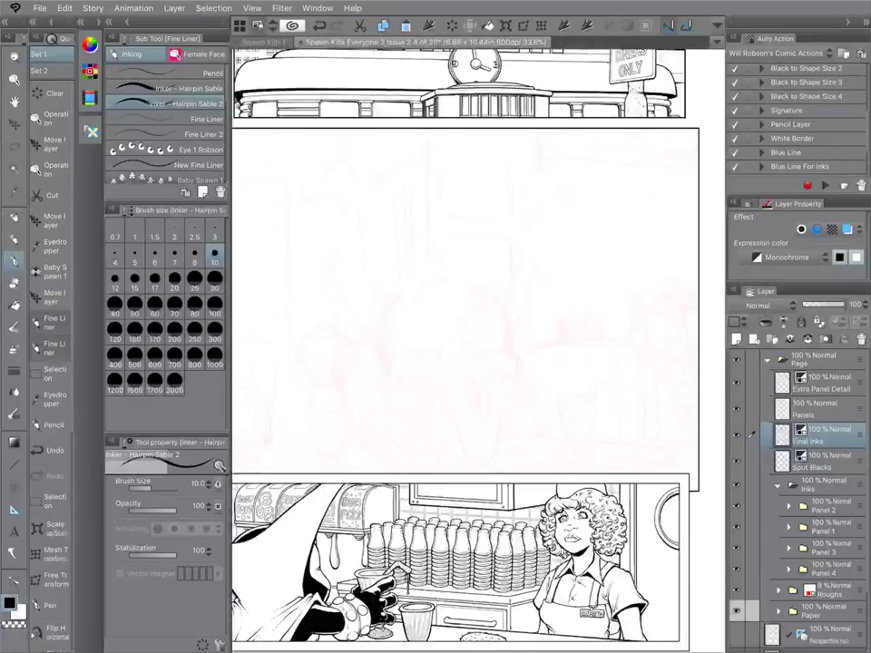
# Duplicate the folder inside the Panel 3 inks folder until there are ten copies.
pyautogui.scroll(-4, 578, 379)
pyautogui.scroll(3, 585, 375)
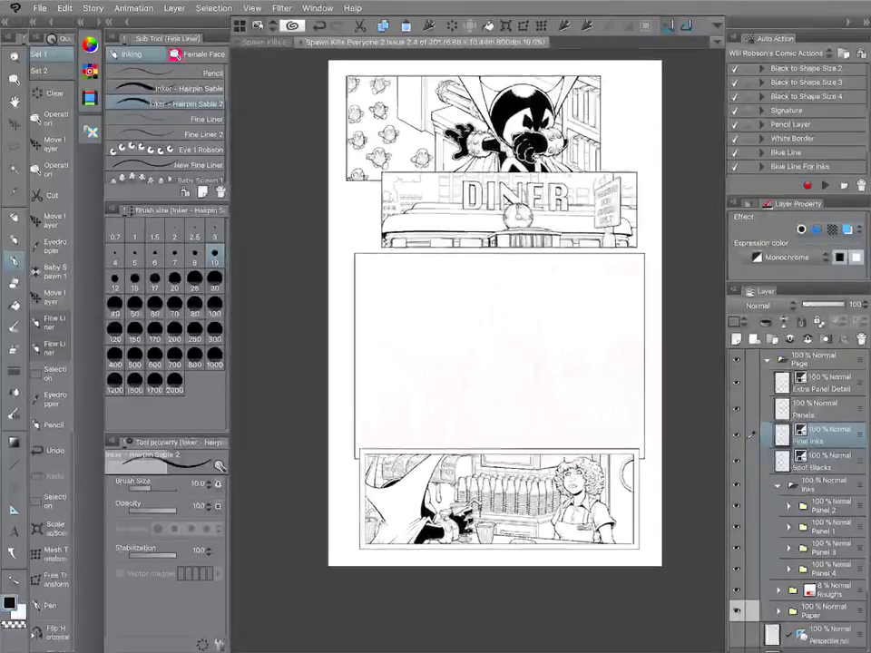
pyautogui.click(788, 548)
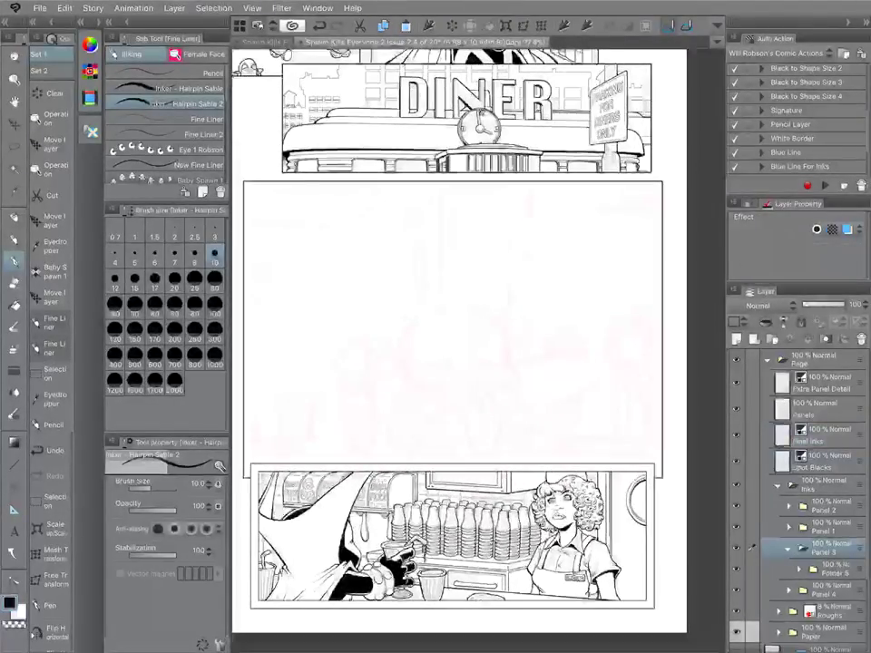
pyautogui.click(829, 569)
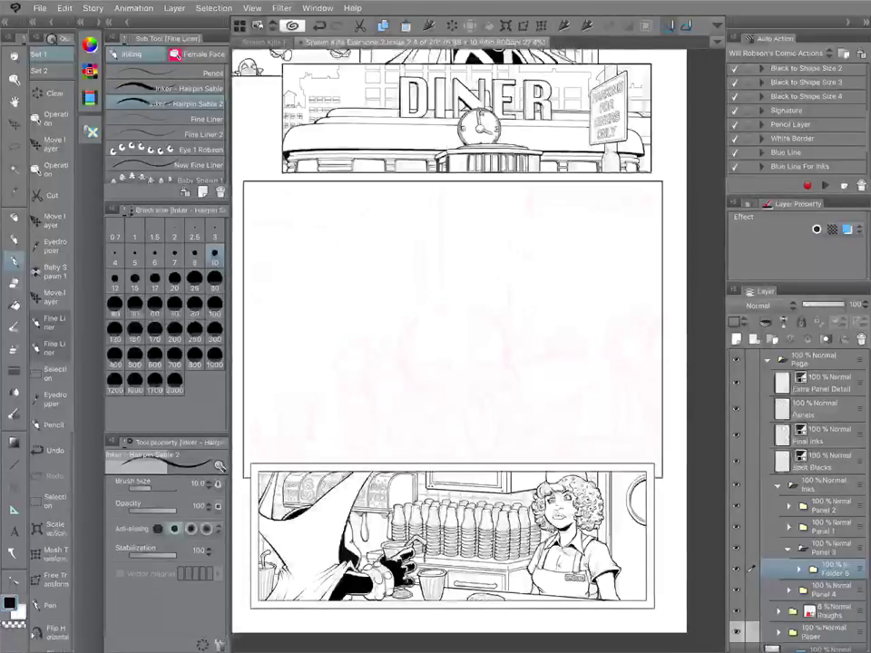
pyautogui.hotkey('ctrl', 'v')
pyautogui.hotkey('ctrl', 'v')
pyautogui.hotkey('ctrl', 'v')
pyautogui.hotkey('ctrl', 'v')
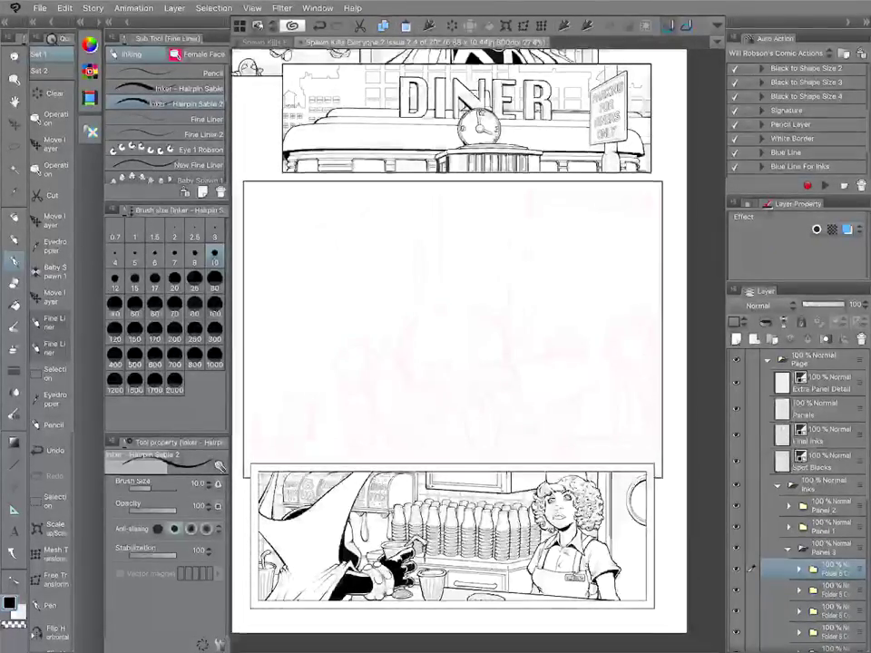
# Expand the topmost folder copy in Panel 3, make its lower layer active, and collapse the layer palettes to enlarge the canvas.
pyautogui.scroll(-4, 807, 508)
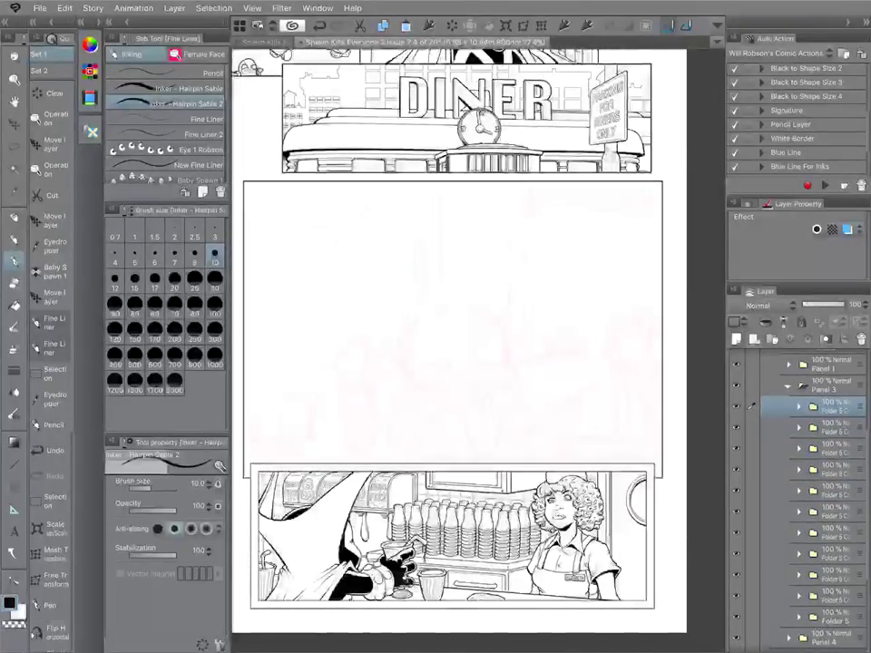
pyautogui.click(798, 407)
pyautogui.click(838, 456)
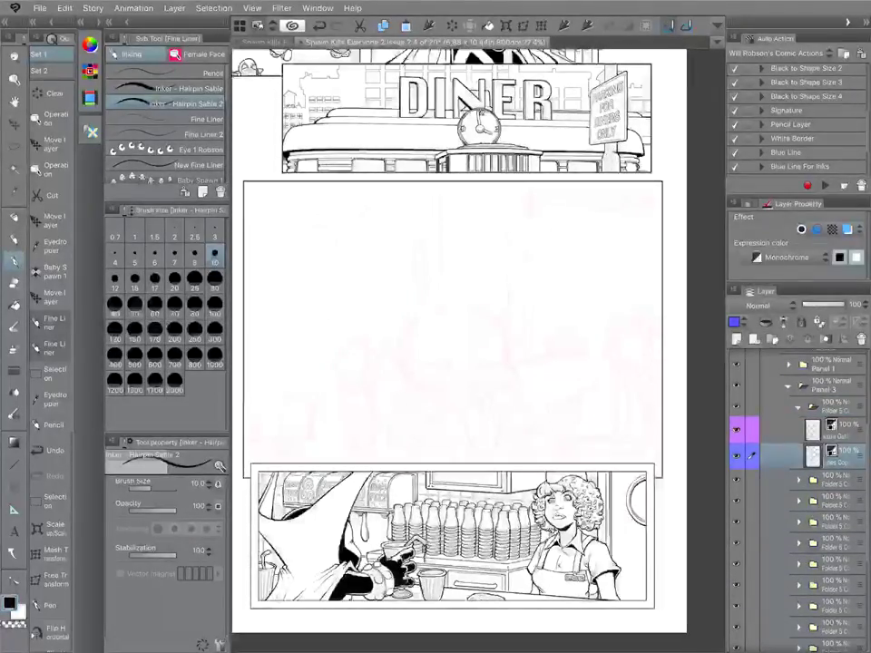
pyautogui.click(864, 22)
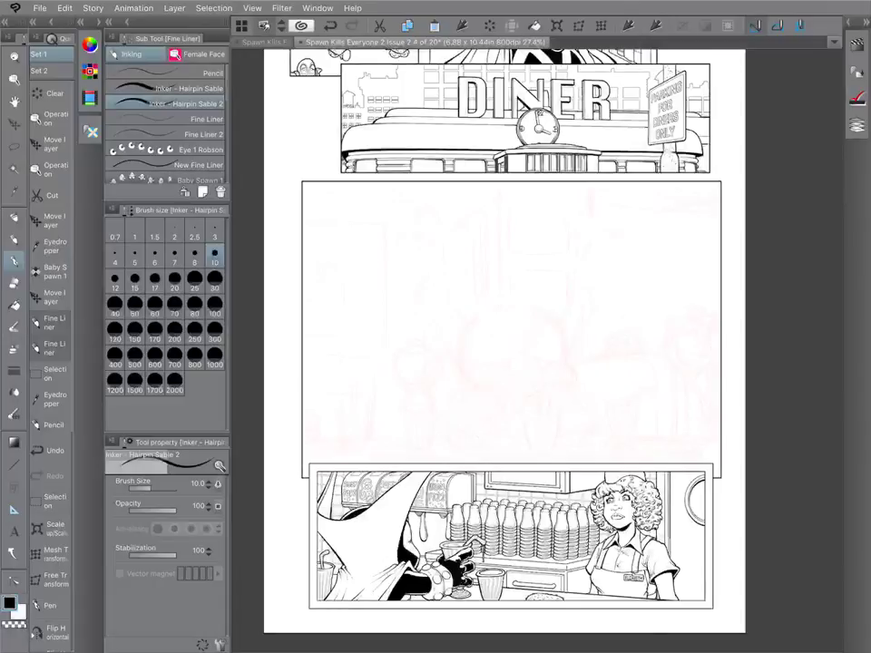
# Choose the Fine Liner 2 pen at brush size 2 for inking the roughed milkshake glass in the empty panel.
pyautogui.click(168, 118)
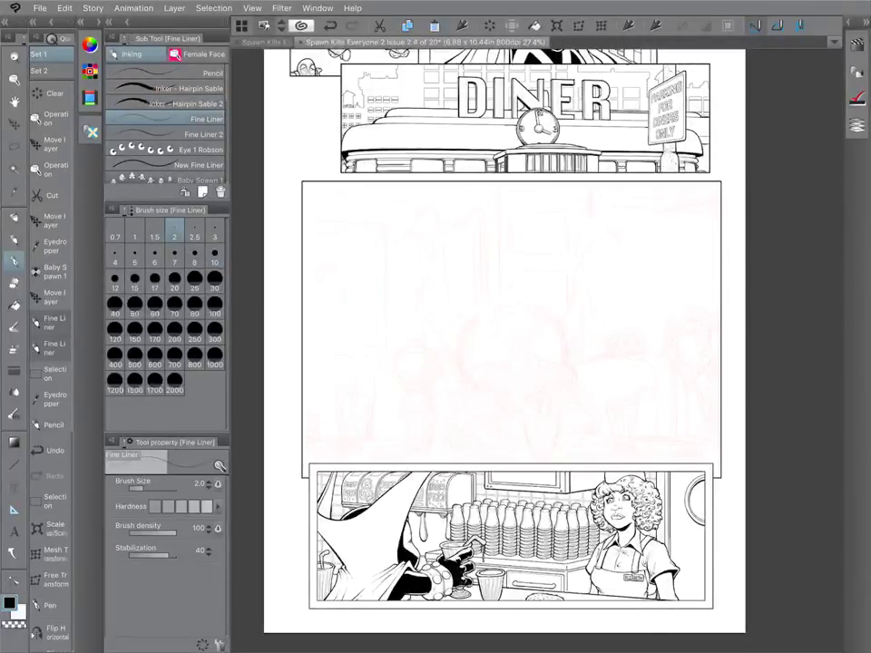
pyautogui.scroll(5, 517, 390)
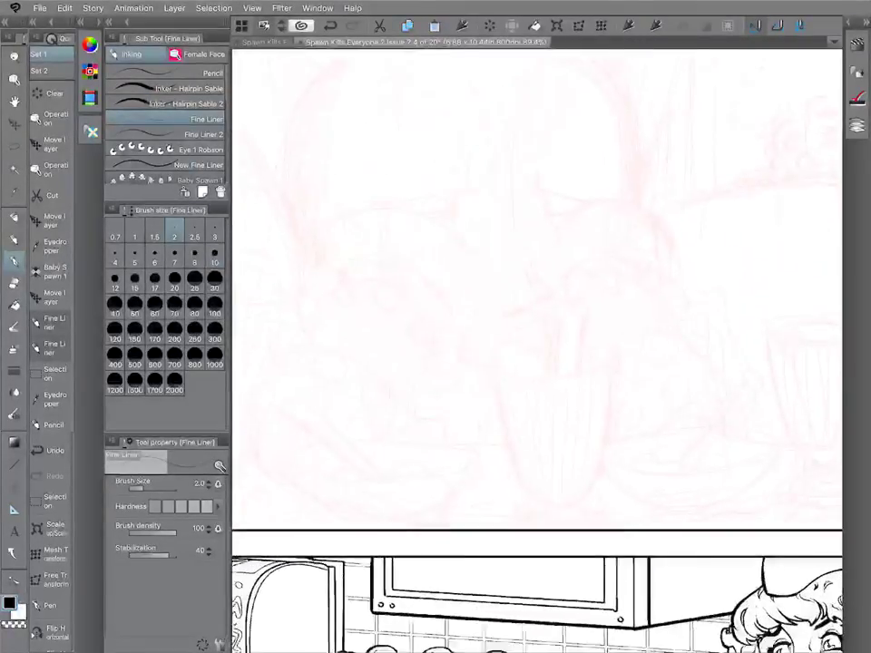
pyautogui.click(168, 134)
pyautogui.moveTo(481, 363); pyautogui.dragTo(600, 321)
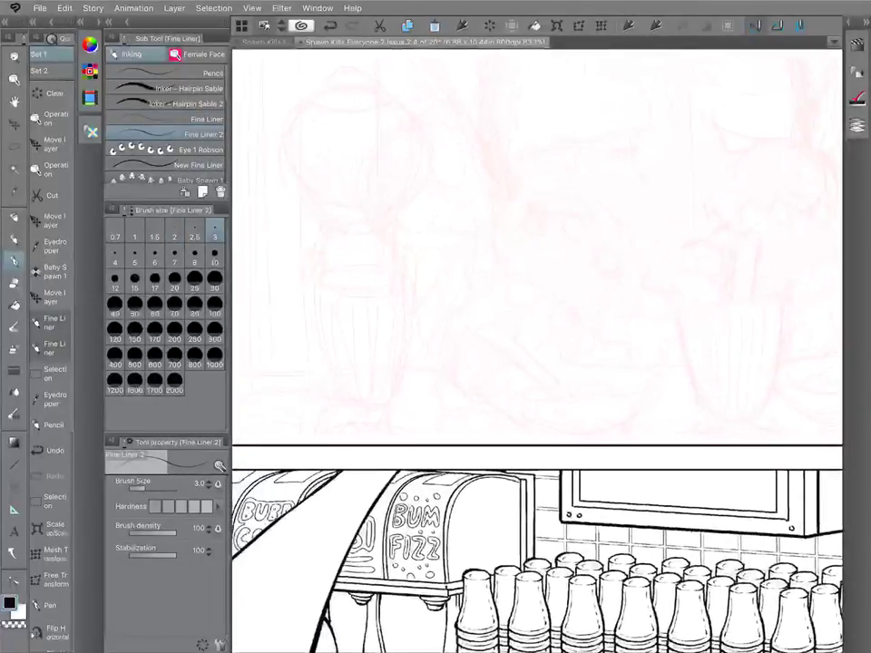
pyautogui.click(174, 231)
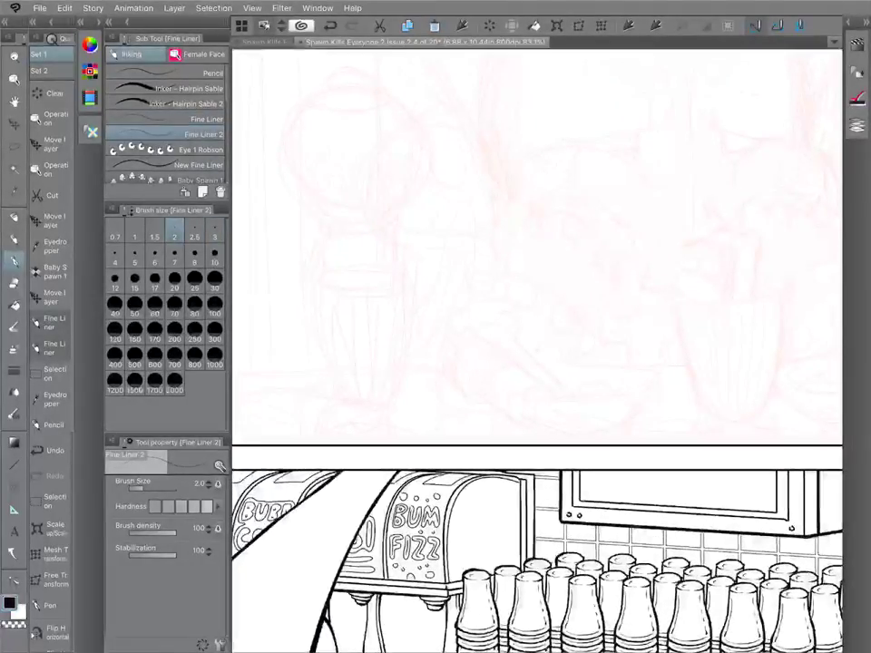
pyautogui.scroll(1, 635, 390)
pyautogui.moveTo(690, 362); pyautogui.dragTo(537, 363)
pyautogui.scroll(1, 535, 362)
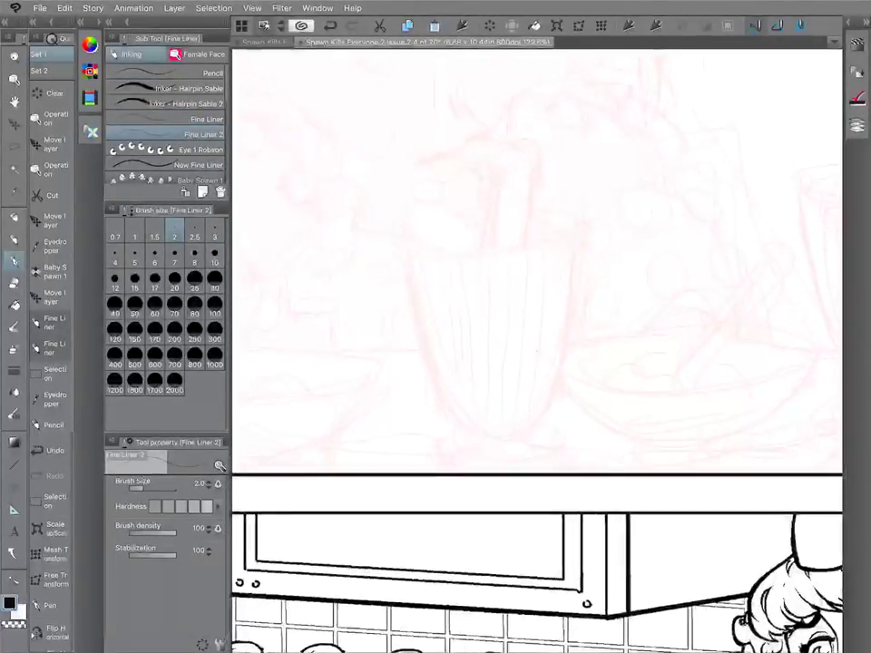
pyautogui.scroll(2, 536, 351)
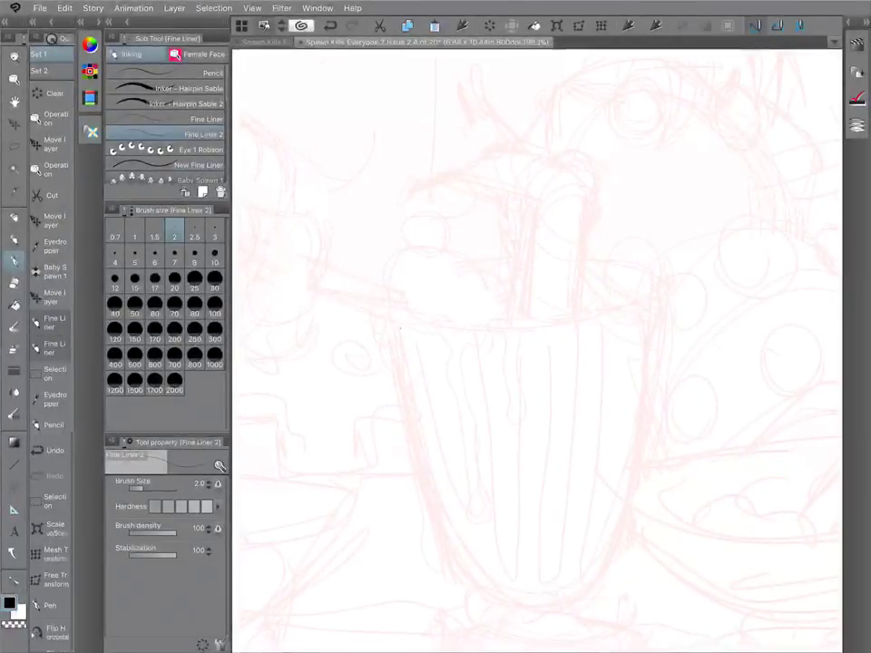
# Ink the lumpy whipped cream outline on the left rim of the milkshake glass, with a short and a long drip running down.
pyautogui.moveTo(397, 347)
pyautogui.mouseDown()
pyautogui.moveTo(393, 364)
pyautogui.moveTo(384, 327)
pyautogui.mouseUp()
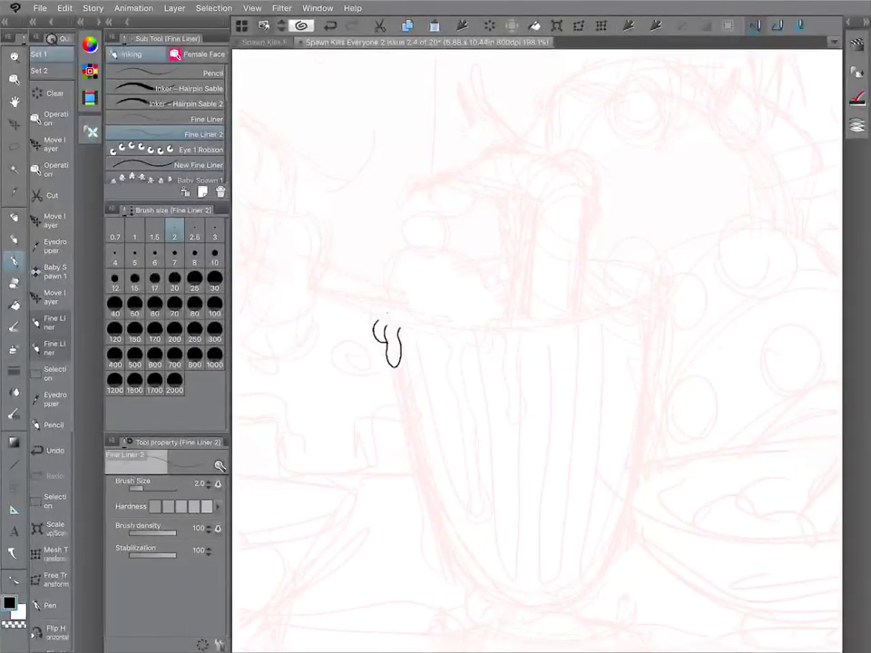
pyautogui.scroll(-5, 536, 351)
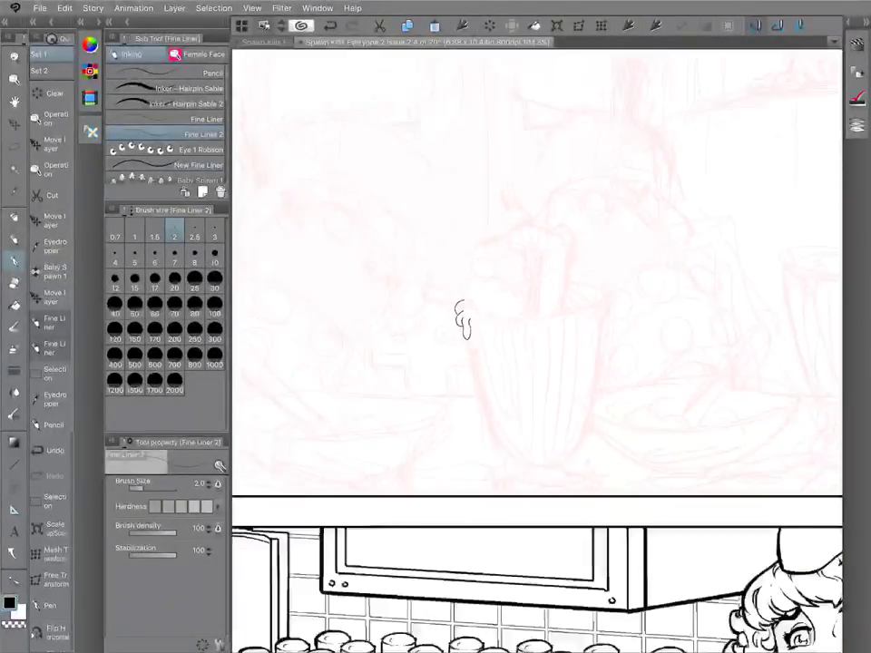
pyautogui.scroll(5, 575, 285)
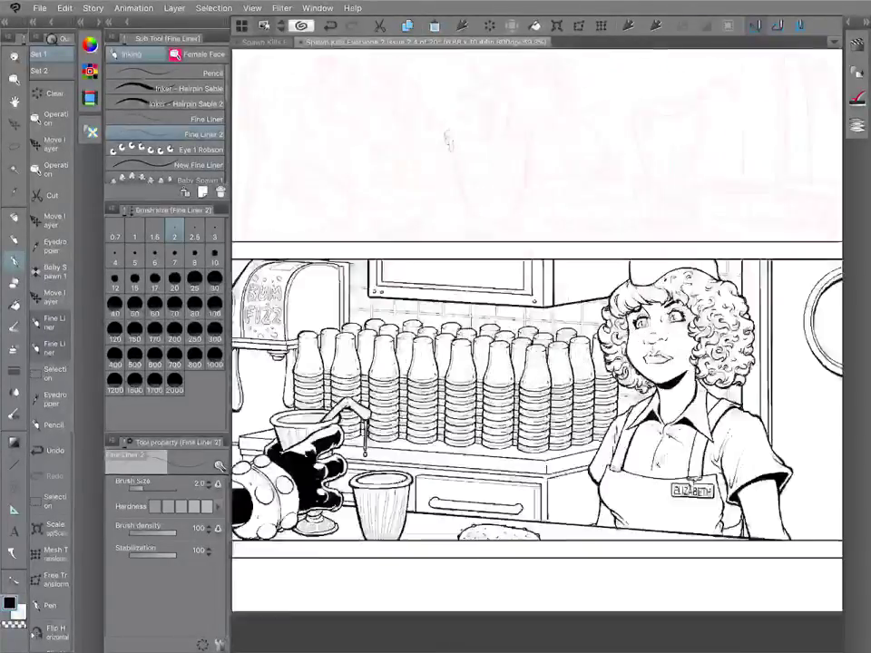
pyautogui.scroll(3, 537, 345)
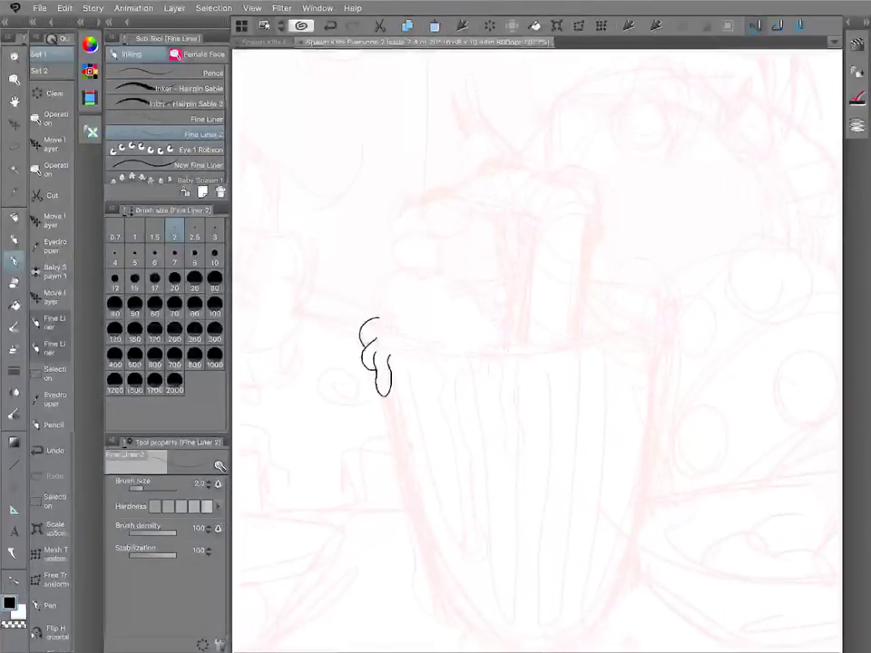
pyautogui.moveTo(380, 318); pyautogui.dragTo(375, 292)
pyautogui.moveTo(431, 296)
pyautogui.mouseDown()
pyautogui.moveTo(454, 307)
pyautogui.moveTo(464, 300)
pyautogui.mouseUp()
pyautogui.moveTo(484, 348); pyautogui.dragTo(486, 353)
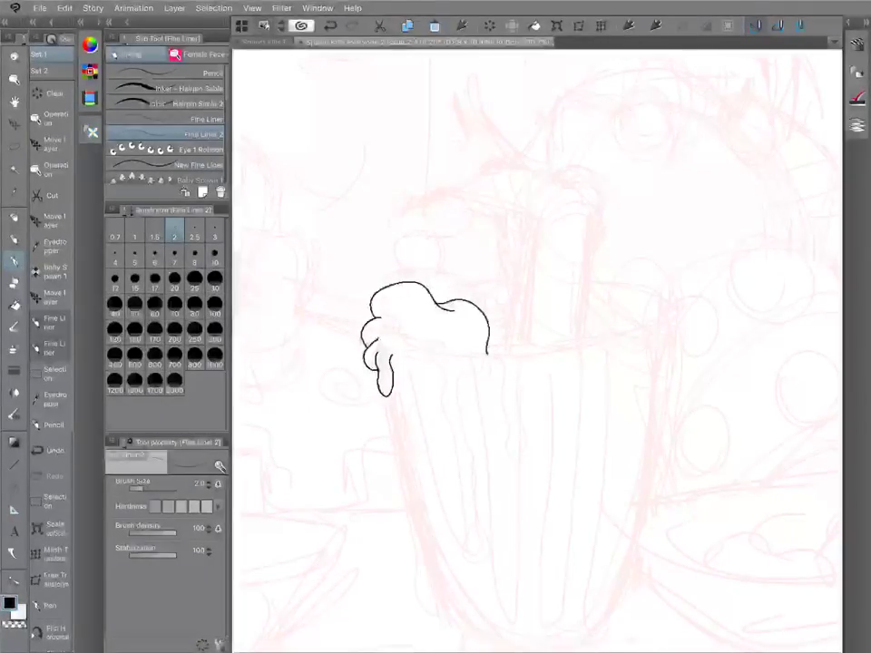
pyautogui.moveTo(391, 356)
pyautogui.mouseDown()
pyautogui.moveTo(423, 386)
pyautogui.moveTo(441, 476)
pyautogui.mouseUp()
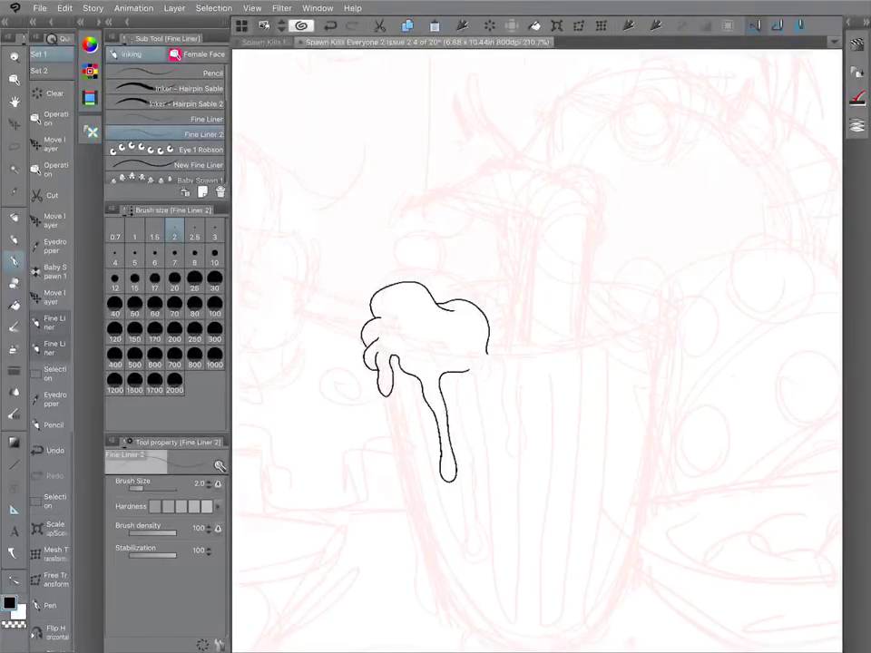
pyautogui.moveTo(496, 364)
pyautogui.mouseDown()
pyautogui.moveTo(504, 348)
pyautogui.moveTo(504, 357)
pyautogui.mouseUp()
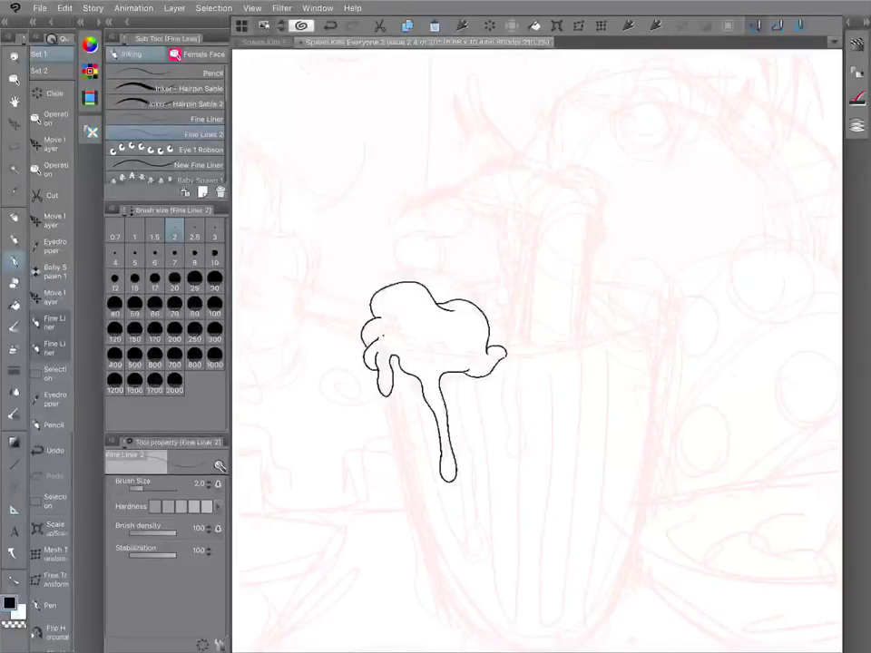
# Add small dots and sprinkles across the whipped cream and ink a cherry with a curved stem on top.
pyautogui.click(384, 336)
pyautogui.click(390, 336)
pyautogui.moveTo(412, 317)
pyautogui.mouseDown()
pyautogui.moveTo(387, 304)
pyautogui.moveTo(396, 307)
pyautogui.moveTo(364, 324)
pyautogui.mouseUp()
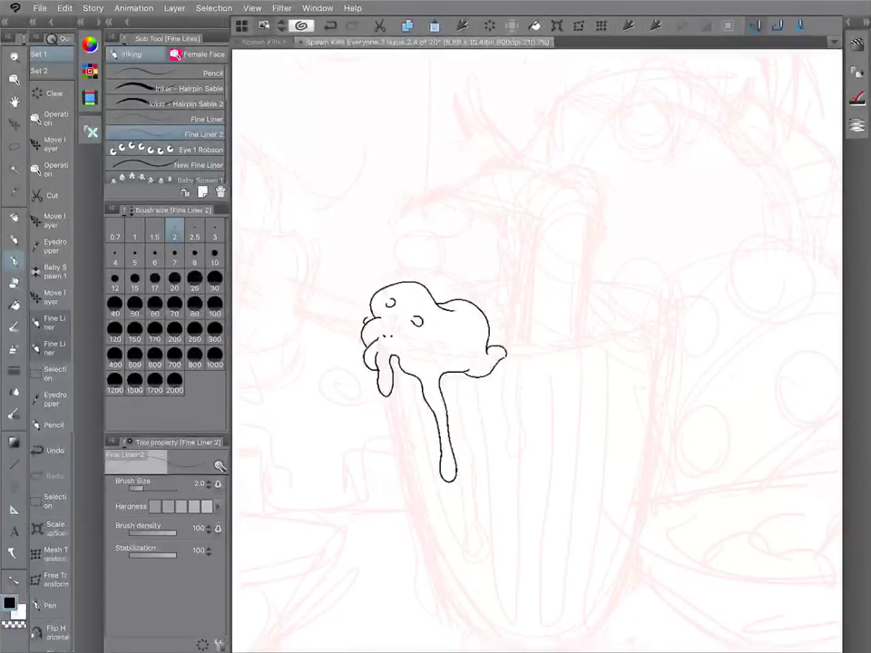
pyautogui.moveTo(432, 350)
pyautogui.mouseDown()
pyautogui.moveTo(442, 354)
pyautogui.moveTo(468, 324)
pyautogui.moveTo(479, 351)
pyautogui.mouseUp()
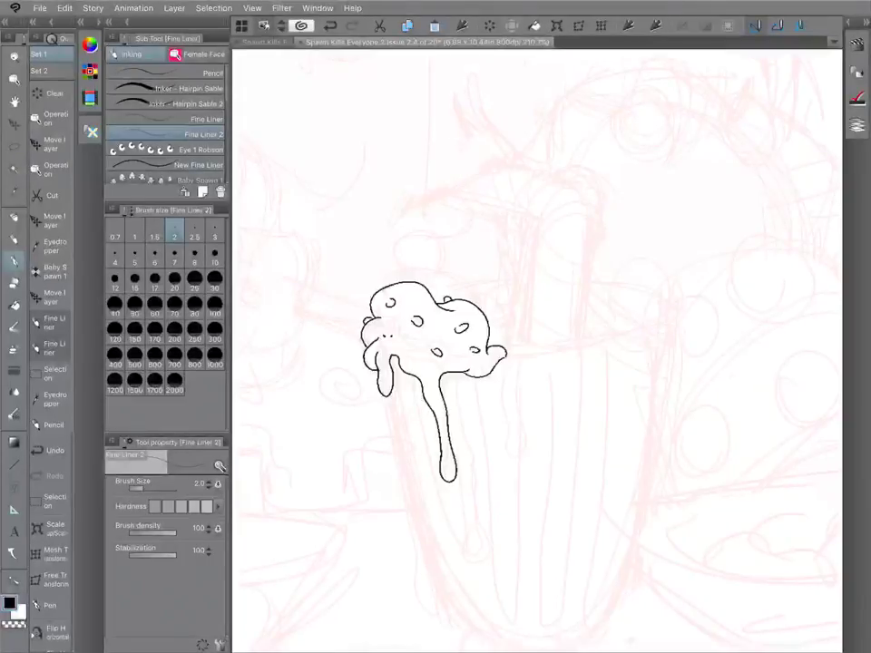
pyautogui.moveTo(405, 289)
pyautogui.mouseDown()
pyautogui.moveTo(426, 262)
pyautogui.moveTo(463, 296)
pyautogui.moveTo(439, 254)
pyautogui.moveTo(441, 238)
pyautogui.moveTo(450, 271)
pyautogui.moveTo(444, 236)
pyautogui.mouseUp()
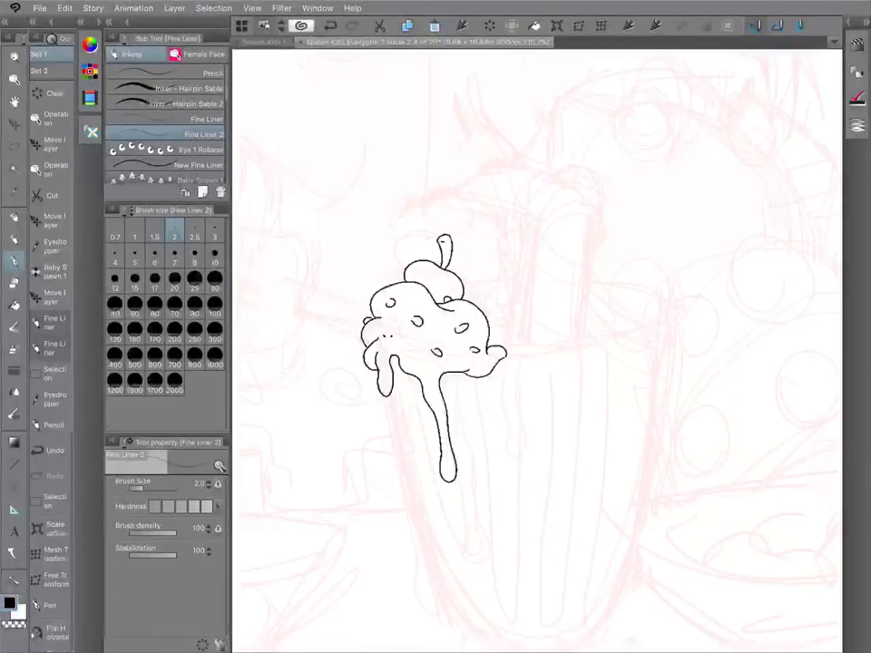
# Ink a small blob of cream with two thin drips on the right side of the glass rim.
pyautogui.scroll(-3, 537, 351)
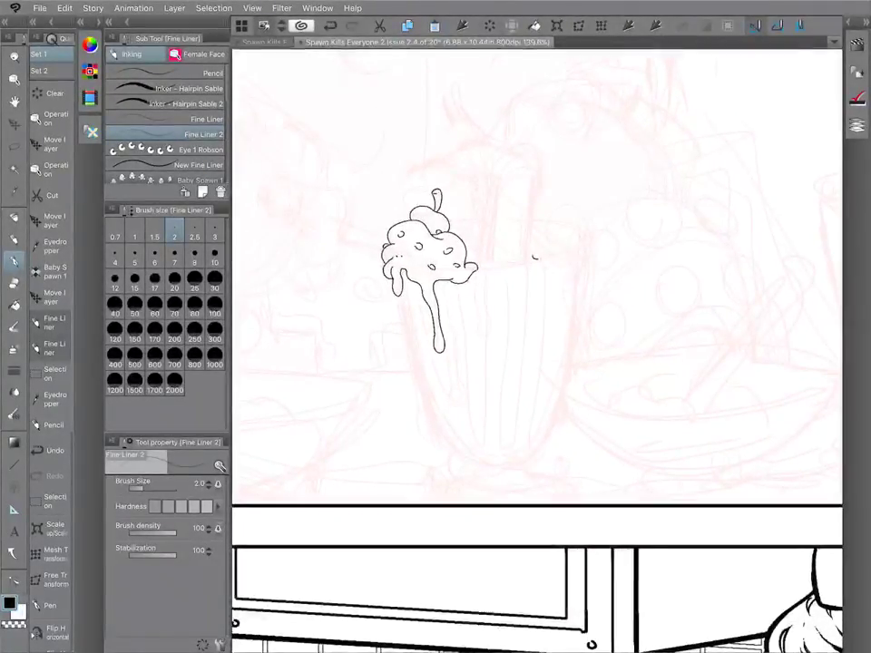
pyautogui.moveTo(532, 257)
pyautogui.mouseDown()
pyautogui.moveTo(541, 263)
pyautogui.moveTo(546, 319)
pyautogui.mouseUp()
pyautogui.moveTo(556, 257)
pyautogui.mouseDown()
pyautogui.moveTo(547, 269)
pyautogui.moveTo(543, 253)
pyautogui.moveTo(554, 239)
pyautogui.moveTo(549, 288)
pyautogui.mouseUp()
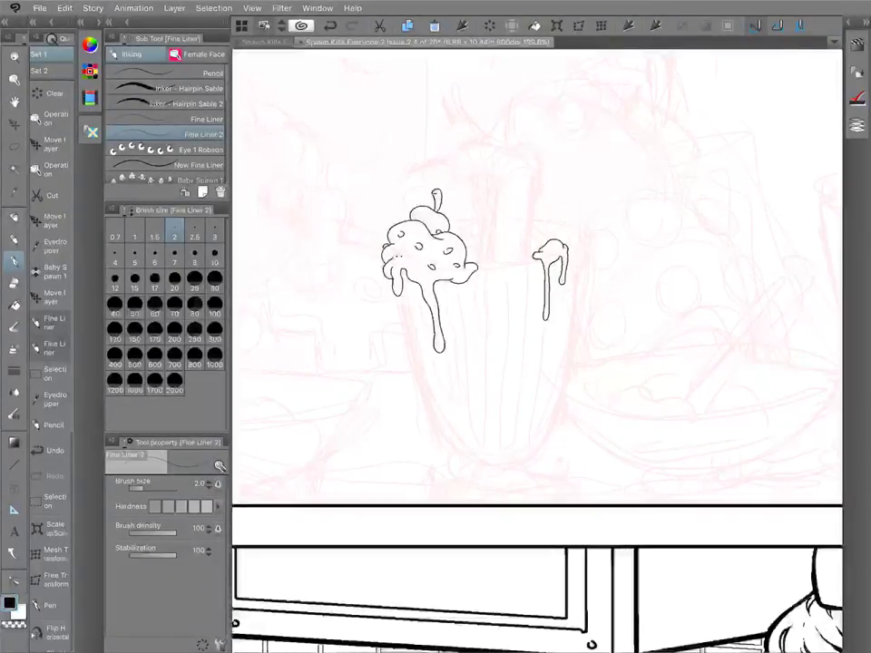
# Ink the tapered body of the glass as one line curving around its rounded bottom and up to the right rim.
pyautogui.moveTo(537, 278); pyautogui.dragTo(530, 274)
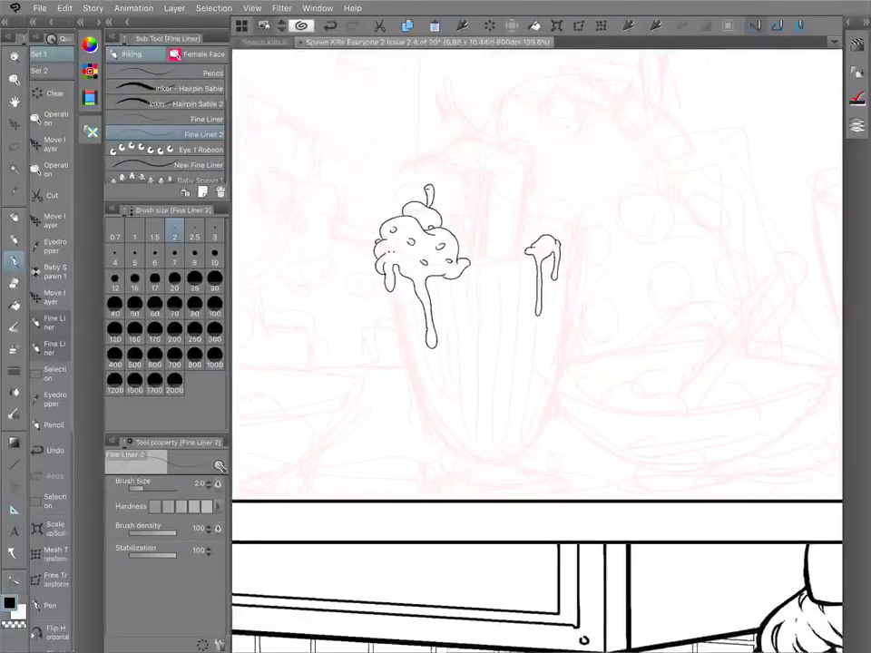
pyautogui.moveTo(393, 290)
pyautogui.mouseDown()
pyautogui.moveTo(413, 418)
pyautogui.moveTo(491, 459)
pyautogui.moveTo(535, 425)
pyautogui.moveTo(578, 238)
pyautogui.mouseUp()
pyautogui.moveTo(537, 279); pyautogui.dragTo(513, 257)
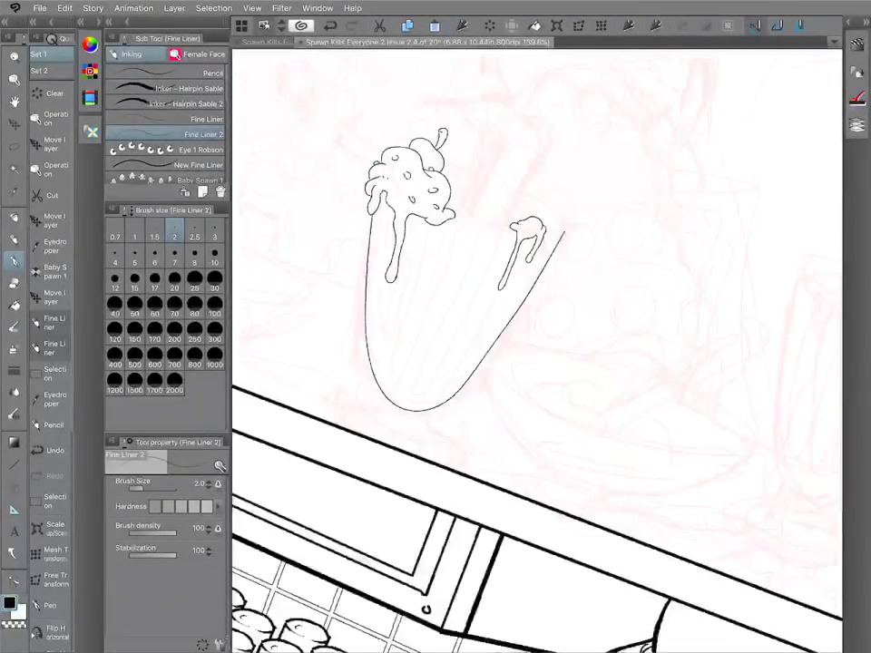
# Ink the glass rim as double front and back lines between the cream blobs, leaving a gap at the back for the straw.
pyautogui.moveTo(564, 232)
pyautogui.mouseDown()
pyautogui.moveTo(555, 338)
pyautogui.moveTo(559, 254)
pyautogui.mouseUp()
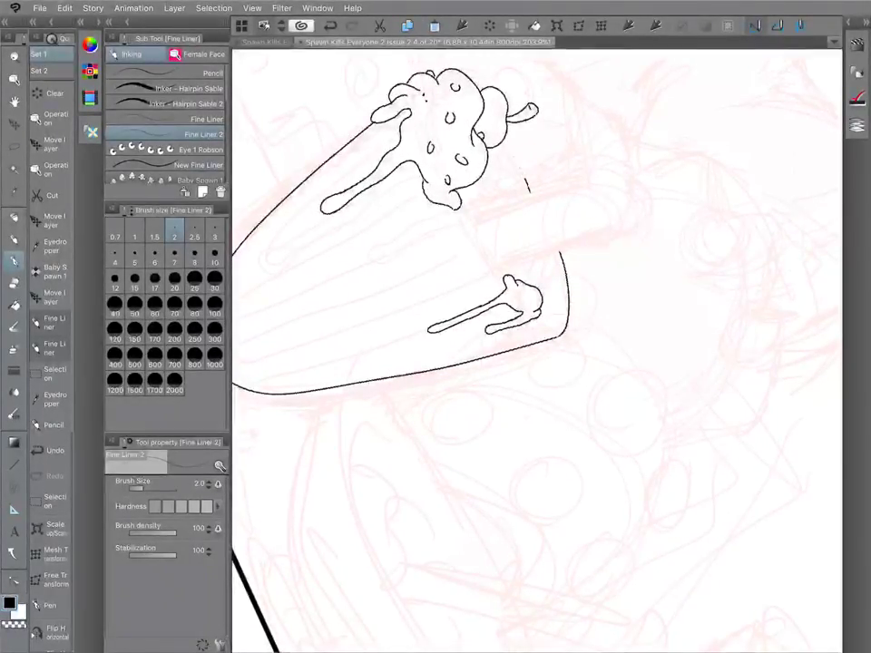
pyautogui.moveTo(520, 167); pyautogui.dragTo(503, 143)
pyautogui.moveTo(503, 280); pyautogui.dragTo(463, 220)
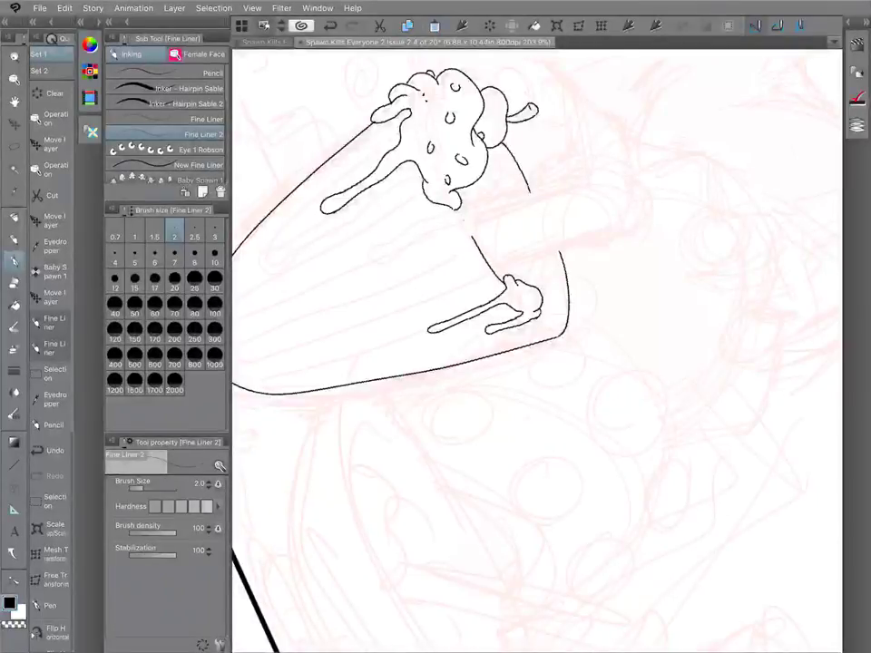
pyautogui.moveTo(562, 272); pyautogui.dragTo(563, 324)
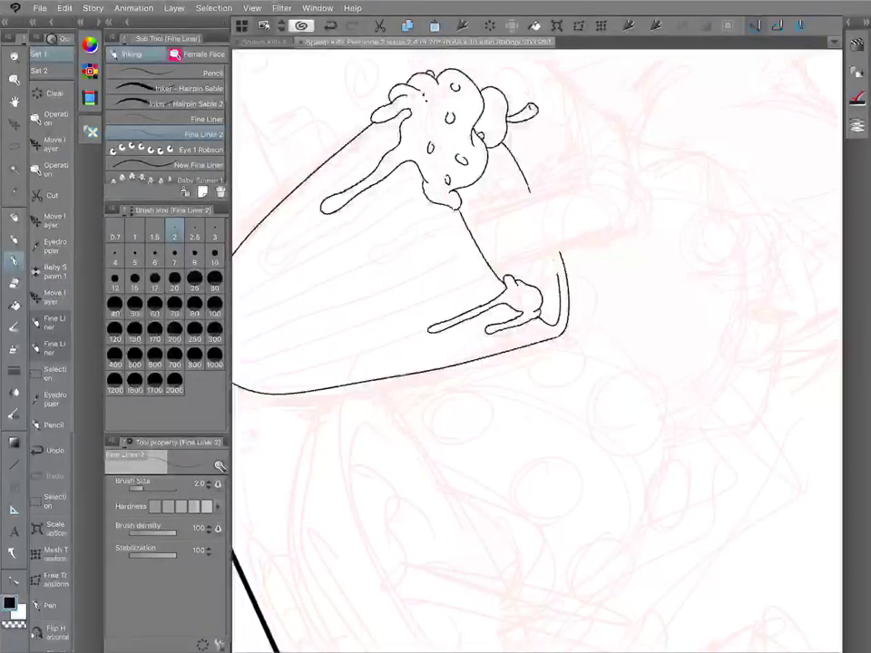
pyautogui.moveTo(522, 192); pyautogui.dragTo(497, 148)
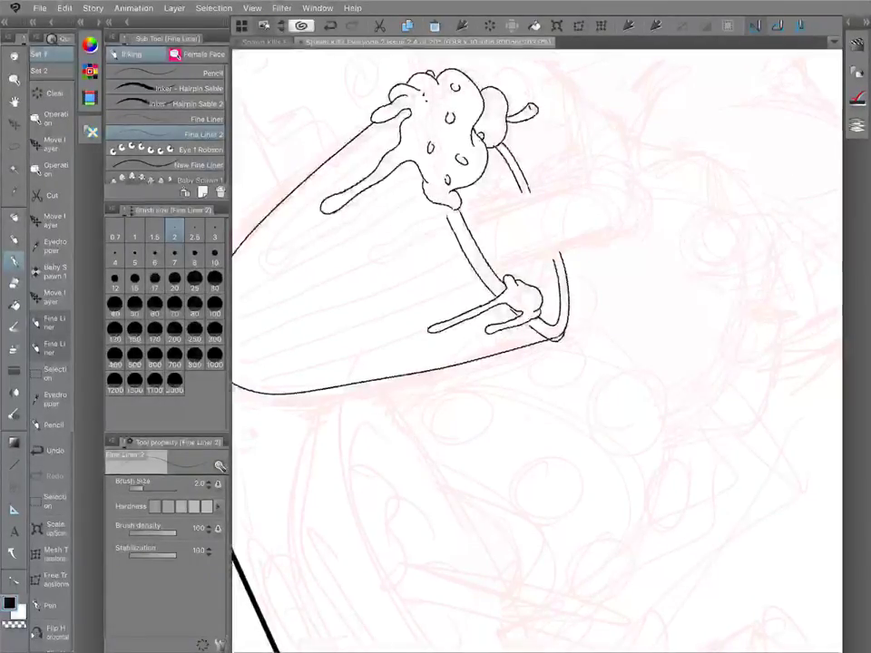
pyautogui.press('e')
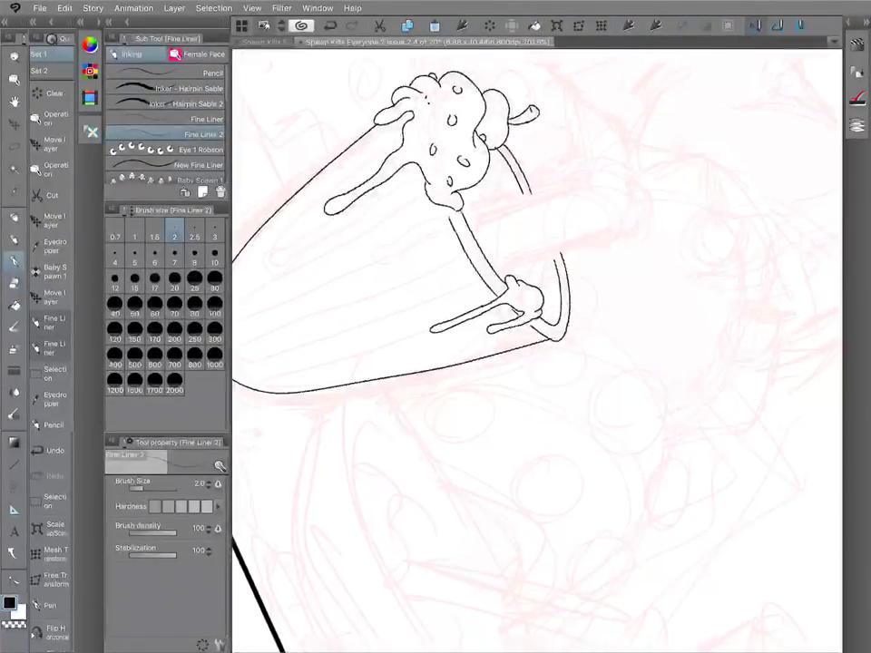
# Ink a small curved collar beneath the rounded bottom of the milkshake glass.
pyautogui.scroll(-4, 537, 351)
pyautogui.scroll(2, 537, 351)
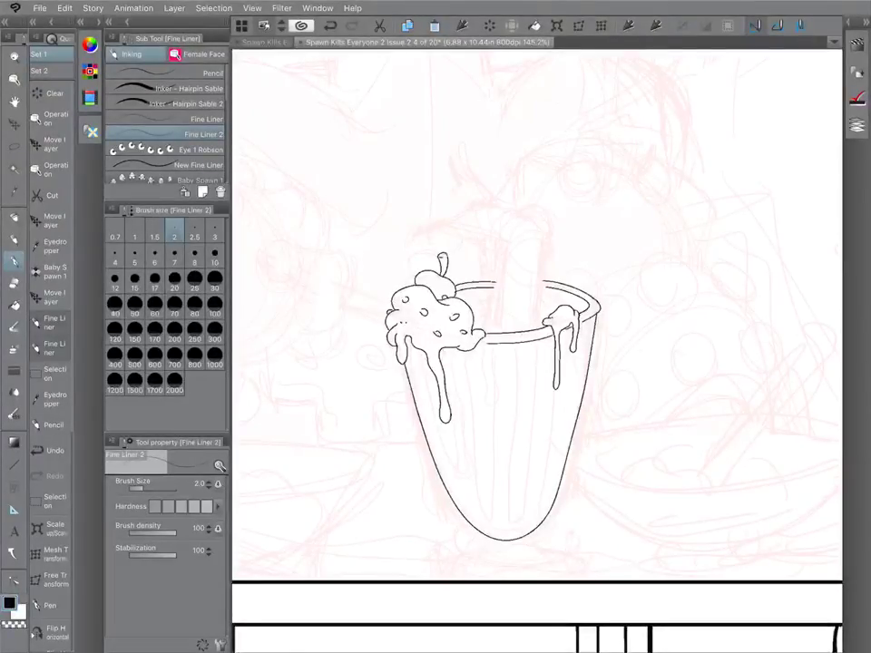
pyautogui.scroll(-3, 535, 345)
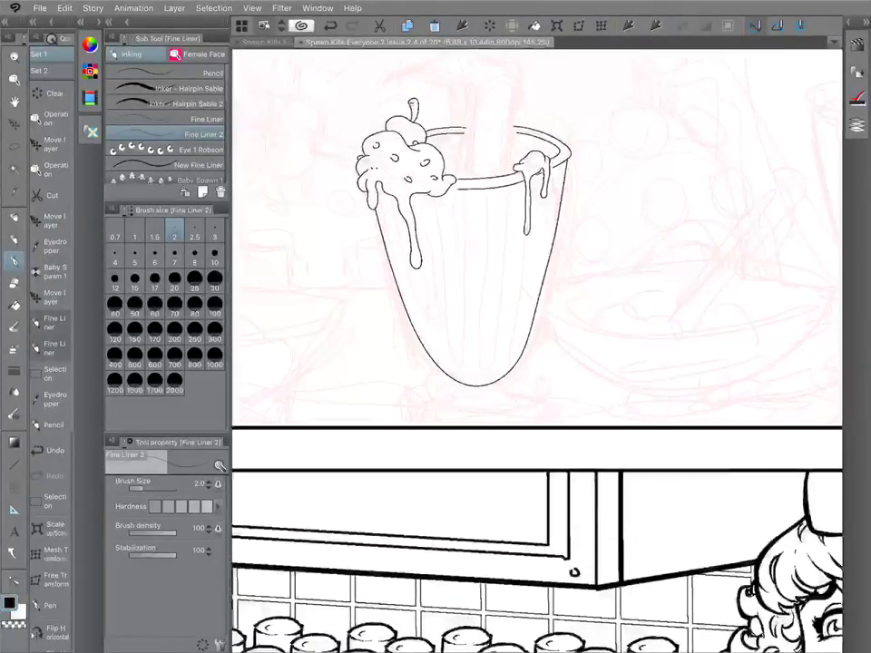
pyautogui.moveTo(453, 378)
pyautogui.mouseDown()
pyautogui.moveTo(454, 388)
pyautogui.moveTo(494, 392)
pyautogui.moveTo(500, 379)
pyautogui.mouseUp()
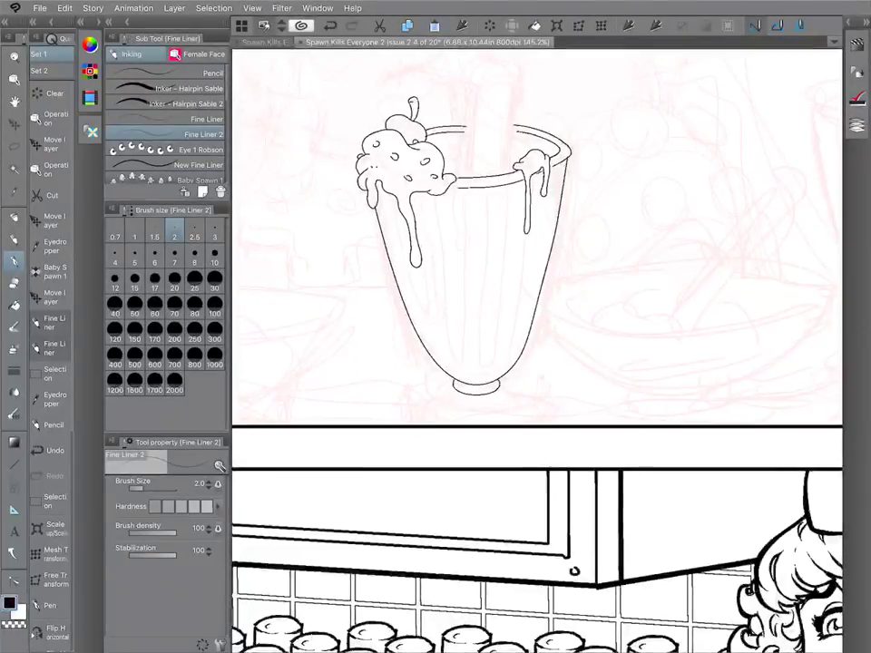
# Ink the glass's foot below the collar as a small dome on a wide flared base, ringed with short narrow flutes.
pyautogui.scroll(-5, 535, 345)
pyautogui.scroll(3, 535, 344)
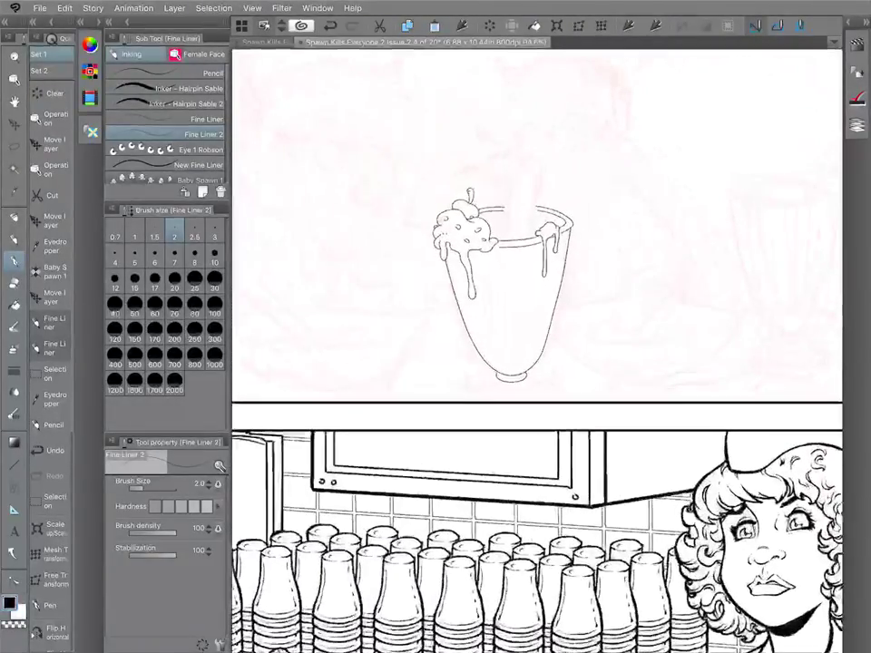
pyautogui.moveTo(497, 373)
pyautogui.mouseDown()
pyautogui.moveTo(488, 390)
pyautogui.moveTo(523, 393)
pyautogui.moveTo(526, 375)
pyautogui.moveTo(469, 391)
pyautogui.moveTo(478, 401)
pyautogui.mouseUp()
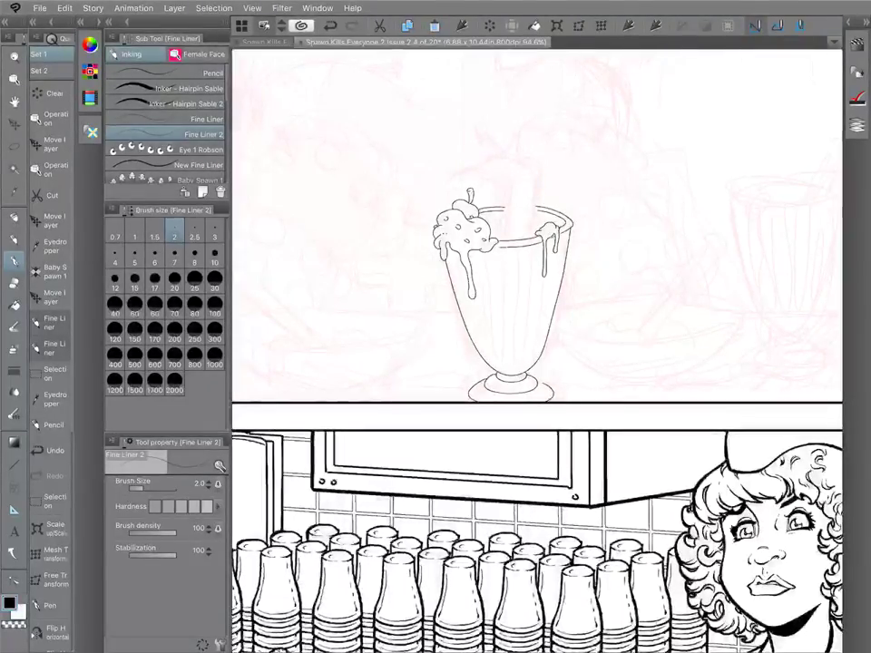
pyautogui.moveTo(487, 378); pyautogui.dragTo(466, 400)
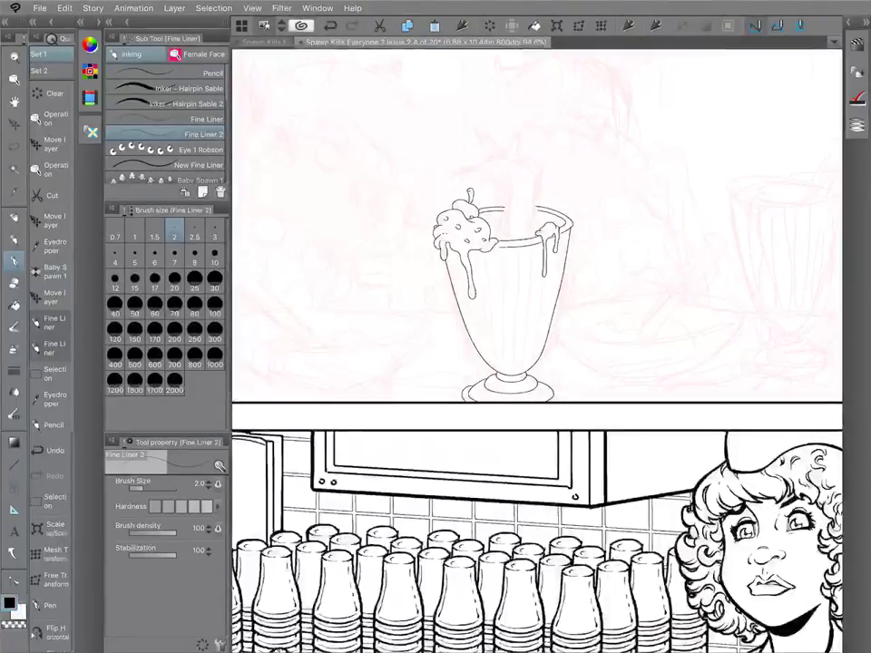
pyautogui.moveTo(540, 381); pyautogui.dragTo(557, 400)
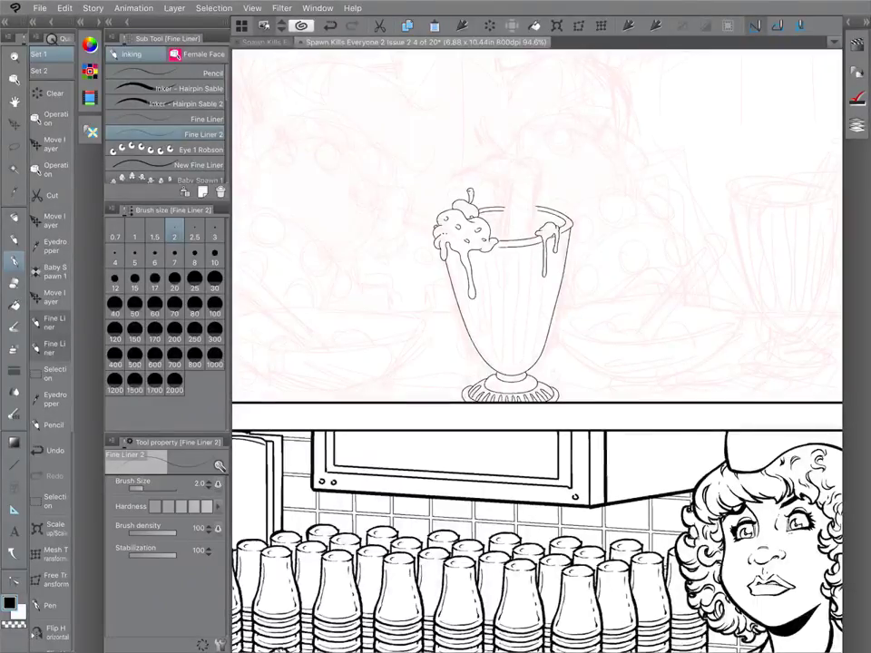
# Ink long, closely spaced vertical flutes down the whole glass body, following its taper and skipping the cream drips.
pyautogui.scroll(4, 567, 319)
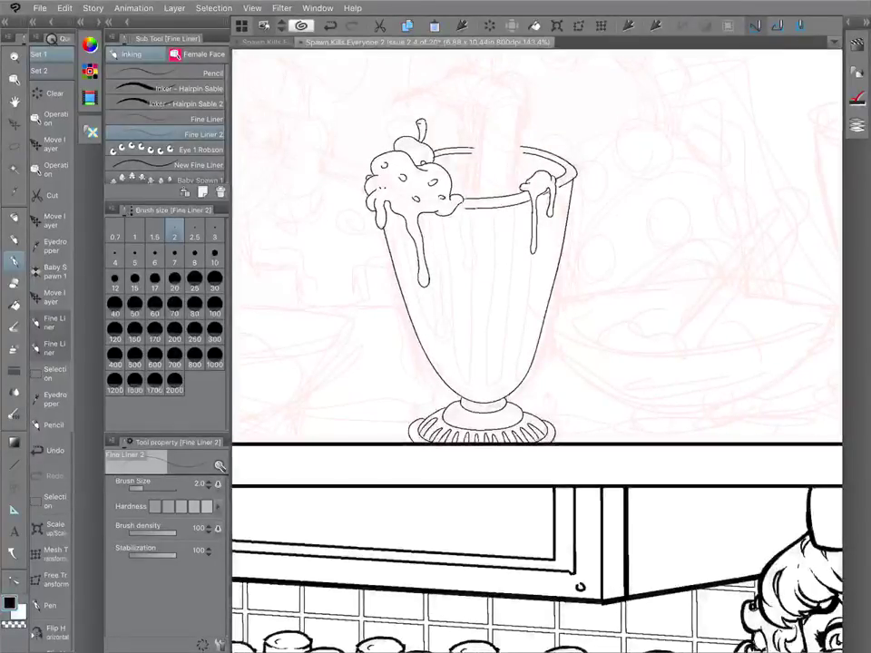
pyautogui.moveTo(467, 217); pyautogui.dragTo(474, 393)
pyautogui.moveTo(471, 337)
pyautogui.mouseDown()
pyautogui.moveTo(474, 215)
pyautogui.moveTo(486, 264)
pyautogui.moveTo(487, 393)
pyautogui.moveTo(492, 272)
pyautogui.moveTo(494, 393)
pyautogui.moveTo(502, 329)
pyautogui.mouseUp()
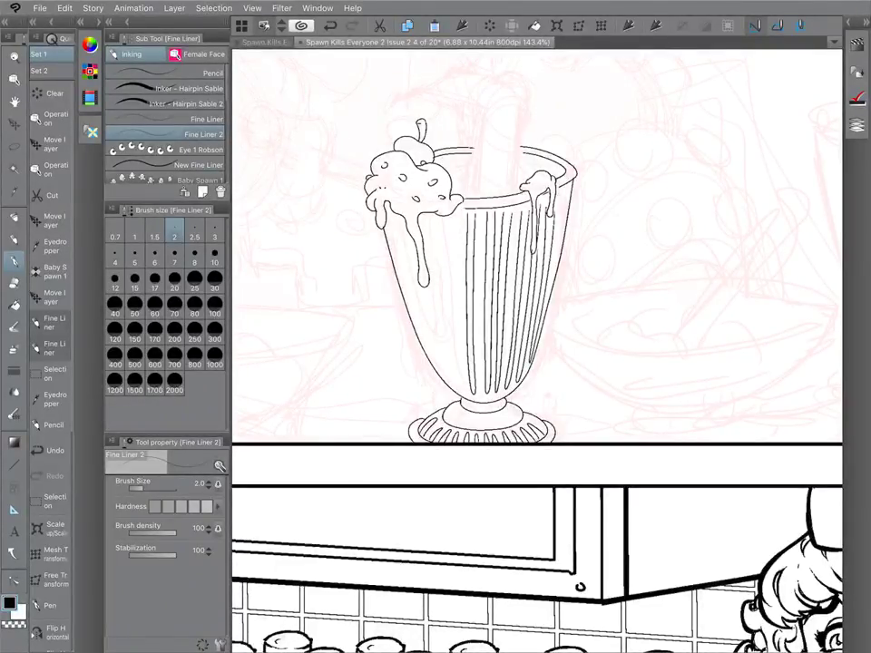
pyautogui.moveTo(461, 213); pyautogui.dragTo(454, 305)
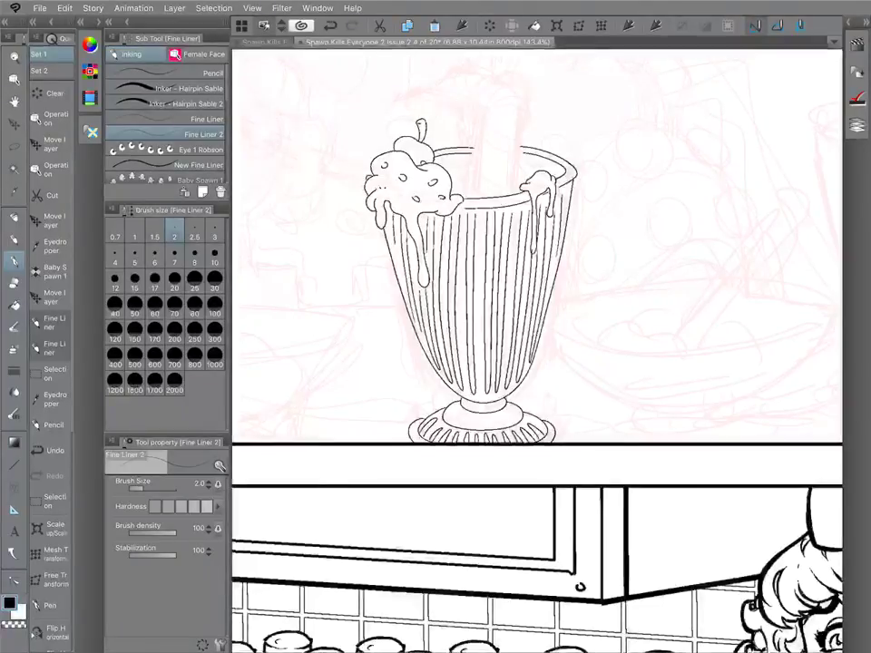
# Ink the two curved mouth contours above the cherry, ending in a rounded tip where the straw meets the lips.
pyautogui.scroll(3, 537, 351)
pyautogui.scroll(-3, 537, 351)
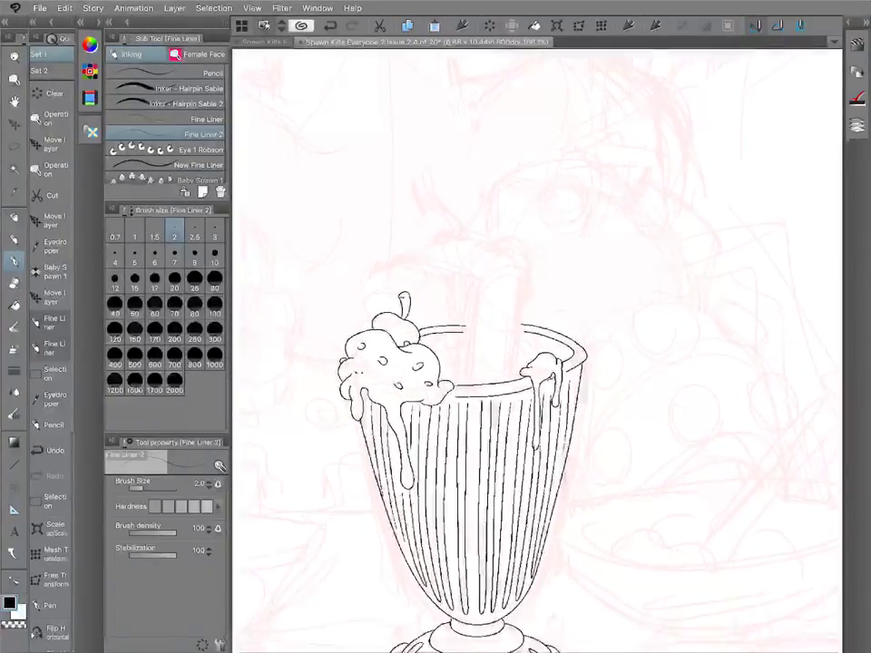
pyautogui.scroll(4, 482, 152)
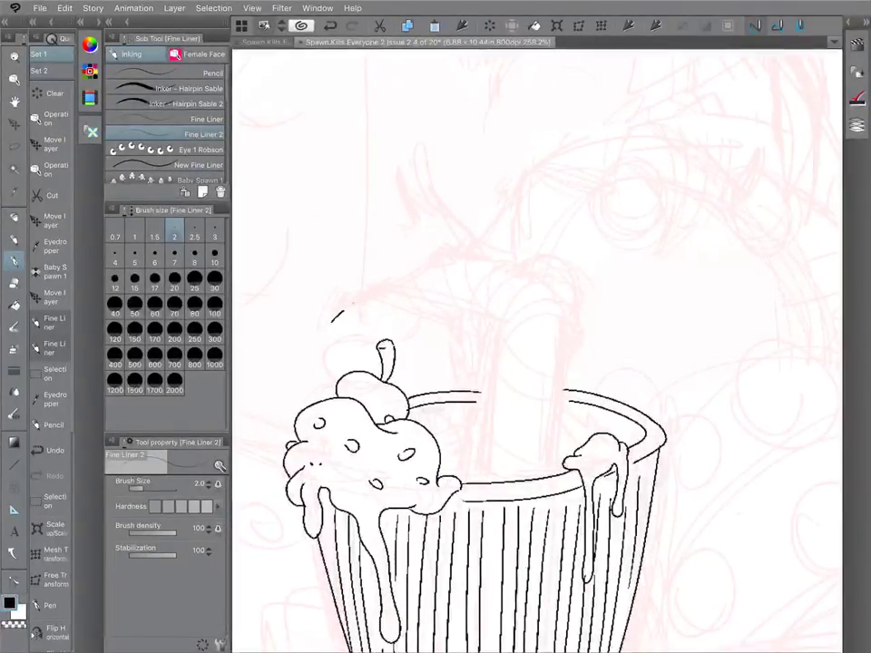
pyautogui.moveTo(470, 245)
pyautogui.mouseDown()
pyautogui.moveTo(472, 254)
pyautogui.moveTo(490, 240)
pyautogui.moveTo(432, 194)
pyautogui.mouseUp()
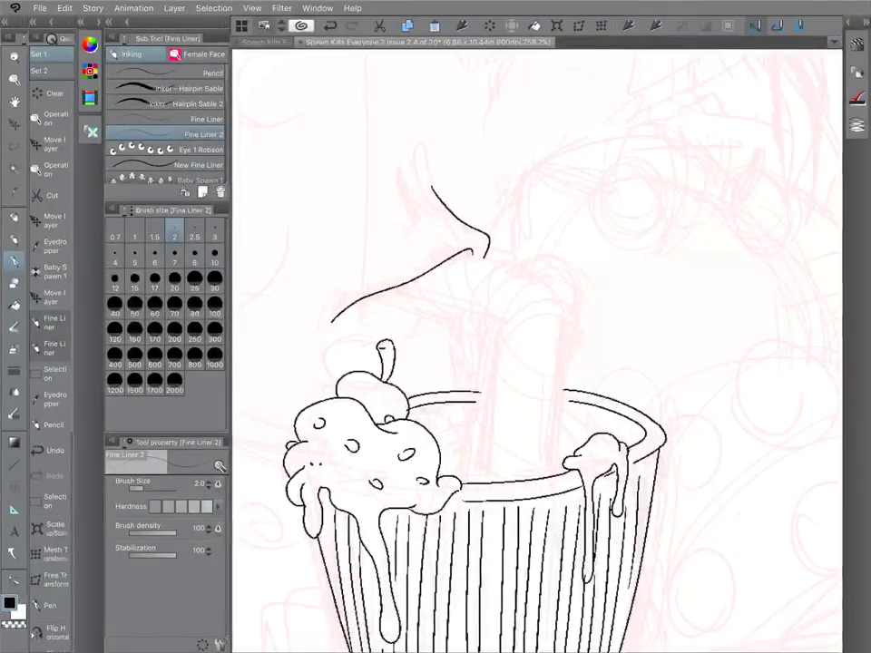
# Ink the straw's upright shaft rising from the glass with a wrinkled bend on top, and clean up the bend's outer edge.
pyautogui.moveTo(493, 355); pyautogui.dragTo(473, 483)
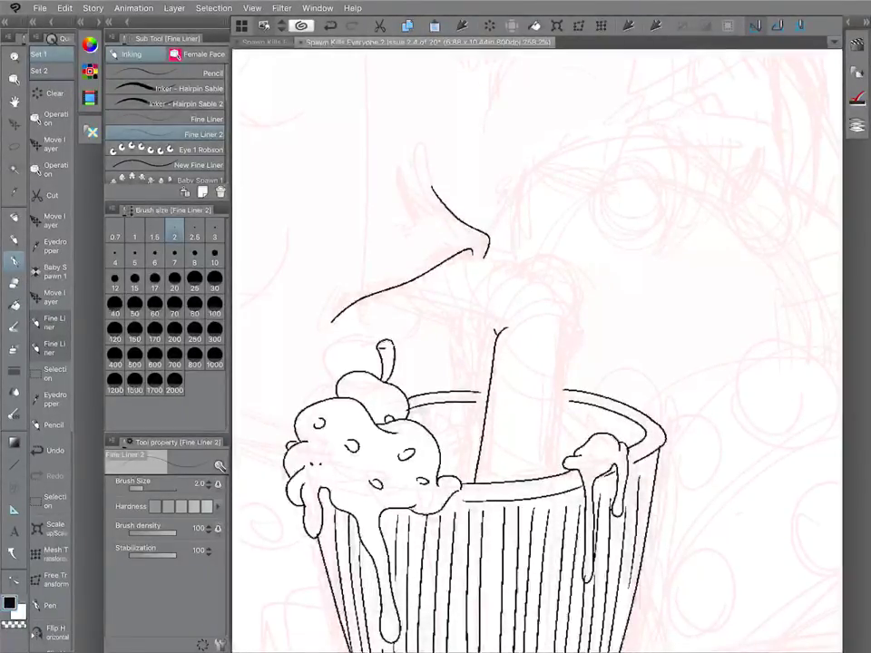
pyautogui.moveTo(494, 330); pyautogui.dragTo(502, 319)
pyautogui.moveTo(496, 326); pyautogui.dragTo(494, 310)
pyautogui.moveTo(535, 478)
pyautogui.mouseDown()
pyautogui.moveTo(549, 320)
pyautogui.moveTo(522, 299)
pyautogui.moveTo(489, 321)
pyautogui.mouseUp()
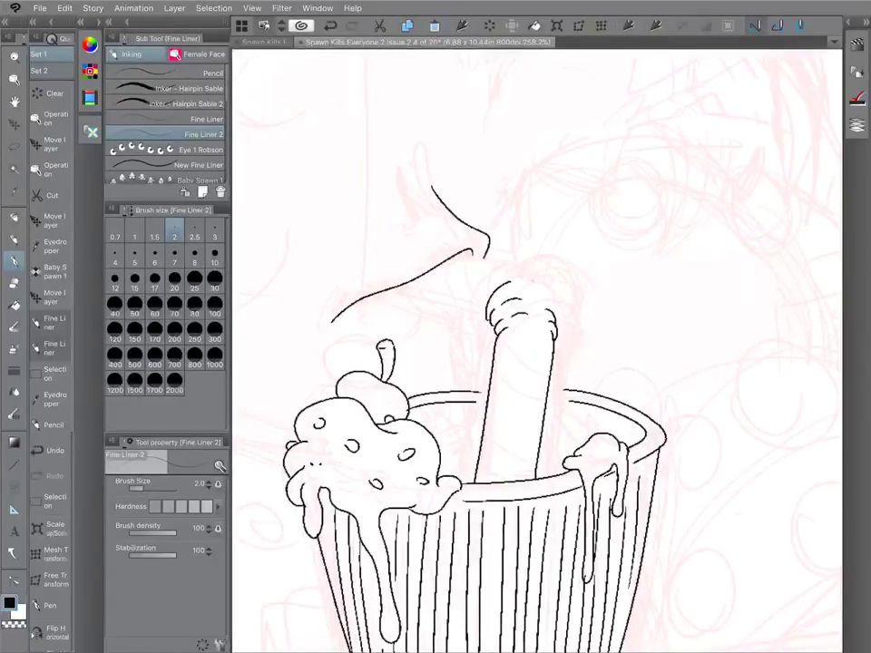
pyautogui.moveTo(536, 274)
pyautogui.mouseDown()
pyautogui.moveTo(547, 297)
pyautogui.moveTo(538, 275)
pyautogui.mouseUp()
pyautogui.moveTo(486, 301)
pyautogui.mouseDown()
pyautogui.moveTo(487, 320)
pyautogui.moveTo(482, 315)
pyautogui.mouseUp()
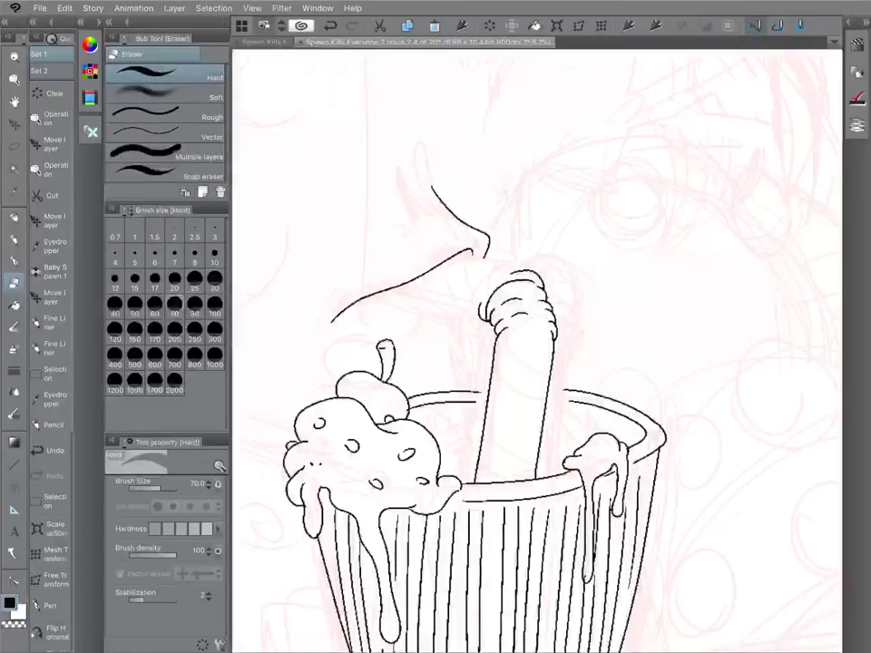
pyautogui.moveTo(479, 305); pyautogui.dragTo(480, 318)
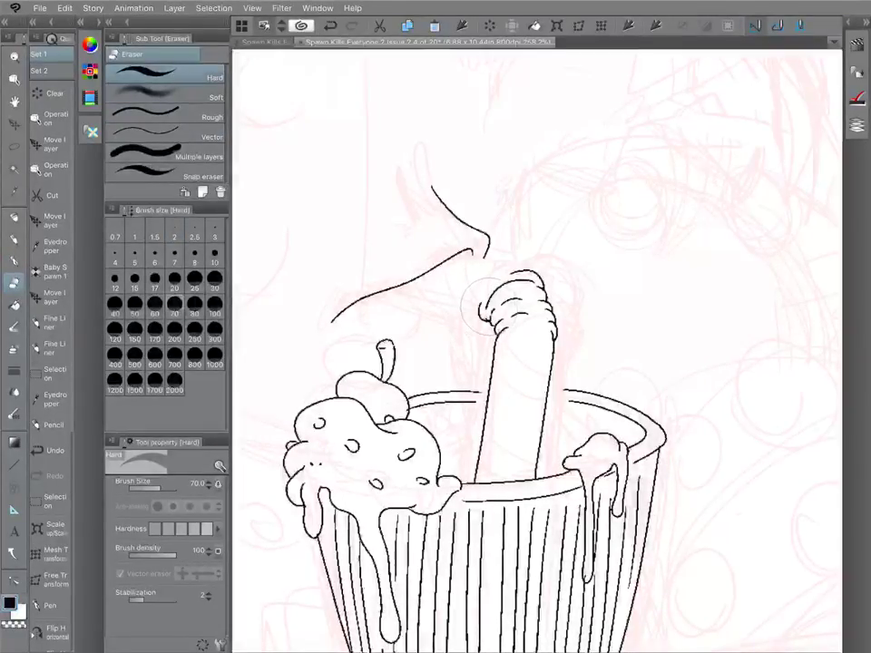
# Ink the straw's bent end running from the wrinkled joint to the mouth, and add curved spiral stripes along the straw.
pyautogui.press('p')
pyautogui.moveTo(484, 314); pyautogui.dragTo(376, 301)
pyautogui.hotkey('ctrl', 'z')
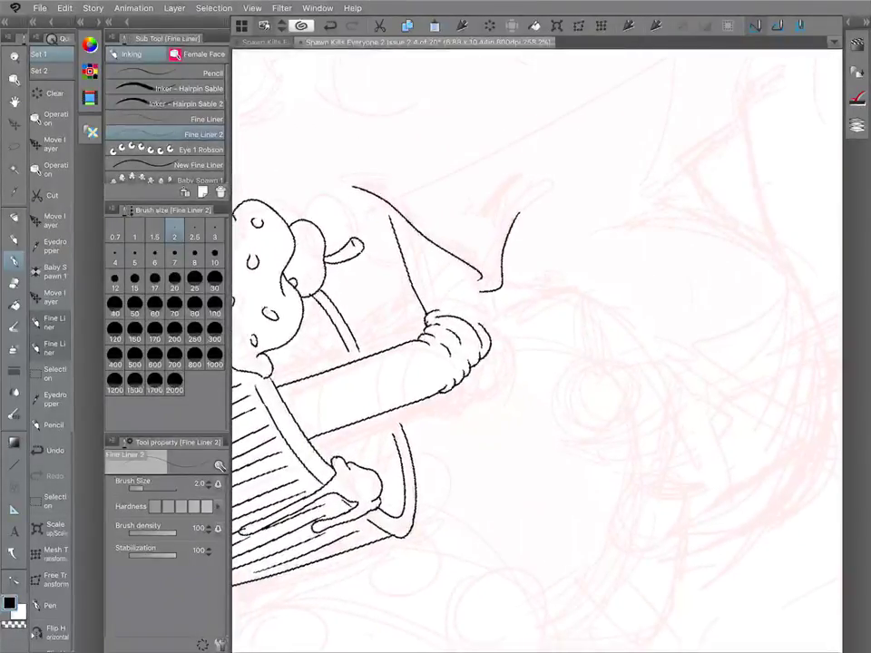
pyautogui.moveTo(427, 312); pyautogui.dragTo(405, 221)
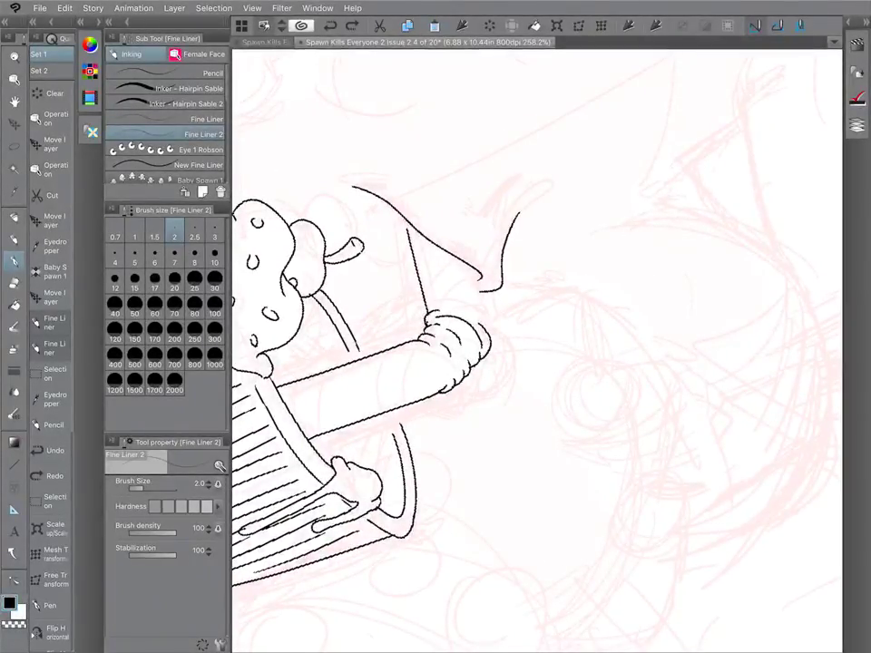
pyautogui.moveTo(487, 329); pyautogui.dragTo(470, 264)
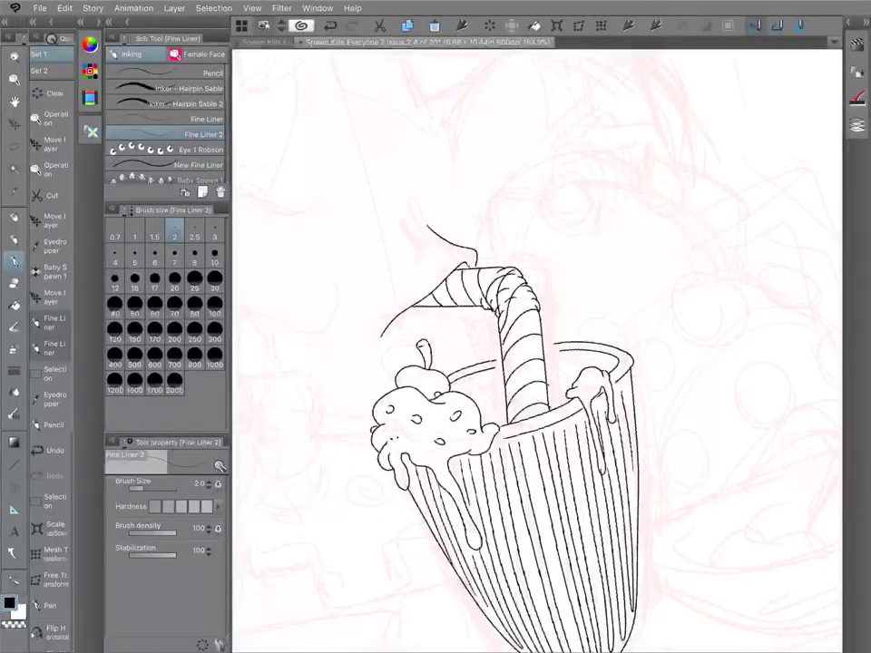
# Erase the stray doubled lines from the back rim between the straw and the cherry with the Hard eraser.
pyautogui.scroll(-3, 537, 351)
pyautogui.scroll(3, 536, 351)
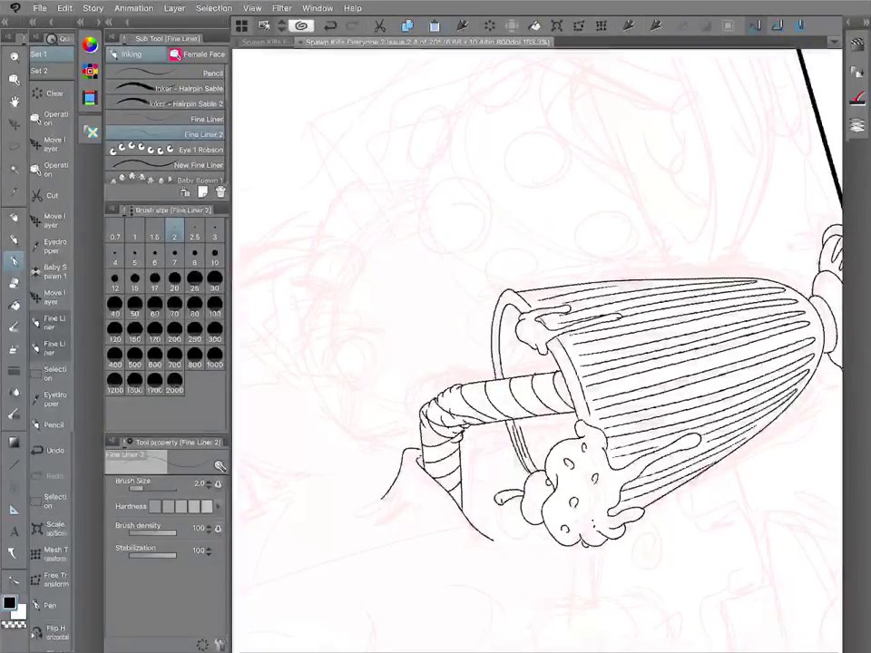
pyautogui.scroll(3, 537, 351)
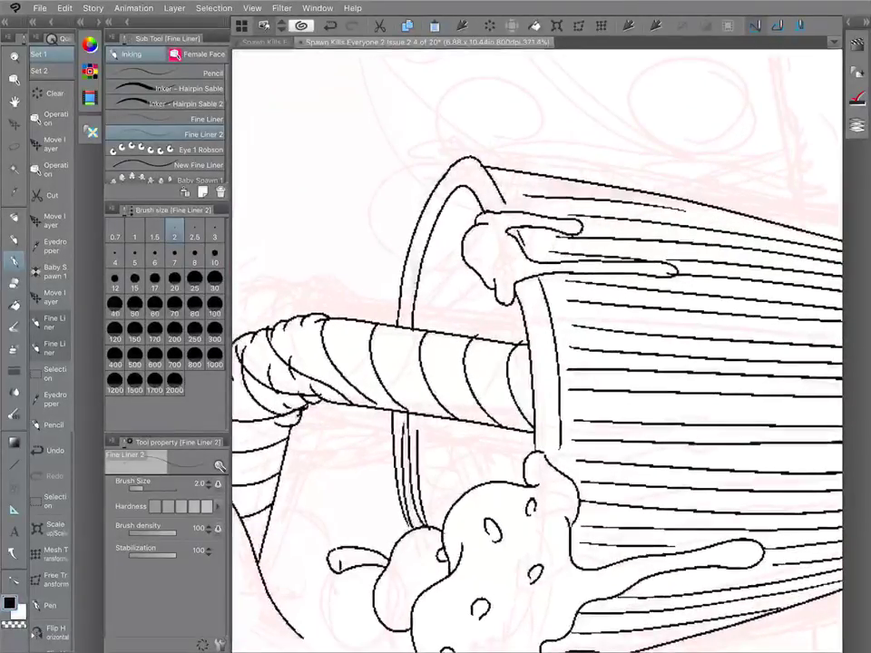
pyautogui.press('e')
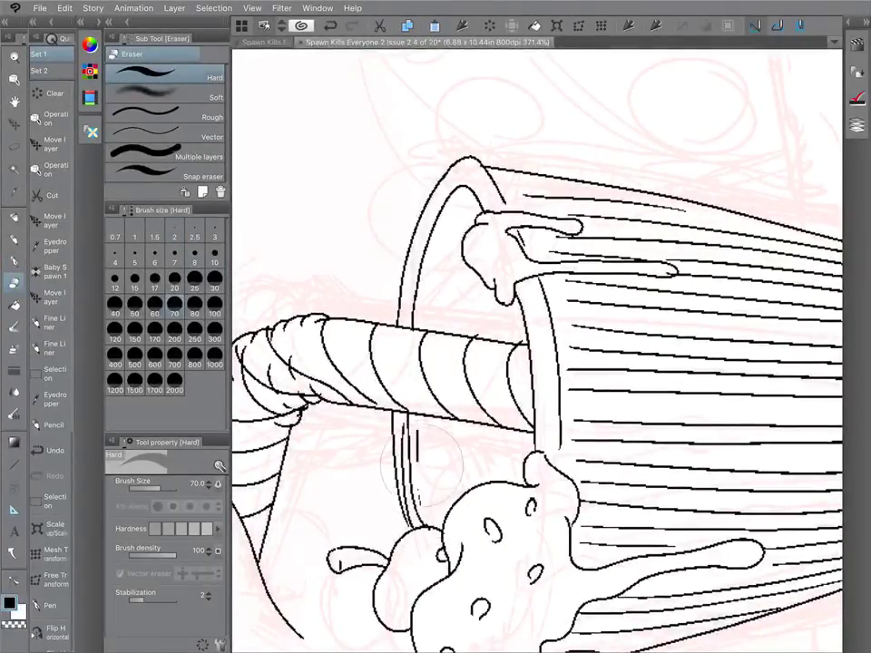
pyautogui.moveTo(421, 465); pyautogui.dragTo(418, 431)
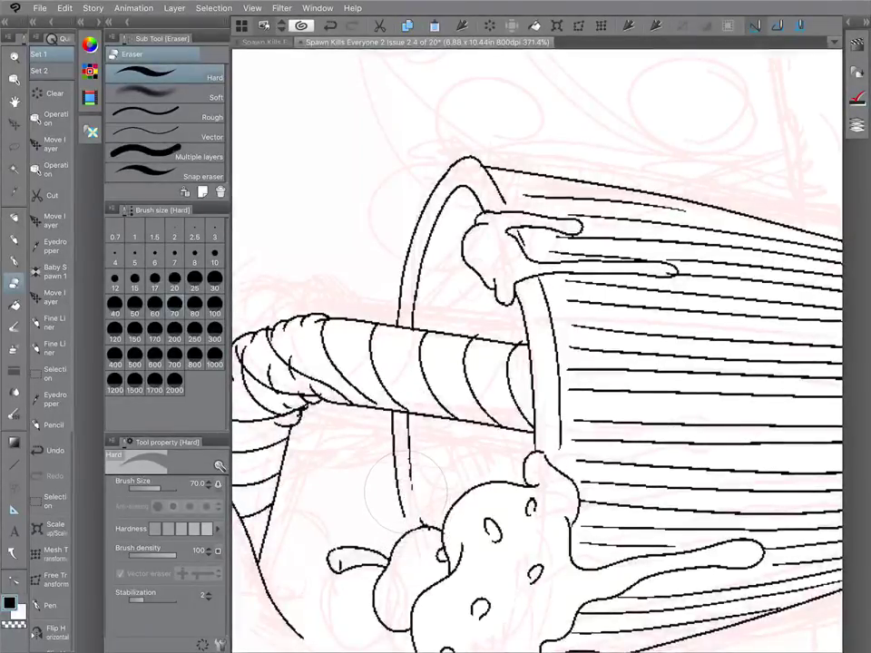
# Re-ink the back rim cleanly from the straw to the cherry with Fine Liner 2, and add more sprinkles to the whipped cream.
pyautogui.press('p')
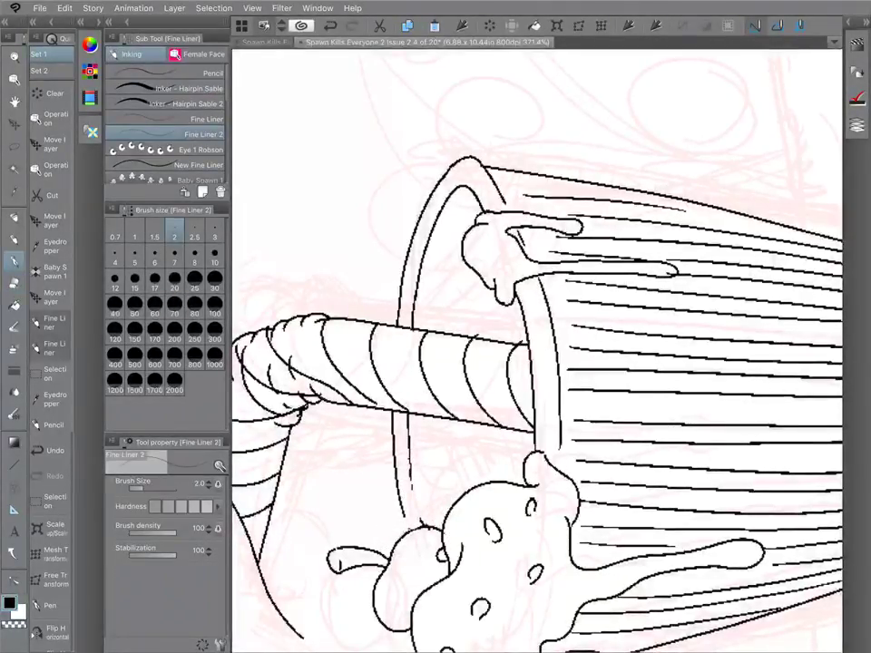
pyautogui.scroll(-5, 537, 351)
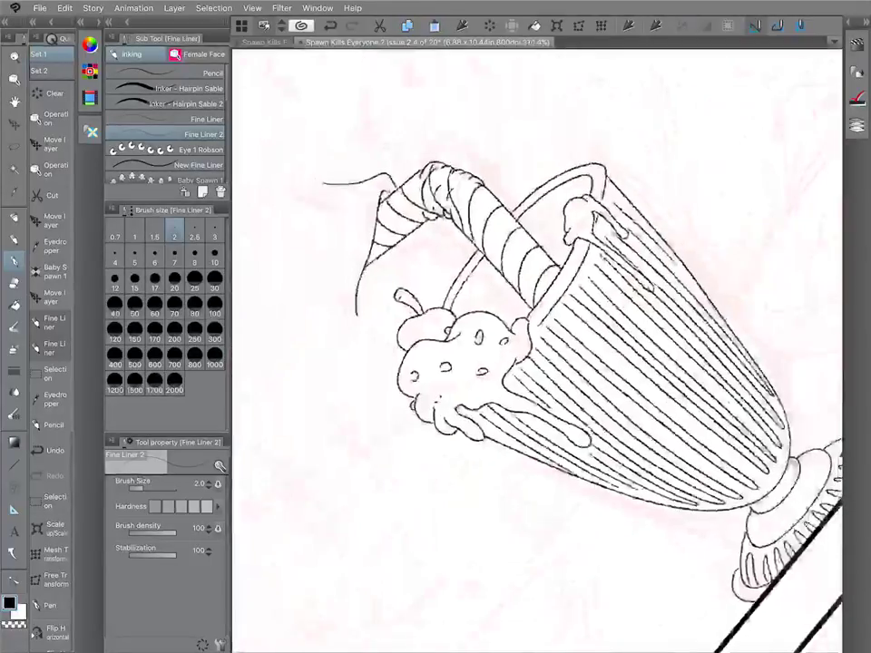
pyautogui.scroll(4, 537, 351)
pyautogui.scroll(2, 540, 301)
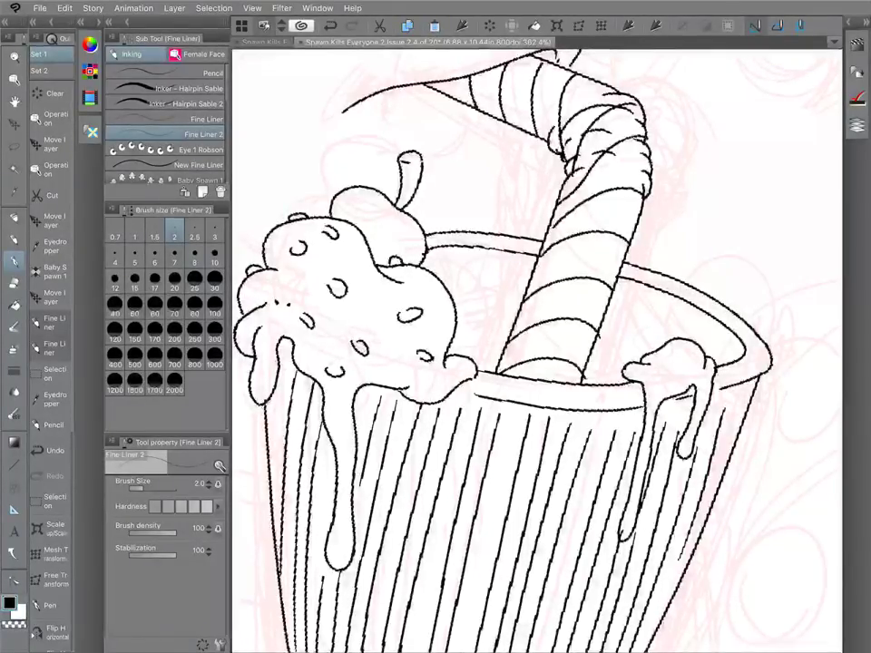
# Examine the inked milkshake glass up close and against the rest of the panel and page.
pyautogui.scroll(-7, 537, 351)
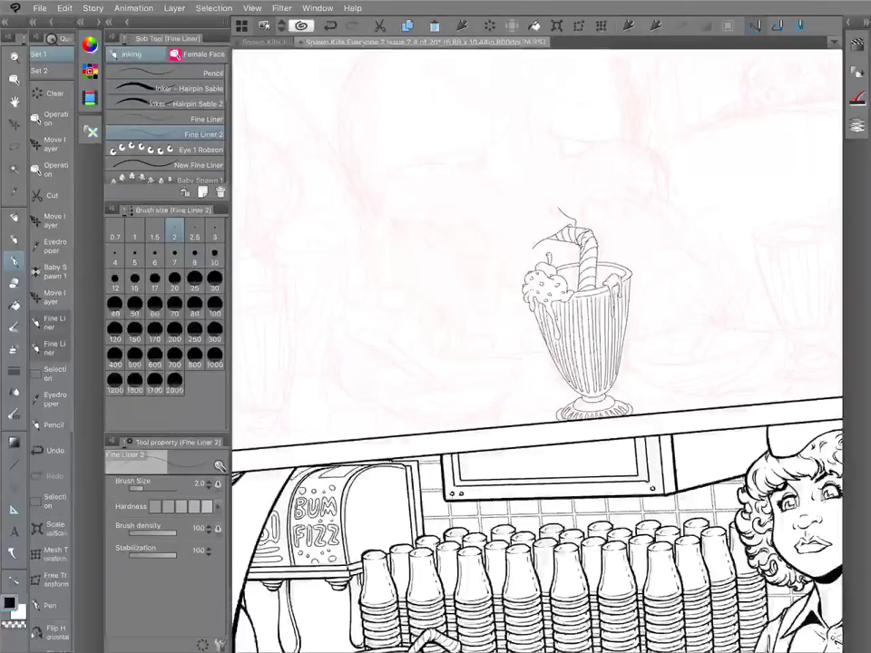
pyautogui.scroll(-3, 535, 344)
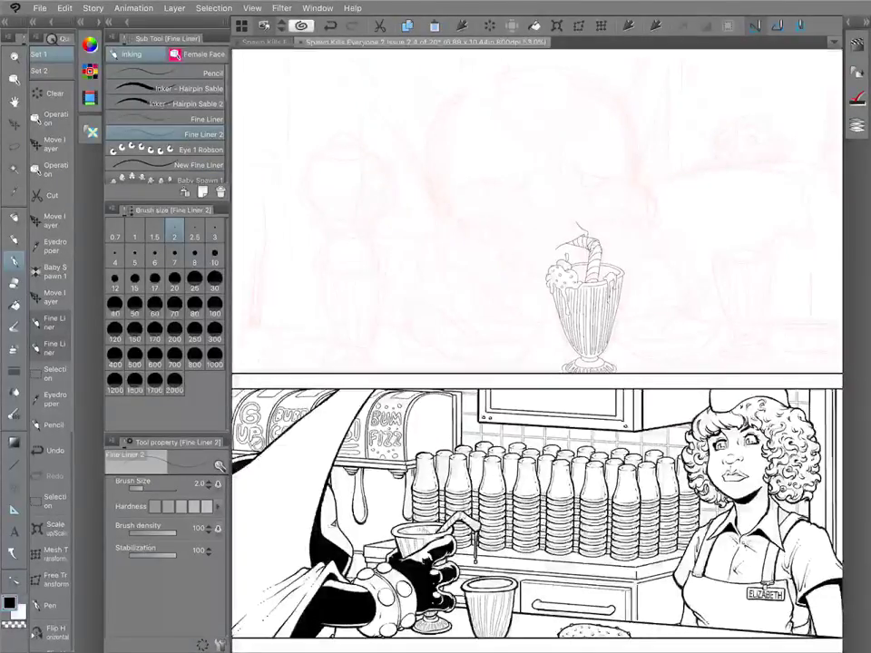
pyautogui.scroll(-3, 535, 344)
pyautogui.scroll(8, 653, 299)
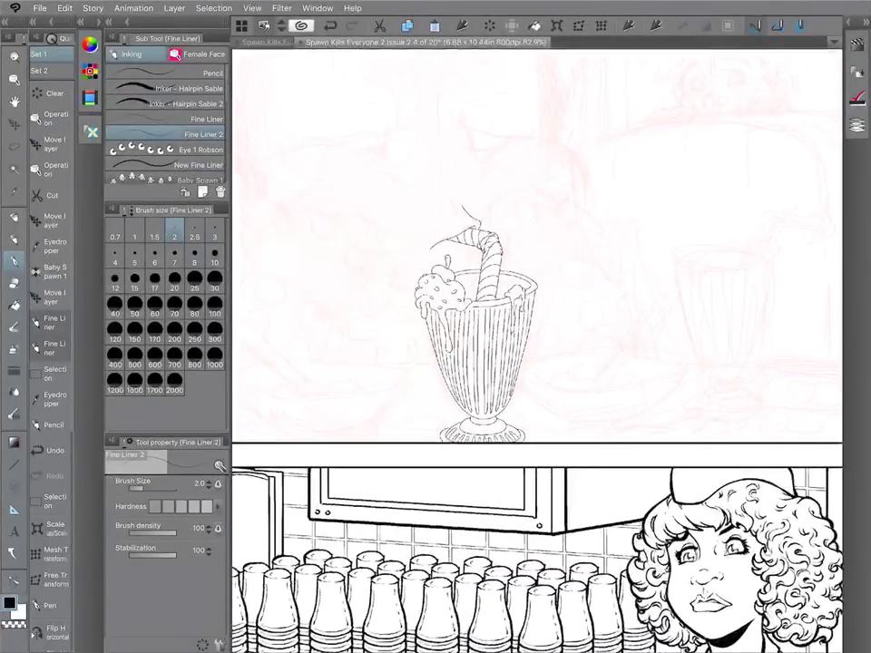
pyautogui.scroll(-4, 555, 335)
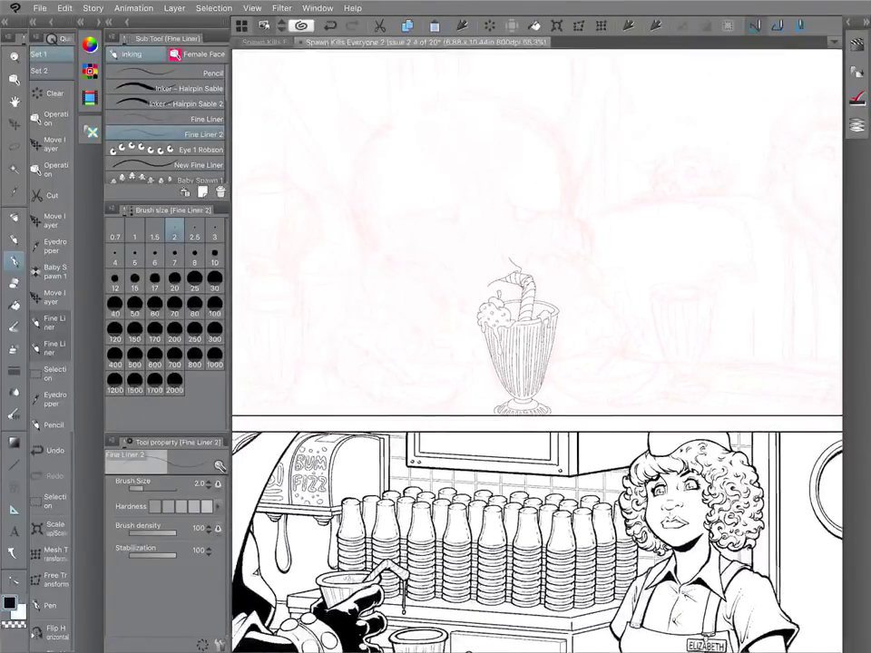
pyautogui.scroll(3, 560, 338)
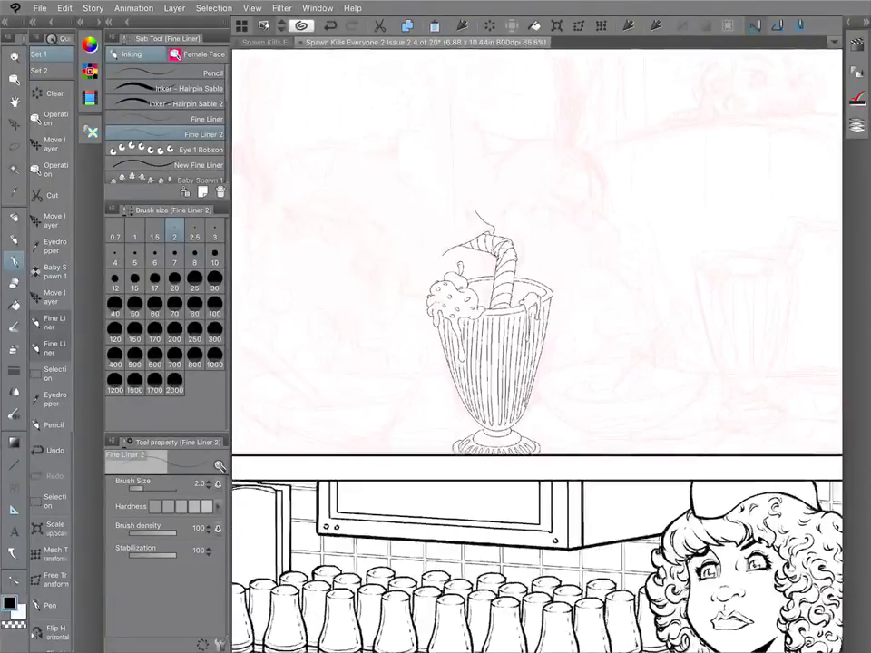
pyautogui.scroll(-3, 535, 281)
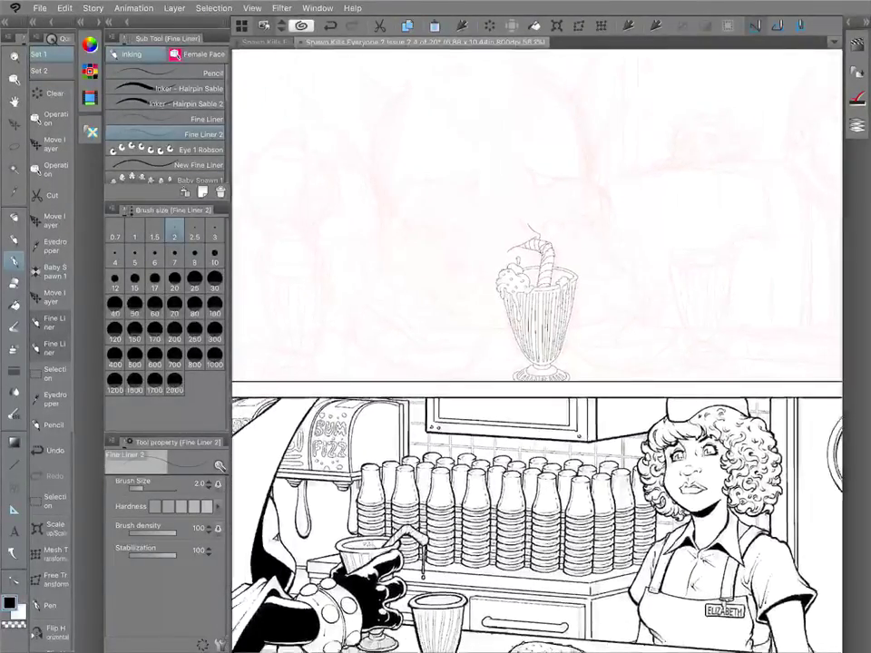
pyautogui.scroll(6, 535, 281)
pyautogui.scroll(-1, 535, 345)
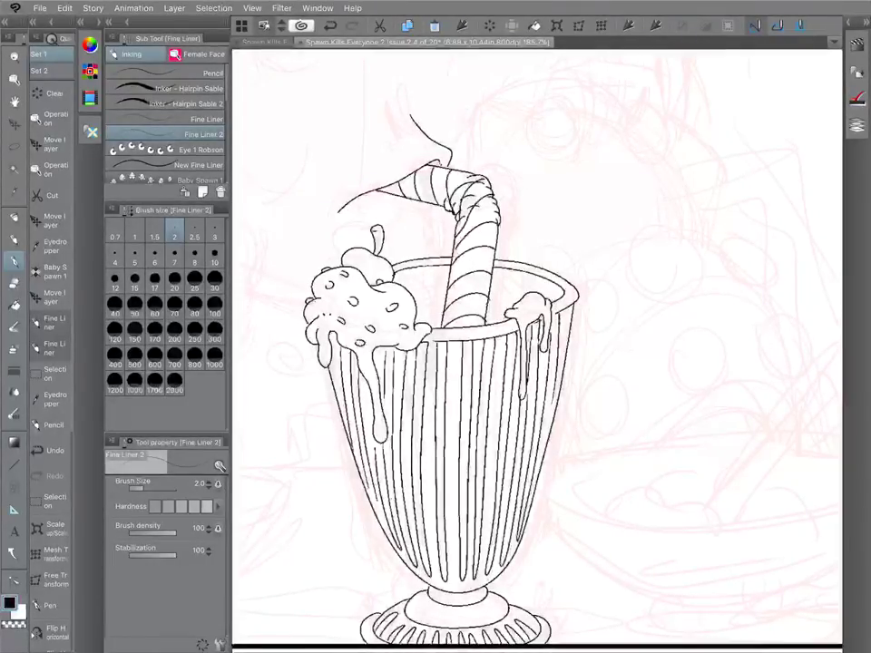
pyautogui.scroll(-5, 571, 304)
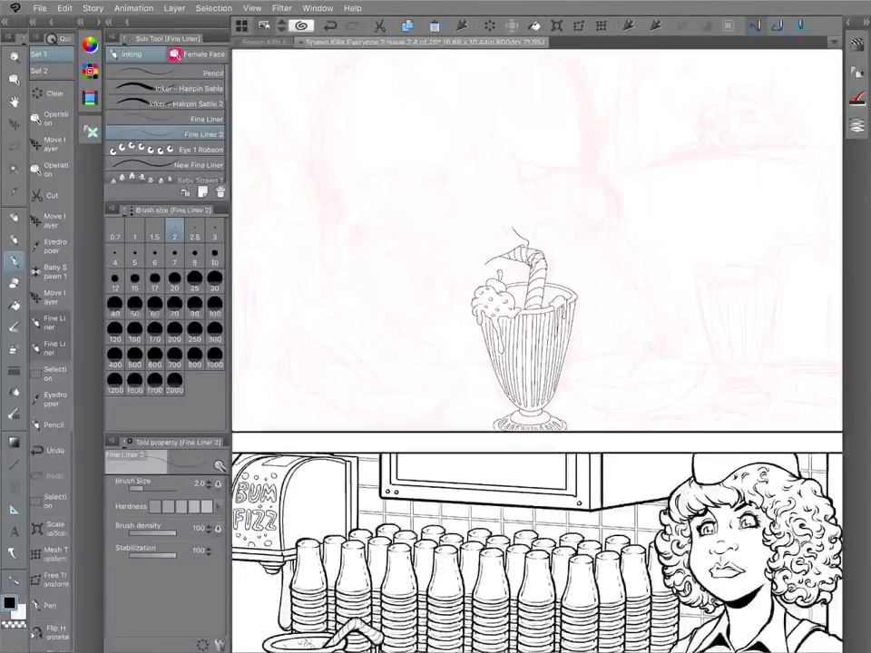
pyautogui.scroll(-3, 535, 345)
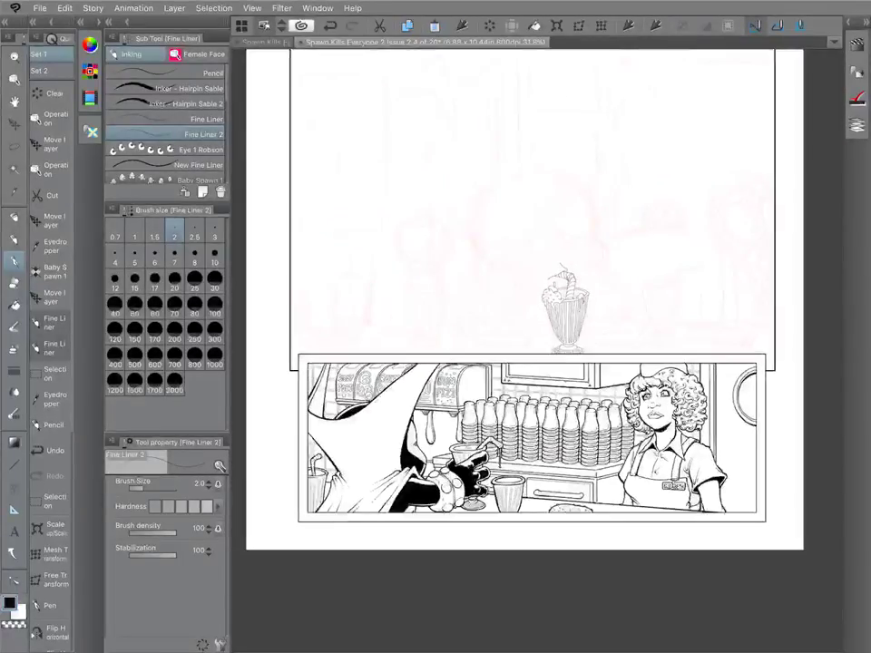
pyautogui.scroll(3, 535, 345)
pyautogui.scroll(3, 535, 344)
pyautogui.scroll(-3, 535, 345)
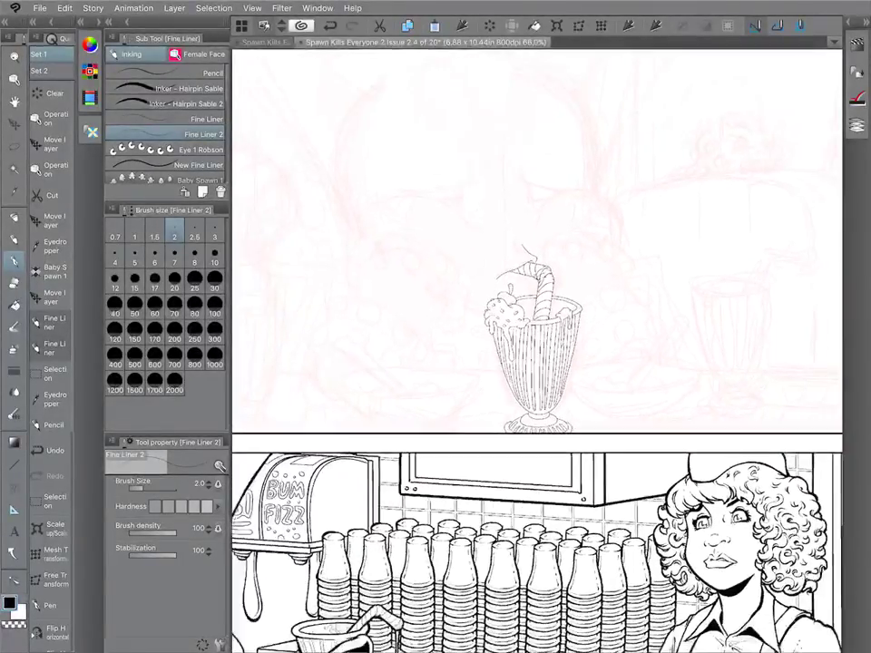
pyautogui.scroll(-3, 535, 345)
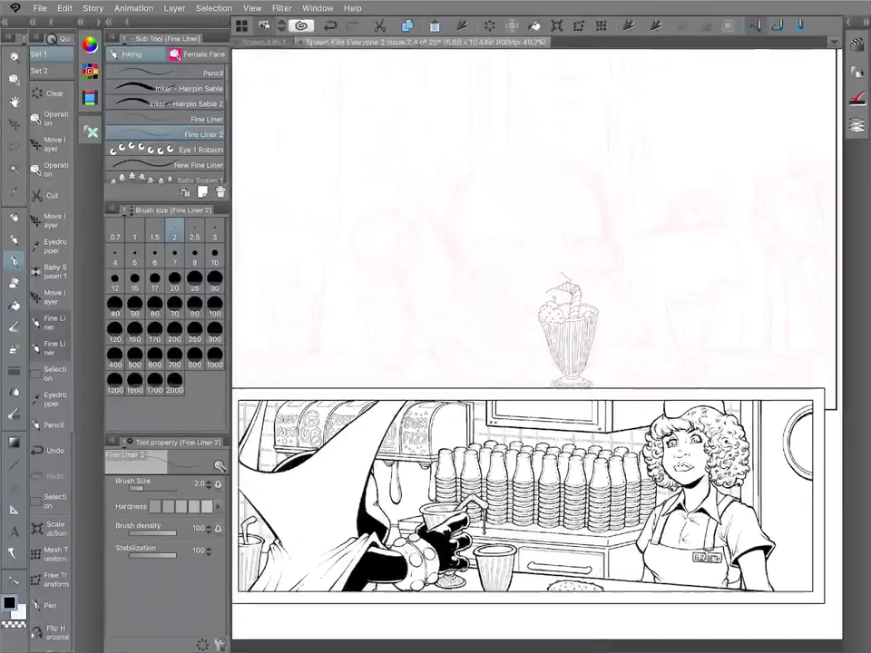
# Erase all the vertical flute lines from the milkshake glass's bowl with the Hard eraser at size 70, keeping the drips and outline.
pyautogui.scroll(4, 617, 344)
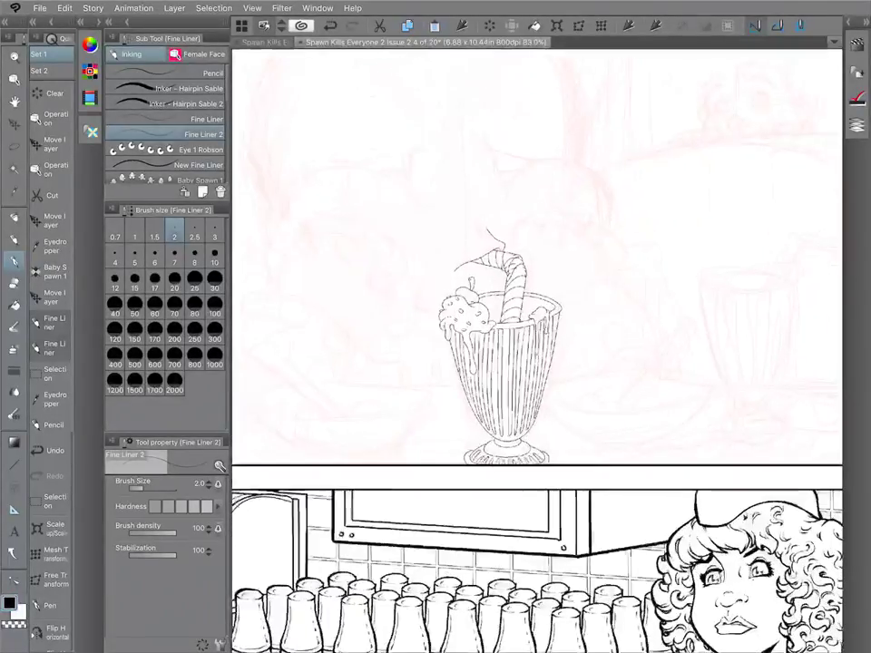
pyautogui.scroll(2, 535, 345)
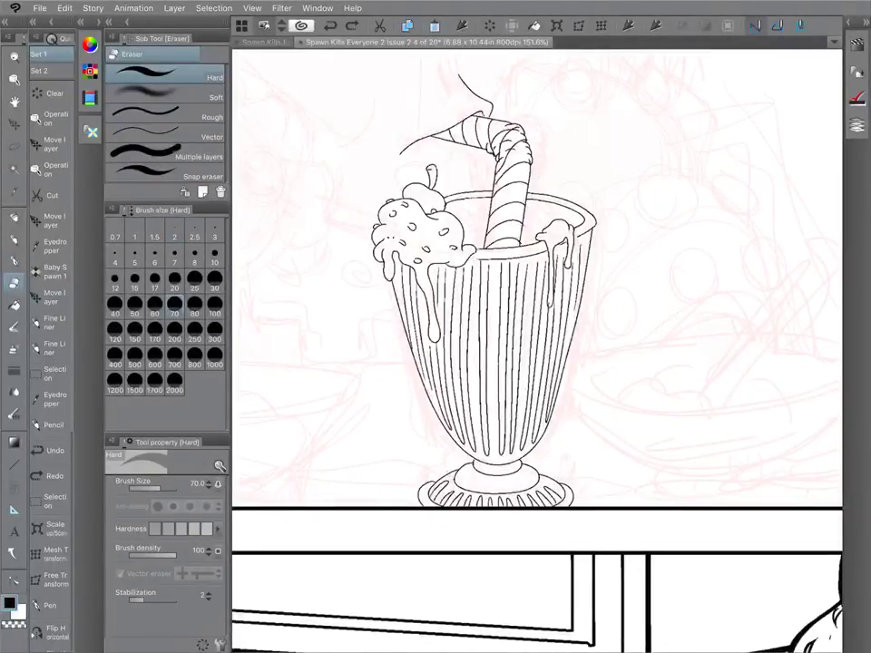
pyautogui.moveTo(490, 422)
pyautogui.mouseDown()
pyautogui.moveTo(488, 433)
pyautogui.moveTo(516, 430)
pyautogui.moveTo(527, 399)
pyautogui.moveTo(520, 299)
pyautogui.moveTo(527, 303)
pyautogui.moveTo(528, 279)
pyautogui.moveTo(505, 280)
pyautogui.moveTo(482, 313)
pyautogui.moveTo(481, 432)
pyautogui.moveTo(463, 399)
pyautogui.moveTo(454, 402)
pyautogui.moveTo(443, 362)
pyautogui.moveTo(450, 366)
pyautogui.moveTo(439, 355)
pyautogui.mouseUp()
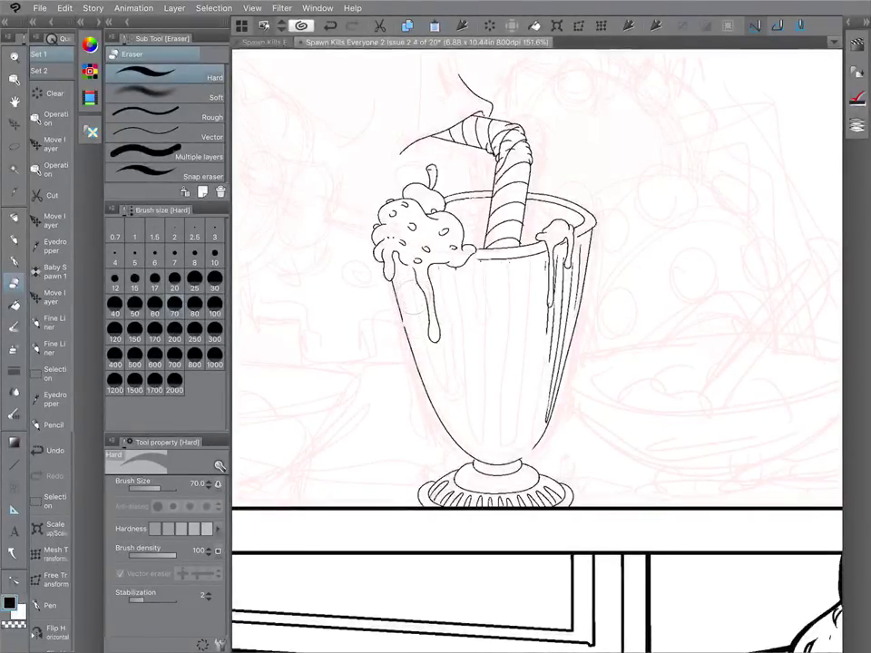
pyautogui.press('p')
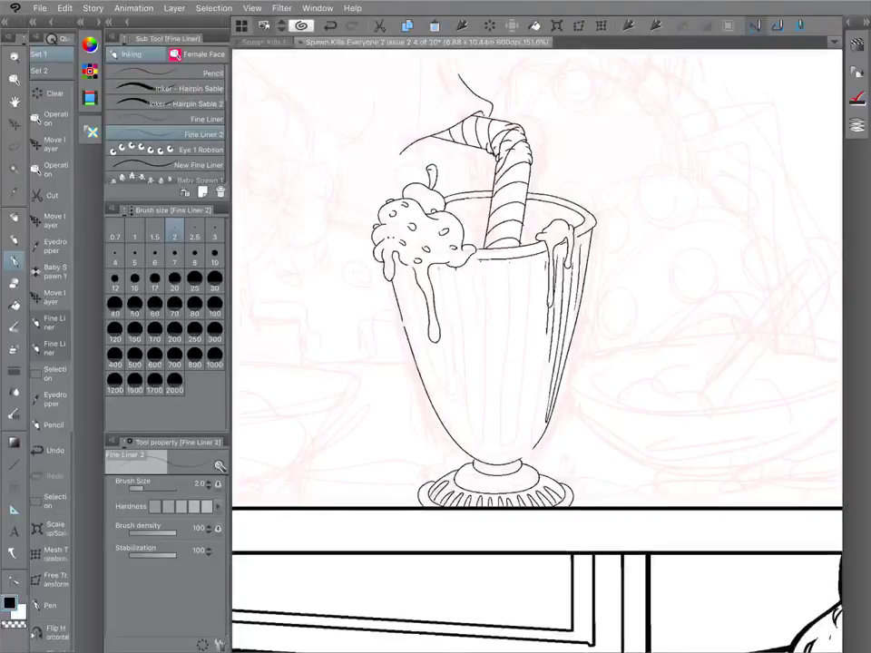
pyautogui.press('e')
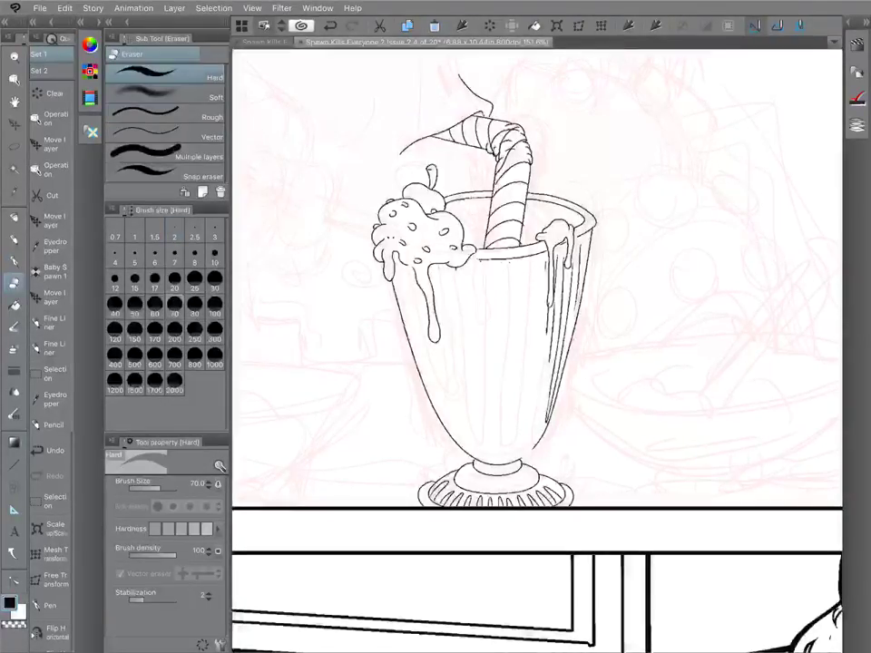
pyautogui.moveTo(539, 415); pyautogui.dragTo(550, 316)
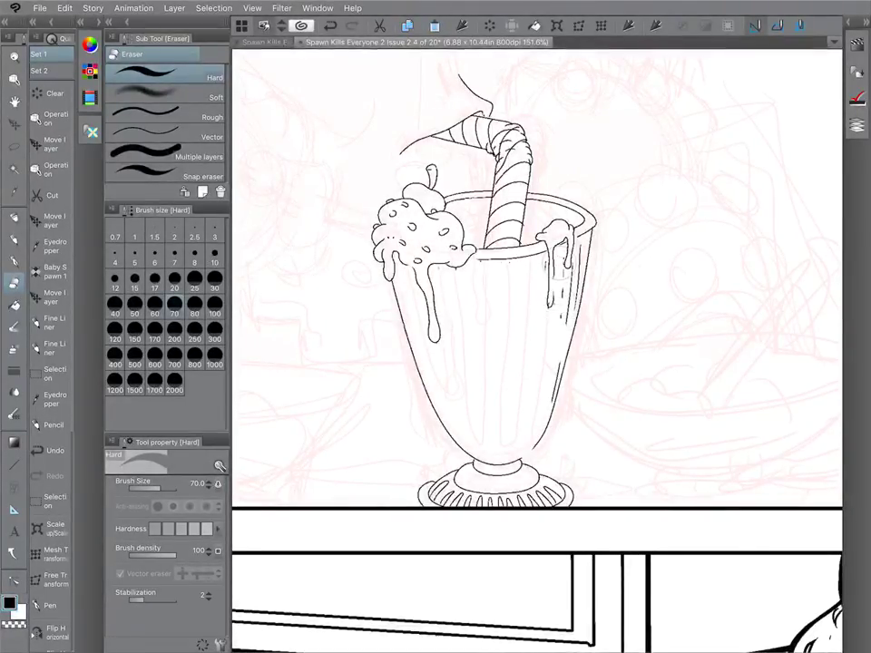
pyautogui.moveTo(563, 272); pyautogui.dragTo(562, 301)
pyautogui.moveTo(539, 260); pyautogui.dragTo(538, 274)
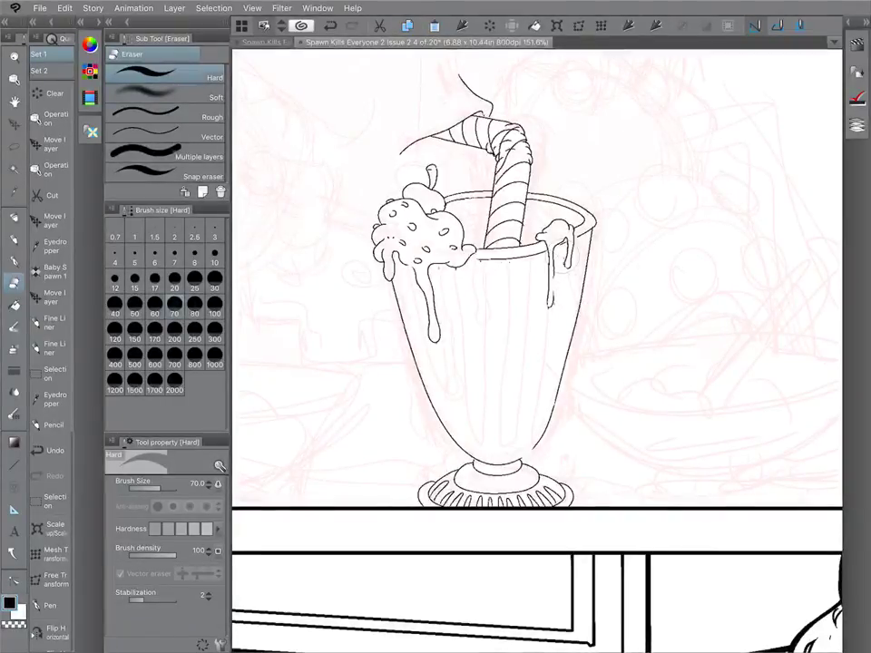
# Flip the canvas view horizontally, close the gap in the bowl's lower outline and re-ink wider-spaced vertical flutes with Fine Liner 2.
pyautogui.press('p')
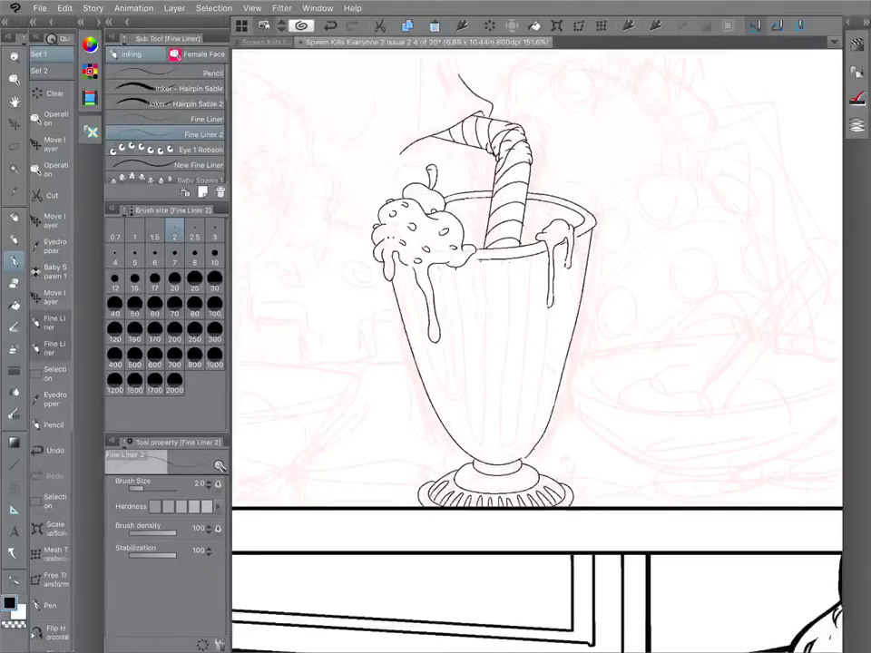
pyautogui.hotkey('ctrl', 'z')
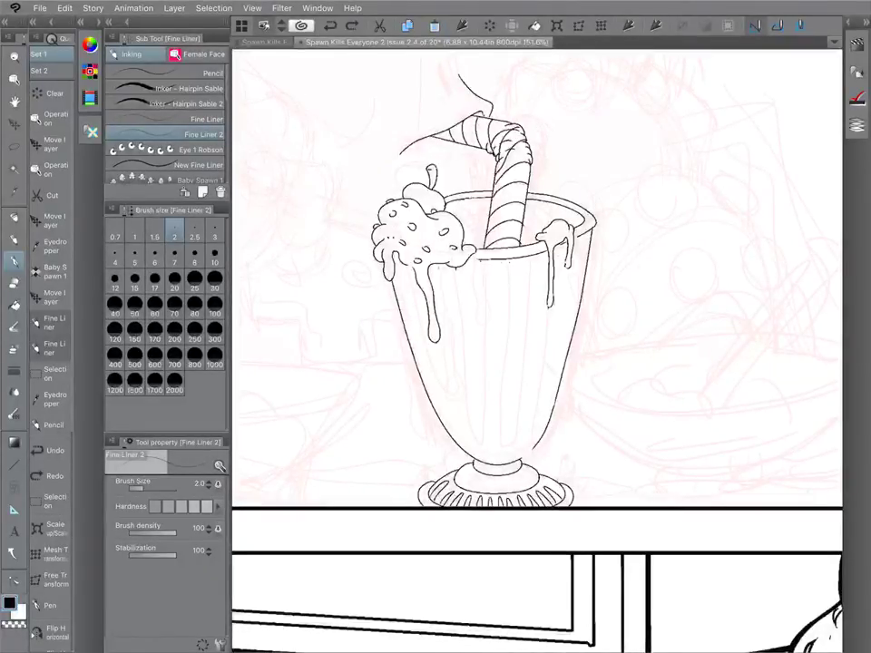
pyautogui.press('h')
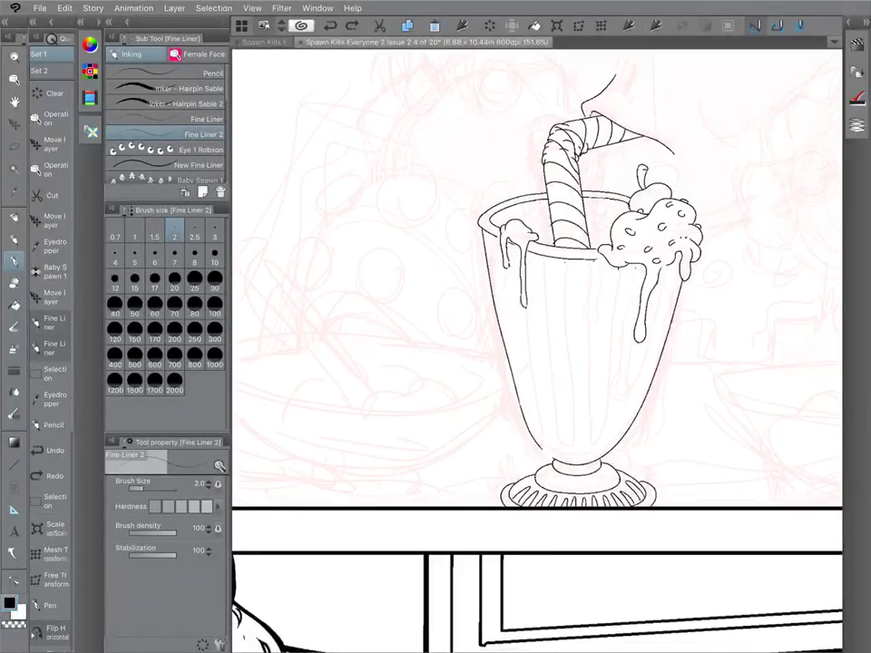
pyautogui.moveTo(541, 449); pyautogui.dragTo(554, 460)
pyautogui.moveTo(581, 326); pyautogui.dragTo(508, 319)
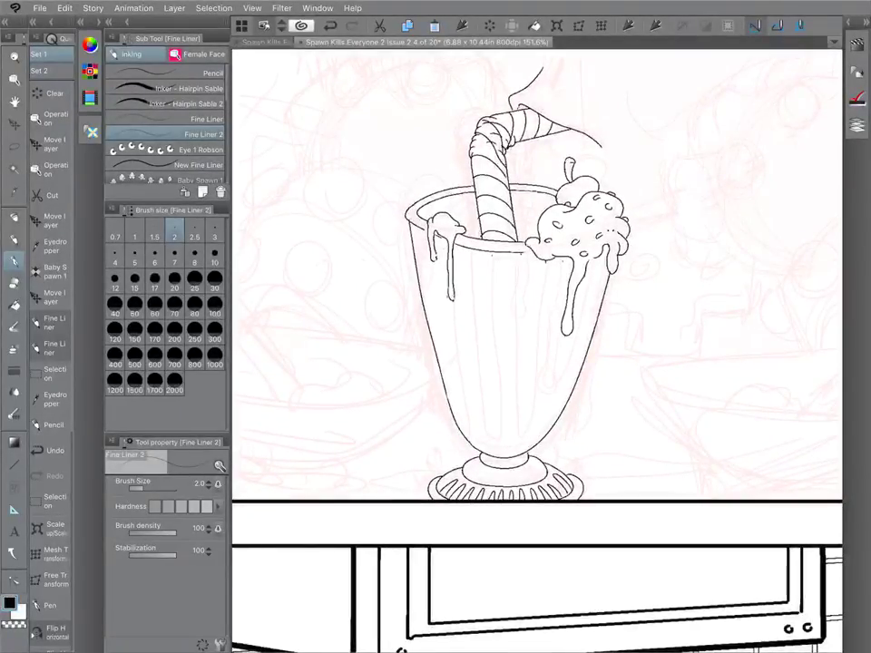
pyautogui.moveTo(491, 253)
pyautogui.mouseDown()
pyautogui.moveTo(494, 433)
pyautogui.moveTo(501, 447)
pyautogui.moveTo(502, 254)
pyautogui.moveTo(520, 363)
pyautogui.moveTo(518, 443)
pyautogui.mouseUp()
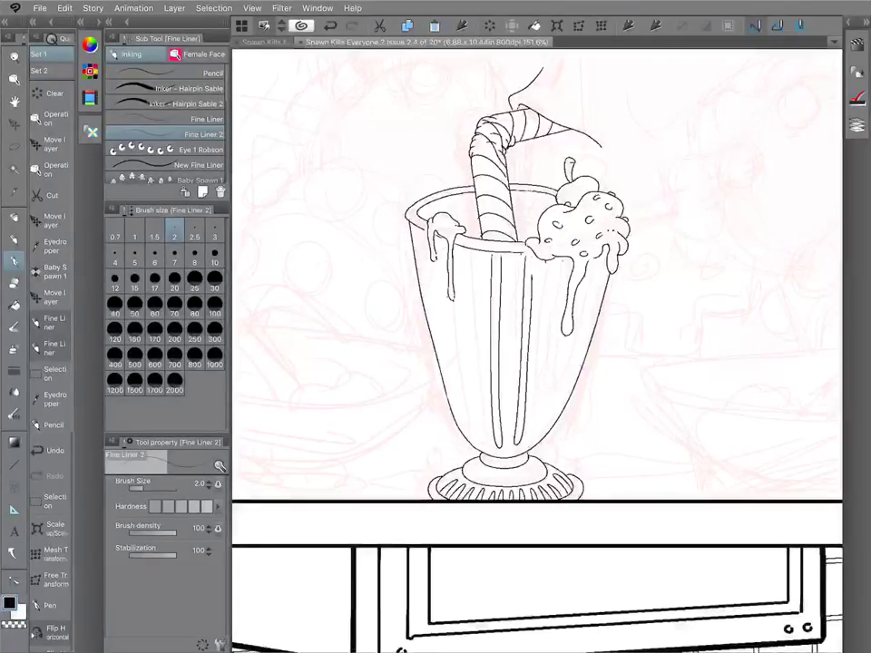
pyautogui.moveTo(462, 251); pyautogui.dragTo(474, 406)
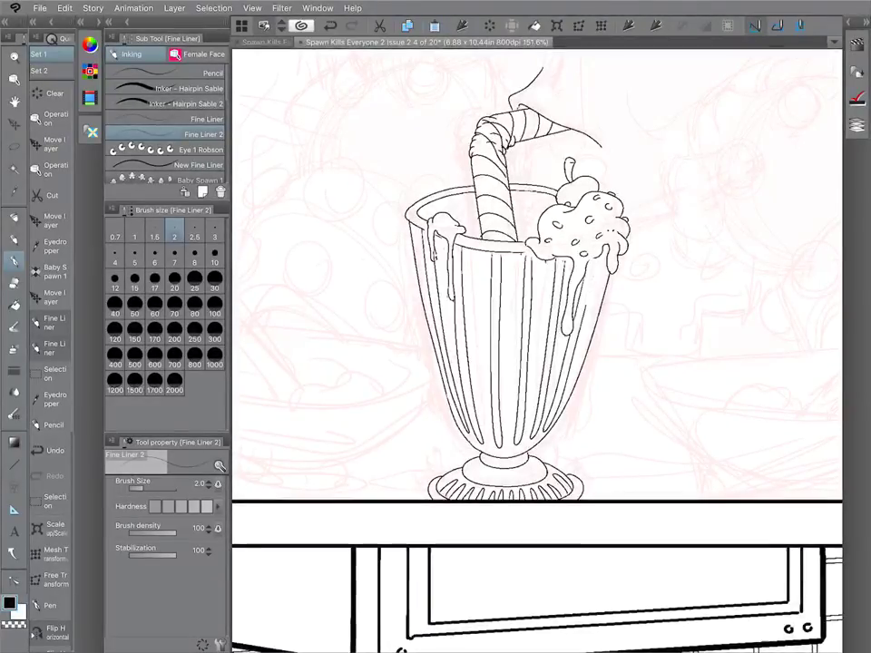
# Erase the inked mouth lines around the upper end of the milkshake's straw with the Hard eraser.
pyautogui.scroll(-5, 611, 254)
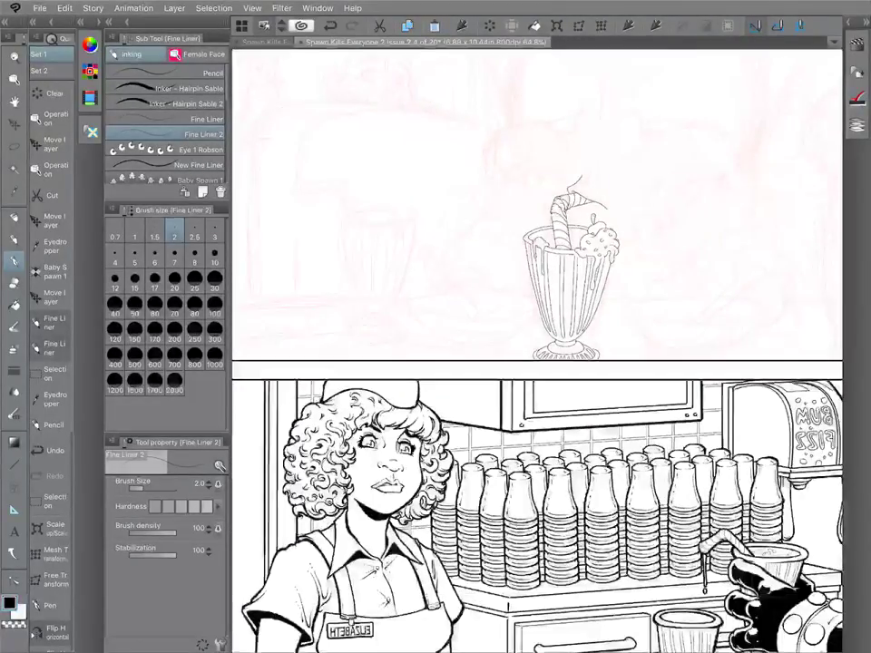
pyautogui.scroll(-3, 537, 345)
pyautogui.scroll(3, 589, 290)
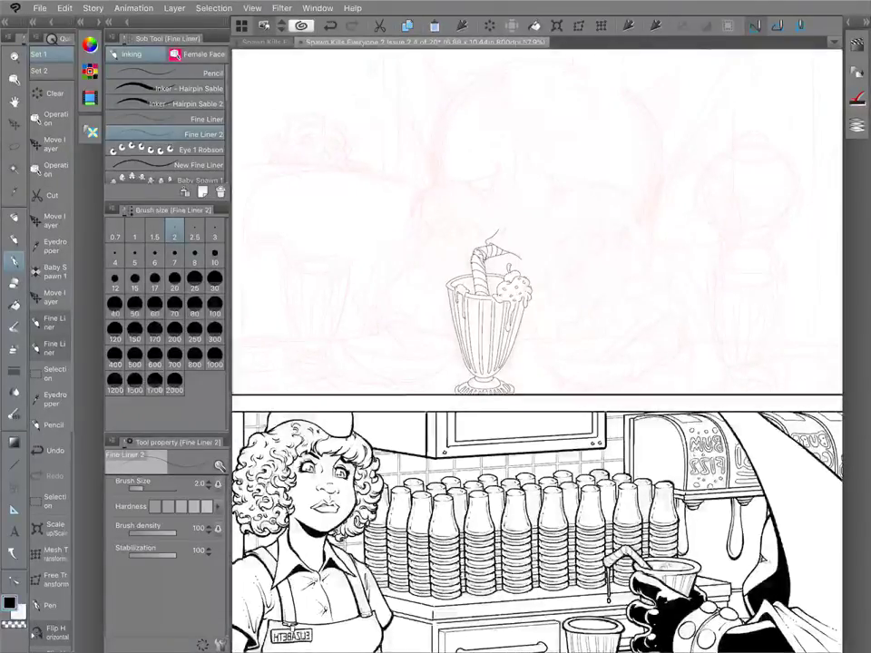
pyautogui.scroll(3, 537, 345)
pyautogui.scroll(-2, 537, 345)
pyautogui.hscroll(3, 537, 344)
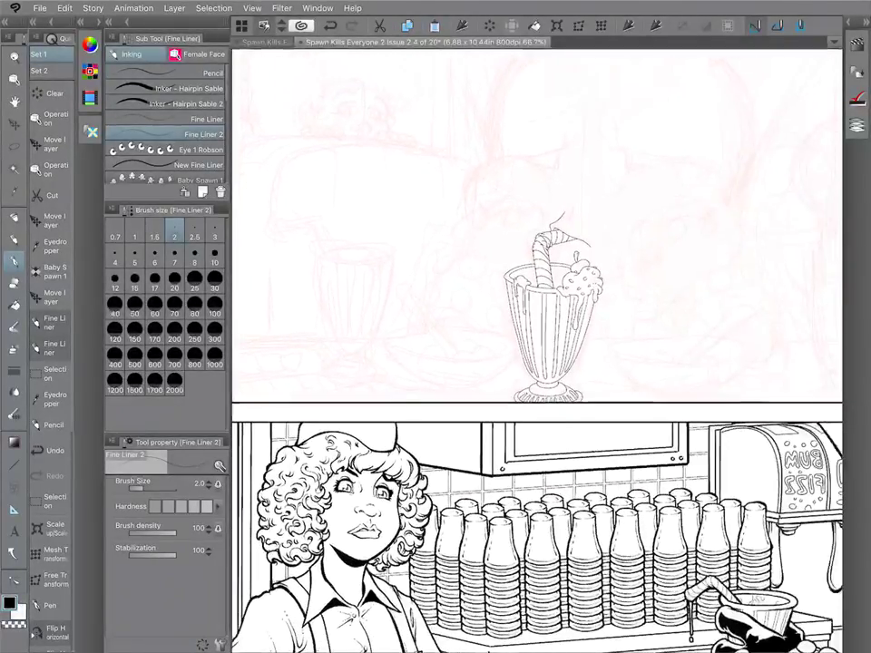
pyautogui.scroll(3, 517, 308)
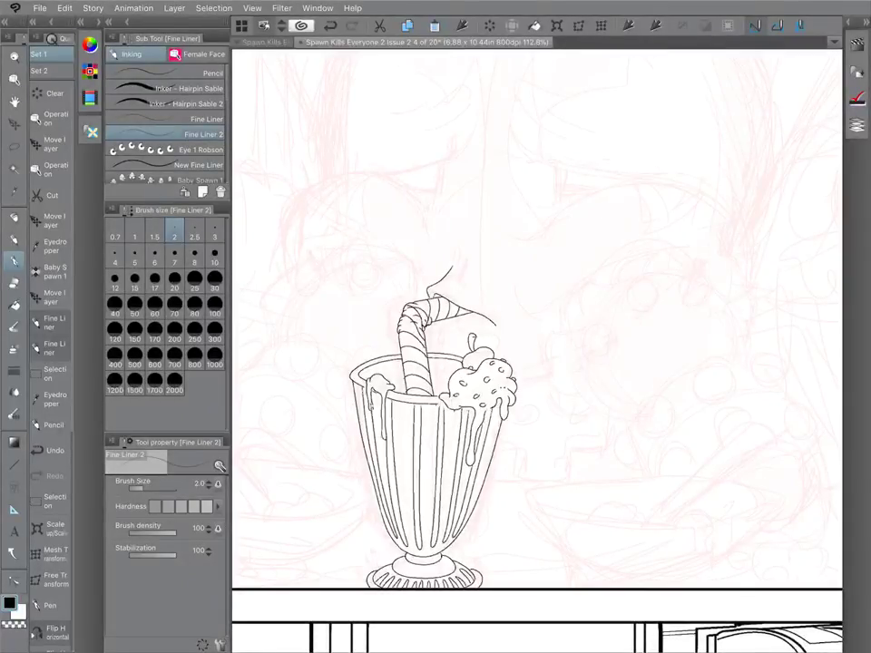
pyautogui.press('e')
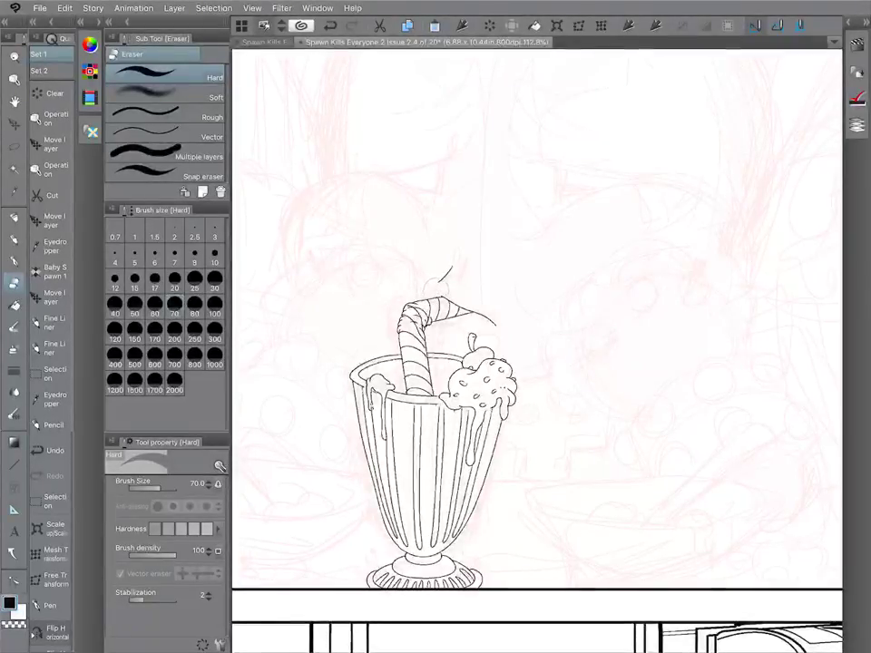
pyautogui.moveTo(437, 286)
pyautogui.mouseDown()
pyautogui.moveTo(496, 284)
pyautogui.moveTo(482, 315)
pyautogui.mouseUp()
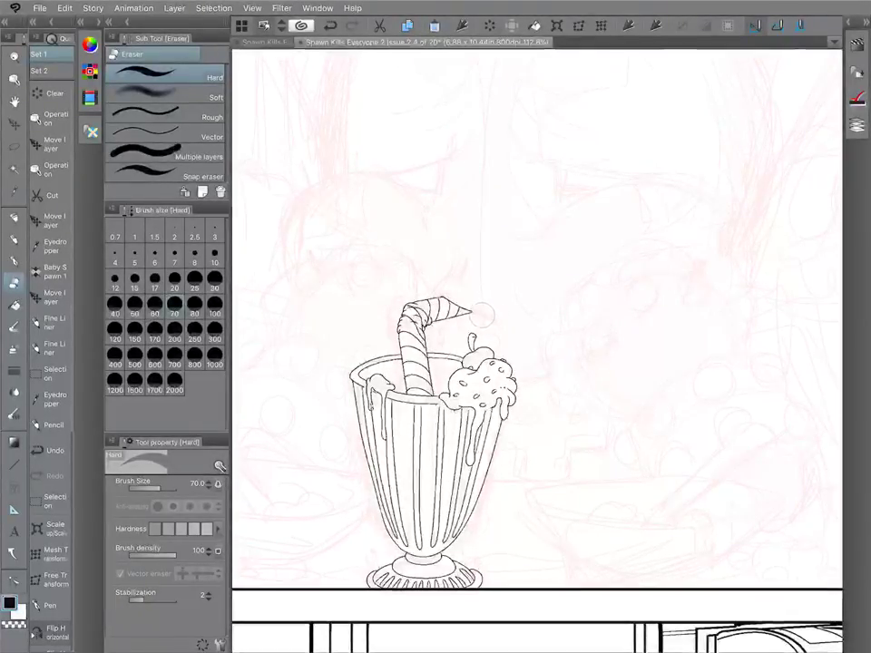
# Ink the tapered, rounded bowl outline of the second sketched glass beside the finished milkshake with Fine Liner 2.
pyautogui.scroll(-5, 485, 315)
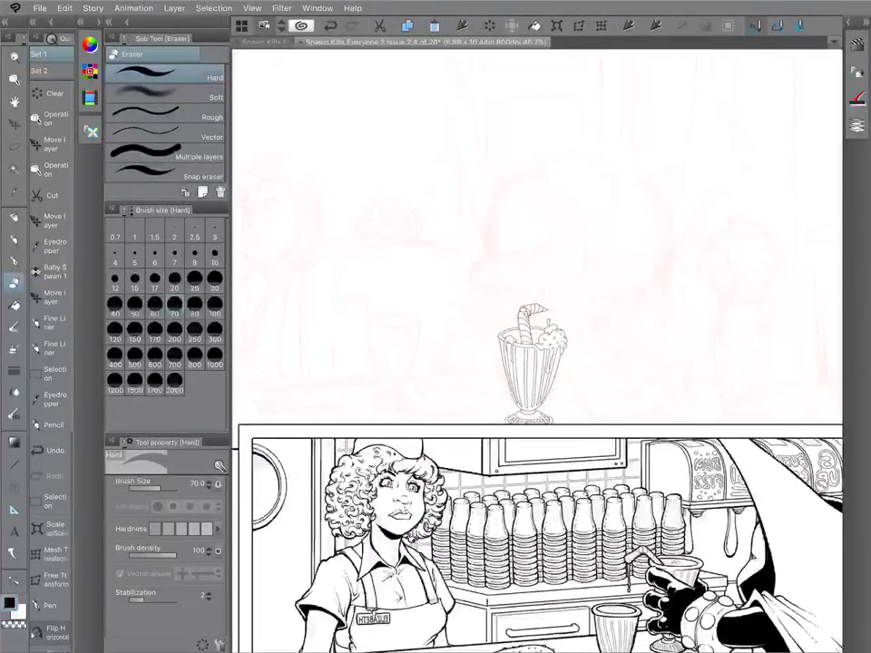
pyautogui.press('p')
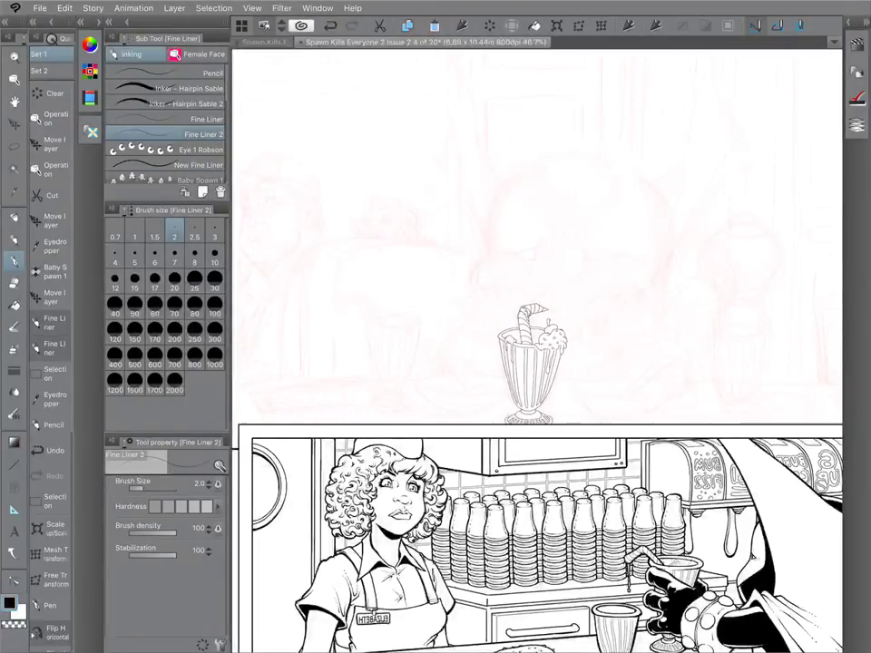
pyautogui.moveTo(534, 363); pyautogui.dragTo(313, 338)
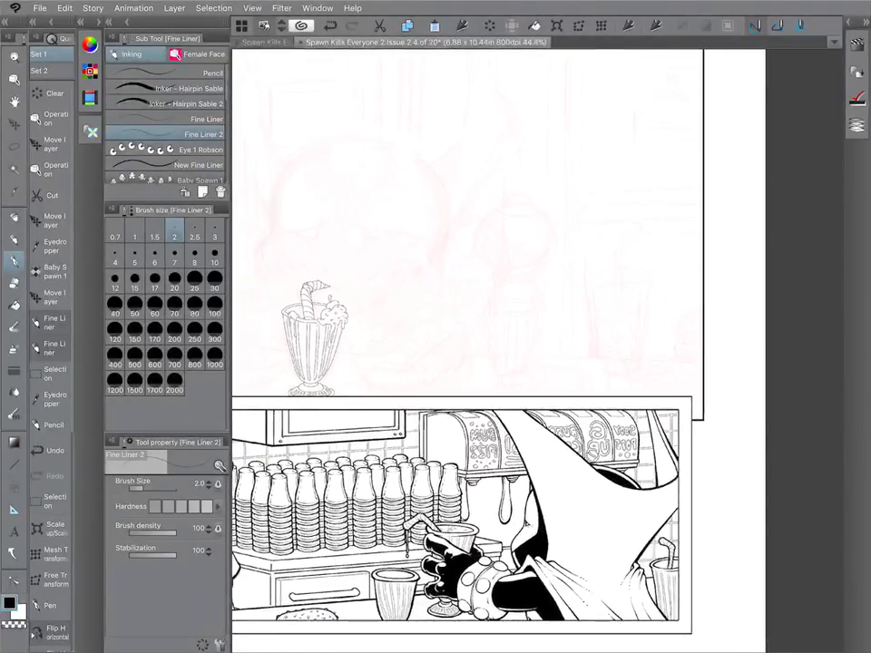
pyautogui.scroll(2, 556, 247)
pyautogui.scroll(-5, 557, 263)
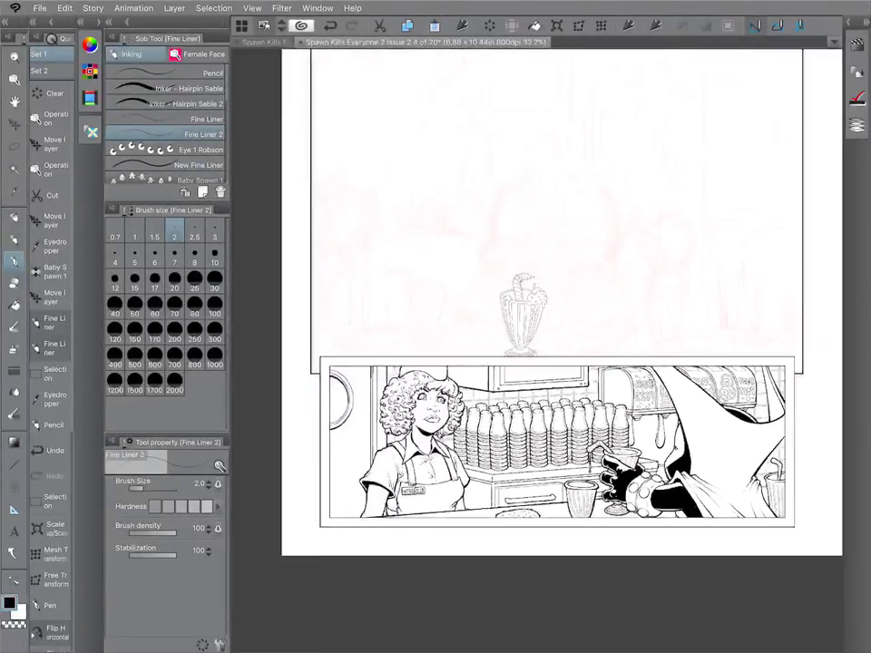
pyautogui.scroll(5, 419, 272)
pyautogui.scroll(2, 537, 352)
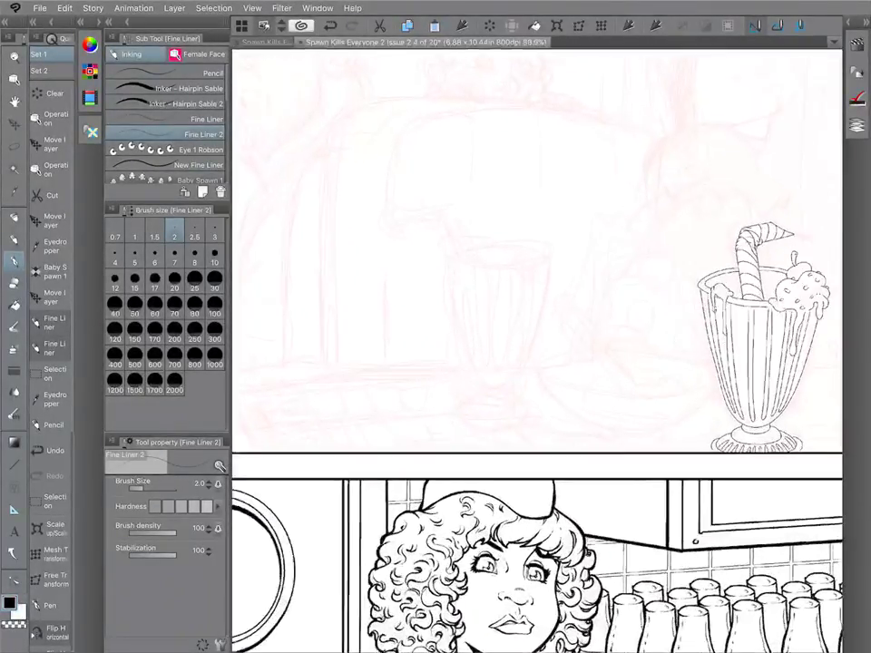
pyautogui.scroll(3, 671, 336)
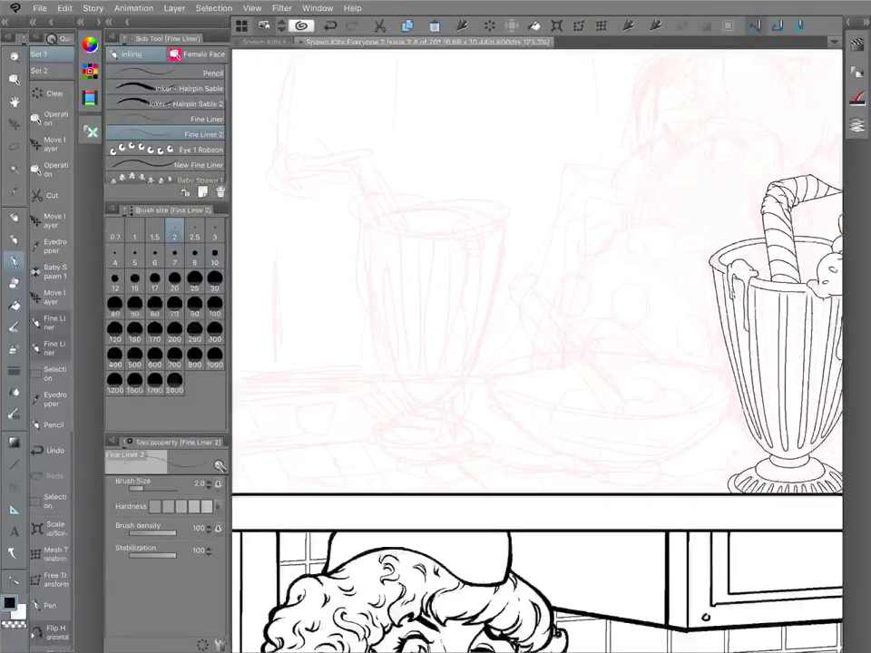
pyautogui.moveTo(368, 279); pyautogui.dragTo(380, 354)
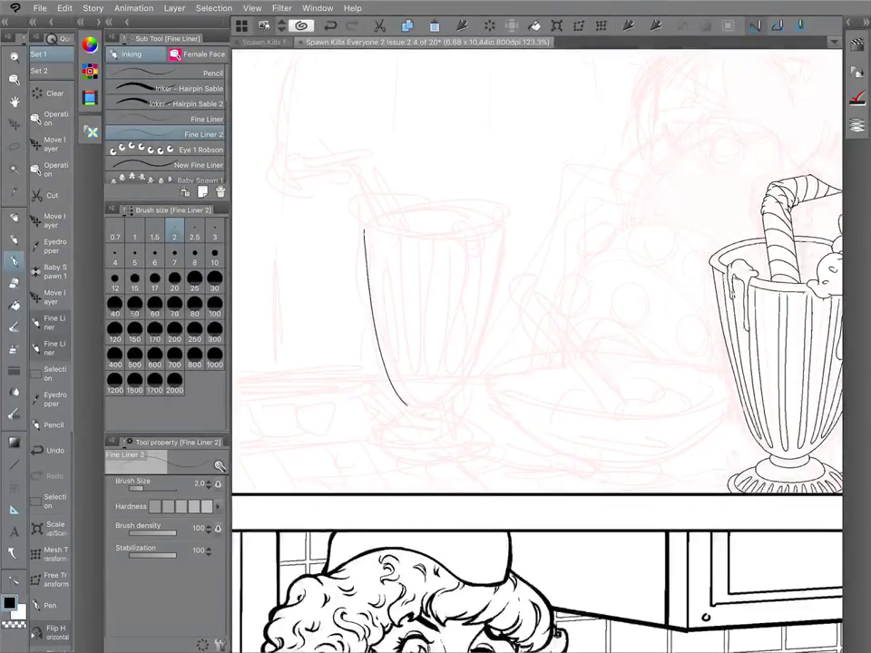
pyautogui.moveTo(406, 405); pyautogui.dragTo(444, 413)
pyautogui.moveTo(471, 372); pyautogui.dragTo(488, 315)
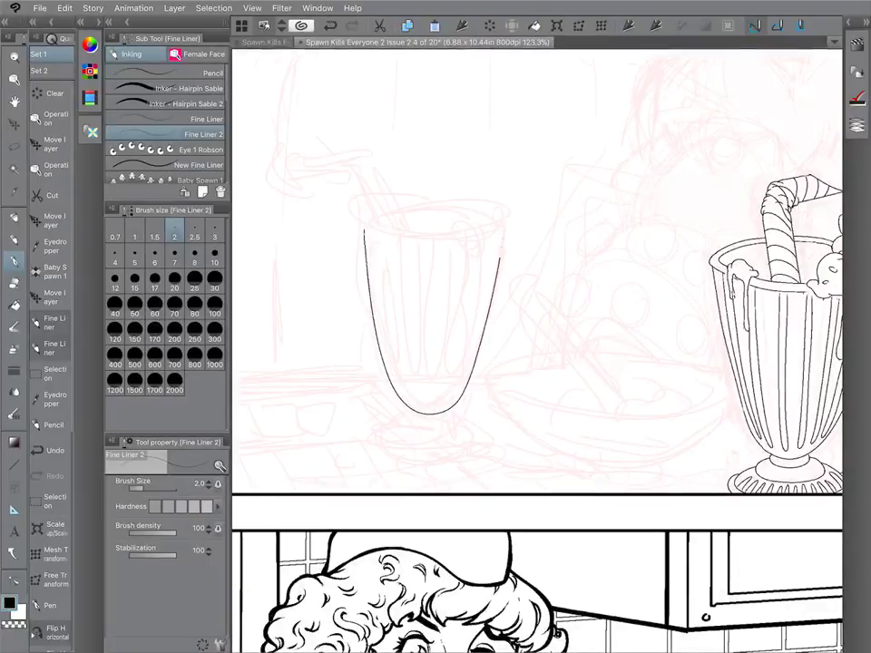
pyautogui.moveTo(499, 257); pyautogui.dragTo(503, 229)
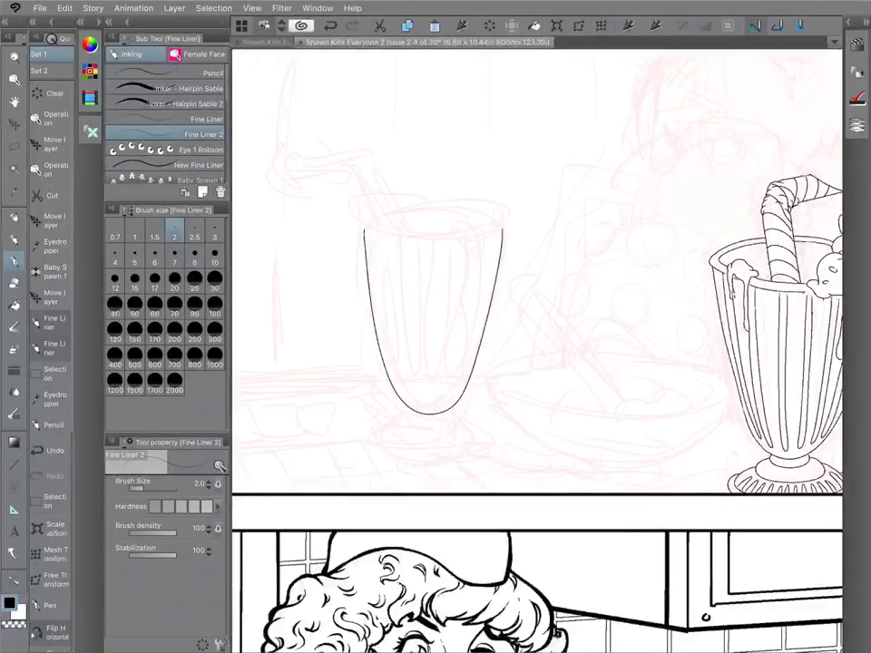
# Ink the second glass's short stem collar and rounded foot, adding radiating flutes and an outer base ring.
pyautogui.moveTo(410, 418)
pyautogui.mouseDown()
pyautogui.moveTo(405, 410)
pyautogui.moveTo(448, 410)
pyautogui.mouseUp()
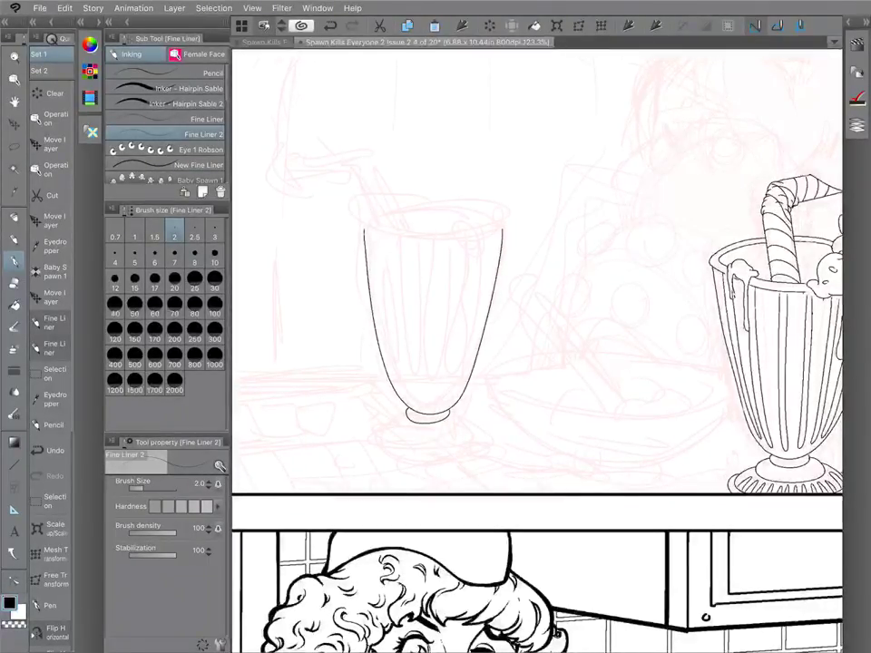
pyautogui.moveTo(395, 418); pyautogui.dragTo(406, 413)
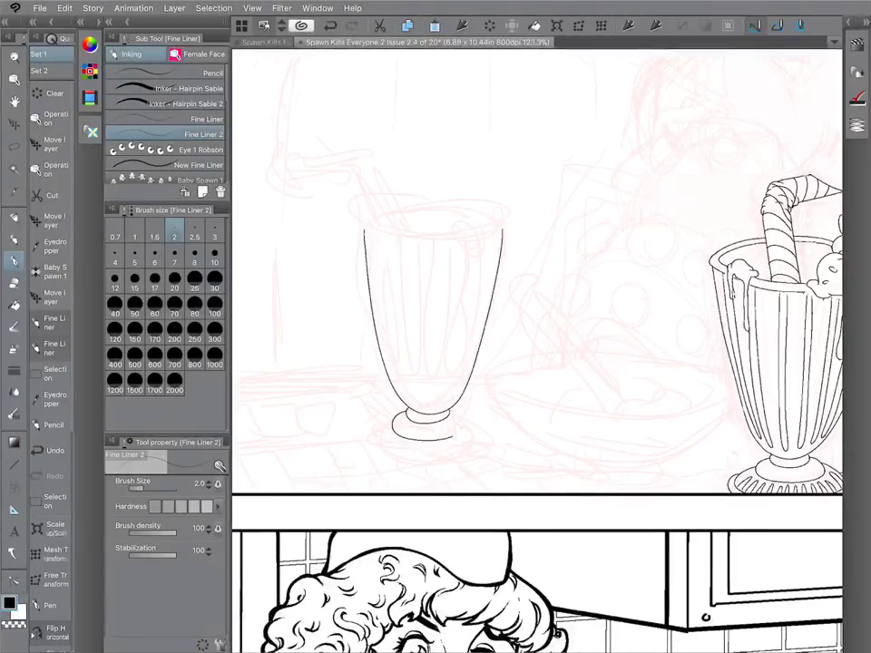
pyautogui.moveTo(451, 439); pyautogui.dragTo(457, 420)
pyautogui.moveTo(395, 415)
pyautogui.mouseDown()
pyautogui.moveTo(385, 431)
pyautogui.moveTo(396, 442)
pyautogui.moveTo(442, 448)
pyautogui.moveTo(460, 416)
pyautogui.moveTo(428, 441)
pyautogui.mouseUp()
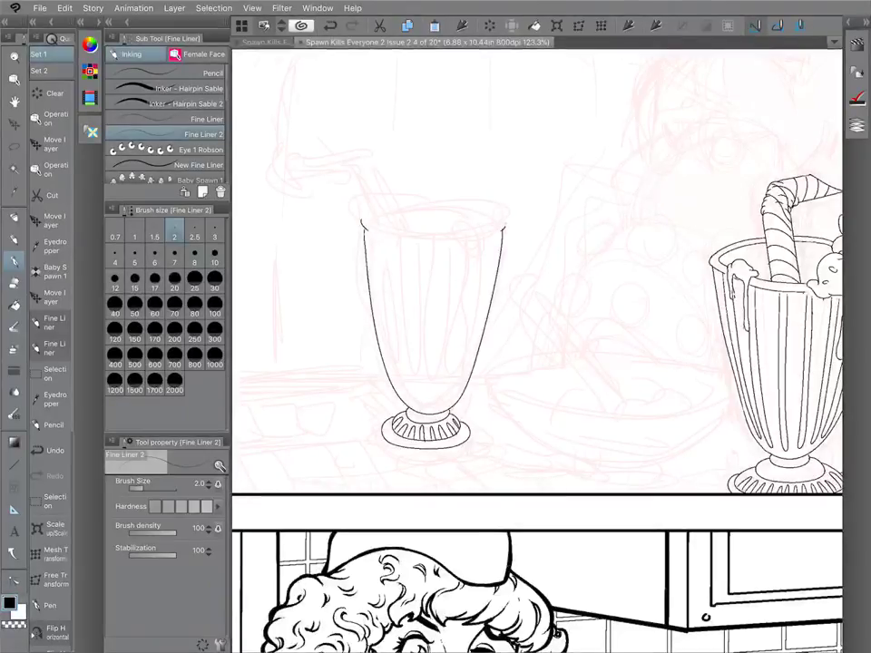
# Ink the second glass's rounded back rim and its bent straw with a wrinkled joint.
pyautogui.moveTo(362, 227)
pyautogui.mouseDown()
pyautogui.moveTo(403, 207)
pyautogui.moveTo(505, 222)
pyautogui.mouseUp()
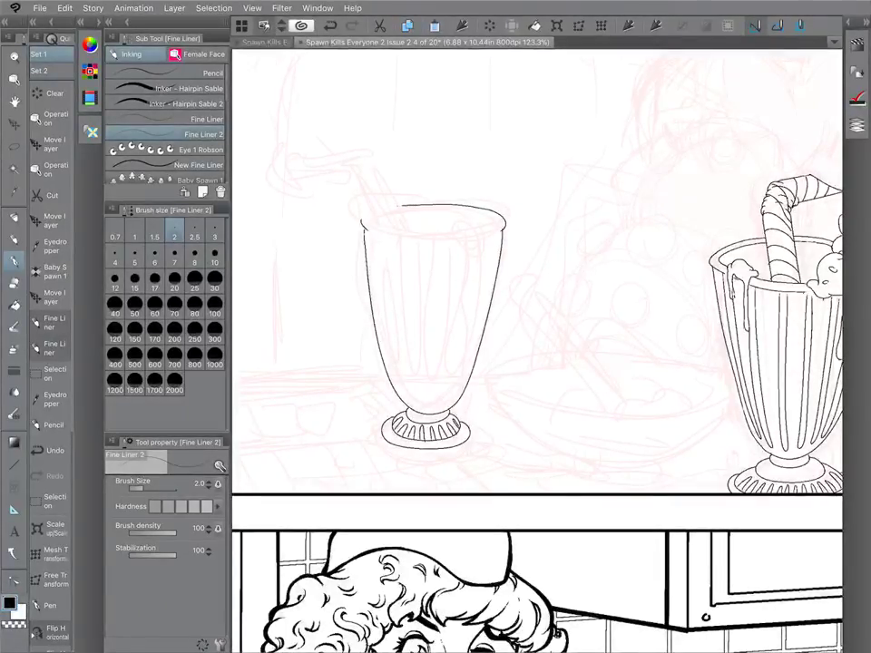
pyautogui.moveTo(362, 223)
pyautogui.mouseDown()
pyautogui.moveTo(385, 208)
pyautogui.moveTo(382, 224)
pyautogui.mouseUp()
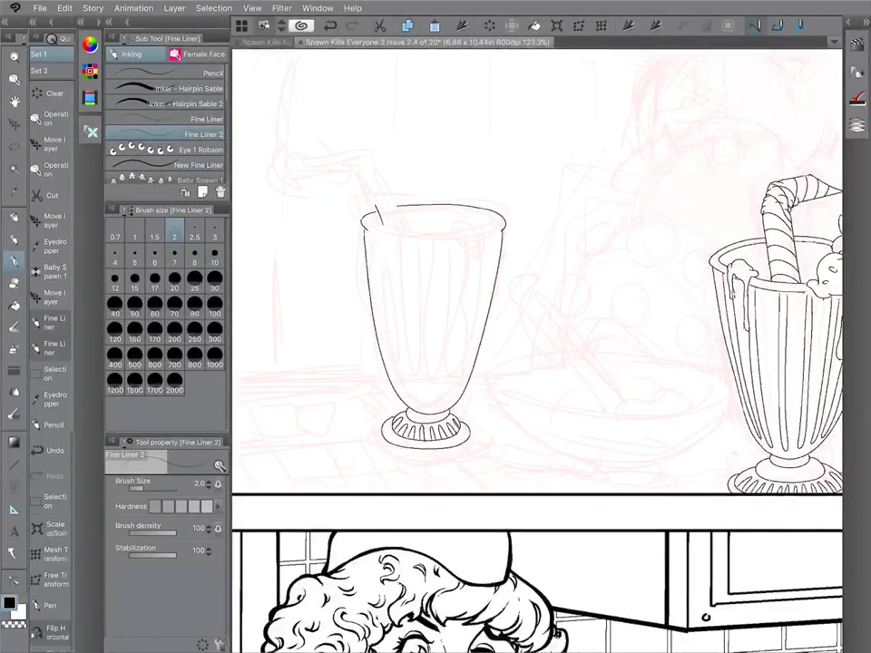
pyautogui.moveTo(359, 163)
pyautogui.mouseDown()
pyautogui.moveTo(389, 228)
pyautogui.moveTo(398, 223)
pyautogui.mouseUp()
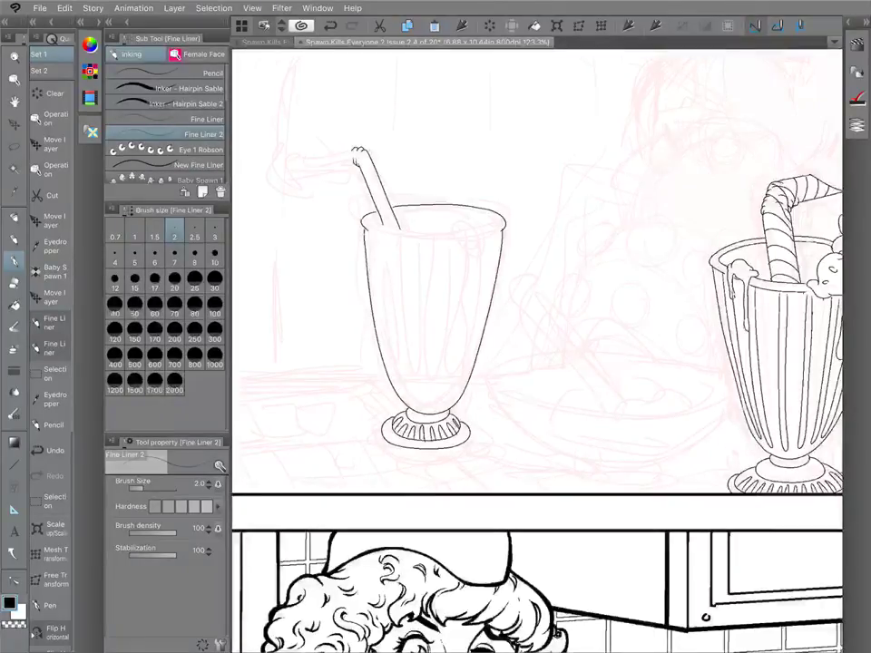
pyautogui.moveTo(351, 162); pyautogui.dragTo(307, 170)
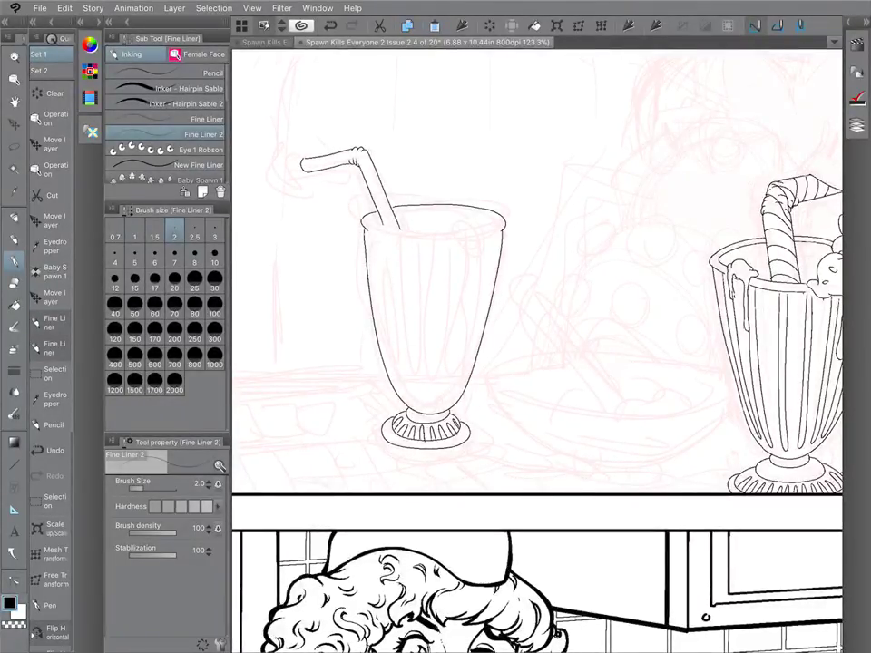
# Ink the second glass's thick rim with Fine Liner 2, drawing its rounded front edge and the inner opening.
pyautogui.moveTo(434, 308); pyautogui.dragTo(379, 321)
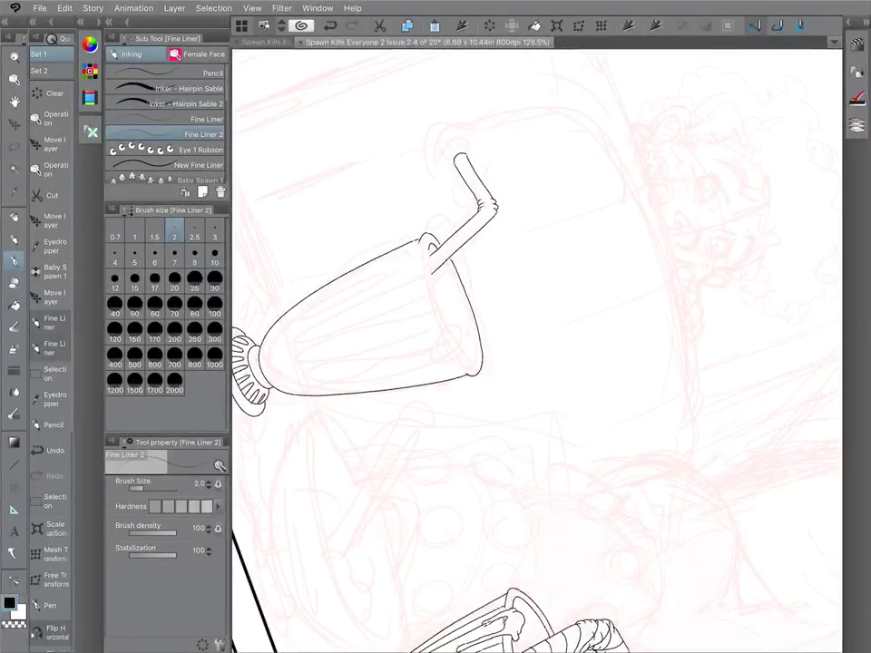
pyautogui.moveTo(461, 354); pyautogui.dragTo(474, 341)
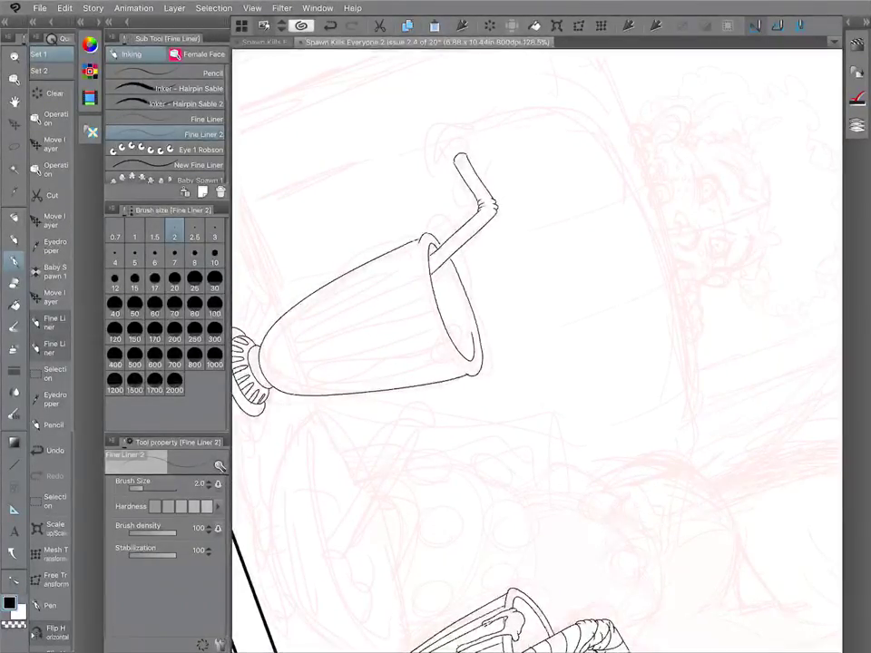
pyautogui.moveTo(452, 277)
pyautogui.mouseDown()
pyautogui.moveTo(466, 314)
pyautogui.moveTo(444, 212)
pyautogui.moveTo(473, 250)
pyautogui.mouseUp()
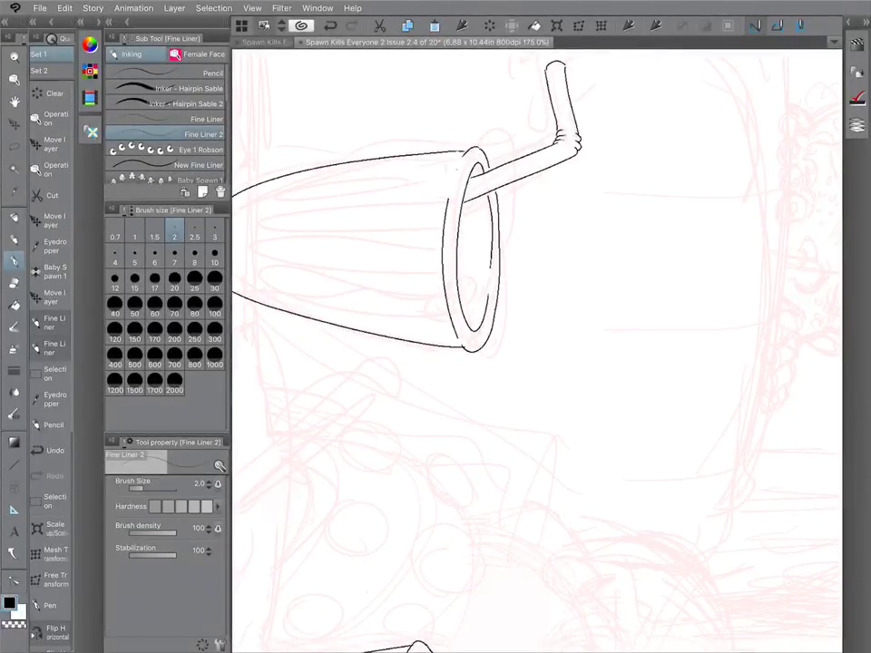
# Ink the long vertical flutes down the second glass's bowl, tapering them toward the stem.
pyautogui.moveTo(472, 250)
pyautogui.mouseDown()
pyautogui.moveTo(348, 249)
pyautogui.moveTo(540, 303)
pyautogui.moveTo(519, 320)
pyautogui.moveTo(393, 252)
pyautogui.moveTo(408, 461)
pyautogui.mouseUp()
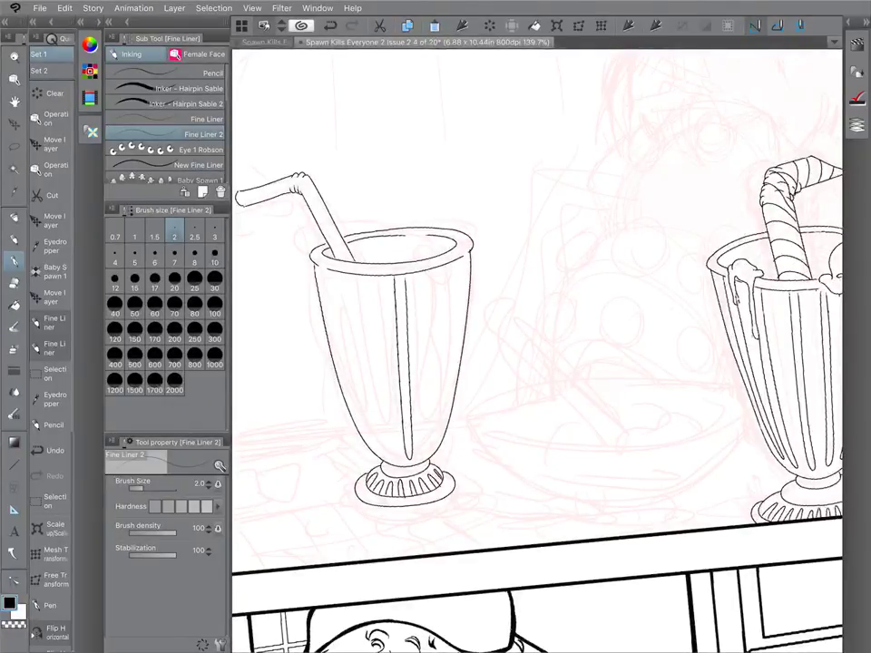
pyautogui.moveTo(372, 283); pyautogui.dragTo(373, 325)
pyautogui.moveTo(387, 421); pyautogui.dragTo(393, 455)
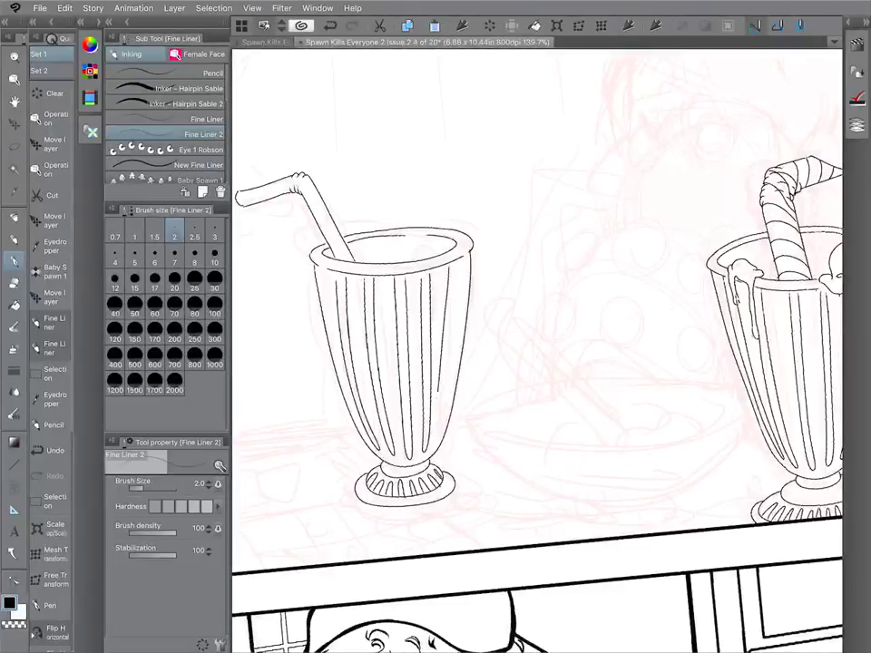
pyautogui.moveTo(438, 389)
pyautogui.mouseDown()
pyautogui.moveTo(433, 440)
pyautogui.moveTo(446, 404)
pyautogui.moveTo(460, 264)
pyautogui.mouseUp()
pyautogui.scroll(-1, 541, 202)
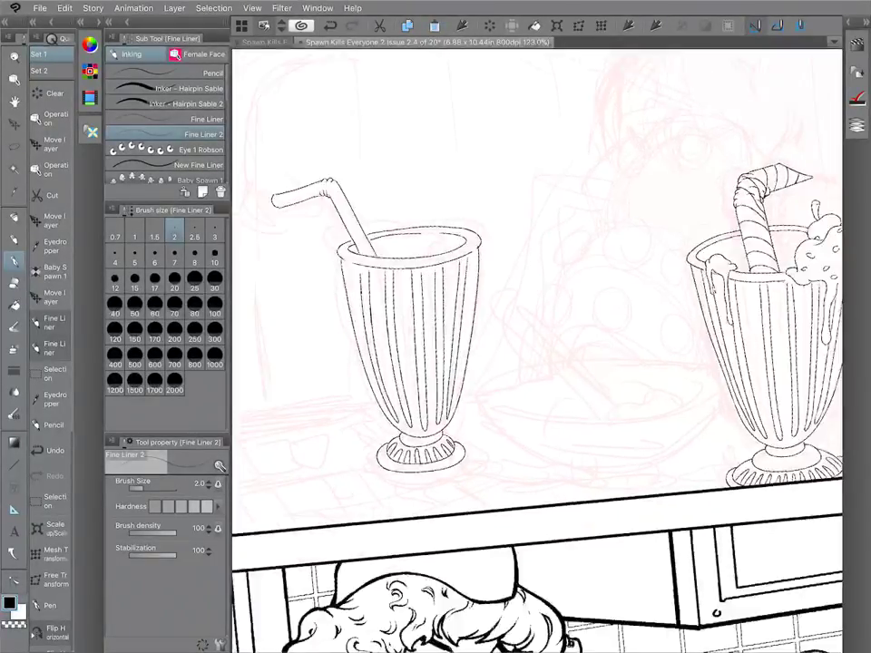
# Lasso the second glass's foot and transform it to flare slightly wider and lower.
pyautogui.scroll(-5, 537, 351)
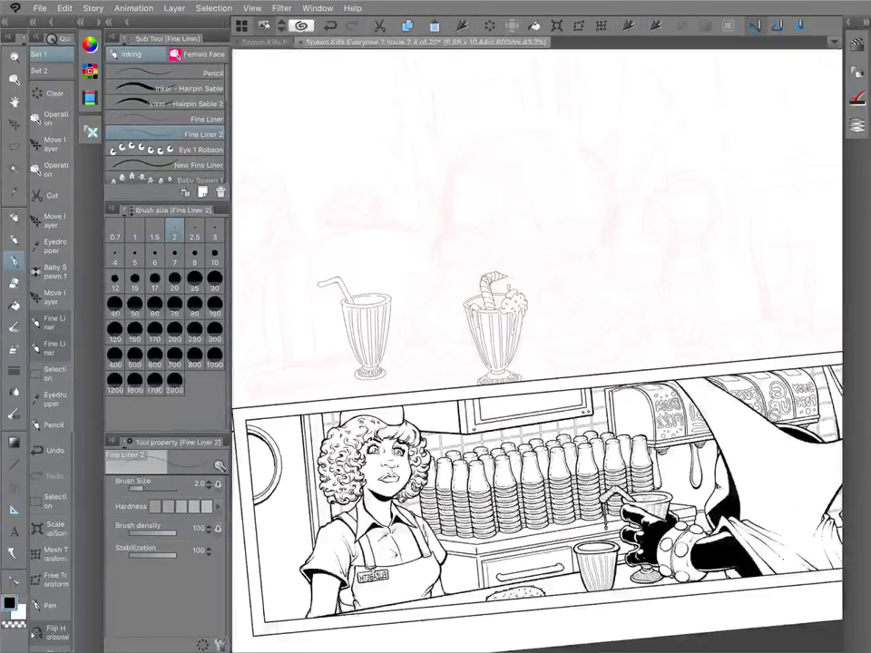
pyautogui.scroll(3, 376, 335)
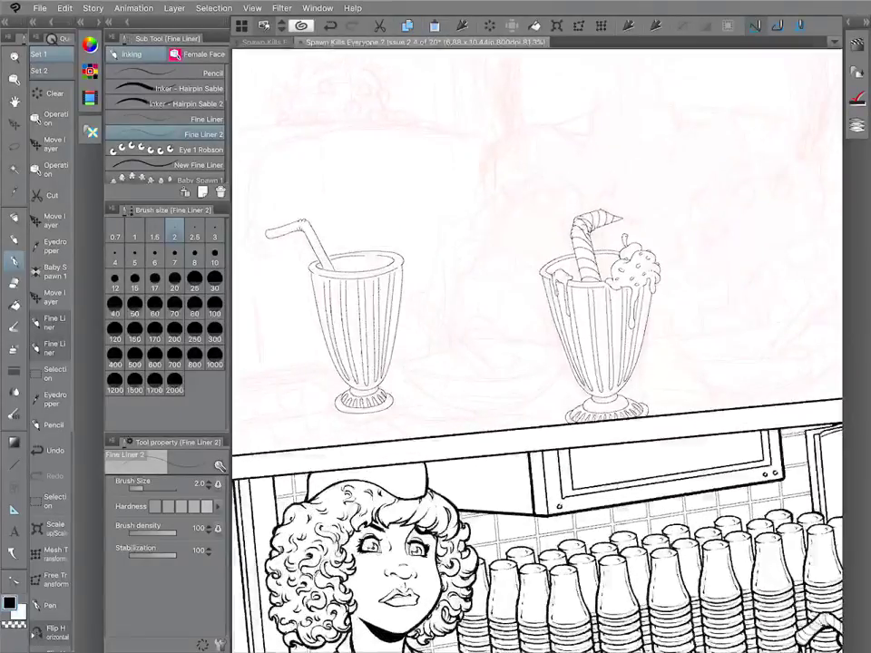
pyautogui.scroll(2, 378, 355)
pyautogui.press('m')
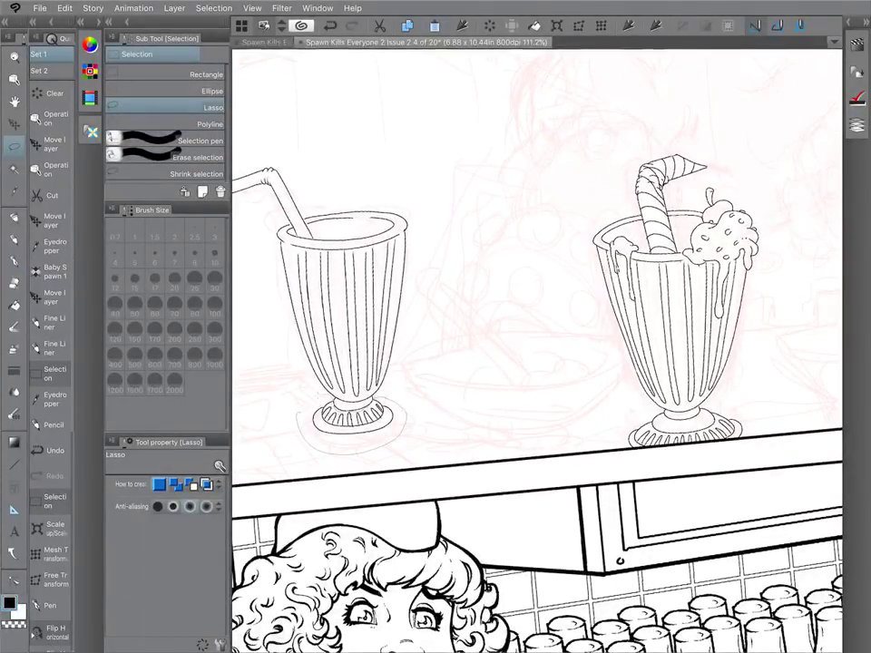
pyautogui.moveTo(319, 395); pyautogui.dragTo(297, 413)
pyautogui.hotkey('ctrl', 't')
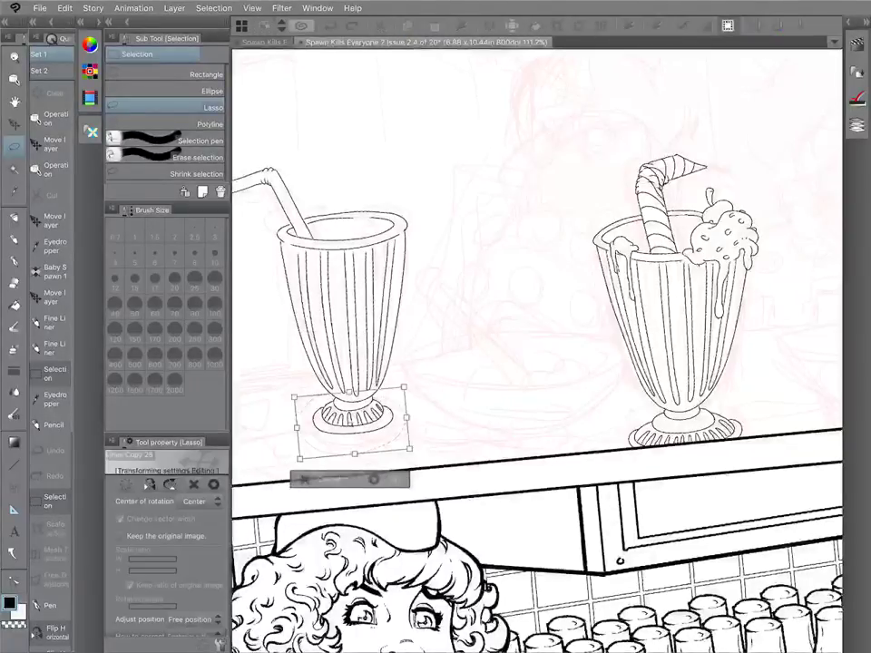
pyautogui.moveTo(409, 449); pyautogui.dragTo(395, 435)
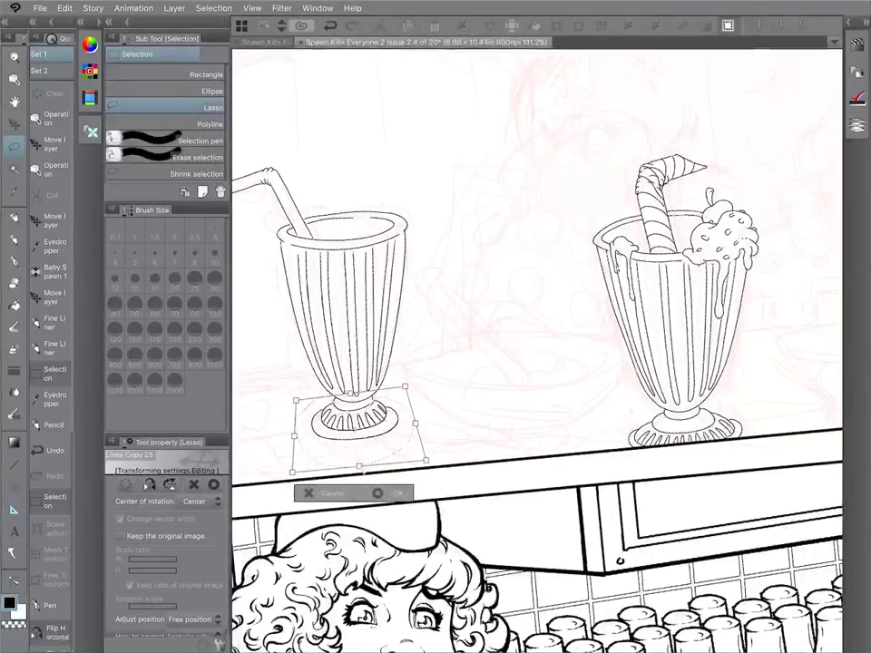
pyautogui.press('Return')
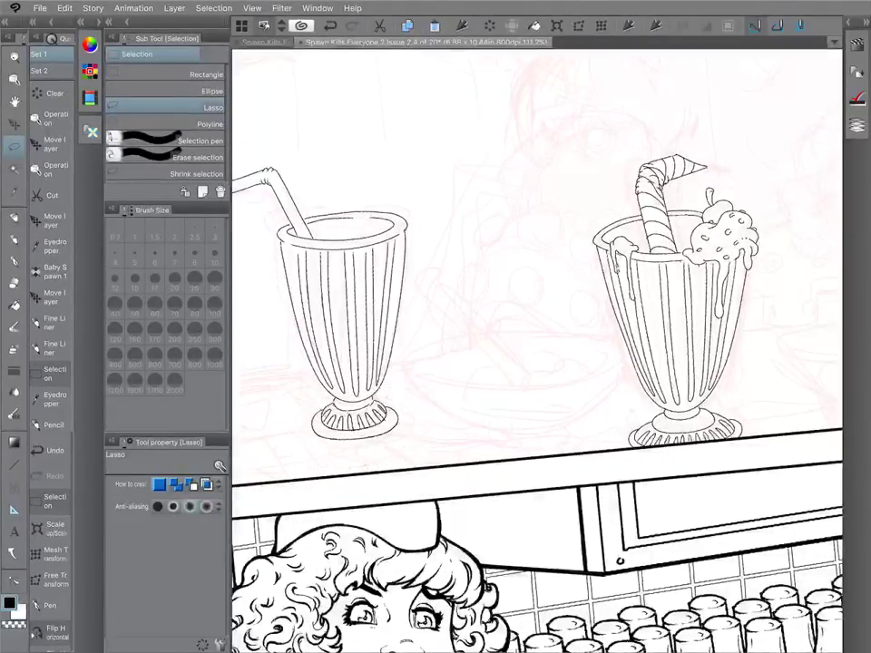
# Erase the second glass's stem collar and foot with the Hard eraser at size 70.
pyautogui.press('p')
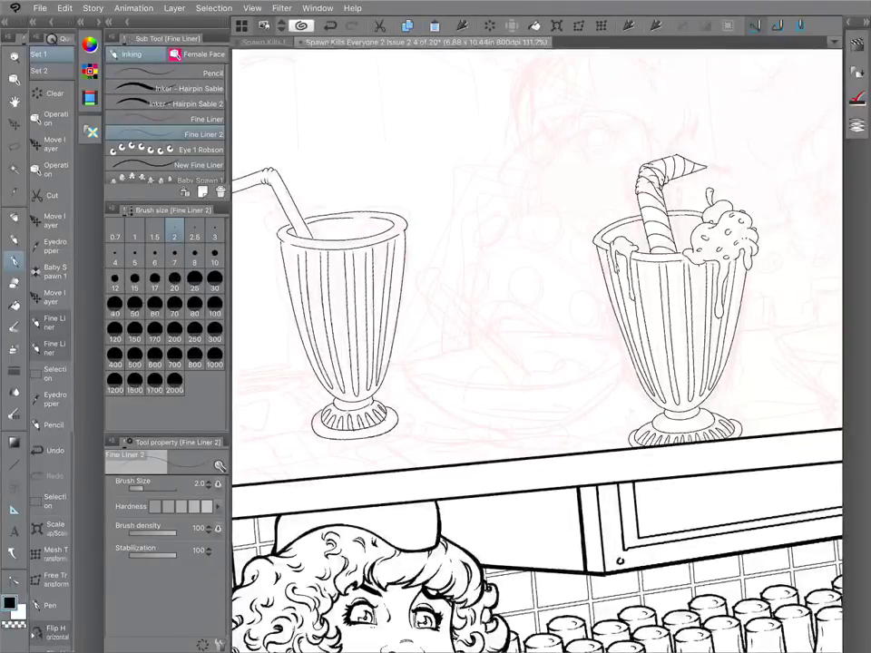
pyautogui.scroll(-5, 537, 350)
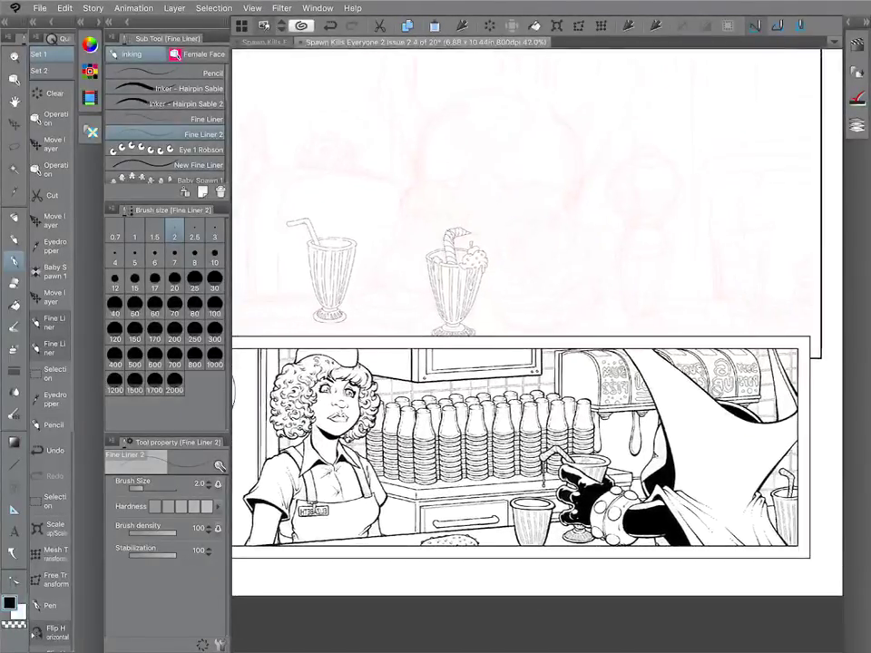
pyautogui.scroll(3, 453, 290)
pyautogui.press('w')
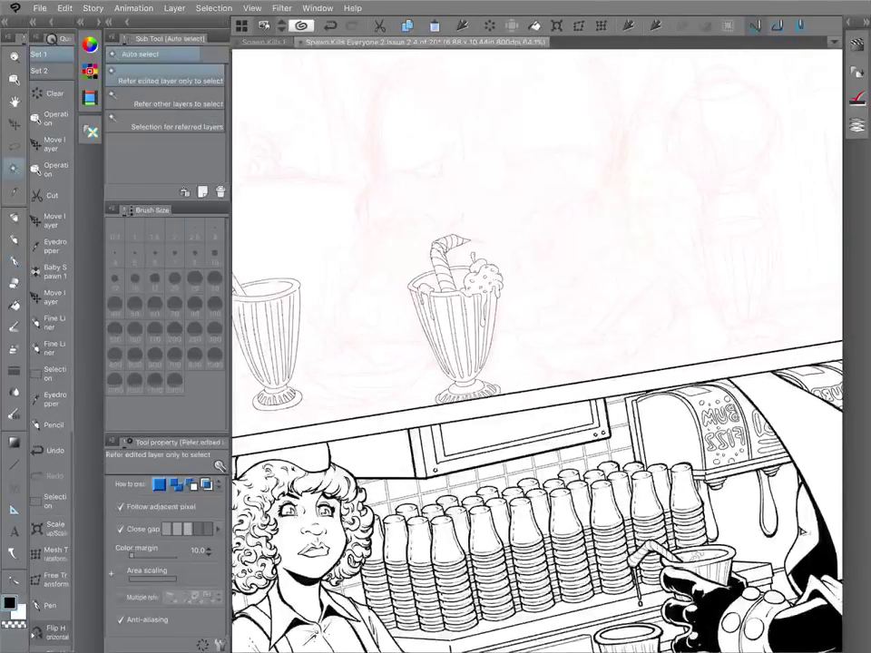
pyautogui.press('e')
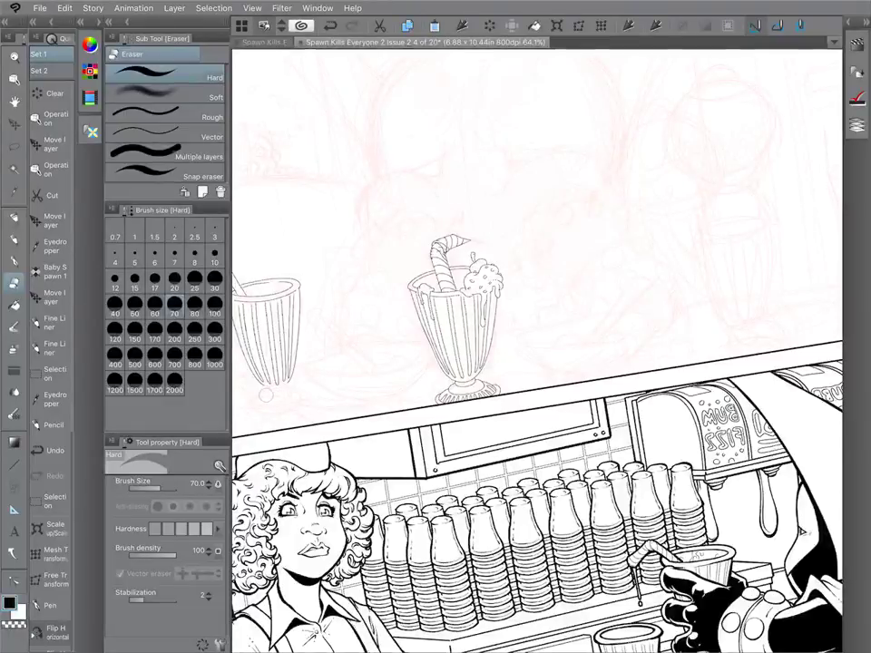
# Lasso the finished milkshake's foot, copy it, and position the pasted copy beneath the second glass's bowl.
pyautogui.press('p')
pyautogui.scroll(4, 507, 336)
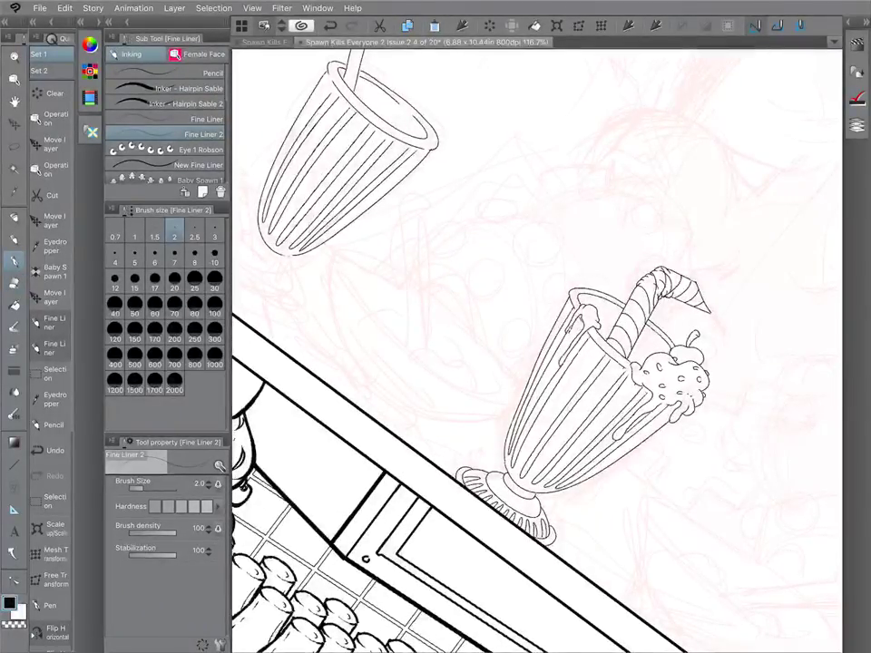
pyautogui.press('m')
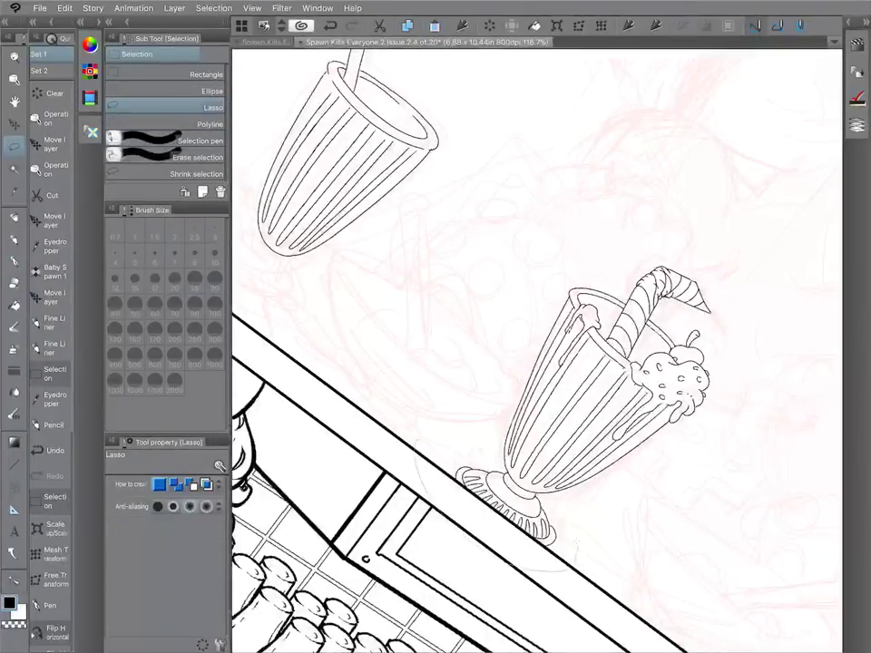
pyautogui.moveTo(544, 503); pyautogui.dragTo(417, 442)
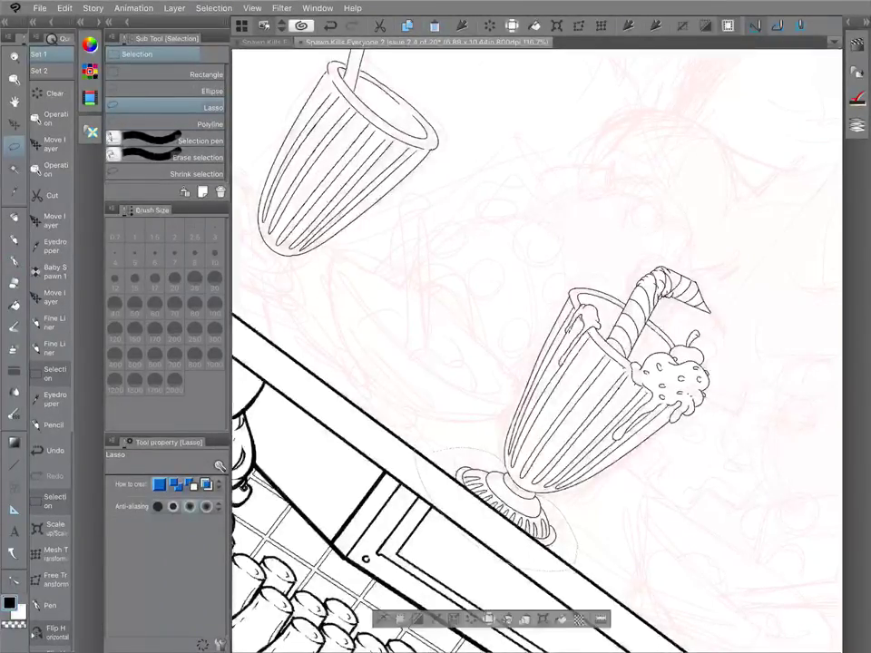
pyautogui.scroll(-4, 535, 363)
pyautogui.scroll(-3, 535, 363)
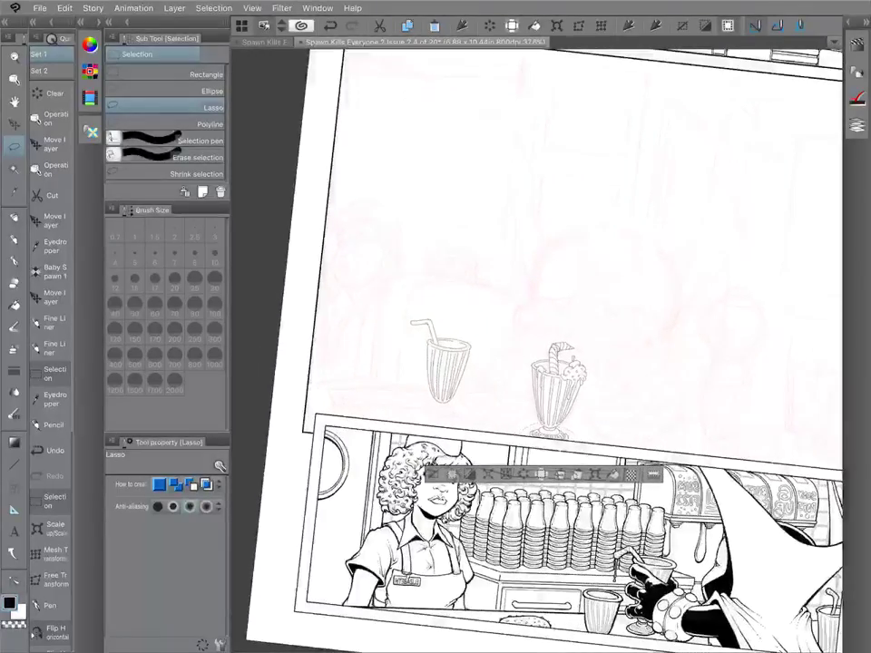
pyautogui.hotkey('ctrl', 'd')
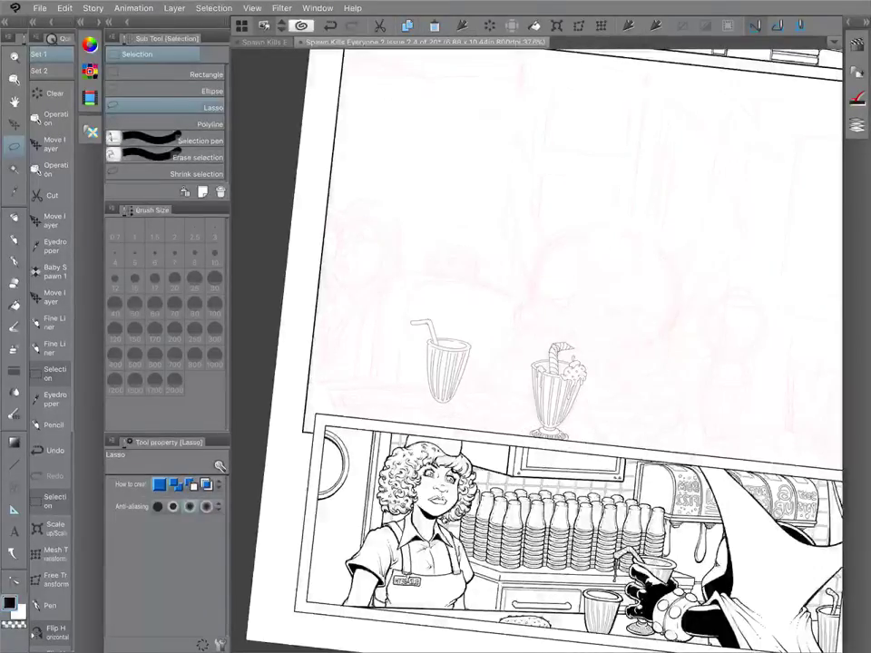
pyautogui.press('k')
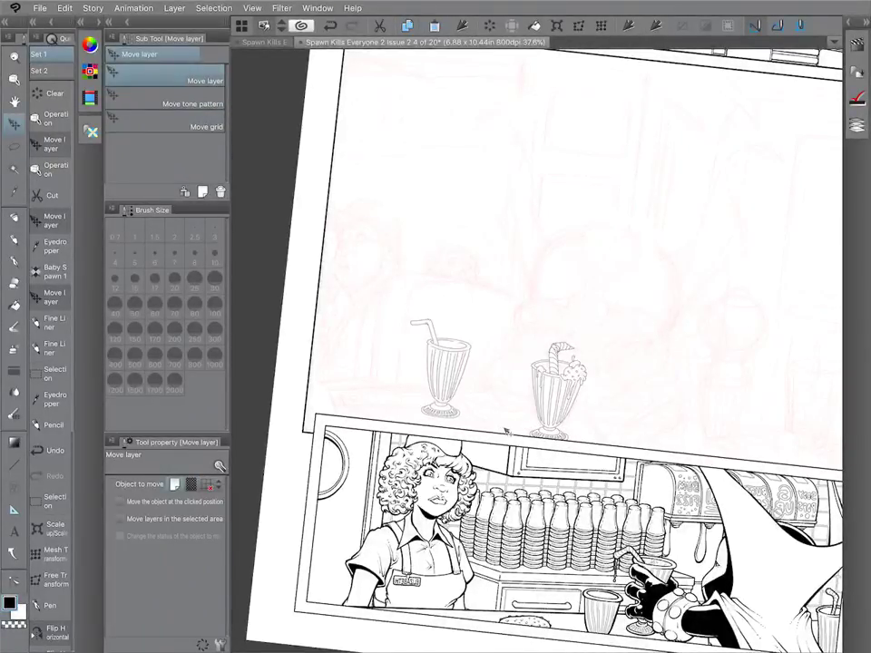
pyautogui.scroll(3, 506, 430)
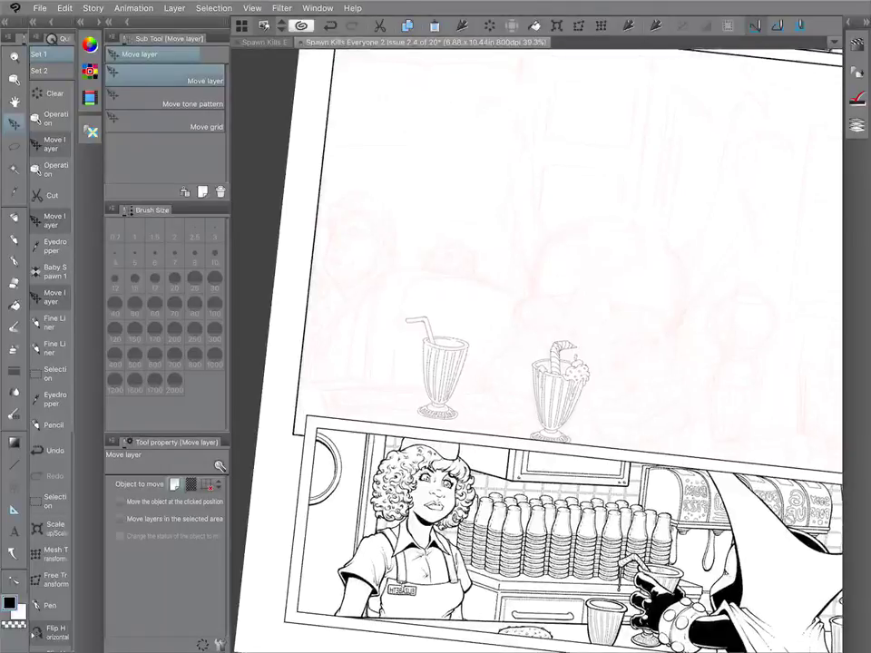
pyautogui.scroll(1, 490, 399)
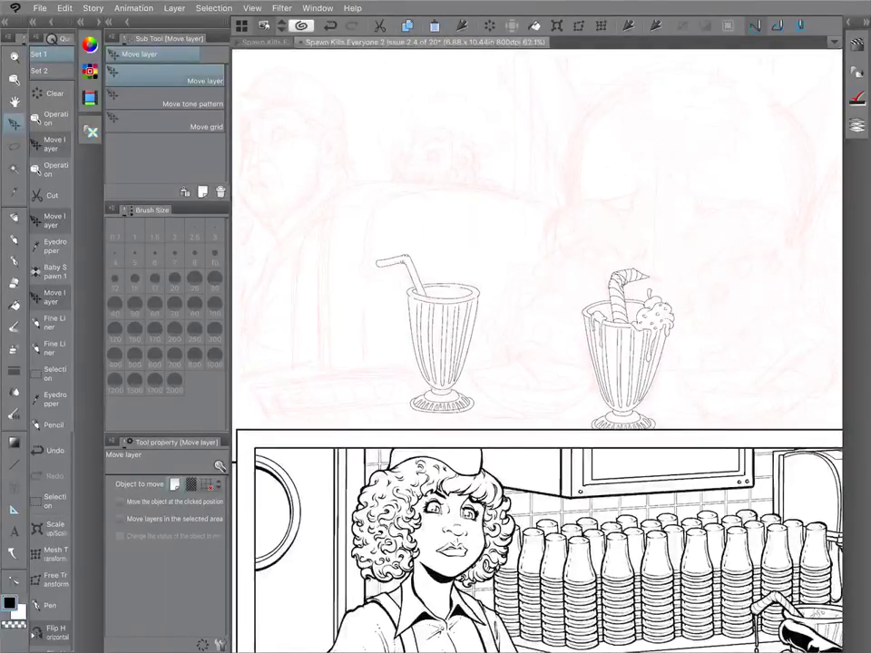
# Clean up the stray lines around the second glass's new foot and redraw its stem joint with Fine Liner 2.
pyautogui.scroll(2, 549, 346)
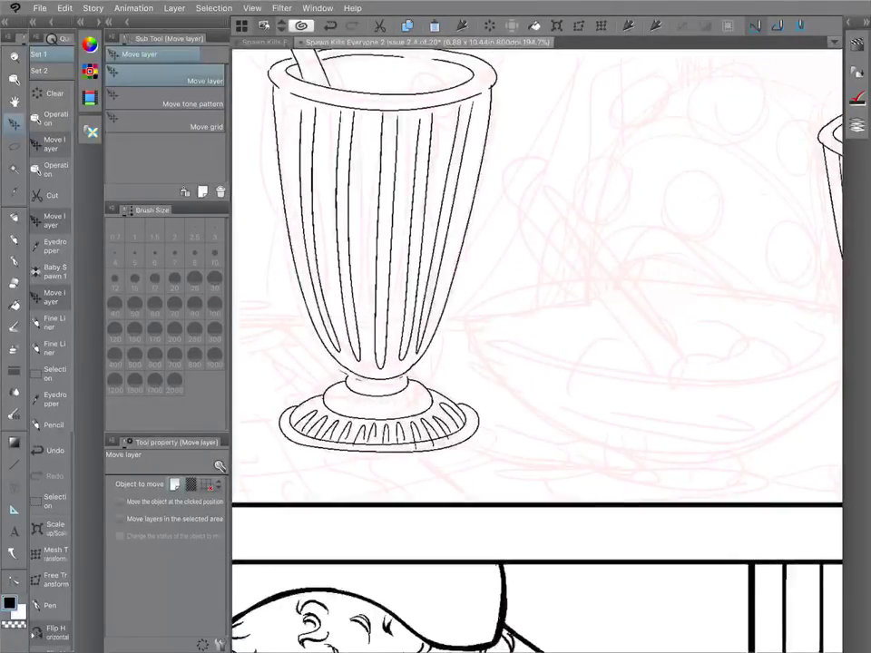
pyautogui.press('e')
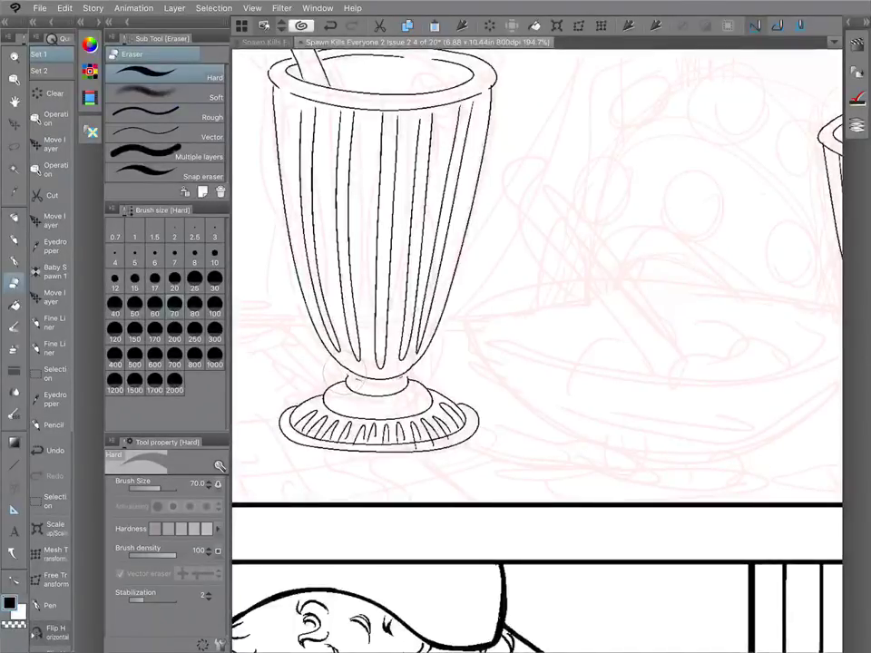
pyautogui.press('p')
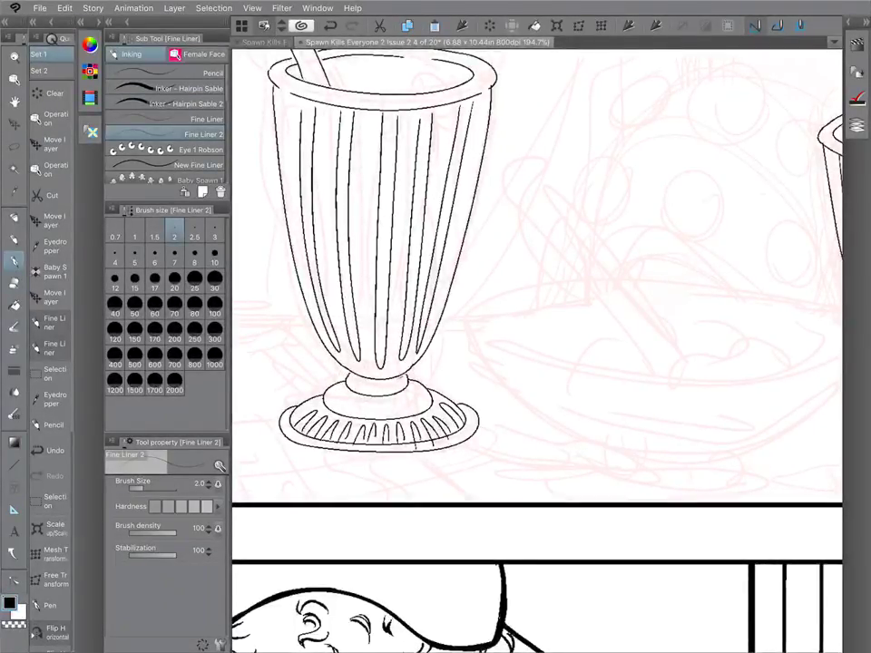
pyautogui.press('e')
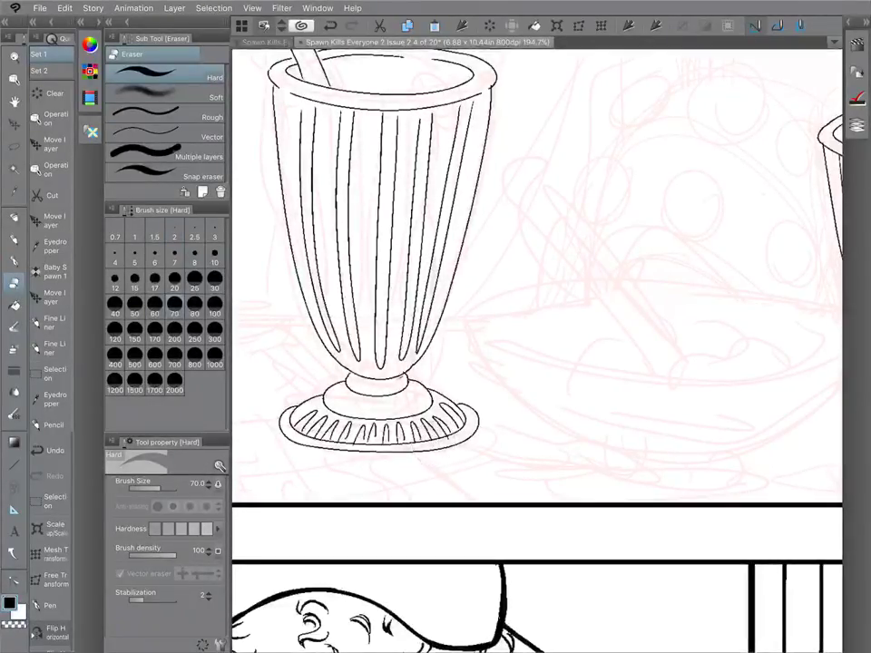
# Combine the two line layers holding the glass inks in the Panel 3 folder into one layer.
pyautogui.scroll(-7, 440, 339)
pyautogui.click(851, 22)
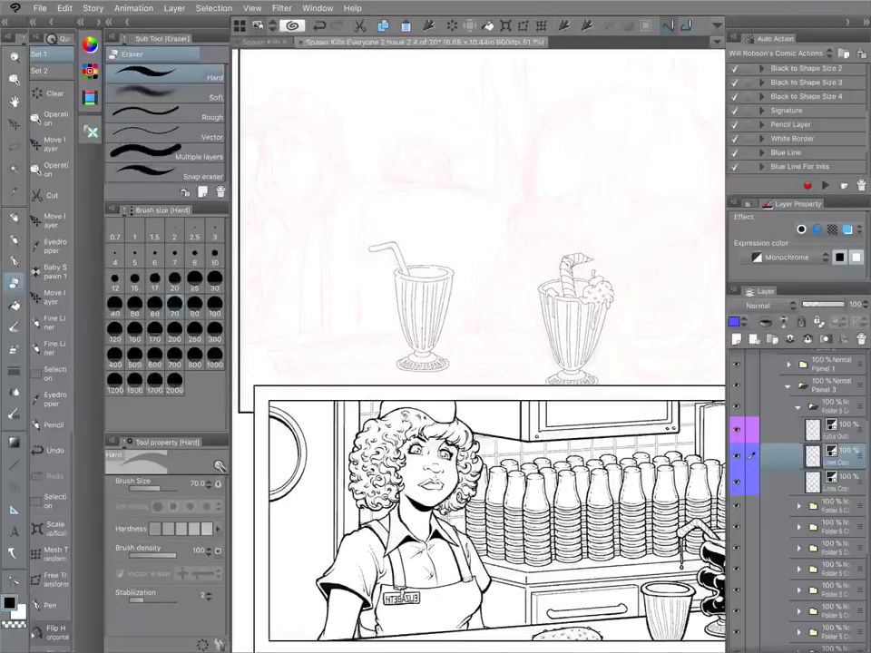
pyautogui.click(750, 482)
pyautogui.rightClick(816, 485)
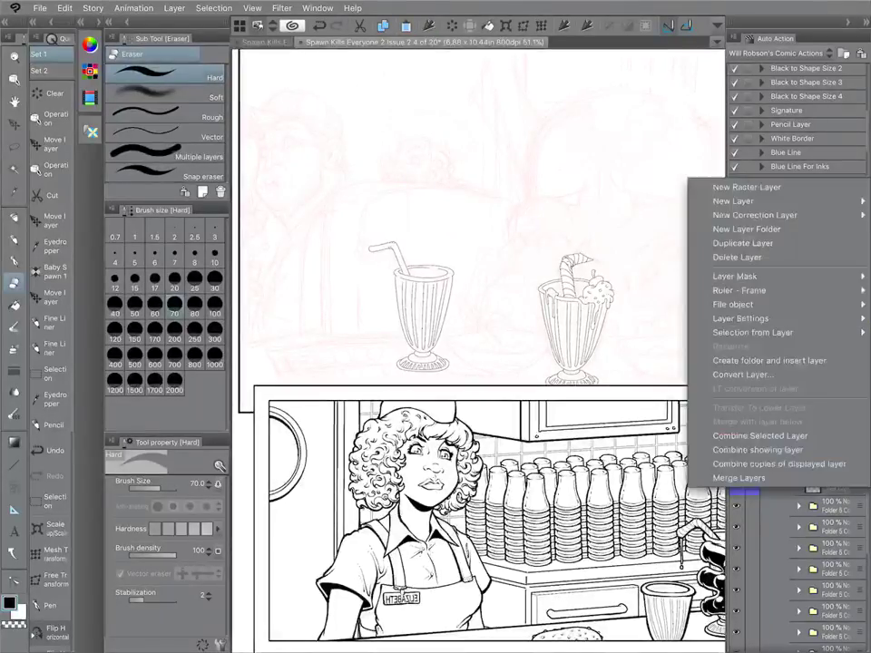
pyautogui.click(760, 435)
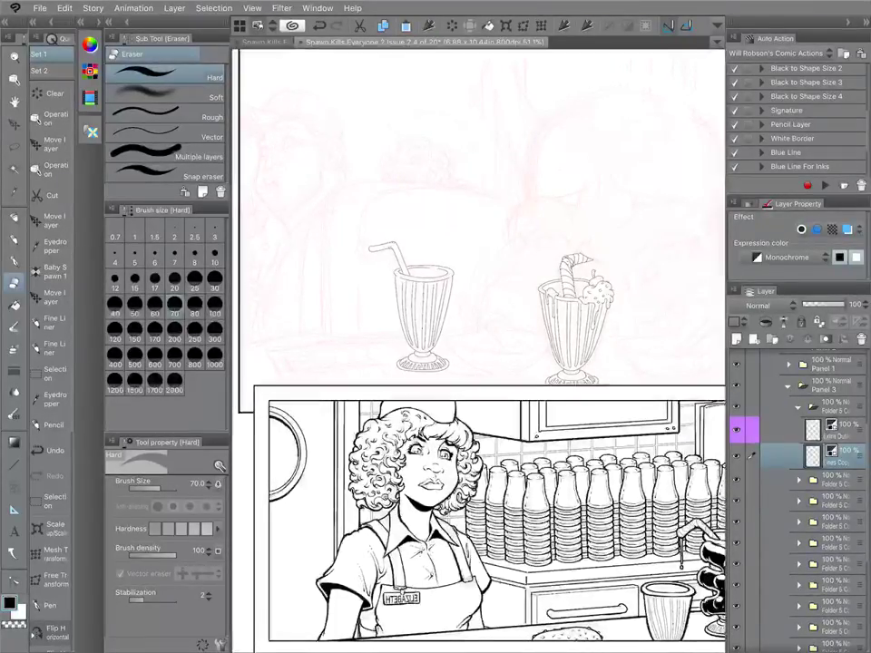
# Lasso the whole second glass with its straw and paste a copy of it onto a separate layer.
pyautogui.press('m')
pyautogui.moveTo(382, 169)
pyautogui.mouseDown()
pyautogui.moveTo(328, 381)
pyautogui.moveTo(370, 167)
pyautogui.mouseUp()
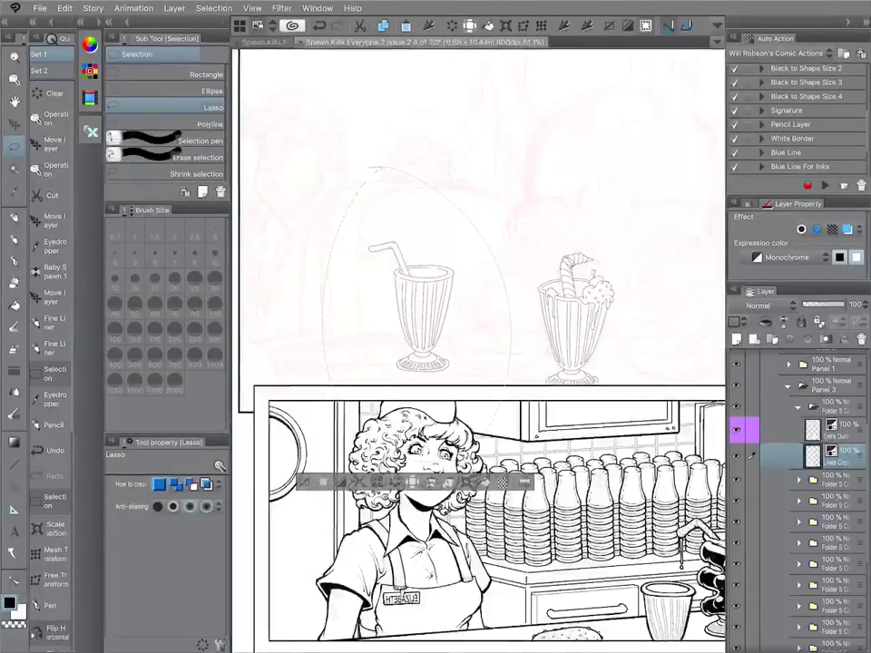
pyautogui.hotkey('ctrl', 'x')
pyautogui.hotkey('ctrl', 'v')
pyautogui.hotkey('ctrl', 'd')
# Move the duplicated glass across the counter to the right side of the large panel, beyond the finished milkshake.
pyautogui.scroll(-3, 479, 350)
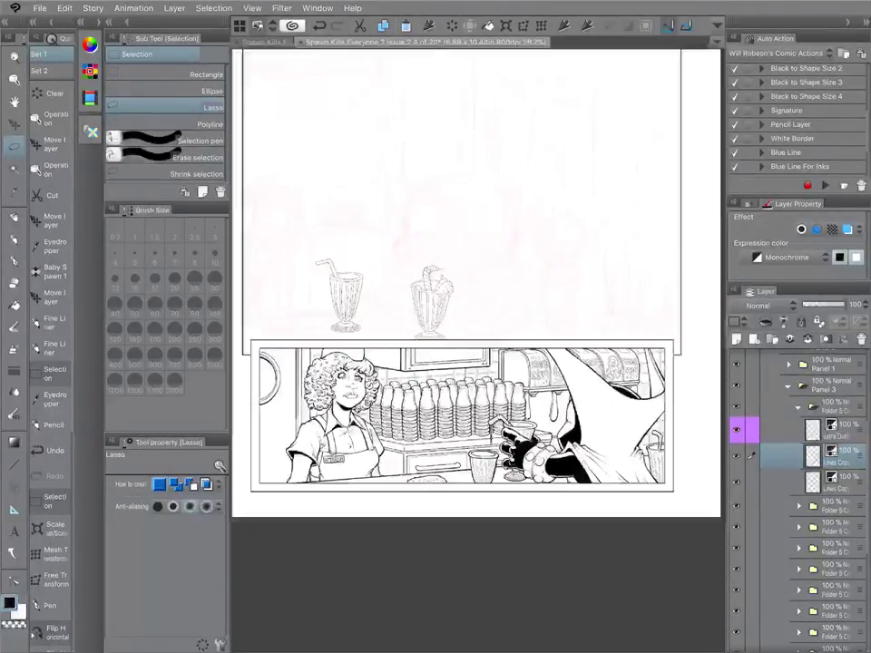
pyautogui.scroll(-2, 479, 350)
pyautogui.press('k')
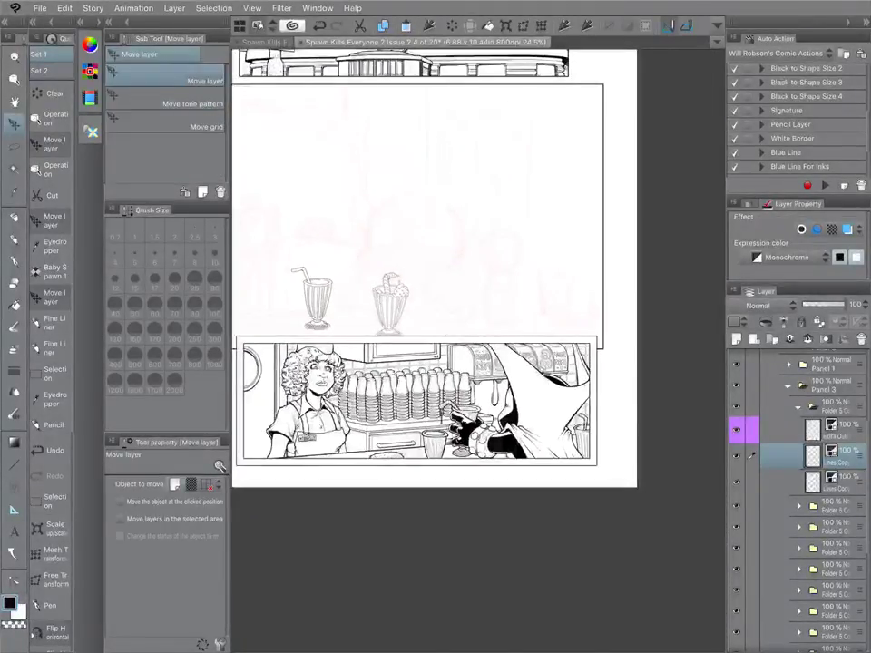
pyautogui.moveTo(318, 301); pyautogui.dragTo(500, 301)
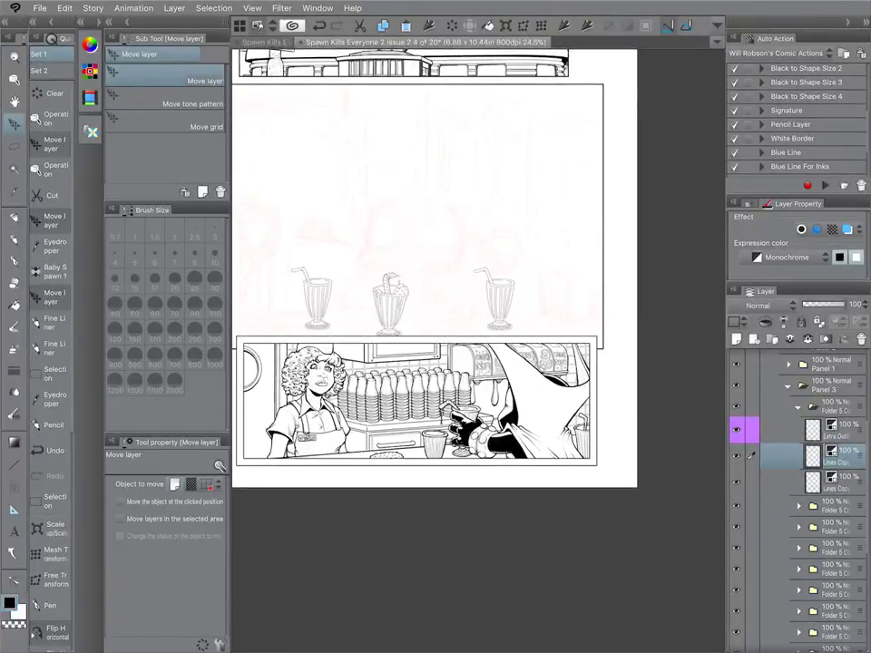
# Flip the duplicated right-hand glass horizontally and shift it slightly further right along the counter.
pyautogui.click(64, 8)
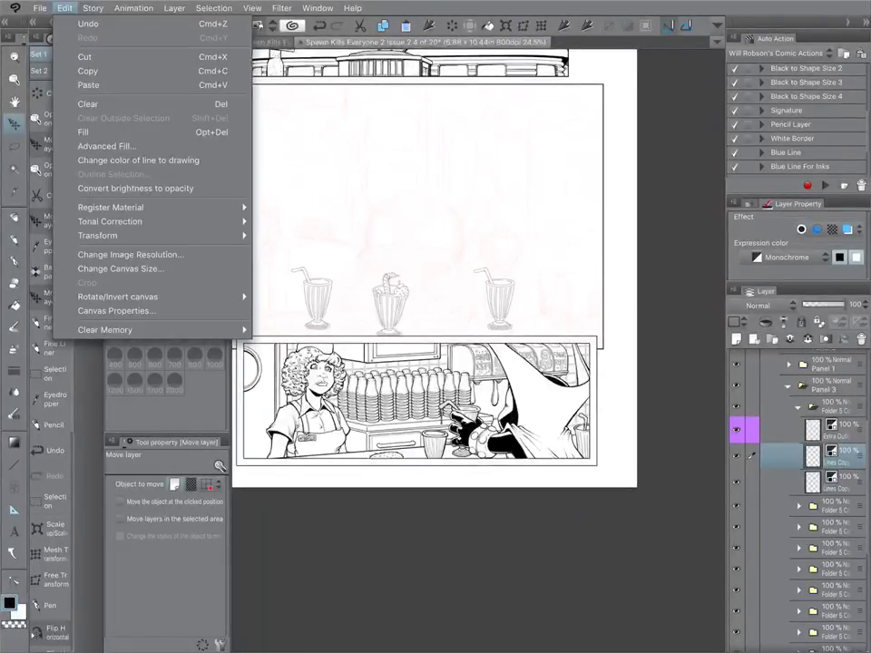
pyautogui.moveTo(98, 235)
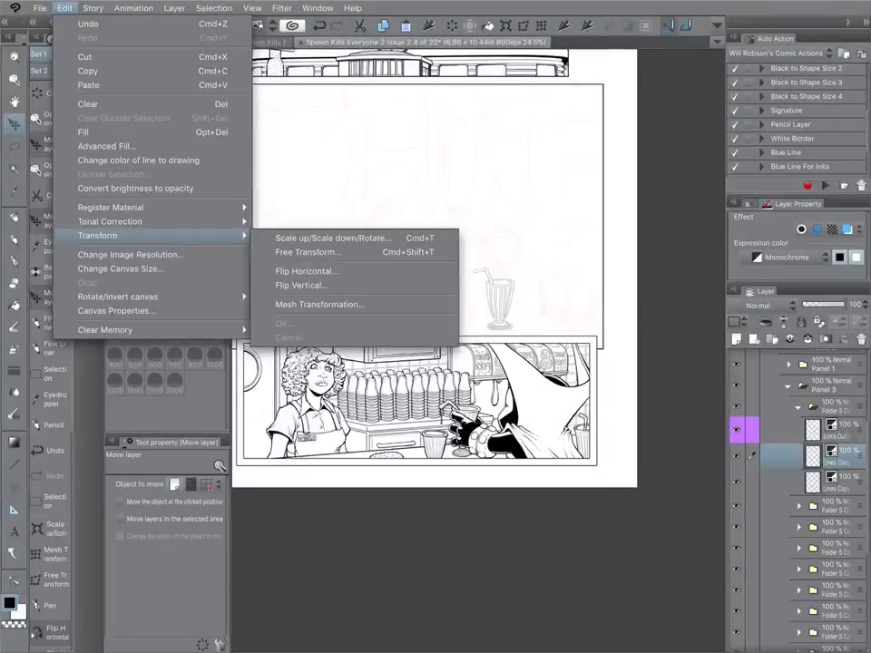
pyautogui.click(306, 271)
pyautogui.click(526, 351)
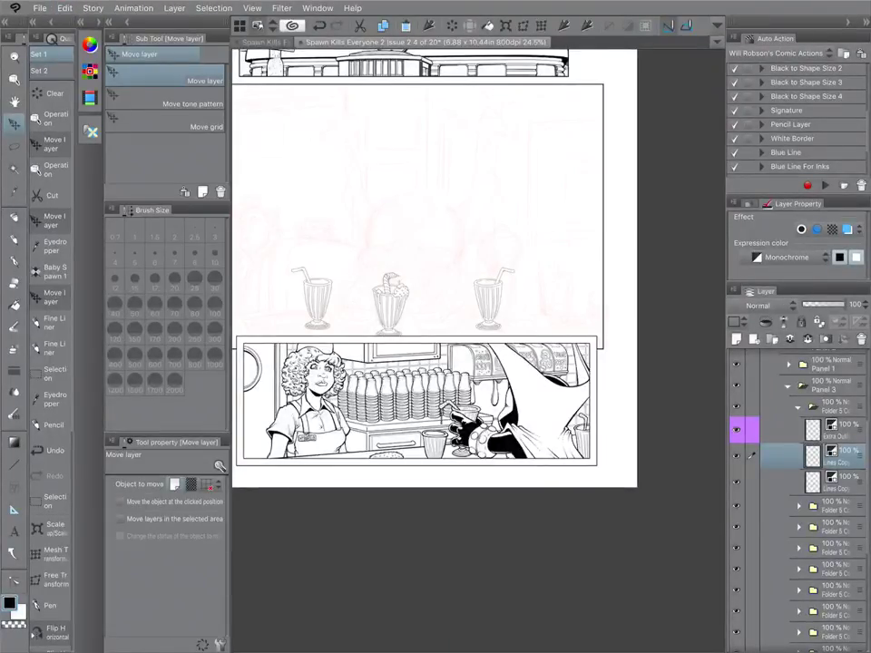
pyautogui.moveTo(488, 304)
pyautogui.mouseDown()
pyautogui.moveTo(518, 293)
pyautogui.moveTo(497, 304)
pyautogui.mouseUp()
# Lasso the bent upper part of the right-hand glass's straw and mirror it horizontally with a scale/rotate transform.
pyautogui.scroll(6, 499, 304)
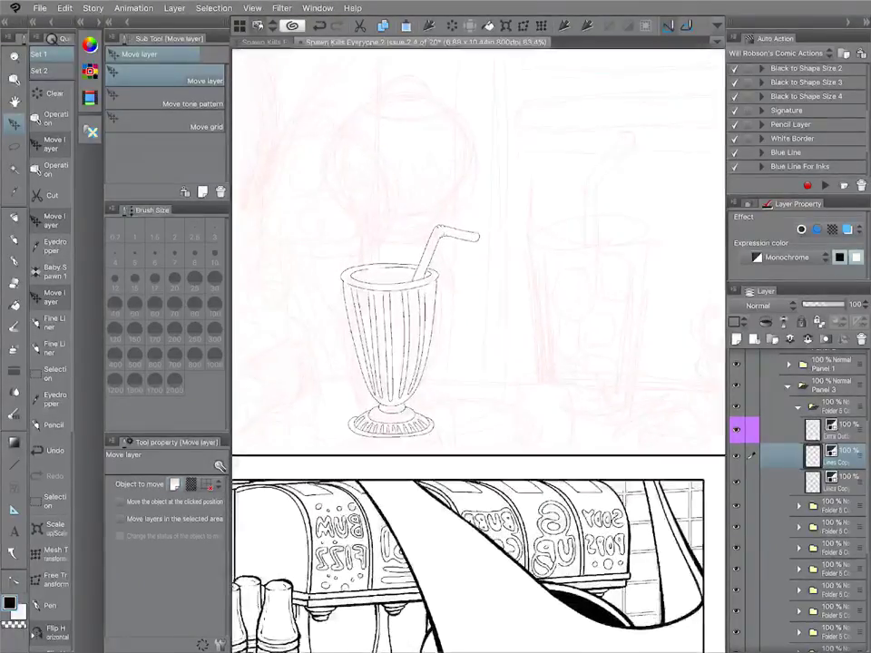
pyautogui.press('m')
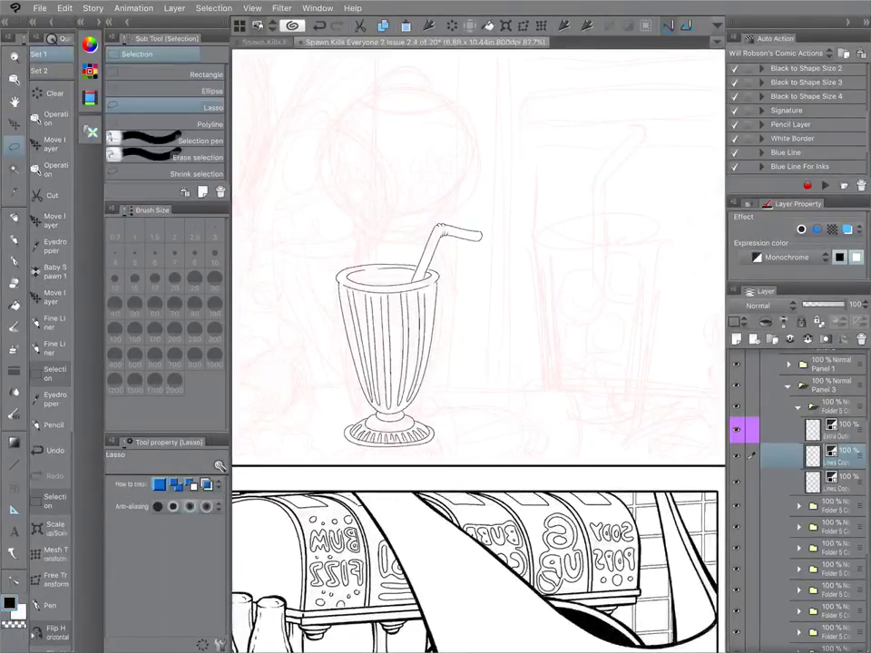
pyautogui.moveTo(435, 203); pyautogui.dragTo(411, 220)
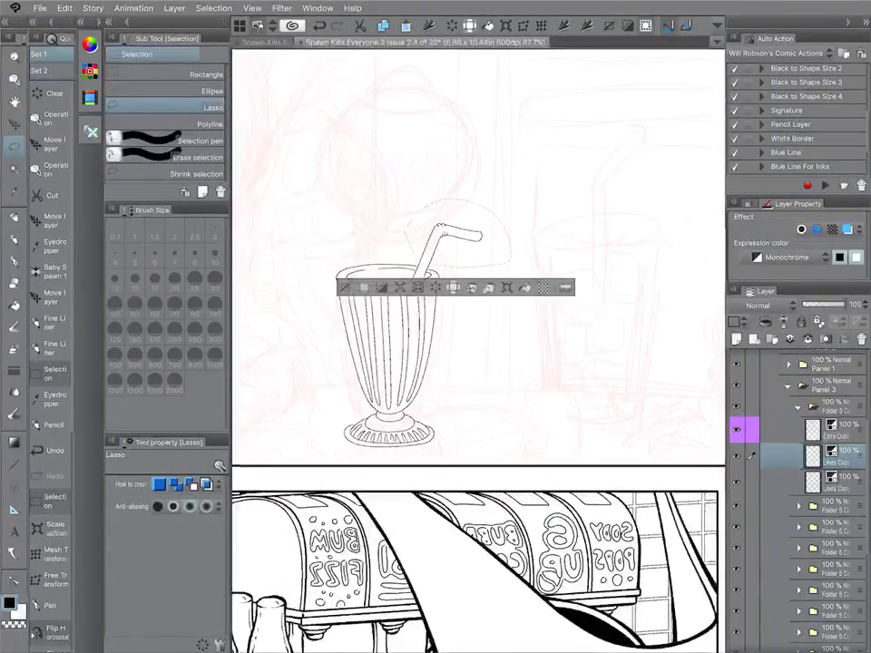
pyautogui.click(64, 8)
pyautogui.click(98, 236)
pyautogui.click(333, 238)
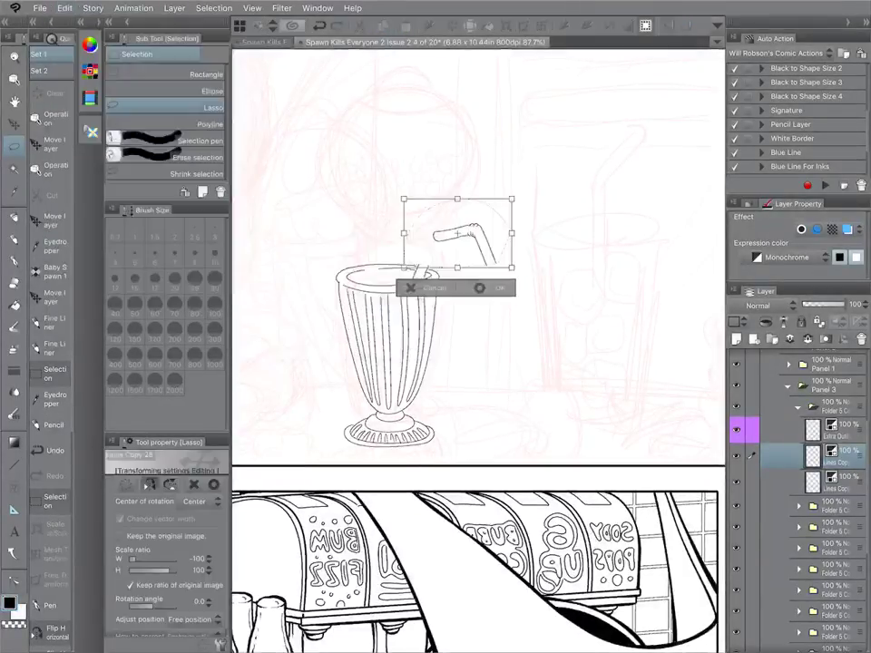
# Rotate the mirrored straw top to -47.8 degrees, fit it onto the straw's lower stub, apply the transform and deselect.
pyautogui.moveTo(494, 186); pyautogui.dragTo(490, 230)
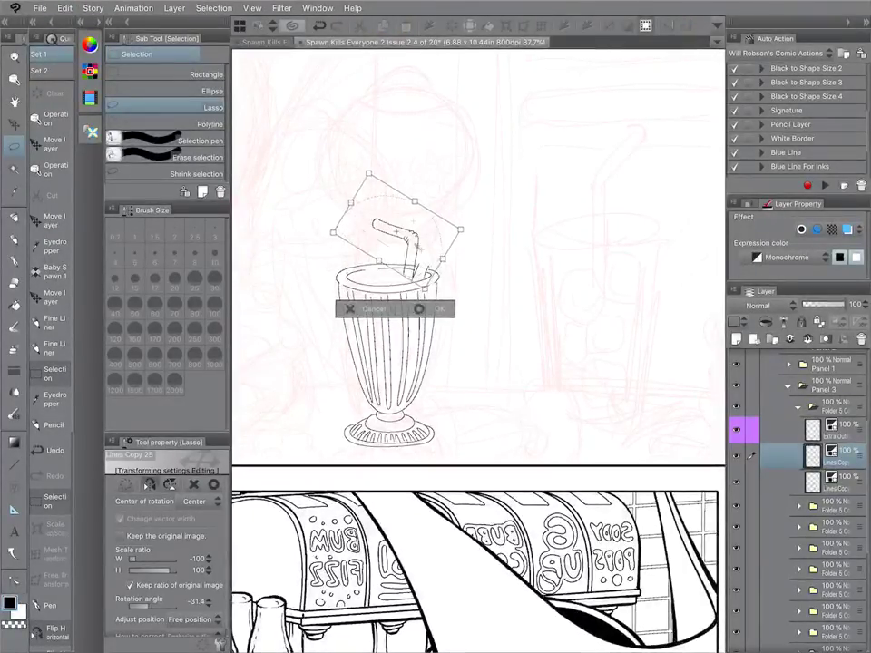
pyautogui.moveTo(419, 243); pyautogui.dragTo(435, 233)
pyautogui.moveTo(496, 202); pyautogui.dragTo(498, 235)
pyautogui.moveTo(430, 247); pyautogui.dragTo(450, 250)
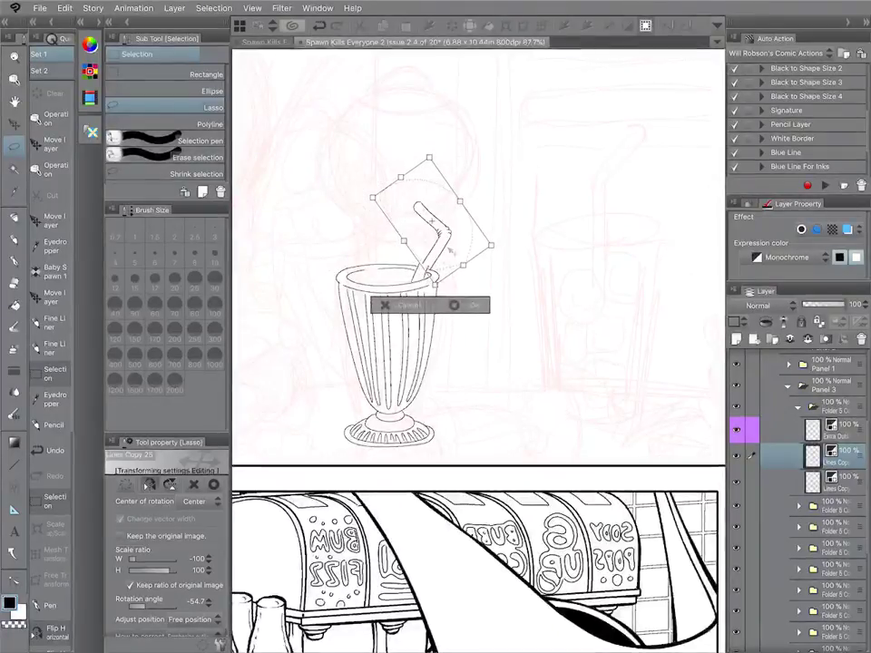
pyautogui.moveTo(488, 214); pyautogui.dragTo(486, 207)
pyautogui.moveTo(459, 243); pyautogui.dragTo(452, 245)
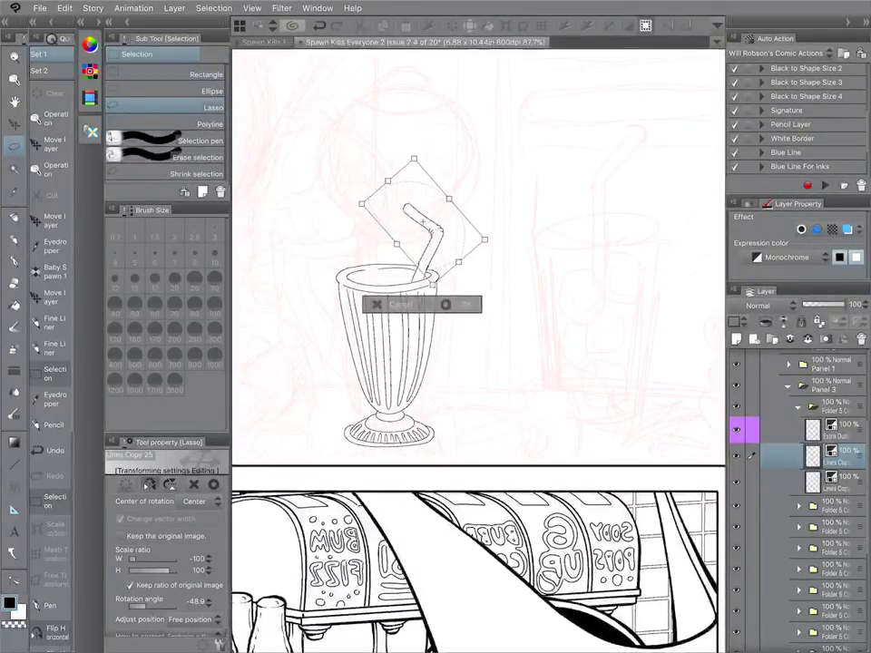
pyautogui.moveTo(495, 220); pyautogui.dragTo(495, 218)
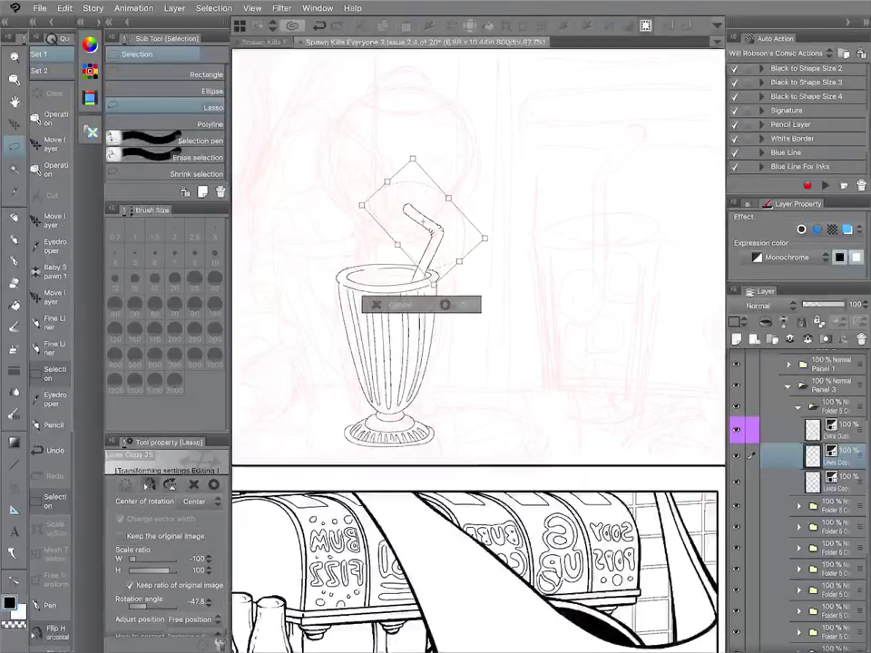
pyautogui.click(444, 303)
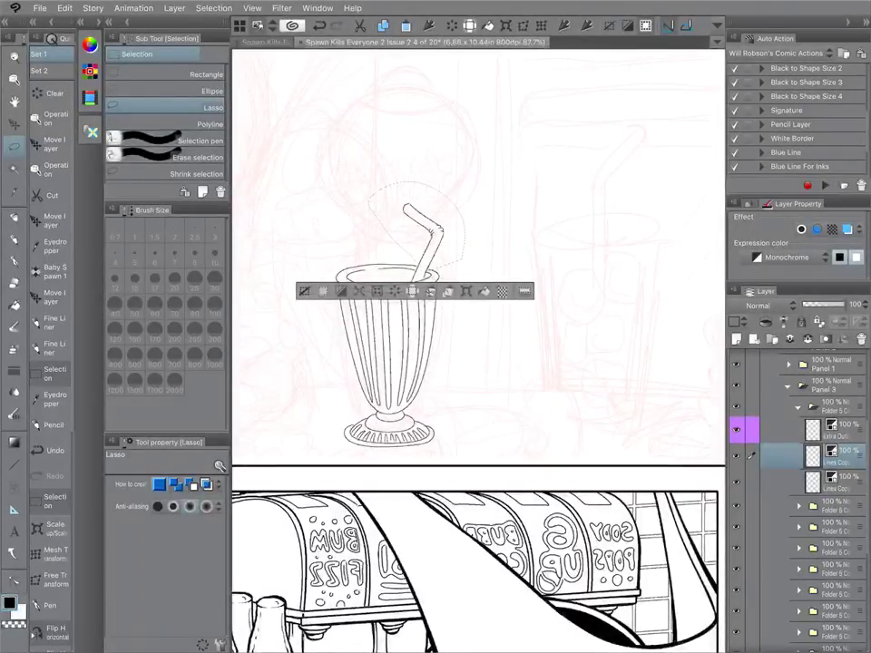
pyautogui.hotkey('ctrl', 'd')
# Paste another glass copy, place it at the panel's lower edge between the milkshake and right-hand glass, and scale it to 124%.
pyautogui.scroll(-6, 535, 272)
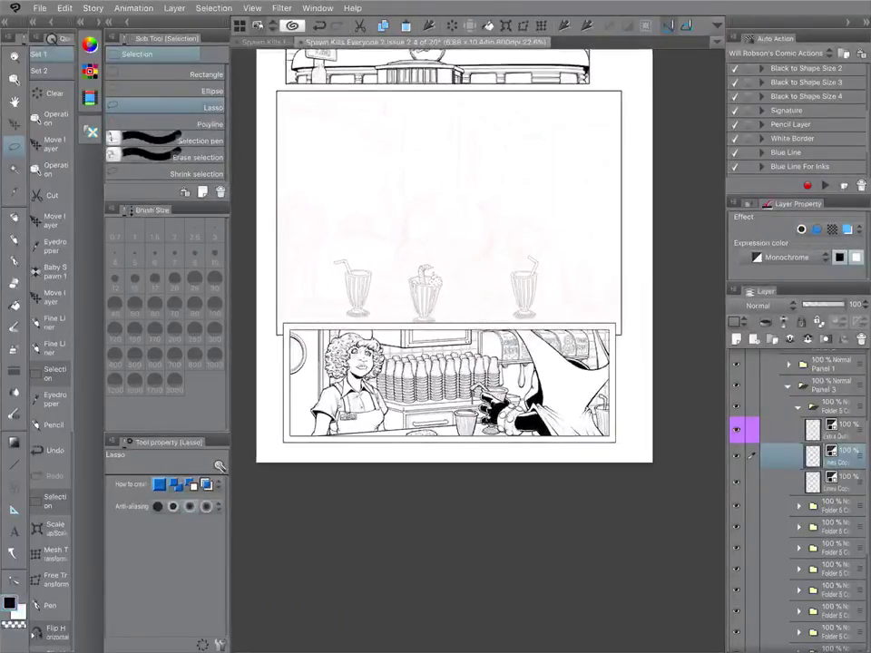
pyautogui.scroll(3, 454, 263)
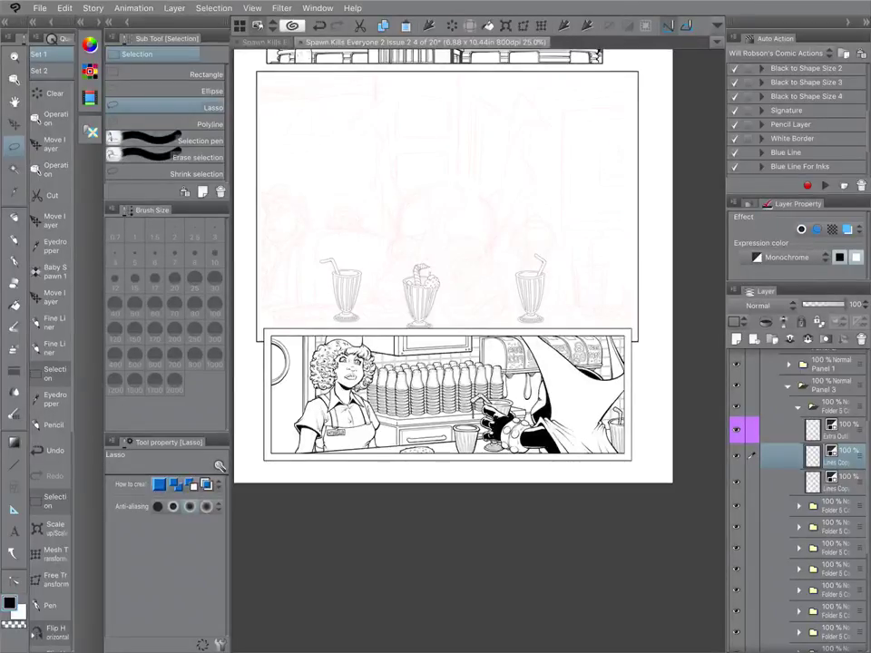
pyautogui.hotkey('ctrl', 'v')
pyautogui.press('k')
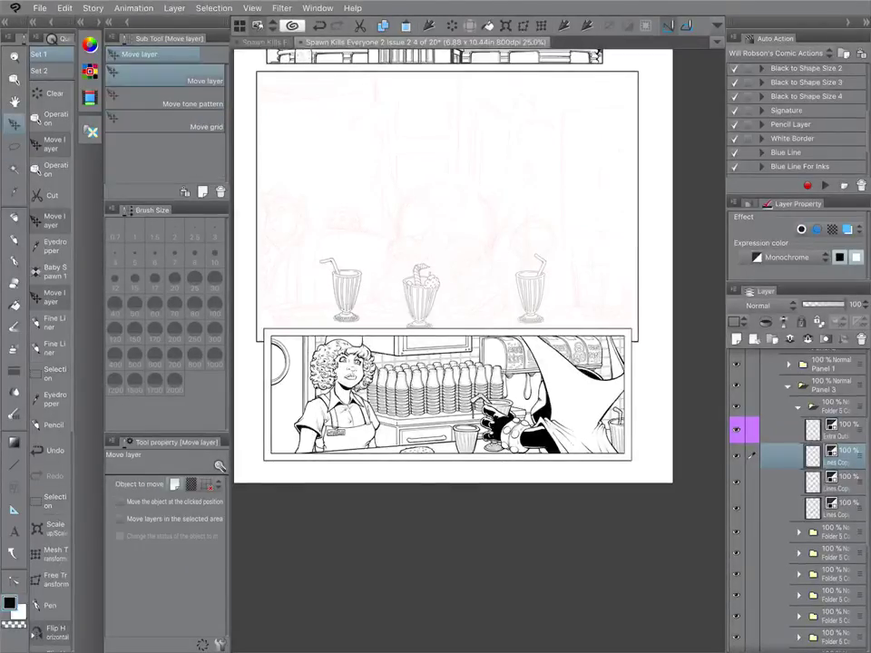
pyautogui.moveTo(347, 295); pyautogui.dragTo(483, 330)
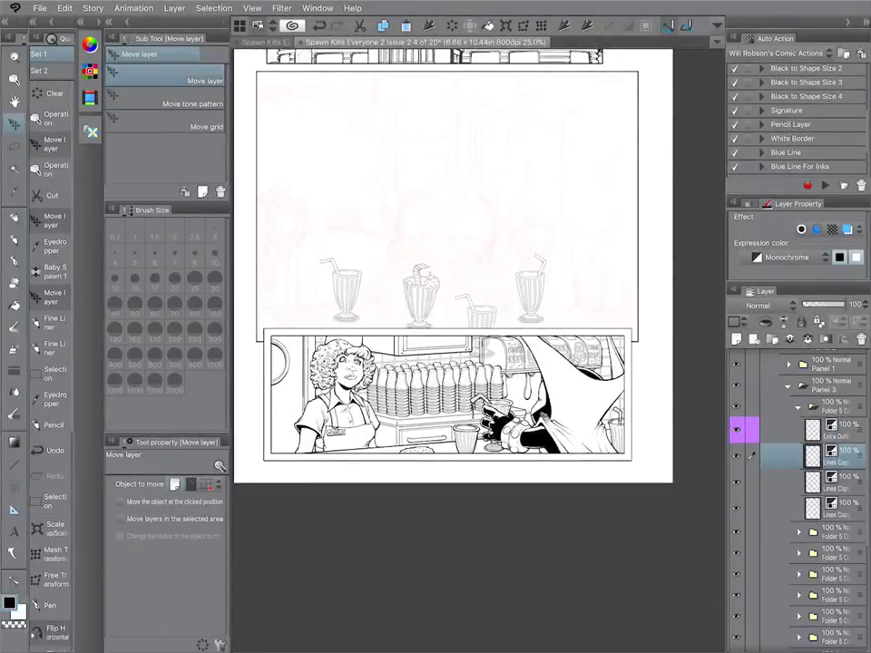
pyautogui.moveTo(544, 418)
pyautogui.mouseDown()
pyautogui.moveTo(555, 439)
pyautogui.moveTo(550, 413)
pyautogui.mouseUp()
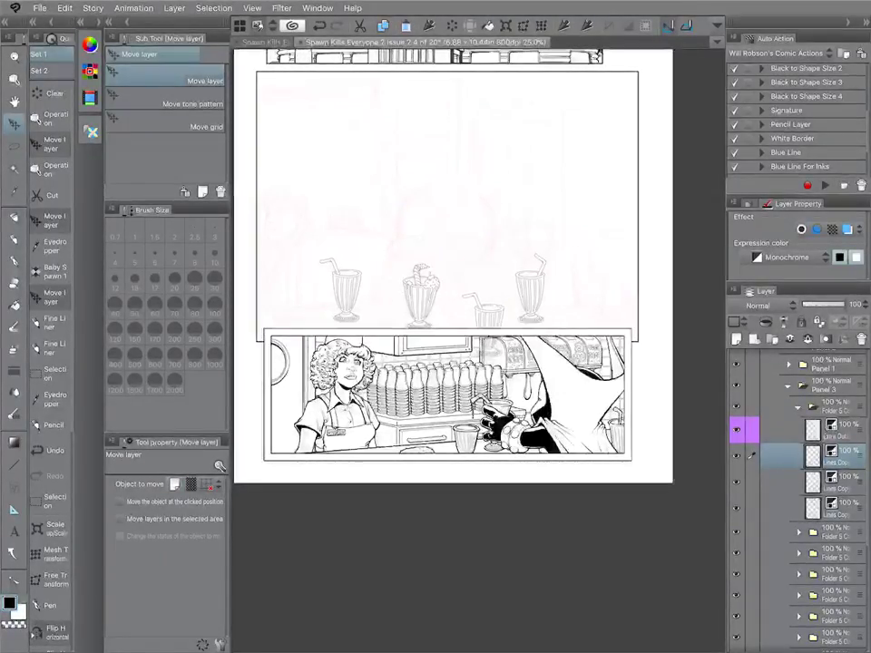
pyautogui.hotkey('ctrl', 't')
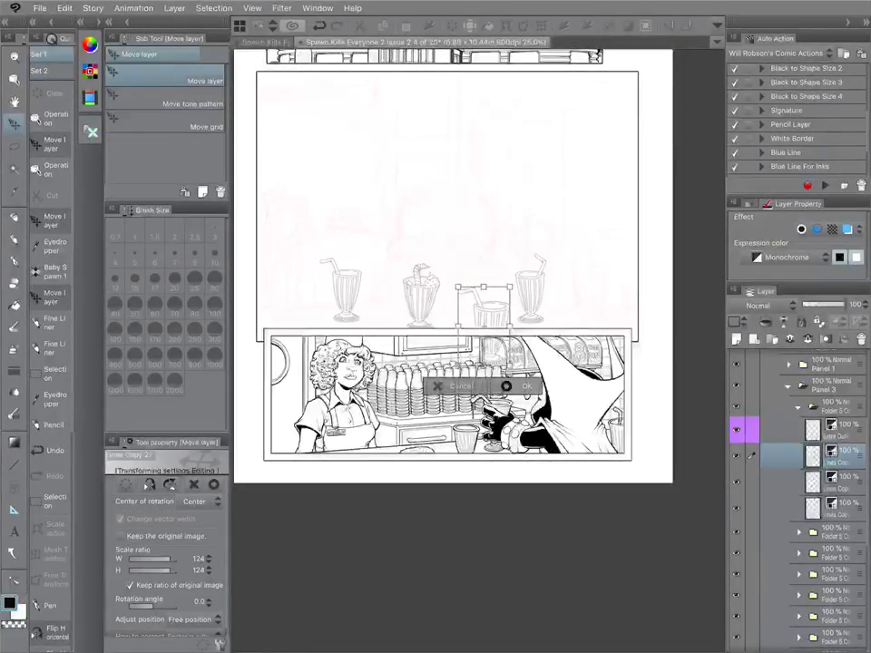
pyautogui.press('Return')
# Erase the bent end of the enlarged foreground glass's straw and redraw it with Fine Liner 2 as a short tip angled up to the right.
pyautogui.scroll(5, 518, 284)
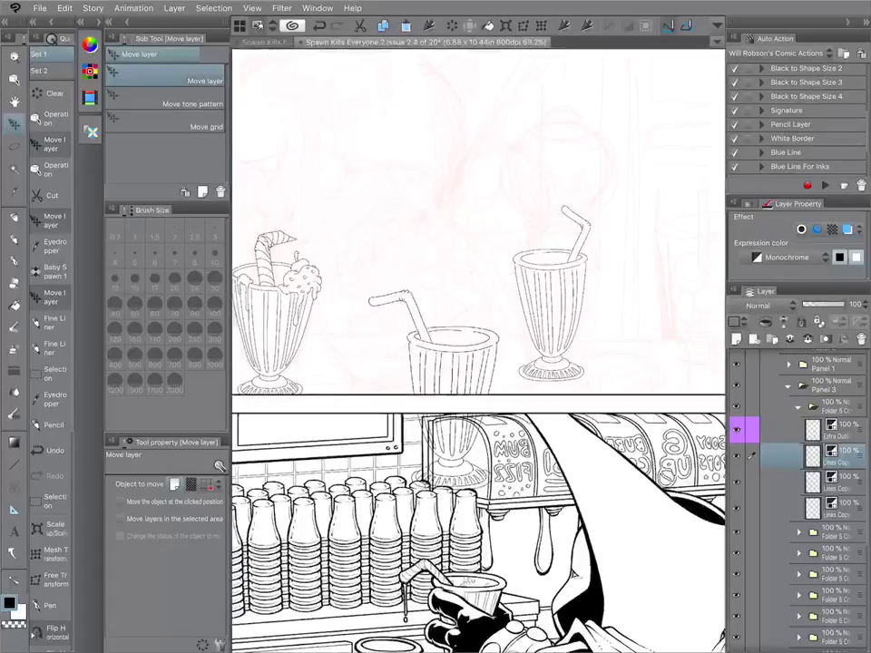
pyautogui.press('p')
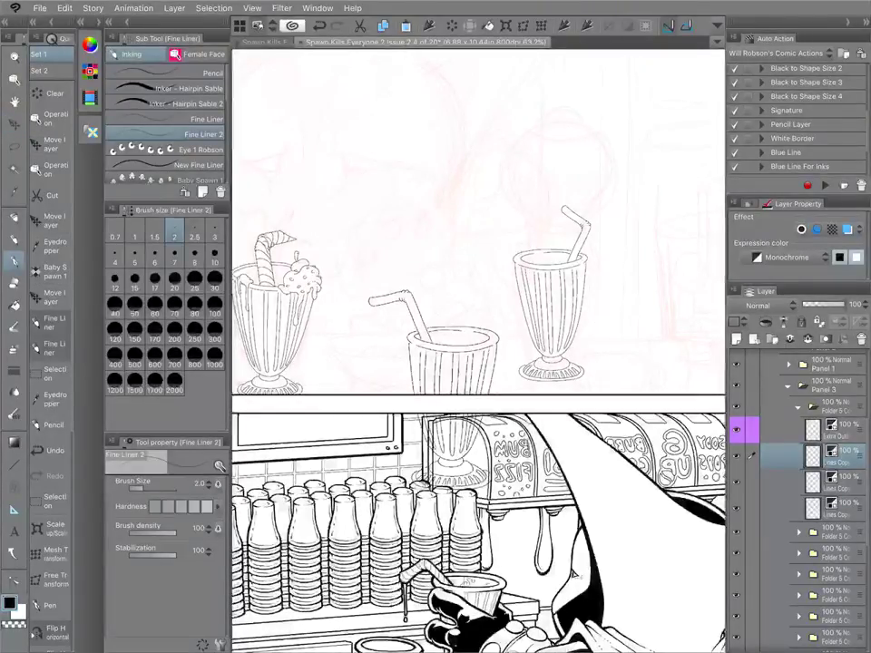
pyautogui.press('e')
pyautogui.moveTo(421, 310)
pyautogui.mouseDown()
pyautogui.moveTo(388, 301)
pyautogui.moveTo(394, 290)
pyautogui.mouseUp()
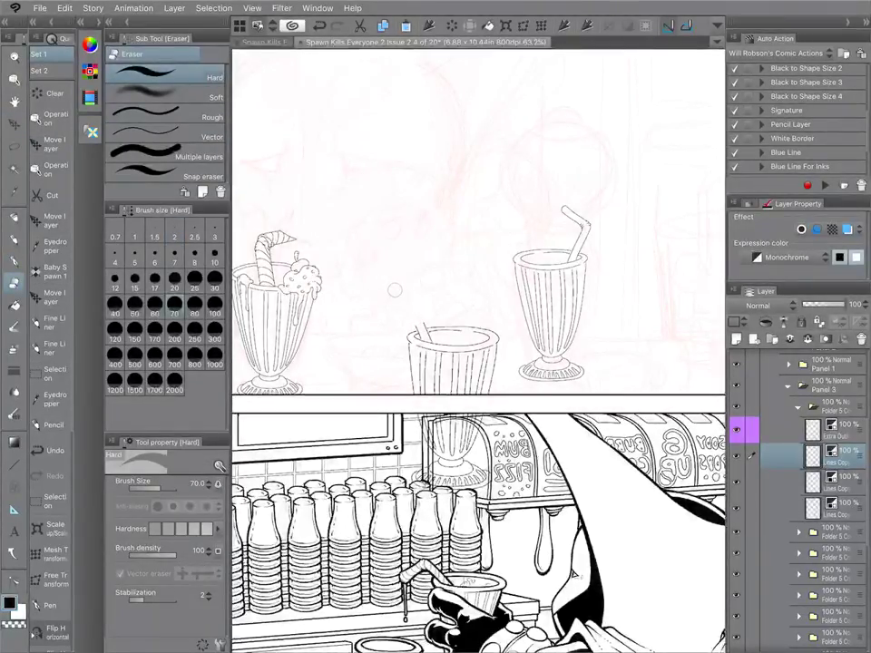
pyautogui.scroll(5, 395, 291)
pyautogui.press('p')
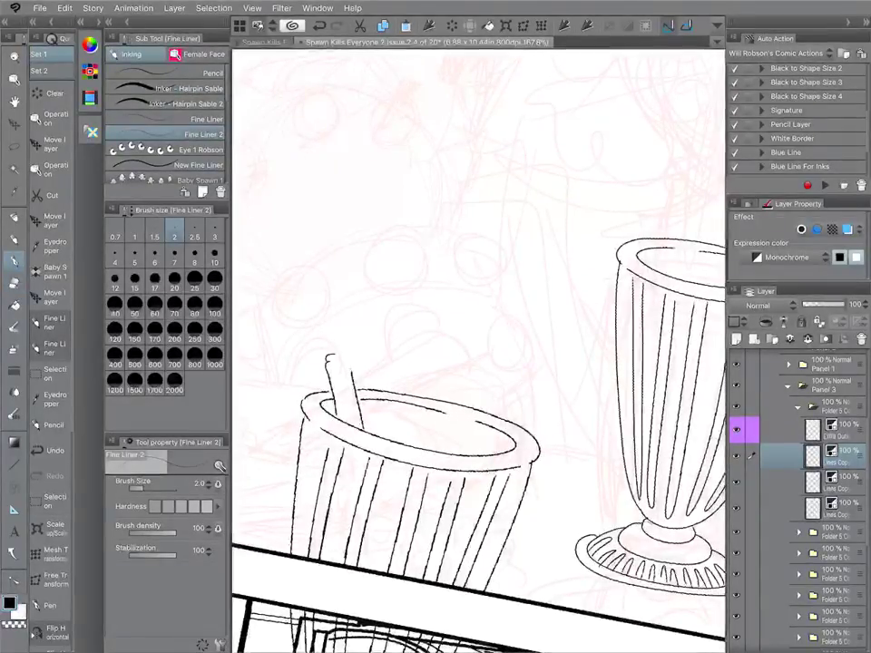
pyautogui.moveTo(328, 355); pyautogui.dragTo(356, 311)
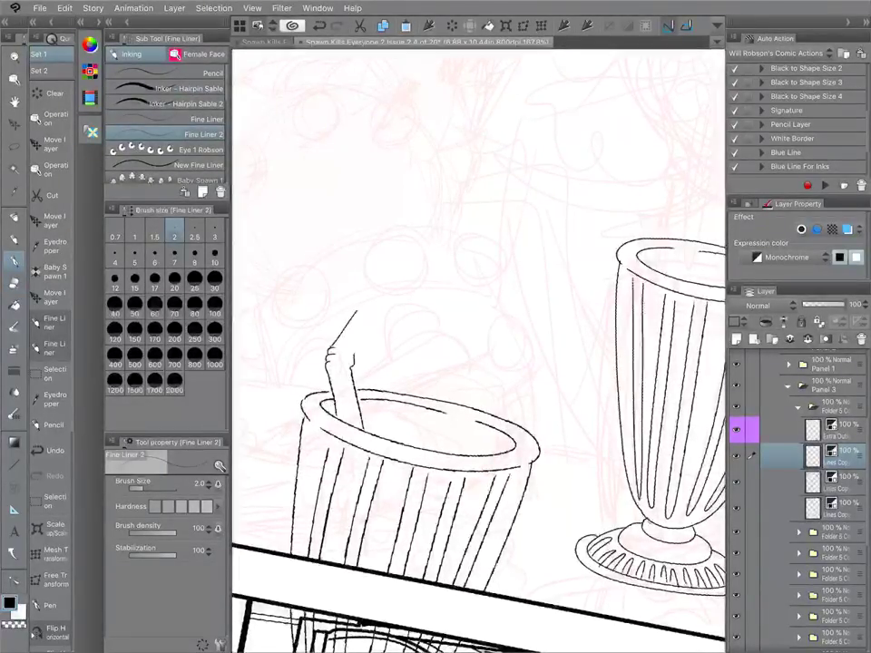
pyautogui.moveTo(352, 361); pyautogui.dragTo(390, 319)
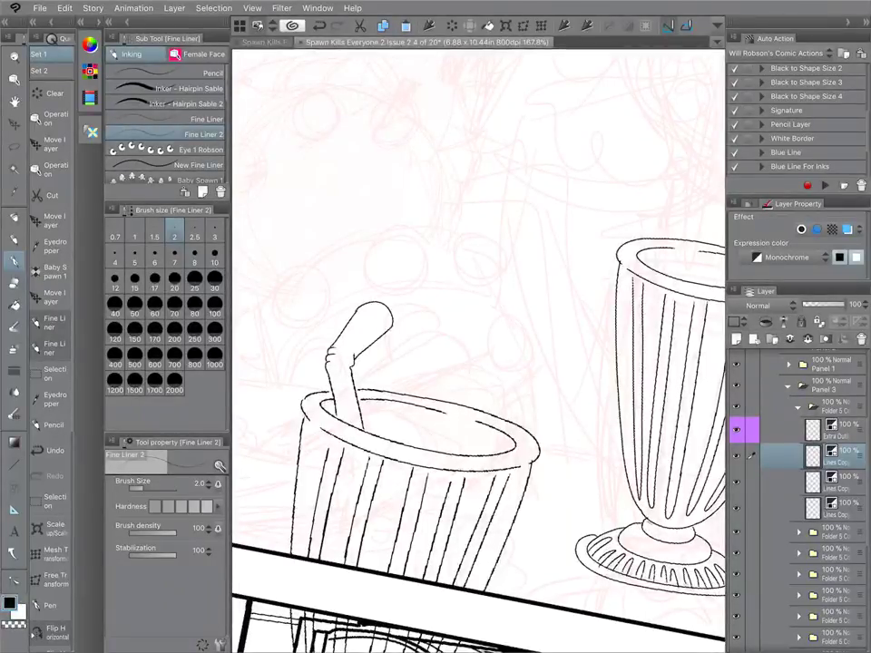
# Combine the three line layers holding the glasses in the Panel 3 folder into one layer.
pyautogui.scroll(-6, 478, 351)
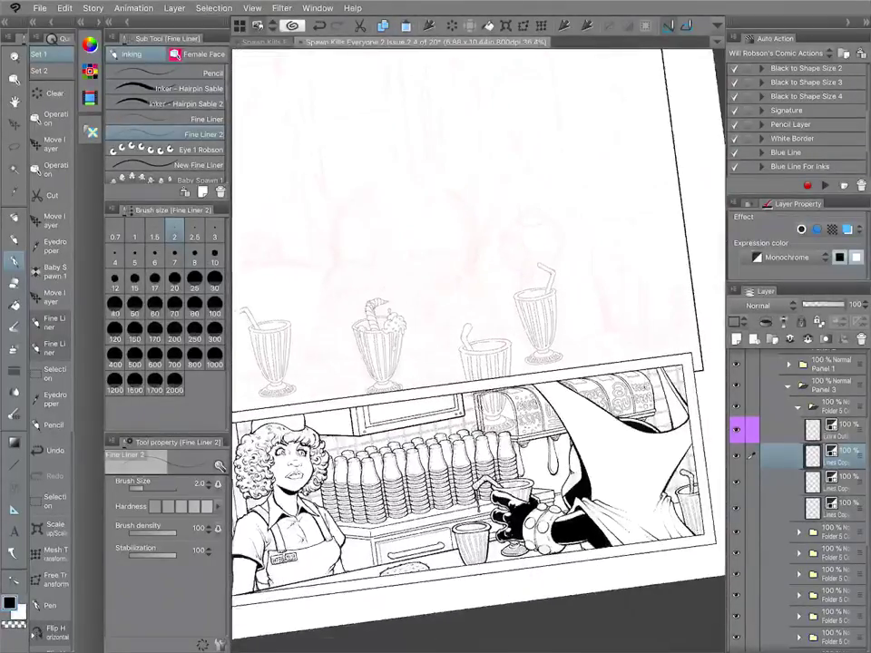
pyautogui.scroll(-1, 535, 319)
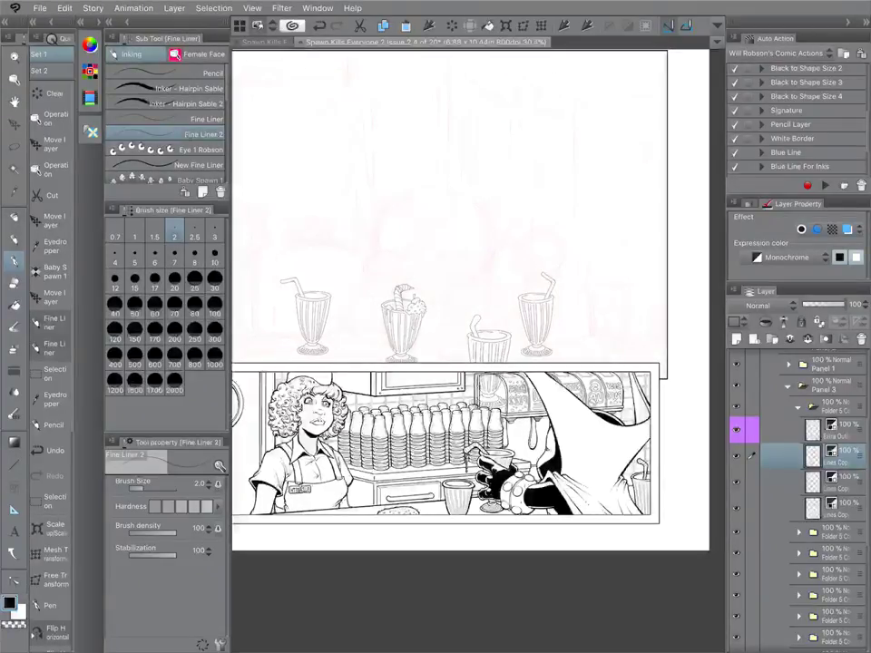
pyautogui.click(751, 508)
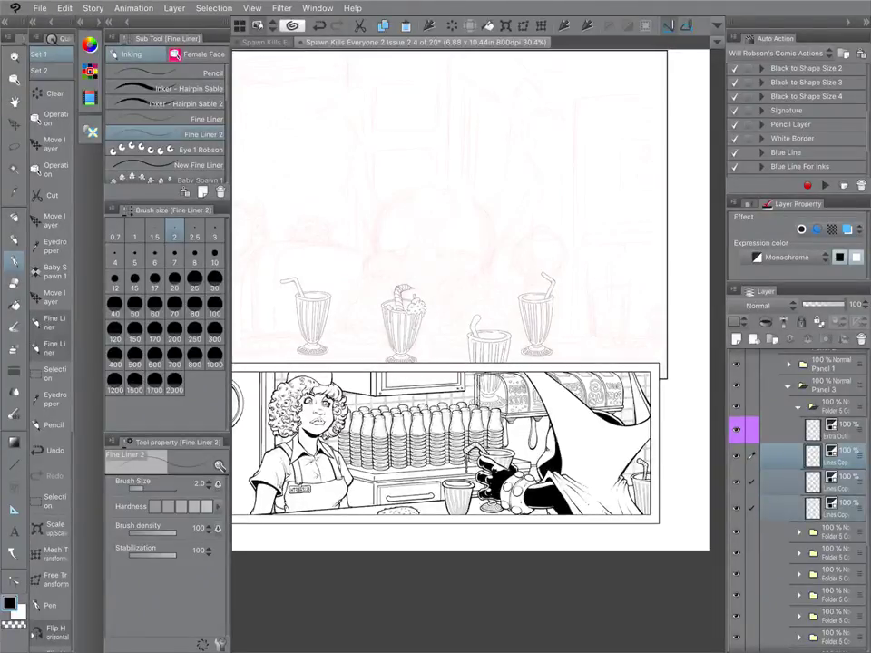
pyautogui.rightClick(836, 487)
pyautogui.click(760, 438)
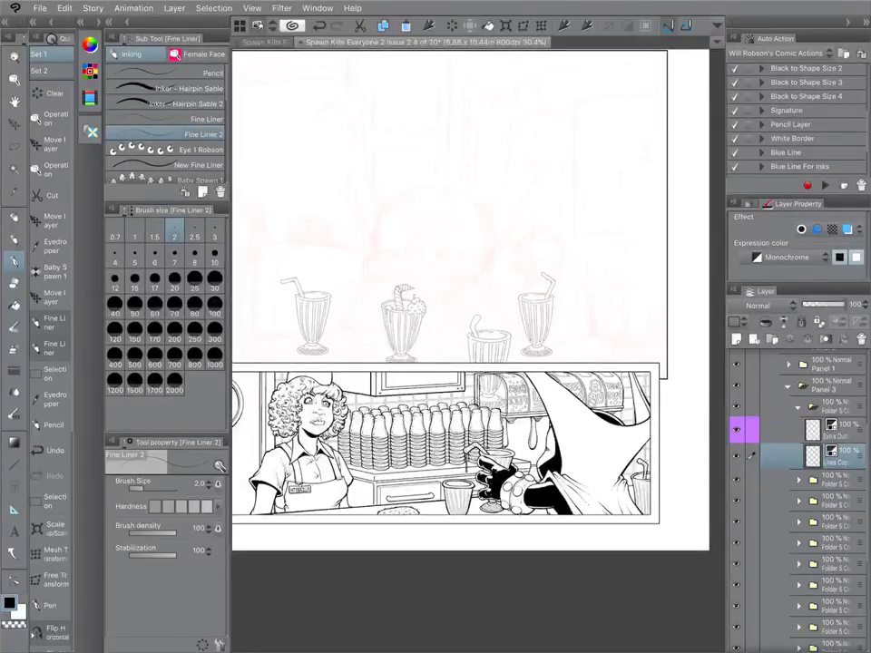
# Auto-select the empty area around the glasses and run the Size 5 Outline auto action on them with black as the outline color.
pyautogui.press('w')
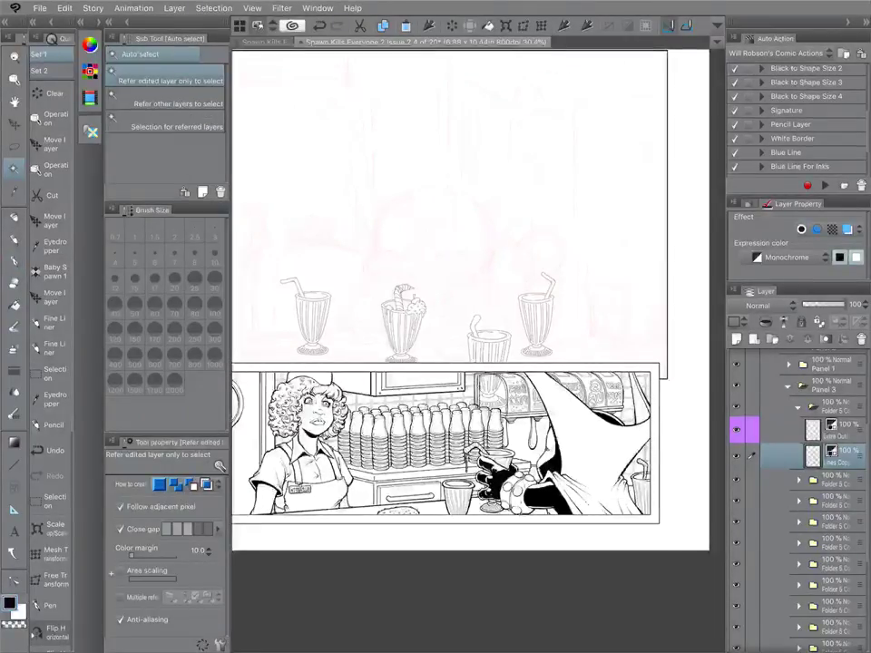
pyautogui.click(453, 263)
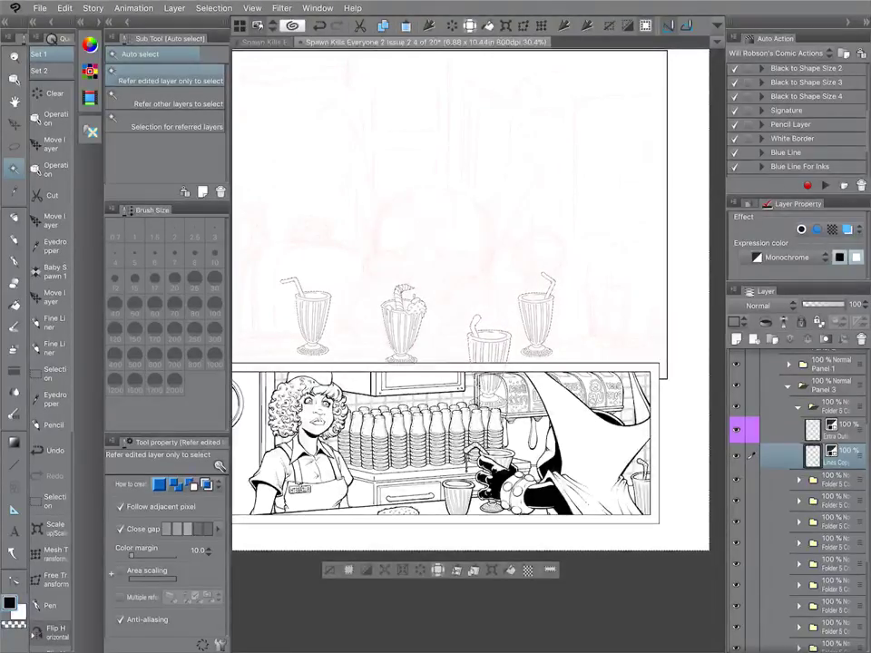
pyautogui.scroll(4, 797, 118)
pyautogui.click(793, 81)
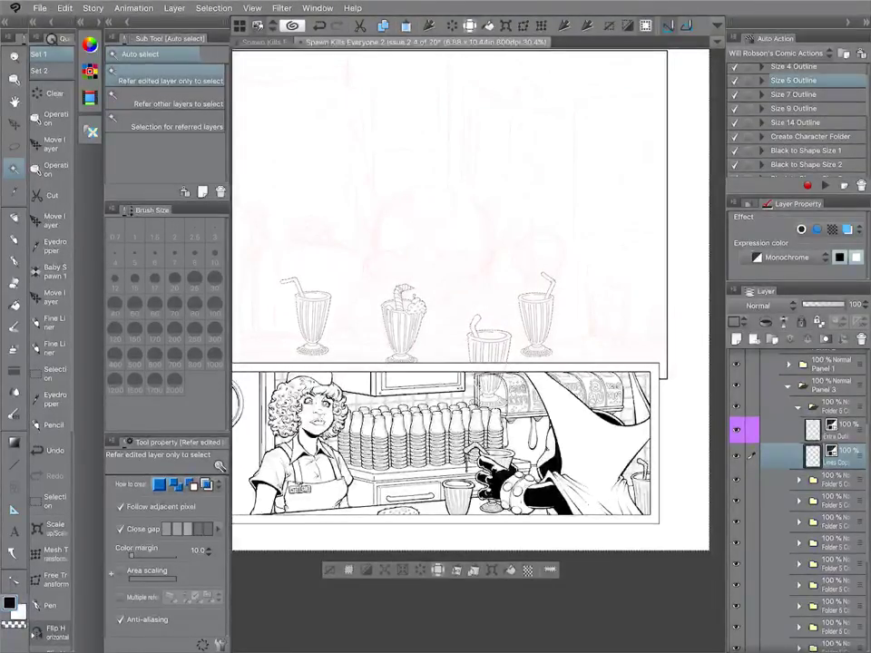
pyautogui.click(826, 185)
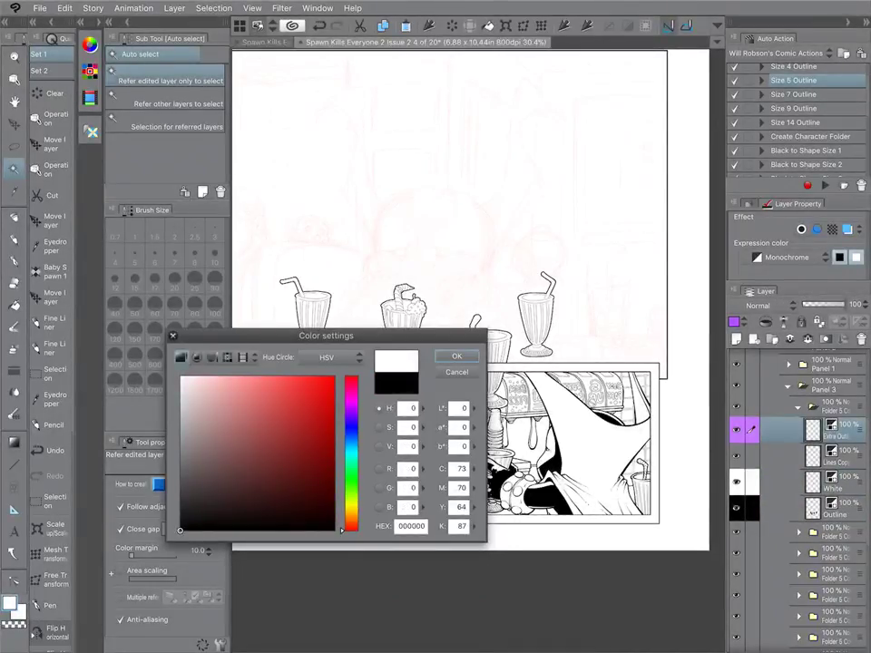
# Thicken the straw's edges where it enters the foreground glass, using the Felt pen at size 7 on the extra outline layer.
pyautogui.scroll(8, 502, 328)
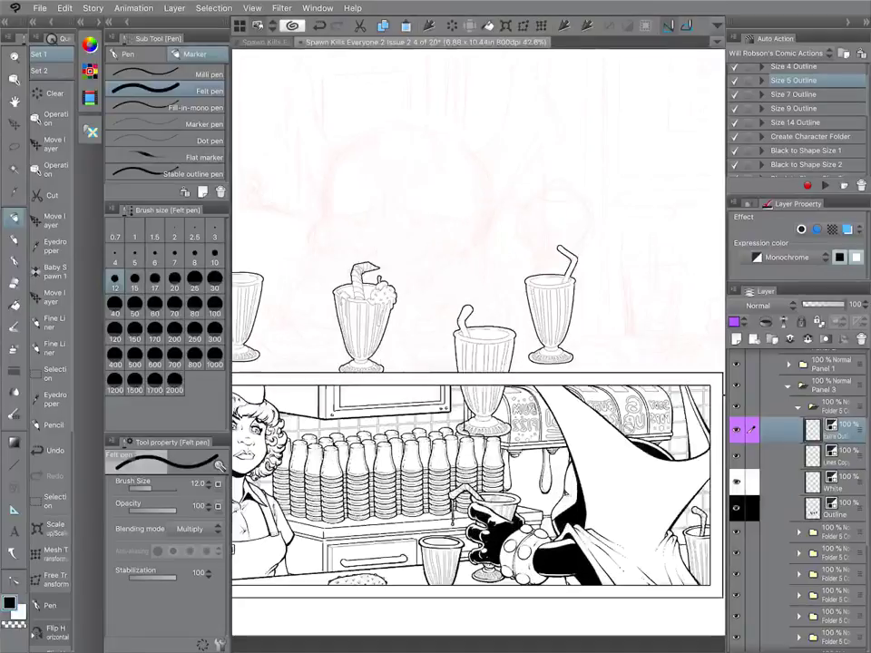
pyautogui.scroll(1, 496, 295)
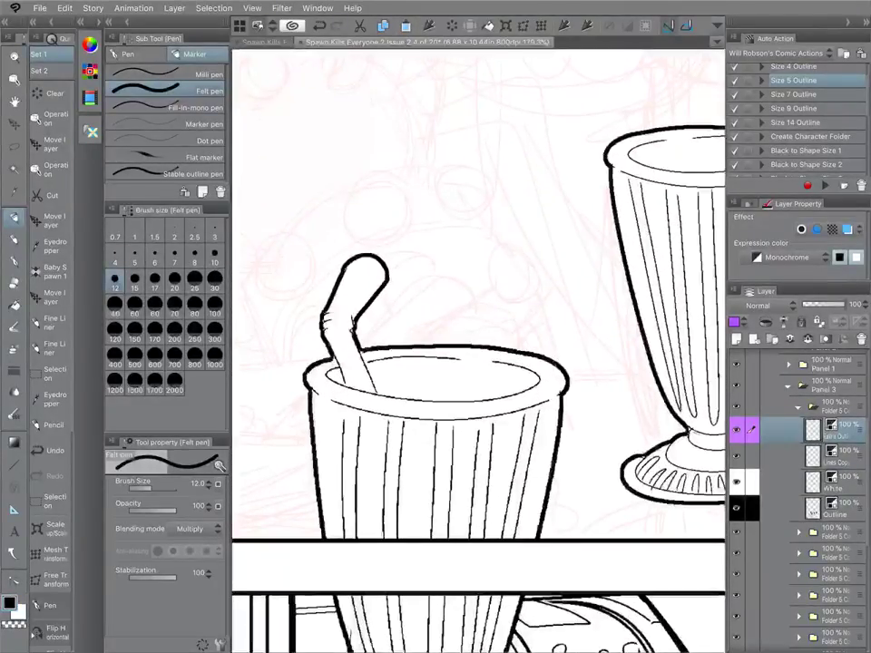
pyautogui.click(174, 256)
pyautogui.moveTo(328, 342); pyautogui.dragTo(347, 386)
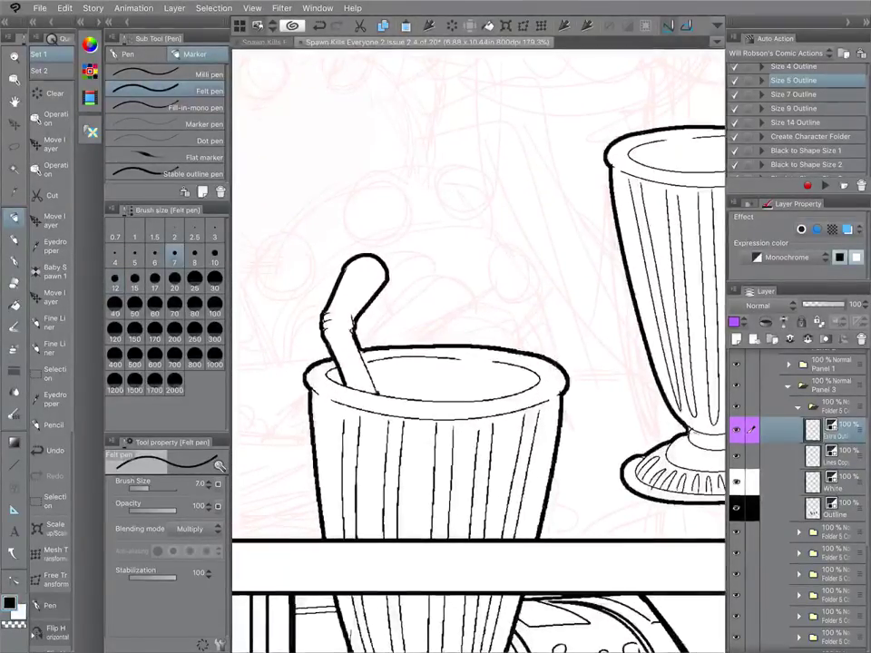
# Thicken the foreground glass's straw edge and the inner rims of that glass and the rightmost one with the size 7 Felt pen.
pyautogui.moveTo(354, 335); pyautogui.dragTo(378, 394)
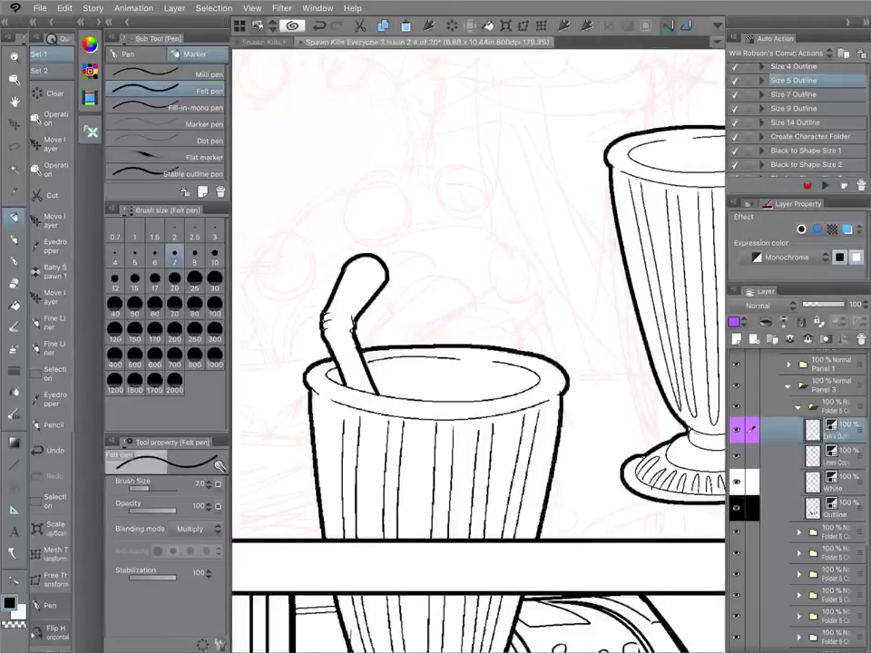
pyautogui.scroll(-1, 478, 351)
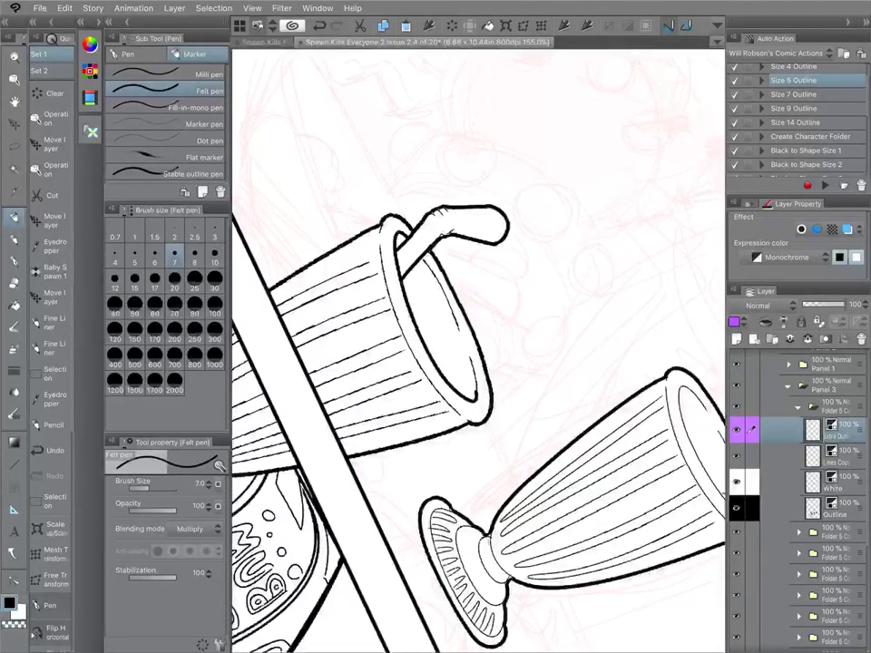
pyautogui.scroll(-3, 478, 351)
pyautogui.scroll(3, 478, 351)
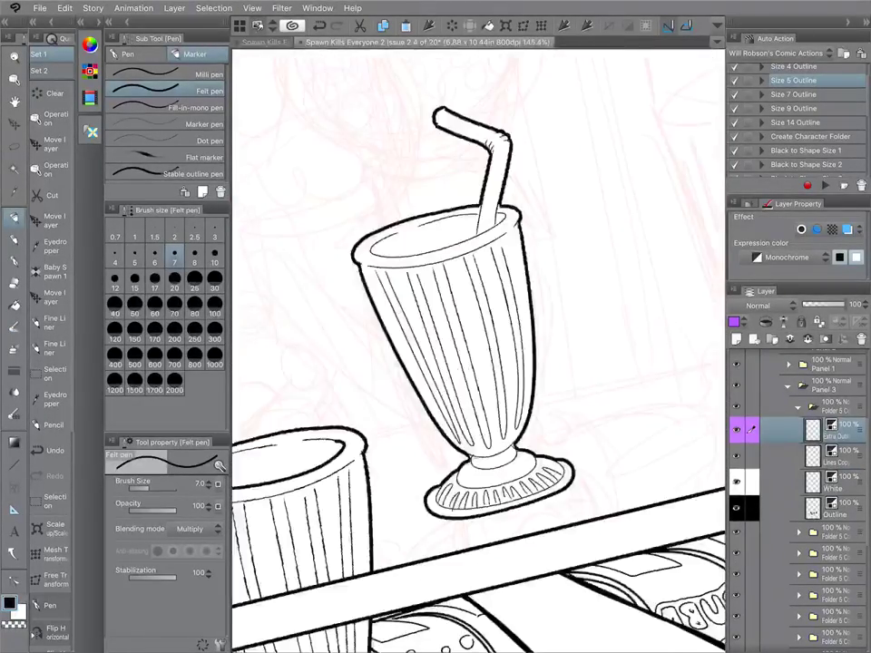
pyautogui.scroll(3, 478, 351)
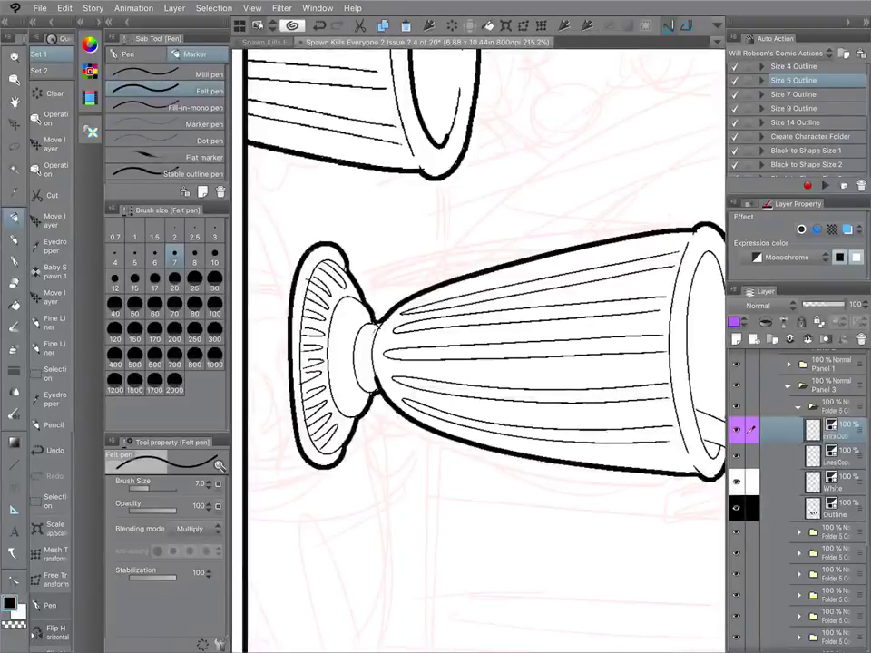
pyautogui.hscroll(3, 478, 351)
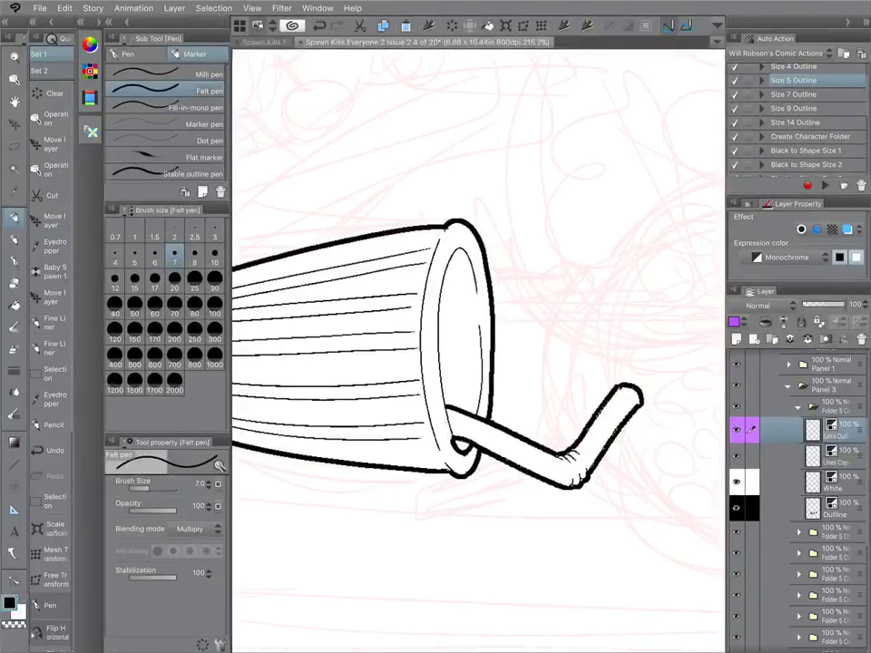
pyautogui.moveTo(464, 447)
pyautogui.mouseDown()
pyautogui.moveTo(443, 386)
pyautogui.moveTo(448, 259)
pyautogui.mouseUp()
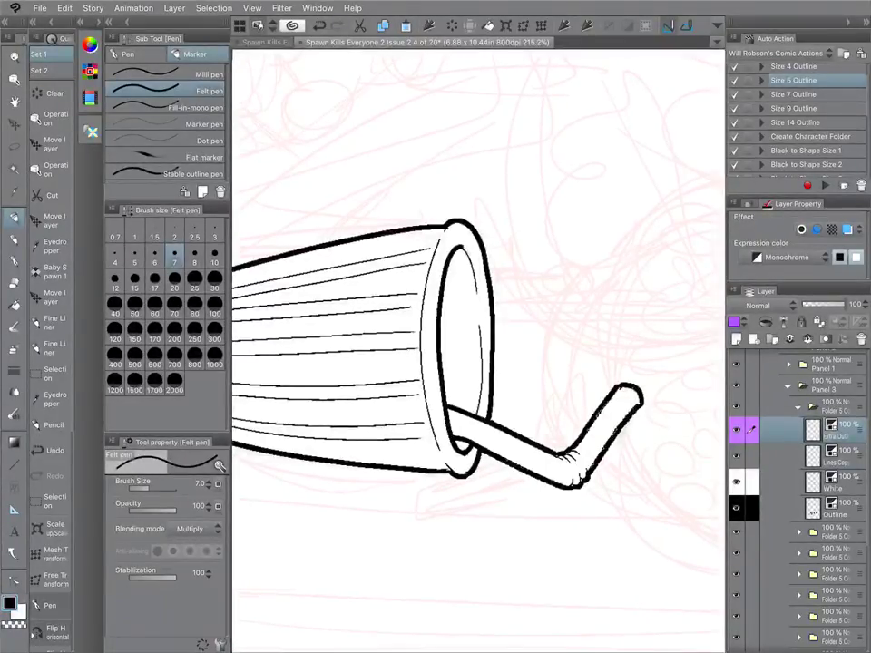
# Thicken the outlines of the whipped topping, cherry, drips, striped straw and inner rim on the decorated milkshake with the Felt pen.
pyautogui.scroll(-5, 478, 351)
pyautogui.hscroll(-3, 478, 351)
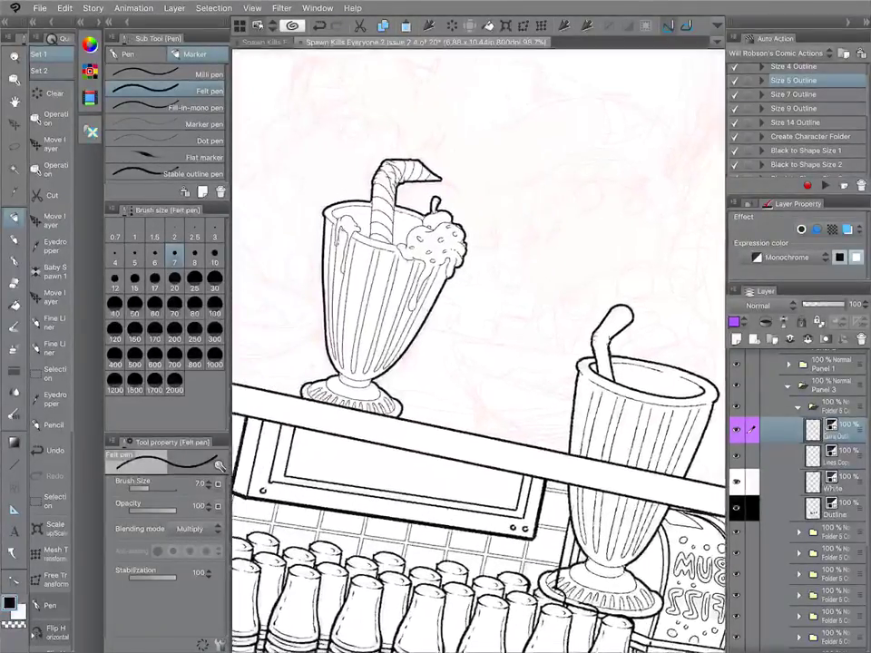
pyautogui.scroll(5, 478, 351)
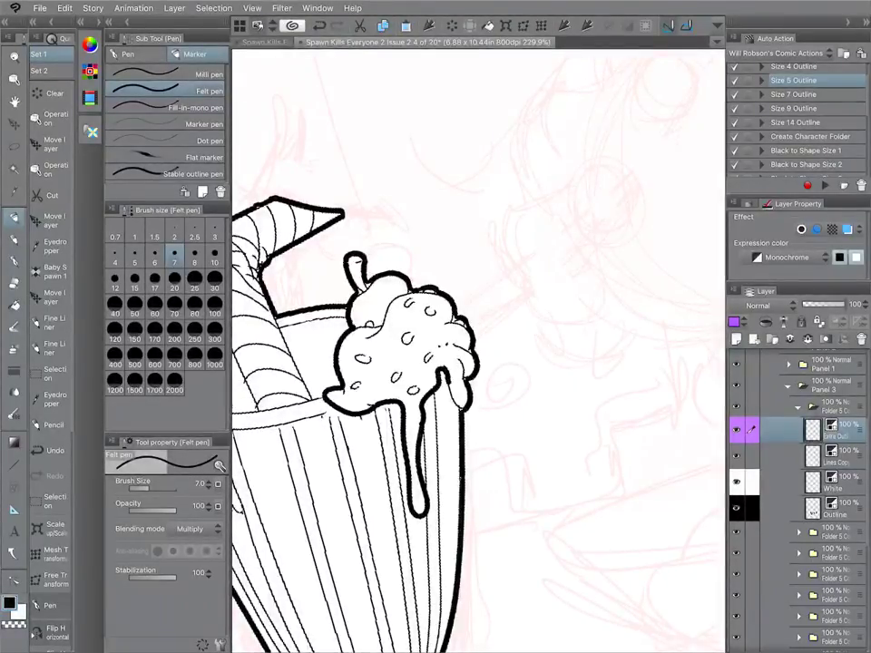
pyautogui.scroll(-5, 478, 350)
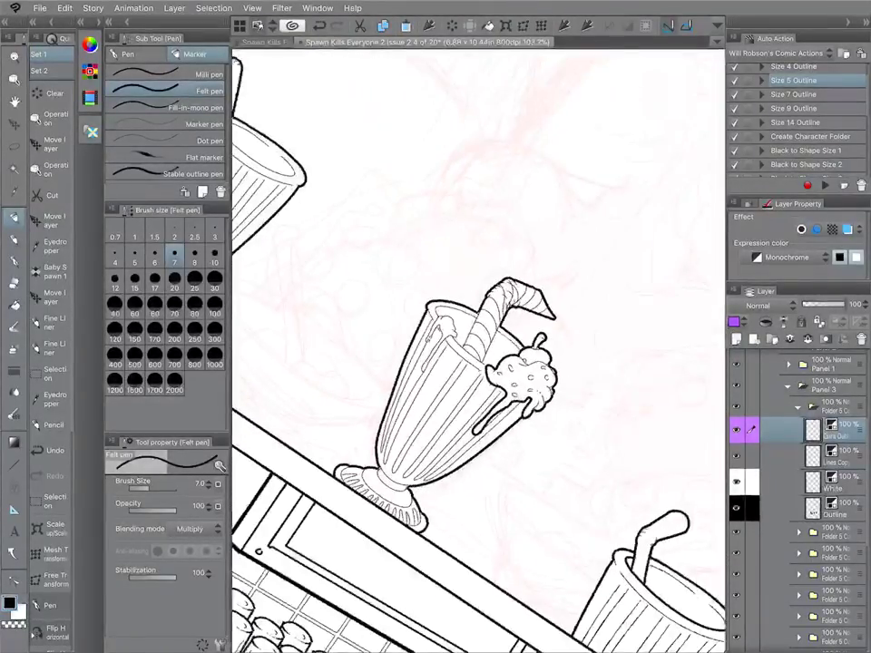
pyautogui.scroll(4, 478, 350)
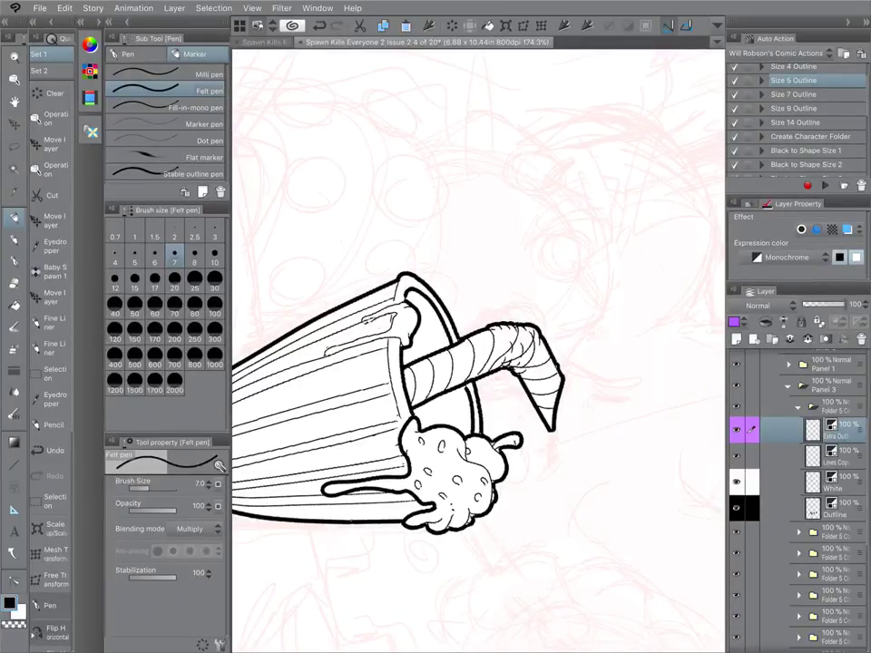
pyautogui.scroll(-5, 479, 350)
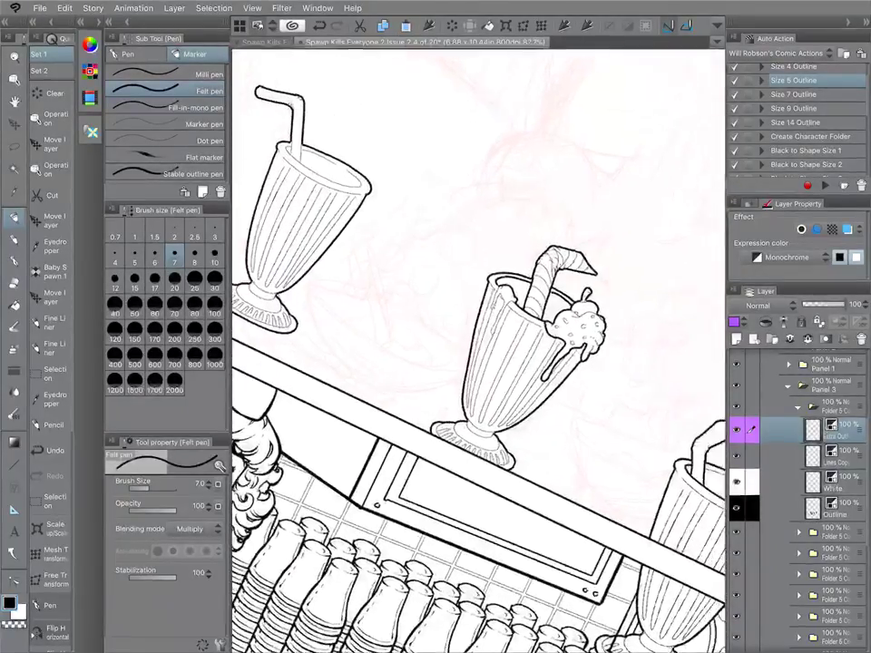
pyautogui.scroll(5, 479, 350)
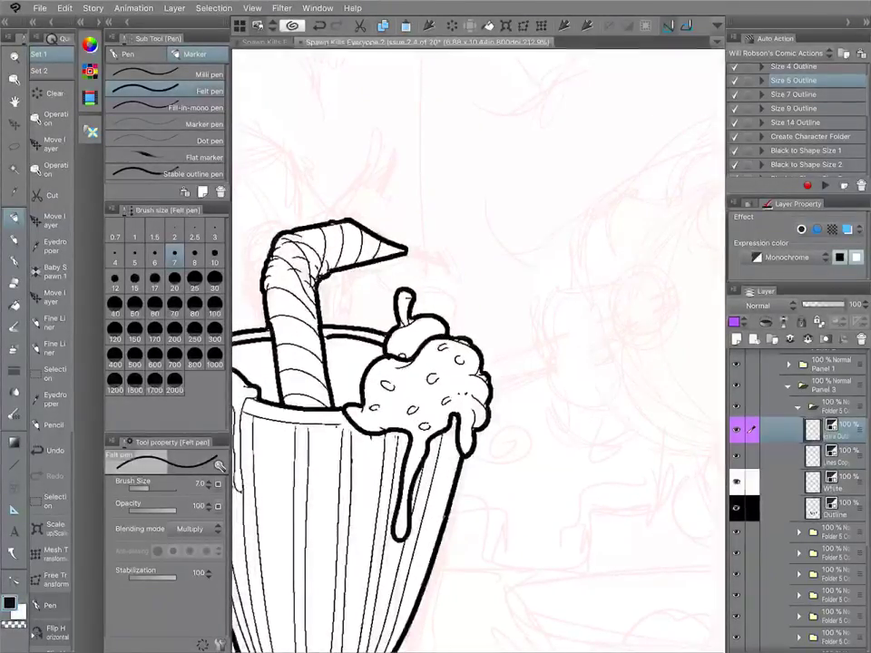
# Thicken the straw's edges and the inner rim of the leftmost glass with the size 7 Felt pen.
pyautogui.hscroll(-10, 478, 350)
pyautogui.hscroll(-5, 478, 351)
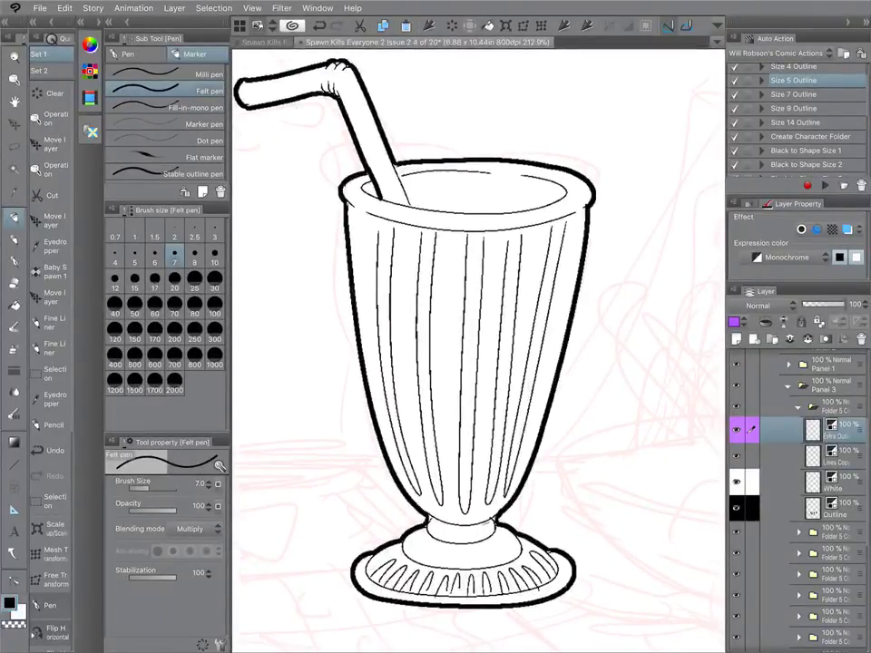
pyautogui.moveTo(365, 189)
pyautogui.mouseDown()
pyautogui.moveTo(481, 214)
pyautogui.moveTo(542, 203)
pyautogui.moveTo(565, 186)
pyautogui.moveTo(510, 172)
pyautogui.moveTo(405, 176)
pyautogui.mouseUp()
# Look over the rough panels of page 5, return to page 4 and review the row of outlined glasses.
pyautogui.click(264, 42)
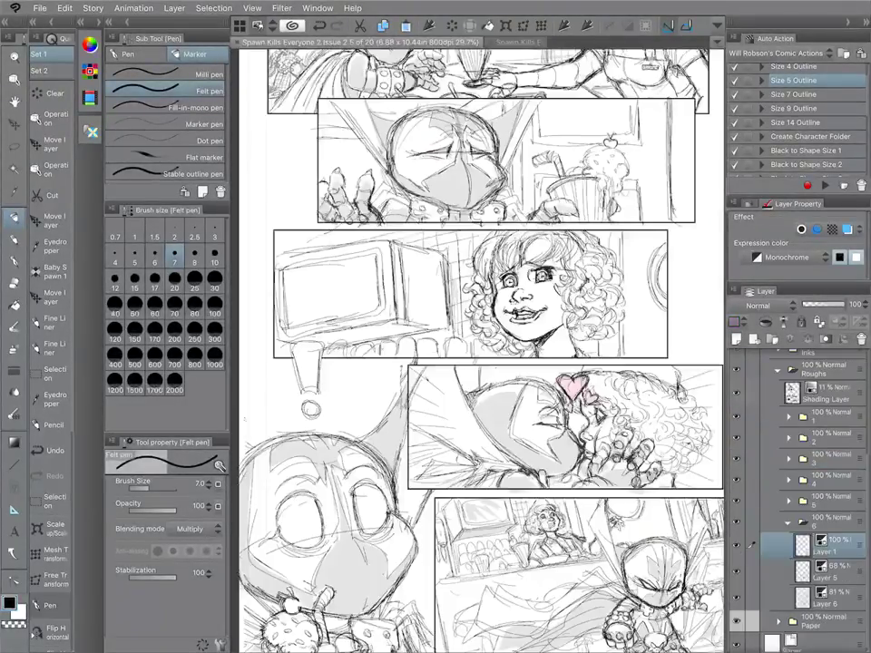
pyautogui.scroll(-5, 508, 270)
pyautogui.scroll(4, 545, 254)
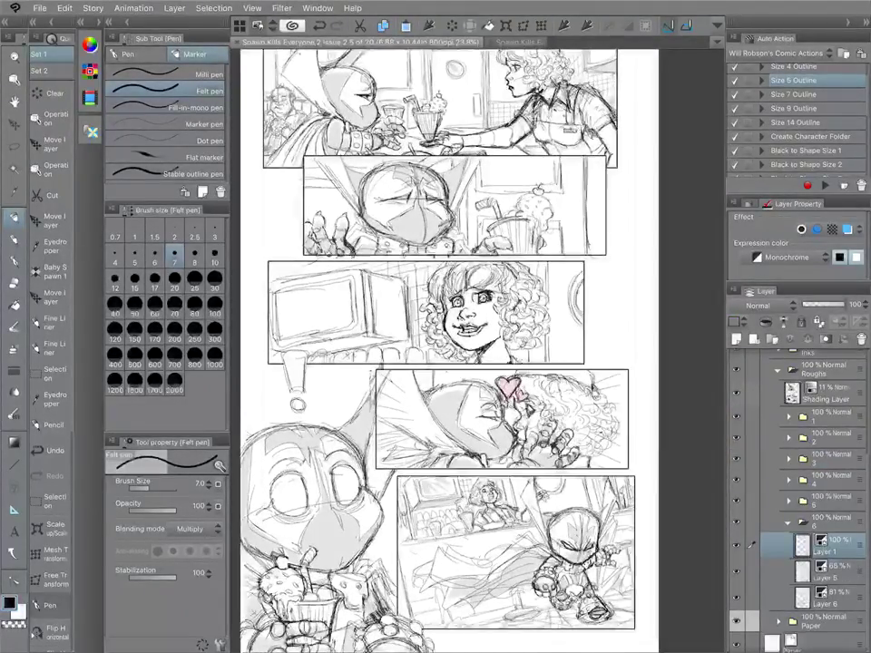
pyautogui.click(519, 42)
pyautogui.scroll(-5, 489, 303)
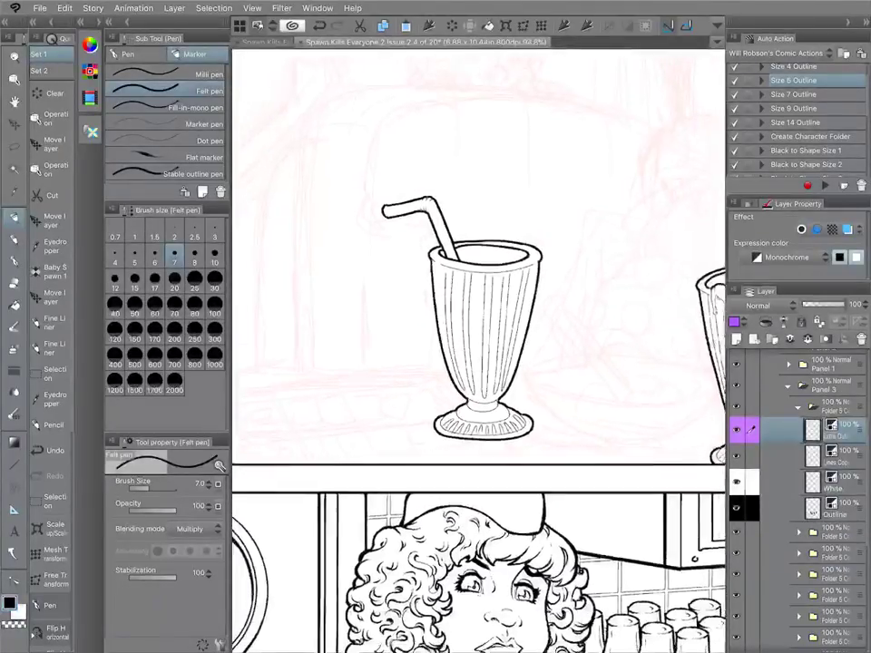
pyautogui.scroll(-5, 487, 290)
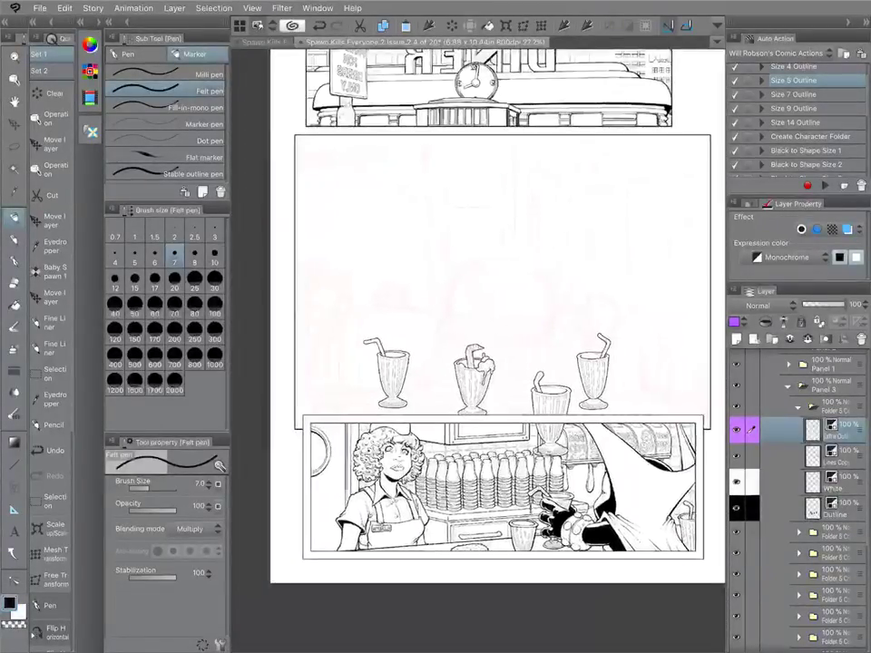
pyautogui.scroll(2, 479, 344)
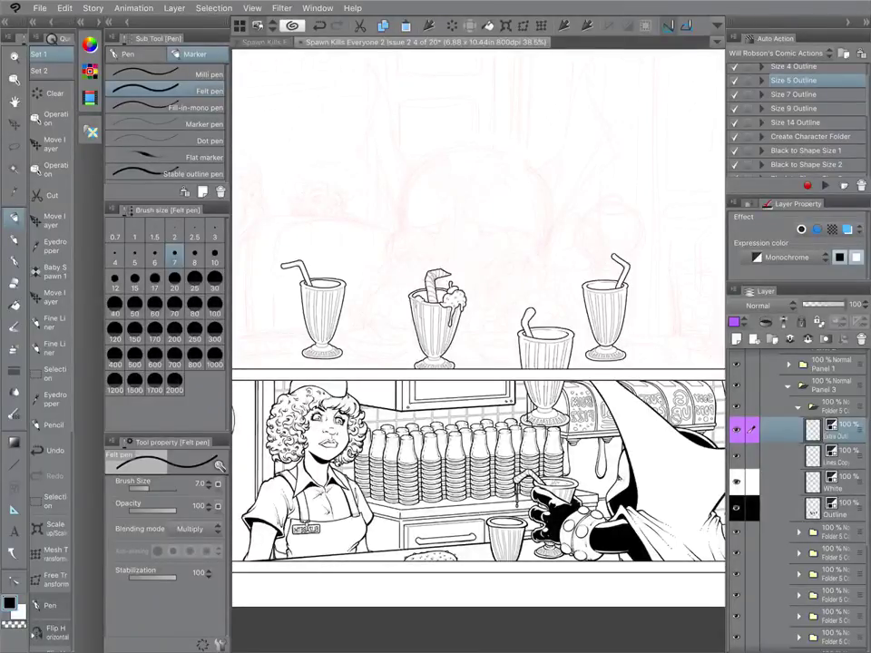
pyautogui.hotkey('ctrl', '-')
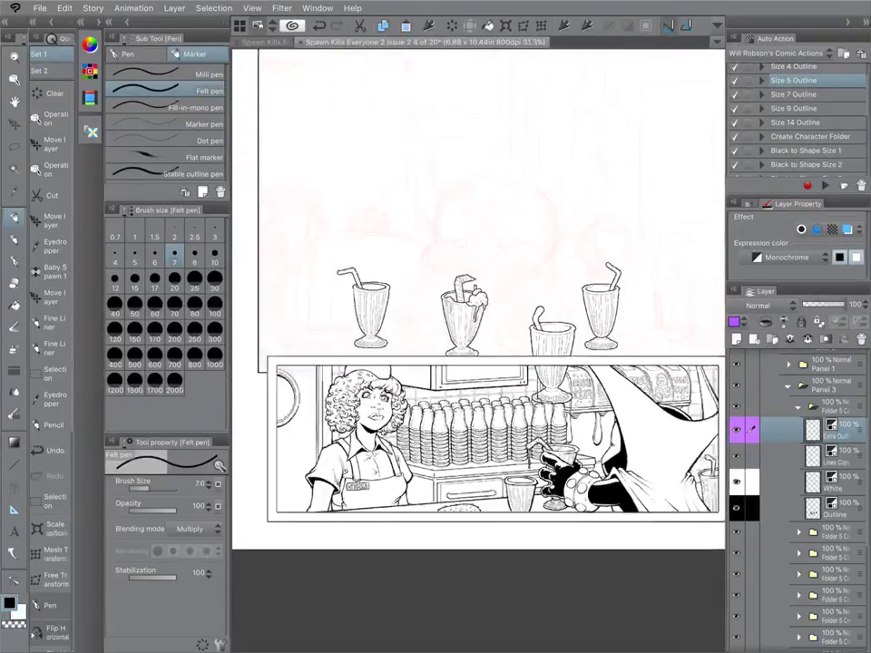
pyautogui.hotkey('ctrl', '+')
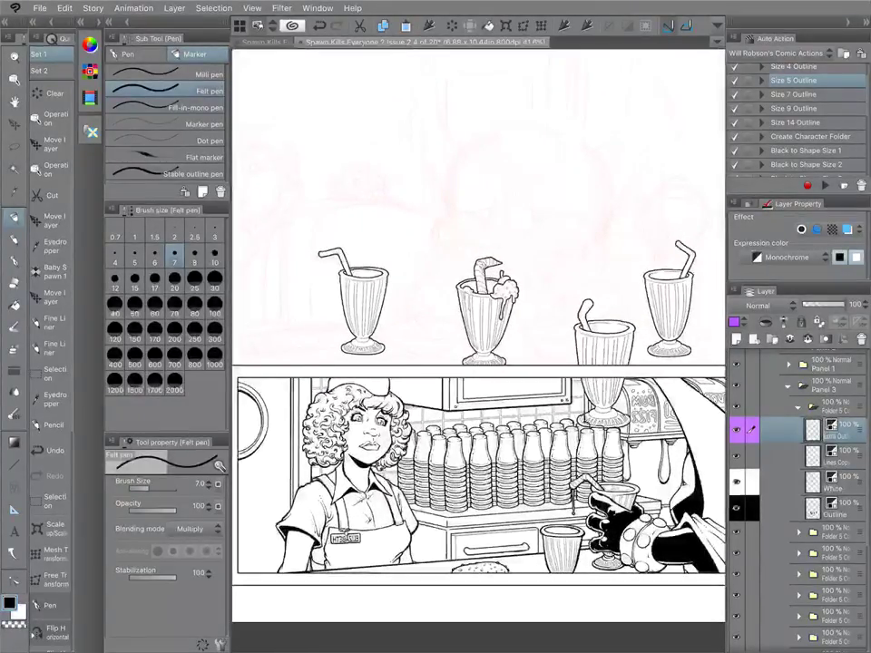
# Collapse the finished glasses' folder, make the lines layer in the next Panel 3 folder active and hide the layer palettes for more canvas.
pyautogui.click(798, 407)
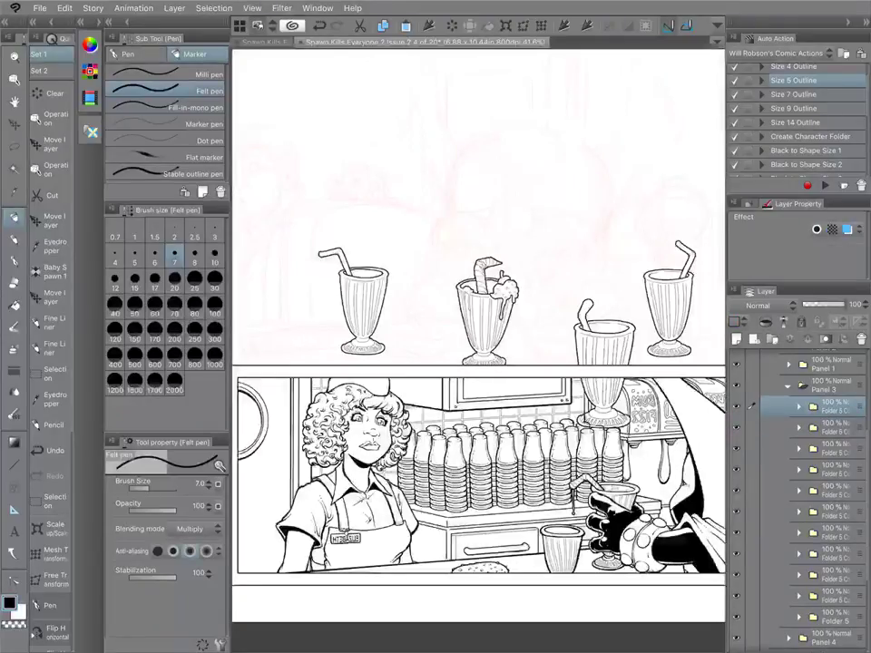
pyautogui.click(834, 428)
pyautogui.click(798, 428)
pyautogui.click(834, 477)
pyautogui.click(848, 22)
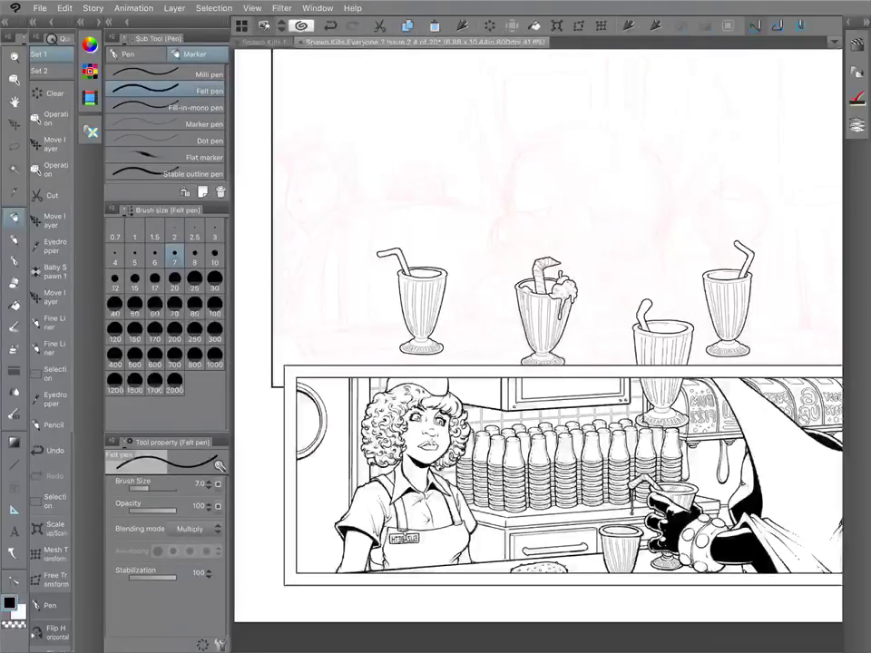
# Ink a slanted spoon handle between the leftmost glass and the decorated milkshake with Fine Liner 2 at size 2.
pyautogui.click(14, 261)
pyautogui.scroll(5, 507, 318)
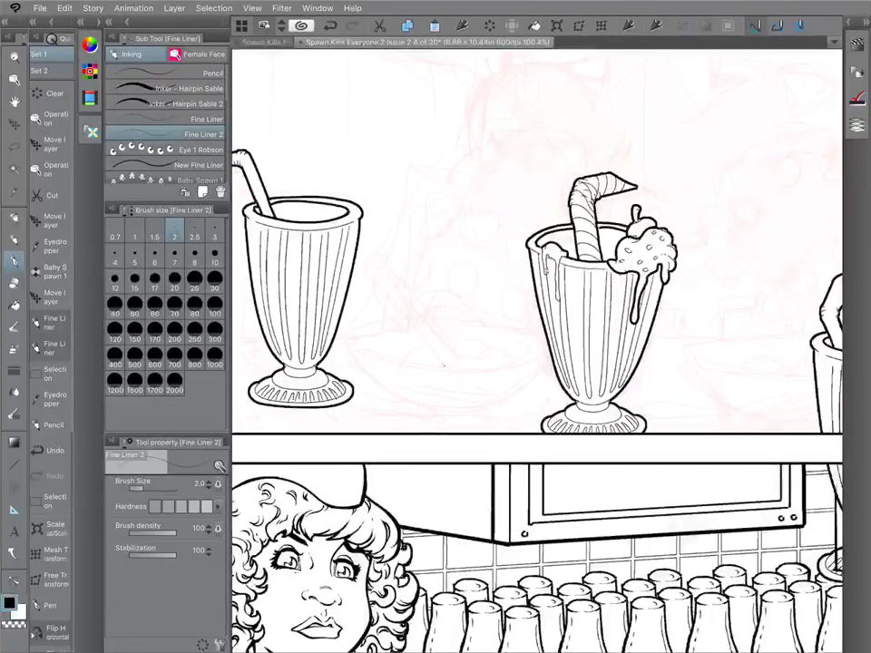
pyautogui.moveTo(444, 366)
pyautogui.mouseDown()
pyautogui.moveTo(377, 281)
pyautogui.moveTo(410, 299)
pyautogui.moveTo(443, 363)
pyautogui.mouseUp()
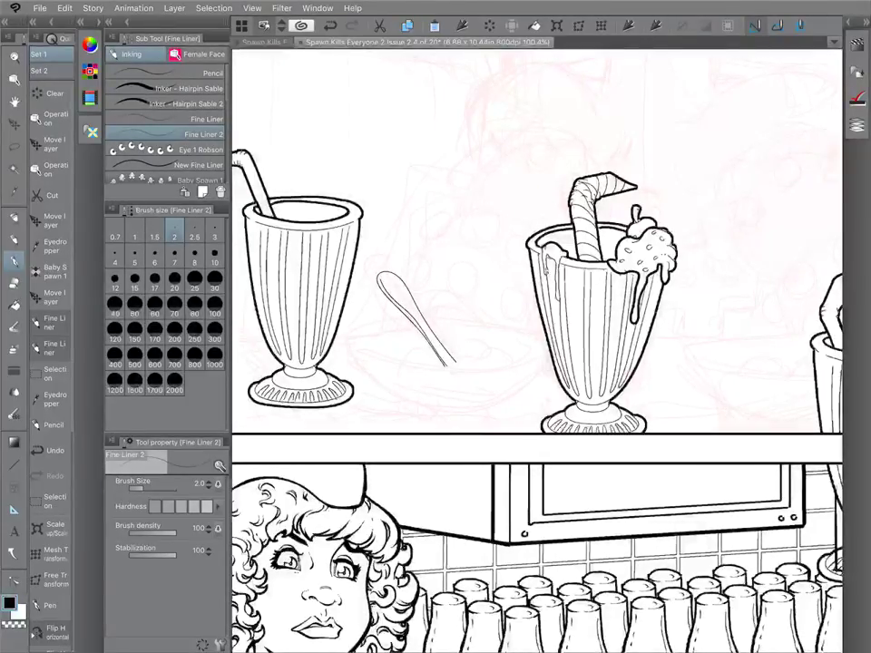
pyautogui.hotkey('ctrl', 'z')
pyautogui.scroll(5, 441, 244)
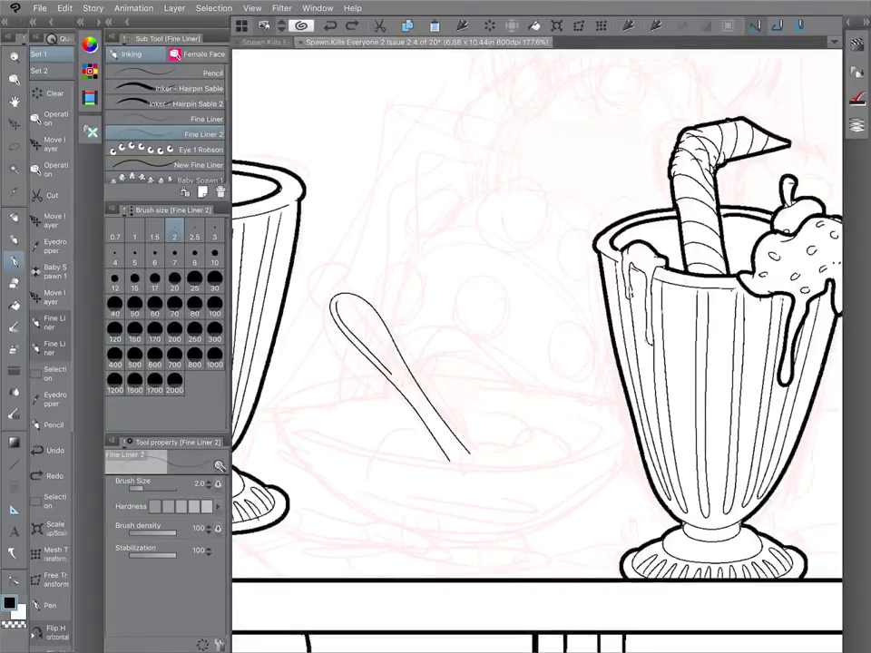
# Finish the spoon handle's inner edge and ink rounded ice cream scoops on both sides of the spoon.
pyautogui.moveTo(408, 393)
pyautogui.mouseDown()
pyautogui.moveTo(453, 456)
pyautogui.moveTo(575, 426)
pyautogui.mouseUp()
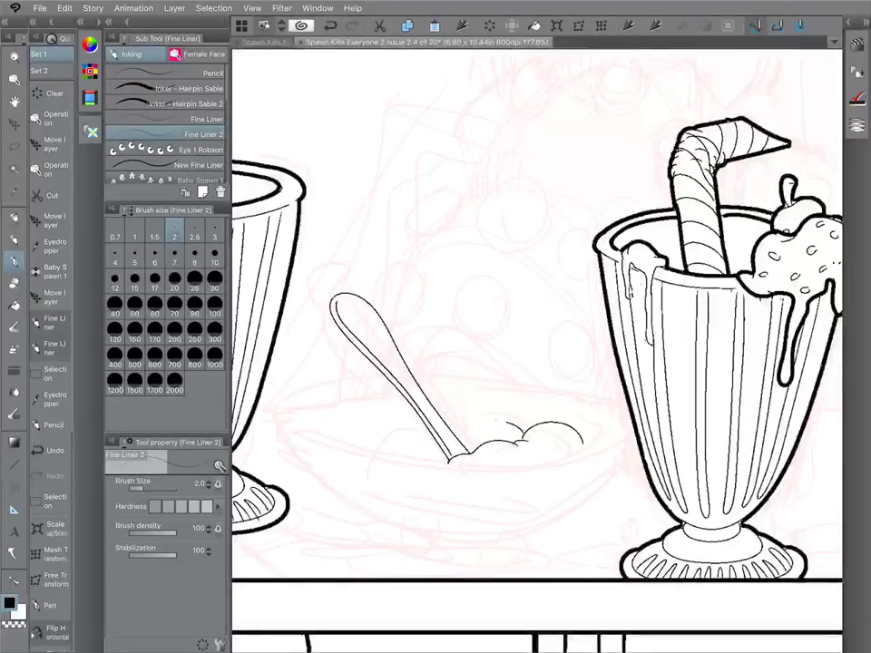
pyautogui.moveTo(467, 426)
pyautogui.mouseDown()
pyautogui.moveTo(418, 448)
pyautogui.moveTo(387, 429)
pyautogui.moveTo(350, 435)
pyautogui.mouseUp()
pyautogui.moveTo(416, 427)
pyautogui.mouseDown()
pyautogui.moveTo(350, 412)
pyautogui.moveTo(328, 431)
pyautogui.mouseUp()
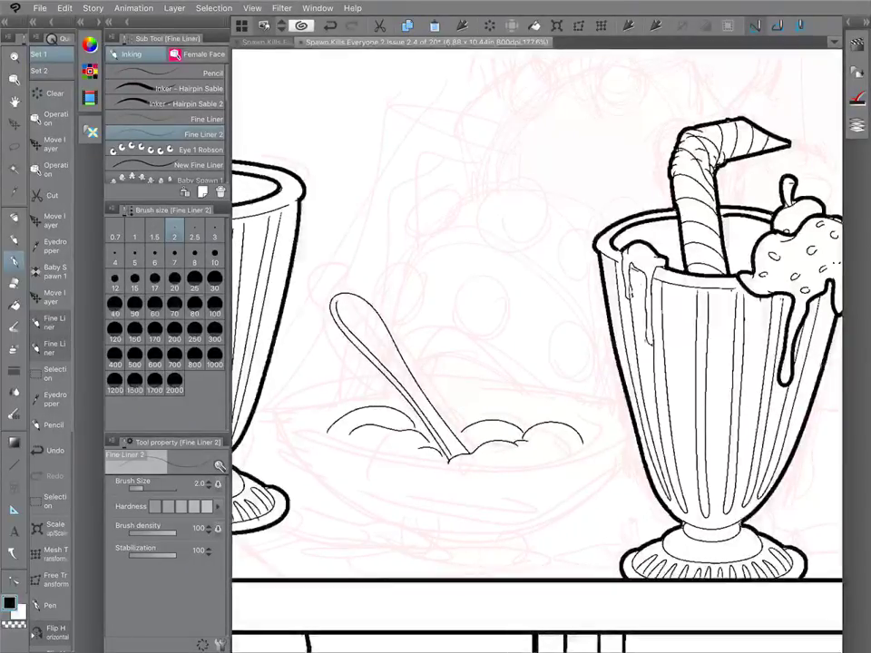
# Ink the elliptical inner rim of the dessert bowl around the scoops, passing behind the spoon handle.
pyautogui.scroll(2, 537, 351)
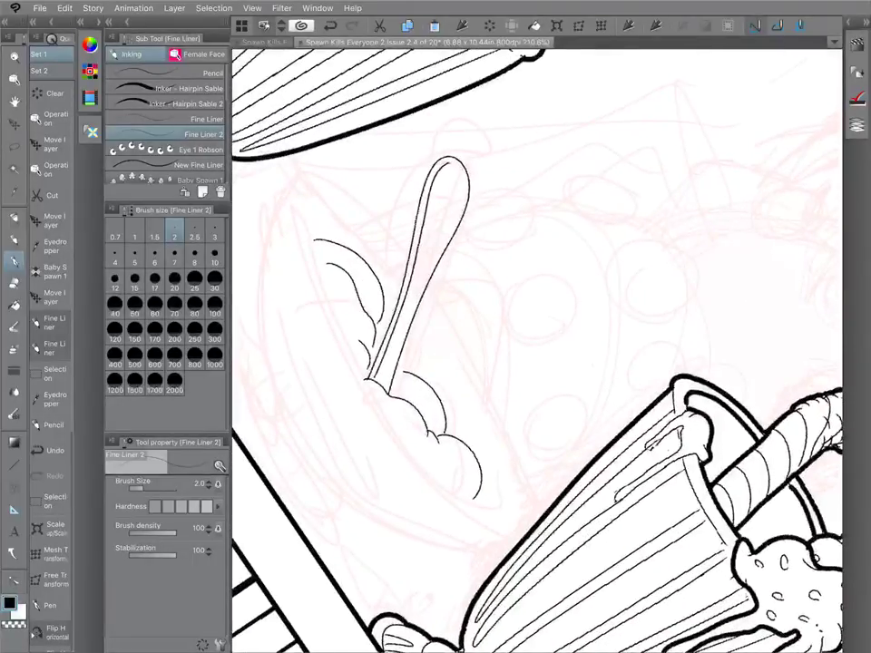
pyautogui.moveTo(306, 211); pyautogui.dragTo(399, 268)
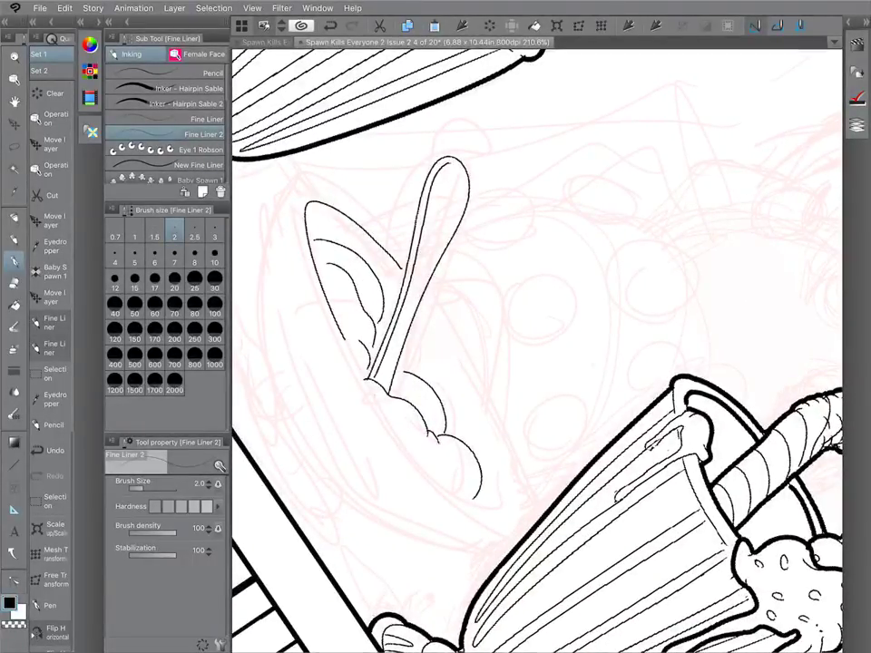
pyautogui.moveTo(344, 340)
pyautogui.mouseDown()
pyautogui.moveTo(425, 459)
pyautogui.moveTo(497, 513)
pyautogui.moveTo(507, 469)
pyautogui.moveTo(428, 304)
pyautogui.mouseUp()
pyautogui.scroll(-4, 537, 351)
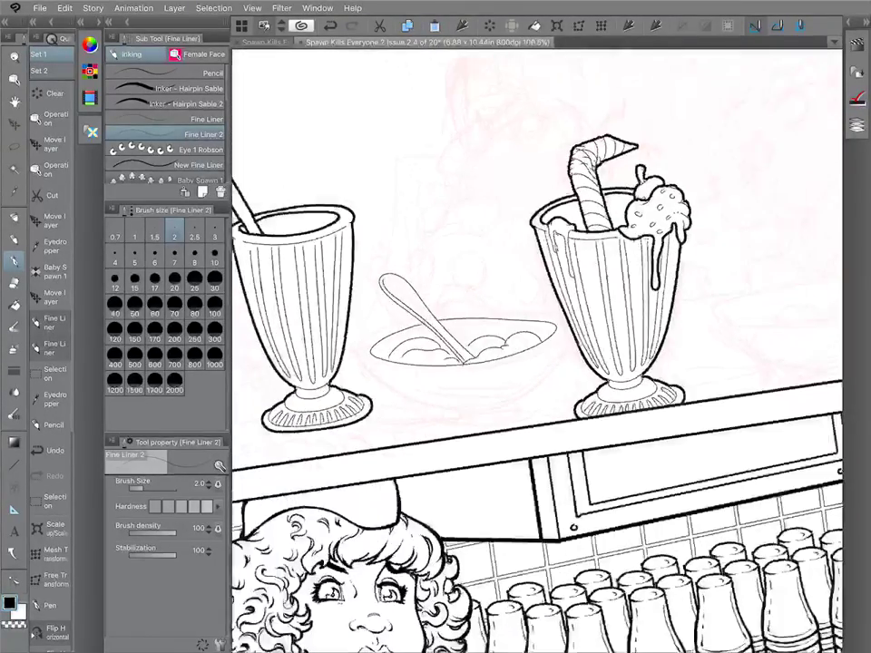
# Erase and redraw the far edge of the bowl's inner rim, and ink its outer rim, rounded body and footed base with Fine Liner 2.
pyautogui.scroll(-3, 537, 351)
pyautogui.scroll(3, 535, 345)
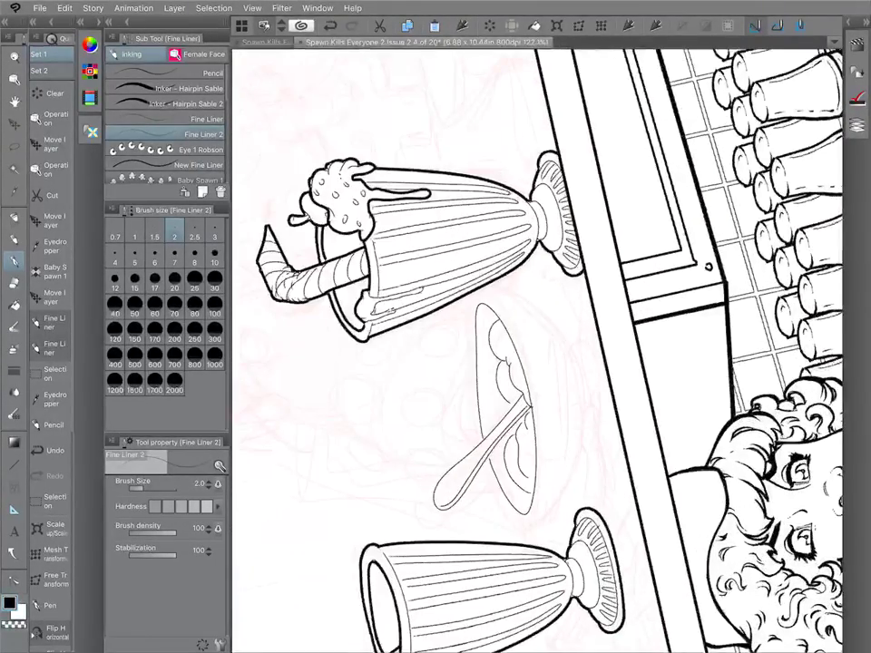
pyautogui.press('e')
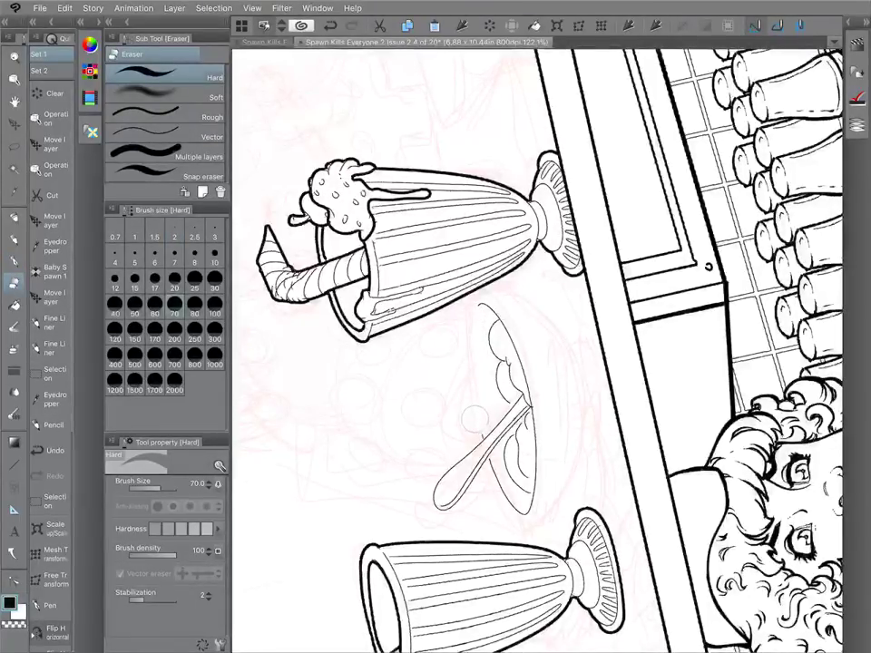
pyautogui.press('p')
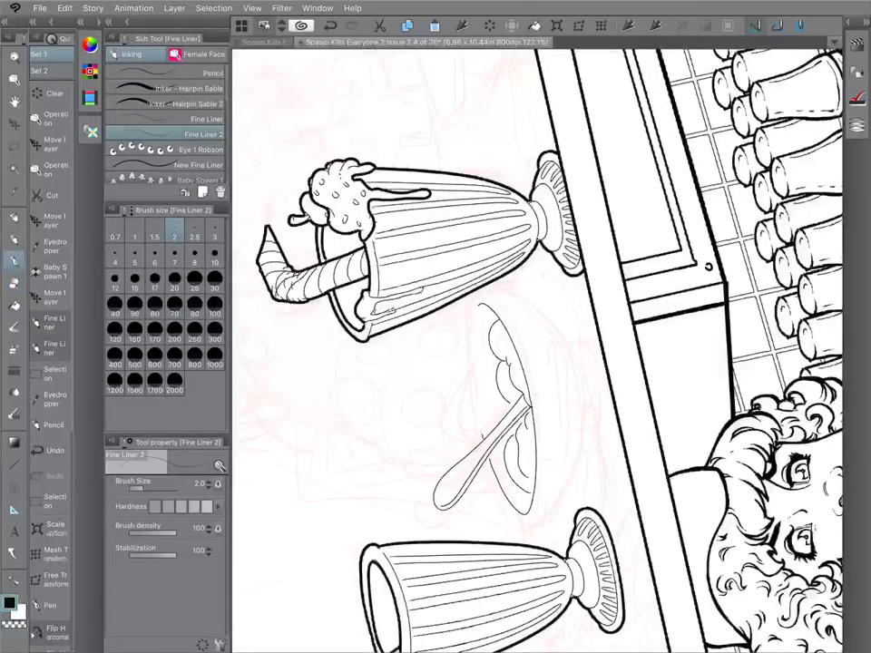
pyautogui.moveTo(473, 379); pyautogui.dragTo(468, 351)
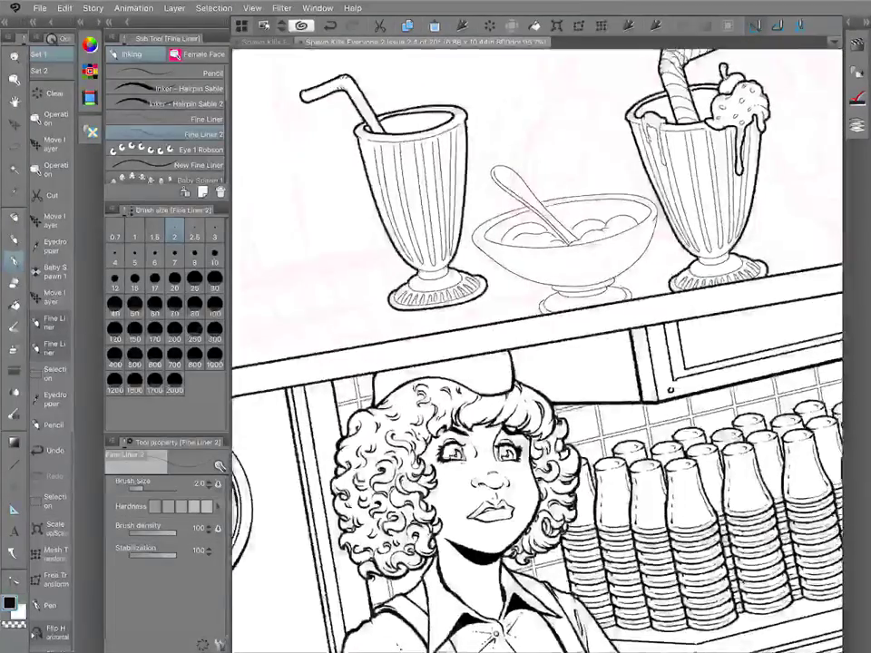
pyautogui.scroll(3, 537, 350)
pyautogui.scroll(-3, 542, 348)
pyautogui.scroll(3, 537, 351)
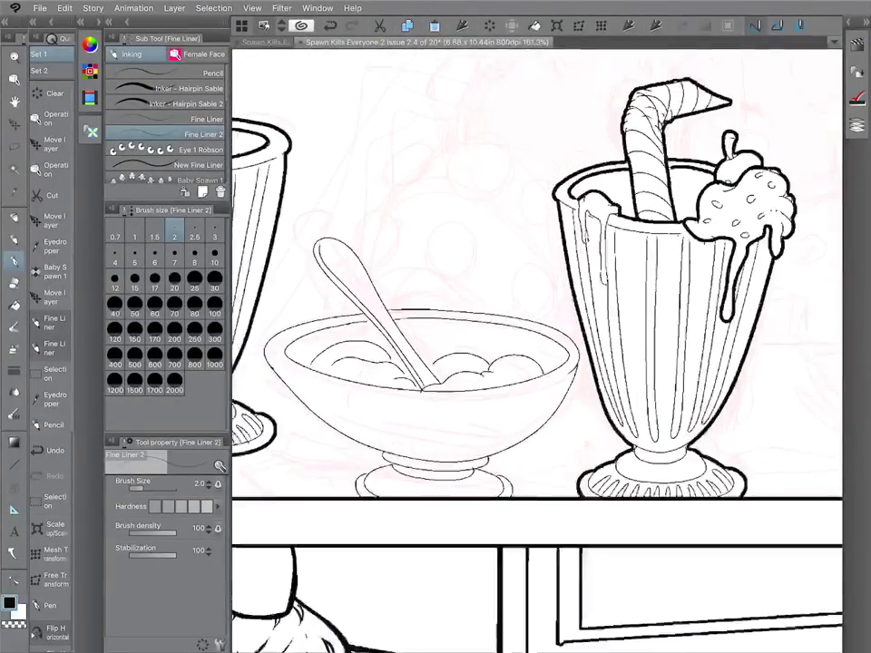
# Ink small rounded ice cream scoops in the bowl behind the spoon with Fine Liner 2 at size 2.
pyautogui.moveTo(423, 357); pyautogui.dragTo(461, 356)
pyautogui.moveTo(440, 352); pyautogui.dragTo(428, 347)
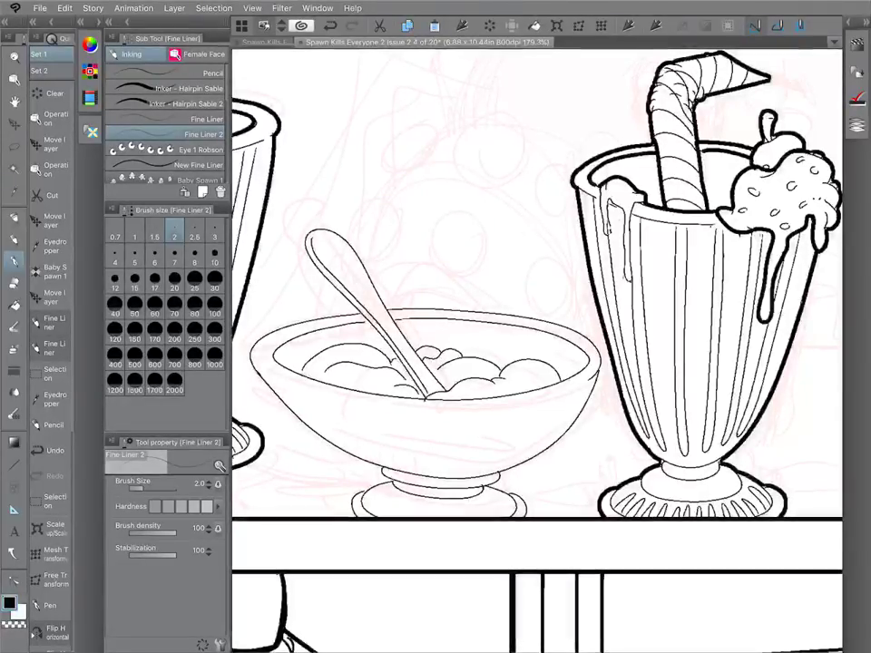
# Lasso the near inner rim line of the ice cream bowl and rotate it by 0.7 degrees.
pyautogui.scroll(-6, 535, 349)
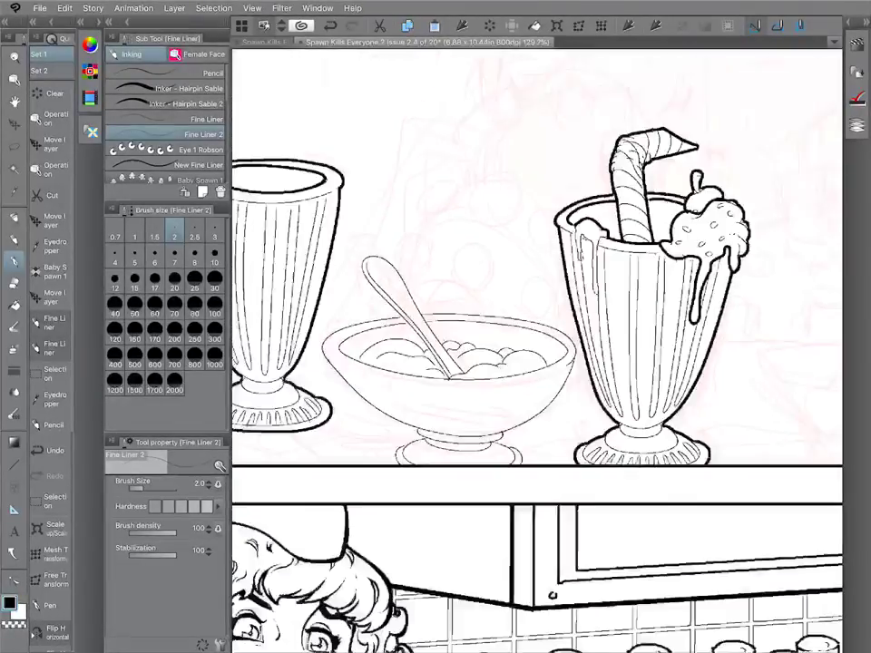
pyautogui.scroll(4, 535, 317)
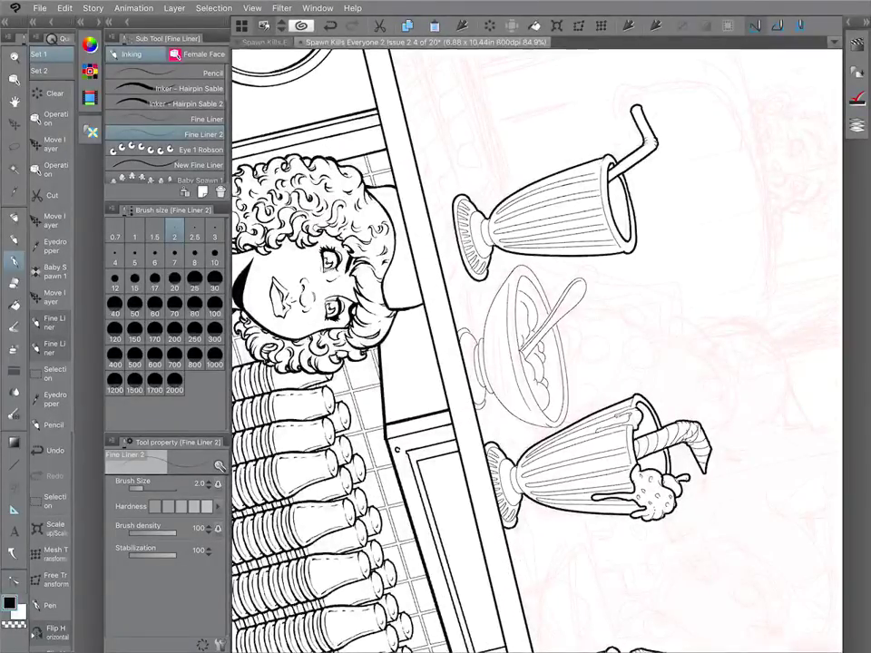
pyautogui.scroll(-5, 526, 340)
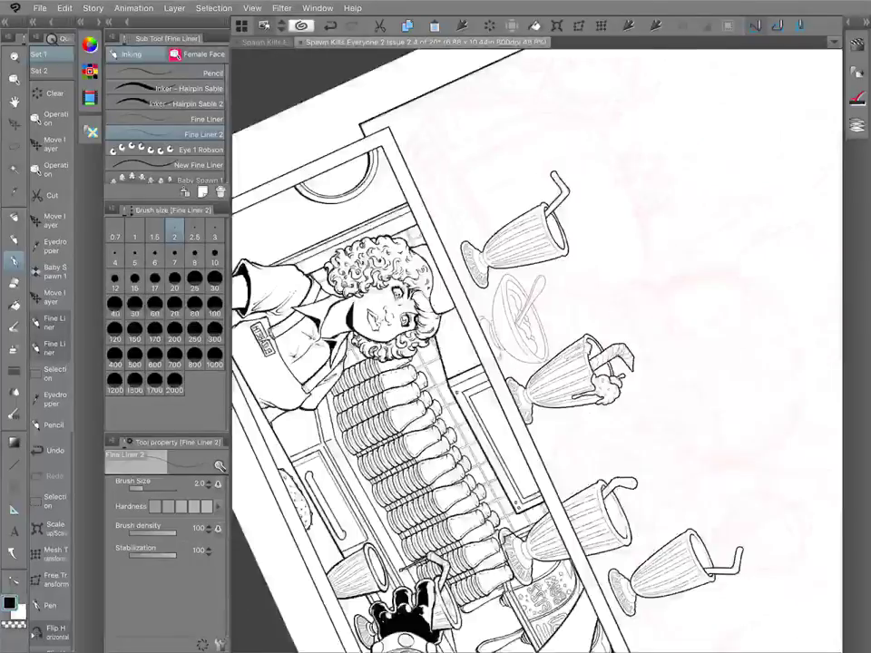
pyautogui.scroll(6, 535, 309)
pyautogui.press('m')
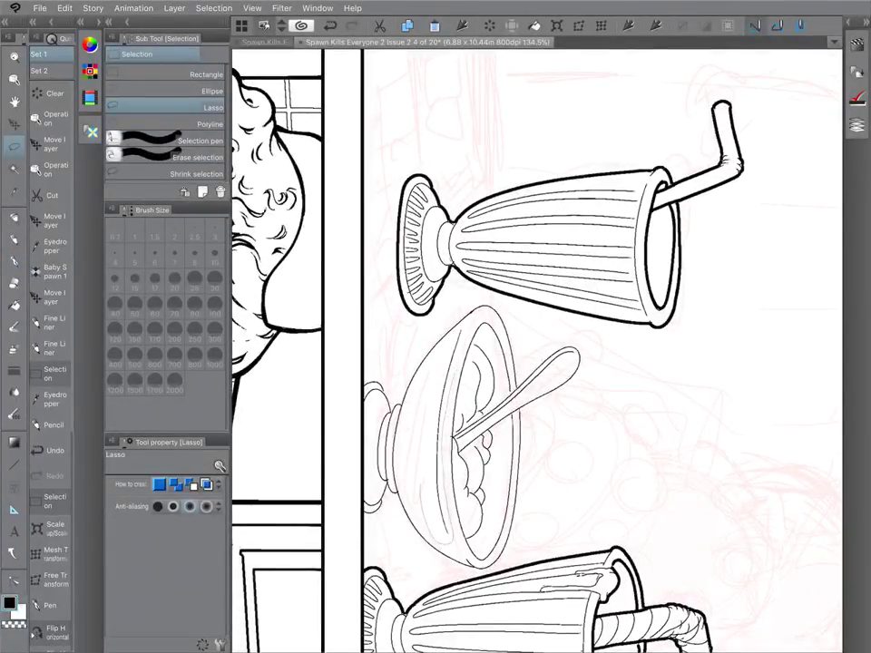
pyautogui.moveTo(425, 417); pyautogui.dragTo(463, 327)
pyautogui.hotkey('ctrl', 't')
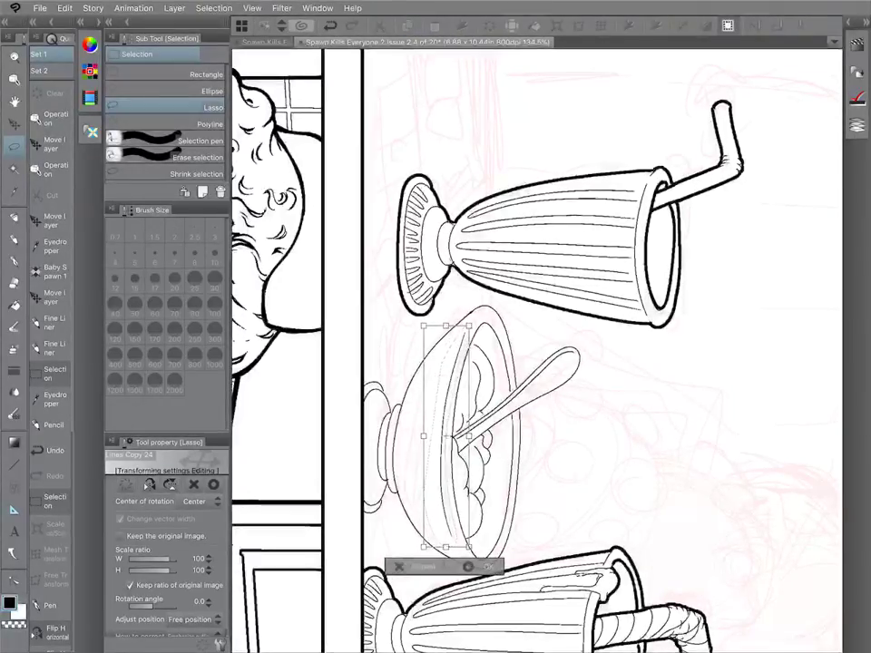
pyautogui.moveTo(482, 430); pyautogui.dragTo(483, 432)
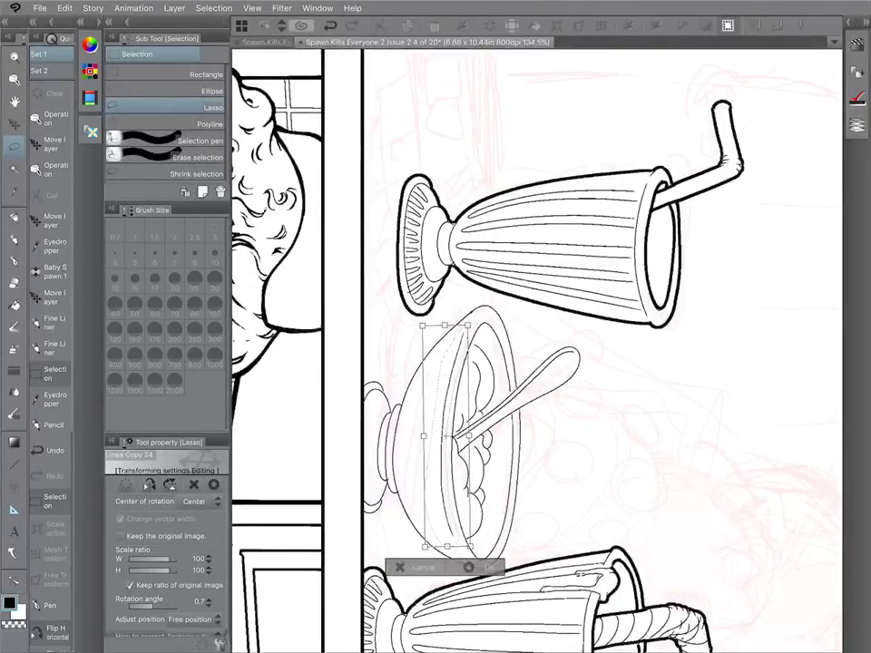
pyautogui.press('Return')
pyautogui.press('p')
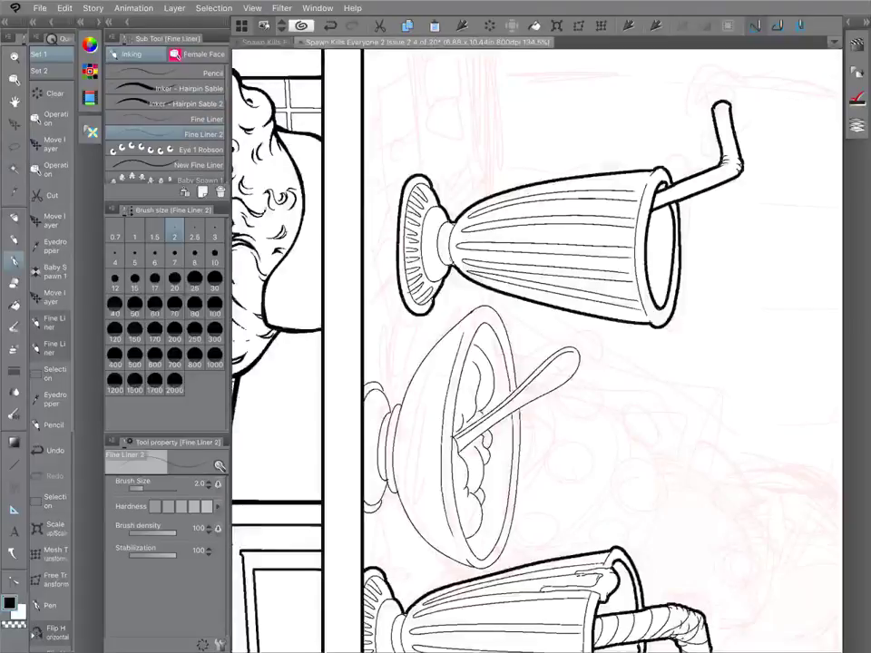
# Ink the outer outline of the flat menu lying behind the leftmost milkshake glass and start its inner border along the short side.
pyautogui.scroll(-5, 537, 351)
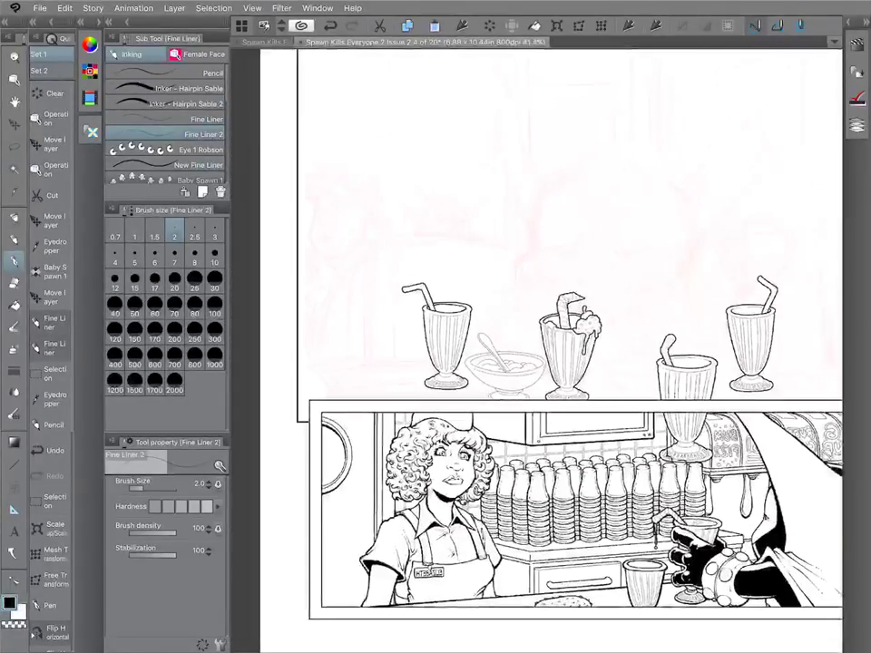
pyautogui.scroll(3, 537, 351)
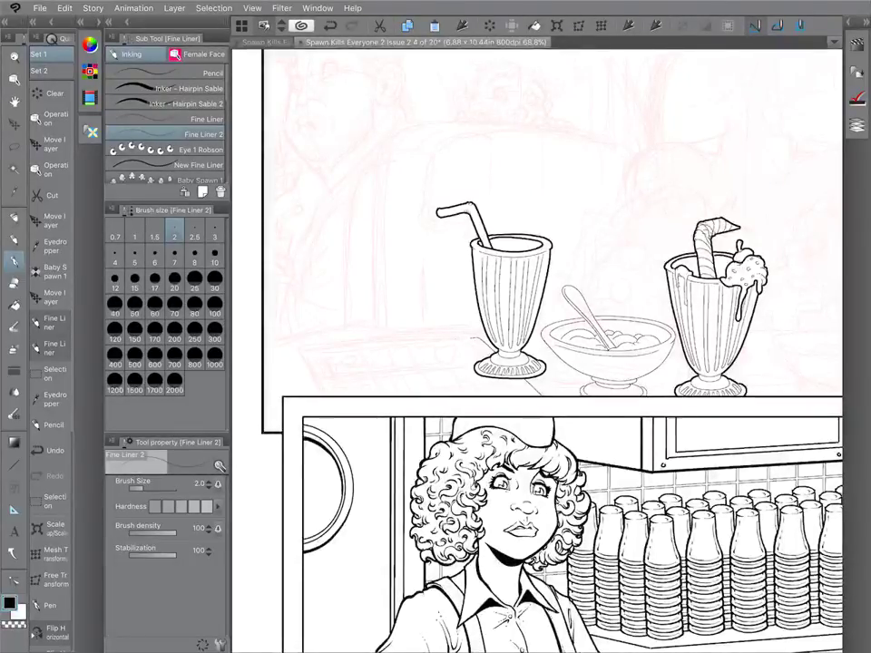
pyautogui.moveTo(310, 348); pyautogui.dragTo(479, 338)
pyautogui.moveTo(310, 349)
pyautogui.mouseDown()
pyautogui.moveTo(301, 349)
pyautogui.moveTo(332, 396)
pyautogui.mouseUp()
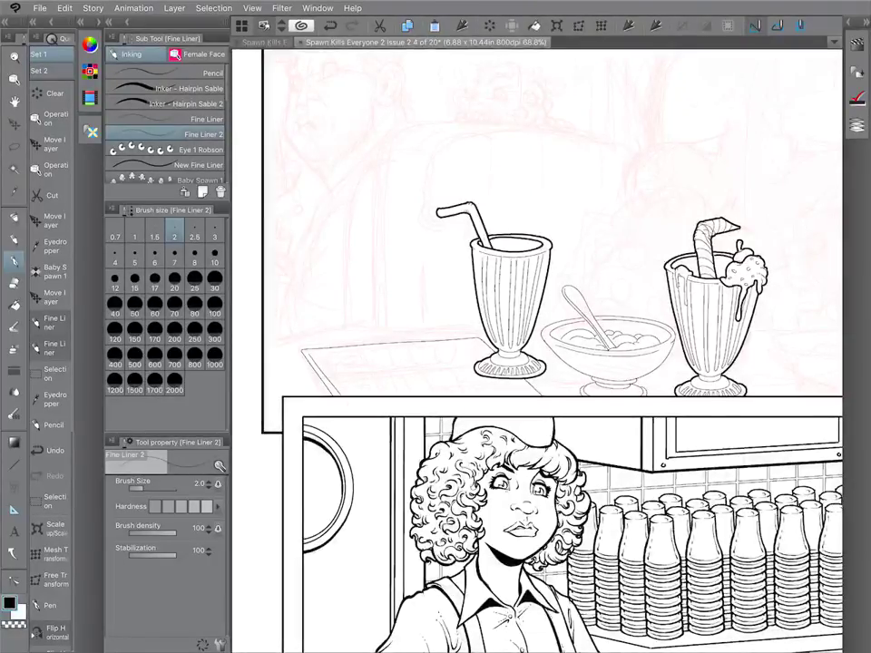
pyautogui.moveTo(308, 352); pyautogui.dragTo(338, 395)
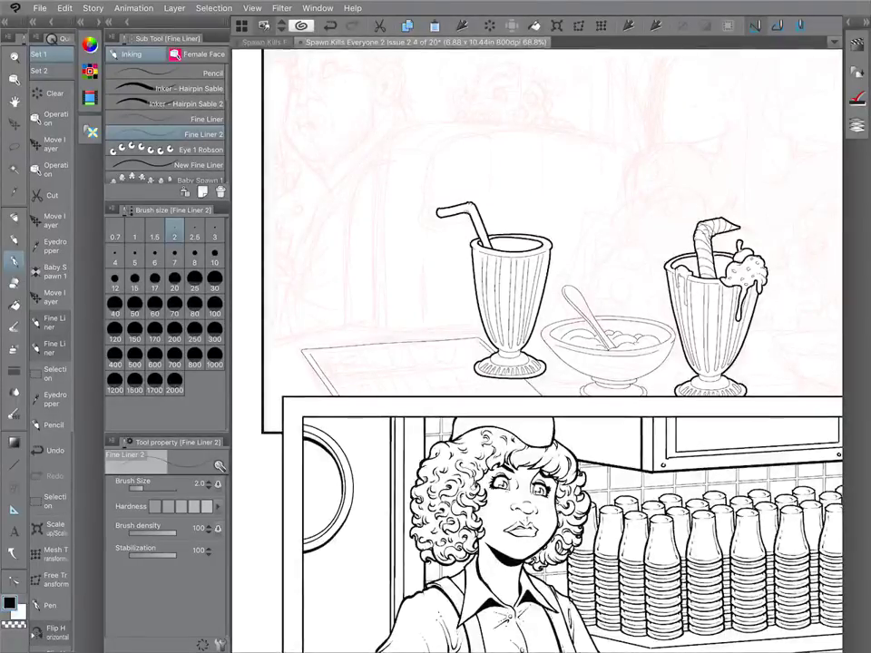
# Ink the menu's inner border and a double crosswise divider that splits it into a narrow and a wide panel.
pyautogui.scroll(-3, 537, 351)
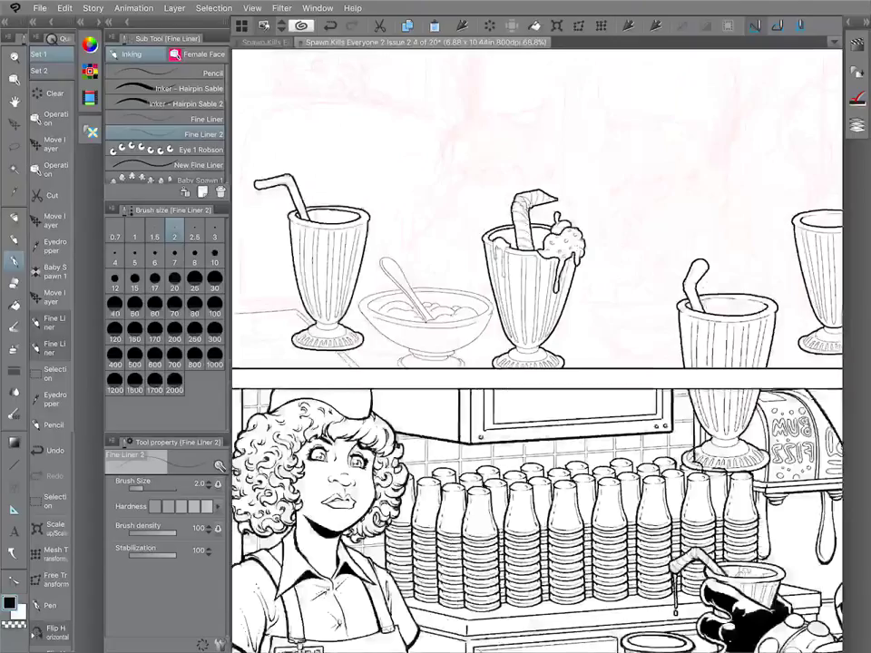
pyautogui.scroll(3, 553, 440)
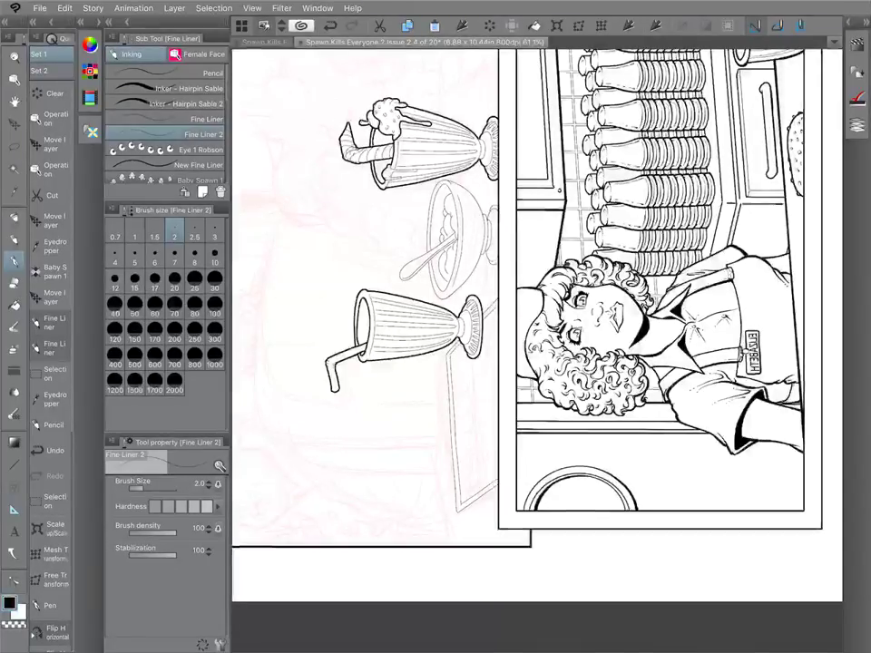
pyautogui.scroll(3, 535, 354)
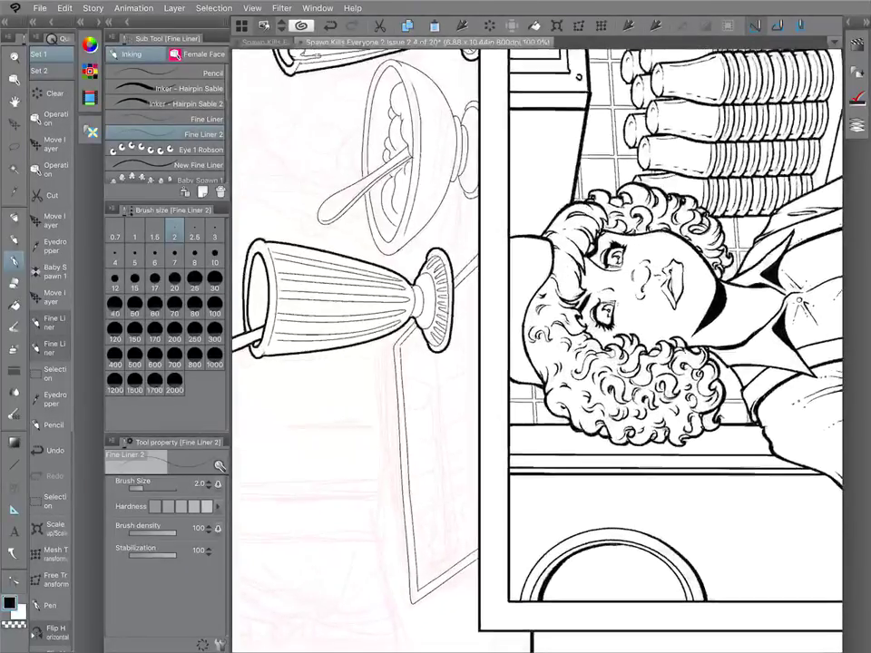
pyautogui.scroll(-1, 535, 354)
pyautogui.scroll(-1, 535, 354)
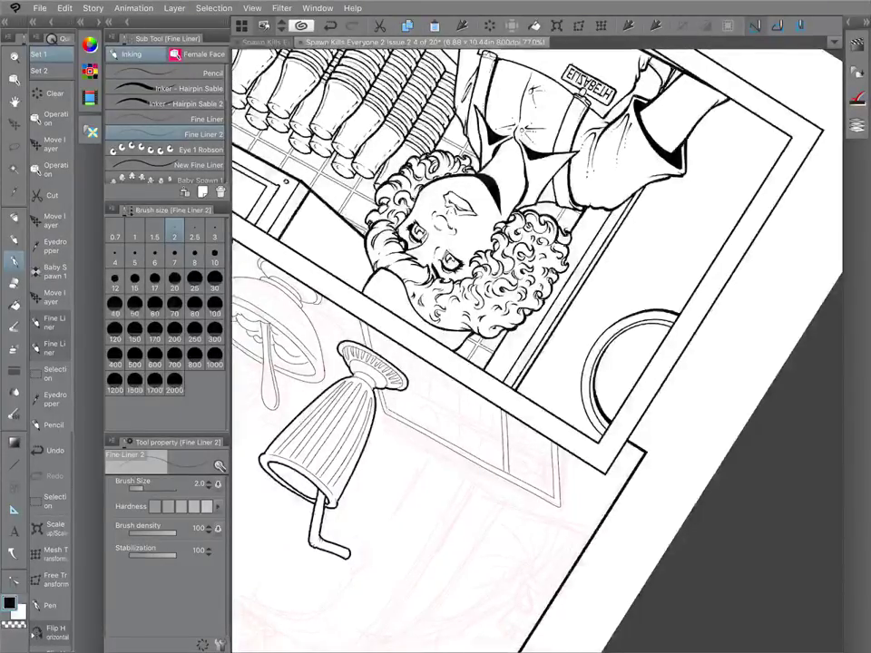
pyautogui.press('e')
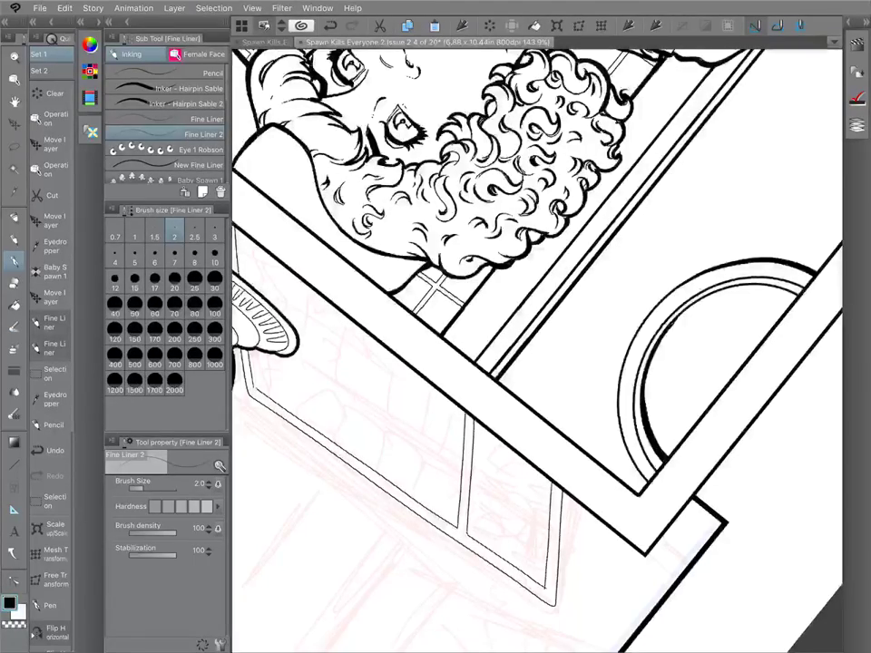
# Ink a double lengthwise divider through the menu's wide panel and erase the overlapping line where it meets the crosswise divider.
pyautogui.scroll(-3, 537, 350)
pyautogui.scroll(1, 536, 350)
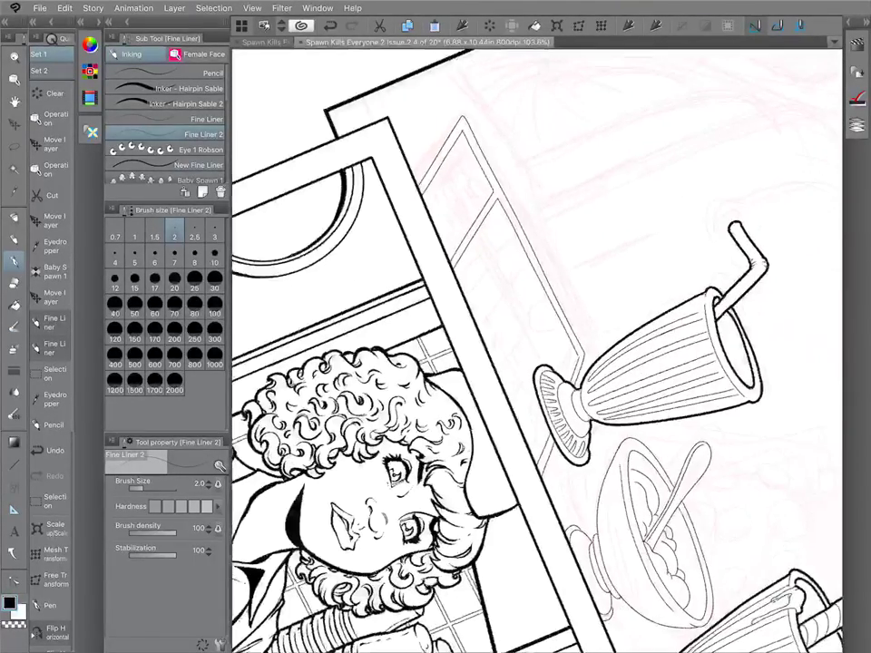
pyautogui.scroll(2, 535, 345)
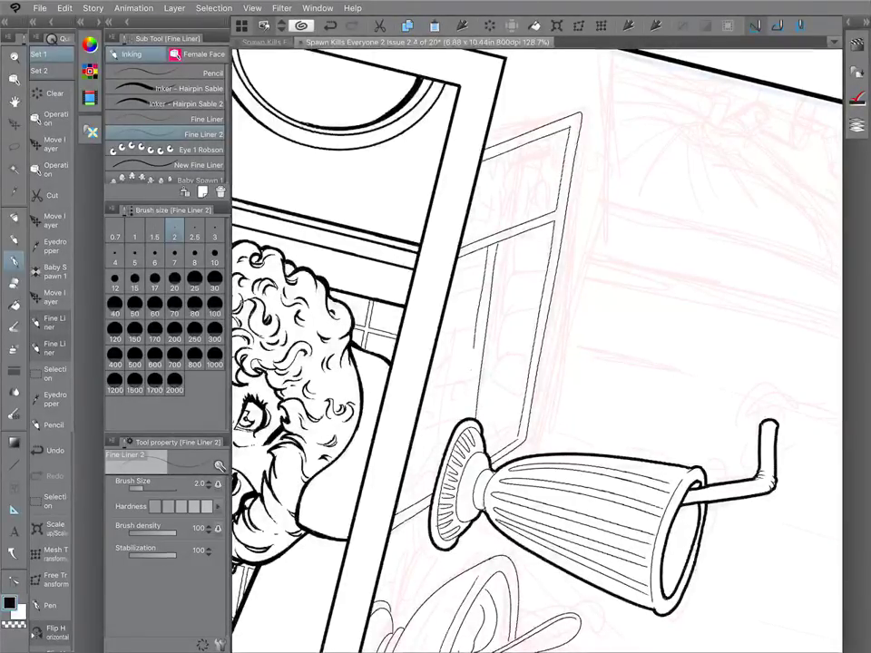
pyautogui.hotkey('ctrl', 'z')
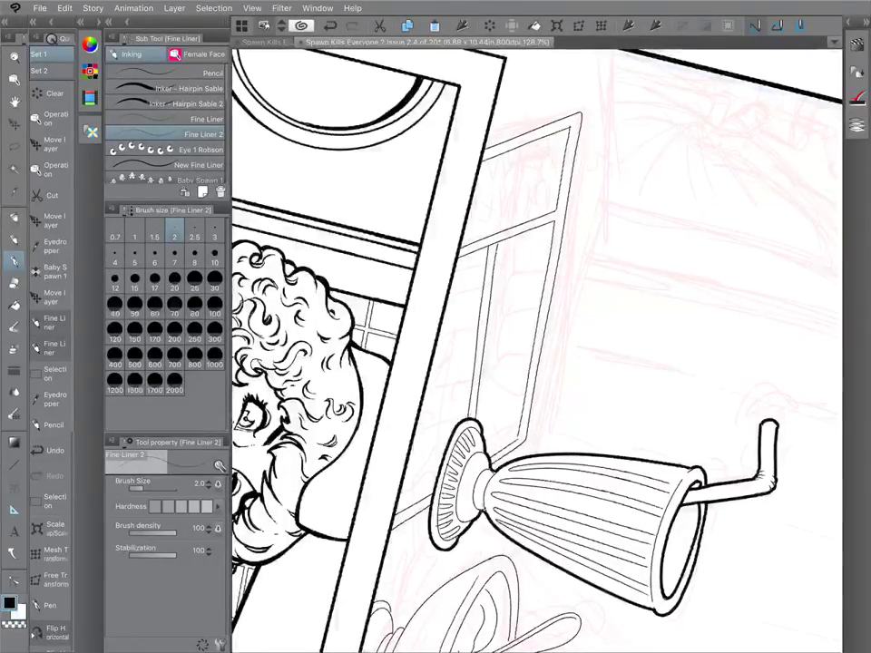
pyautogui.press('e')
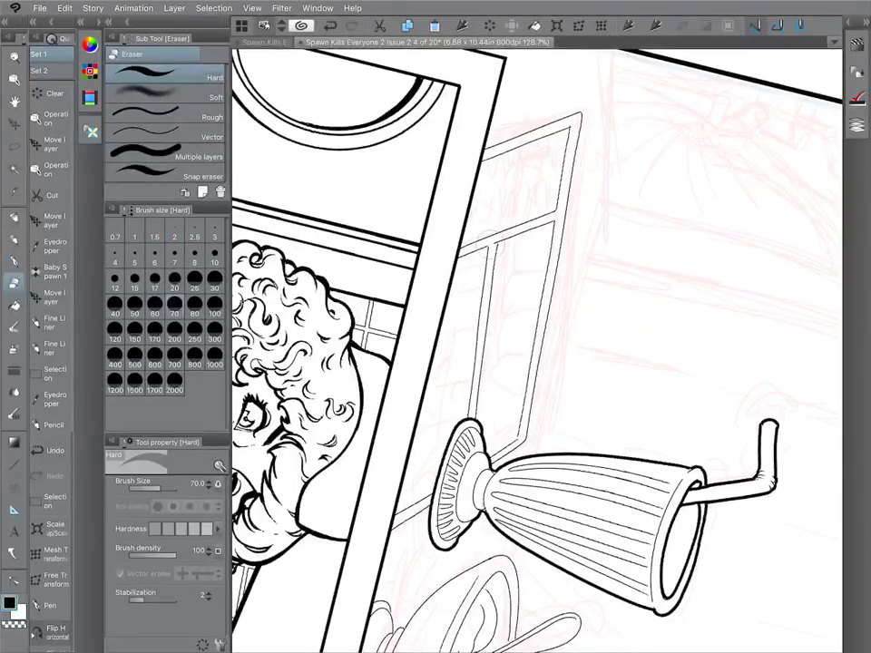
pyautogui.press('p')
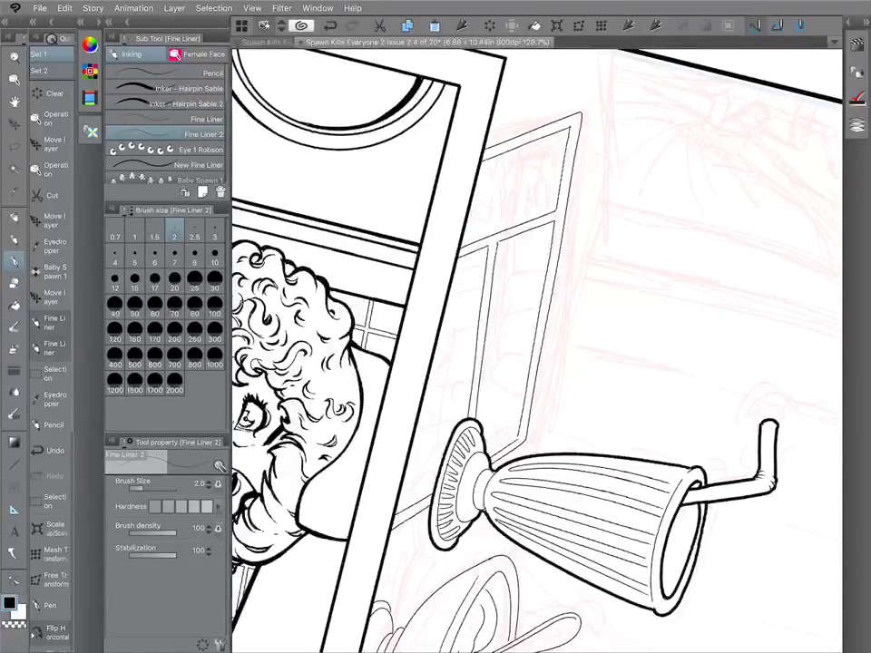
# Ink a small layered burger with a sesame seed bun in the menu panel's corner next to the crosswise divider.
pyautogui.scroll(-5, 537, 351)
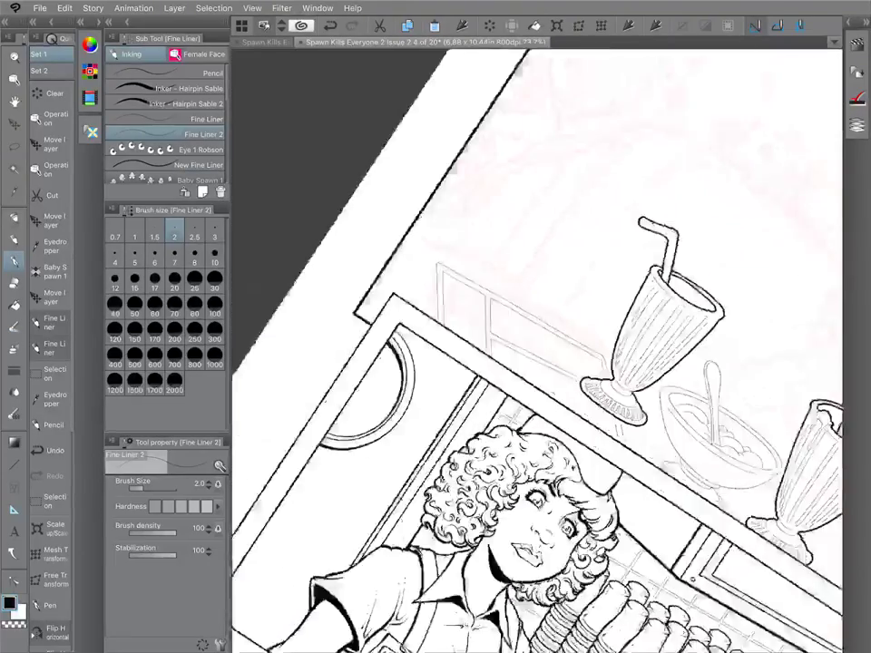
pyautogui.scroll(3, 537, 351)
pyautogui.scroll(5, 537, 351)
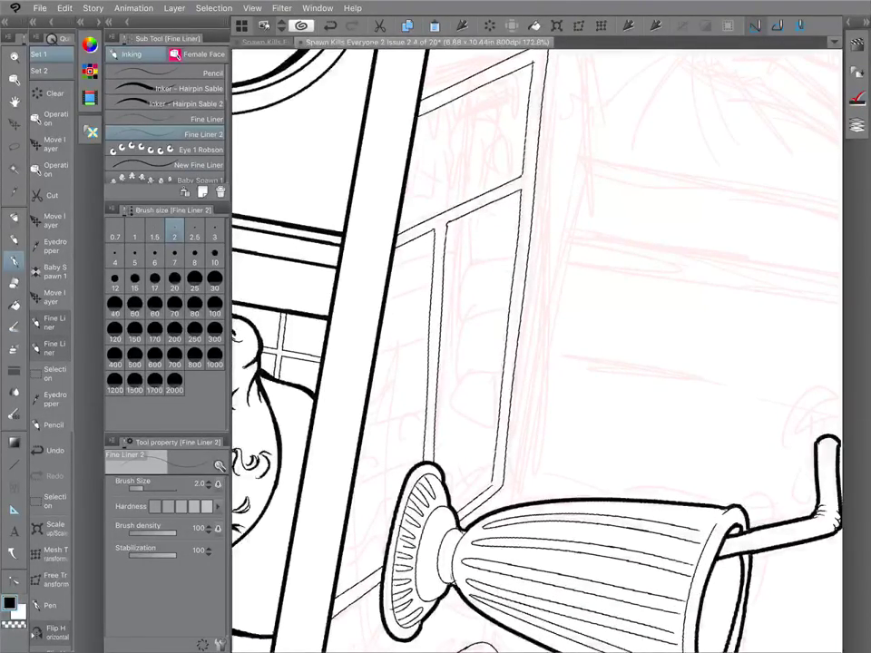
pyautogui.moveTo(456, 256)
pyautogui.mouseDown()
pyautogui.moveTo(505, 235)
pyautogui.moveTo(484, 222)
pyautogui.moveTo(488, 232)
pyautogui.mouseUp()
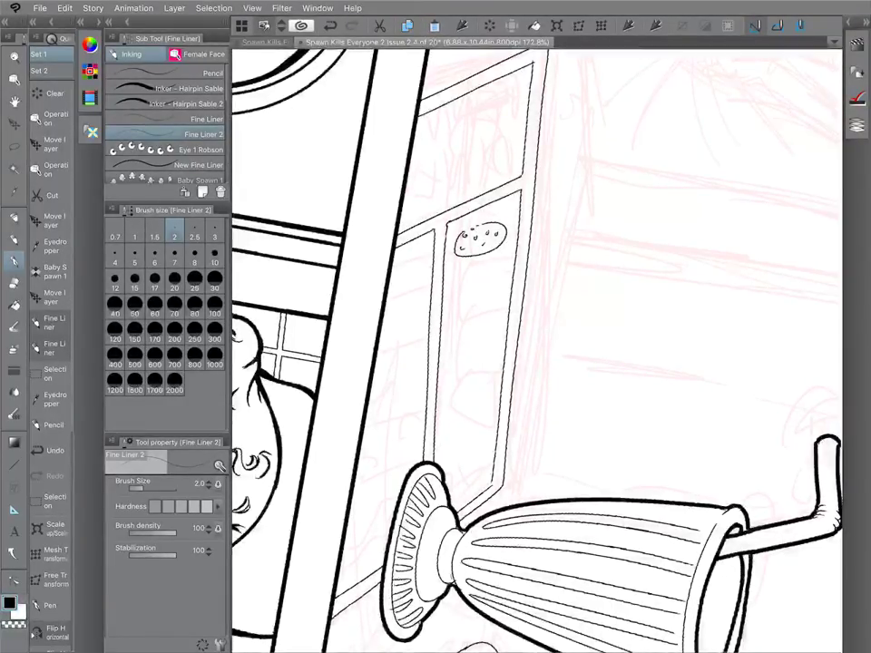
pyautogui.moveTo(454, 251)
pyautogui.mouseDown()
pyautogui.moveTo(460, 266)
pyautogui.moveTo(506, 247)
pyautogui.mouseUp()
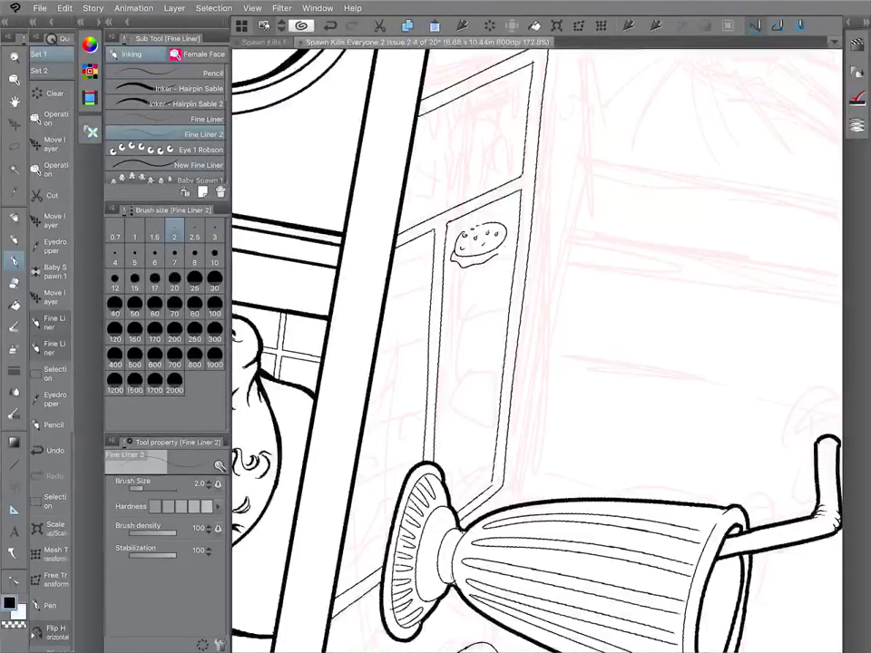
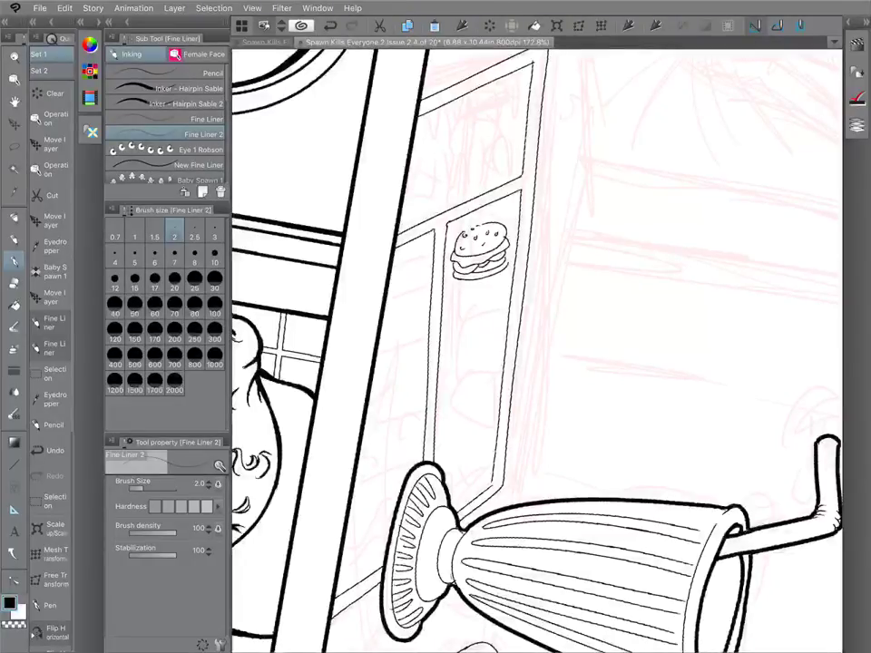
# Ink a double divider beside the burger to box it in, and erase the lines crossing its two ends.
pyautogui.scroll(-3, 537, 350)
pyautogui.scroll(3, 537, 350)
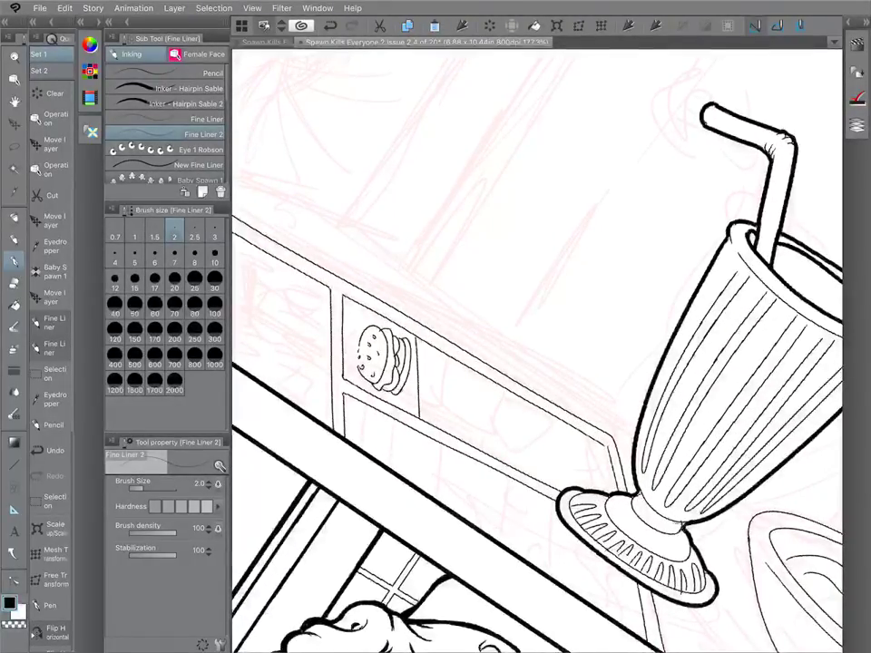
pyautogui.moveTo(431, 423); pyautogui.dragTo(426, 341)
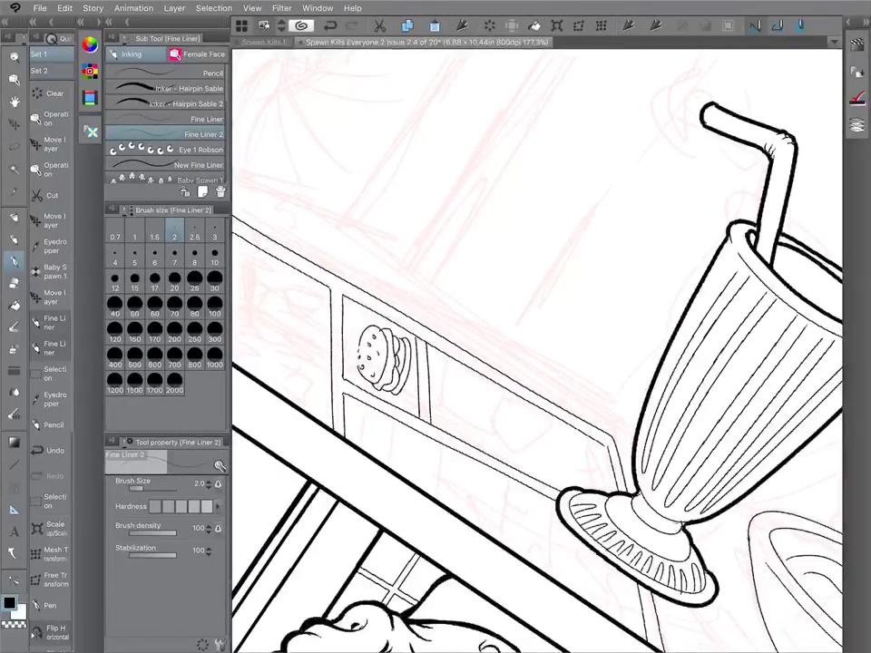
pyautogui.press('e')
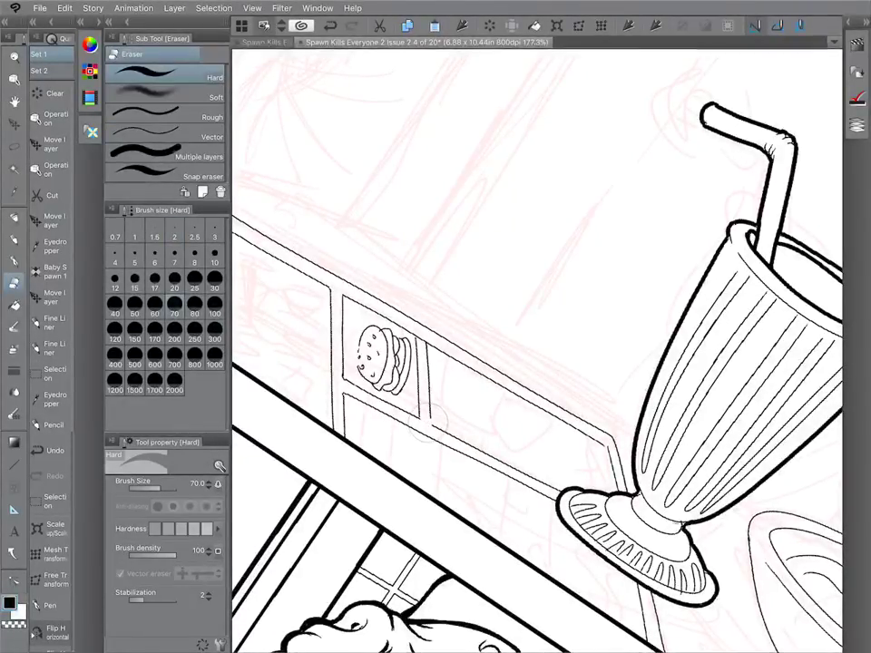
pyautogui.click(422, 339)
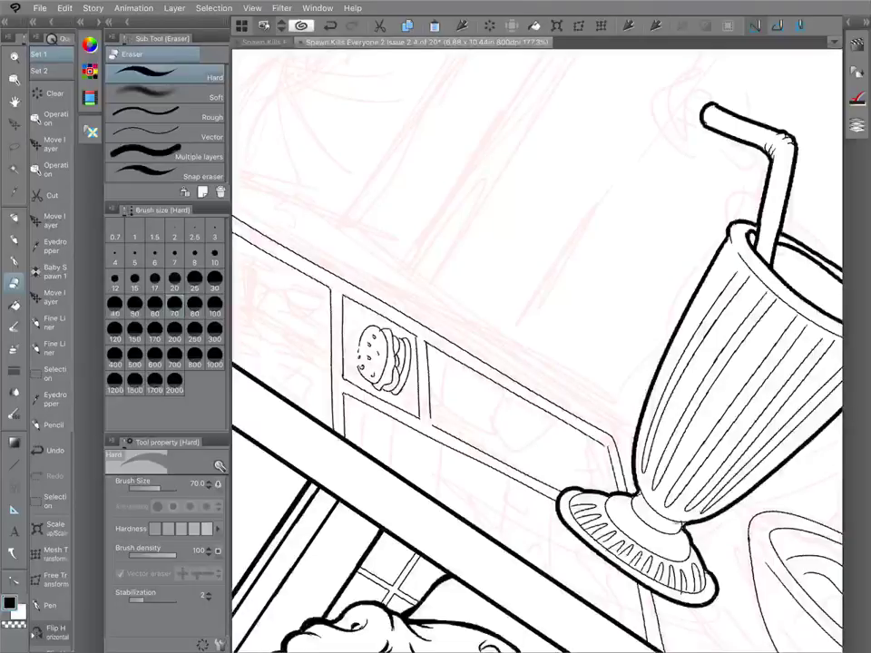
pyautogui.press('p')
# Ink a tapered drink cup with a bent straw in the menu panel beside the burger, undoing a stray stroke.
pyautogui.press('^')
pyautogui.press('^')
pyautogui.press('^')
pyautogui.press('^')
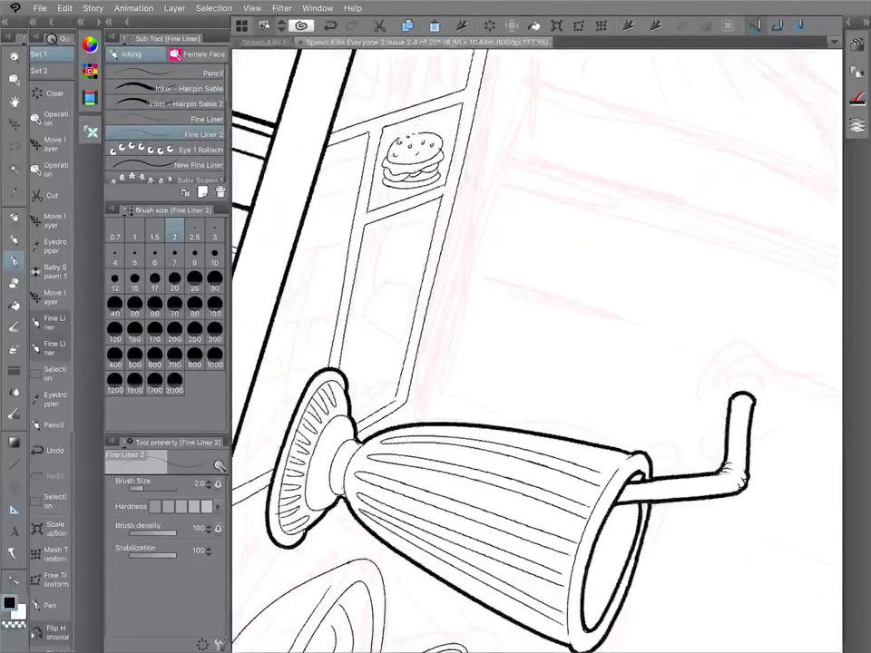
pyautogui.scroll(1, 537, 350)
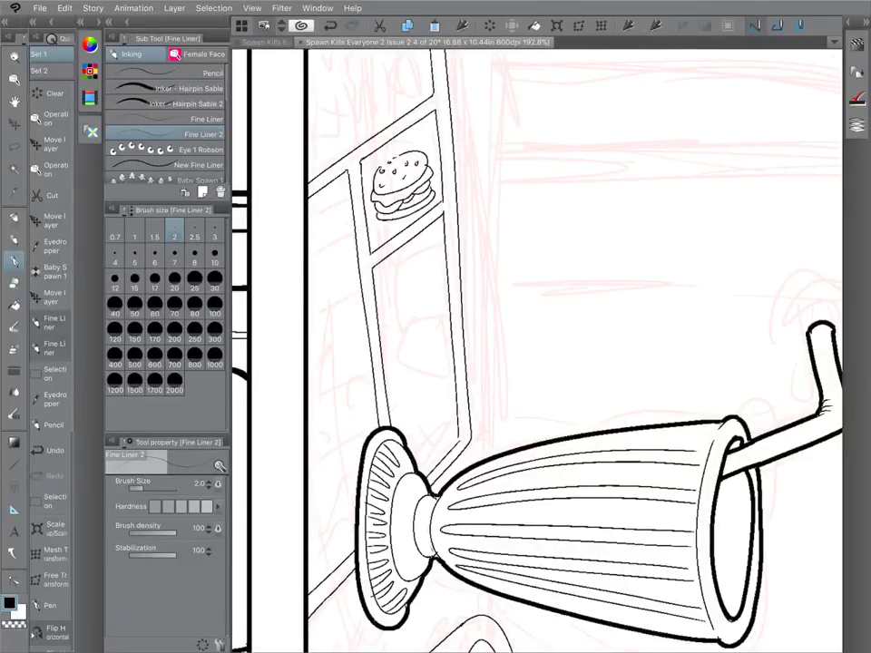
pyautogui.moveTo(388, 285)
pyautogui.mouseDown()
pyautogui.moveTo(414, 331)
pyautogui.moveTo(426, 326)
pyautogui.moveTo(430, 287)
pyautogui.moveTo(394, 279)
pyautogui.moveTo(428, 265)
pyautogui.moveTo(407, 272)
pyautogui.moveTo(431, 244)
pyautogui.mouseUp()
pyautogui.hotkey('ctrl', 'z')
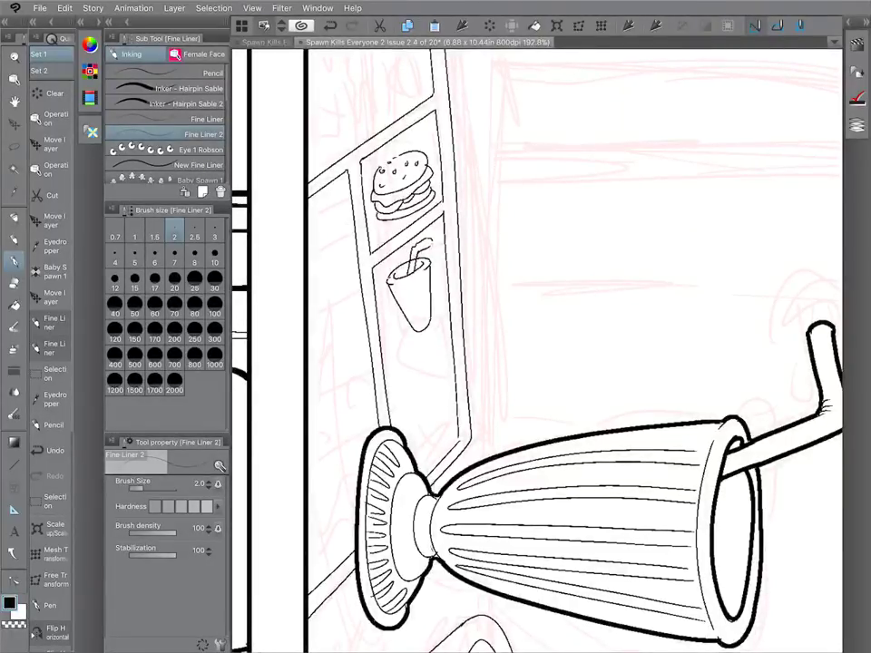
pyautogui.press('e')
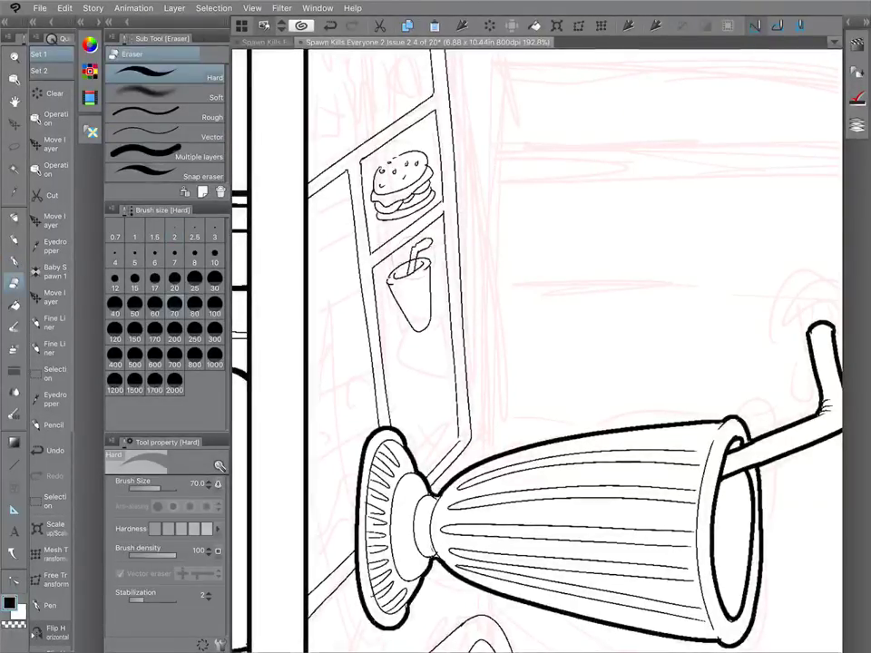
# Lasso the lower body of the menu's small drink cup, transform it to shorten the cup slightly, and deselect.
pyautogui.press('p')
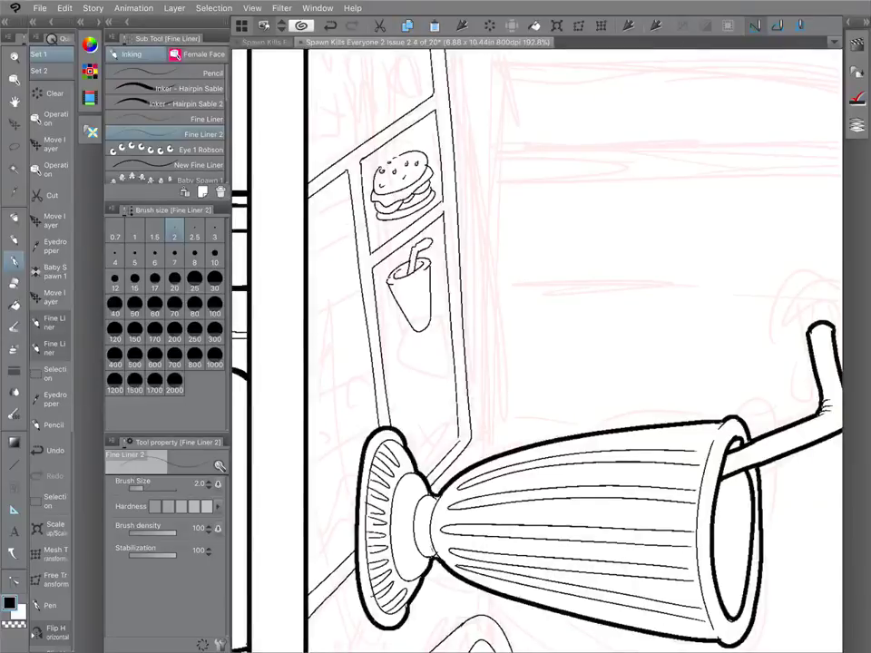
pyautogui.press('m')
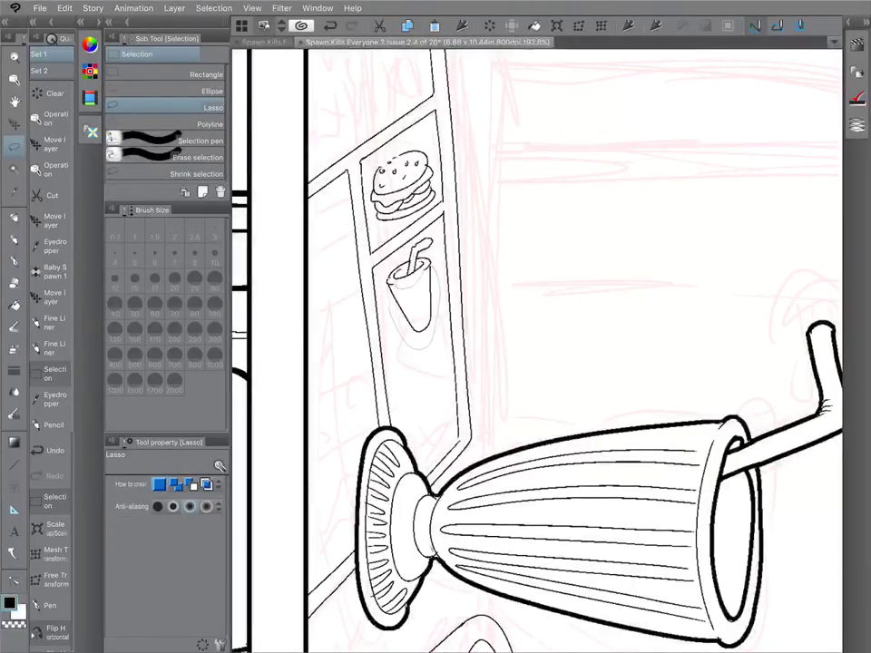
pyautogui.moveTo(400, 328); pyautogui.dragTo(389, 283)
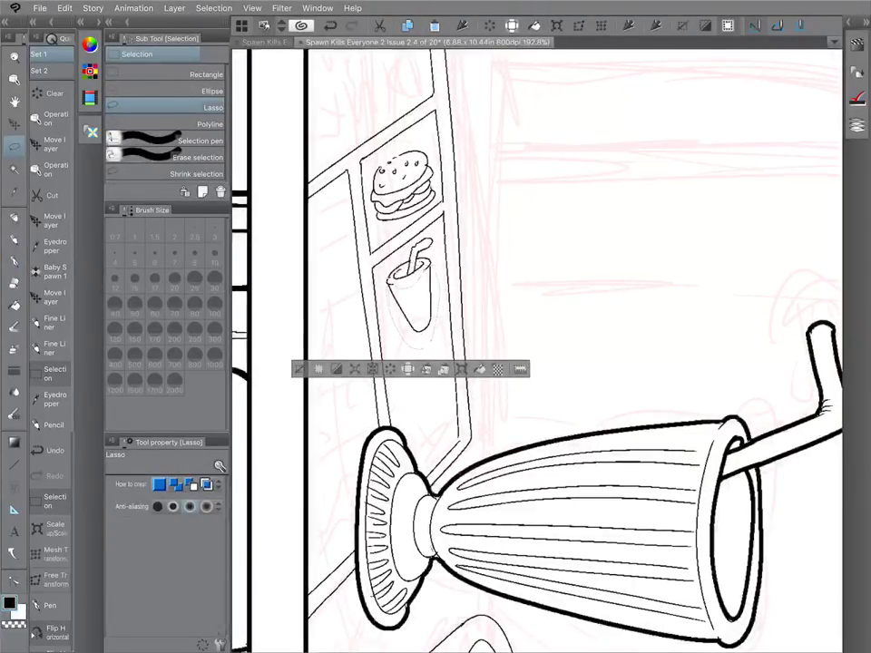
pyautogui.hotkey('ctrl', 't')
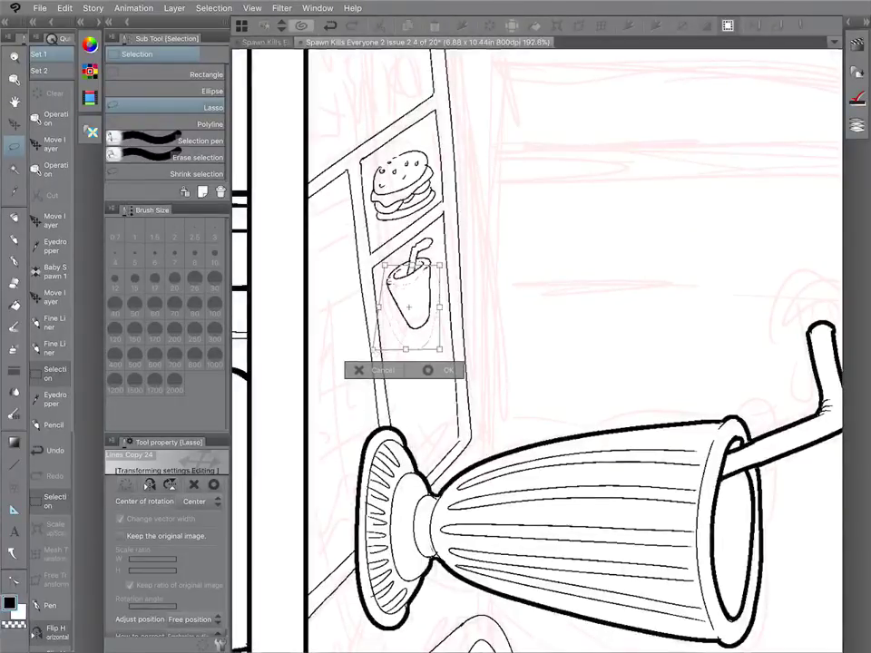
pyautogui.press('Return')
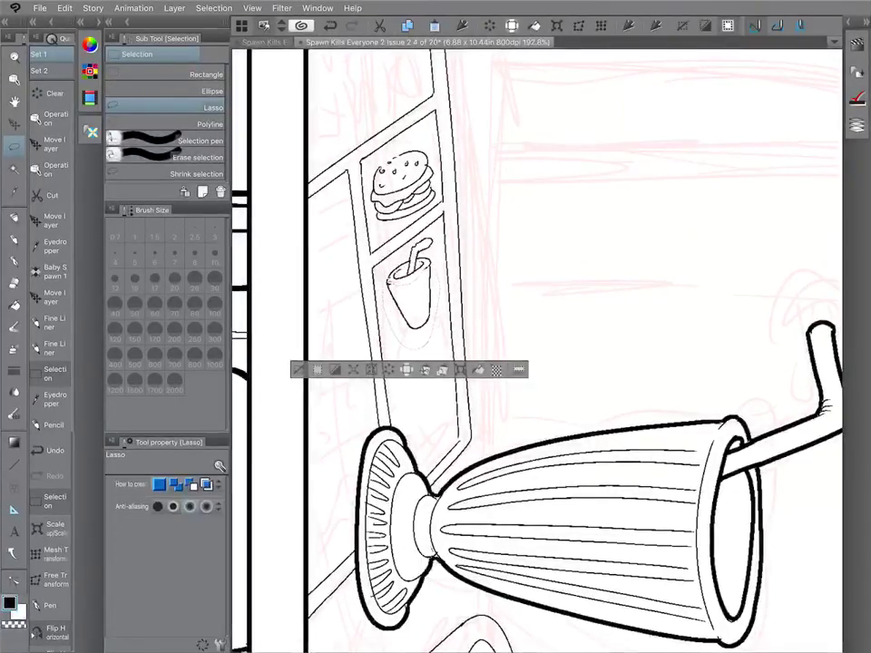
pyautogui.hotkey('ctrl', 'd')
# Ink a stemmed foot under the menu's cup and a round scoop with a cherry on its rim, erasing the overlapping lines.
pyautogui.press('p')
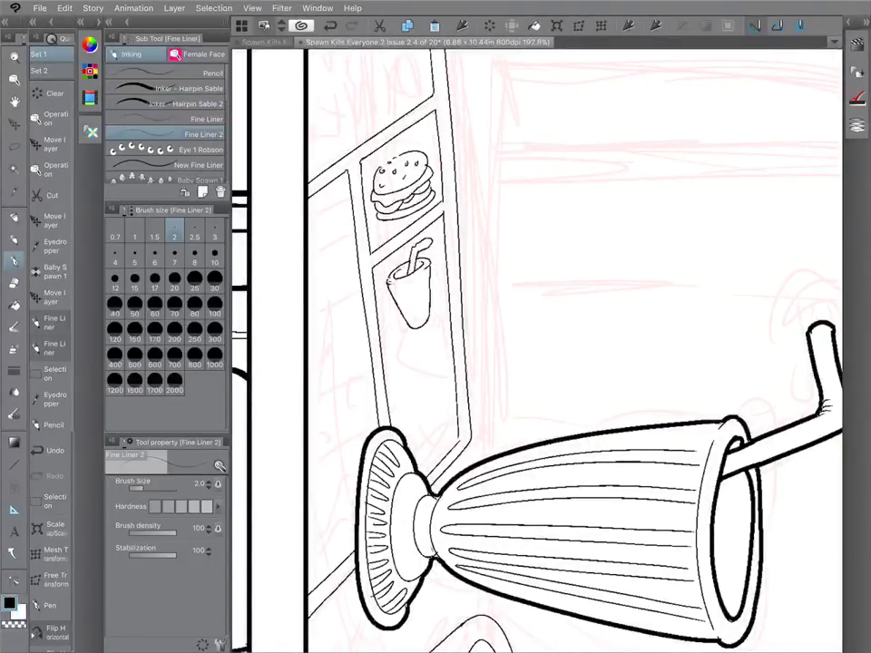
pyautogui.moveTo(412, 327); pyautogui.dragTo(433, 335)
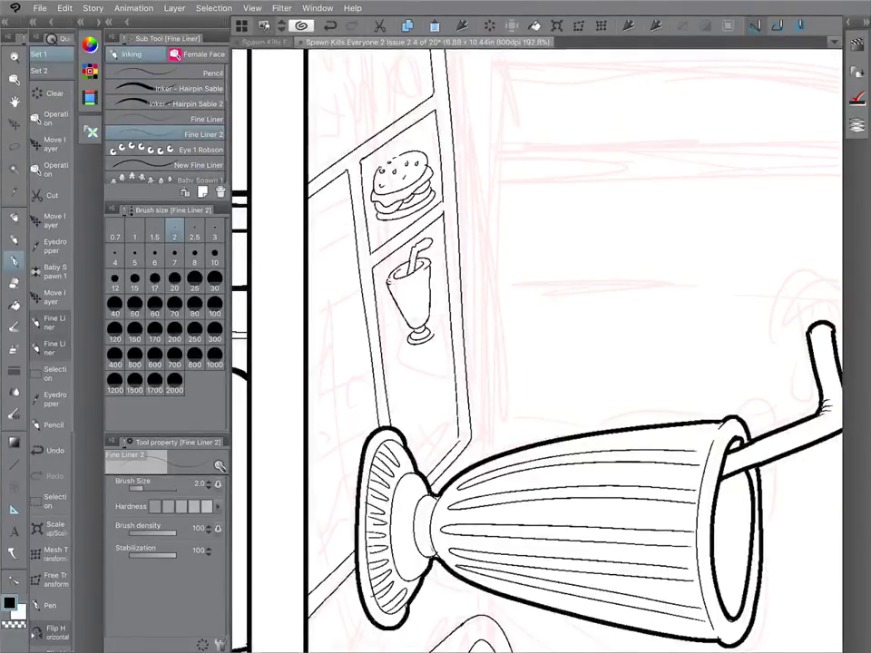
pyautogui.moveTo(387, 279)
pyautogui.mouseDown()
pyautogui.moveTo(400, 265)
pyautogui.moveTo(394, 273)
pyautogui.mouseUp()
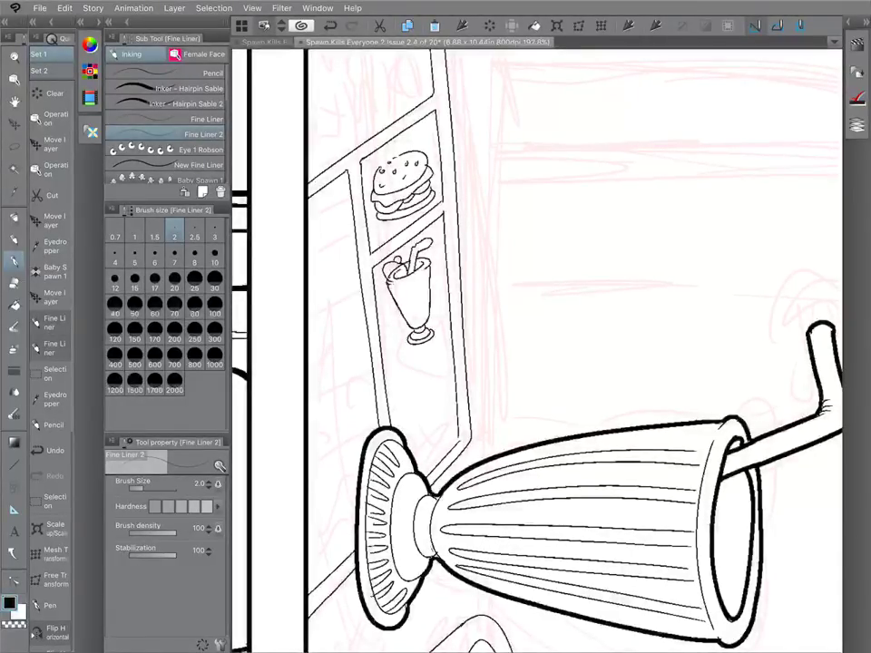
pyautogui.press('e')
pyautogui.moveTo(389, 274); pyautogui.dragTo(398, 268)
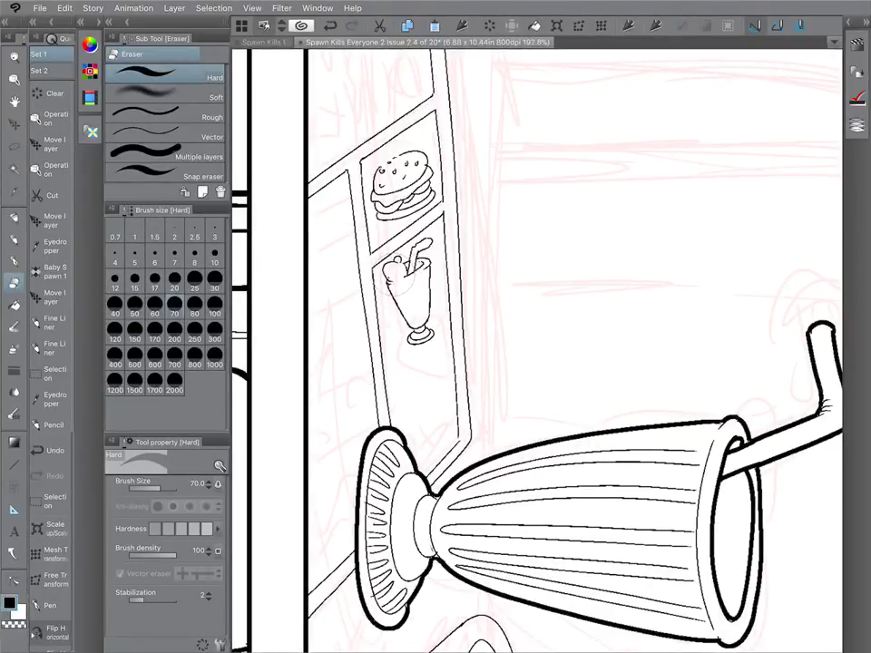
# Ink a double divider past the milkshake's foot to box it in, and erase the lines crossing the divider's ends.
pyautogui.press('p')
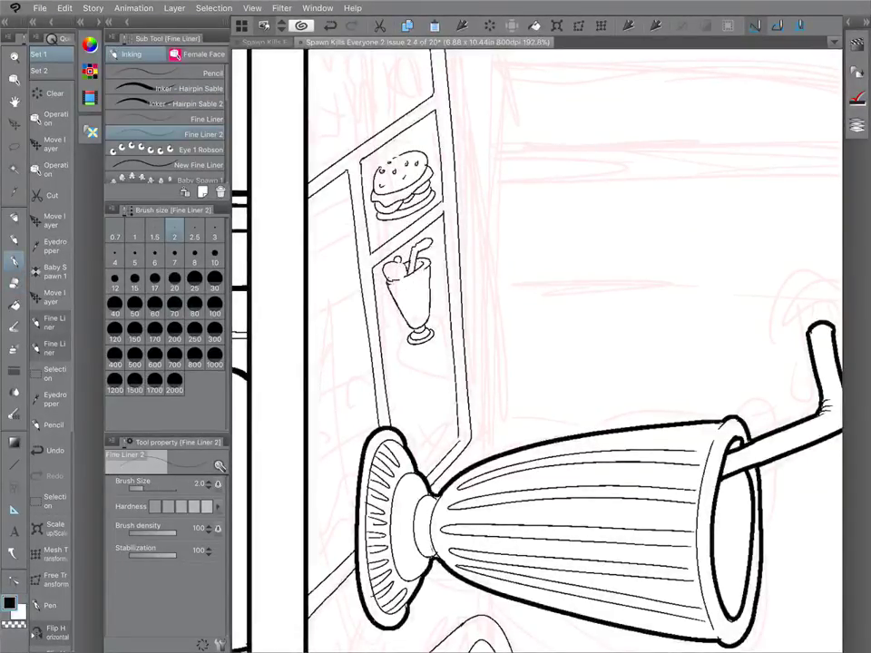
pyautogui.scroll(-4, 537, 351)
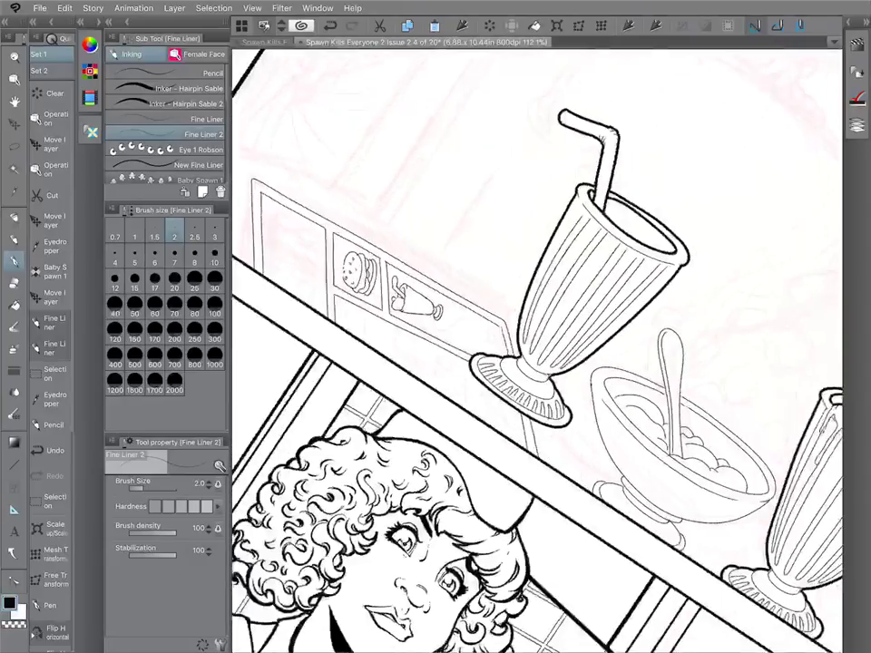
pyautogui.scroll(2, 537, 350)
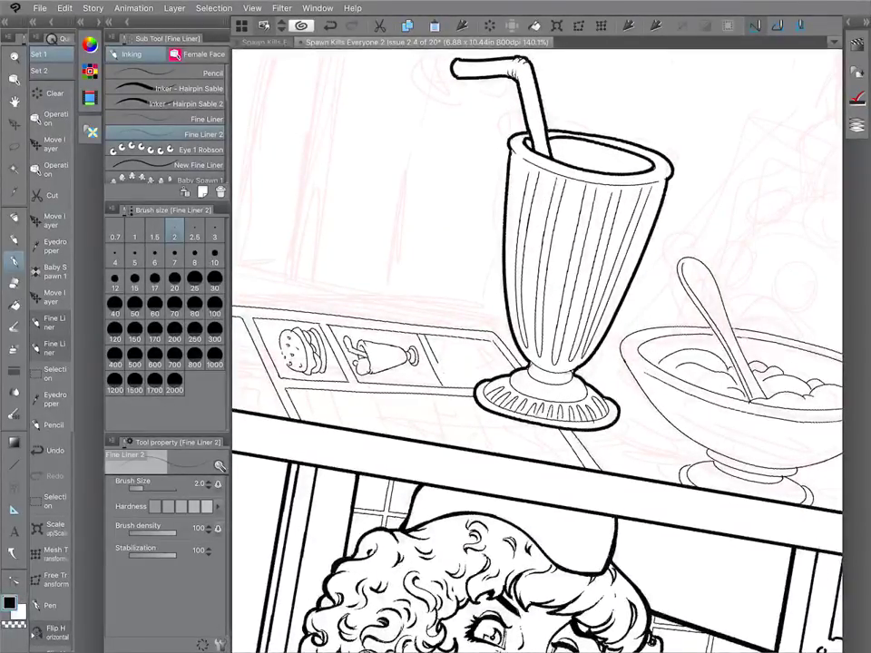
pyautogui.press('e')
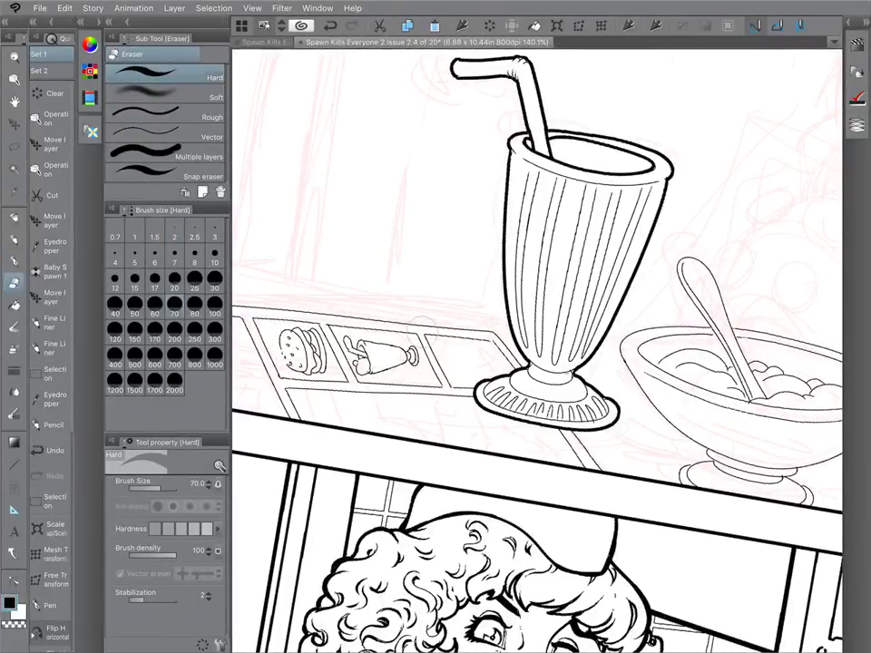
pyautogui.moveTo(589, 155); pyautogui.dragTo(712, 431)
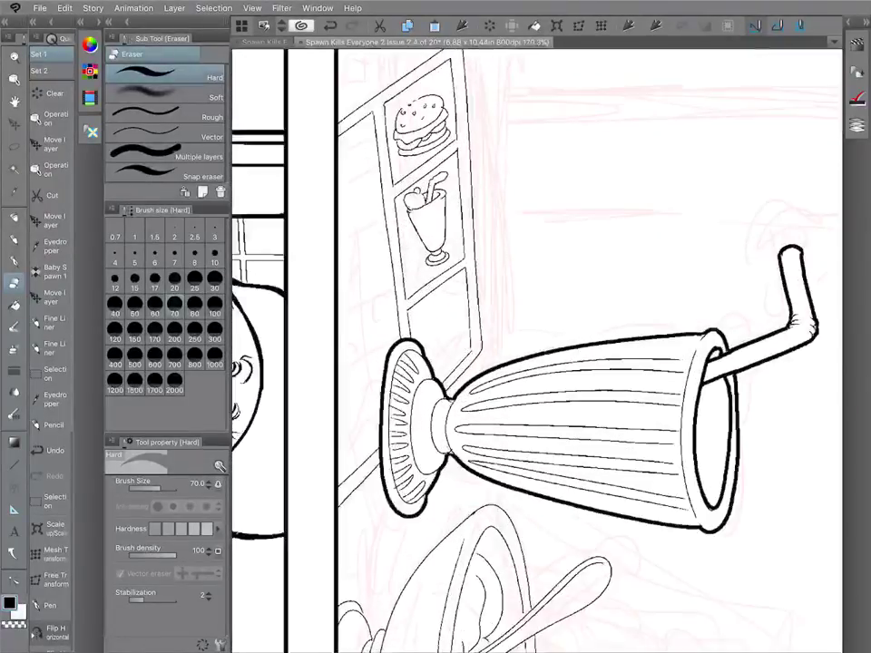
pyautogui.scroll(2, 474, 266)
# Ink two fried eggs and wavy bacon strips in the menu's last picture box, behind the large glass's foot.
pyautogui.press('p')
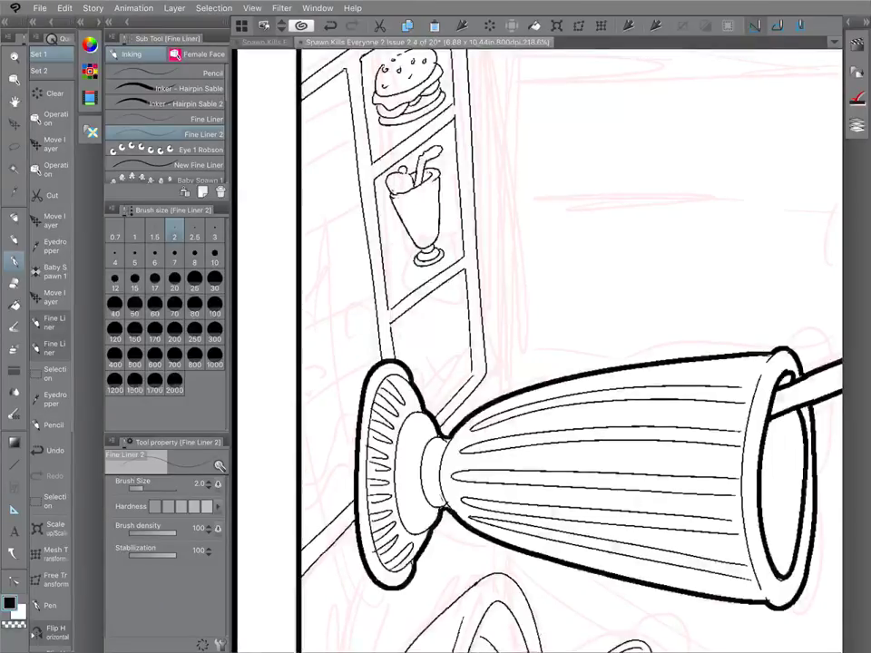
pyautogui.moveTo(407, 324)
pyautogui.mouseDown()
pyautogui.moveTo(402, 343)
pyautogui.moveTo(421, 359)
pyautogui.moveTo(437, 318)
pyautogui.moveTo(415, 343)
pyautogui.moveTo(423, 336)
pyautogui.moveTo(437, 373)
pyautogui.moveTo(429, 402)
pyautogui.moveTo(422, 387)
pyautogui.mouseUp()
pyautogui.moveTo(443, 377); pyautogui.dragTo(441, 392)
pyautogui.moveTo(439, 315)
pyautogui.mouseDown()
pyautogui.moveTo(445, 352)
pyautogui.moveTo(454, 313)
pyautogui.mouseUp()
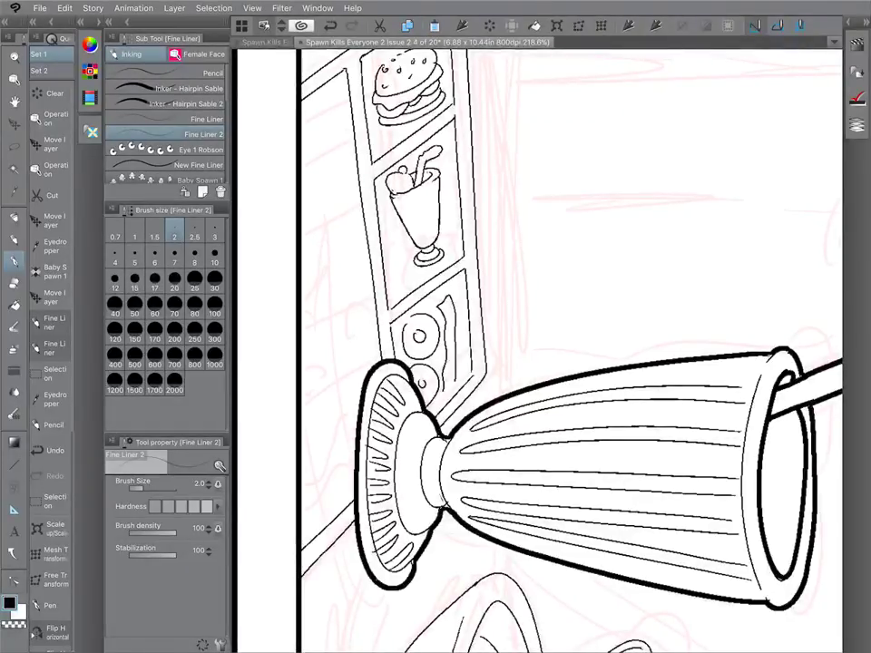
pyautogui.moveTo(454, 294); pyautogui.dragTo(456, 379)
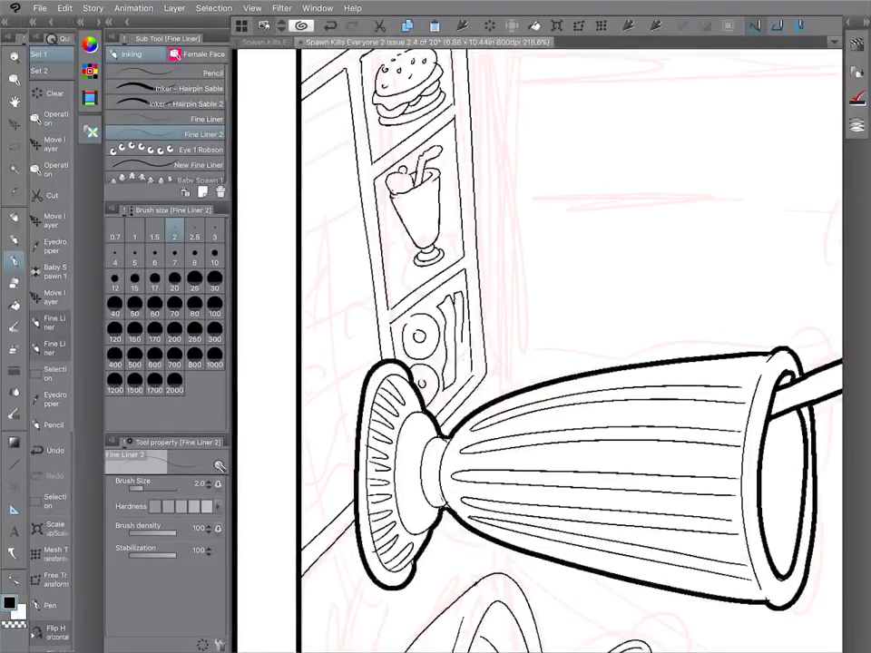
pyautogui.moveTo(460, 291); pyautogui.dragTo(463, 370)
# Undo the last stroke, ink a row of parallel double dividers across the menu's blank section, and erase where they cross the lengthwise divider.
pyautogui.scroll(-5, 537, 350)
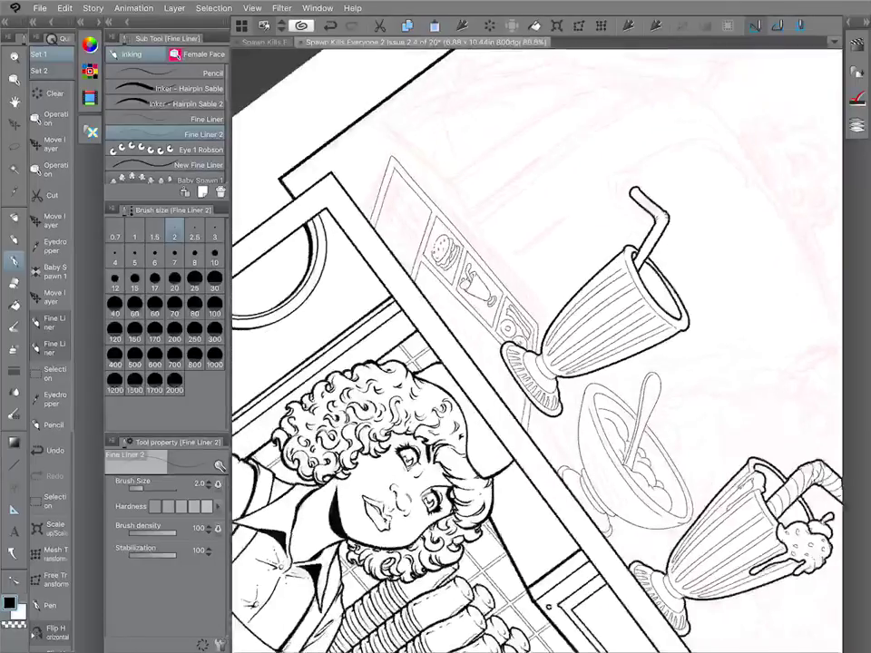
pyautogui.scroll(3, 537, 351)
pyautogui.scroll(1, 536, 351)
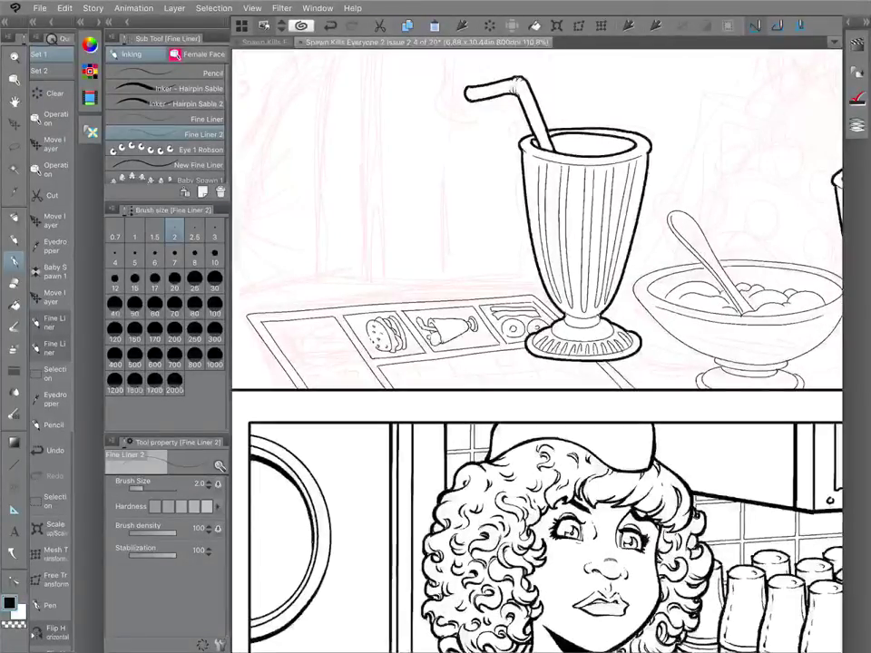
pyautogui.scroll(2, 537, 350)
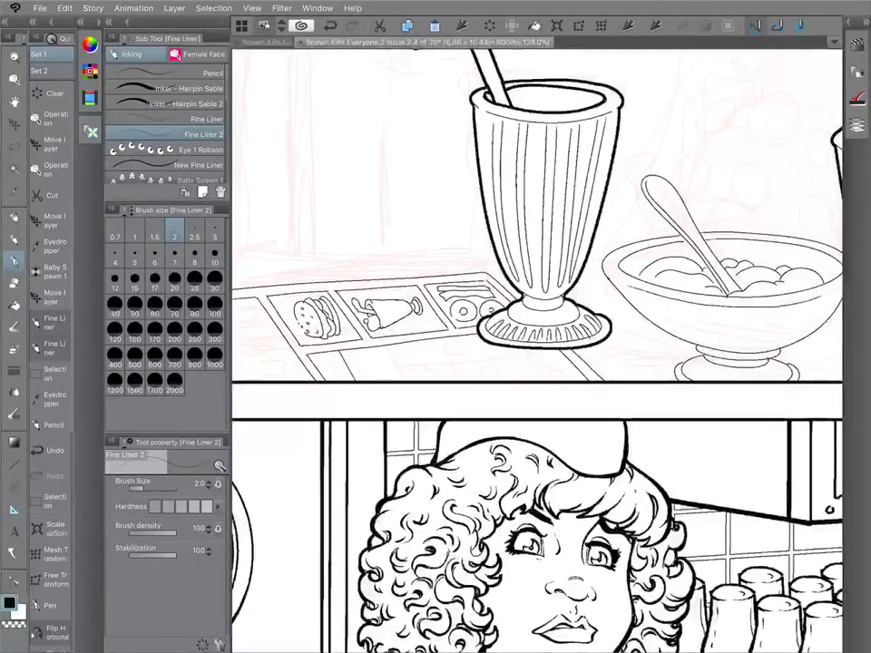
pyautogui.hotkey('ctrl', 'z')
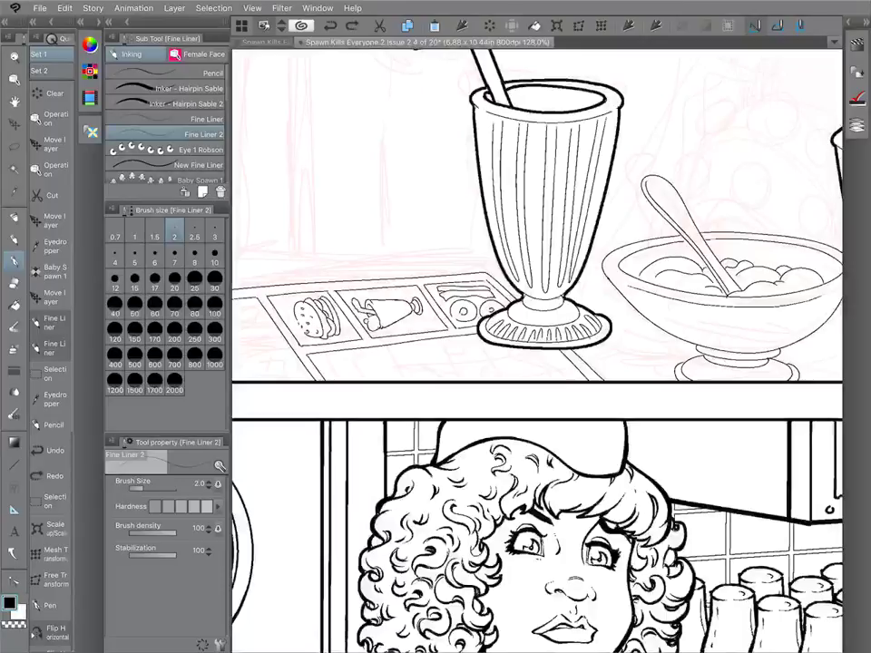
pyautogui.moveTo(341, 352); pyautogui.dragTo(364, 380)
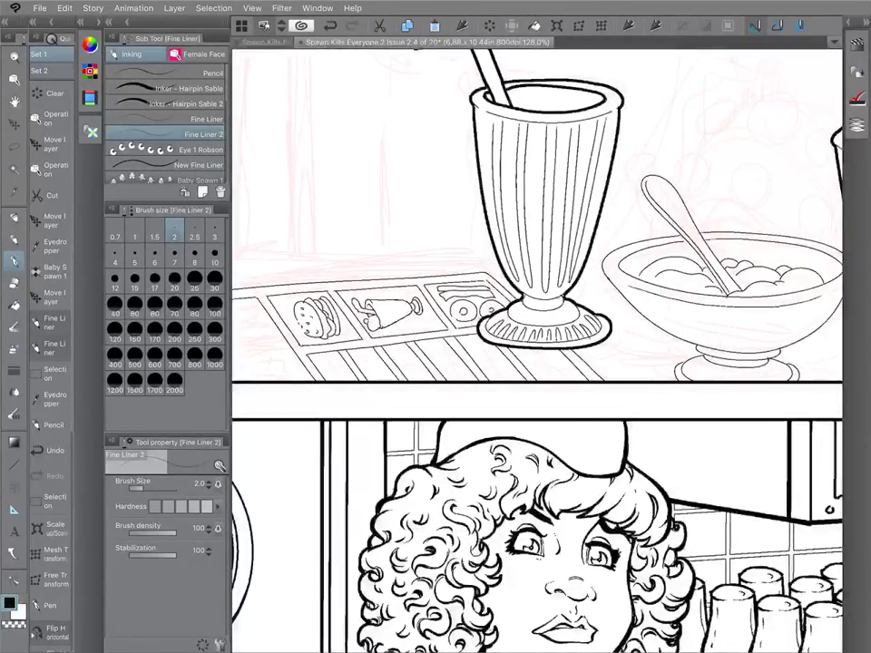
pyautogui.press('e')
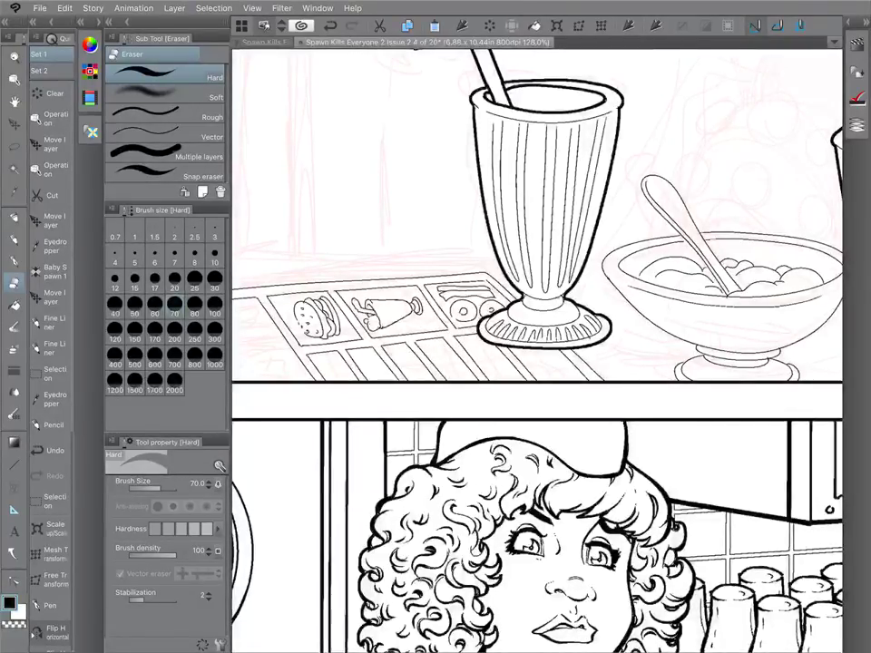
# Undo a trial stroke, switch to the Fine Liner brush, and letter the price 5.95 in the menu row beside the milkshake and egg boxes.
pyautogui.press('p')
pyautogui.scroll(3, 537, 351)
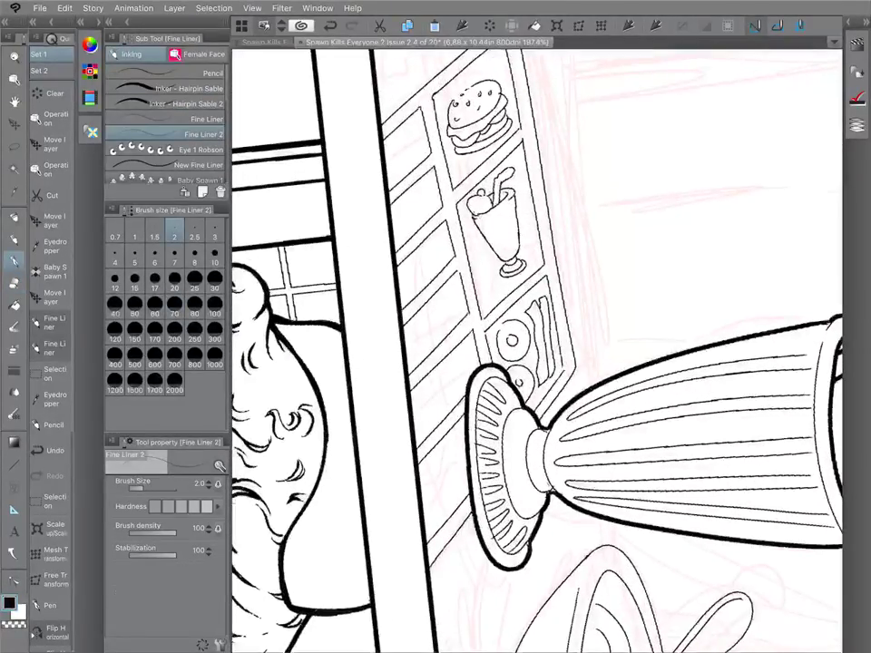
pyautogui.scroll(2, 537, 351)
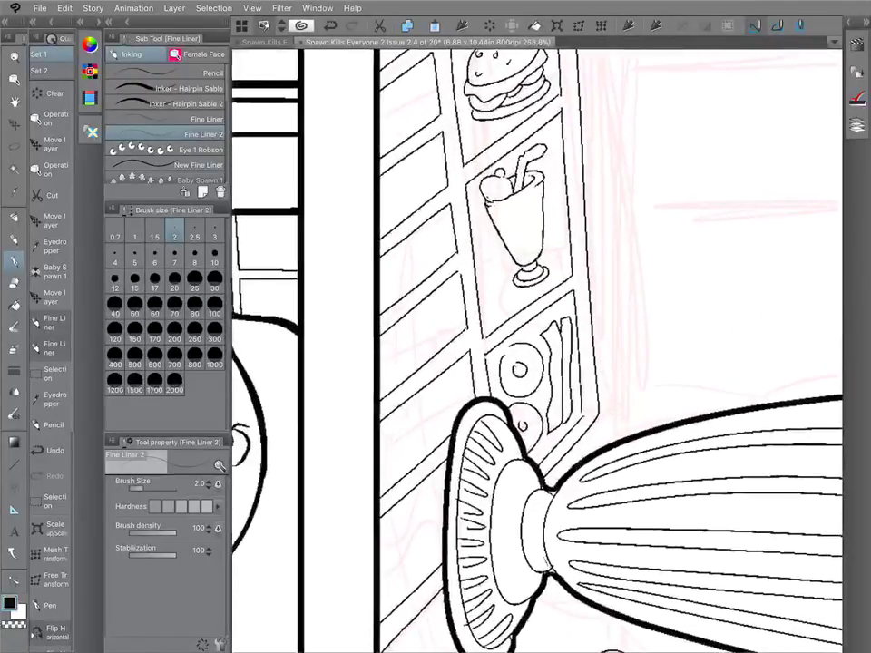
pyautogui.moveTo(421, 323); pyautogui.dragTo(425, 341)
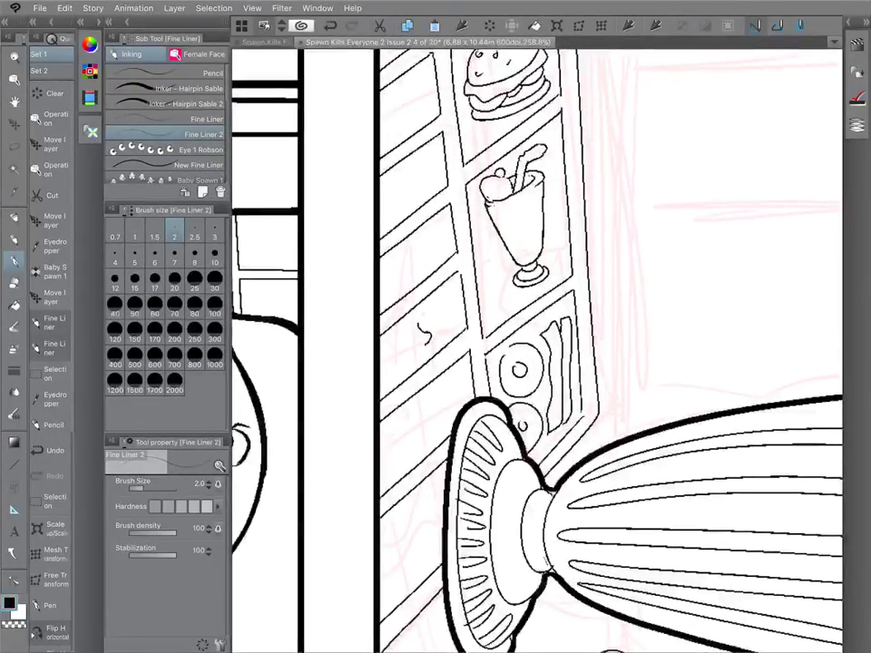
pyautogui.hotkey('ctrl', 'z')
pyautogui.click(181, 119)
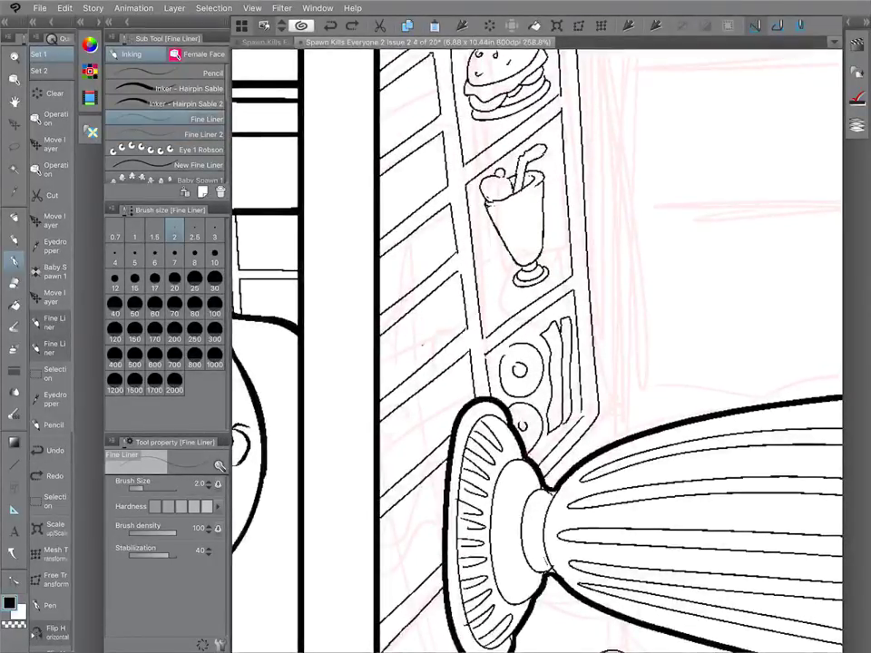
pyautogui.moveTo(418, 334)
pyautogui.mouseDown()
pyautogui.moveTo(422, 345)
pyautogui.moveTo(414, 332)
pyautogui.moveTo(441, 328)
pyautogui.mouseUp()
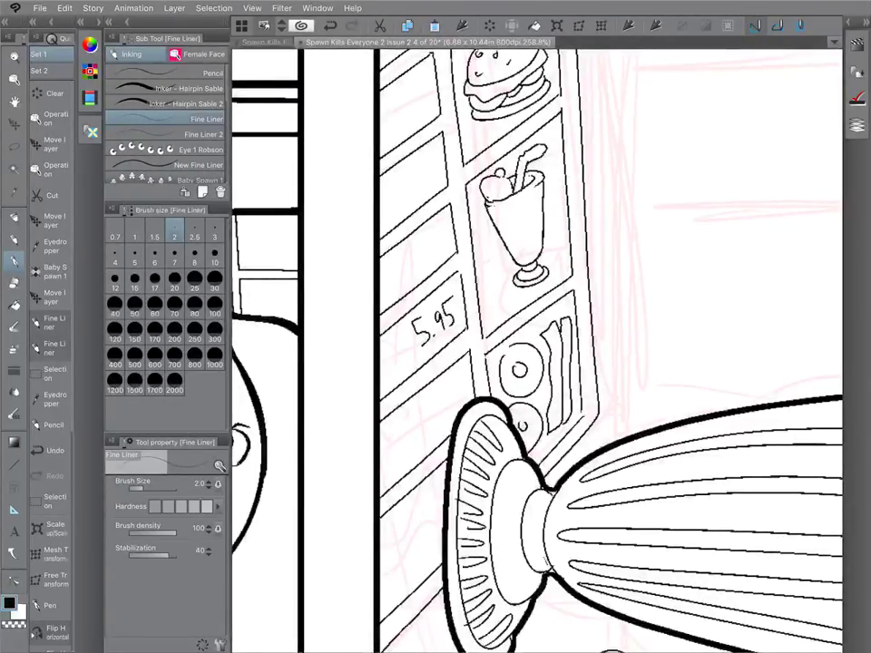
# Letter the prices 7.99, 6.95, 3.99 and 2.99 by hand in the menu rows around the 5.95 price.
pyautogui.moveTo(429, 411)
pyautogui.mouseDown()
pyautogui.moveTo(436, 427)
pyautogui.moveTo(456, 410)
pyautogui.mouseUp()
pyautogui.click(444, 424)
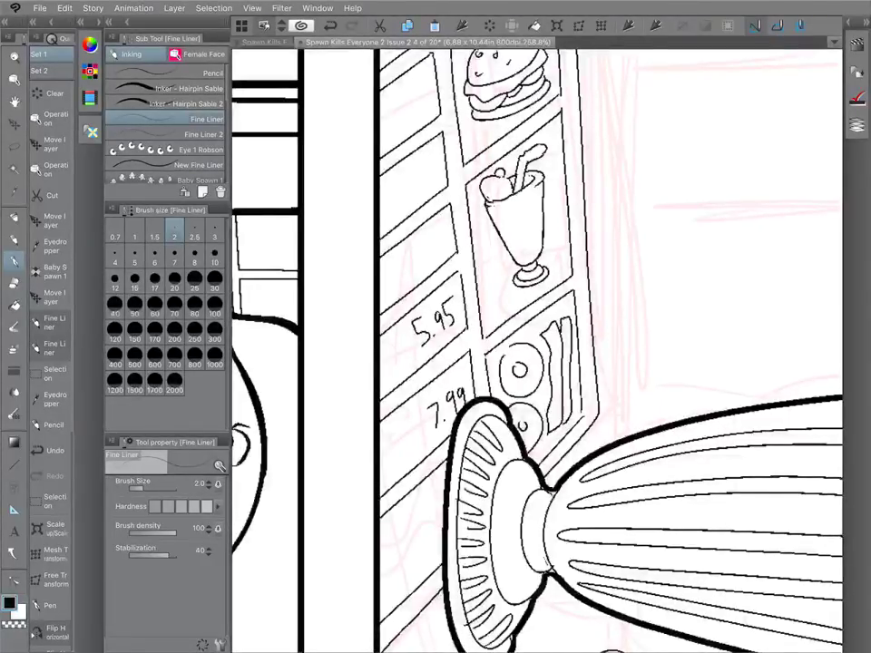
pyautogui.click(421, 272)
pyautogui.moveTo(416, 265)
pyautogui.mouseDown()
pyautogui.moveTo(406, 273)
pyautogui.moveTo(432, 246)
pyautogui.moveTo(429, 264)
pyautogui.moveTo(438, 257)
pyautogui.mouseUp()
pyautogui.moveTo(439, 240); pyautogui.dragTo(447, 233)
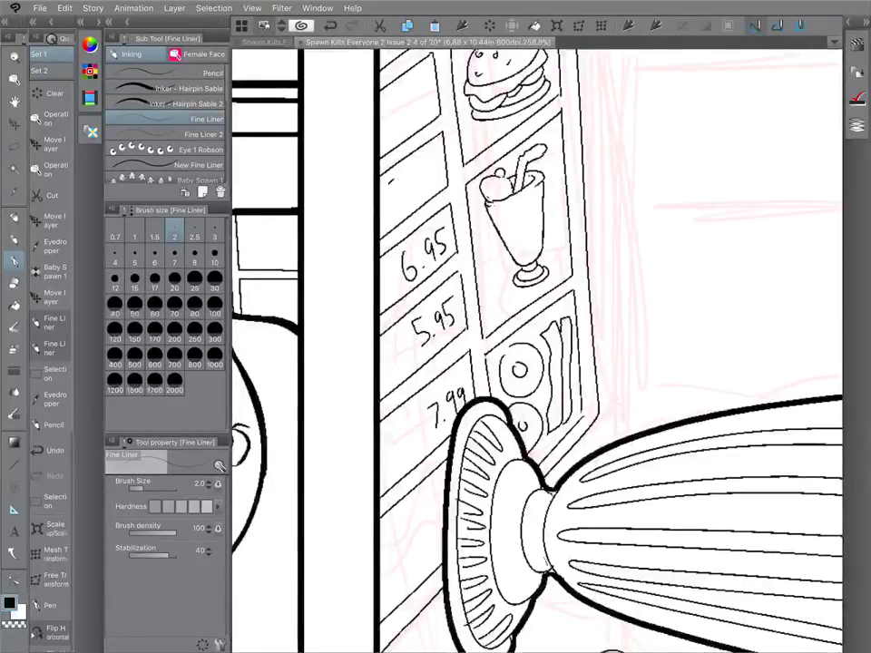
pyautogui.moveTo(421, 171); pyautogui.dragTo(418, 192)
pyautogui.moveTo(432, 165); pyautogui.dragTo(432, 184)
pyautogui.moveTo(383, 108)
pyautogui.mouseDown()
pyautogui.moveTo(392, 130)
pyautogui.moveTo(421, 95)
pyautogui.mouseUp()
pyautogui.click(397, 125)
# Letter TOAST before the 7.99 price and the cropped item names GGS, ON and R before 5.95, 6.95 and 3.99.
pyautogui.scroll(1, 536, 351)
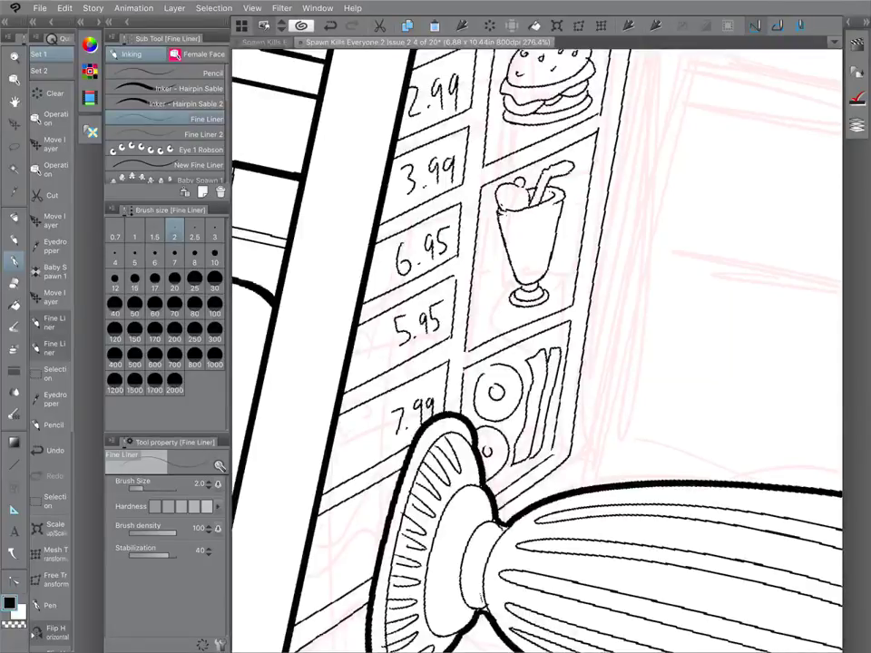
pyautogui.moveTo(353, 450); pyautogui.dragTo(349, 437)
pyautogui.moveTo(356, 450); pyautogui.dragTo(379, 422)
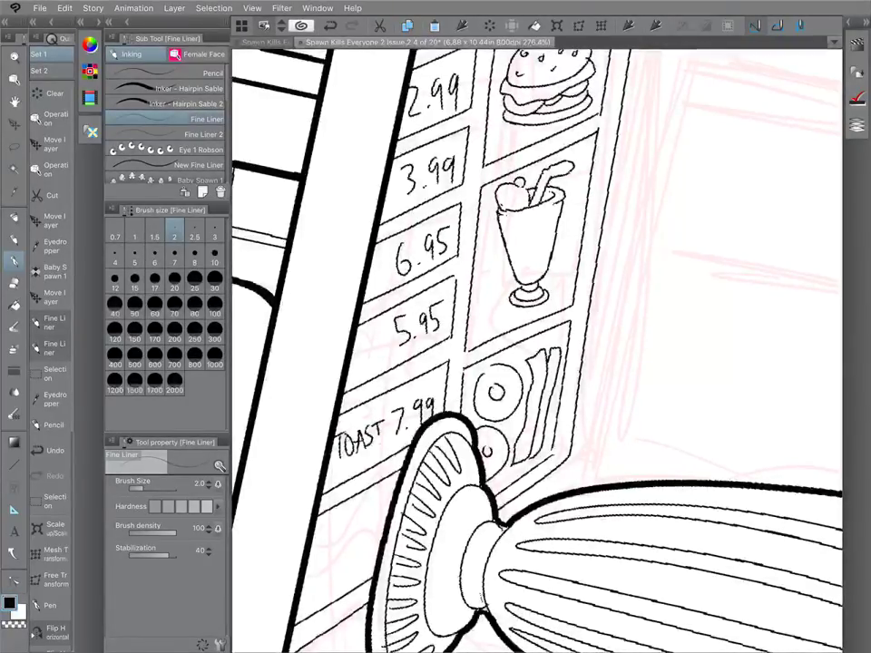
pyautogui.moveTo(351, 370); pyautogui.dragTo(379, 345)
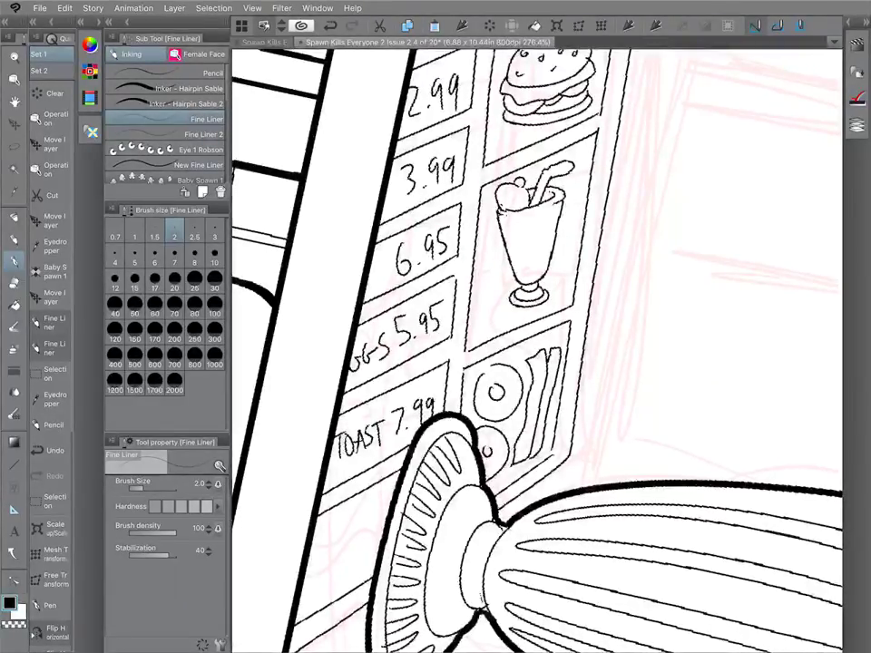
pyautogui.moveTo(368, 268)
pyautogui.mouseDown()
pyautogui.moveTo(365, 287)
pyautogui.moveTo(375, 280)
pyautogui.mouseUp()
pyautogui.moveTo(376, 265); pyautogui.dragTo(387, 258)
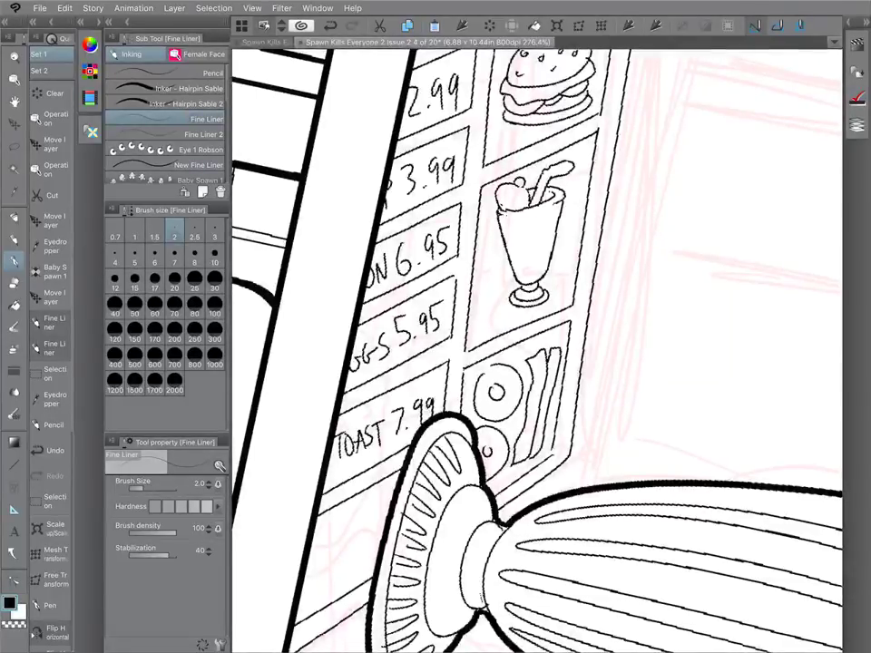
pyautogui.moveTo(386, 188); pyautogui.dragTo(396, 193)
pyautogui.scroll(-5, 536, 350)
pyautogui.scroll(3, 537, 350)
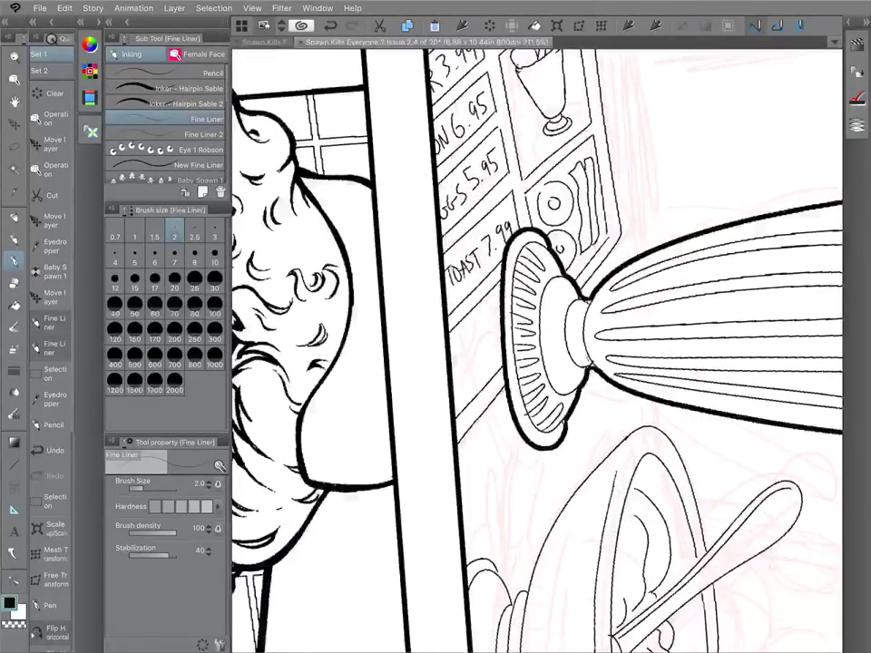
# Fill the menu's blank end section beside the TOAST row with rows of thin parallel lines suggesting small print.
pyautogui.scroll(2, 544, 272)
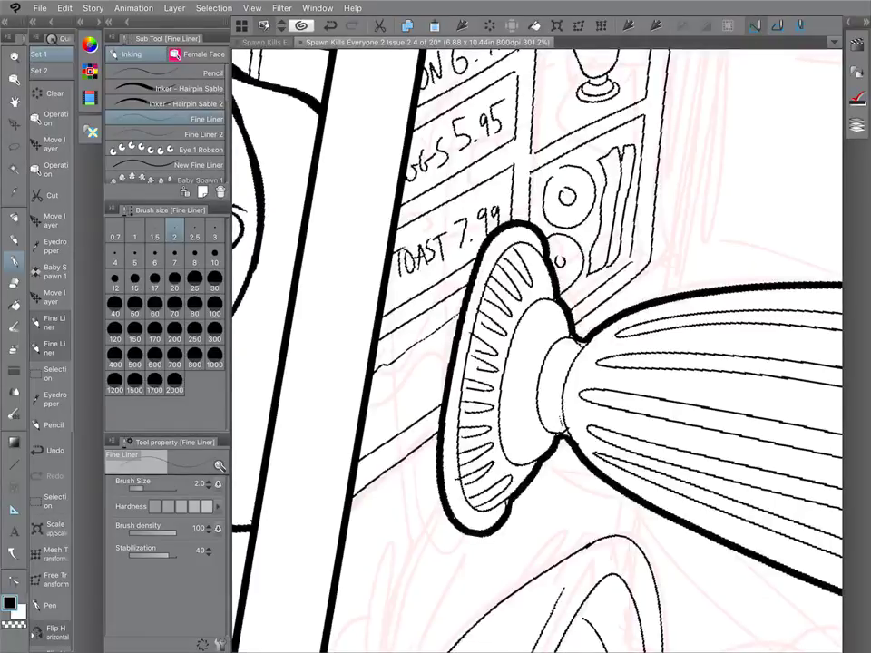
pyautogui.moveTo(408, 371)
pyautogui.mouseDown()
pyautogui.moveTo(446, 343)
pyautogui.moveTo(444, 356)
pyautogui.mouseUp()
pyautogui.moveTo(391, 399); pyautogui.dragTo(423, 377)
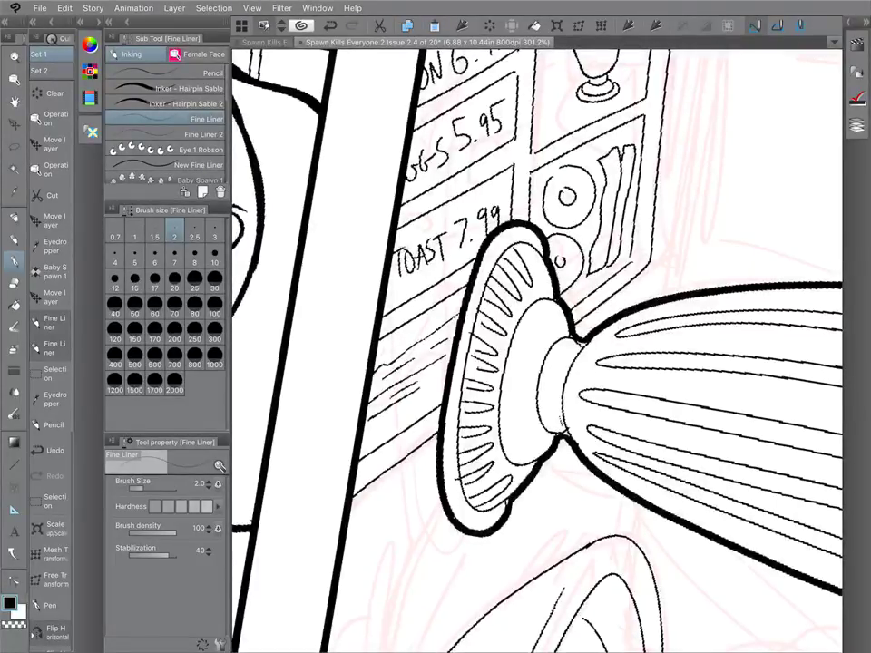
pyautogui.moveTo(370, 420); pyautogui.dragTo(403, 397)
pyautogui.moveTo(370, 431); pyautogui.dragTo(401, 409)
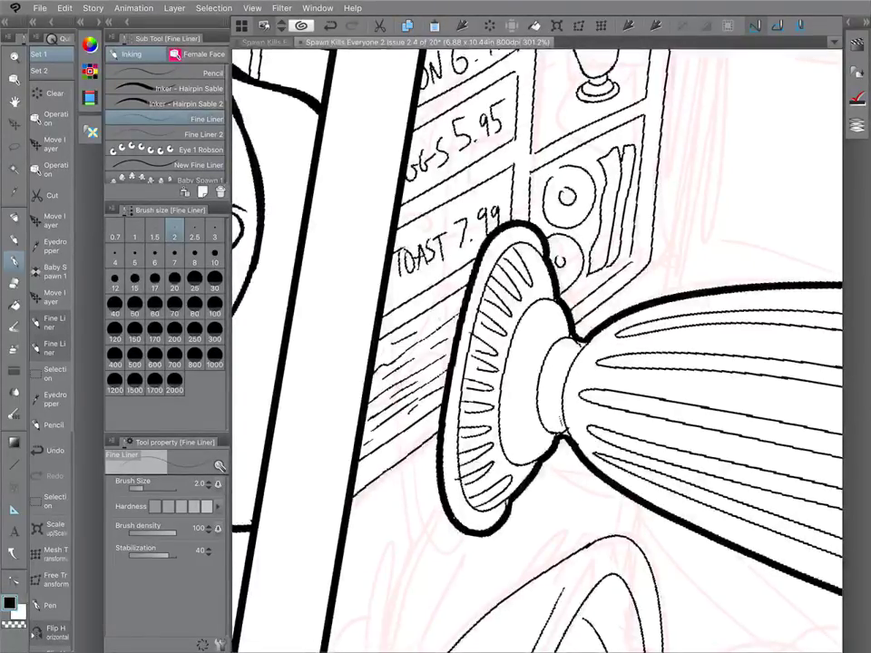
# Ink a large layered burger with a seeded bun in the menu's big picture box, cropped by the panel border.
pyautogui.scroll(-5, 537, 350)
pyautogui.scroll(-2, 537, 351)
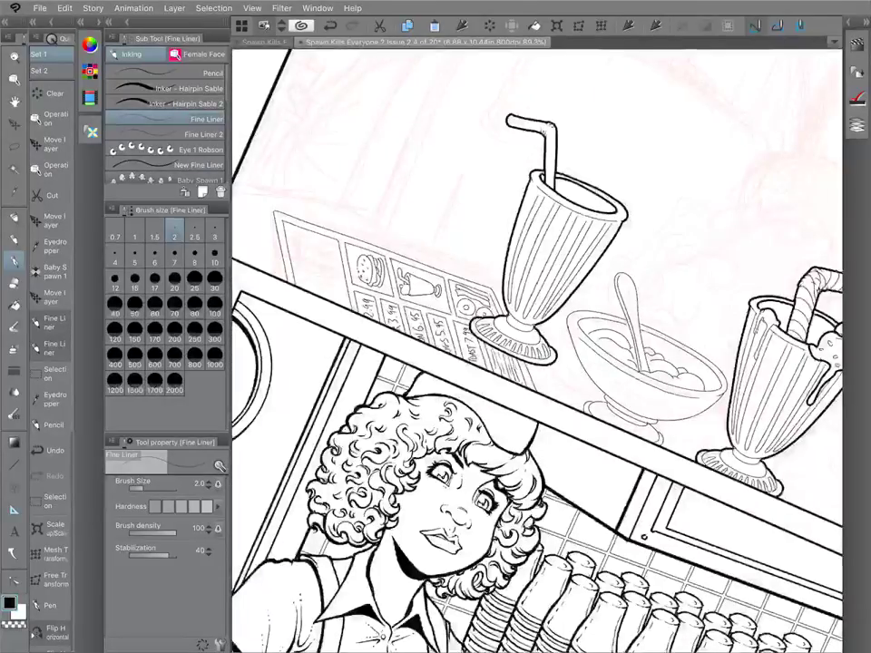
pyautogui.scroll(2, 537, 351)
pyautogui.scroll(1, 537, 351)
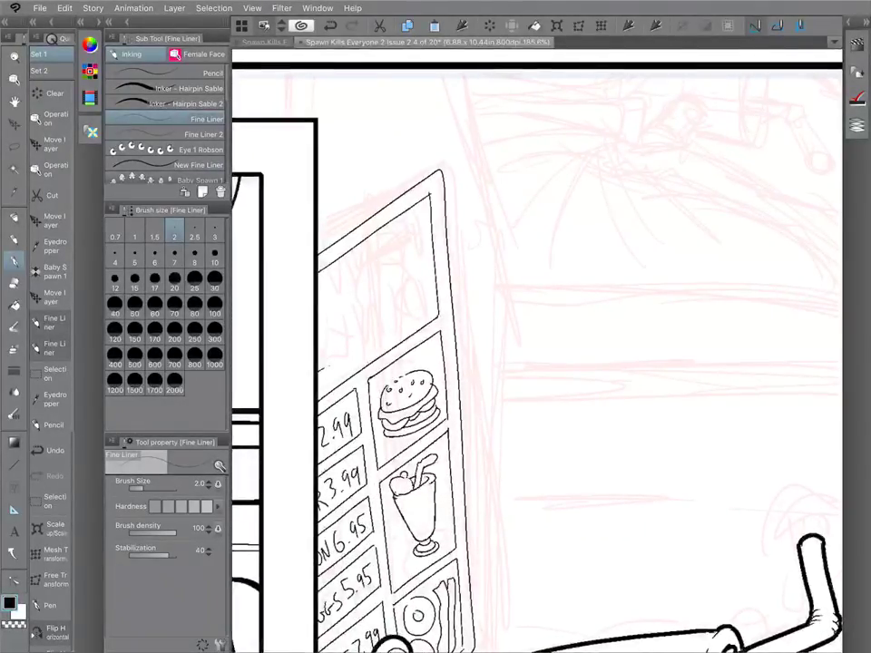
pyautogui.moveTo(323, 369)
pyautogui.mouseDown()
pyautogui.moveTo(359, 344)
pyautogui.moveTo(362, 291)
pyautogui.mouseUp()
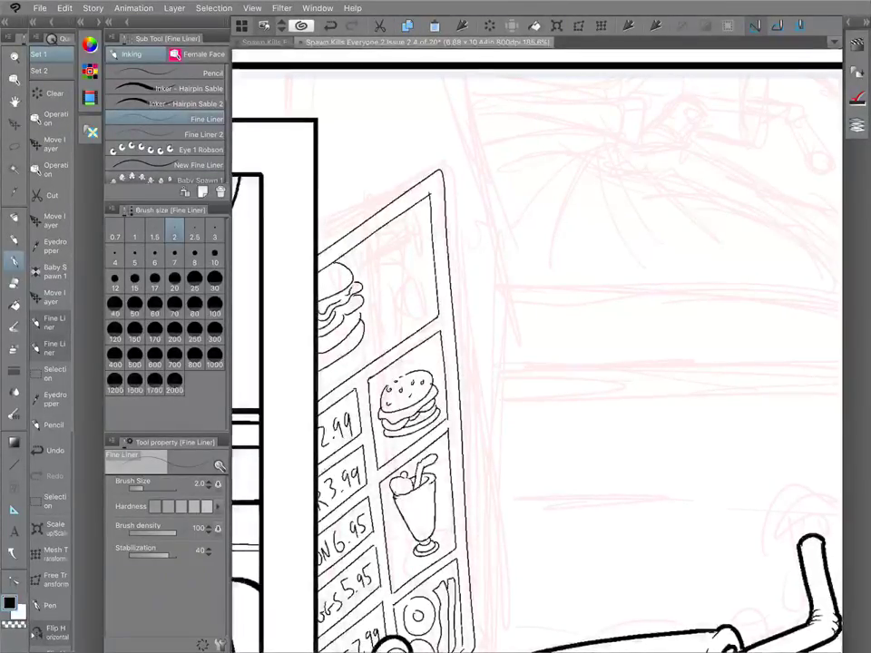
pyautogui.hotkey('ctrl', 's')
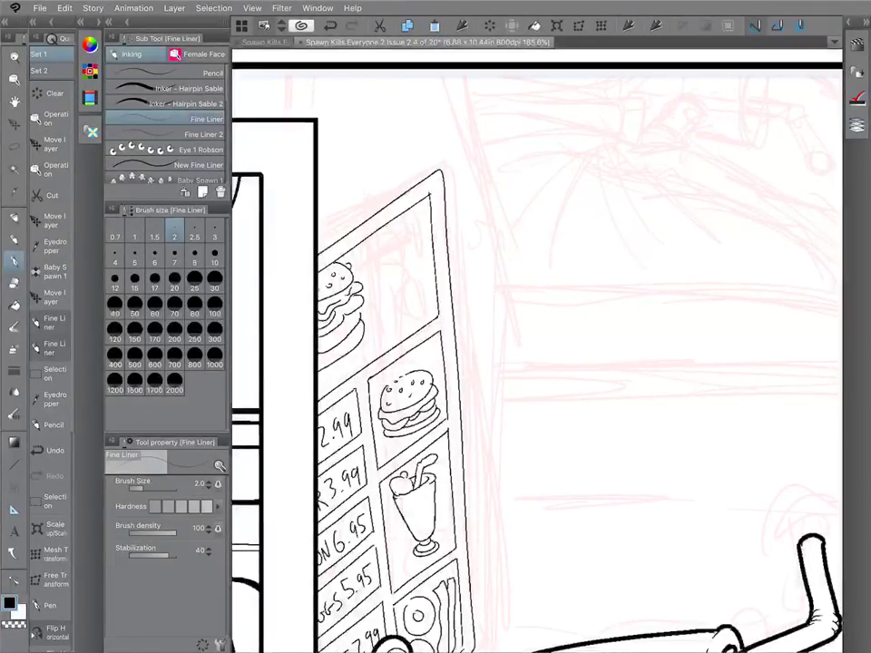
pyautogui.moveTo(329, 336); pyautogui.dragTo(335, 342)
pyautogui.moveTo(339, 340); pyautogui.dragTo(347, 336)
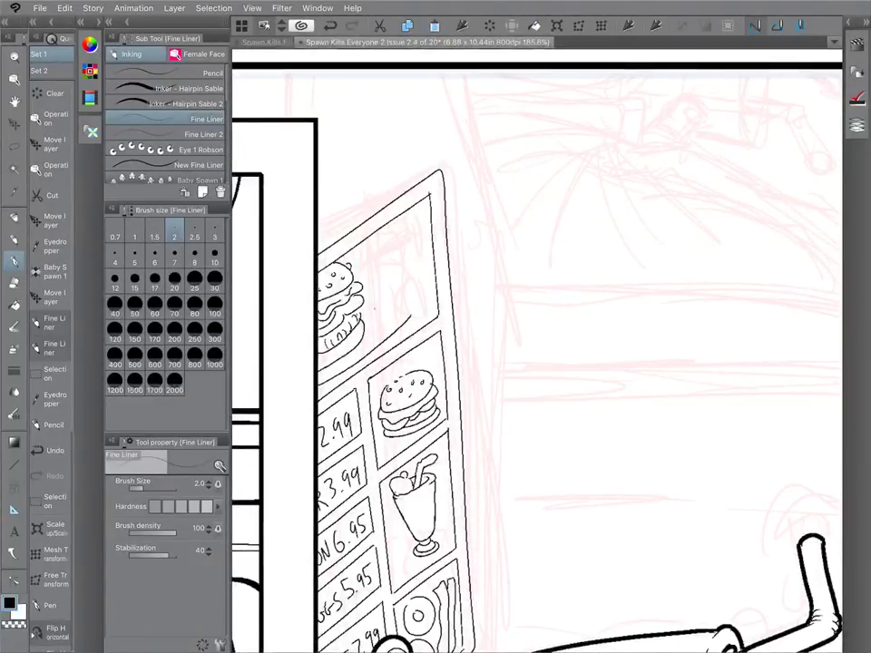
# Ink a pile of overlapping fries beside the large burger and the curved plate edge beneath them.
pyautogui.moveTo(368, 335)
pyautogui.mouseDown()
pyautogui.moveTo(397, 294)
pyautogui.moveTo(378, 334)
pyautogui.moveTo(380, 297)
pyautogui.mouseUp()
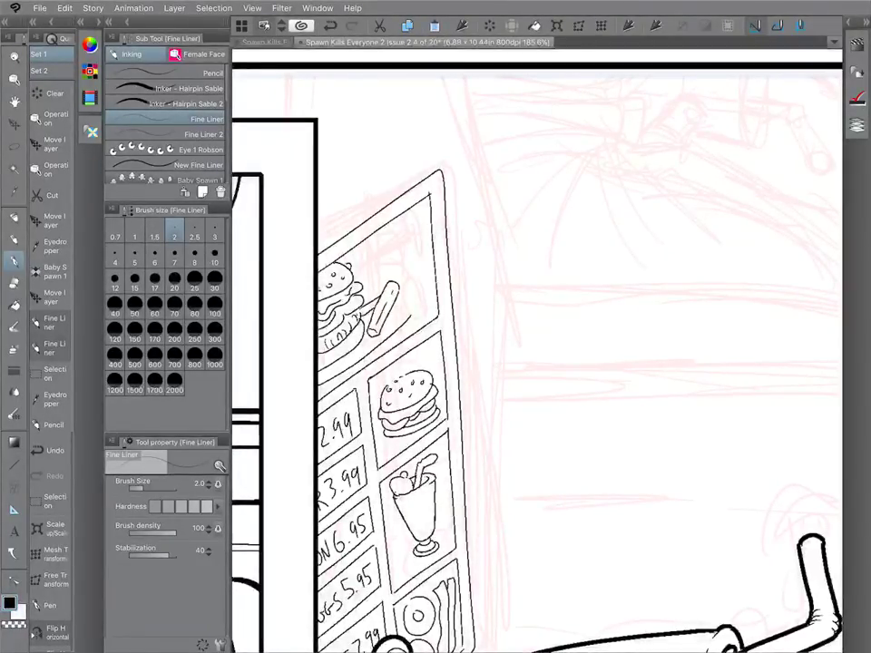
pyautogui.moveTo(387, 256); pyautogui.dragTo(367, 301)
pyautogui.moveTo(387, 256); pyautogui.dragTo(378, 290)
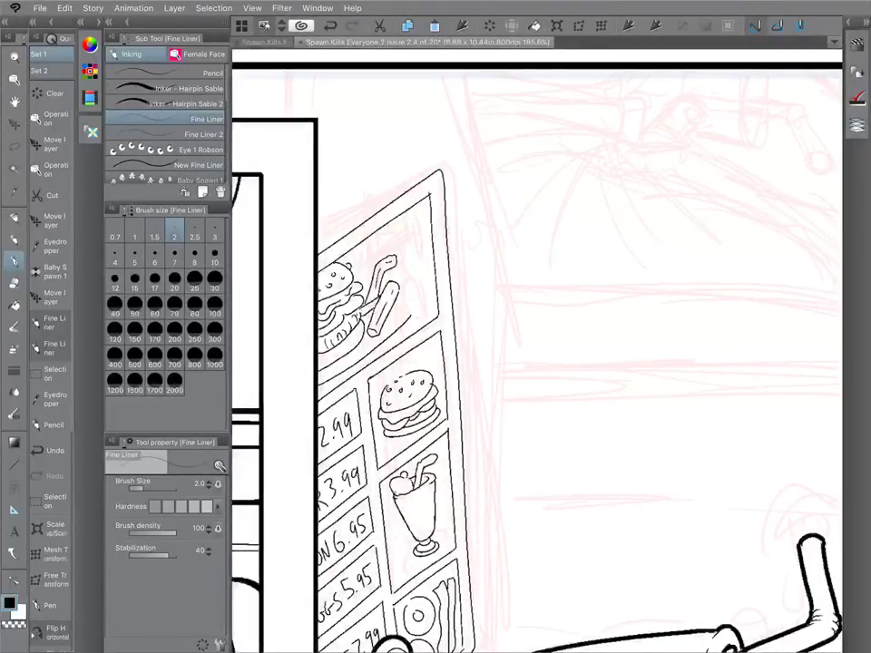
pyautogui.moveTo(397, 294)
pyautogui.mouseDown()
pyautogui.moveTo(415, 297)
pyautogui.moveTo(417, 309)
pyautogui.moveTo(392, 317)
pyautogui.mouseUp()
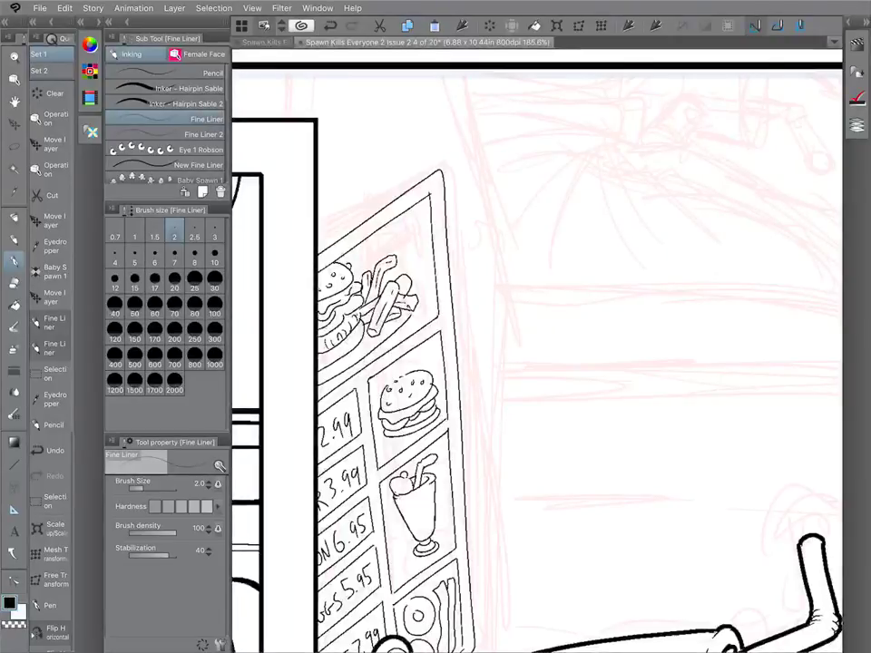
pyautogui.scroll(-1, 423, 315)
pyautogui.moveTo(635, 453); pyautogui.dragTo(599, 190)
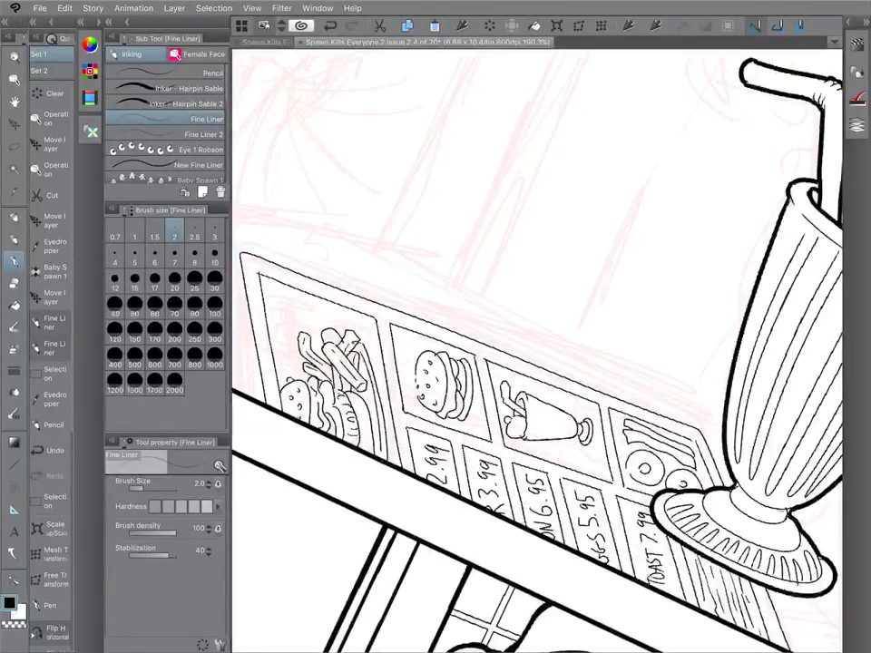
pyautogui.moveTo(443, 385); pyautogui.dragTo(395, 453)
pyautogui.scroll(1, 461, 136)
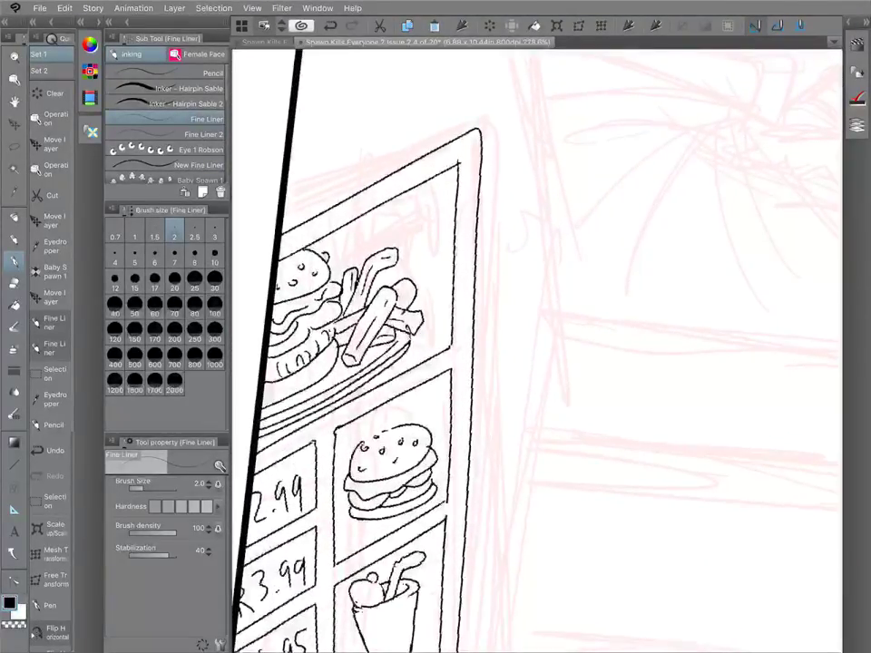
# Switch to the Fine Liner 2 brush and ink the double rim of a second bowl behind the front milkshake glass.
pyautogui.scroll(-5, 535, 362)
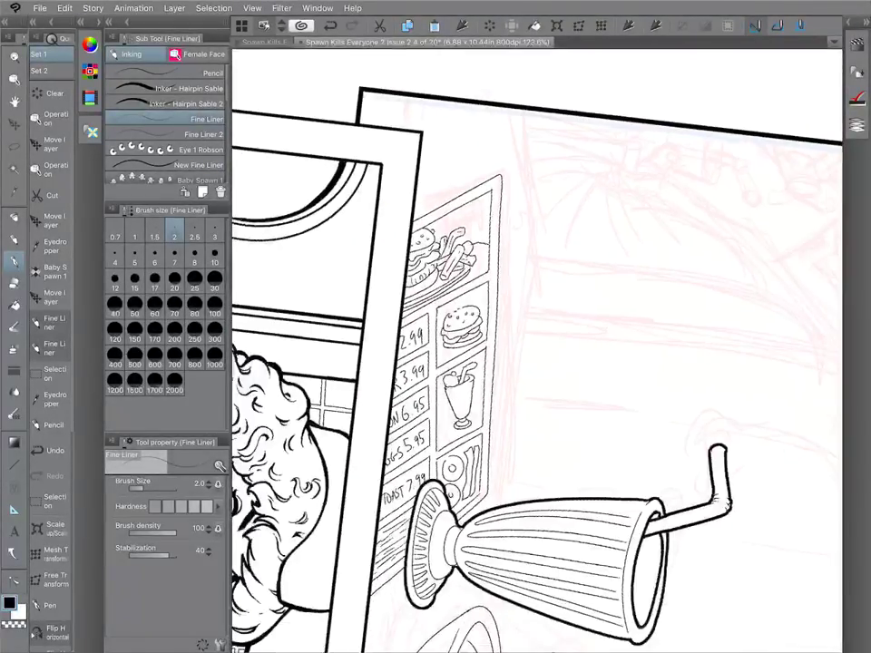
pyautogui.moveTo(545, 445)
pyautogui.mouseDown()
pyautogui.moveTo(593, 345)
pyautogui.moveTo(585, 293)
pyautogui.moveTo(606, 291)
pyautogui.moveTo(528, 301)
pyautogui.moveTo(563, 272)
pyautogui.moveTo(529, 282)
pyautogui.moveTo(342, 279)
pyautogui.mouseUp()
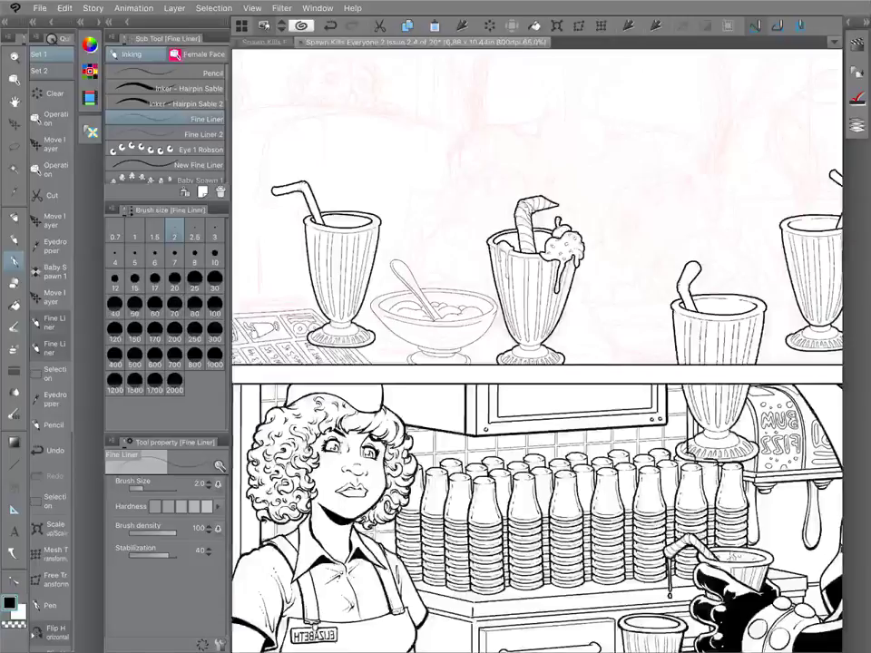
pyautogui.moveTo(544, 327); pyautogui.dragTo(493, 360)
pyautogui.scroll(-3, 608, 318)
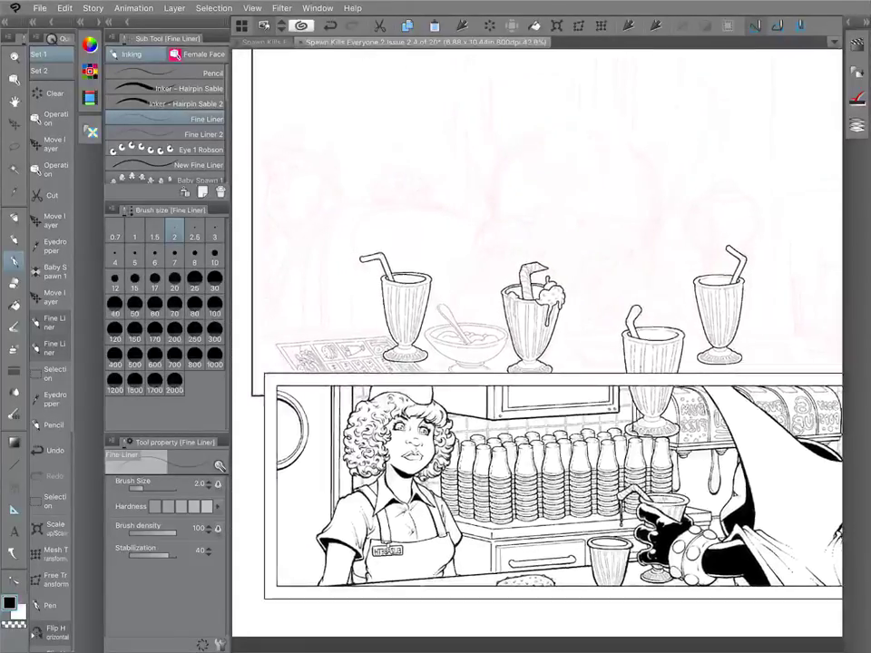
pyautogui.scroll(3, 634, 344)
pyautogui.scroll(3, 535, 363)
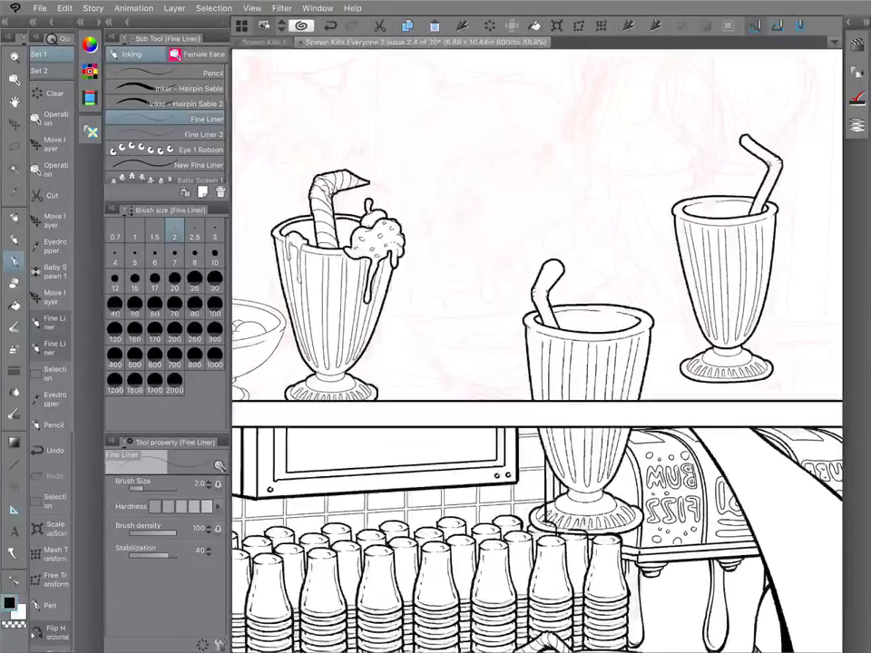
pyautogui.moveTo(524, 314)
pyautogui.mouseDown()
pyautogui.moveTo(461, 315)
pyautogui.moveTo(423, 333)
pyautogui.mouseUp()
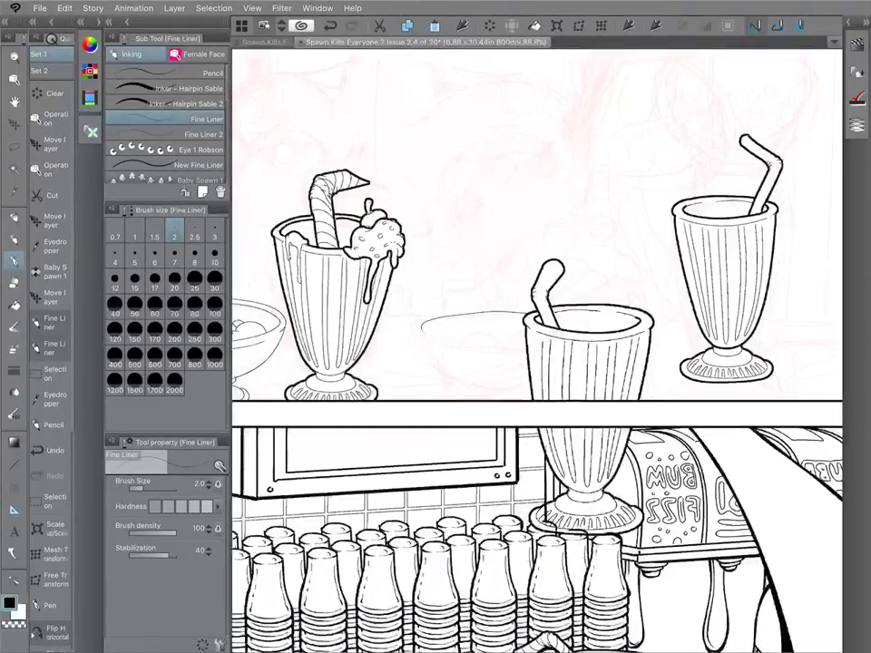
pyautogui.moveTo(725, 281); pyautogui.dragTo(571, 526)
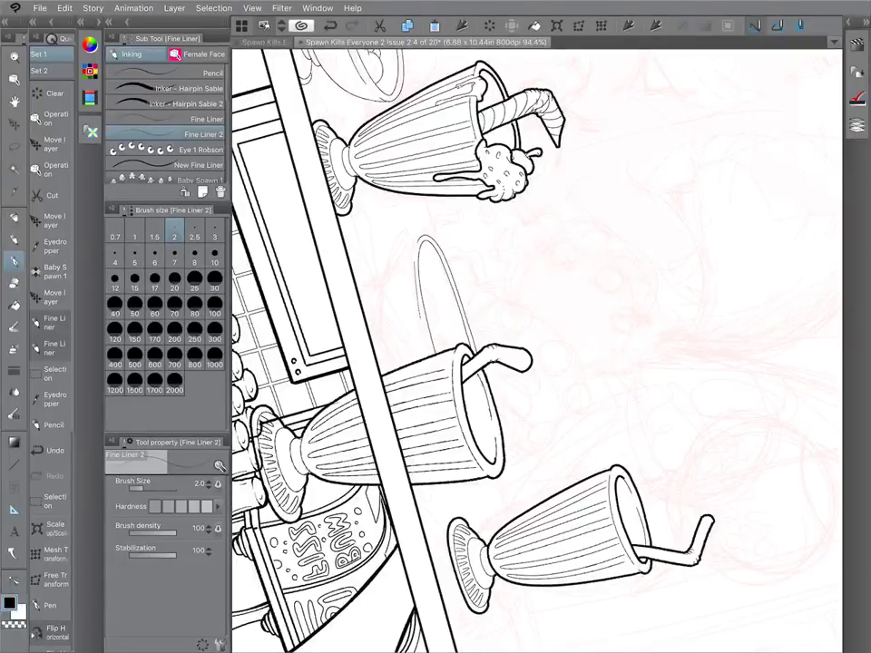
# Ink the second bowl's body, base and ice cream scoops, plus a spoon handle rising behind the milkshake glass.
pyautogui.moveTo(424, 236); pyautogui.dragTo(405, 253)
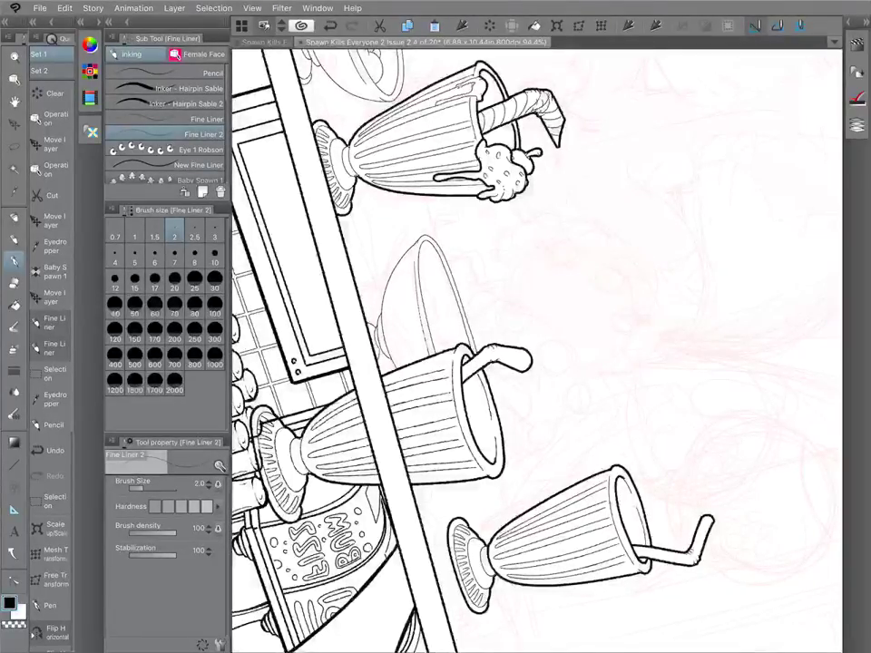
pyautogui.moveTo(421, 288)
pyautogui.mouseDown()
pyautogui.moveTo(432, 307)
pyautogui.moveTo(430, 334)
pyautogui.mouseUp()
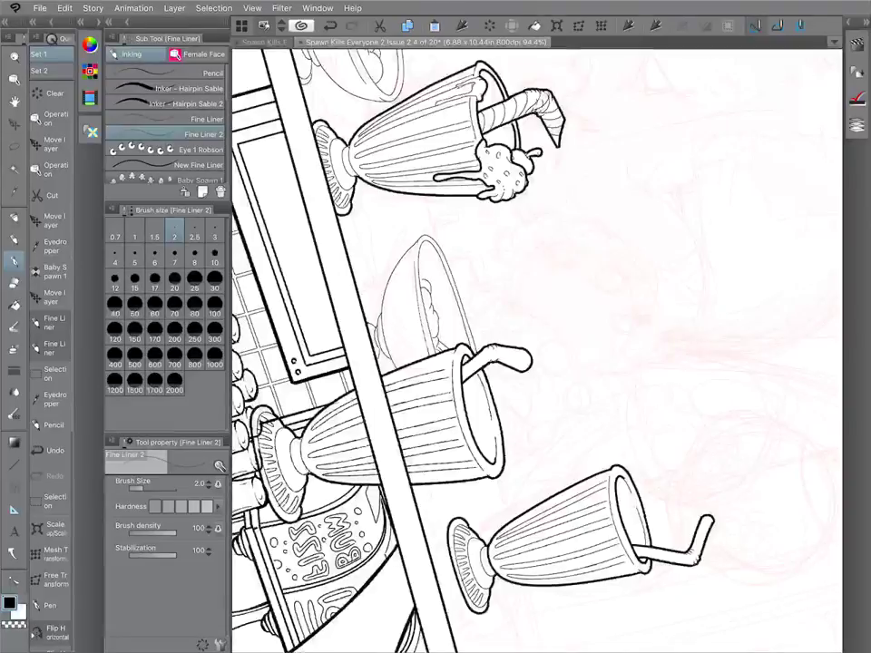
pyautogui.scroll(3, 537, 350)
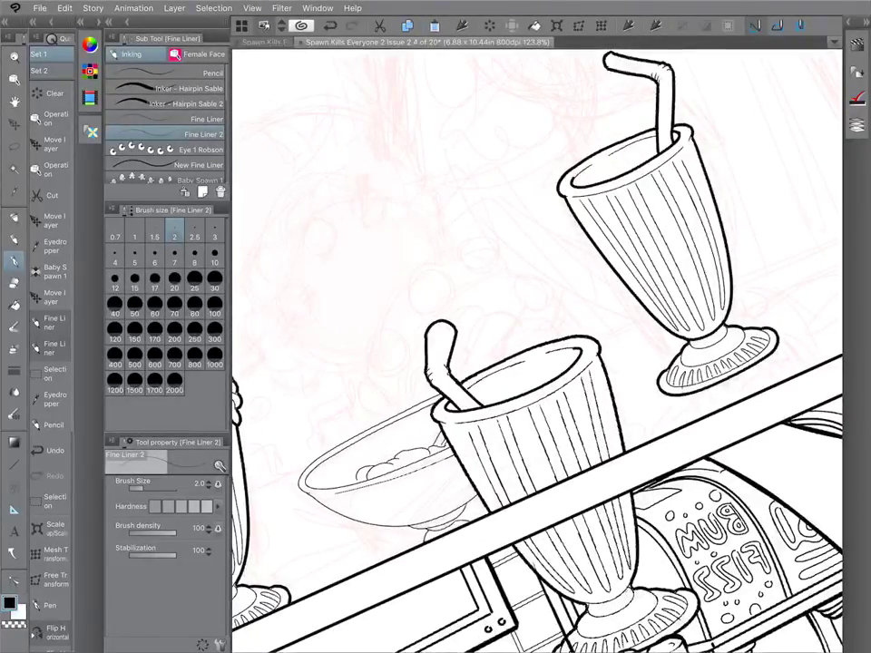
pyautogui.moveTo(505, 314)
pyautogui.mouseDown()
pyautogui.moveTo(498, 341)
pyautogui.moveTo(469, 374)
pyautogui.mouseUp()
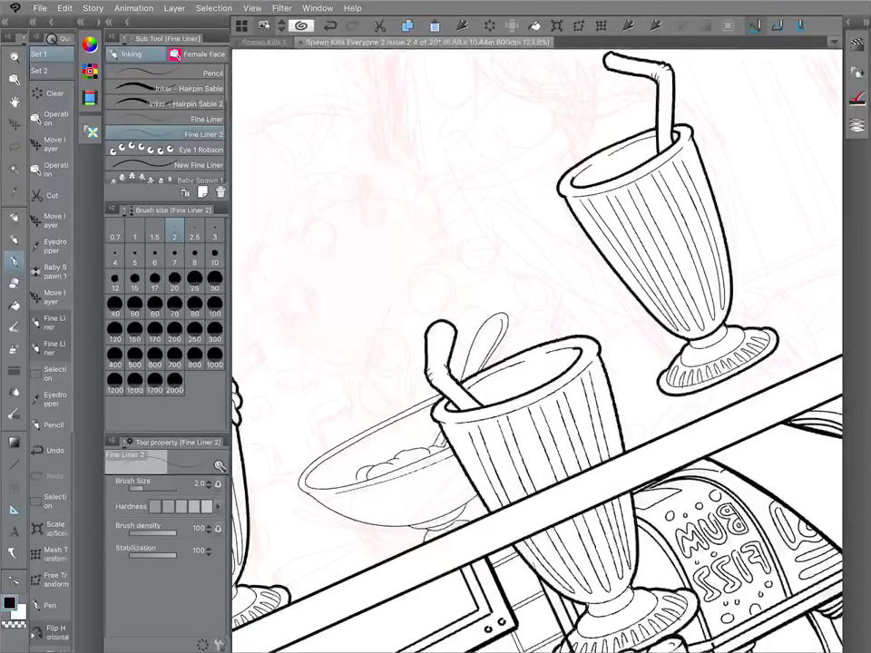
# Ink the outline of a footed glass beyond the last milkshake, partly hidden by the lower panel's border near its corner.
pyautogui.scroll(-5, 521, 385)
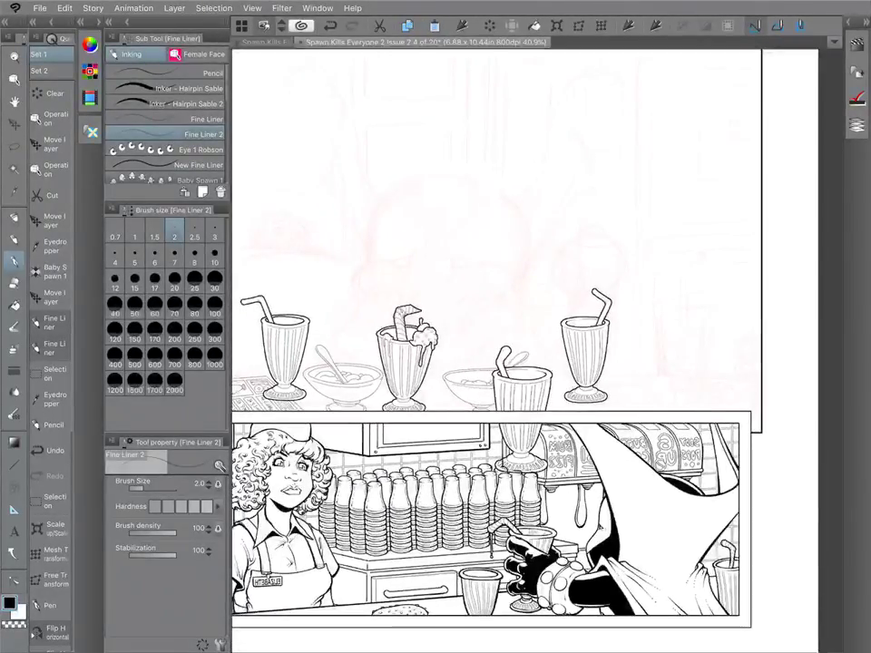
pyautogui.scroll(3, 544, 354)
pyautogui.scroll(-3, 544, 353)
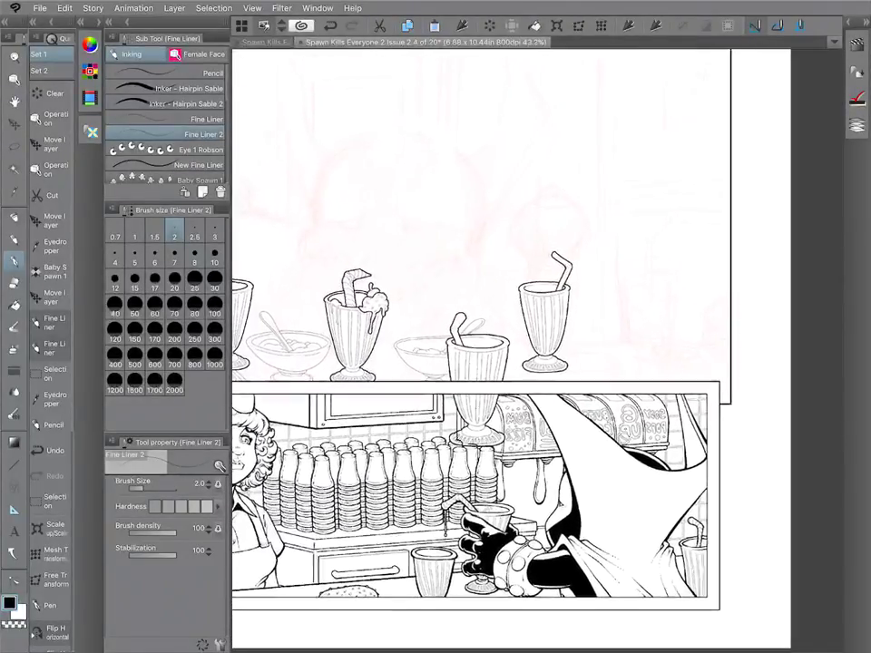
pyautogui.scroll(-2, 535, 349)
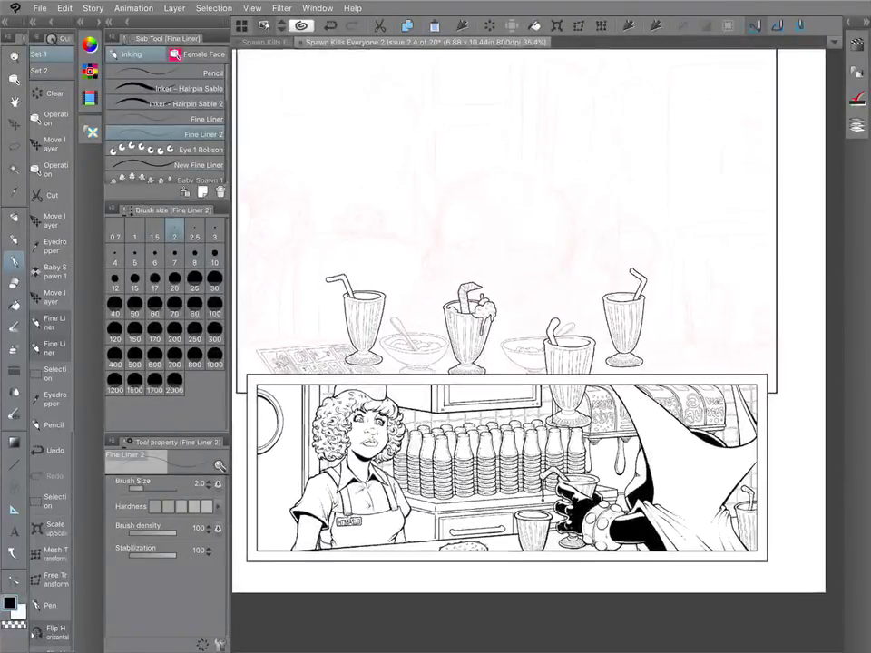
pyautogui.scroll(2, 544, 354)
pyautogui.scroll(-3, 544, 354)
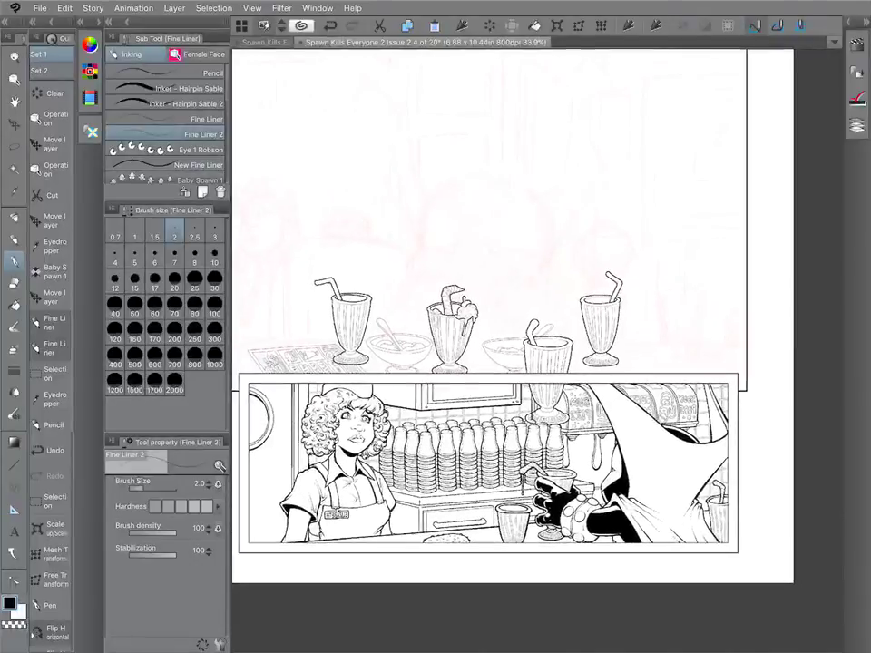
pyautogui.scroll(4, 723, 371)
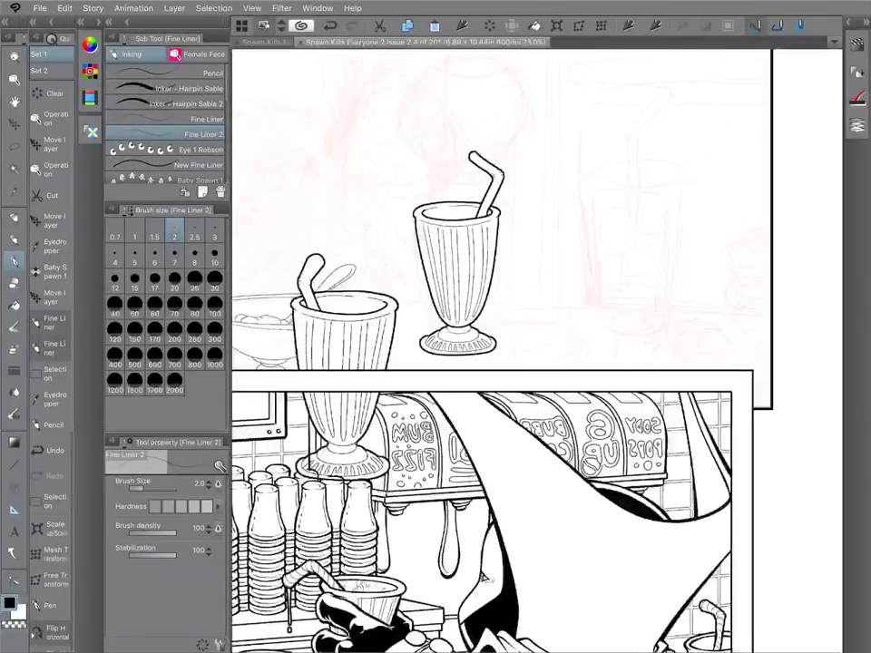
pyautogui.moveTo(522, 369)
pyautogui.mouseDown()
pyautogui.moveTo(521, 352)
pyautogui.moveTo(537, 342)
pyautogui.moveTo(550, 369)
pyautogui.moveTo(545, 345)
pyautogui.mouseUp()
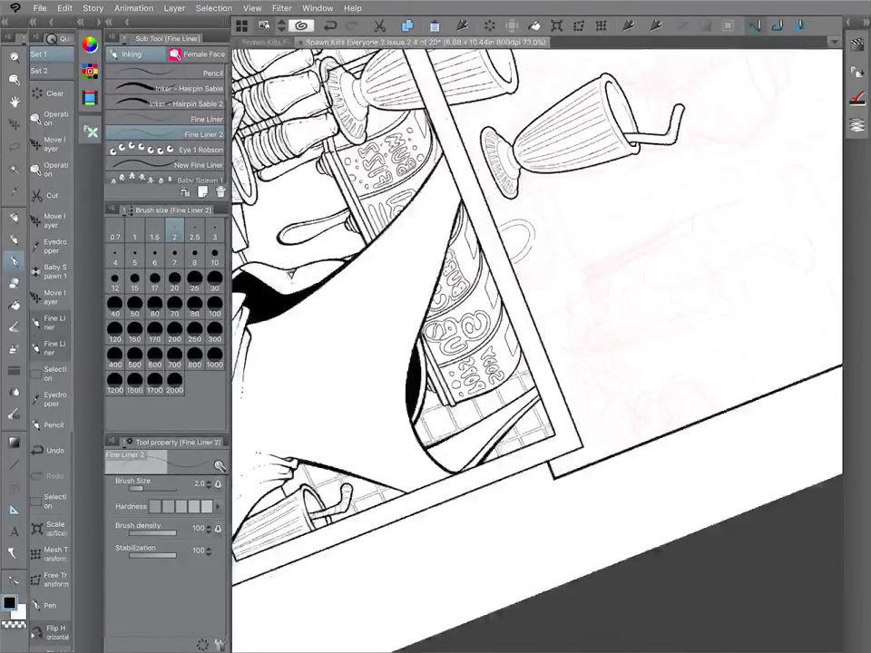
pyautogui.moveTo(526, 243); pyautogui.dragTo(546, 298)
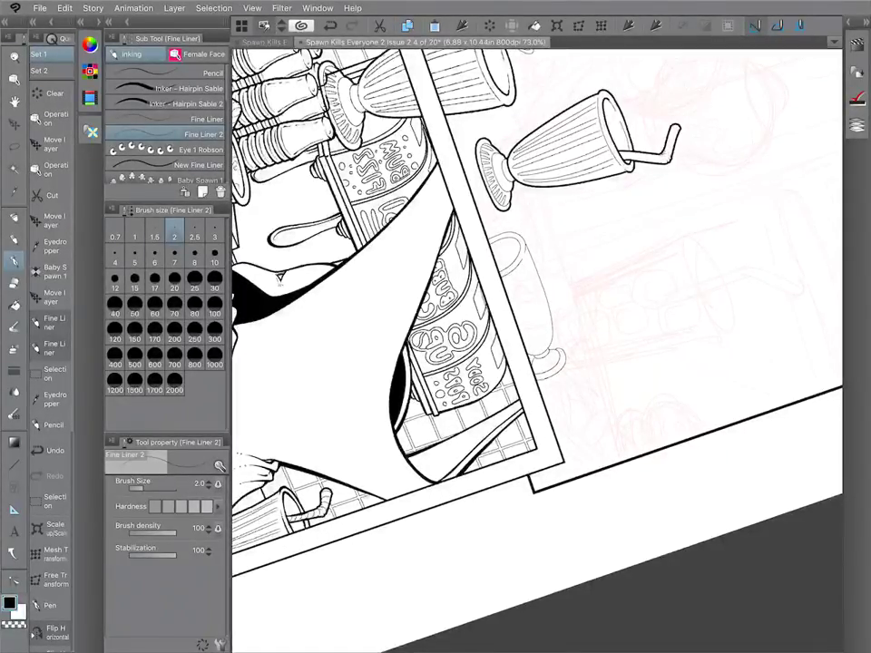
# Ink radiating ridges on the new glass's foot and long vertical flutes down its body.
pyautogui.scroll(4, 571, 308)
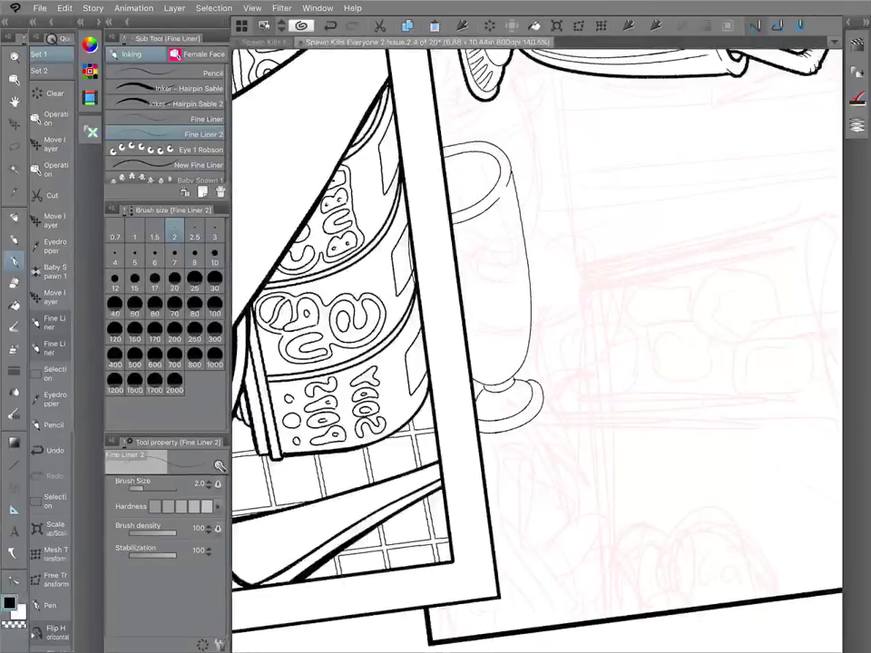
pyautogui.moveTo(487, 394)
pyautogui.mouseDown()
pyautogui.moveTo(484, 417)
pyautogui.moveTo(505, 413)
pyautogui.mouseUp()
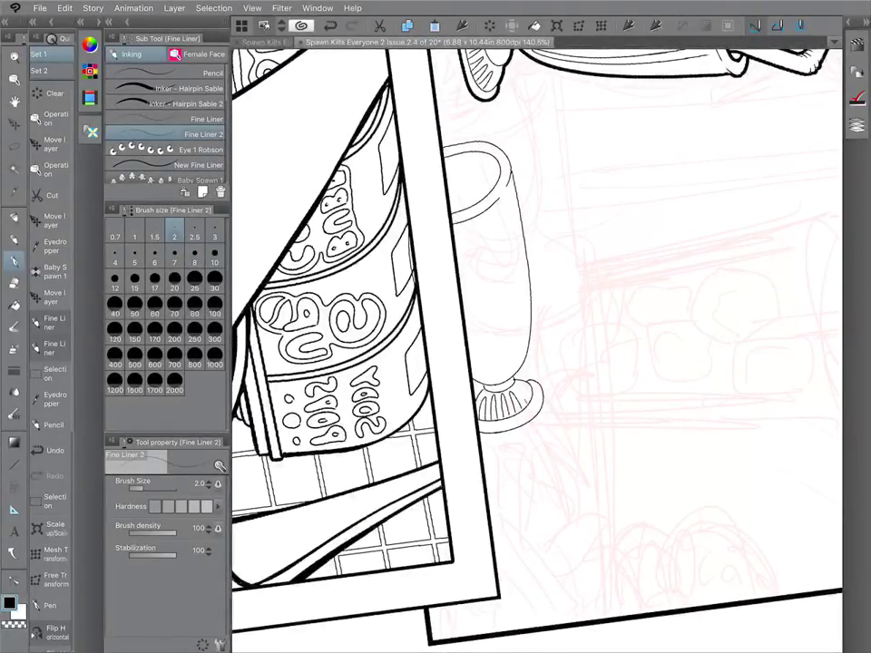
pyautogui.moveTo(467, 225); pyautogui.dragTo(483, 327)
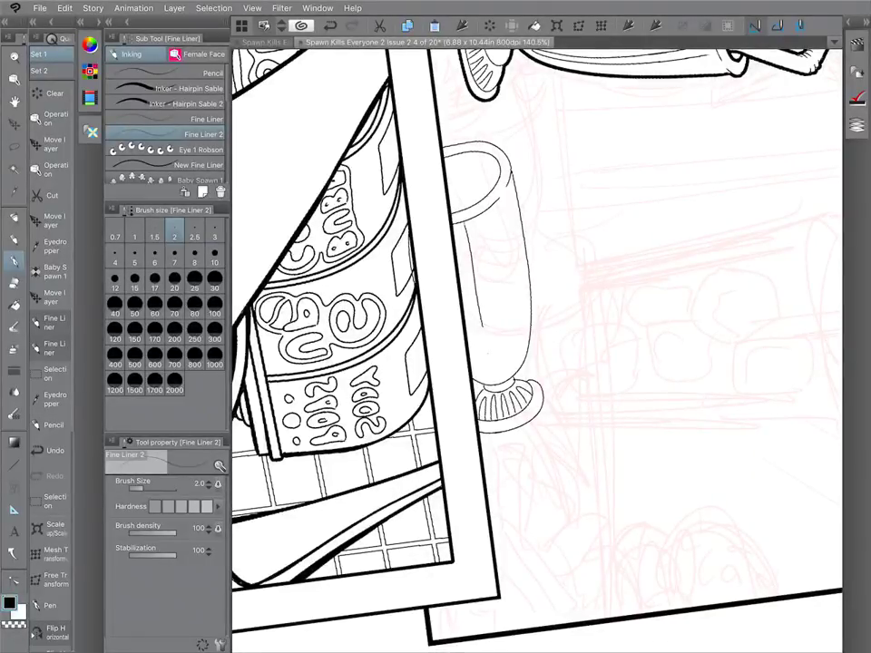
pyautogui.moveTo(495, 375); pyautogui.dragTo(498, 367)
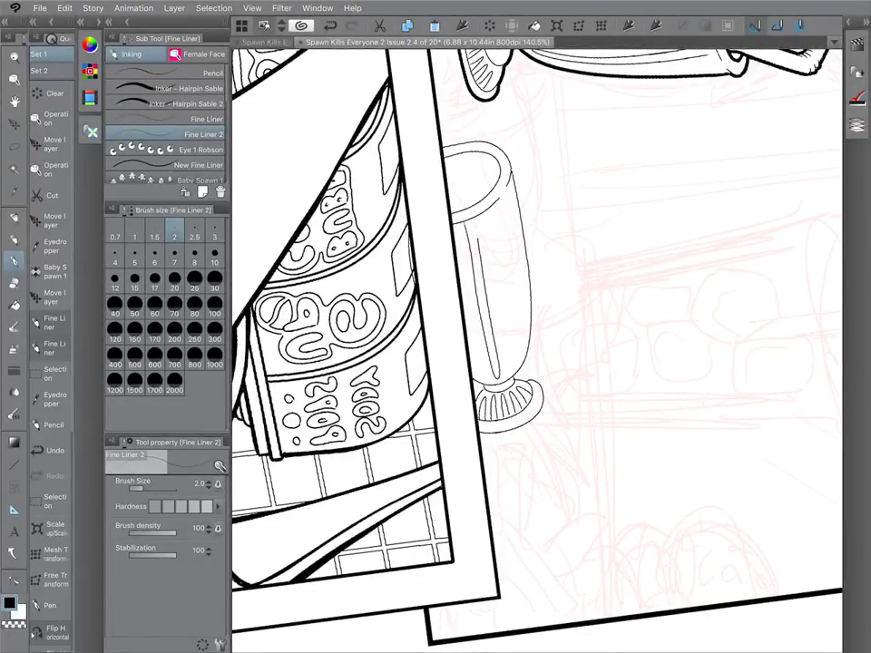
pyautogui.moveTo(489, 213); pyautogui.dragTo(506, 374)
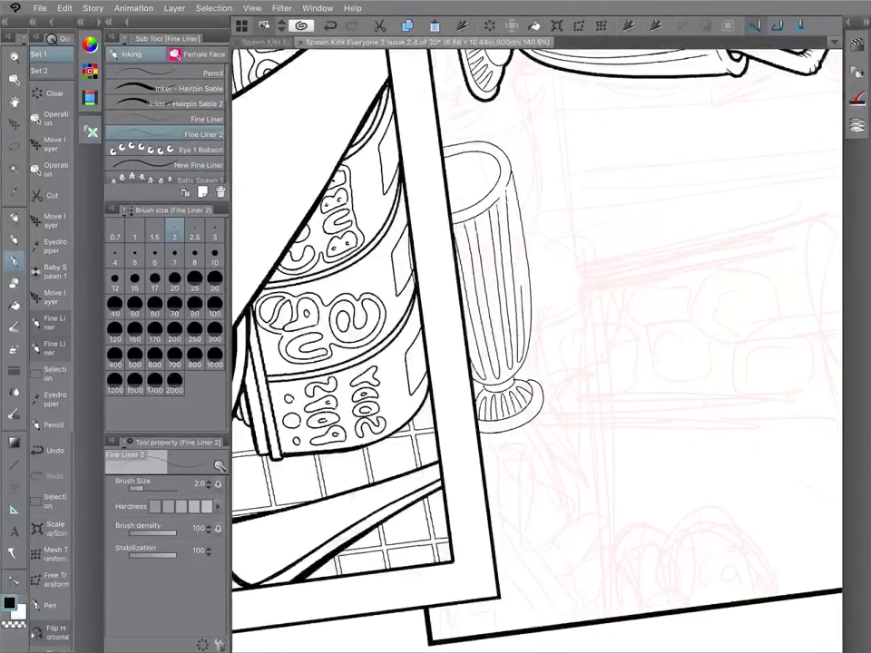
# Ink the bumpy edge of leftover ice cream inside the mouth of the tipped-over glass.
pyautogui.scroll(-3, 537, 350)
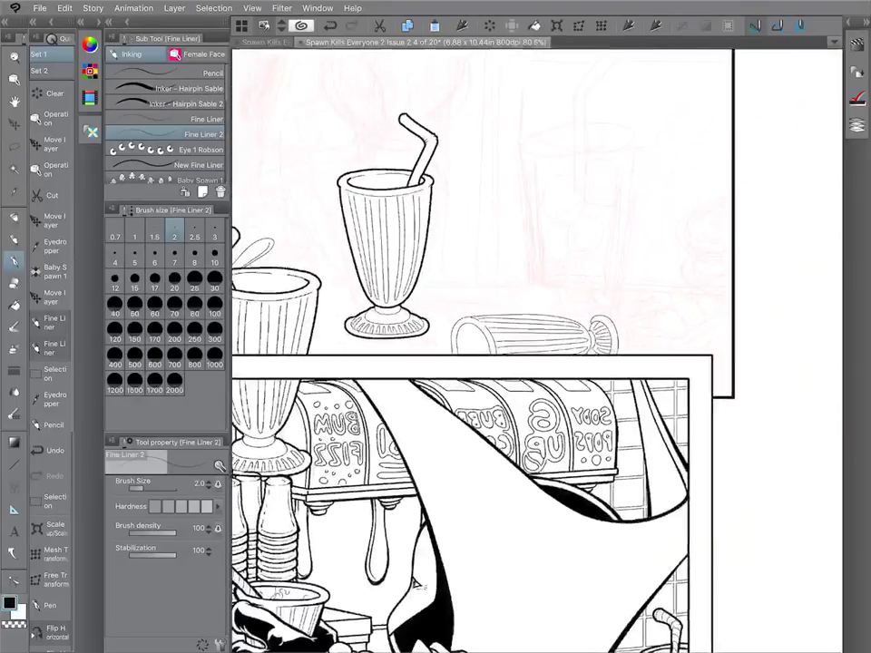
pyautogui.scroll(2, 562, 297)
pyautogui.moveTo(439, 367); pyautogui.dragTo(465, 366)
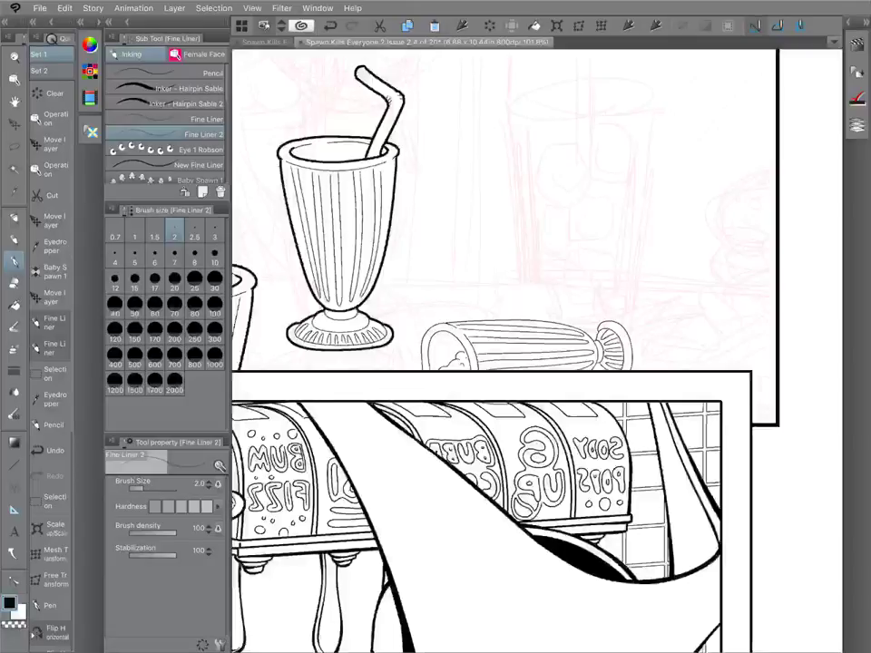
pyautogui.scroll(-5, 503, 349)
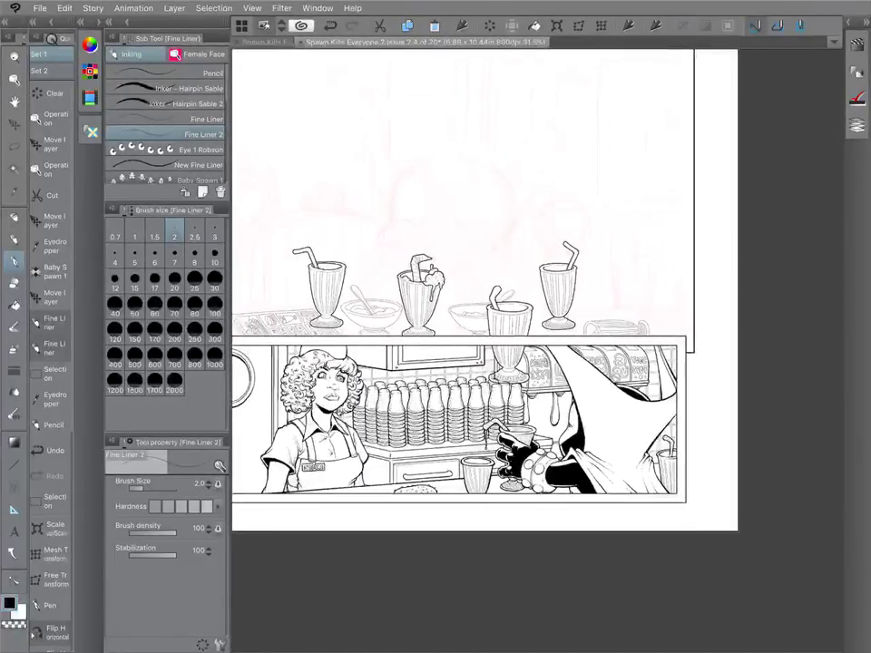
# Lasso the tipped-over glass and stretch it slightly taller, keeping it just above the lower panel's border.
pyautogui.press('m')
pyautogui.scroll(5, 549, 335)
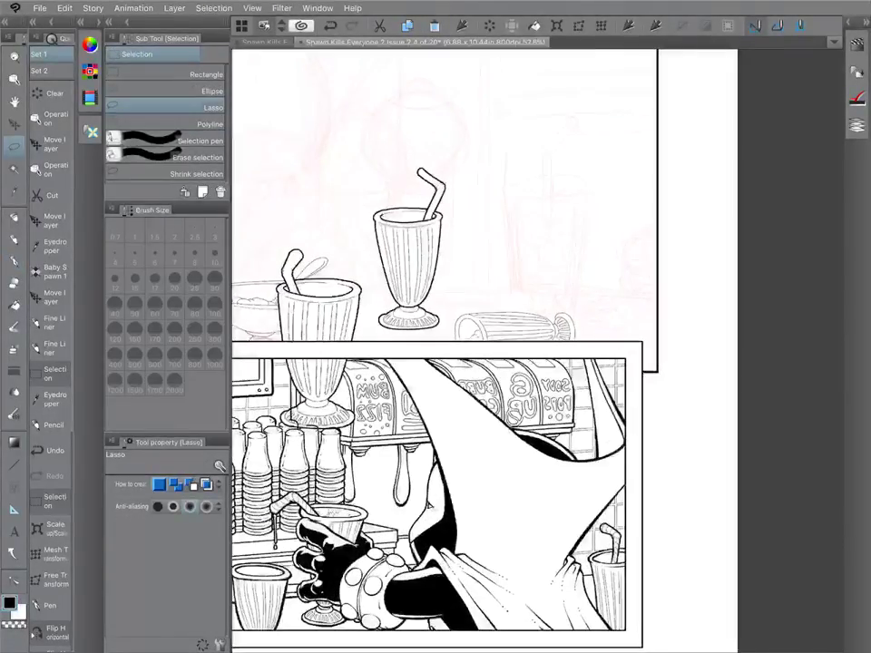
pyautogui.moveTo(452, 351)
pyautogui.mouseDown()
pyautogui.moveTo(456, 301)
pyautogui.moveTo(442, 338)
pyautogui.mouseUp()
pyautogui.hotkey('ctrl', 'a')
pyautogui.hotkey('ctrl', 'd')
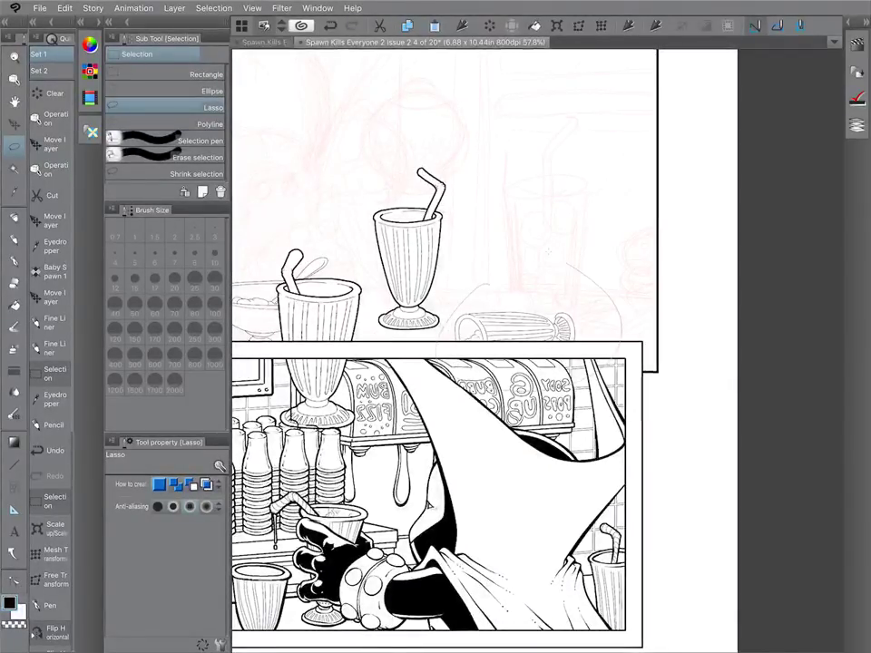
pyautogui.moveTo(489, 284); pyautogui.dragTo(437, 388)
pyautogui.hotkey('ctrl', 't')
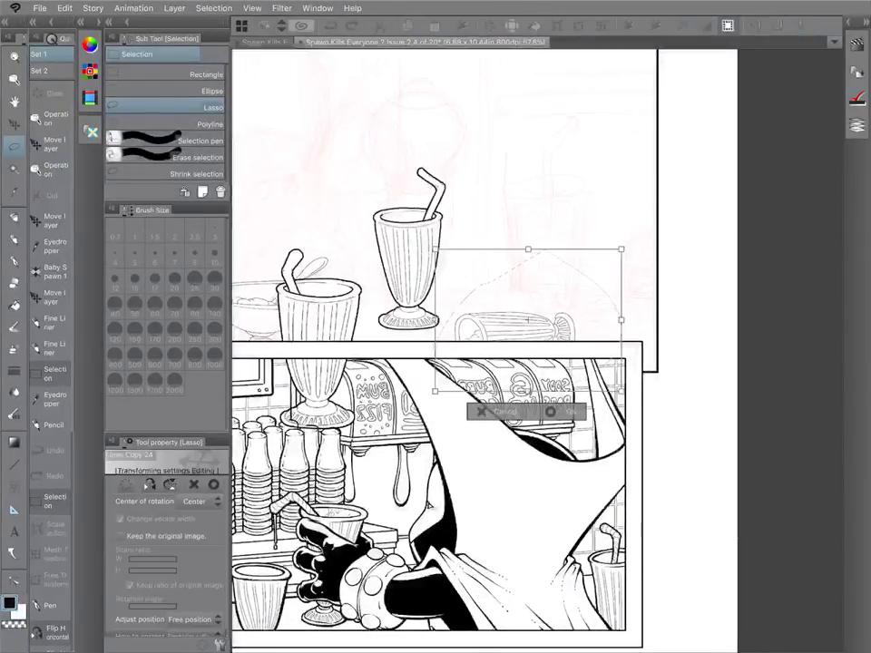
pyautogui.moveTo(528, 248); pyautogui.dragTo(528, 218)
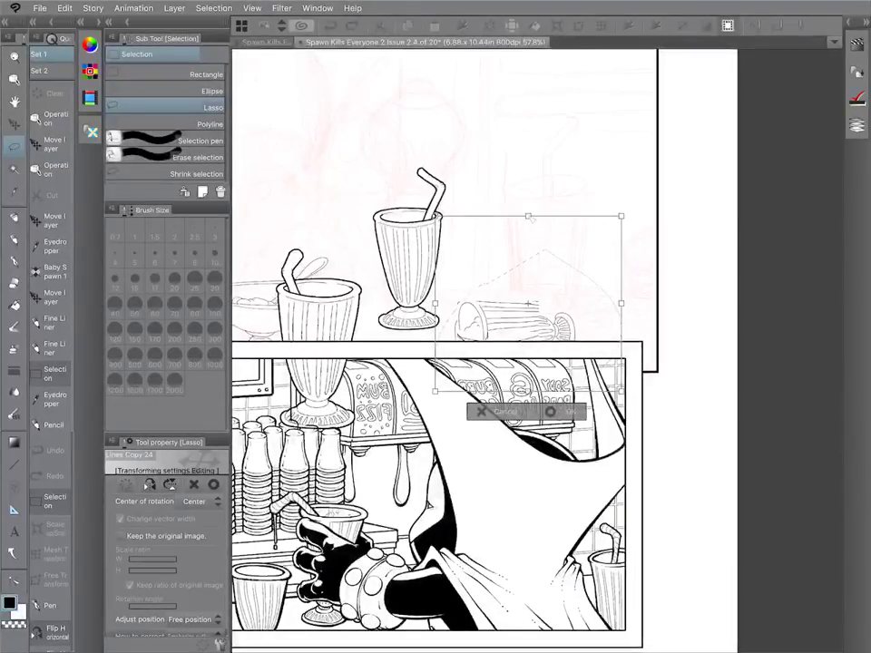
pyautogui.moveTo(575, 290); pyautogui.dragTo(575, 305)
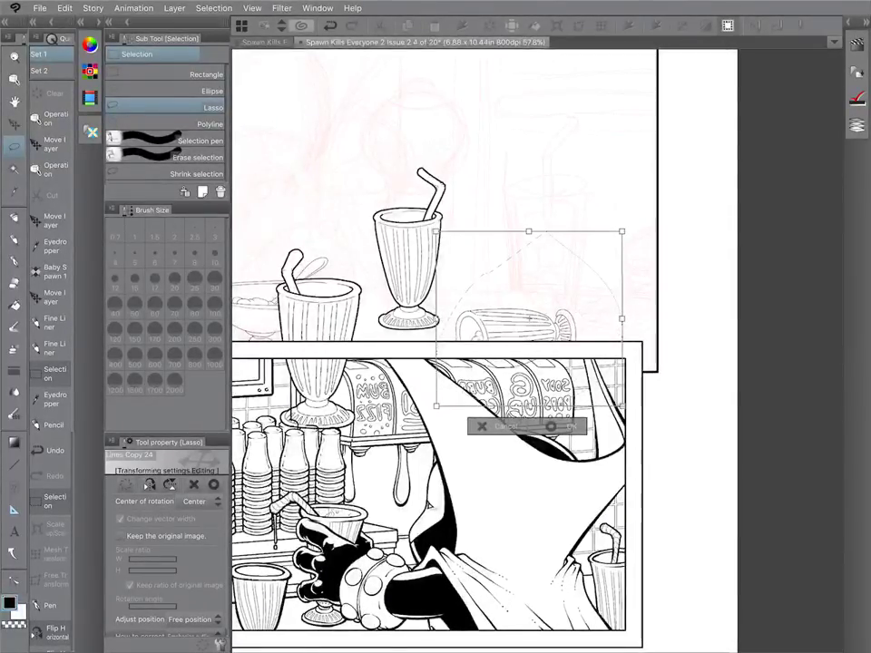
pyautogui.moveTo(528, 231); pyautogui.dragTo(529, 162)
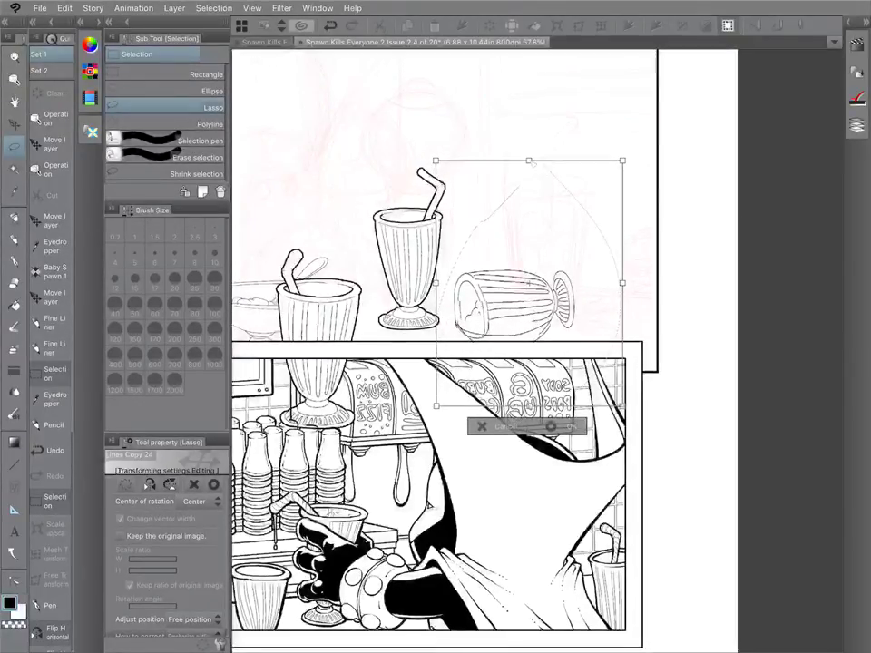
pyautogui.moveTo(583, 272); pyautogui.dragTo(587, 305)
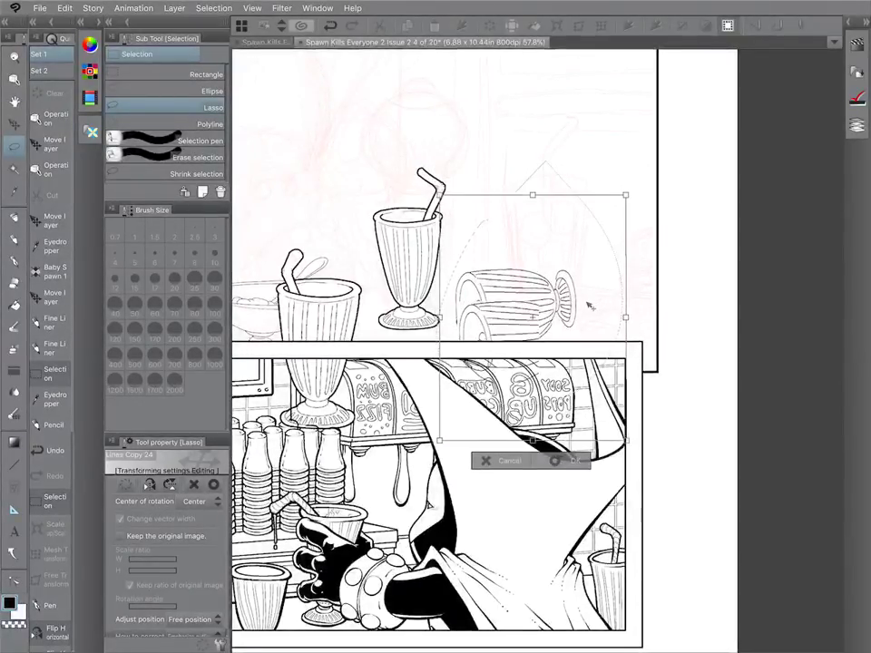
pyautogui.moveTo(534, 195); pyautogui.dragTo(535, 225)
pyautogui.moveTo(579, 314); pyautogui.dragTo(576, 296)
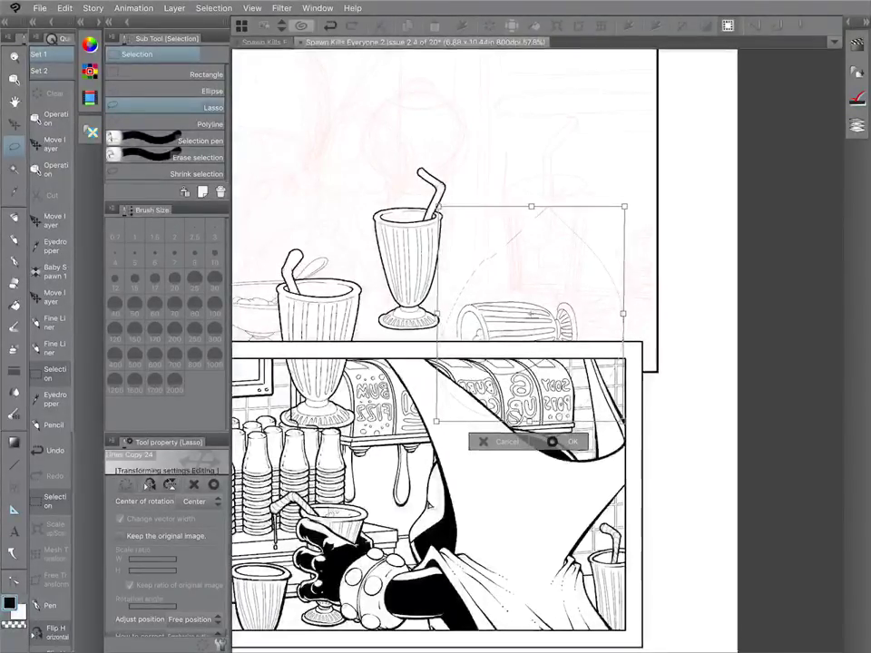
pyautogui.click(551, 442)
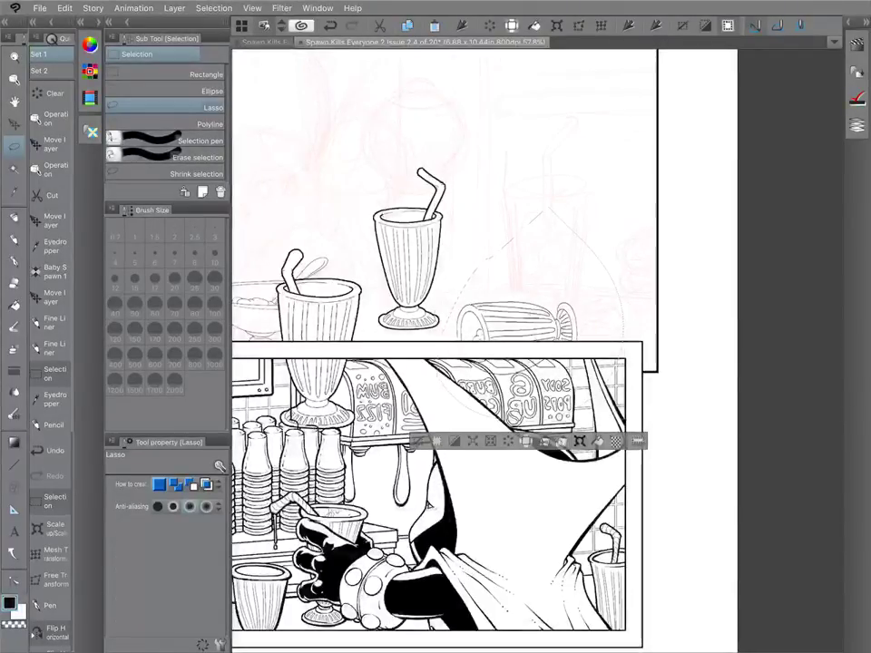
# Scale the tipped-over glass to 122%, nudge it up over the lower panel's border and clear the selection.
pyautogui.click(579, 442)
pyautogui.moveTo(624, 418); pyautogui.dragTo(706, 465)
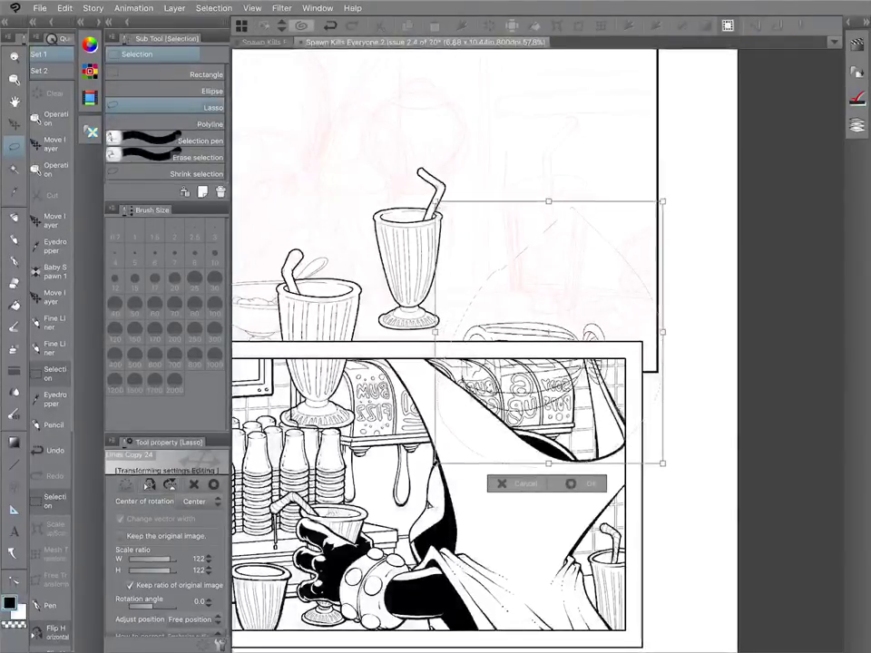
pyautogui.moveTo(548, 332); pyautogui.dragTo(546, 324)
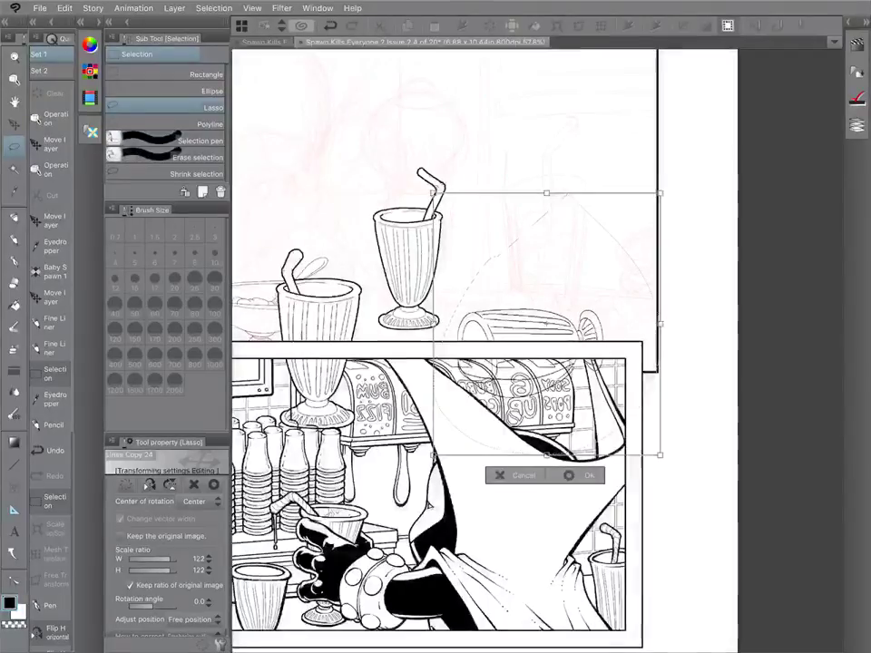
pyautogui.click(581, 475)
pyautogui.click(438, 475)
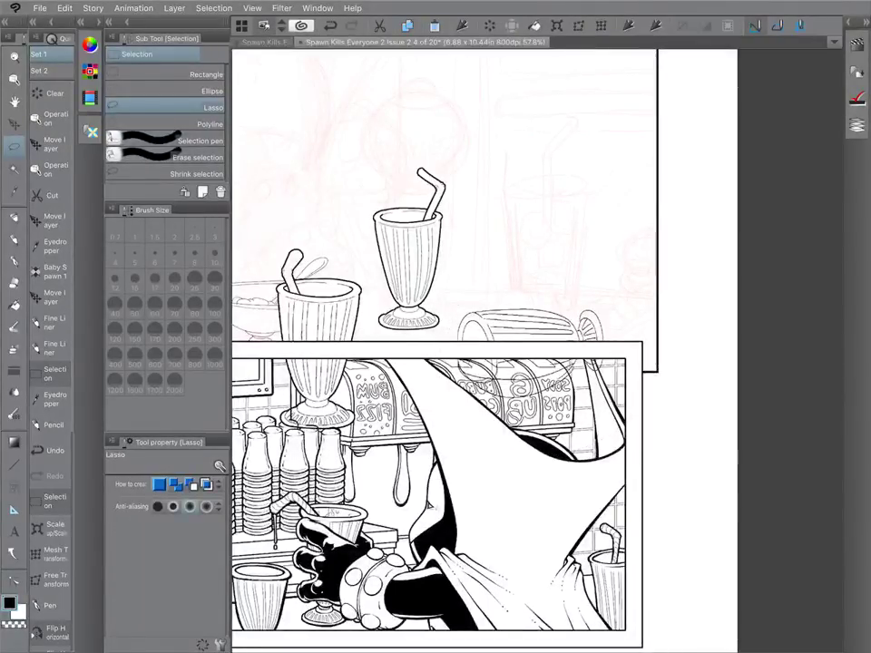
# With Fine Liner 2, ink a burger's sesame-seeded top bun cut off by the panel's side border beyond the tipped-over glass.
pyautogui.press('p')
pyautogui.scroll(3, 544, 345)
pyautogui.scroll(-8, 545, 344)
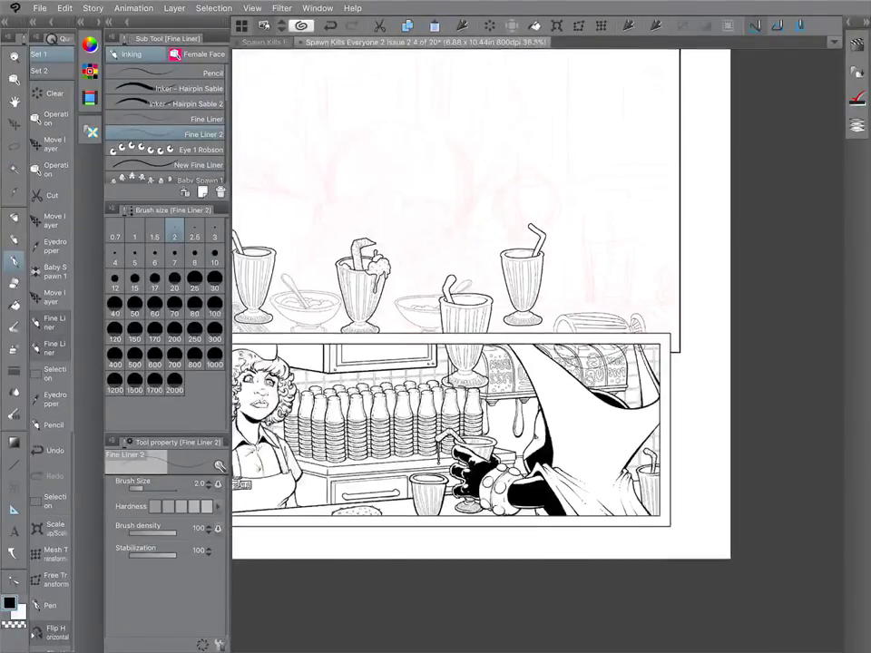
pyautogui.scroll(5, 544, 344)
pyautogui.scroll(3, 643, 315)
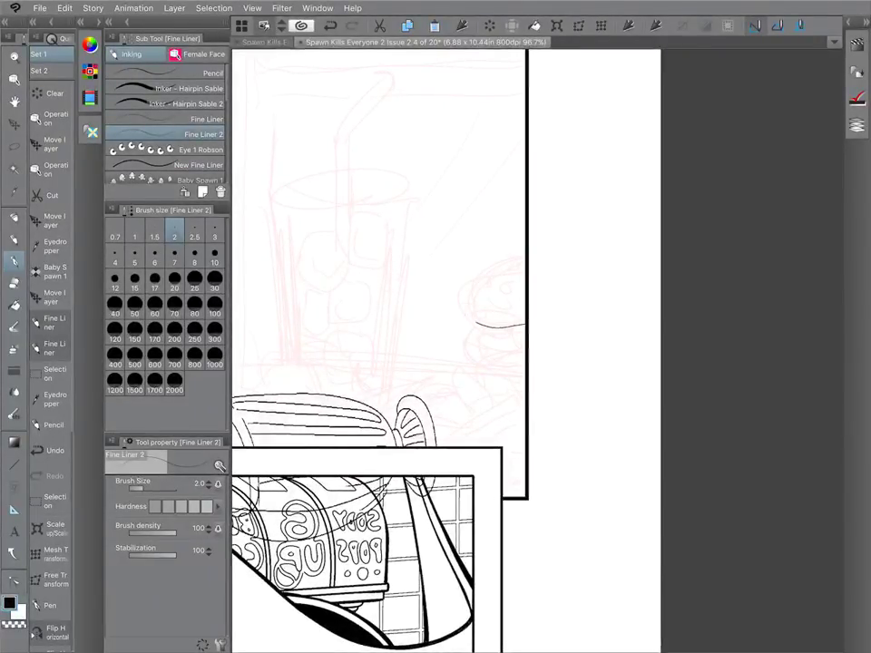
pyautogui.moveTo(476, 323)
pyautogui.mouseDown()
pyautogui.moveTo(463, 295)
pyautogui.moveTo(477, 278)
pyautogui.moveTo(524, 262)
pyautogui.moveTo(494, 283)
pyautogui.mouseUp()
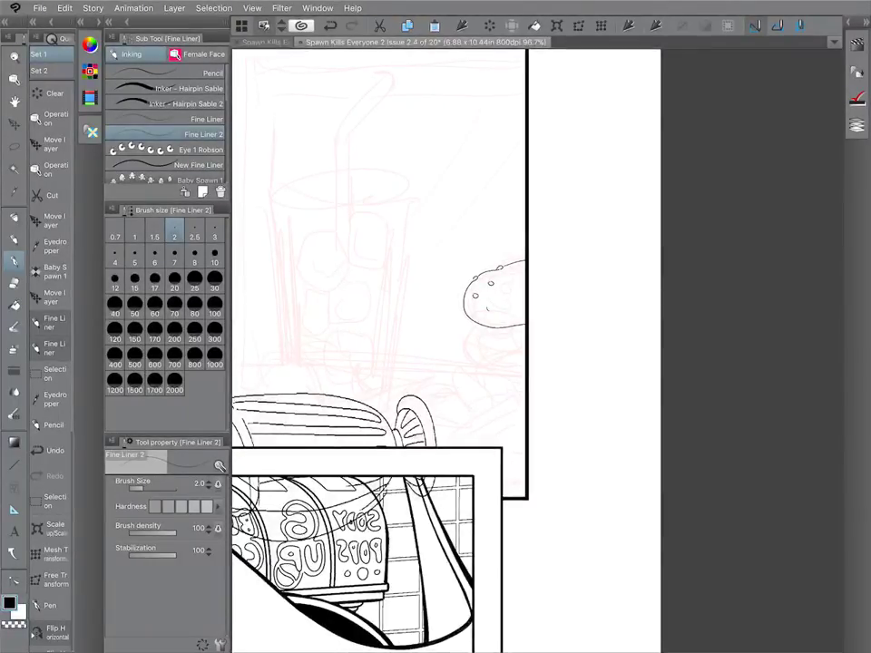
pyautogui.moveTo(488, 310); pyautogui.dragTo(511, 274)
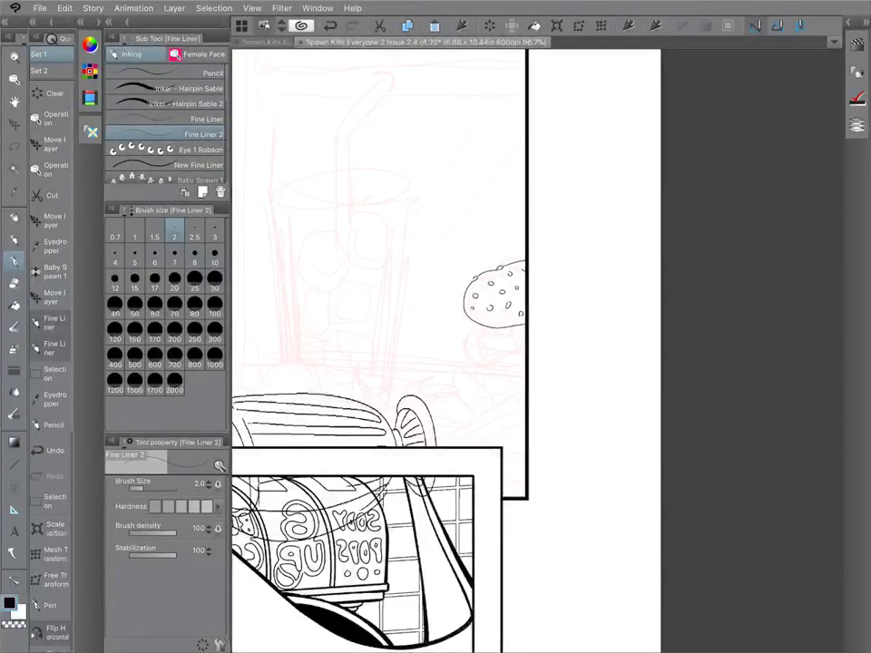
# Ink the burger's wavy lettuce and overlapping tomato slices beneath the top bun.
pyautogui.moveTo(466, 315)
pyautogui.mouseDown()
pyautogui.moveTo(459, 330)
pyautogui.moveTo(487, 345)
pyautogui.moveTo(525, 336)
pyautogui.mouseUp()
pyautogui.scroll(3, 553, 296)
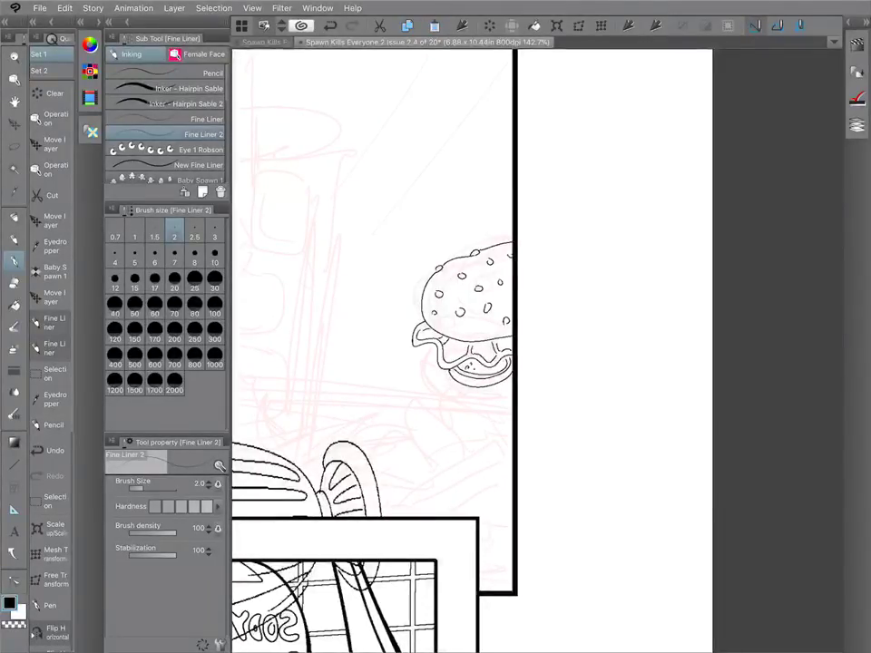
pyautogui.moveTo(412, 352)
pyautogui.mouseDown()
pyautogui.moveTo(449, 373)
pyautogui.moveTo(443, 365)
pyautogui.mouseUp()
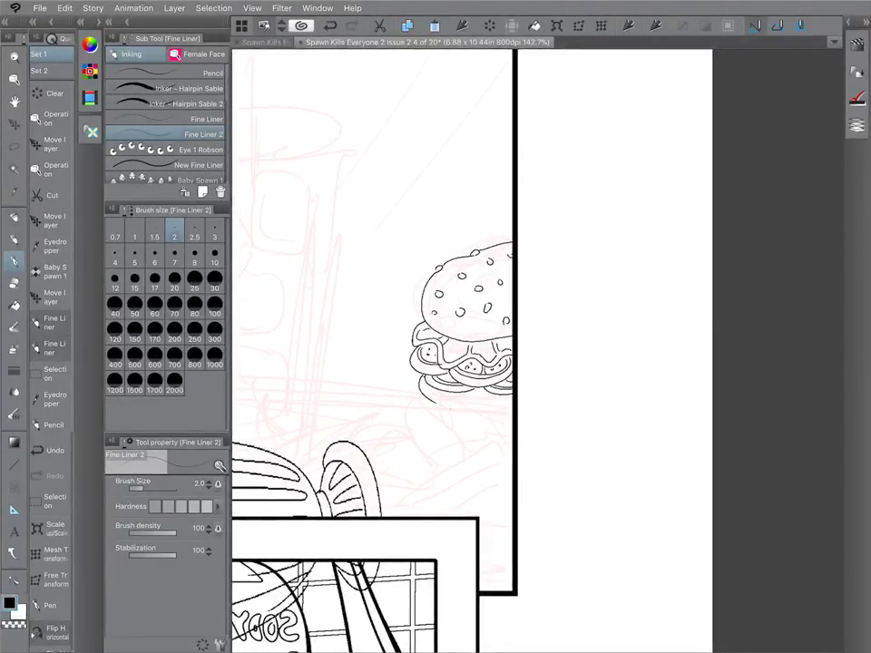
# Ink the burger's textured patty and the rounded bottom bun beneath the tomato slices.
pyautogui.moveTo(437, 403); pyautogui.dragTo(493, 408)
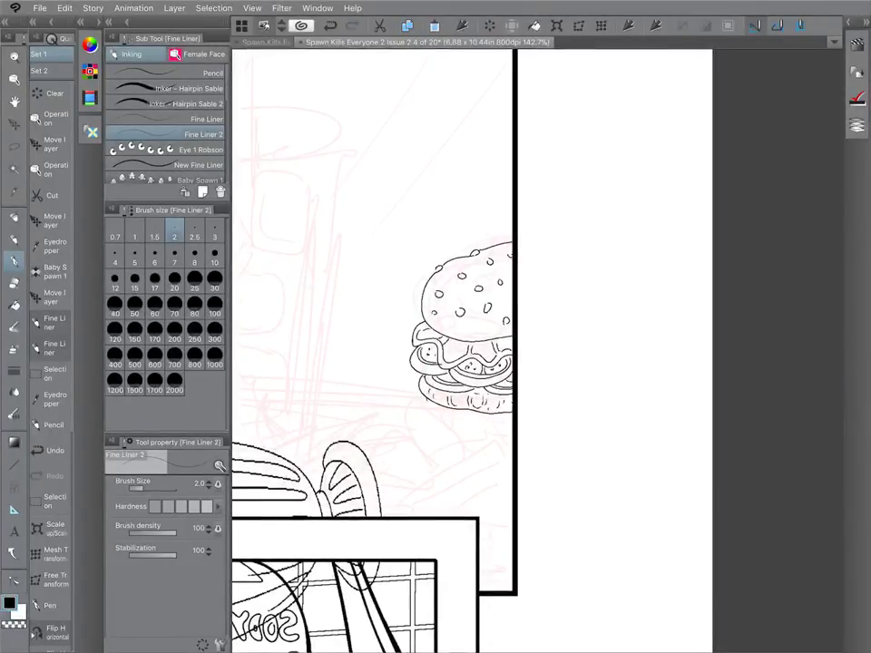
pyautogui.moveTo(479, 415); pyautogui.dragTo(512, 414)
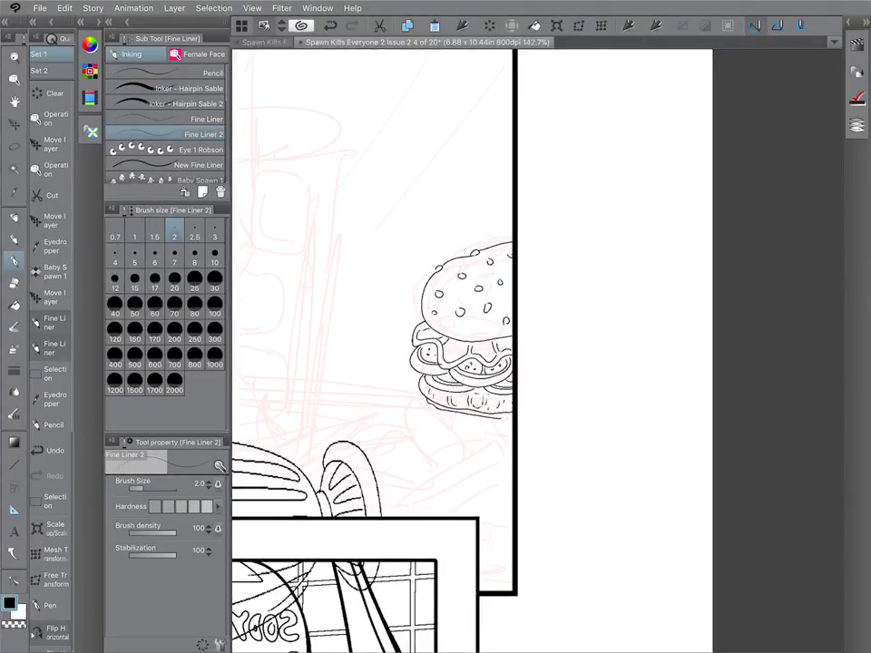
pyautogui.moveTo(426, 397); pyautogui.dragTo(422, 413)
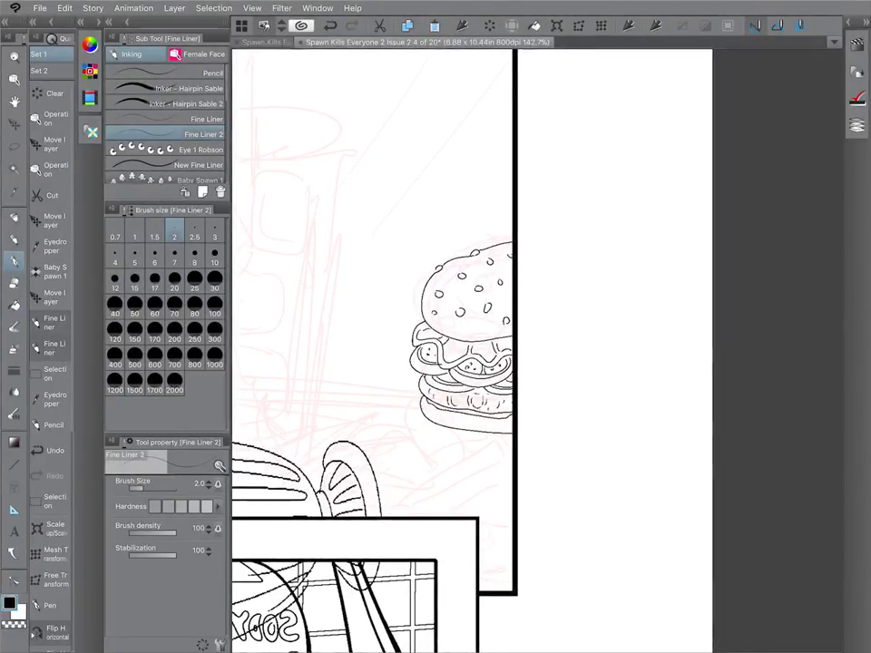
# Lasso the finished burger, move it slightly lower along the panel's side border and clear the selection.
pyautogui.scroll(-5, 577, 276)
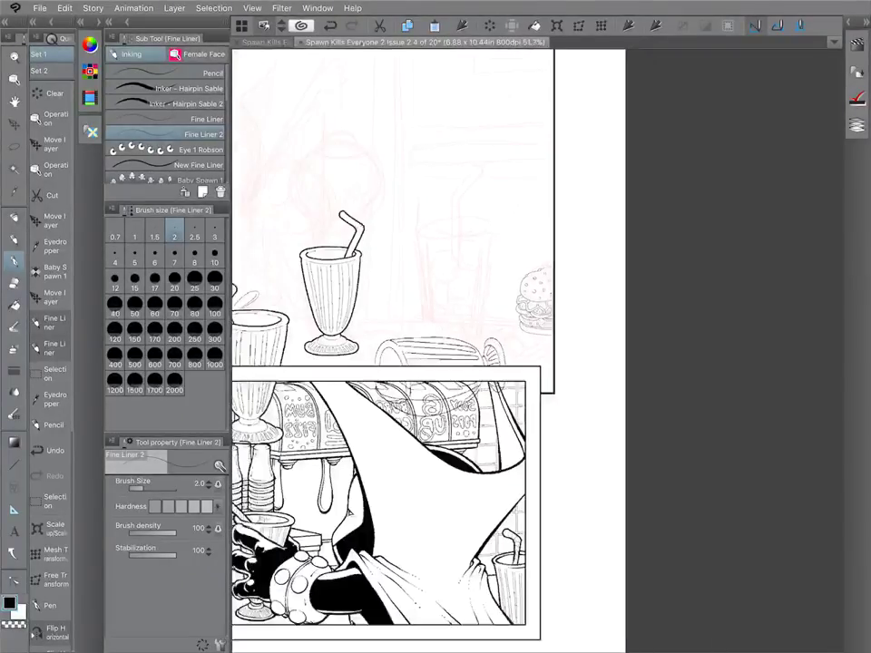
pyautogui.scroll(1, 589, 282)
pyautogui.scroll(-3, 626, 299)
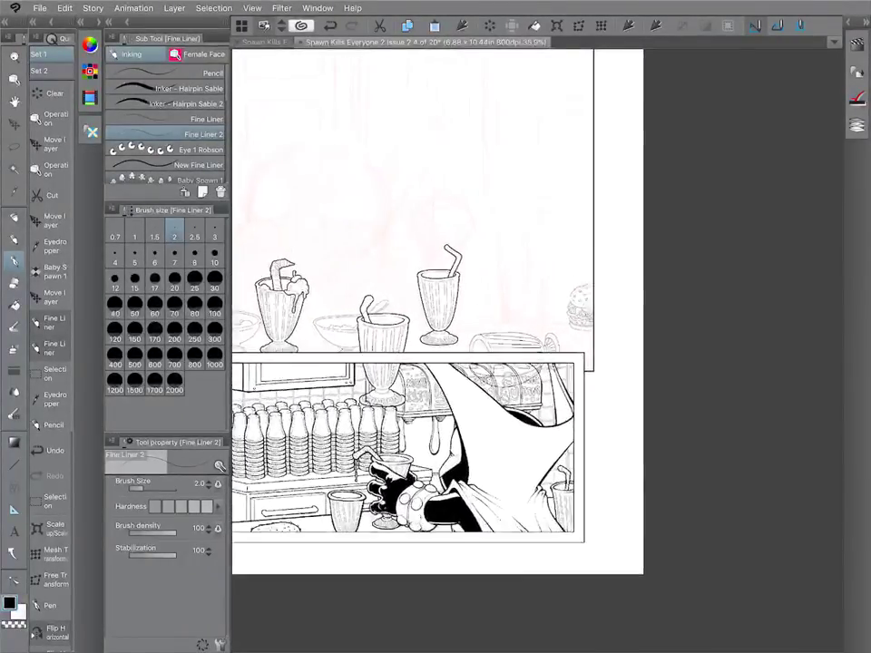
pyautogui.scroll(5, 576, 304)
pyautogui.scroll(-1, 508, 308)
pyautogui.scroll(2, 508, 317)
pyautogui.scroll(-2, 562, 363)
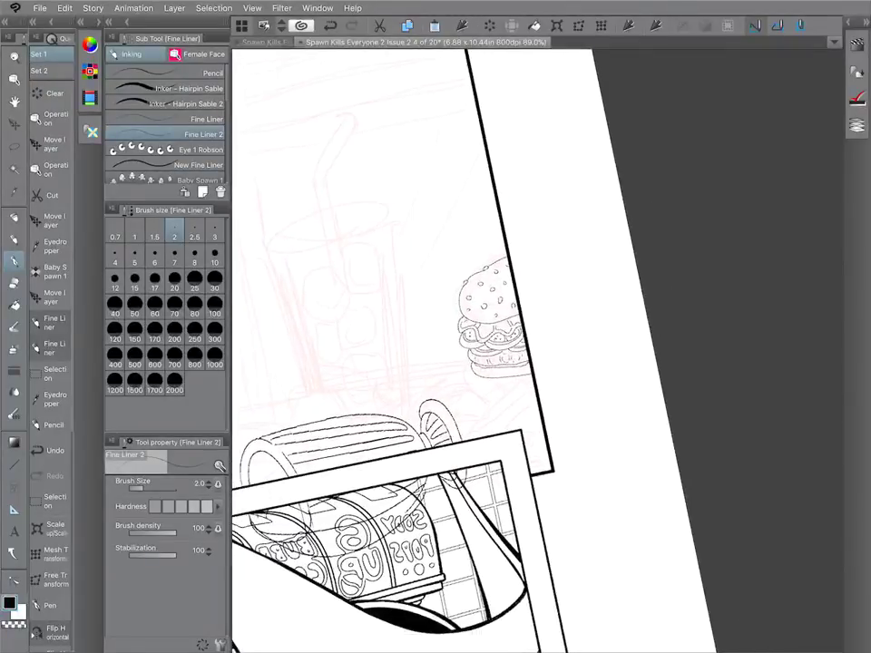
pyautogui.scroll(1, 544, 335)
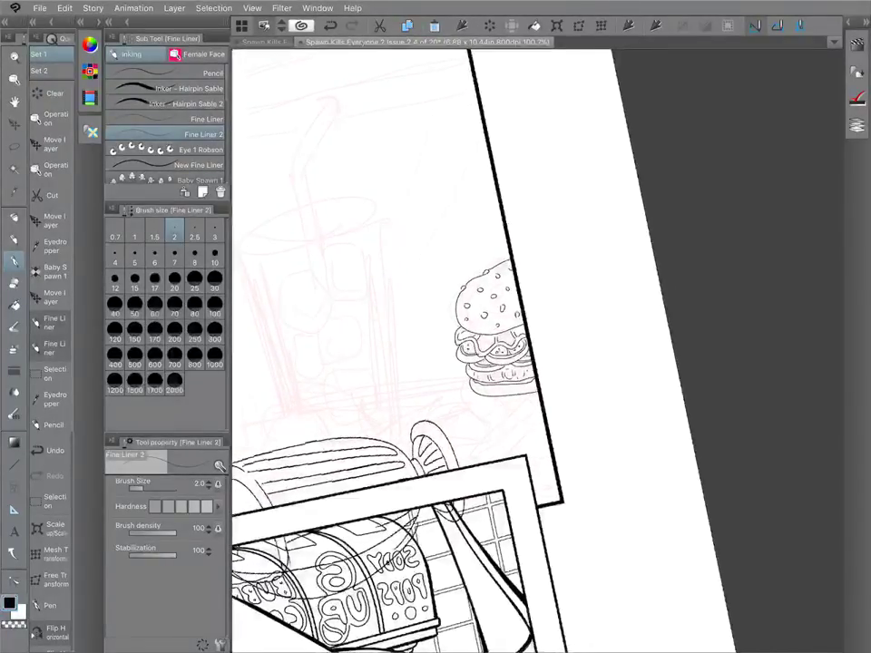
pyautogui.press('m')
pyautogui.moveTo(424, 246)
pyautogui.mouseDown()
pyautogui.moveTo(426, 327)
pyautogui.moveTo(493, 208)
pyautogui.mouseUp()
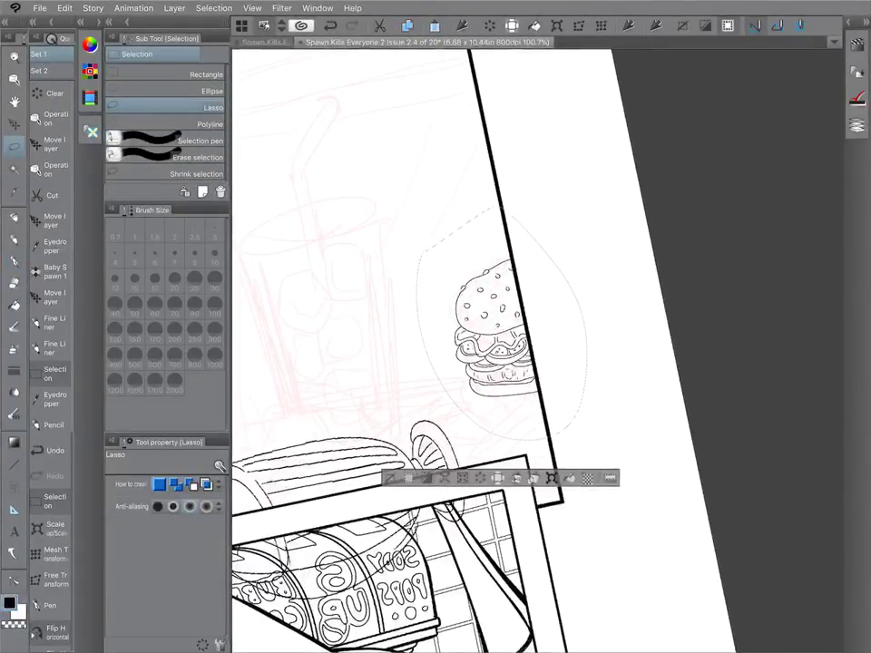
pyautogui.hotkey('ctrl', 't')
pyautogui.press('Return')
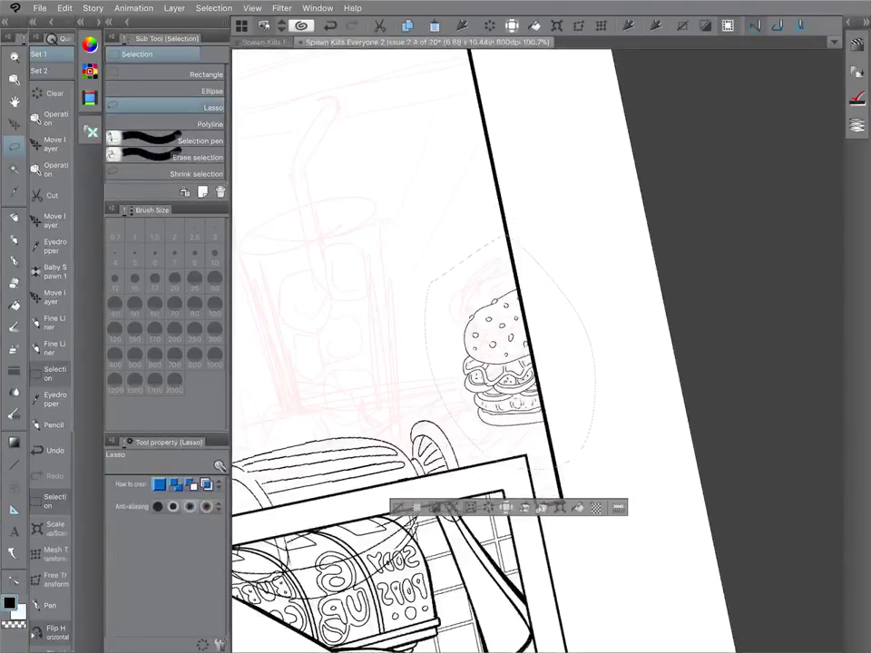
pyautogui.hotkey('ctrl', 'd')
# With Fine Liner 2, ink a plate under the burger, reaching from beside the bun to the panel's side border.
pyautogui.press('p')
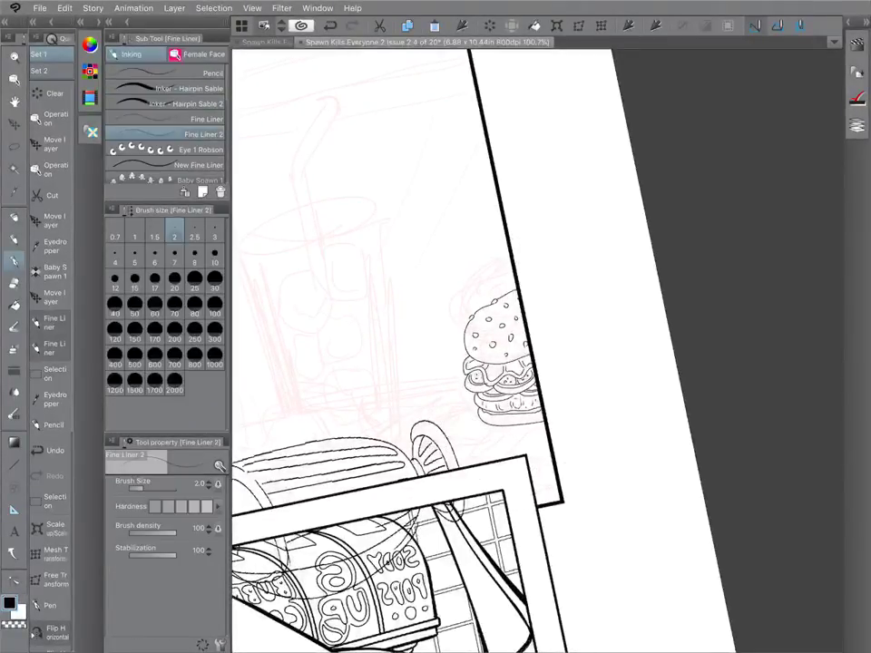
pyautogui.moveTo(470, 365)
pyautogui.mouseDown()
pyautogui.moveTo(436, 378)
pyautogui.moveTo(472, 406)
pyautogui.mouseUp()
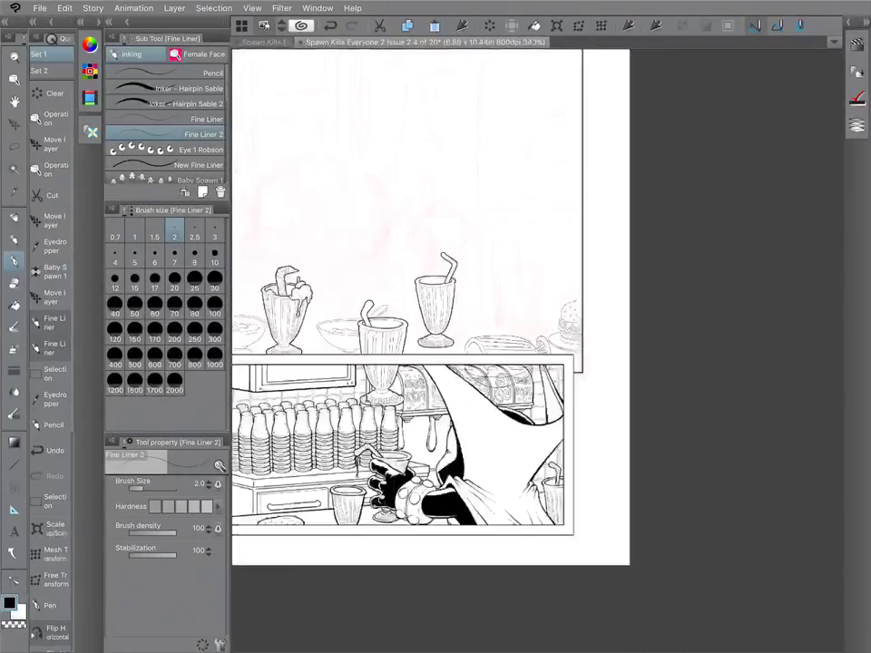
pyautogui.scroll(-4, 535, 328)
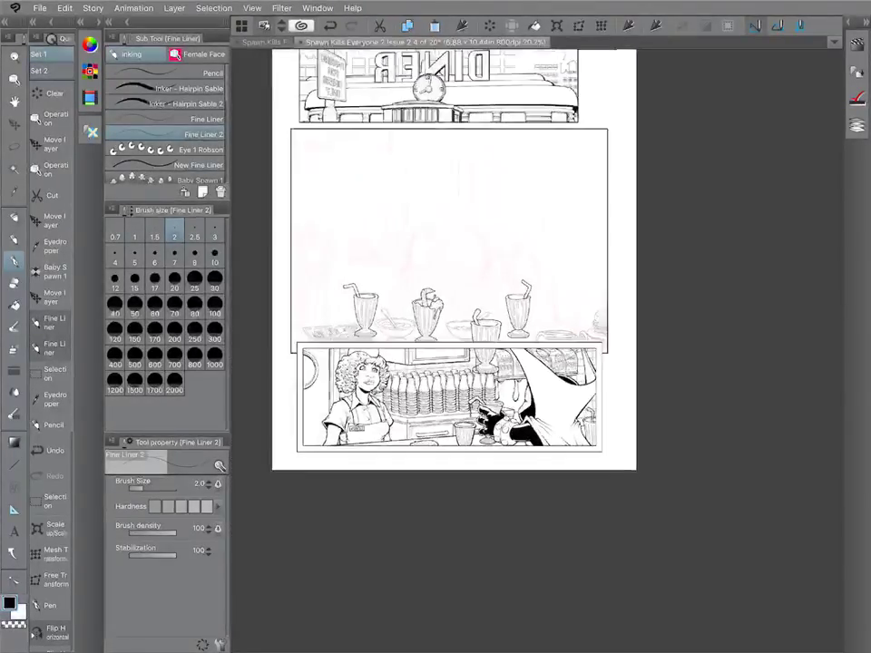
pyautogui.scroll(2, 463, 328)
pyautogui.scroll(2, 299, 218)
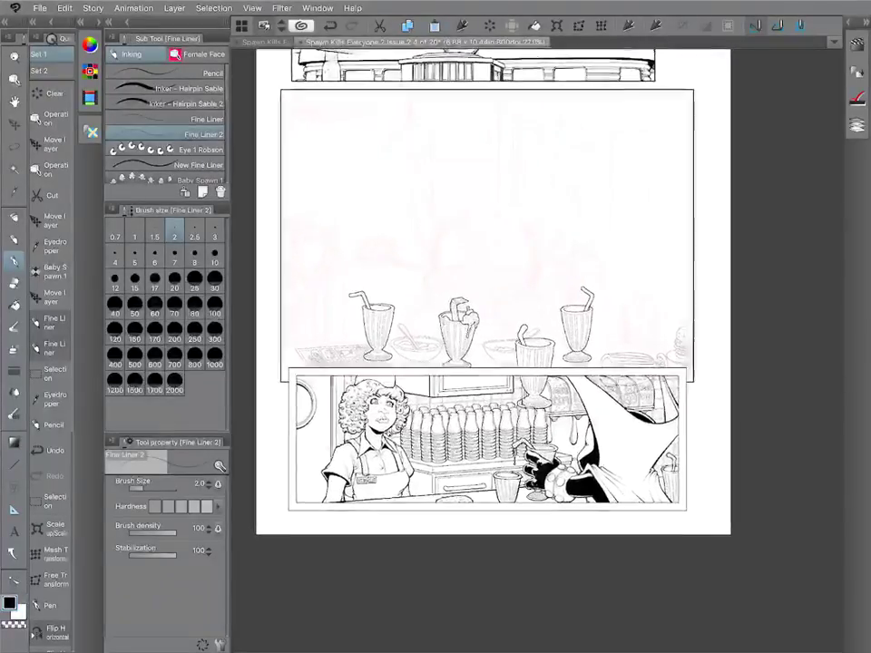
pyautogui.scroll(3, 508, 344)
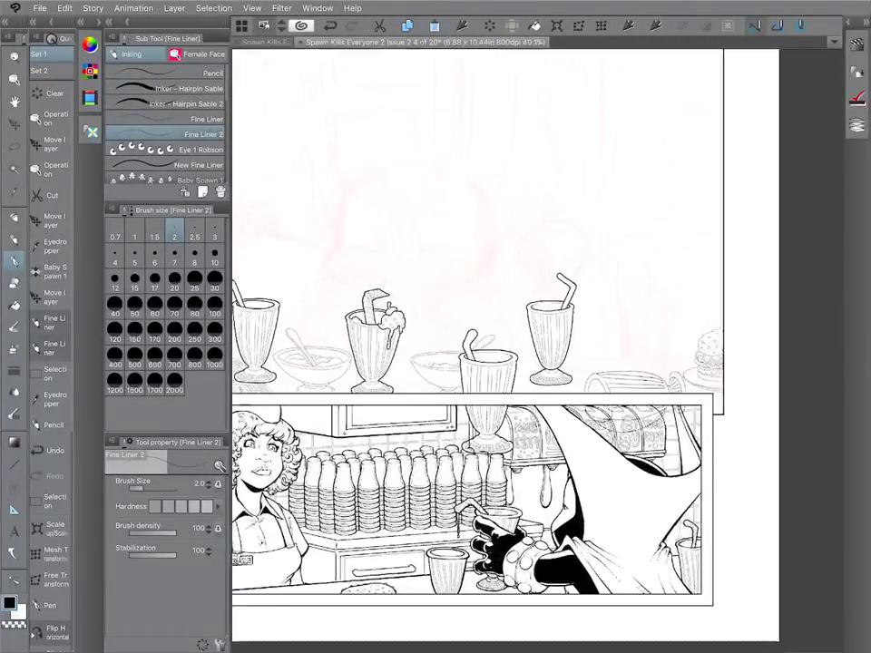
pyautogui.scroll(-3, 507, 345)
pyautogui.scroll(1, 507, 345)
pyautogui.scroll(-1, 535, 309)
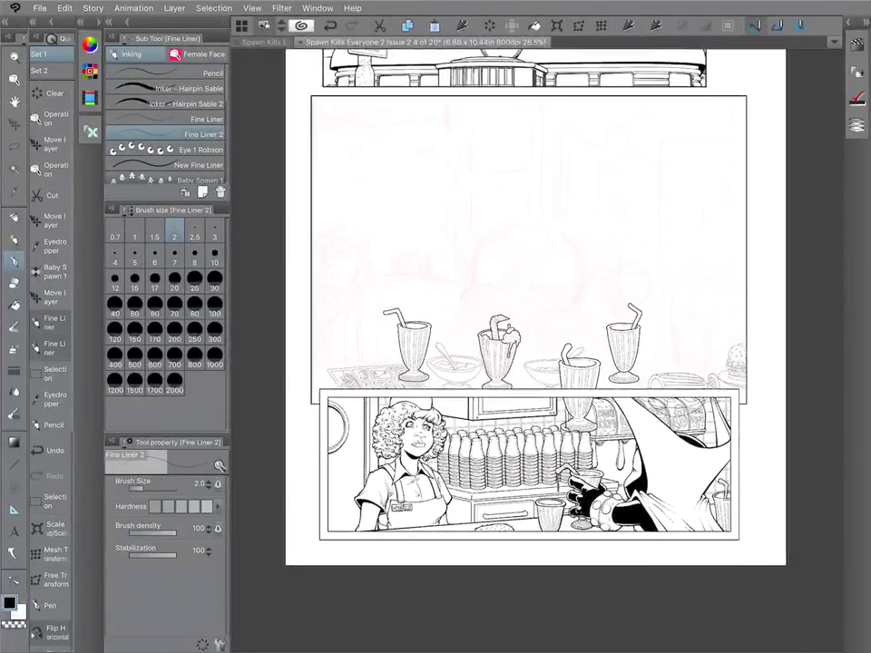
pyautogui.scroll(1, 535, 309)
pyautogui.press('w')
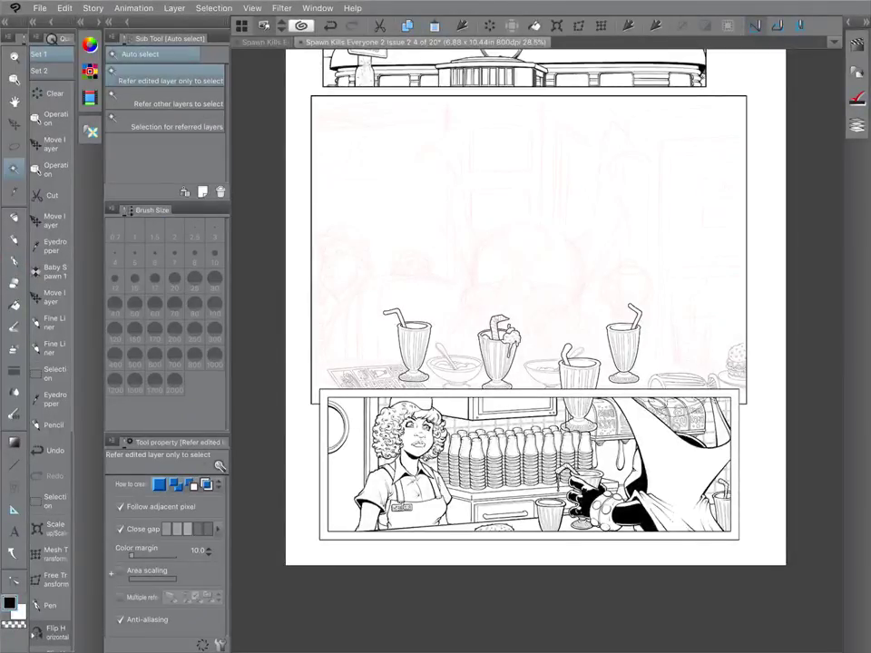
pyautogui.click(544, 226)
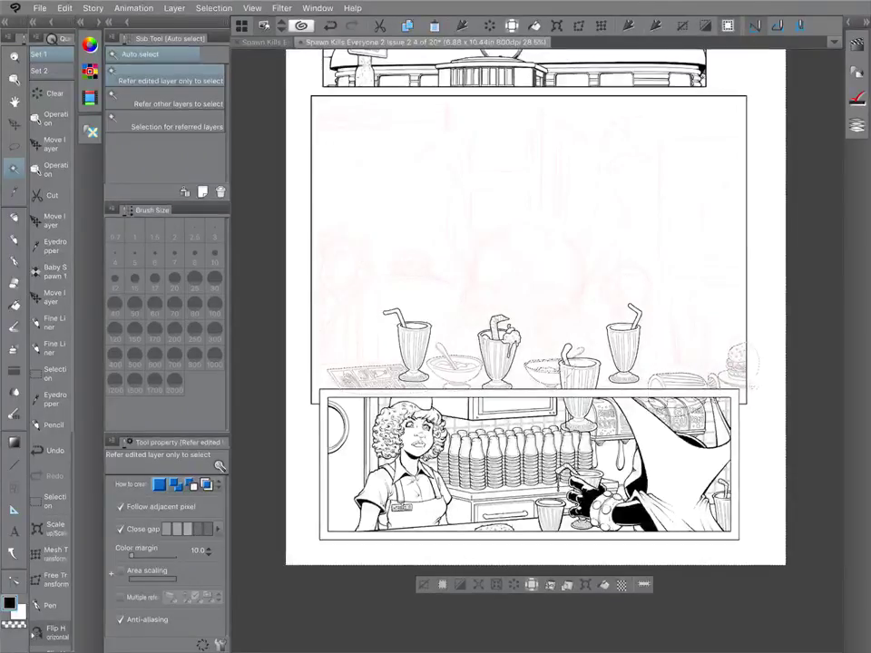
pyautogui.scroll(6, 598, 376)
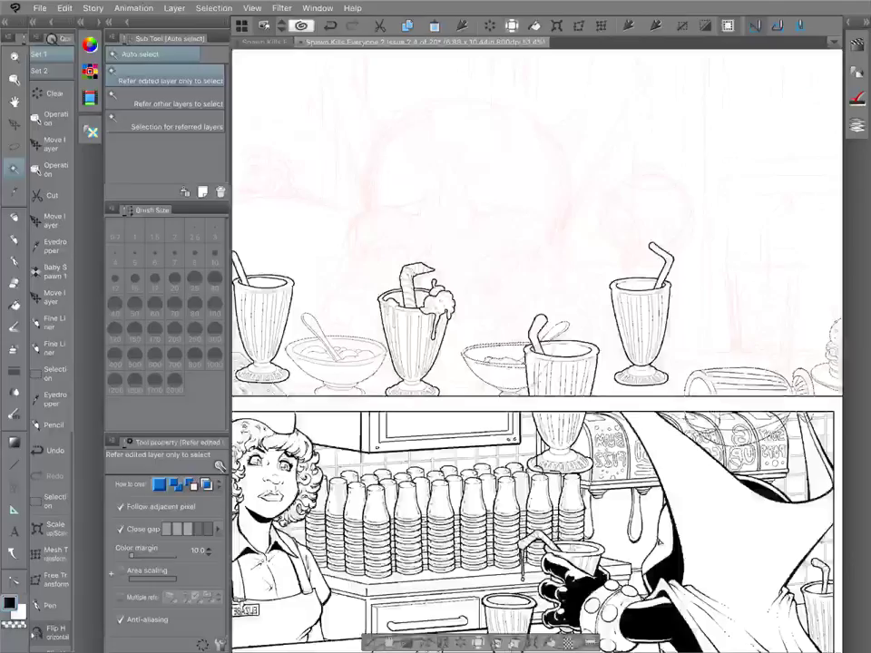
pyautogui.scroll(3, 484, 349)
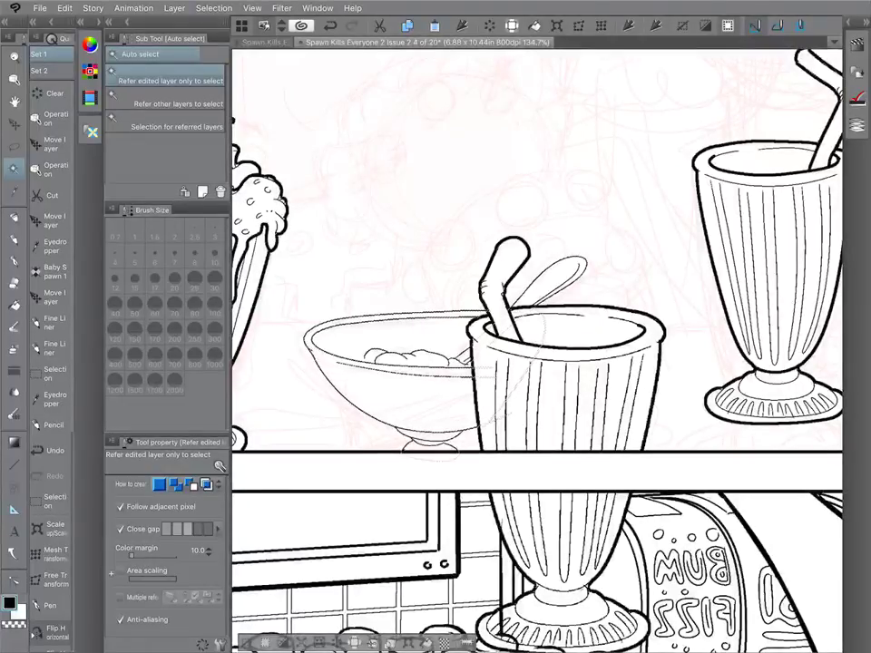
pyautogui.hotkey('ctrl', 'd')
pyautogui.press('p')
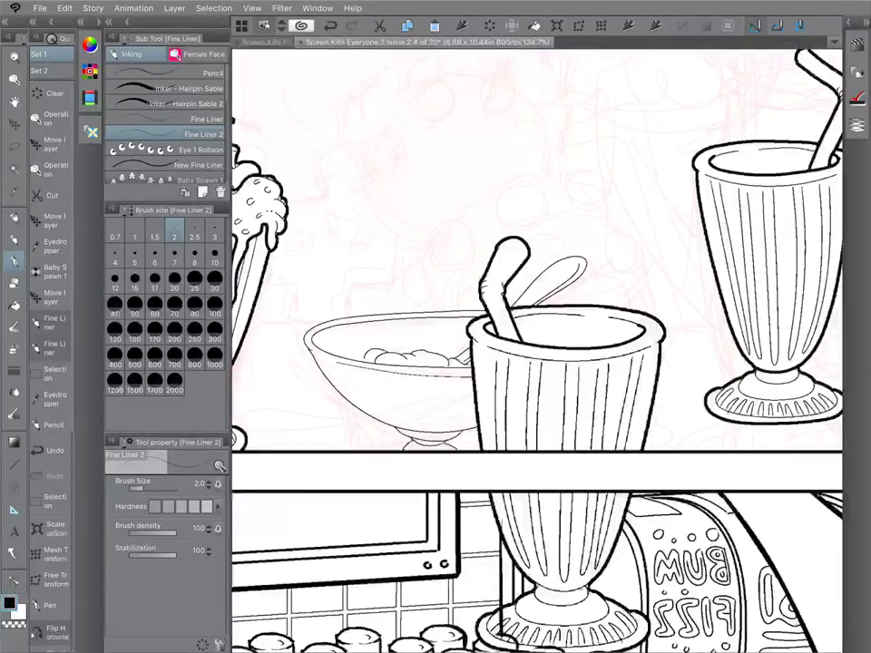
# Auto-select the empty area around the inked food and glasses and run the Size 5 Outline auto action.
pyautogui.press('w')
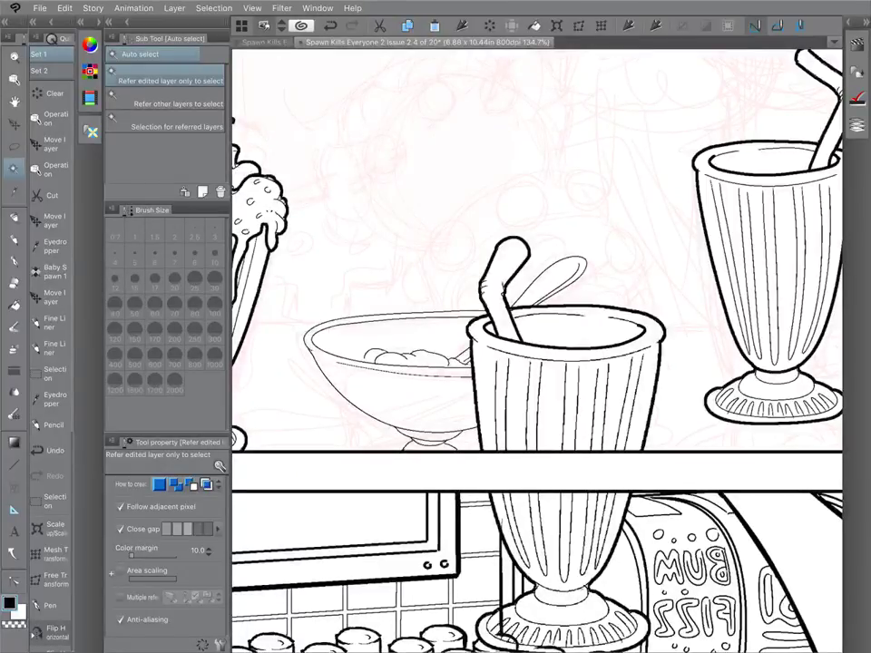
pyautogui.click(599, 195)
pyautogui.scroll(-6, 689, 326)
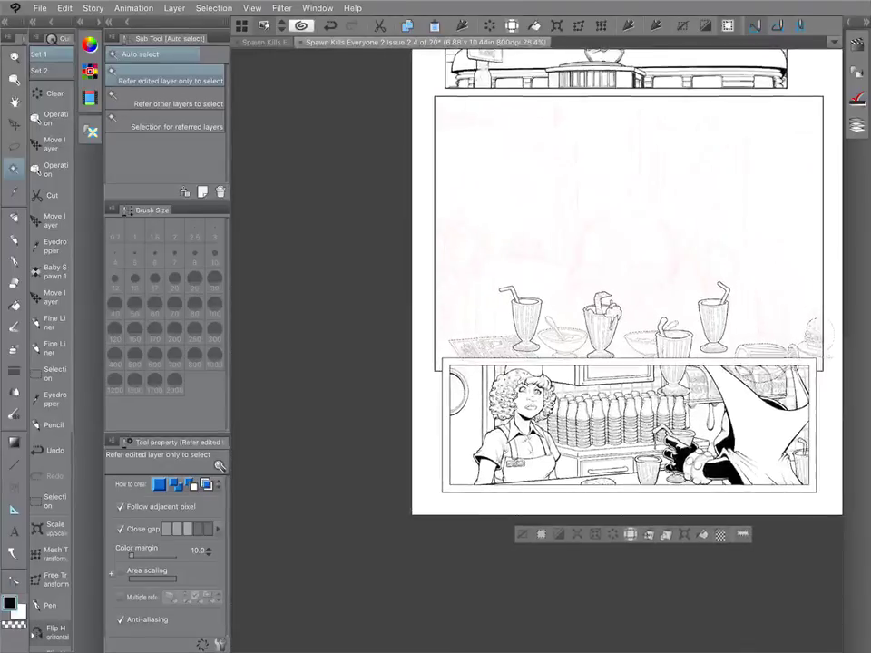
pyautogui.scroll(2, 535, 345)
pyautogui.scroll(3, 535, 344)
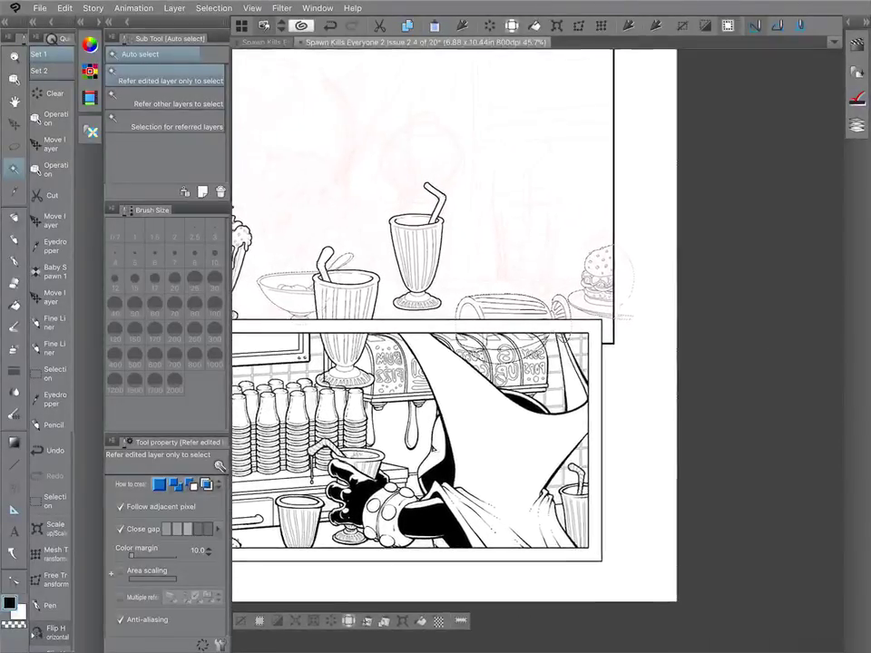
pyautogui.scroll(-3, 544, 344)
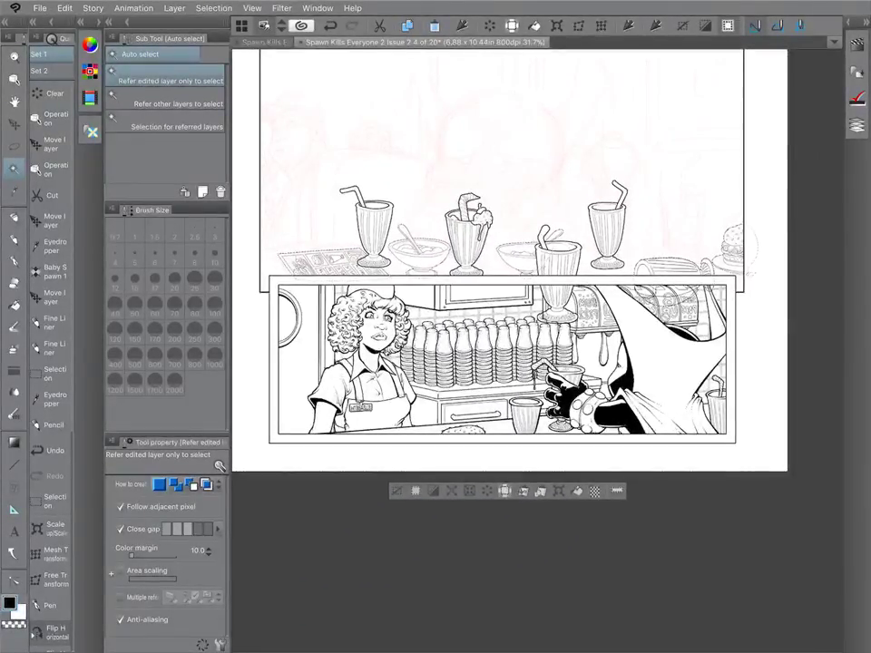
pyautogui.click(850, 22)
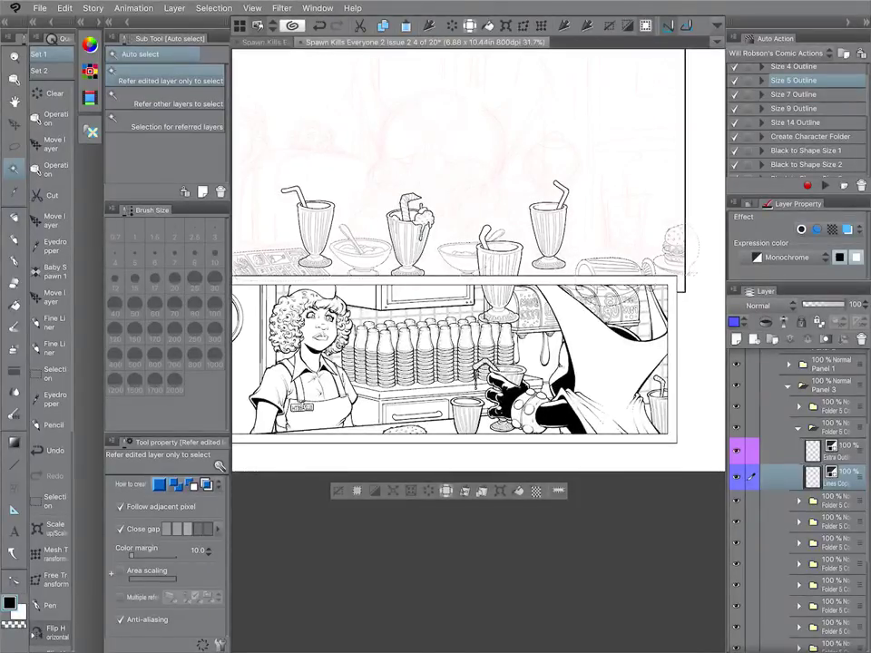
pyautogui.click(824, 185)
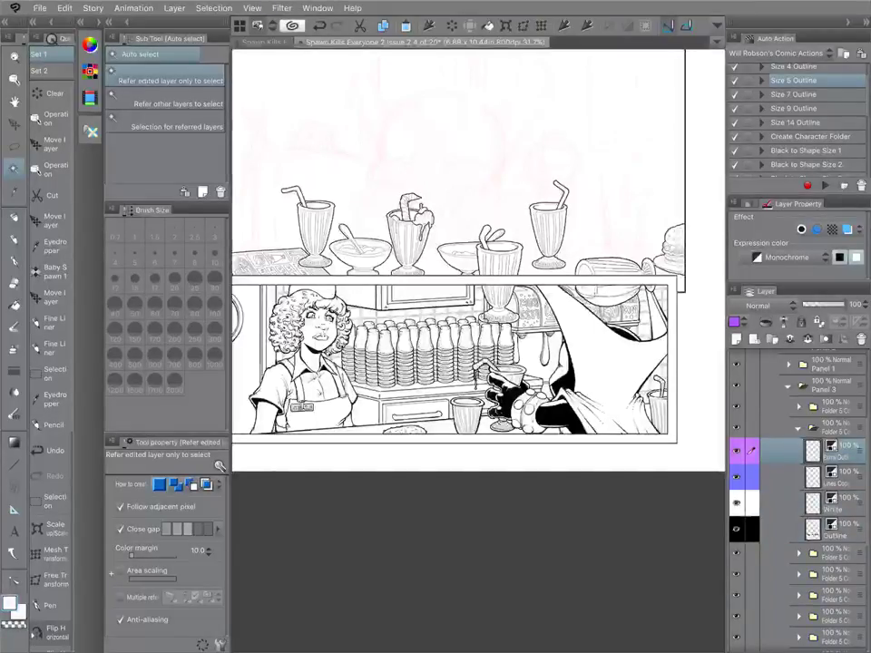
pyautogui.click(848, 22)
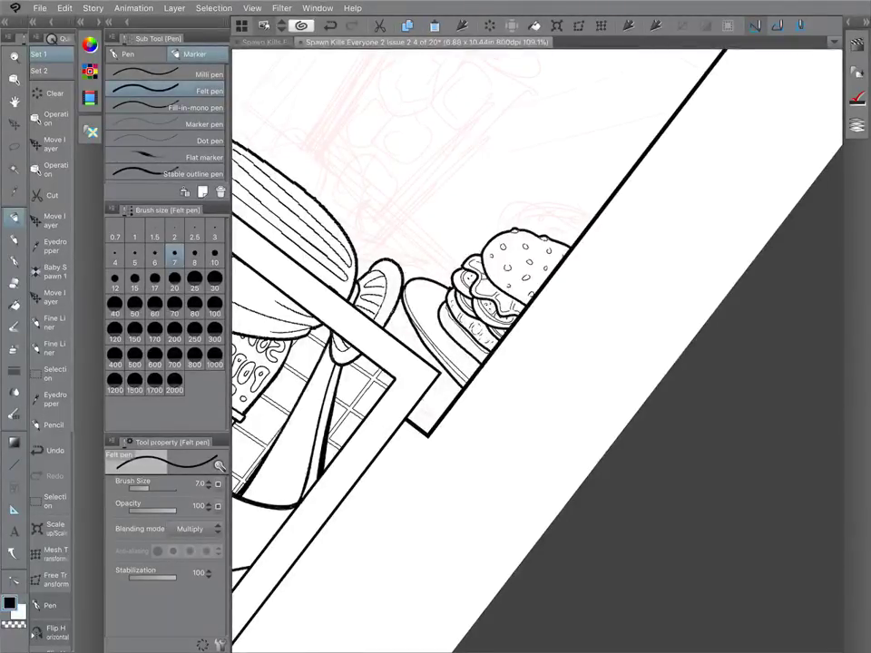
# With the Felt pen at size 7, reinforce the contours of the front milkshake glass and the ice cream bowl behind it.
pyautogui.scroll(-5, 537, 350)
pyautogui.scroll(5, 537, 350)
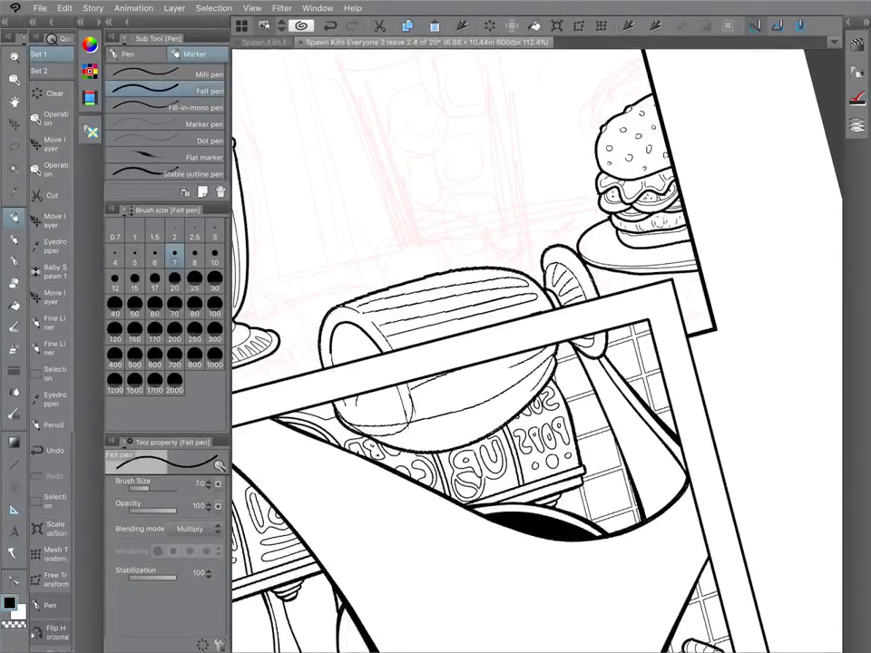
pyautogui.moveTo(436, 363); pyautogui.dragTo(661, 342)
pyautogui.moveTo(435, 363); pyautogui.dragTo(700, 276)
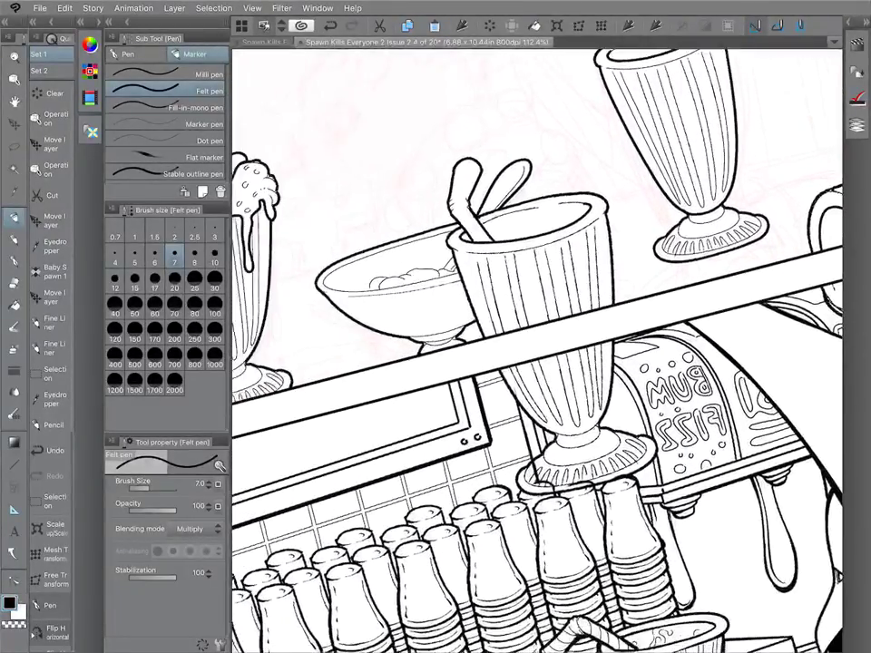
pyautogui.moveTo(603, 204); pyautogui.dragTo(522, 494)
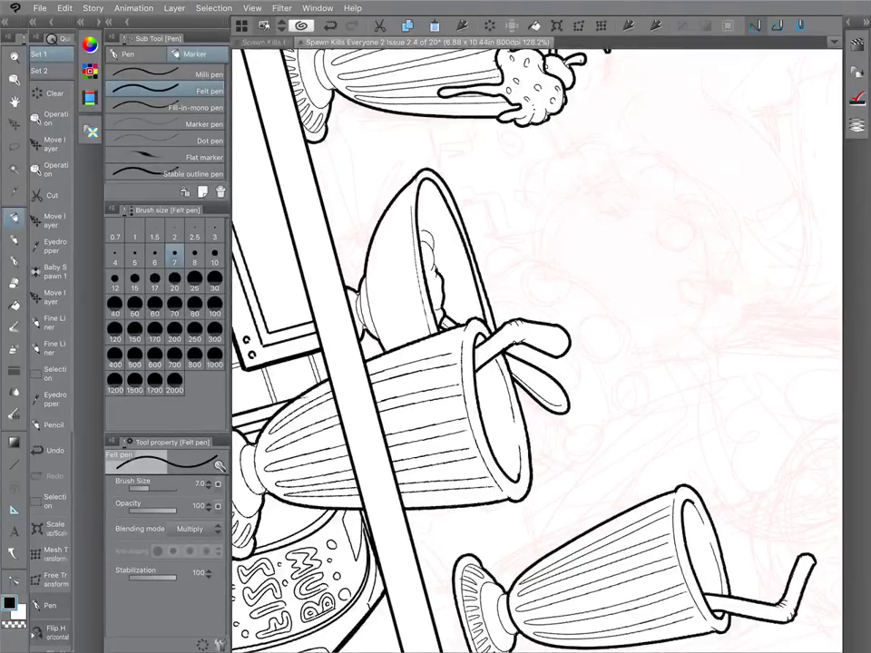
pyautogui.scroll(-4, 537, 351)
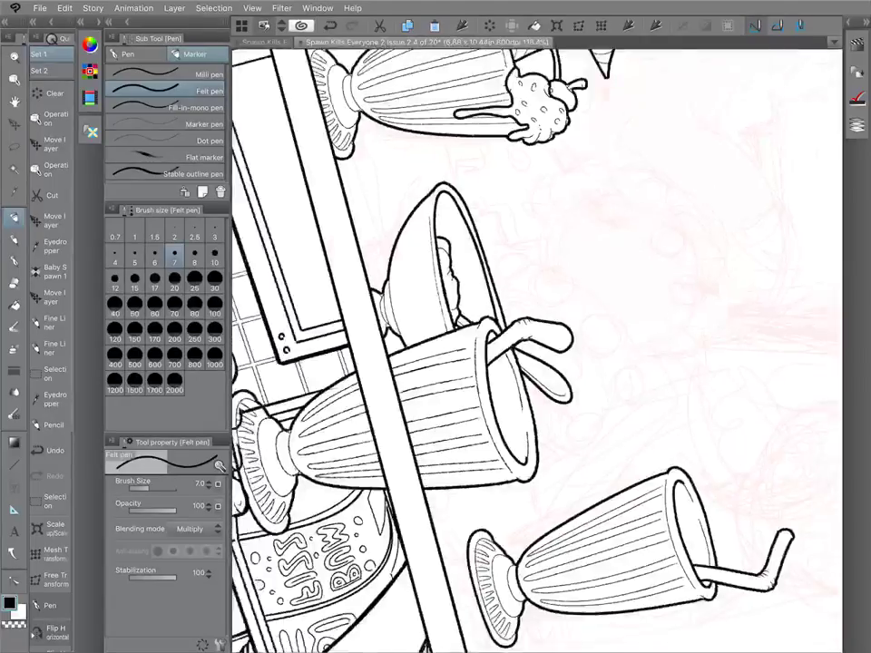
pyautogui.scroll(4, 537, 351)
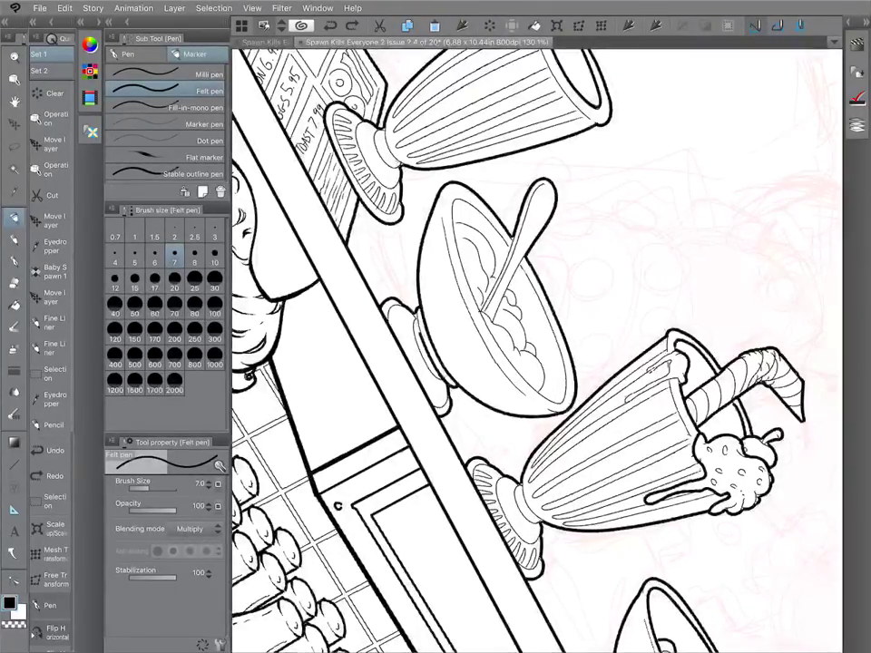
# Thicken the inner rim of the ice cream bowl with the spoon, using the size 7 Felt pen.
pyautogui.moveTo(526, 258); pyautogui.dragTo(552, 310)
pyautogui.moveTo(554, 354)
pyautogui.mouseDown()
pyautogui.moveTo(510, 370)
pyautogui.moveTo(481, 399)
pyautogui.mouseUp()
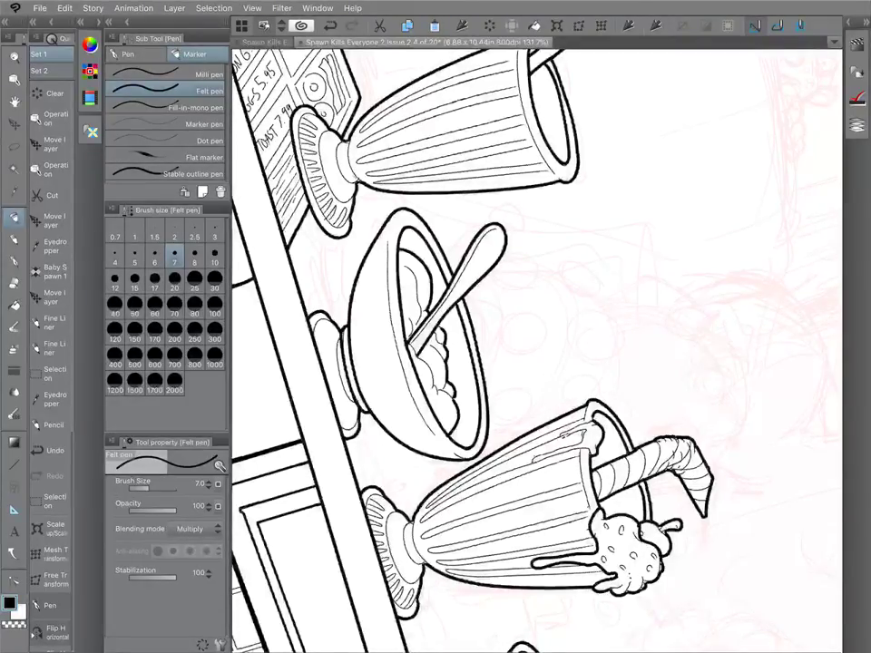
pyautogui.scroll(-4, 537, 345)
pyautogui.scroll(-4, 537, 344)
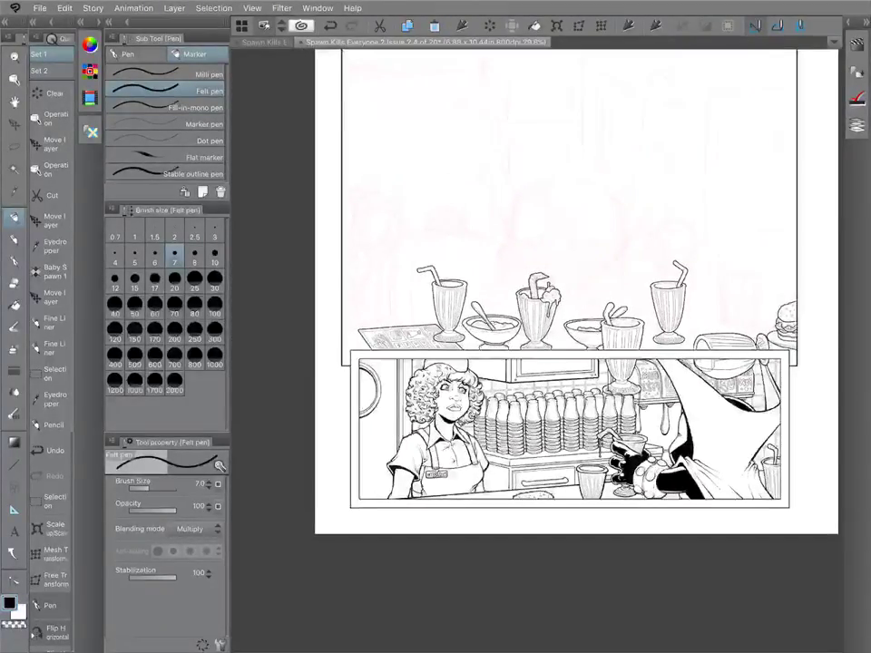
pyautogui.scroll(1, 537, 345)
pyautogui.scroll(2, 537, 344)
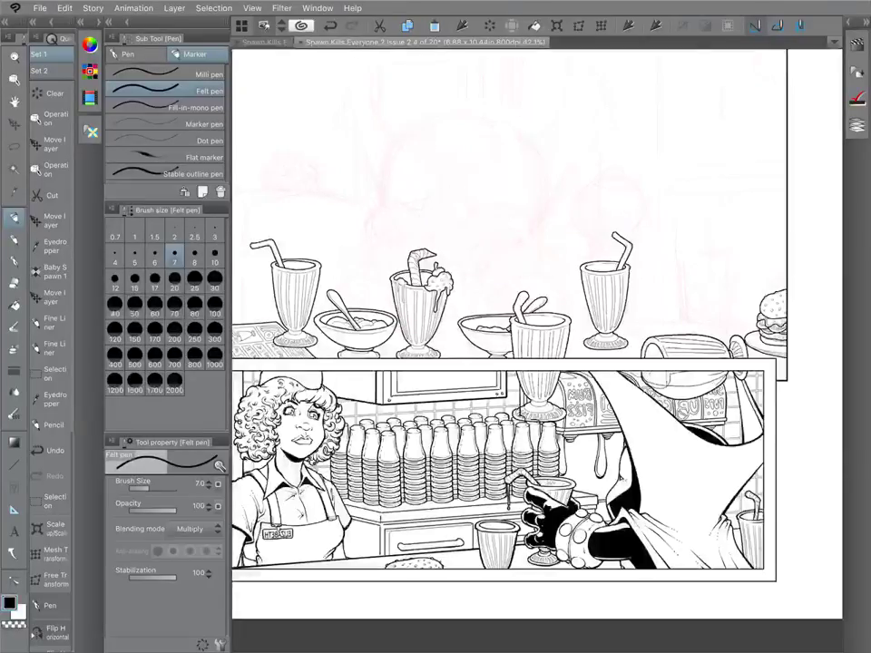
pyautogui.scroll(-4, 599, 292)
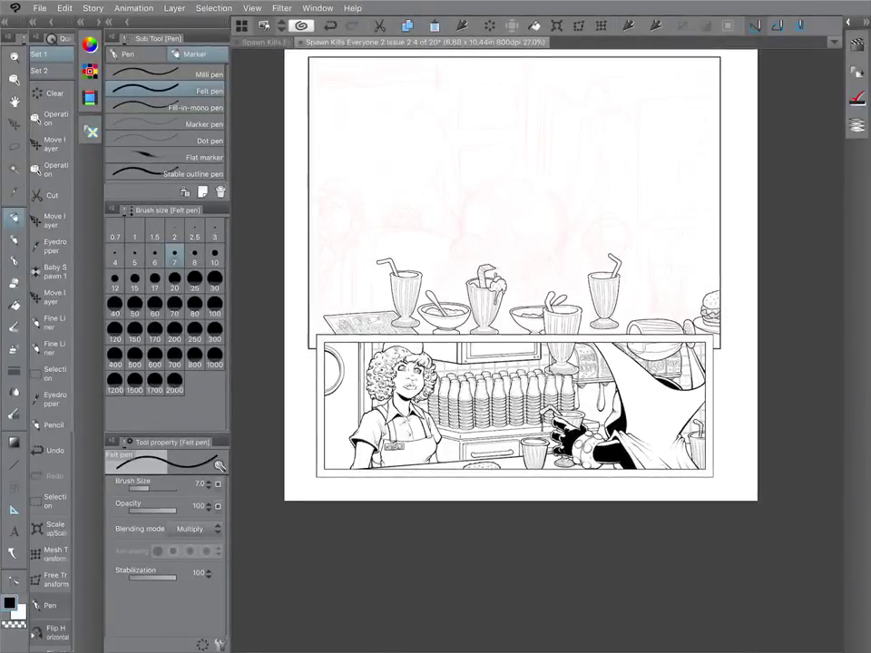
# Create a new layer with the Monochrome Layer auto action and place it directly beneath the Outline layer.
pyautogui.click(850, 22)
pyautogui.click(832, 529)
pyautogui.scroll(-5, 796, 122)
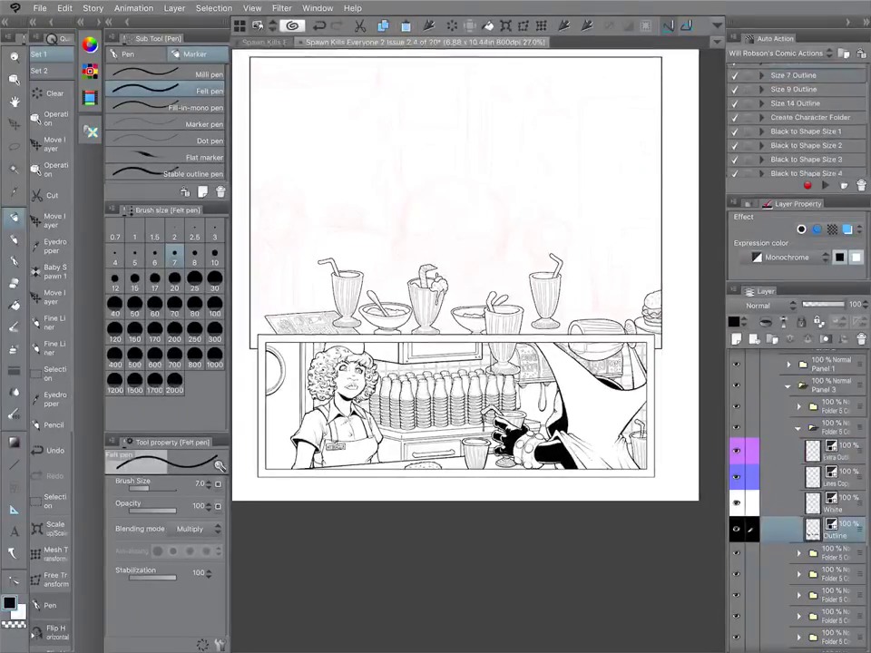
pyautogui.click(801, 163)
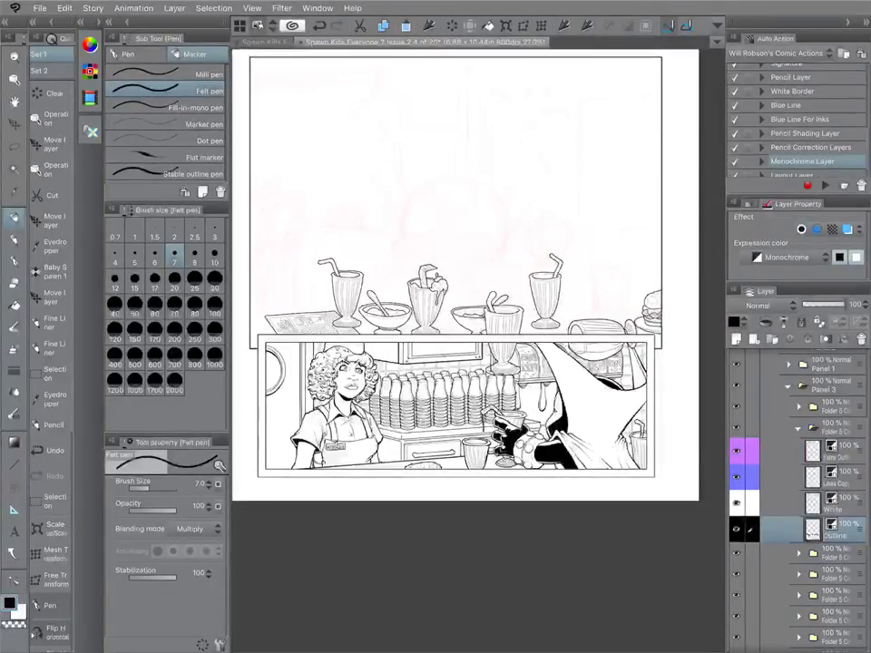
pyautogui.click(802, 174)
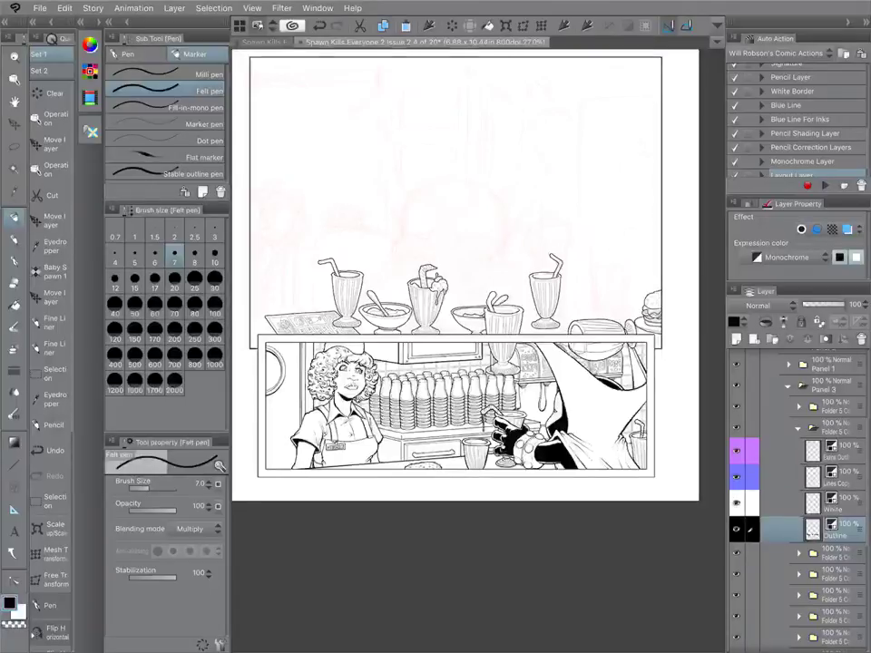
pyautogui.moveTo(807, 147); pyautogui.dragTo(807, 128)
pyautogui.click(802, 161)
pyautogui.click(825, 185)
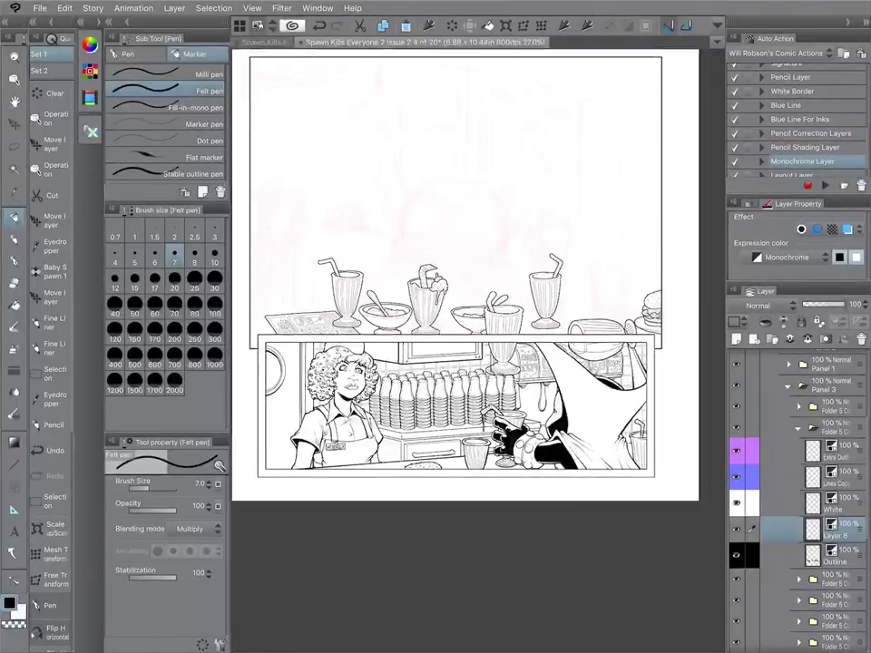
pyautogui.moveTo(833, 533); pyautogui.dragTo(833, 568)
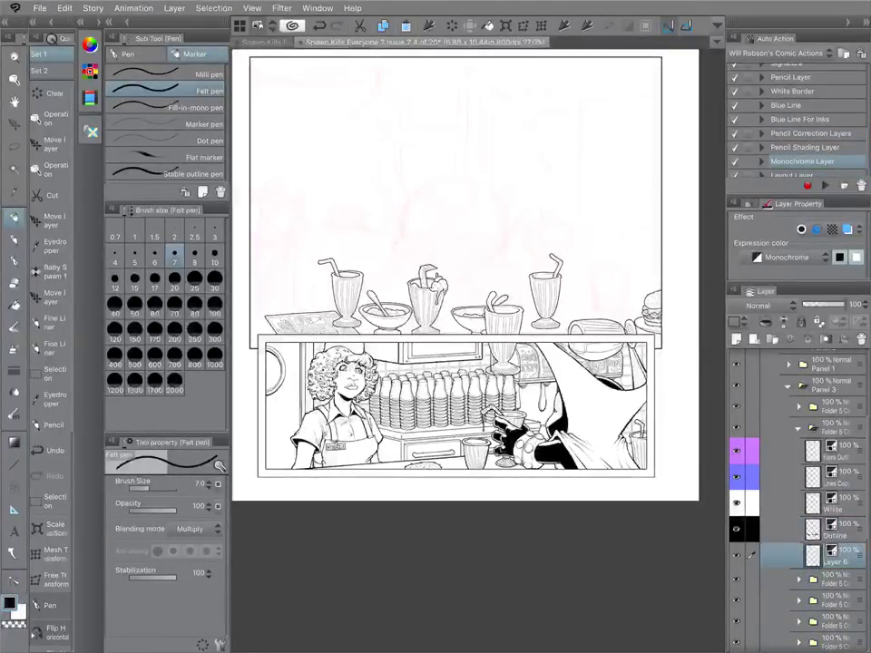
# Draw a white-filled rectangle with a 12.0 black outline across the large panel's lower edge as the counter behind the food.
pyautogui.click(13, 465)
pyautogui.click(172, 149)
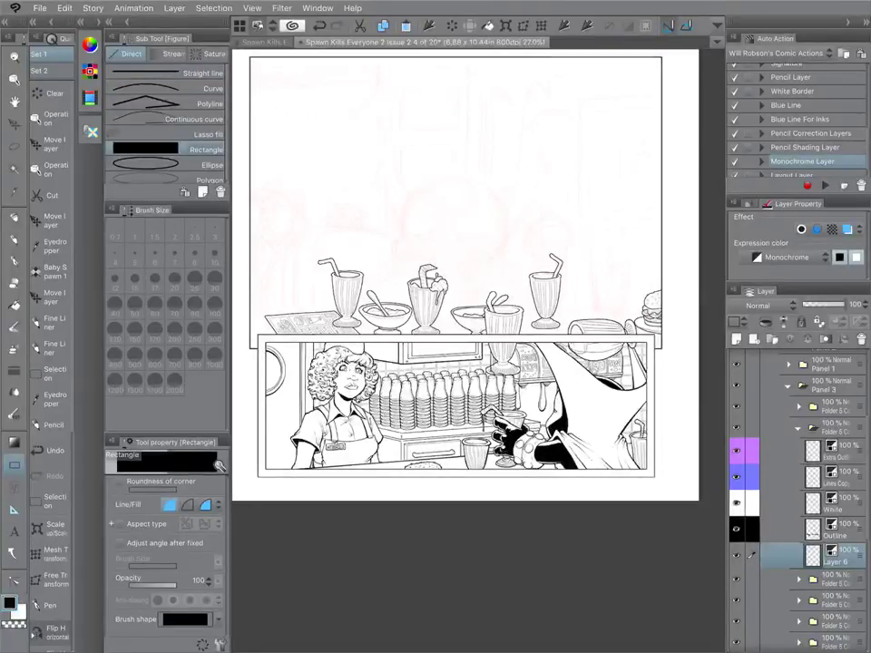
pyautogui.click(206, 506)
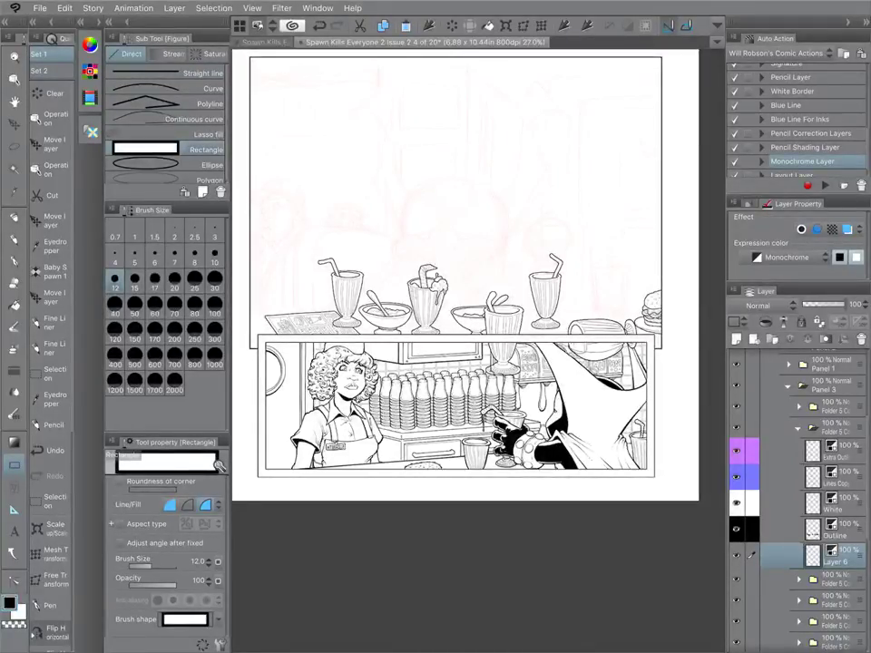
pyautogui.moveTo(240, 308); pyautogui.dragTo(693, 373)
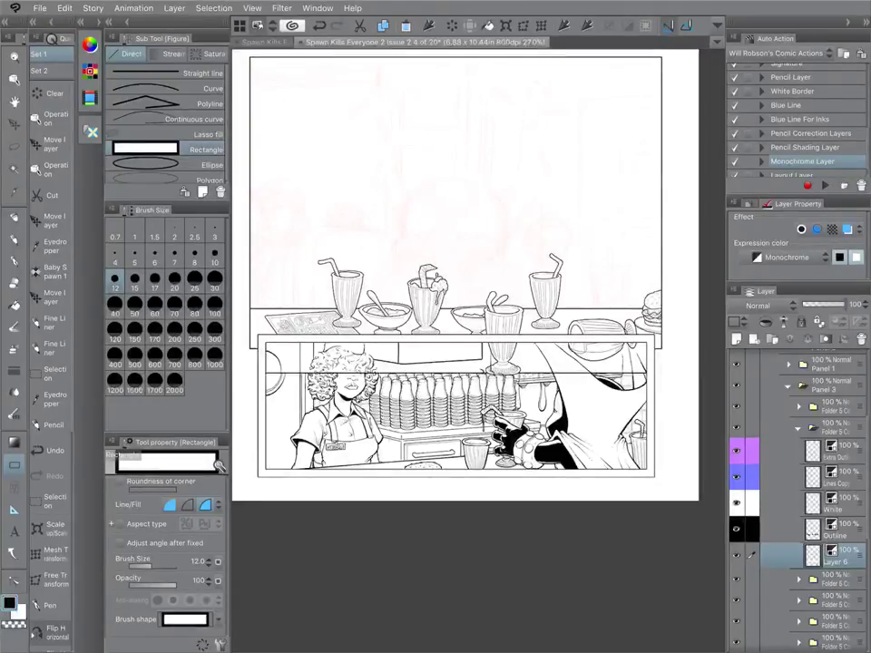
# Move the counter's layer out of the food folder to below the next folder and hide it.
pyautogui.moveTo(834, 556); pyautogui.dragTo(834, 588)
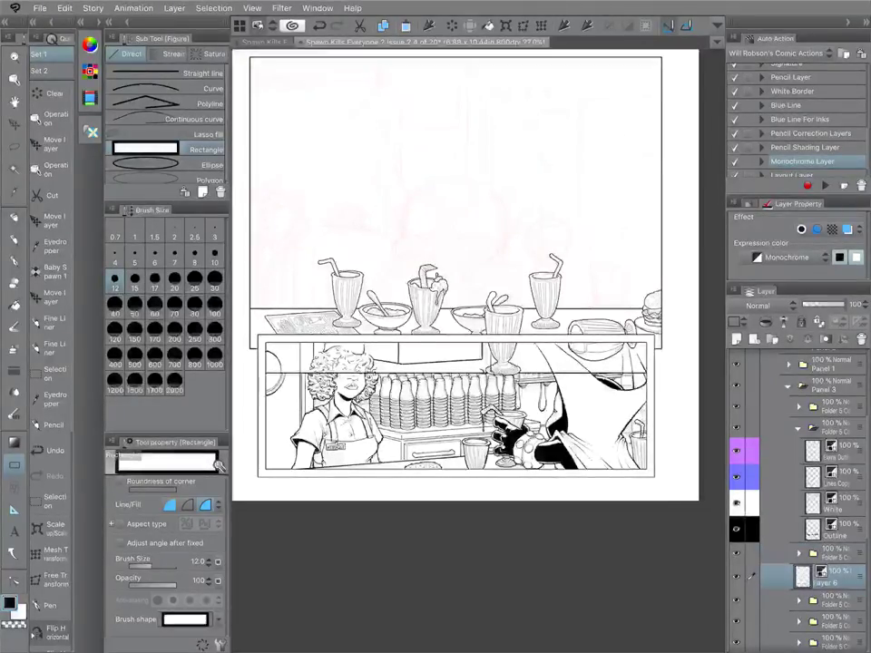
pyautogui.click(736, 577)
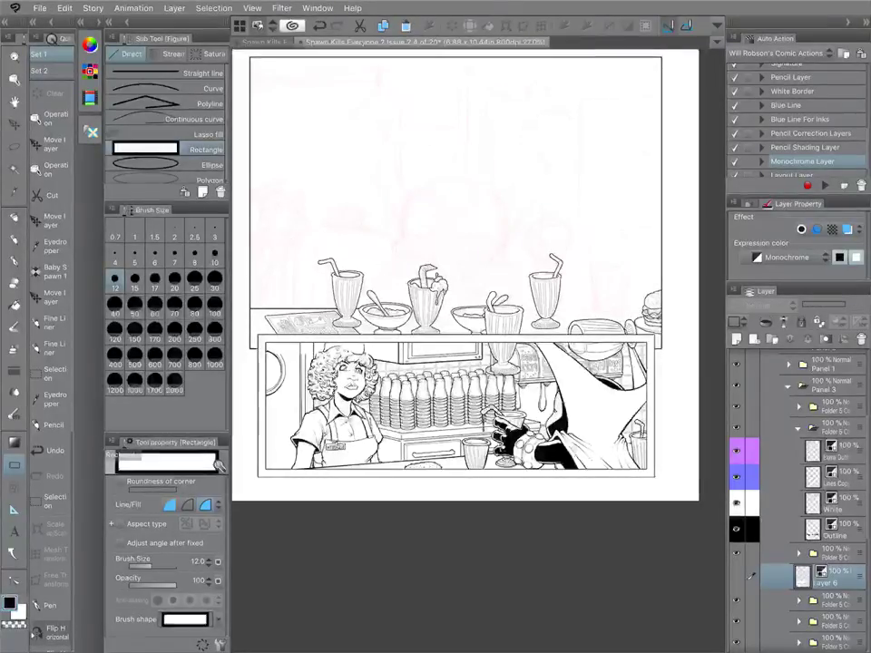
# Collapse the food folder, expand the folder beneath it and choose its Lines Copy layer for inking with Fine Liner 2.
pyautogui.click(798, 428)
pyautogui.click(832, 448)
pyautogui.click(798, 449)
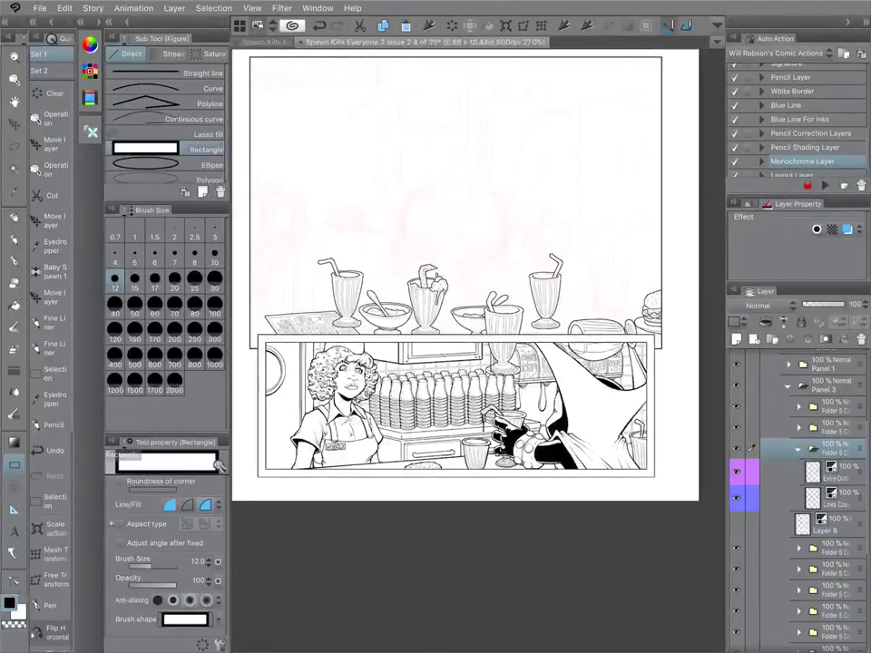
pyautogui.click(838, 498)
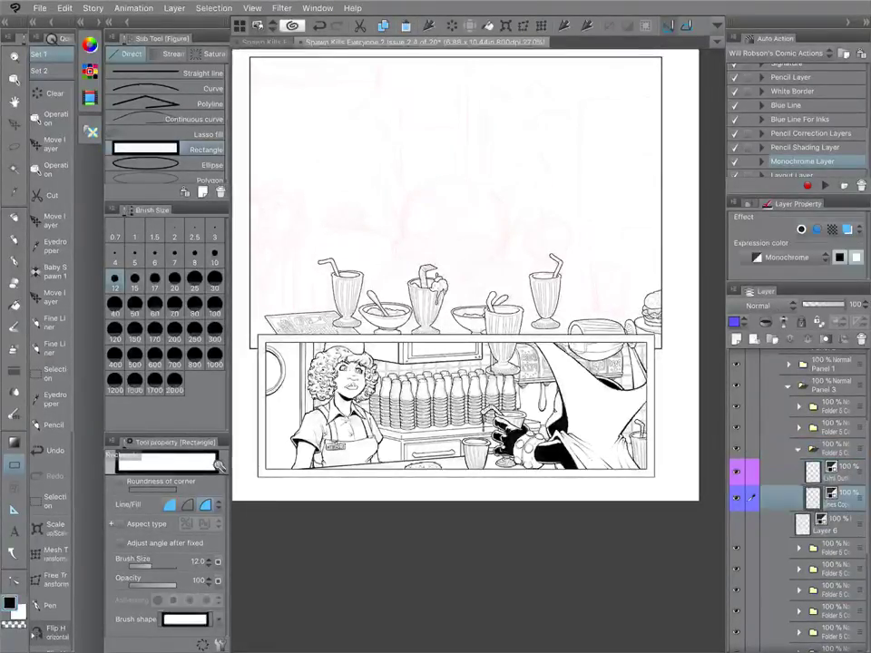
pyautogui.click(866, 22)
pyautogui.click(13, 261)
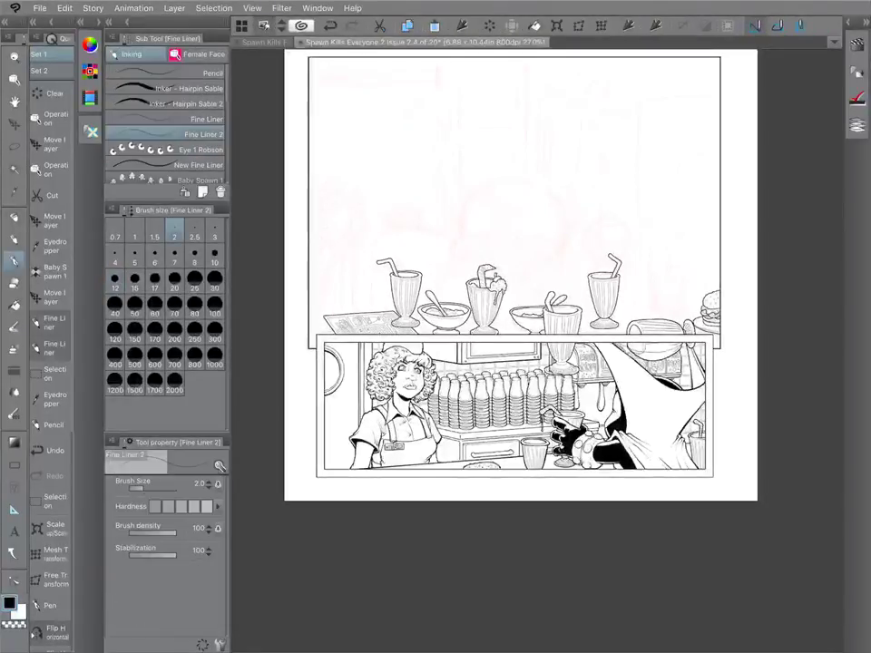
# Flip the canvas horizontally and start inking the large central figure's face with a curved line at the eye, using Fine Liner 2.
pyautogui.scroll(3, 433, 209)
pyautogui.click(54, 632)
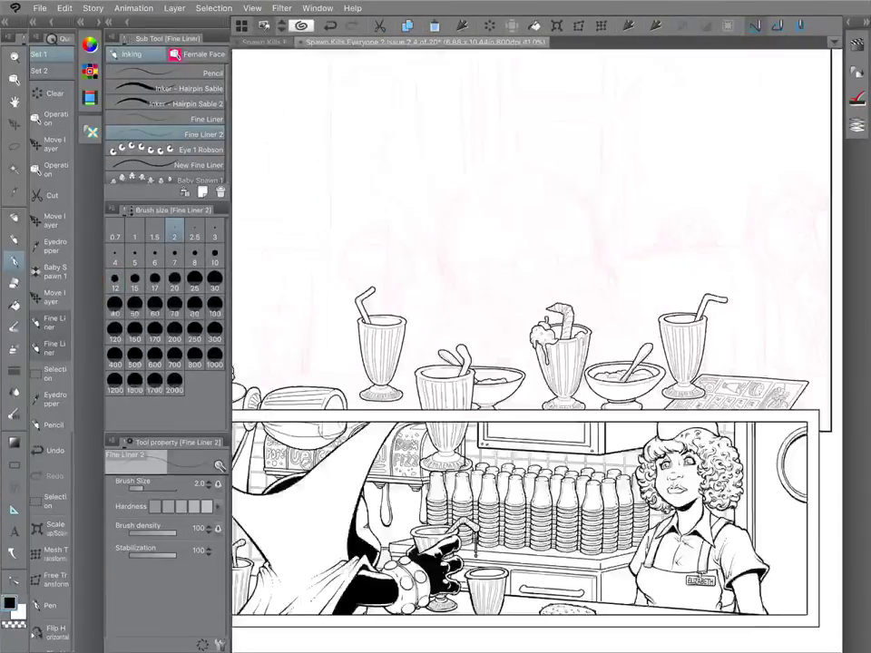
pyautogui.scroll(5, 539, 263)
pyautogui.scroll(3, 537, 351)
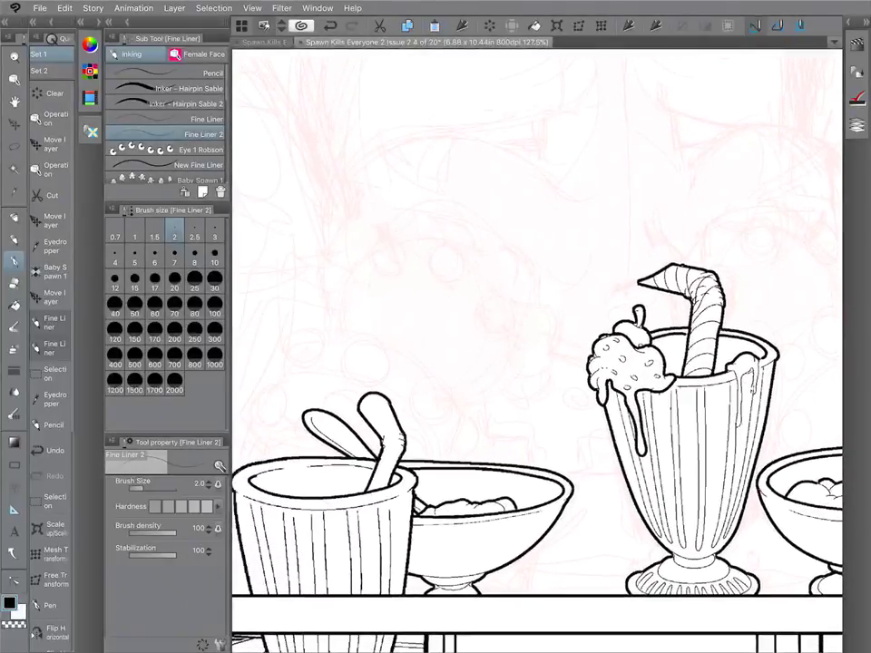
pyautogui.scroll(-3, 537, 351)
pyautogui.scroll(1, 537, 351)
pyautogui.hscroll(1, 537, 351)
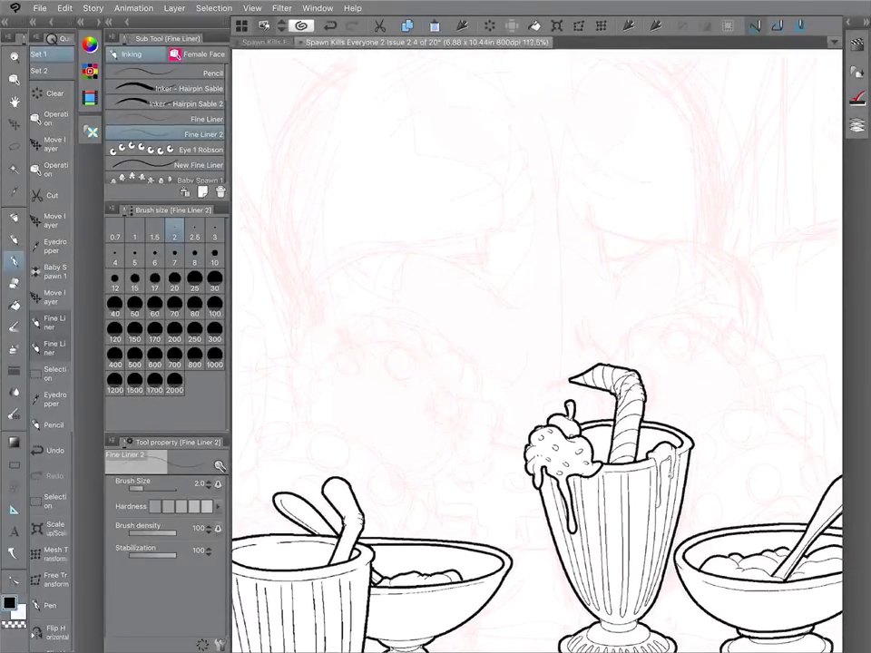
pyautogui.scroll(3, 537, 351)
pyautogui.scroll(-2, 537, 351)
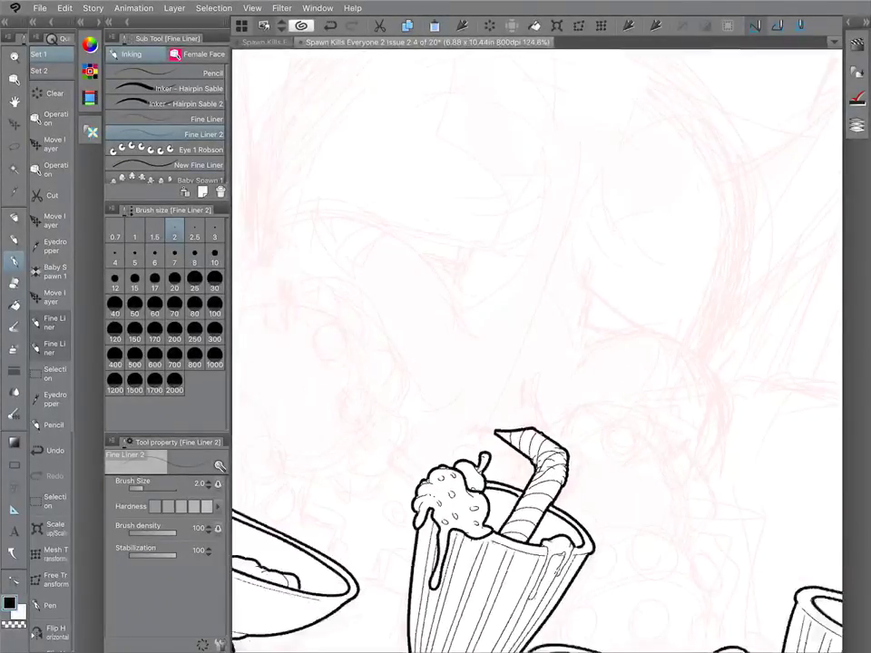
pyautogui.moveTo(636, 351)
pyautogui.mouseDown()
pyautogui.moveTo(606, 335)
pyautogui.moveTo(575, 281)
pyautogui.mouseUp()
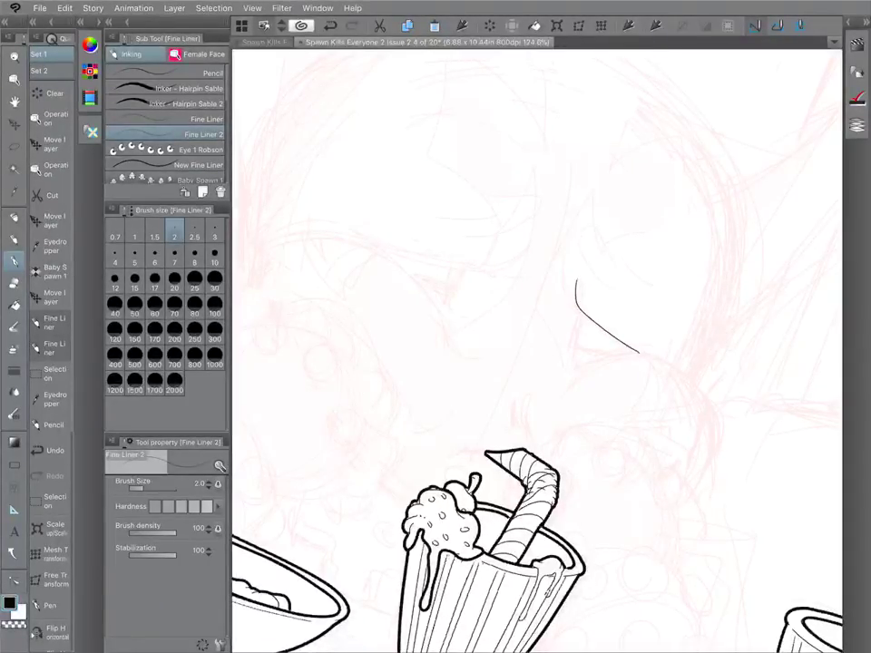
# Ink the dots and small double-lined wedge at the right-hand curve, plus the rounded bulge outline beside it, with the 2.0 fine liner.
pyautogui.click(578, 268)
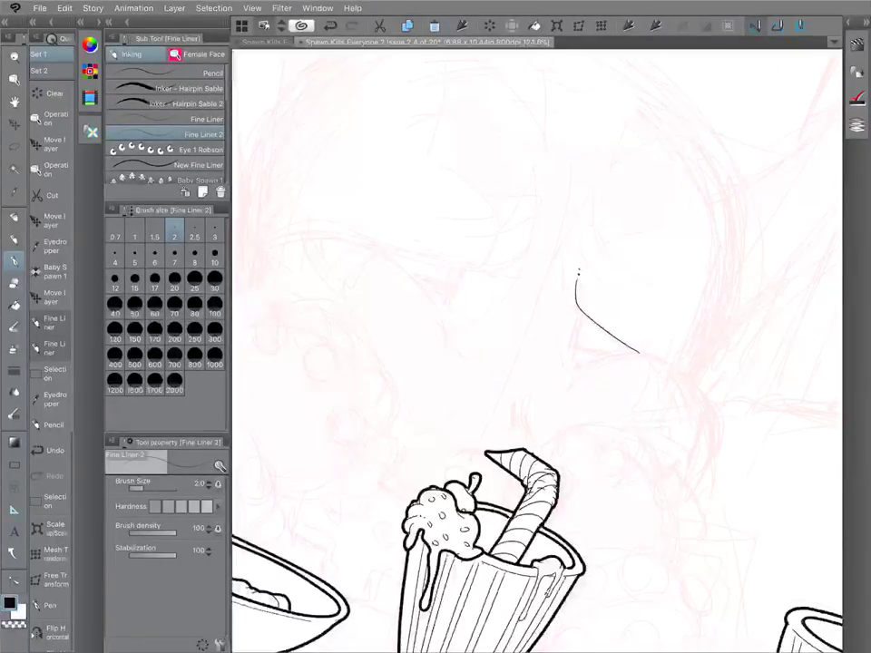
pyautogui.moveTo(574, 343)
pyautogui.mouseDown()
pyautogui.moveTo(582, 313)
pyautogui.moveTo(604, 353)
pyautogui.mouseUp()
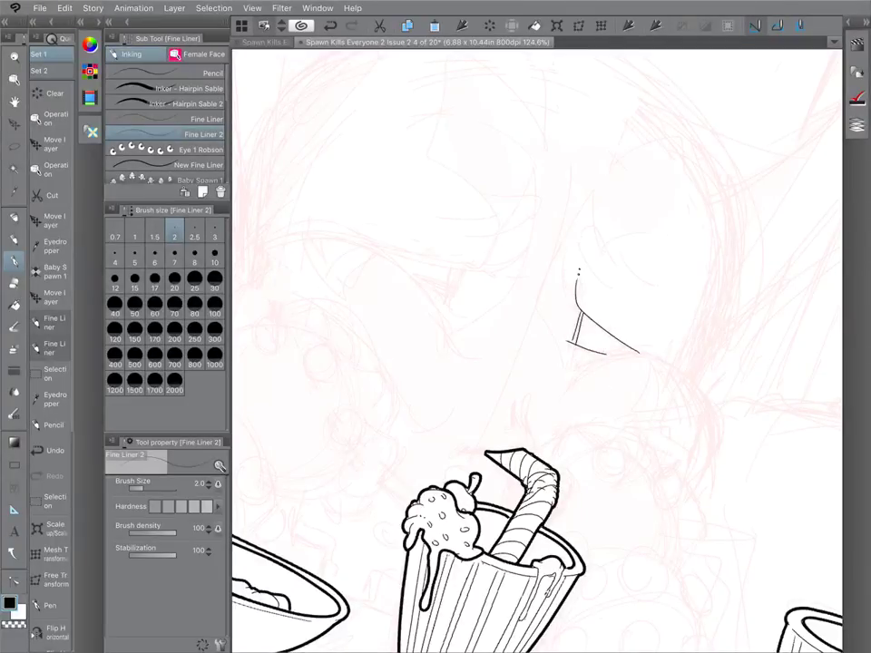
pyautogui.scroll(2, 536, 351)
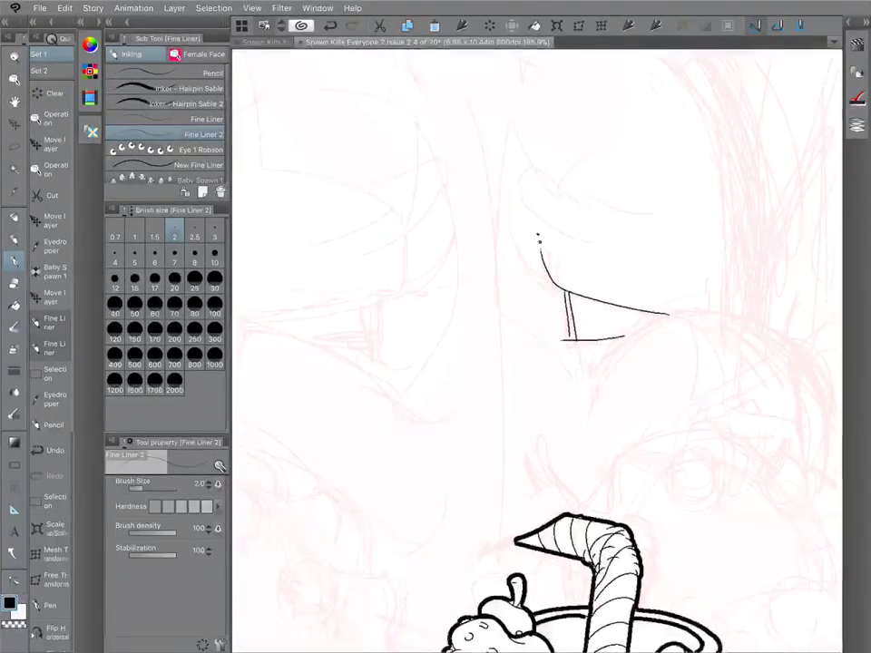
pyautogui.scroll(2, 537, 351)
pyautogui.scroll(-2, 537, 351)
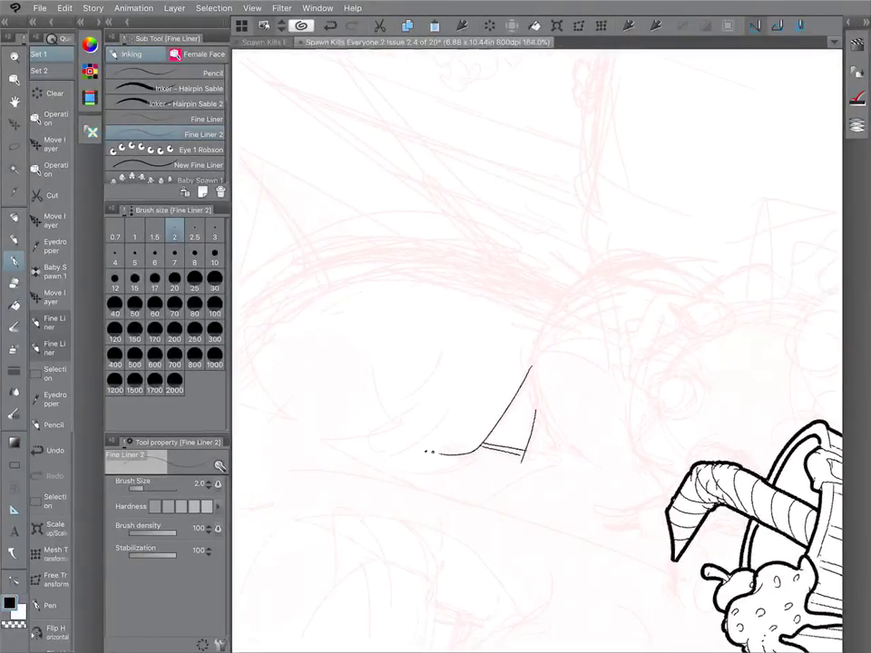
pyautogui.moveTo(537, 410); pyautogui.dragTo(549, 442)
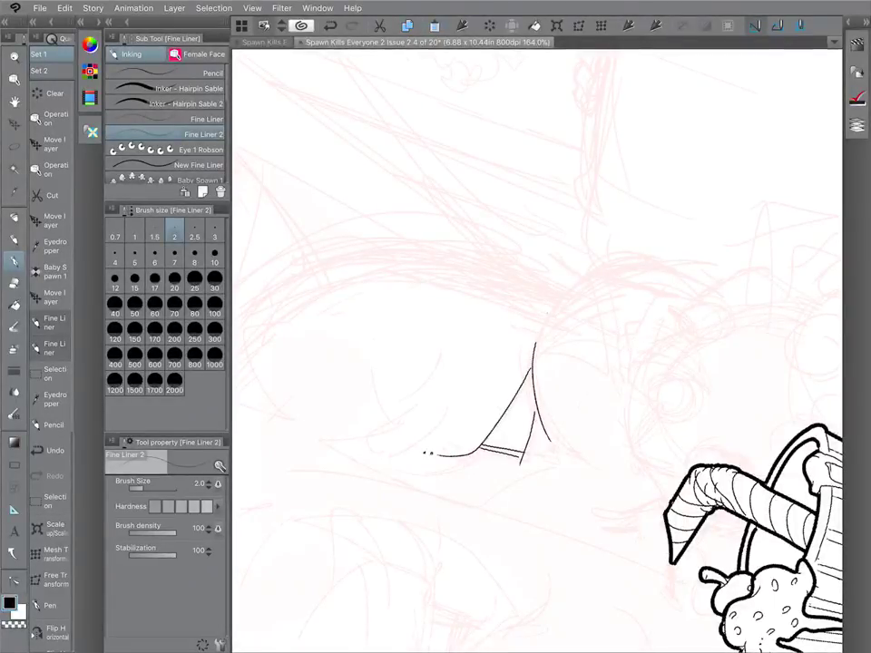
pyautogui.moveTo(581, 282)
pyautogui.mouseDown()
pyautogui.moveTo(642, 263)
pyautogui.moveTo(694, 269)
pyautogui.mouseUp()
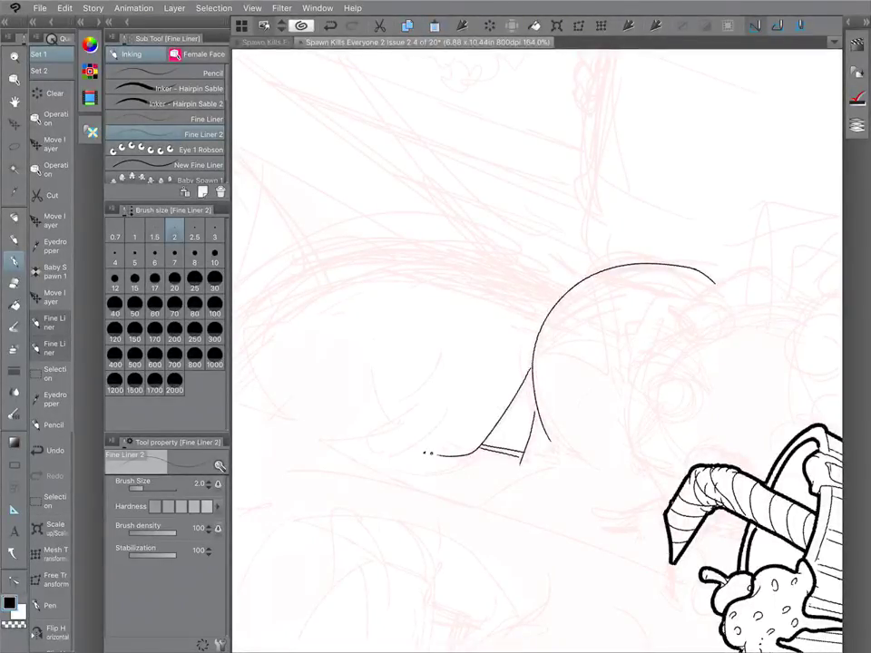
# Ink the larger rounded bulge outline on the left half of the sketched figure.
pyautogui.scroll(-5, 536, 351)
pyautogui.scroll(2, 537, 351)
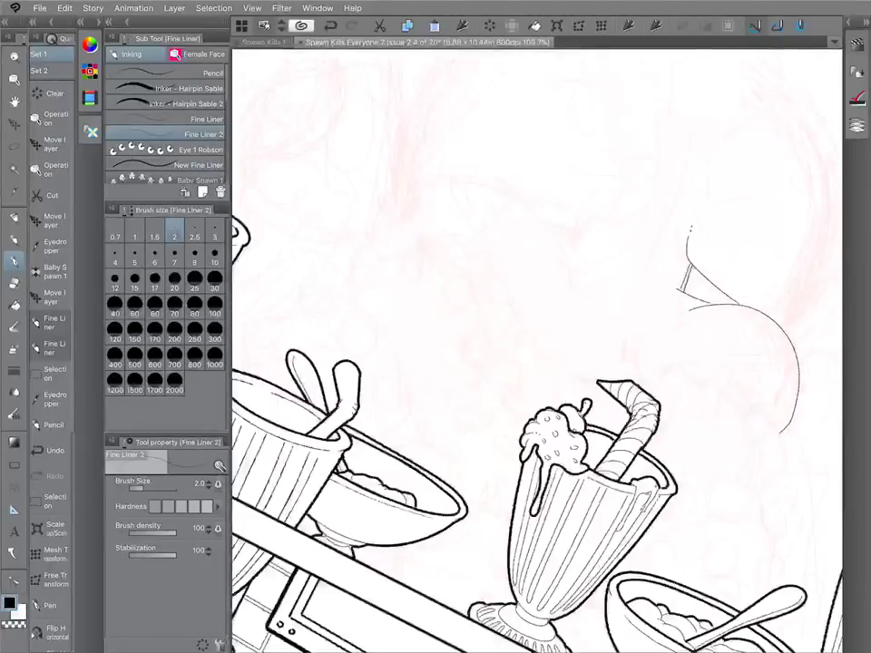
pyautogui.scroll(1, 537, 351)
pyautogui.moveTo(596, 304)
pyautogui.mouseDown()
pyautogui.moveTo(581, 244)
pyautogui.moveTo(545, 191)
pyautogui.moveTo(517, 173)
pyautogui.moveTo(463, 162)
pyautogui.mouseUp()
pyautogui.moveTo(410, 191); pyautogui.dragTo(379, 245)
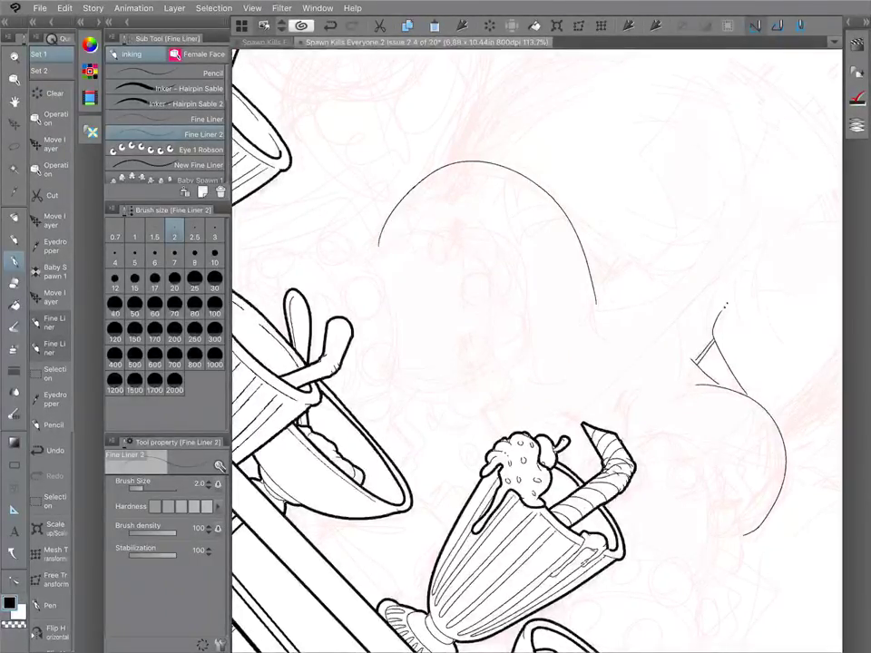
# Ink the matching left-hand curve with its trailing dots and the narrow double-lined wedge above the large bulge.
pyautogui.scroll(-3, 537, 351)
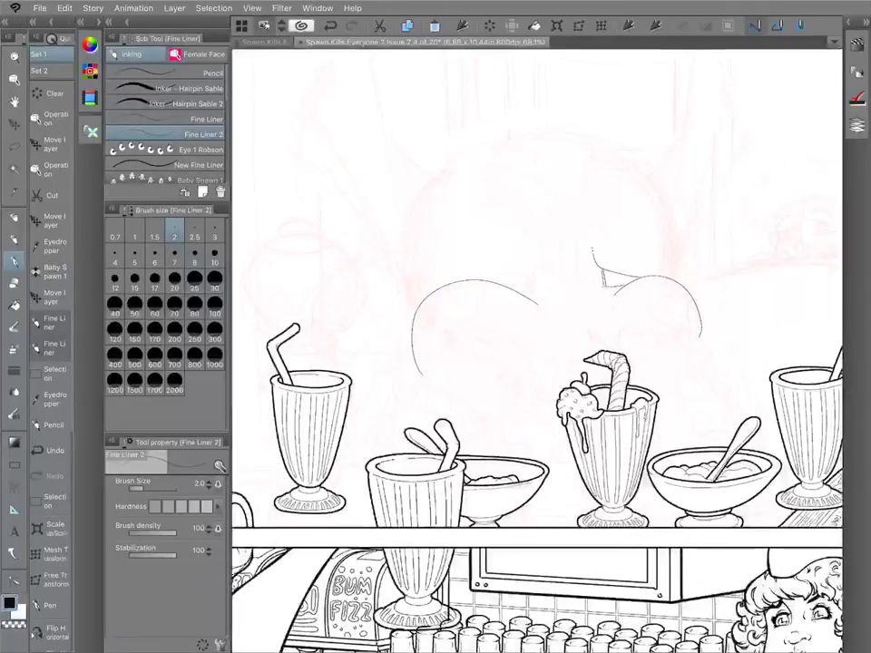
pyautogui.scroll(3, 616, 249)
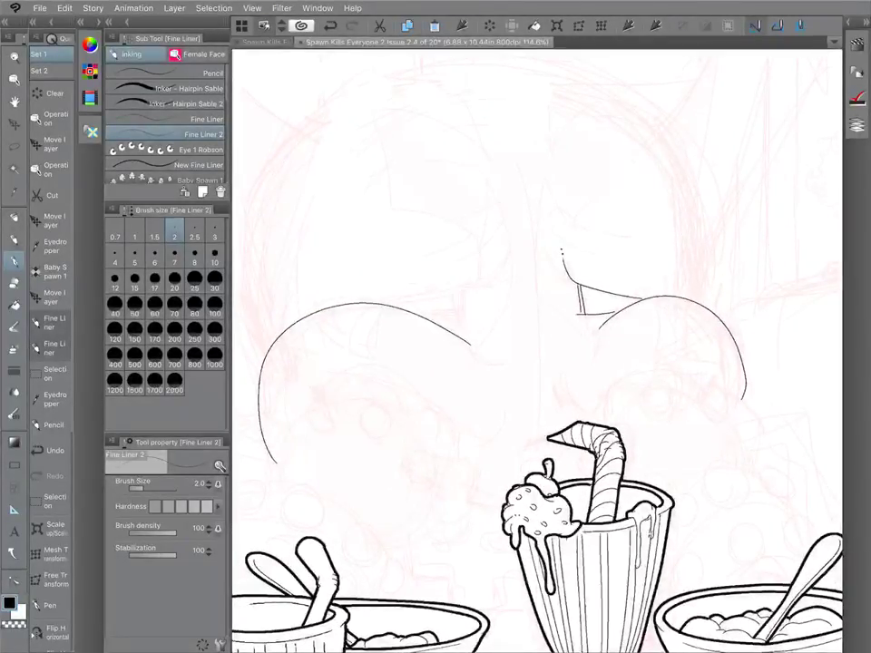
pyautogui.scroll(-3, 537, 351)
pyautogui.scroll(3, 537, 351)
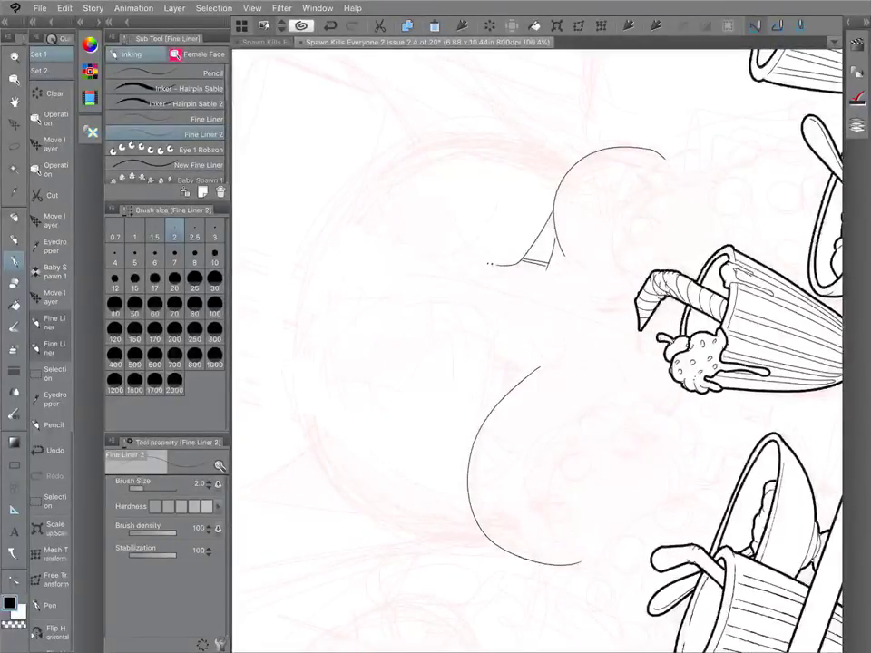
pyautogui.moveTo(479, 430); pyautogui.dragTo(480, 326)
pyautogui.scroll(3, 537, 351)
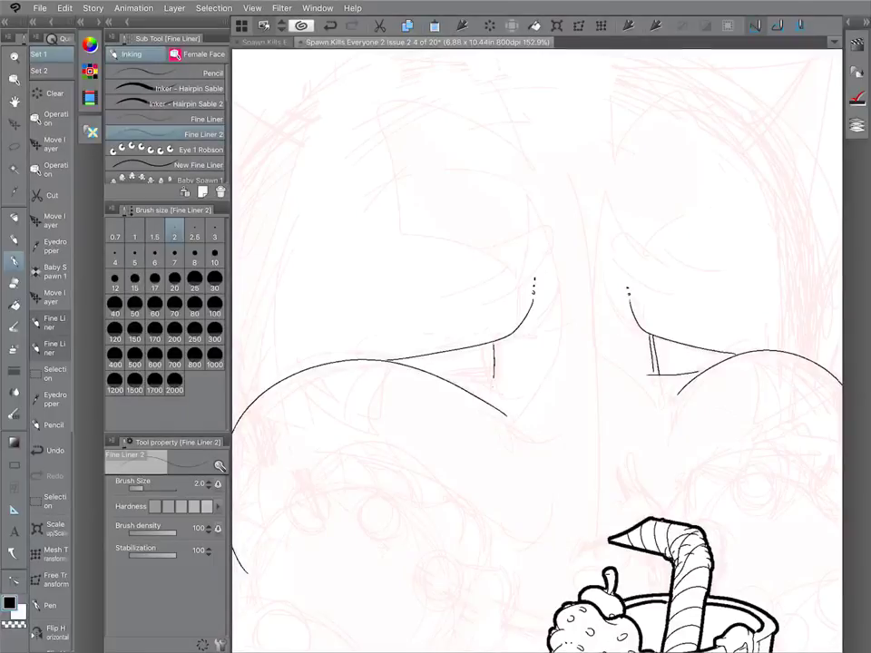
pyautogui.moveTo(497, 343); pyautogui.dragTo(498, 390)
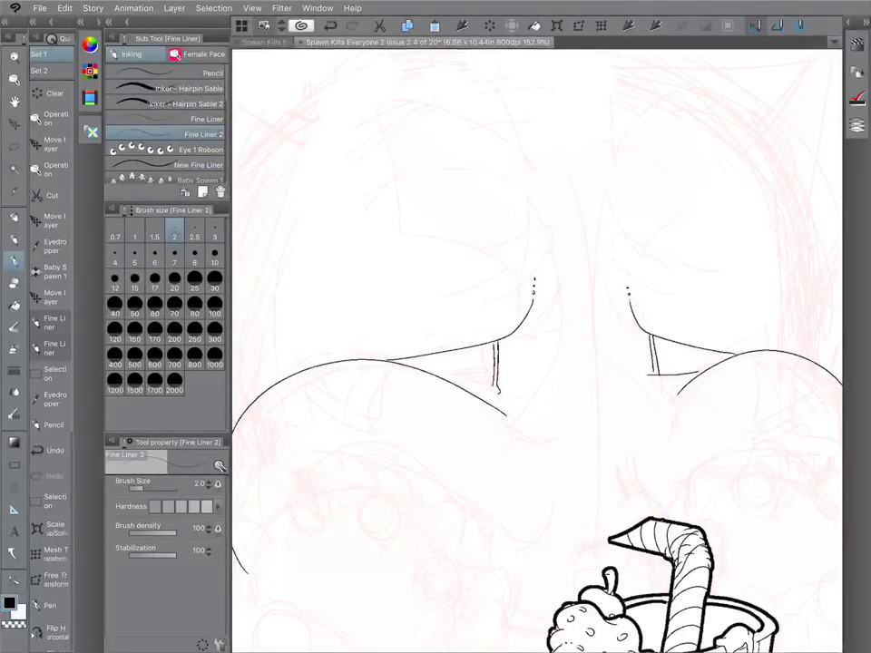
pyautogui.moveTo(478, 267); pyautogui.dragTo(481, 317)
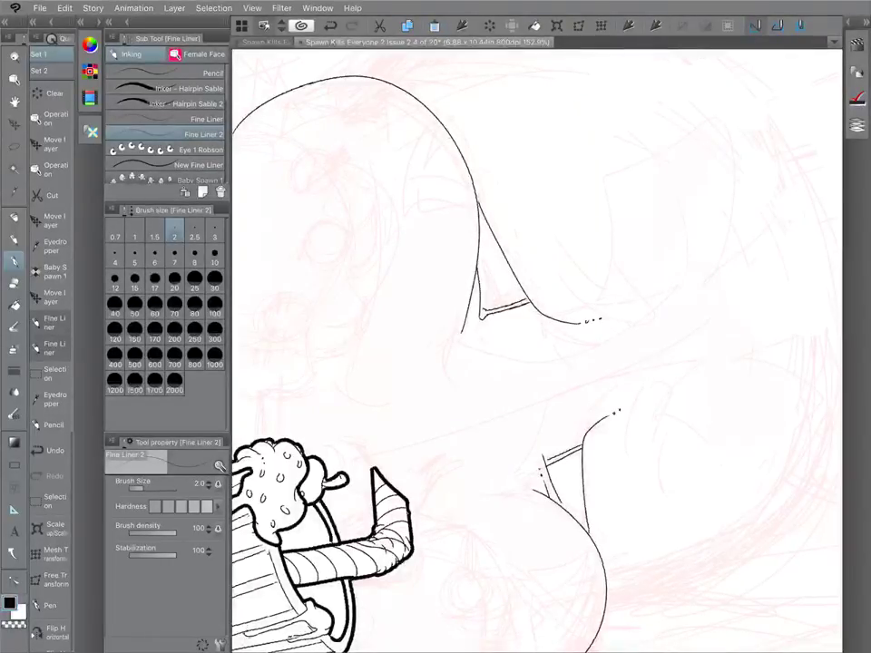
# Ink the short curved contour lines around the tip of the striped straw.
pyautogui.scroll(-3, 537, 351)
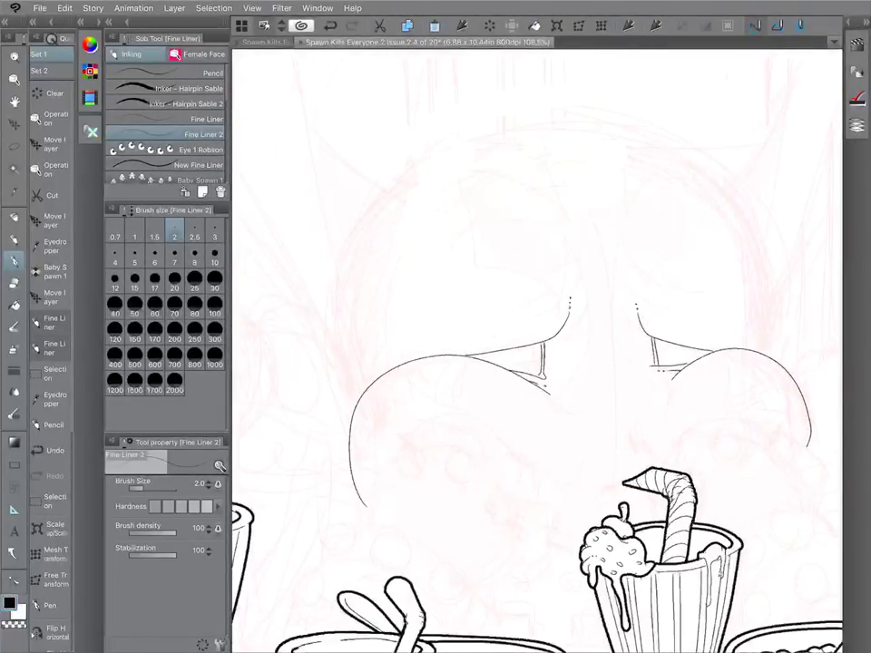
pyautogui.scroll(-3, 537, 351)
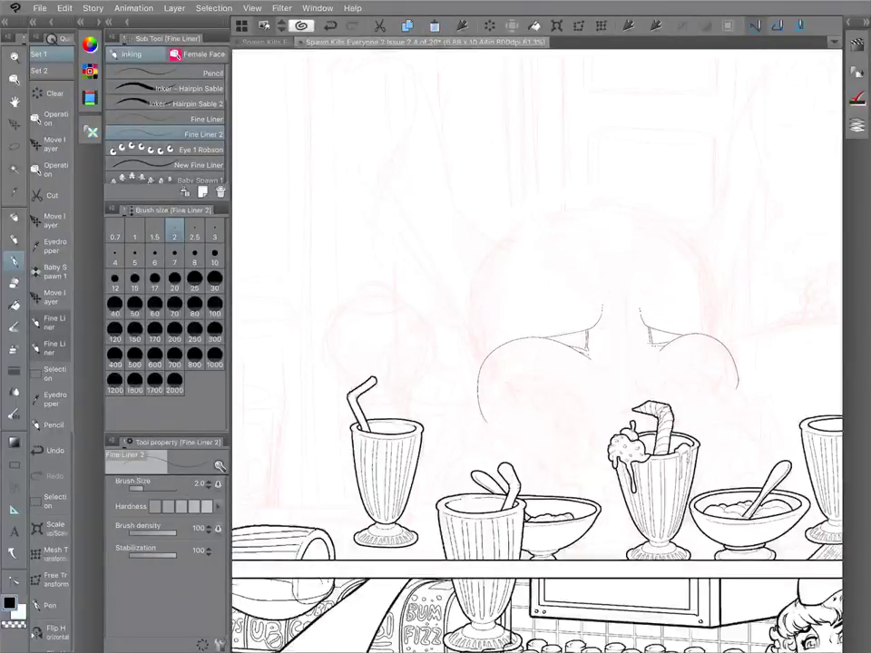
pyautogui.scroll(3, 535, 363)
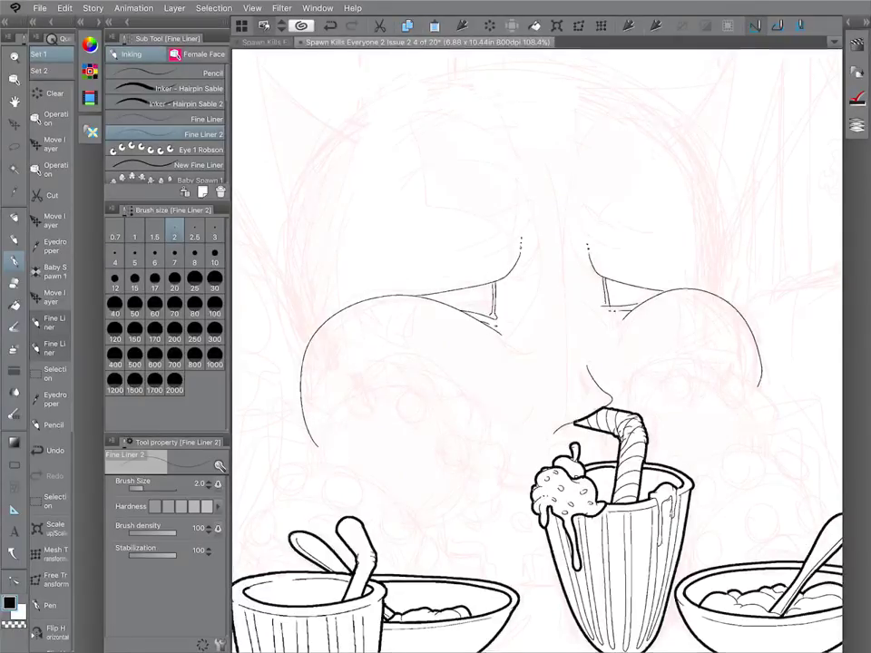
pyautogui.scroll(-2, 537, 351)
pyautogui.scroll(3, 537, 351)
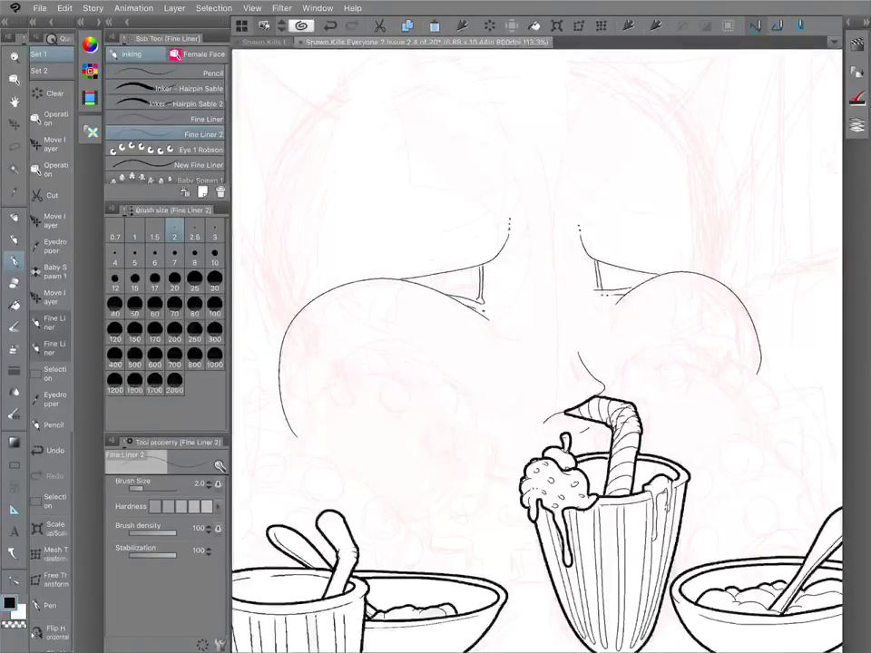
pyautogui.scroll(-4, 647, 386)
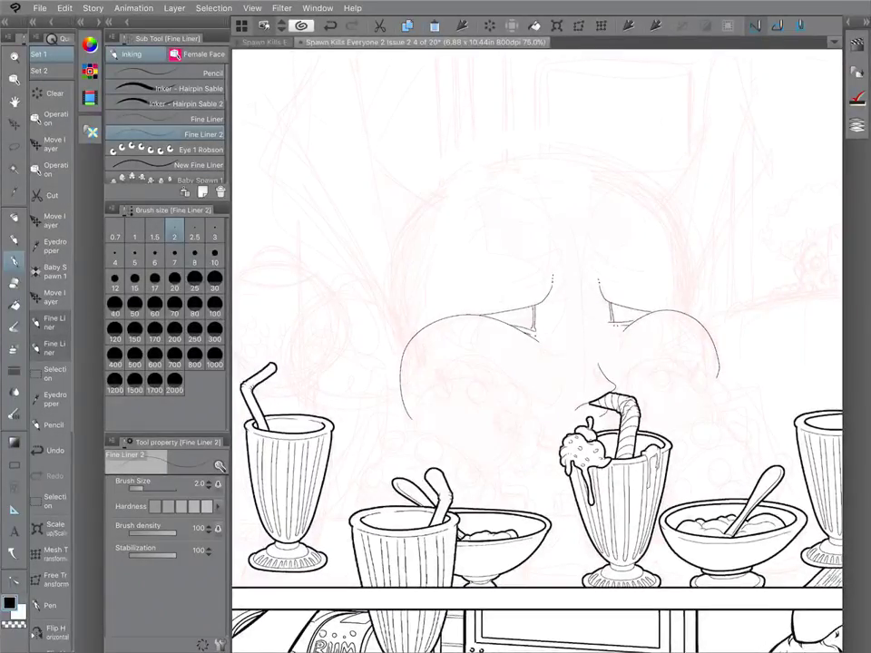
# Ink the knuckle arcs and the outermost curled finger of the fist inside the left bulge.
pyautogui.scroll(-3, 536, 363)
pyautogui.scroll(4, 537, 362)
pyautogui.scroll(3, 562, 408)
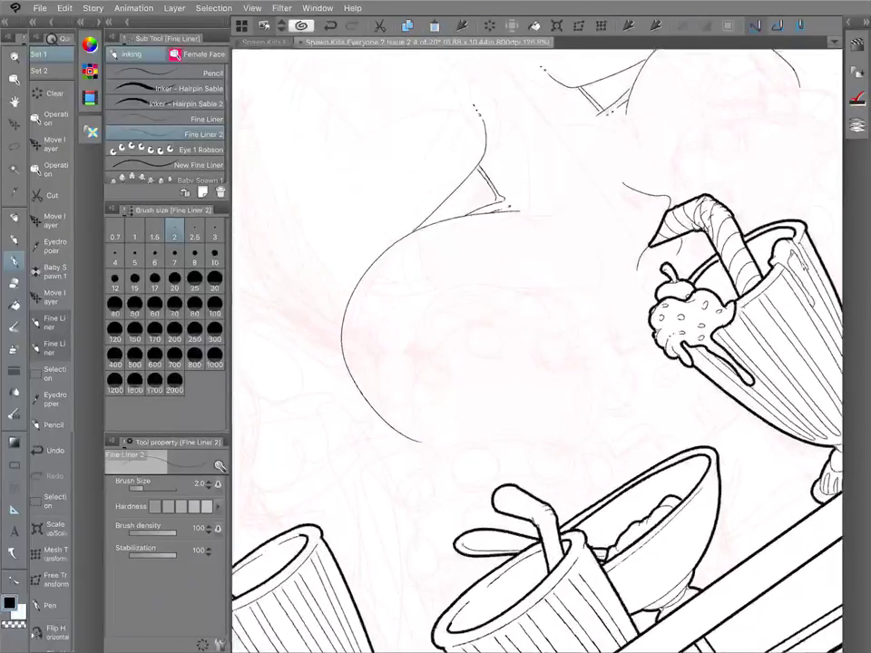
pyautogui.moveTo(594, 393); pyautogui.dragTo(584, 369)
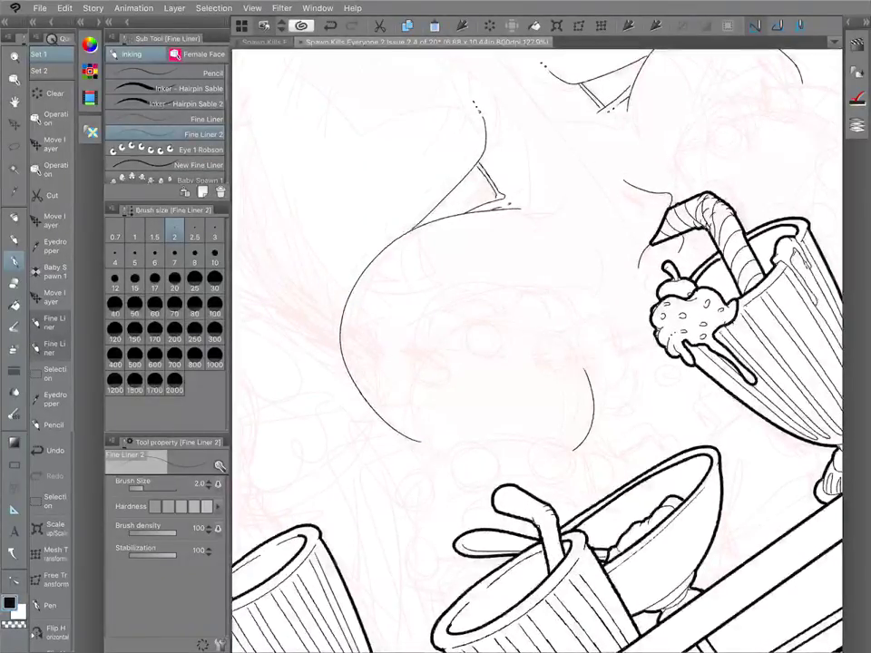
pyautogui.moveTo(534, 356); pyautogui.dragTo(560, 330)
pyautogui.moveTo(467, 328)
pyautogui.mouseDown()
pyautogui.moveTo(464, 354)
pyautogui.moveTo(492, 318)
pyautogui.mouseUp()
pyautogui.moveTo(417, 379); pyautogui.dragTo(421, 386)
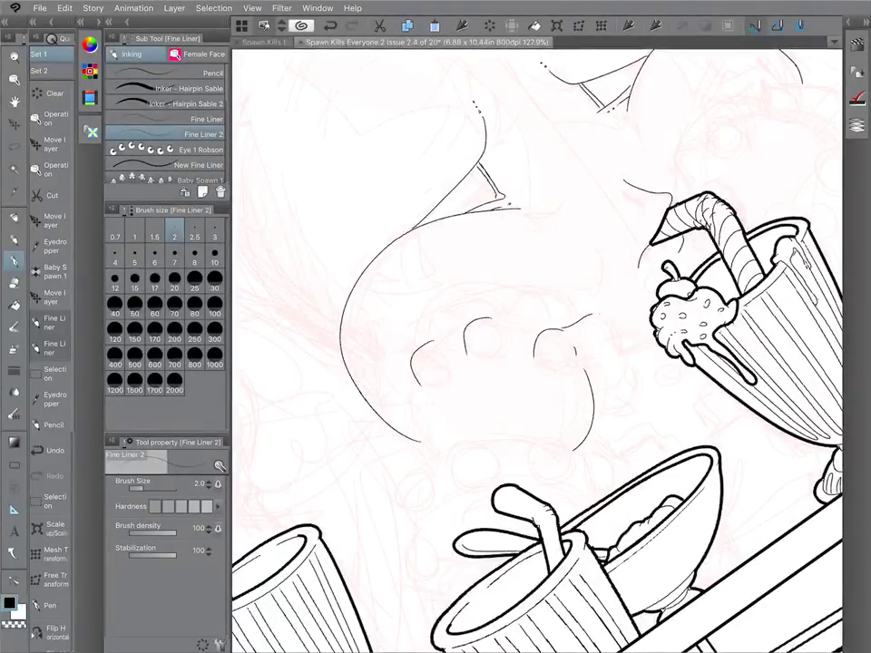
pyautogui.moveTo(577, 321); pyautogui.dragTo(619, 345)
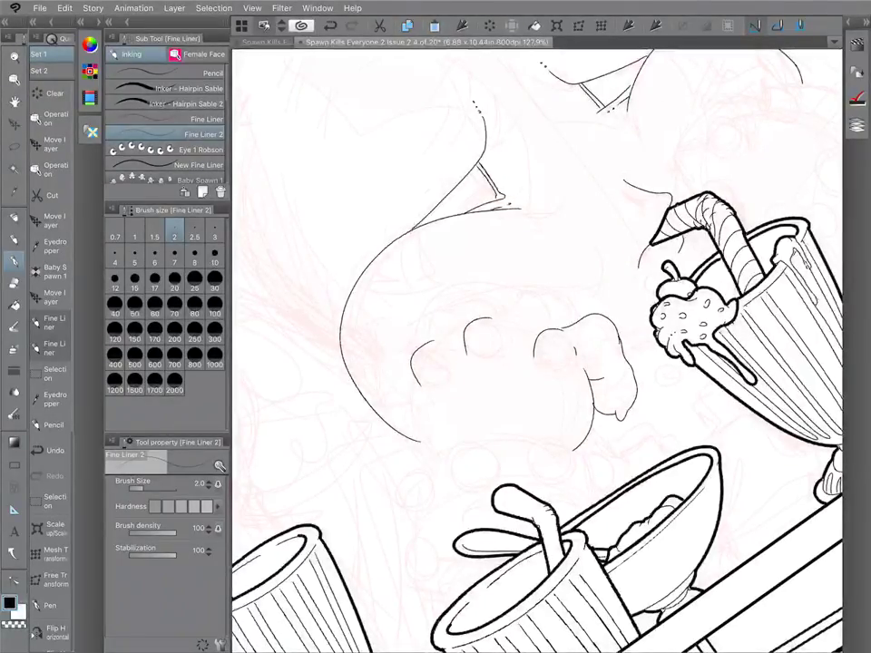
# Ink the remaining curled finger contours joining the knuckles along the upper edge of the left fist.
pyautogui.scroll(2, 537, 351)
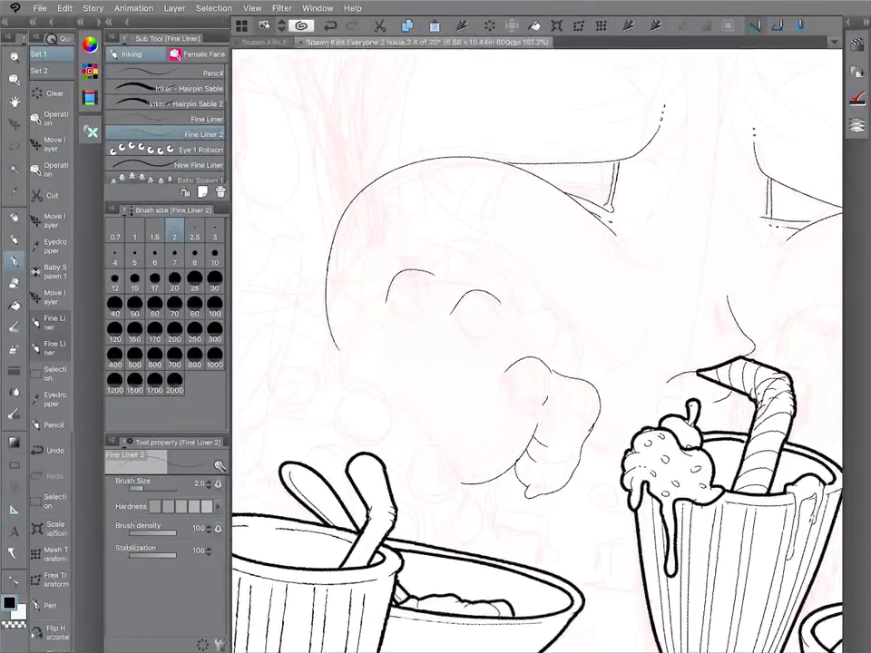
pyautogui.scroll(1, 537, 350)
pyautogui.moveTo(500, 318)
pyautogui.mouseDown()
pyautogui.moveTo(559, 327)
pyautogui.moveTo(584, 346)
pyautogui.moveTo(589, 398)
pyautogui.mouseUp()
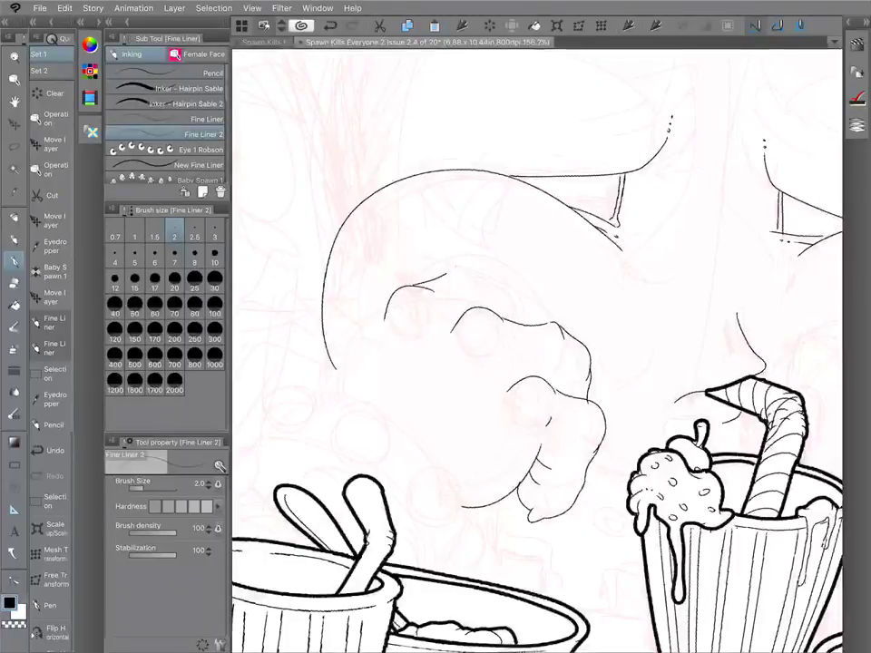
pyautogui.moveTo(492, 275)
pyautogui.mouseDown()
pyautogui.moveTo(525, 284)
pyautogui.moveTo(557, 322)
pyautogui.mouseUp()
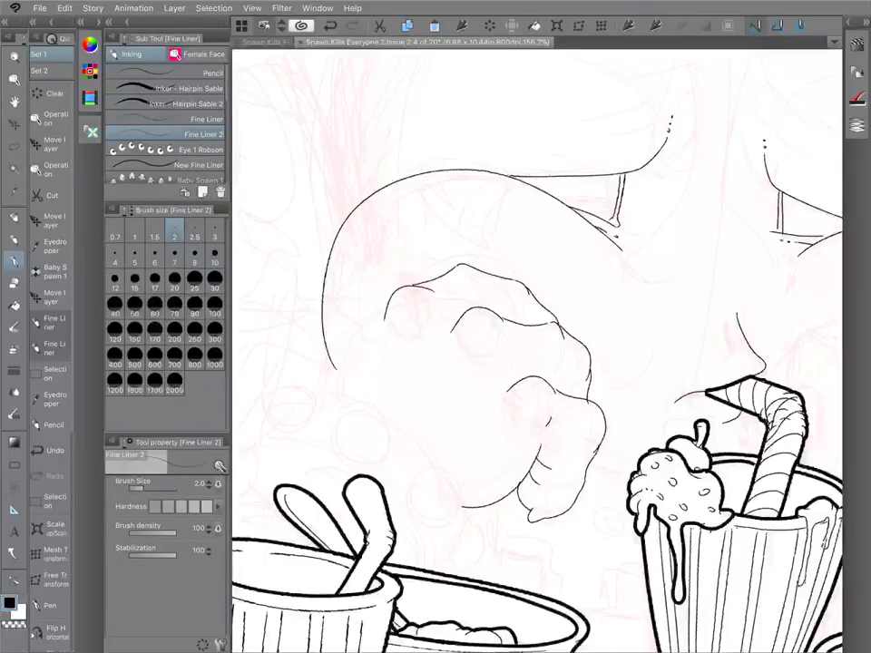
# Ink the outer edge of the hand below the first knuckle and erase the bulge line overlapping it.
pyautogui.scroll(-3, 537, 351)
pyautogui.scroll(2, 537, 351)
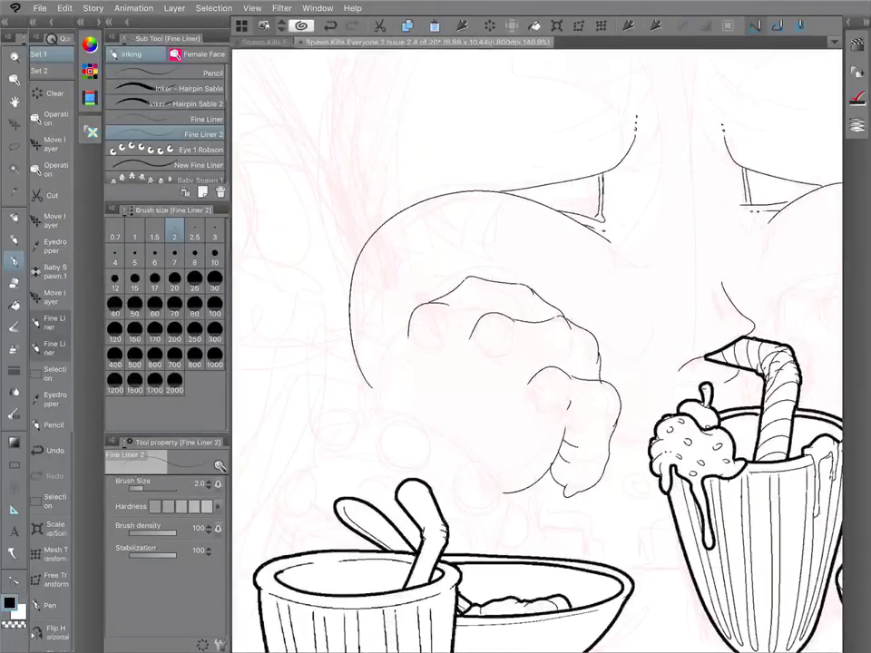
pyautogui.moveTo(365, 410)
pyautogui.mouseDown()
pyautogui.moveTo(381, 352)
pyautogui.moveTo(400, 331)
pyautogui.mouseUp()
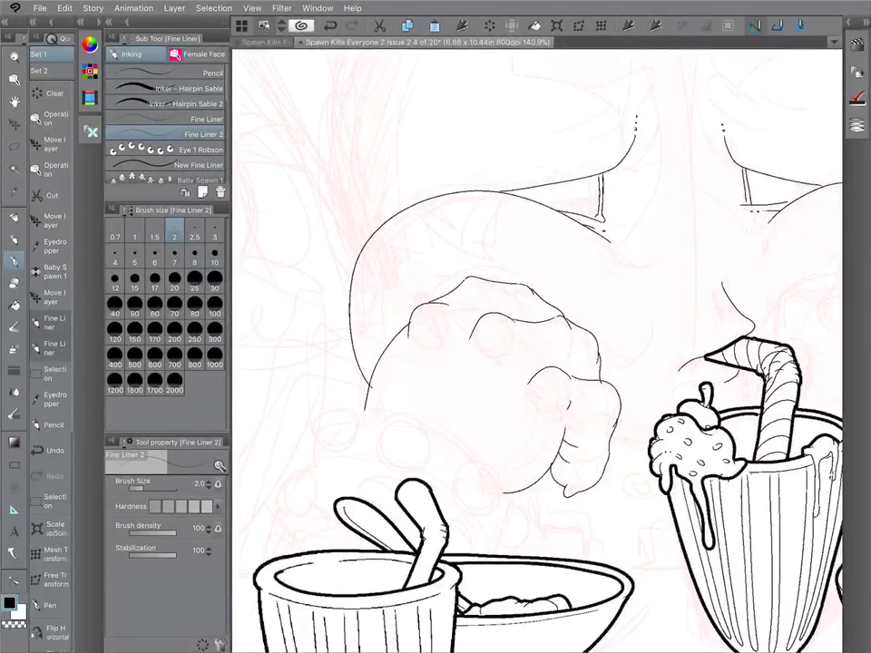
pyautogui.press('e')
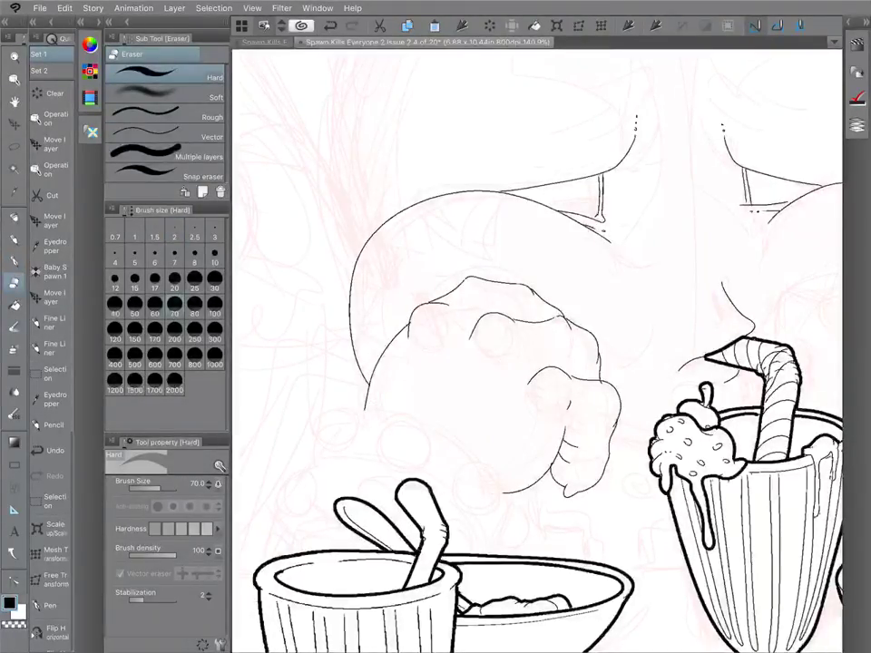
pyautogui.press('p')
# Ink two round studs below the left fist and the curved edge running down behind the bowl.
pyautogui.scroll(-3, 537, 351)
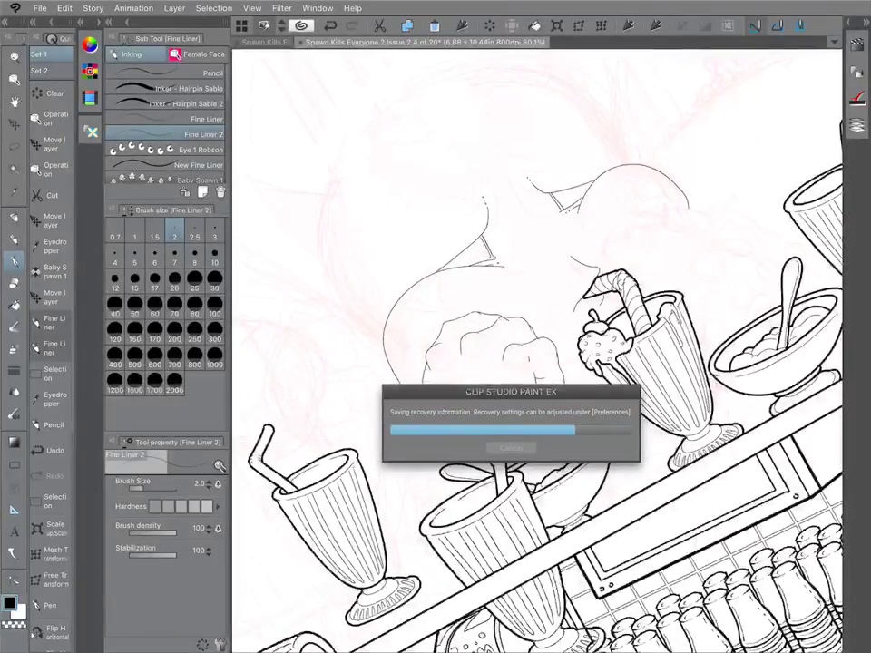
pyautogui.scroll(5, 424, 436)
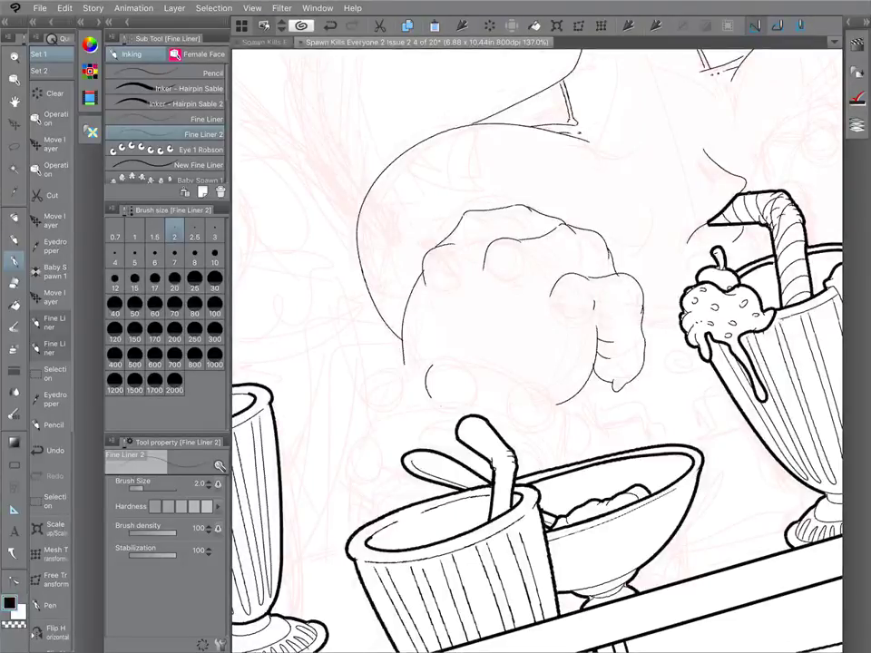
pyautogui.moveTo(431, 397)
pyautogui.mouseDown()
pyautogui.moveTo(466, 400)
pyautogui.moveTo(465, 365)
pyautogui.mouseUp()
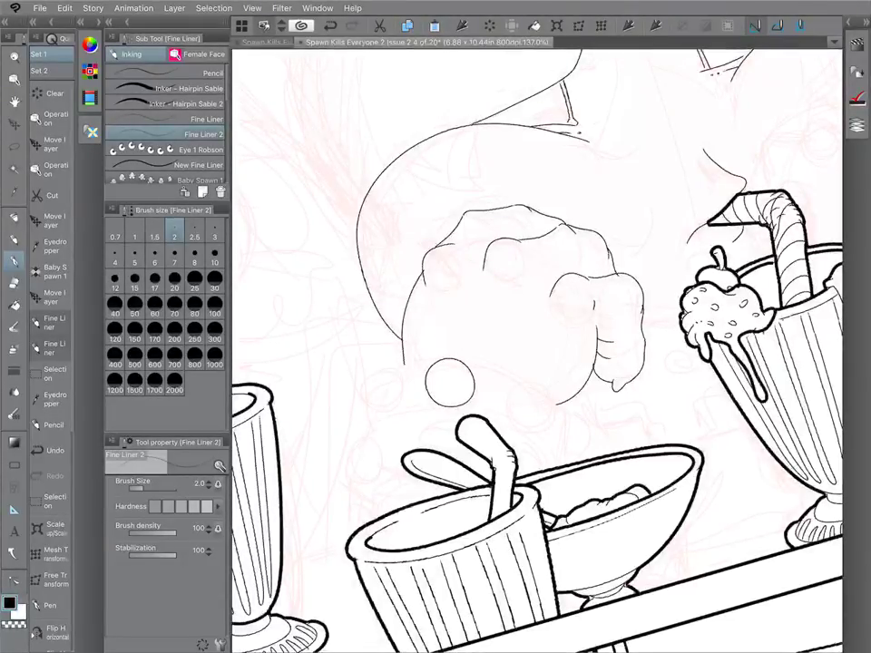
pyautogui.moveTo(535, 385); pyautogui.dragTo(531, 387)
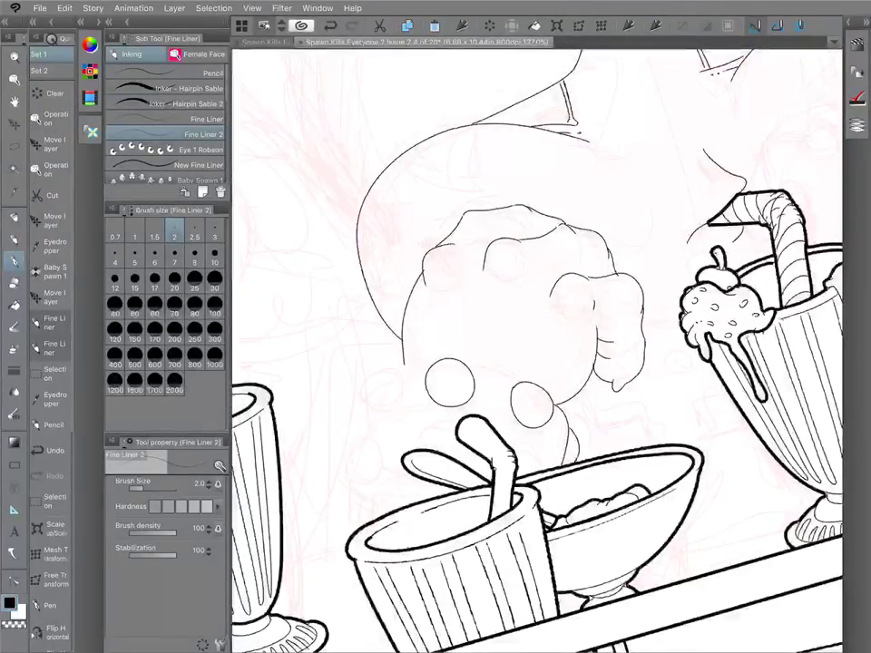
# Ink the upper cuff edge running past the two studs below the left fist and add a third round stud at its outer side.
pyautogui.moveTo(590, 227); pyautogui.dragTo(711, 432)
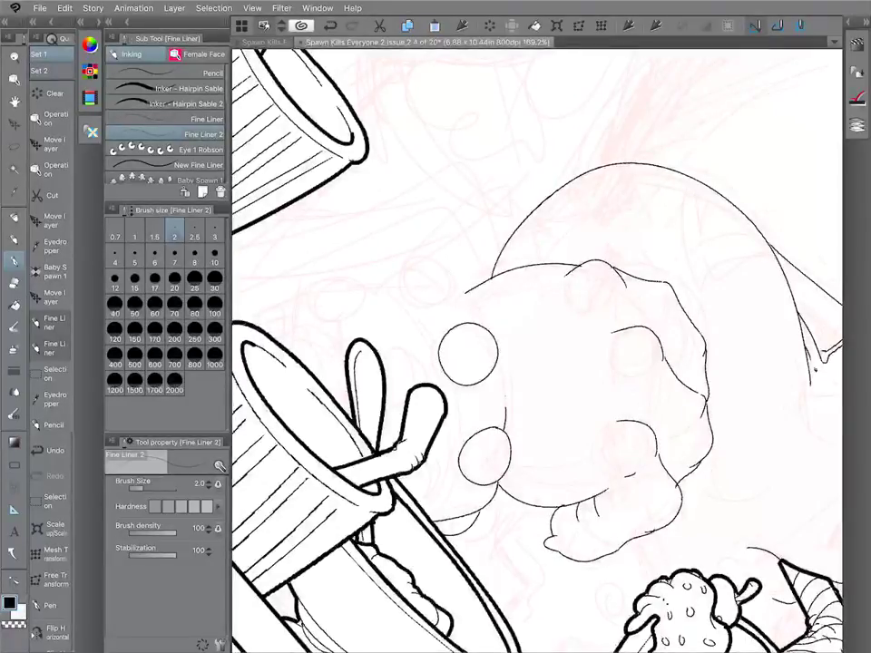
pyautogui.moveTo(484, 327); pyautogui.dragTo(467, 294)
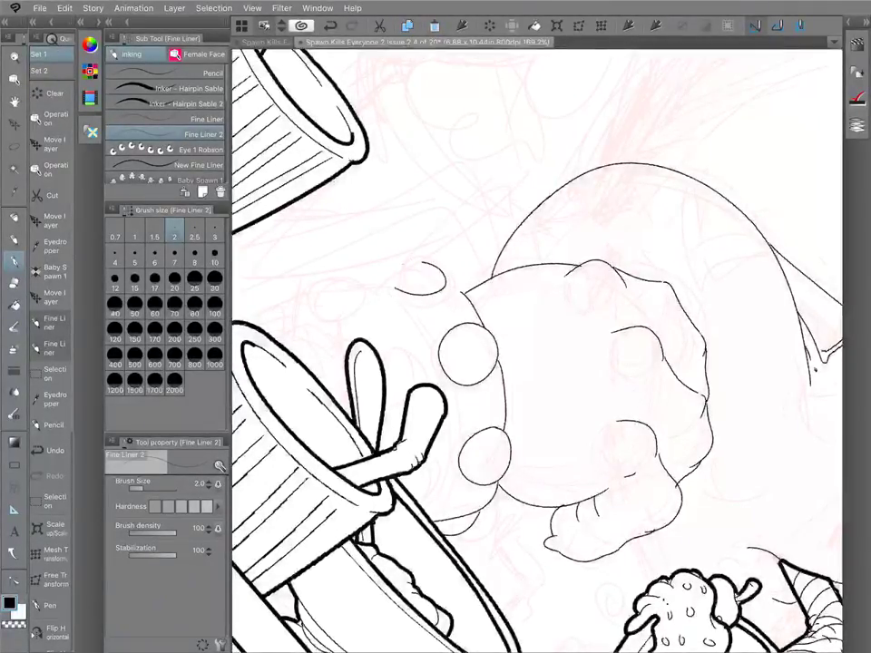
pyautogui.moveTo(397, 288); pyautogui.dragTo(442, 286)
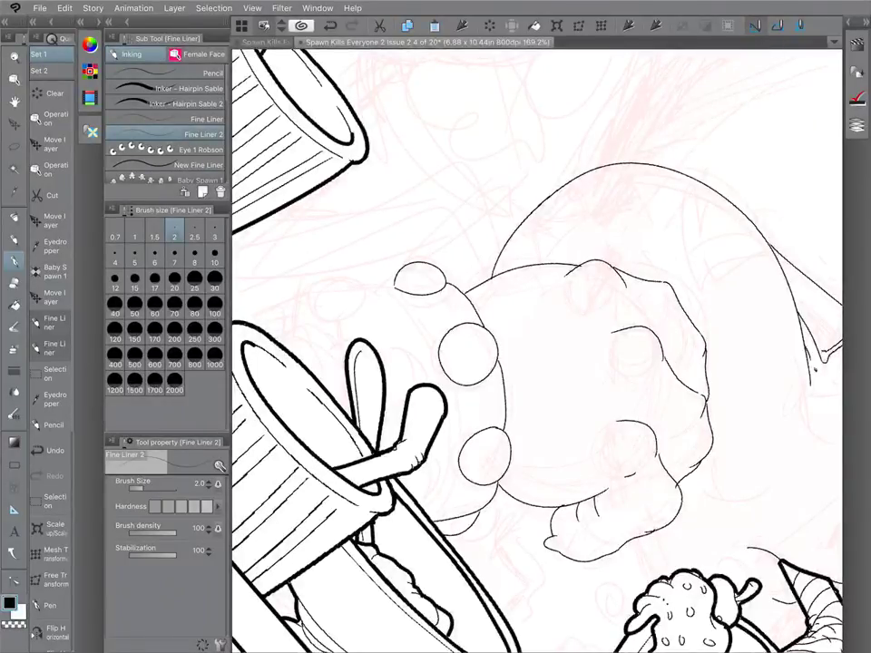
# Ink the remaining studs and lower edge of the left wrist cuff, with a double band line across its middle.
pyautogui.scroll(-3, 537, 351)
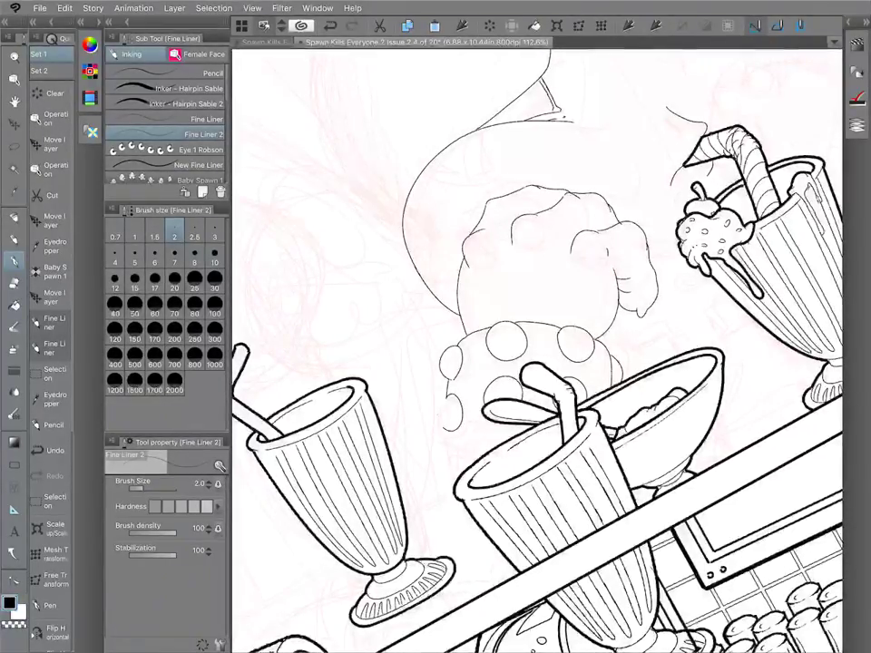
pyautogui.scroll(-4, 536, 351)
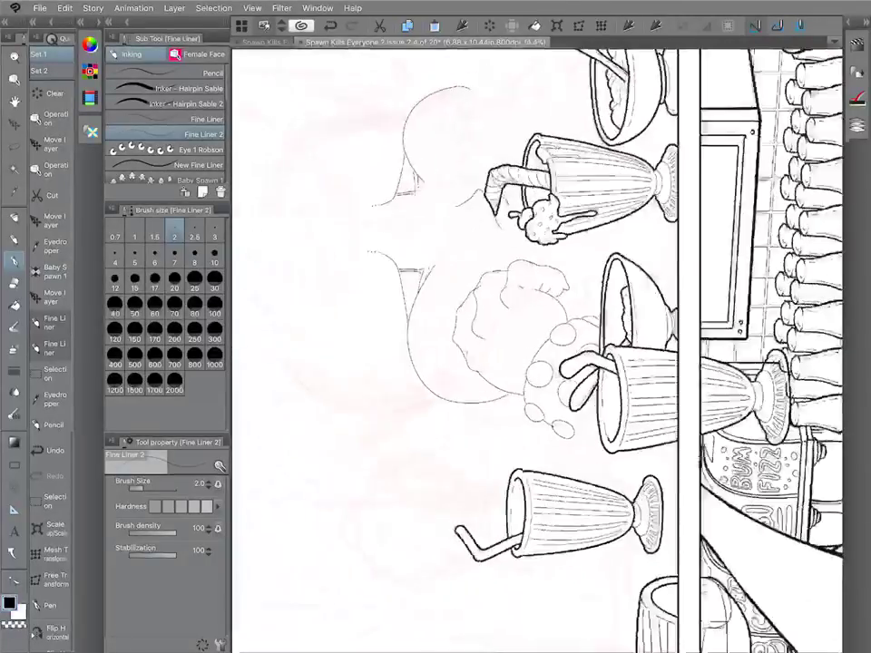
pyautogui.scroll(3, 537, 351)
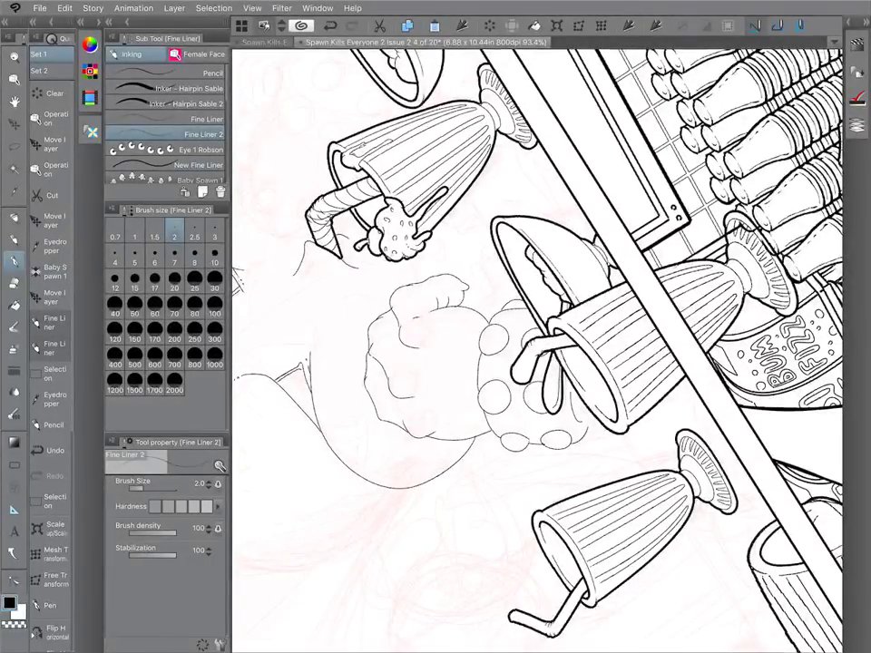
pyautogui.scroll(-1, 537, 351)
pyautogui.scroll(3, 536, 351)
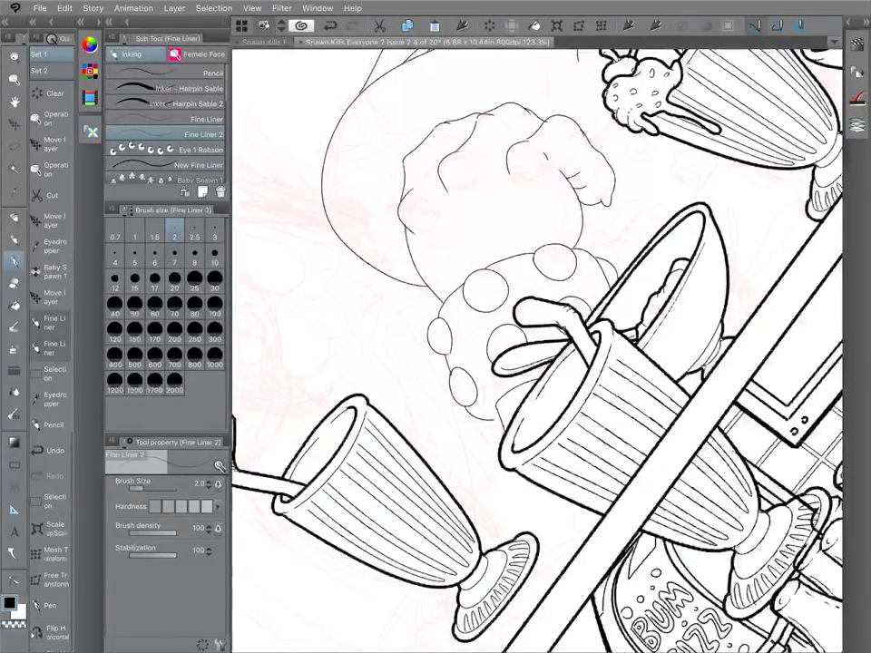
pyautogui.moveTo(706, 207); pyautogui.dragTo(394, 182)
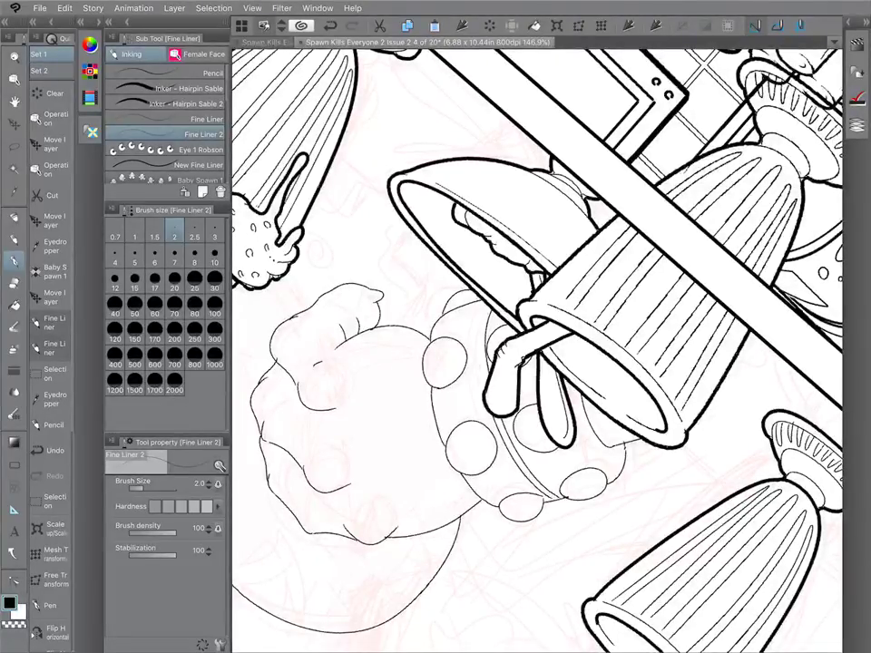
# Examine the inked left fist and studded cuff against the surrounding glasses and the pencilled figure.
pyautogui.scroll(-5, 536, 351)
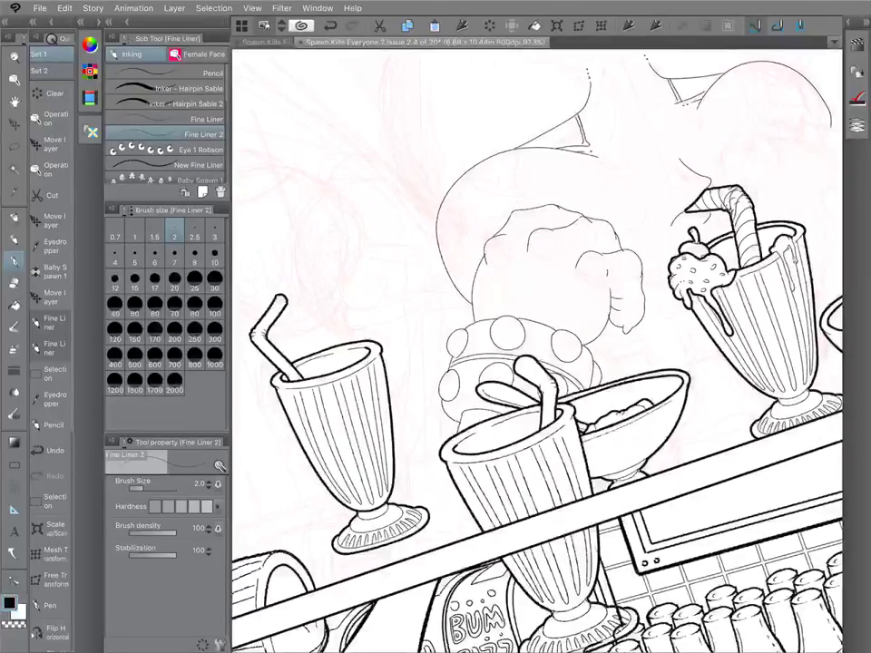
pyautogui.scroll(3, 626, 217)
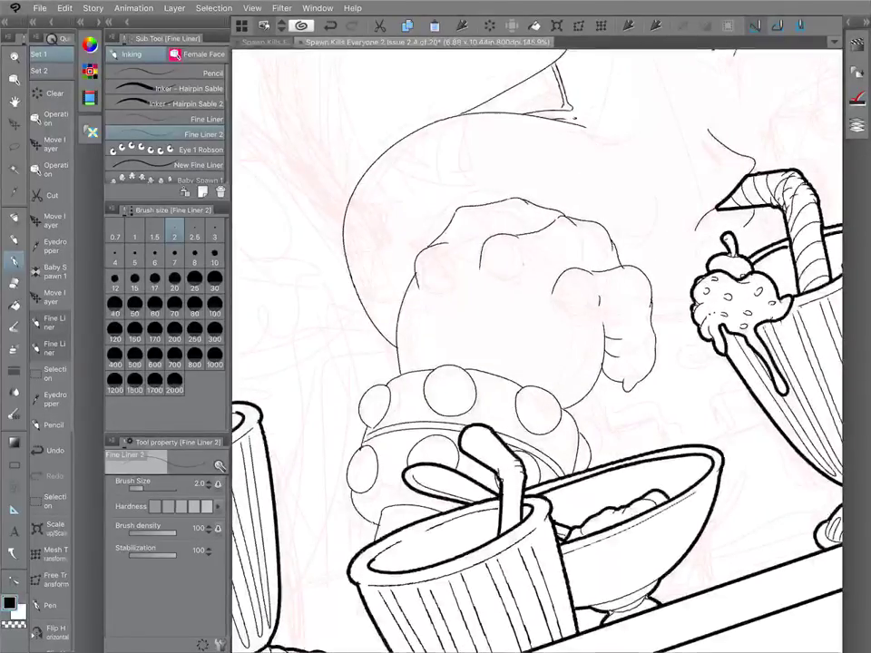
pyautogui.scroll(-4, 535, 353)
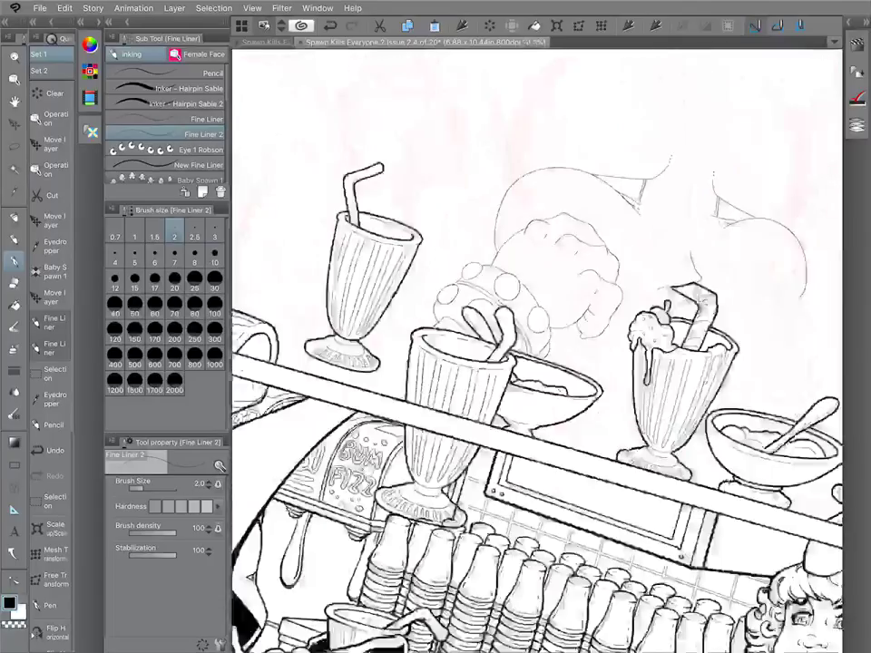
pyautogui.scroll(1, 535, 354)
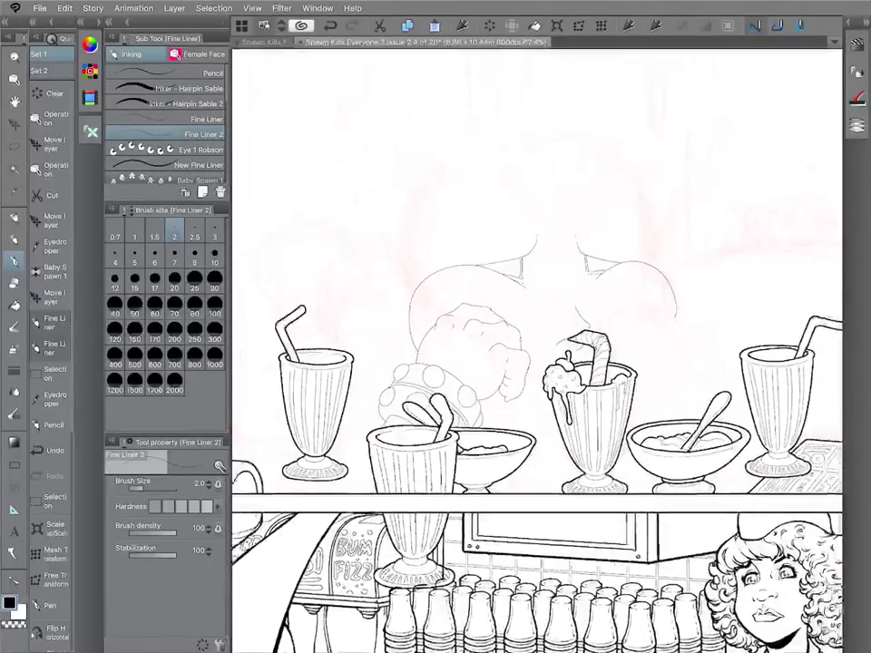
pyautogui.hscroll(2, 535, 353)
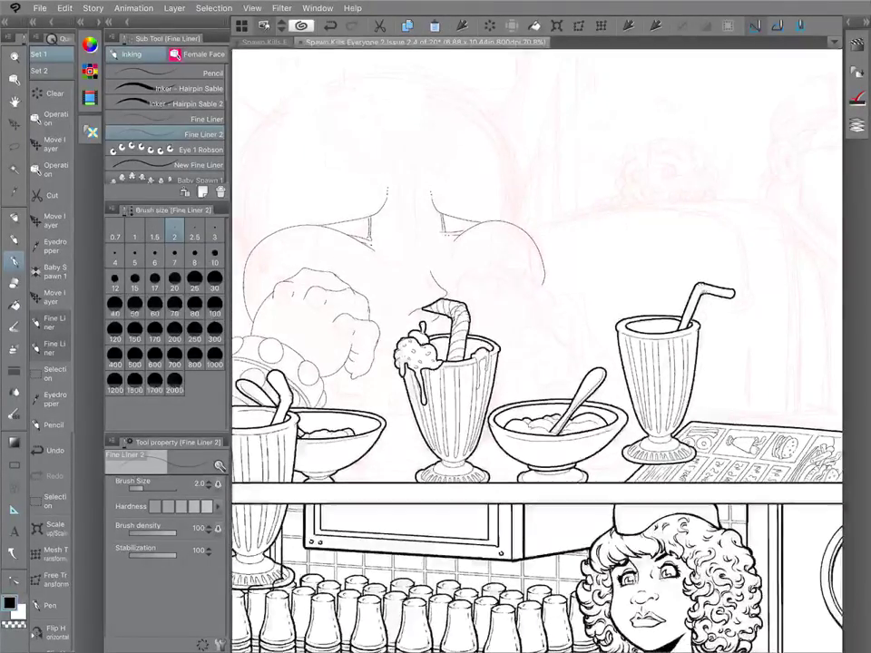
pyautogui.scroll(2, 535, 354)
pyautogui.scroll(-2, 535, 353)
pyautogui.scroll(1, 535, 353)
pyautogui.scroll(1, 535, 354)
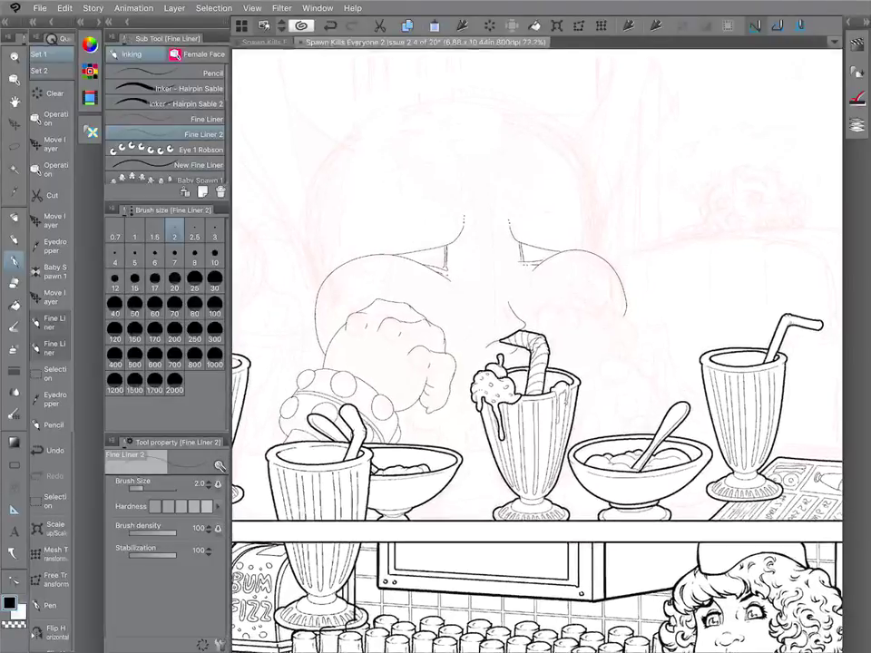
# Lasso the large figure's inked contours around the left fist, cut them out and put them back in place, leaving the fist unselected.
pyautogui.press('m')
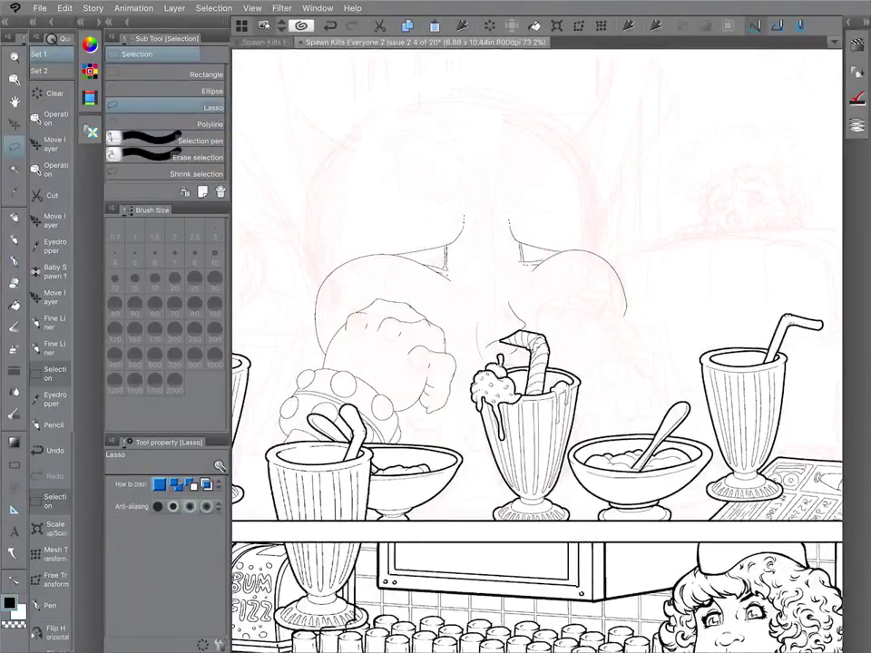
pyautogui.moveTo(573, 336)
pyautogui.mouseDown()
pyautogui.moveTo(654, 310)
pyautogui.moveTo(334, 214)
pyautogui.mouseUp()
pyautogui.moveTo(311, 354)
pyautogui.mouseDown()
pyautogui.moveTo(324, 352)
pyautogui.moveTo(343, 305)
pyautogui.moveTo(392, 285)
pyautogui.moveTo(550, 355)
pyautogui.mouseUp()
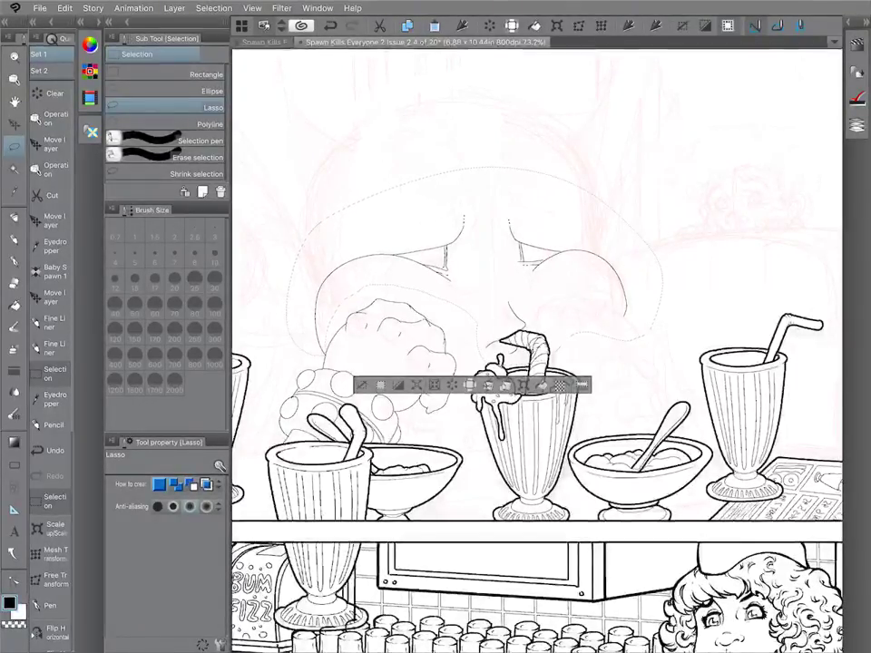
pyautogui.press('Delete')
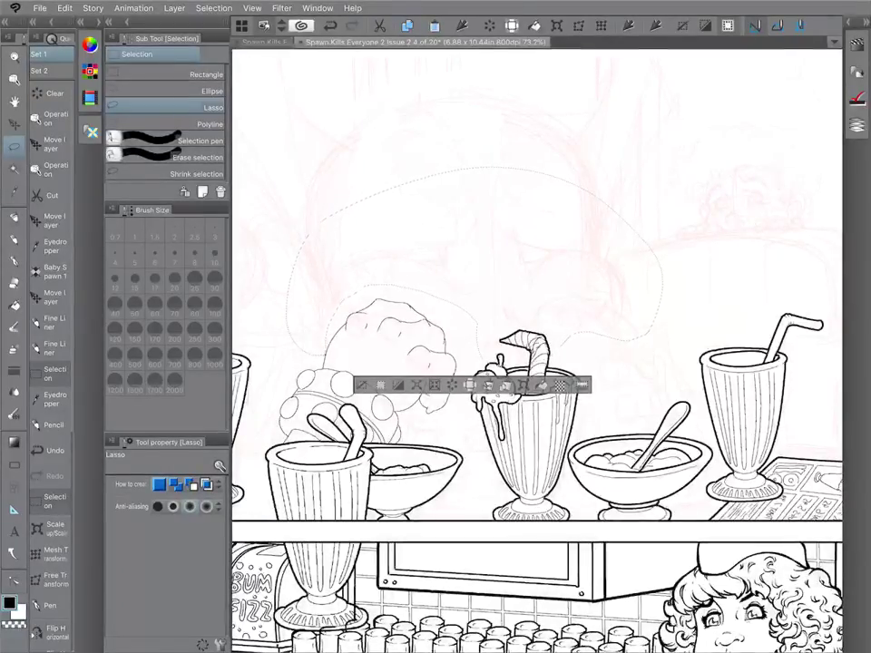
pyautogui.hotkey('ctrl', 'z')
pyautogui.hotkey('ctrl', 'd')
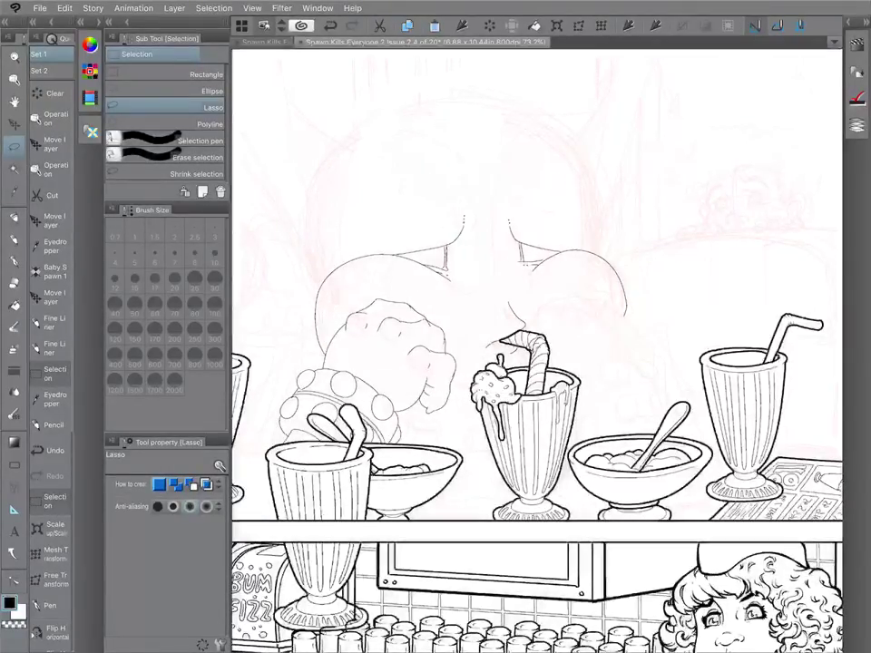
# Hide the large figure's inked contours in the layer list and make the fist's Lines Copy layer the drawing layer.
pyautogui.click(851, 22)
pyautogui.moveTo(830, 497); pyautogui.dragTo(830, 568)
pyautogui.click(839, 498)
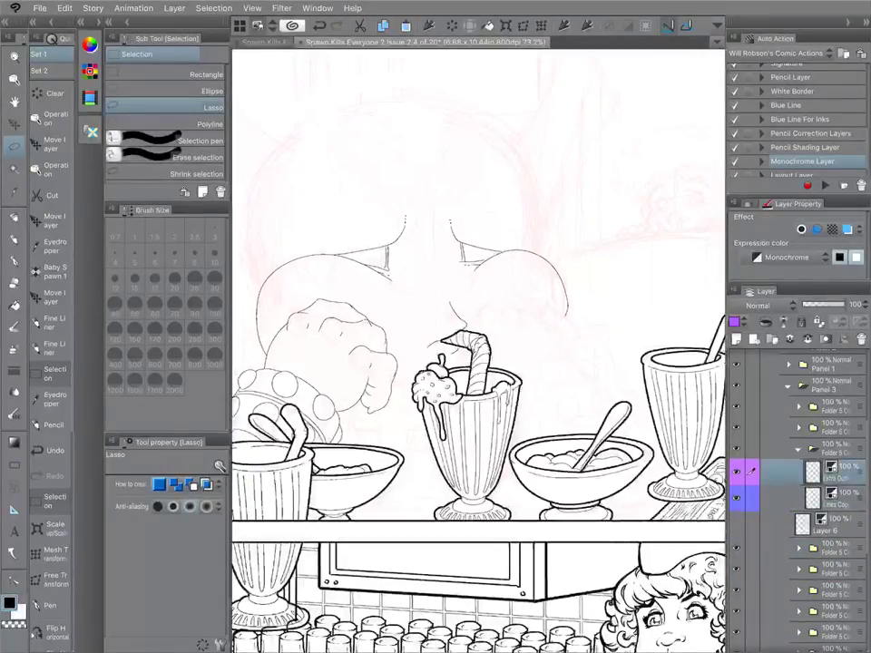
pyautogui.click(736, 472)
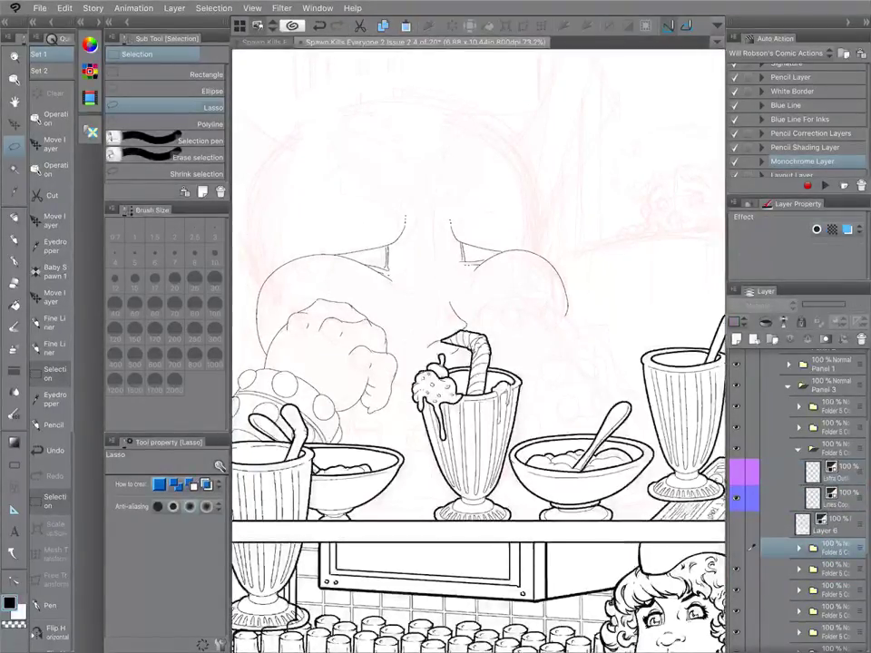
pyautogui.click(750, 548)
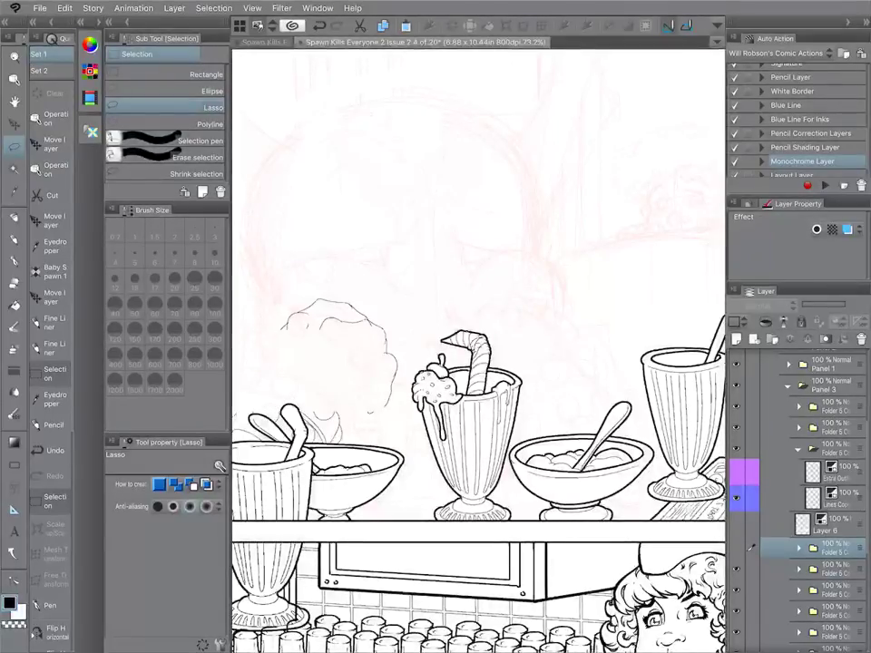
pyautogui.click(752, 497)
pyautogui.click(847, 22)
# Ink the outer finger and outer knuckle contours of the right fist above the ice-cream bowl with Fine Liner 2.
pyautogui.scroll(3, 536, 351)
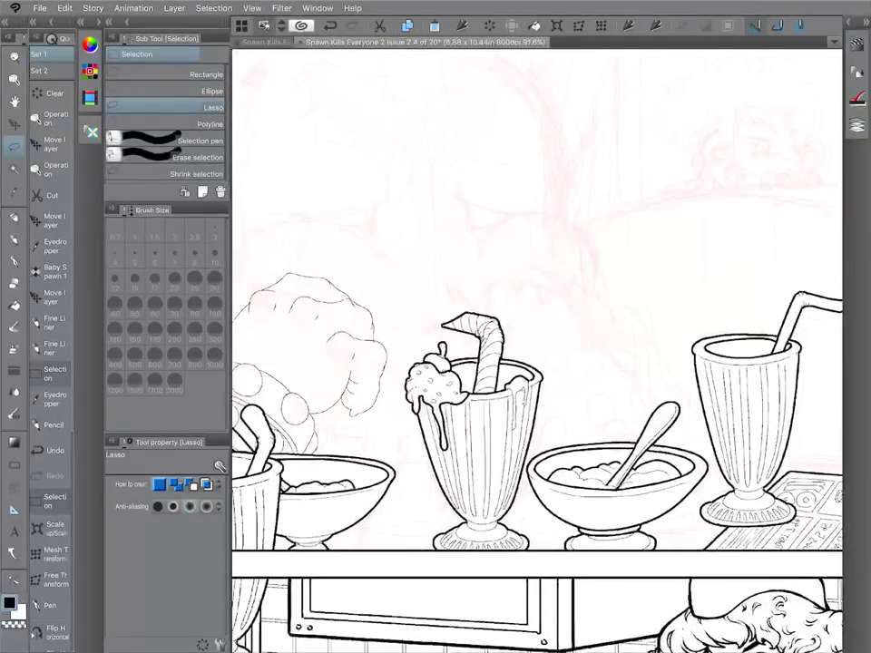
pyautogui.scroll(2, 674, 417)
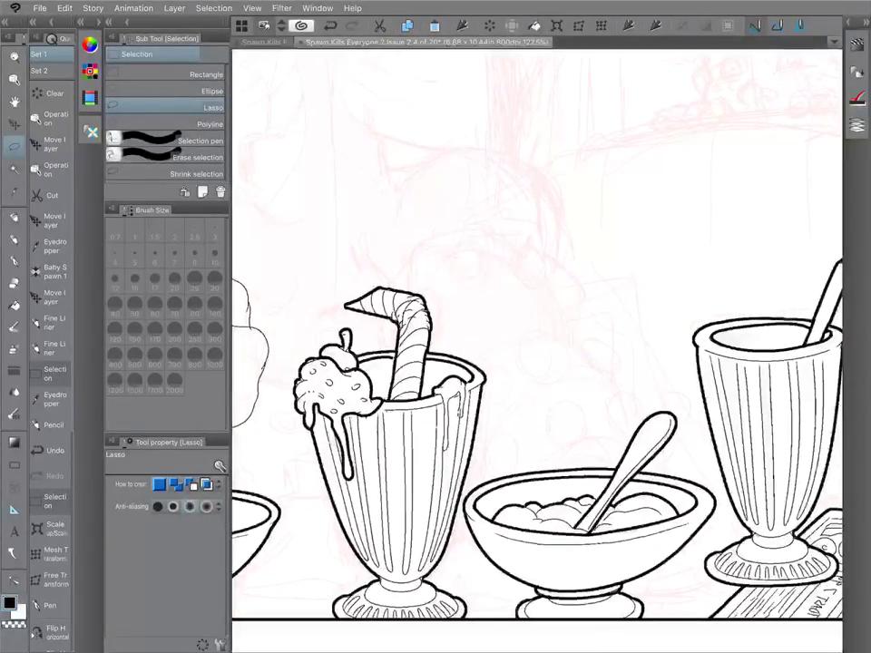
pyautogui.click(54, 348)
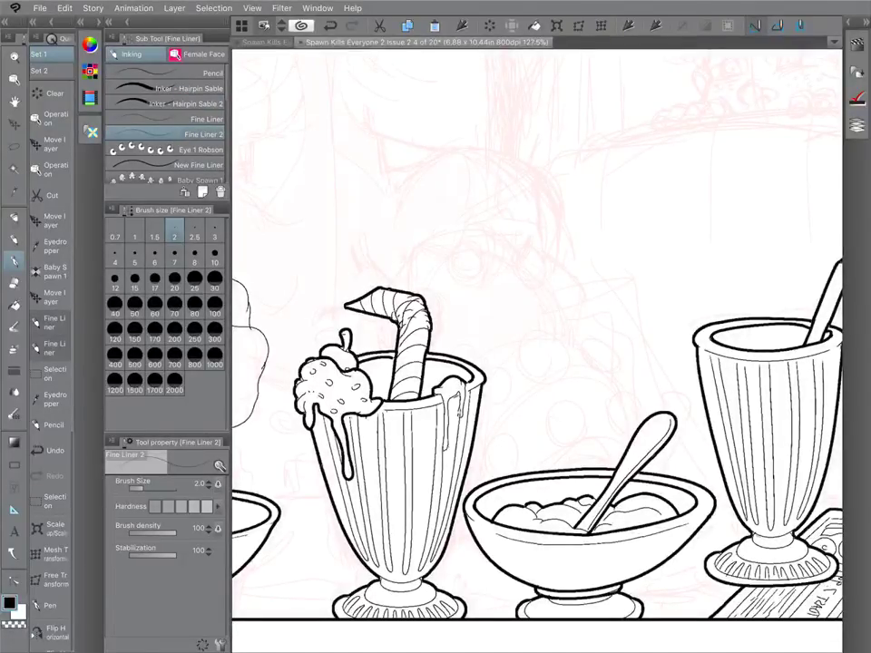
pyautogui.scroll(-4, 675, 263)
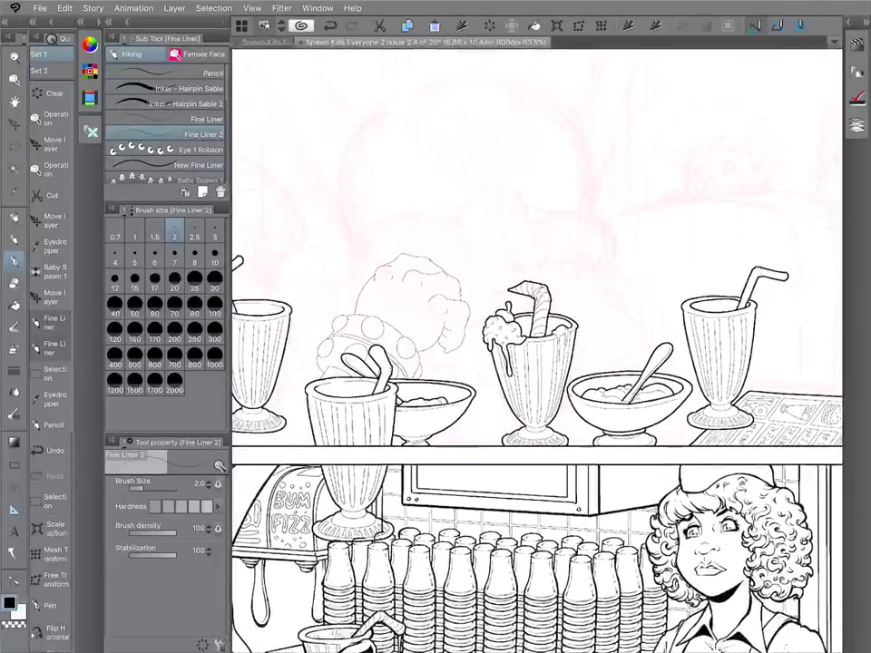
pyautogui.scroll(5, 607, 268)
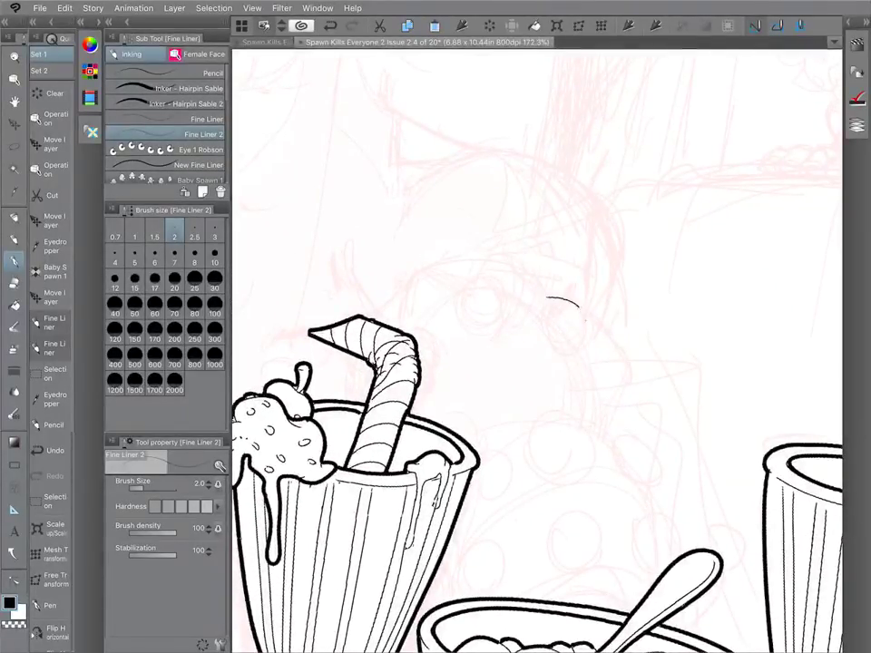
pyautogui.moveTo(581, 355)
pyautogui.mouseDown()
pyautogui.moveTo(593, 396)
pyautogui.moveTo(613, 408)
pyautogui.moveTo(631, 370)
pyautogui.mouseUp()
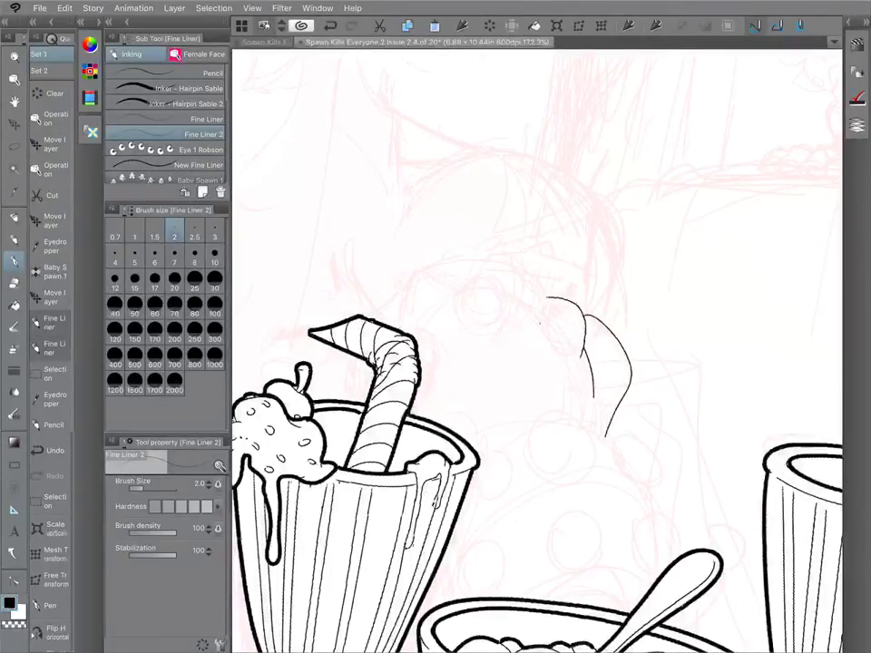
pyautogui.moveTo(498, 257); pyautogui.dragTo(513, 260)
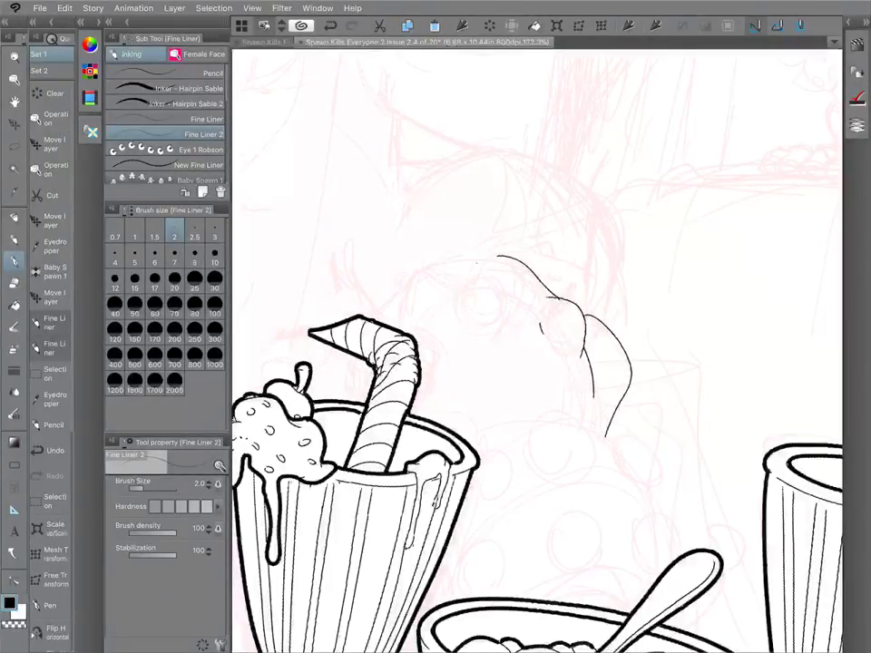
# Ink the middle and inner knuckle arcs of the right fist and the curled finger contour passing behind the striped straw.
pyautogui.moveTo(464, 283); pyautogui.dragTo(508, 317)
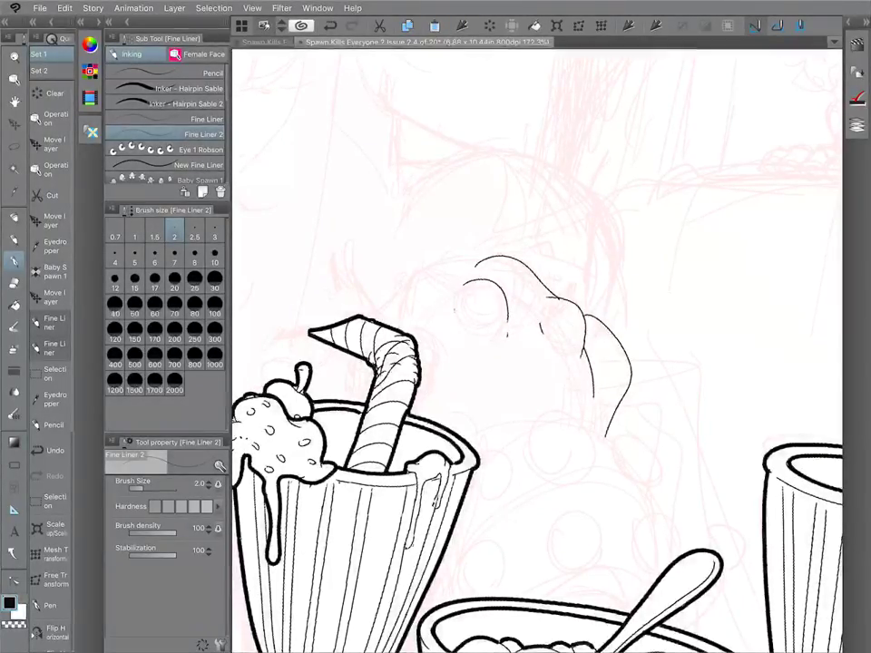
pyautogui.moveTo(401, 284); pyautogui.dragTo(472, 270)
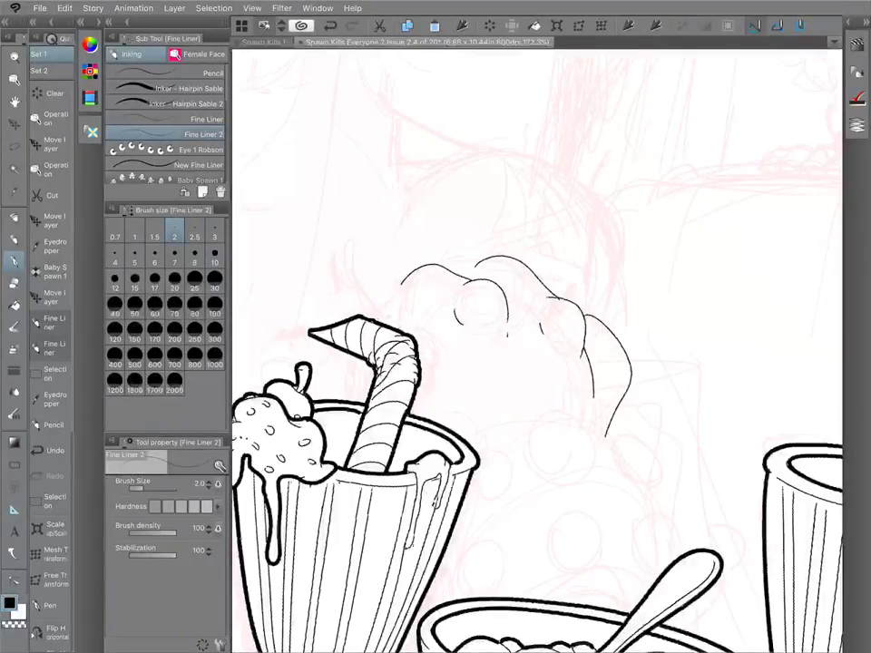
pyautogui.moveTo(400, 284); pyautogui.dragTo(389, 314)
pyautogui.scroll(-2, 537, 350)
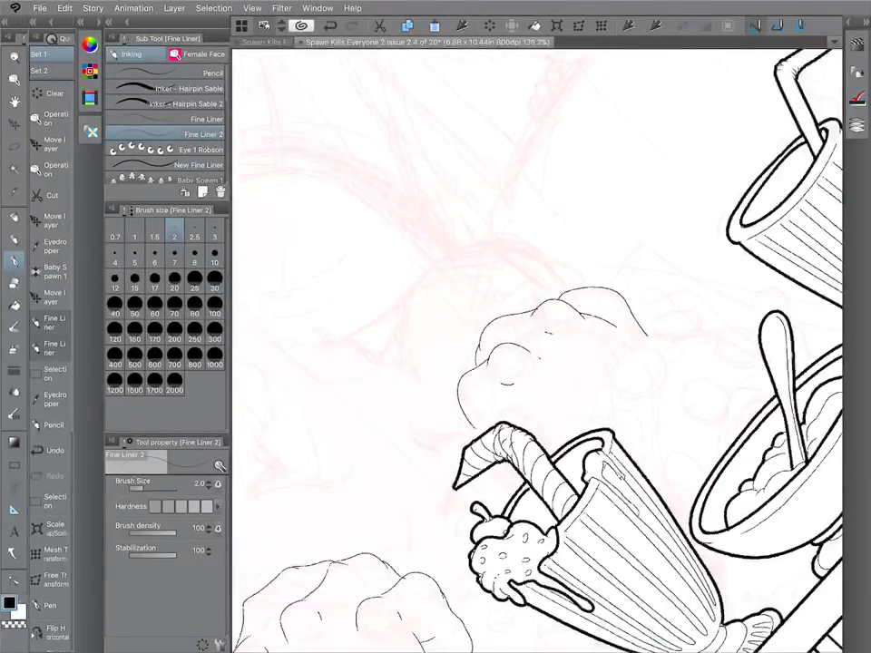
pyautogui.scroll(2, 615, 379)
pyautogui.moveTo(532, 432)
pyautogui.mouseDown()
pyautogui.moveTo(533, 411)
pyautogui.moveTo(550, 390)
pyautogui.mouseUp()
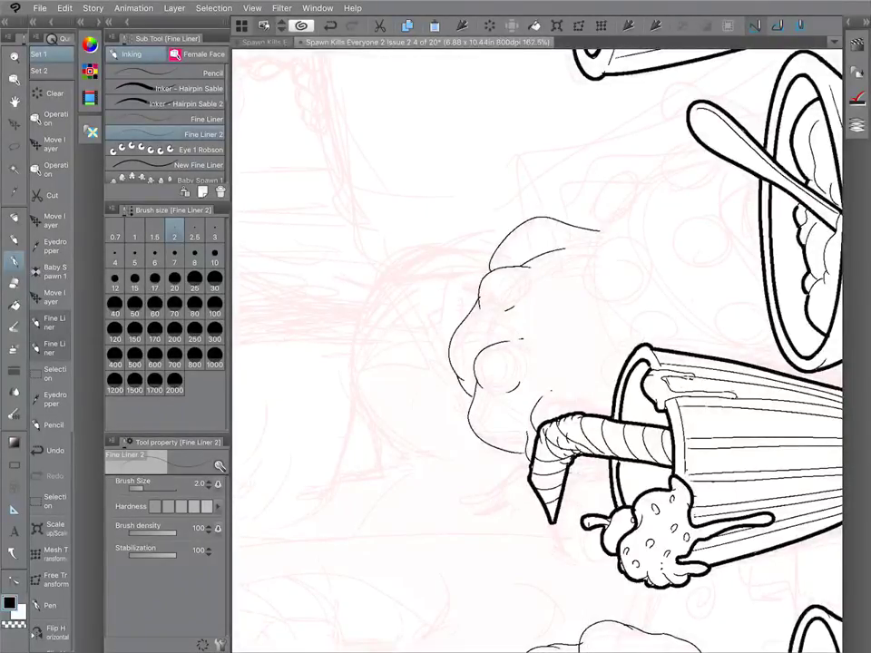
# Ink the first round stud of the cuff below the right fist, following the red pencils.
pyautogui.moveTo(598, 230); pyautogui.dragTo(712, 310)
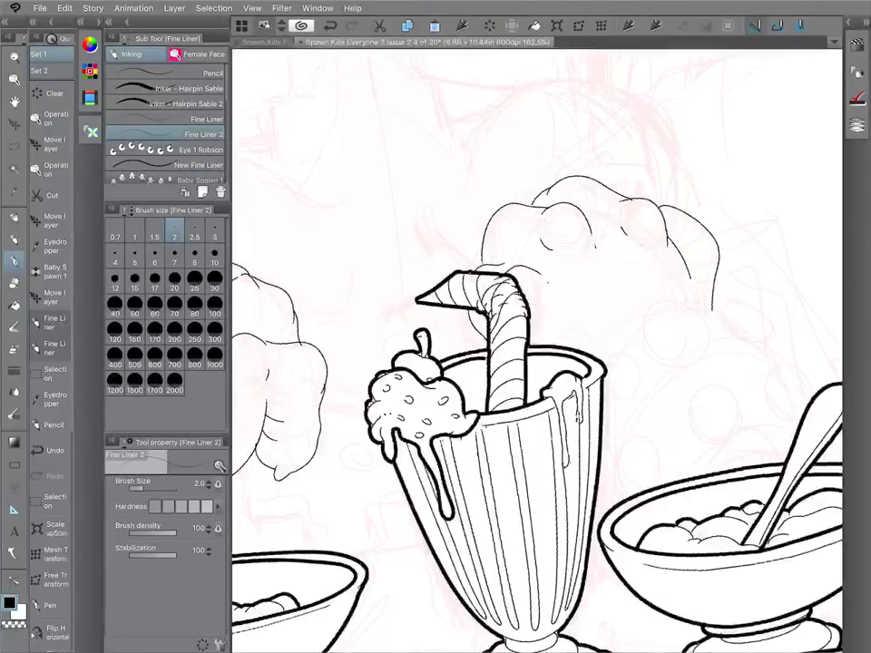
pyautogui.moveTo(711, 310); pyautogui.dragTo(557, 292)
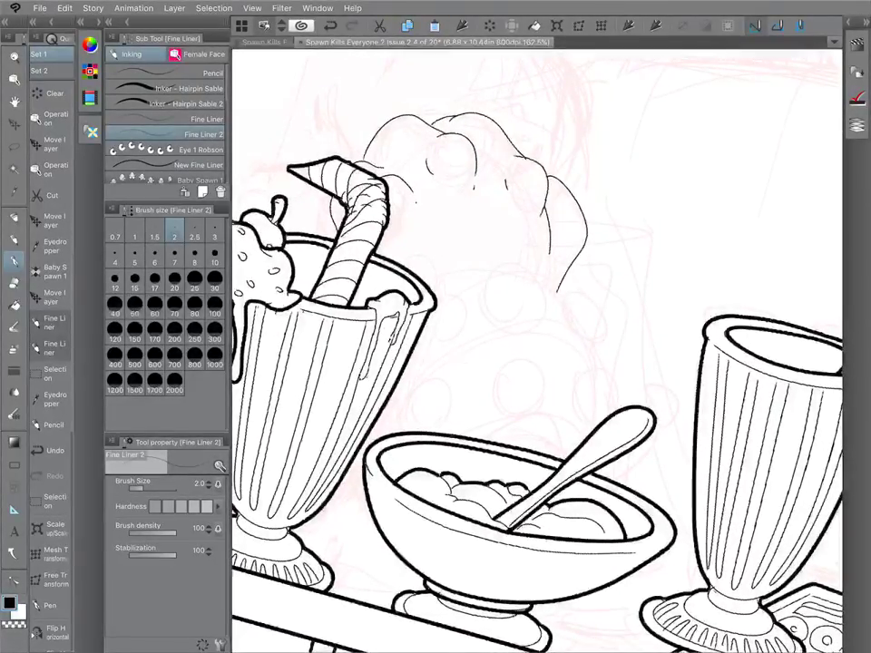
pyautogui.moveTo(494, 295); pyautogui.dragTo(530, 330)
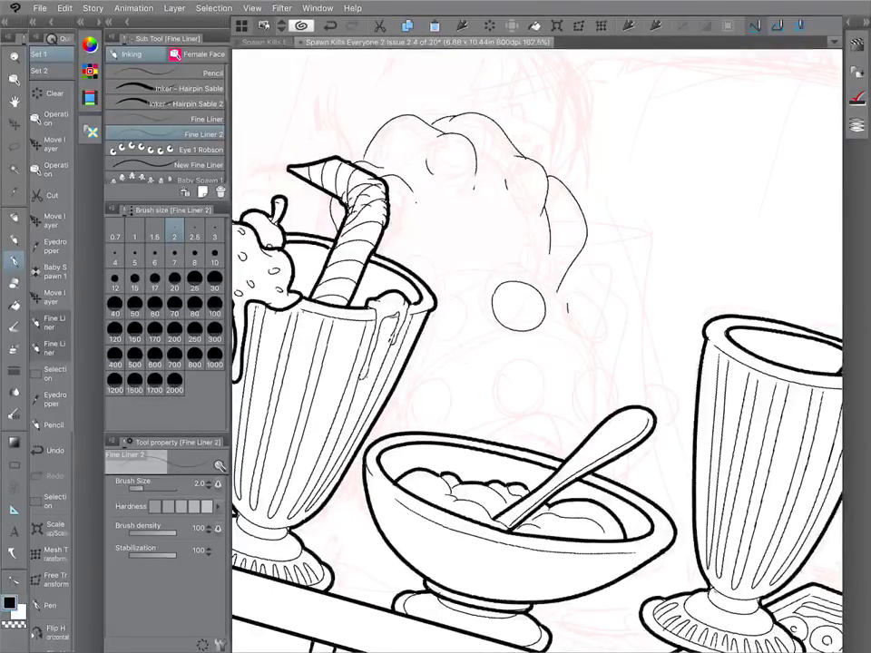
# Ink the remaining round studs of the right fist's cuff, following the red pencils above the ice-cream bowl.
pyautogui.moveTo(568, 303); pyautogui.dragTo(592, 343)
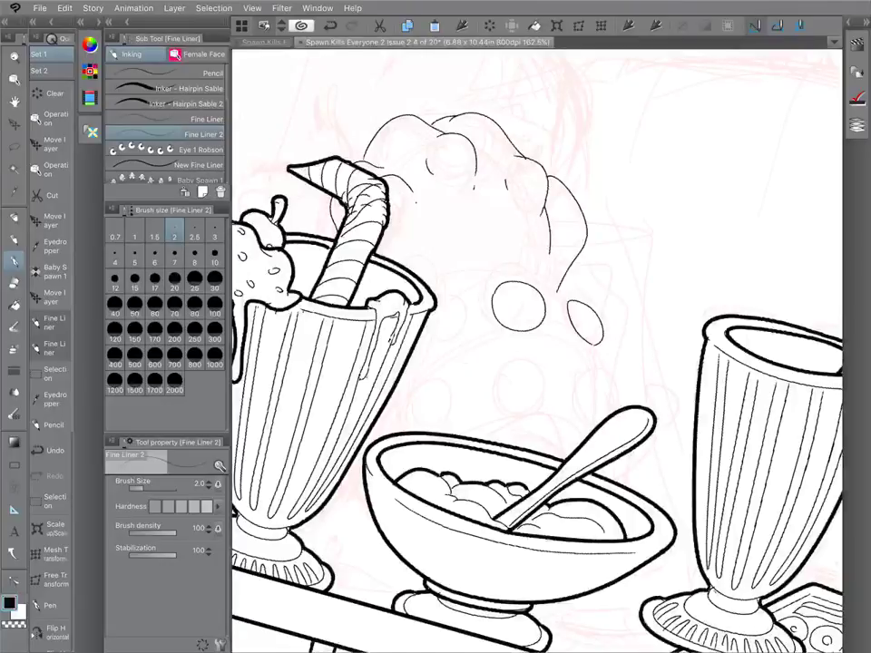
pyautogui.moveTo(595, 371)
pyautogui.mouseDown()
pyautogui.moveTo(609, 377)
pyautogui.moveTo(620, 408)
pyautogui.mouseUp()
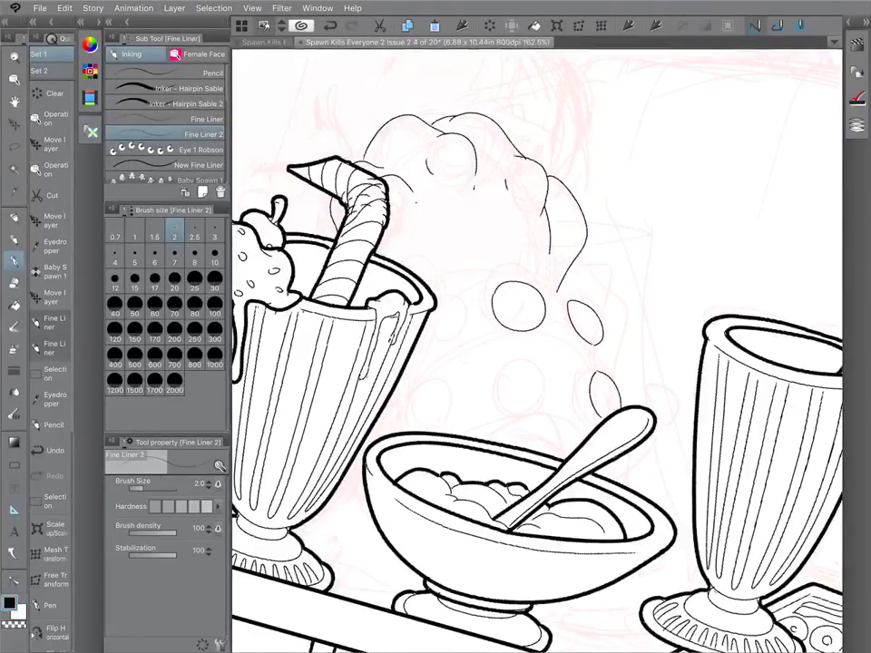
pyautogui.moveTo(512, 361)
pyautogui.mouseDown()
pyautogui.moveTo(525, 406)
pyautogui.moveTo(558, 387)
pyautogui.moveTo(526, 406)
pyautogui.mouseUp()
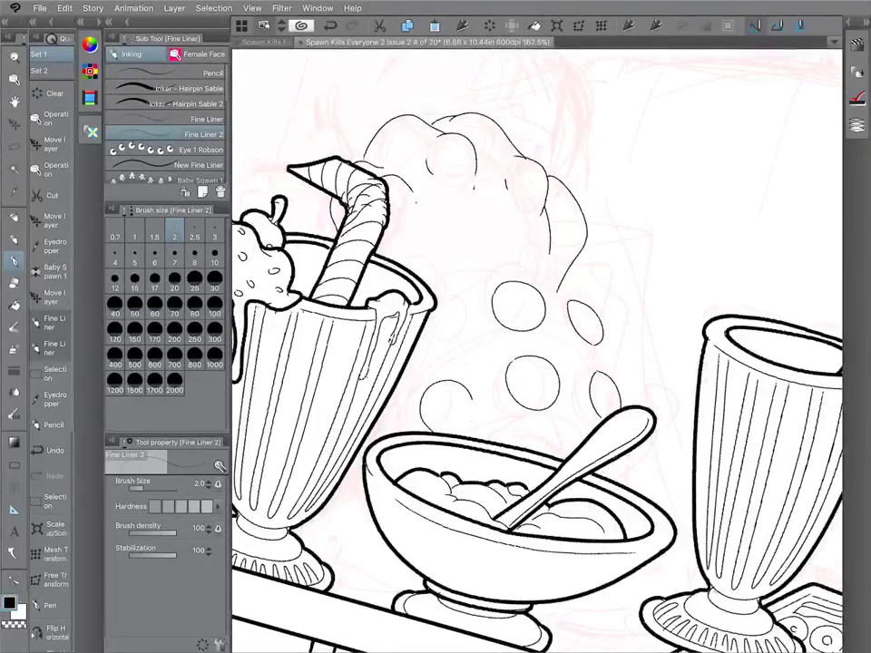
pyautogui.moveTo(446, 380); pyautogui.dragTo(443, 382)
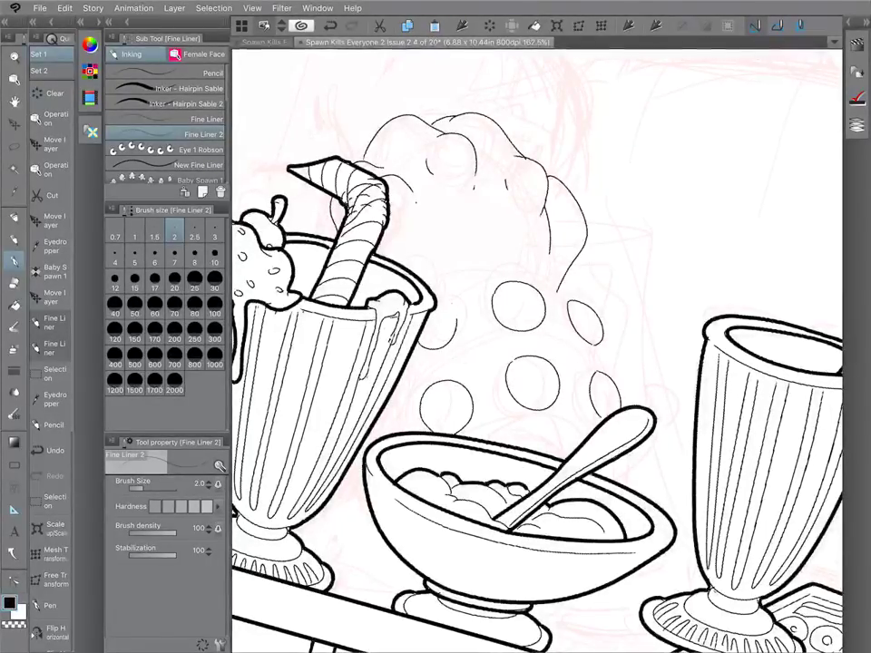
# Ink the right cuff's outer contour between the studs and its arm opening just above the ice-cream bowl.
pyautogui.moveTo(639, 421); pyautogui.dragTo(609, 240)
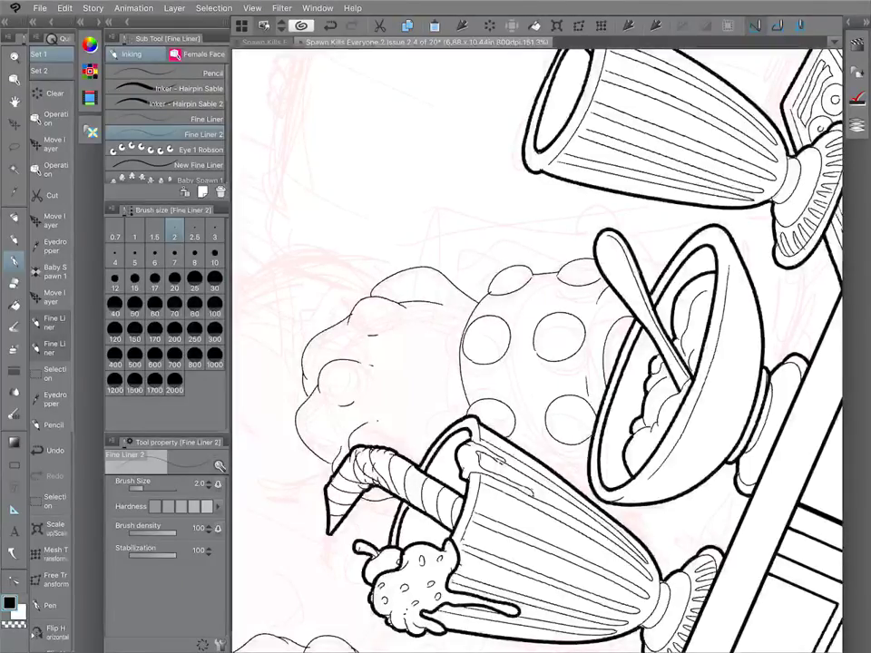
pyautogui.moveTo(431, 472); pyautogui.dragTo(390, 299)
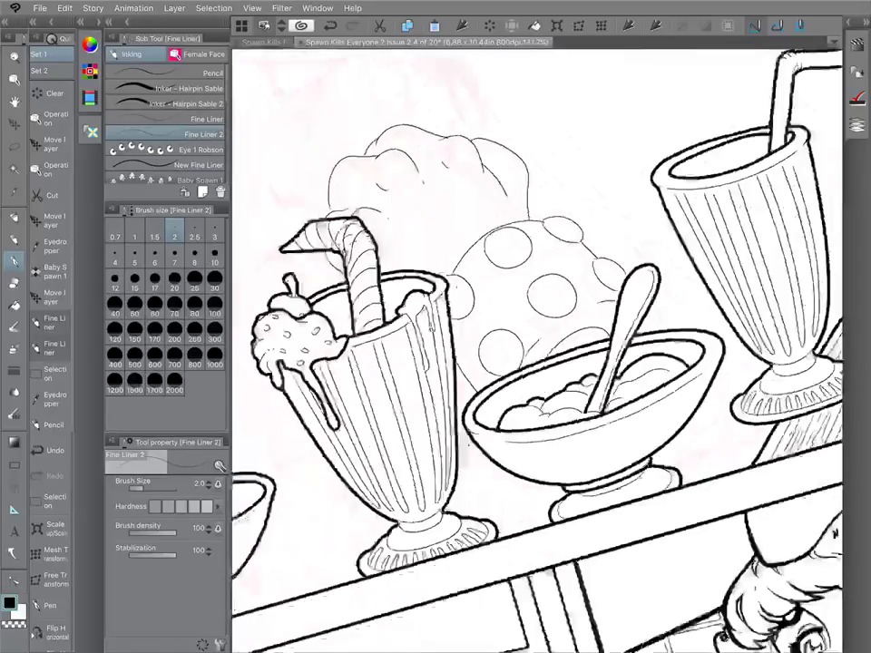
pyautogui.moveTo(426, 521); pyautogui.dragTo(381, 467)
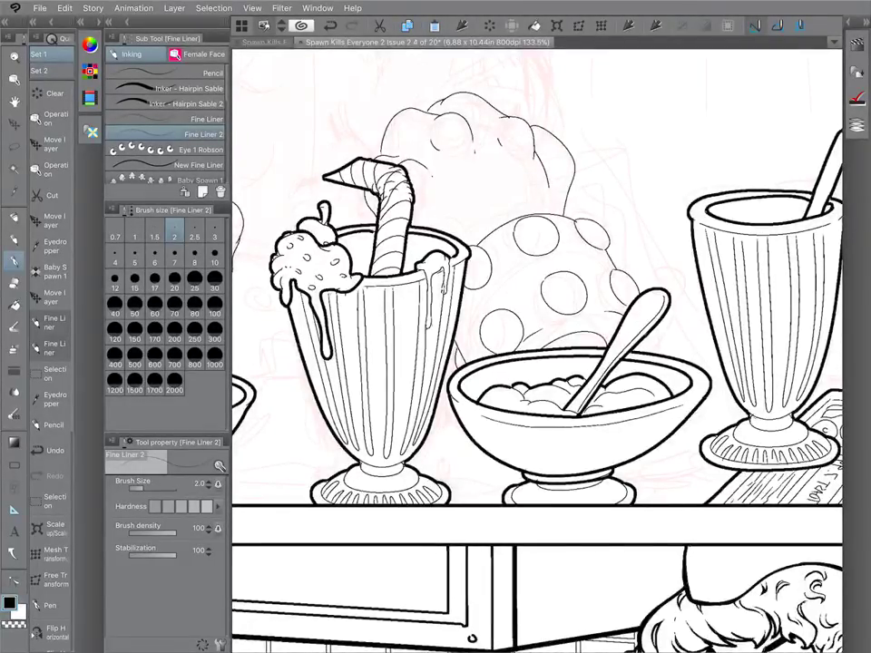
pyautogui.scroll(-5, 670, 304)
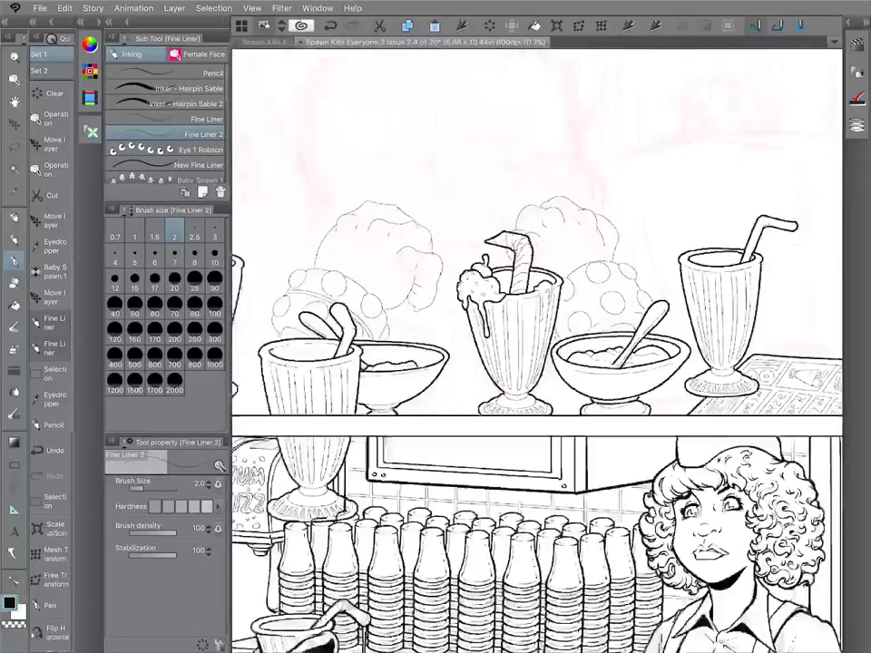
pyautogui.scroll(5, 670, 265)
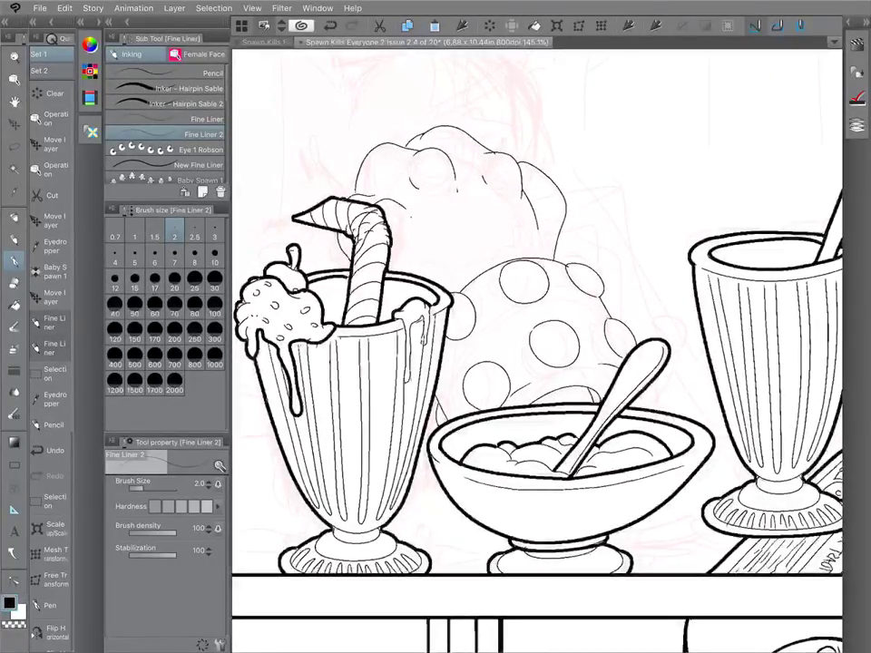
# Fill the right cuff's arm opening with black and ink the curved band line across the cuff between the stud rows.
pyautogui.press('g')
pyautogui.click(567, 397)
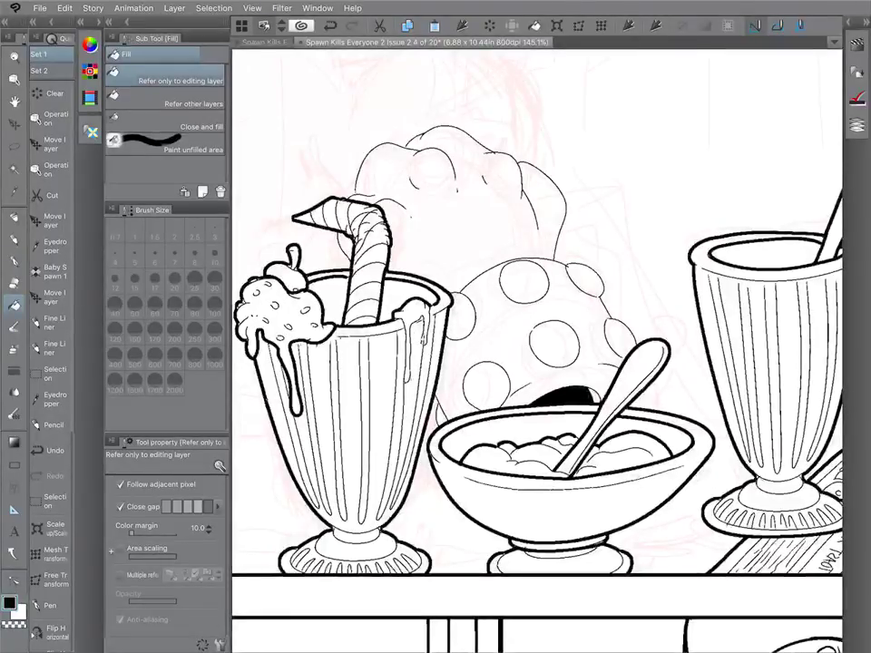
pyautogui.press('p')
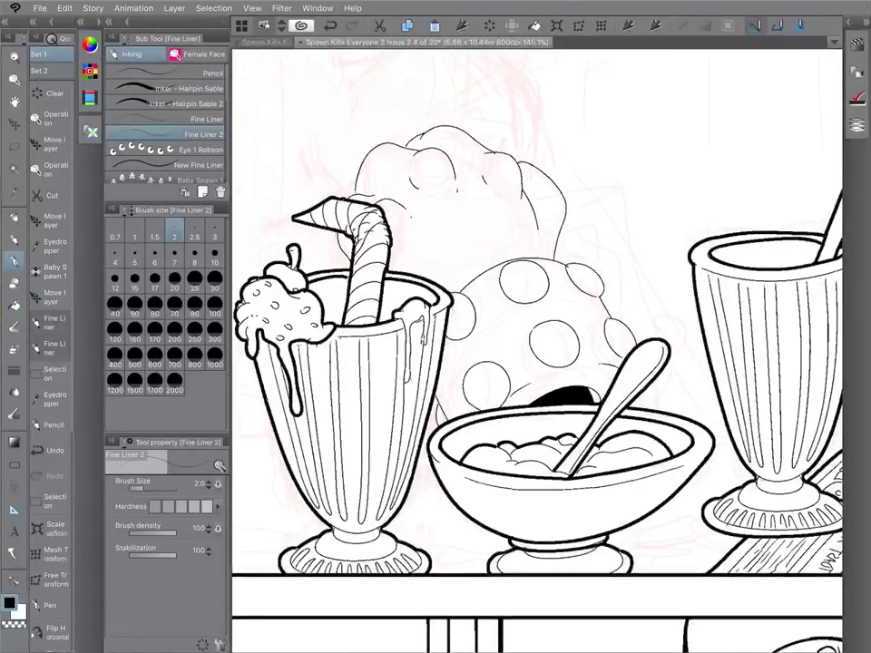
pyautogui.moveTo(766, 358); pyautogui.dragTo(596, 171)
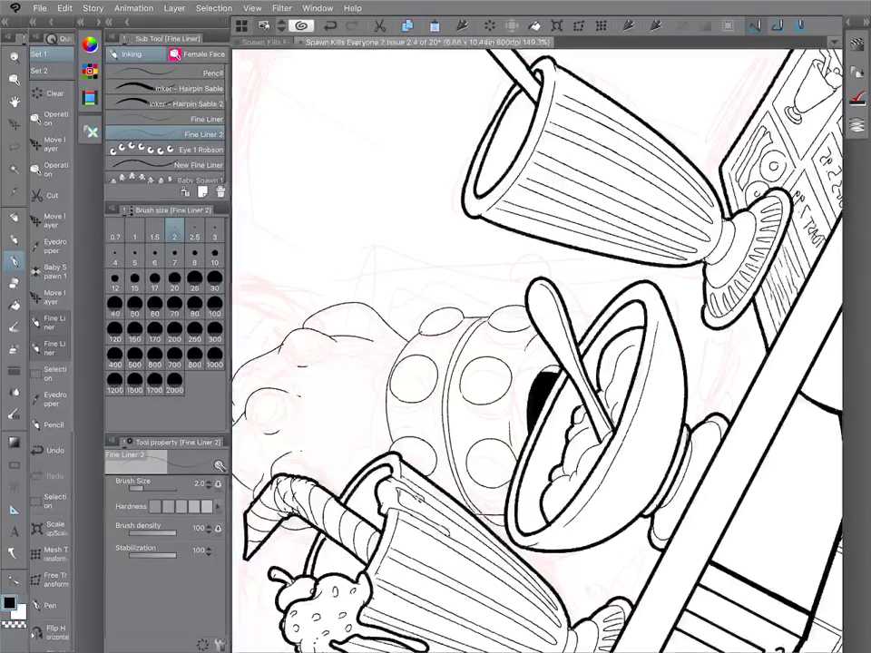
# Fill the left cuff's arm opening behind the front milkshake glass with black.
pyautogui.scroll(-5, 537, 351)
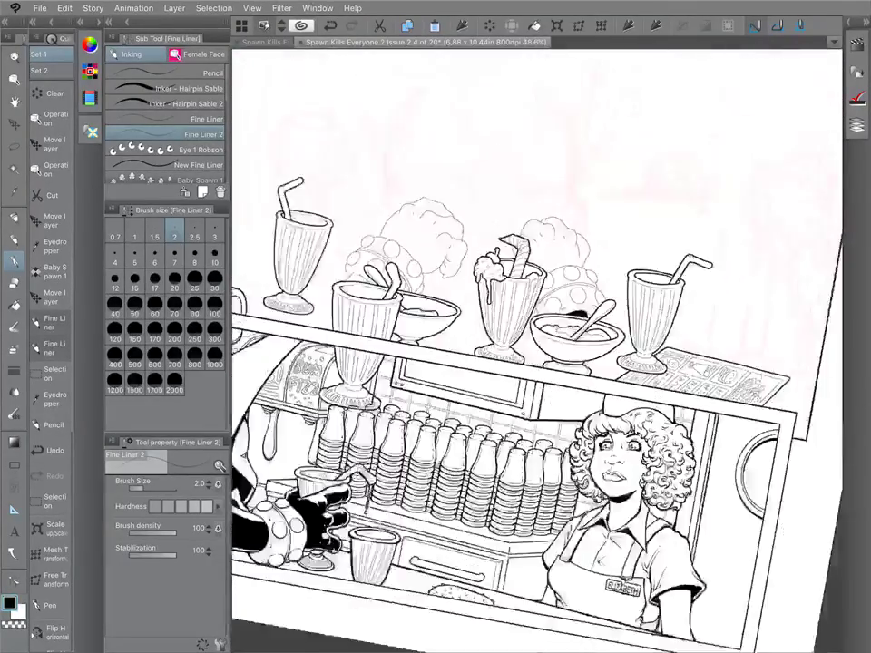
pyautogui.scroll(3, 537, 351)
pyautogui.scroll(-3, 536, 351)
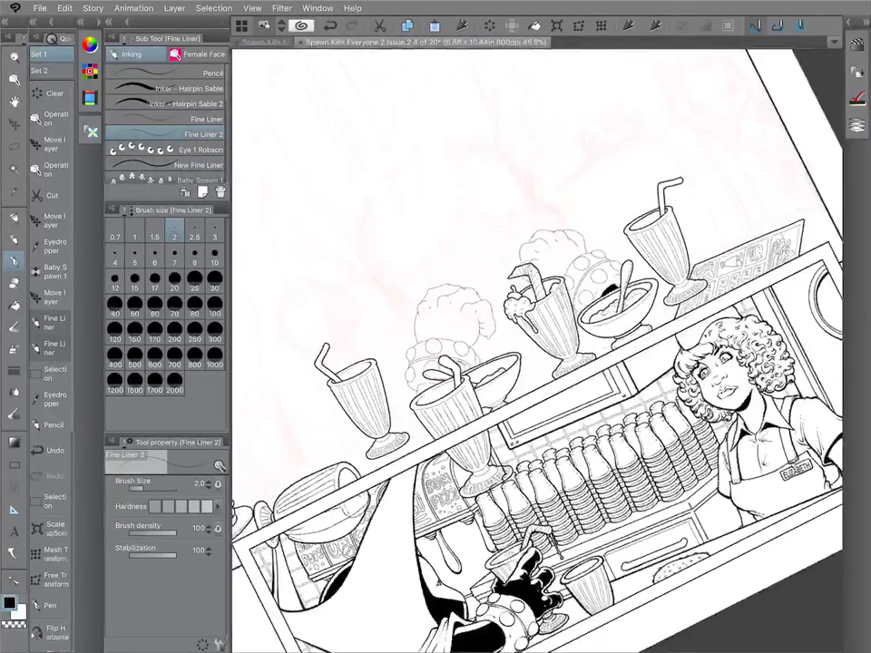
pyautogui.scroll(3, 536, 351)
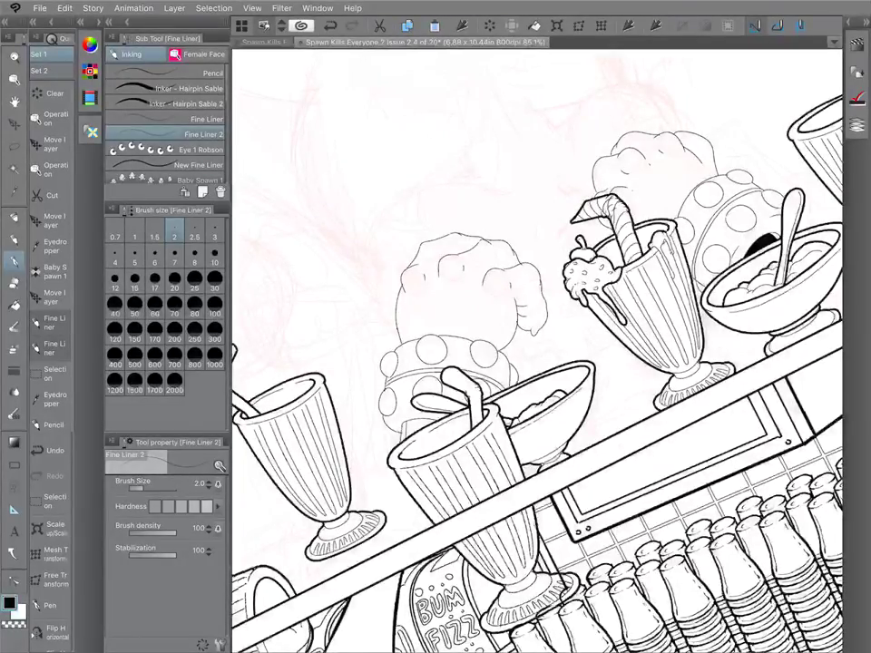
pyautogui.click(13, 305)
pyautogui.click(416, 427)
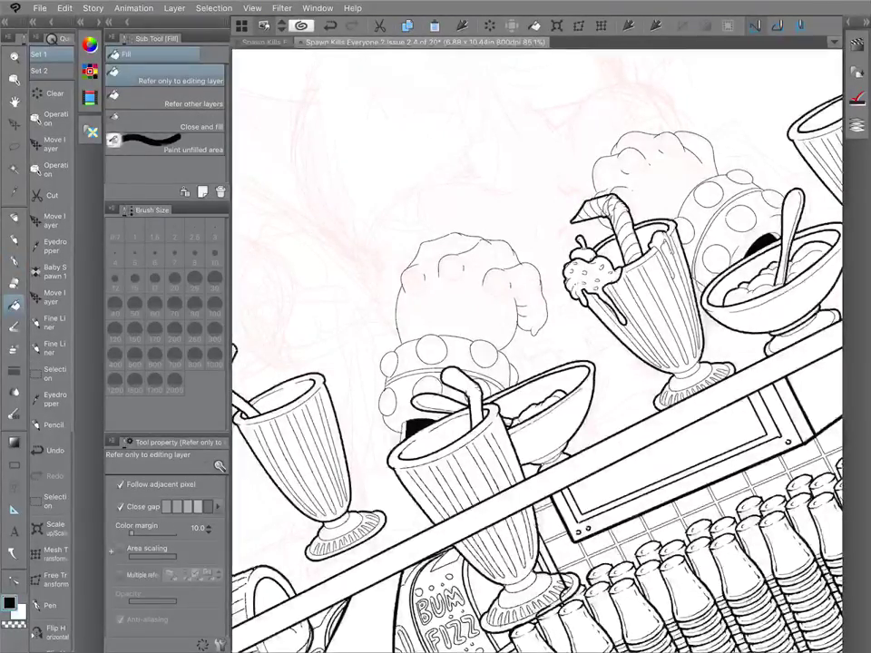
# Ink the inner highlight contours along the right fist's knuckles and fingers with Fine Liner 2, and fill the fist with black.
pyautogui.click(13, 261)
pyautogui.moveTo(640, 300); pyautogui.dragTo(501, 349)
pyautogui.scroll(4, 642, 146)
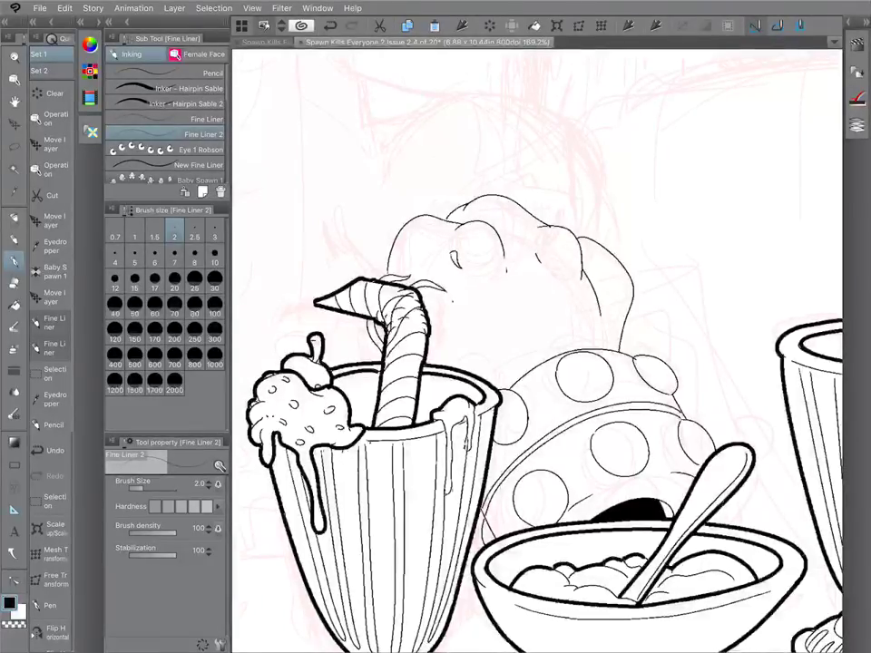
pyautogui.moveTo(411, 229); pyautogui.dragTo(443, 246)
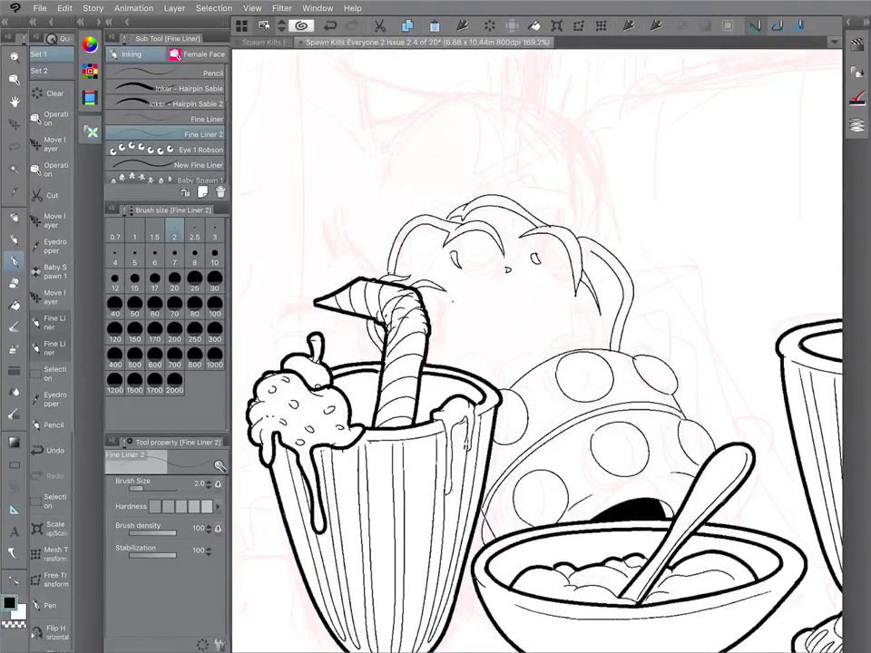
pyautogui.press('g')
pyautogui.click(509, 313)
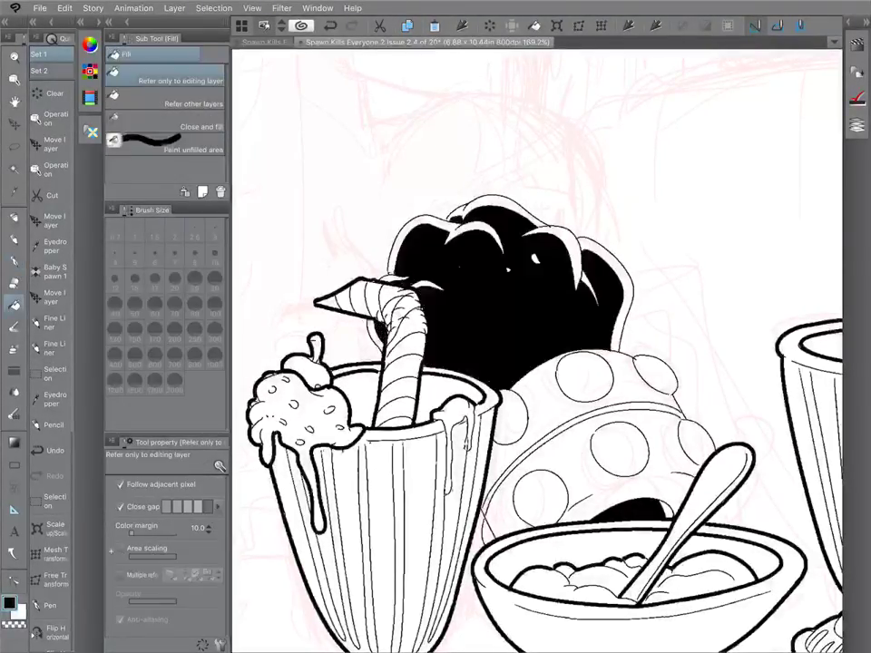
# Ink the left fist's inner highlight contours around the knuckles, thumb and outer edge, and fill the fist with black.
pyautogui.scroll(-5, 666, 271)
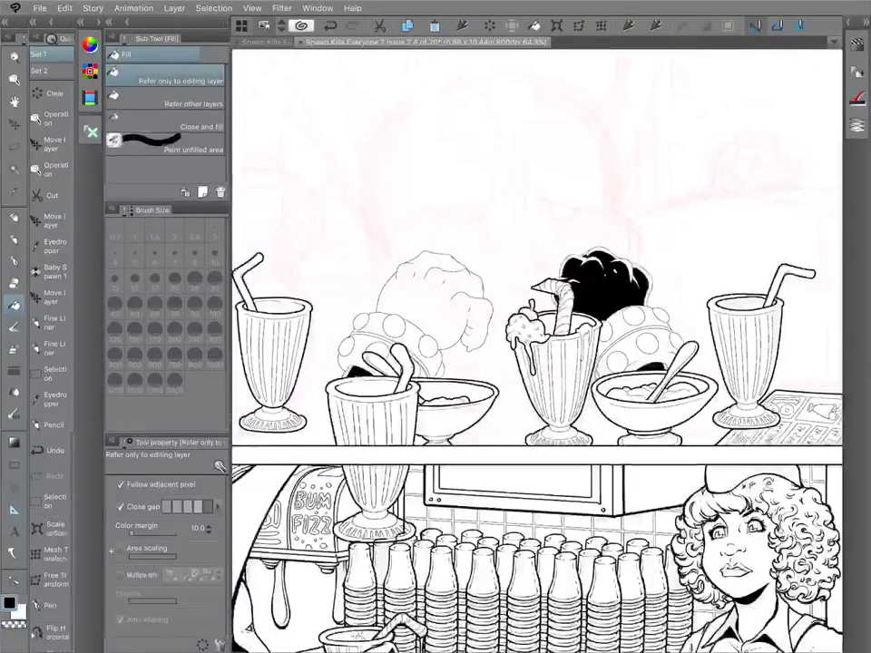
pyautogui.scroll(4, 415, 275)
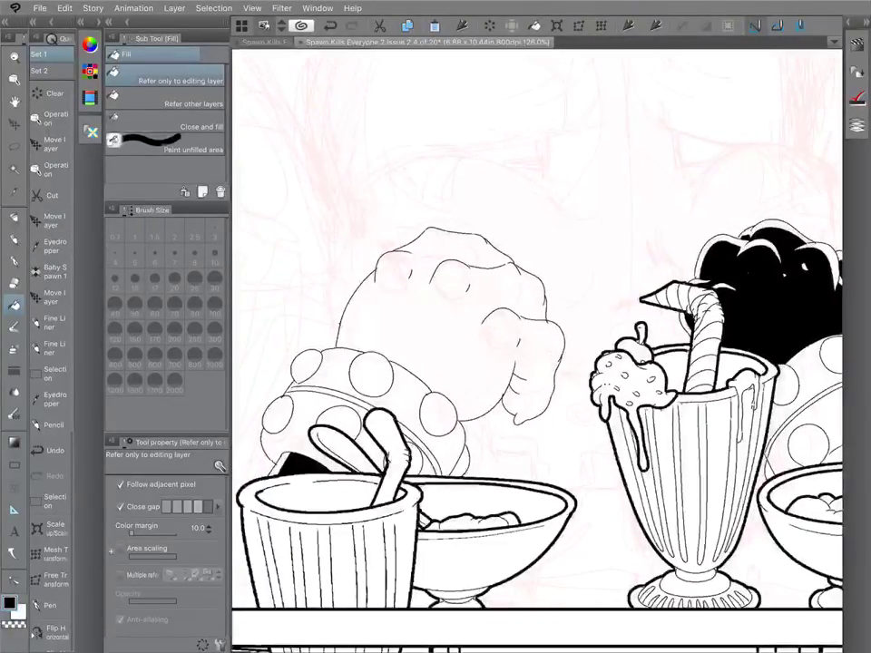
pyautogui.press('p')
pyautogui.scroll(-1, 472, 353)
pyautogui.scroll(3, 471, 353)
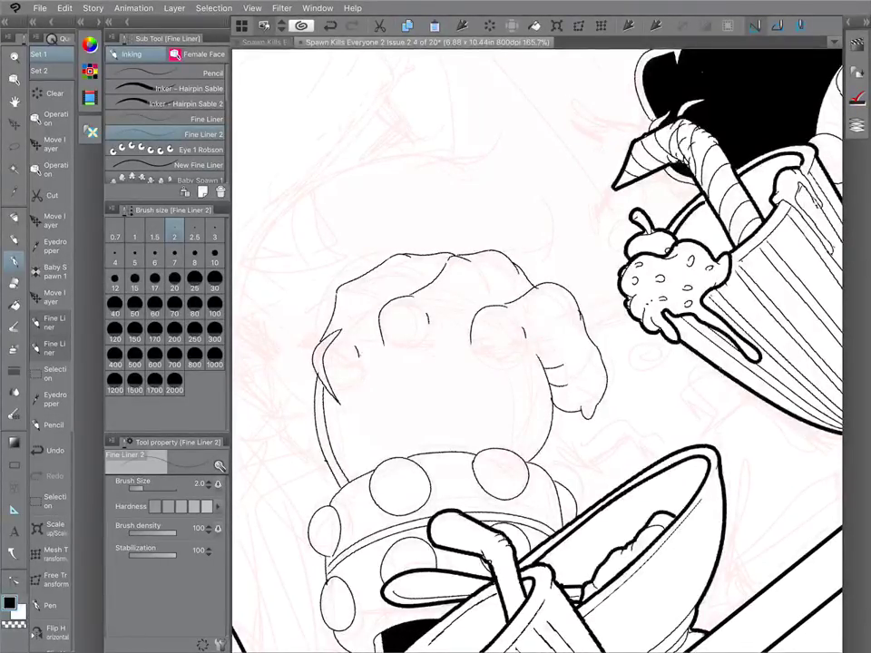
pyautogui.moveTo(356, 345); pyautogui.dragTo(359, 356)
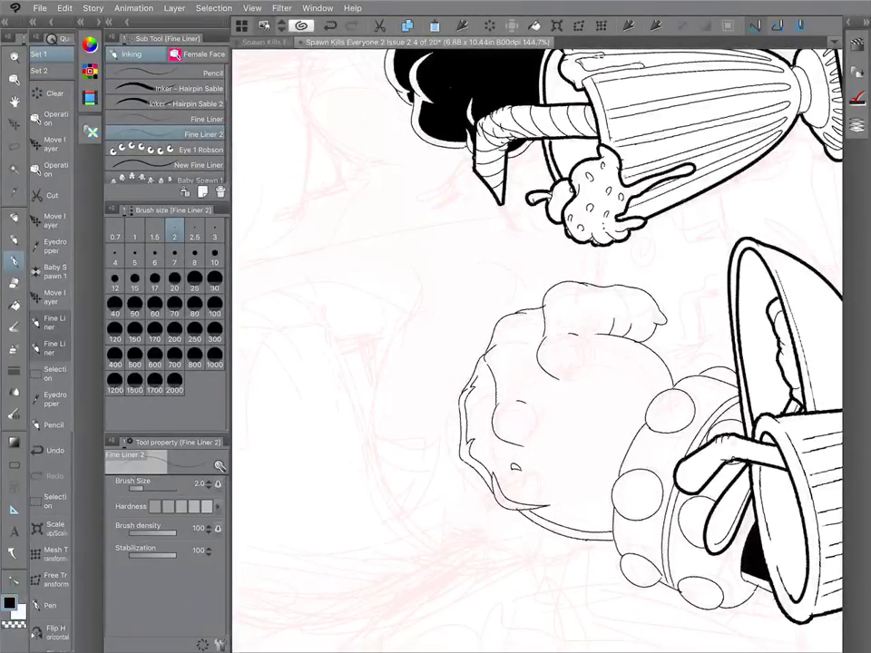
pyautogui.moveTo(504, 406); pyautogui.dragTo(521, 442)
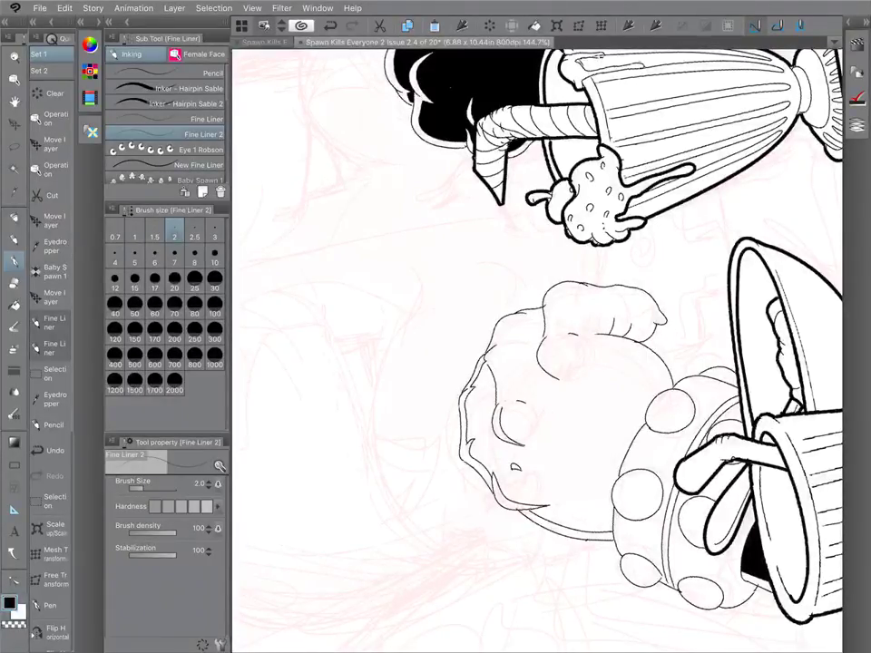
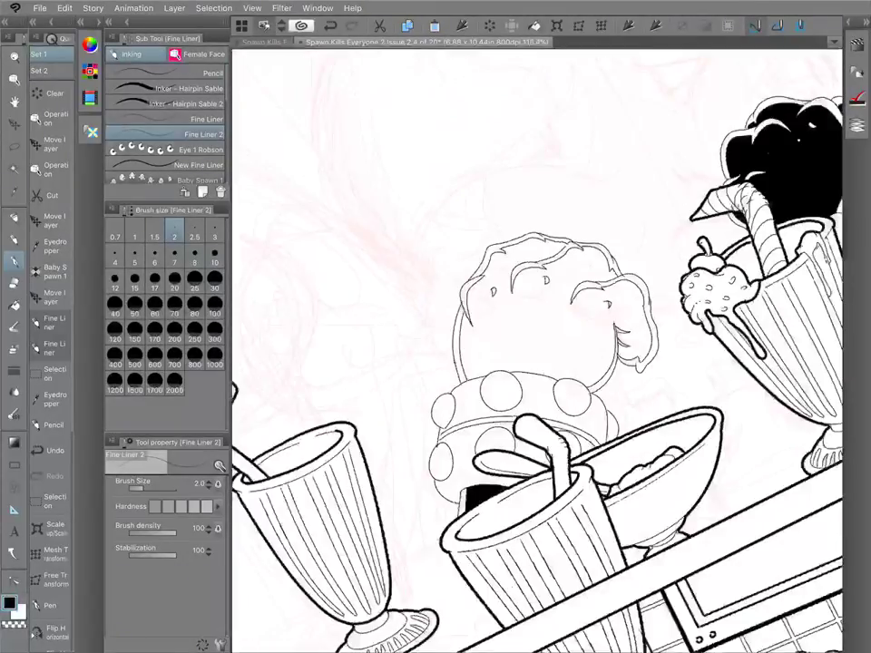
pyautogui.click(14, 306)
pyautogui.click(541, 331)
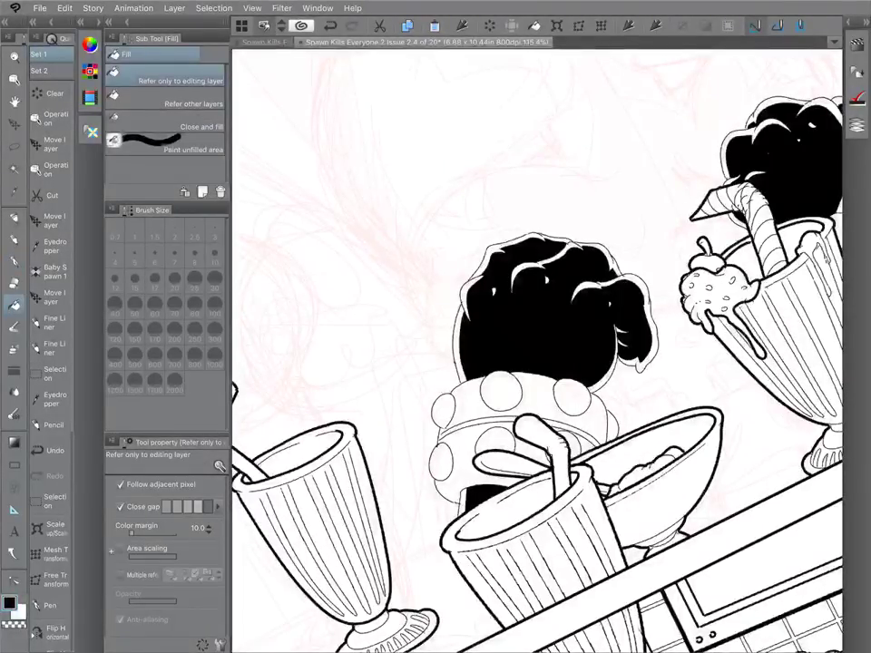
# Review the whole page, checking the blackened fists against the gloved hands in the bottom and top panels.
pyautogui.scroll(-3, 542, 345)
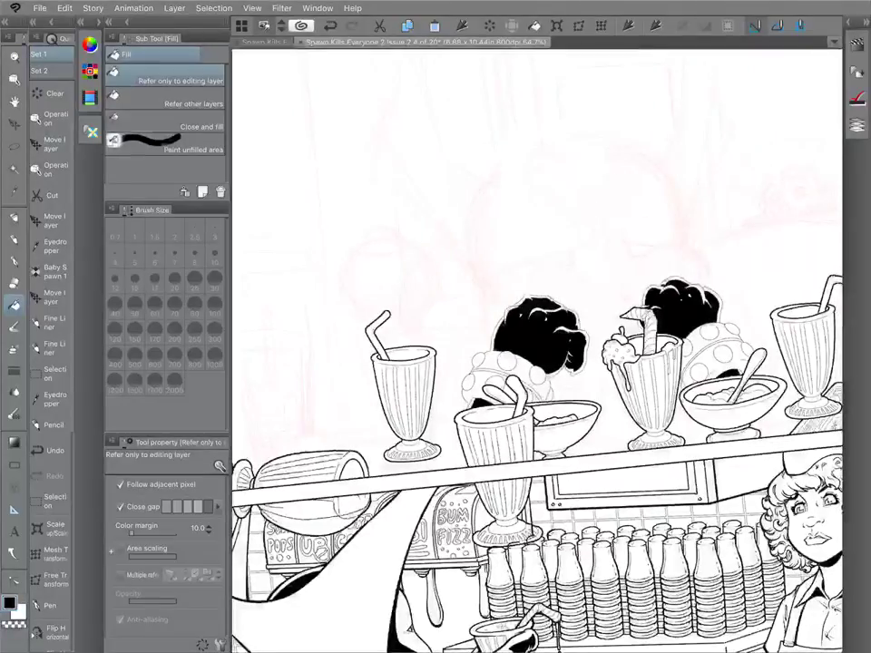
pyautogui.scroll(-3, 537, 351)
pyautogui.scroll(3, 537, 351)
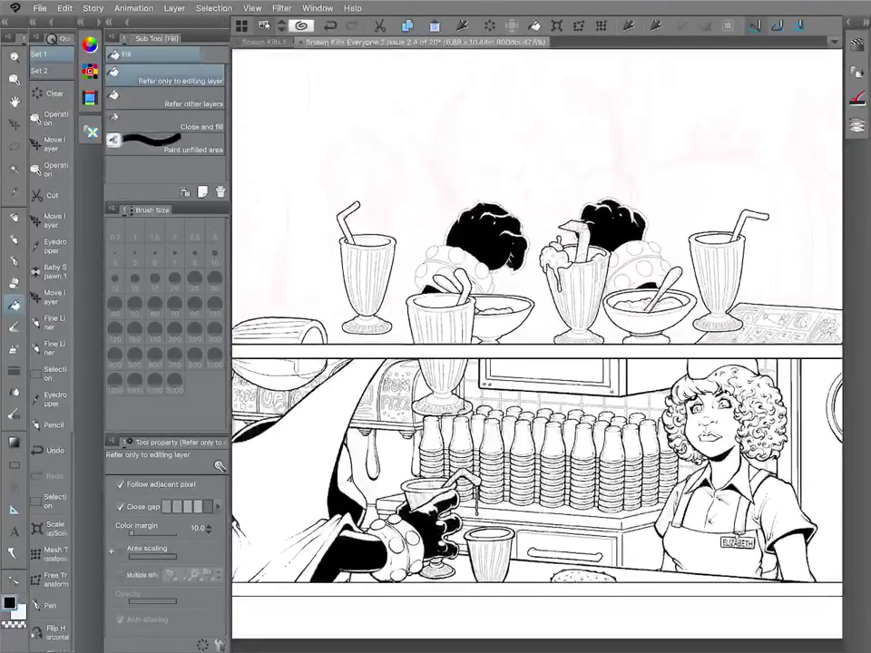
pyautogui.scroll(1, 537, 351)
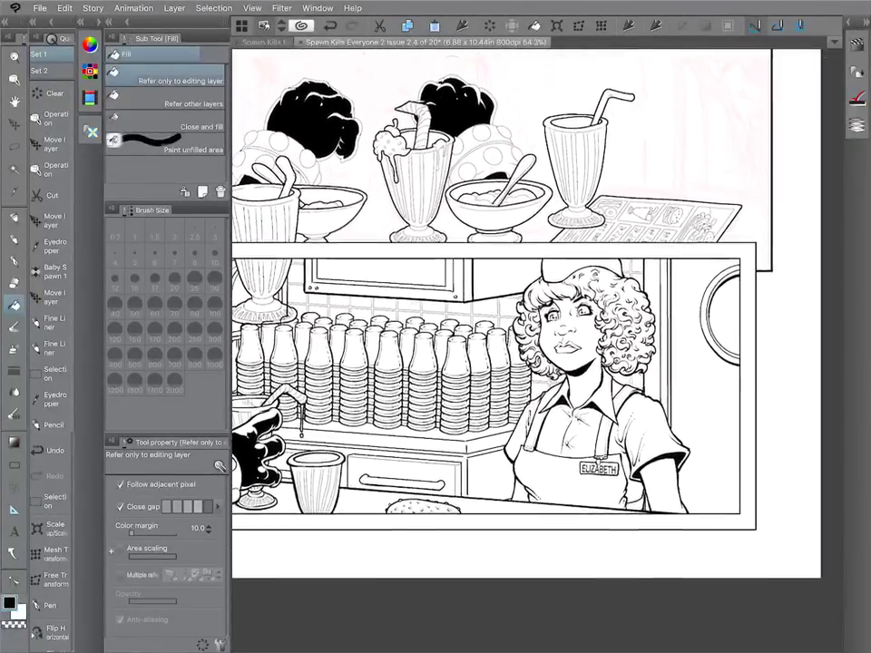
pyautogui.hscroll(-4, 537, 351)
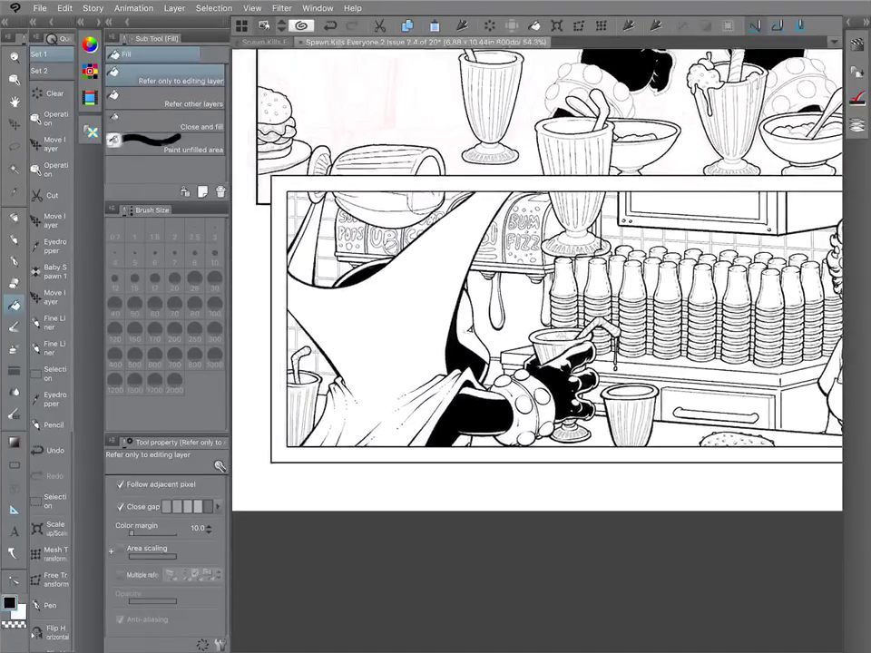
pyautogui.scroll(3, 537, 351)
pyautogui.scroll(-5, 537, 351)
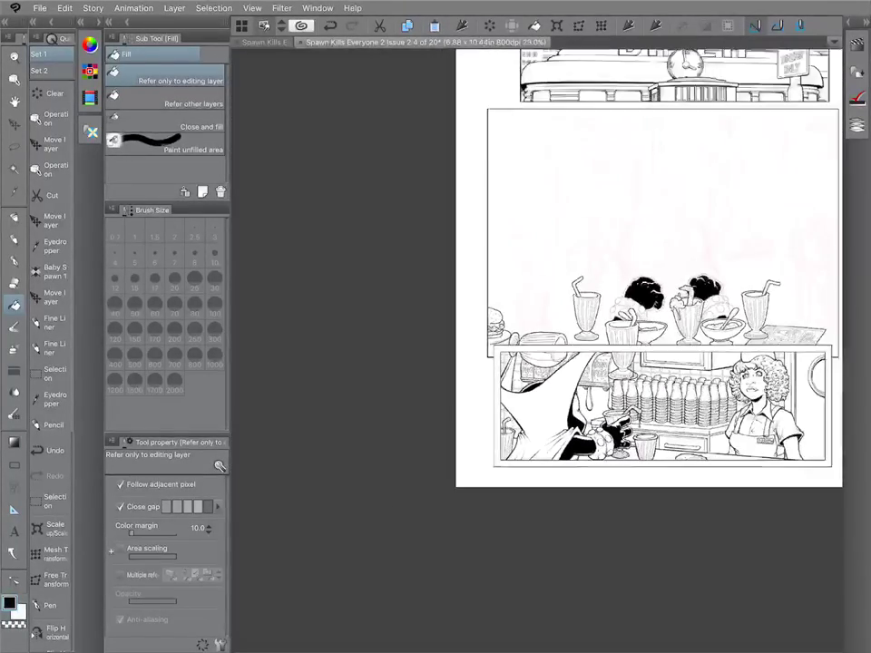
pyautogui.scroll(2, 536, 351)
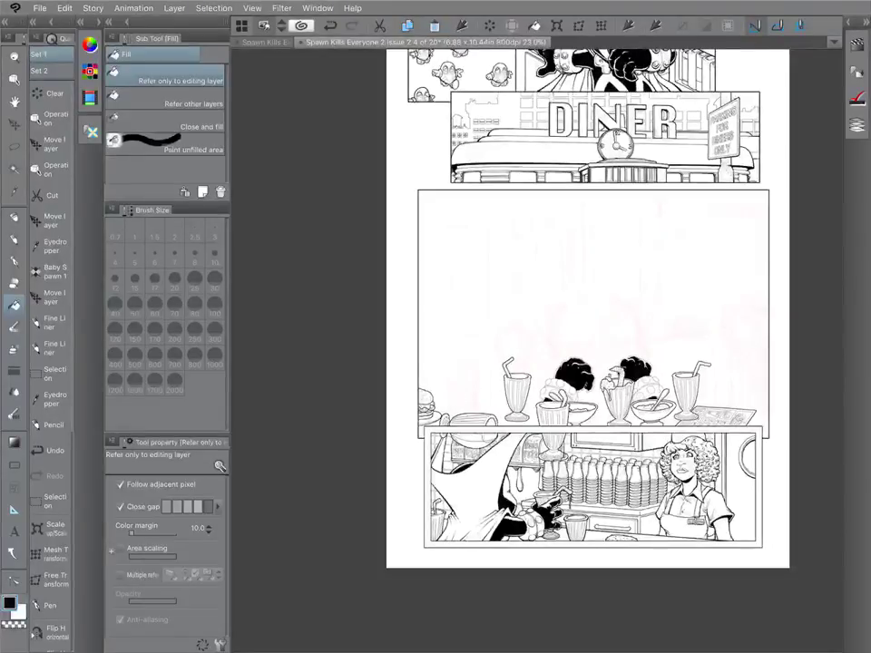
pyautogui.scroll(2, 536, 351)
pyautogui.moveTo(572, 458); pyautogui.dragTo(555, 515)
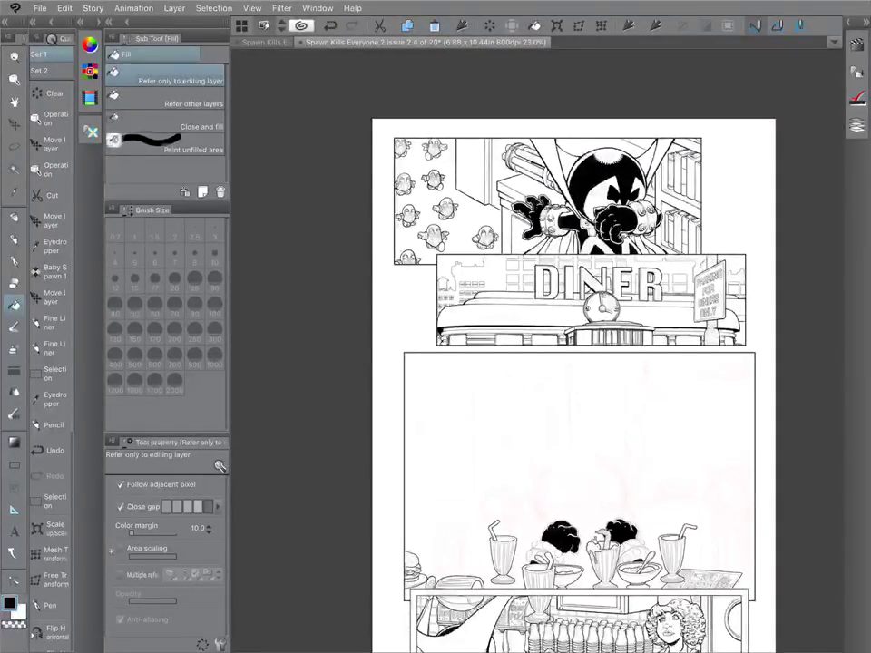
pyautogui.scroll(4, 589, 100)
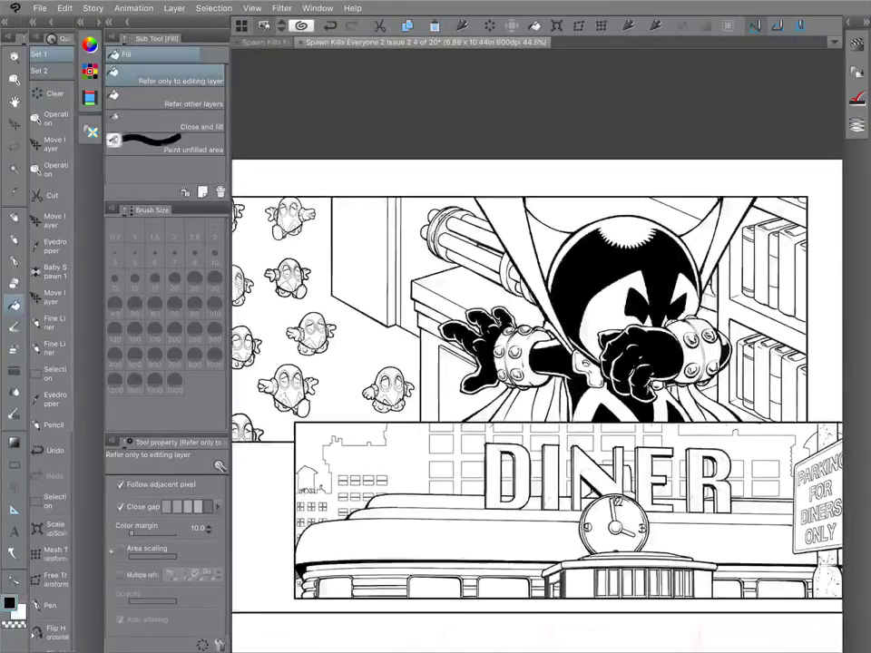
pyautogui.scroll(-5, 562, 213)
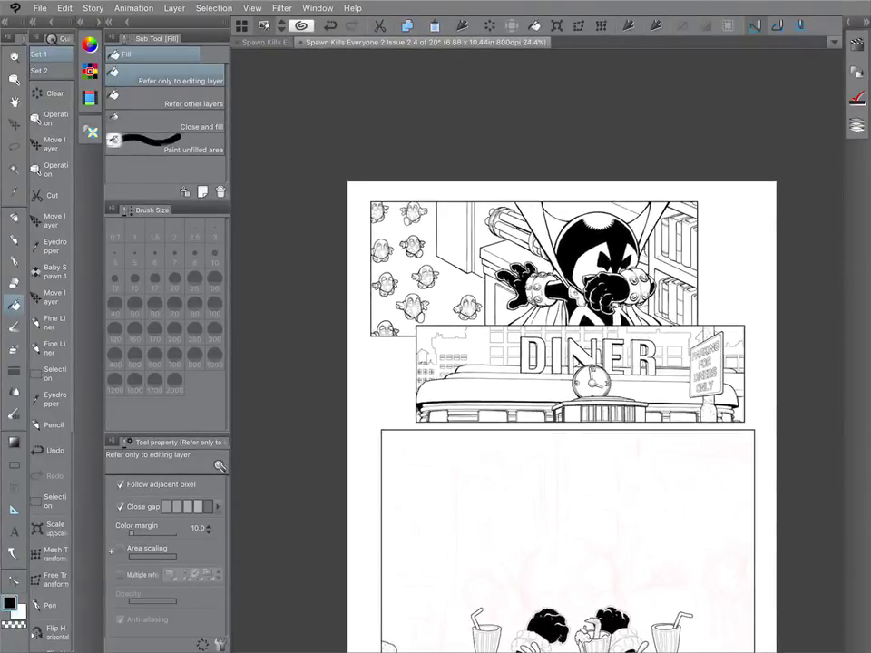
# Select the empty area around the inked fists and run the Size 5 Outline auto action to outline the fists and cuffs.
pyautogui.scroll(-5, 562, 363)
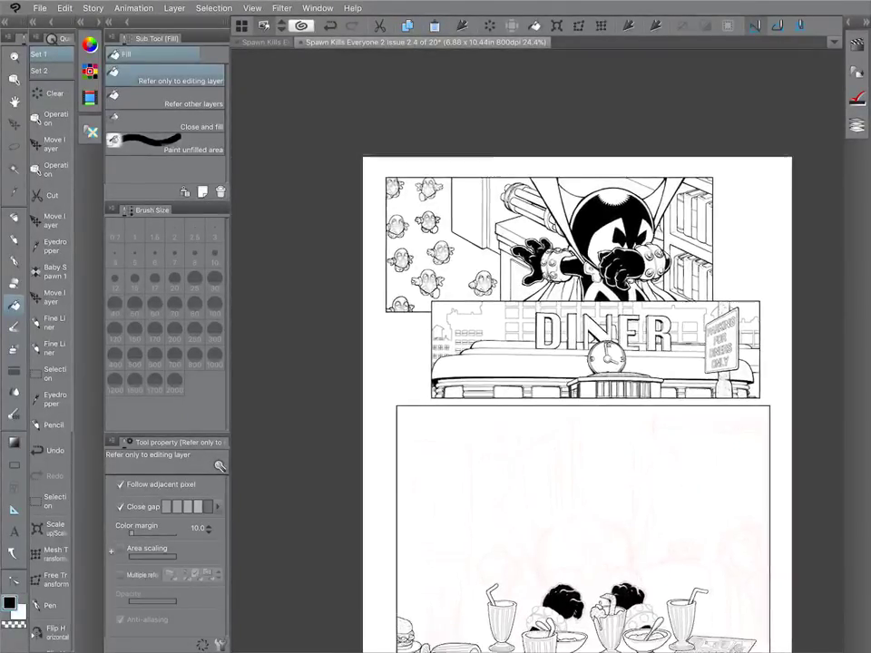
pyautogui.scroll(2, 562, 345)
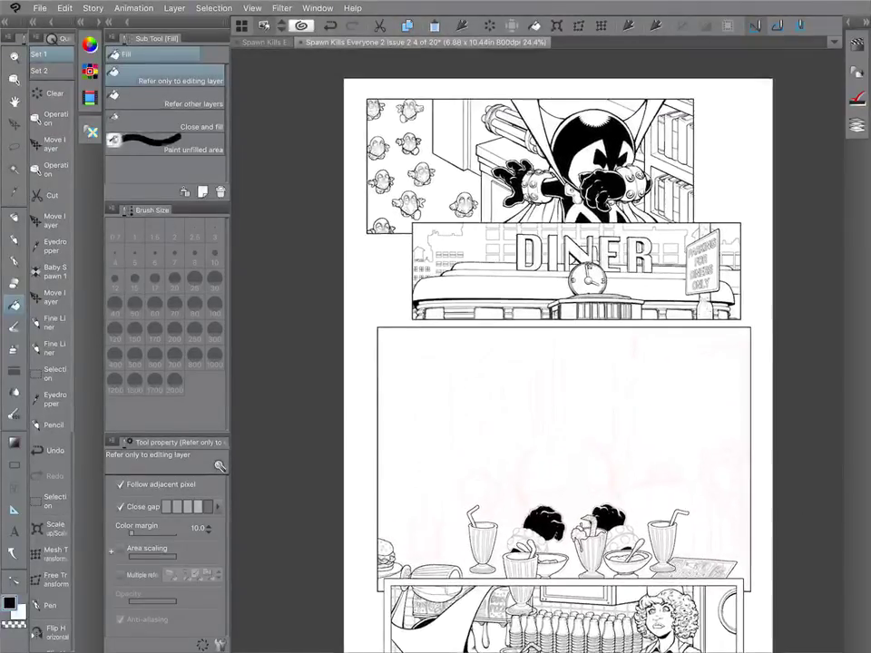
pyautogui.hscroll(-1, 562, 345)
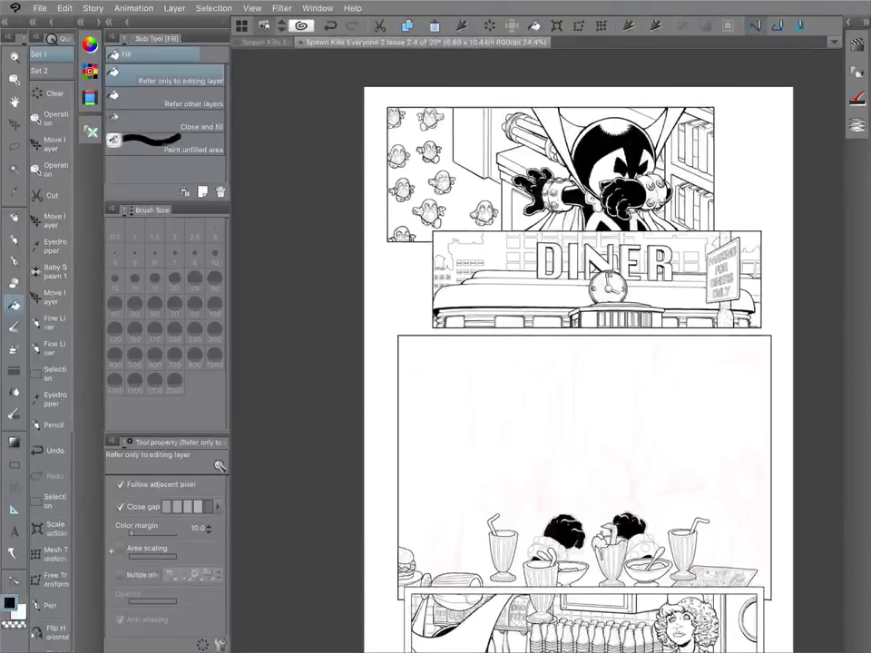
pyautogui.scroll(-6, 580, 363)
pyautogui.scroll(-5, 581, 363)
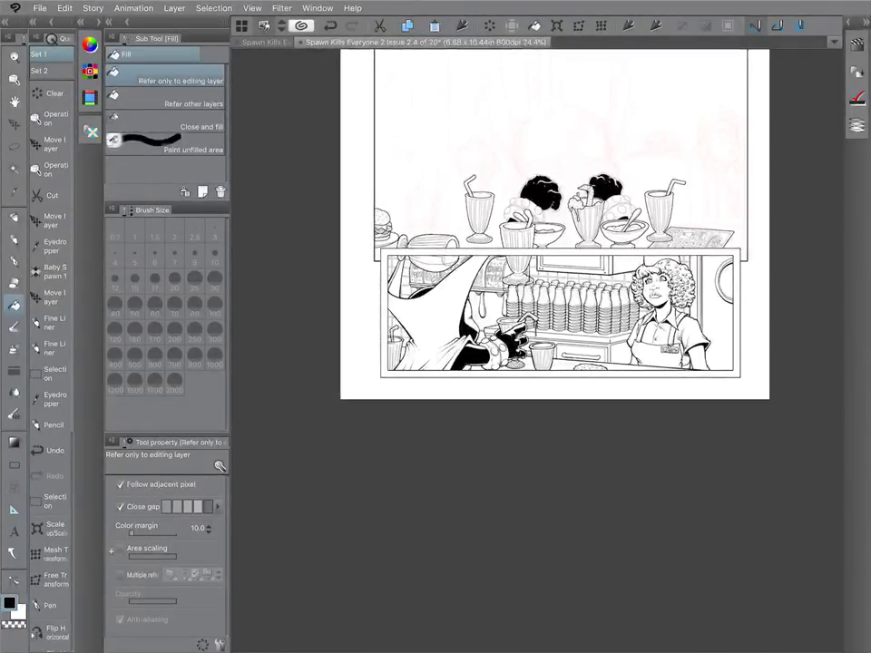
pyautogui.scroll(5, 598, 182)
pyautogui.press('w')
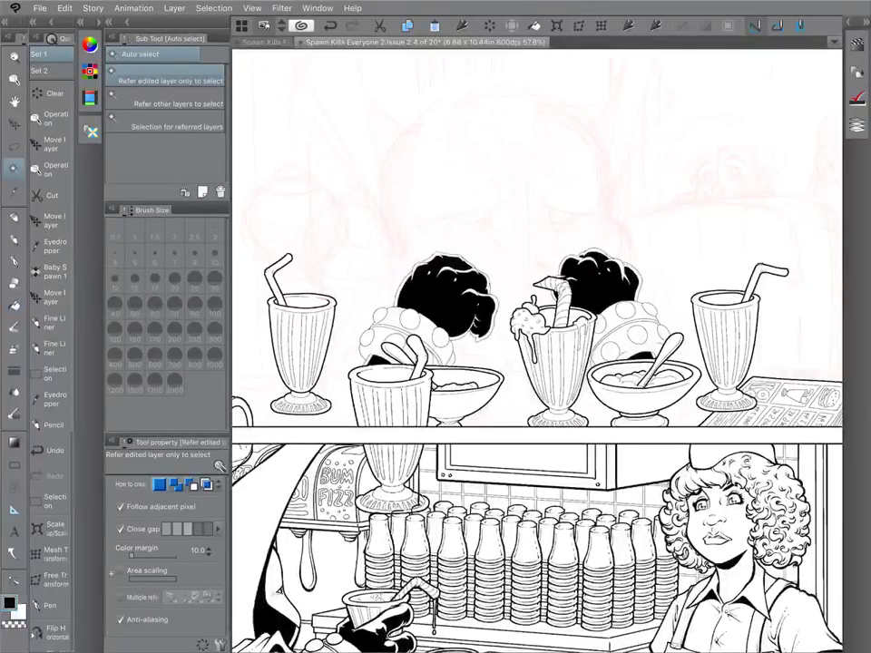
pyautogui.click(526, 199)
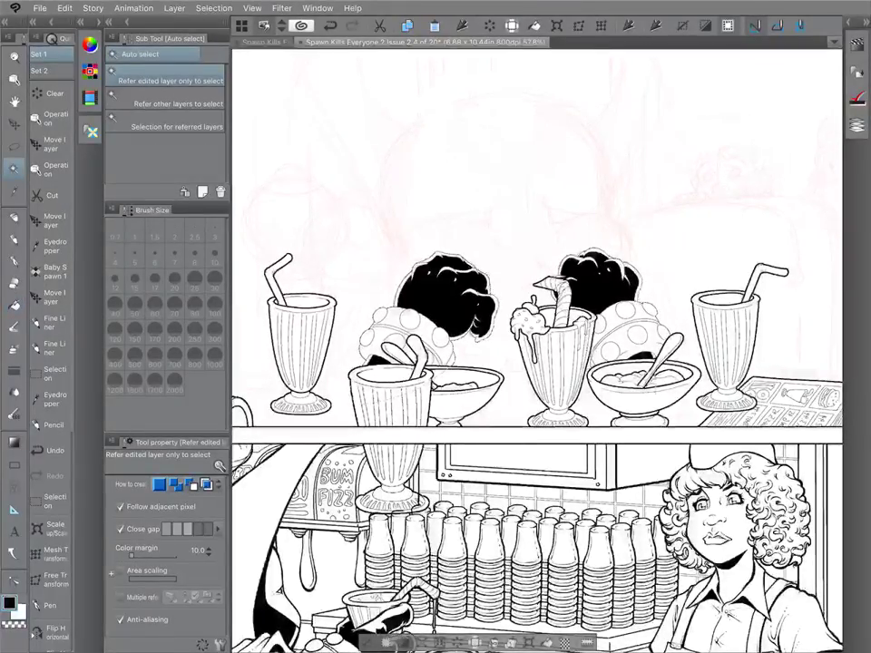
pyautogui.click(849, 22)
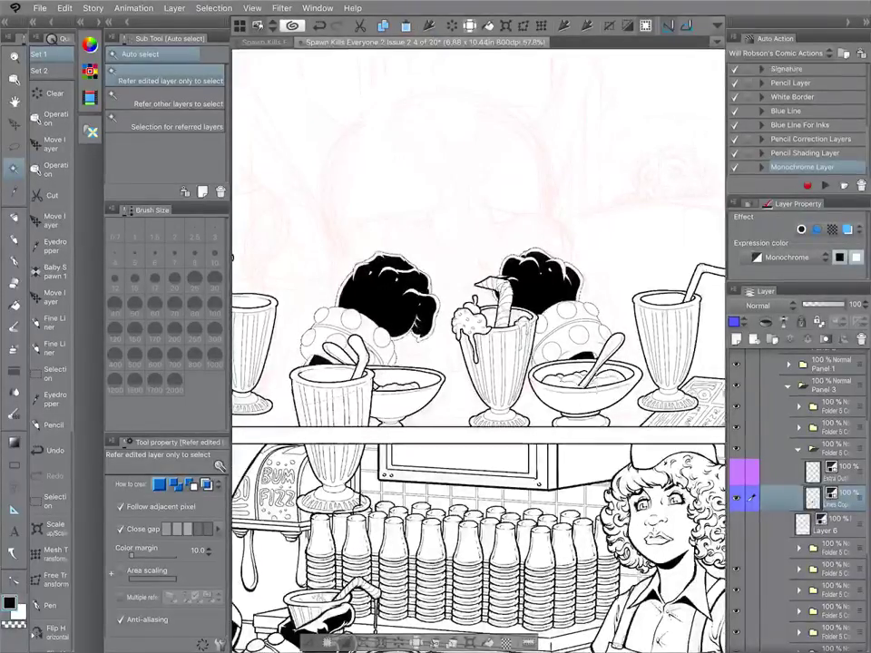
pyautogui.scroll(-5, 796, 118)
pyautogui.click(794, 80)
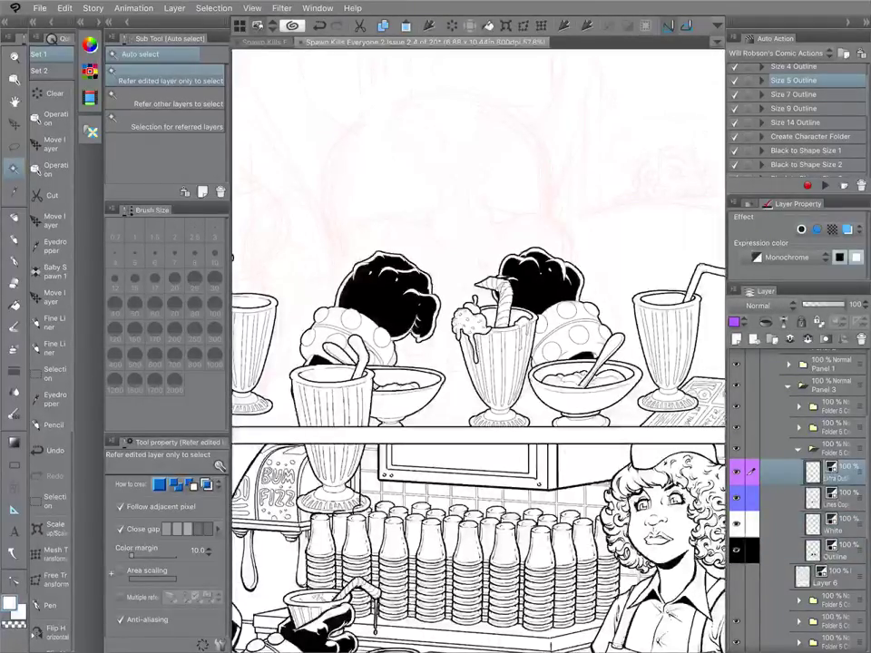
# Set the drawing colour to black (000000).
pyautogui.click(849, 21)
pyautogui.doubleClick(9, 603)
pyautogui.click(181, 529)
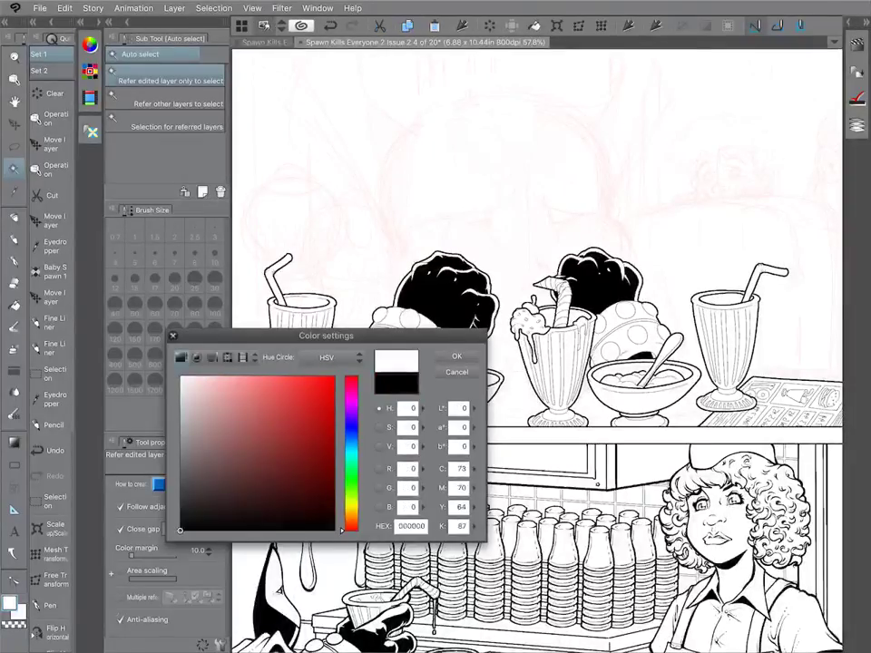
pyautogui.press('Return')
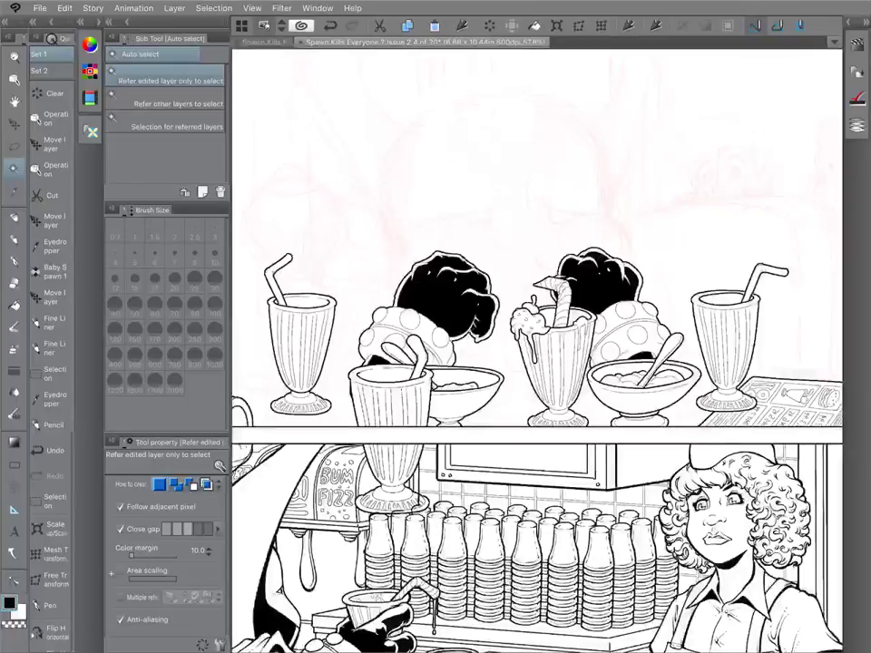
# Examine the outlined fists and cuffs close up and at page scale around the milkshake glasses and bowls.
pyautogui.press('p')
pyautogui.scroll(5, 399, 335)
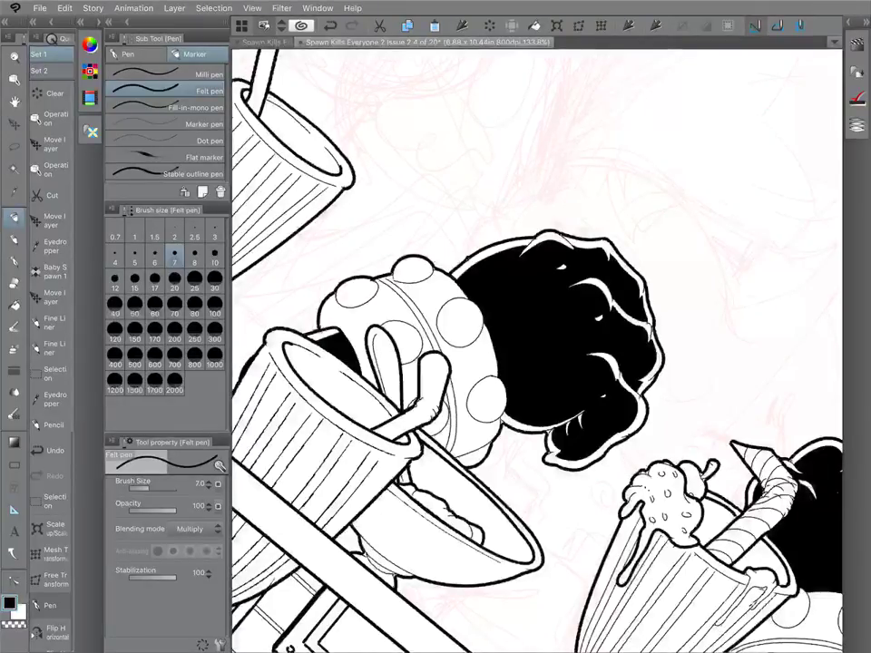
pyautogui.scroll(3, 537, 351)
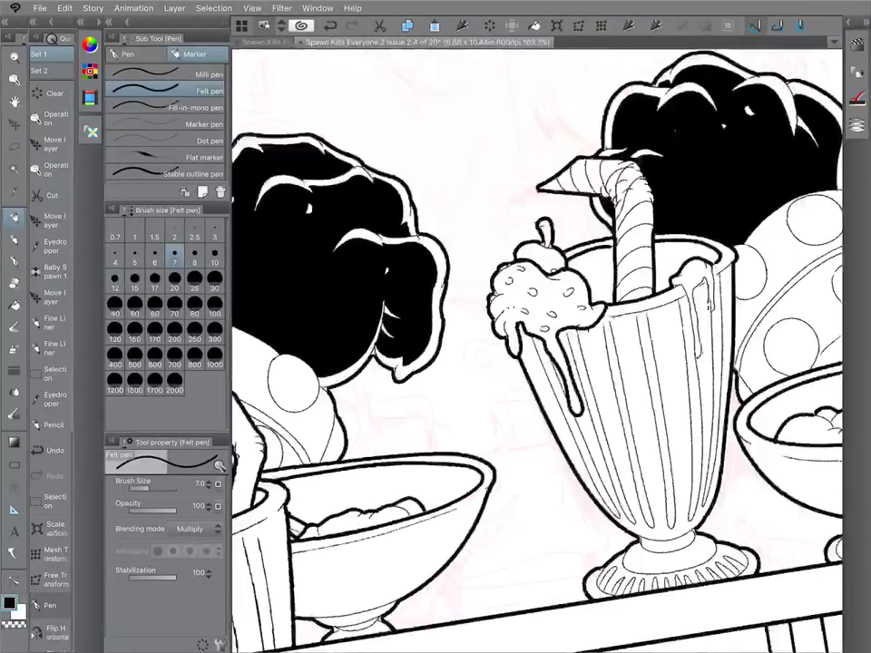
pyautogui.scroll(-3, 537, 351)
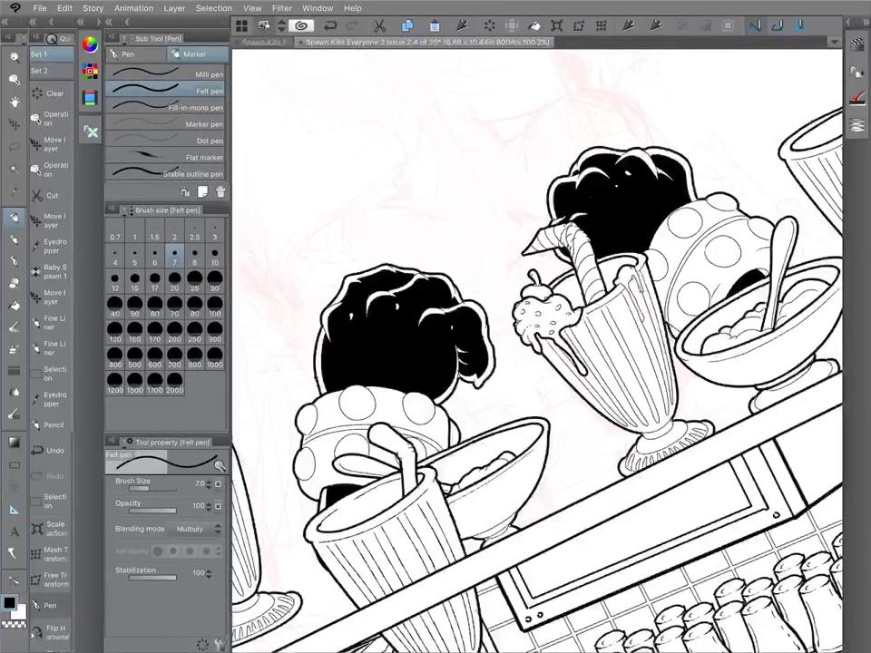
pyautogui.moveTo(650, 316); pyautogui.dragTo(423, 385)
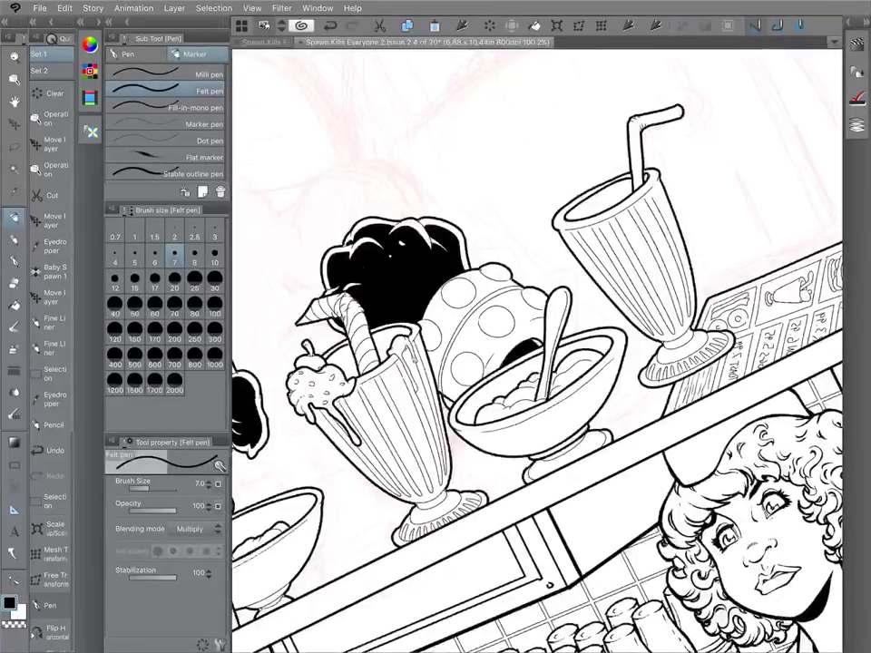
pyautogui.scroll(-5, 537, 351)
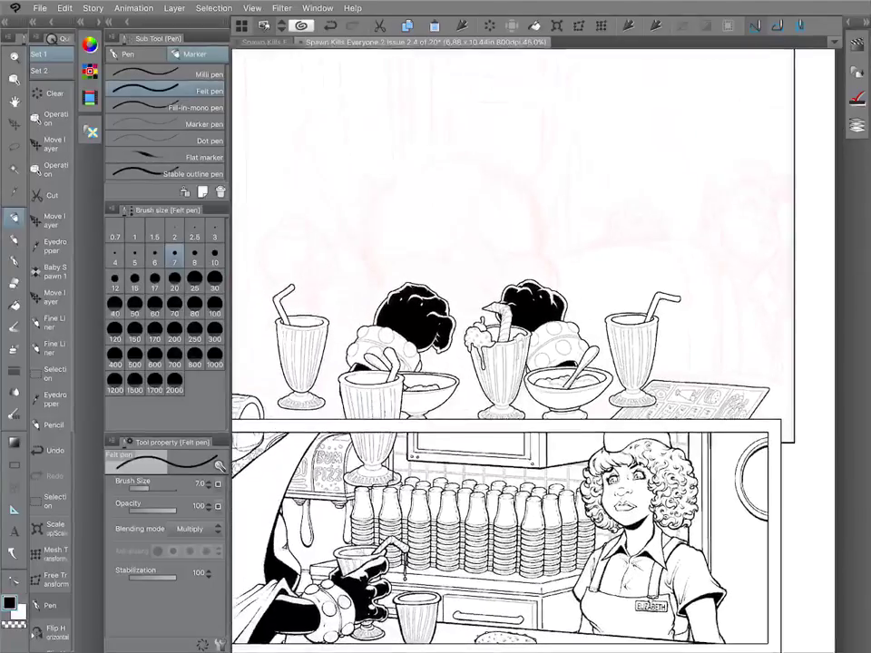
pyautogui.scroll(1, 426, 240)
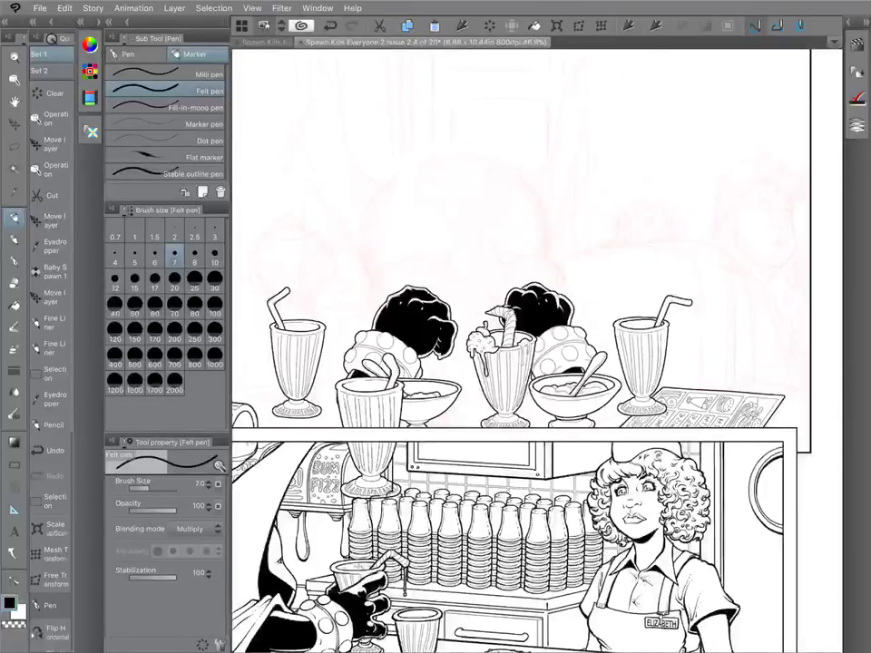
# Show Layer 6 with the counter line, and make an expanded selection of the empty area above the counter on it.
pyautogui.click(864, 22)
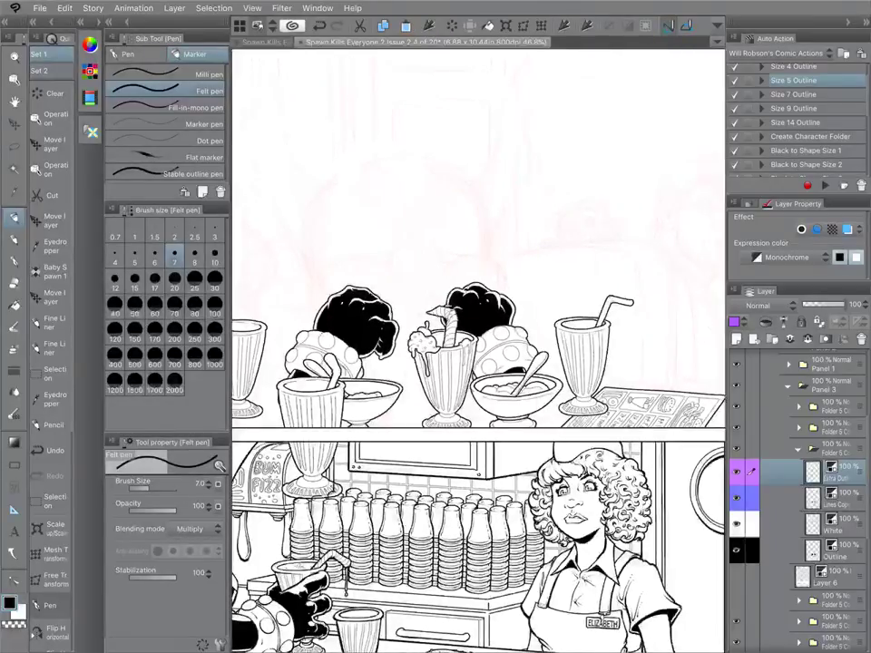
pyautogui.click(833, 449)
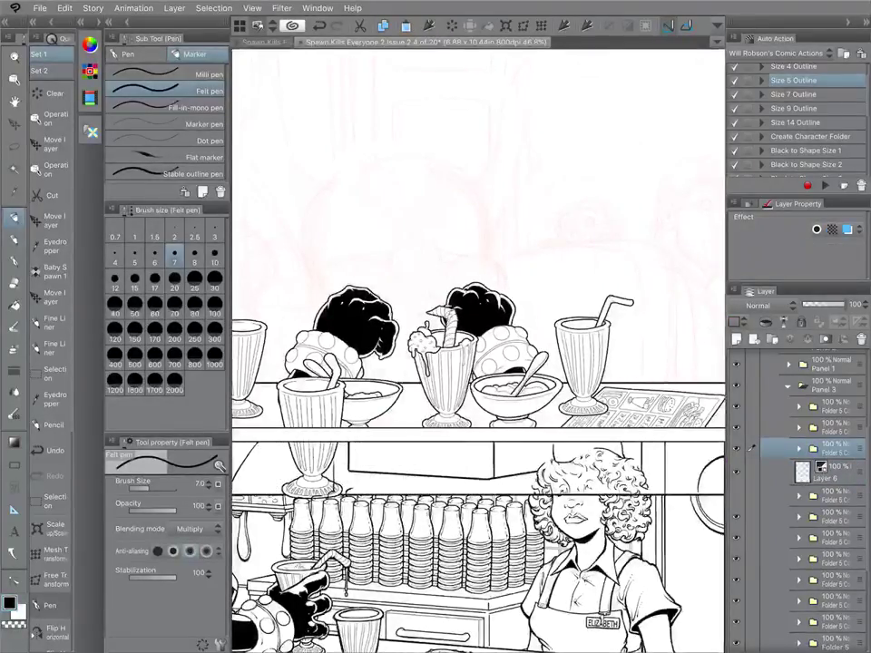
pyautogui.scroll(-2, 478, 351)
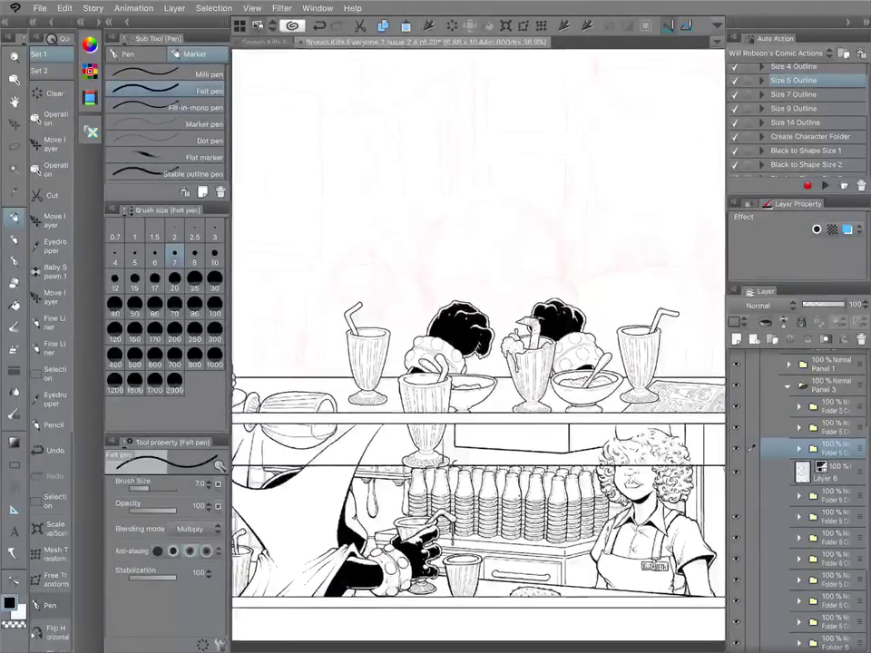
pyautogui.click(830, 473)
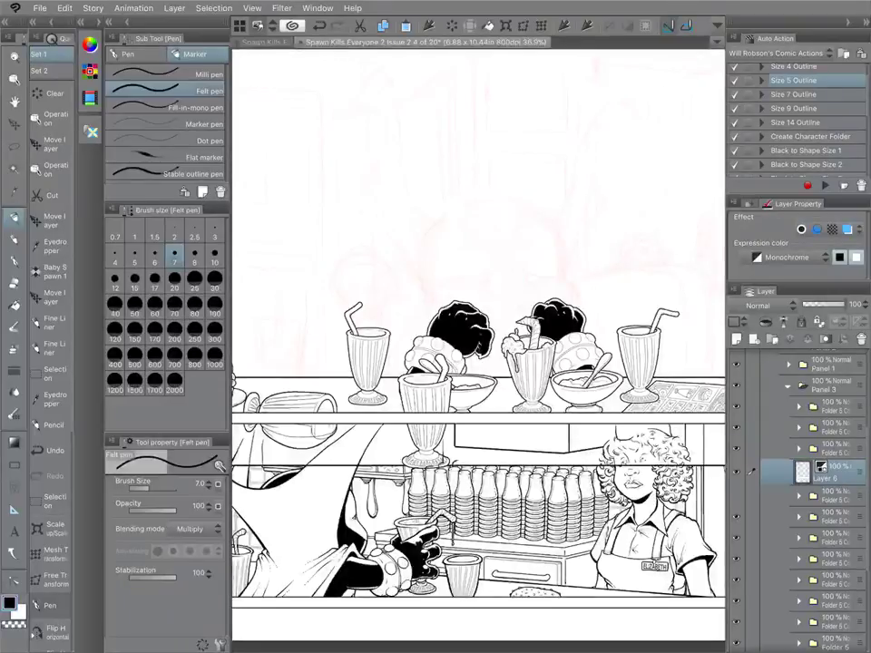
pyautogui.press('w')
pyautogui.click(476, 227)
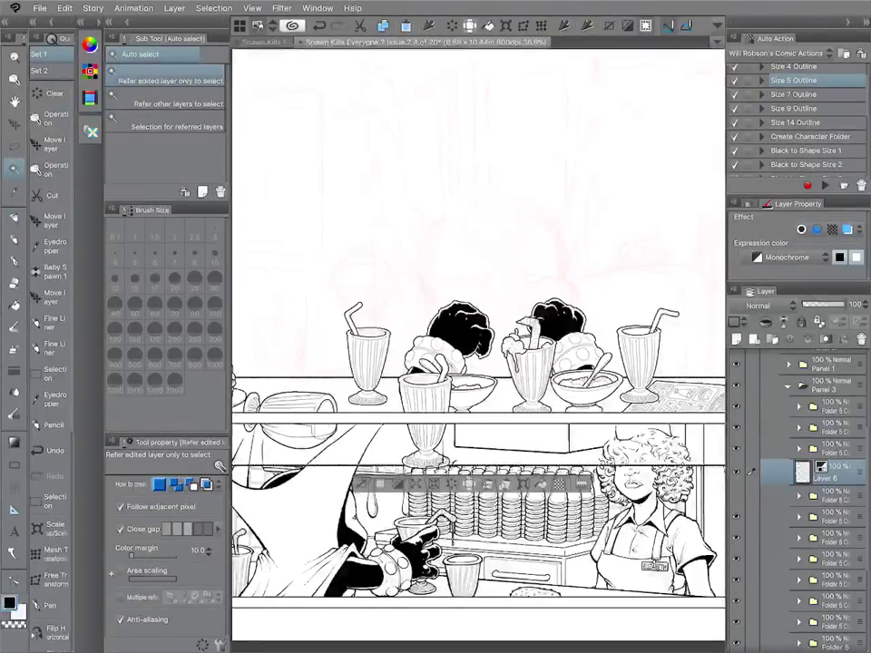
pyautogui.click(416, 484)
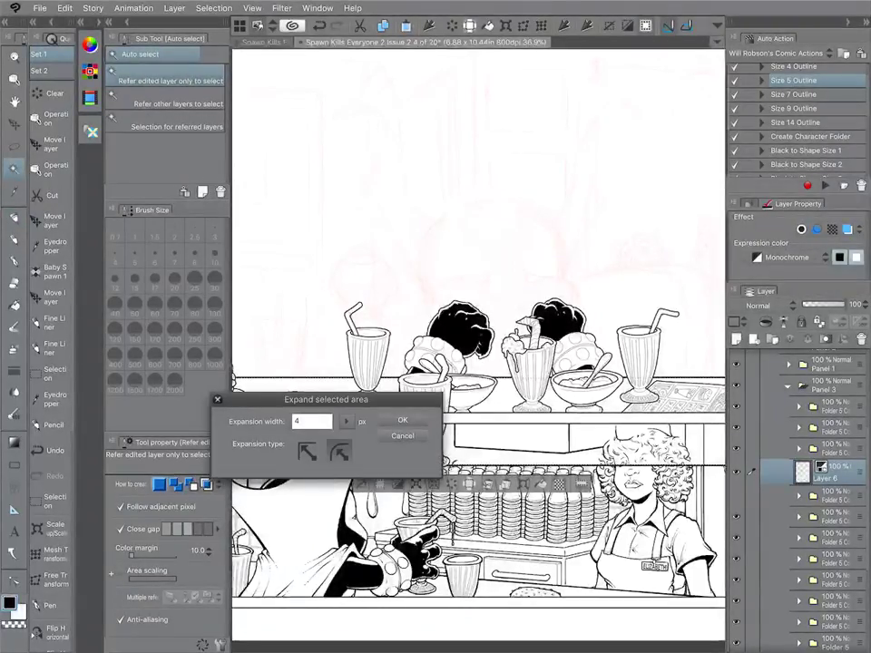
pyautogui.click(345, 421)
pyautogui.click(358, 418)
pyautogui.click(402, 419)
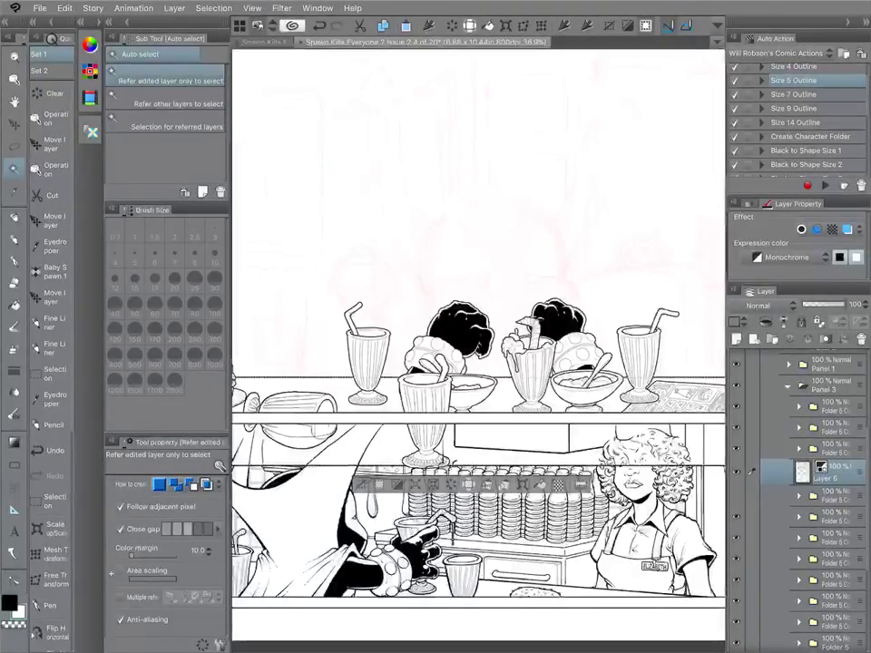
pyautogui.hotkey('ctrl', 'd')
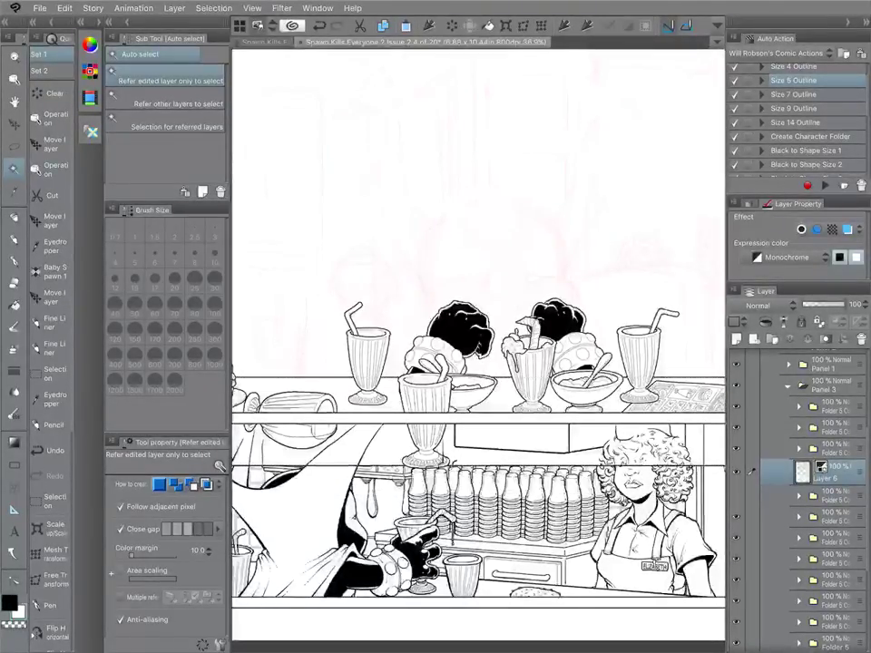
# Move the Panel 3 folder below the Panel 4 folder in the layer order and expand it.
pyautogui.click(787, 386)
pyautogui.moveTo(823, 474); pyautogui.dragTo(824, 505)
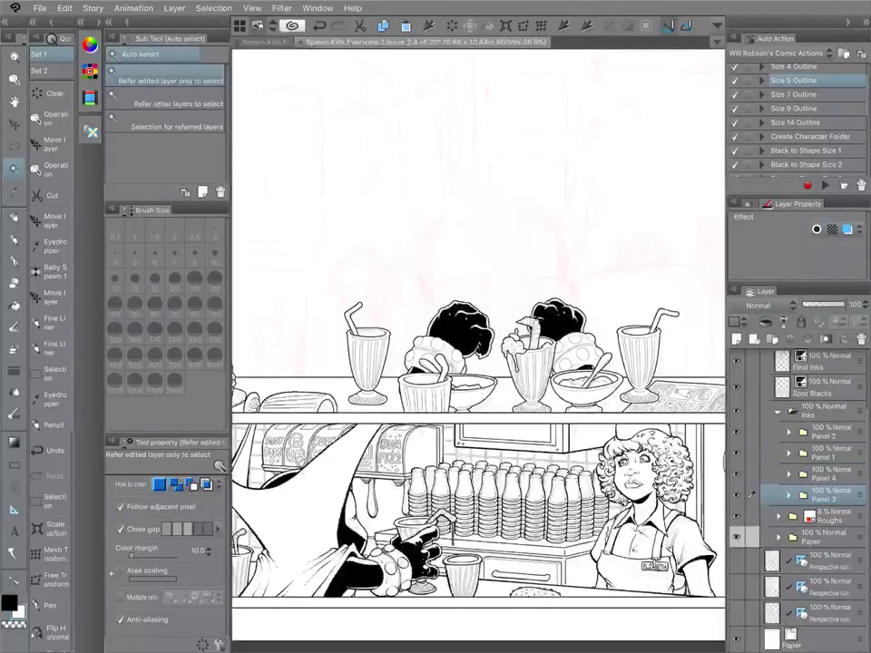
pyautogui.click(788, 495)
# Show the large figure's face folder directly below Layer 6 and make its lowest Lines Copy layer active.
pyautogui.click(827, 582)
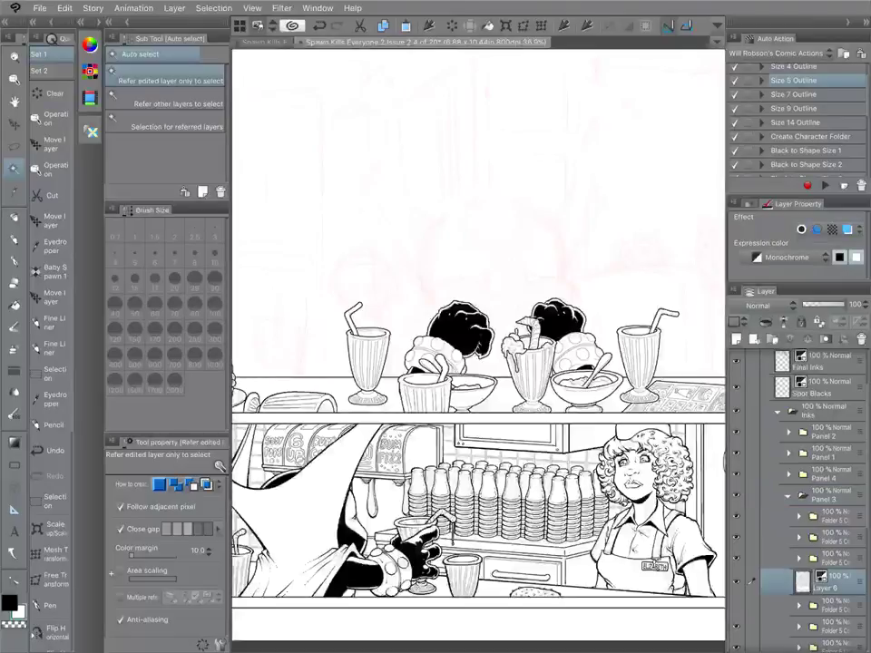
pyautogui.scroll(-4, 508, 331)
pyautogui.scroll(2, 544, 299)
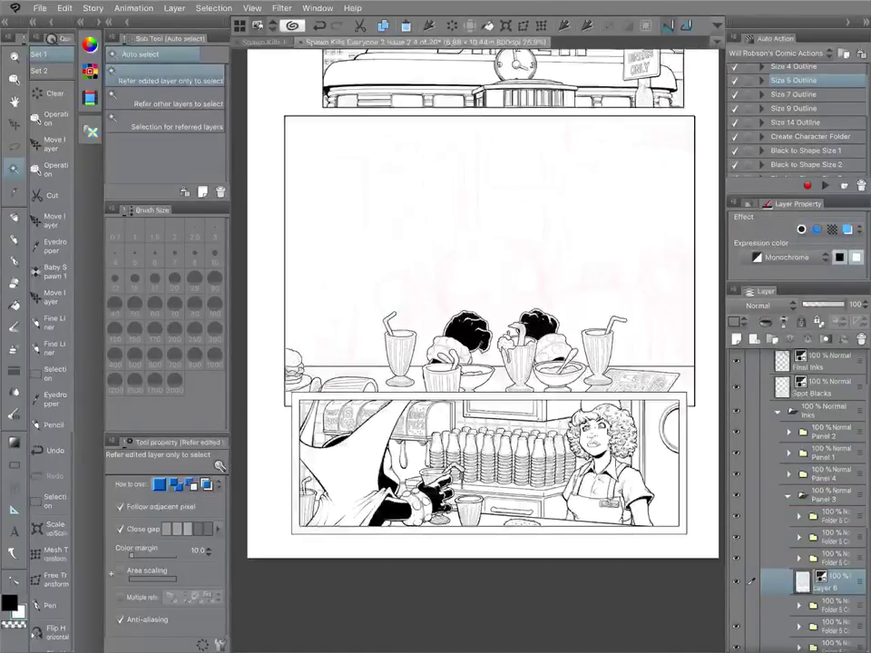
pyautogui.click(831, 605)
pyautogui.click(736, 605)
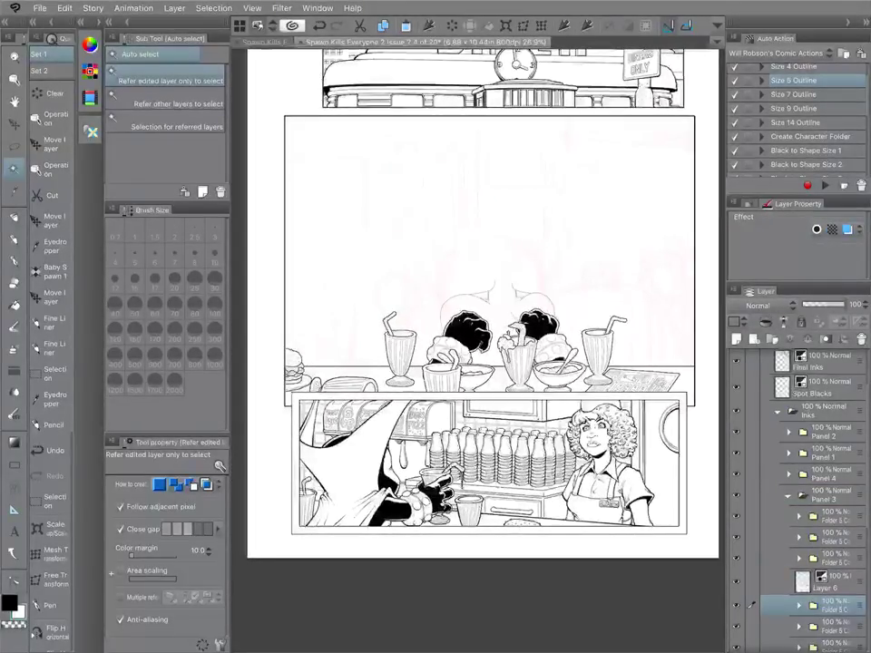
pyautogui.scroll(-3, 798, 508)
pyautogui.click(798, 528)
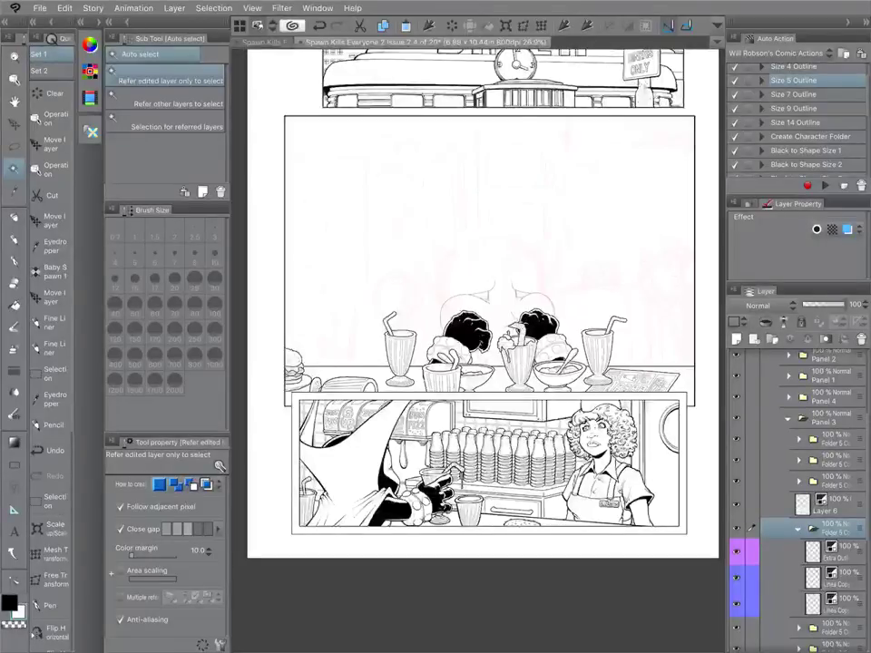
pyautogui.click(843, 578)
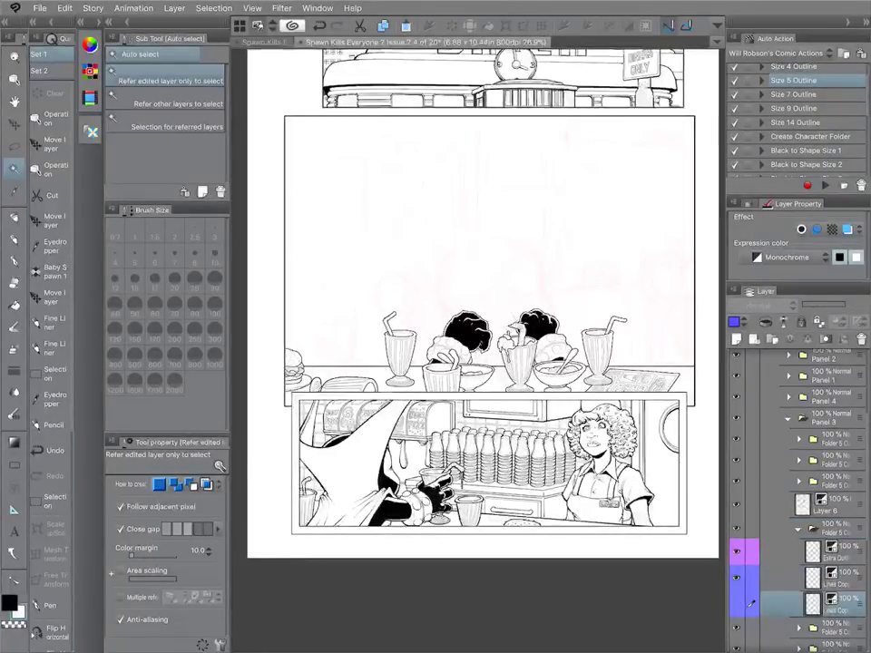
pyautogui.click(863, 22)
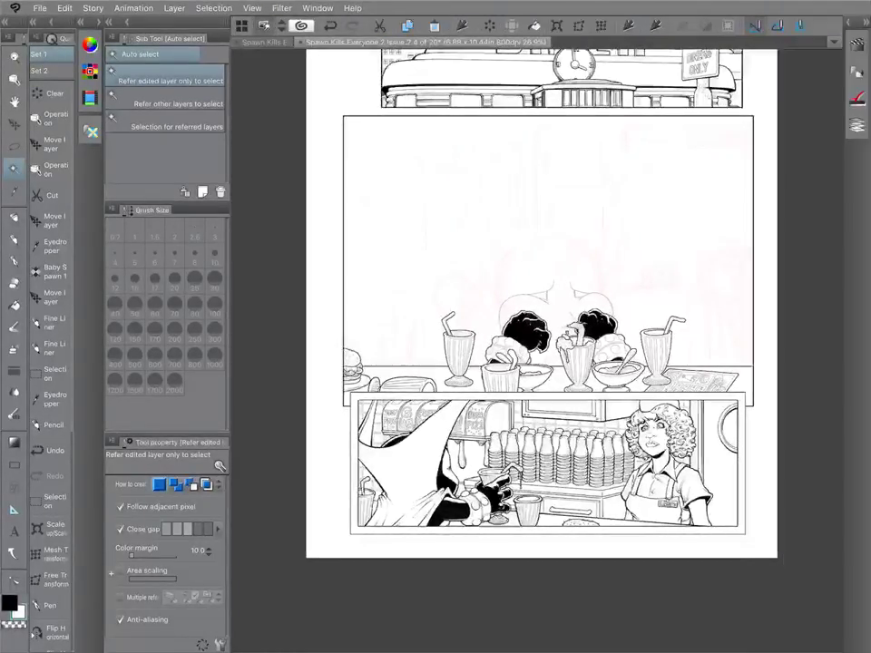
# Ink the large figure's rounded head outline above the cheeks with Fine Liner 2 at brush size 2, redrawing the first attempt wider.
pyautogui.press('p')
pyautogui.scroll(5, 567, 264)
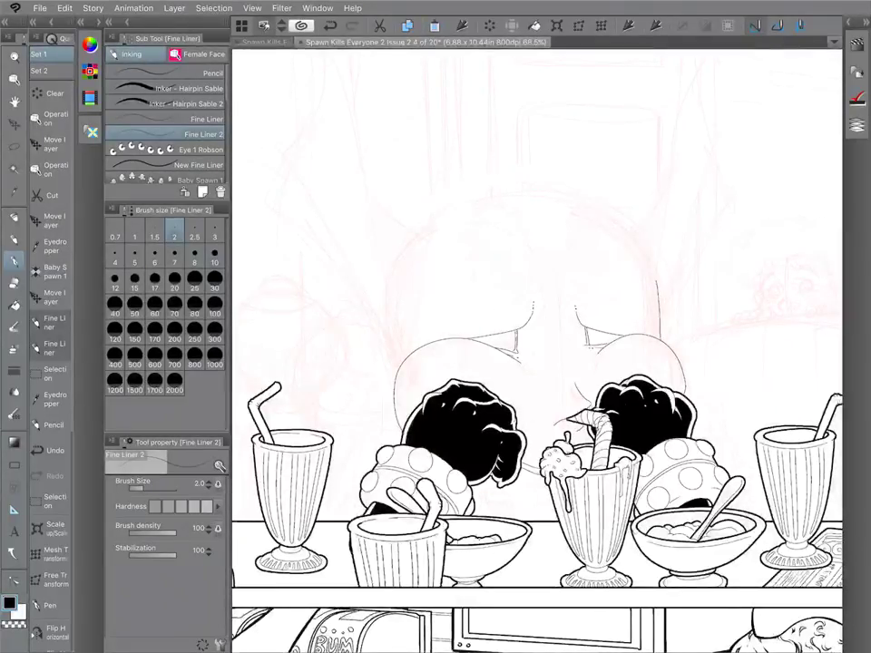
pyautogui.moveTo(657, 279)
pyautogui.mouseDown()
pyautogui.moveTo(626, 224)
pyautogui.moveTo(560, 194)
pyautogui.moveTo(472, 202)
pyautogui.moveTo(416, 240)
pyautogui.mouseUp()
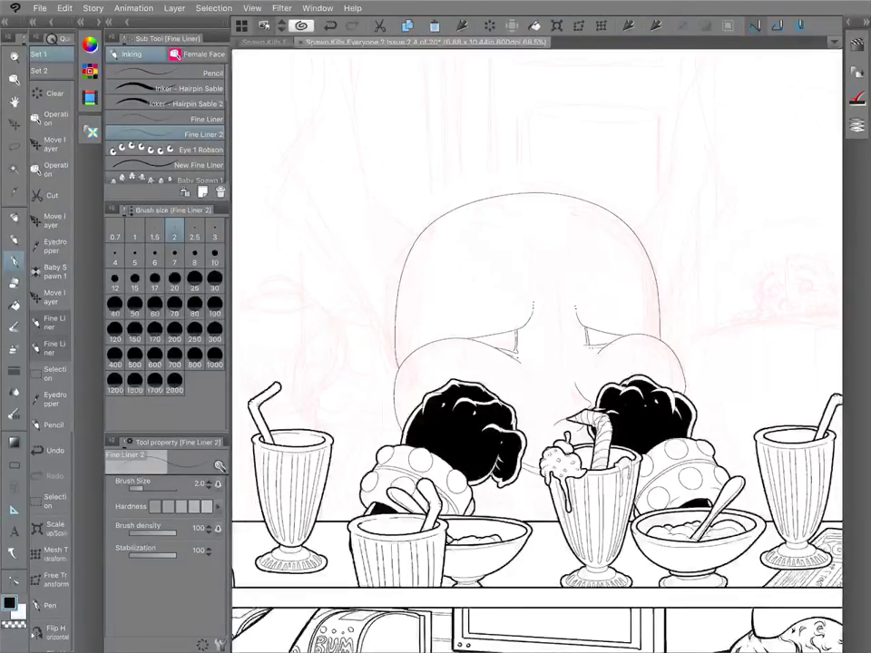
pyautogui.hotkey('ctrl', 'z')
pyautogui.moveTo(390, 319)
pyautogui.mouseDown()
pyautogui.moveTo(397, 252)
pyautogui.moveTo(421, 225)
pyautogui.moveTo(472, 209)
pyautogui.moveTo(543, 204)
pyautogui.moveTo(604, 214)
pyautogui.mouseUp()
pyautogui.moveTo(649, 252); pyautogui.dragTo(663, 330)
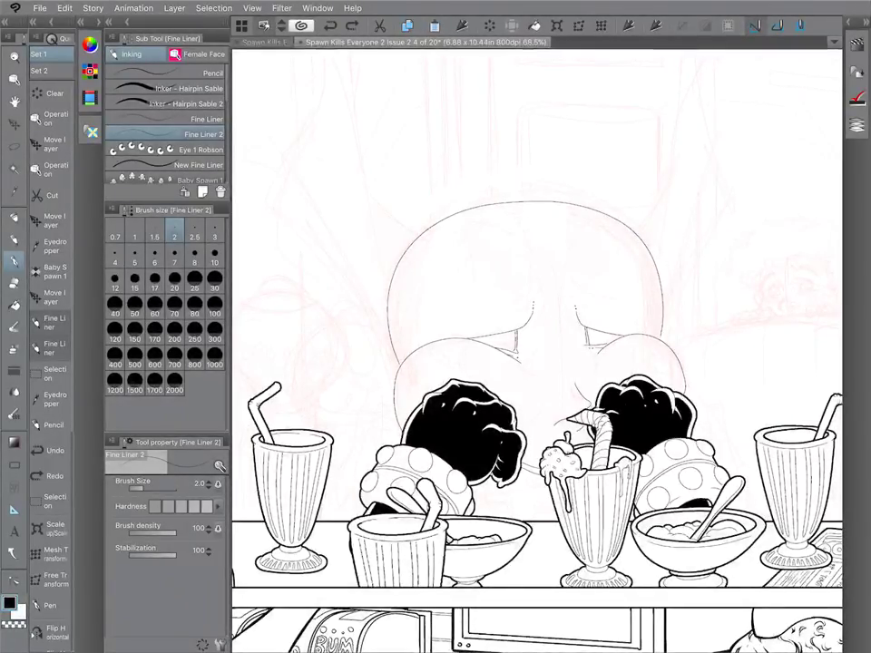
pyautogui.scroll(-5, 662, 275)
pyautogui.scroll(5, 671, 265)
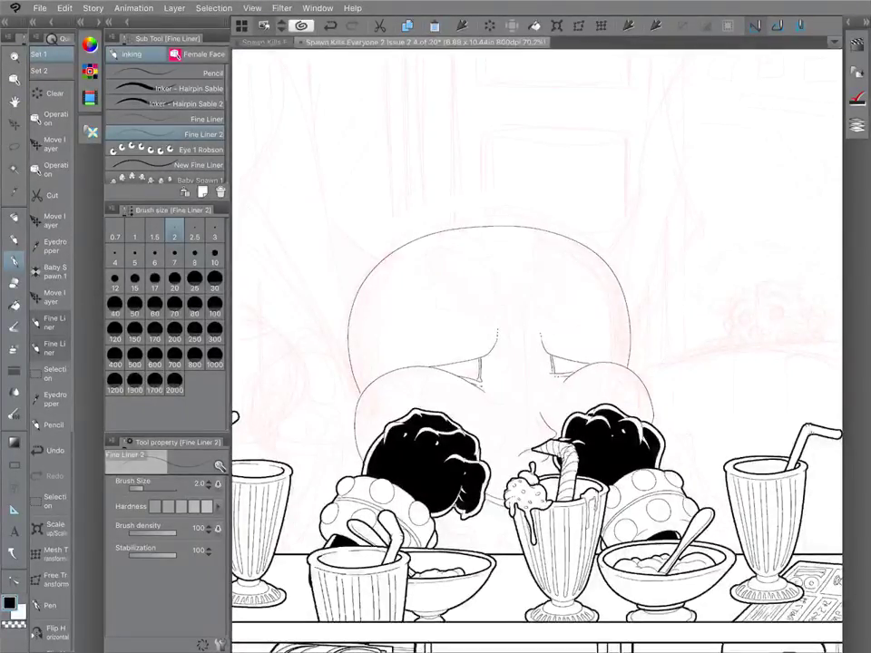
# Ink the mask's white eye patches, with the angular shapes inside them and the pointed corners on both cheeks, using Fine Liner 2.
pyautogui.scroll(-5, 666, 260)
pyautogui.scroll(5, 665, 263)
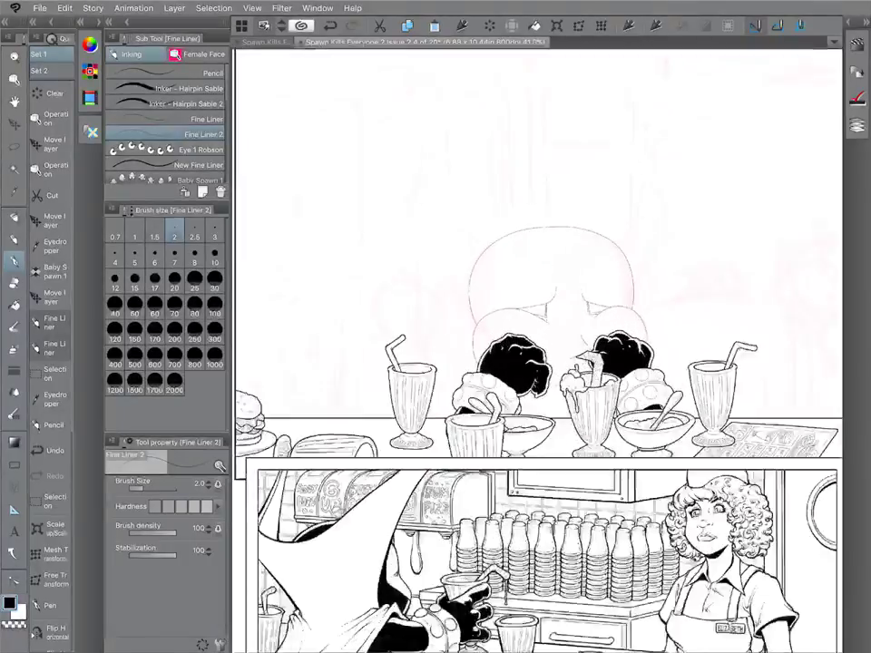
pyautogui.scroll(1, 544, 222)
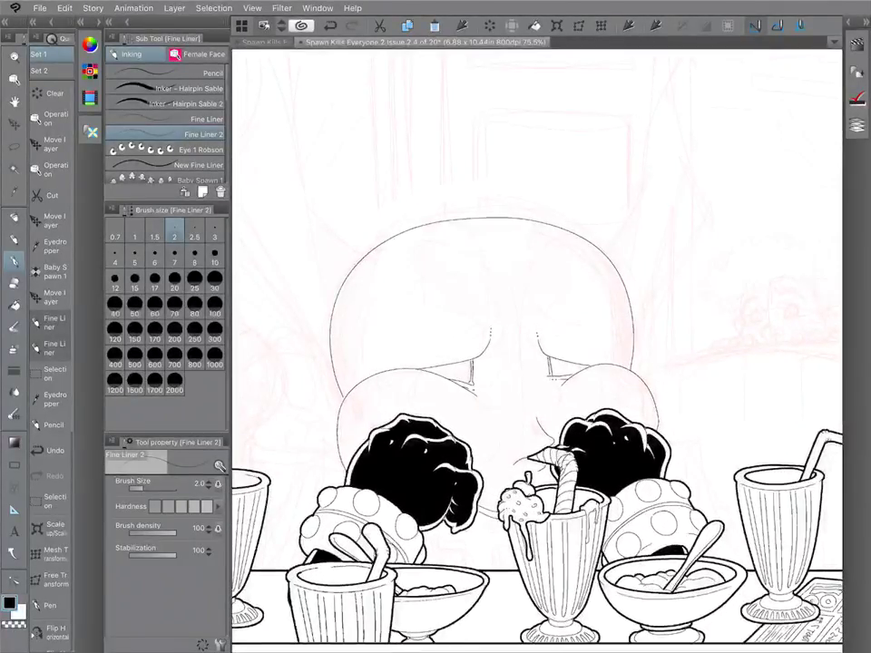
pyautogui.scroll(-3, 668, 371)
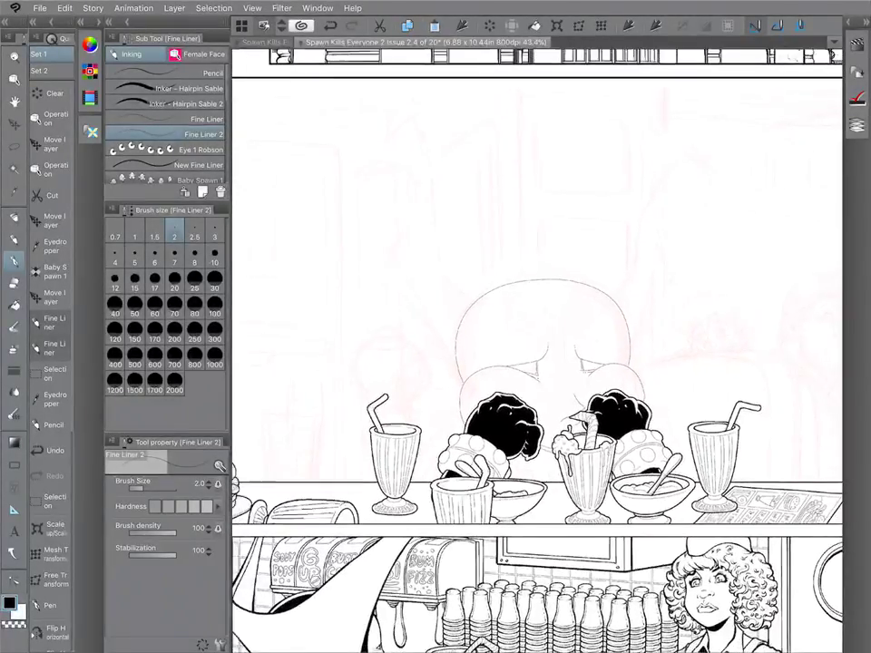
pyautogui.scroll(5, 590, 302)
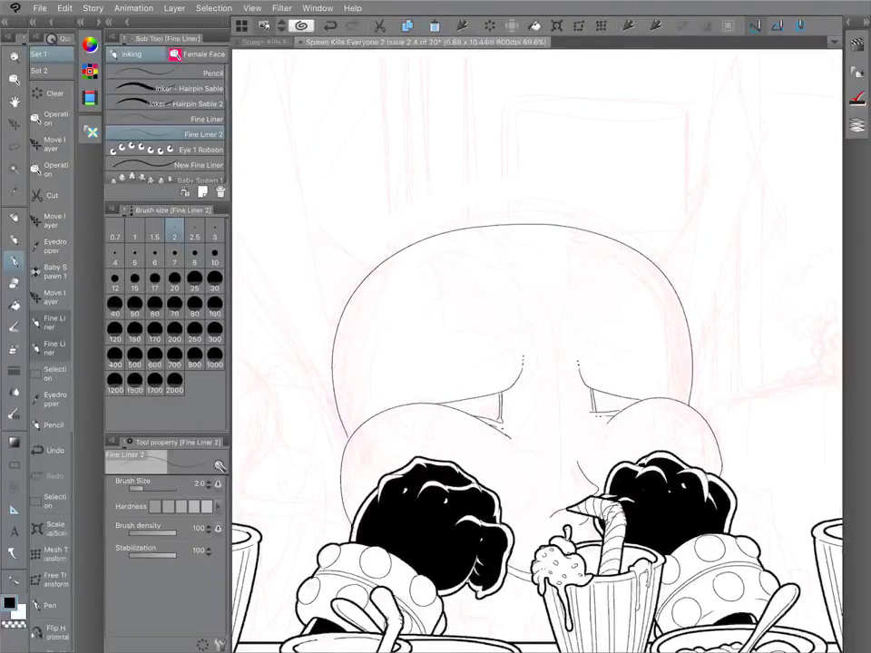
pyautogui.moveTo(514, 439)
pyautogui.mouseDown()
pyautogui.moveTo(541, 377)
pyautogui.moveTo(520, 308)
pyautogui.moveTo(516, 338)
pyautogui.mouseUp()
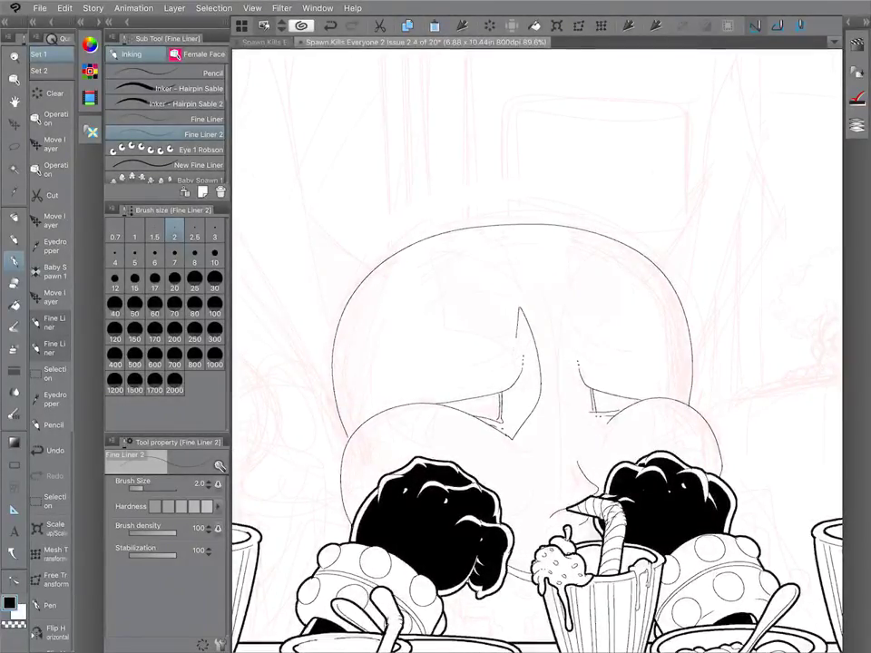
pyautogui.moveTo(451, 326); pyautogui.dragTo(506, 345)
pyautogui.moveTo(433, 277)
pyautogui.mouseDown()
pyautogui.moveTo(481, 256)
pyautogui.moveTo(495, 264)
pyautogui.moveTo(502, 299)
pyautogui.moveTo(512, 234)
pyautogui.moveTo(439, 235)
pyautogui.moveTo(412, 245)
pyautogui.moveTo(378, 302)
pyautogui.mouseUp()
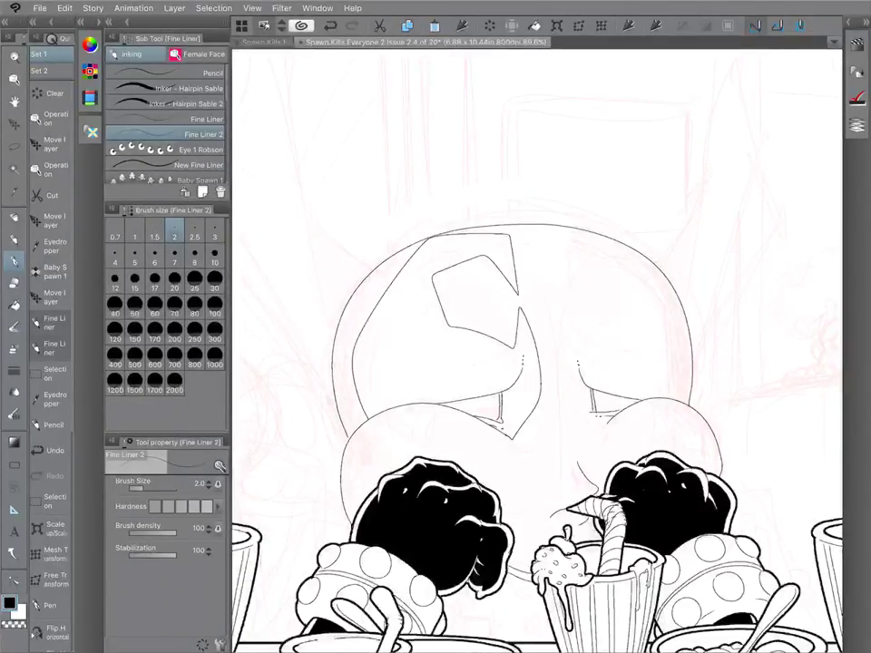
pyautogui.moveTo(567, 310)
pyautogui.mouseDown()
pyautogui.moveTo(573, 359)
pyautogui.moveTo(607, 316)
pyautogui.moveTo(641, 307)
pyautogui.moveTo(627, 281)
pyautogui.moveTo(628, 300)
pyautogui.mouseUp()
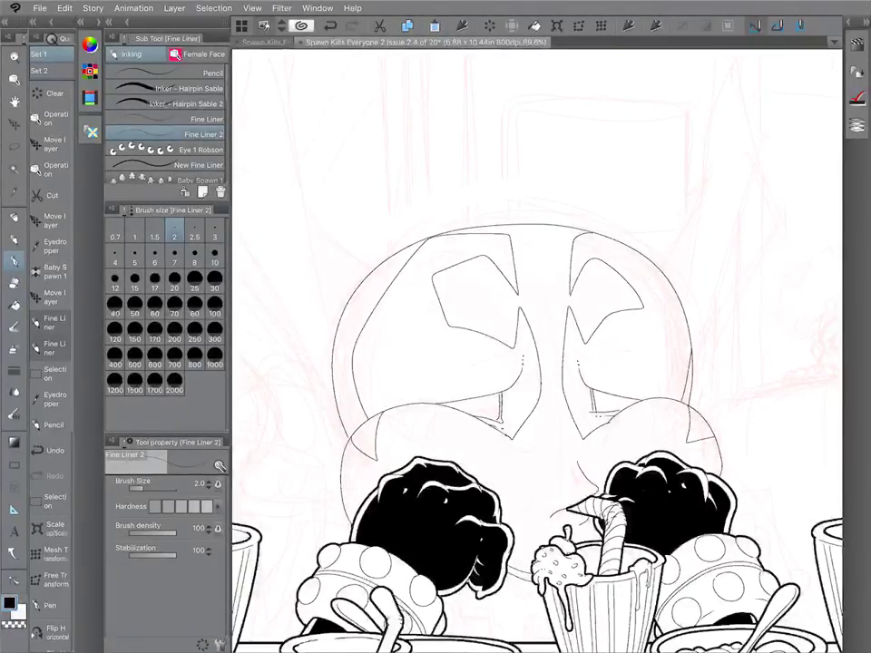
# Ink a second contour line just inside the head outline and the left cheek to form a narrow rim around the mask.
pyautogui.scroll(-5, 537, 351)
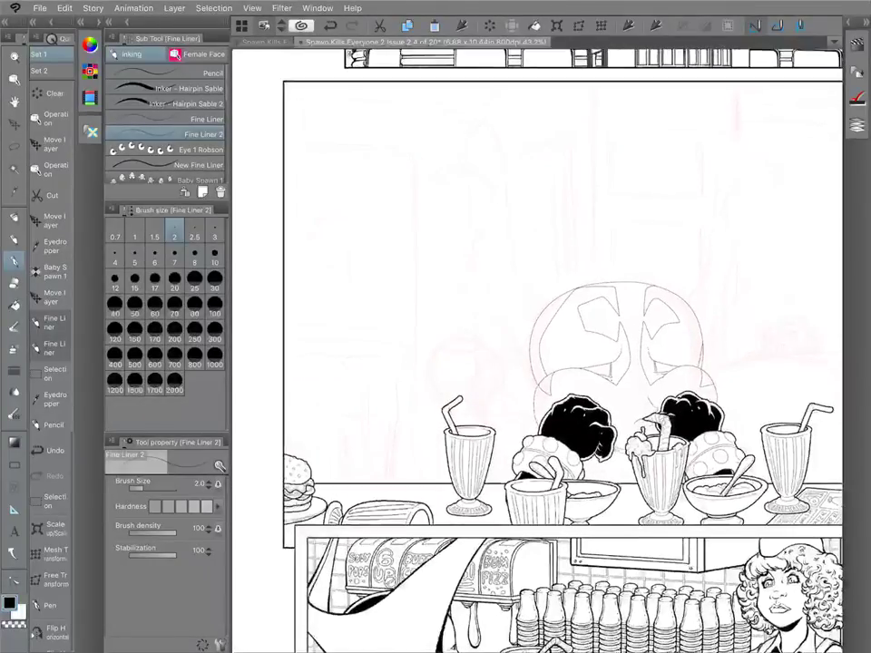
pyautogui.scroll(3, 703, 383)
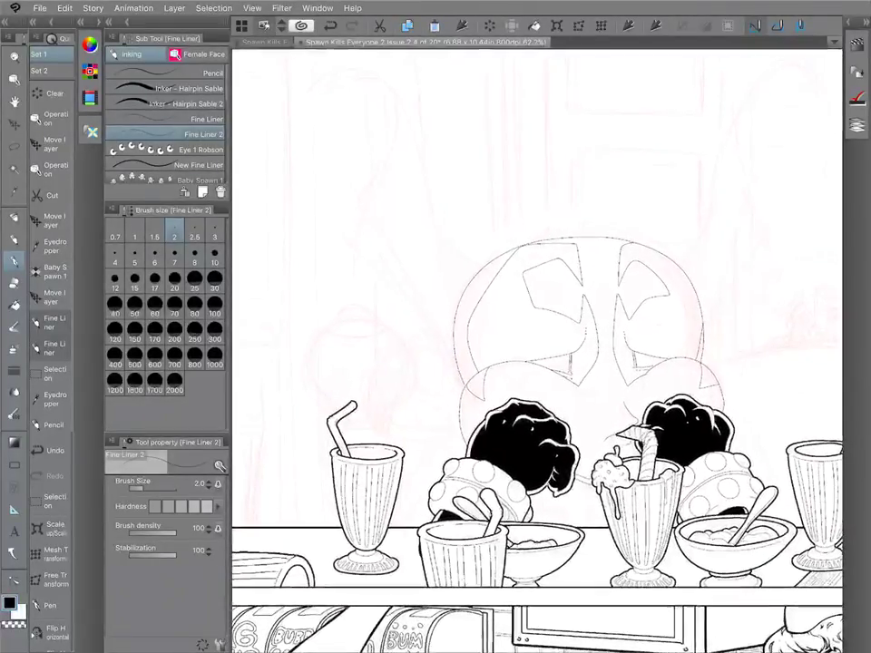
pyautogui.scroll(1, 537, 351)
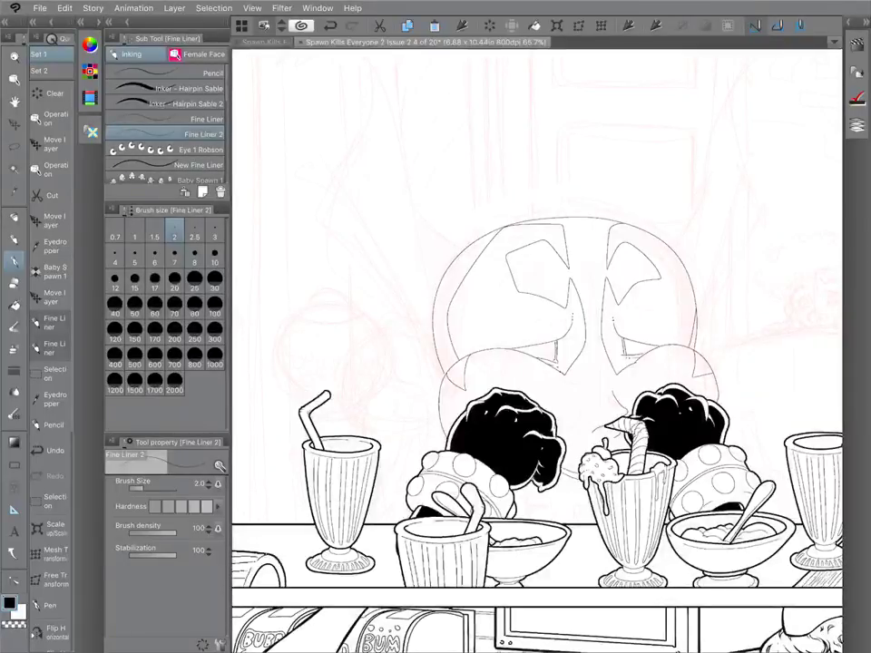
pyautogui.scroll(-5, 535, 363)
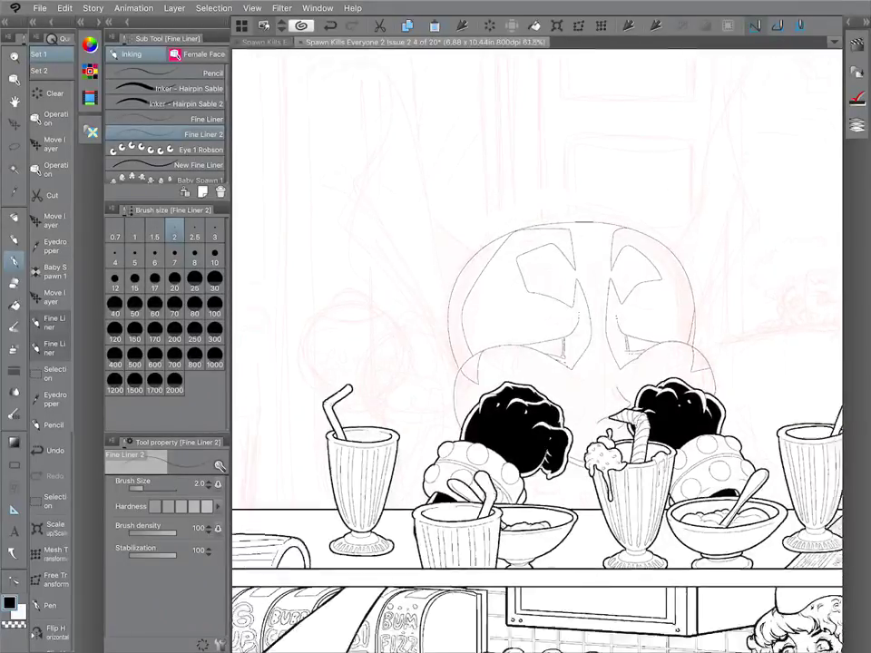
pyautogui.scroll(5, 694, 281)
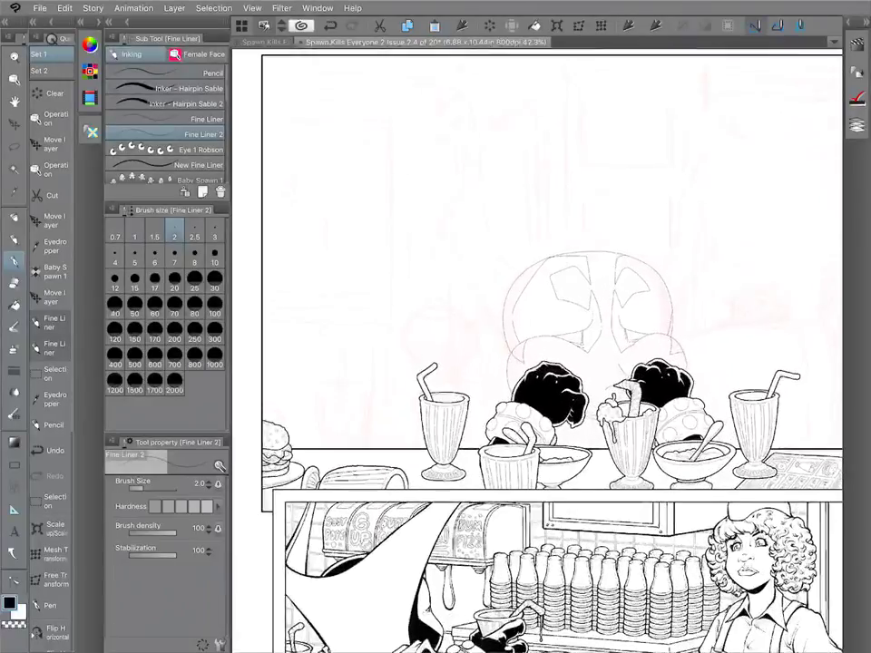
pyautogui.scroll(1, 580, 236)
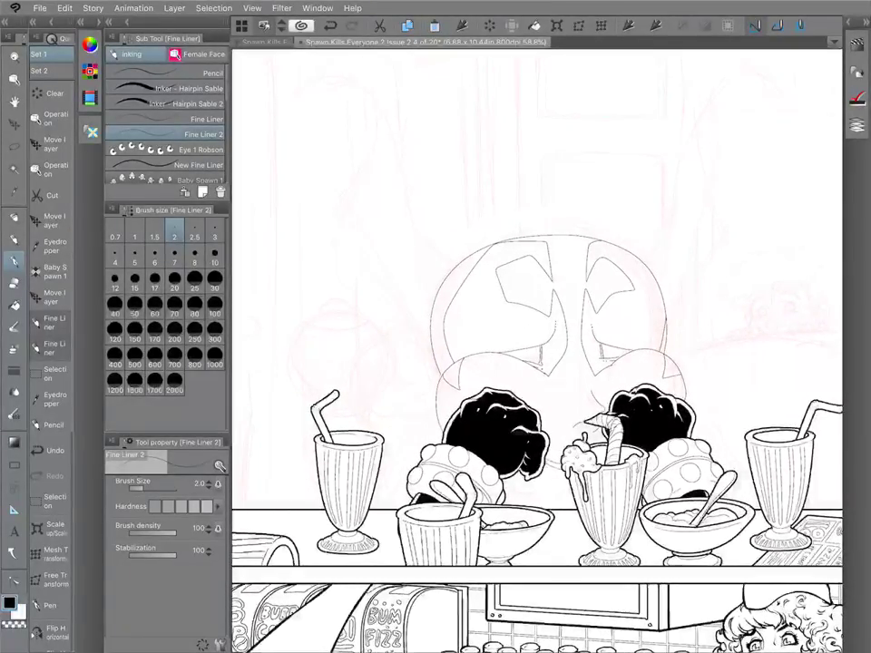
pyautogui.scroll(4, 507, 249)
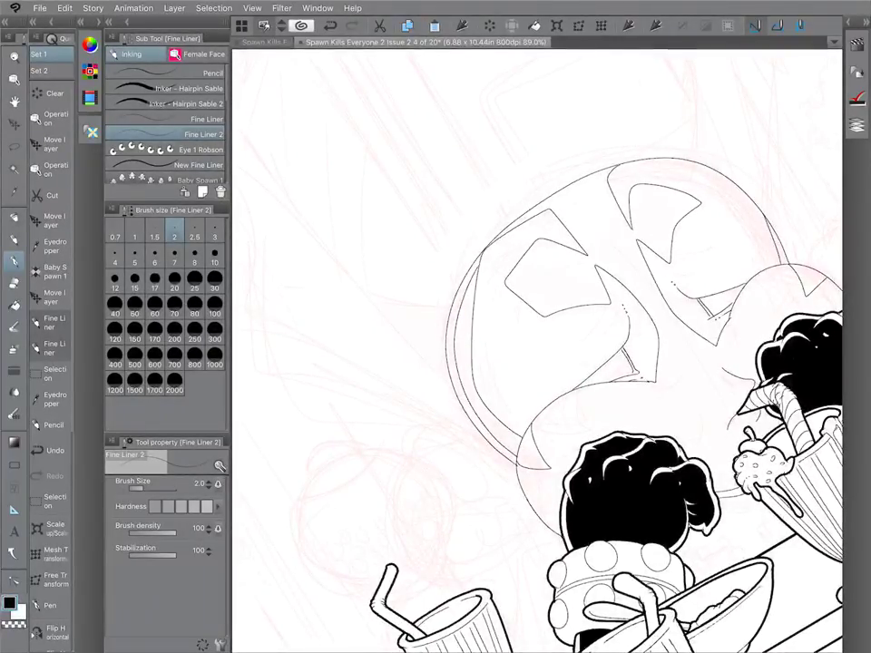
pyautogui.scroll(-3, 581, 317)
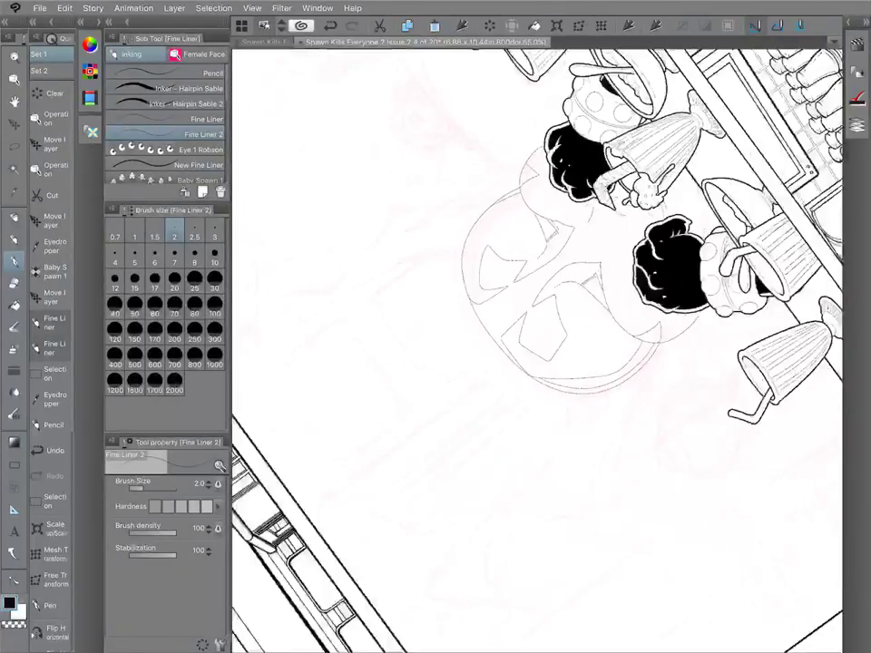
pyautogui.scroll(4, 580, 317)
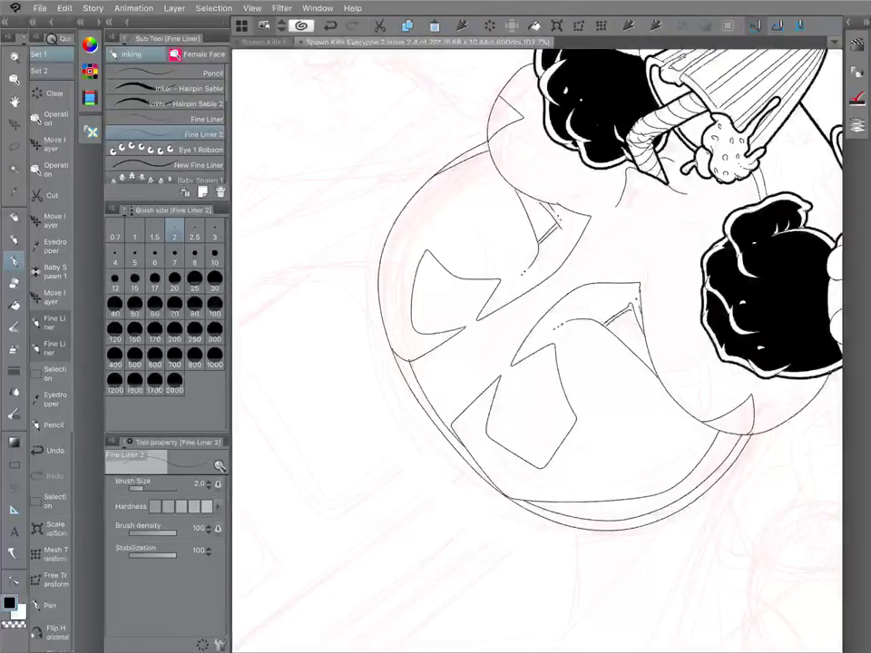
pyautogui.scroll(-3, 537, 317)
pyautogui.moveTo(677, 217); pyautogui.dragTo(687, 334)
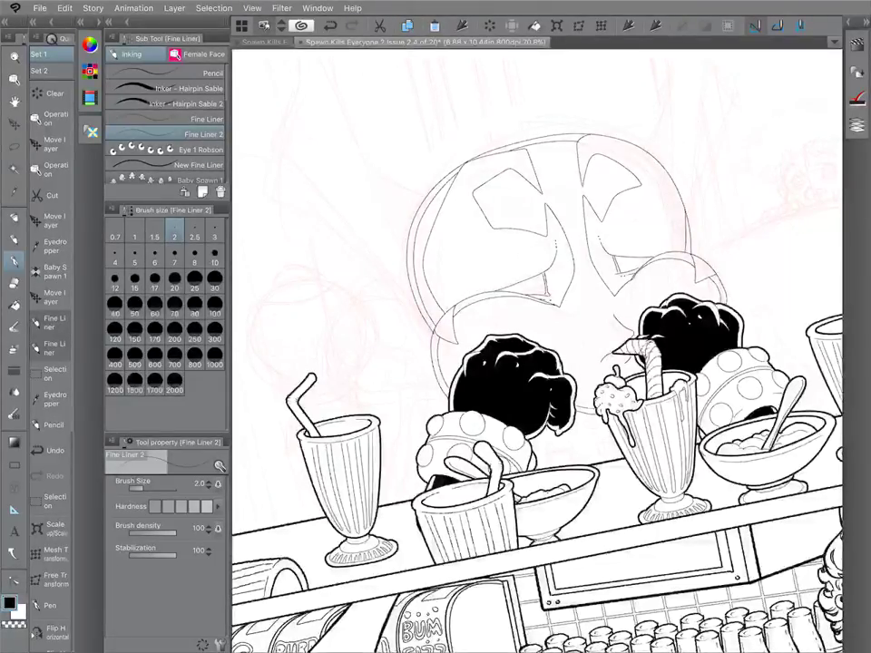
# Thicken the nose lines beside the straw, and fill the mask's dark areas black around the eye patches.
pyautogui.scroll(-2, 537, 350)
pyautogui.scroll(5, 536, 350)
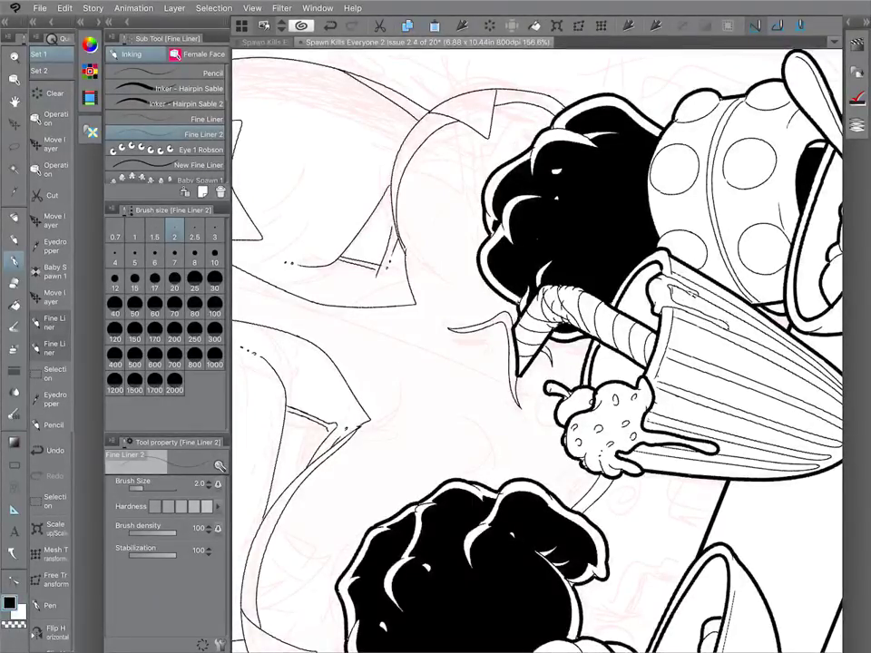
pyautogui.scroll(-3, 537, 352)
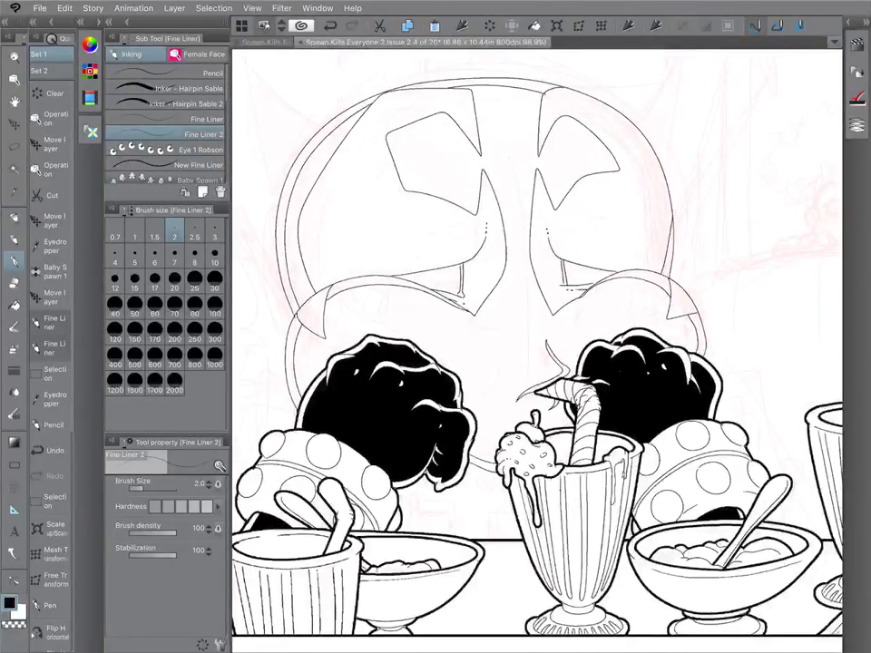
pyautogui.click(14, 306)
pyautogui.click(505, 339)
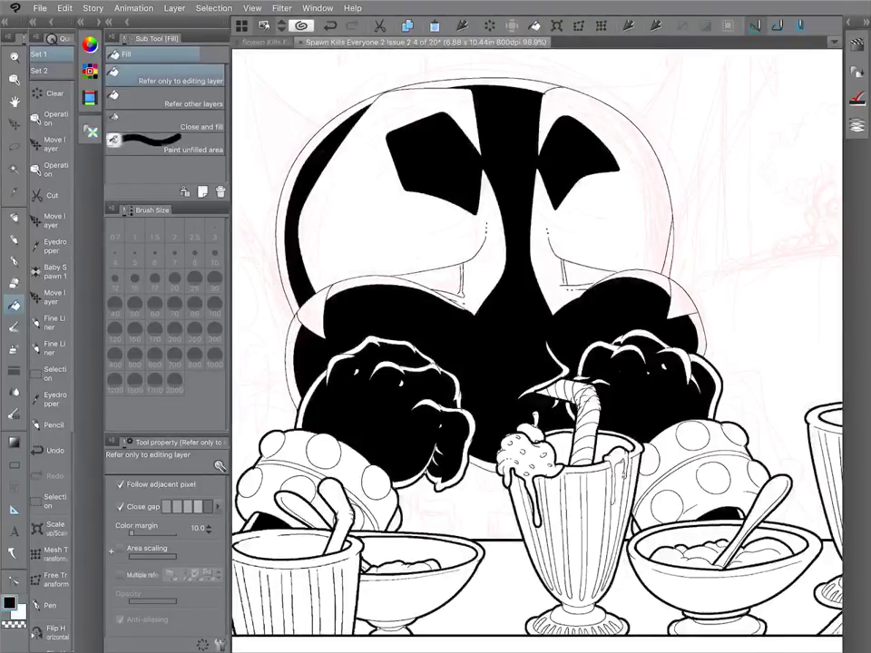
# Ink thin crease lines above both closed eyes inside the white eye patches with Fine Liner 2.
pyautogui.scroll(-5, 537, 352)
pyautogui.scroll(4, 537, 352)
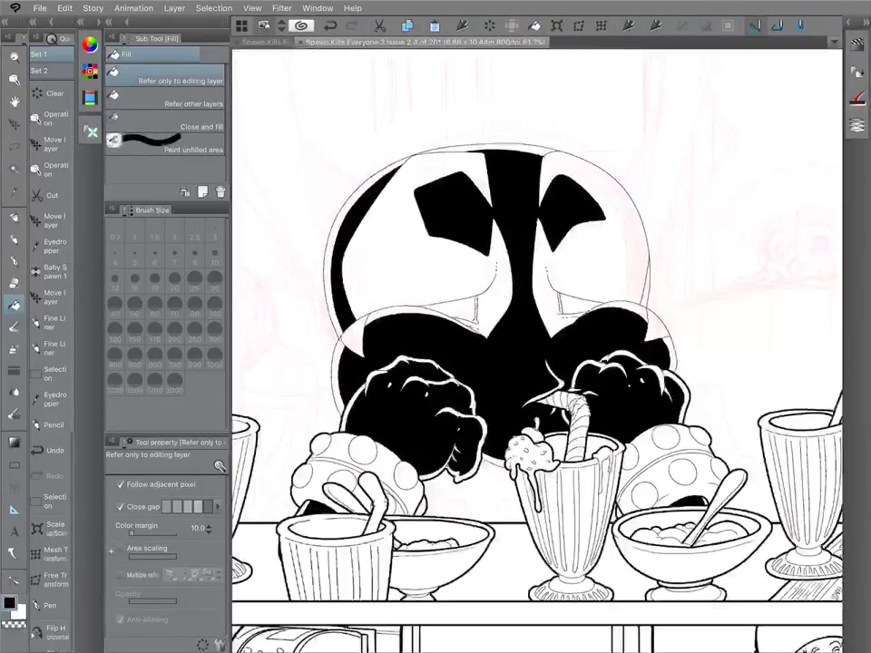
pyautogui.press('p')
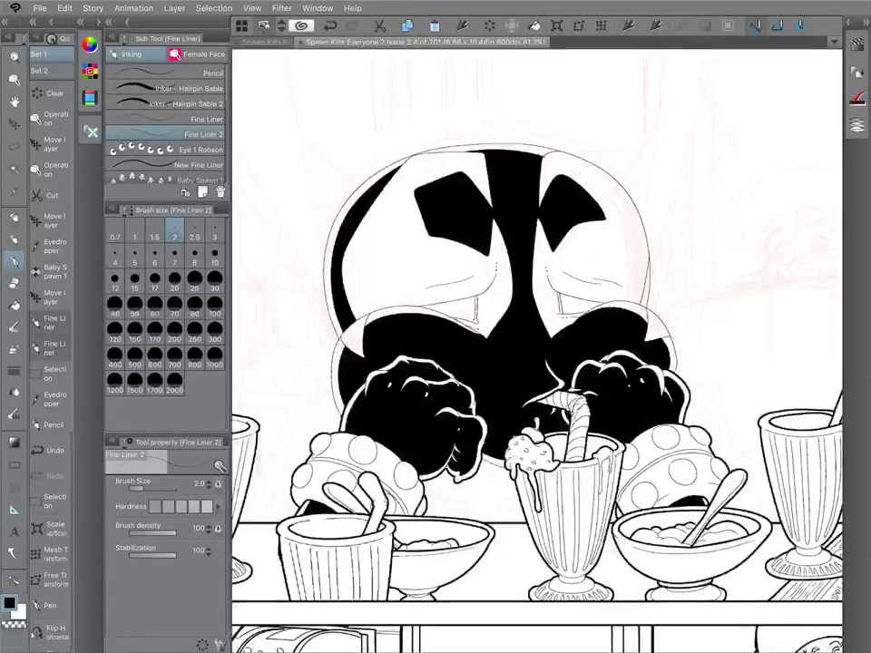
pyautogui.scroll(-5, 537, 350)
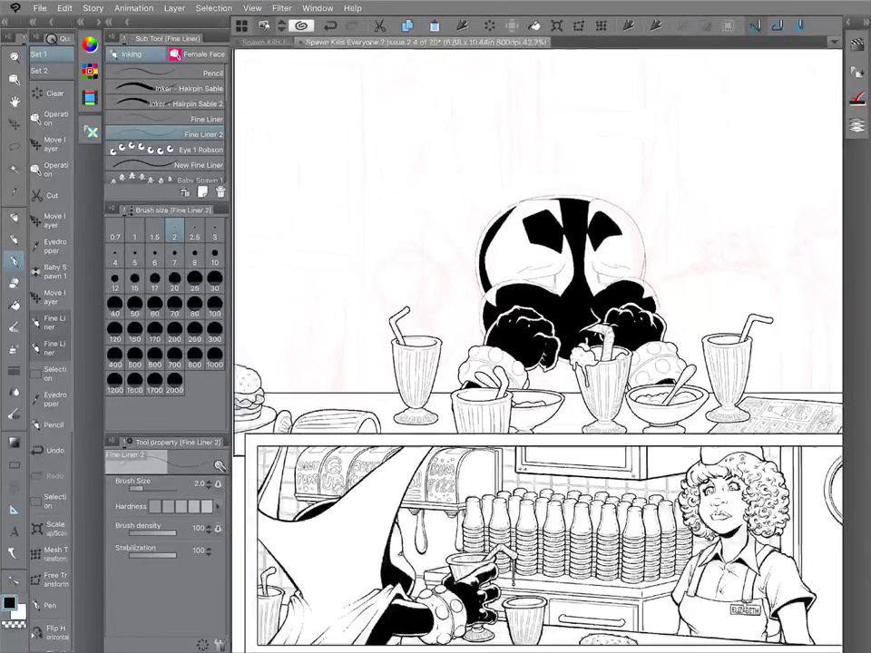
pyautogui.scroll(5, 668, 281)
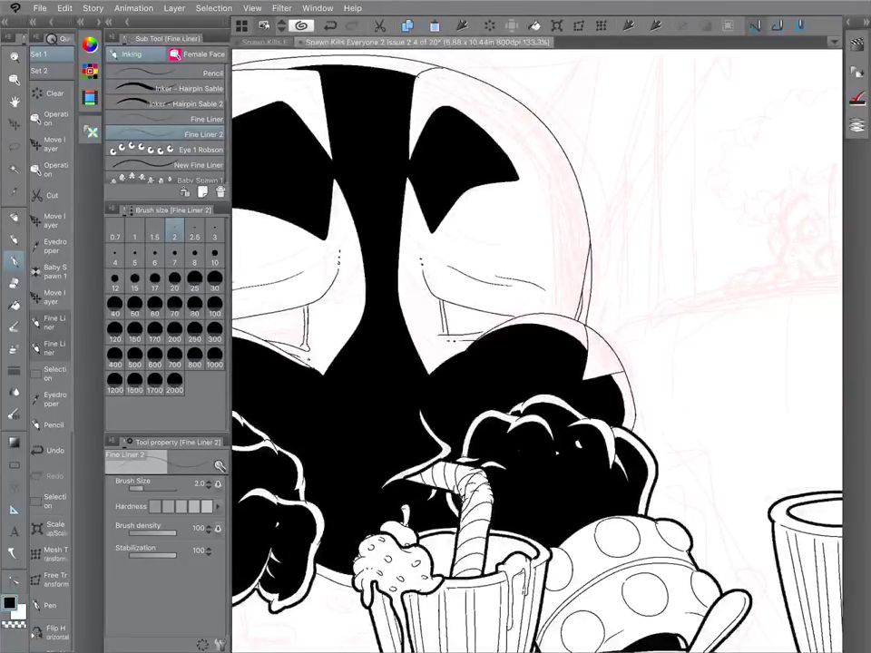
# Undo the last ink change and fill the narrow sliver at the head's right edge above the cheek black.
pyautogui.hotkey('ctrl', 'z')
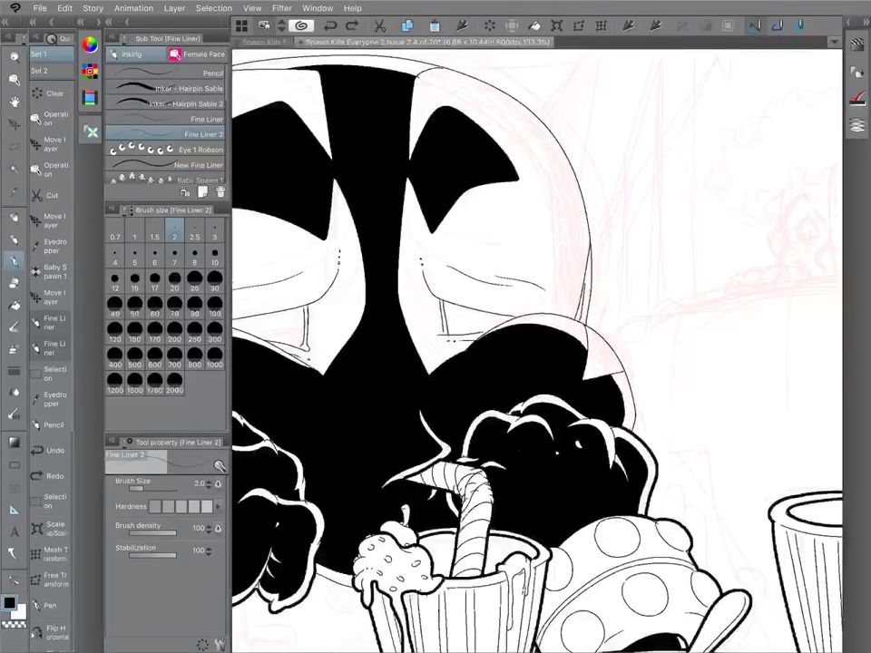
pyautogui.press('g')
pyautogui.click(580, 307)
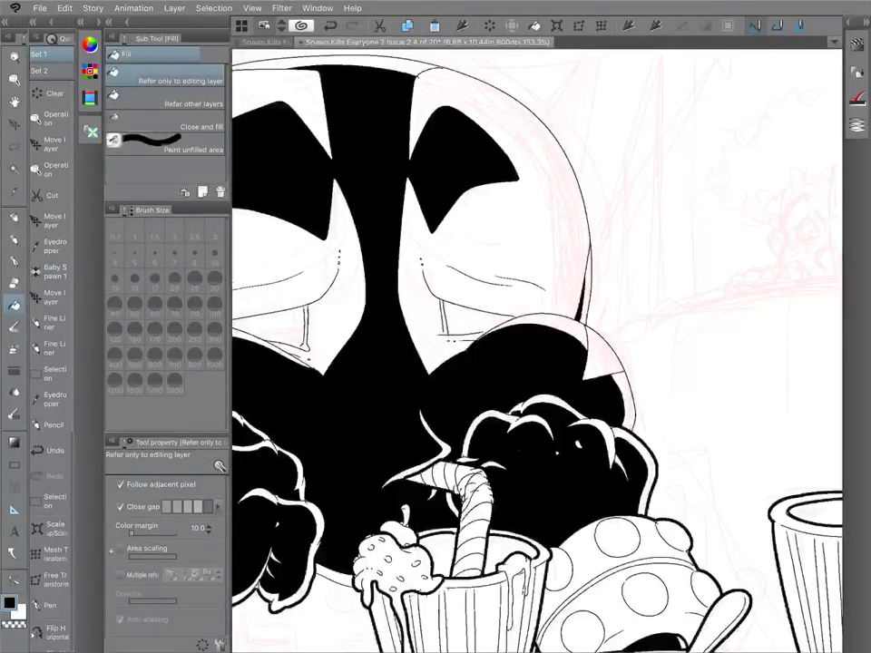
# Ink the chest emblem below the chin, including its small oval, between the left fist and the milkshake with Fine Liner 2.
pyautogui.press('p')
pyautogui.scroll(-5, 580, 308)
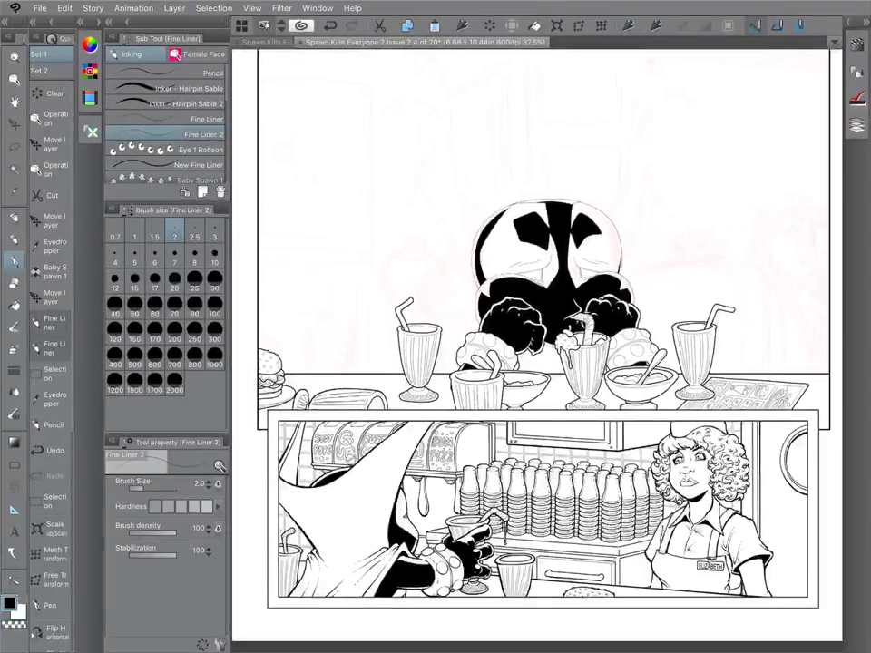
pyautogui.scroll(2, 615, 310)
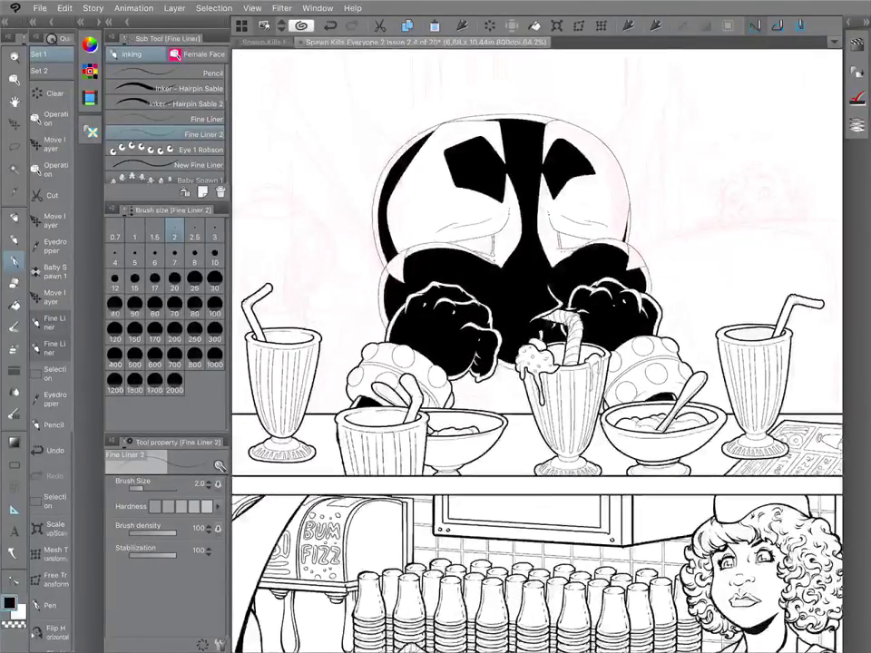
pyautogui.scroll(-2, 608, 349)
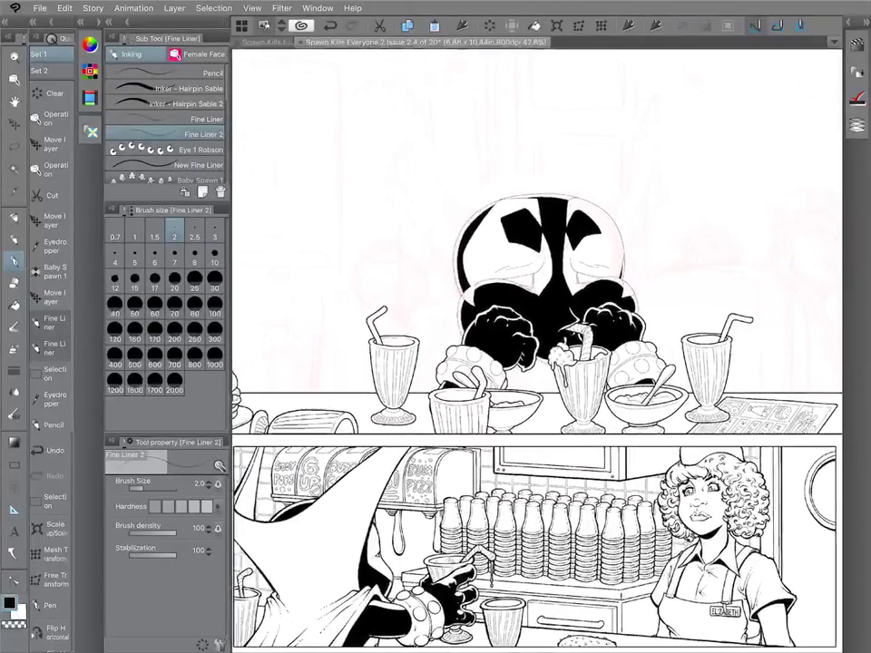
pyautogui.scroll(3, 548, 290)
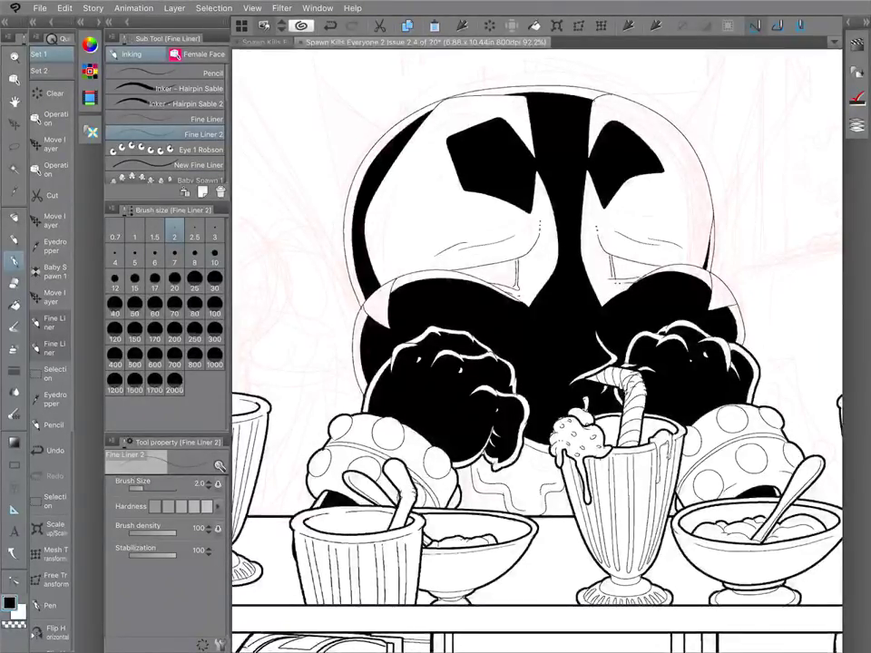
pyautogui.moveTo(536, 462); pyautogui.dragTo(537, 467)
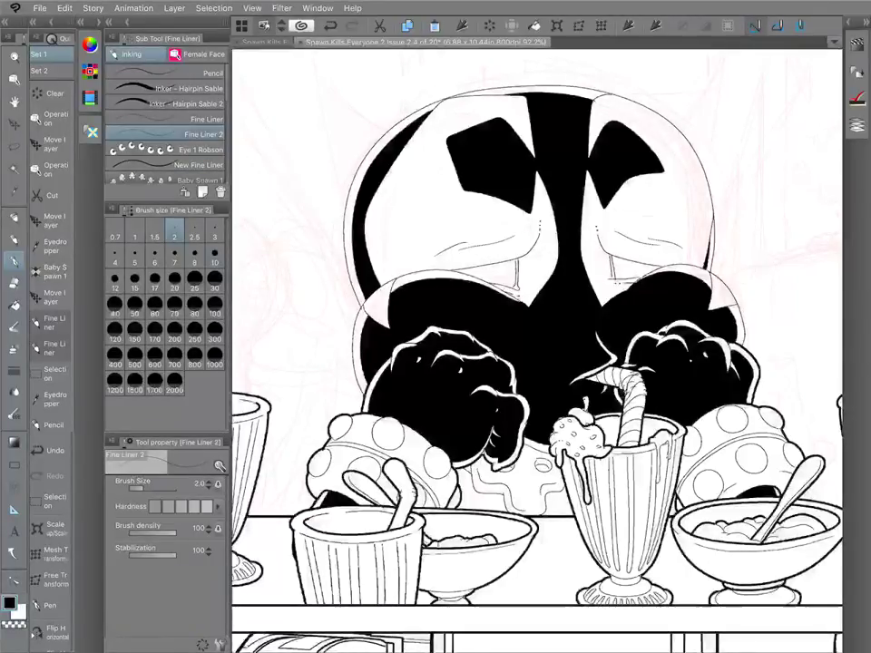
# Fill the chest areas on both sides of the emblem black, referring only to the editing layer.
pyautogui.press('g')
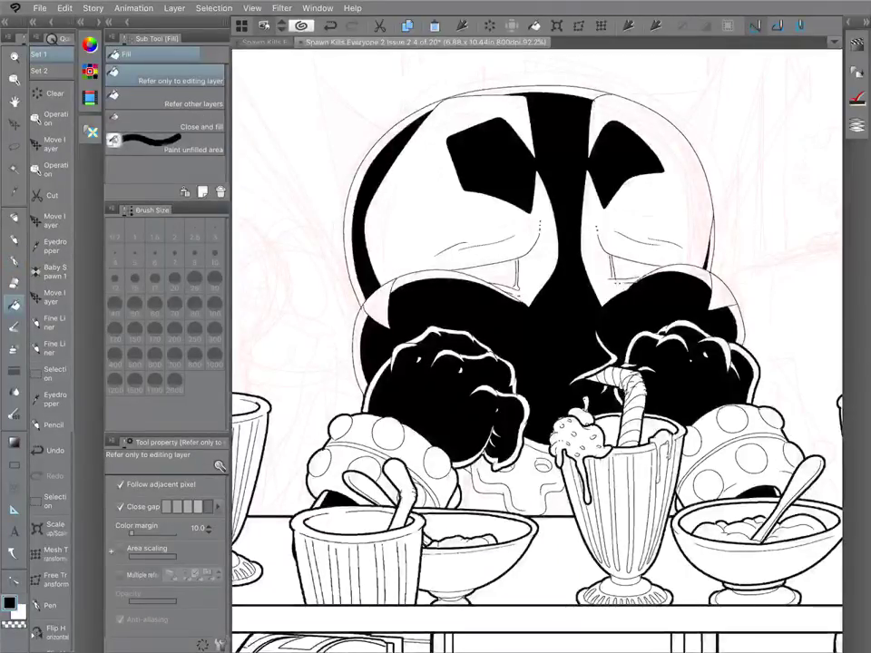
pyautogui.scroll(-2, 536, 351)
pyautogui.scroll(3, 537, 351)
pyautogui.click(540, 471)
pyautogui.click(465, 474)
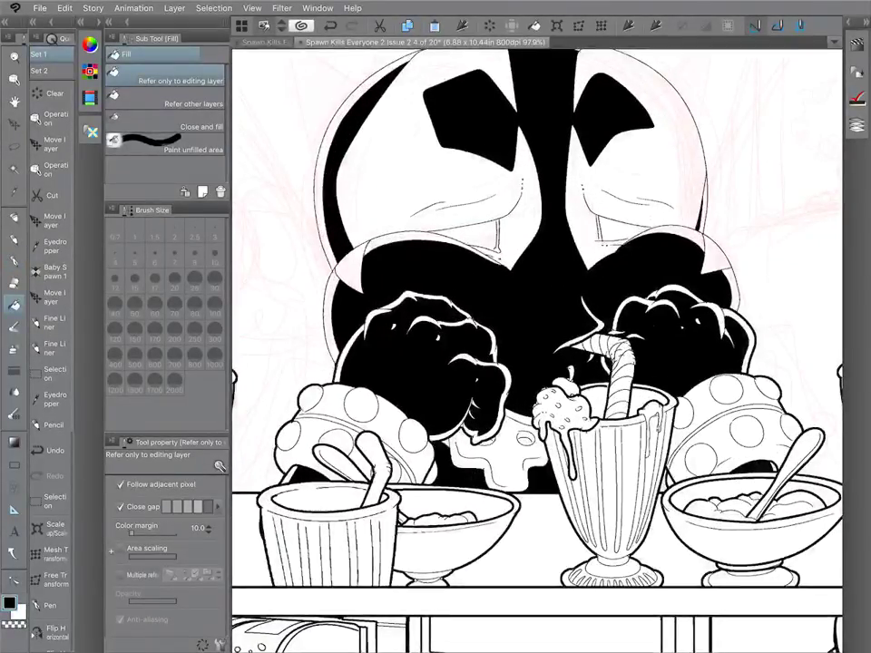
pyautogui.scroll(-2, 537, 362)
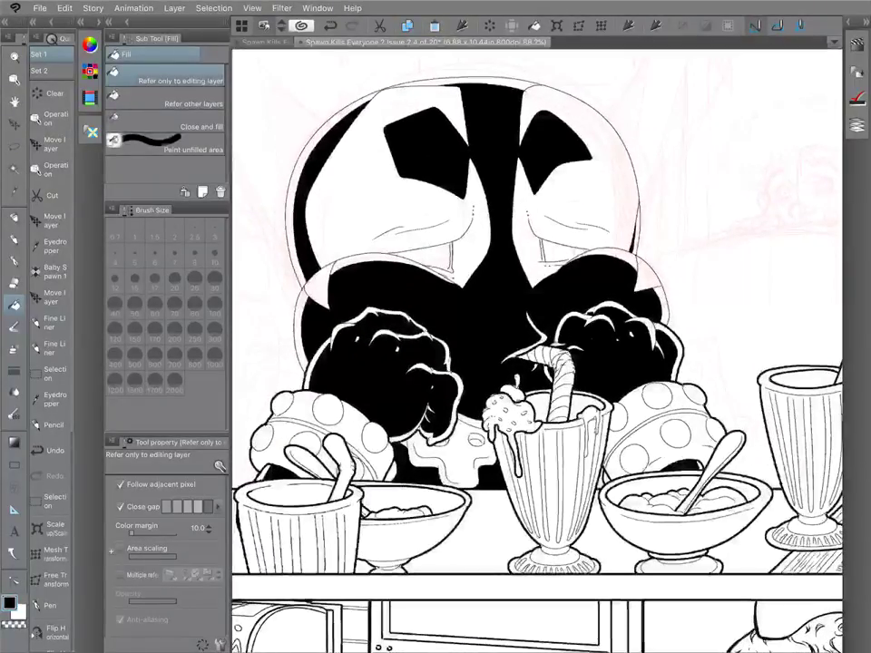
pyautogui.click(14, 465)
pyautogui.click(167, 134)
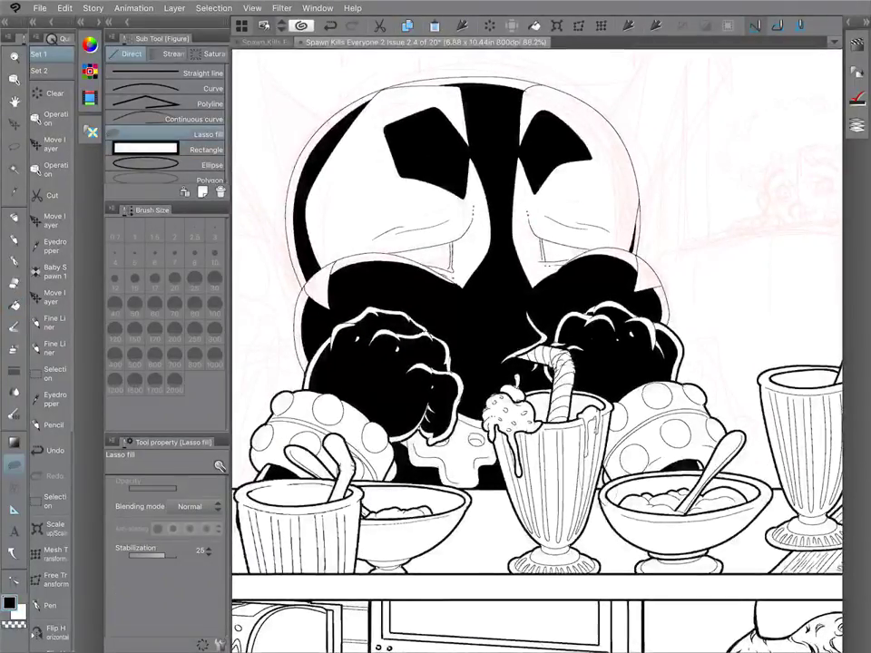
# Ink the thin pointed cape folds beside both polka-dotted gauntlets with Fine Liner 2 at size 2.
pyautogui.scroll(-5, 586, 386)
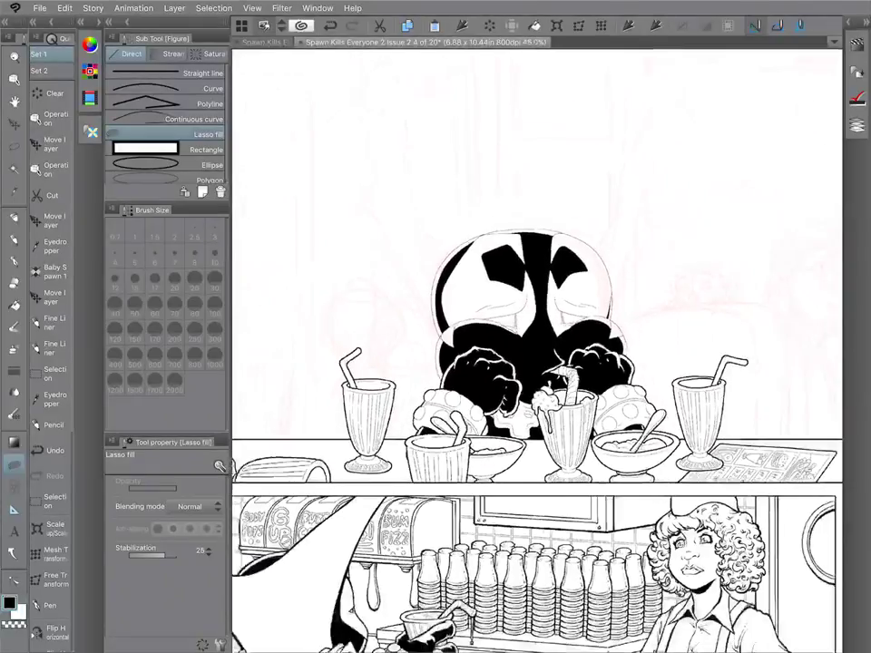
pyautogui.scroll(2, 536, 350)
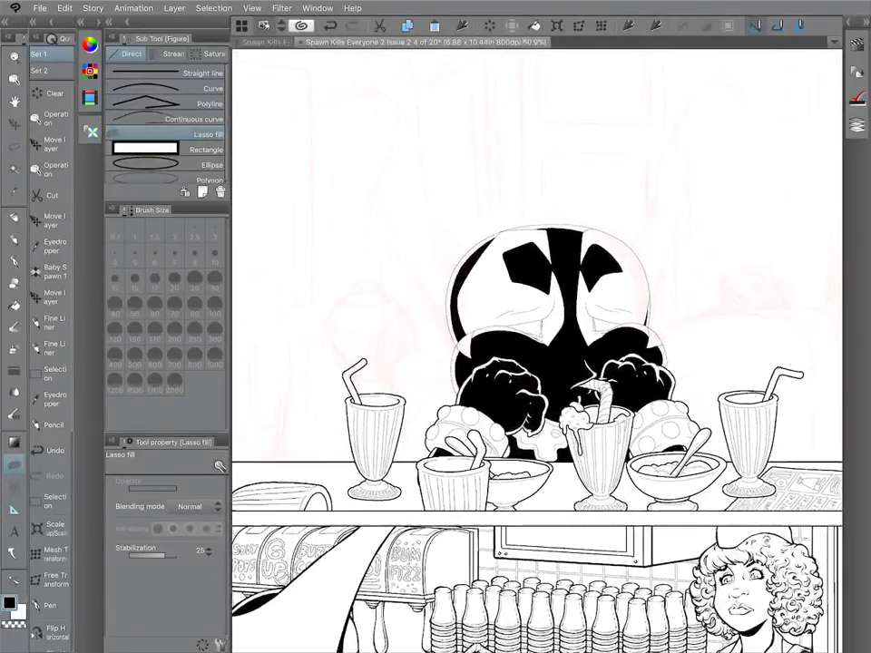
pyautogui.press('p')
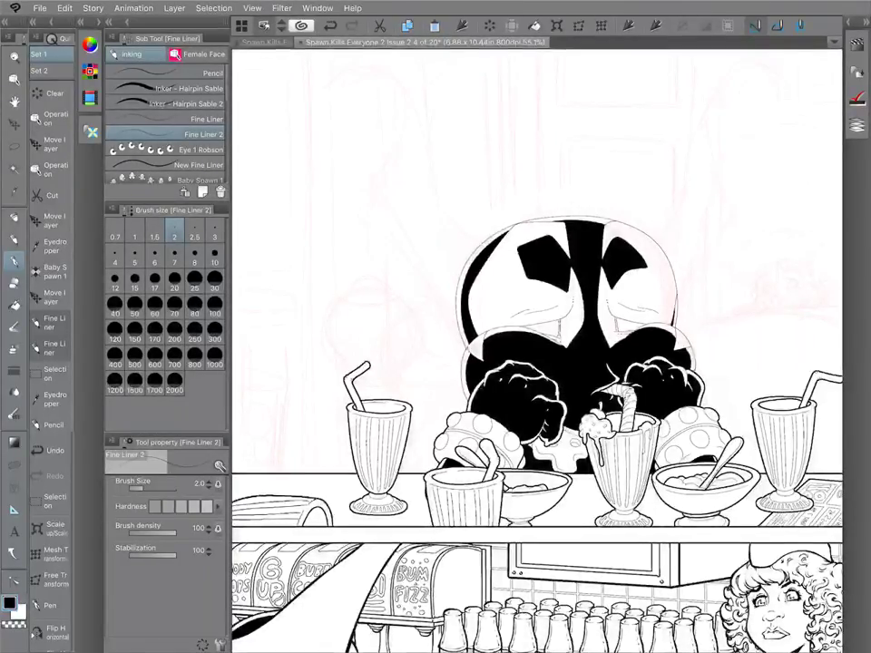
pyautogui.moveTo(420, 431); pyautogui.dragTo(465, 407)
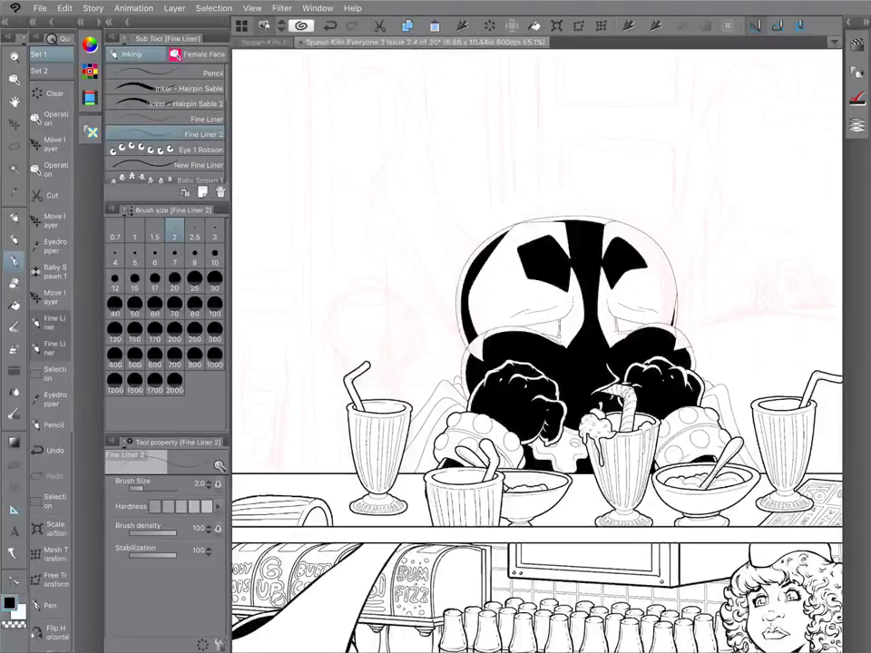
# Ink the tall curled collar spike rising from the left side of the head with Fine Liner 2, including its inner fold.
pyautogui.scroll(2, 537, 350)
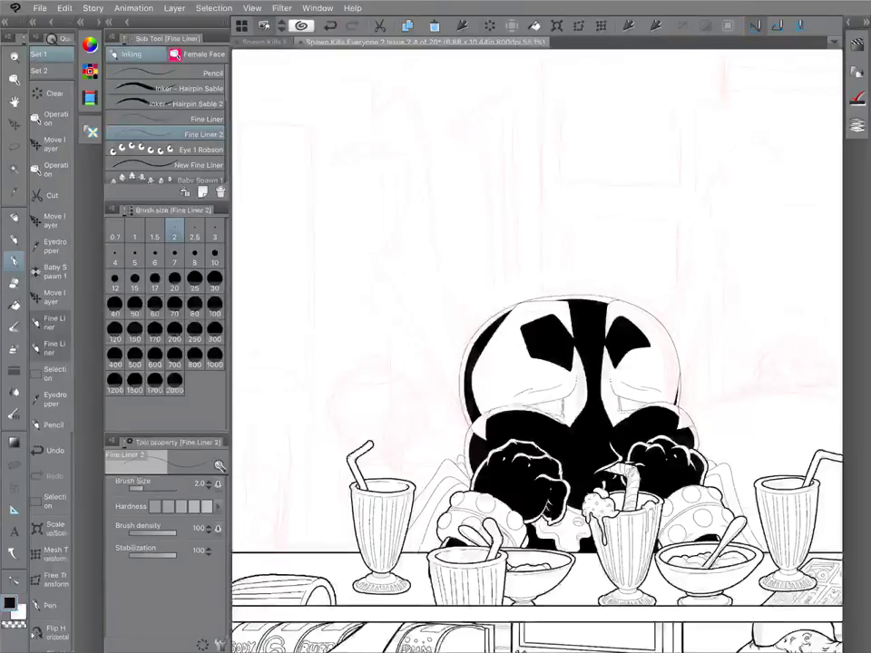
pyautogui.moveTo(446, 296)
pyautogui.mouseDown()
pyautogui.moveTo(460, 356)
pyautogui.moveTo(410, 95)
pyautogui.moveTo(324, 173)
pyautogui.mouseUp()
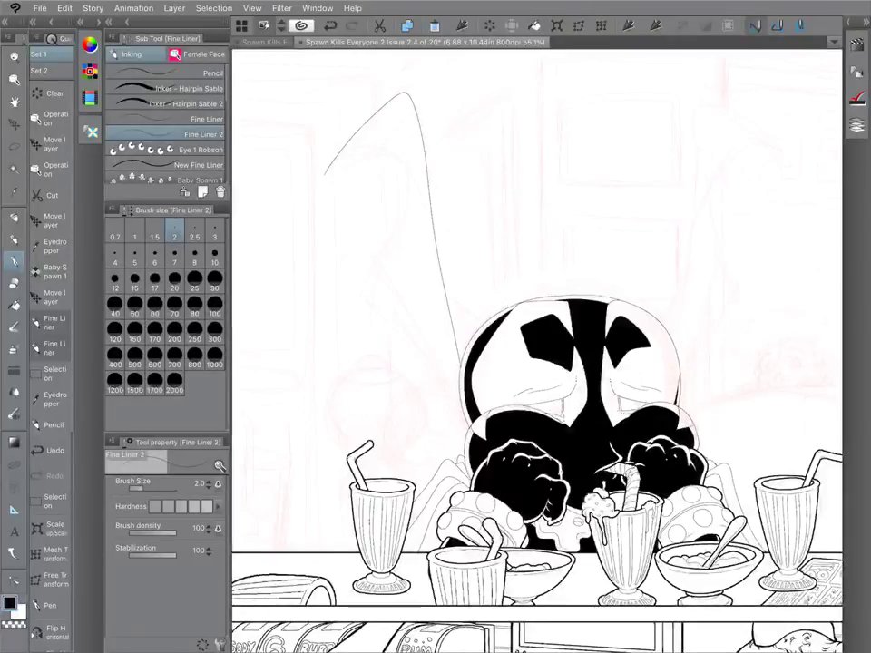
pyautogui.moveTo(416, 178)
pyautogui.mouseDown()
pyautogui.moveTo(370, 154)
pyautogui.moveTo(324, 176)
pyautogui.mouseUp()
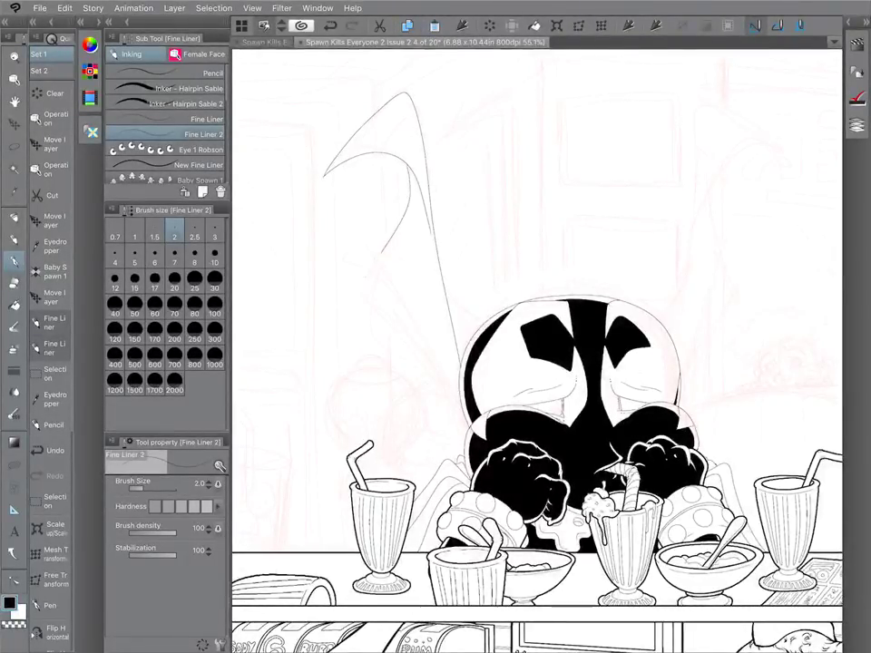
pyautogui.moveTo(393, 167)
pyautogui.mouseDown()
pyautogui.moveTo(362, 295)
pyautogui.moveTo(465, 432)
pyautogui.mouseUp()
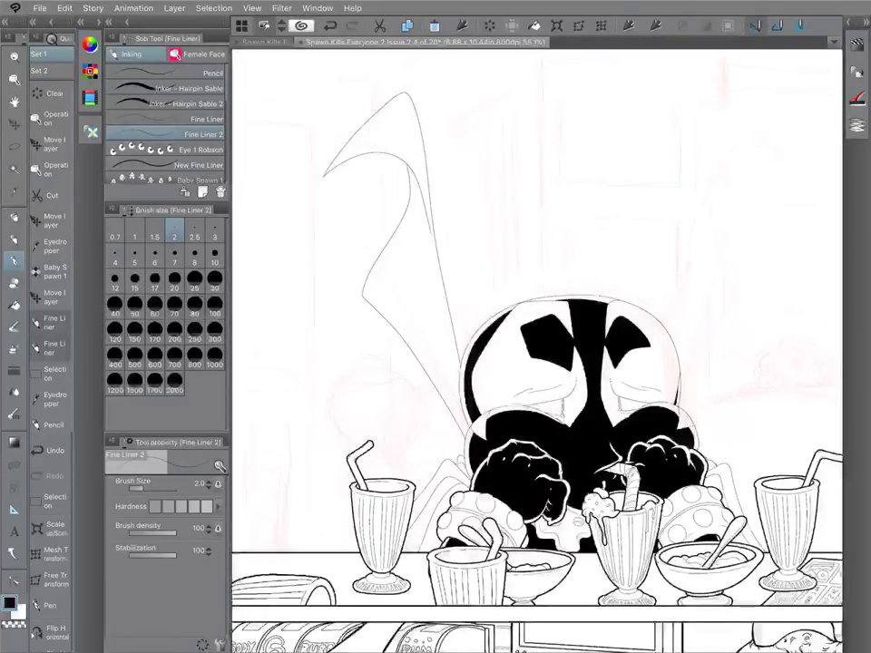
# Ink the matching curled collar spike and its inner fold on the right side of the head with Fine Liner 2.
pyautogui.moveTo(544, 345); pyautogui.dragTo(455, 356)
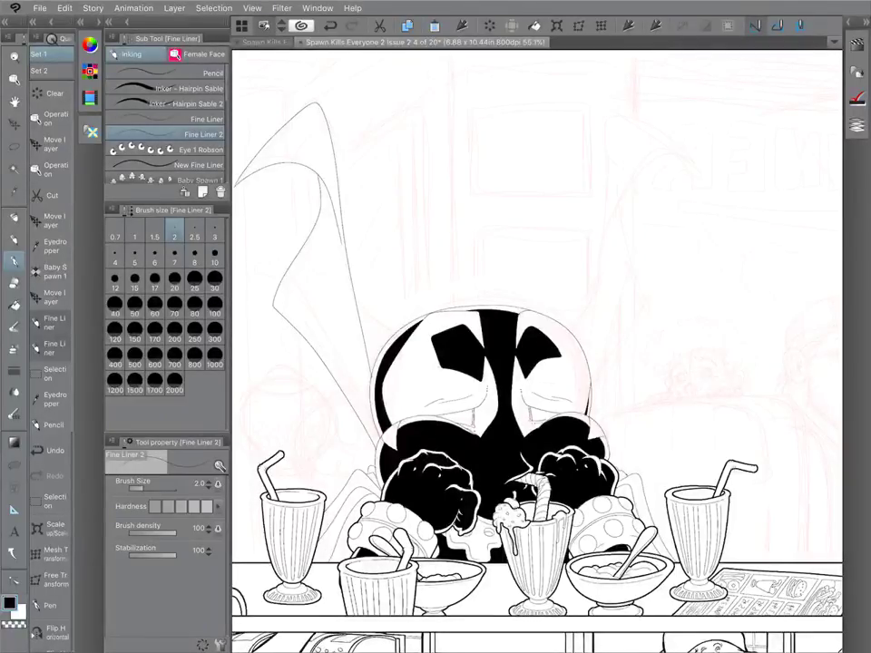
pyautogui.moveTo(586, 359)
pyautogui.mouseDown()
pyautogui.moveTo(606, 117)
pyautogui.moveTo(666, 125)
pyautogui.moveTo(715, 185)
pyautogui.mouseUp()
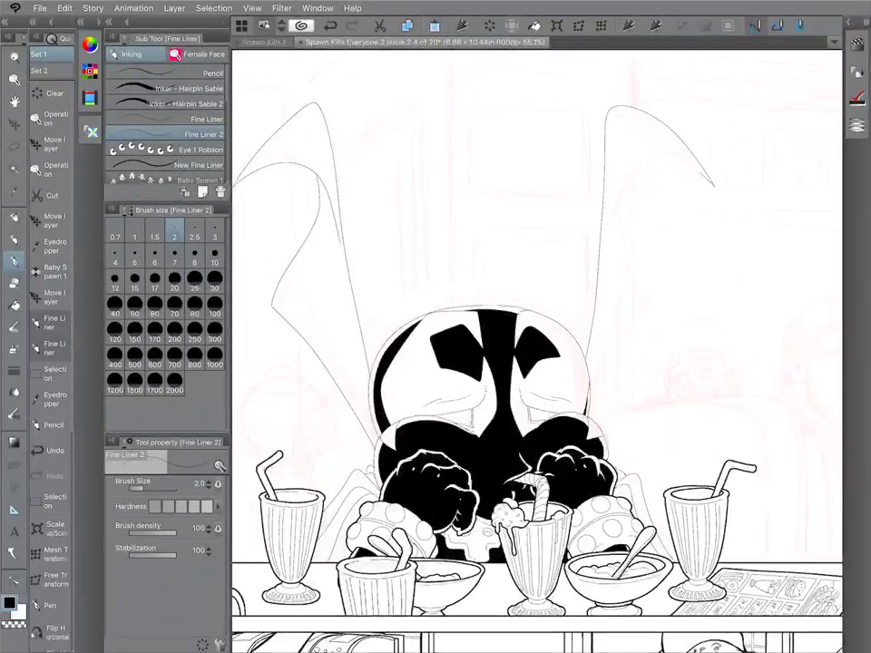
pyautogui.moveTo(627, 171); pyautogui.dragTo(678, 129)
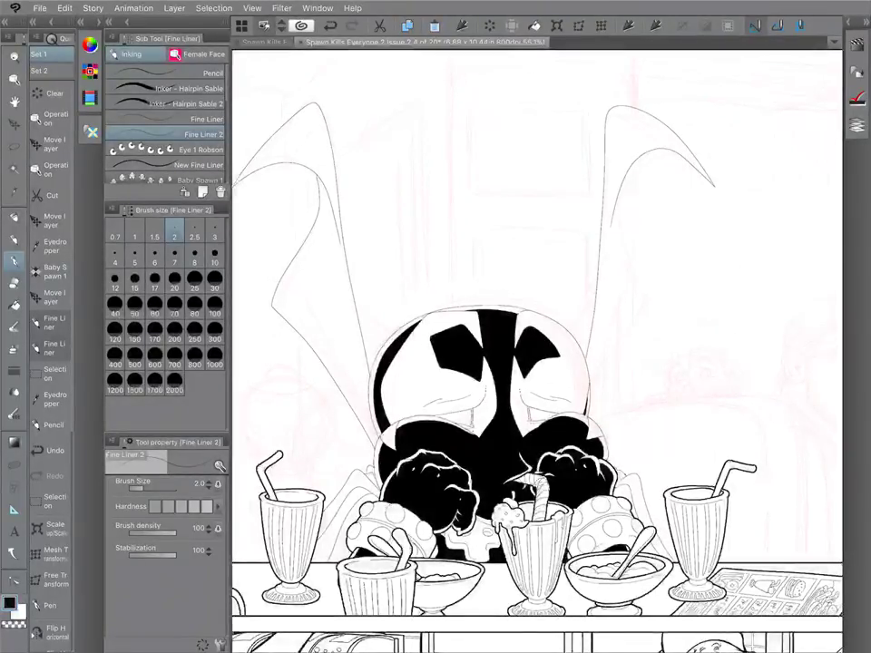
pyautogui.moveTo(624, 195)
pyautogui.mouseDown()
pyautogui.moveTo(645, 247)
pyautogui.moveTo(645, 330)
pyautogui.moveTo(595, 410)
pyautogui.mouseUp()
# Ink the curves joining the inner edges of both collar spikes to the top of the head.
pyautogui.scroll(-5, 537, 351)
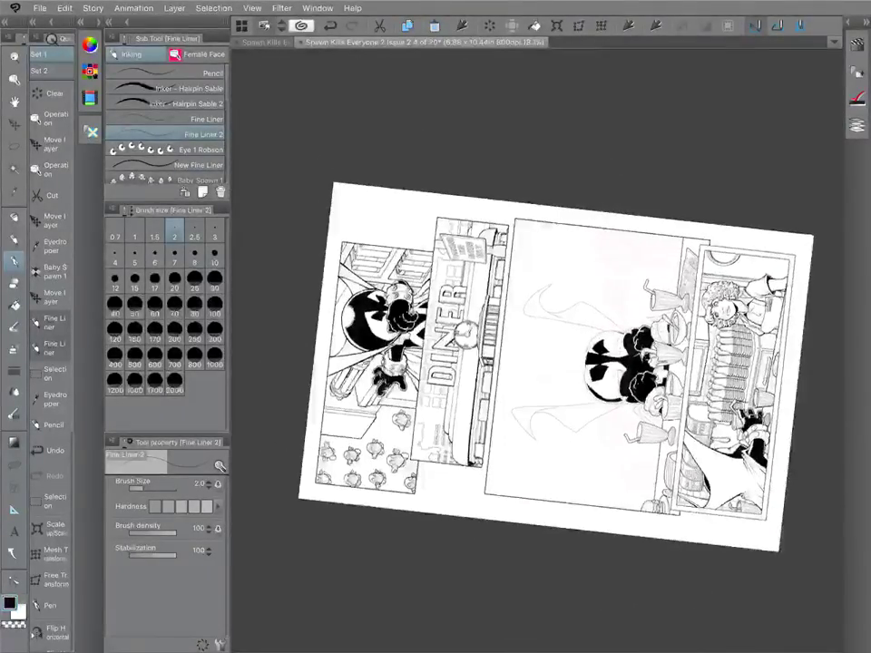
pyautogui.scroll(5, 537, 351)
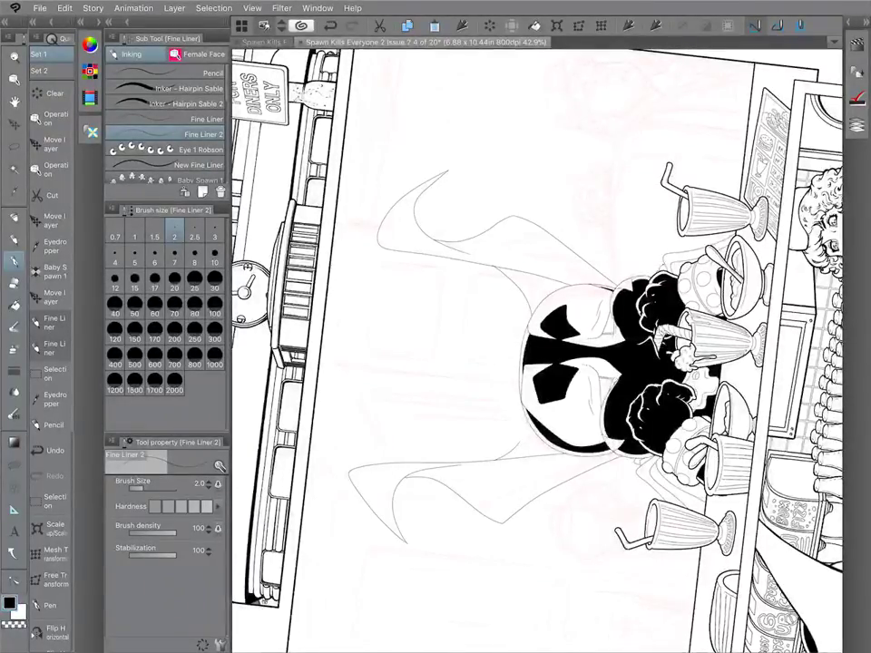
pyautogui.moveTo(666, 524); pyautogui.dragTo(379, 448)
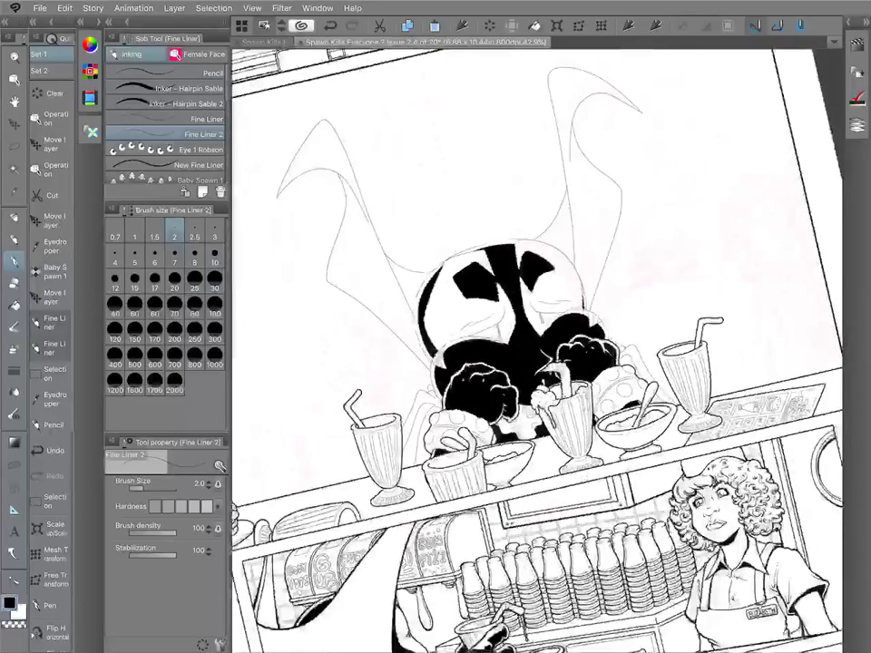
# Try to fill the inner collar areas on both sides of the head black, and undo the fills.
pyautogui.press('g')
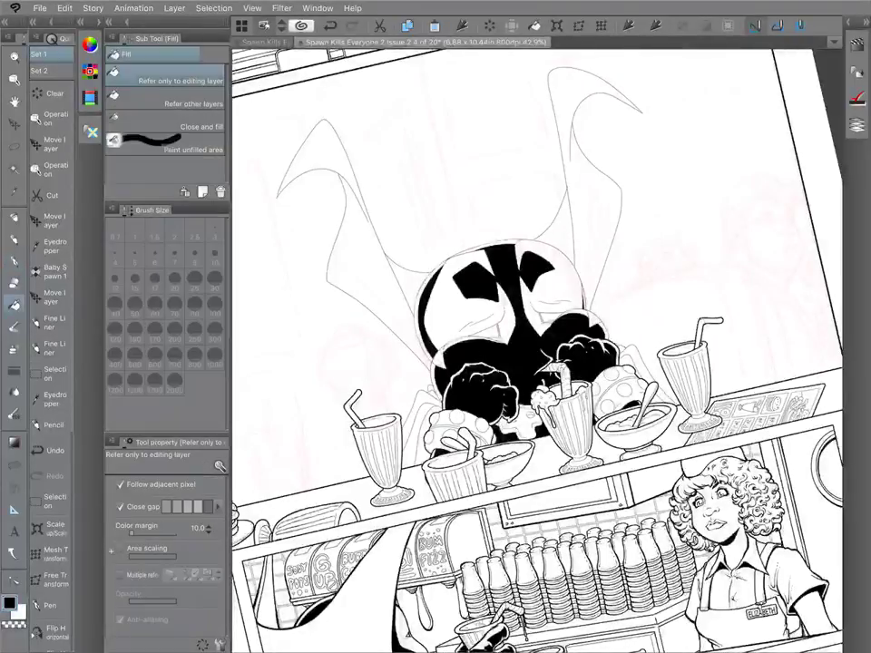
pyautogui.click(403, 276)
pyautogui.click(559, 234)
pyautogui.scroll(-3, 537, 350)
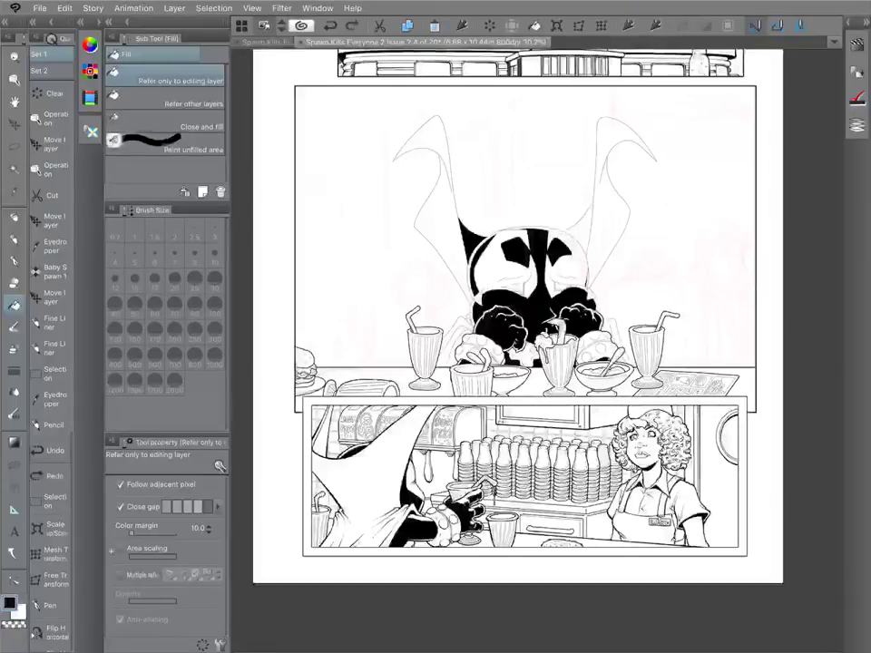
pyautogui.hotkey('ctrl', 'z')
pyautogui.hotkey('ctrl', 'z')
# Auto-select the area outside the figure on its lines layer and run the Size 5 Outline auto action to outline the silhouette.
pyautogui.press('p')
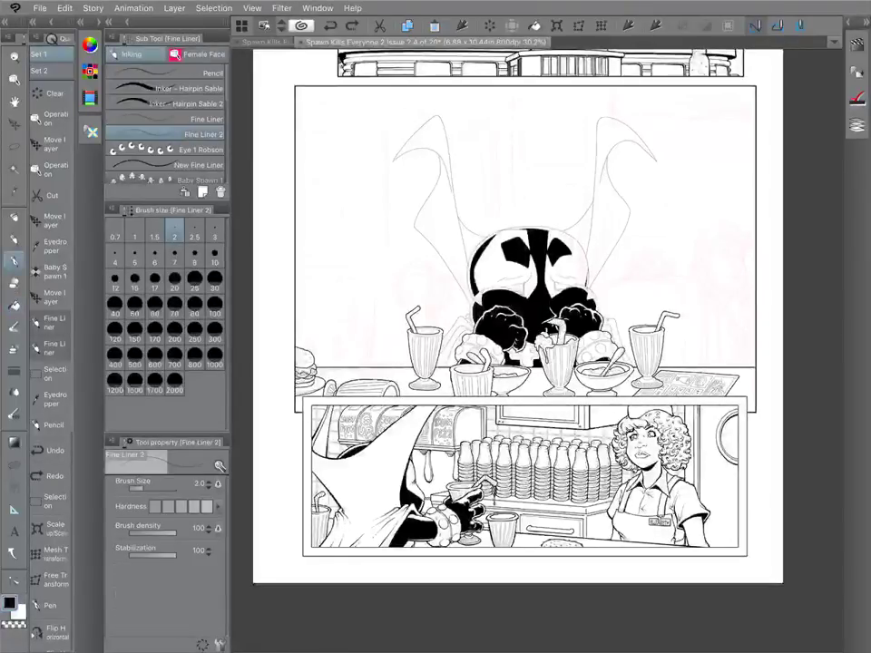
pyautogui.scroll(3, 536, 349)
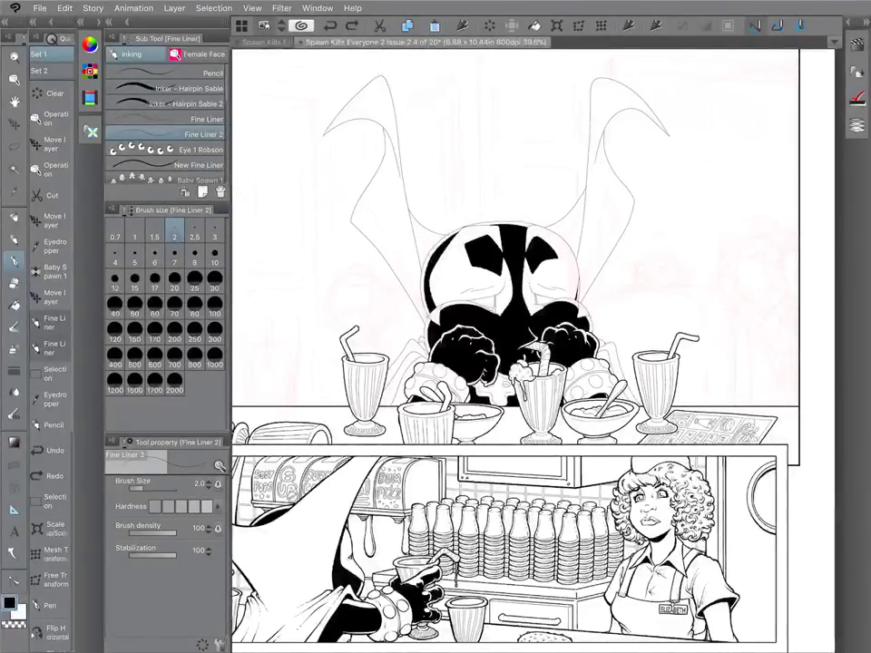
pyautogui.scroll(-3, 516, 344)
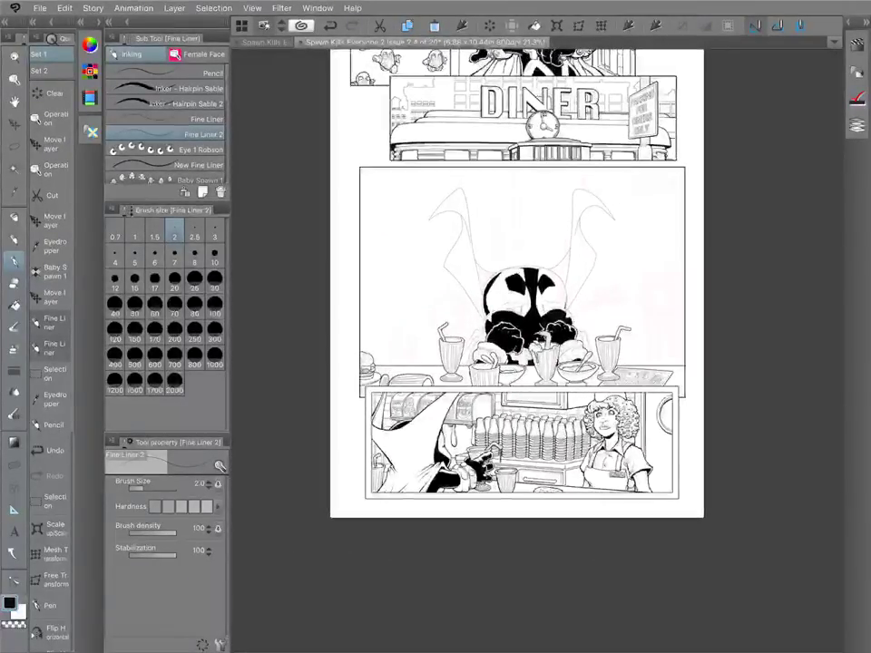
pyautogui.press('w')
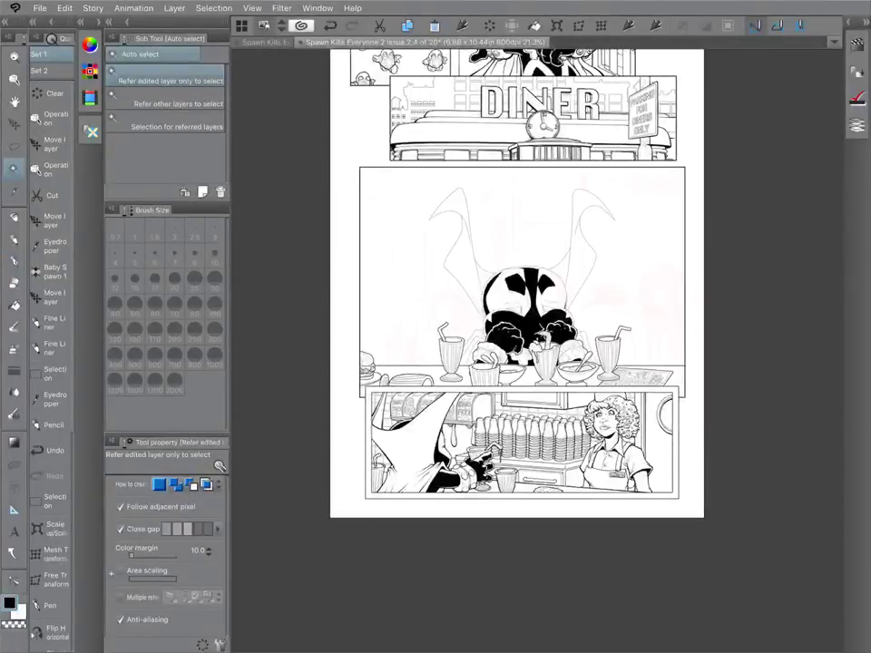
pyautogui.hotkey('ctrl', 'a')
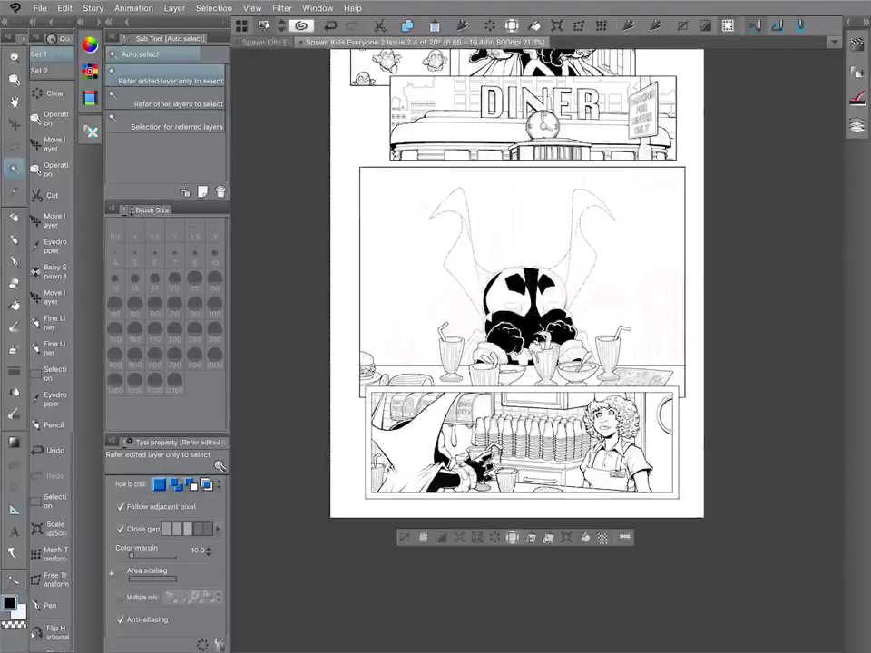
pyautogui.click(850, 22)
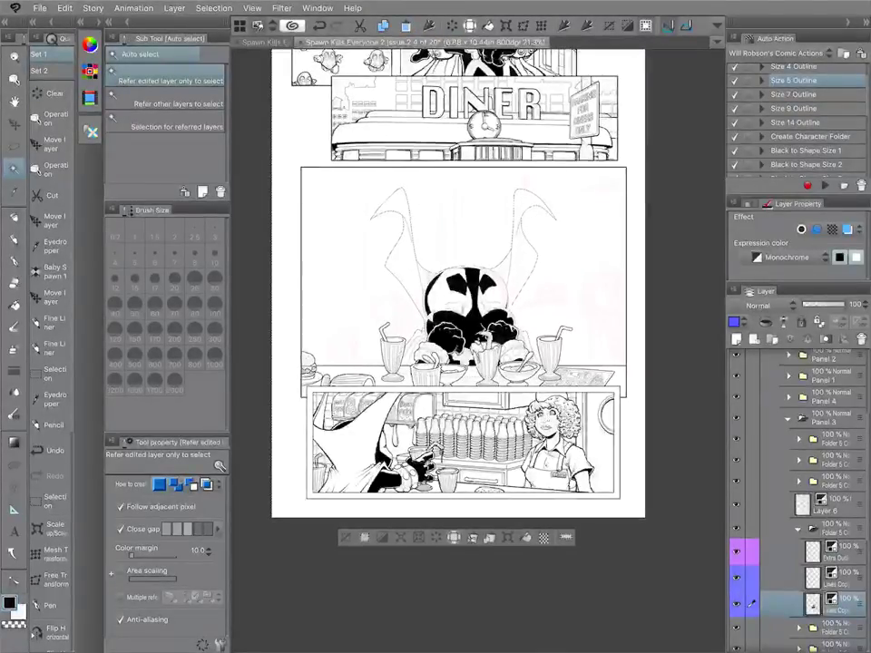
pyautogui.click(825, 185)
pyautogui.scroll(-3, 808, 508)
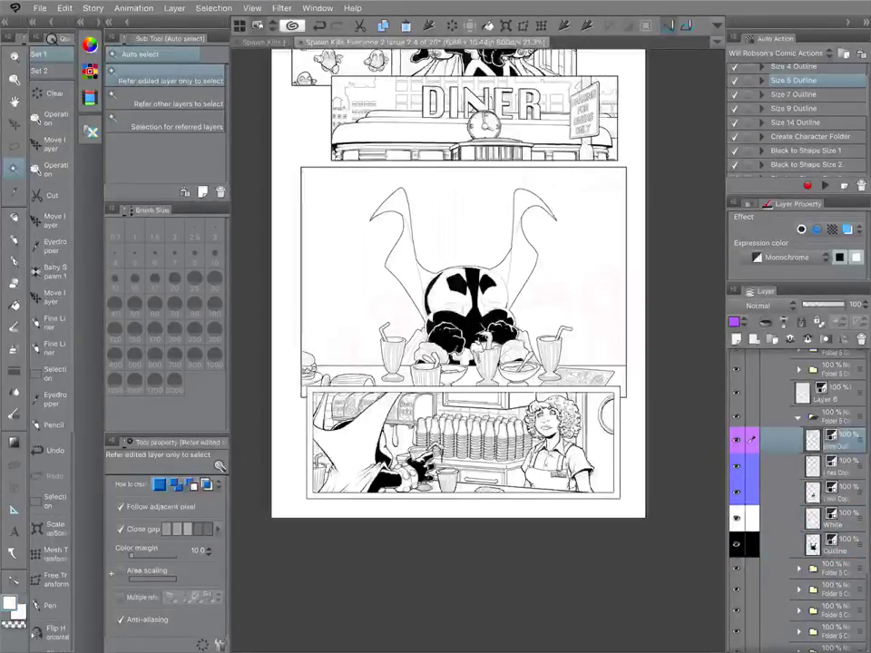
pyautogui.click(865, 22)
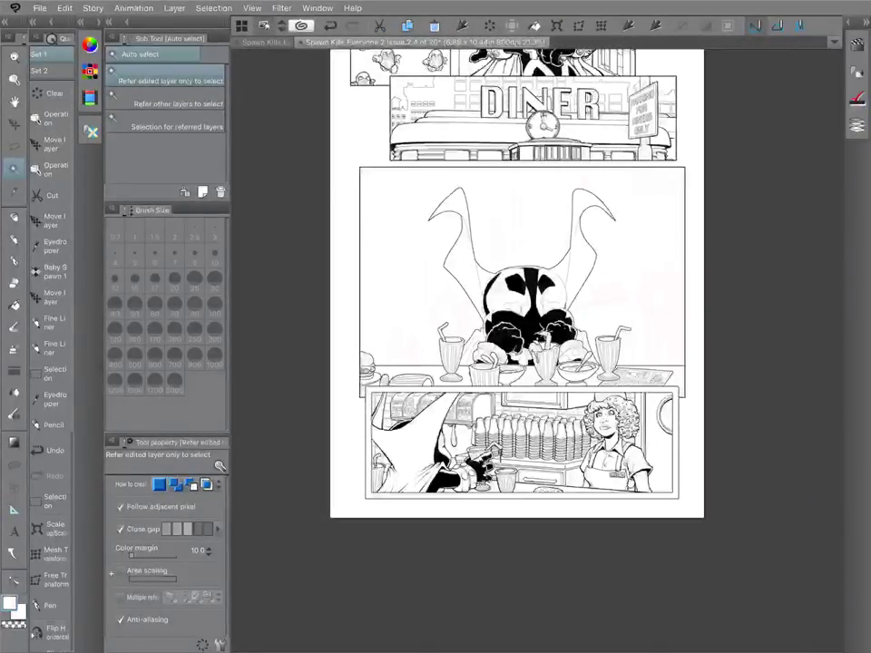
# Thicken the inner collar line left of the head in black with the Felt pen at size 7.
pyautogui.doubleClick(9, 603)
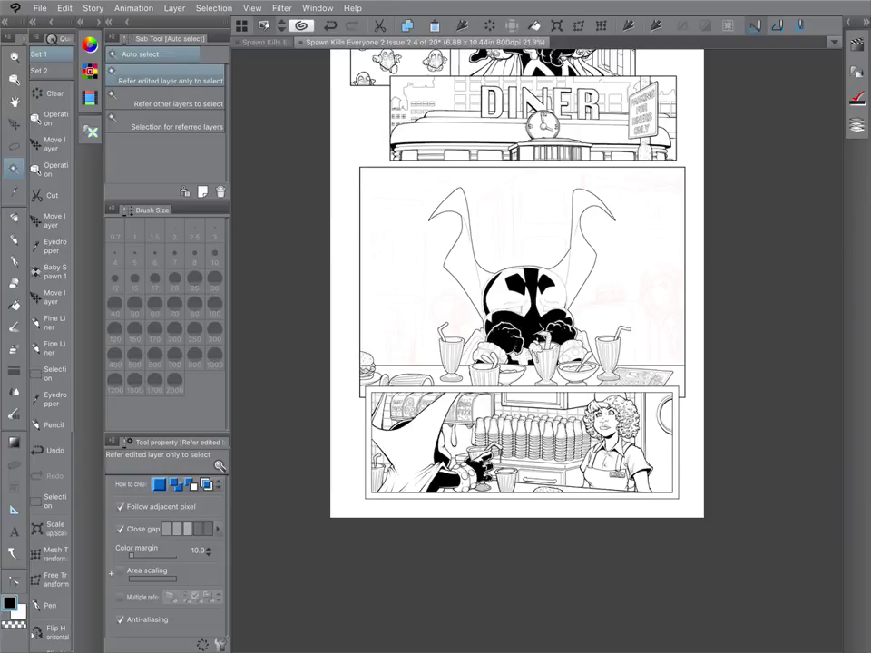
pyautogui.scroll(8, 497, 272)
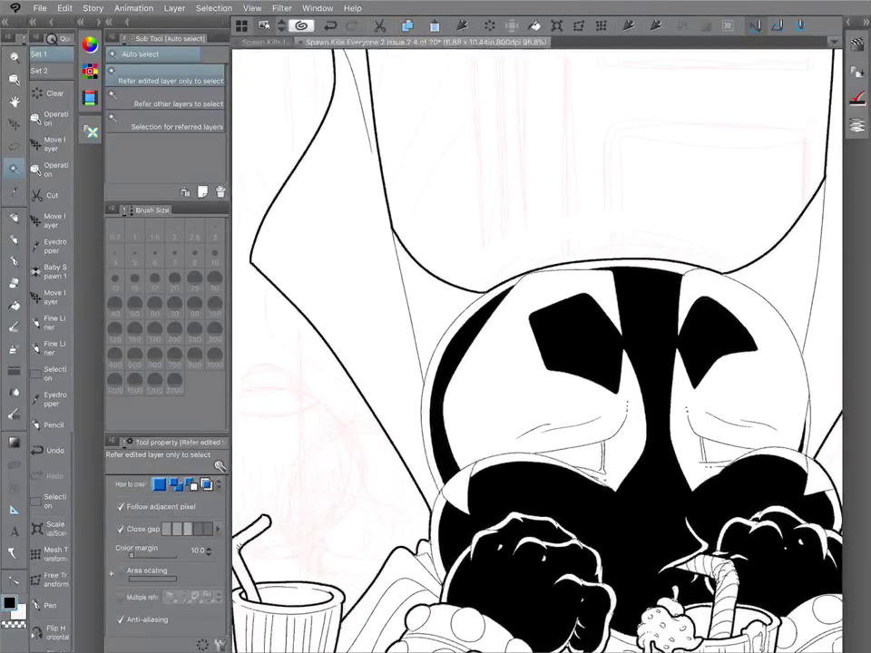
pyautogui.press('p')
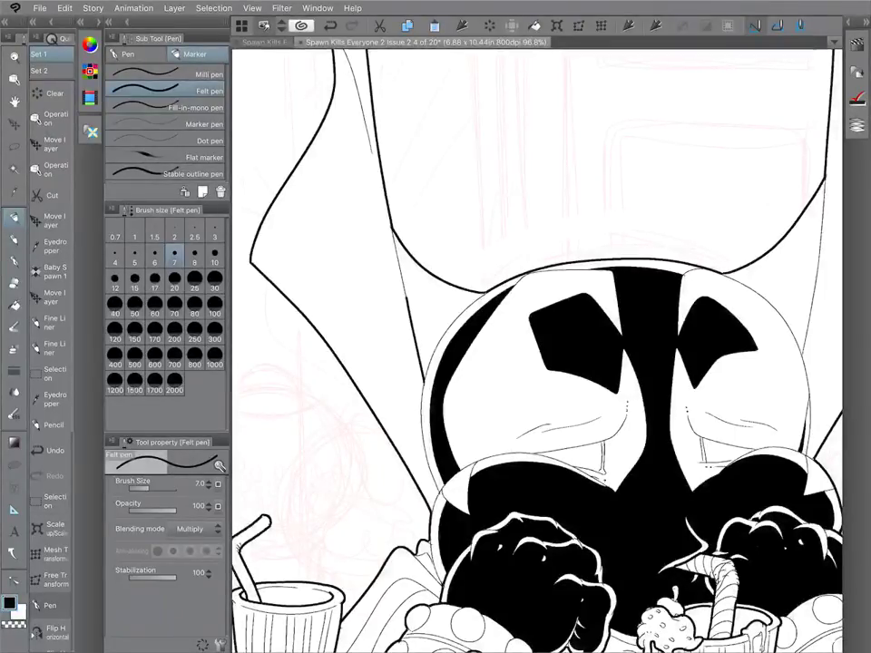
# Thicken the inner collar line right of the head with the Felt pen at size 7, undoing unsatisfactory strokes before redrawing it.
pyautogui.moveTo(680, 363); pyautogui.dragTo(396, 363)
pyautogui.moveTo(517, 353); pyautogui.dragTo(520, 336)
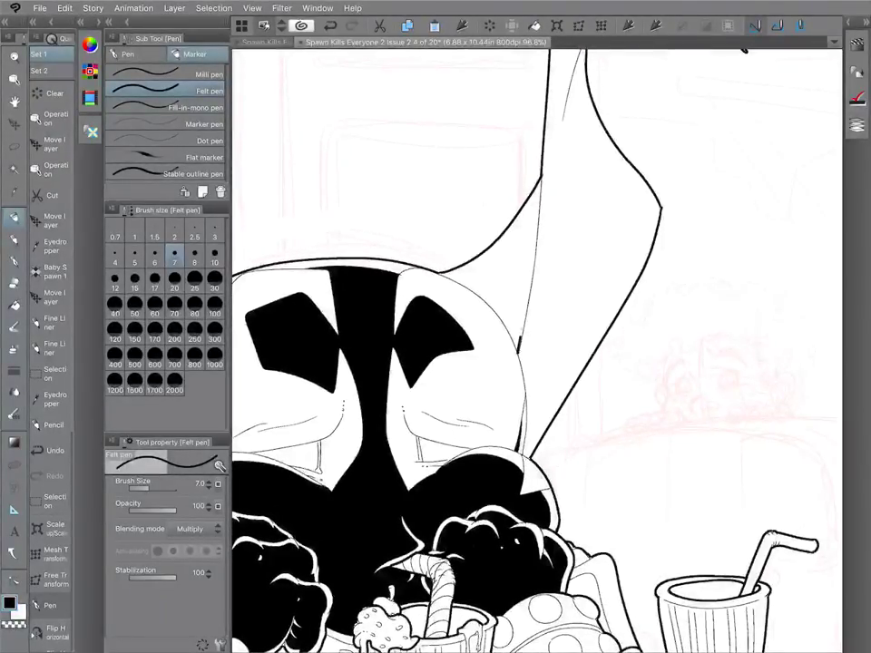
pyautogui.hotkey('ctrl', 'z')
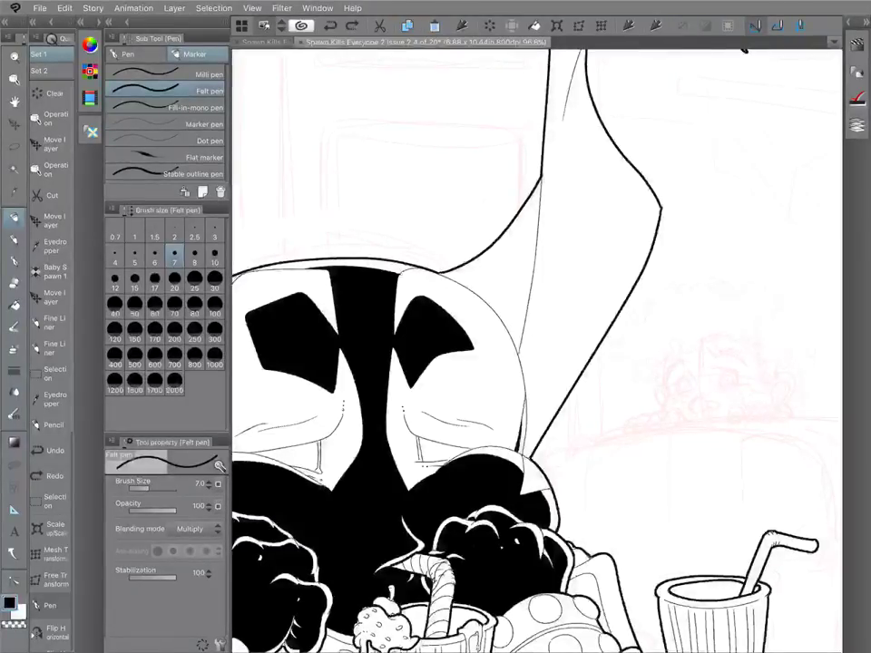
pyautogui.moveTo(517, 352); pyautogui.dragTo(541, 183)
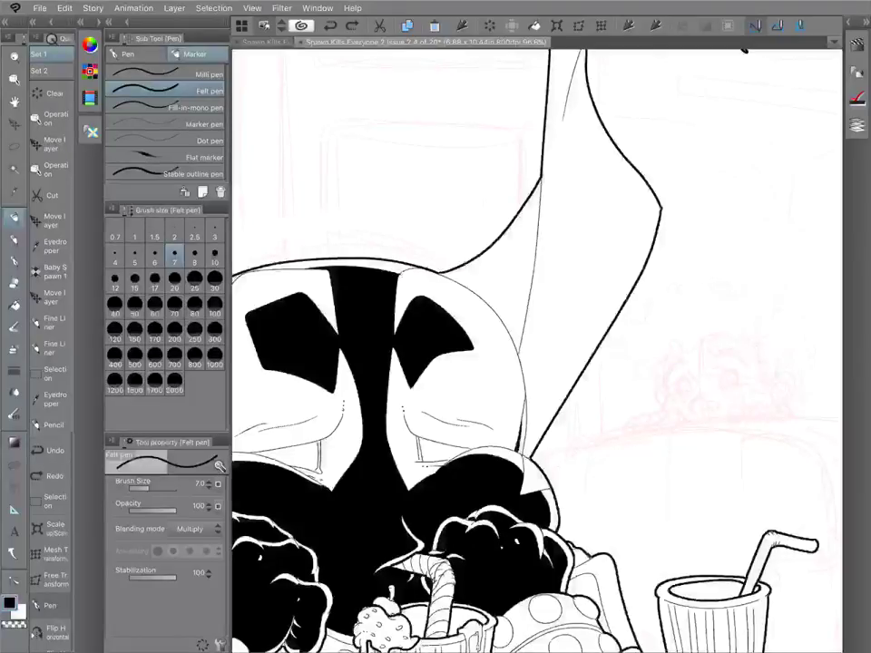
pyautogui.hotkey('ctrl', 'z')
pyautogui.moveTo(528, 313); pyautogui.dragTo(542, 178)
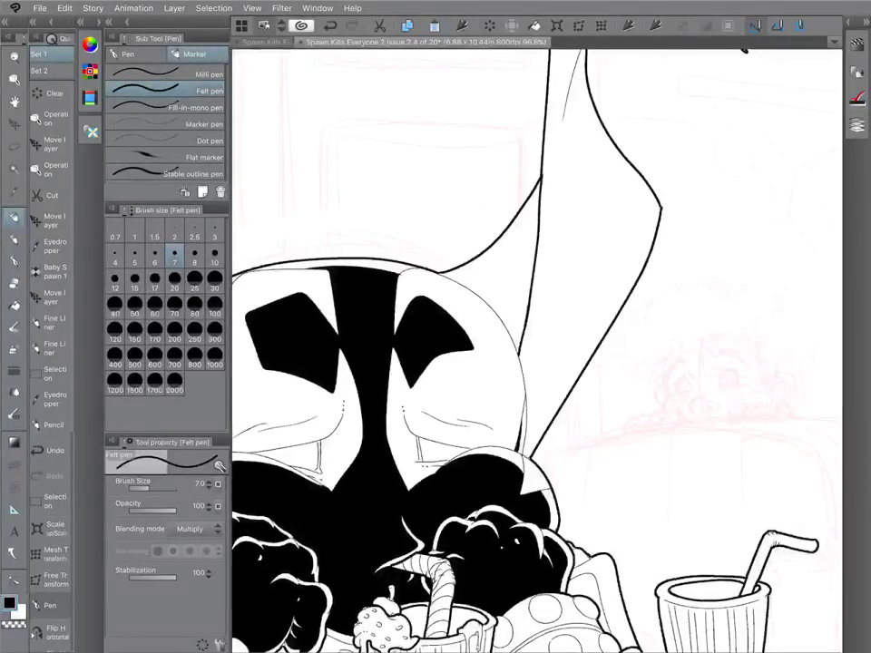
# Thicken the contours of the triangular creases below both eyes in black with the Felt pen at size 7.
pyautogui.scroll(-2, 537, 351)
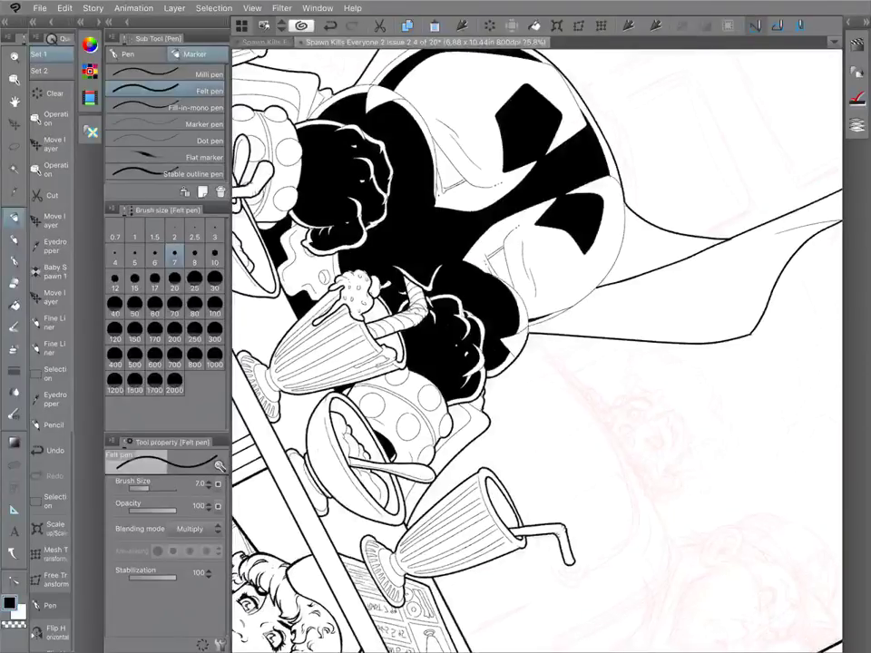
pyautogui.scroll(4, 536, 351)
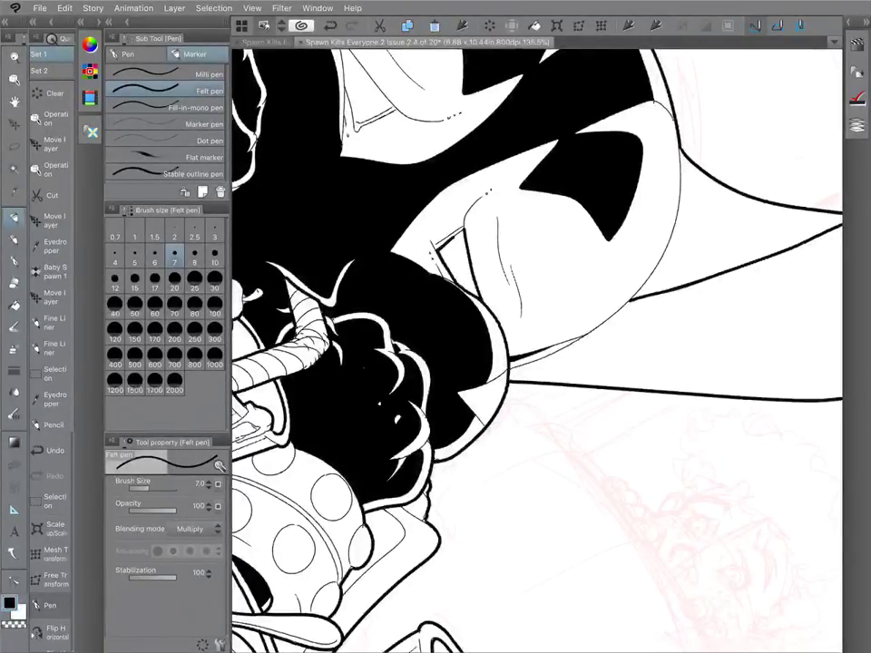
pyautogui.scroll(4, 537, 351)
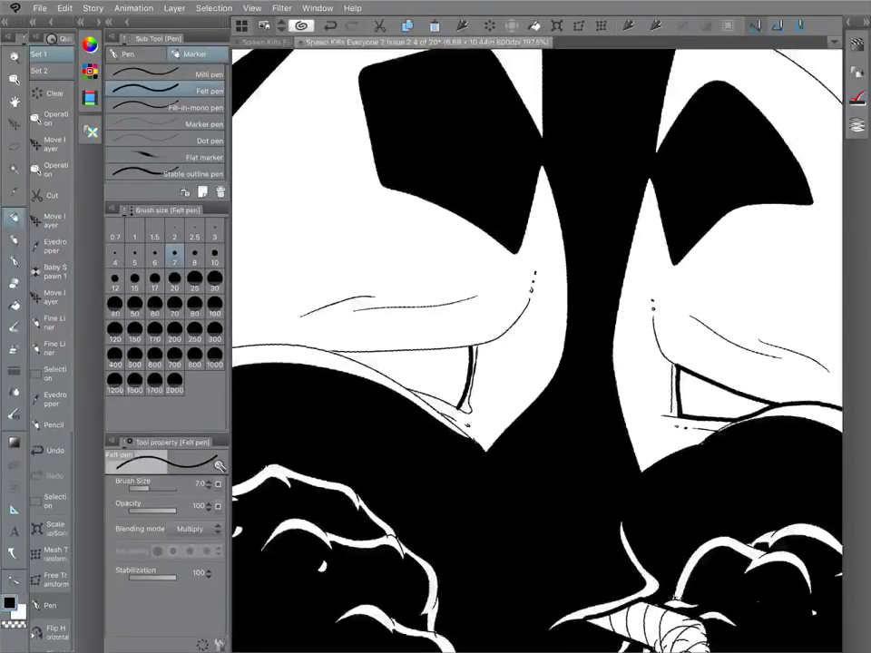
pyautogui.moveTo(543, 154); pyautogui.dragTo(729, 344)
pyautogui.moveTo(522, 293); pyautogui.dragTo(537, 328)
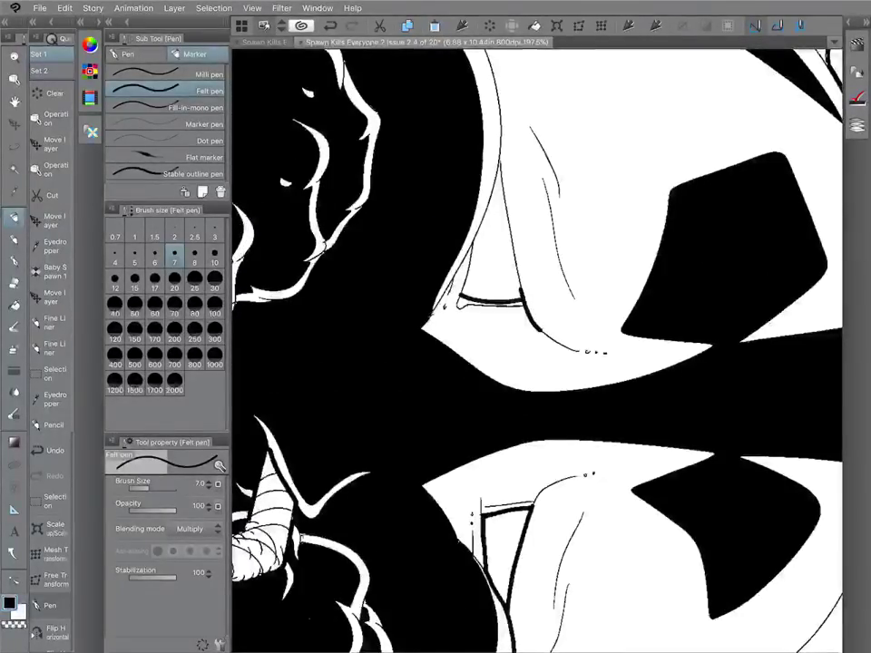
pyautogui.moveTo(472, 243); pyautogui.dragTo(462, 295)
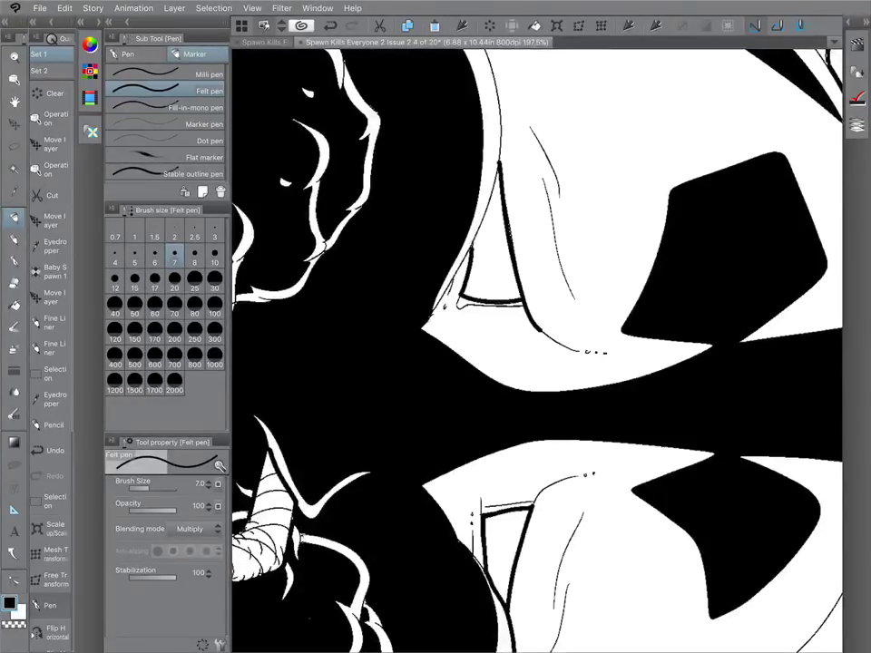
pyautogui.moveTo(500, 165); pyautogui.dragTo(471, 243)
pyautogui.scroll(-5, 537, 351)
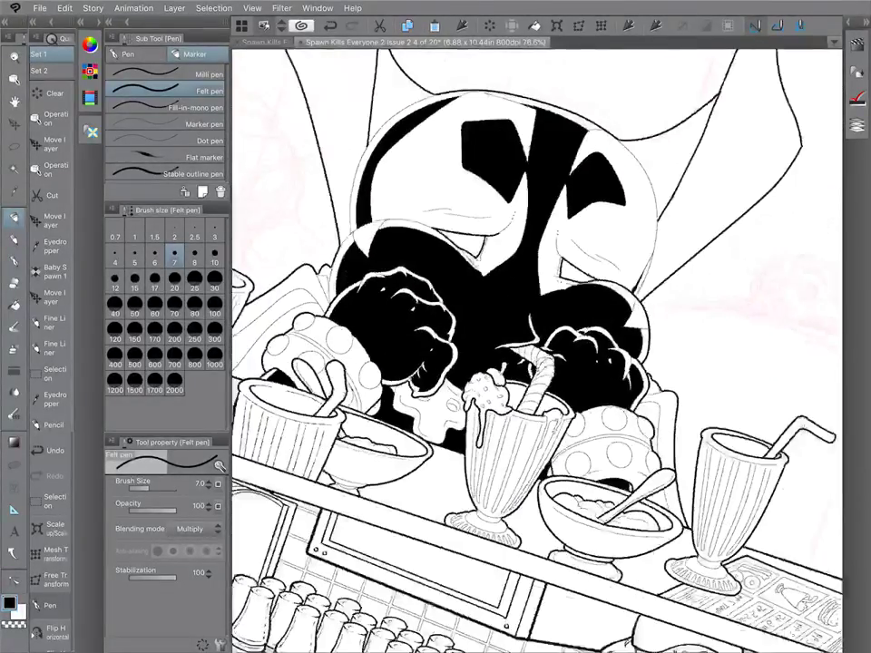
# Thicken the head's outer contour on both sides, from the crown down to the cheeks, with the size 7 Felt pen.
pyautogui.scroll(4, 537, 351)
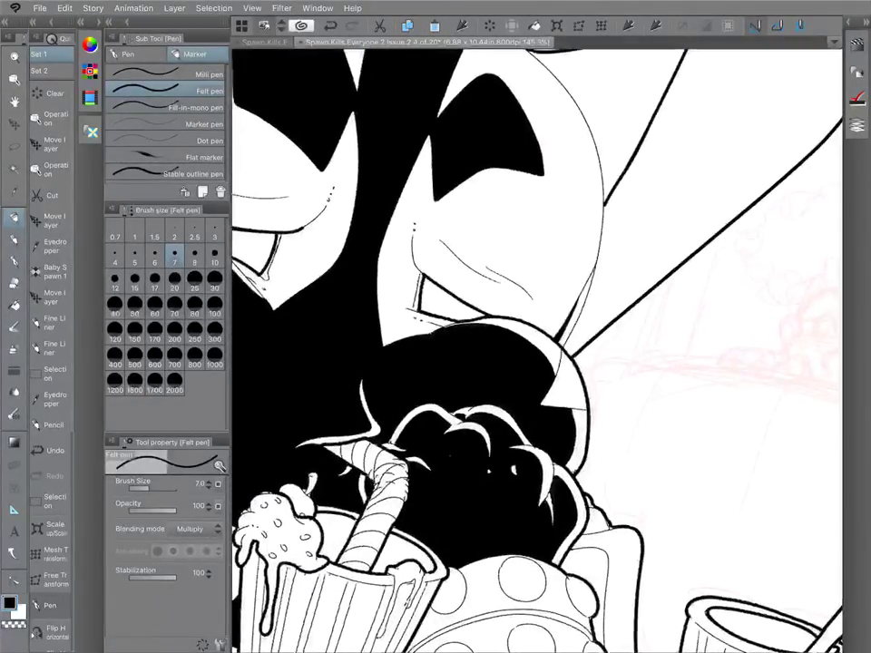
pyautogui.moveTo(564, 348); pyautogui.dragTo(575, 328)
pyautogui.moveTo(591, 283); pyautogui.dragTo(605, 209)
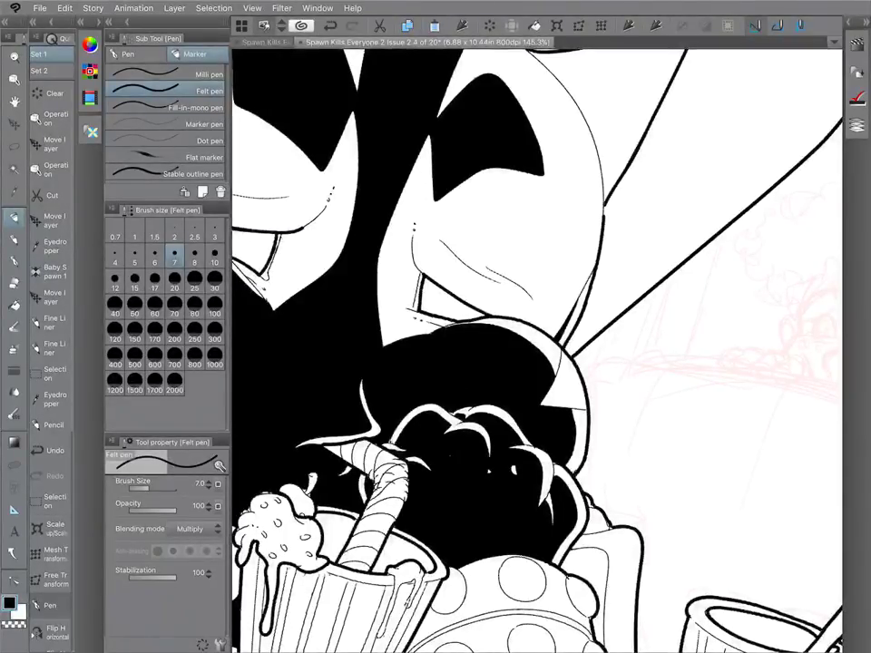
pyautogui.scroll(-4, 537, 351)
pyautogui.scroll(3, 535, 344)
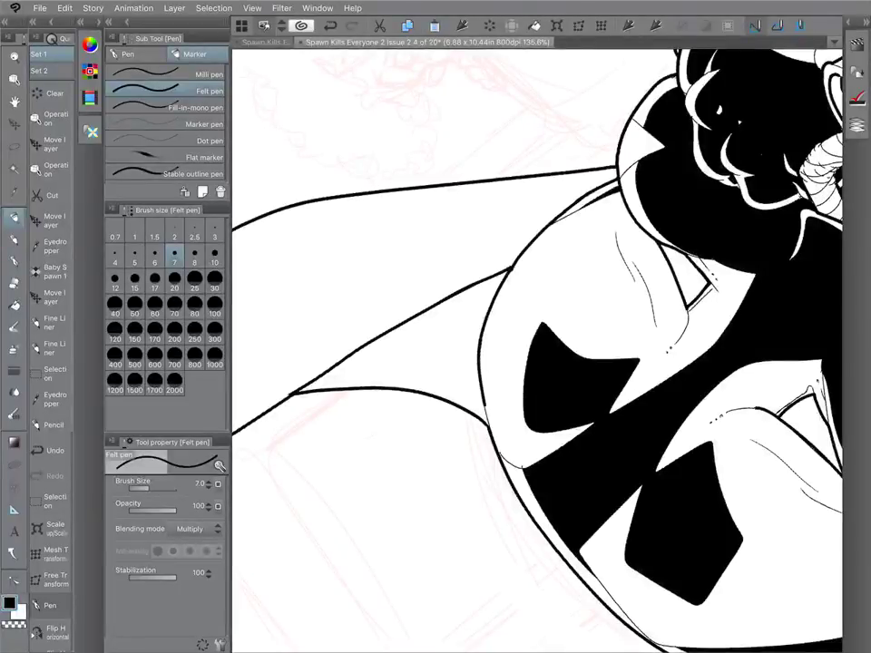
pyautogui.moveTo(635, 544)
pyautogui.mouseDown()
pyautogui.moveTo(573, 401)
pyautogui.moveTo(584, 90)
pyautogui.moveTo(564, 165)
pyautogui.moveTo(330, 164)
pyautogui.mouseUp()
pyautogui.moveTo(529, 402)
pyautogui.mouseDown()
pyautogui.moveTo(420, 381)
pyautogui.moveTo(417, 364)
pyautogui.mouseUp()
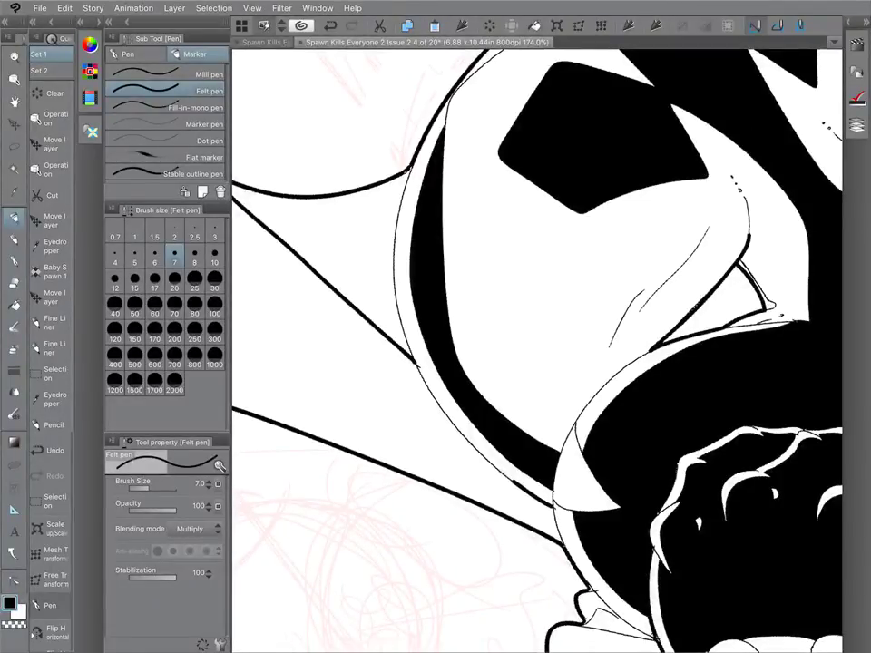
pyautogui.moveTo(436, 399); pyautogui.dragTo(408, 350)
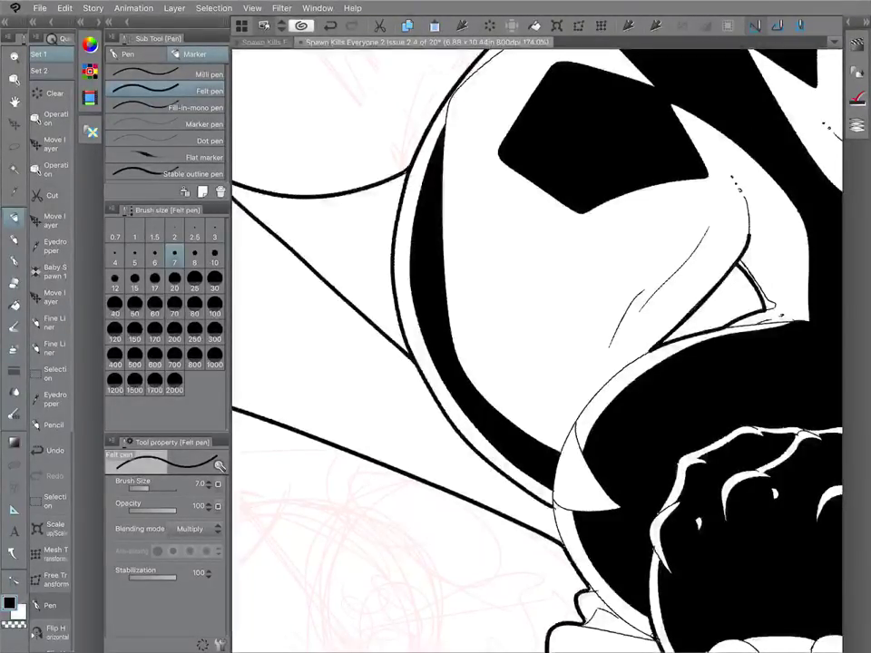
# Thicken the upper cheek contours and the inner shoulder lines beside both fists with the size 7 Felt pen.
pyautogui.scroll(-2, 537, 351)
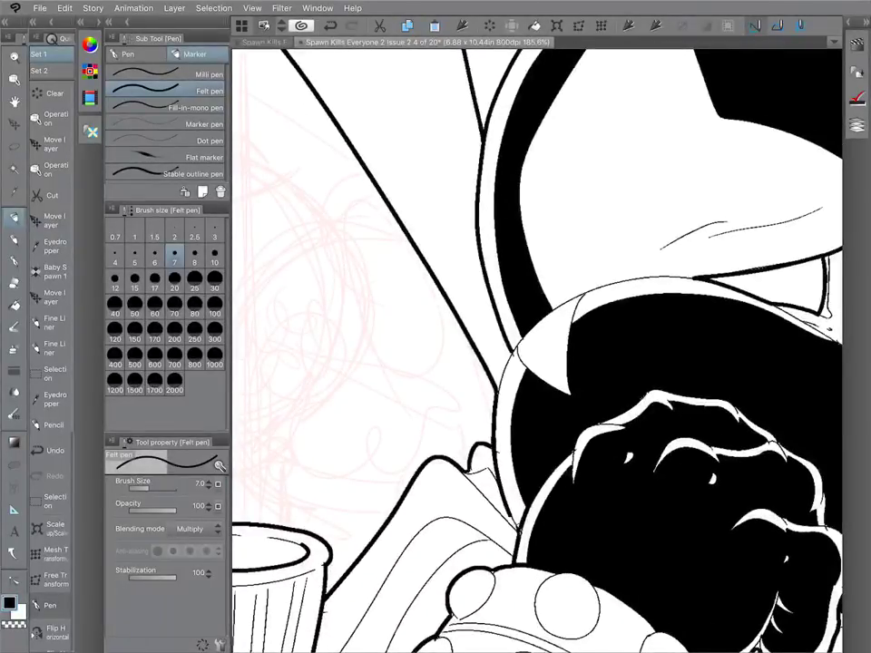
pyautogui.scroll(-2, 537, 351)
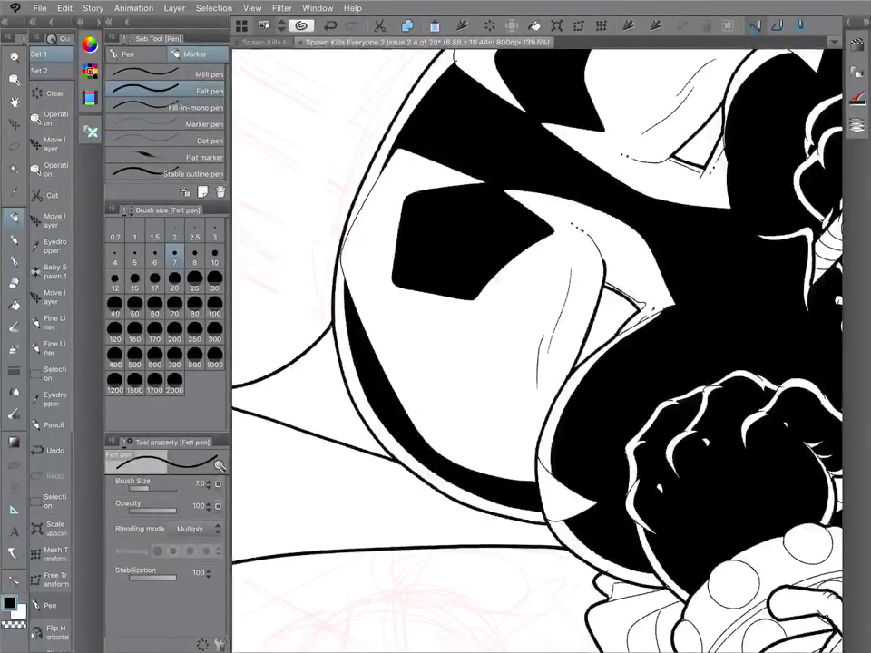
pyautogui.scroll(-2, 536, 350)
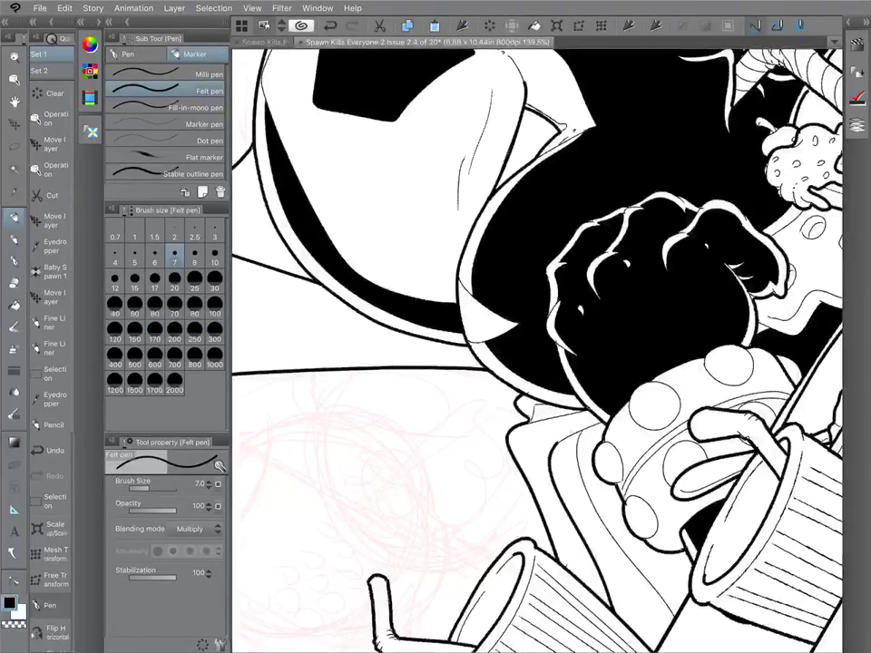
pyautogui.scroll(-3, 537, 351)
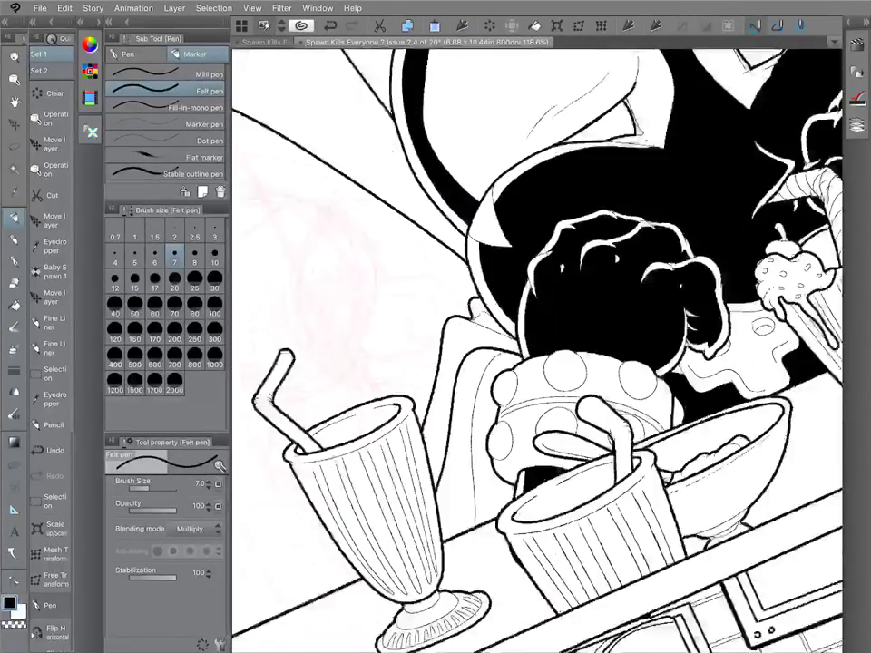
pyautogui.hscroll(5, 536, 351)
pyautogui.hscroll(3, 537, 351)
pyautogui.scroll(2, 537, 351)
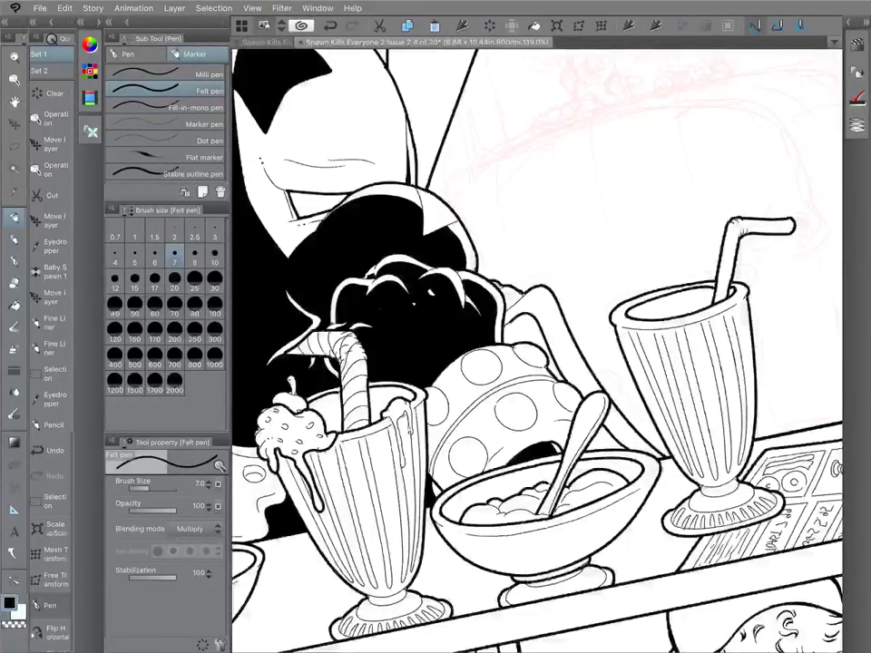
# Collapse the finished figure's layer folder, open the folder directly below it and select its lines layer.
pyautogui.scroll(-5, 536, 351)
pyautogui.scroll(-3, 537, 351)
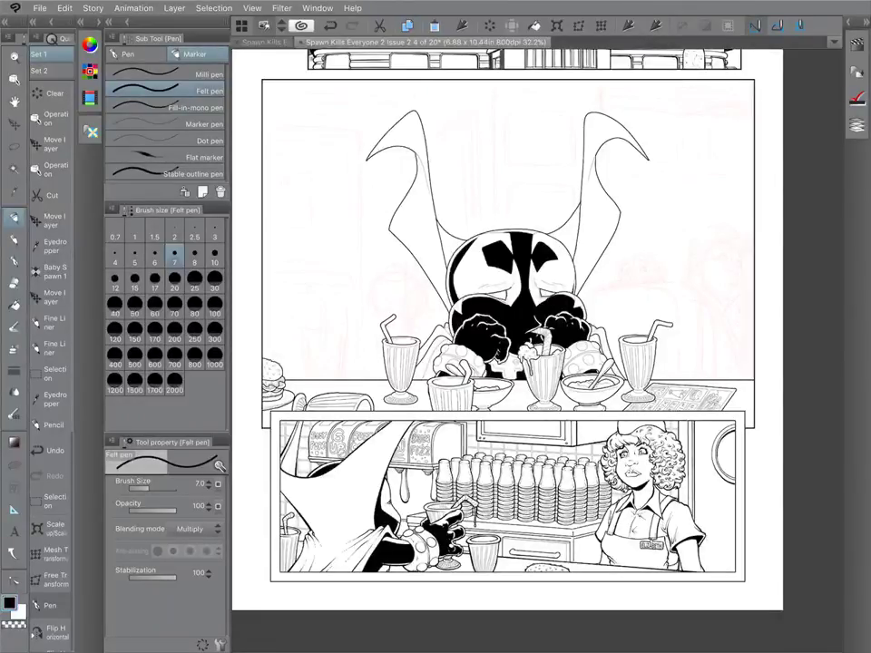
pyautogui.click(851, 22)
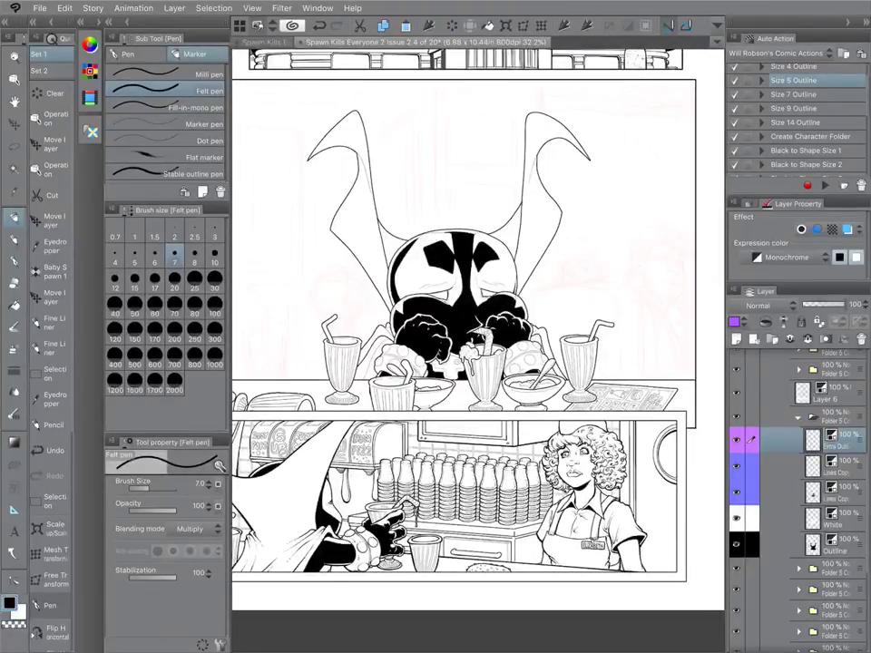
pyautogui.click(798, 417)
pyautogui.click(798, 438)
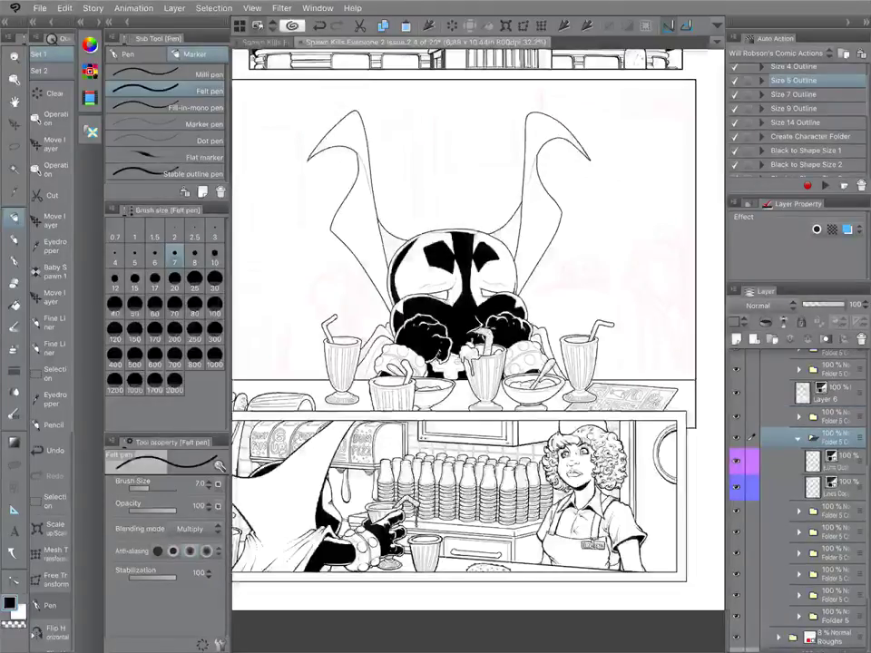
pyautogui.click(836, 488)
pyautogui.click(850, 22)
# Try to ink the curved seat back behind the rightmost milkshake glass with the Felt pen, and undo the stroke.
pyautogui.scroll(3, 626, 313)
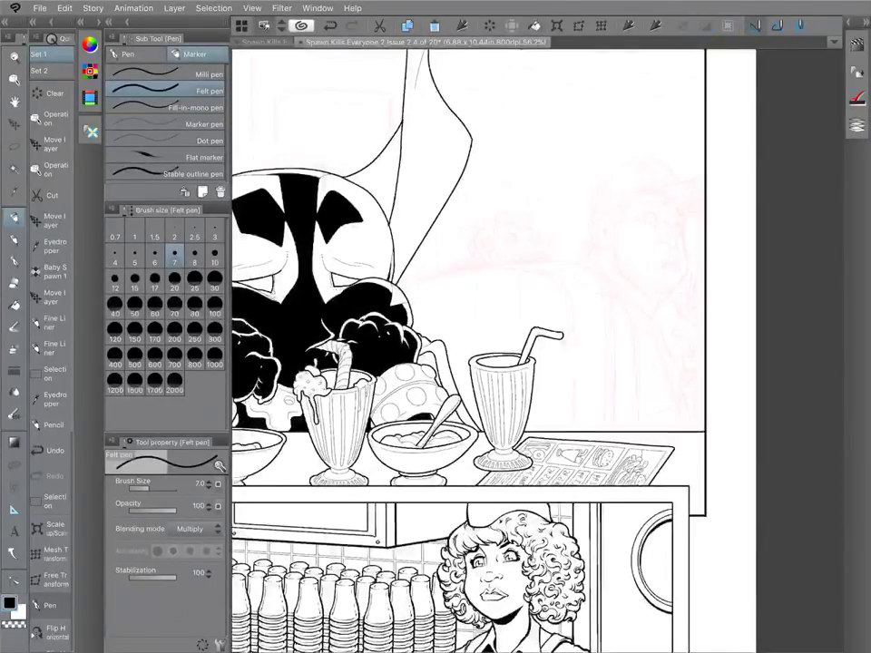
pyautogui.moveTo(614, 431)
pyautogui.mouseDown()
pyautogui.moveTo(603, 280)
pyautogui.moveTo(574, 261)
pyautogui.moveTo(471, 265)
pyautogui.moveTo(399, 284)
pyautogui.mouseUp()
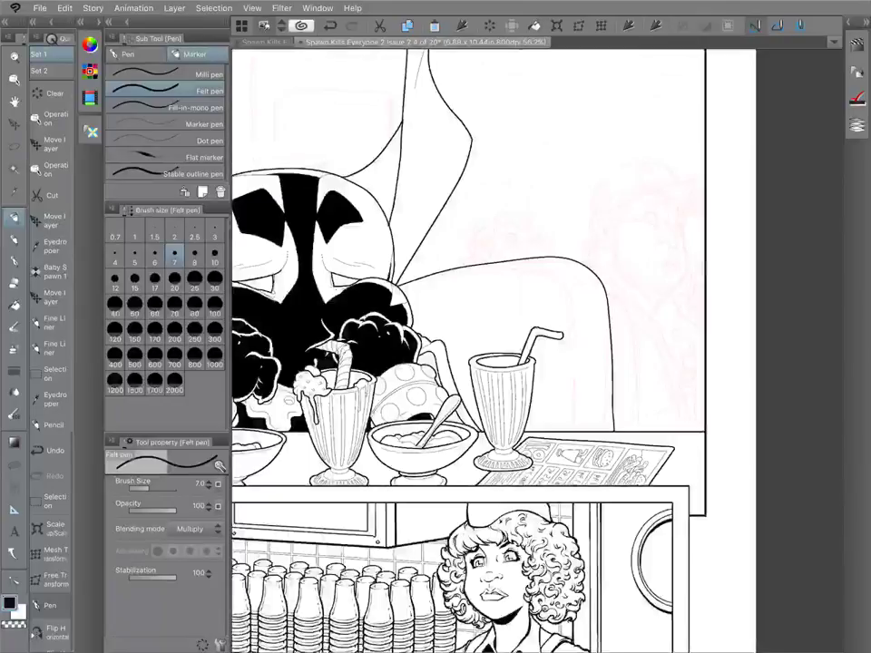
pyautogui.hotkey('ctrl', 'z')
# Outline the four fingers of the right-hand fist gripping the seat back with Fine Liner 2 at size 2.
pyautogui.scroll(5, 502, 247)
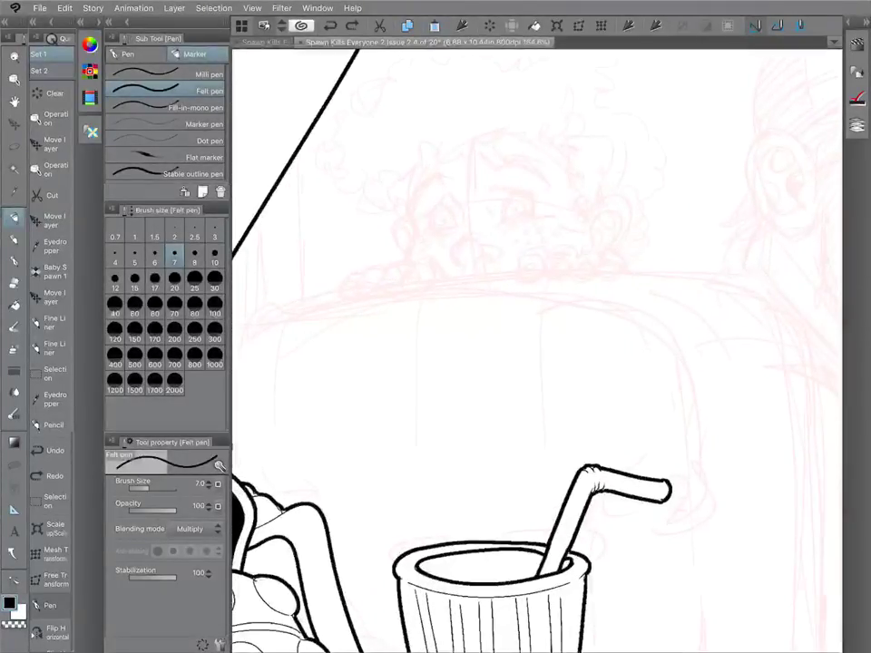
pyautogui.click(54, 324)
pyautogui.scroll(3, 717, 249)
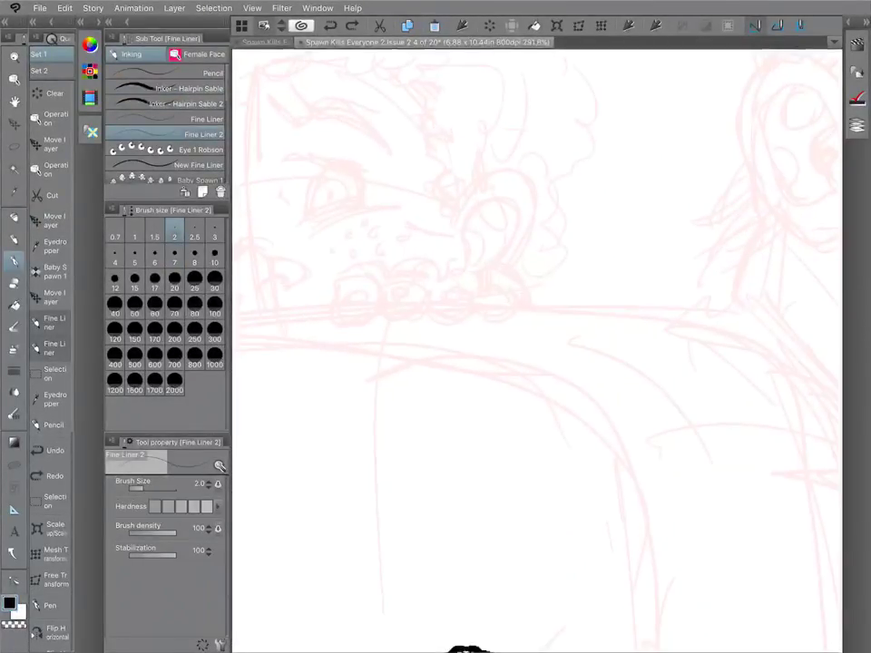
pyautogui.moveTo(336, 285)
pyautogui.mouseDown()
pyautogui.moveTo(332, 322)
pyautogui.moveTo(378, 320)
pyautogui.moveTo(384, 295)
pyautogui.moveTo(400, 320)
pyautogui.moveTo(425, 309)
pyautogui.moveTo(388, 280)
pyautogui.mouseUp()
pyautogui.moveTo(337, 288); pyautogui.dragTo(339, 280)
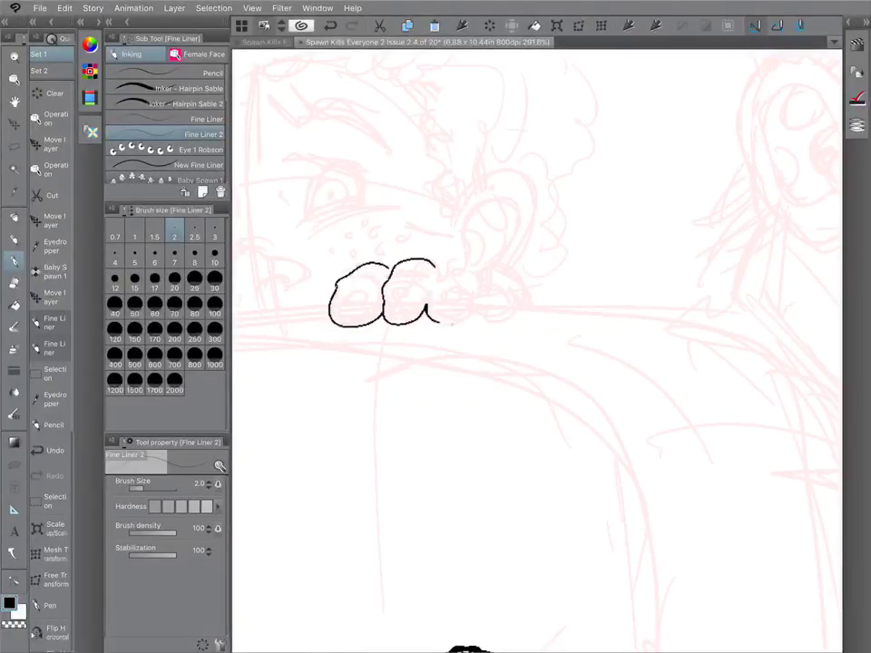
pyautogui.moveTo(464, 318); pyautogui.dragTo(473, 305)
pyautogui.moveTo(428, 282); pyautogui.dragTo(456, 259)
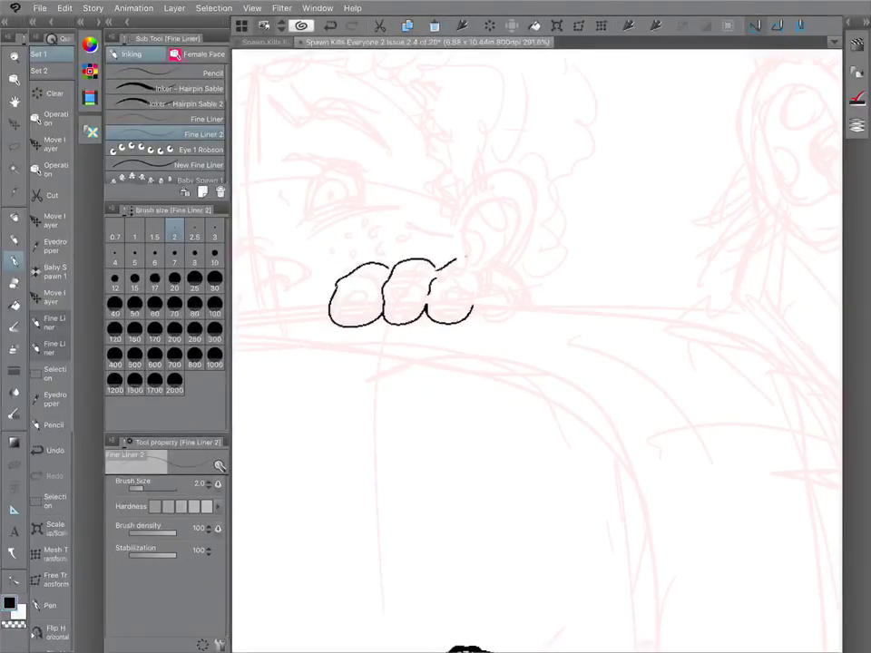
pyautogui.moveTo(473, 312)
pyautogui.mouseDown()
pyautogui.moveTo(522, 293)
pyautogui.moveTo(506, 265)
pyautogui.moveTo(524, 309)
pyautogui.mouseUp()
# Add fingernails and small knuckle marks to the four fingers of the right-hand fist with Fine Liner 2.
pyautogui.moveTo(339, 303); pyautogui.dragTo(389, 313)
pyautogui.moveTo(451, 303)
pyautogui.mouseDown()
pyautogui.moveTo(440, 312)
pyautogui.moveTo(502, 304)
pyautogui.mouseUp()
pyautogui.click(483, 306)
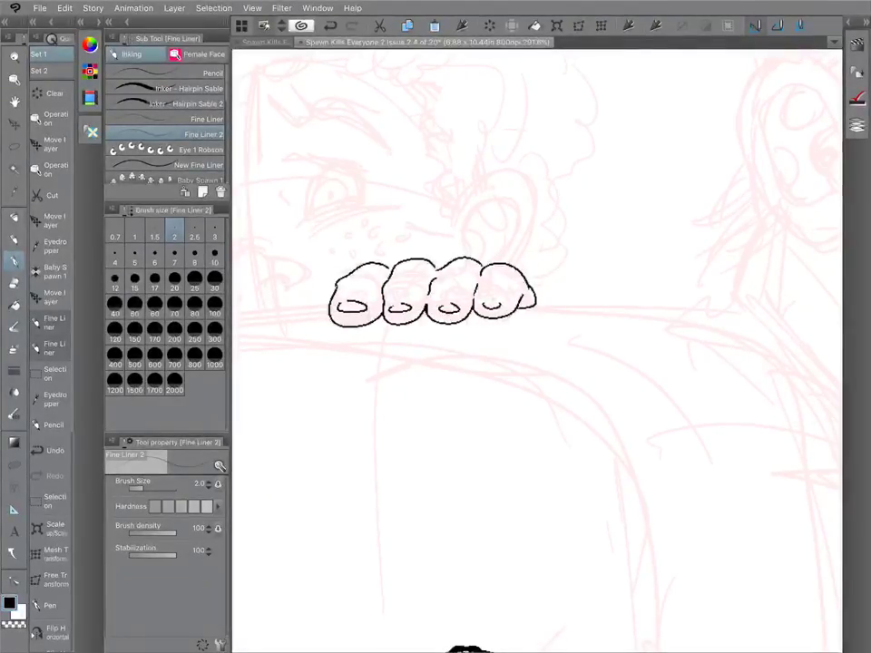
pyautogui.moveTo(360, 277); pyautogui.dragTo(372, 275)
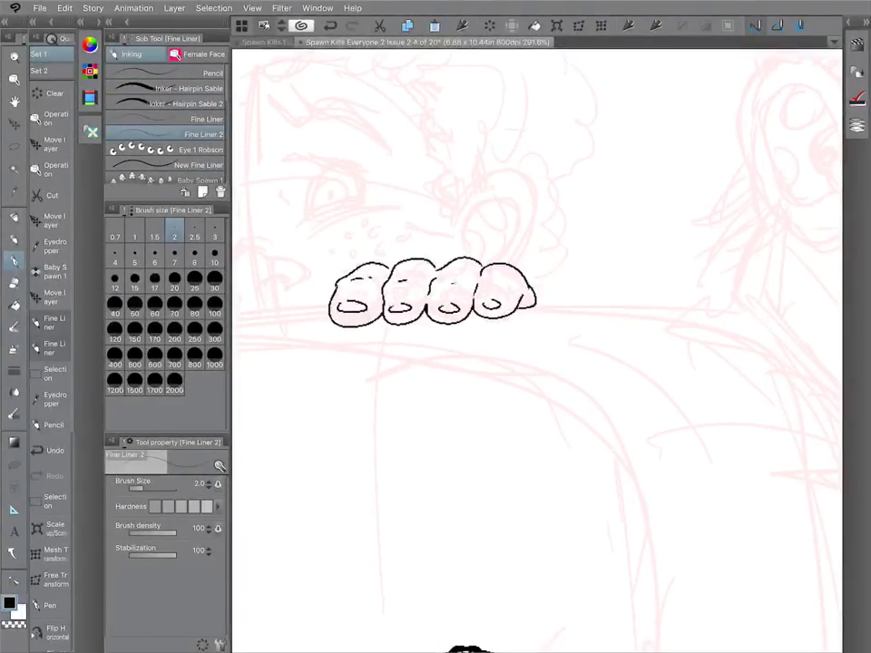
pyautogui.moveTo(488, 285); pyautogui.dragTo(497, 285)
# Ink the other hand's four fingers and fingernails on the seat back, left of the sketched face, with Fine Liner 2.
pyautogui.moveTo(432, 293)
pyautogui.mouseDown()
pyautogui.moveTo(645, 273)
pyautogui.moveTo(736, 275)
pyautogui.mouseUp()
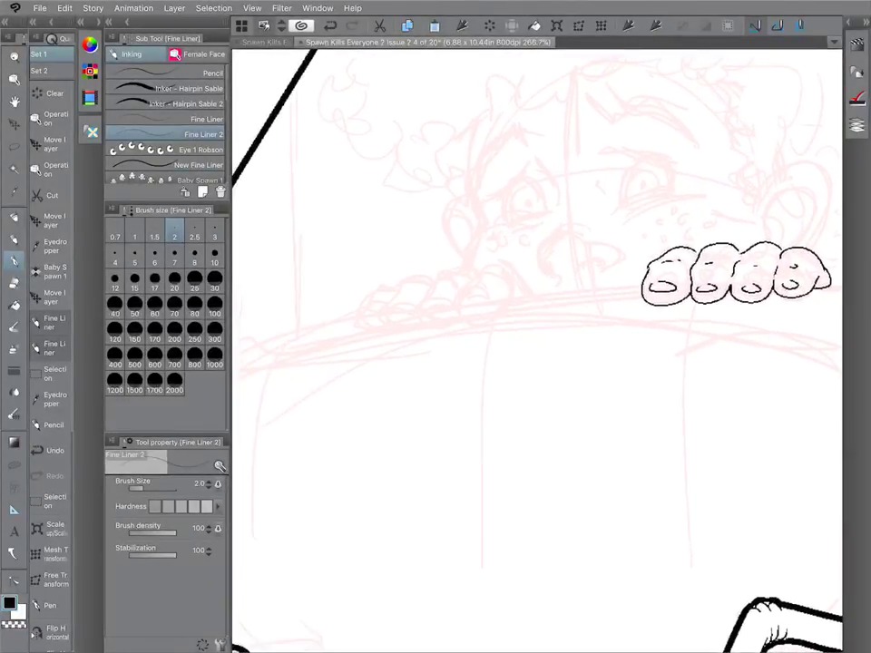
pyautogui.moveTo(454, 304); pyautogui.dragTo(494, 312)
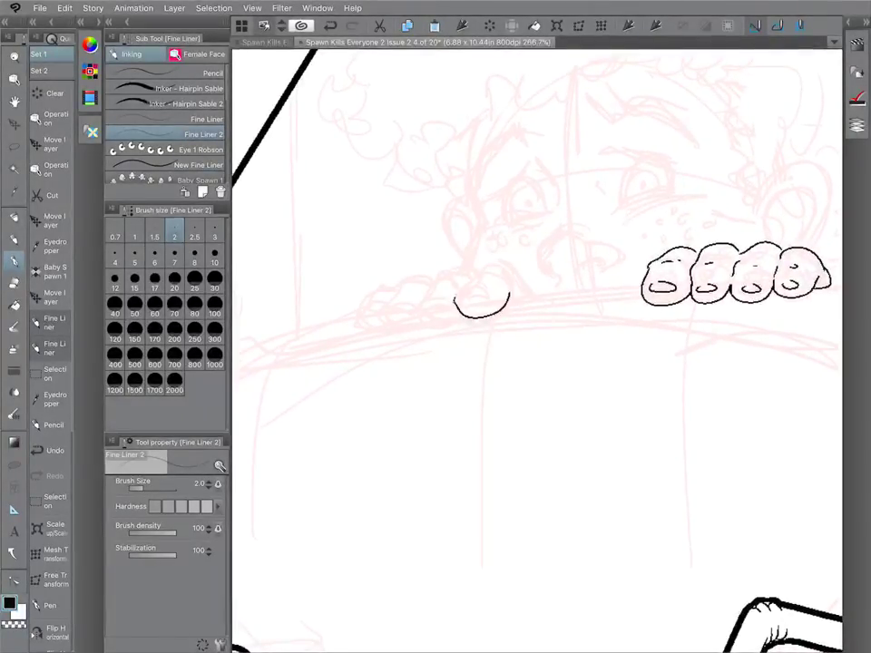
pyautogui.moveTo(474, 274)
pyautogui.mouseDown()
pyautogui.moveTo(513, 275)
pyautogui.moveTo(526, 297)
pyautogui.mouseUp()
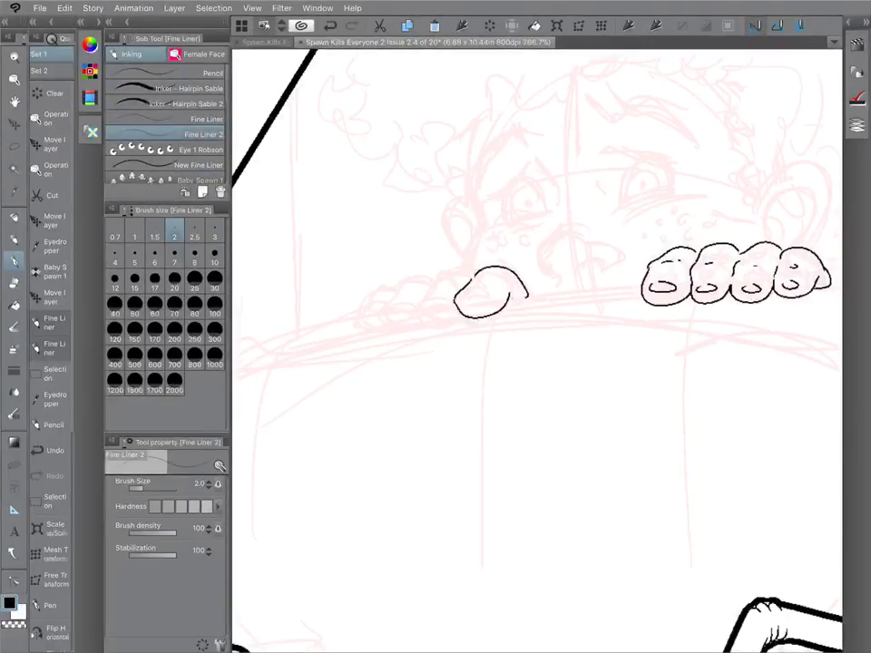
pyautogui.moveTo(450, 268); pyautogui.dragTo(448, 319)
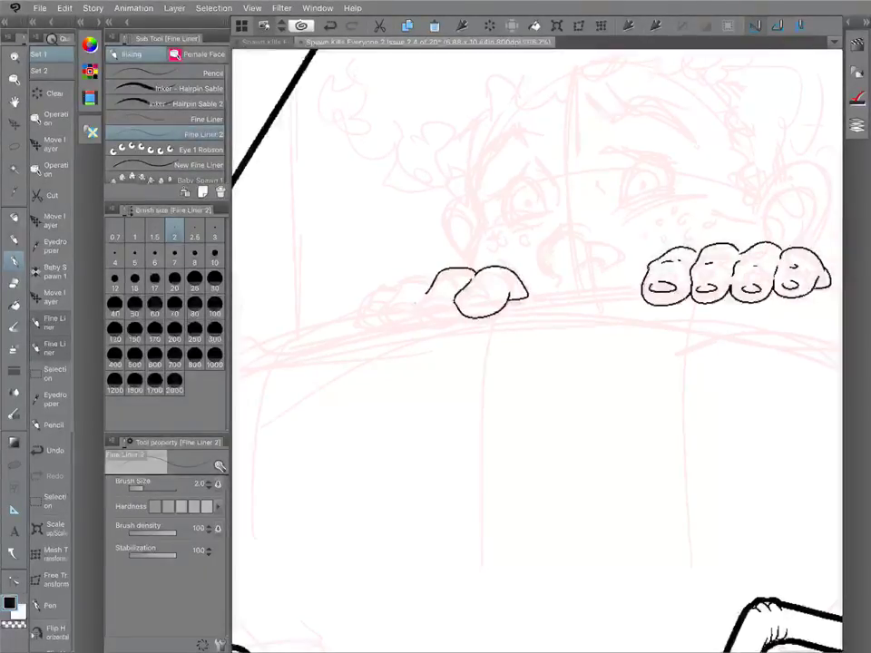
pyautogui.moveTo(449, 272)
pyautogui.mouseDown()
pyautogui.moveTo(393, 292)
pyautogui.moveTo(380, 315)
pyautogui.moveTo(388, 325)
pyautogui.mouseUp()
pyautogui.moveTo(461, 300)
pyautogui.mouseDown()
pyautogui.moveTo(482, 303)
pyautogui.moveTo(483, 295)
pyautogui.moveTo(466, 296)
pyautogui.mouseUp()
pyautogui.moveTo(425, 303)
pyautogui.mouseDown()
pyautogui.moveTo(440, 302)
pyautogui.moveTo(393, 298)
pyautogui.moveTo(378, 311)
pyautogui.mouseUp()
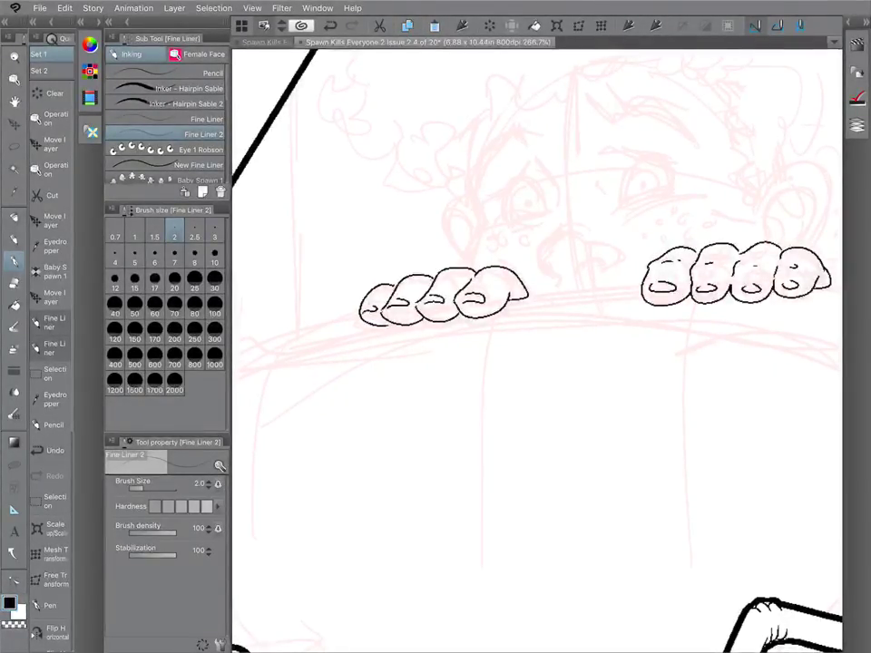
pyautogui.scroll(-5, 535, 349)
pyautogui.scroll(1, 535, 350)
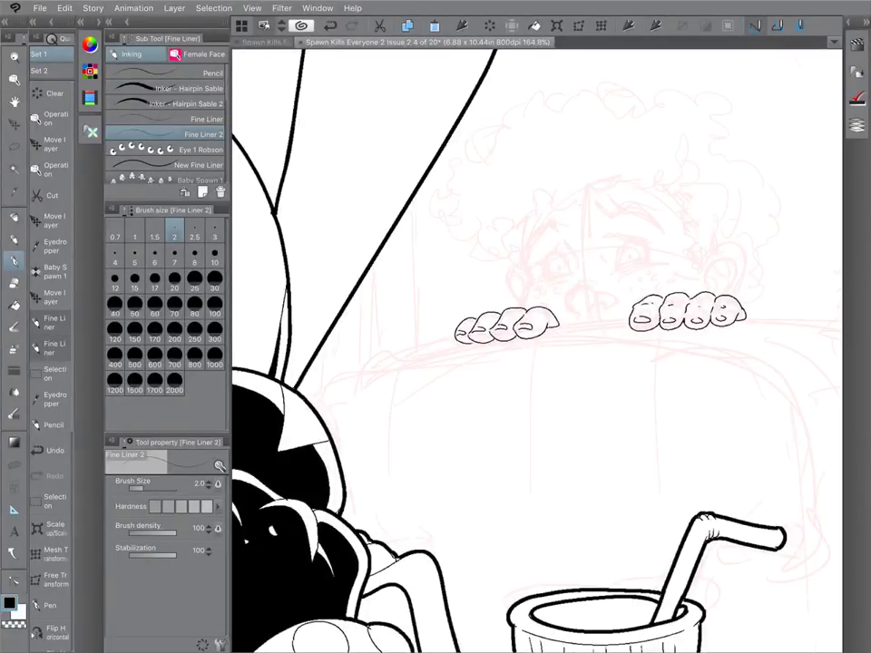
pyautogui.scroll(-5, 561, 308)
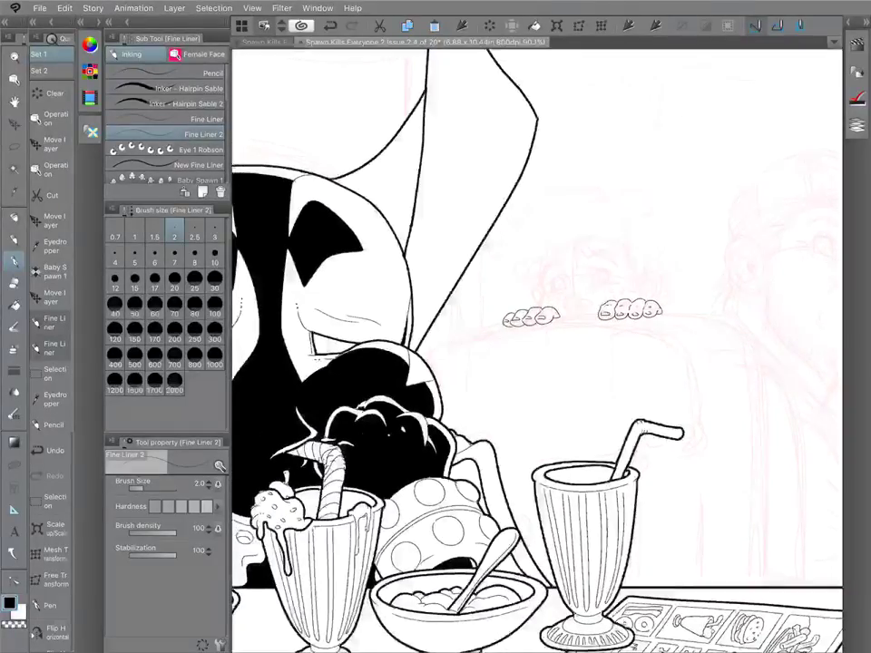
pyautogui.scroll(5, 524, 308)
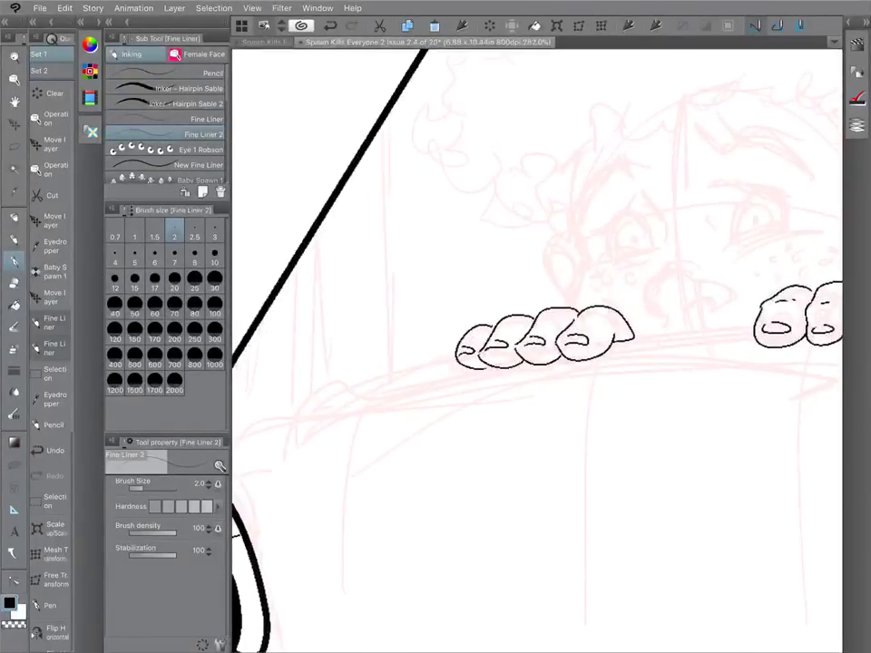
# Ink the seat back's right side edges and the curved top-right corner beside the right-hand fist with Fine Liner 2.
pyautogui.scroll(-5, 508, 299)
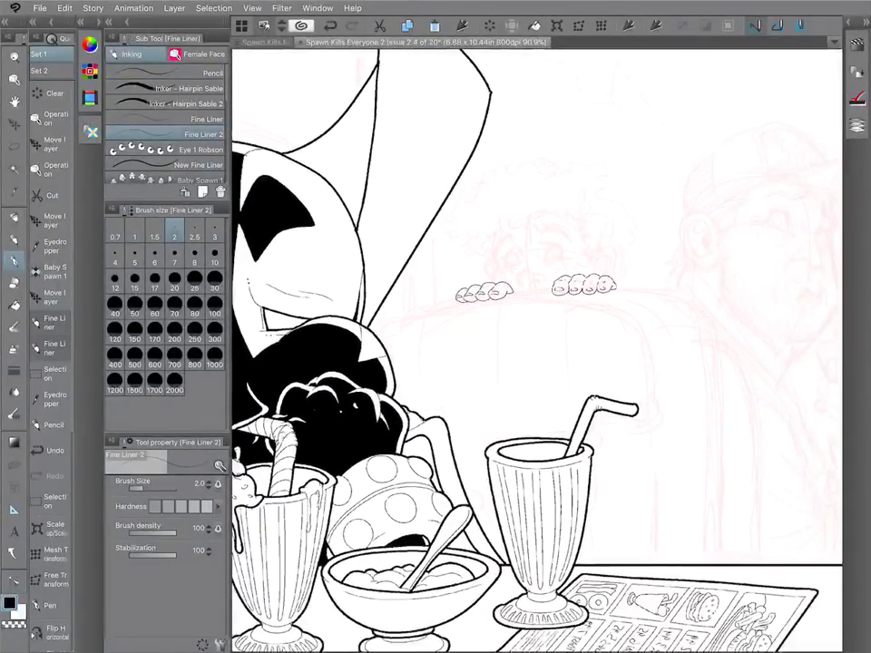
pyautogui.moveTo(544, 309); pyautogui.dragTo(422, 273)
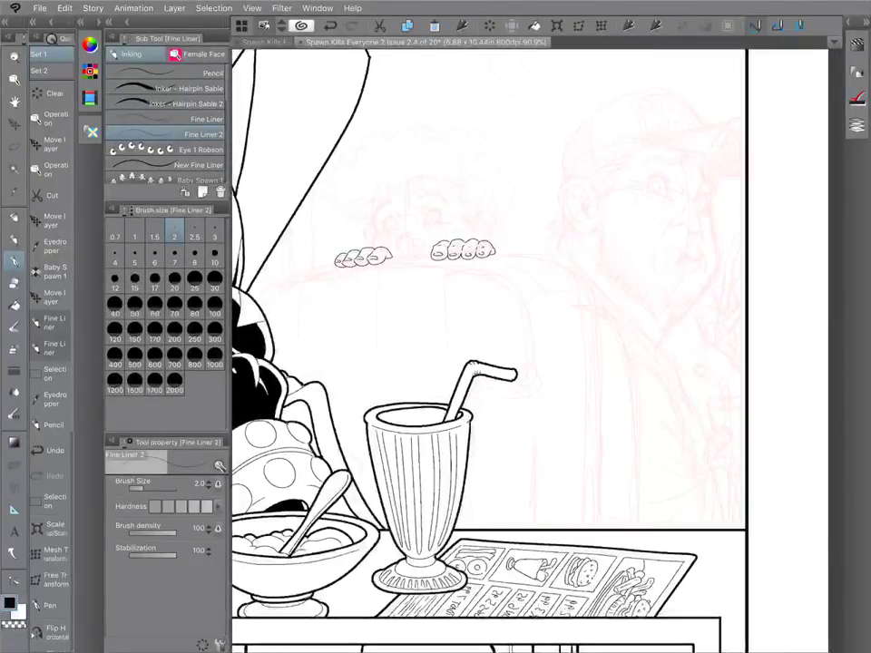
pyautogui.moveTo(599, 528)
pyautogui.mouseDown()
pyautogui.moveTo(600, 347)
pyautogui.moveTo(590, 282)
pyautogui.moveTo(575, 275)
pyautogui.mouseUp()
pyautogui.moveTo(585, 529); pyautogui.dragTo(584, 381)
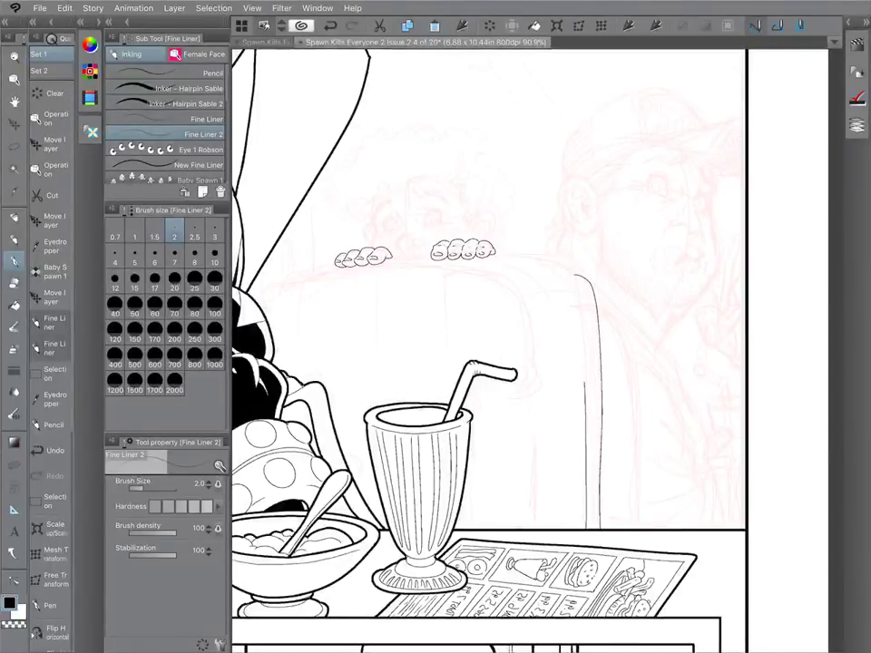
pyautogui.moveTo(506, 252); pyautogui.dragTo(574, 274)
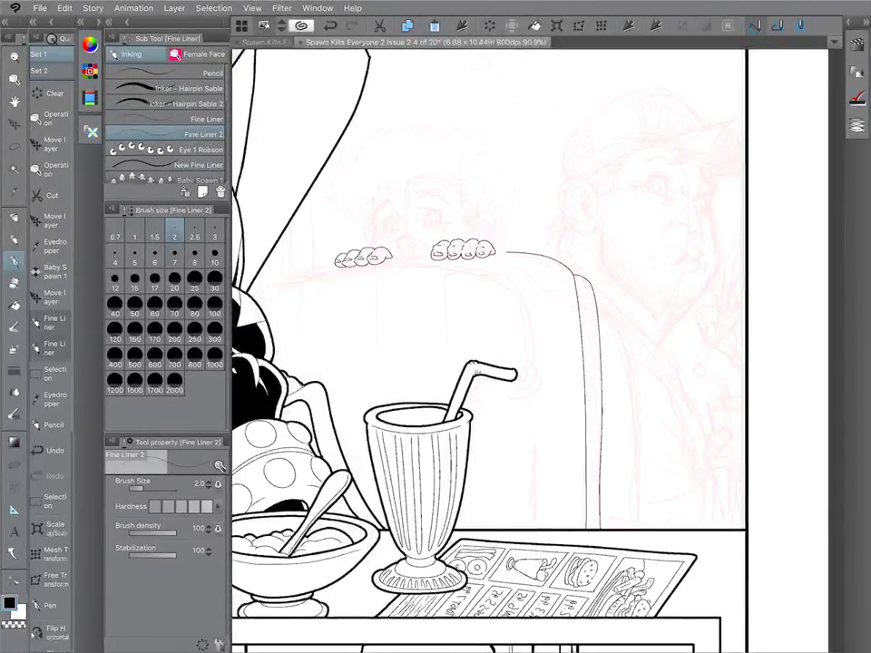
# Ink the seat back's top edge between the two hands and its curve down to the large figure with Fine Liner 2.
pyautogui.scroll(5, 544, 308)
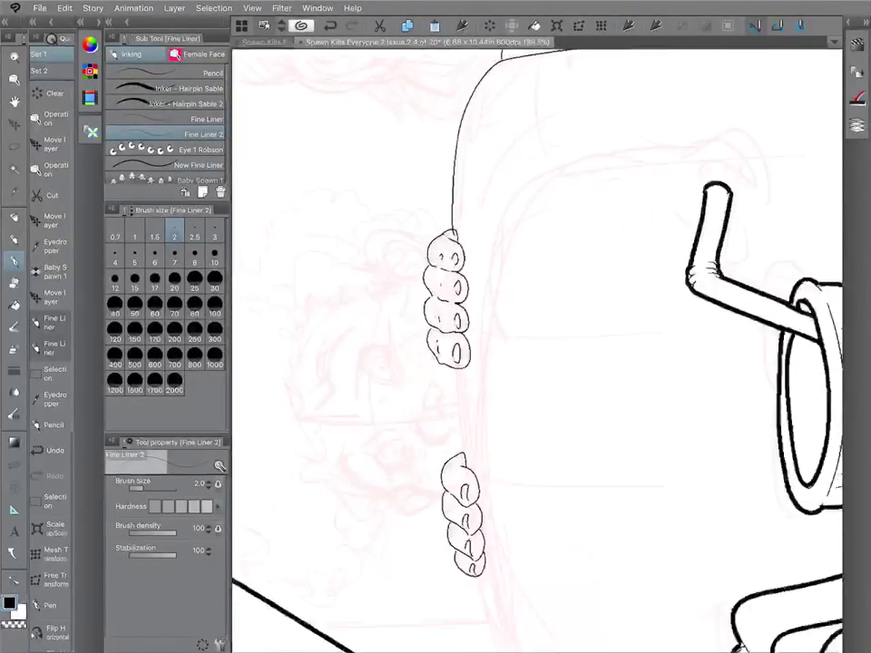
pyautogui.press('e')
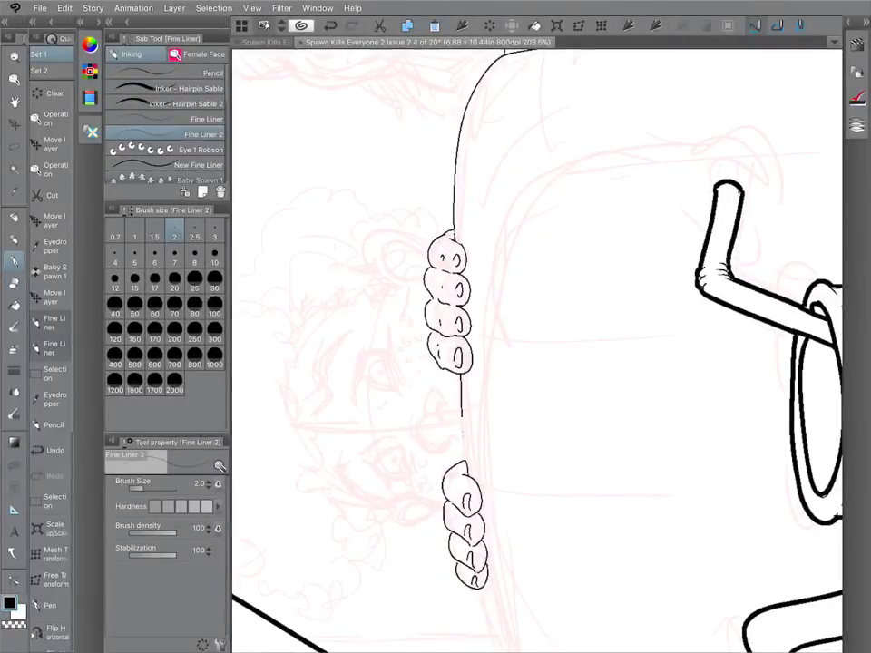
pyautogui.moveTo(553, 471); pyautogui.dragTo(520, 228)
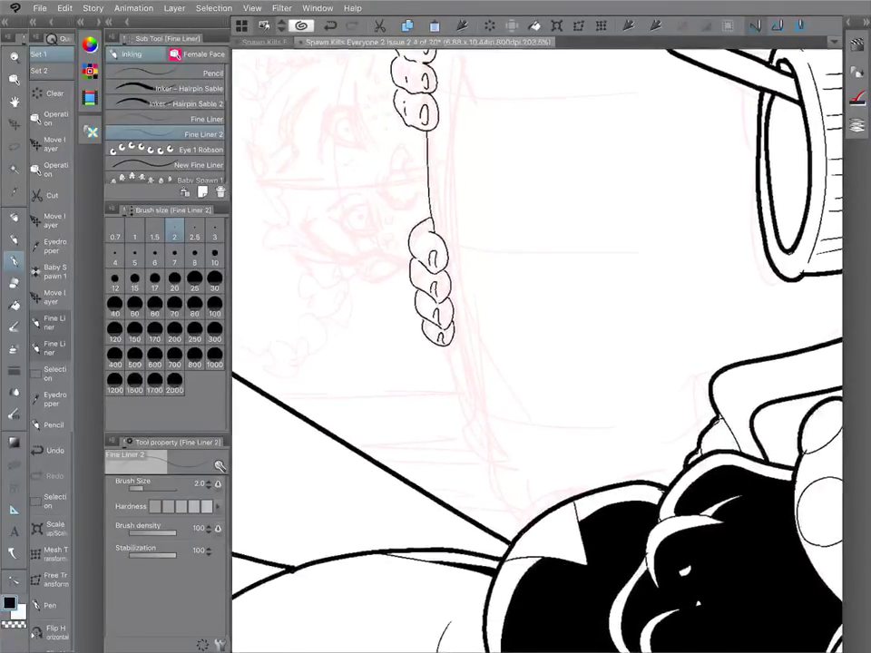
pyautogui.moveTo(460, 408); pyautogui.dragTo(490, 495)
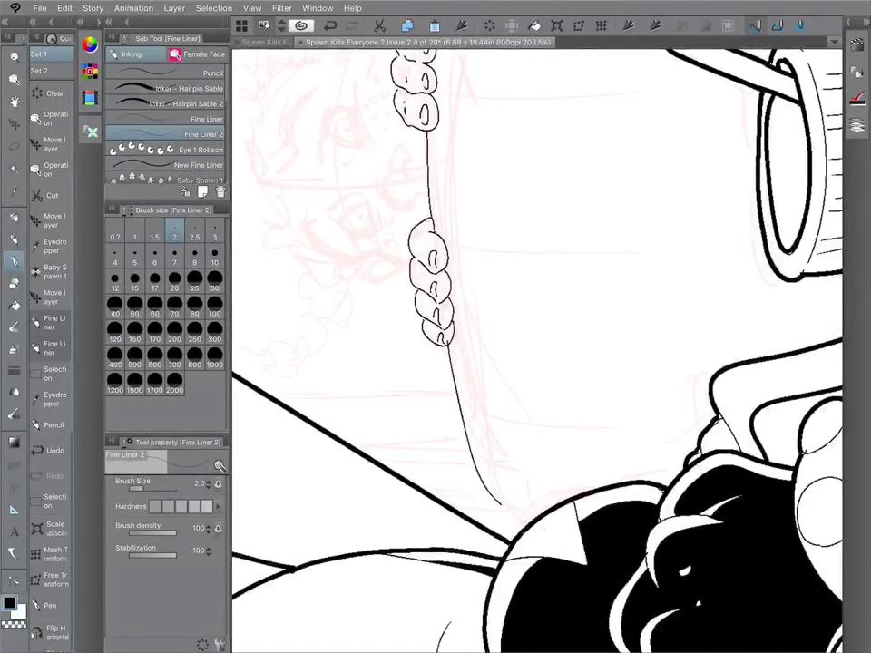
pyautogui.scroll(-5, 537, 350)
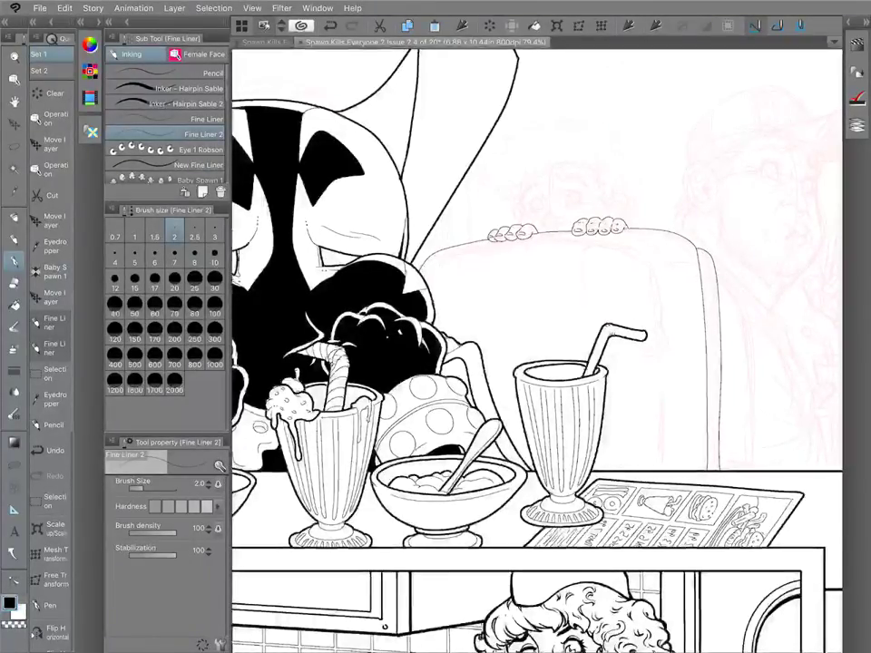
# Ink the curved outer seat section behind the right side of the seat back, undoing the stray stroke.
pyautogui.moveTo(580, 350); pyautogui.dragTo(413, 330)
pyautogui.moveTo(549, 252)
pyautogui.mouseDown()
pyautogui.moveTo(564, 262)
pyautogui.moveTo(580, 311)
pyautogui.moveTo(581, 448)
pyautogui.mouseUp()
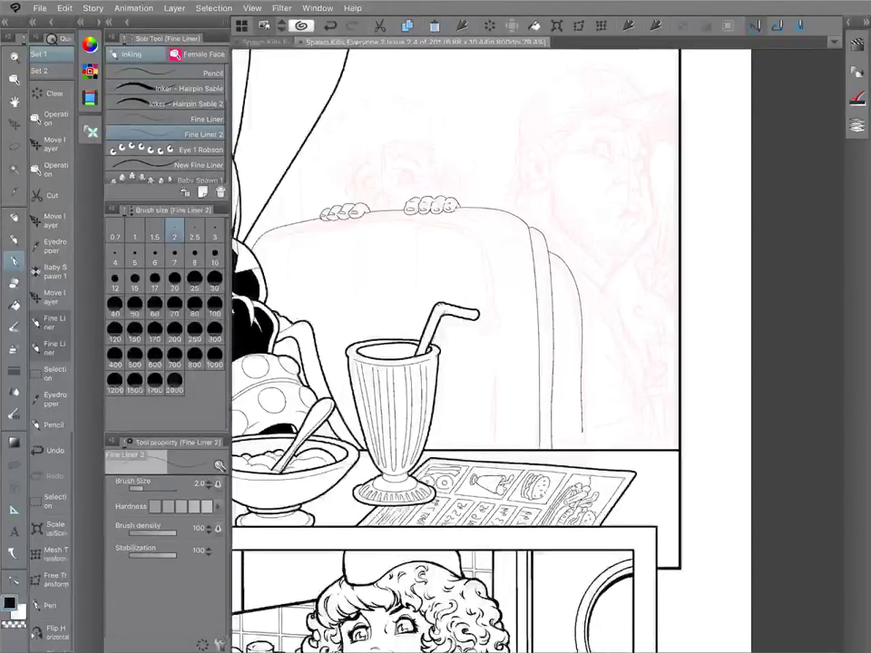
pyautogui.moveTo(547, 246); pyautogui.dragTo(568, 262)
pyautogui.hotkey('ctrl', 'z')
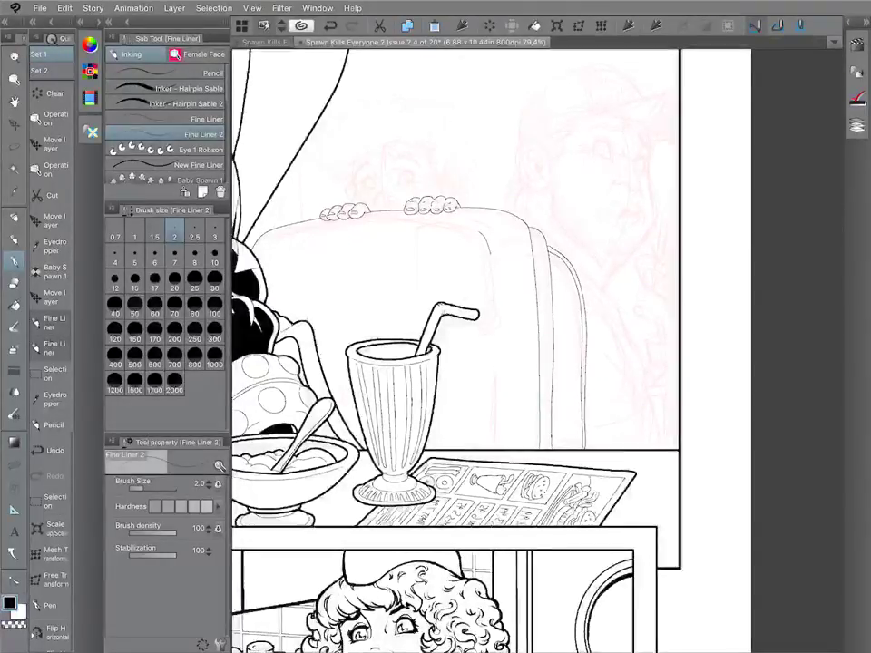
# Ink the seat back's inner seam down its right side and along its top edge with Fine Liner 2.
pyautogui.moveTo(478, 231)
pyautogui.mouseDown()
pyautogui.moveTo(496, 322)
pyautogui.moveTo(498, 401)
pyautogui.mouseUp()
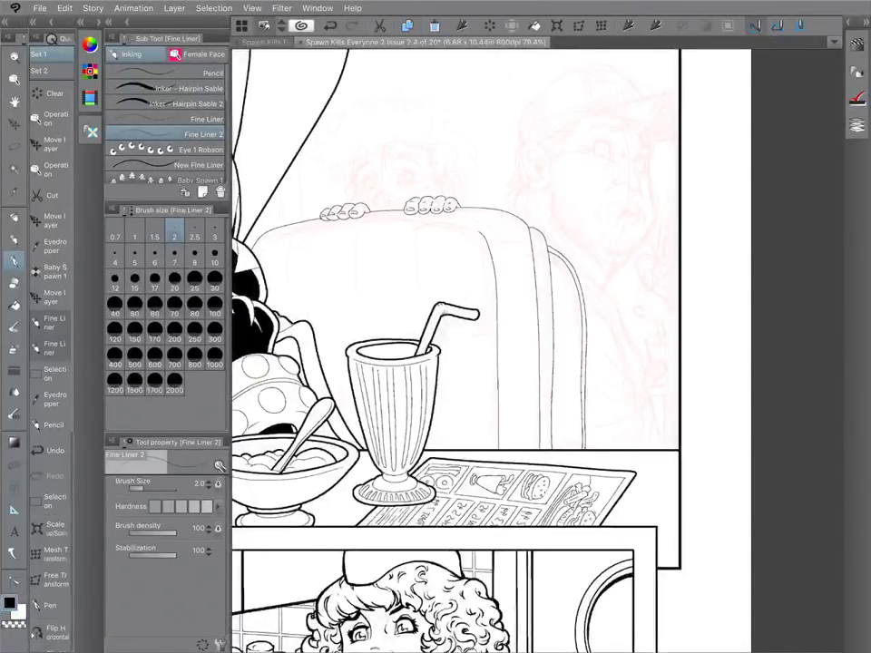
pyautogui.moveTo(431, 206); pyautogui.dragTo(532, 252)
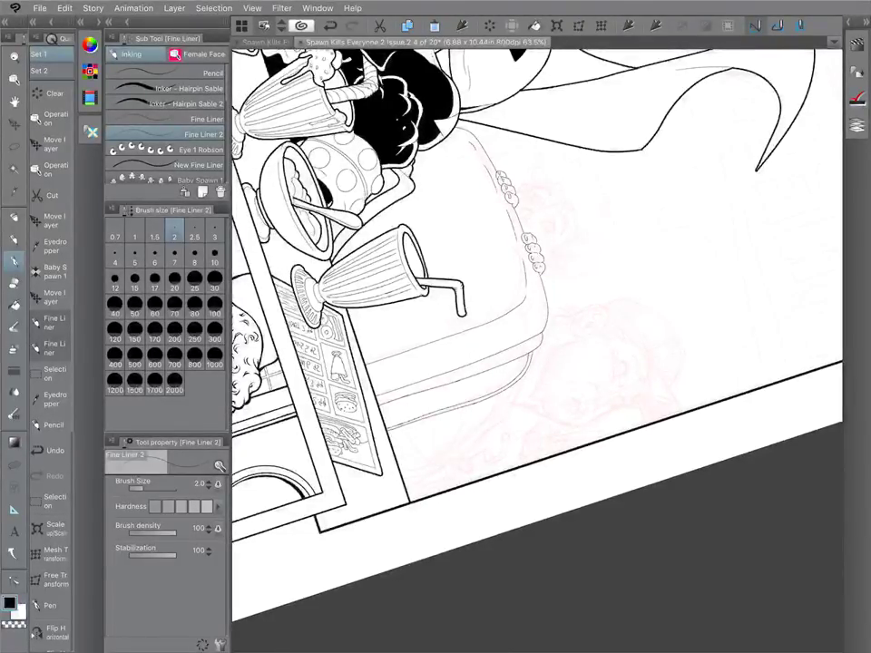
pyautogui.moveTo(462, 315); pyautogui.dragTo(516, 313)
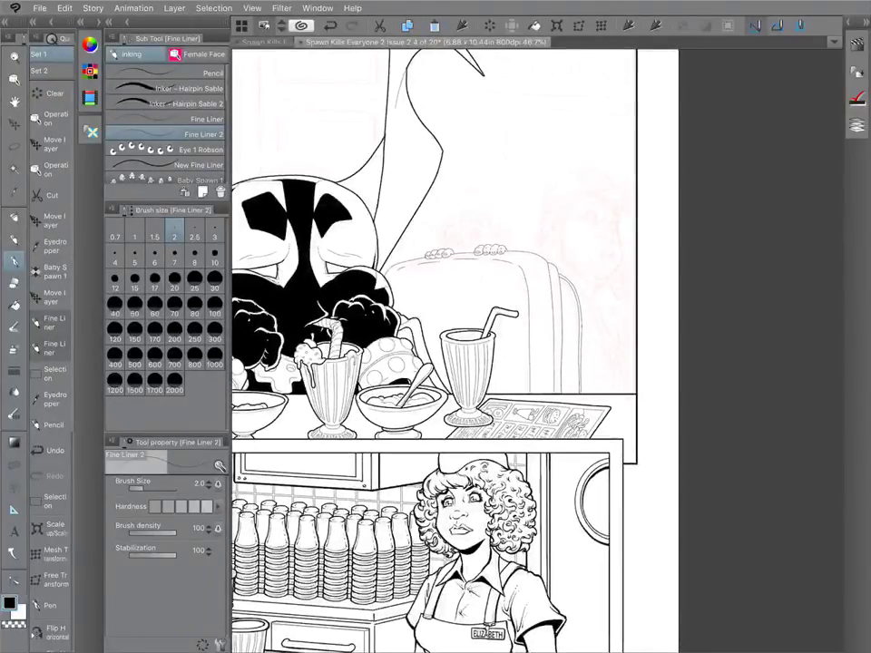
# Auto-select around the seat back and hands, and run the Size 5 Outline auto action on the selection.
pyautogui.press('w')
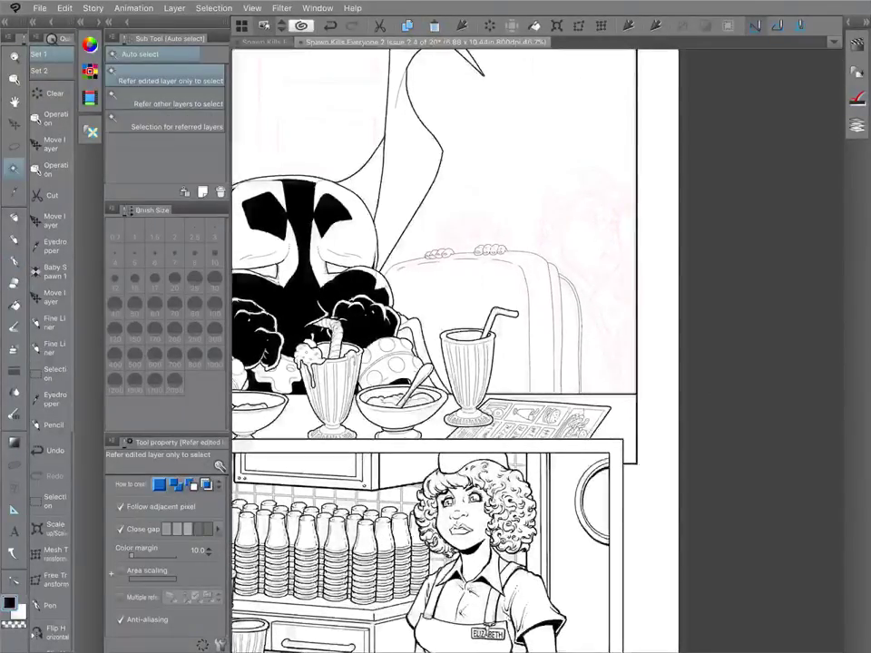
pyautogui.click(543, 154)
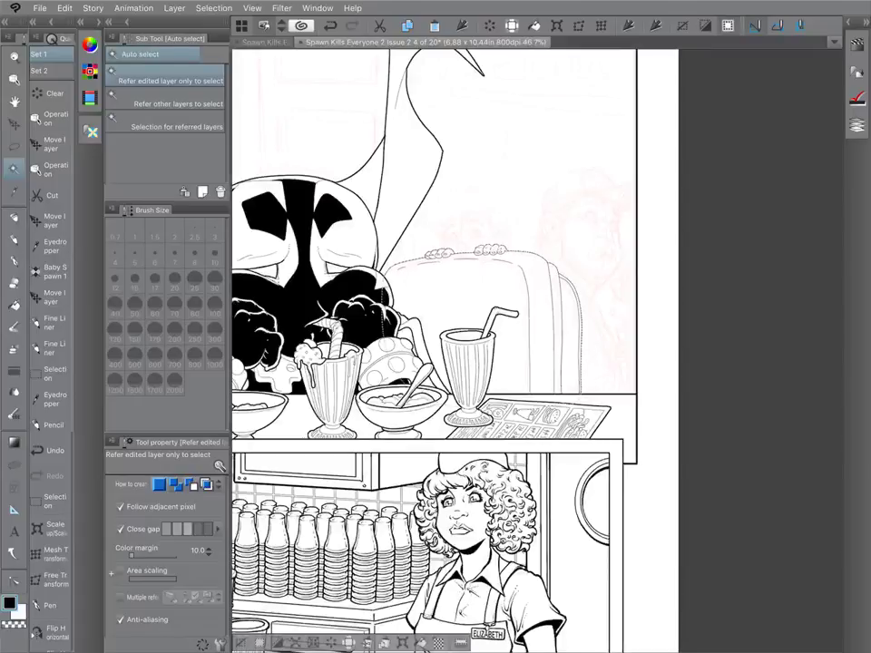
pyautogui.click(850, 22)
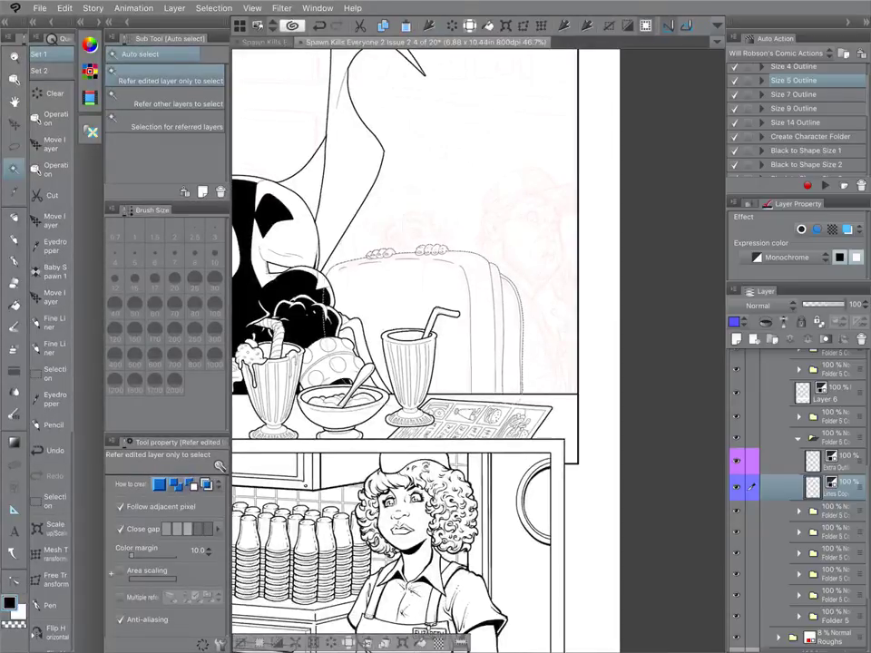
pyautogui.click(825, 185)
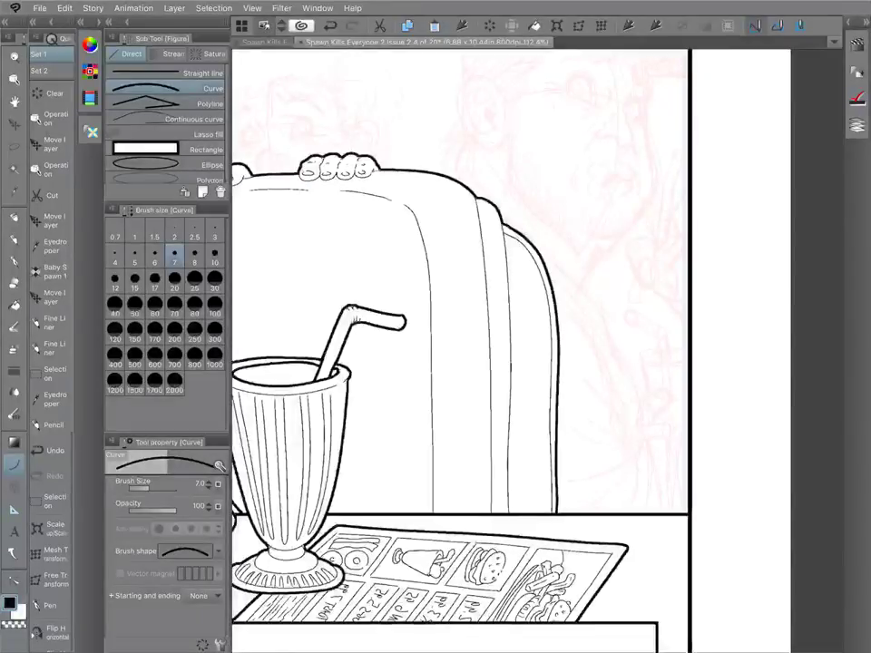
# Thicken the two long edges between the seat back's right-hand sections with the Curve tool at size 7.
pyautogui.moveTo(504, 226); pyautogui.dragTo(509, 513)
pyautogui.click(512, 299)
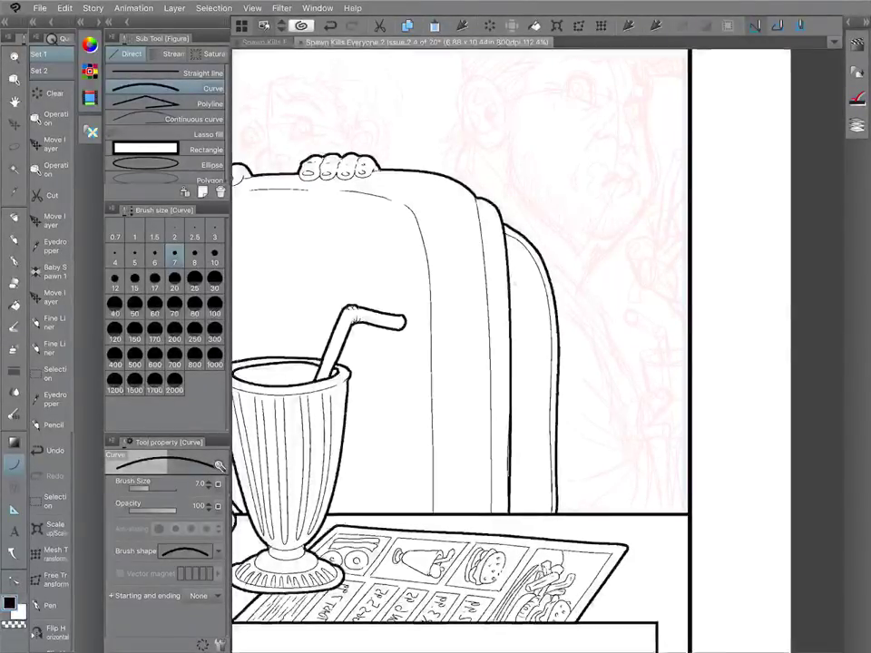
pyautogui.moveTo(478, 198); pyautogui.dragTo(491, 513)
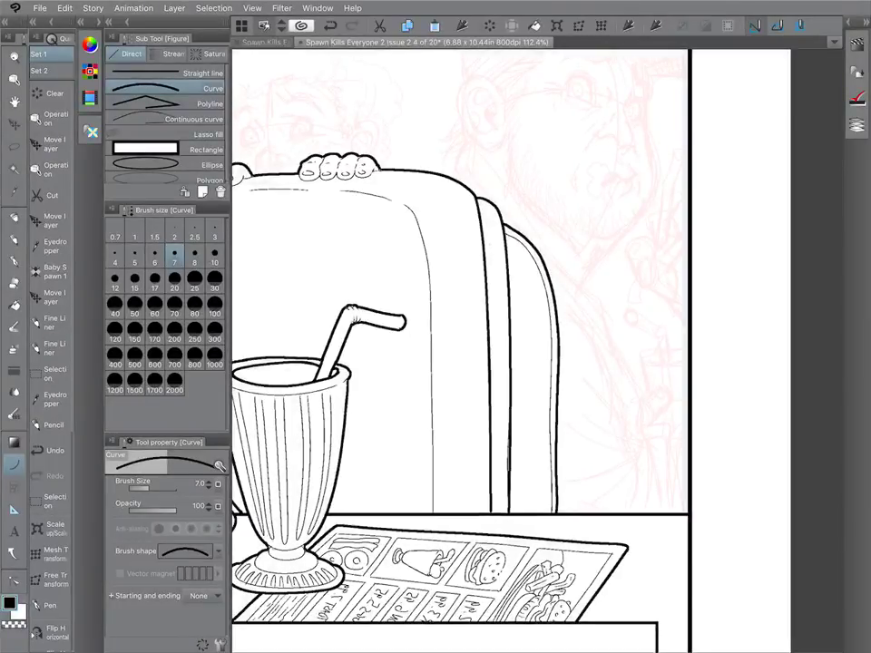
pyautogui.scroll(-4, 686, 263)
pyautogui.scroll(3, 528, 172)
pyautogui.scroll(4, 537, 218)
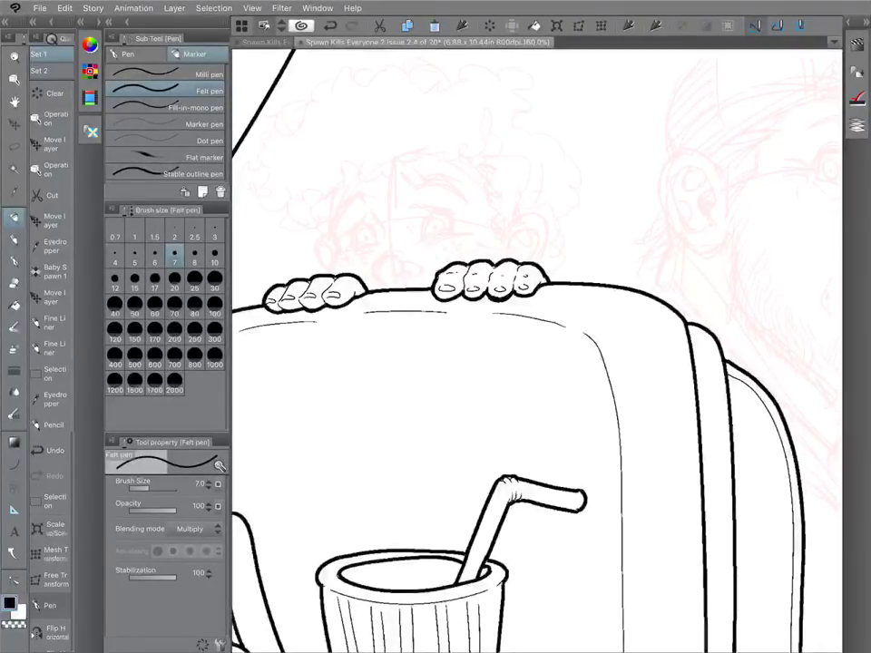
# Collapse the finished seat folder, expand the next character folder below it and select its lines layer.
pyautogui.scroll(-5, 546, 255)
pyautogui.scroll(-3, 505, 228)
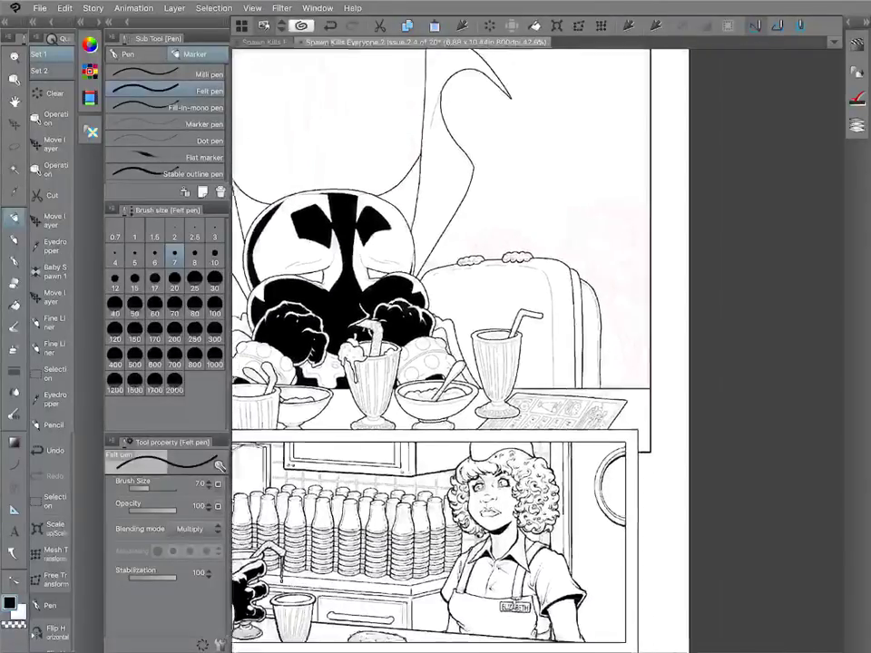
pyautogui.click(849, 22)
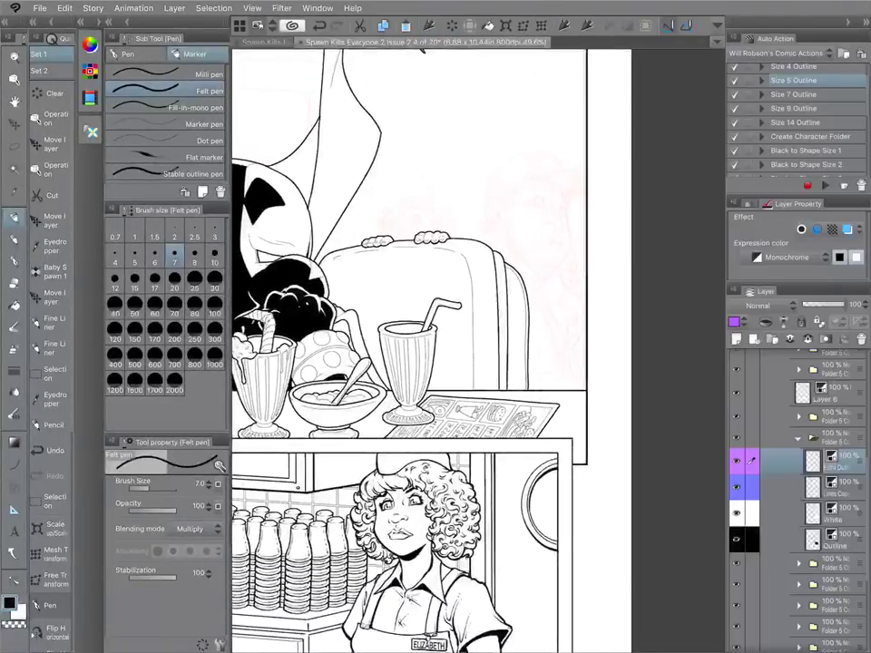
pyautogui.click(798, 437)
pyautogui.click(834, 459)
pyautogui.click(798, 458)
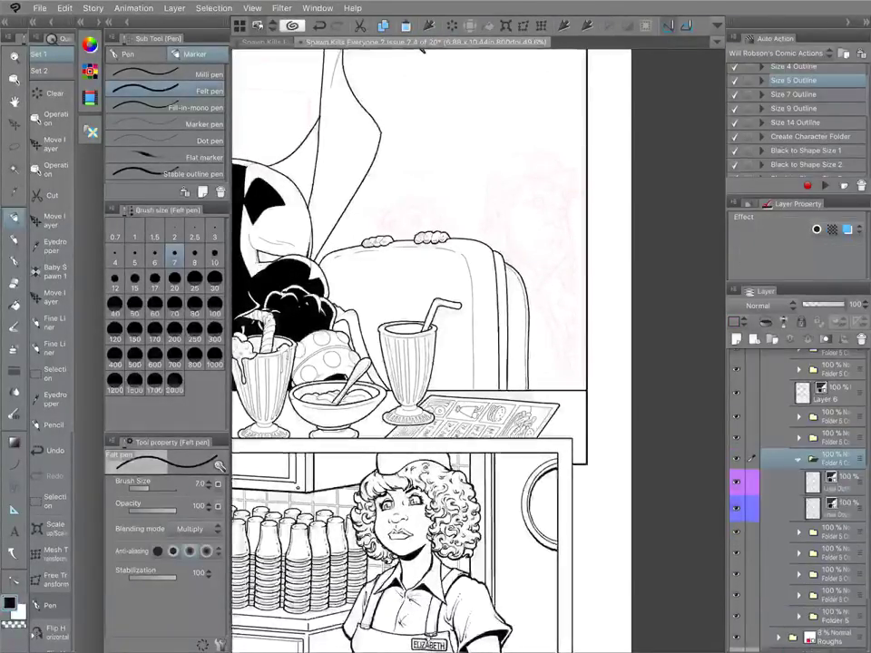
pyautogui.click(843, 509)
pyautogui.press('Tab')
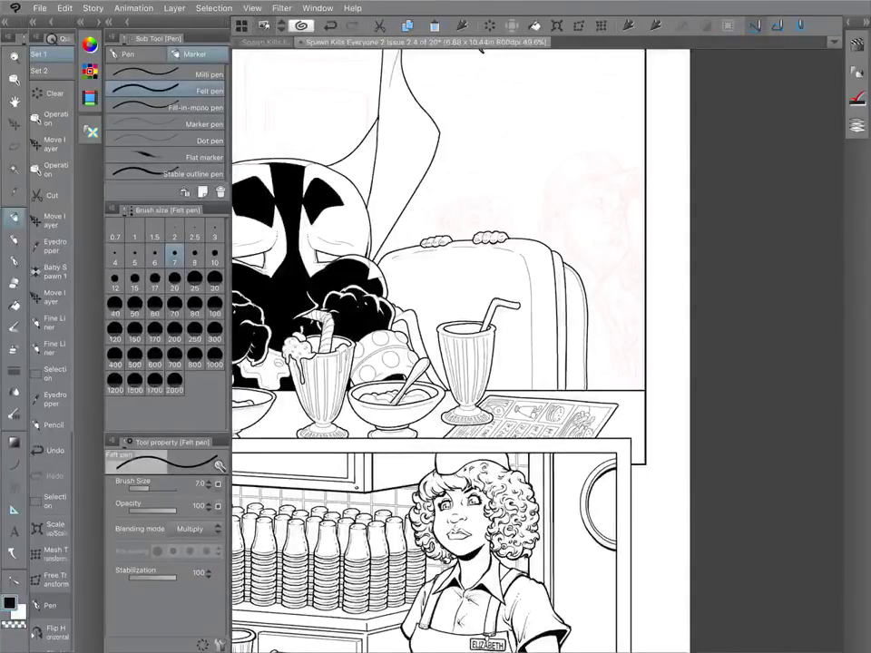
# Ink the capped man's ear, with its outer rim and inner folds, using Fine Liner 2 at size 2.
pyautogui.click(13, 261)
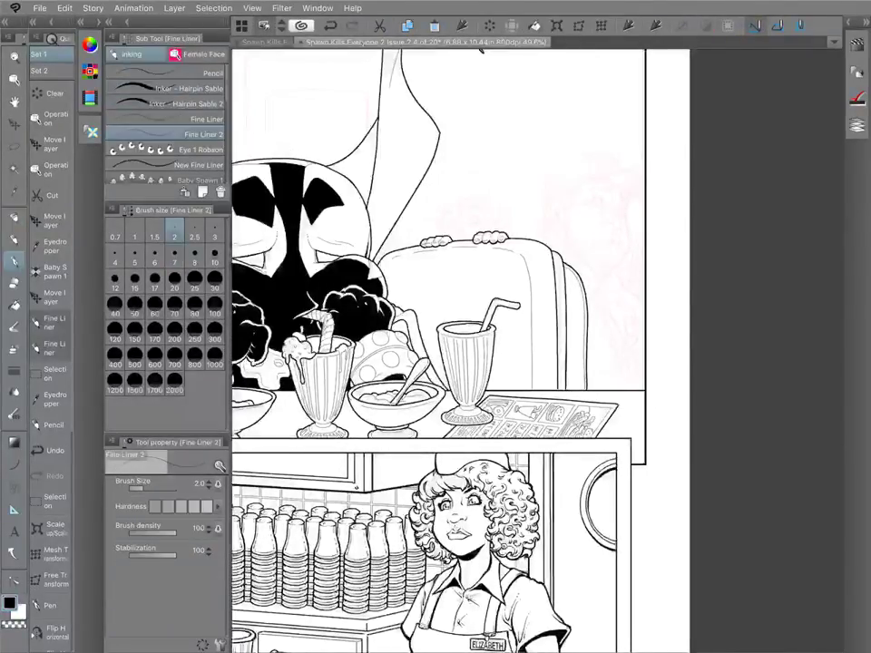
pyautogui.scroll(3, 545, 308)
pyautogui.scroll(5, 340, 319)
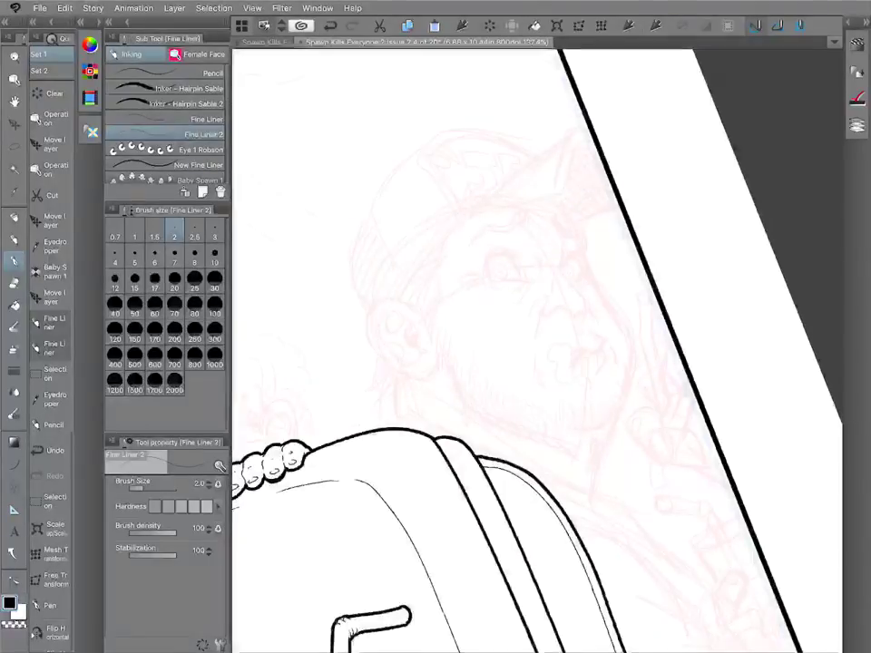
pyautogui.moveTo(349, 324)
pyautogui.mouseDown()
pyautogui.moveTo(289, 313)
pyautogui.moveTo(275, 332)
pyautogui.moveTo(279, 375)
pyautogui.moveTo(336, 421)
pyautogui.moveTo(370, 420)
pyautogui.mouseUp()
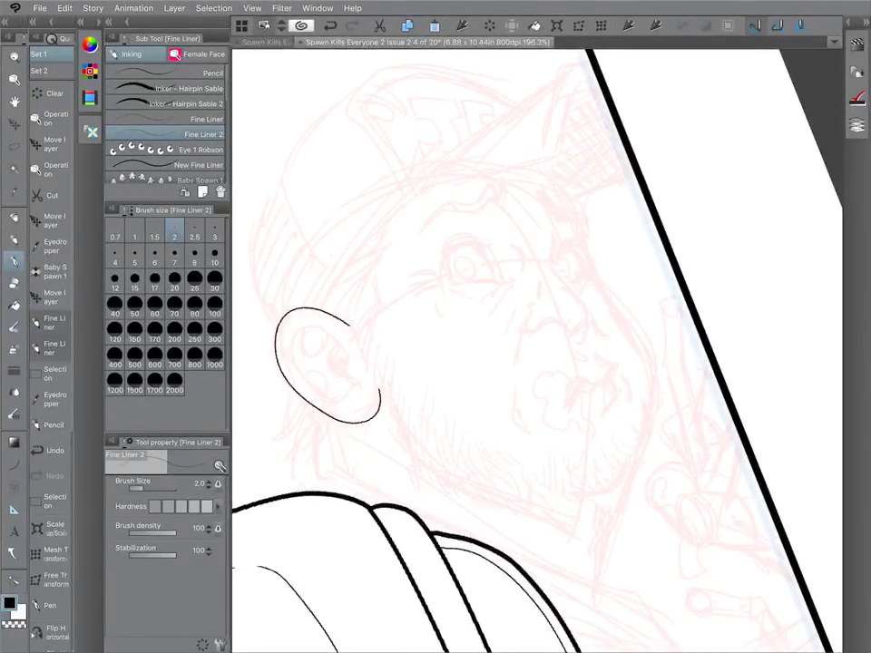
pyautogui.moveTo(349, 354); pyautogui.dragTo(355, 383)
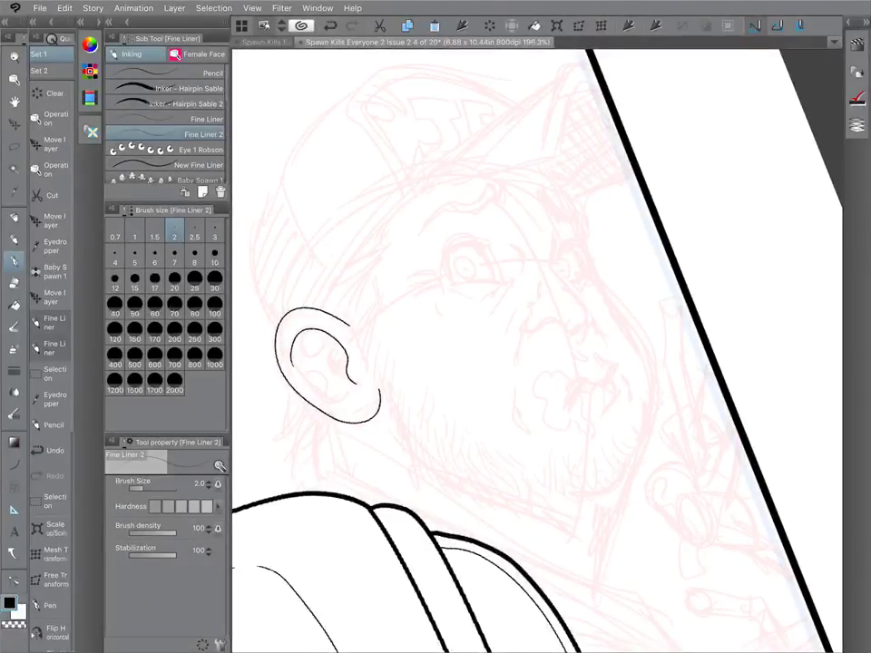
pyautogui.moveTo(300, 373)
pyautogui.mouseDown()
pyautogui.moveTo(339, 406)
pyautogui.moveTo(353, 394)
pyautogui.moveTo(348, 379)
pyautogui.mouseUp()
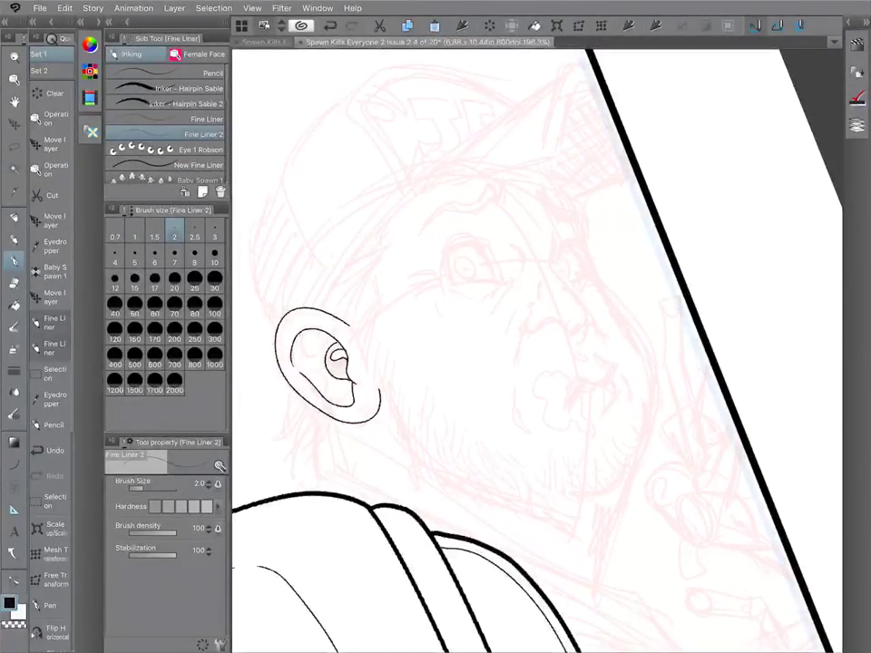
pyautogui.moveTo(297, 360); pyautogui.dragTo(324, 349)
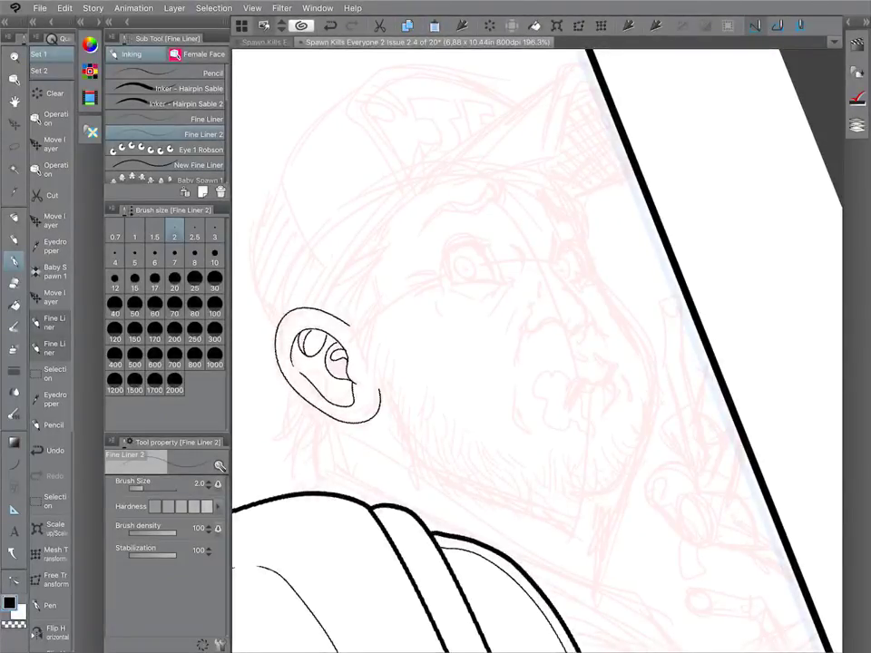
pyautogui.moveTo(329, 390); pyautogui.dragTo(350, 396)
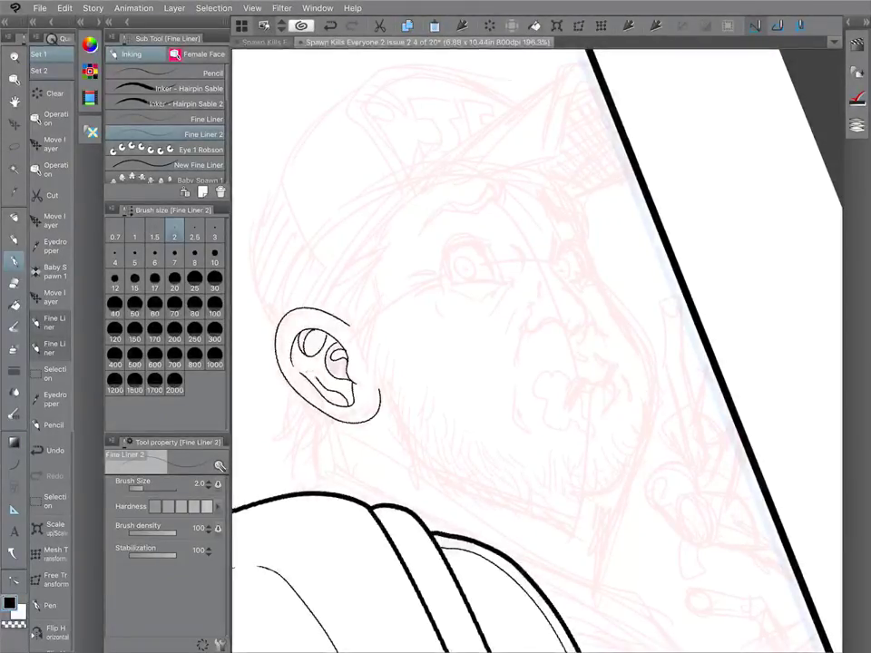
# Fill the ear canal and the upper hollow of the man's ear with black, and return to Fine Liner 2.
pyautogui.click(13, 306)
pyautogui.click(335, 365)
pyautogui.click(303, 341)
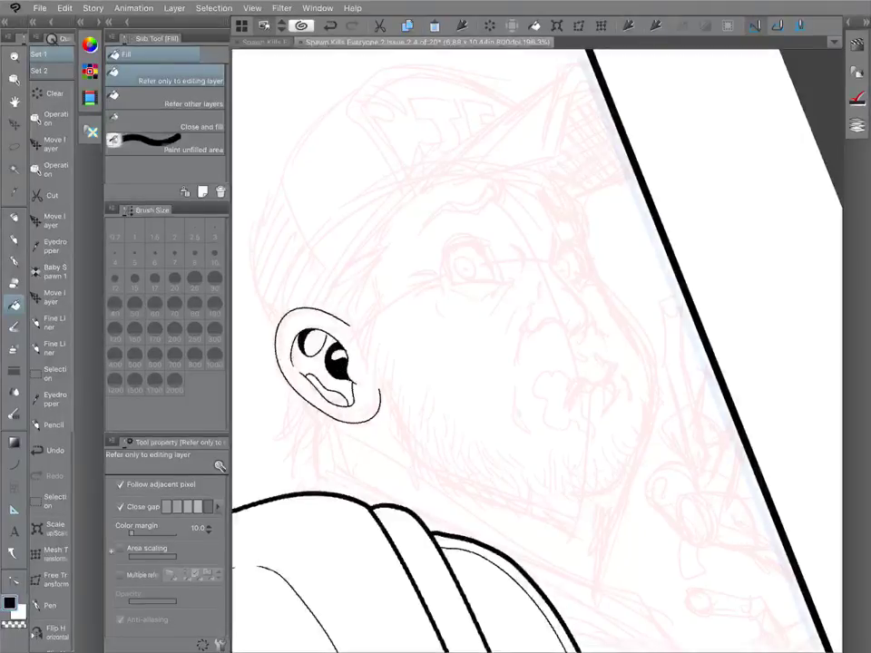
pyautogui.press('p')
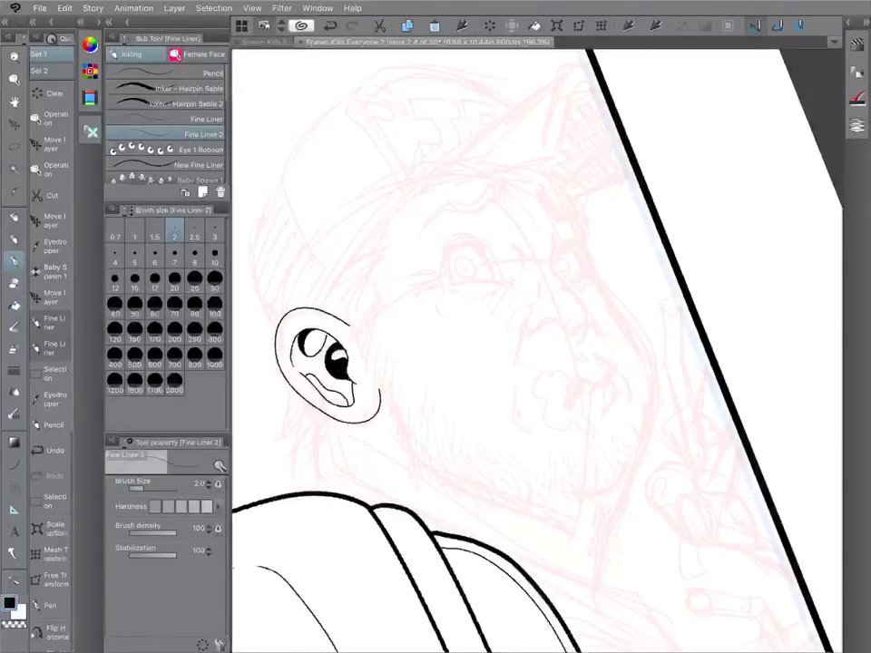
pyautogui.scroll(-2, 493, 381)
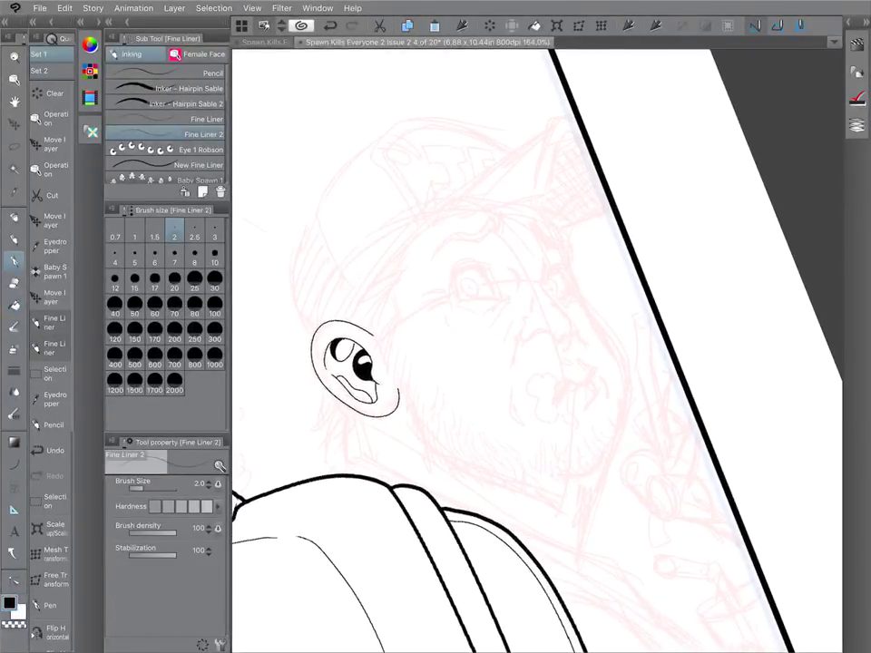
# Ink the sideburn and temple hair in front of the man's ear with fine tapered strokes.
pyautogui.moveTo(392, 380); pyautogui.dragTo(391, 339)
pyautogui.moveTo(380, 356); pyautogui.dragTo(400, 315)
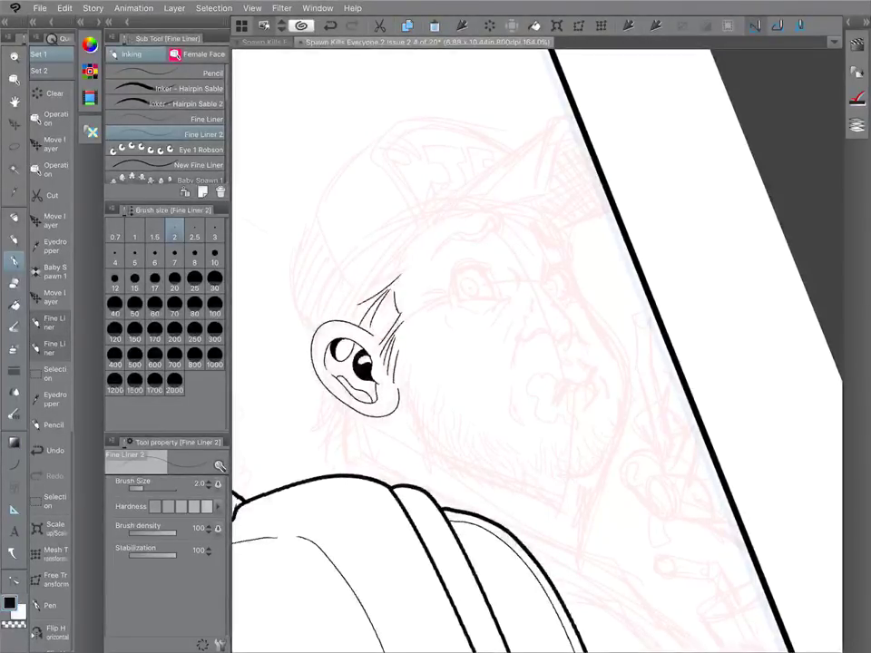
pyautogui.moveTo(387, 278); pyautogui.dragTo(399, 272)
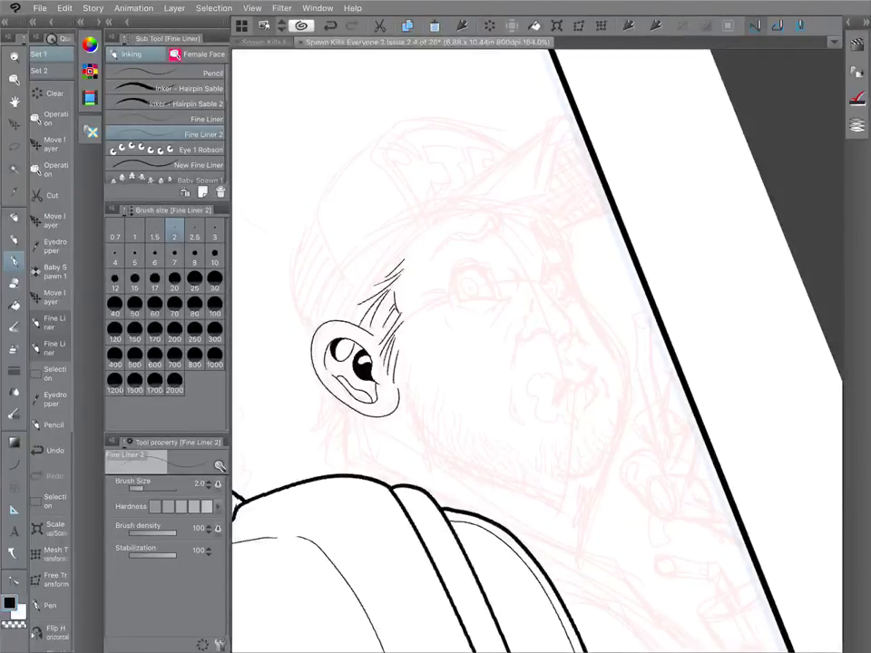
# Ink the short beard hairs along the man's jaw, from below the sideburn to the chin.
pyautogui.moveTo(402, 364); pyautogui.dragTo(411, 417)
pyautogui.moveTo(414, 396); pyautogui.dragTo(437, 454)
pyautogui.moveTo(439, 441)
pyautogui.mouseDown()
pyautogui.moveTo(444, 467)
pyautogui.moveTo(459, 473)
pyautogui.mouseUp()
pyautogui.moveTo(453, 457); pyautogui.dragTo(475, 479)
pyautogui.moveTo(471, 466)
pyautogui.mouseDown()
pyautogui.moveTo(492, 491)
pyautogui.moveTo(535, 488)
pyautogui.mouseUp()
pyautogui.moveTo(528, 480); pyautogui.dragTo(555, 492)
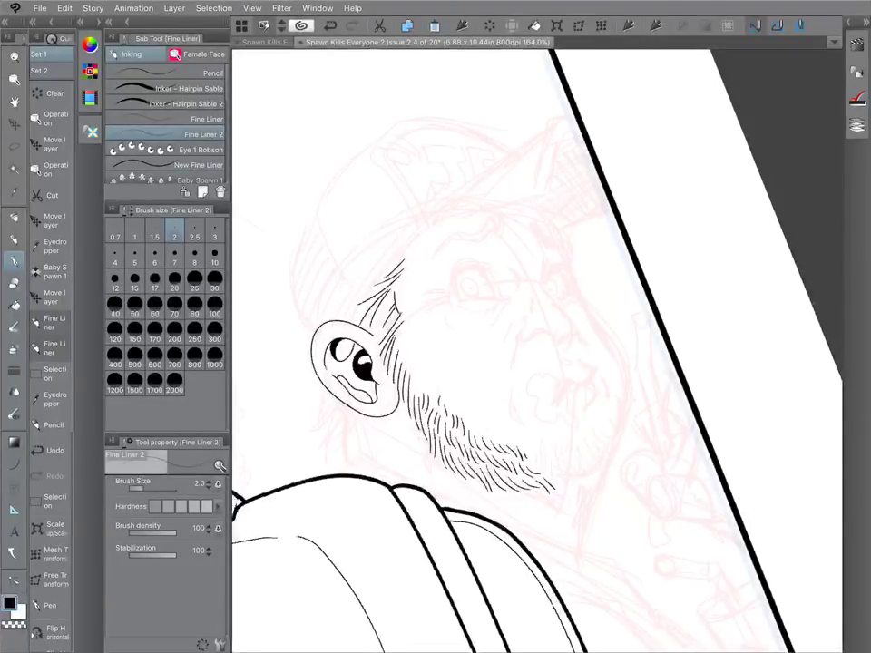
pyautogui.moveTo(553, 363); pyautogui.dragTo(462, 320)
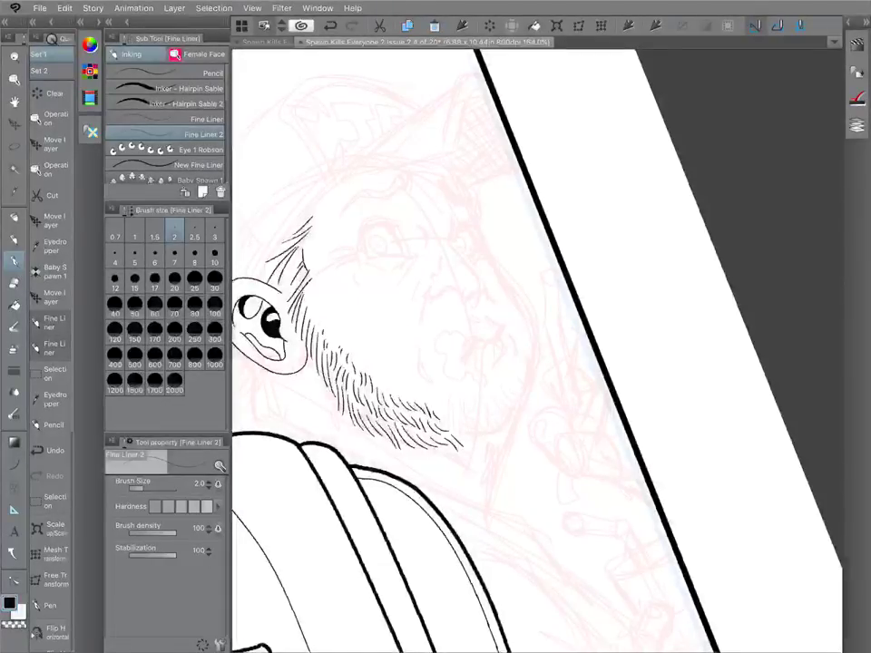
pyautogui.moveTo(451, 405)
pyautogui.mouseDown()
pyautogui.moveTo(447, 420)
pyautogui.moveTo(480, 437)
pyautogui.mouseUp()
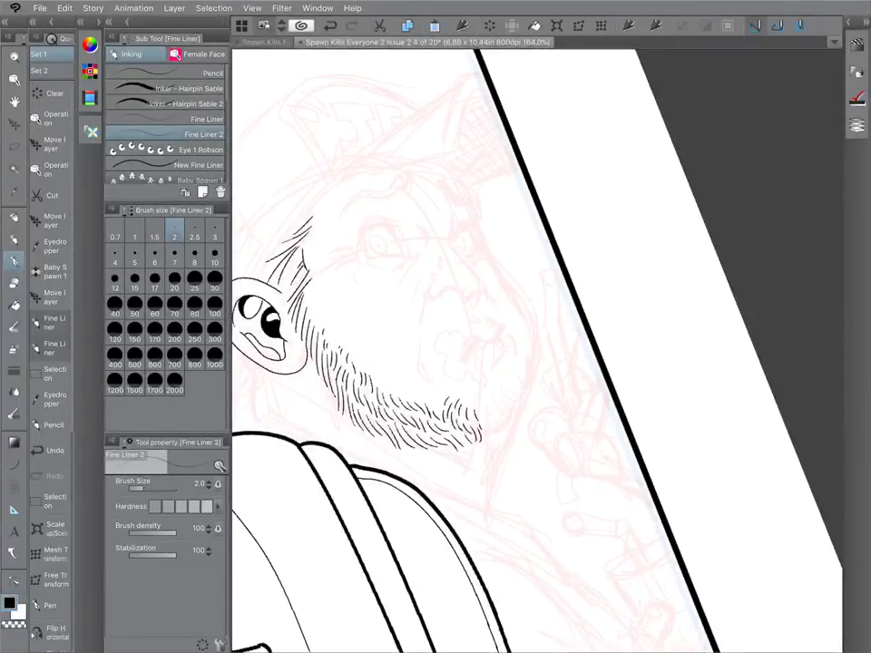
pyautogui.moveTo(481, 410)
pyautogui.mouseDown()
pyautogui.moveTo(487, 437)
pyautogui.moveTo(504, 432)
pyautogui.mouseUp()
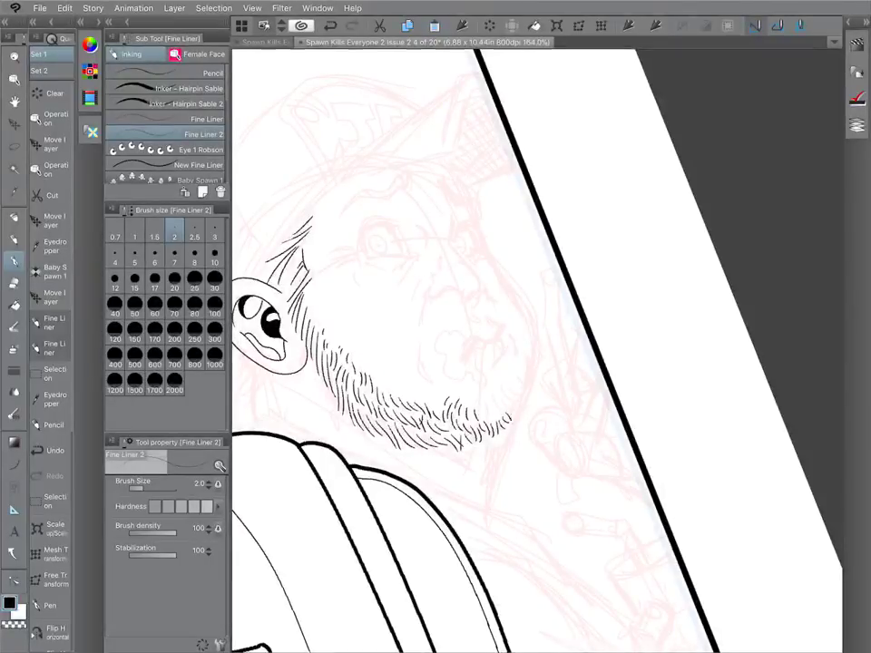
# Ink the chin line, the front of the neck and the far cheek's contour, plus a small crease on the near cheek.
pyautogui.moveTo(515, 414)
pyautogui.mouseDown()
pyautogui.moveTo(488, 431)
pyautogui.moveTo(467, 426)
pyautogui.moveTo(524, 392)
pyautogui.mouseUp()
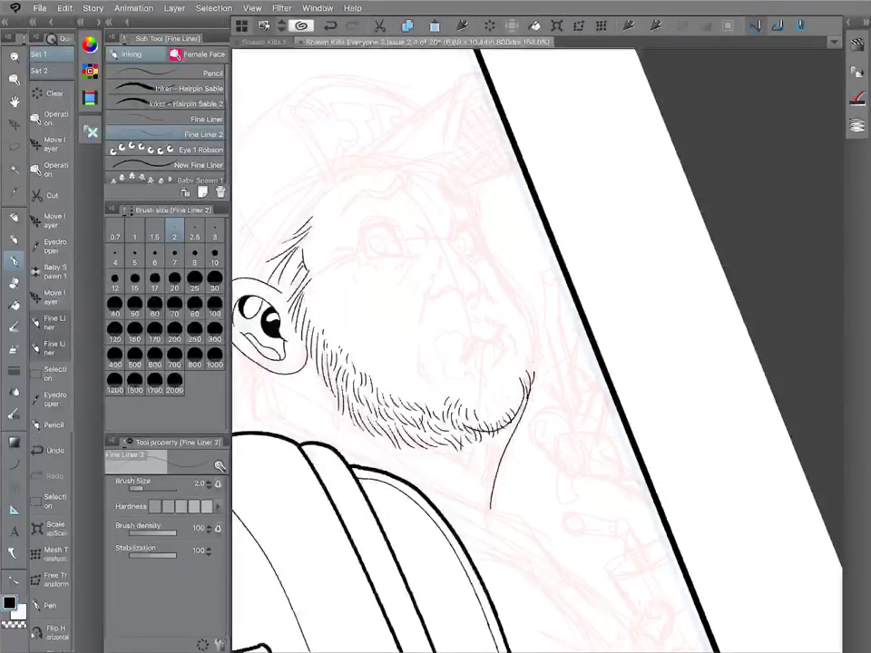
pyautogui.moveTo(531, 359); pyautogui.dragTo(527, 394)
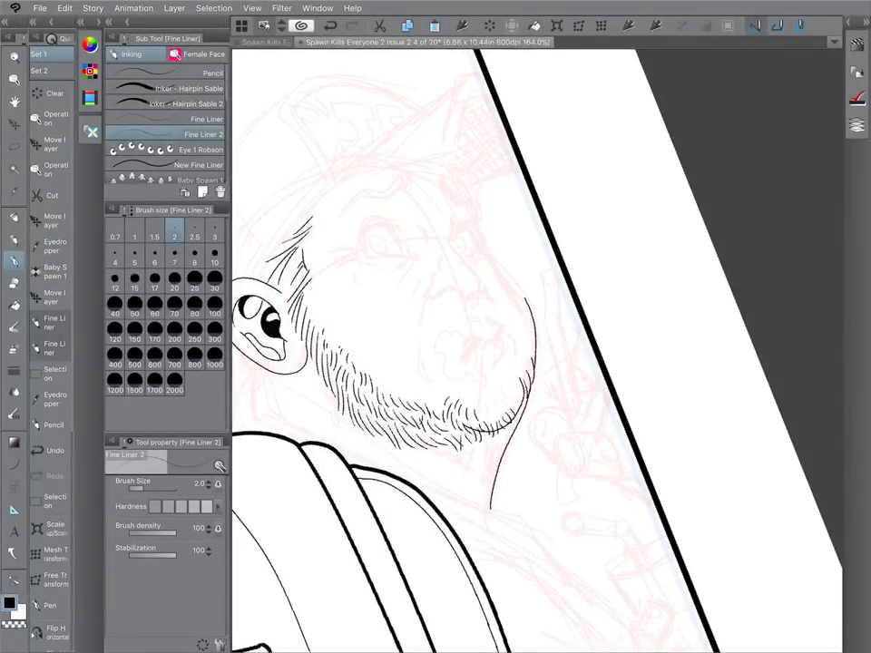
pyautogui.moveTo(494, 258); pyautogui.dragTo(528, 304)
pyautogui.moveTo(419, 346); pyautogui.dragTo(419, 356)
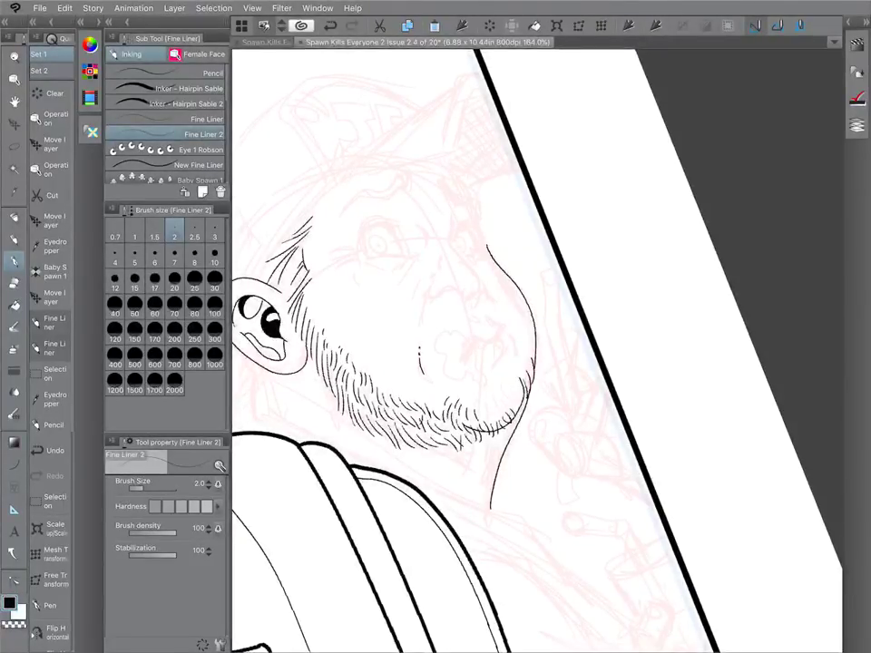
# Ink the man's lips with the food smear around the mouth, and outline the nose above.
pyautogui.moveTo(497, 320); pyautogui.dragTo(467, 354)
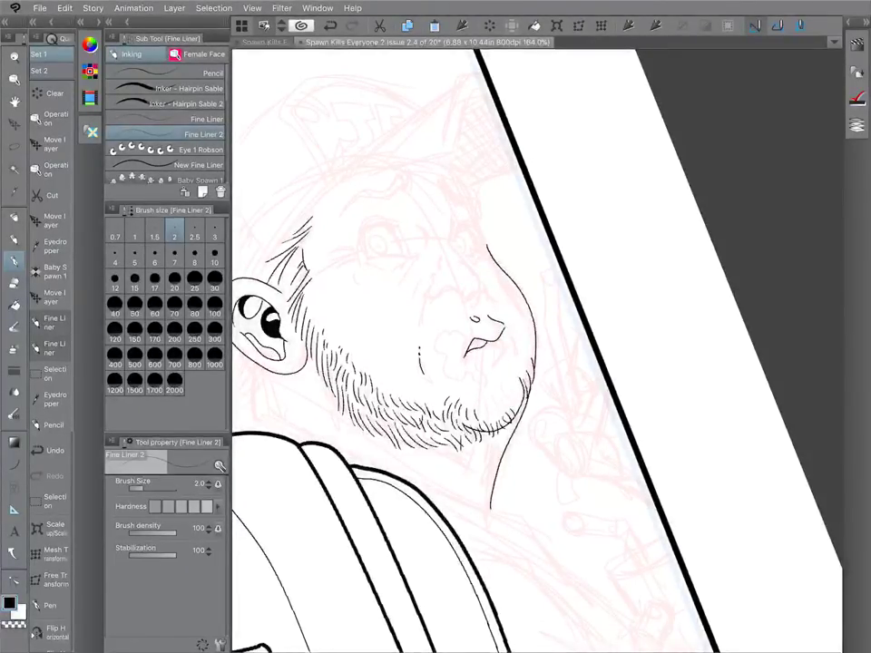
pyautogui.moveTo(502, 354); pyautogui.dragTo(494, 365)
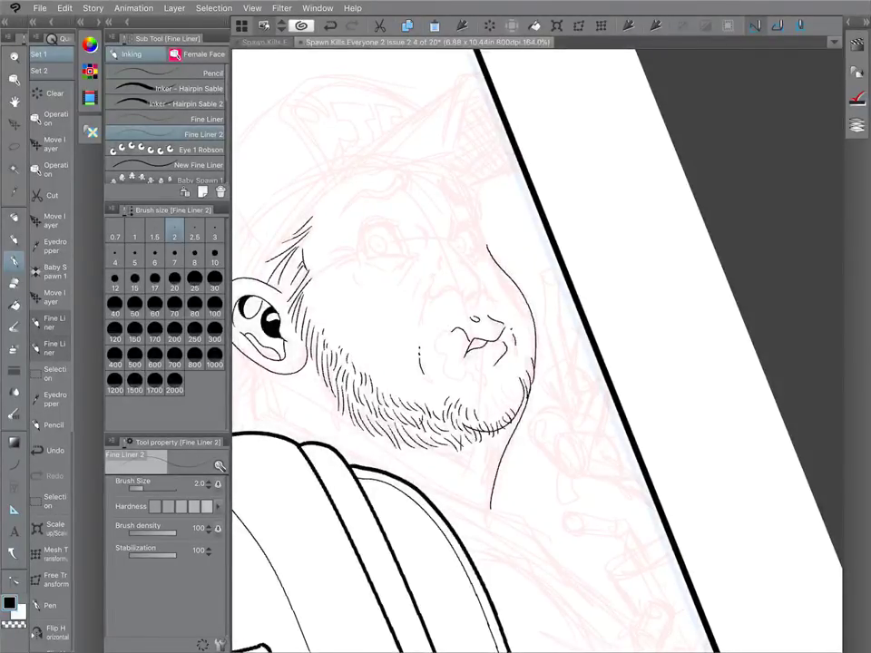
pyautogui.moveTo(439, 327)
pyautogui.mouseDown()
pyautogui.moveTo(443, 355)
pyautogui.moveTo(466, 353)
pyautogui.moveTo(490, 384)
pyautogui.mouseUp()
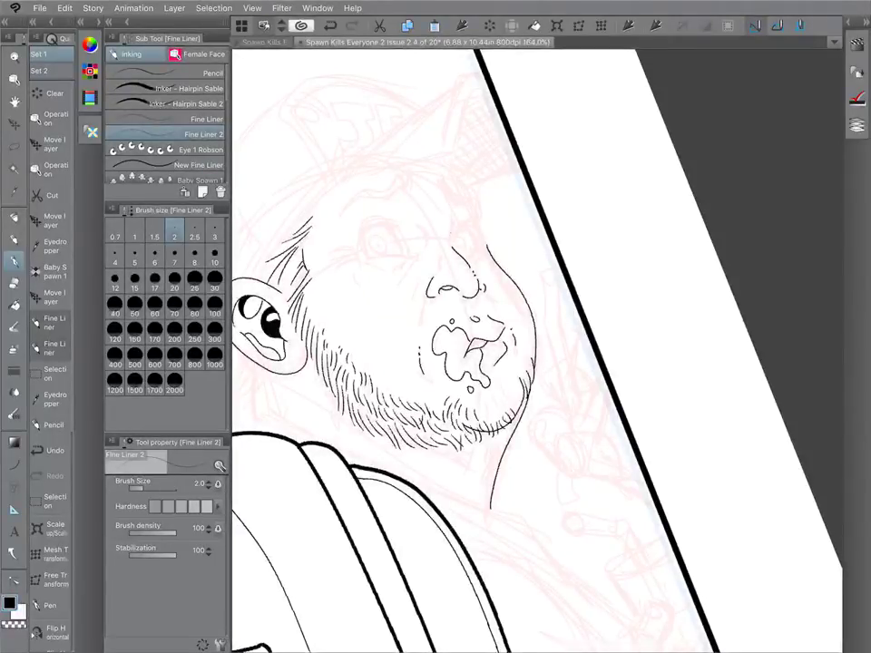
# Ink the remaining creases around the nose and the upper far face edge, and add hair tufts behind the ear.
pyautogui.scroll(-3, 537, 350)
pyautogui.scroll(4, 537, 350)
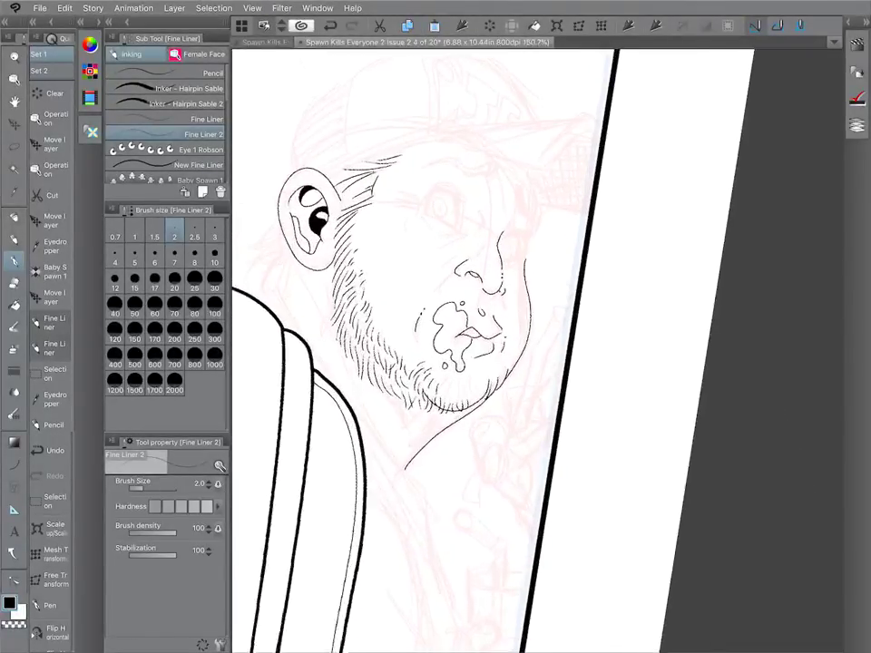
pyautogui.scroll(-2, 537, 350)
pyautogui.scroll(3, 504, 317)
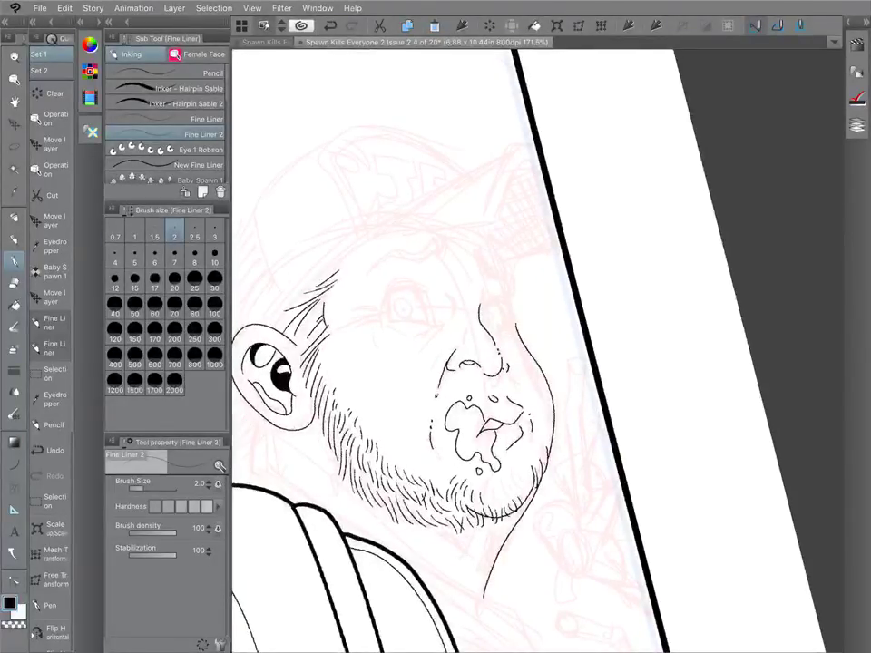
pyautogui.scroll(-3, 544, 308)
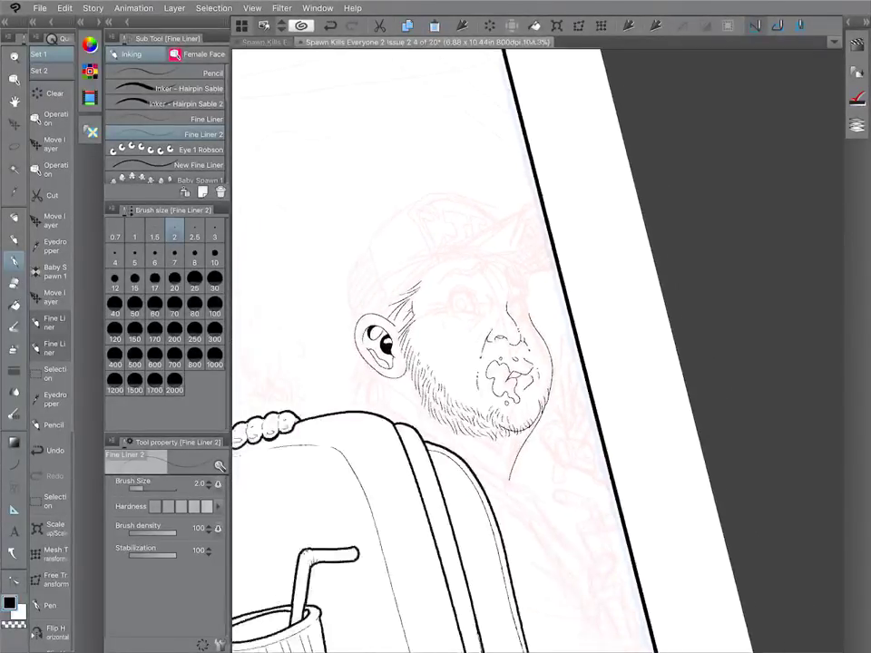
pyautogui.scroll(2, 537, 350)
pyautogui.scroll(1, 501, 318)
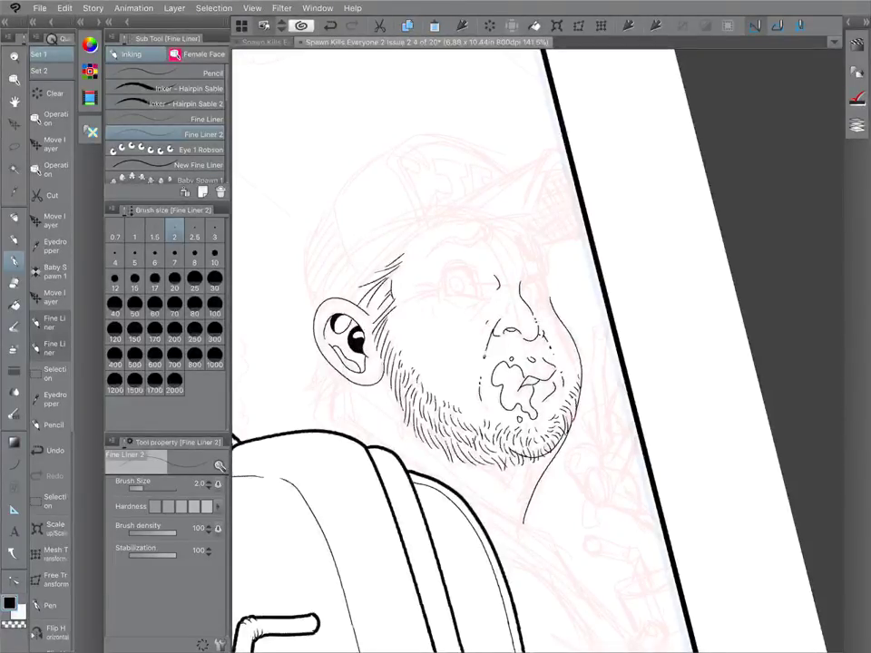
pyautogui.moveTo(495, 276); pyautogui.dragTo(496, 290)
pyautogui.moveTo(548, 279); pyautogui.dragTo(547, 308)
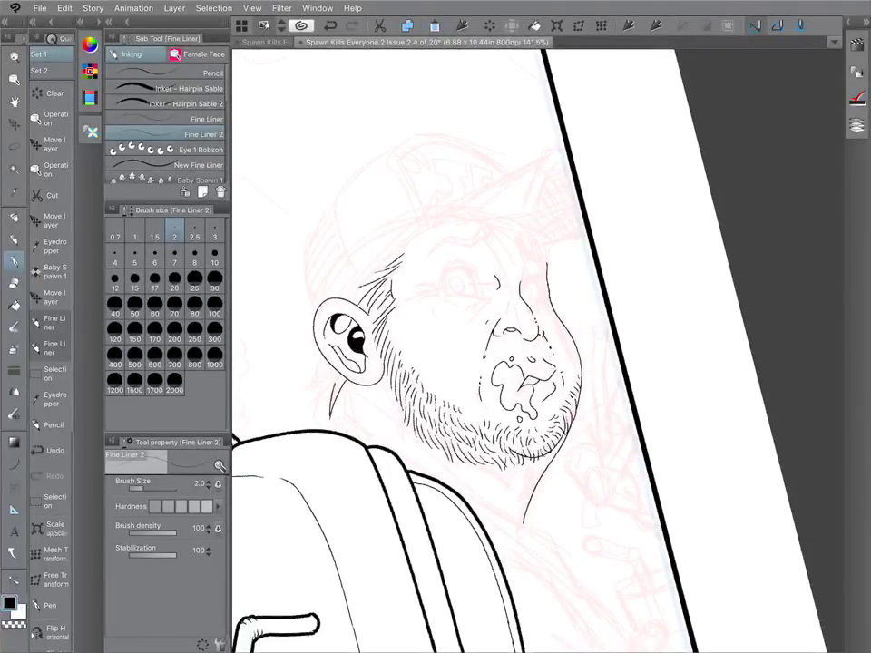
pyautogui.moveTo(336, 381)
pyautogui.mouseDown()
pyautogui.moveTo(319, 416)
pyautogui.moveTo(293, 394)
pyautogui.moveTo(311, 382)
pyautogui.mouseUp()
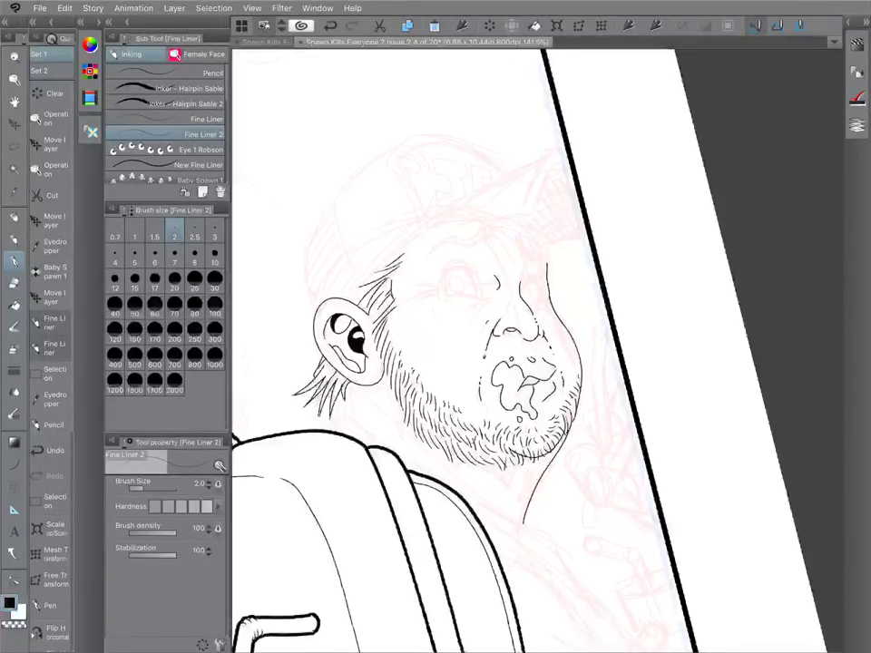
# Ink the man's near eye with its lids, the creases beneath it and the crow's feet beside it.
pyautogui.scroll(4, 547, 273)
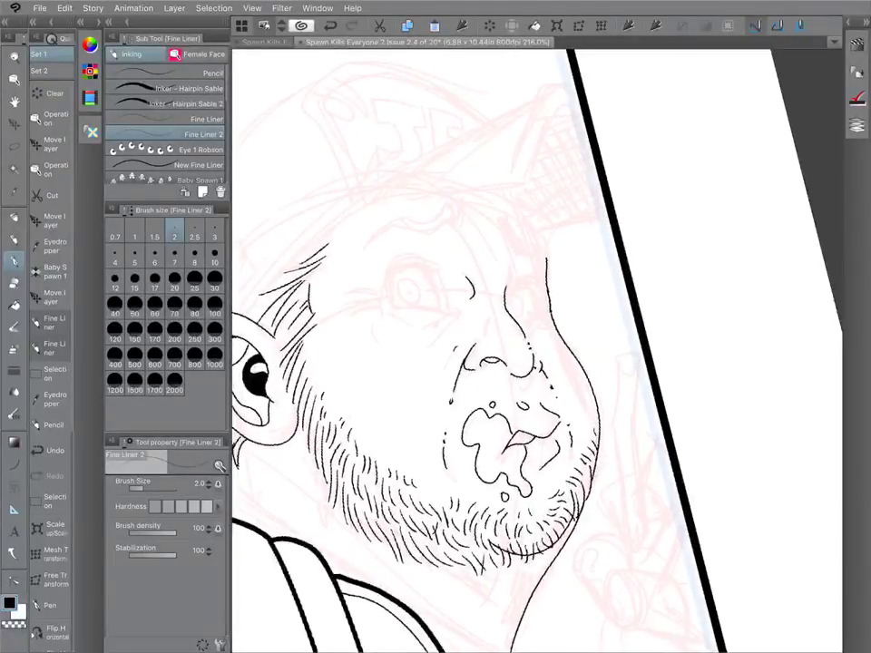
pyautogui.moveTo(433, 281); pyautogui.dragTo(446, 310)
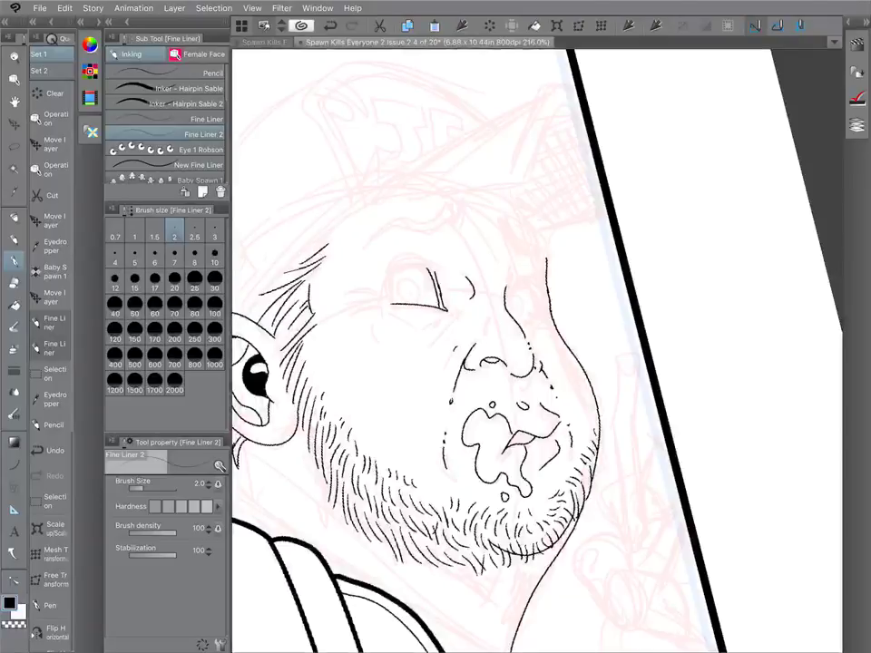
pyautogui.click(415, 328)
pyautogui.moveTo(392, 316)
pyautogui.mouseDown()
pyautogui.moveTo(409, 327)
pyautogui.moveTo(437, 321)
pyautogui.mouseUp()
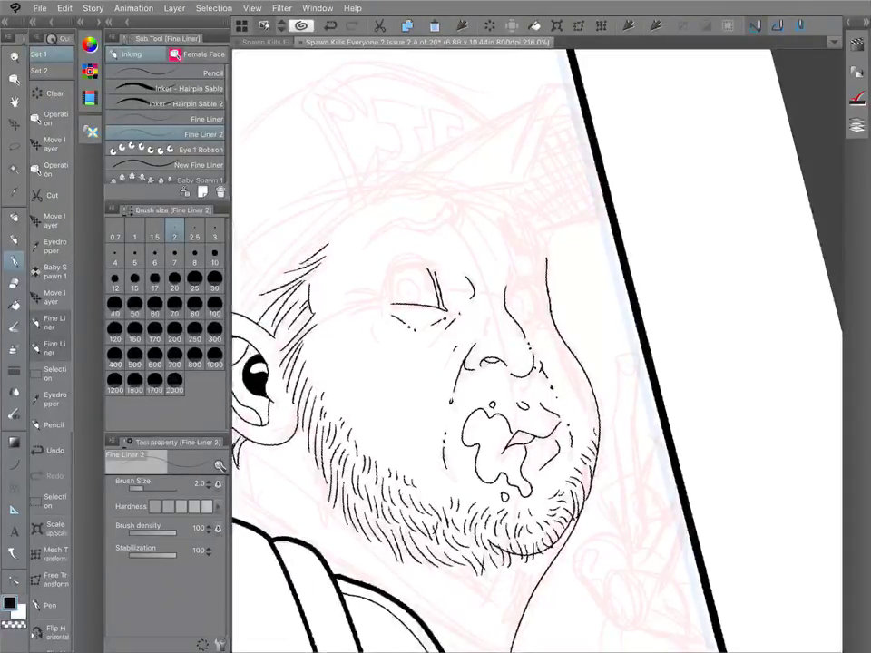
pyautogui.moveTo(353, 311)
pyautogui.mouseDown()
pyautogui.moveTo(374, 306)
pyautogui.moveTo(373, 293)
pyautogui.mouseUp()
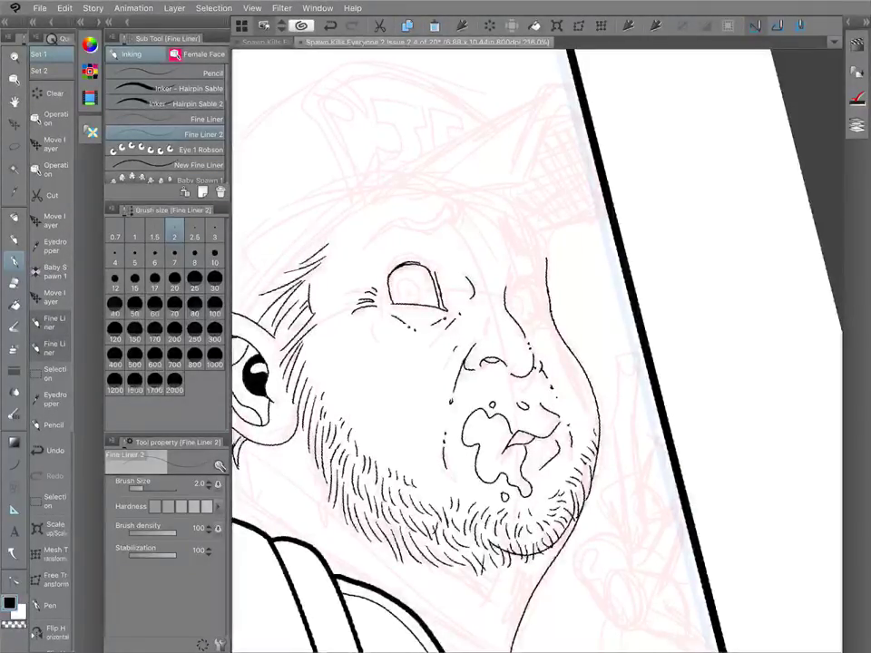
pyautogui.moveTo(393, 274); pyautogui.dragTo(438, 270)
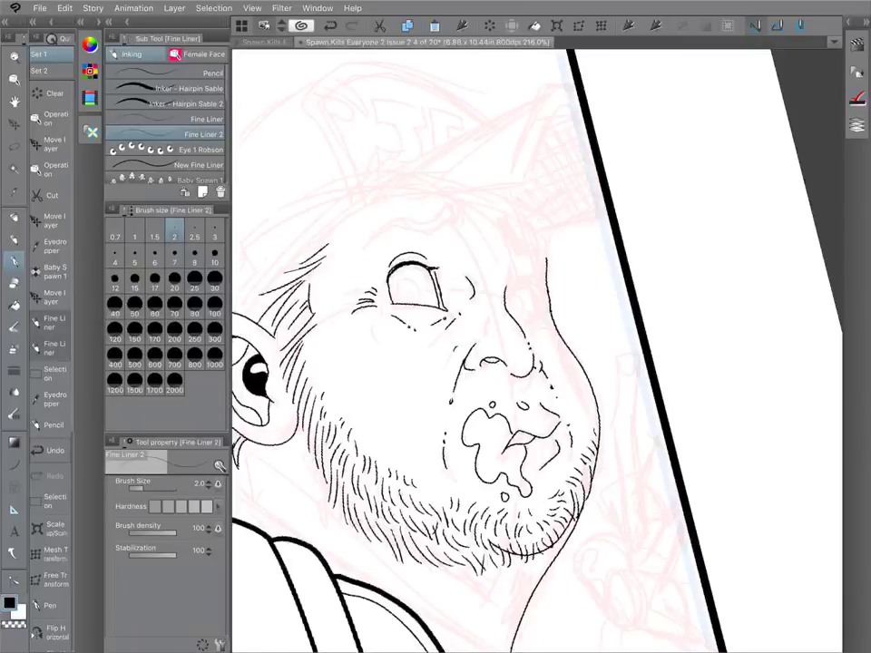
pyautogui.hotkey('ctrl', 'z')
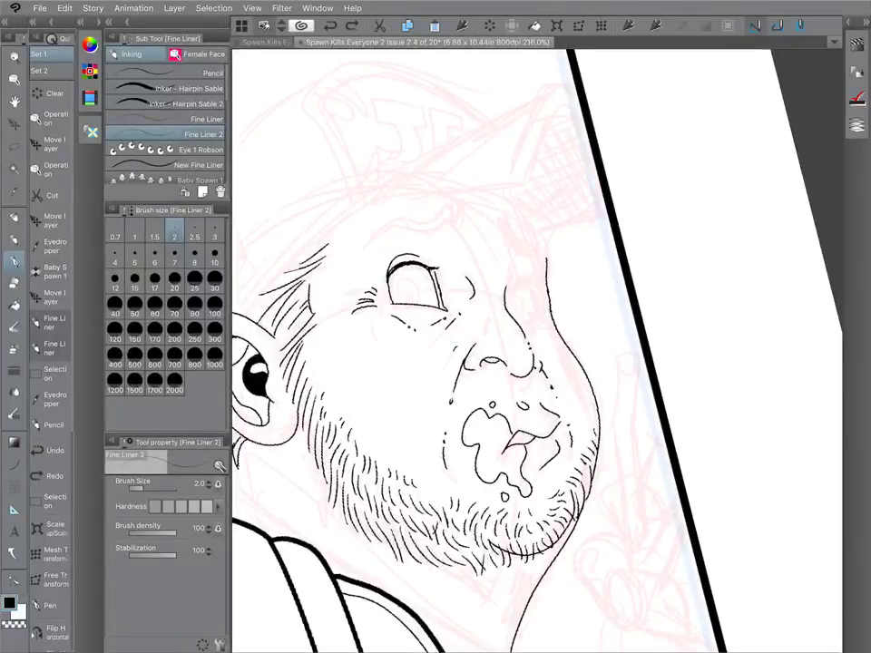
pyautogui.hotkey('ctrl', 'y')
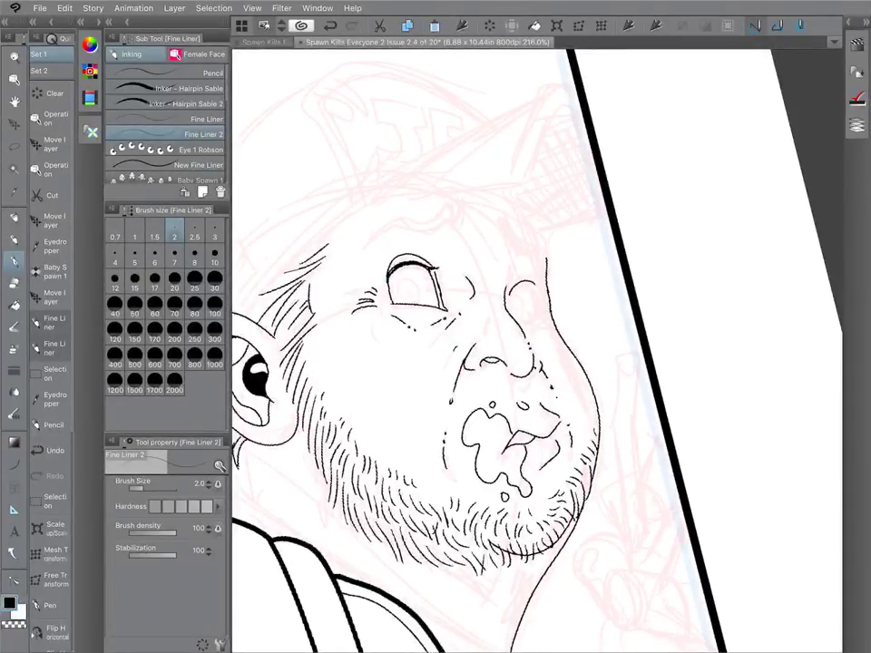
# Ink the lids and outline of the far eye and draw both raised eyebrows.
pyautogui.moveTo(511, 291)
pyautogui.mouseDown()
pyautogui.moveTo(543, 287)
pyautogui.moveTo(540, 315)
pyautogui.mouseUp()
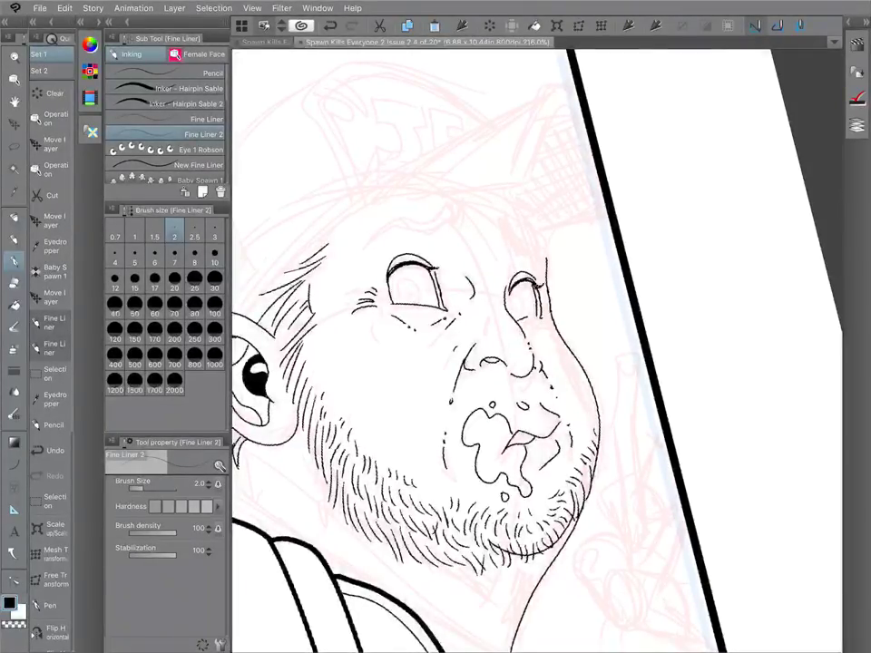
pyautogui.scroll(-5, 563, 290)
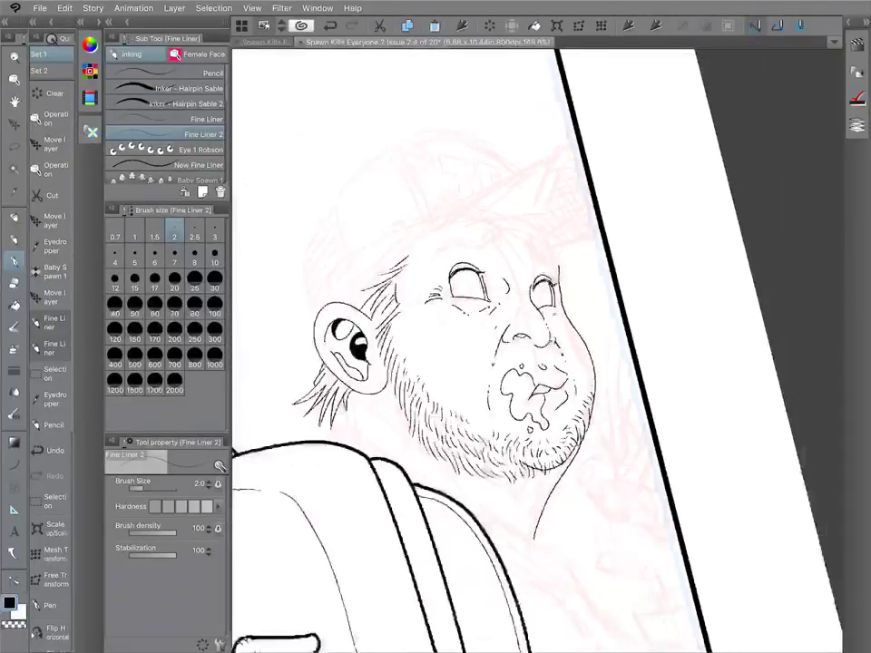
pyautogui.scroll(3, 562, 290)
pyautogui.scroll(1, 526, 245)
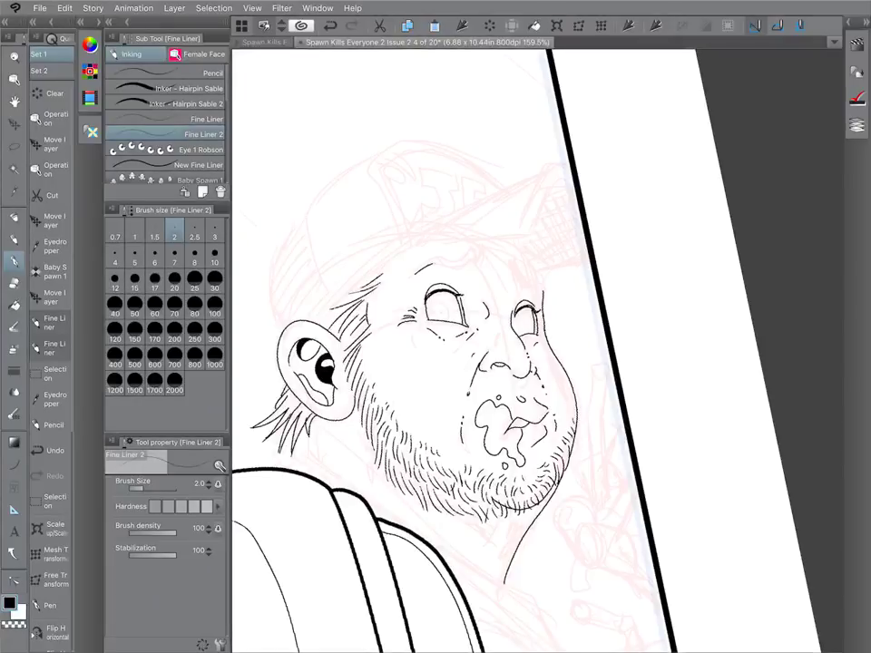
pyautogui.moveTo(414, 274)
pyautogui.mouseDown()
pyautogui.moveTo(479, 260)
pyautogui.moveTo(448, 257)
pyautogui.mouseUp()
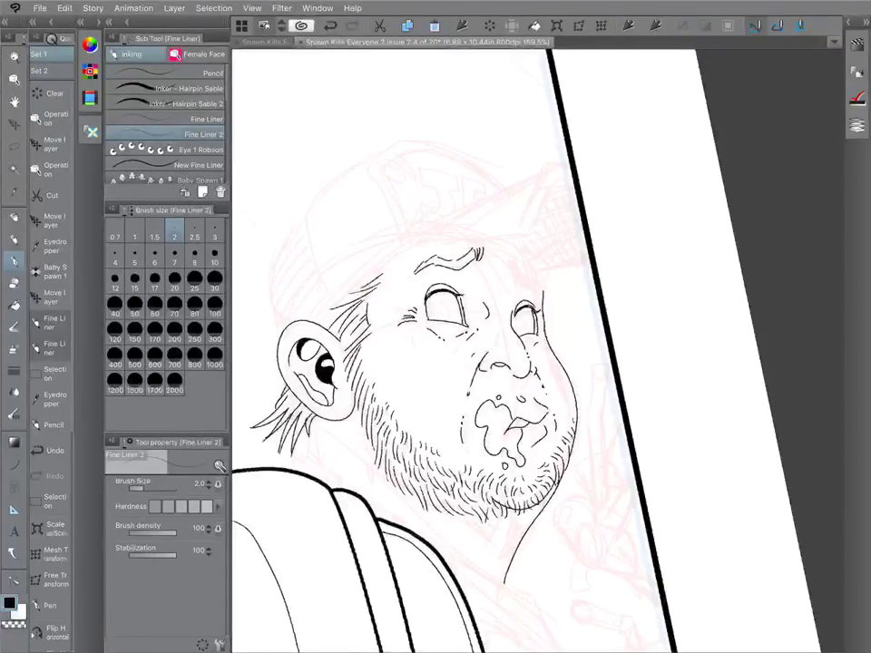
pyautogui.moveTo(521, 262)
pyautogui.mouseDown()
pyautogui.moveTo(521, 275)
pyautogui.moveTo(538, 276)
pyautogui.moveTo(542, 290)
pyautogui.mouseUp()
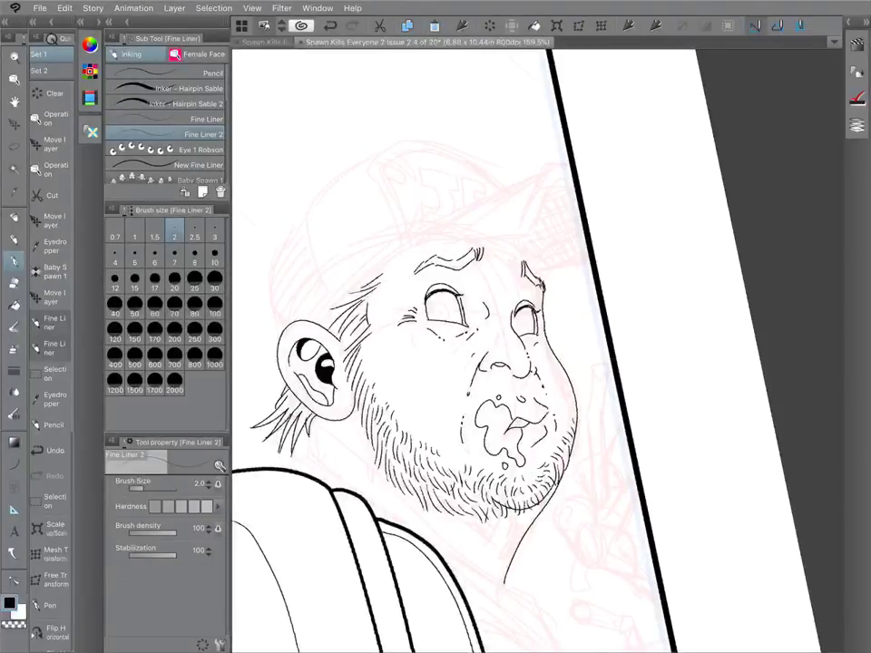
# Ink the double edge of the cap's band curving from the forehead down to the man's ear.
pyautogui.scroll(-2, 544, 317)
pyautogui.scroll(2, 517, 309)
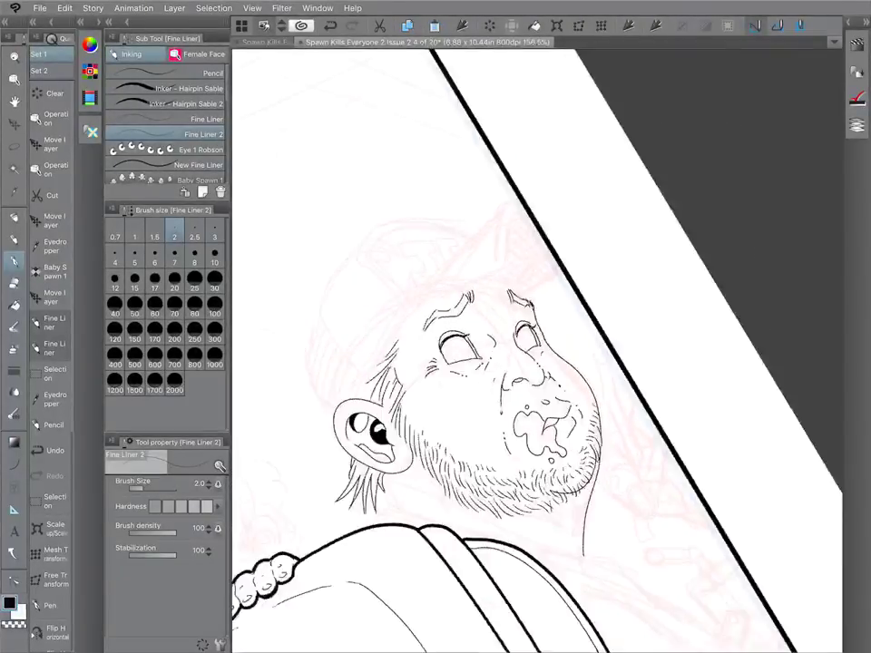
pyautogui.scroll(1, 535, 344)
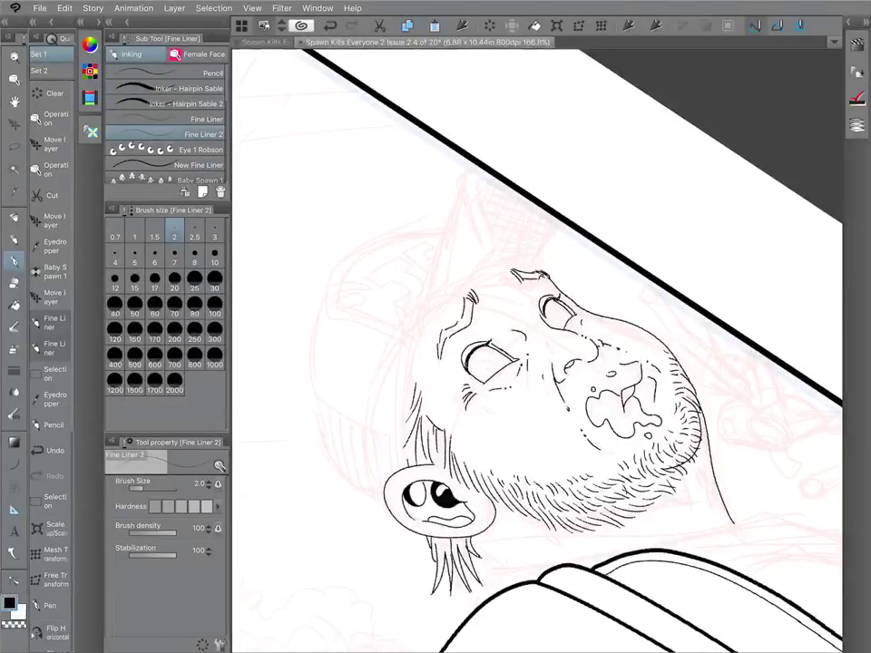
pyautogui.moveTo(418, 328); pyautogui.dragTo(404, 448)
pyautogui.moveTo(398, 398)
pyautogui.mouseDown()
pyautogui.moveTo(397, 465)
pyautogui.moveTo(405, 331)
pyautogui.mouseUp()
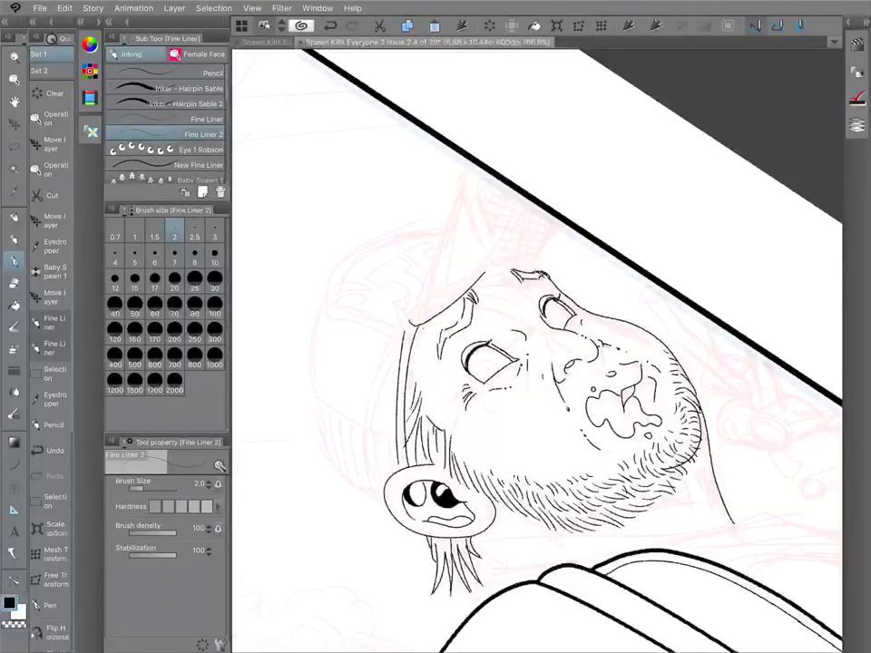
# Undo the brim's first edge and ink the cap's folded brim out to the panel border, with the forehead line beneath.
pyautogui.hotkey('ctrl', 'z')
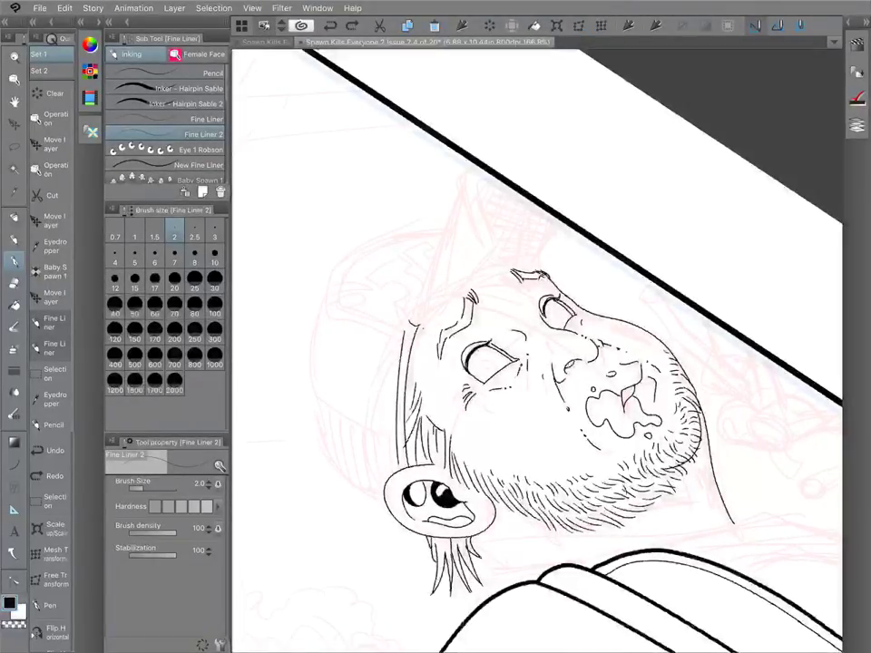
pyautogui.press('e')
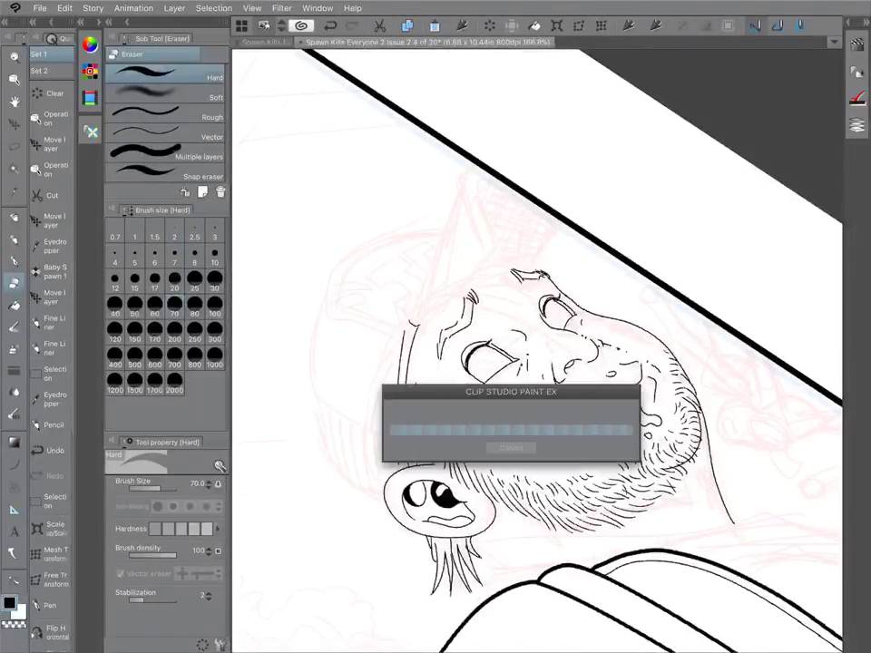
pyautogui.press('p')
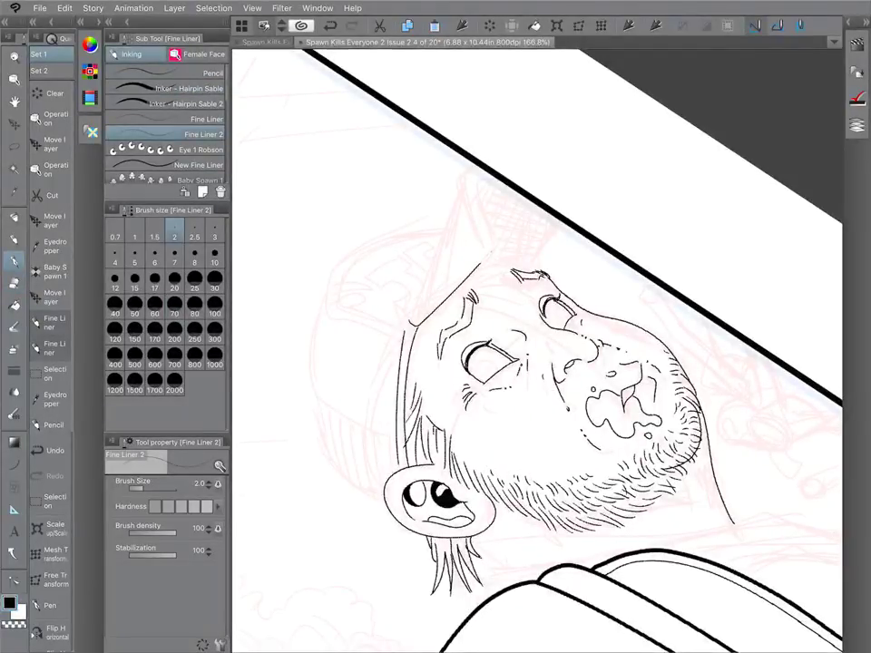
pyautogui.moveTo(412, 322); pyautogui.dragTo(496, 245)
pyautogui.moveTo(412, 319)
pyautogui.mouseDown()
pyautogui.moveTo(449, 205)
pyautogui.moveTo(474, 165)
pyautogui.moveTo(480, 246)
pyautogui.mouseUp()
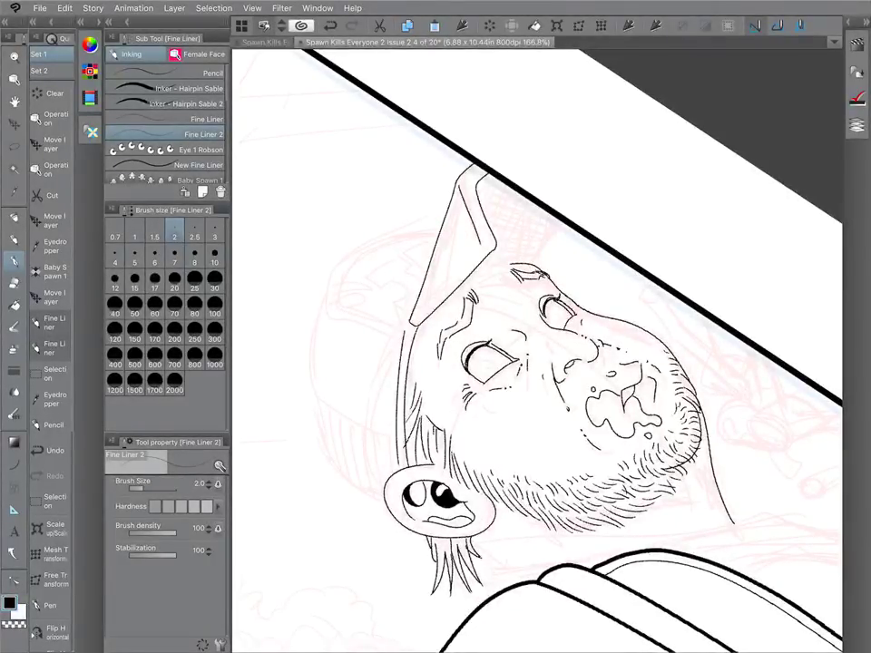
pyautogui.moveTo(486, 262); pyautogui.dragTo(524, 263)
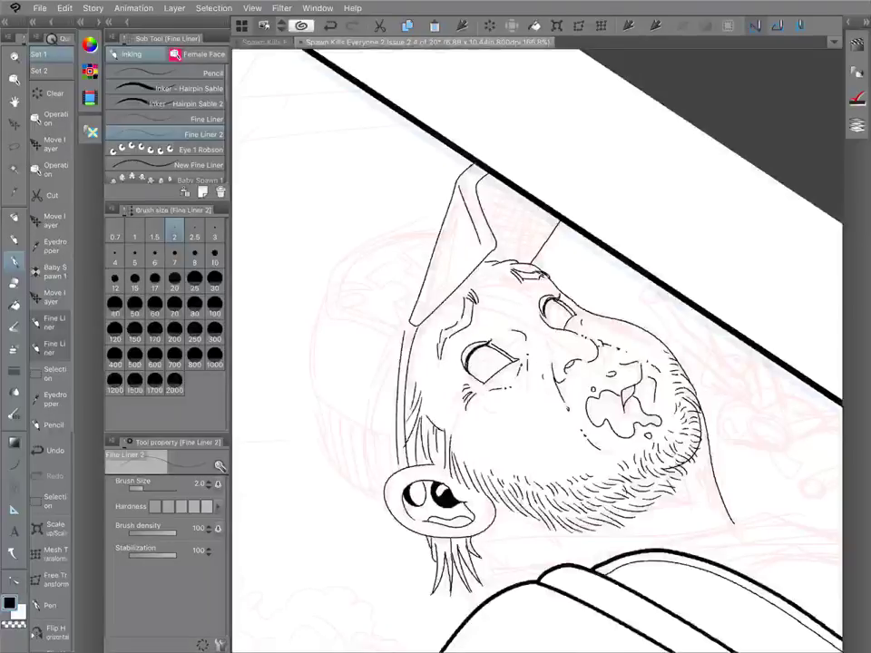
pyautogui.moveTo(635, 272); pyautogui.dragTo(600, 381)
pyautogui.moveTo(542, 298); pyautogui.dragTo(594, 292)
# Ink the cap's arched front panel with its double seam, the crown outline and the ribbed back section.
pyautogui.moveTo(393, 210)
pyautogui.mouseDown()
pyautogui.moveTo(421, 159)
pyautogui.moveTo(458, 163)
pyautogui.moveTo(506, 200)
pyautogui.mouseUp()
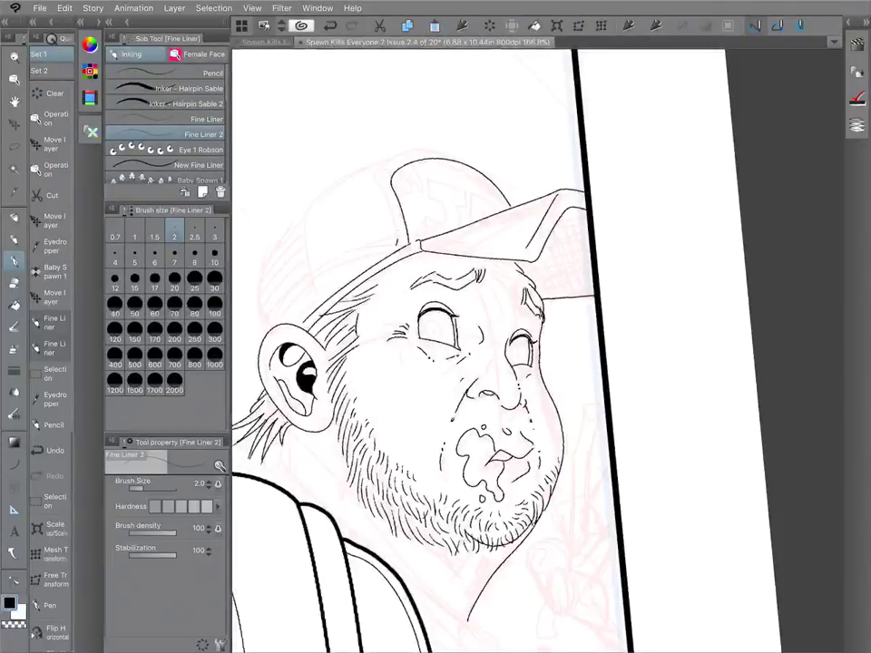
pyautogui.moveTo(397, 243)
pyautogui.mouseDown()
pyautogui.moveTo(381, 186)
pyautogui.moveTo(391, 156)
pyautogui.moveTo(444, 149)
pyautogui.mouseUp()
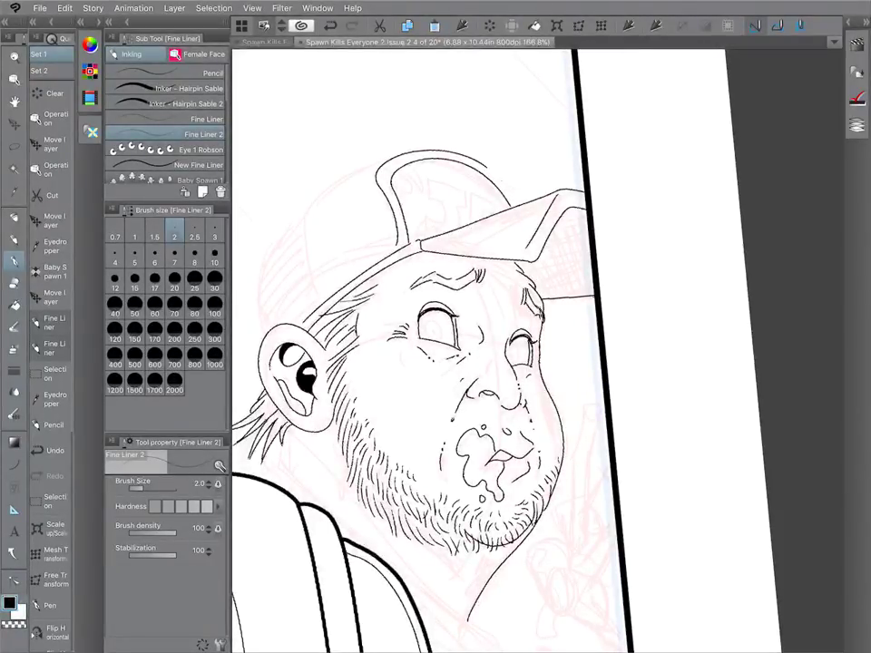
pyautogui.moveTo(436, 354); pyautogui.dragTo(500, 347)
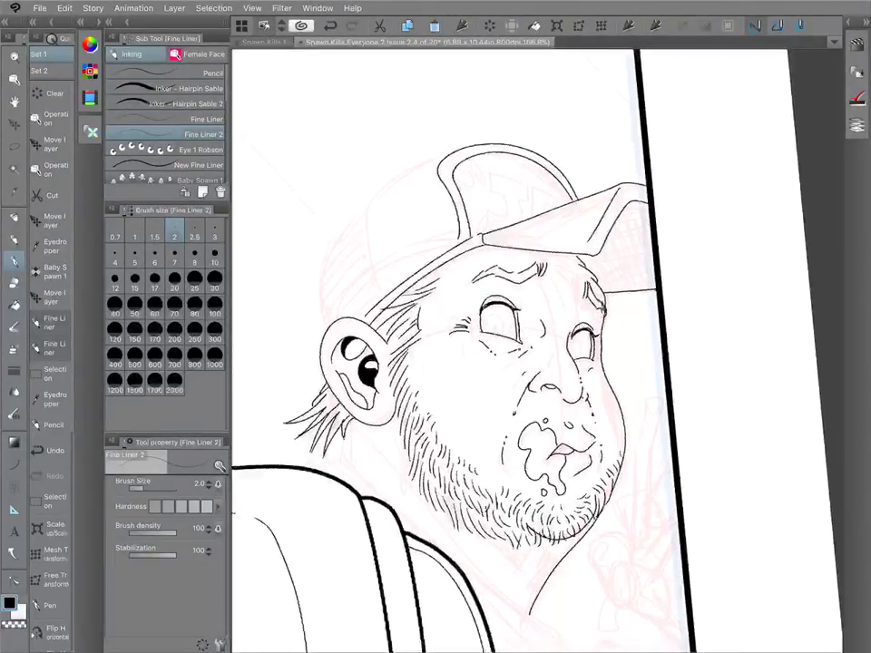
pyautogui.moveTo(439, 150)
pyautogui.mouseDown()
pyautogui.moveTo(399, 181)
pyautogui.moveTo(367, 238)
pyautogui.moveTo(354, 223)
pyautogui.moveTo(322, 286)
pyautogui.moveTo(328, 320)
pyautogui.mouseUp()
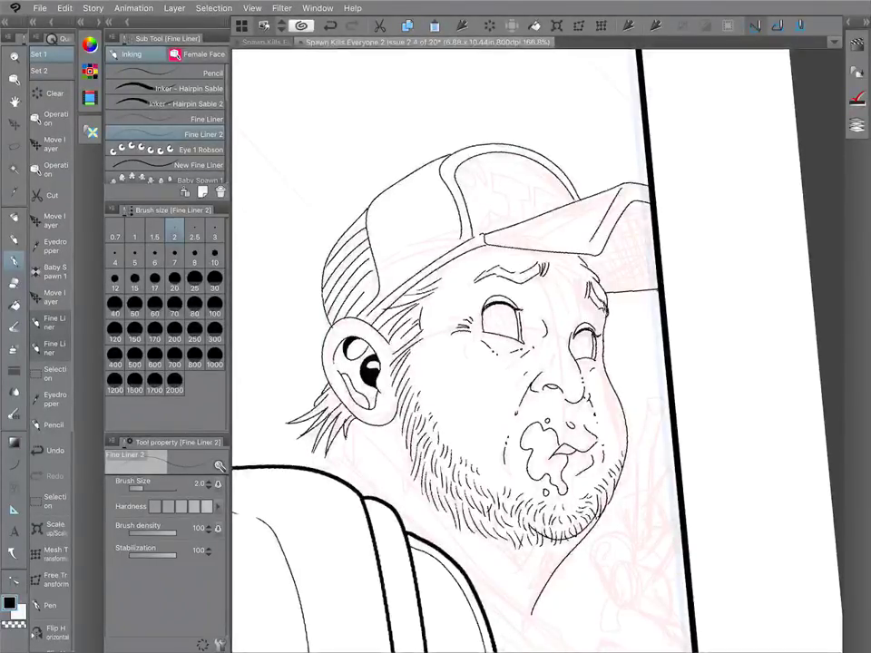
# Ink the block letters on the cap's front panel, cutting them off at the brim.
pyautogui.scroll(-5, 562, 304)
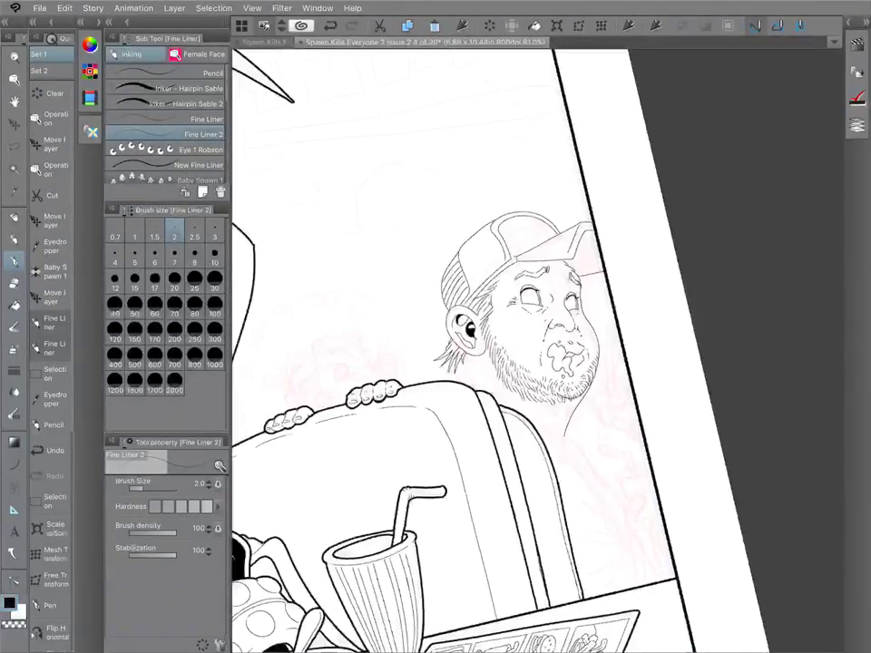
pyautogui.scroll(3, 526, 313)
pyautogui.scroll(1, 535, 345)
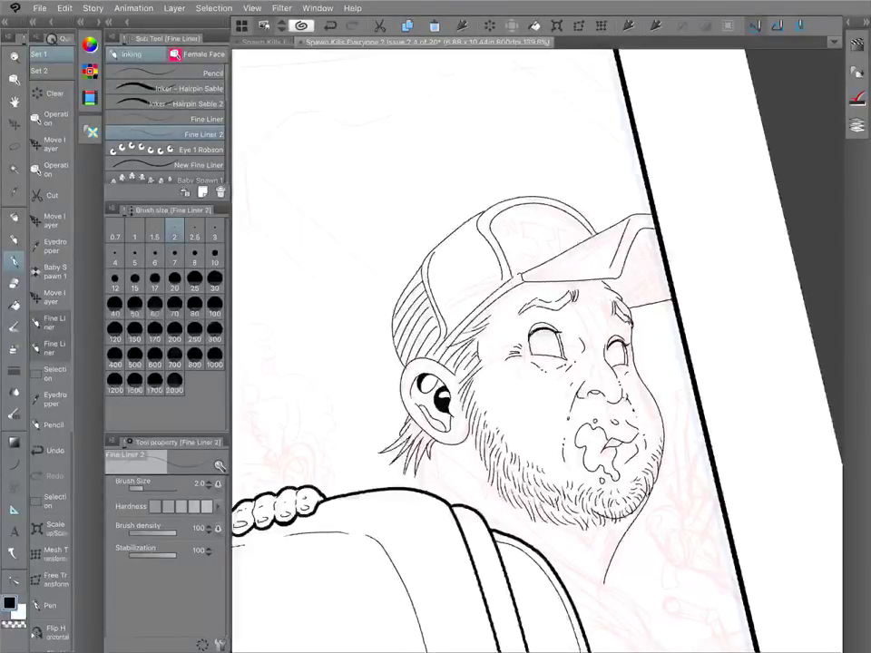
pyautogui.moveTo(544, 362); pyautogui.dragTo(493, 304)
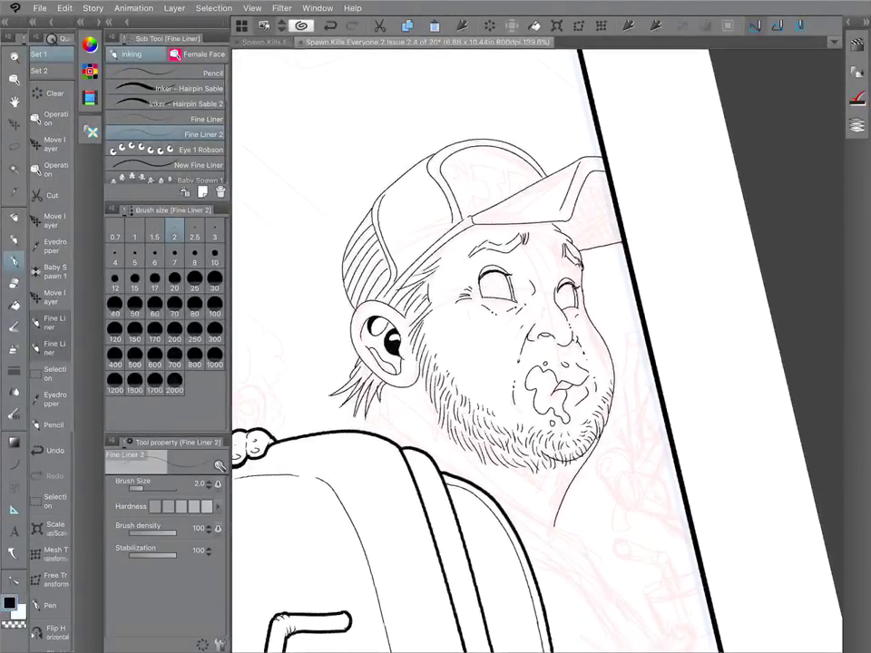
pyautogui.moveTo(472, 188)
pyautogui.mouseDown()
pyautogui.moveTo(473, 207)
pyautogui.moveTo(486, 192)
pyautogui.moveTo(474, 189)
pyautogui.moveTo(498, 167)
pyautogui.mouseUp()
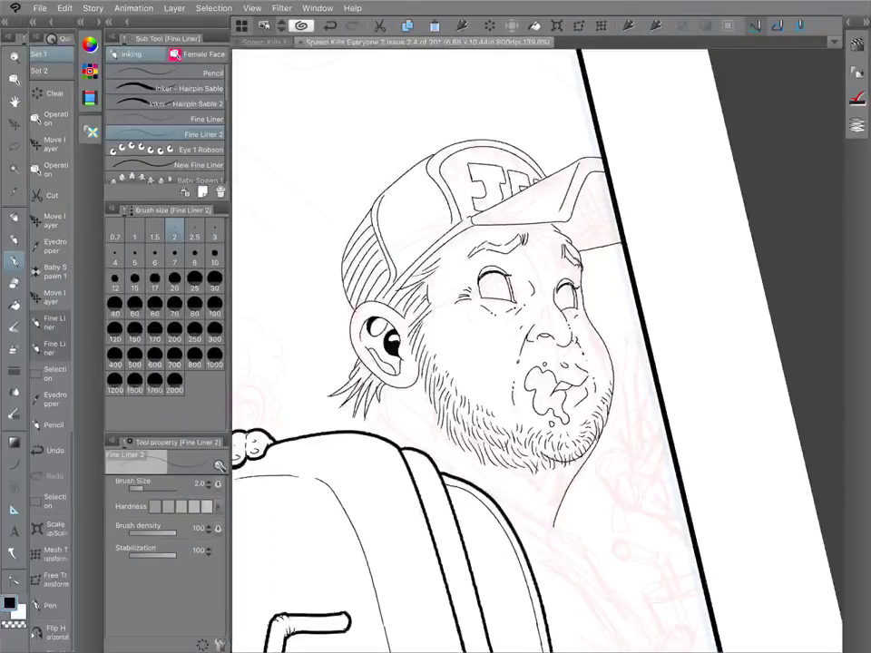
# Ink the man's collar and shirt edge below the neck, and add short whiskers under the chin.
pyautogui.moveTo(553, 390)
pyautogui.mouseDown()
pyautogui.moveTo(517, 296)
pyautogui.moveTo(520, 282)
pyautogui.moveTo(530, 290)
pyautogui.mouseUp()
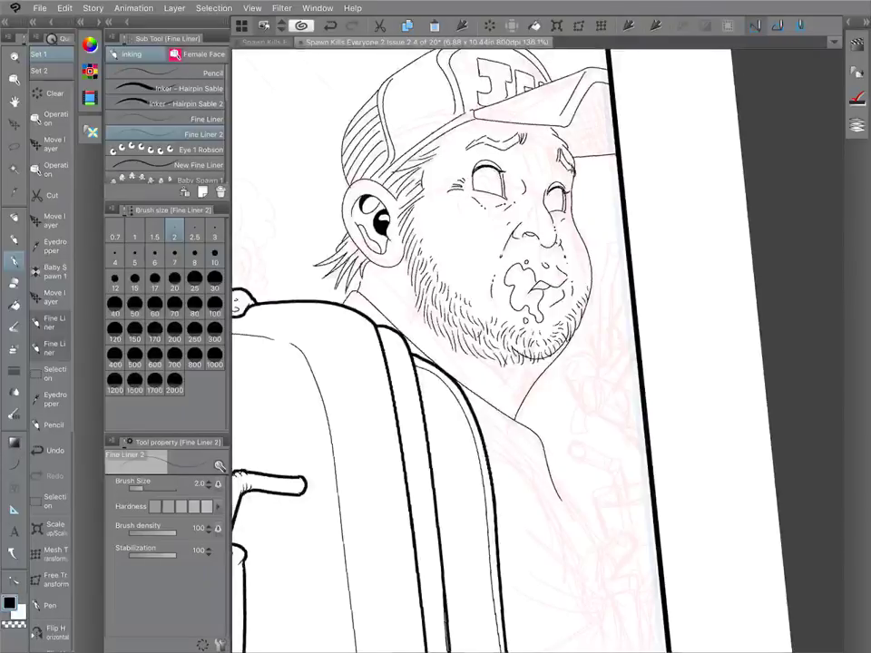
pyautogui.scroll(-1, 537, 350)
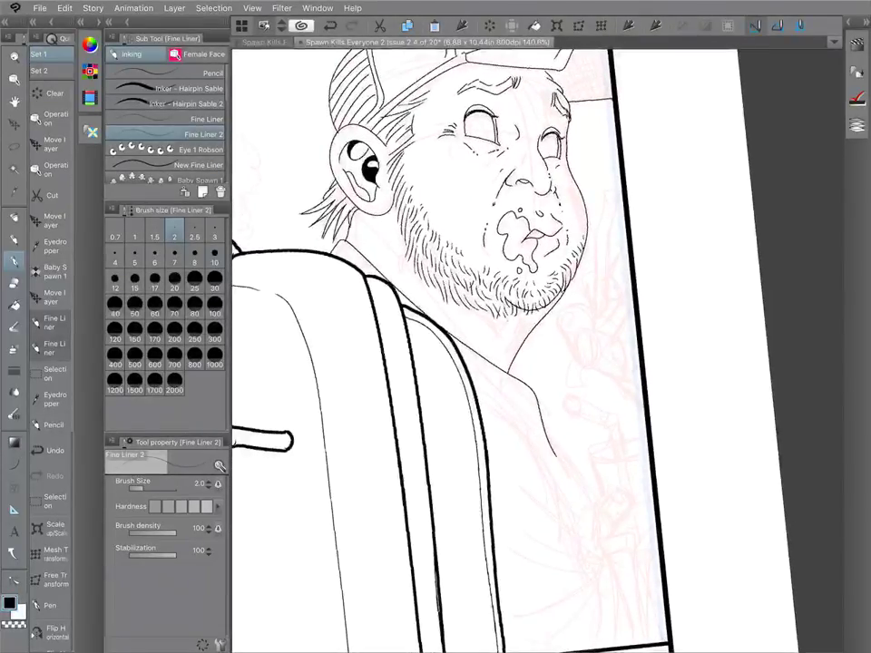
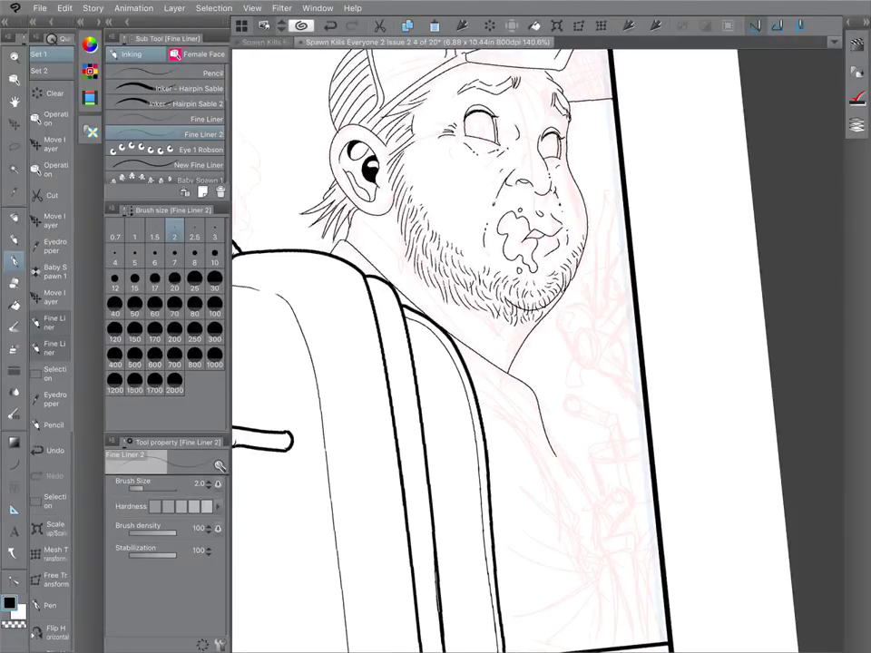
pyautogui.scroll(-10, 537, 349)
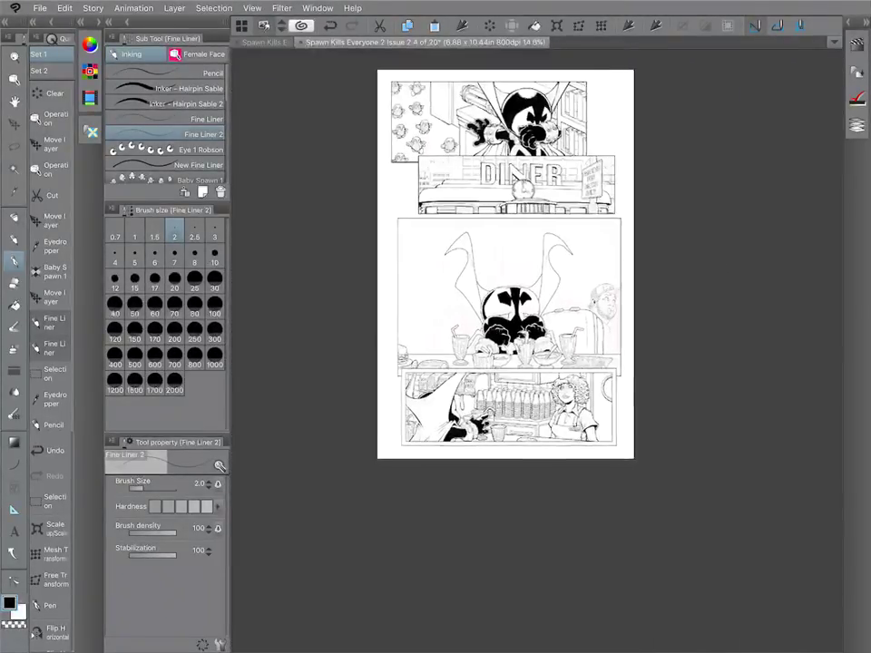
pyautogui.scroll(3, 536, 350)
pyautogui.scroll(5, 695, 321)
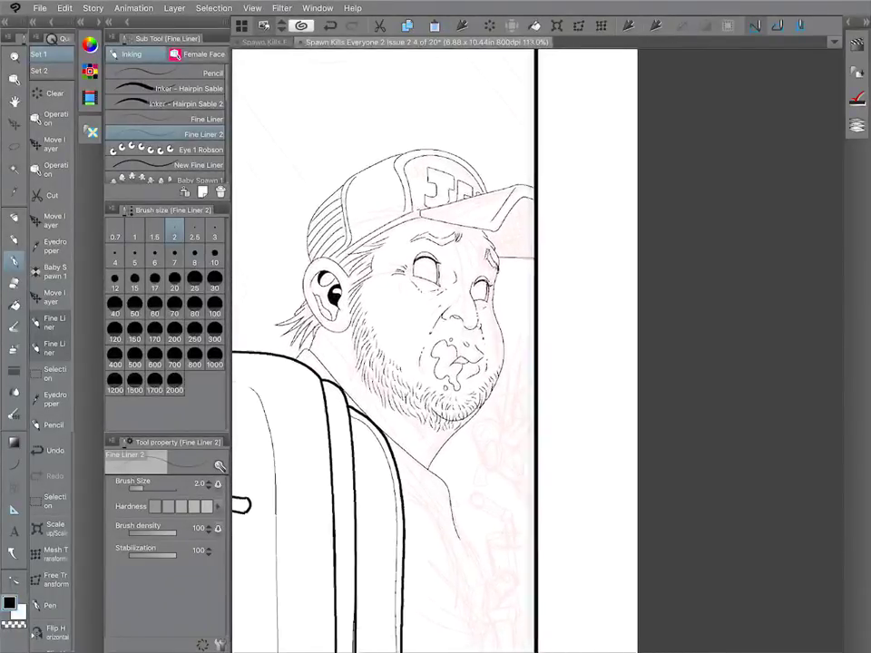
# Bring up the layer list and move the Extra Outline layer beneath the Lines Copy layer in its folder.
pyautogui.press('Tab')
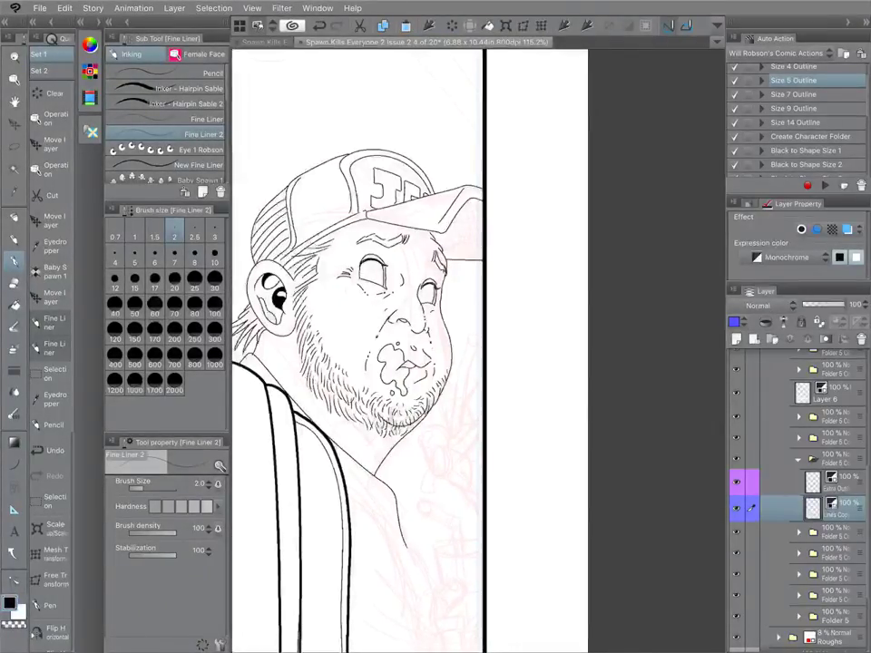
pyautogui.scroll(-6, 796, 118)
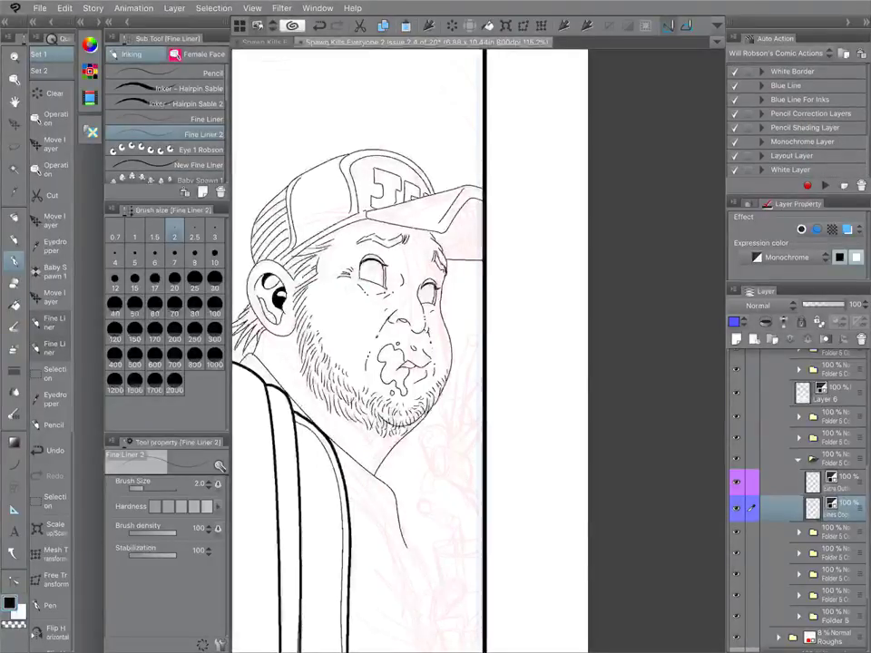
pyautogui.moveTo(858, 482); pyautogui.dragTo(859, 519)
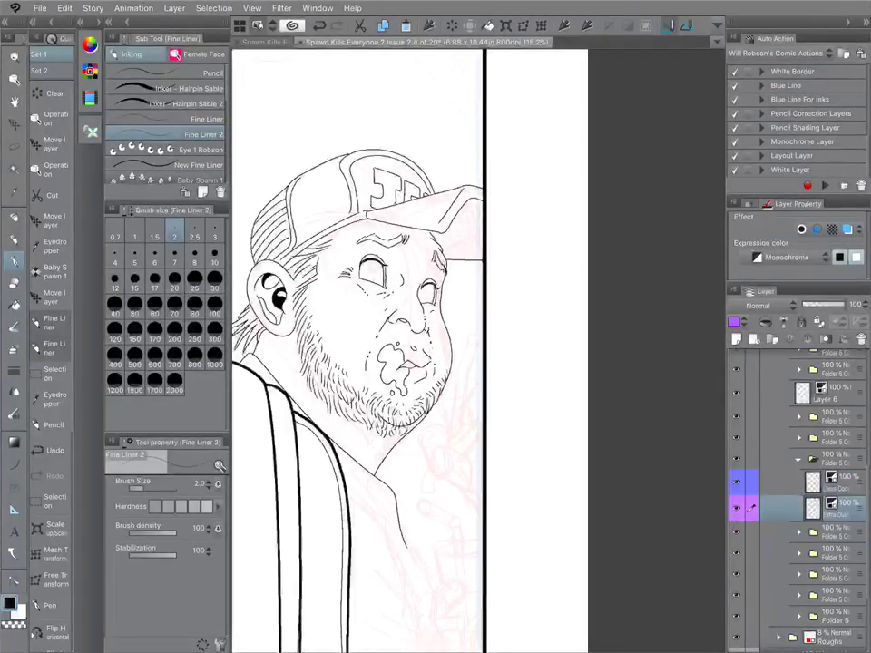
# Stamp an iris and pupil into each of the man's eyes with the Eye 1 Robson brush at size 40.
pyautogui.click(182, 150)
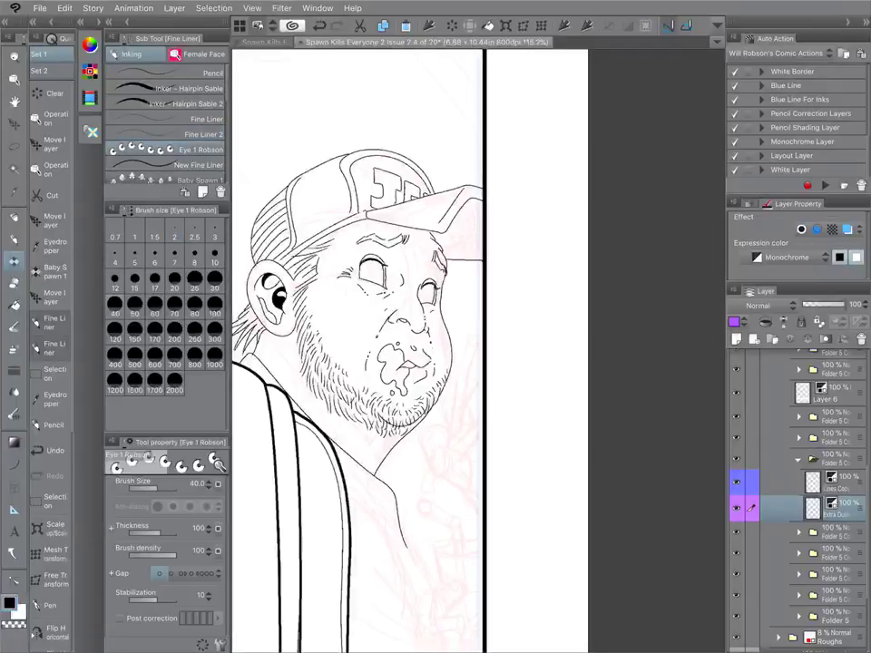
pyautogui.scroll(4, 411, 236)
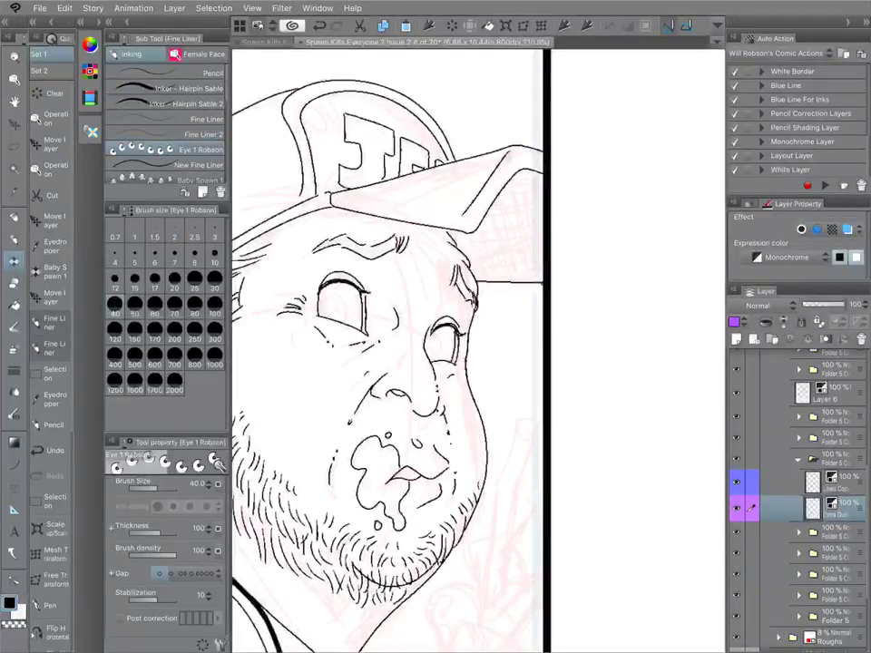
pyautogui.click(338, 310)
pyautogui.click(434, 347)
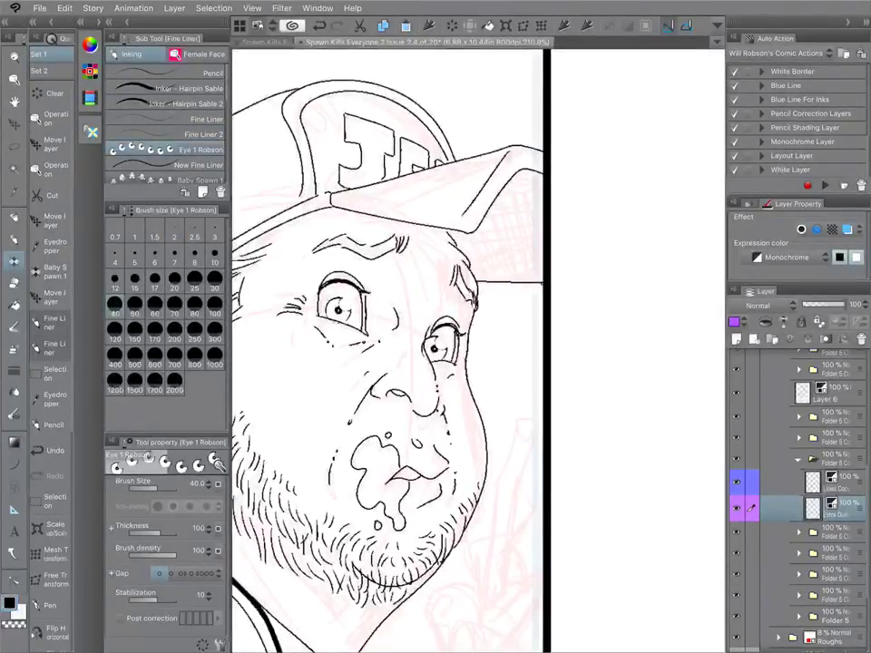
# Lasso the near eye's iris, shift it slightly lower, and trim the iris lines that overlap the eye outlines.
pyautogui.scroll(-5, 508, 326)
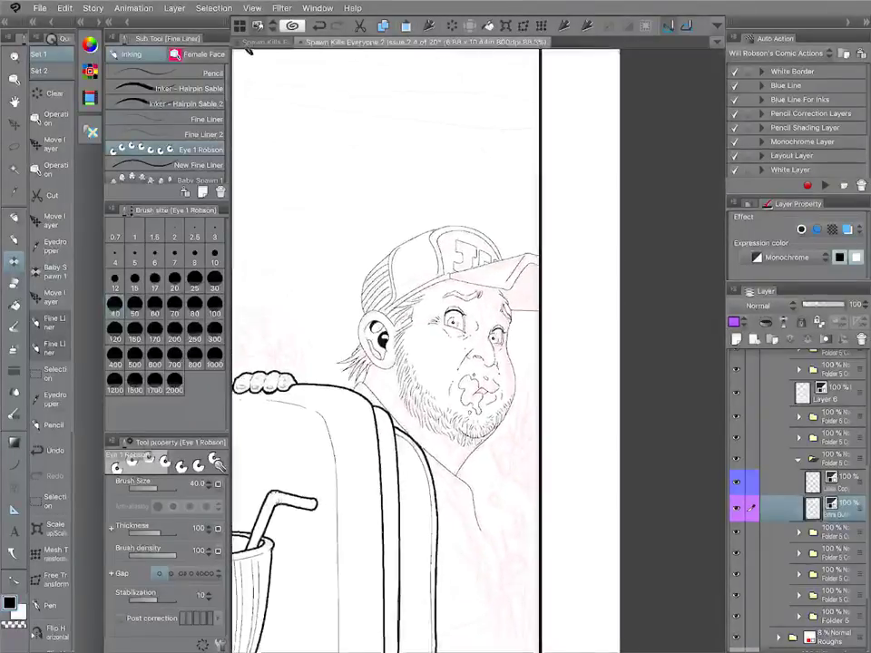
pyautogui.scroll(4, 507, 309)
pyautogui.scroll(1, 390, 345)
pyautogui.press('m')
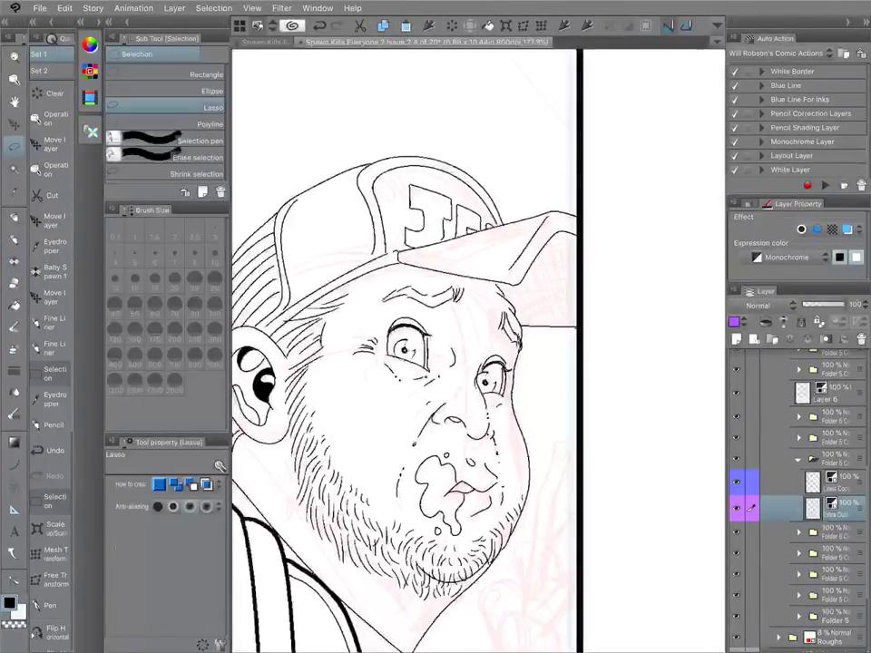
pyautogui.moveTo(390, 325)
pyautogui.mouseDown()
pyautogui.moveTo(423, 387)
pyautogui.moveTo(392, 323)
pyautogui.moveTo(410, 357)
pyautogui.mouseUp()
pyautogui.hotkey('ctrl', 't')
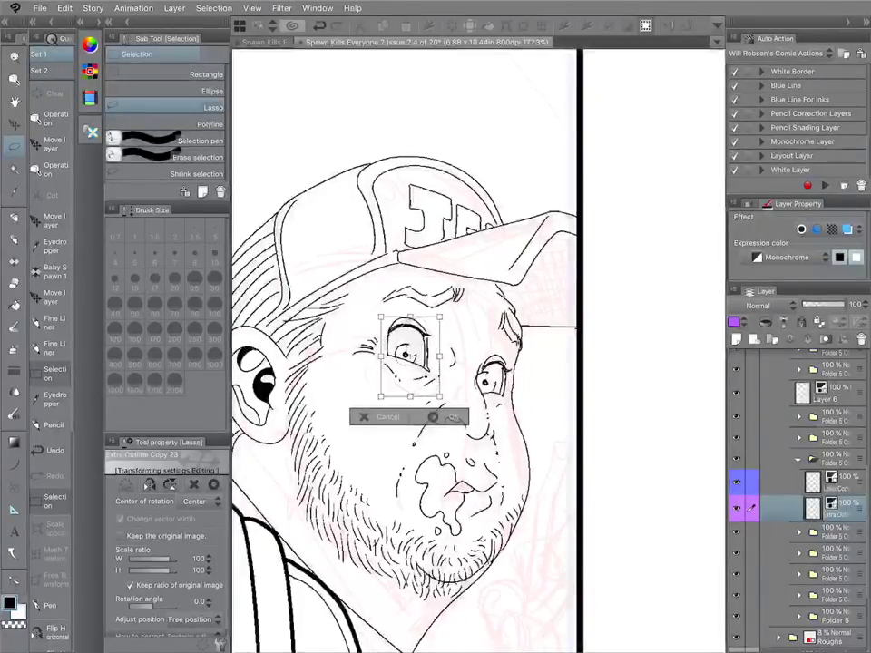
pyautogui.press('Return')
pyautogui.hotkey('ctrl', 'd')
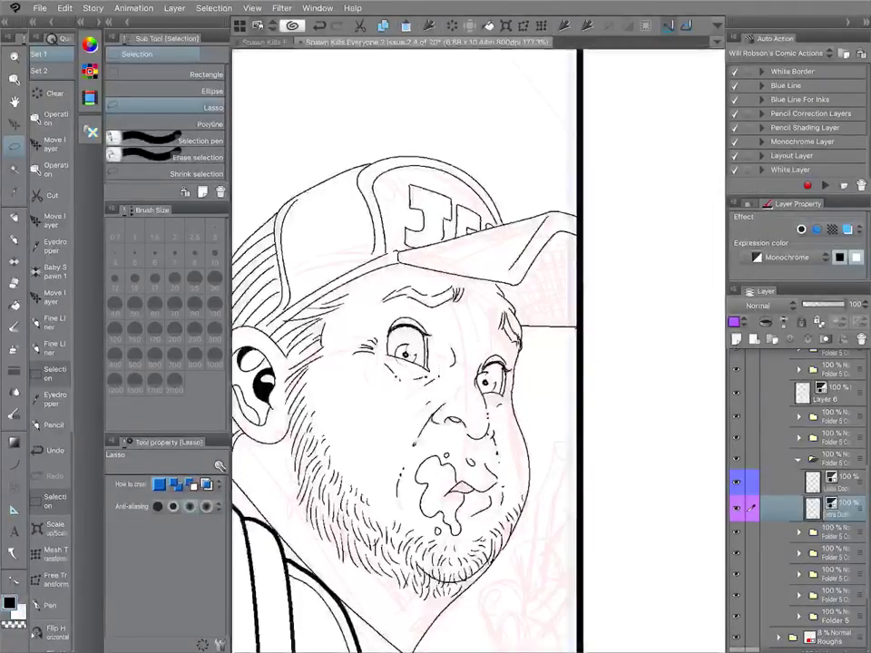
pyautogui.press('e')
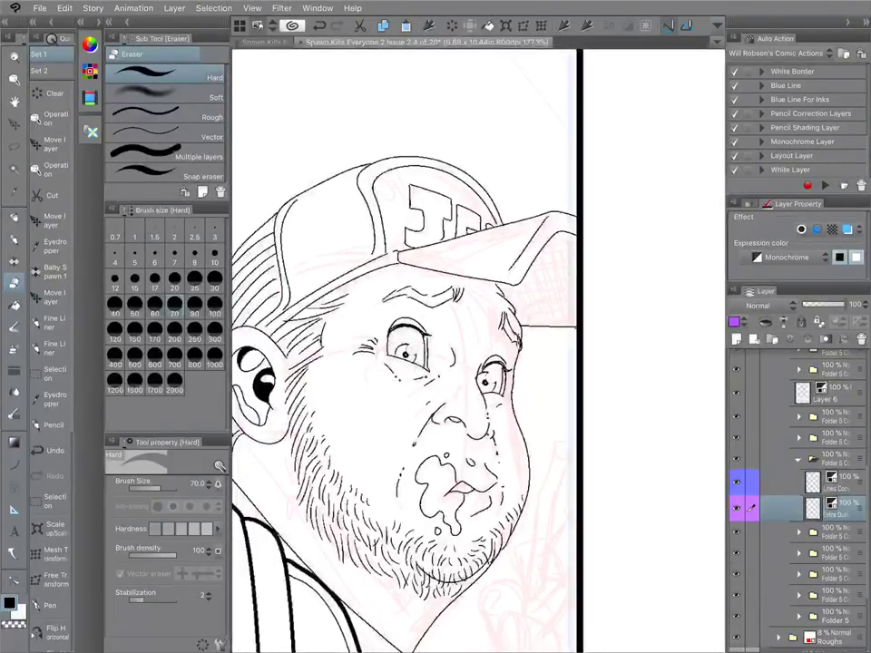
# Lasso the near eye's iris again and scale it up to 110%.
pyautogui.scroll(3, 485, 374)
pyautogui.press('m')
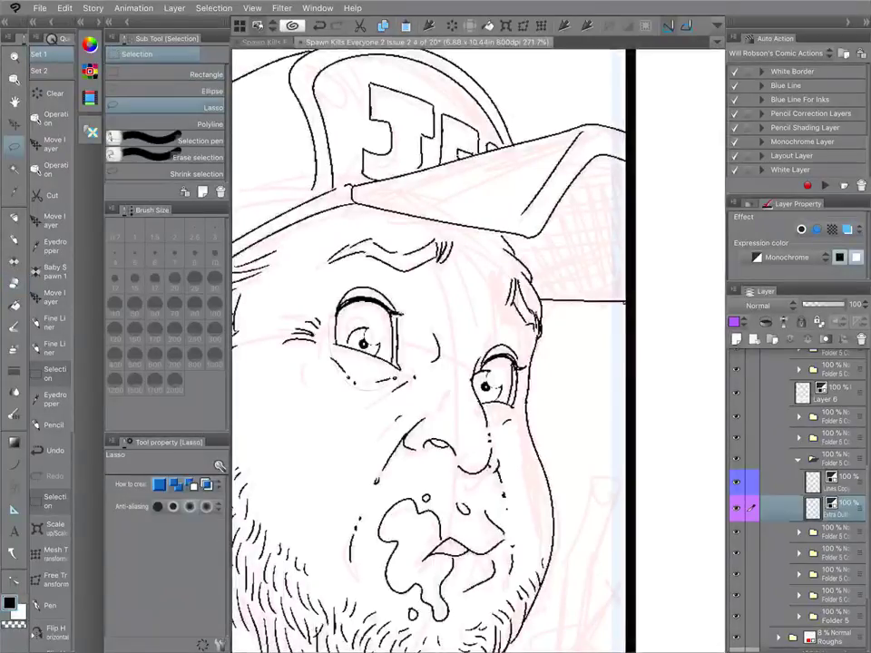
pyautogui.moveTo(399, 313)
pyautogui.mouseDown()
pyautogui.moveTo(363, 297)
pyautogui.moveTo(385, 332)
pyautogui.mouseUp()
pyautogui.hotkey('ctrl', 't')
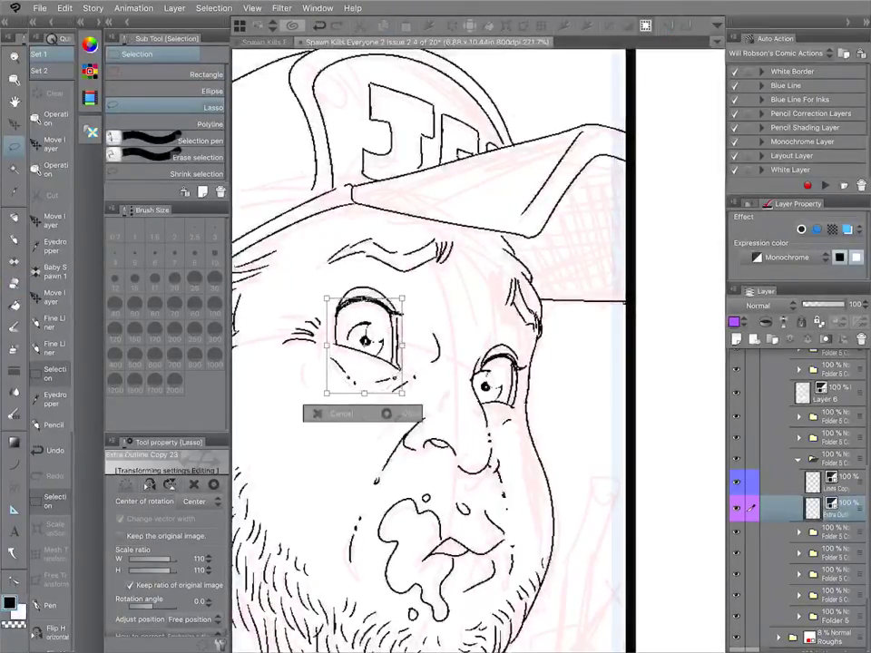
pyautogui.press('Return')
pyautogui.hotkey('ctrl', 'd')
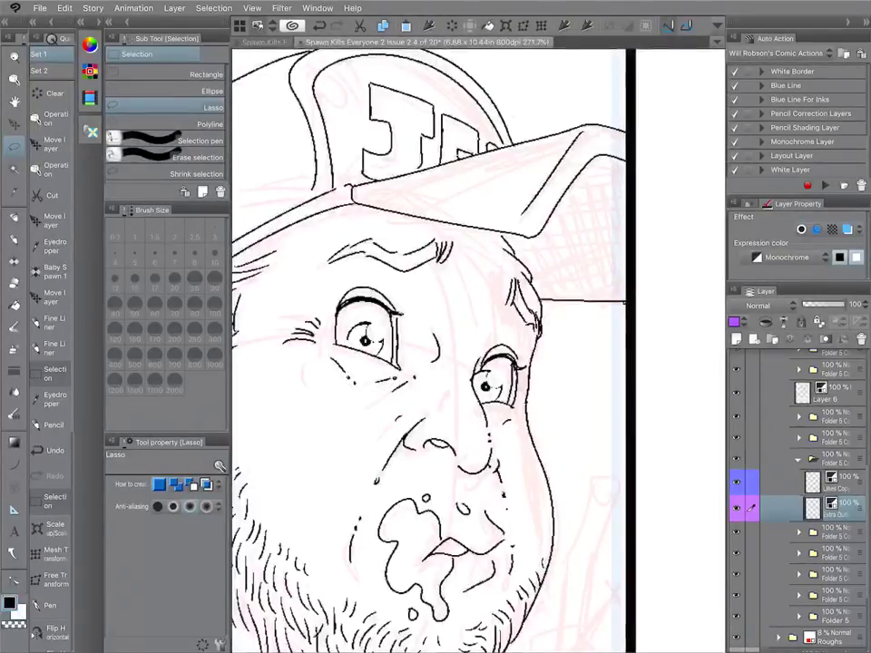
pyautogui.scroll(-3, 540, 335)
pyautogui.scroll(3, 572, 313)
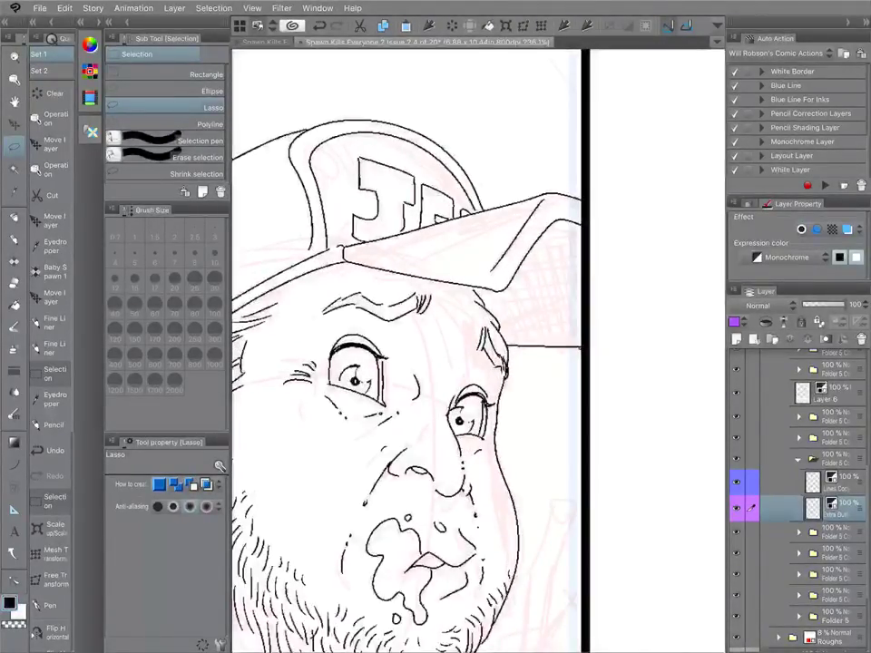
pyautogui.press('p')
pyautogui.press('e')
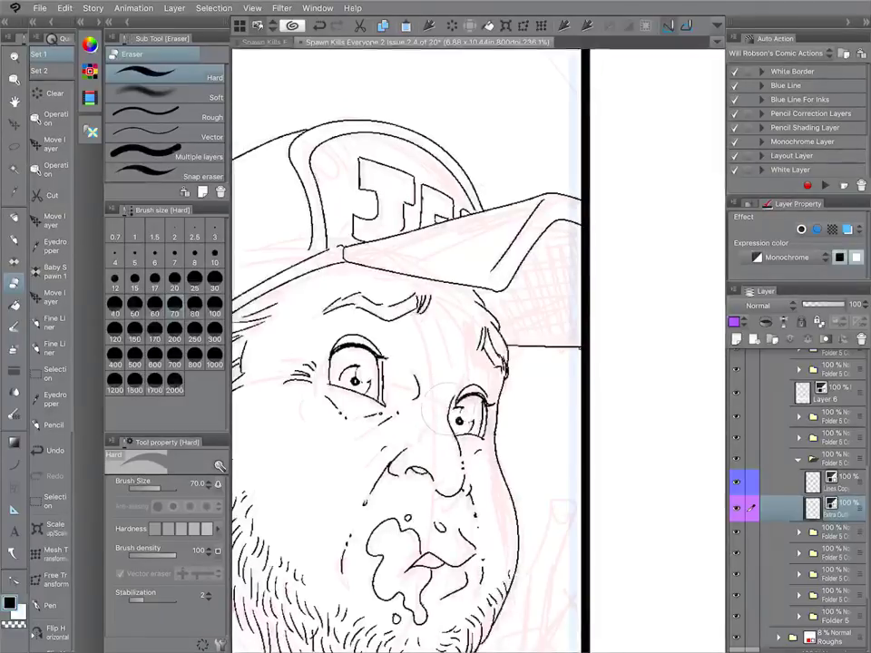
pyautogui.scroll(-6, 442, 415)
pyautogui.scroll(-2, 418, 381)
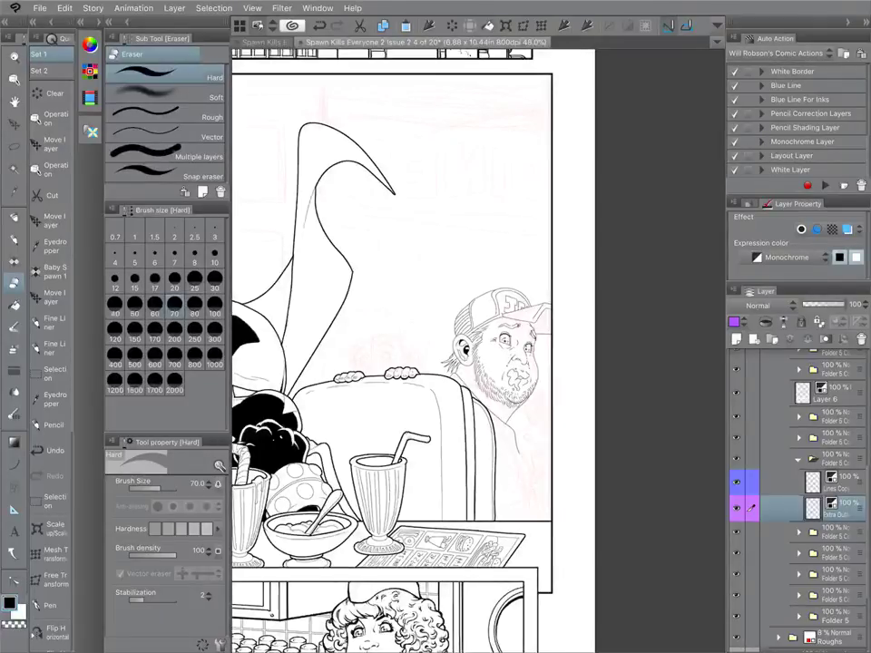
# On the Lines Copy layer, ink the front edge of the man's shirt below the collar with Fine Liner 2 at size 2.
pyautogui.click(834, 483)
pyautogui.click(54, 425)
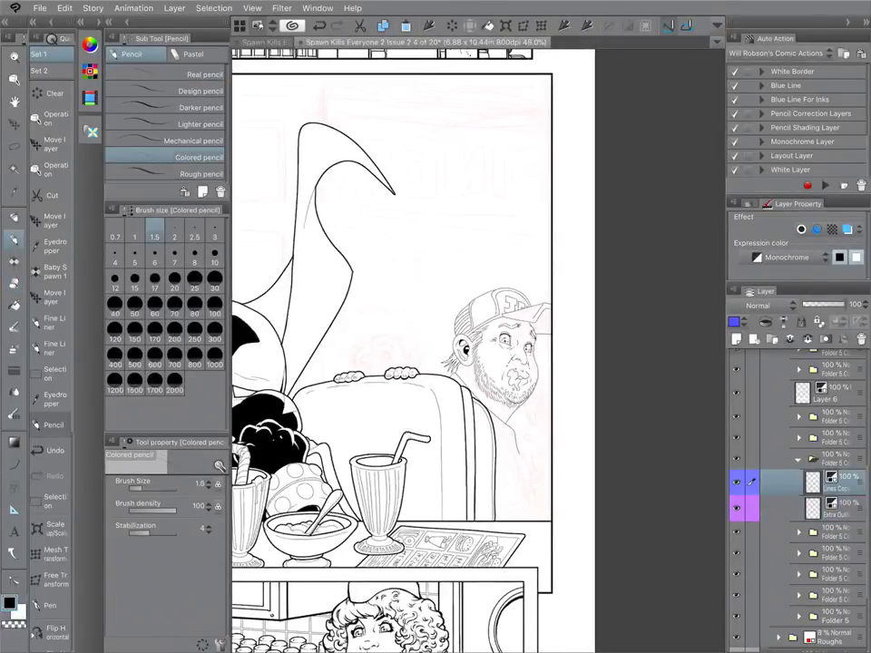
pyautogui.click(54, 324)
pyautogui.scroll(3, 518, 356)
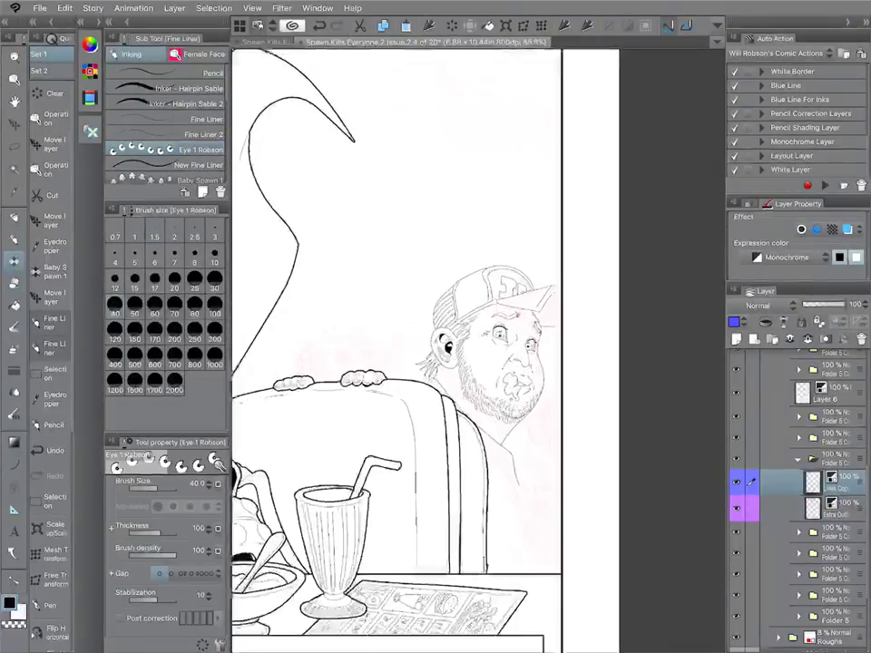
pyautogui.click(203, 134)
pyautogui.scroll(3, 518, 372)
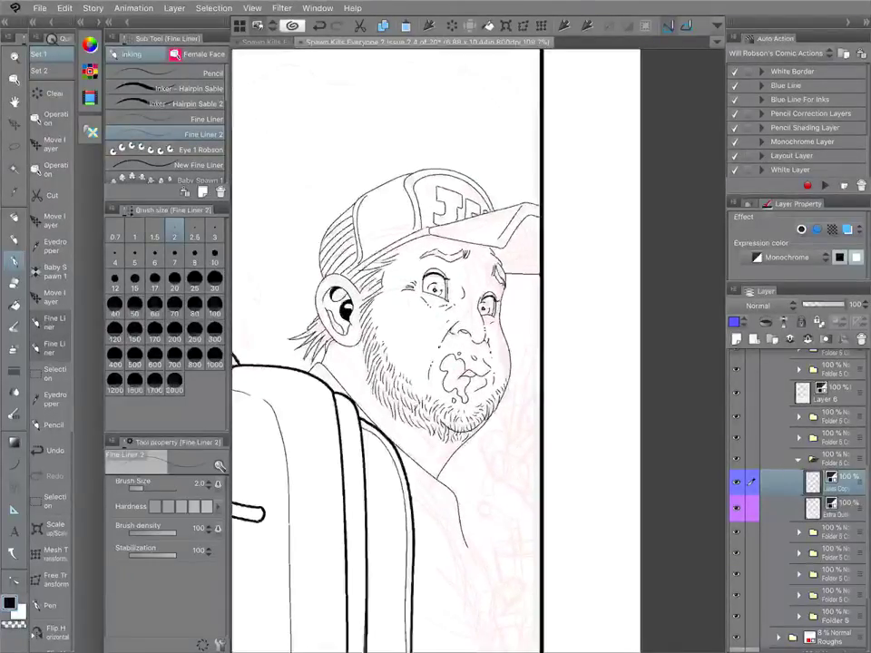
pyautogui.scroll(-3, 479, 352)
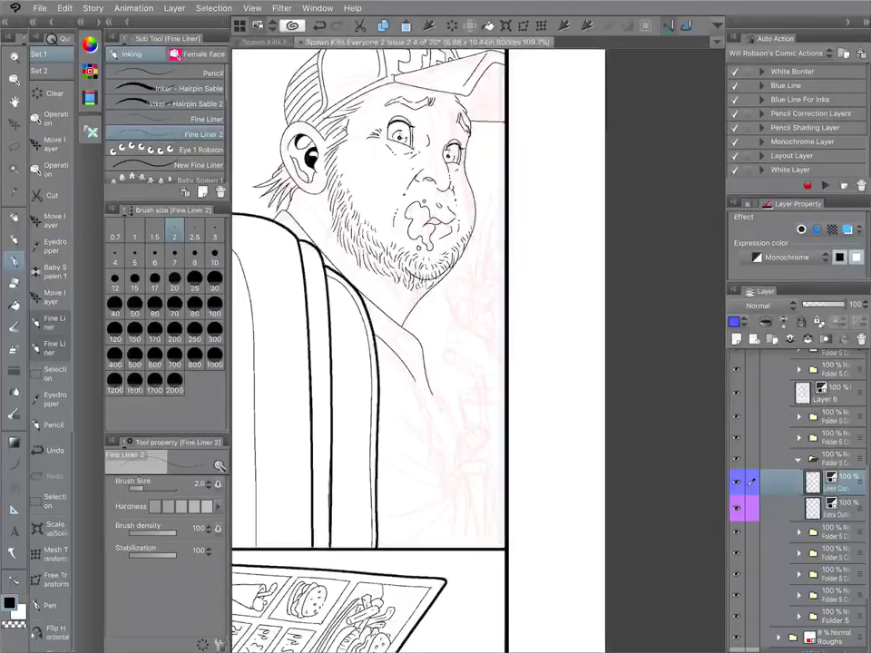
pyautogui.moveTo(429, 419); pyautogui.dragTo(444, 445)
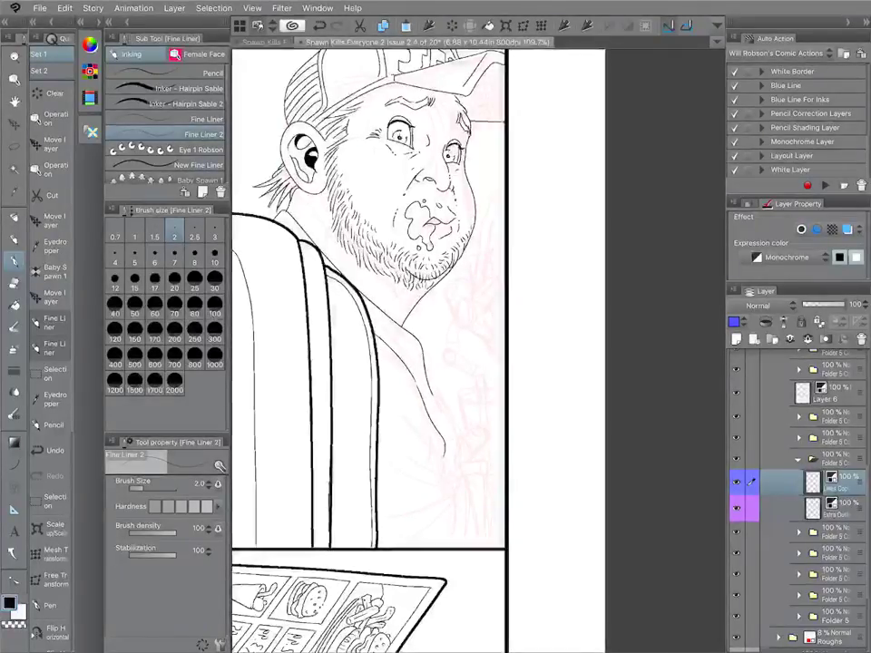
pyautogui.hotkey('ctrl', 'z')
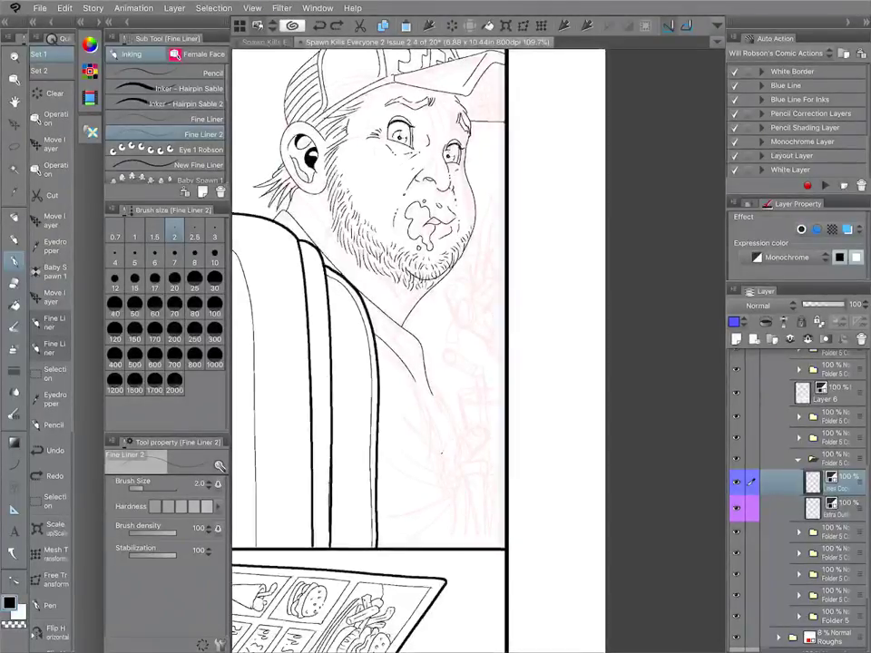
pyautogui.moveTo(441, 453); pyautogui.dragTo(416, 380)
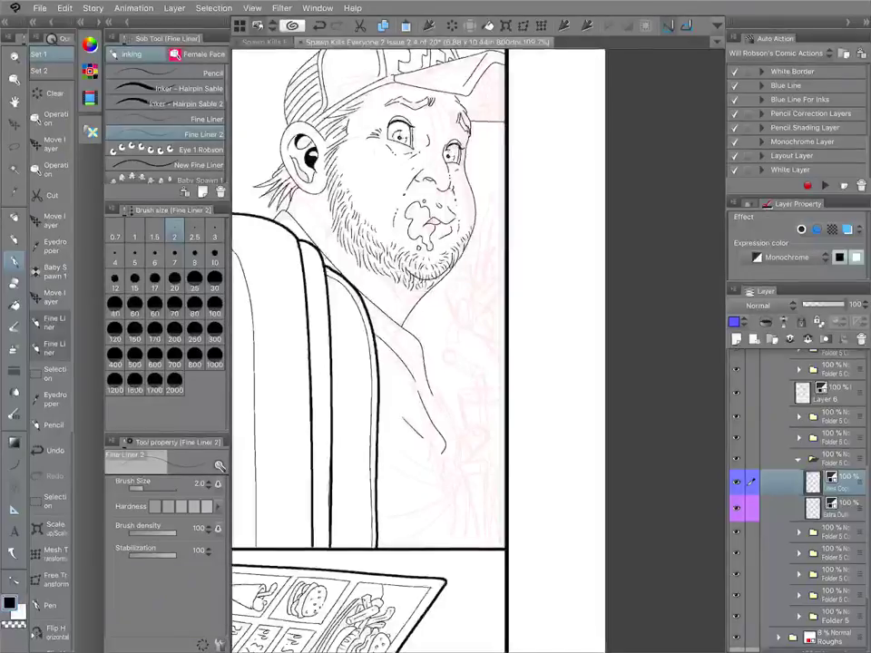
# Ink the fabric folds and small crease dots across the man's shirt and finish its lower edge and collar.
pyautogui.moveTo(444, 451); pyautogui.dragTo(402, 414)
pyautogui.moveTo(449, 474); pyautogui.dragTo(412, 442)
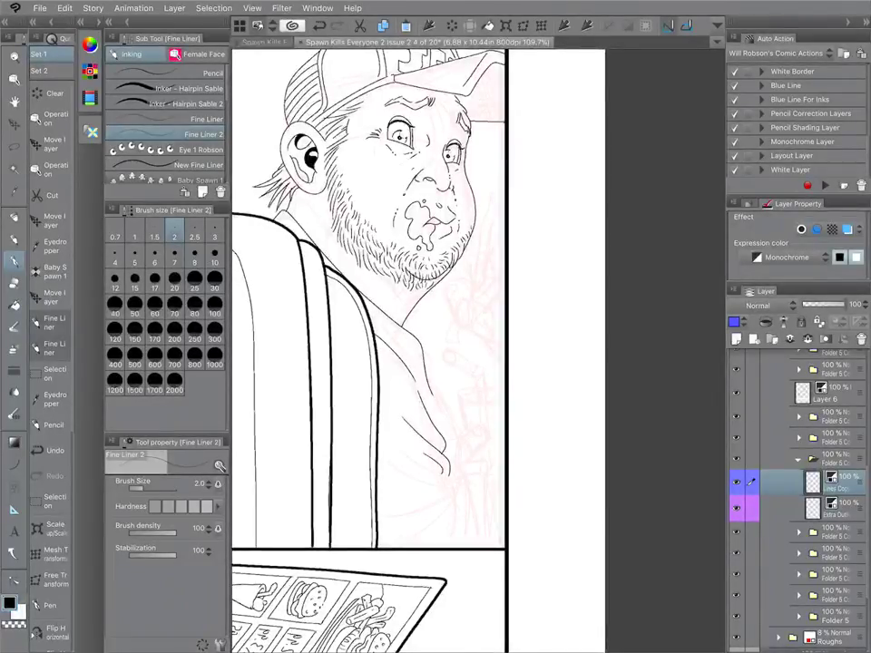
pyautogui.moveTo(448, 475)
pyautogui.mouseDown()
pyautogui.moveTo(442, 511)
pyautogui.moveTo(404, 524)
pyautogui.mouseUp()
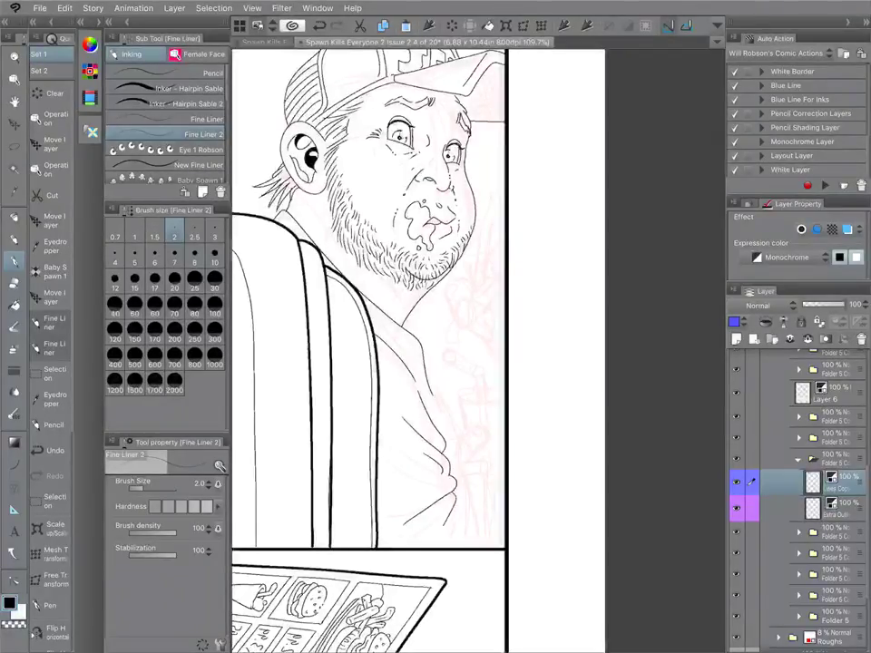
pyautogui.moveTo(455, 492)
pyautogui.mouseDown()
pyautogui.moveTo(444, 526)
pyautogui.moveTo(461, 536)
pyautogui.moveTo(479, 513)
pyautogui.mouseUp()
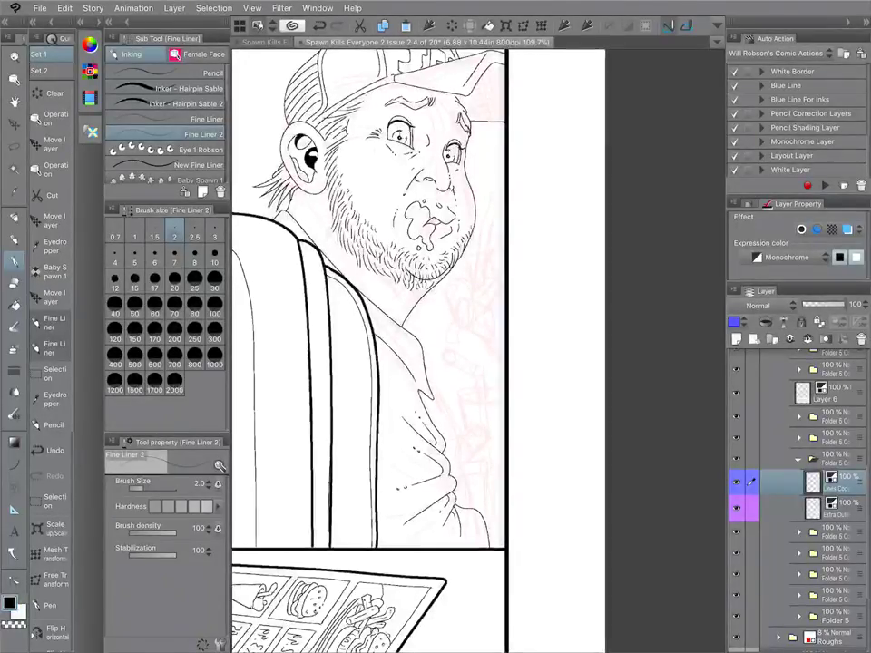
pyautogui.click(395, 530)
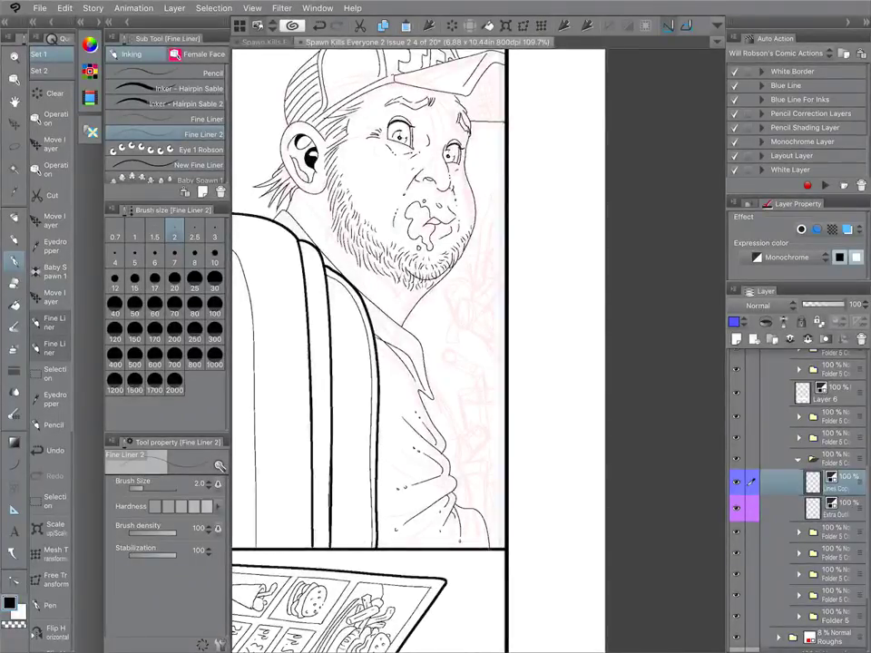
# Sketch a long horizontal guide line with a simple perspective box beneath it, in the empty background above the capped man.
pyautogui.scroll(-3, 478, 351)
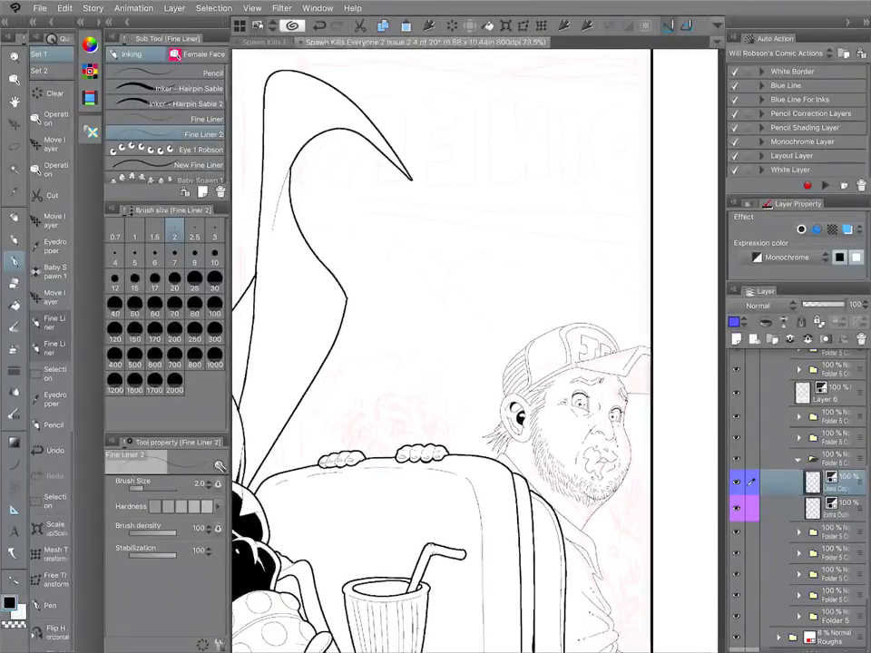
pyautogui.scroll(-5, 477, 351)
pyautogui.scroll(2, 478, 351)
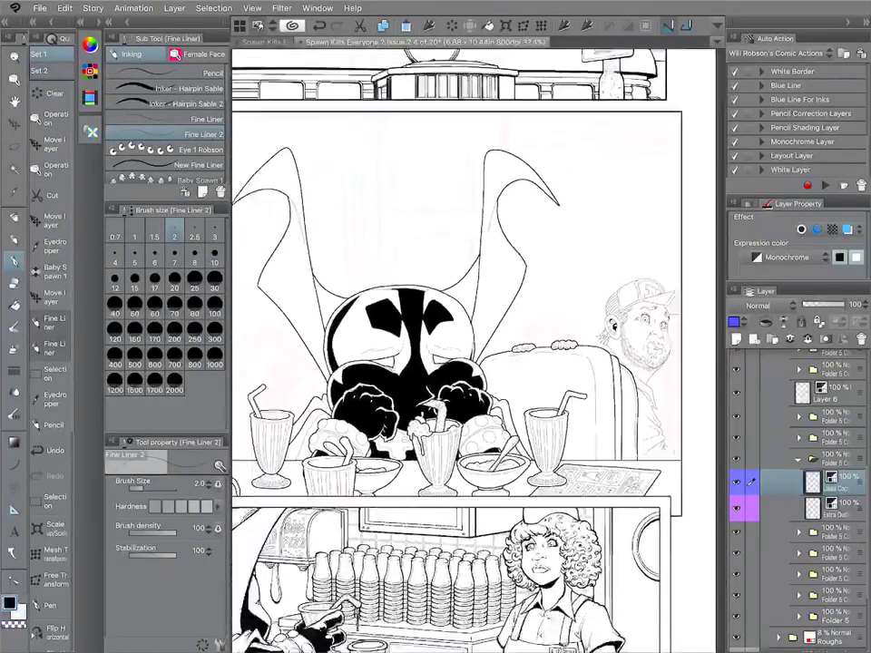
pyautogui.scroll(-1, 478, 351)
pyautogui.scroll(4, 478, 351)
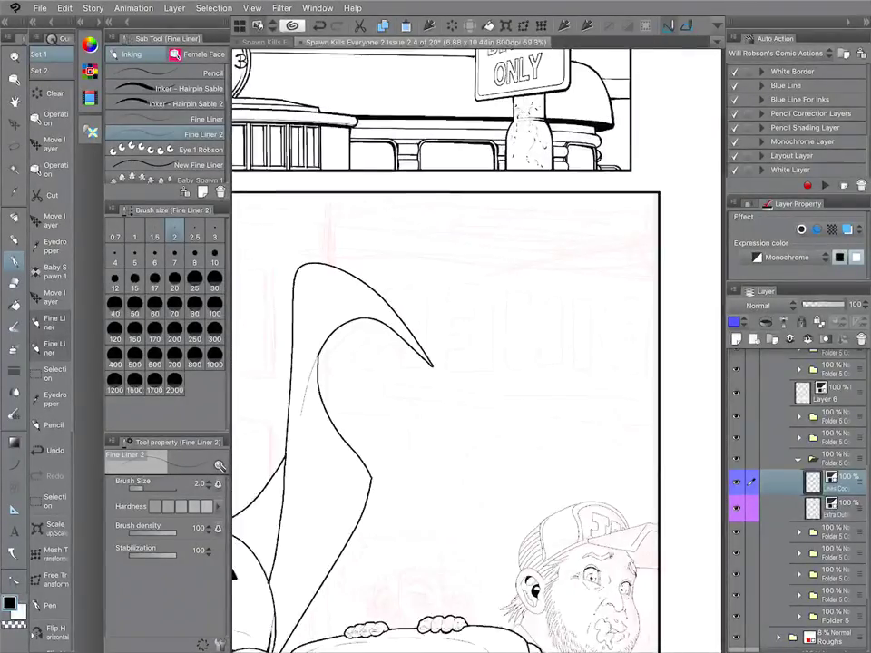
pyautogui.scroll(1, 477, 351)
pyautogui.moveTo(367, 247); pyautogui.dragTo(620, 242)
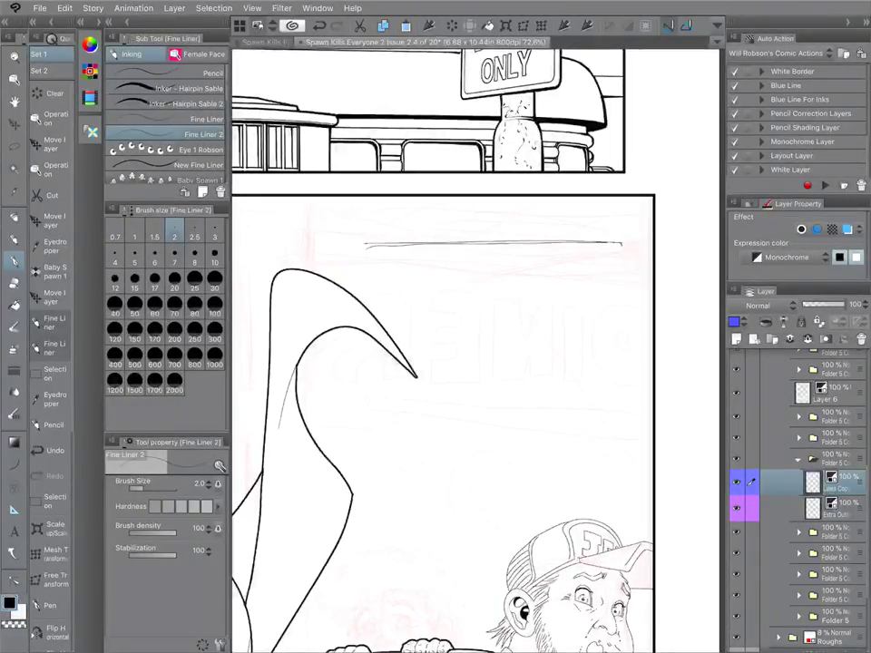
pyautogui.moveTo(481, 285)
pyautogui.mouseDown()
pyautogui.moveTo(516, 305)
pyautogui.moveTo(559, 300)
pyautogui.moveTo(504, 283)
pyautogui.moveTo(533, 282)
pyautogui.moveTo(563, 297)
pyautogui.moveTo(516, 345)
pyautogui.mouseUp()
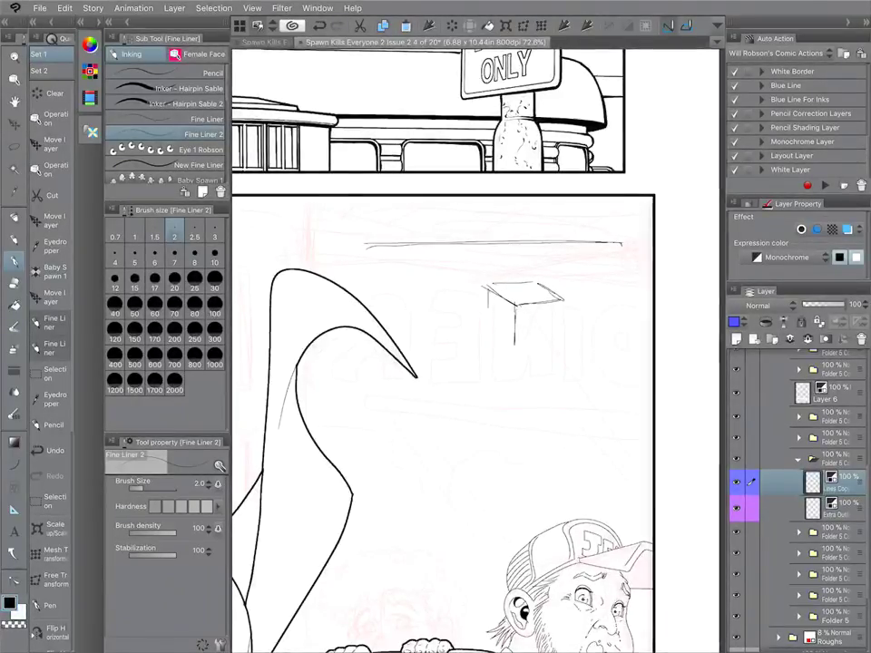
pyautogui.moveTo(488, 287); pyautogui.dragTo(486, 329)
pyautogui.moveTo(558, 300); pyautogui.dragTo(558, 358)
pyautogui.moveTo(488, 290); pyautogui.dragTo(486, 353)
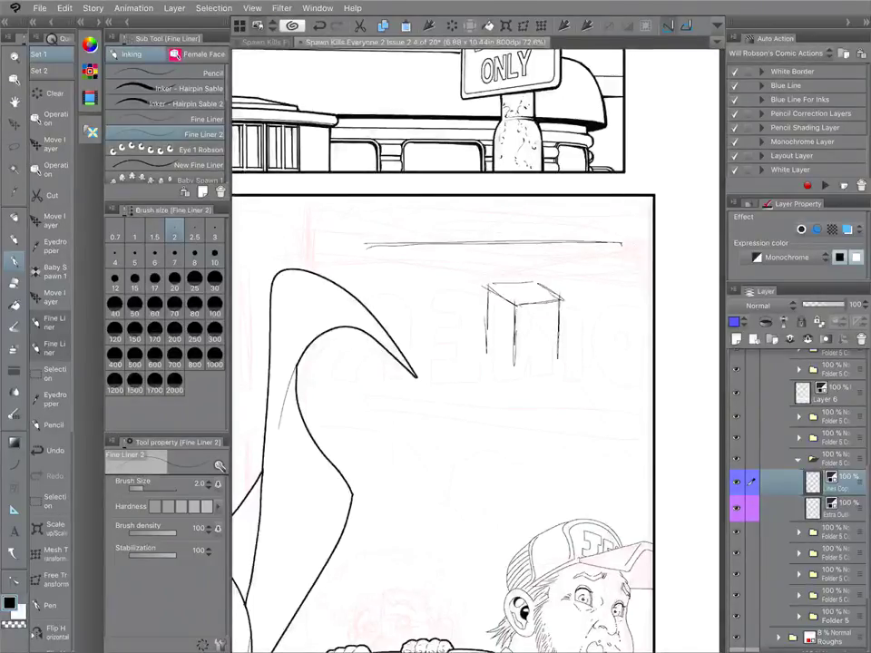
# Draw converging construction lines from the box's corners down toward a vanishing point near the panel's right border.
pyautogui.scroll(-5, 397, 264)
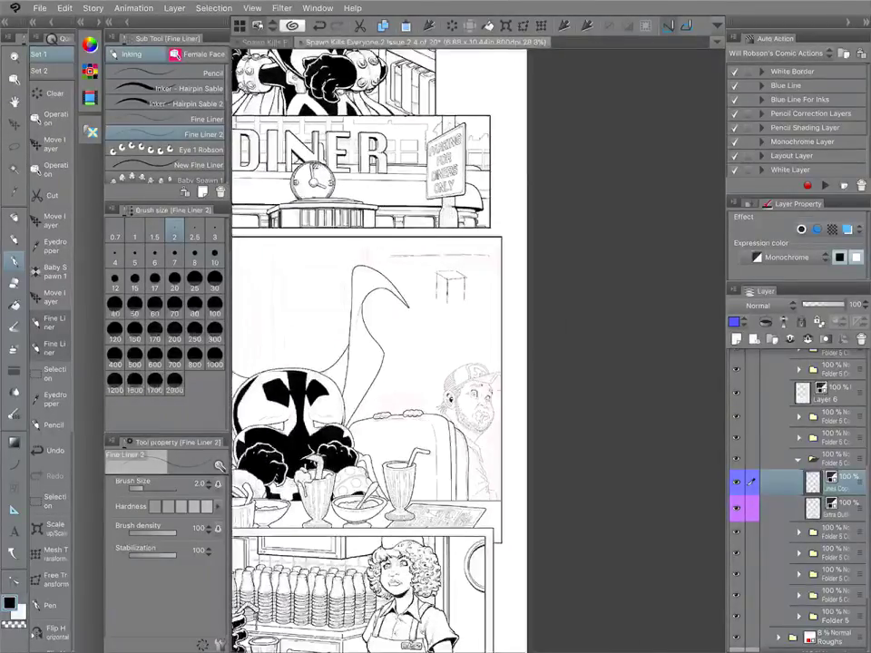
pyautogui.moveTo(435, 271); pyautogui.dragTo(489, 319)
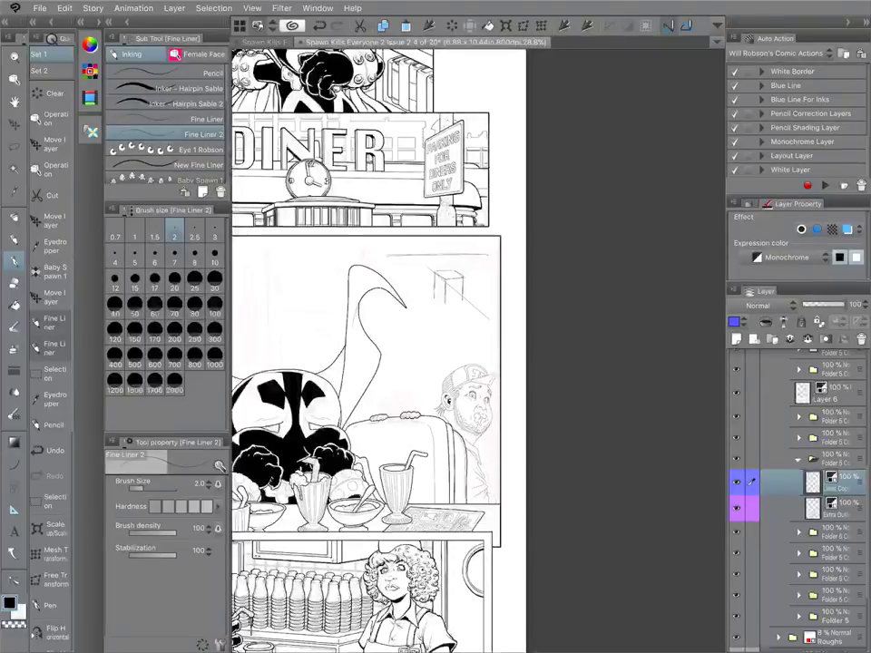
pyautogui.hotkey('ctrl', 'z')
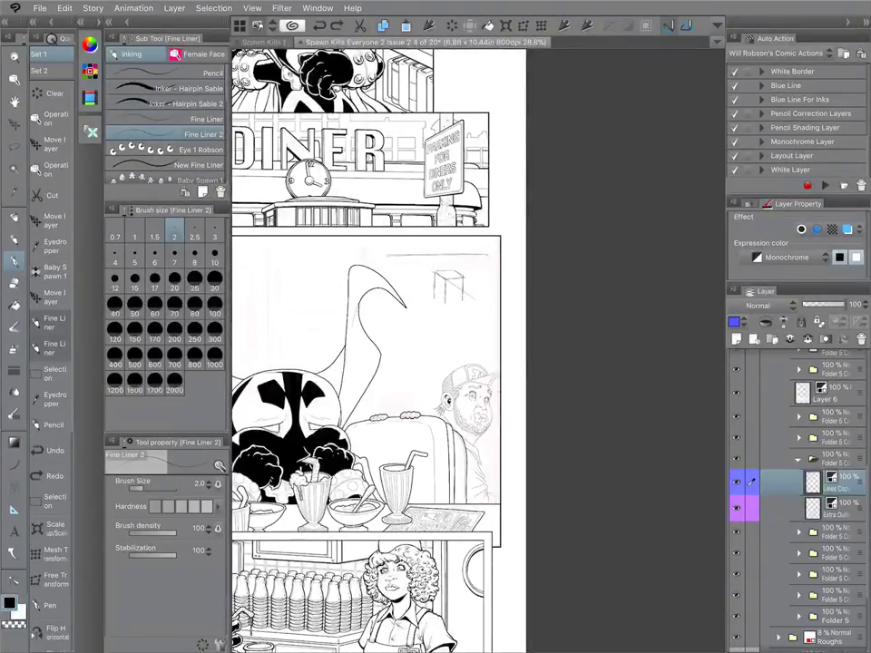
pyautogui.hotkey('ctrl', 'z')
pyautogui.moveTo(463, 277); pyautogui.dragTo(498, 318)
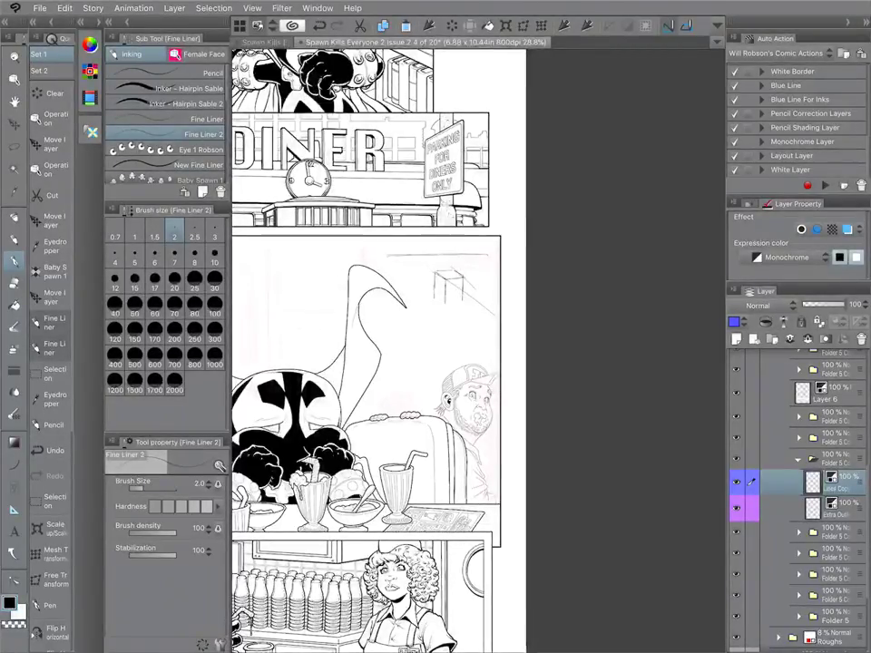
pyautogui.moveTo(464, 276); pyautogui.dragTo(496, 314)
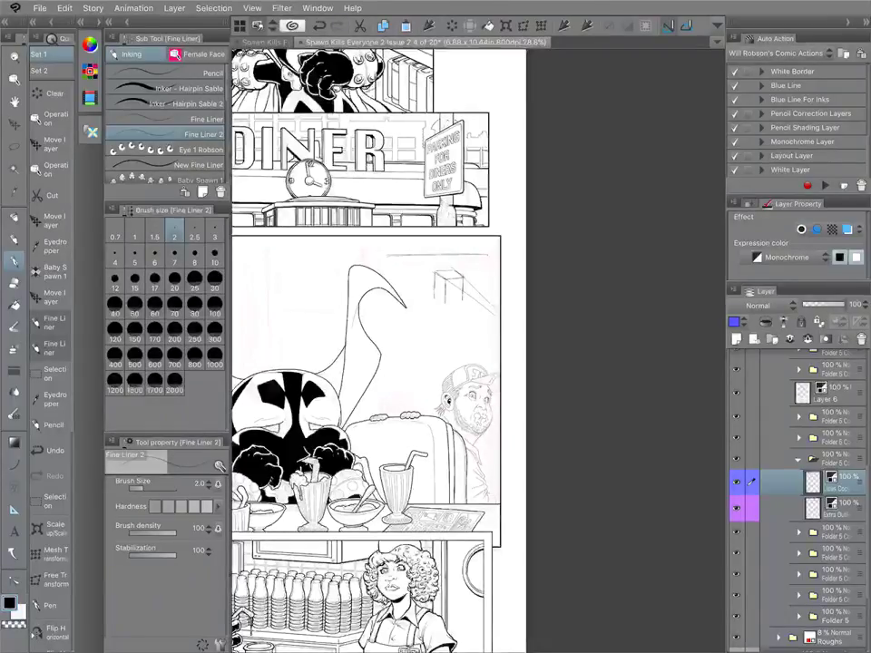
# Lasso the perspective sketch and move it horizontally into the space between the two cape peaks.
pyautogui.press('k')
pyautogui.press('m')
pyautogui.scroll(-4, 540, 289)
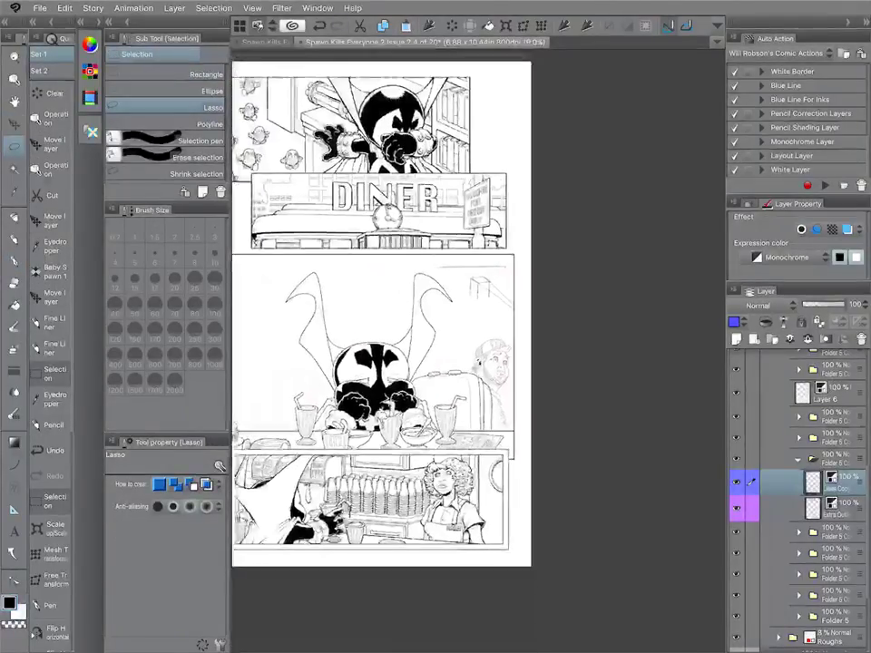
pyautogui.moveTo(437, 261)
pyautogui.mouseDown()
pyautogui.moveTo(489, 338)
pyautogui.moveTo(431, 272)
pyautogui.mouseUp()
pyautogui.press('k')
pyautogui.moveTo(494, 292); pyautogui.dragTo(375, 292)
pyautogui.hotkey('ctrl', 'd')
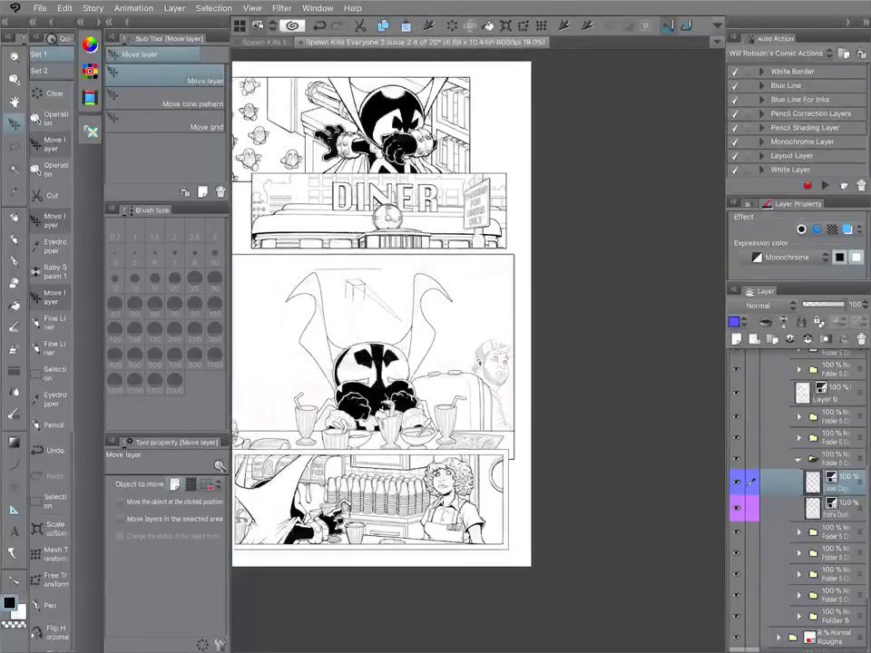
pyautogui.hotkey('ctrl', '+')
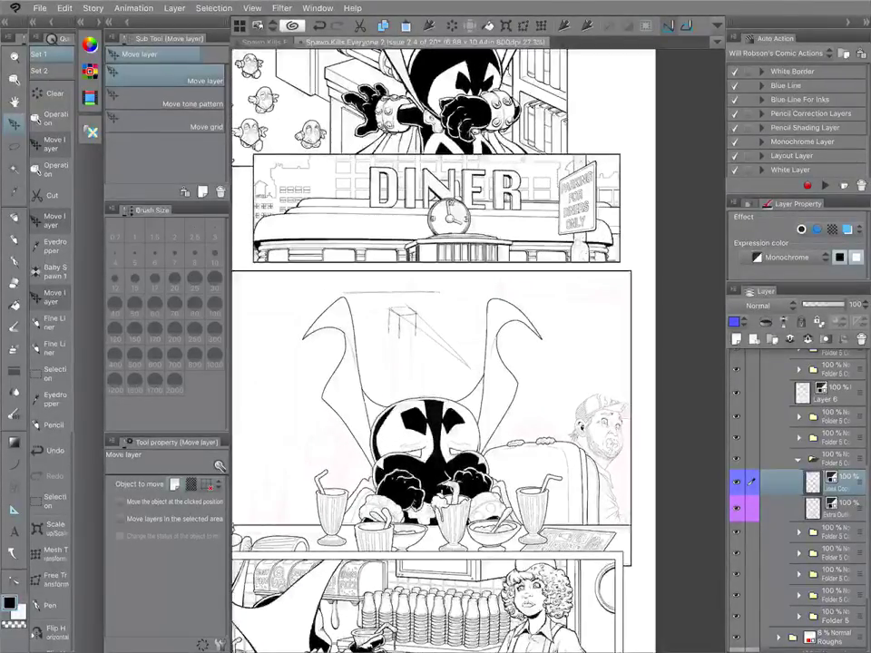
# Extend the box's other edges toward a second vanishing point near the panel's upper-right corner.
pyautogui.press('p')
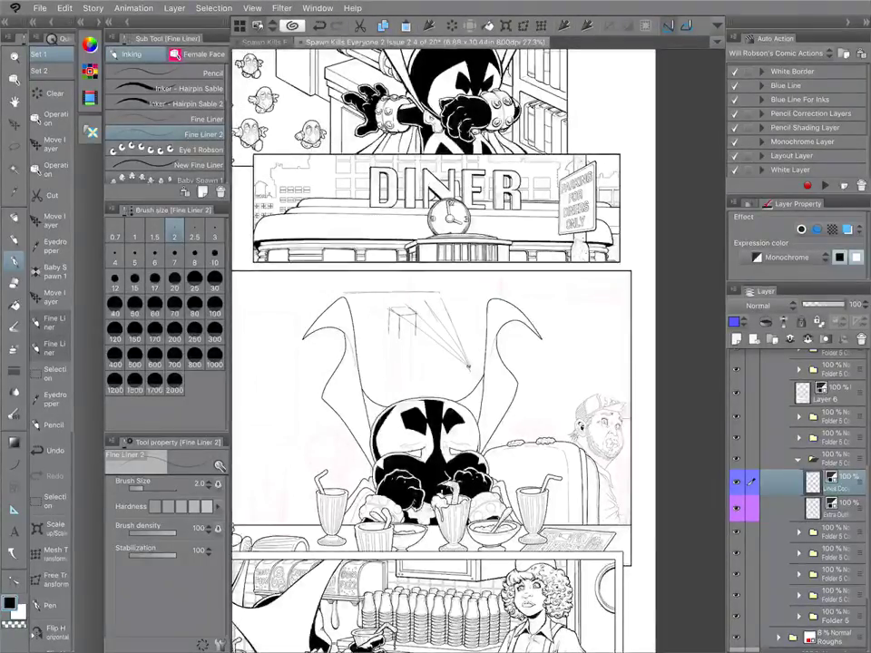
pyautogui.moveTo(417, 313); pyautogui.dragTo(490, 302)
pyautogui.hotkey('ctrl', 'z')
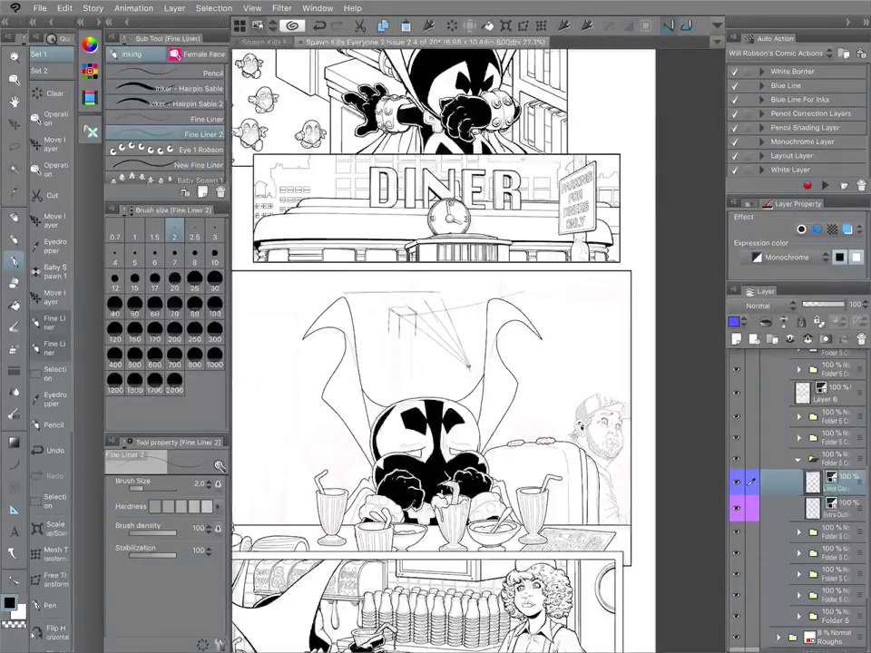
pyautogui.moveTo(415, 310); pyautogui.dragTo(524, 291)
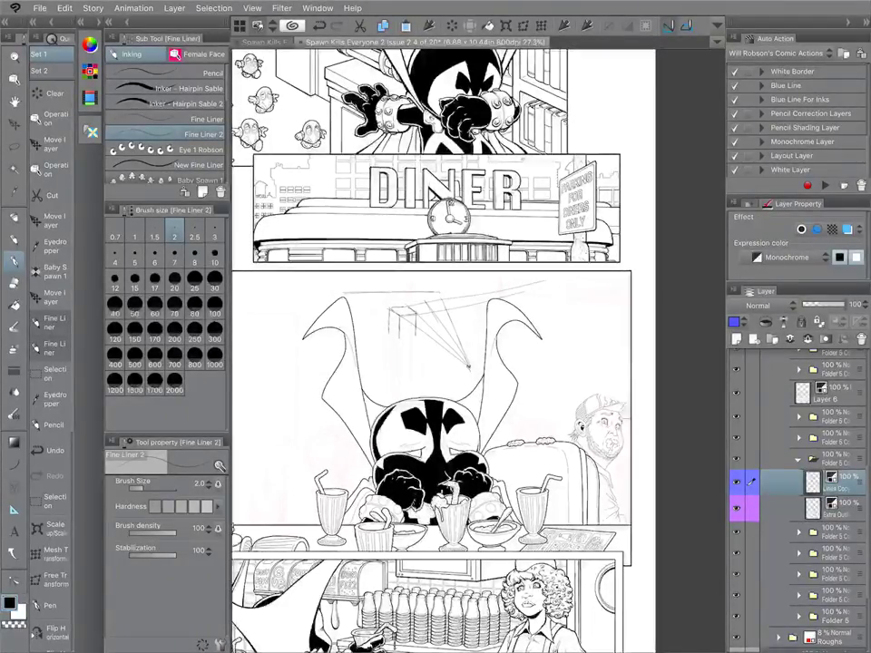
pyautogui.moveTo(418, 314); pyautogui.dragTo(552, 283)
pyautogui.moveTo(417, 313); pyautogui.dragTo(585, 274)
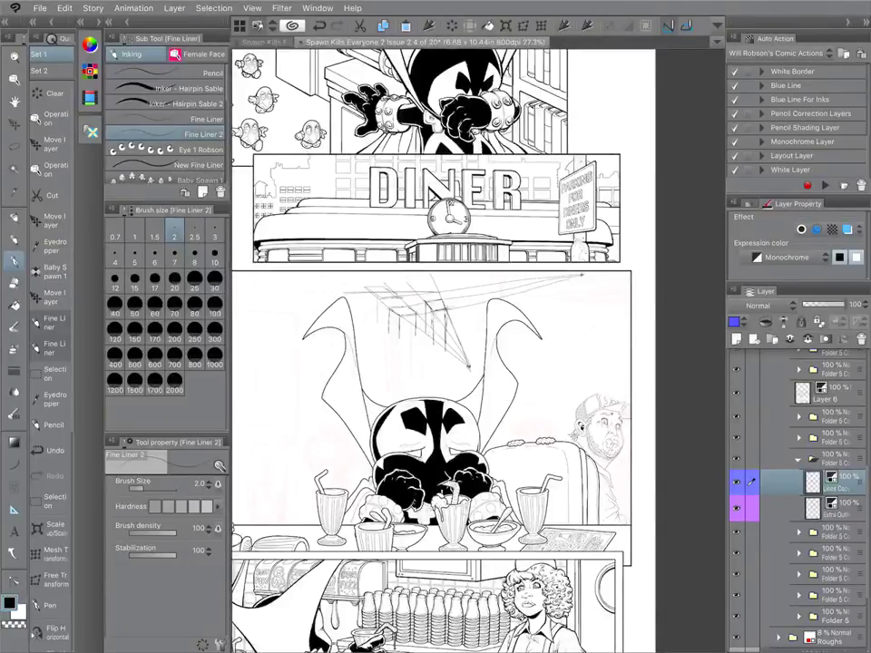
# Lasso the whole perspective sketch, delete it, and clear the selection.
pyautogui.press('m')
pyautogui.moveTo(489, 373)
pyautogui.mouseDown()
pyautogui.moveTo(339, 295)
pyautogui.moveTo(497, 379)
pyautogui.mouseUp()
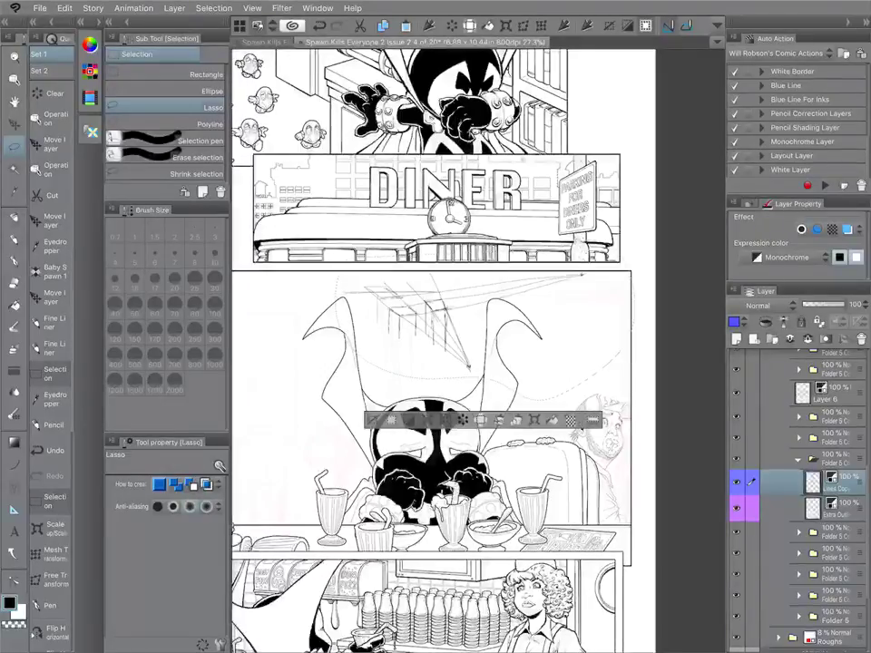
pyautogui.press('Delete')
pyautogui.hotkey('ctrl', 'd')
# Lasso the three stray dots between the two cape peaks, delete them, and clear the selection.
pyautogui.press('p')
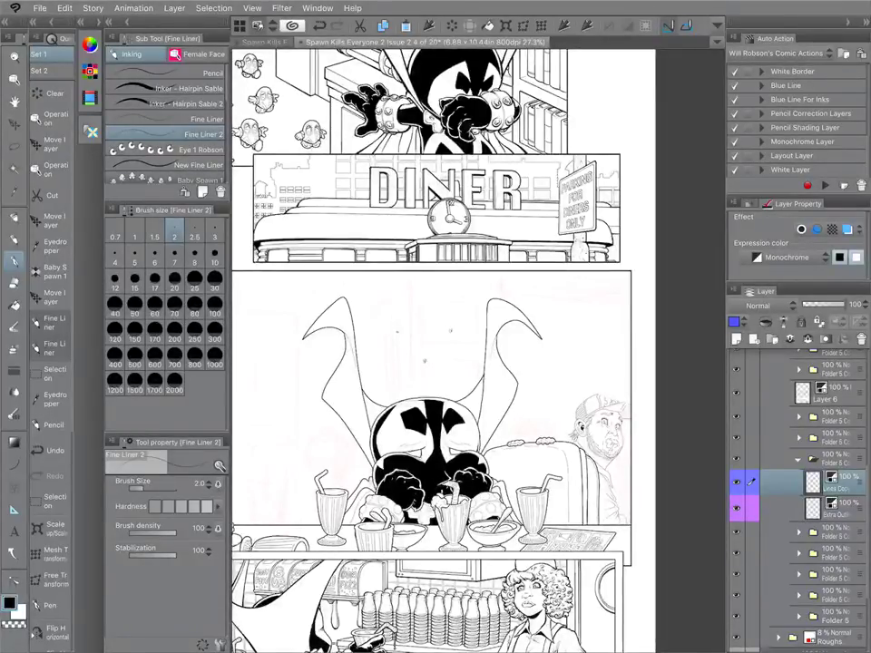
pyautogui.press('m')
pyautogui.moveTo(423, 292); pyautogui.dragTo(426, 293)
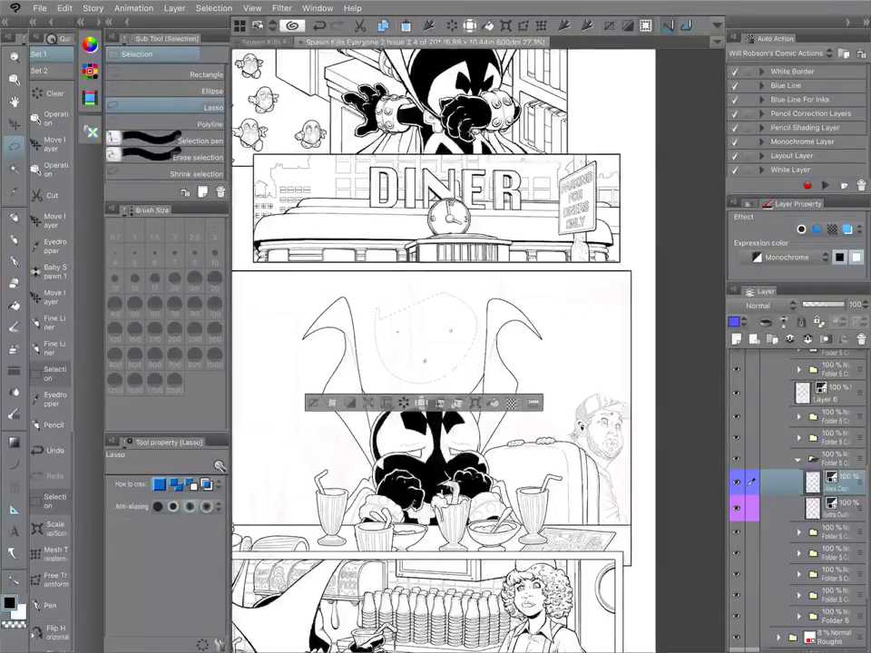
pyautogui.press('Delete')
pyautogui.hotkey('ctrl', 'd')
# Sketch a small perspective box with straight vertical sides between the cape peaks using Fine Liner 2, and undo the sides.
pyautogui.press('p')
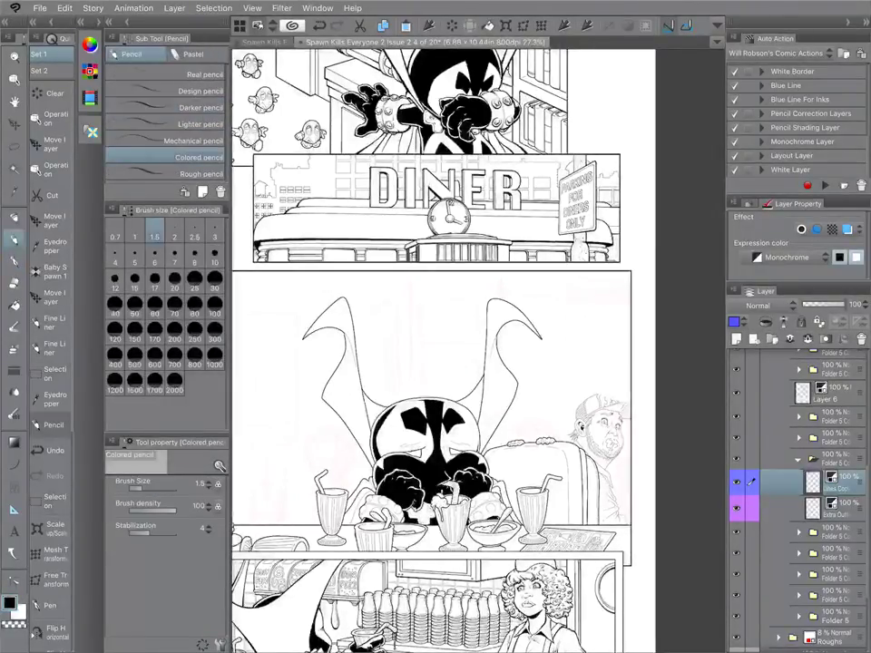
pyautogui.press('p')
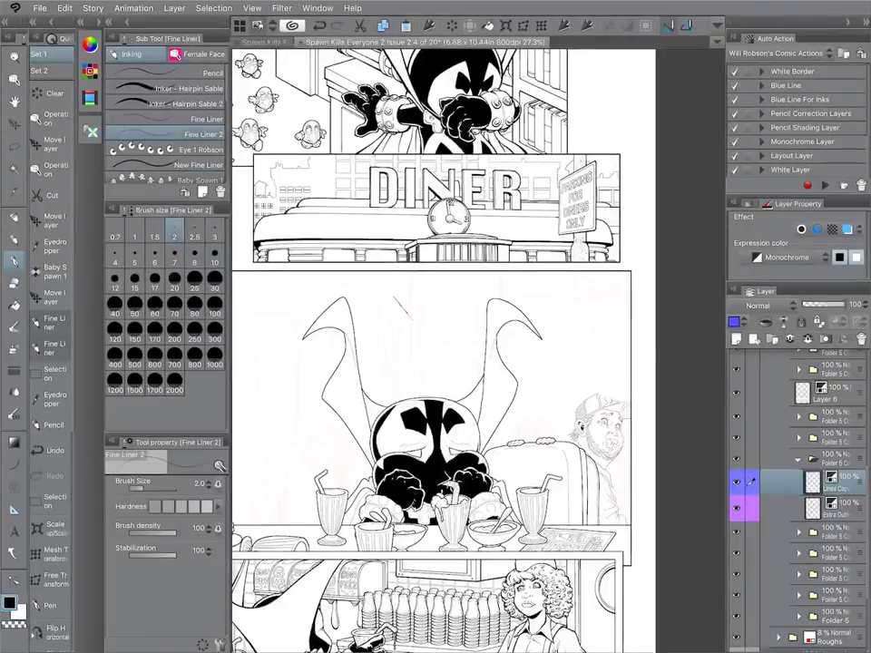
pyautogui.moveTo(413, 318)
pyautogui.mouseDown()
pyautogui.moveTo(440, 310)
pyautogui.moveTo(423, 288)
pyautogui.moveTo(438, 307)
pyautogui.mouseUp()
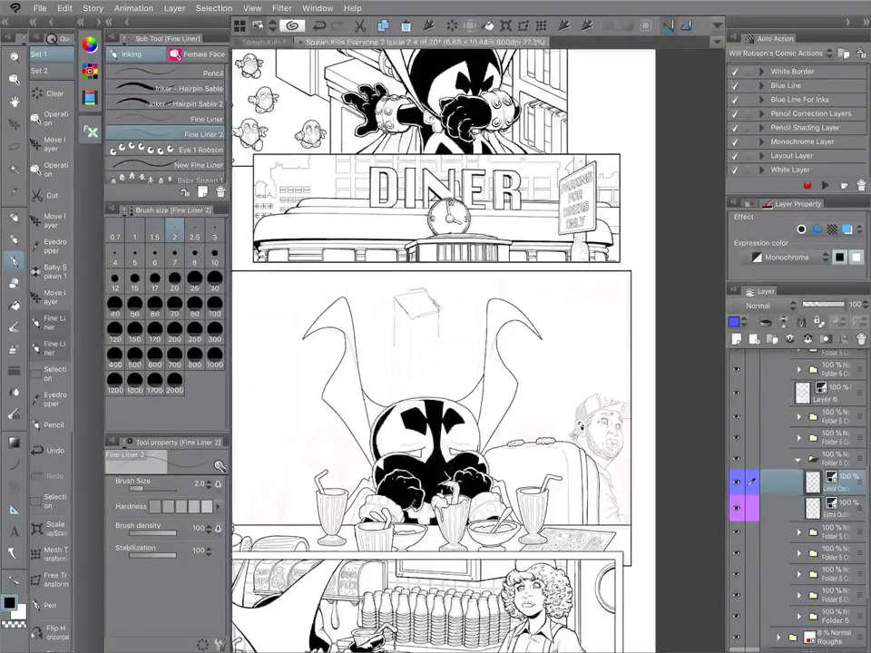
pyautogui.hotkey('ctrl', 'z')
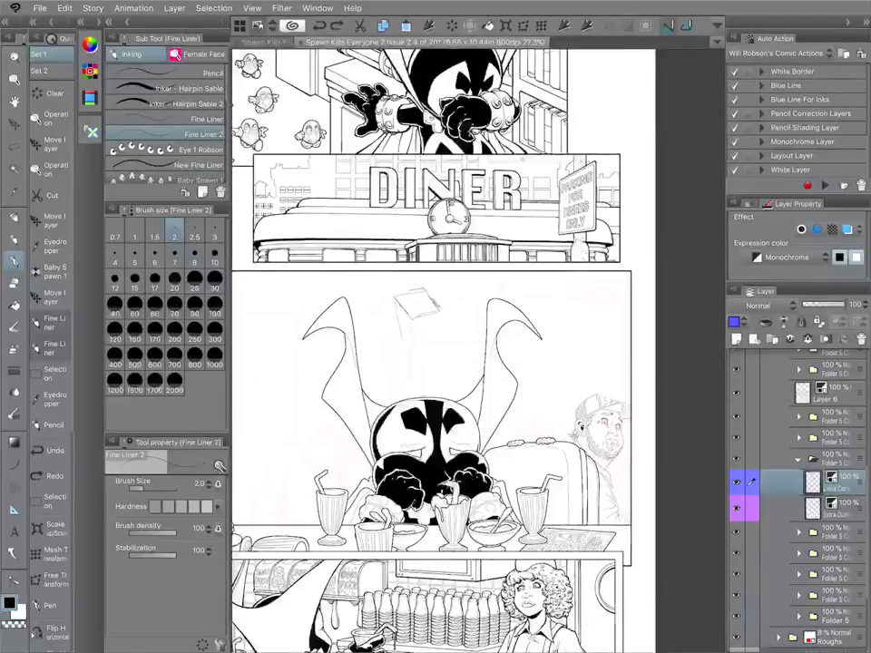
# Redraw the box's sides converging downward and extend its top edges toward vanishing points, adding construction lines around it.
pyautogui.moveTo(396, 299); pyautogui.dragTo(406, 383)
pyautogui.moveTo(436, 313); pyautogui.dragTo(431, 360)
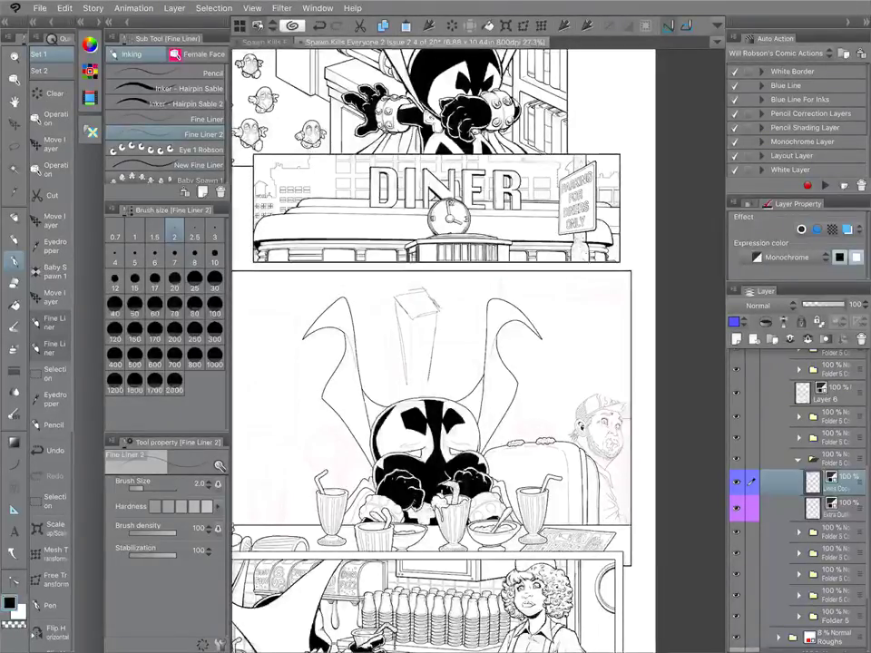
pyautogui.moveTo(411, 315); pyautogui.dragTo(480, 378)
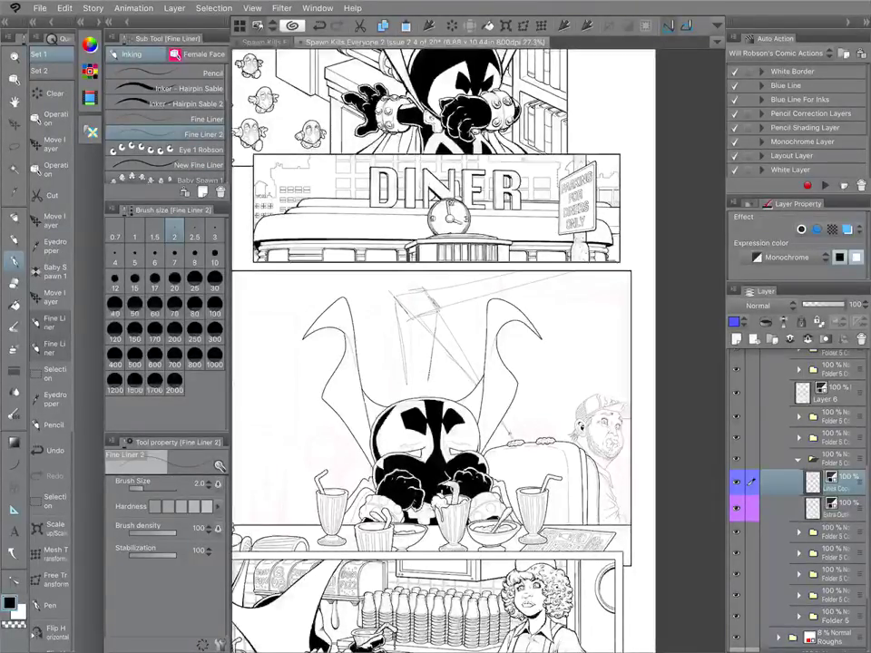
pyautogui.moveTo(408, 320); pyautogui.dragTo(412, 395)
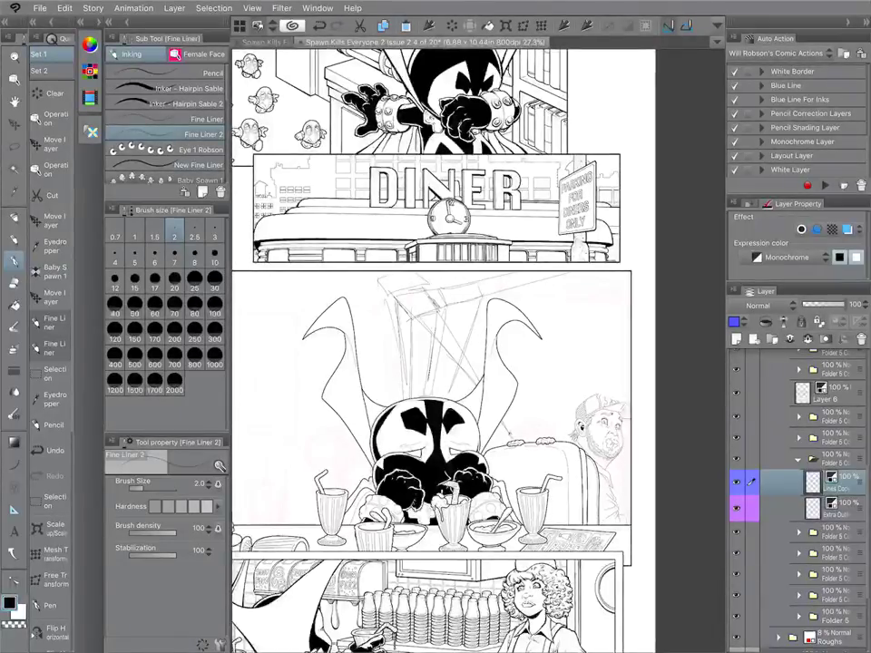
# Undo the perspective box sketch and its construction lines between the cape peaks.
pyautogui.hotkey('ctrl', 'z')
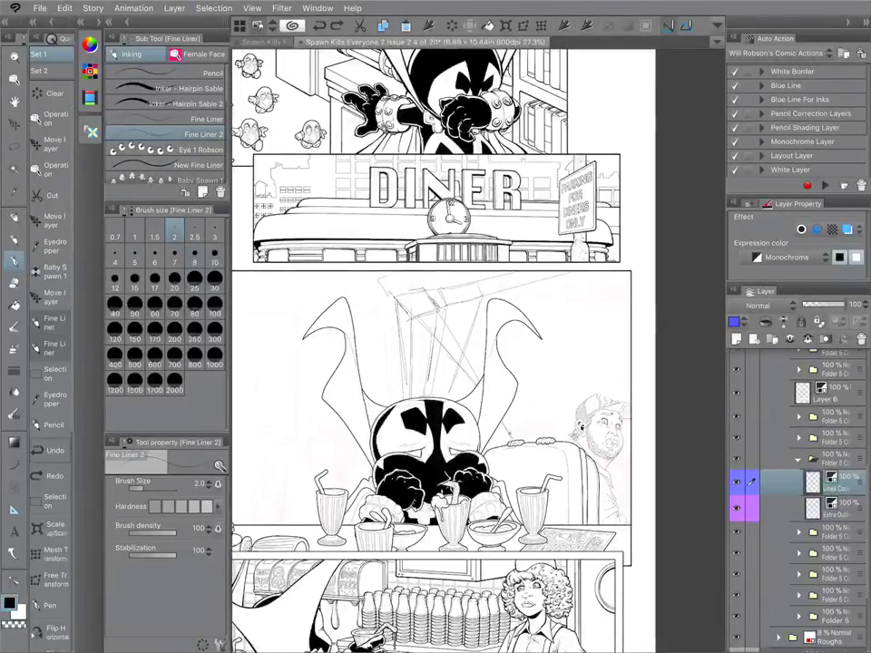
pyautogui.hotkey('ctrl', 'z')
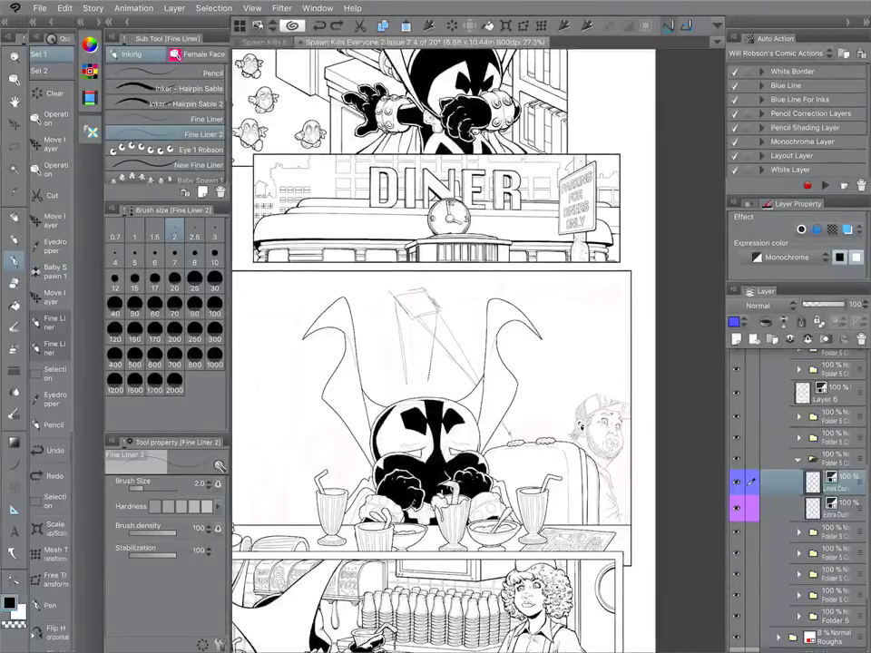
pyautogui.hotkey('ctrl', 'z')
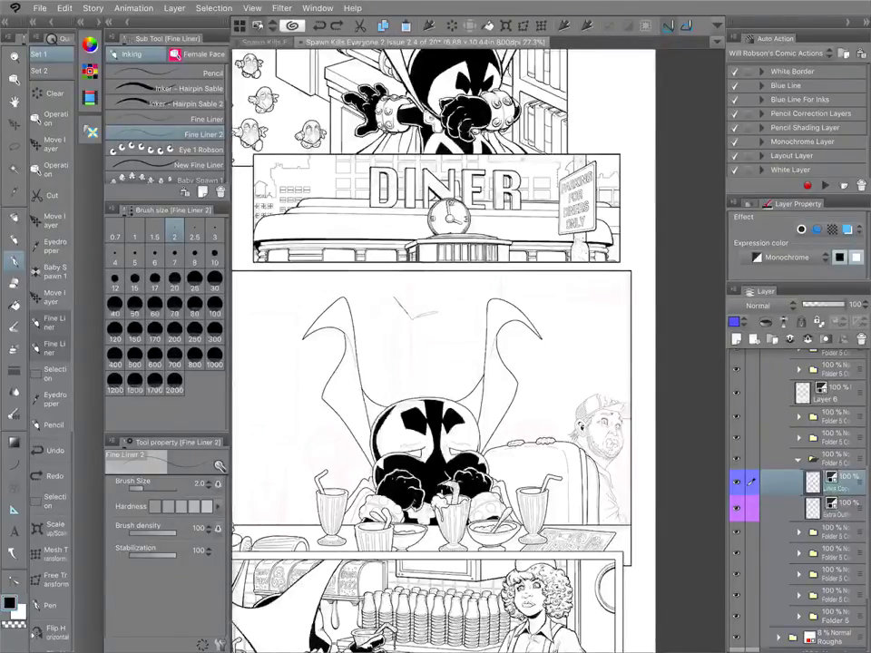
# Examine the page's panels, ending with a close look at the soda dispensers, stacked bottles and counter in the lowest panel.
pyautogui.scroll(5, 445, 345)
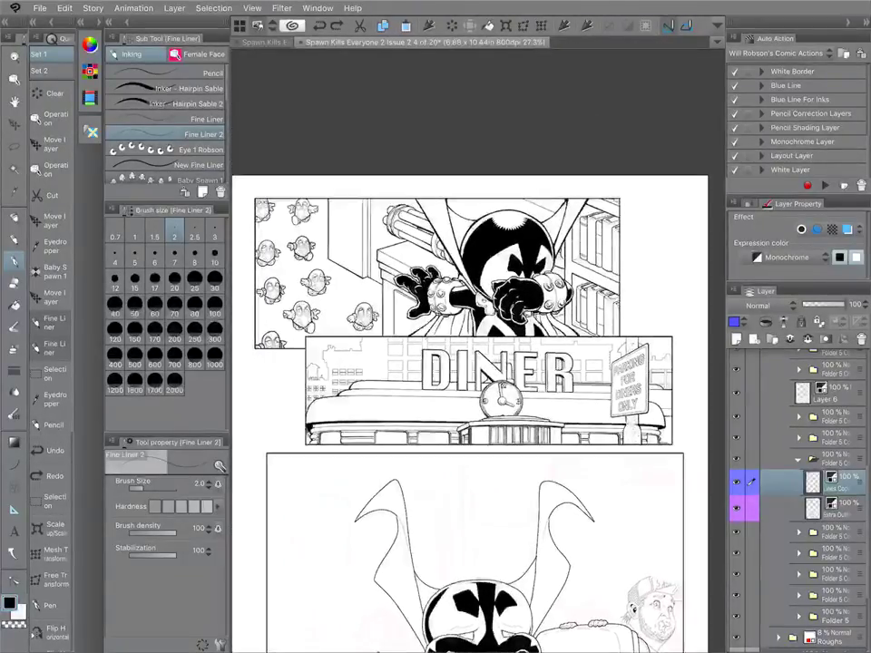
pyautogui.scroll(2, 508, 308)
pyautogui.scroll(-5, 508, 363)
pyautogui.scroll(-4, 504, 363)
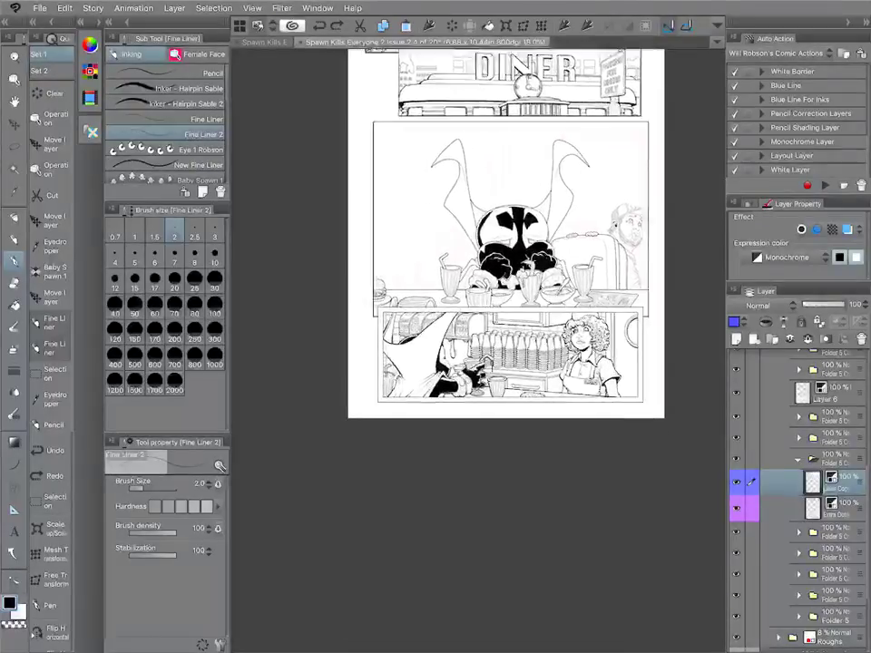
pyautogui.scroll(5, 520, 327)
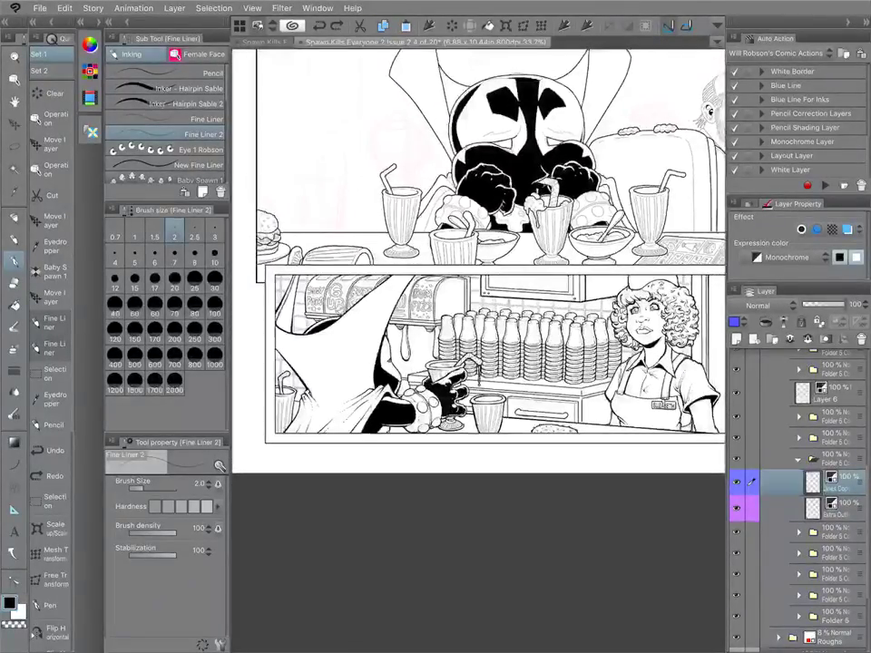
pyautogui.scroll(-3, 520, 327)
pyautogui.scroll(3, 478, 326)
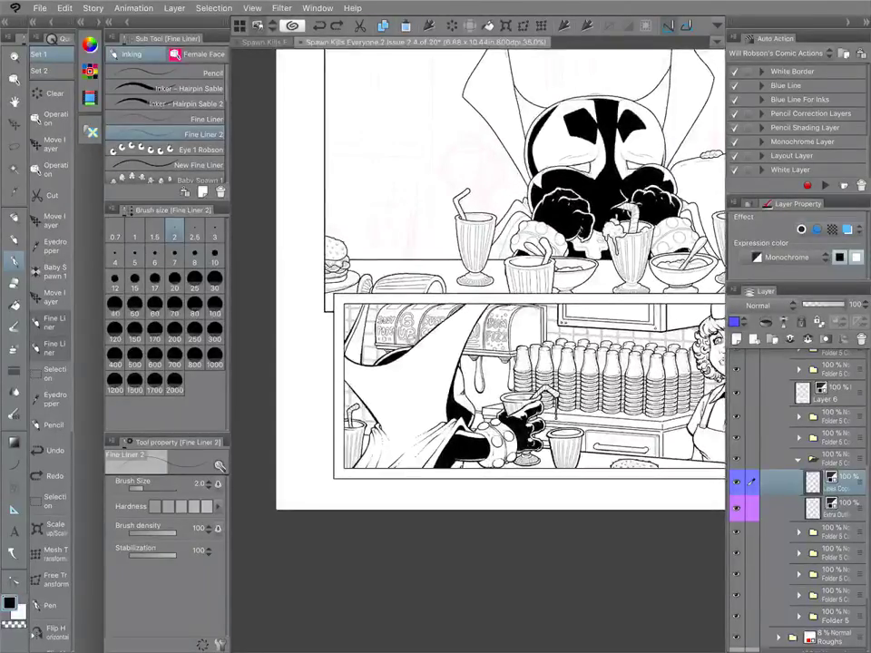
pyautogui.scroll(3, 535, 285)
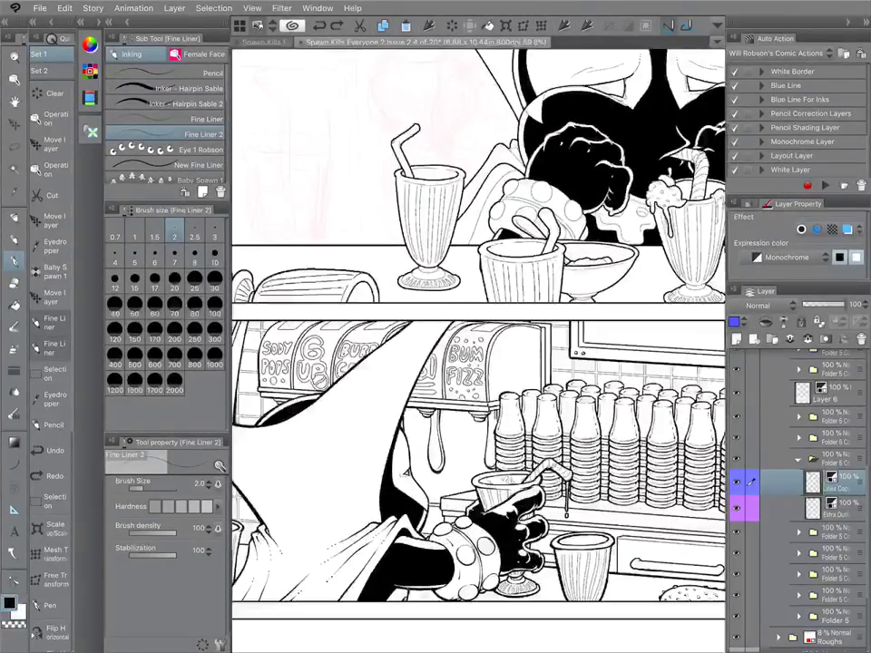
pyautogui.scroll(3, 498, 363)
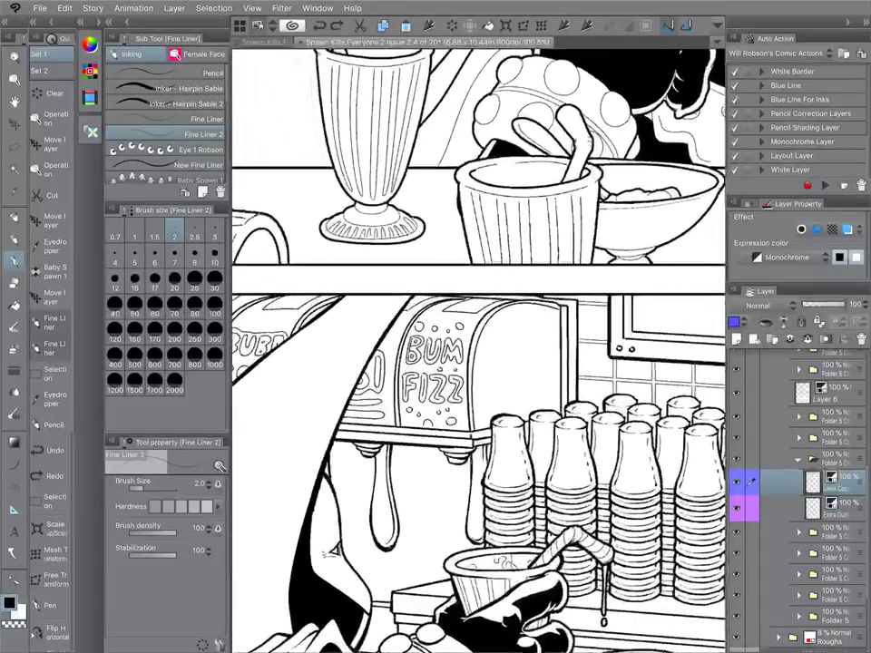
# Check what the selected line-art layer contributes to the diner page by hiding it and showing it again.
pyautogui.scroll(-4, 533, 363)
pyautogui.scroll(-2, 479, 345)
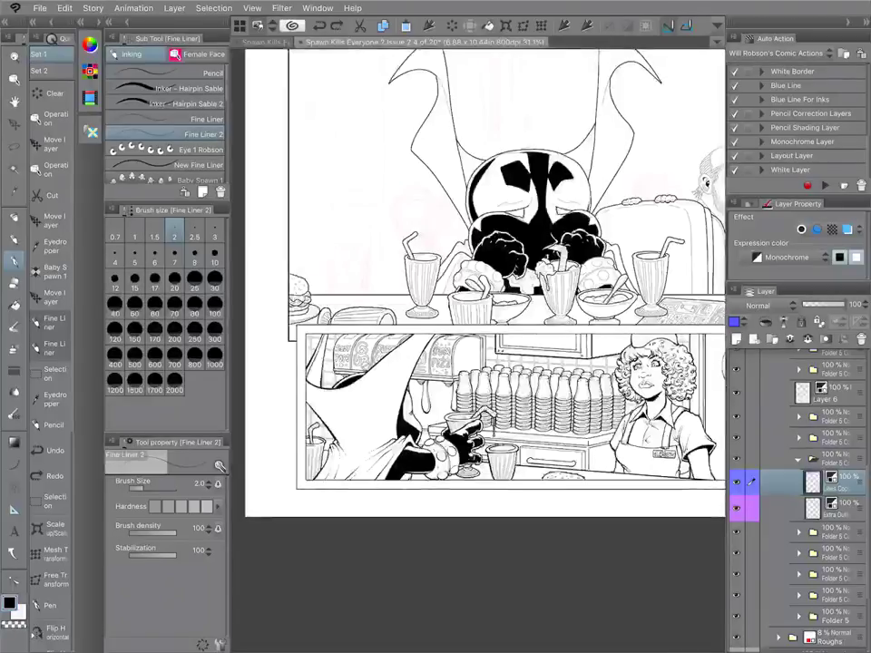
pyautogui.scroll(-2, 479, 345)
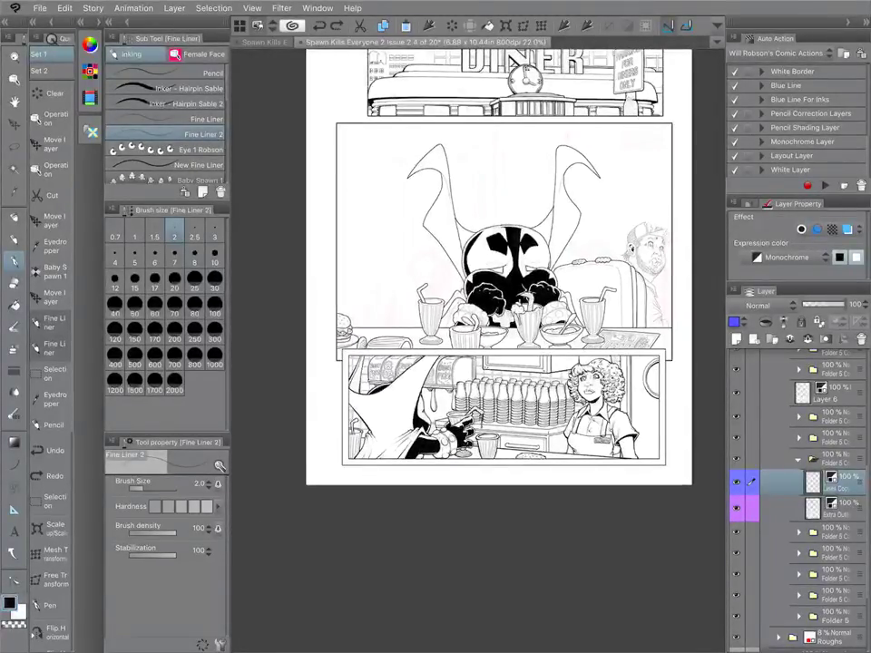
pyautogui.scroll(2, 479, 345)
pyautogui.scroll(1, 479, 345)
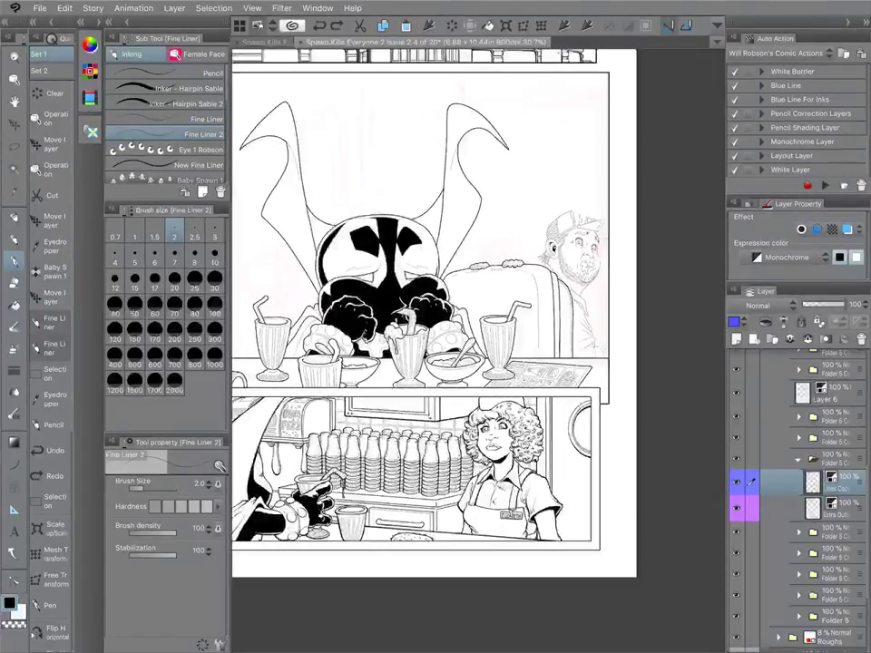
pyautogui.click(736, 482)
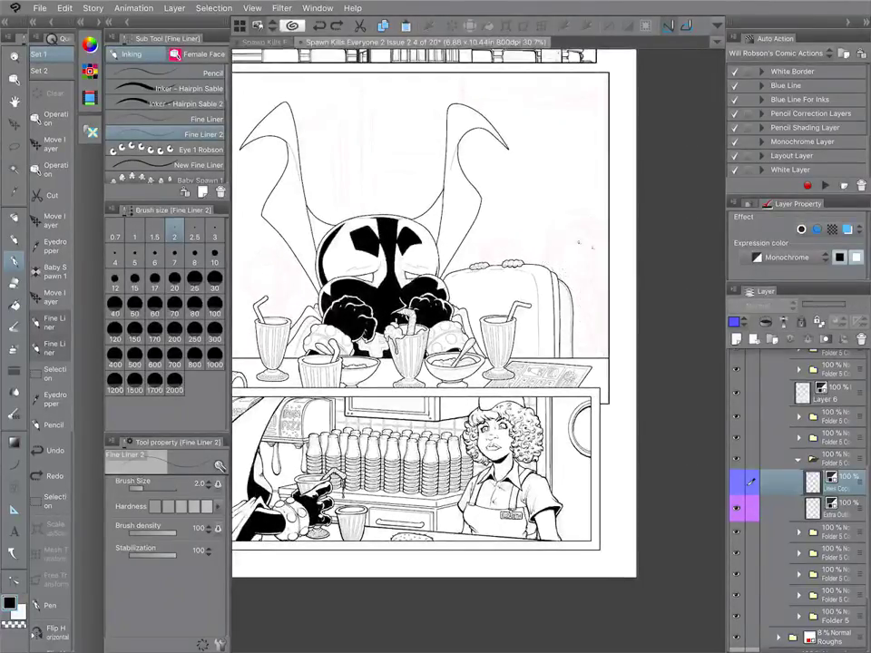
pyautogui.click(736, 482)
# Ink the front crown and brim of the bearded man's cap with the size 2 Fine Liner 2 brush.
pyautogui.scroll(8, 617, 214)
pyautogui.scroll(5, 478, 345)
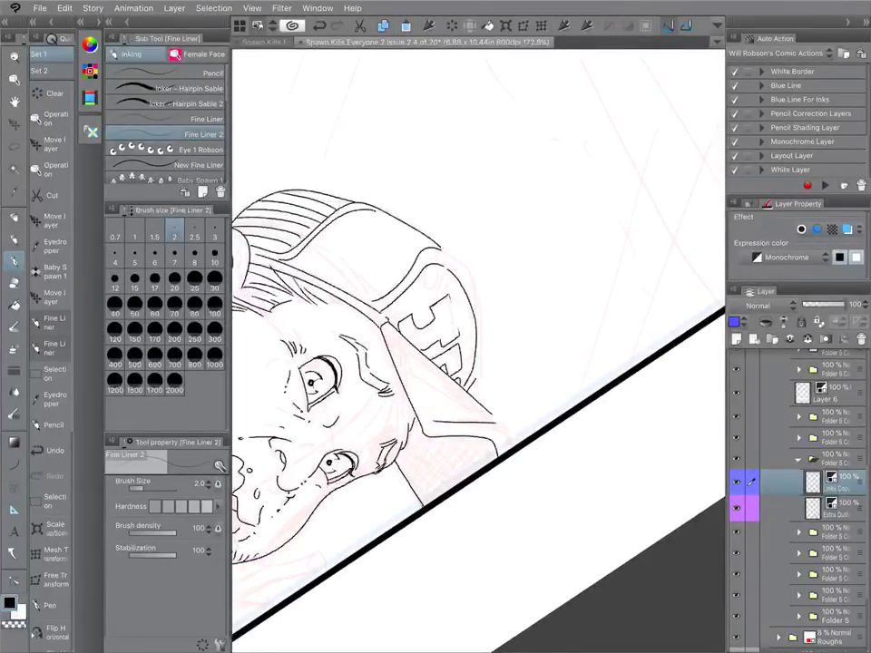
pyautogui.moveTo(441, 248); pyautogui.dragTo(467, 388)
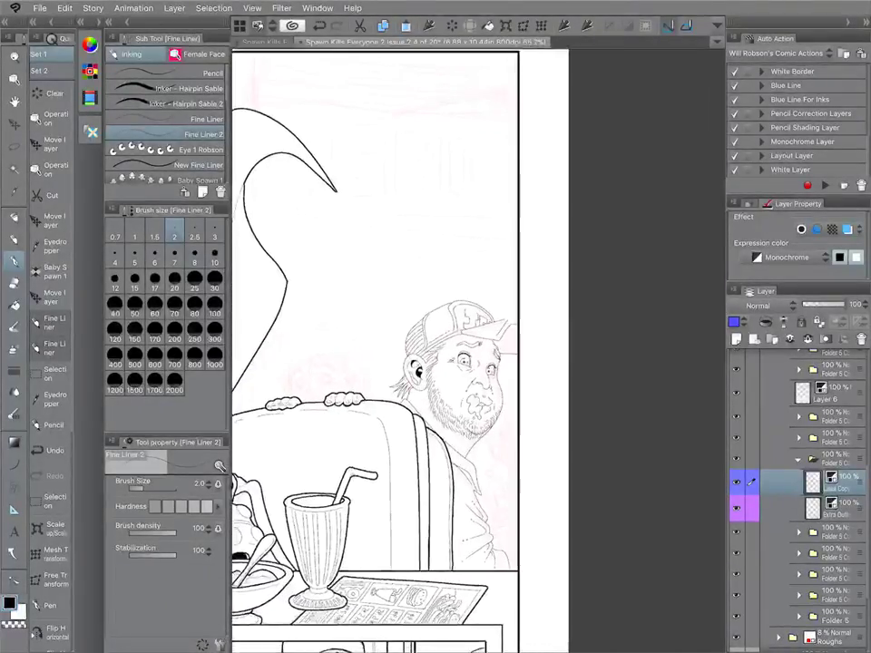
pyautogui.scroll(3, 462, 372)
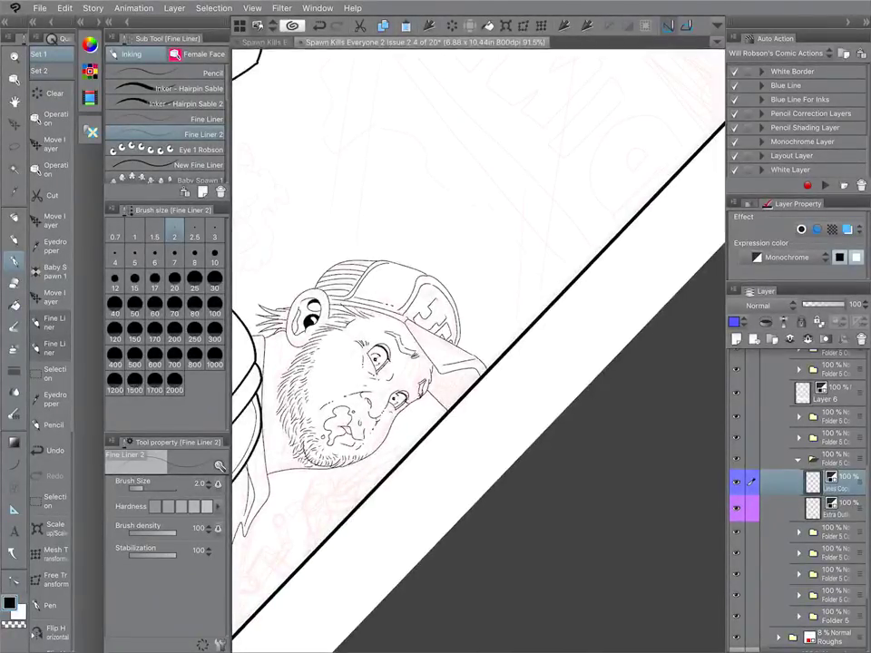
# Ink the man's lower forearm line from the shirt sleeve to the panel border, redrawing the stroke's end.
pyautogui.scroll(-5, 453, 354)
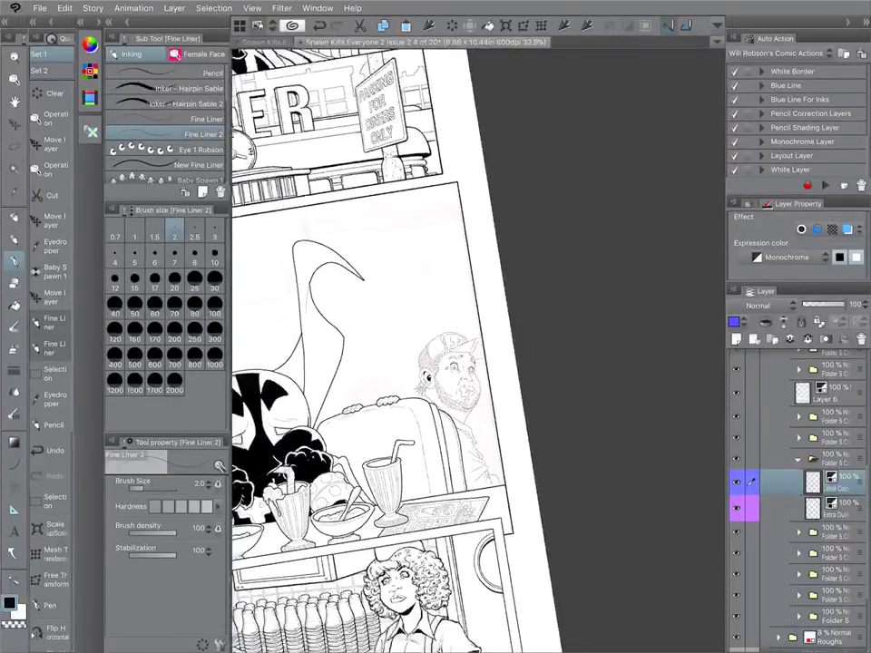
pyautogui.scroll(6, 467, 349)
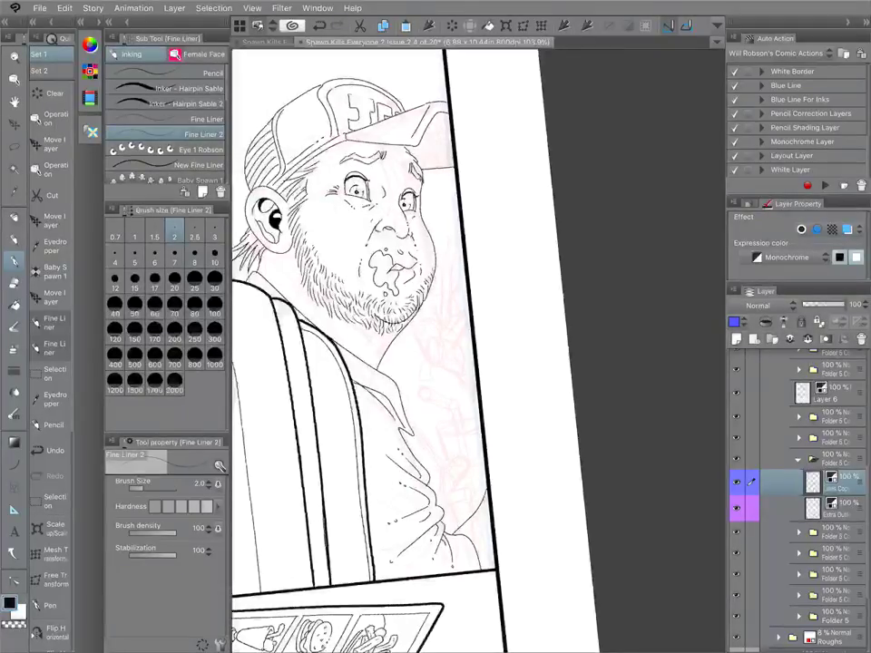
pyautogui.hotkey('ctrl', 'z')
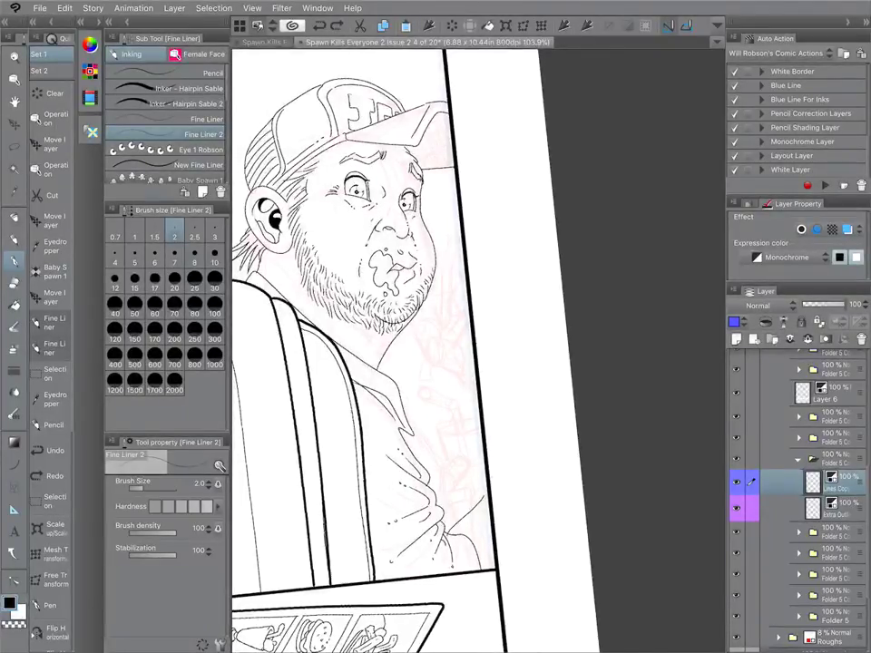
pyautogui.moveTo(483, 496); pyautogui.dragTo(488, 490)
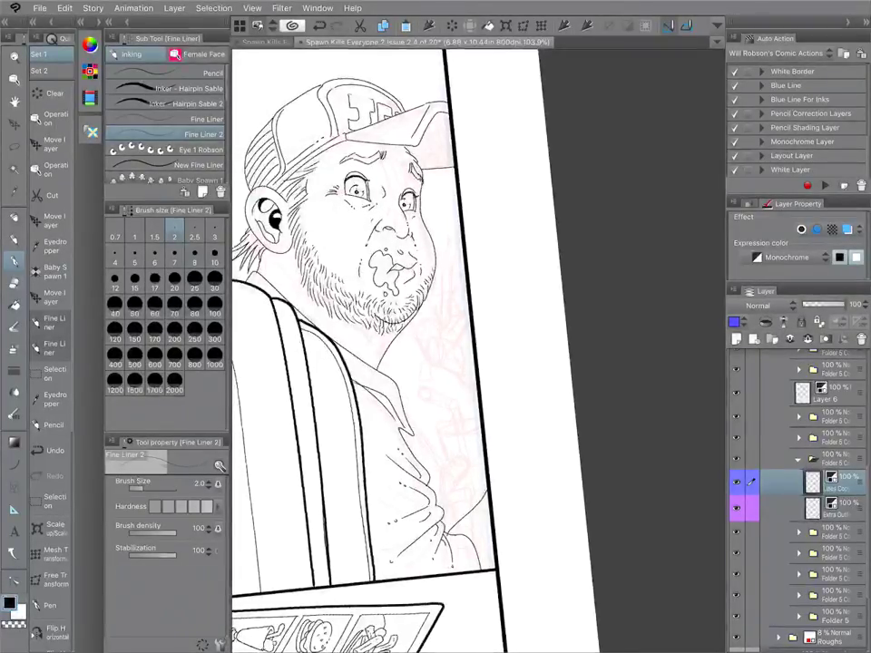
pyautogui.press('e')
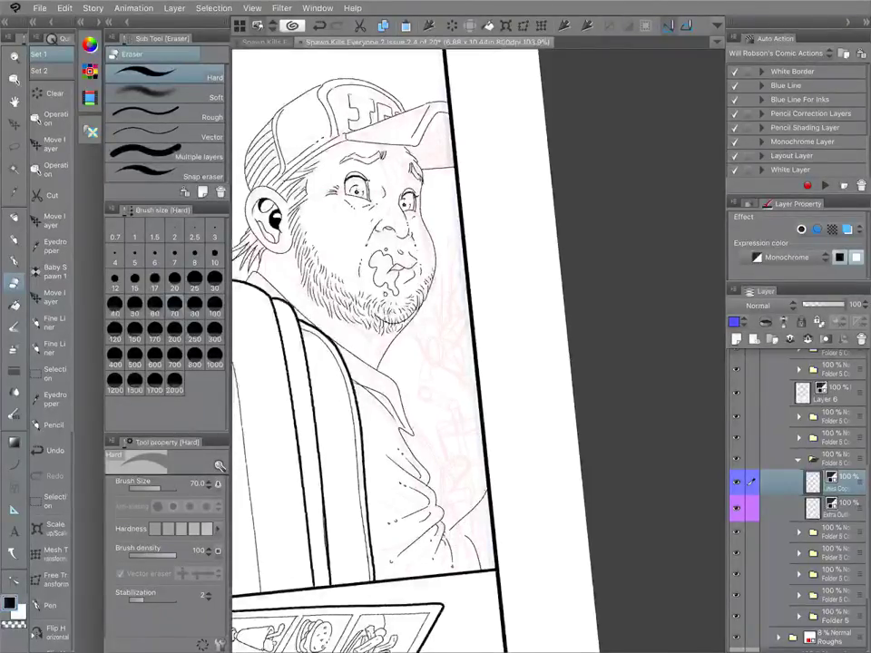
# Ink the man's raised hand beside his chin, with wrist lines, thumb, thumbnail and knuckle creases.
pyautogui.press('p')
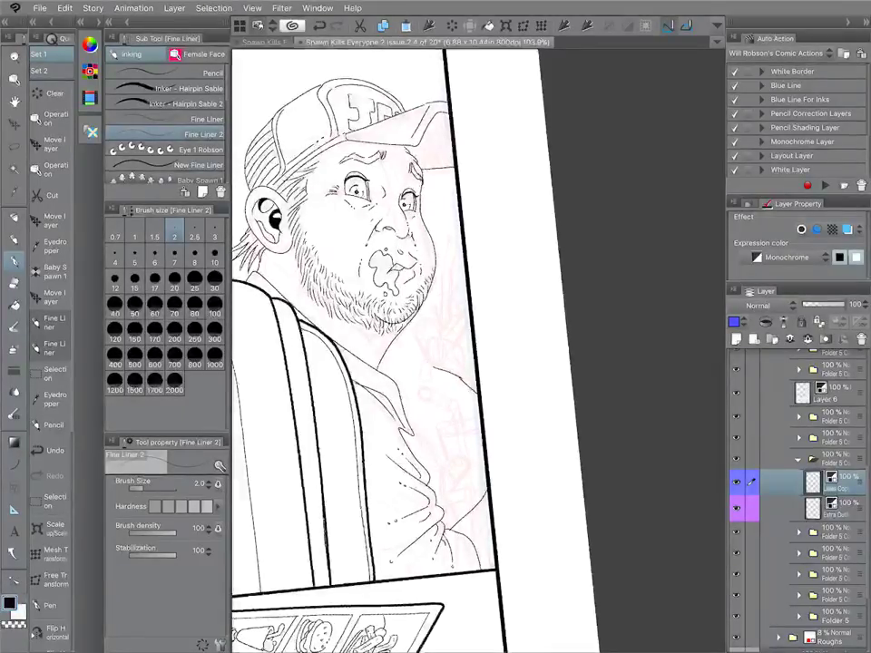
pyautogui.scroll(5, 447, 286)
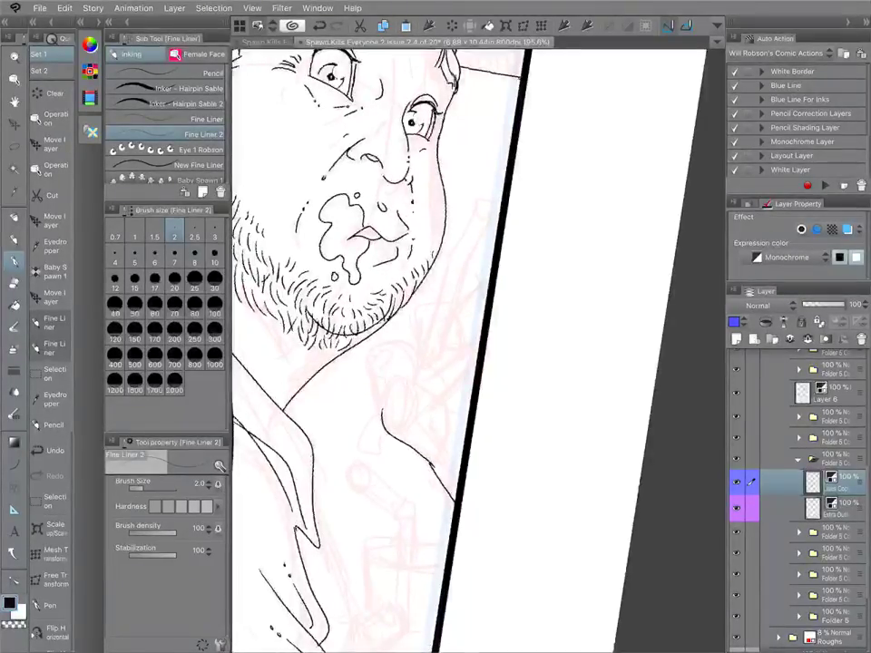
pyautogui.moveTo(380, 411)
pyautogui.mouseDown()
pyautogui.moveTo(373, 350)
pyautogui.moveTo(397, 343)
pyautogui.moveTo(416, 353)
pyautogui.moveTo(420, 386)
pyautogui.moveTo(447, 414)
pyautogui.moveTo(476, 367)
pyautogui.mouseUp()
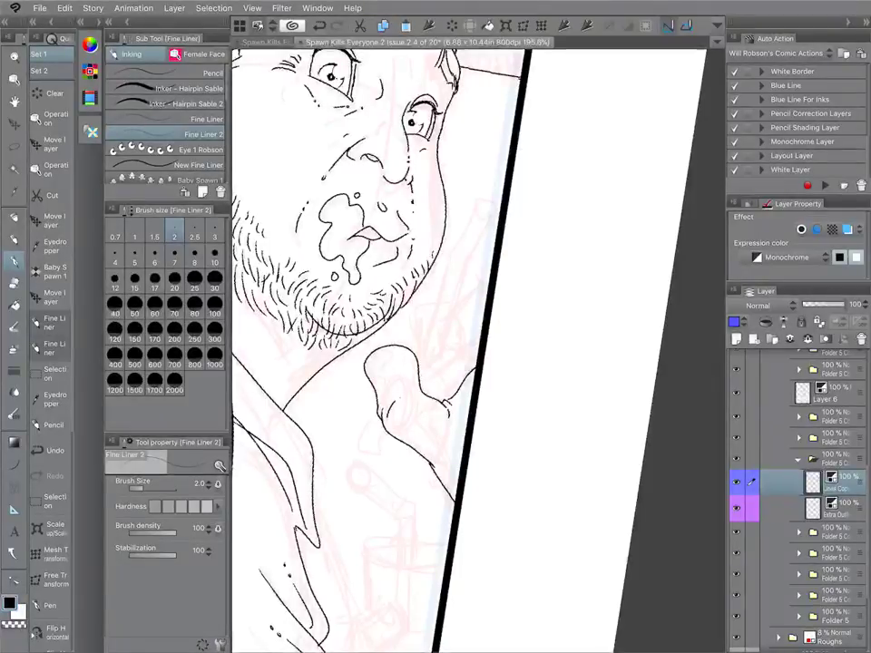
pyautogui.moveTo(387, 420); pyautogui.dragTo(402, 399)
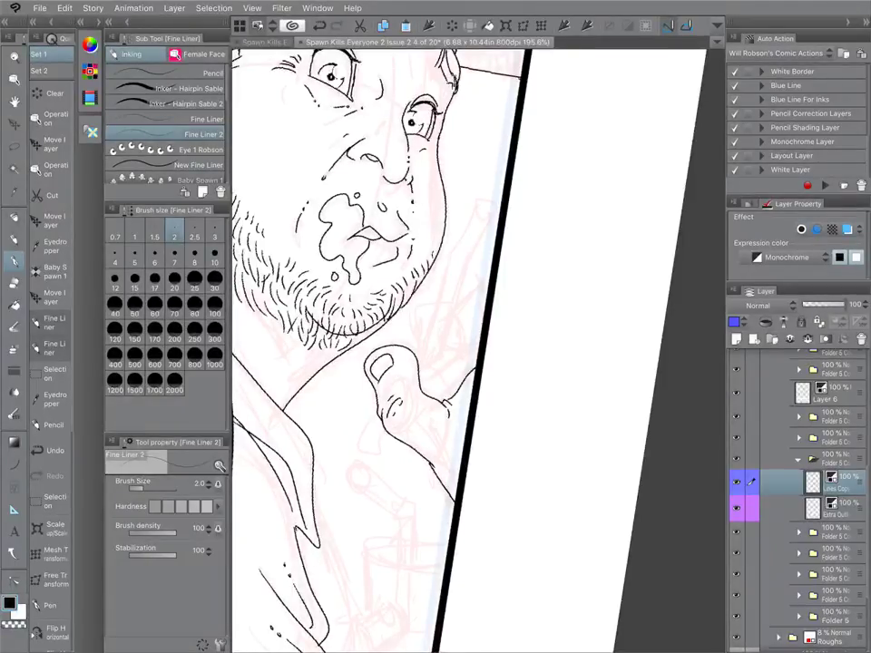
pyautogui.scroll(-3, 476, 349)
pyautogui.scroll(2, 476, 349)
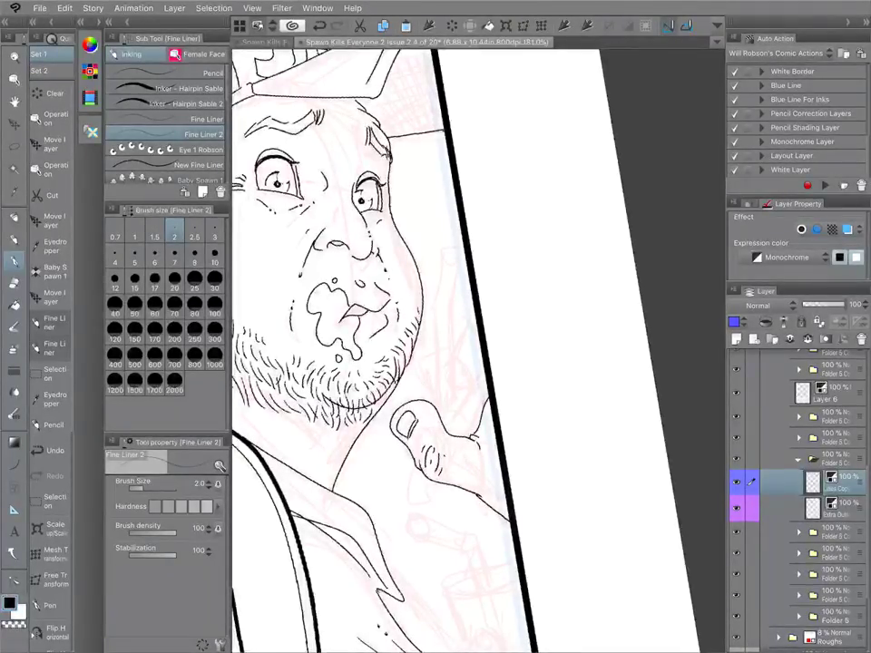
pyautogui.scroll(-3, 476, 349)
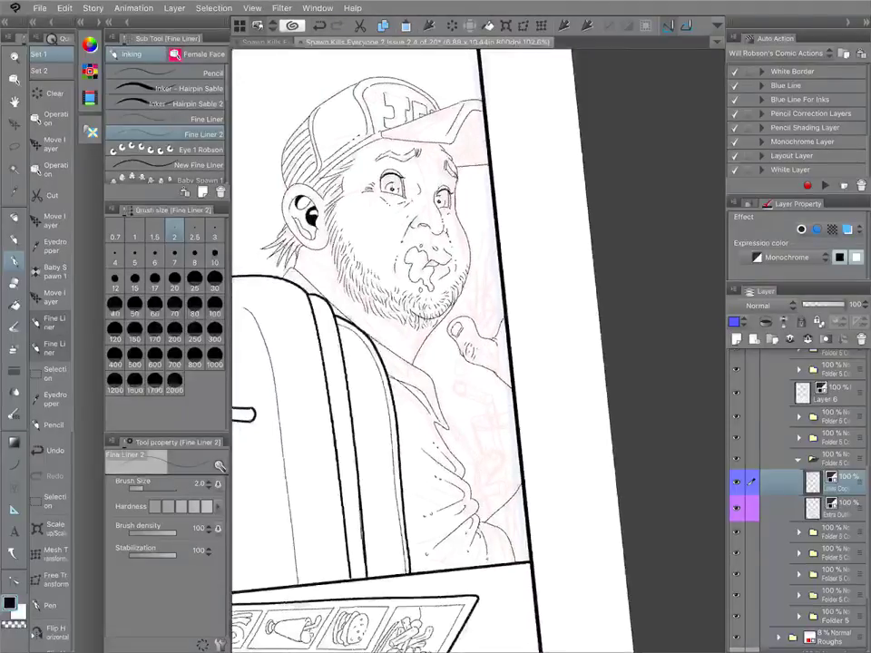
# Ink the raised hand's curled fingers and the thin strip of food held between them and the thumb.
pyautogui.scroll(3, 476, 349)
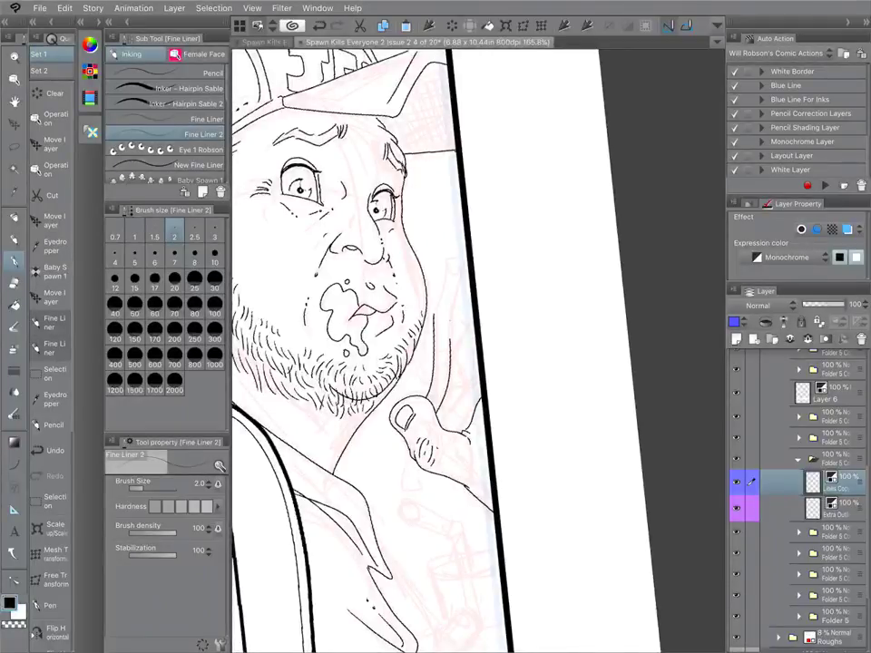
pyautogui.moveTo(438, 305)
pyautogui.mouseDown()
pyautogui.moveTo(446, 292)
pyautogui.moveTo(460, 307)
pyautogui.mouseUp()
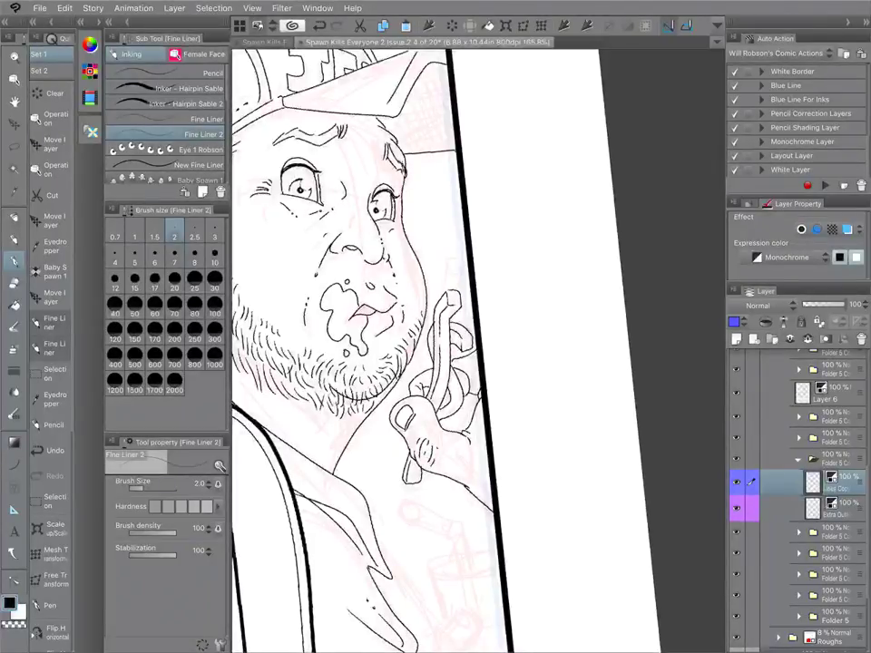
pyautogui.scroll(-5, 519, 296)
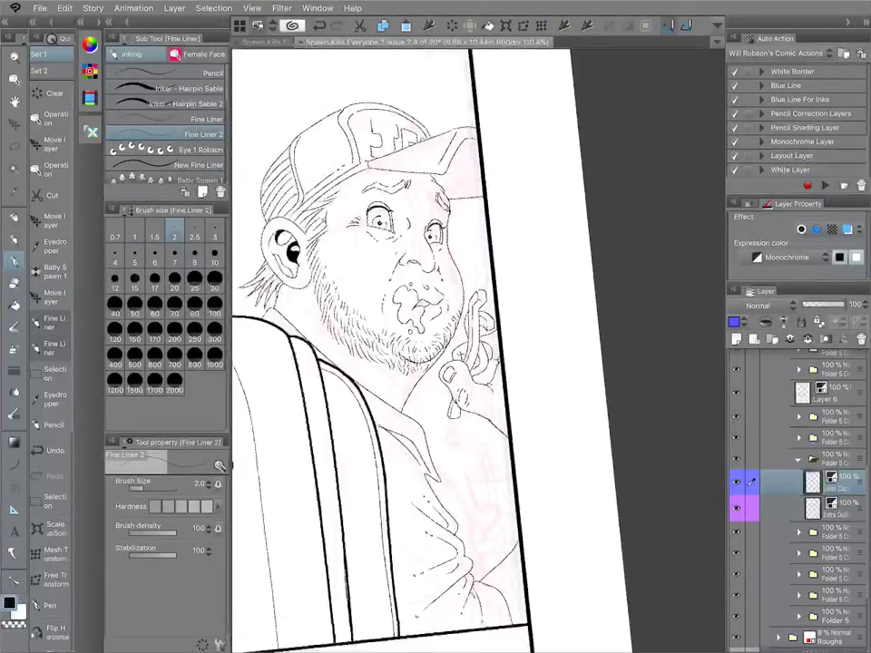
pyautogui.scroll(2, 539, 299)
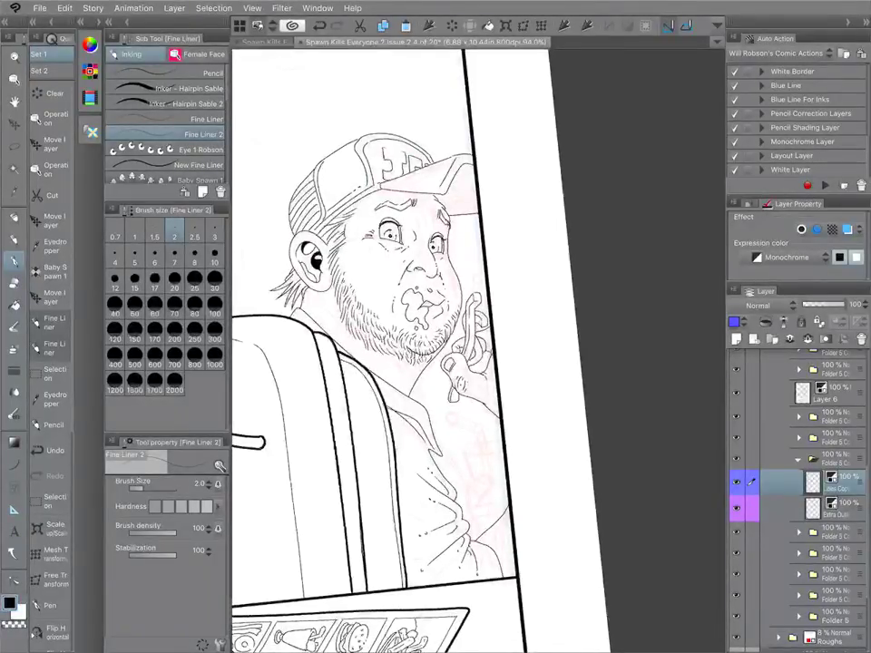
# Ink the man's lower hand against the shirt, outlining the thumb and adding the nail and knuckle creases.
pyautogui.scroll(4, 478, 351)
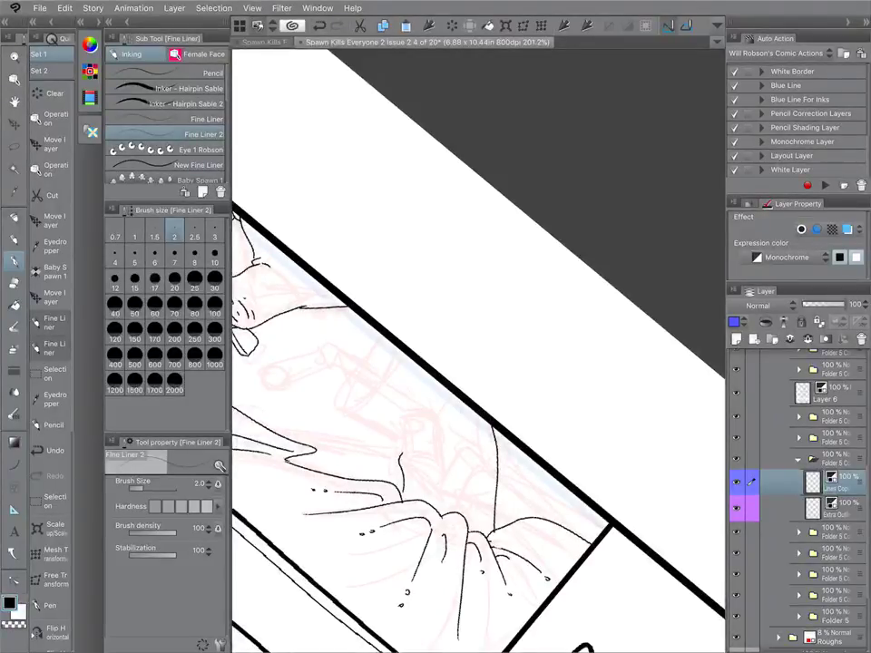
pyautogui.moveTo(402, 453)
pyautogui.mouseDown()
pyautogui.moveTo(404, 420)
pyautogui.moveTo(424, 415)
pyautogui.moveTo(439, 446)
pyautogui.mouseUp()
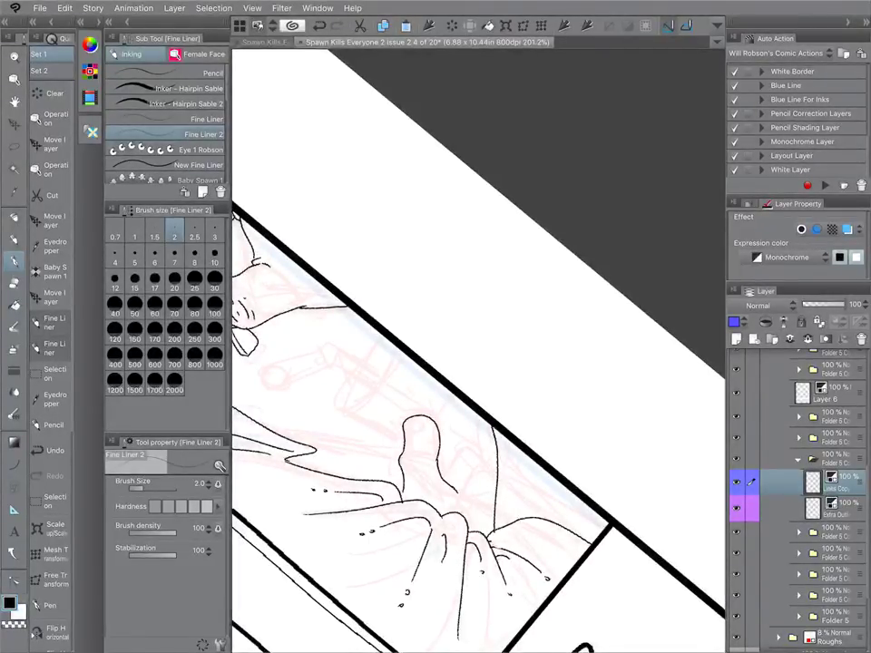
pyautogui.moveTo(610, 523); pyautogui.dragTo(508, 569)
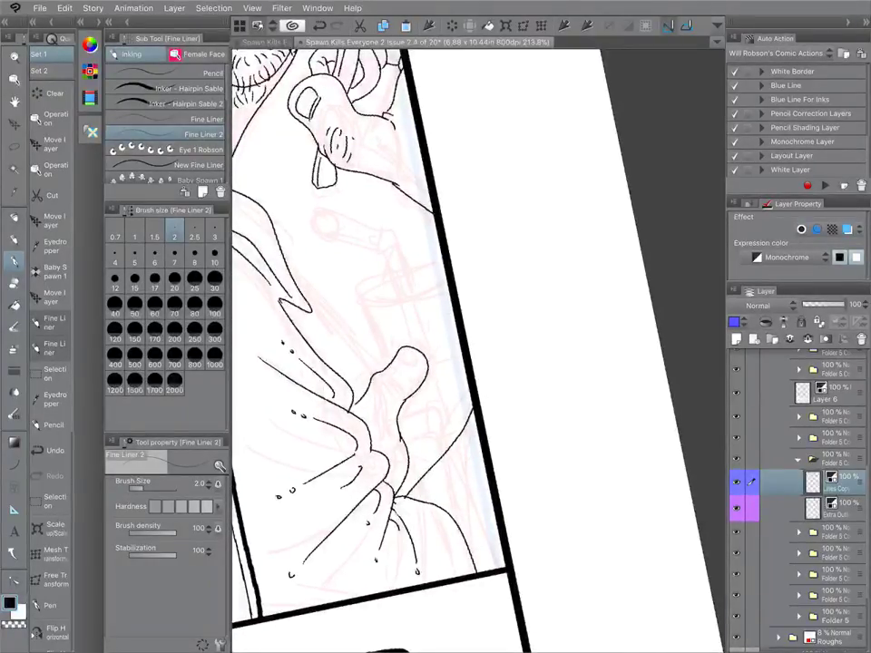
pyautogui.moveTo(399, 357)
pyautogui.mouseDown()
pyautogui.moveTo(416, 355)
pyautogui.moveTo(412, 366)
pyautogui.moveTo(379, 383)
pyautogui.mouseUp()
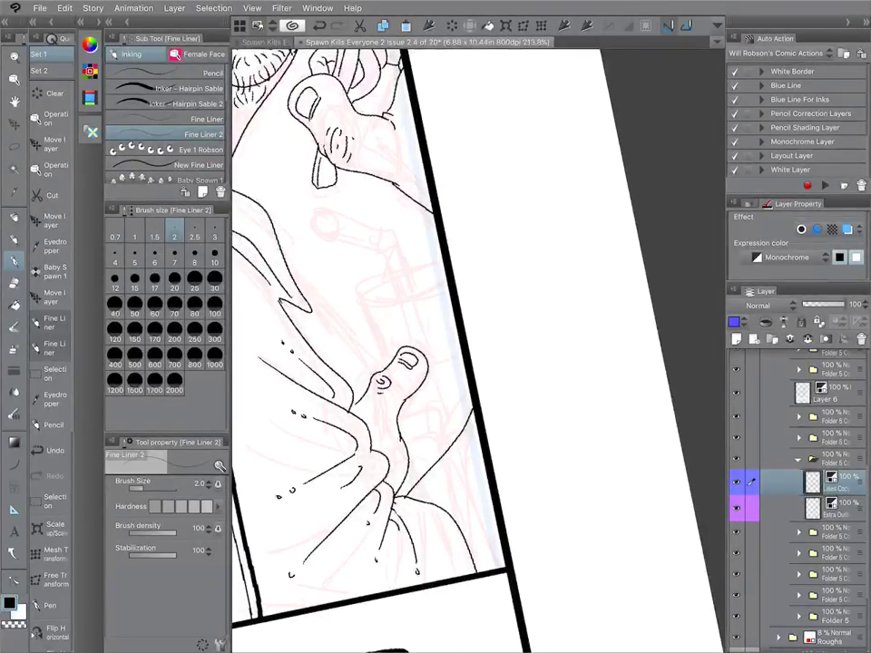
# Ink the drinking cup held in the lower hand, drawing its tapered side and the curved double-line rim.
pyautogui.moveTo(386, 367); pyautogui.dragTo(361, 309)
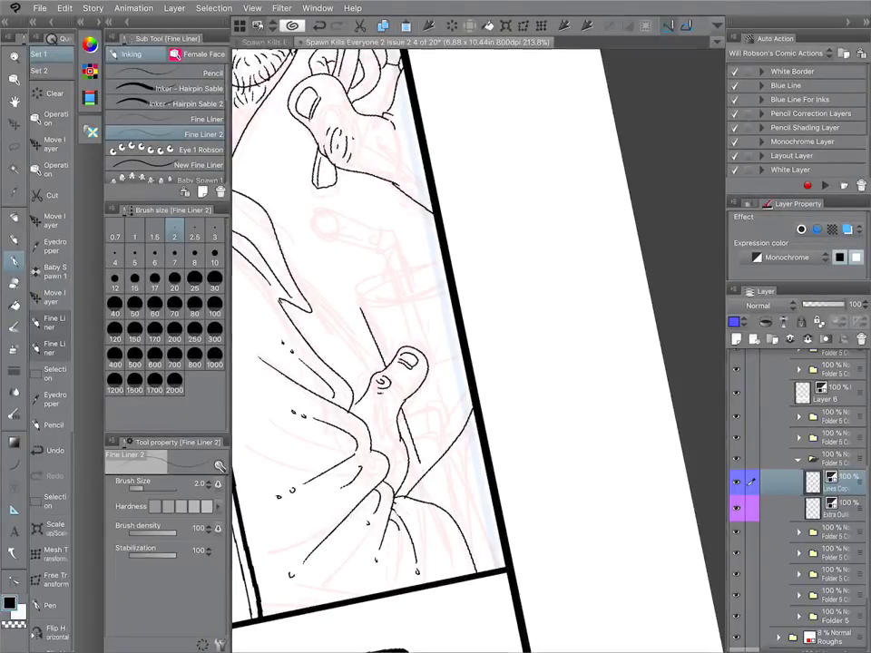
pyautogui.moveTo(400, 413); pyautogui.dragTo(424, 476)
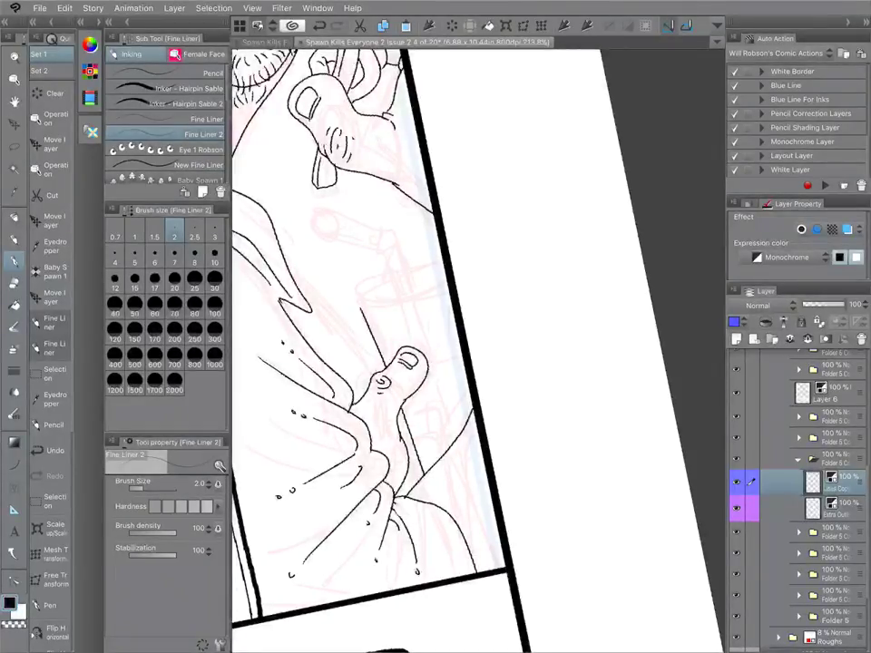
pyautogui.moveTo(355, 290)
pyautogui.mouseDown()
pyautogui.moveTo(355, 299)
pyautogui.moveTo(405, 307)
pyautogui.moveTo(452, 297)
pyautogui.mouseUp()
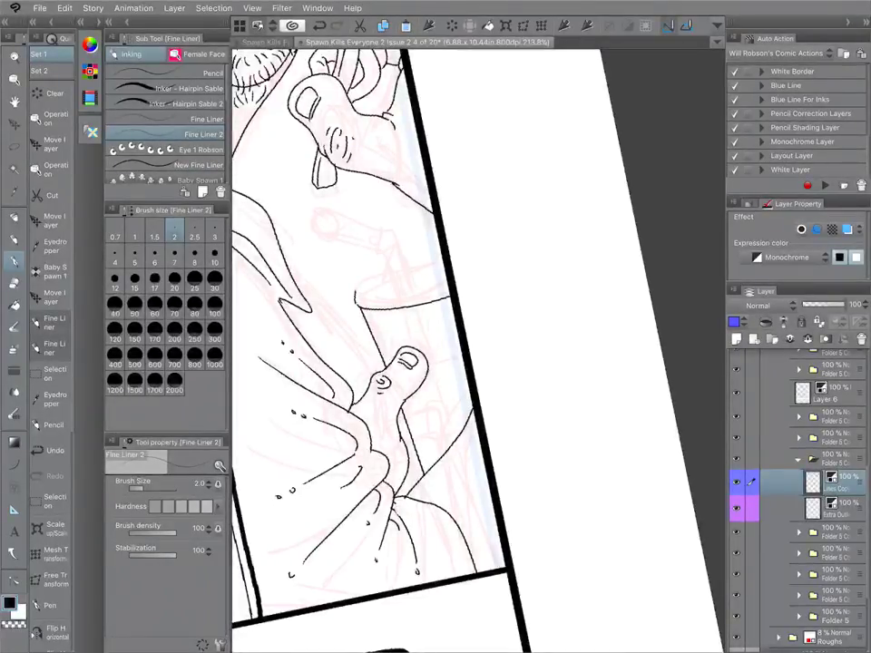
pyautogui.moveTo(435, 214)
pyautogui.mouseDown()
pyautogui.moveTo(496, 300)
pyautogui.moveTo(493, 325)
pyautogui.mouseUp()
pyautogui.moveTo(379, 263); pyautogui.dragTo(421, 361)
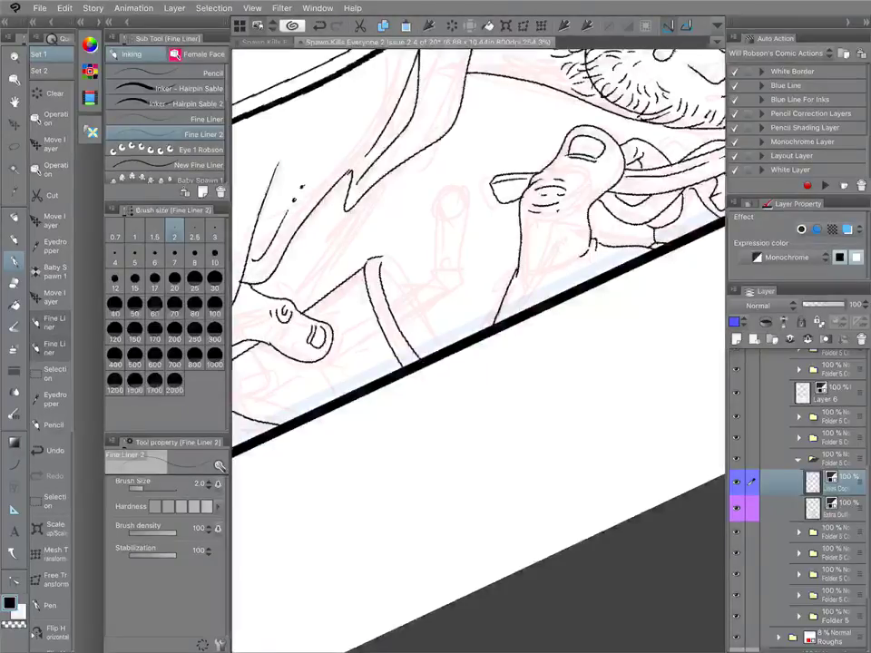
pyautogui.moveTo(383, 258); pyautogui.dragTo(441, 336)
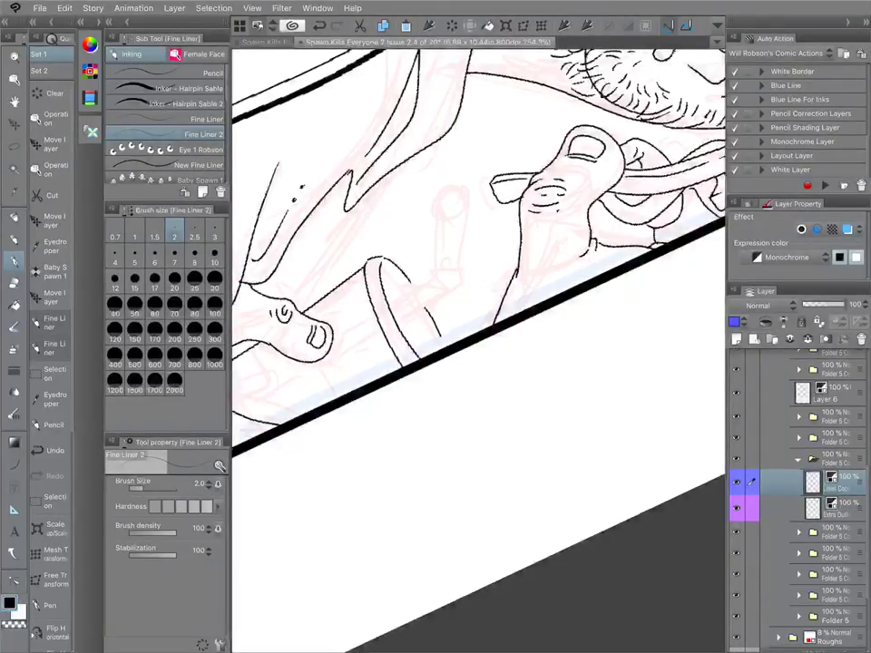
pyautogui.moveTo(594, 145); pyautogui.dragTo(374, 186)
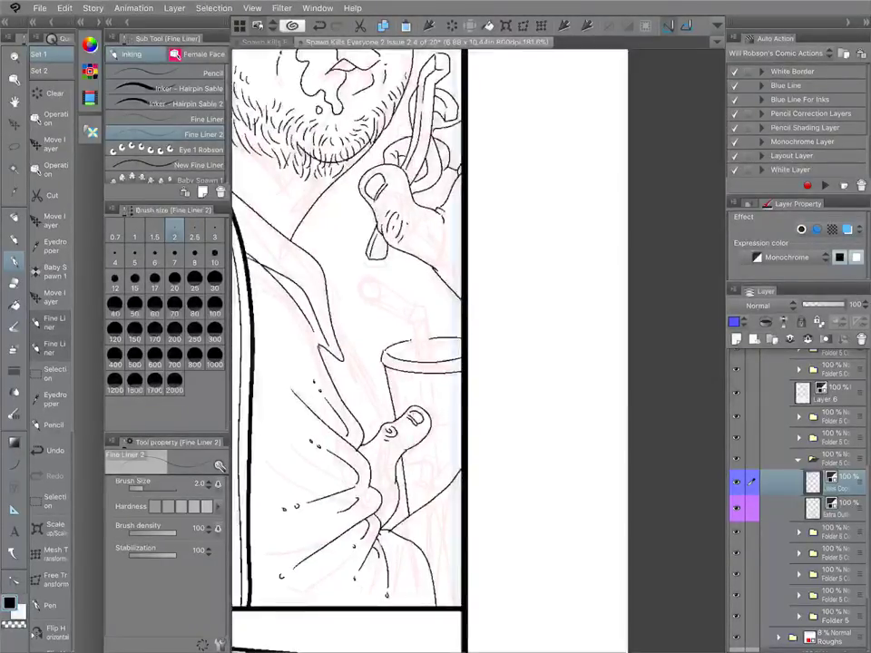
# Ink the bent straw rising from the cup, including its round opening, ribbed bend and stripe bands.
pyautogui.moveTo(412, 340)
pyautogui.mouseDown()
pyautogui.moveTo(430, 342)
pyautogui.moveTo(412, 342)
pyautogui.moveTo(430, 343)
pyautogui.moveTo(411, 309)
pyautogui.moveTo(422, 307)
pyautogui.moveTo(364, 299)
pyautogui.moveTo(378, 282)
pyautogui.moveTo(373, 301)
pyautogui.moveTo(384, 308)
pyautogui.mouseUp()
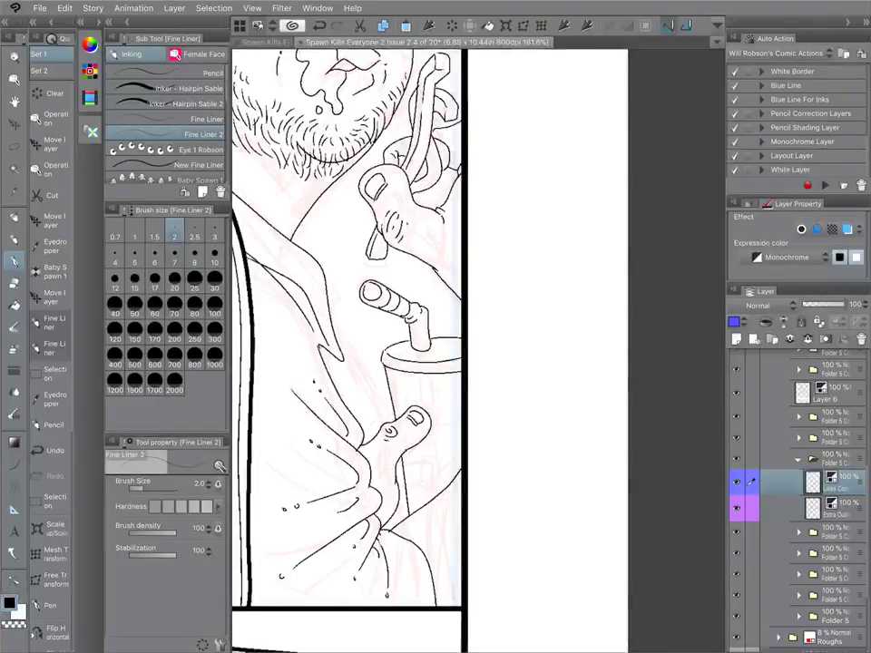
pyautogui.scroll(-1, 490, 304)
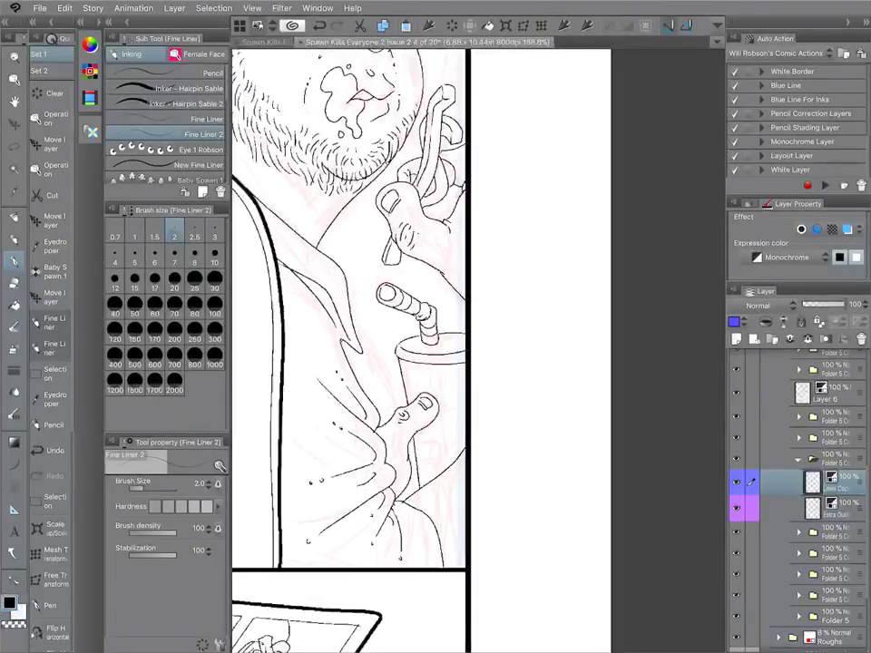
pyautogui.scroll(-3, 484, 299)
pyautogui.scroll(4, 478, 231)
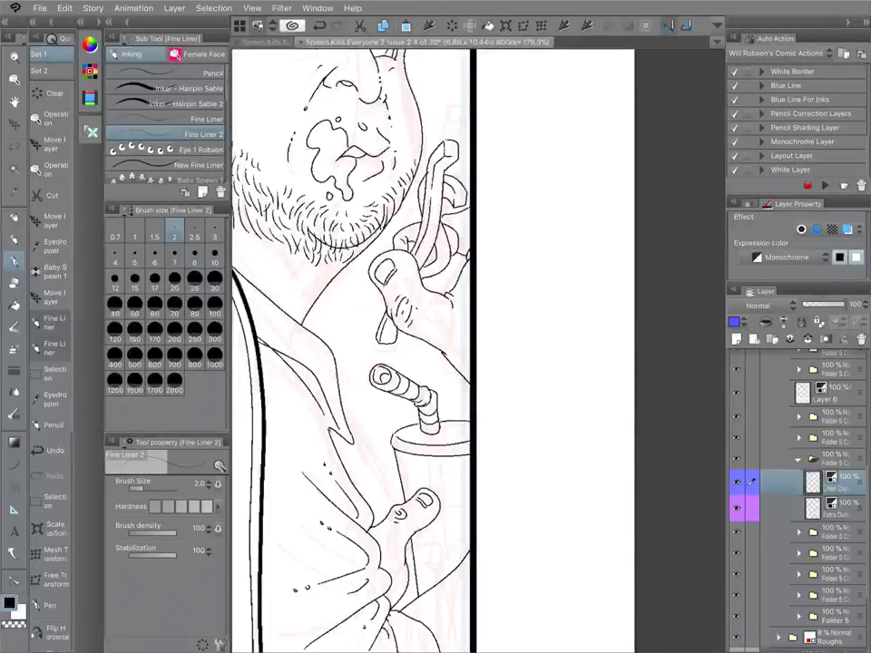
# Ink the peeking child's nose between the two gripping hands, including the nostril, nose tip and short bridge line.
pyautogui.scroll(-6, 494, 367)
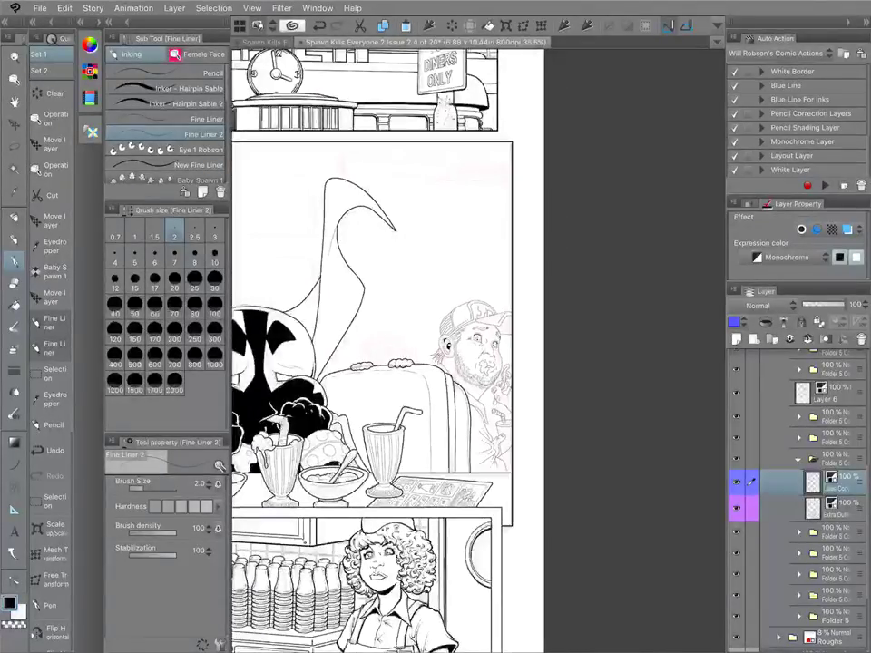
pyautogui.scroll(2, 523, 414)
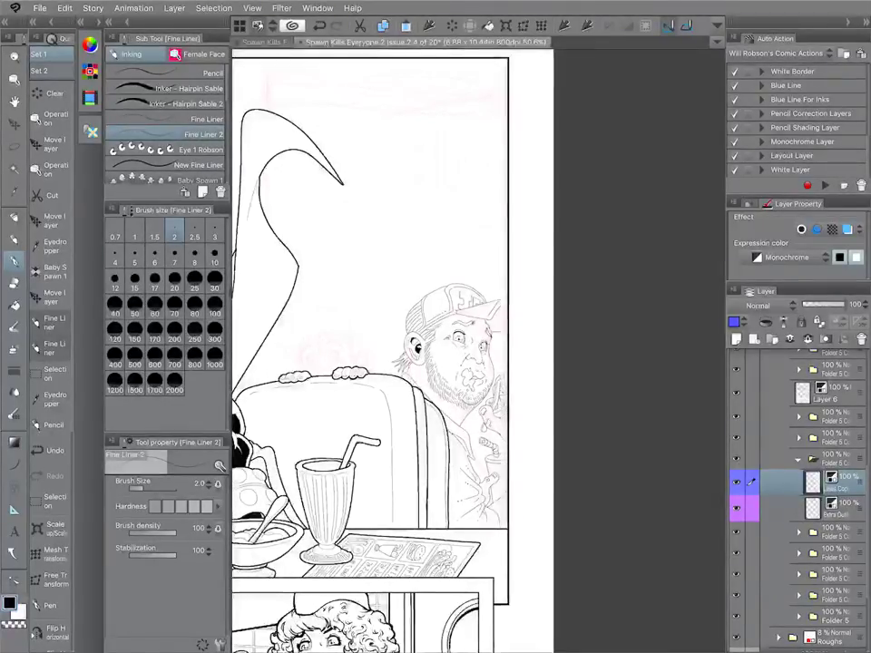
pyautogui.scroll(-3, 478, 350)
pyautogui.scroll(5, 478, 350)
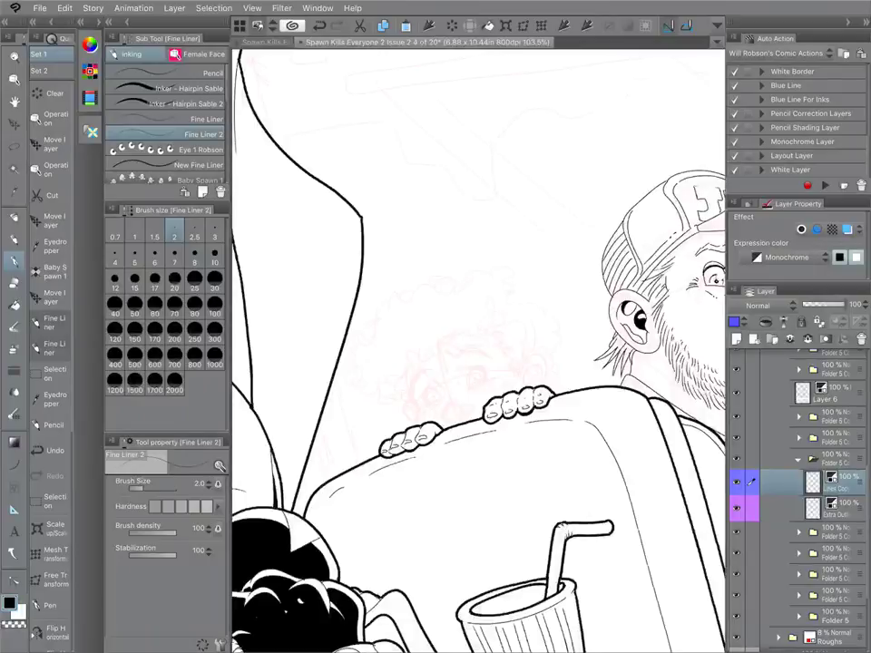
pyautogui.press('h')
pyautogui.scroll(4, 478, 350)
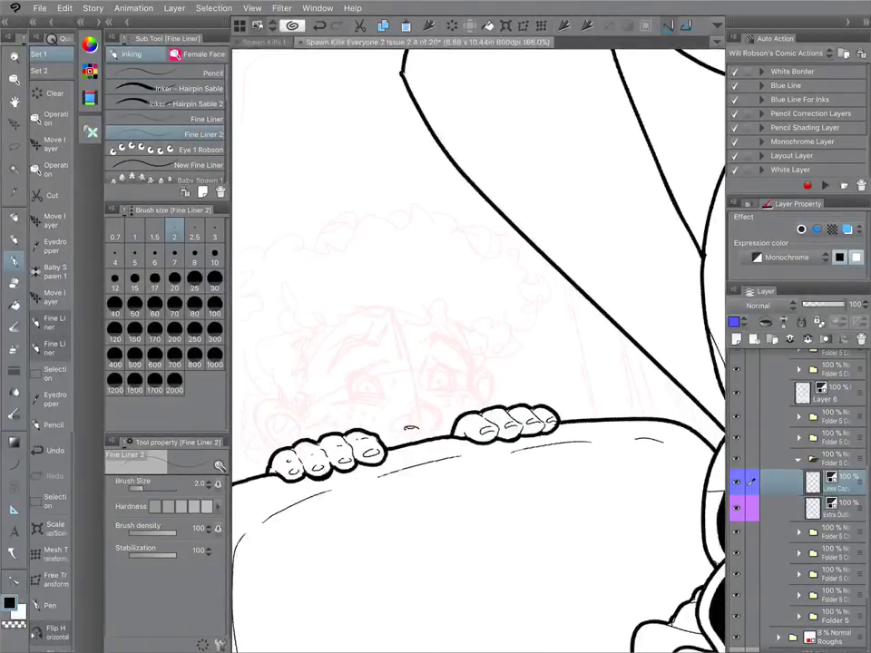
pyautogui.moveTo(392, 421)
pyautogui.mouseDown()
pyautogui.moveTo(400, 430)
pyautogui.moveTo(406, 419)
pyautogui.mouseUp()
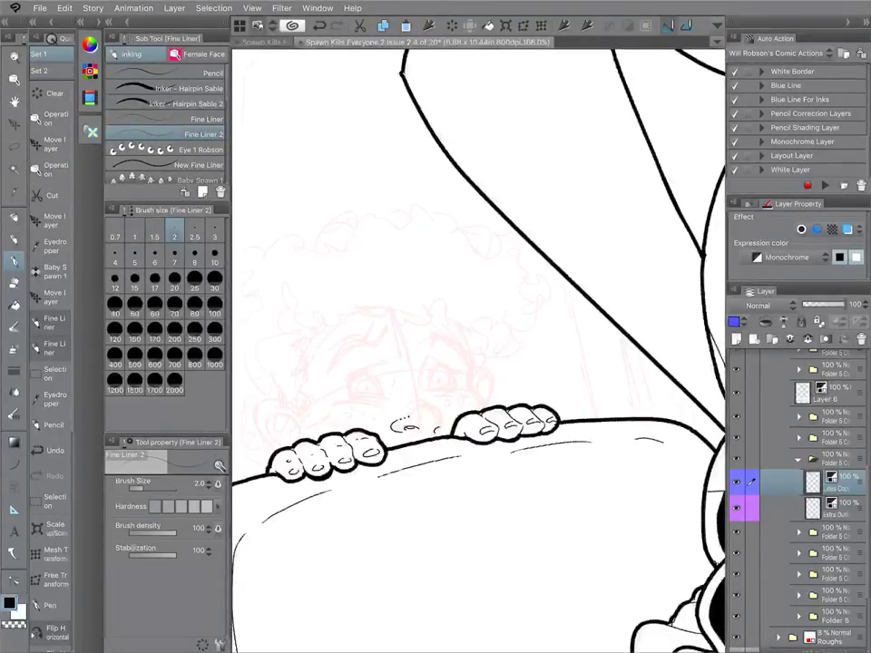
pyautogui.moveTo(434, 428); pyautogui.dragTo(444, 427)
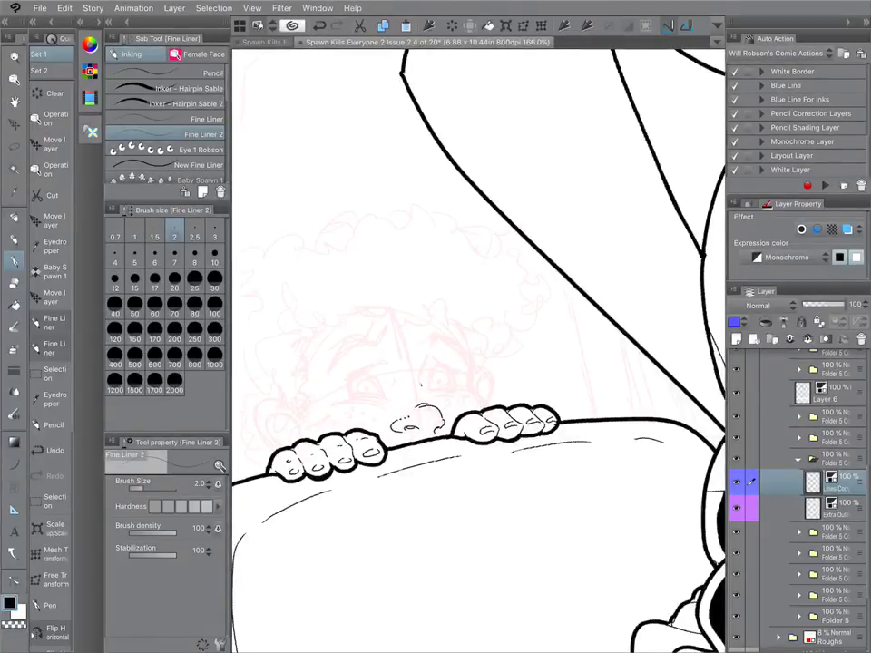
pyautogui.moveTo(419, 360); pyautogui.dragTo(421, 373)
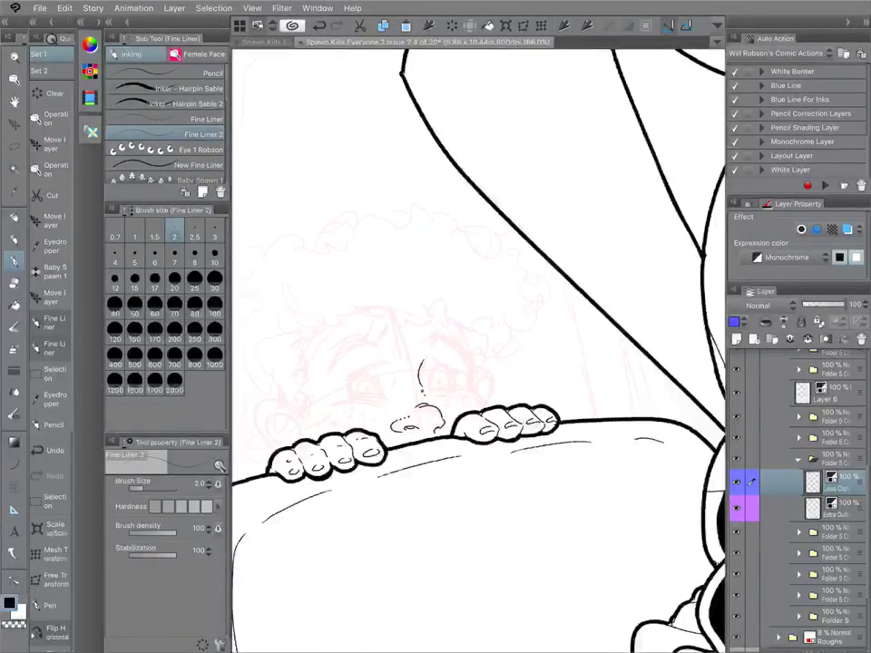
# Ink the child's ear just above the gripping fingers, with its outer rim, inner folds and dark ear canal.
pyautogui.scroll(-3, 478, 363)
pyautogui.scroll(2, 478, 363)
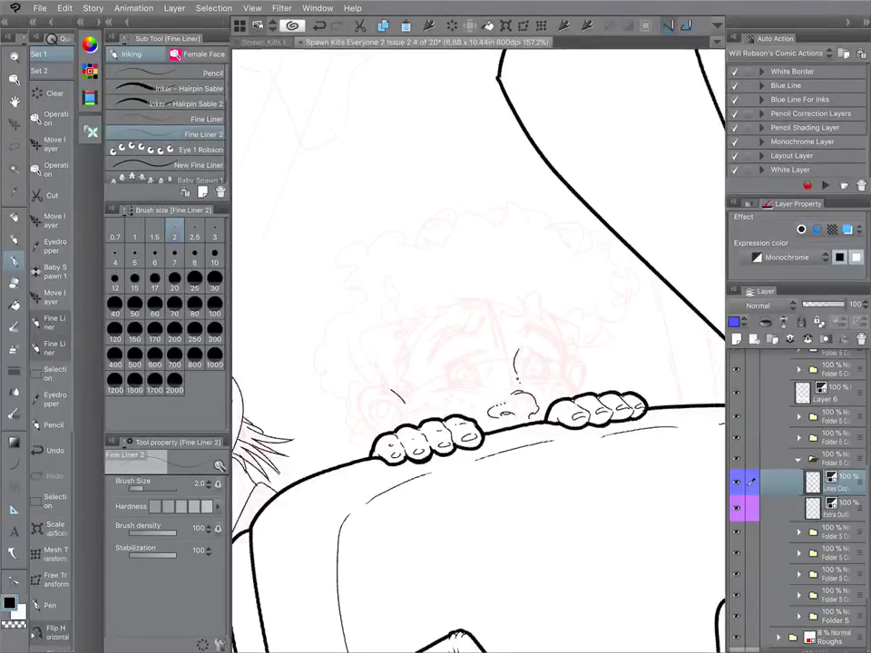
pyautogui.moveTo(360, 393); pyautogui.dragTo(405, 400)
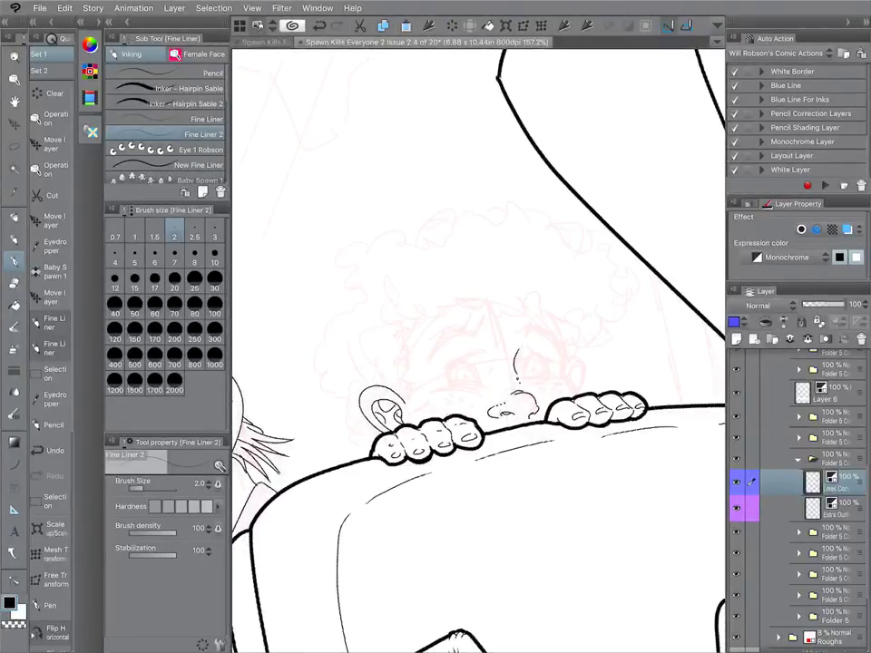
pyautogui.moveTo(394, 411); pyautogui.dragTo(399, 420)
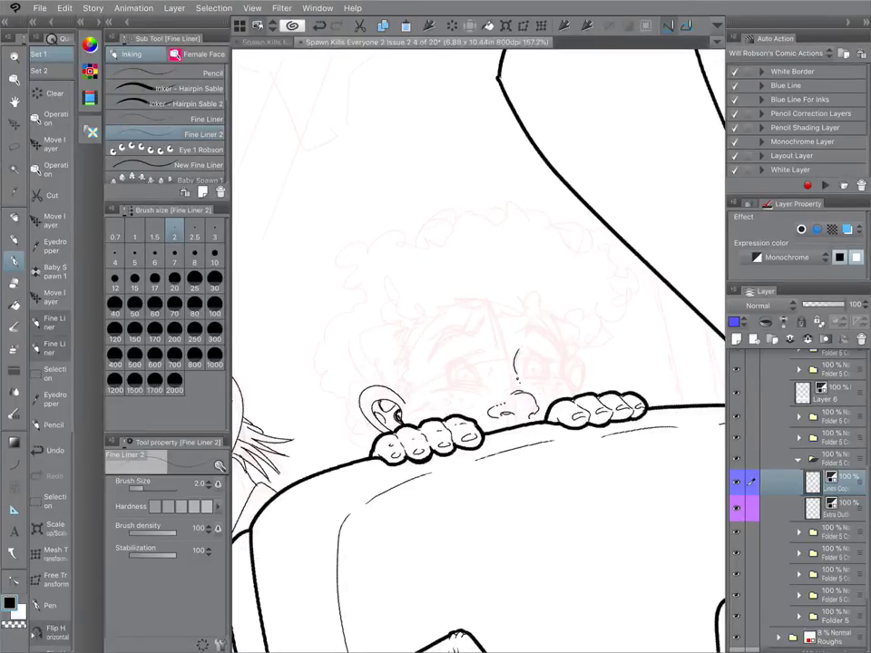
# Try a rough rectangular frame with a row of small rounded shapes above the child's head, and undo the shapes.
pyautogui.moveTo(288, 146)
pyautogui.mouseDown()
pyautogui.moveTo(291, 204)
pyautogui.moveTo(322, 140)
pyautogui.moveTo(440, 182)
pyautogui.moveTo(449, 277)
pyautogui.mouseUp()
pyautogui.moveTo(292, 174); pyautogui.dragTo(297, 262)
pyautogui.moveTo(303, 164)
pyautogui.mouseDown()
pyautogui.moveTo(303, 190)
pyautogui.moveTo(322, 170)
pyautogui.moveTo(308, 156)
pyautogui.mouseUp()
pyautogui.moveTo(335, 162)
pyautogui.mouseDown()
pyautogui.moveTo(349, 191)
pyautogui.moveTo(337, 155)
pyautogui.mouseUp()
pyautogui.moveTo(362, 163)
pyautogui.mouseDown()
pyautogui.moveTo(360, 171)
pyautogui.moveTo(378, 175)
pyautogui.moveTo(363, 159)
pyautogui.mouseUp()
pyautogui.moveTo(392, 163)
pyautogui.mouseDown()
pyautogui.moveTo(404, 192)
pyautogui.moveTo(391, 160)
pyautogui.mouseUp()
pyautogui.moveTo(418, 162)
pyautogui.mouseDown()
pyautogui.moveTo(418, 185)
pyautogui.moveTo(431, 179)
pyautogui.mouseUp()
pyautogui.hotkey('ctrl', 'z')
pyautogui.hotkey('ctrl', 'z')
pyautogui.hotkey('ctrl', 'z')
pyautogui.hotkey('ctrl', 'z')
pyautogui.hotkey('ctrl', 'z')
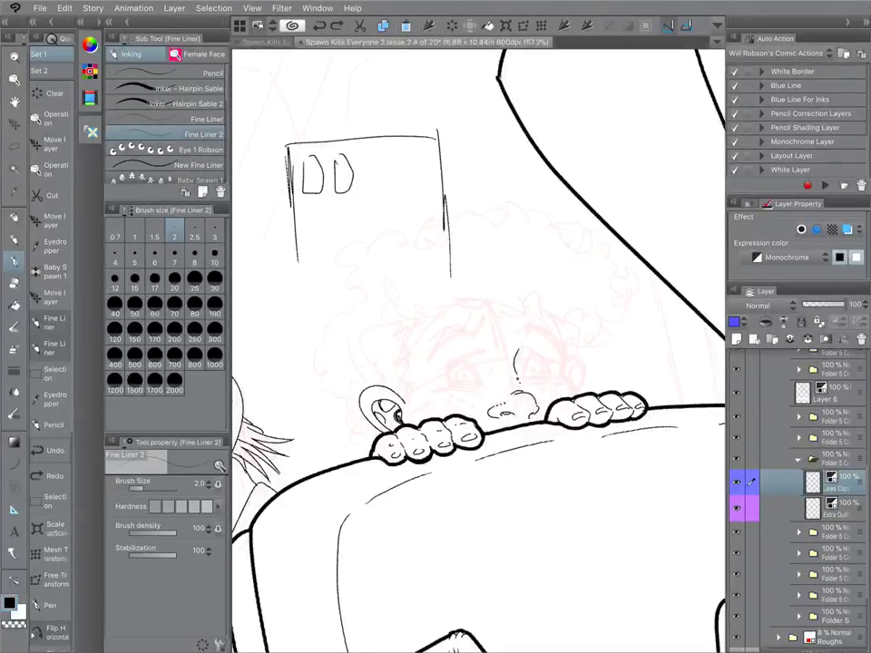
# Fill the rough frame above the child with two crosswise lines and closely spaced vertical lines as a test grid.
pyautogui.scroll(-3, 479, 351)
pyautogui.scroll(-1, 479, 351)
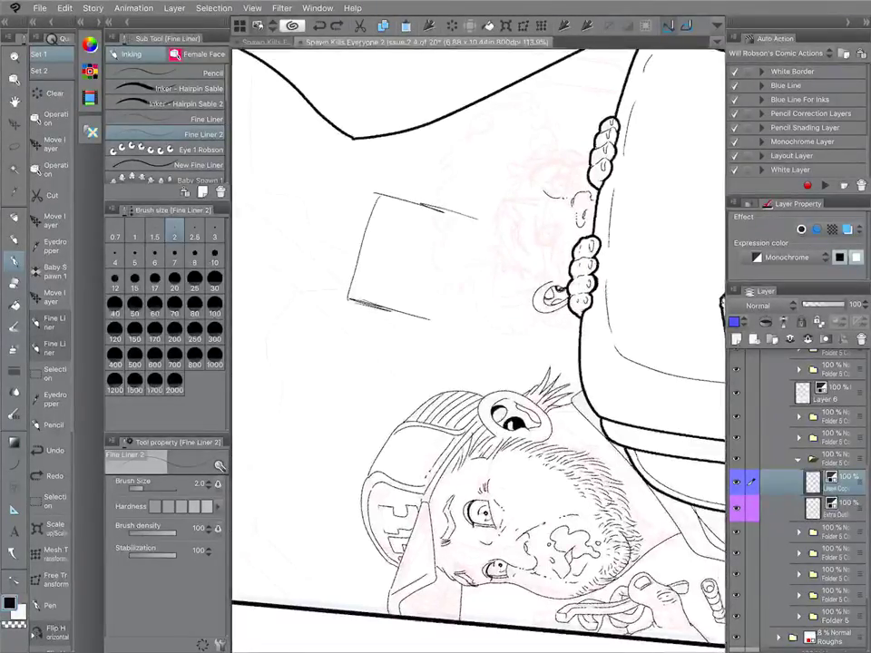
pyautogui.moveTo(365, 303); pyautogui.dragTo(394, 183)
pyautogui.moveTo(393, 313); pyautogui.dragTo(397, 279)
pyautogui.moveTo(417, 193); pyautogui.dragTo(396, 308)
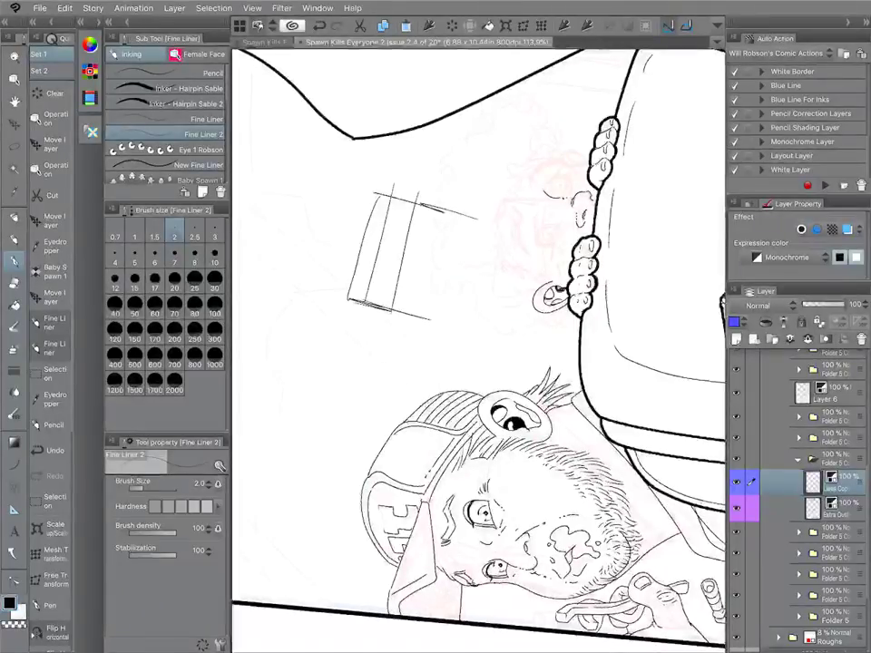
pyautogui.scroll(1, 479, 351)
pyautogui.moveTo(376, 201); pyautogui.dragTo(376, 301)
pyautogui.moveTo(397, 201)
pyautogui.mouseDown()
pyautogui.moveTo(396, 302)
pyautogui.moveTo(414, 306)
pyautogui.mouseUp()
pyautogui.moveTo(436, 202)
pyautogui.mouseDown()
pyautogui.moveTo(434, 303)
pyautogui.moveTo(447, 321)
pyautogui.mouseUp()
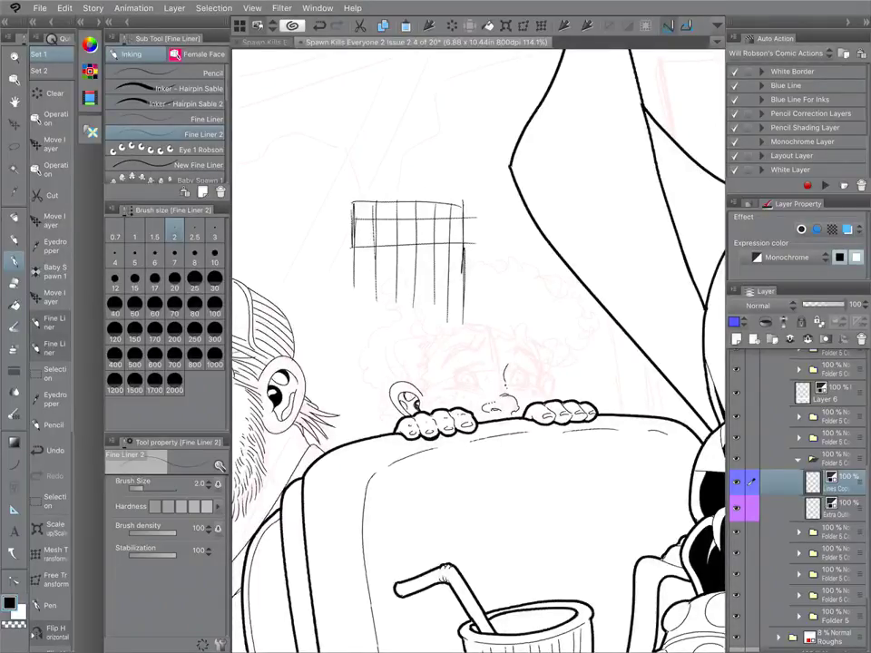
pyautogui.moveTo(364, 202); pyautogui.dragTo(366, 301)
pyautogui.moveTo(387, 202)
pyautogui.mouseDown()
pyautogui.moveTo(389, 306)
pyautogui.moveTo(406, 307)
pyautogui.mouseUp()
# Lasso the test grid above the child's head, delete it and clear the selection.
pyautogui.press('m')
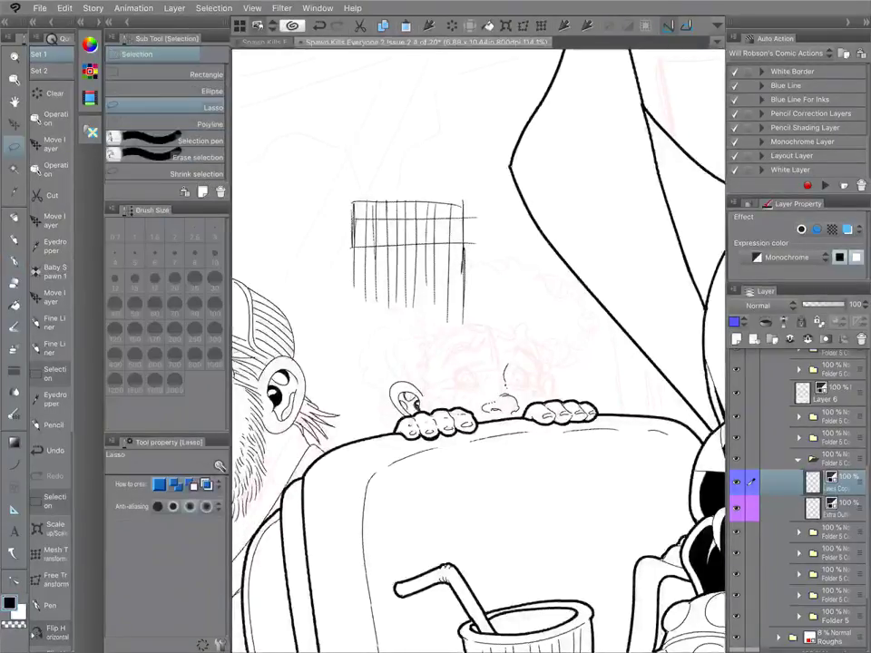
pyautogui.moveTo(328, 172)
pyautogui.mouseDown()
pyautogui.moveTo(512, 249)
pyautogui.moveTo(328, 170)
pyautogui.mouseUp()
pyautogui.press('Delete')
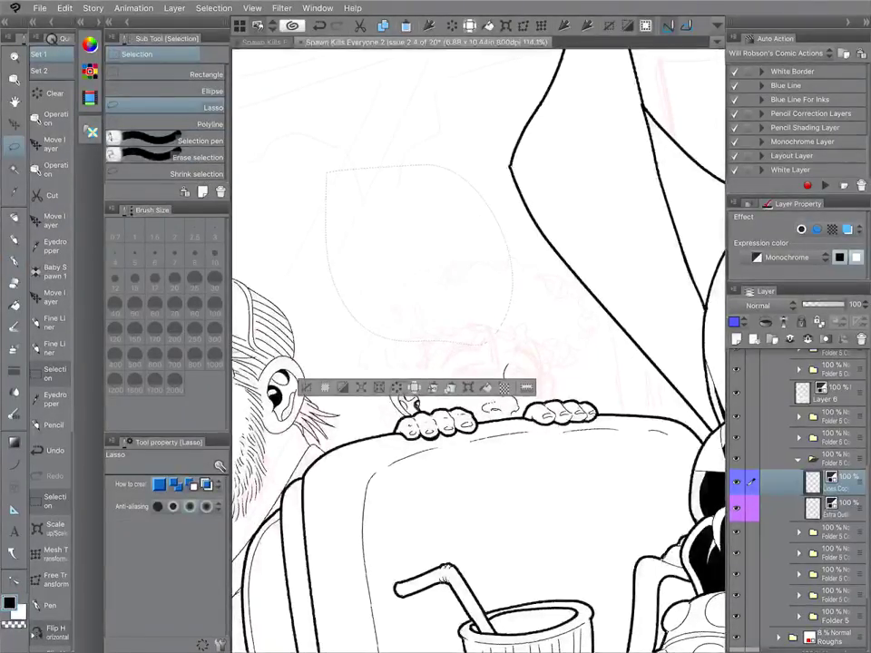
pyautogui.hotkey('ctrl', 'd')
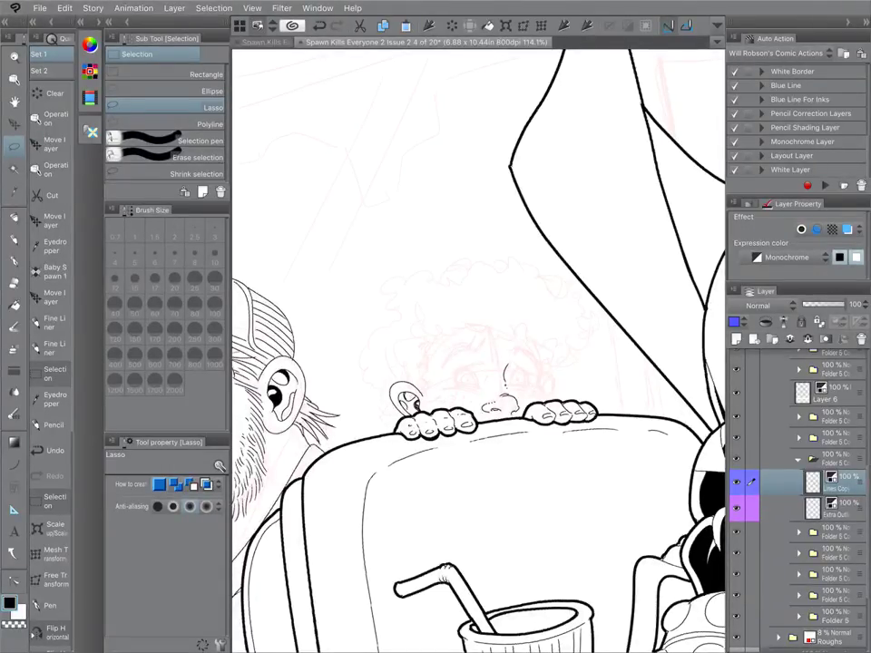
# Ink the short jaw line beside the child's ear and the far side of the face from brow to cheek with Fine Liner 2.
pyautogui.scroll(-5, 479, 350)
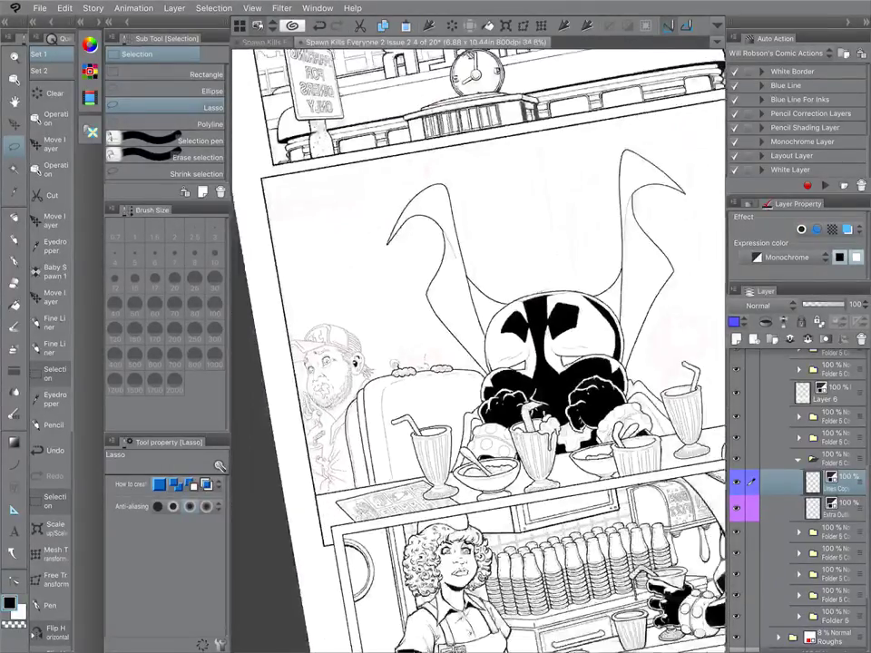
pyautogui.scroll(3, 479, 350)
pyautogui.scroll(3, 479, 350)
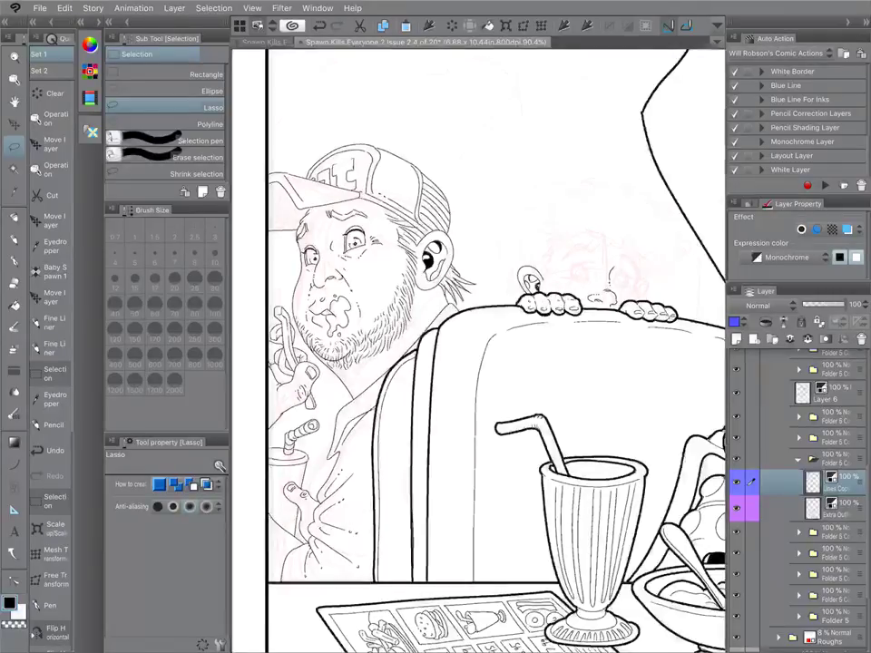
pyautogui.scroll(5, 479, 351)
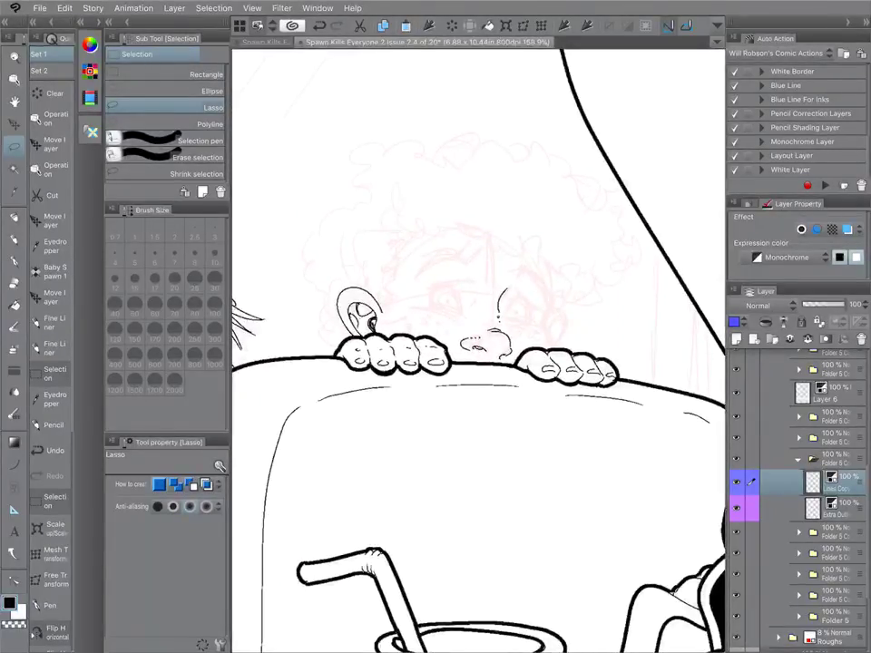
pyautogui.scroll(2, 479, 344)
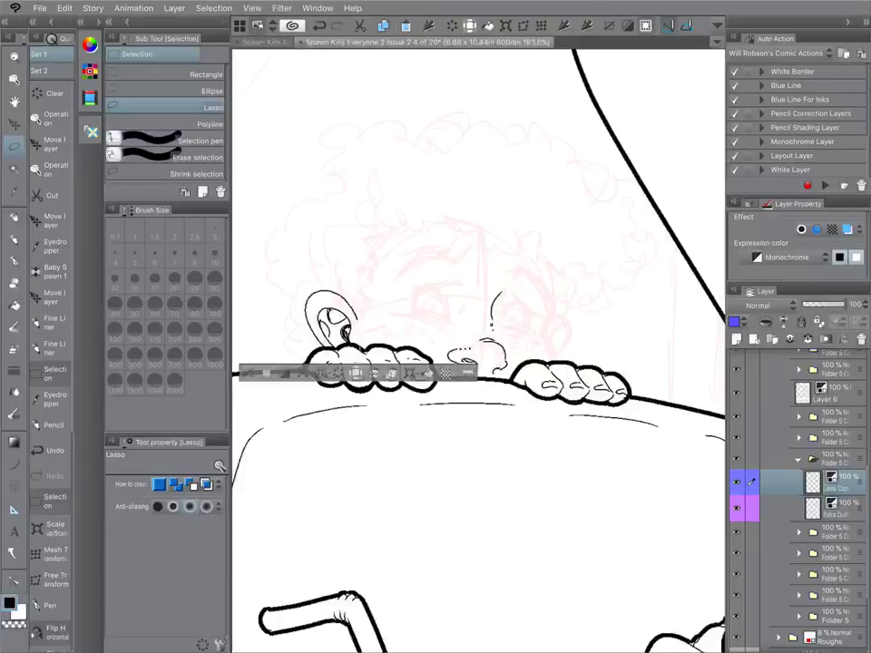
pyautogui.hotkey('ctrl', 'd')
pyautogui.press('p')
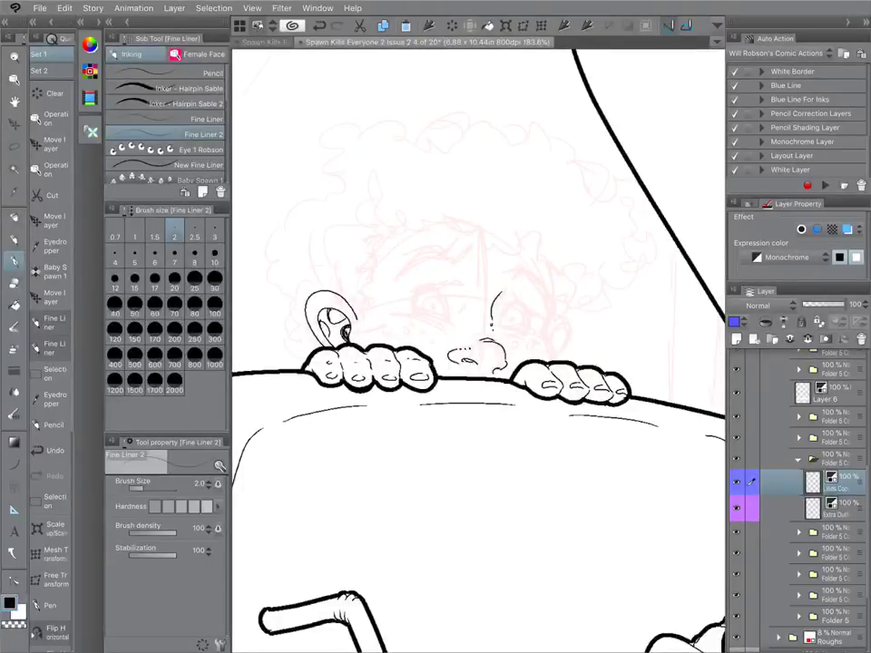
pyautogui.moveTo(348, 338); pyautogui.dragTo(363, 350)
pyautogui.moveTo(549, 337)
pyautogui.mouseDown()
pyautogui.moveTo(555, 361)
pyautogui.moveTo(545, 322)
pyautogui.moveTo(549, 276)
pyautogui.mouseUp()
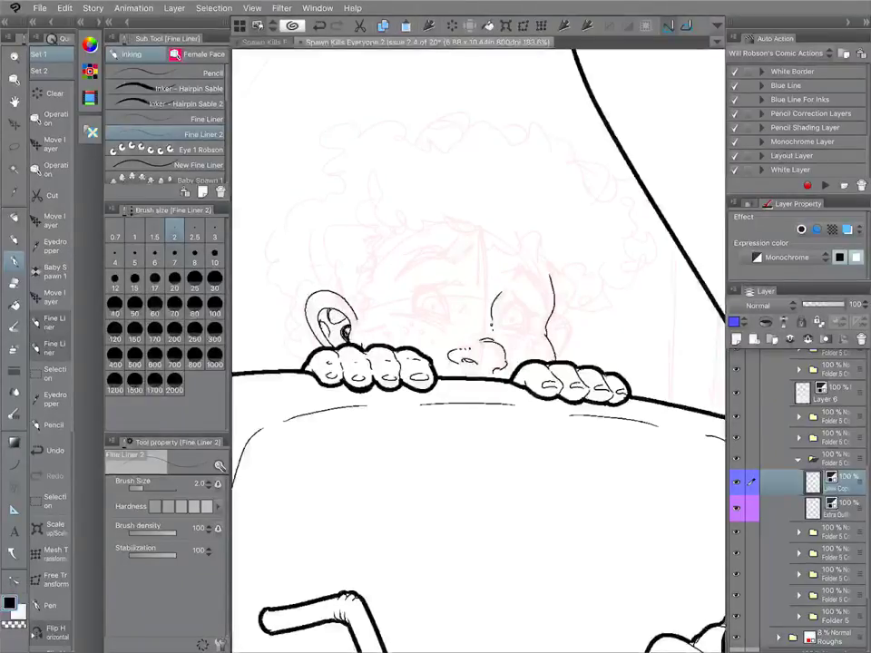
# Ink the child's curly sideburn and forehead hairline, switching to the Fine Liner brush, and add the small far ear.
pyautogui.moveTo(349, 595)
pyautogui.mouseDown()
pyautogui.moveTo(408, 599)
pyautogui.moveTo(393, 616)
pyautogui.mouseUp()
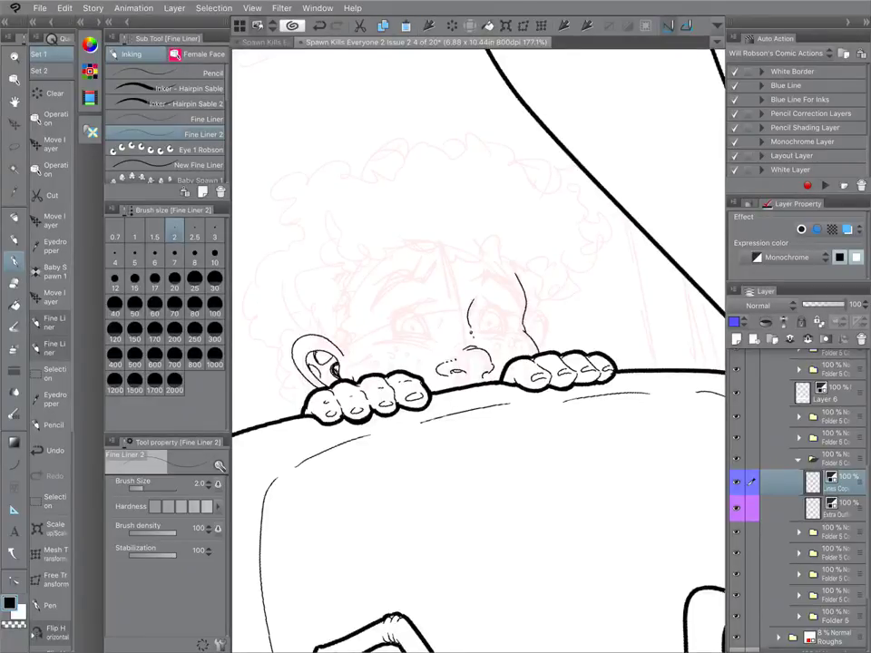
pyautogui.moveTo(330, 337)
pyautogui.mouseDown()
pyautogui.moveTo(346, 355)
pyautogui.moveTo(351, 338)
pyautogui.mouseUp()
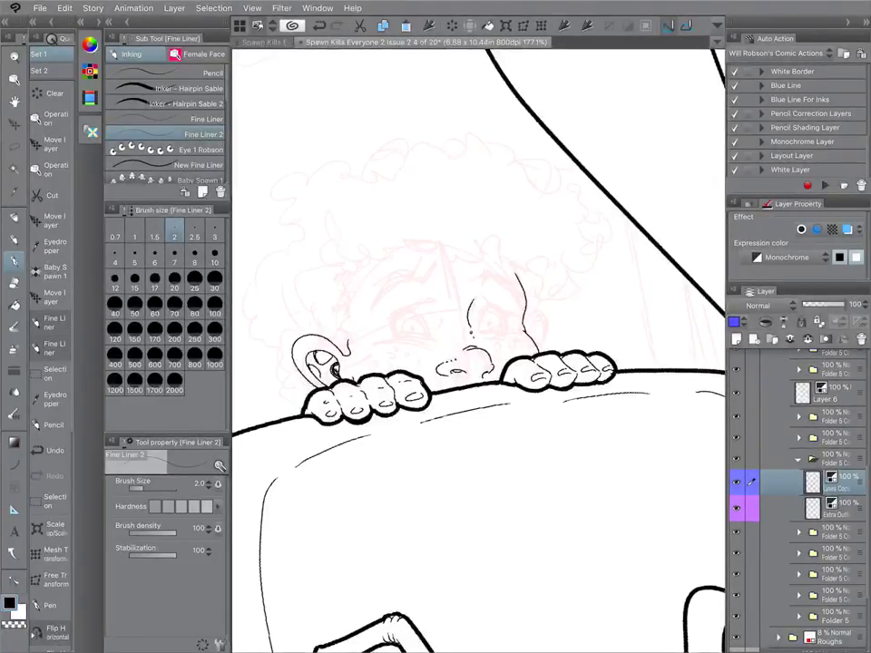
pyautogui.click(169, 118)
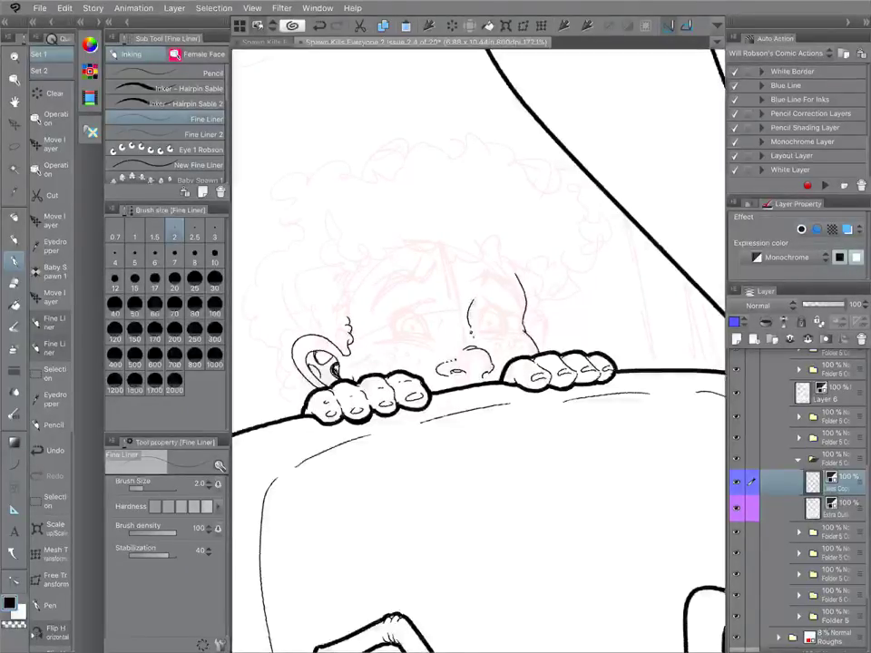
pyautogui.moveTo(443, 248)
pyautogui.mouseDown()
pyautogui.moveTo(482, 260)
pyautogui.moveTo(487, 244)
pyautogui.moveTo(498, 244)
pyautogui.moveTo(495, 253)
pyautogui.moveTo(524, 273)
pyautogui.mouseUp()
pyautogui.moveTo(445, 254); pyautogui.dragTo(417, 243)
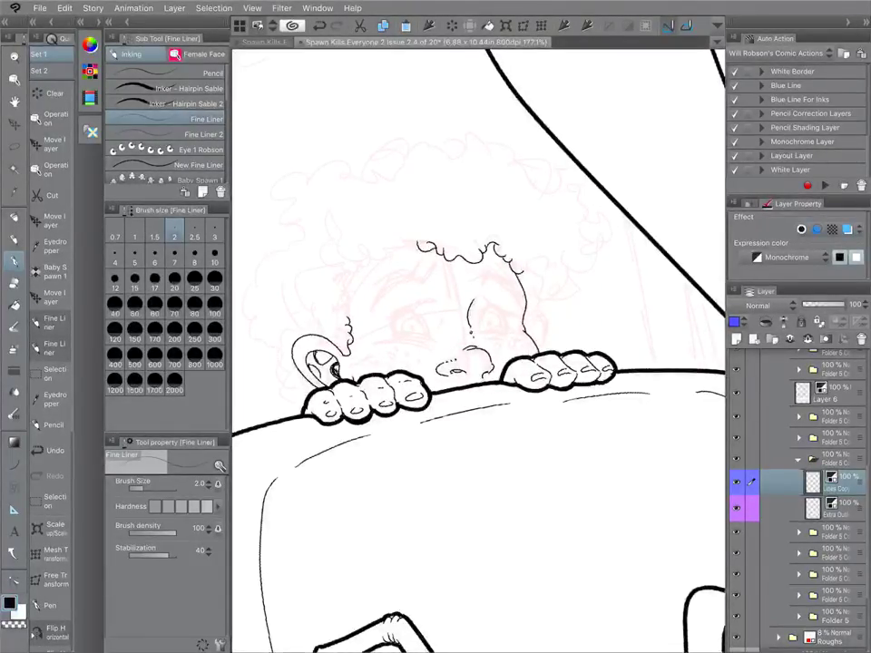
pyautogui.moveTo(545, 311); pyautogui.dragTo(537, 341)
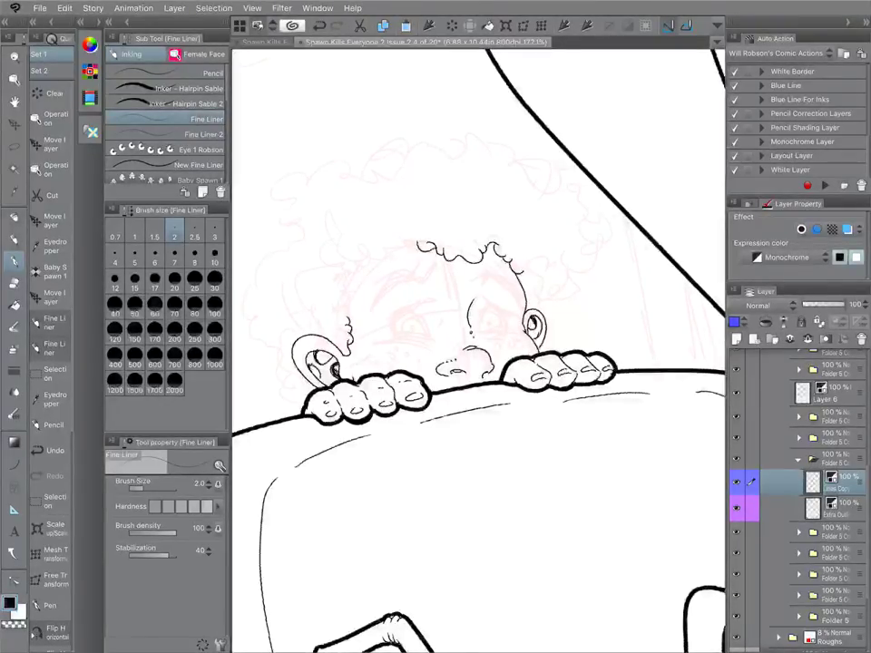
# Ink both of the child's eyes with slanted upper lids and inner edge lines, undoing and redrawing a stroke on the far eye.
pyautogui.moveTo(418, 311)
pyautogui.mouseDown()
pyautogui.moveTo(434, 337)
pyautogui.moveTo(397, 331)
pyautogui.moveTo(427, 301)
pyautogui.mouseUp()
pyautogui.moveTo(485, 311); pyautogui.dragTo(481, 334)
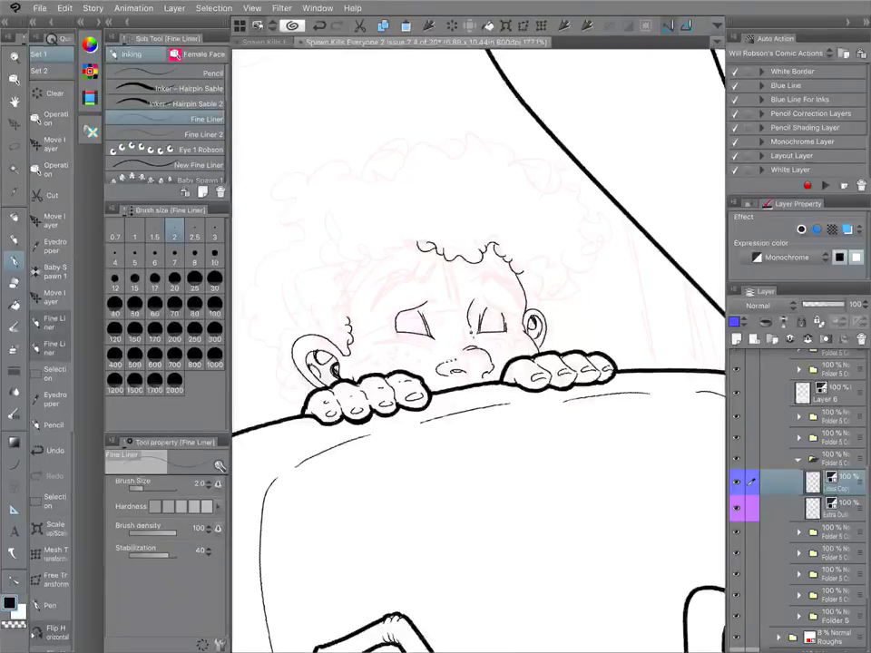
pyautogui.hotkey('ctrl', 'z')
pyautogui.press('p')
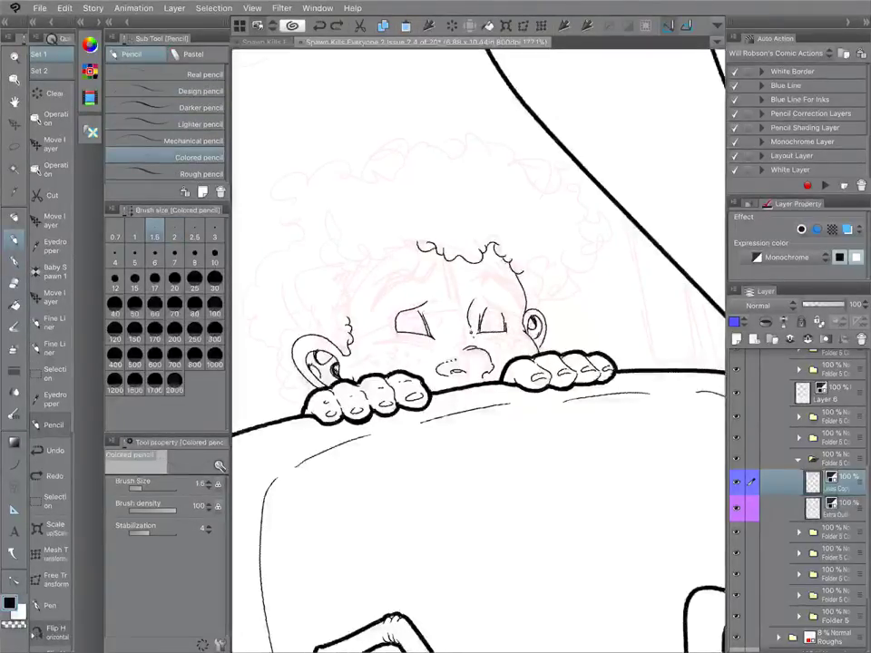
pyautogui.press('p')
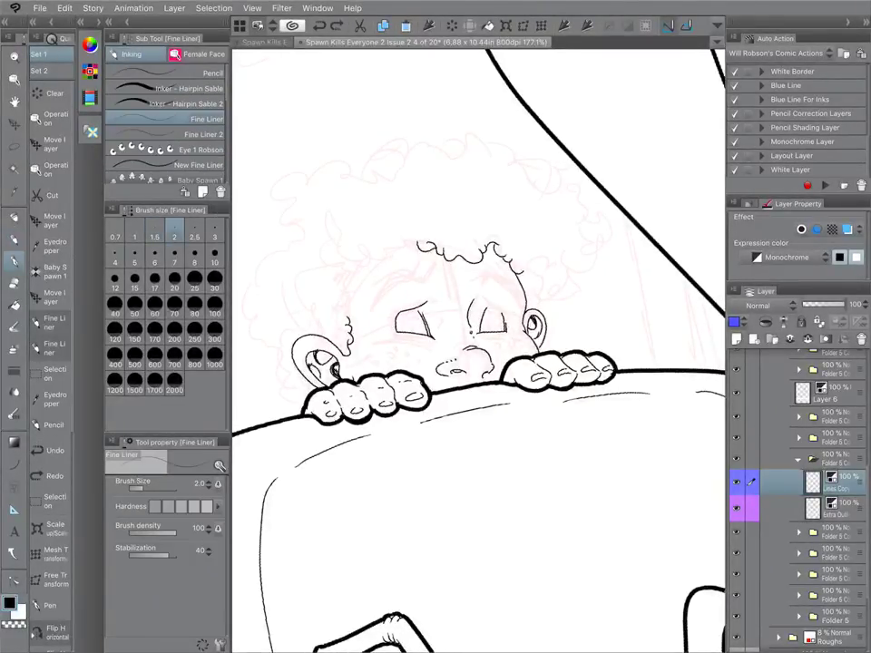
pyautogui.moveTo(502, 313); pyautogui.dragTo(506, 331)
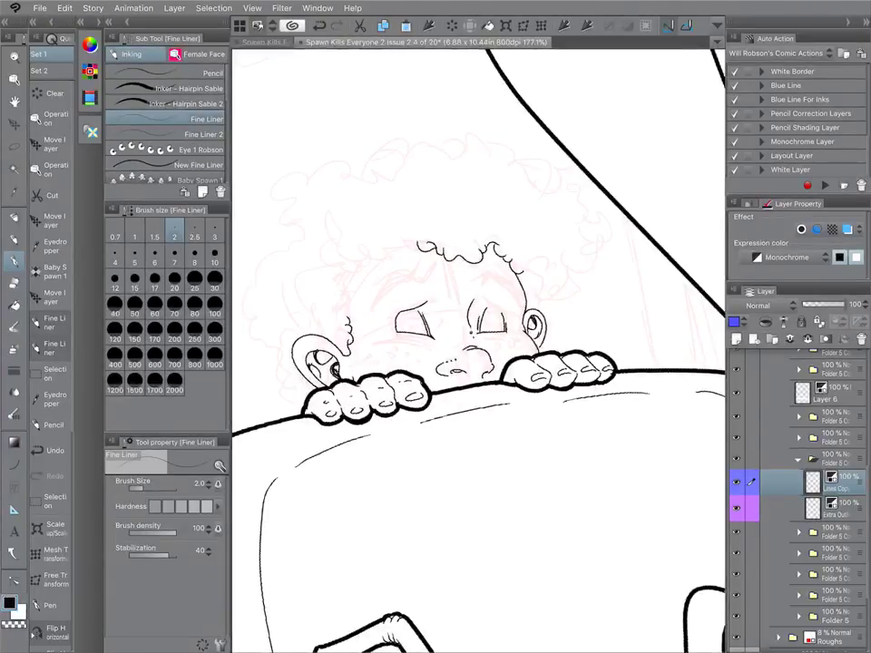
# Dot a scatter of small freckles across the child's near cheek below the eye with the Fine Liner.
pyautogui.moveTo(560, 370)
pyautogui.mouseDown()
pyautogui.moveTo(495, 253)
pyautogui.moveTo(510, 204)
pyautogui.mouseUp()
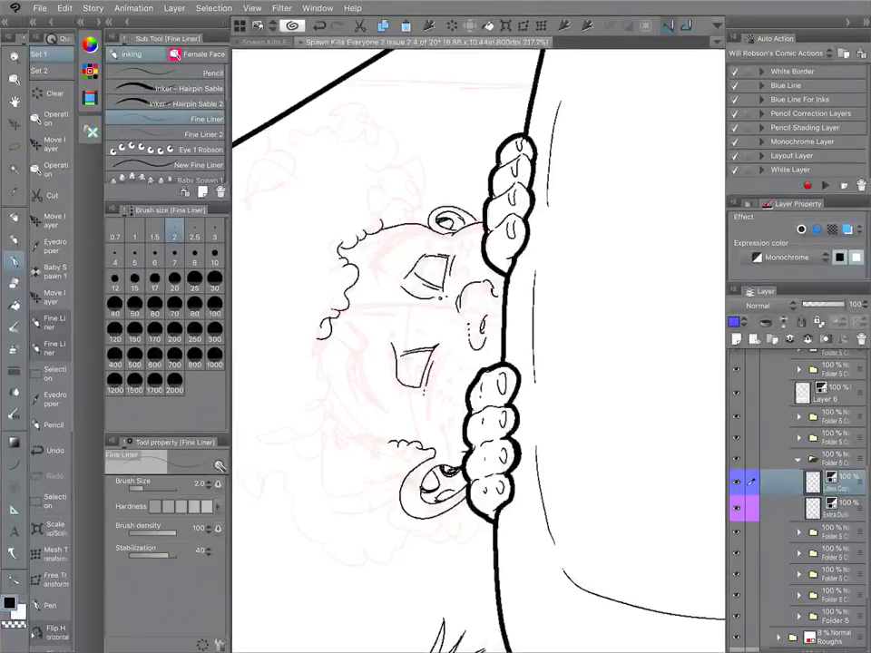
pyautogui.moveTo(423, 390); pyautogui.dragTo(425, 409)
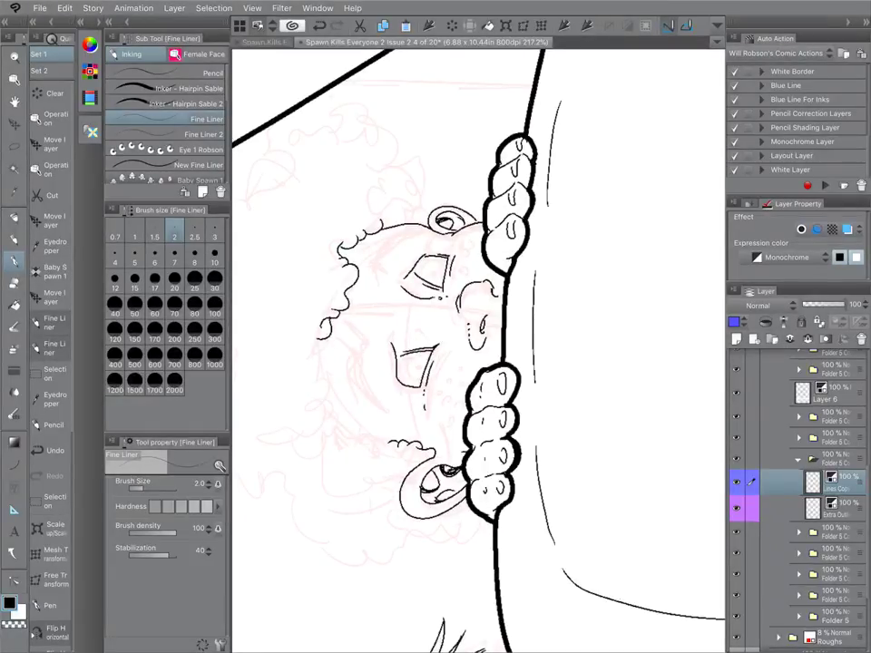
pyautogui.click(438, 393)
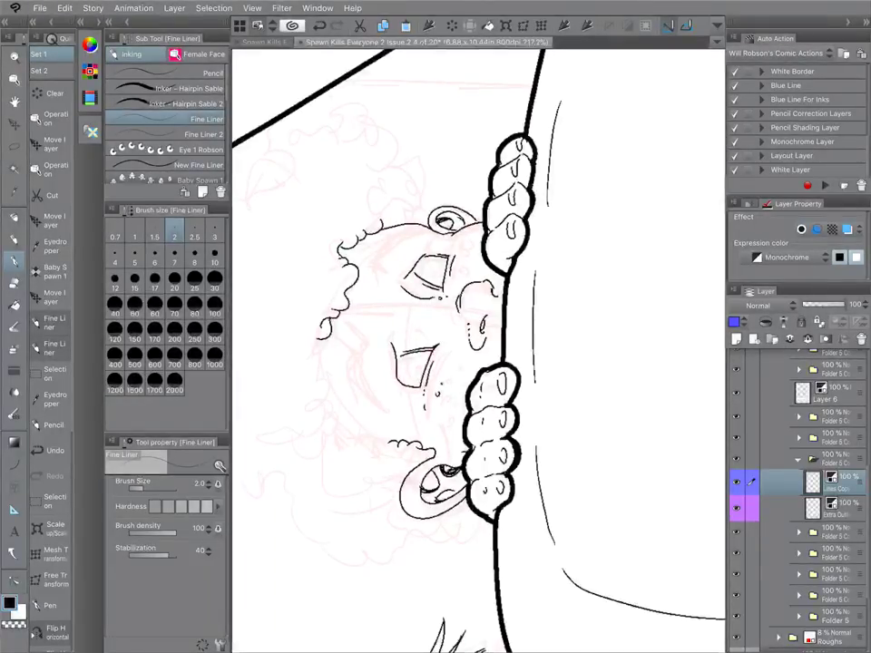
pyautogui.click(439, 386)
pyautogui.click(445, 371)
pyautogui.click(446, 395)
pyautogui.click(444, 382)
pyautogui.click(452, 377)
pyautogui.click(454, 366)
pyautogui.click(463, 369)
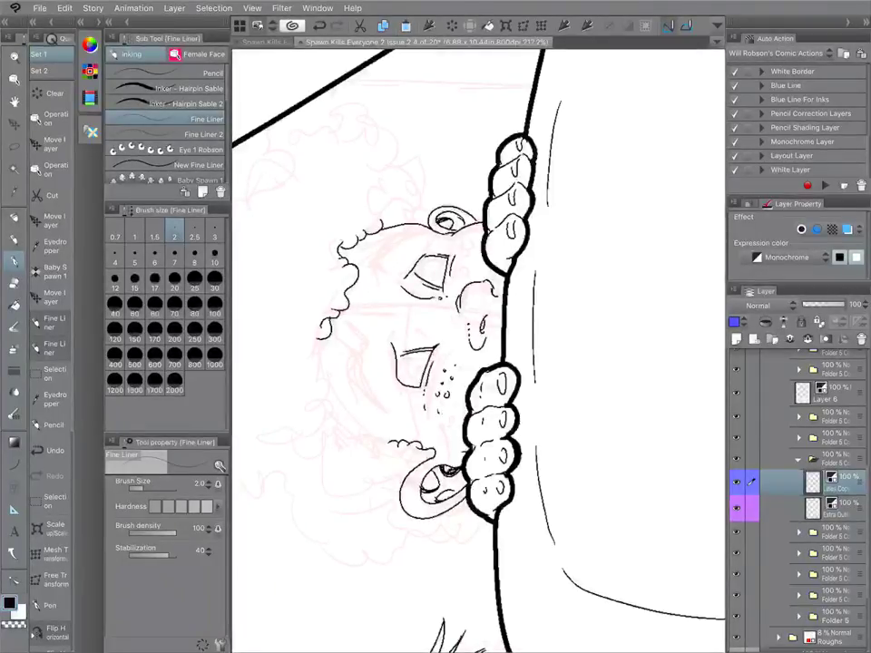
pyautogui.click(460, 383)
pyautogui.click(457, 393)
pyautogui.click(440, 410)
pyautogui.click(447, 423)
pyautogui.click(458, 407)
# Dot a small cluster of freckles on the child's far cheek, between the eye and the gripping fingers.
pyautogui.click(460, 271)
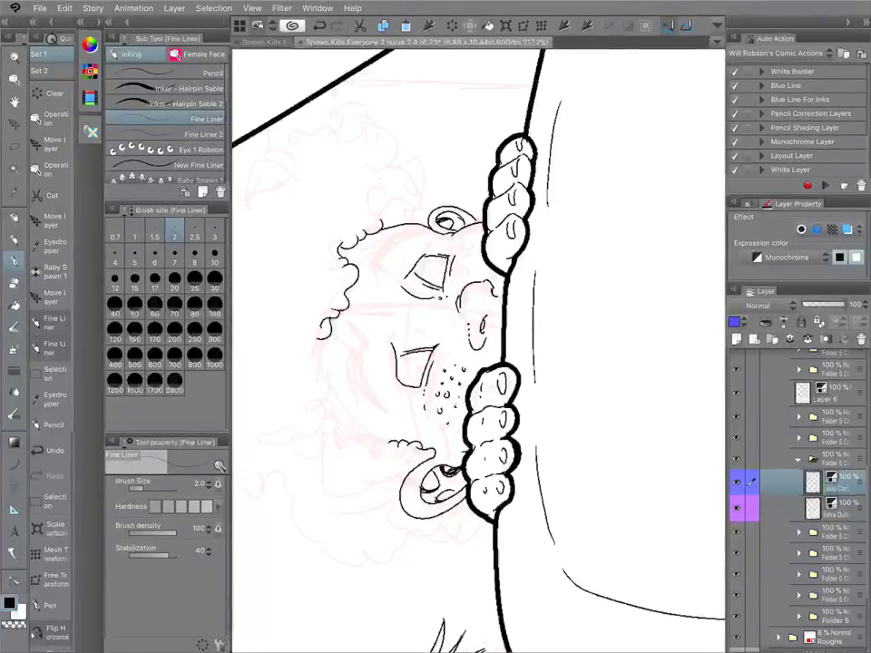
pyautogui.click(460, 262)
pyautogui.click(461, 252)
pyautogui.click(466, 259)
pyautogui.click(471, 268)
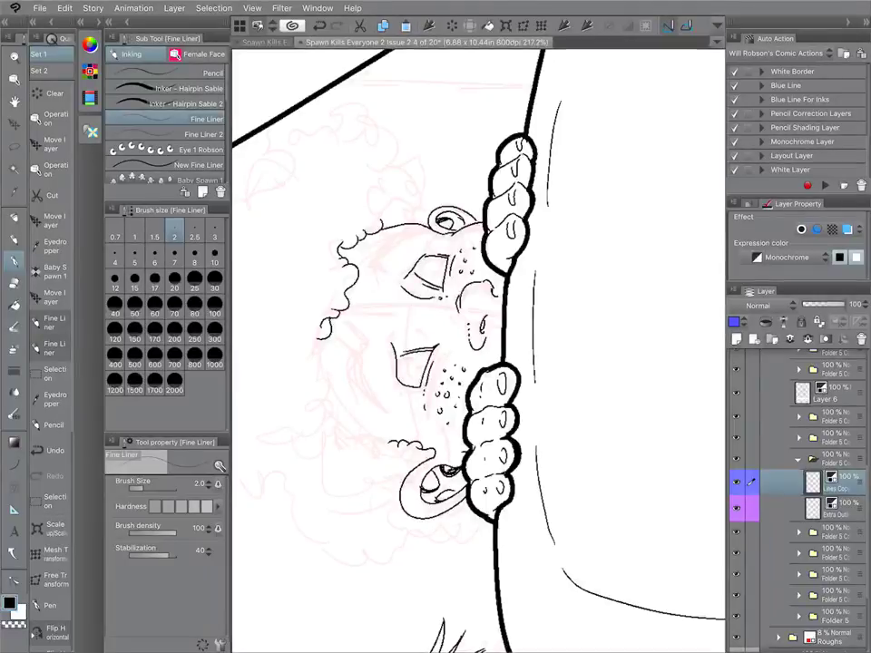
pyautogui.click(470, 249)
pyautogui.moveTo(449, 220)
pyautogui.mouseDown()
pyautogui.moveTo(541, 237)
pyautogui.moveTo(573, 317)
pyautogui.mouseUp()
pyautogui.scroll(-3, 481, 354)
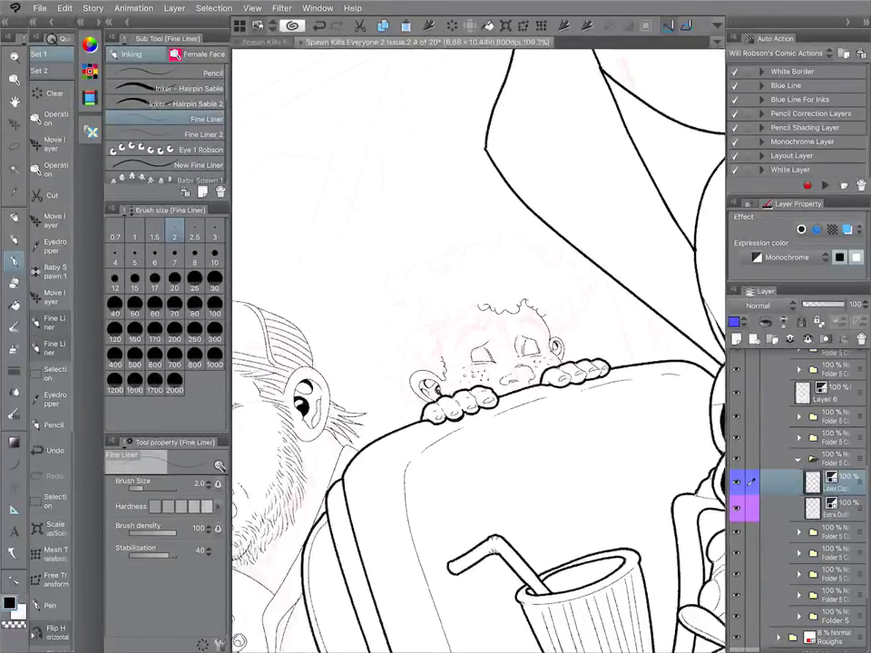
pyautogui.moveTo(390, 278)
pyautogui.mouseDown()
pyautogui.moveTo(366, 251)
pyautogui.moveTo(328, 231)
pyautogui.moveTo(323, 209)
pyautogui.moveTo(355, 221)
pyautogui.moveTo(358, 259)
pyautogui.moveTo(354, 210)
pyautogui.moveTo(335, 223)
pyautogui.moveTo(397, 243)
pyautogui.mouseUp()
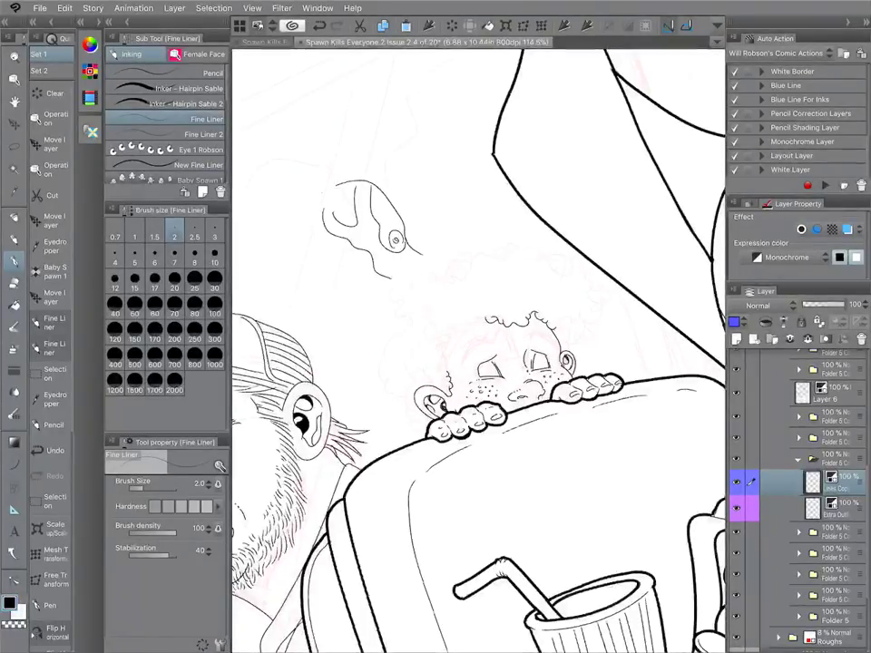
pyautogui.moveTo(337, 182)
pyautogui.mouseDown()
pyautogui.moveTo(319, 222)
pyautogui.moveTo(413, 272)
pyautogui.mouseUp()
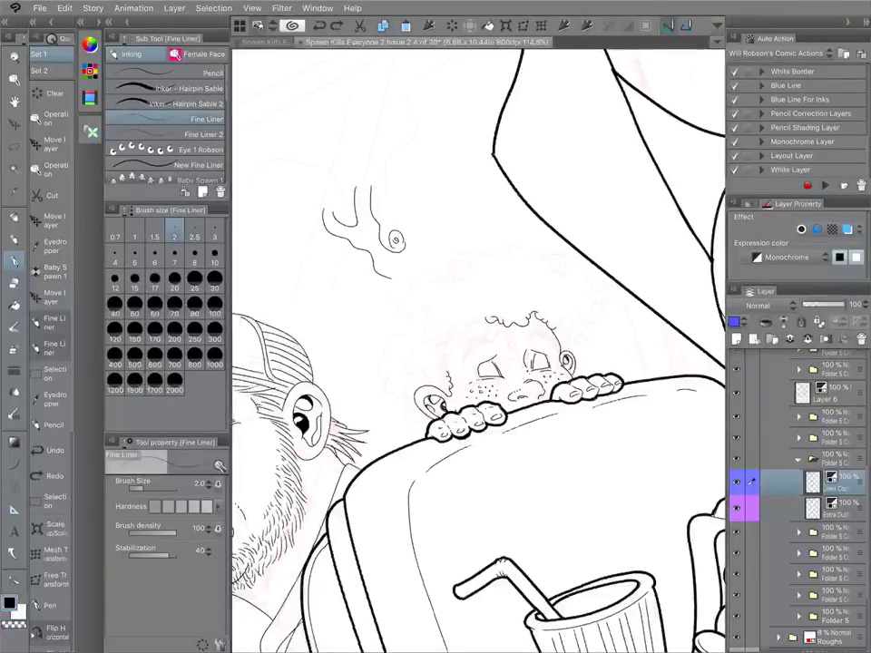
pyautogui.hotkey('ctrl', 'z')
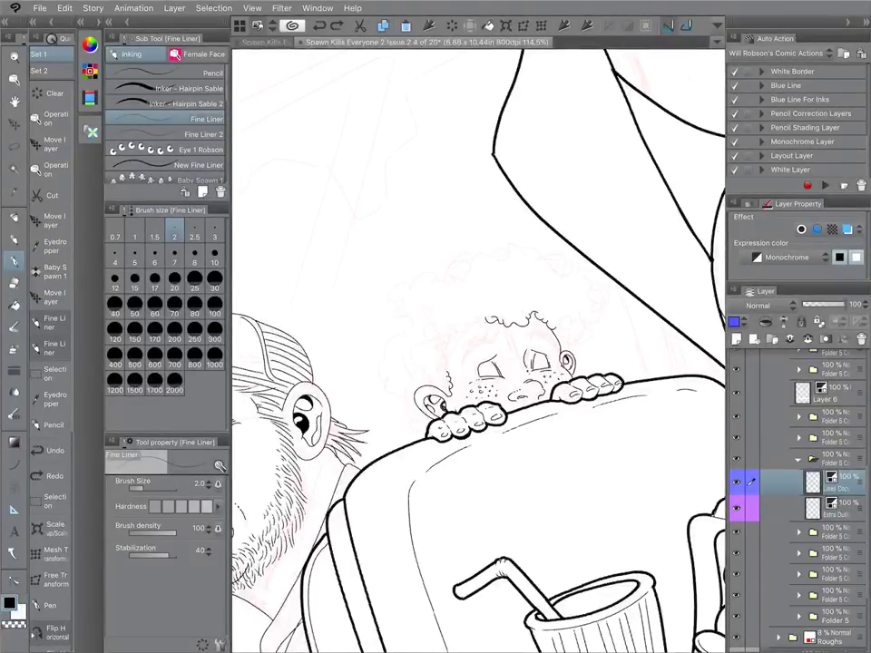
# Review the inked diner panels and the rough panels of page 5 in the other open document, returning to the child on page 4.
pyautogui.scroll(-5, 479, 351)
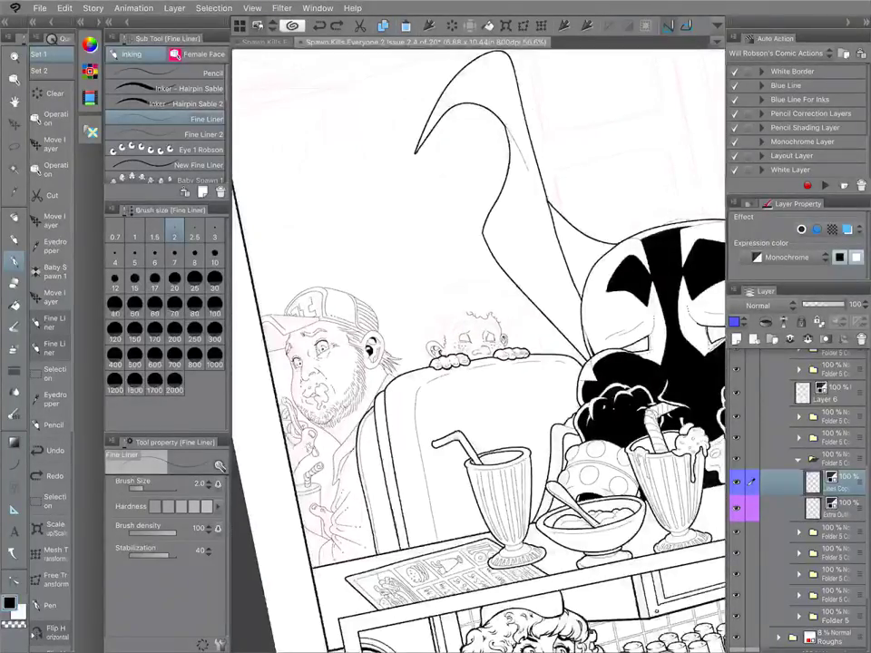
pyautogui.hscroll(4, 479, 351)
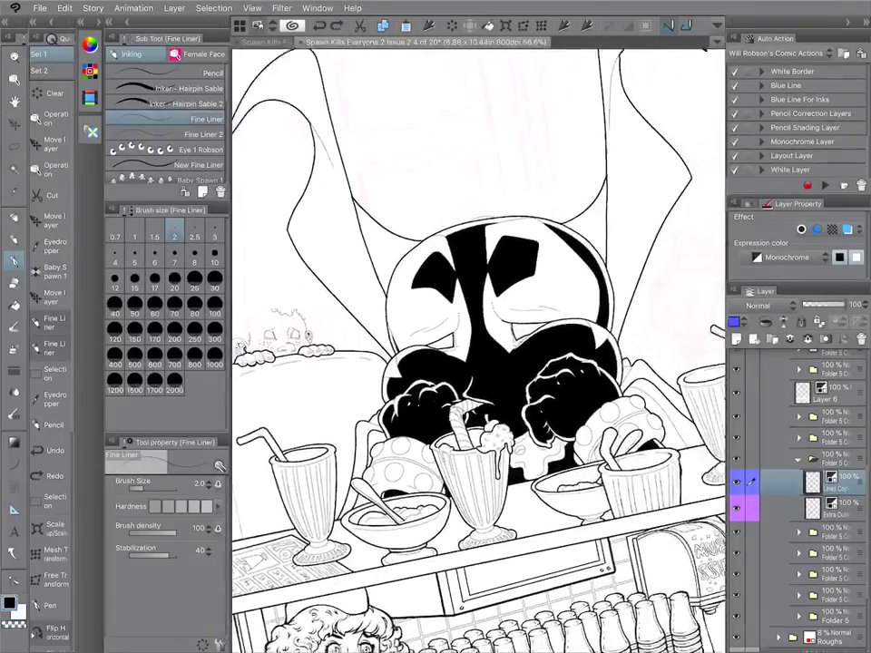
pyautogui.scroll(-4, 479, 351)
pyautogui.hscroll(4, 479, 351)
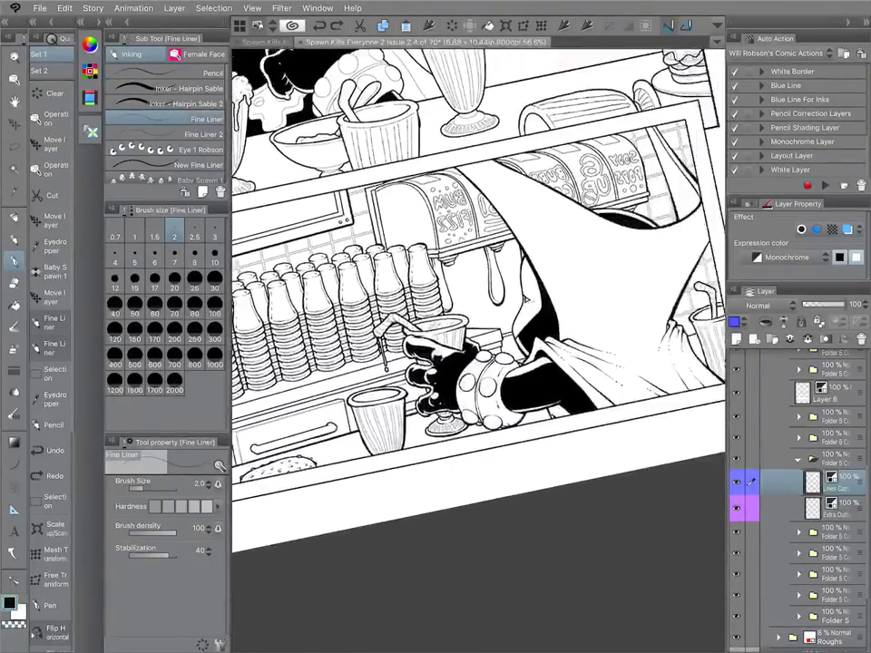
pyautogui.hscroll(-5, 479, 351)
pyautogui.scroll(3, 479, 350)
pyautogui.scroll(3, 479, 351)
pyautogui.scroll(1, 479, 351)
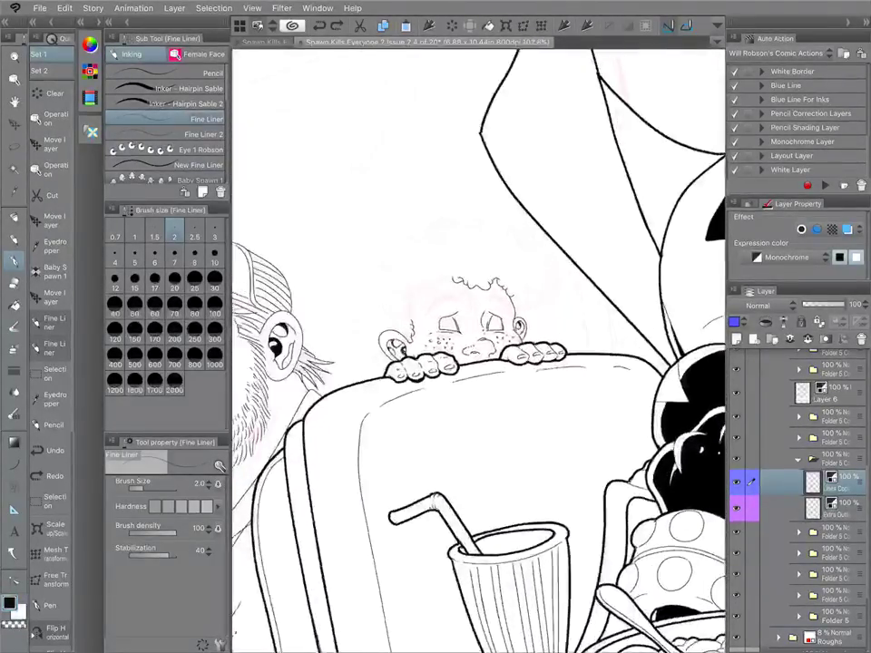
pyautogui.click(265, 42)
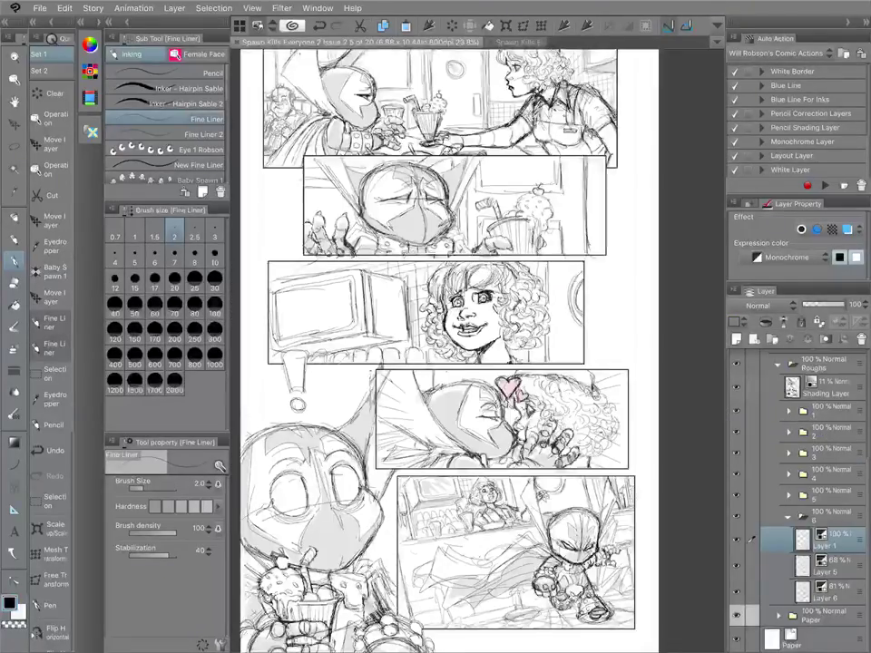
pyautogui.scroll(8, 266, 69)
pyautogui.scroll(-8, 399, 218)
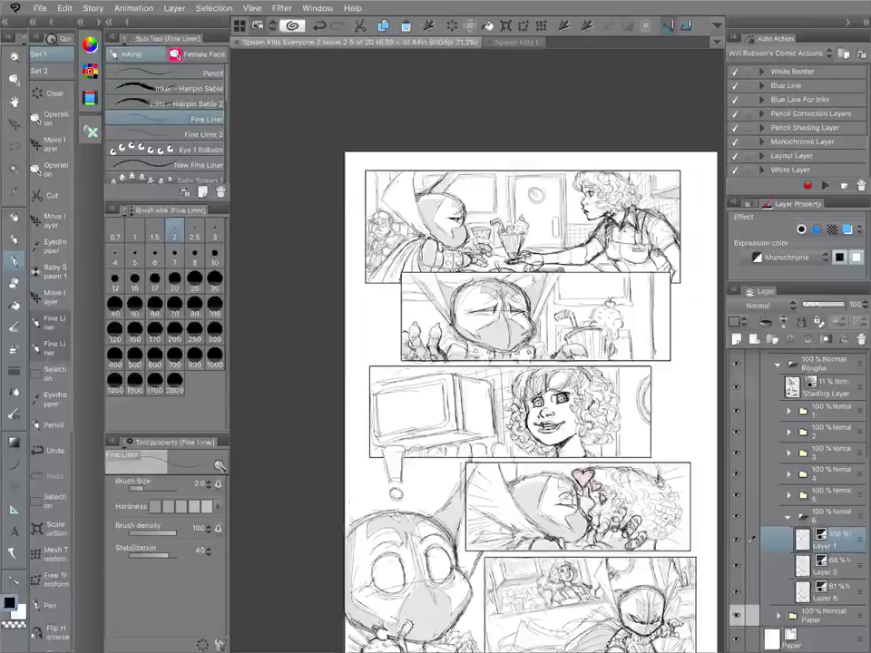
pyautogui.hotkey('ctrl', 'Tab')
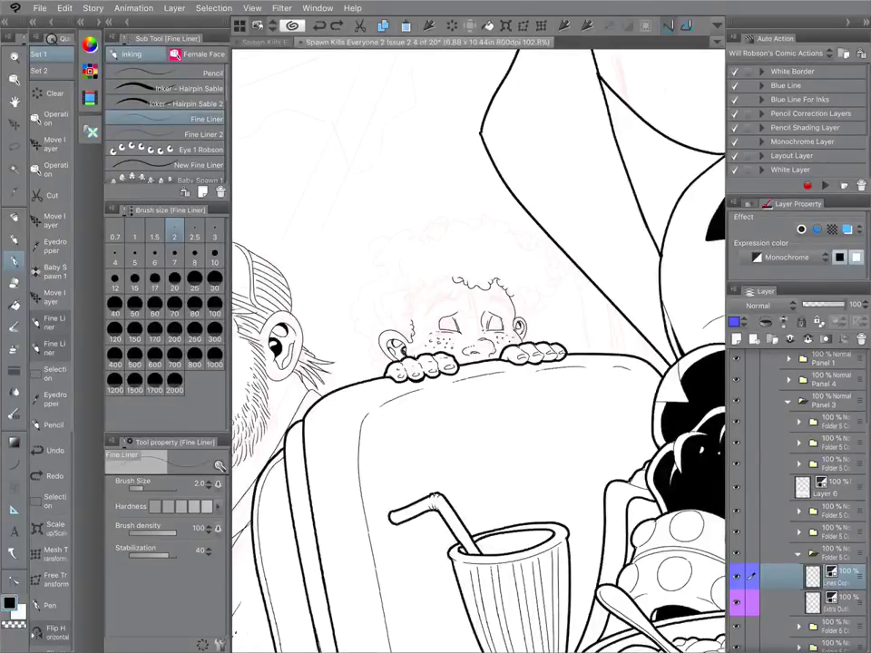
# Ink both of the child's worried eyebrows, slanting up toward the middle of the forehead with short hair strokes.
pyautogui.scroll(3, 348, 401)
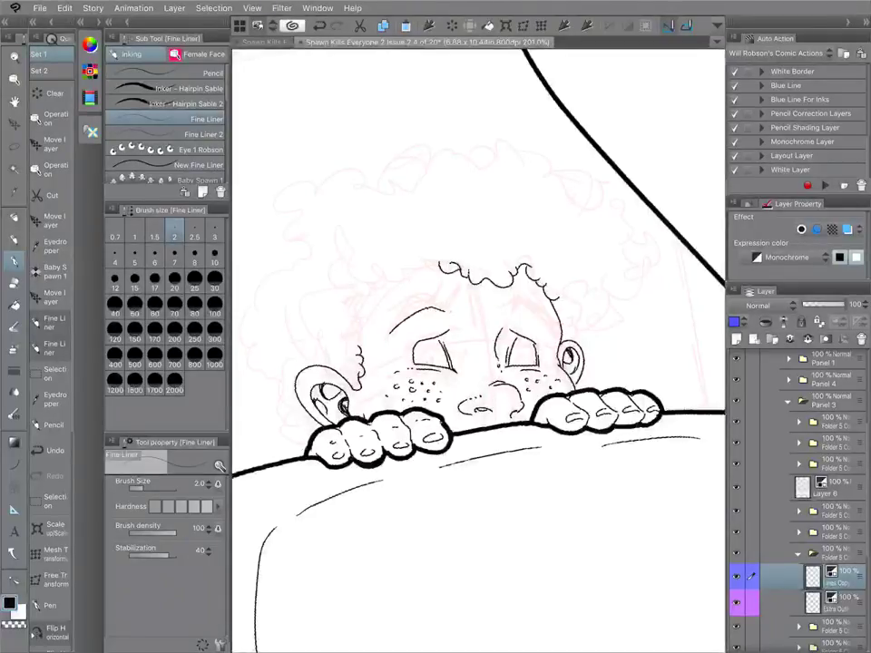
pyautogui.moveTo(454, 307); pyautogui.dragTo(458, 288)
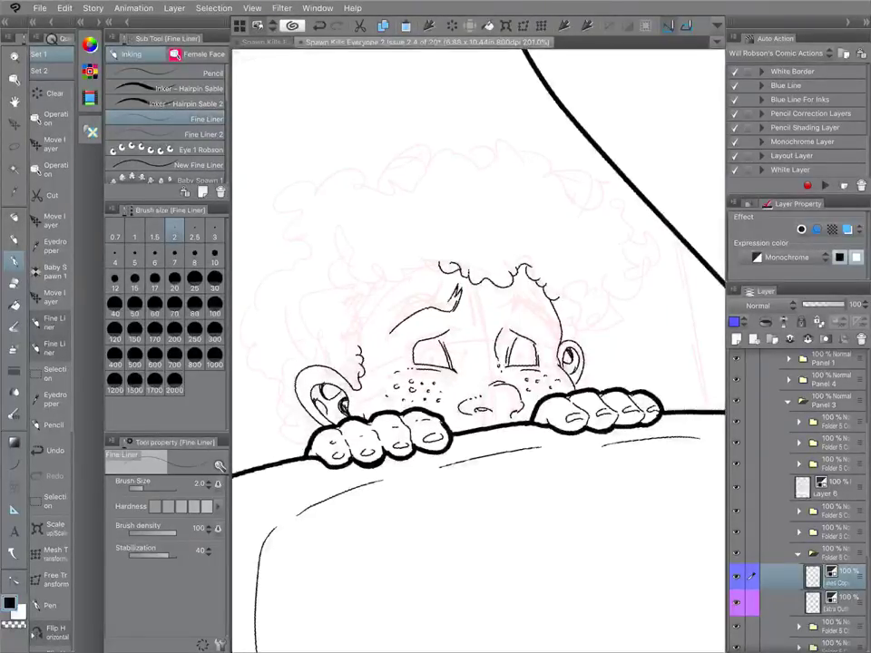
pyautogui.moveTo(392, 328)
pyautogui.mouseDown()
pyautogui.moveTo(414, 302)
pyautogui.moveTo(452, 298)
pyautogui.mouseUp()
pyautogui.moveTo(506, 292); pyautogui.dragTo(509, 309)
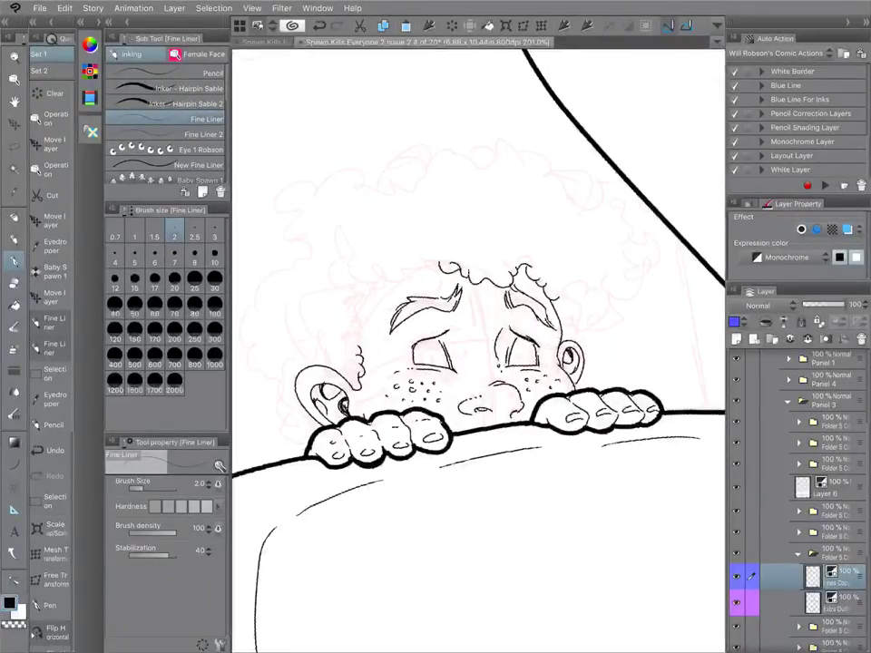
# Stamp a pupil into each of the child's eyes on the extra outlines layer using the Eye 1 Robson brush at size 40.
pyautogui.click(835, 603)
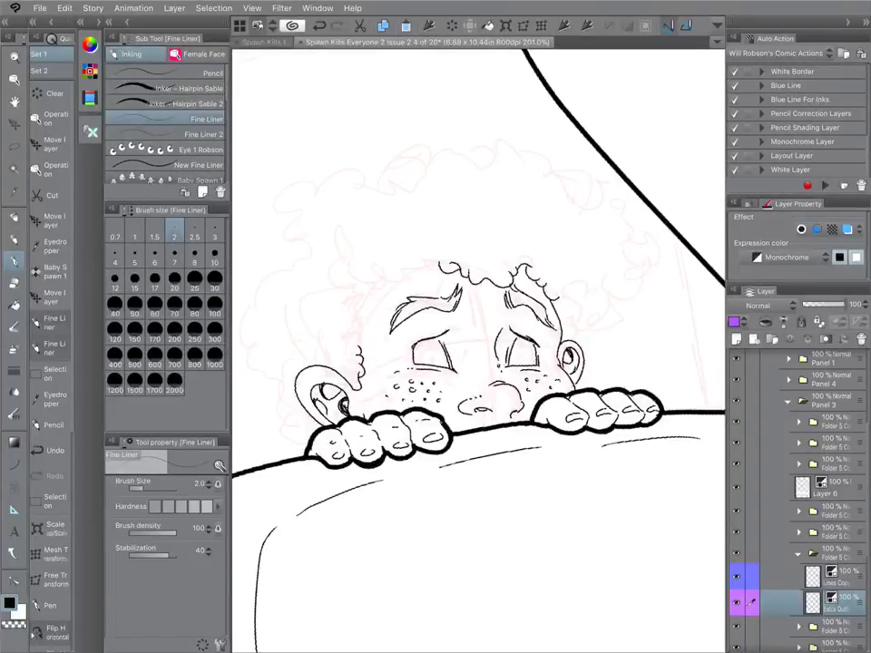
pyautogui.click(182, 150)
pyautogui.click(433, 358)
pyautogui.click(520, 358)
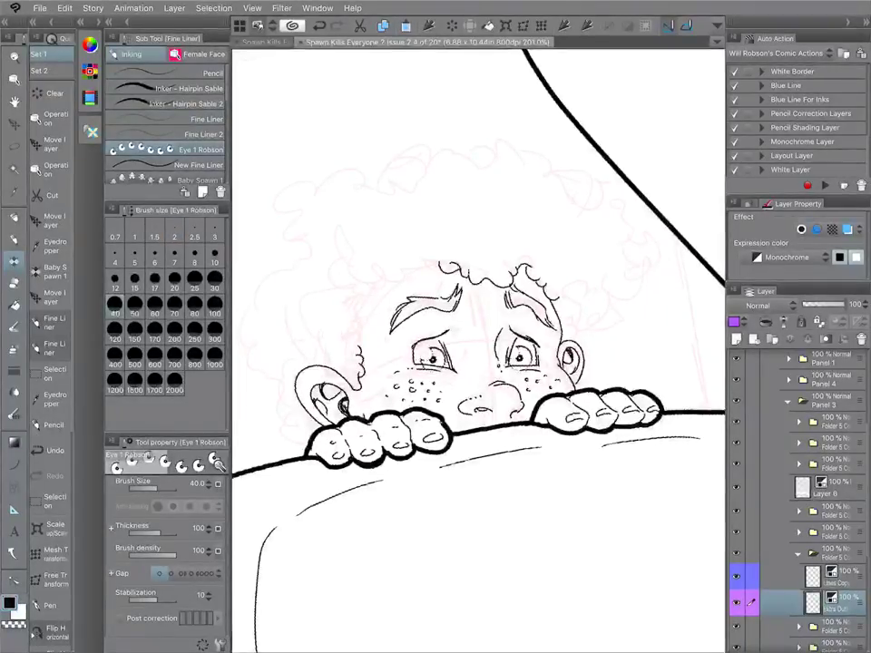
pyautogui.press('e')
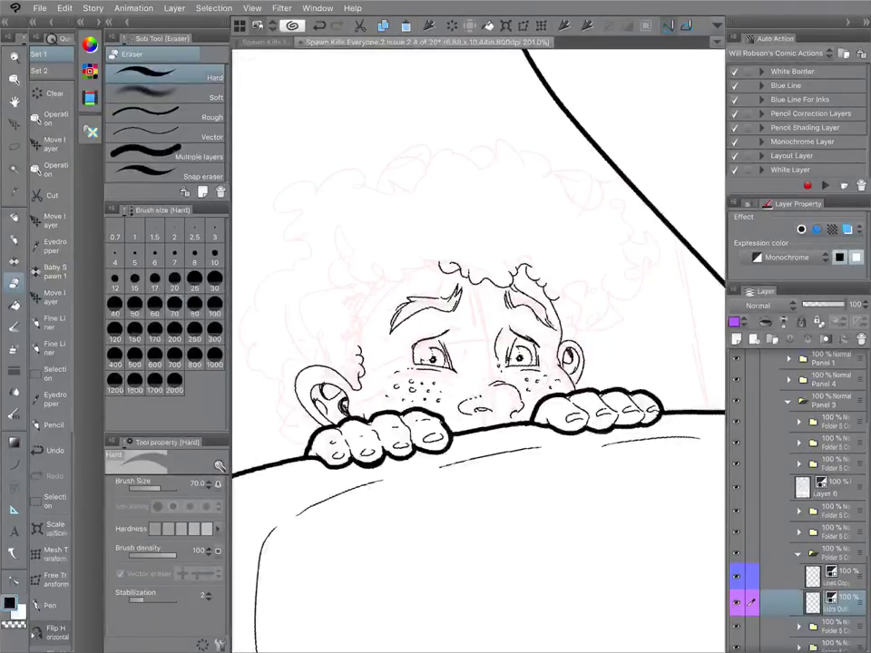
# Extend the child's curly front hairline toward the near temple on the Lines Copy layer with the Fine Liner at size 2.
pyautogui.click(836, 578)
pyautogui.scroll(-3, 485, 317)
pyautogui.scroll(1, 485, 317)
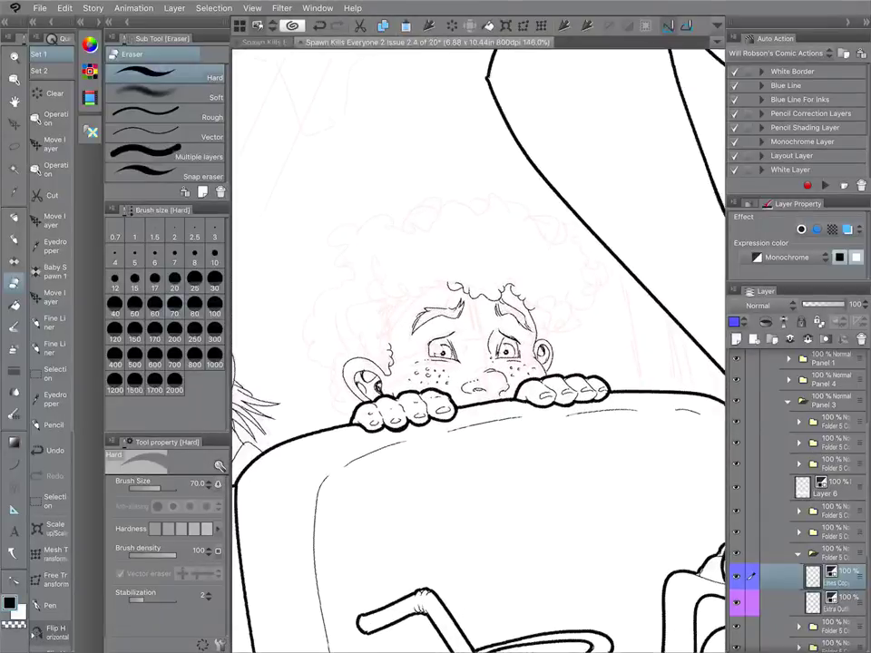
pyautogui.scroll(1, 482, 349)
pyautogui.click(14, 239)
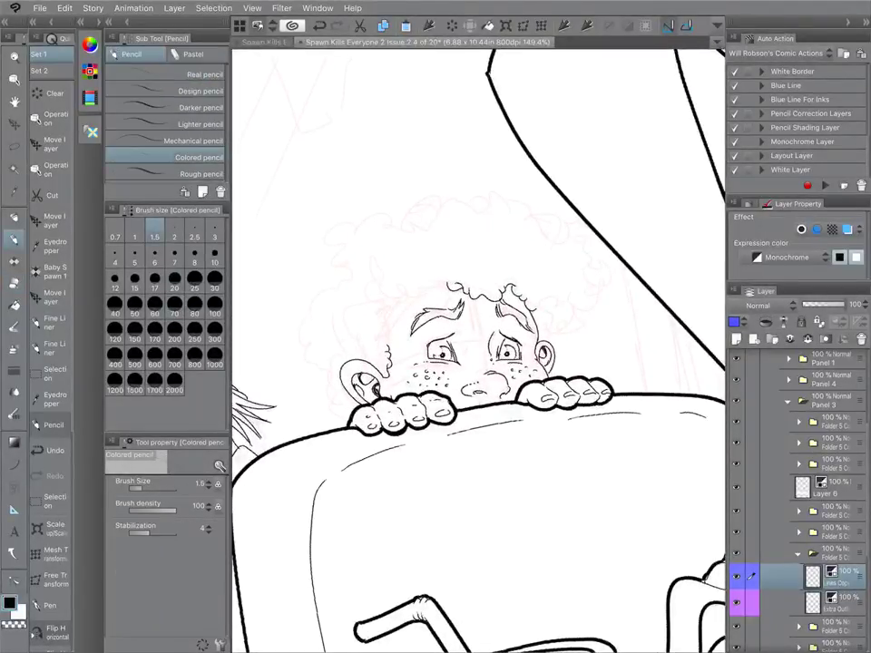
pyautogui.click(14, 261)
pyautogui.click(167, 88)
pyautogui.click(168, 119)
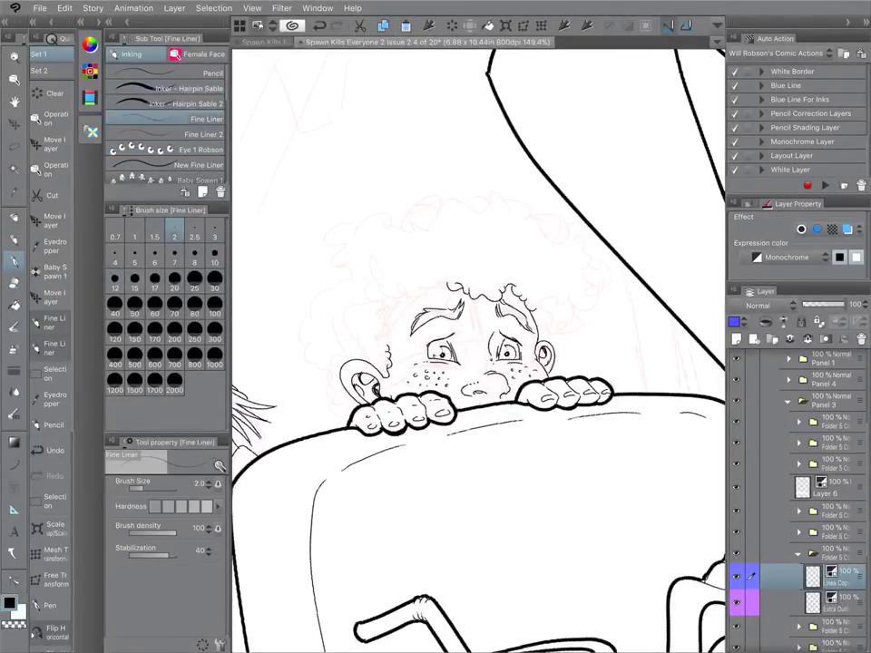
pyautogui.moveTo(447, 288); pyautogui.dragTo(416, 297)
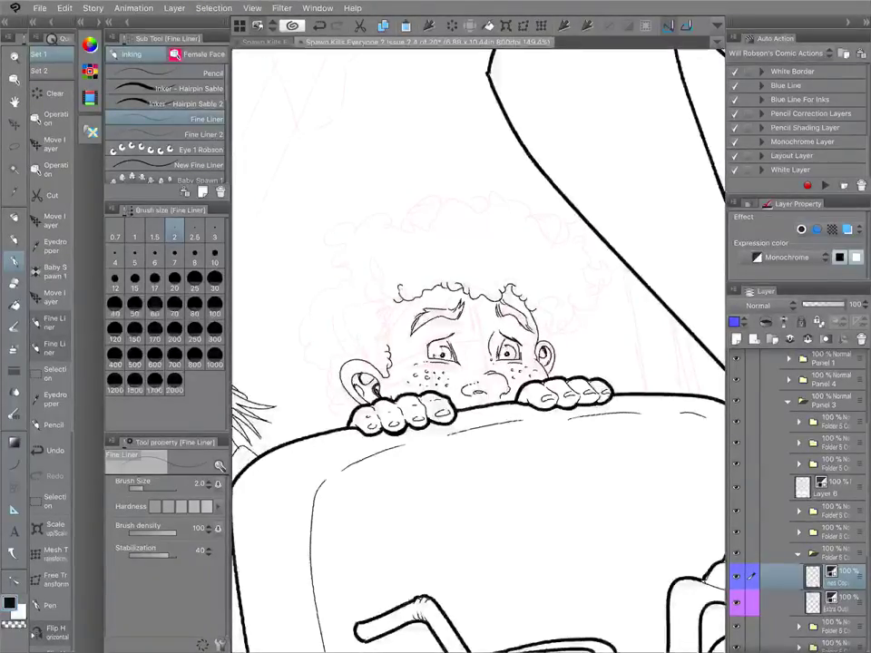
pyautogui.moveTo(406, 292)
pyautogui.mouseDown()
pyautogui.moveTo(374, 270)
pyautogui.moveTo(390, 305)
pyautogui.mouseUp()
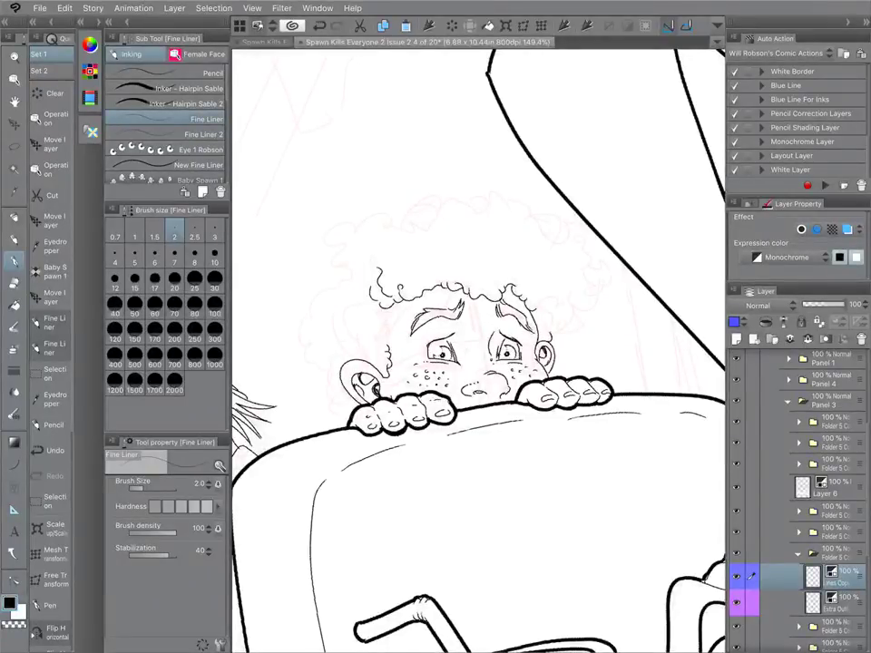
# Ink the curls beside the child's far ear, the near sideburn, and the outer curls around the near ear.
pyautogui.moveTo(546, 339)
pyautogui.mouseDown()
pyautogui.moveTo(550, 317)
pyautogui.moveTo(564, 316)
pyautogui.moveTo(551, 332)
pyautogui.moveTo(603, 302)
pyautogui.mouseUp()
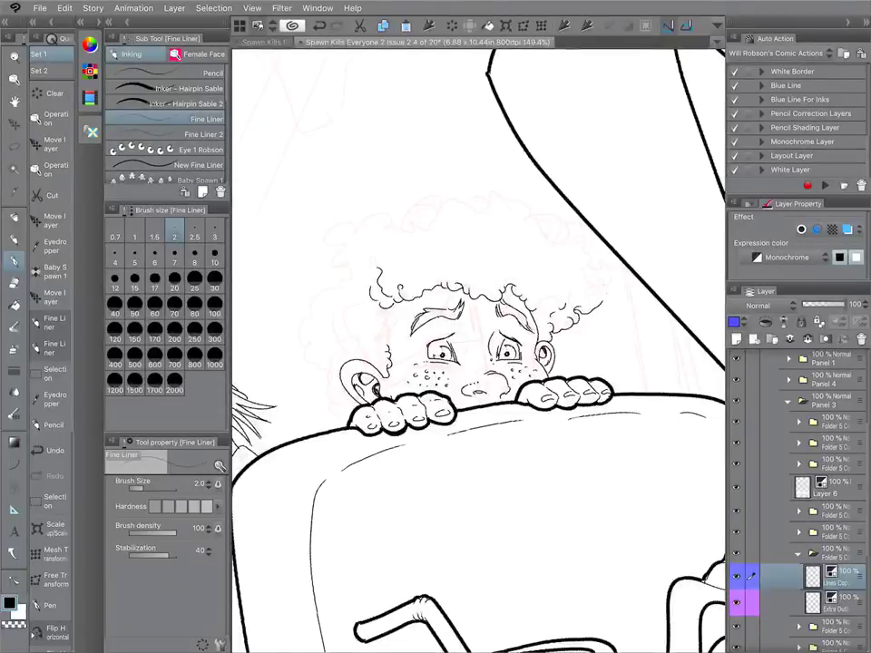
pyautogui.moveTo(388, 344); pyautogui.dragTo(387, 327)
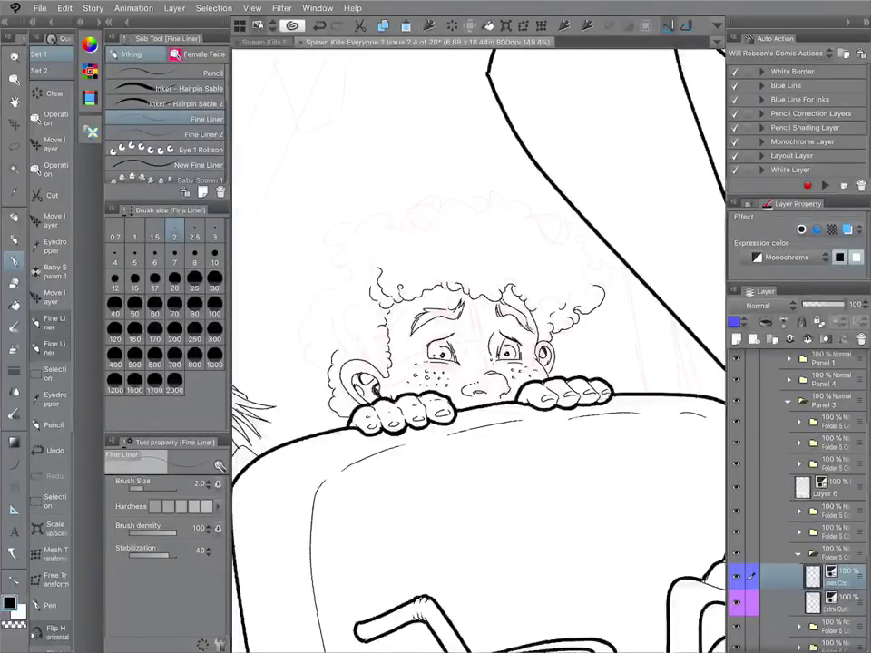
pyautogui.moveTo(311, 349)
pyautogui.mouseDown()
pyautogui.moveTo(330, 371)
pyautogui.moveTo(315, 318)
pyautogui.mouseUp()
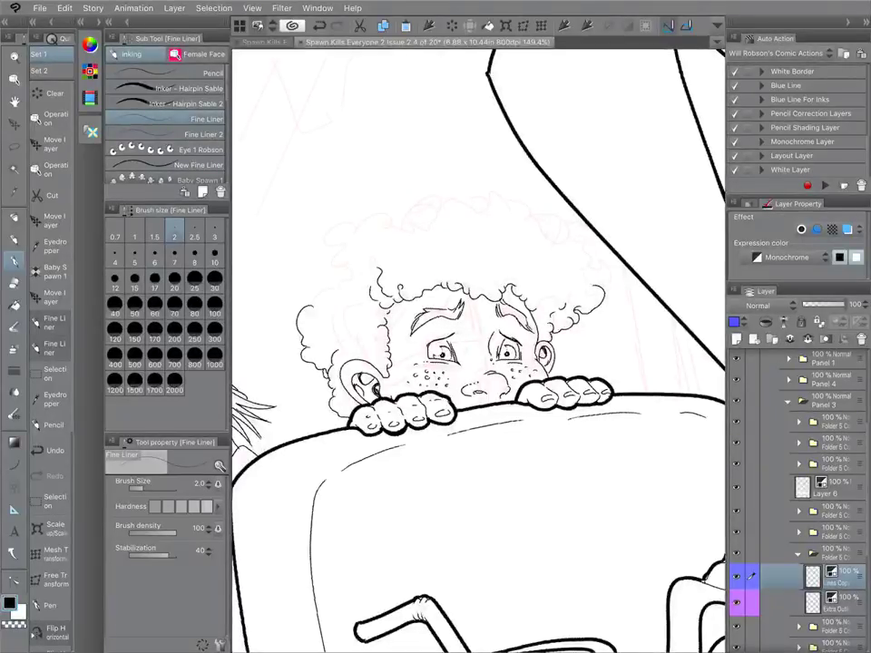
# Ink the curly outer contour of the child's hair over the crown and down the far side to the curls by the far ear.
pyautogui.scroll(-3, 479, 354)
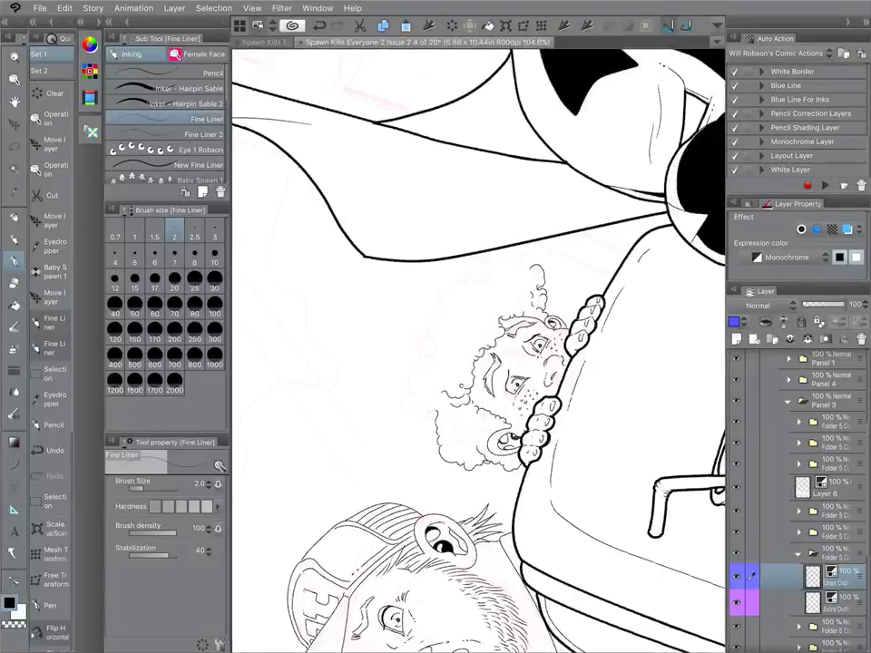
pyautogui.moveTo(441, 406)
pyautogui.mouseDown()
pyautogui.moveTo(422, 423)
pyautogui.moveTo(402, 388)
pyautogui.moveTo(437, 350)
pyautogui.moveTo(423, 337)
pyautogui.moveTo(427, 322)
pyautogui.moveTo(450, 307)
pyautogui.moveTo(443, 293)
pyautogui.moveTo(487, 281)
pyautogui.mouseUp()
pyautogui.moveTo(550, 369); pyautogui.dragTo(390, 407)
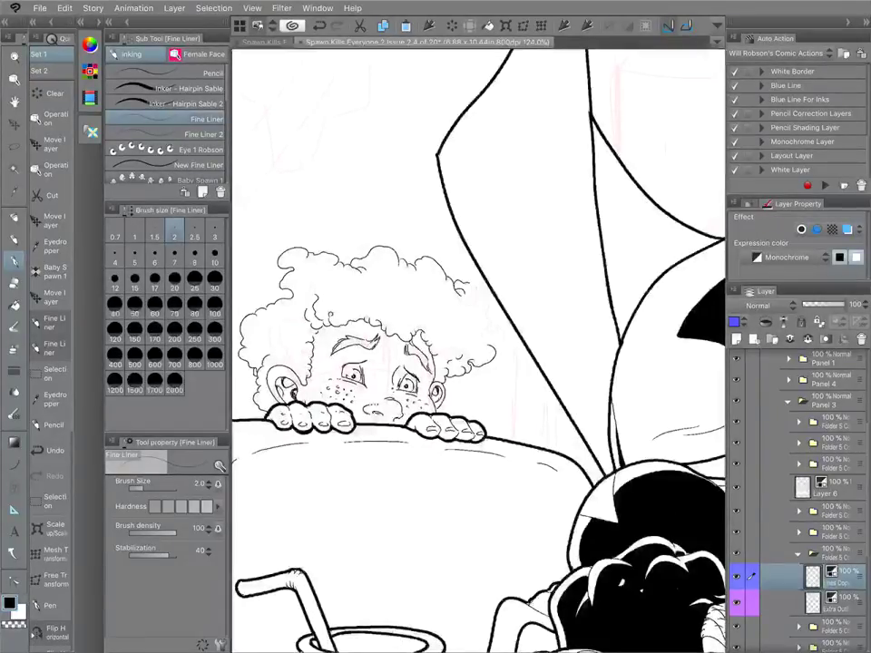
pyautogui.moveTo(448, 279); pyautogui.dragTo(471, 294)
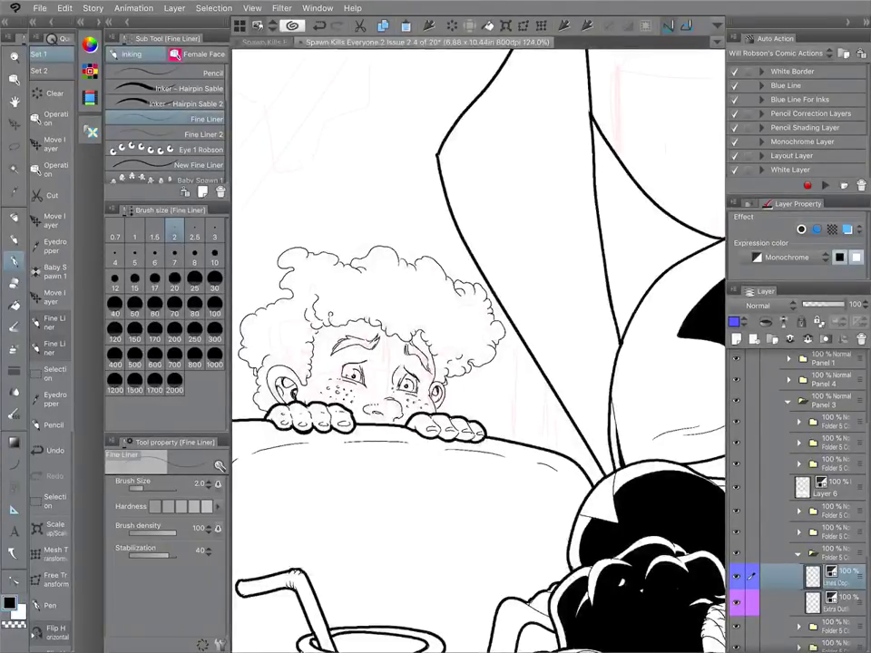
pyautogui.scroll(-3, 478, 326)
pyautogui.scroll(3, 390, 259)
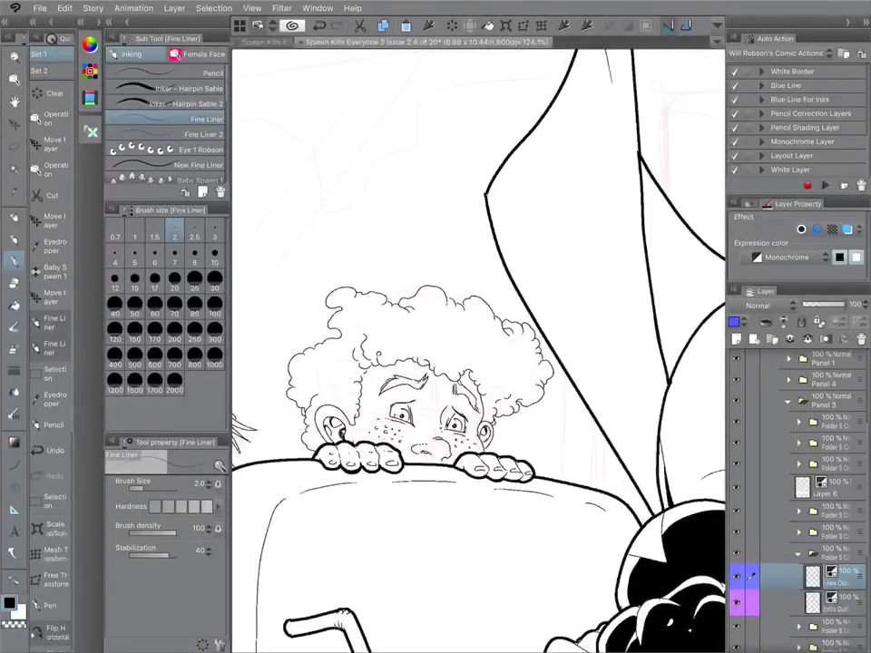
# Check the inked curly-haired child against the capped man and the rest of the diner panel.
pyautogui.scroll(-3, 478, 344)
pyautogui.scroll(2, 478, 345)
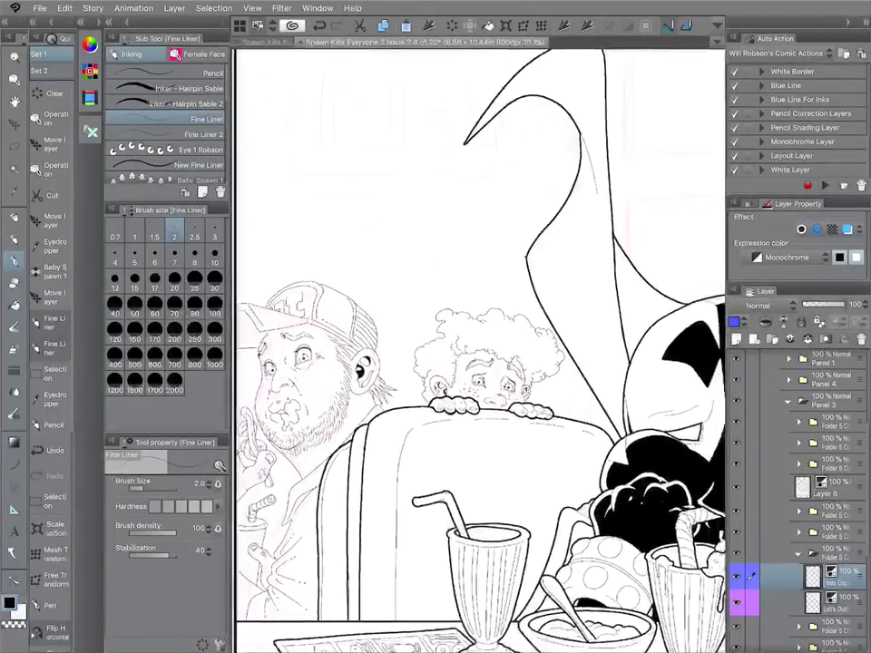
pyautogui.scroll(1, 478, 344)
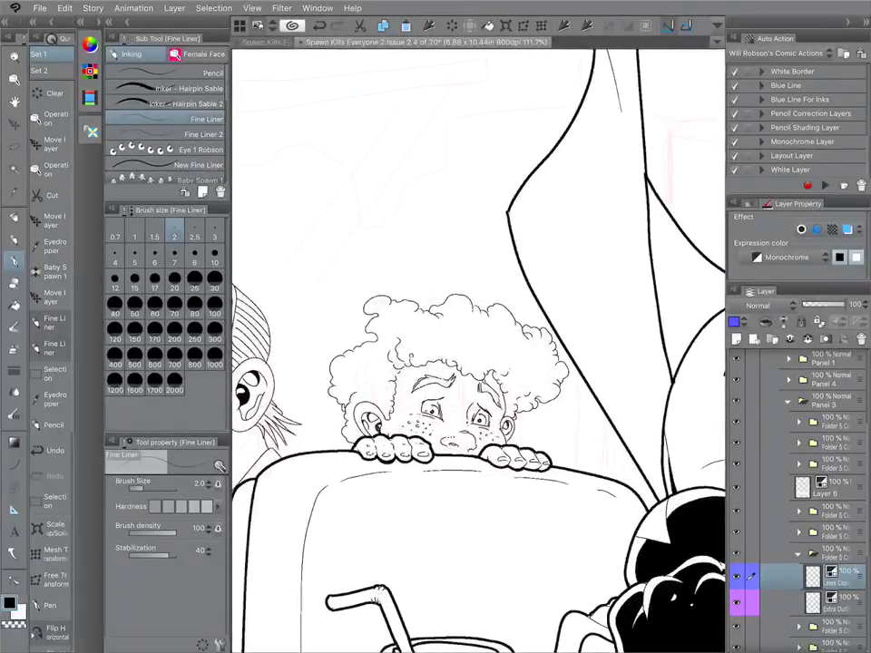
pyautogui.scroll(-5, 478, 345)
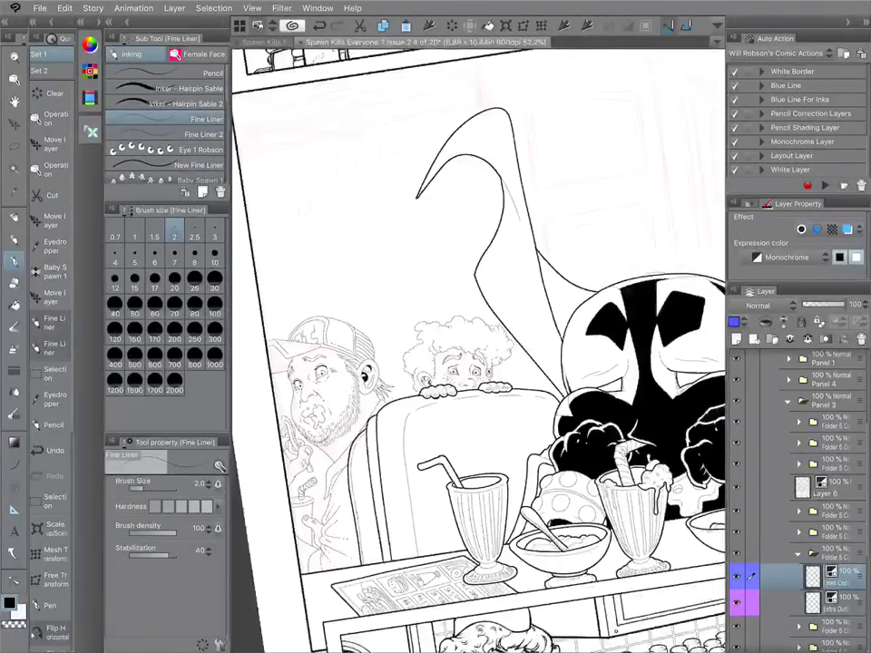
pyautogui.scroll(3, 478, 345)
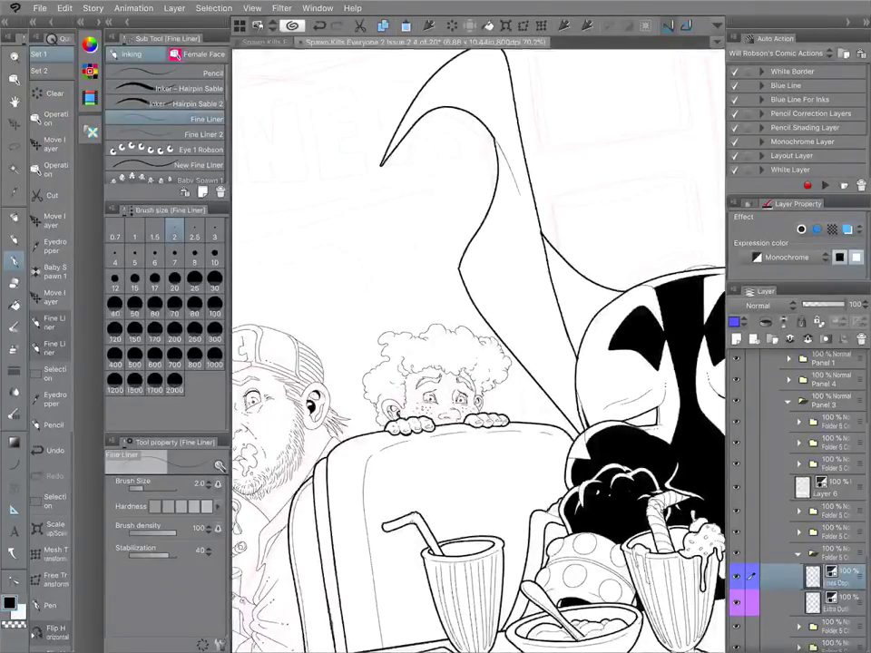
pyautogui.scroll(-3, 478, 344)
pyautogui.scroll(1, 478, 345)
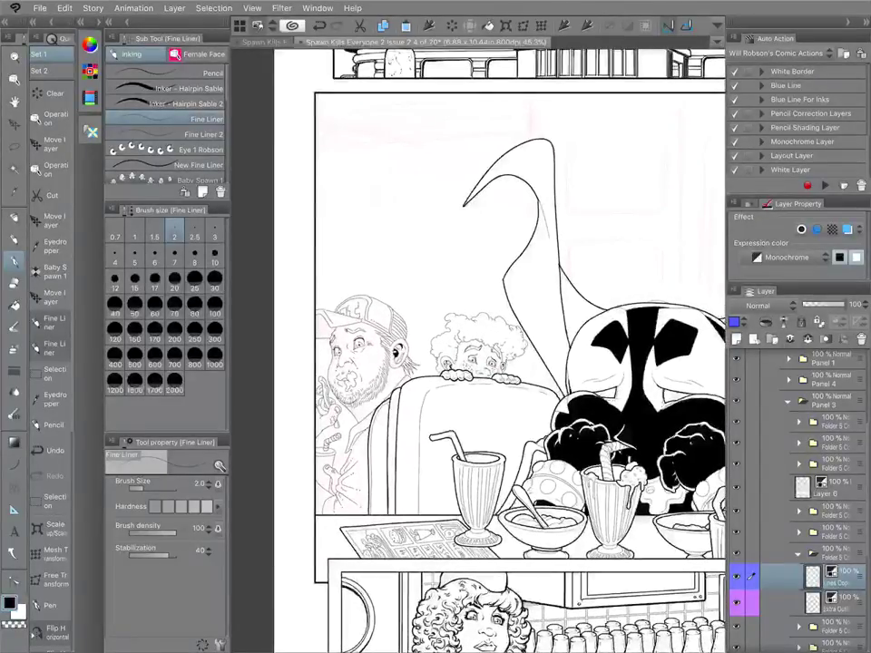
pyautogui.press('w')
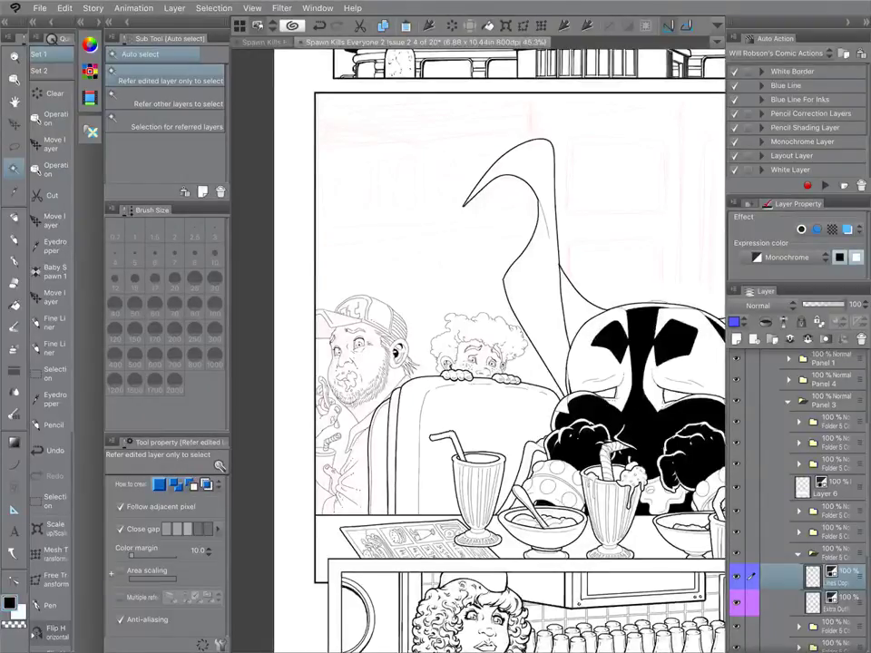
pyautogui.click(419, 263)
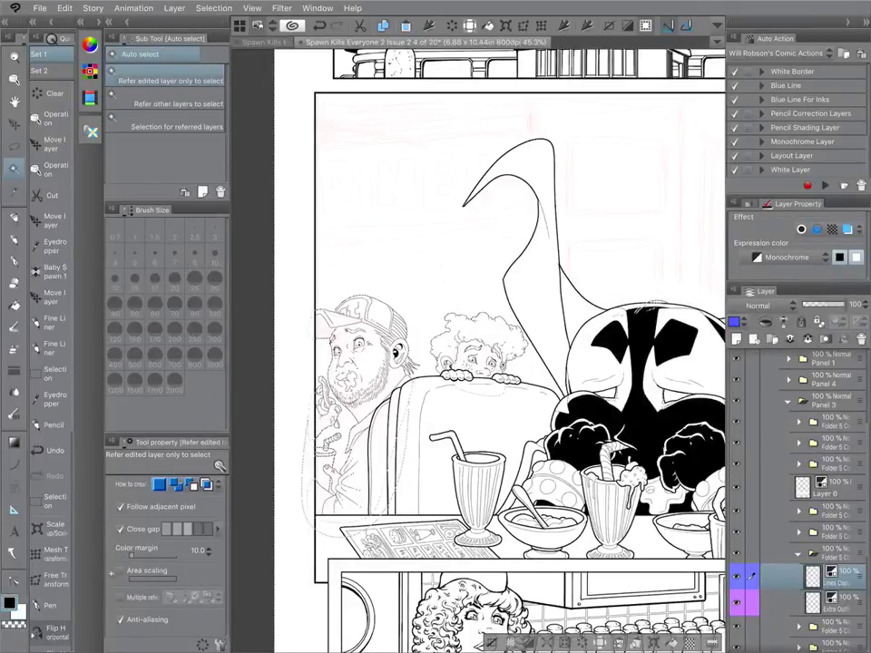
pyautogui.hotkey('ctrl', 'd')
pyautogui.press('p')
pyautogui.scroll(5, 266, 496)
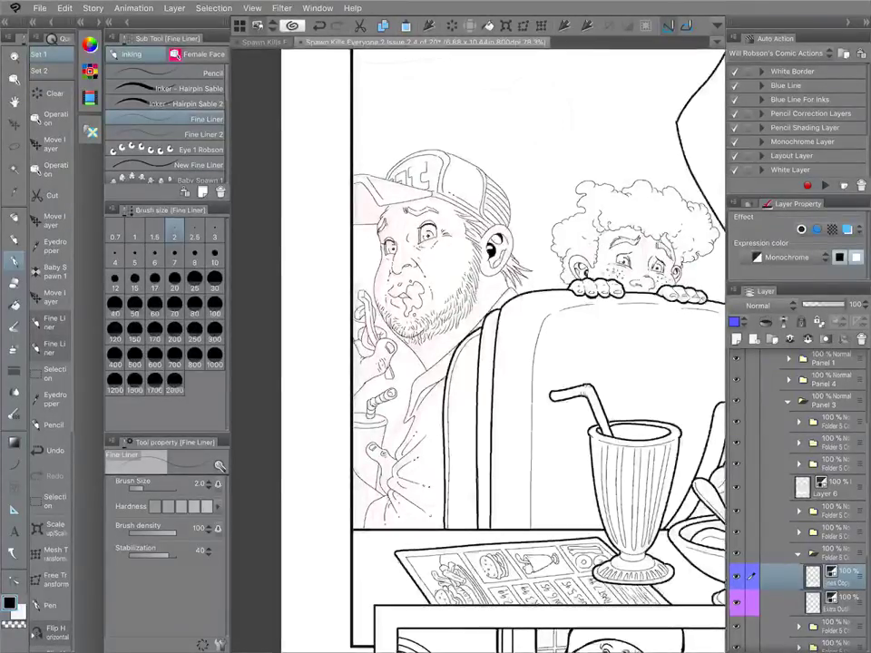
# Auto-select the empty area around the background diners on the Lines Copy layer and run the Size 5 Outline action.
pyautogui.press('w')
pyautogui.scroll(-3, 282, 346)
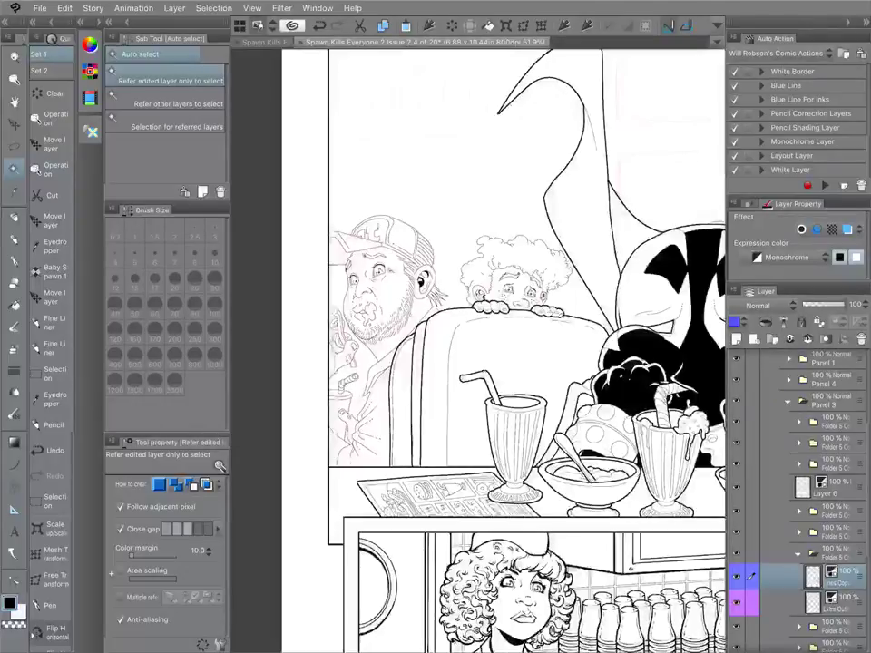
pyautogui.click(435, 163)
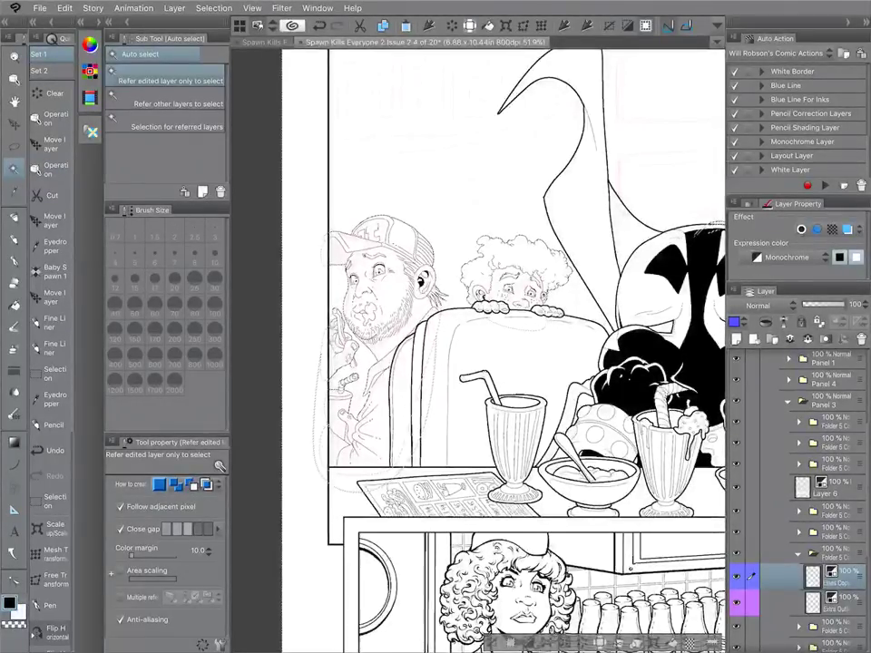
pyautogui.scroll(1, 798, 121)
pyautogui.scroll(3, 798, 120)
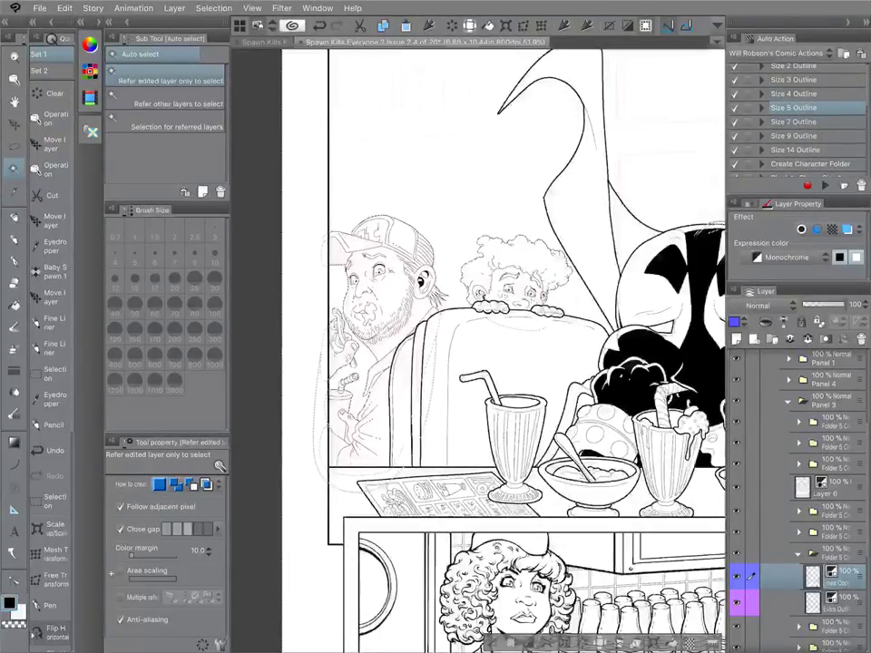
pyautogui.click(824, 185)
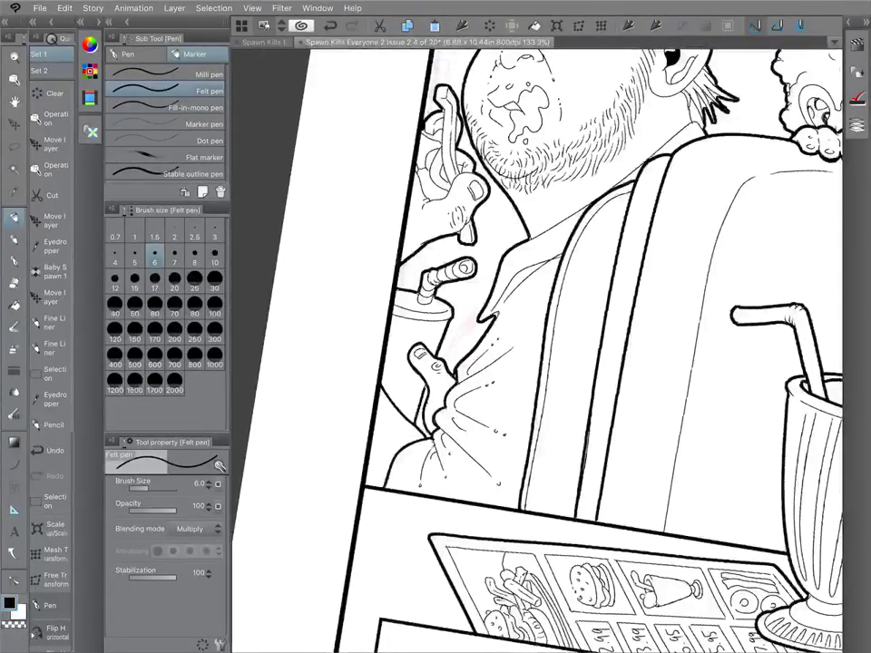
# Thicken the capped man's collar edge and neck line down to the seat with the Felt pen at size 6.
pyautogui.scroll(2, 536, 350)
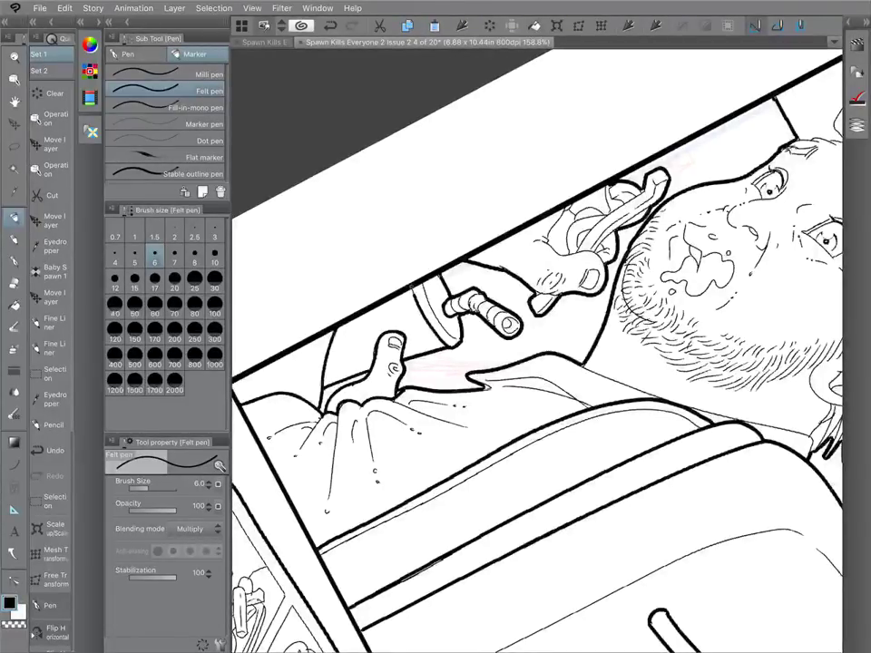
pyautogui.scroll(1, 537, 350)
pyautogui.moveTo(459, 358); pyautogui.dragTo(504, 410)
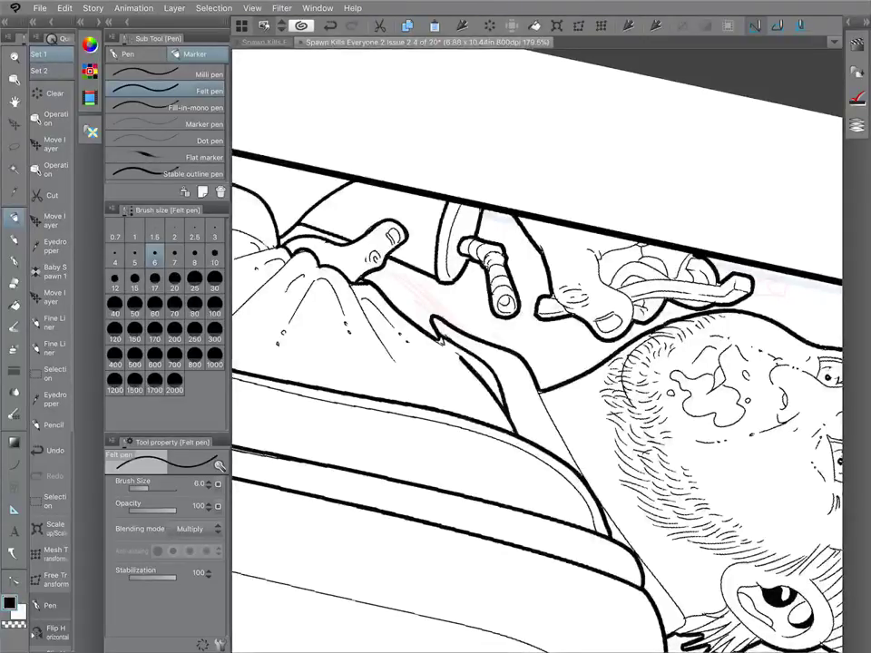
pyautogui.moveTo(541, 391); pyautogui.dragTo(599, 499)
pyautogui.scroll(-2, 537, 350)
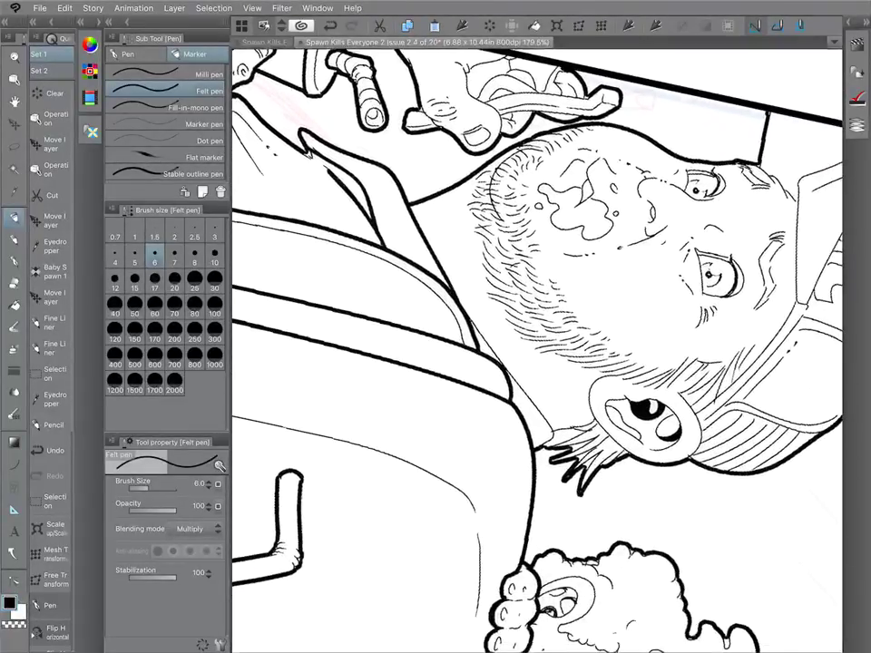
pyautogui.moveTo(465, 314); pyautogui.dragTo(491, 351)
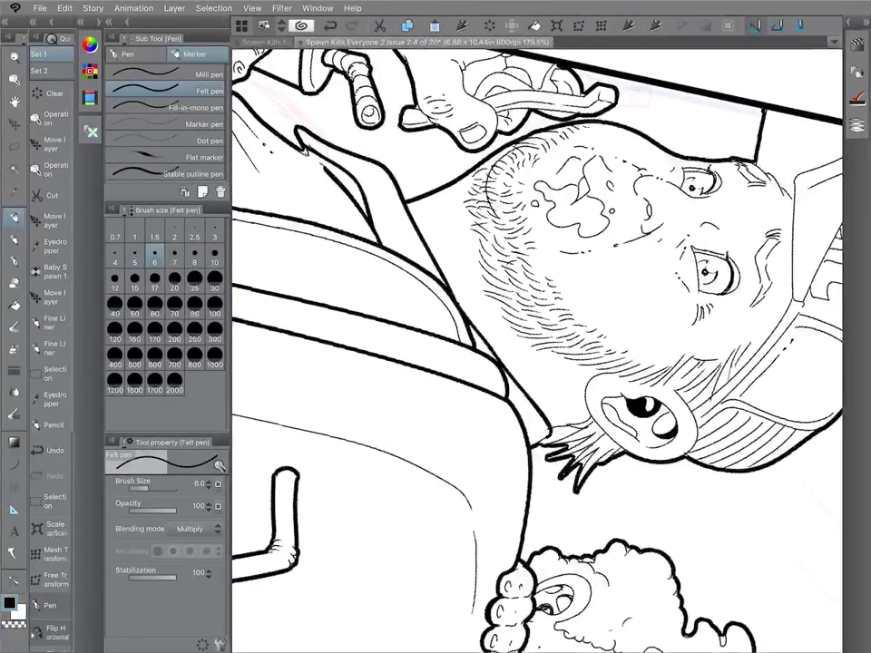
# Thicken the contours of the capped man's ear, cap brim and cap band with the Felt pen at size 6.
pyautogui.scroll(-5, 537, 350)
pyautogui.scroll(3, 616, 290)
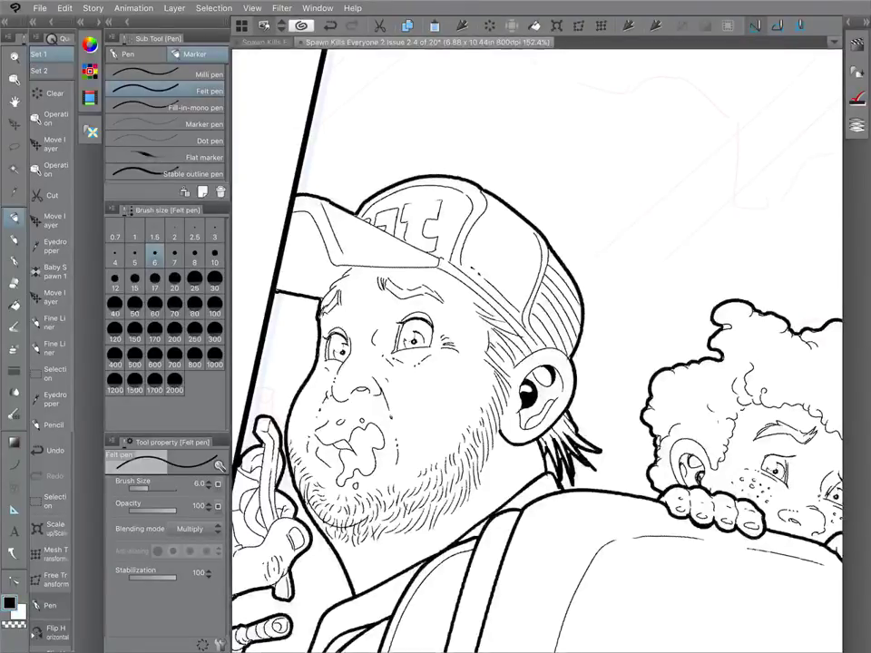
pyautogui.moveTo(544, 396); pyautogui.dragTo(440, 435)
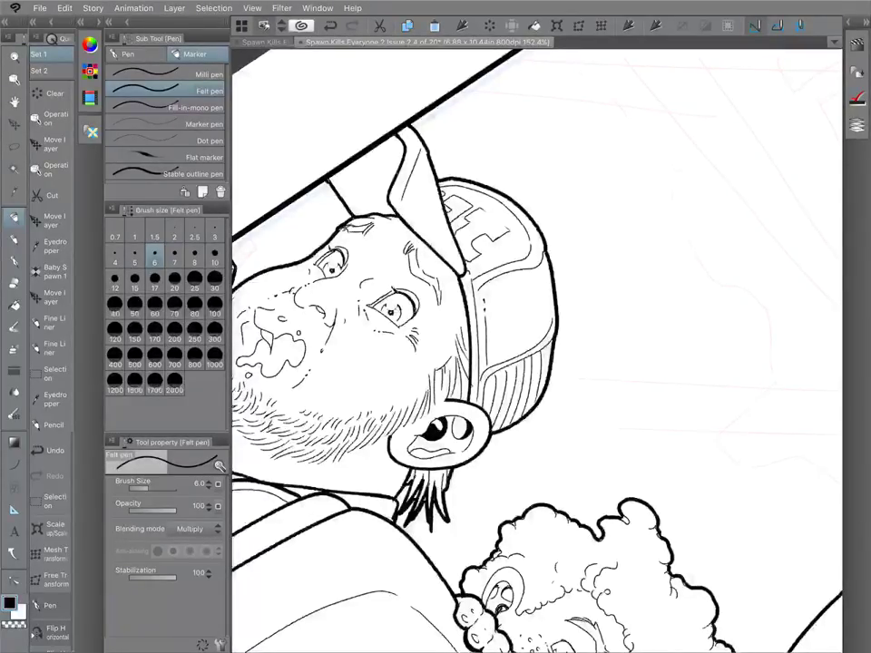
pyautogui.scroll(-5, 537, 350)
pyautogui.scroll(-2, 537, 350)
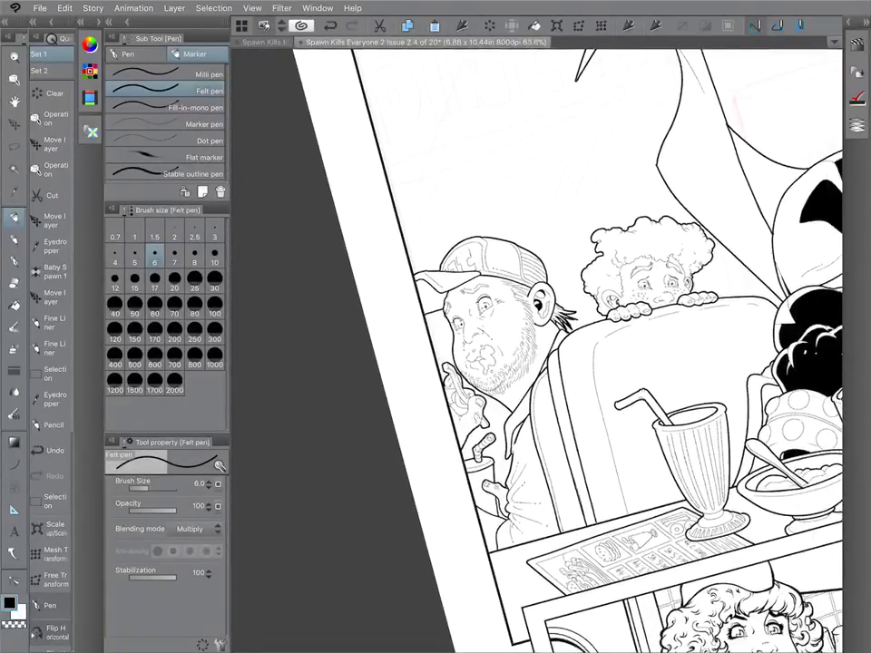
# Review the outlined diners within the whole page and flip the canvas horizontally.
pyautogui.scroll(-2, 537, 350)
pyautogui.scroll(5, 537, 350)
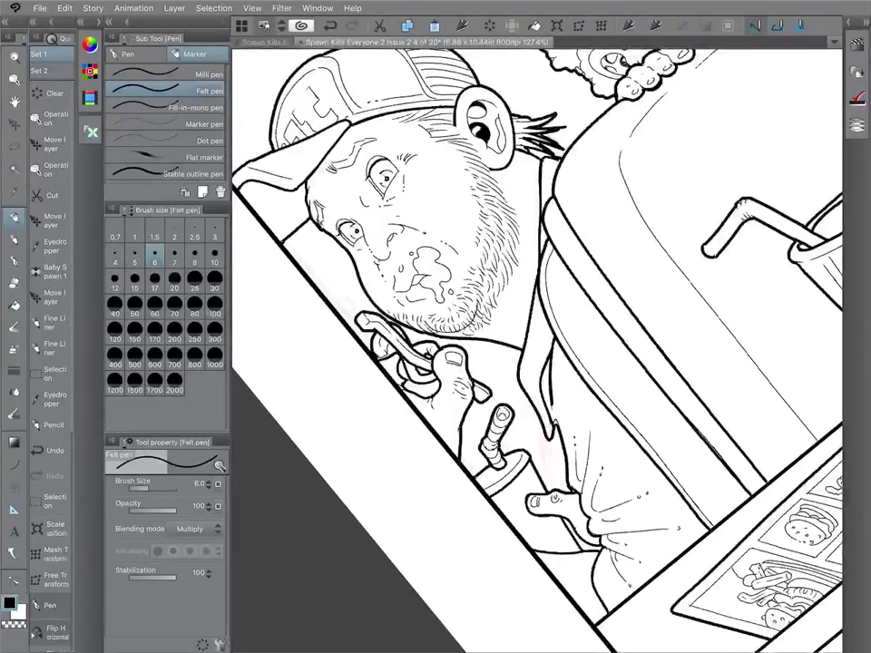
pyautogui.scroll(-2, 537, 350)
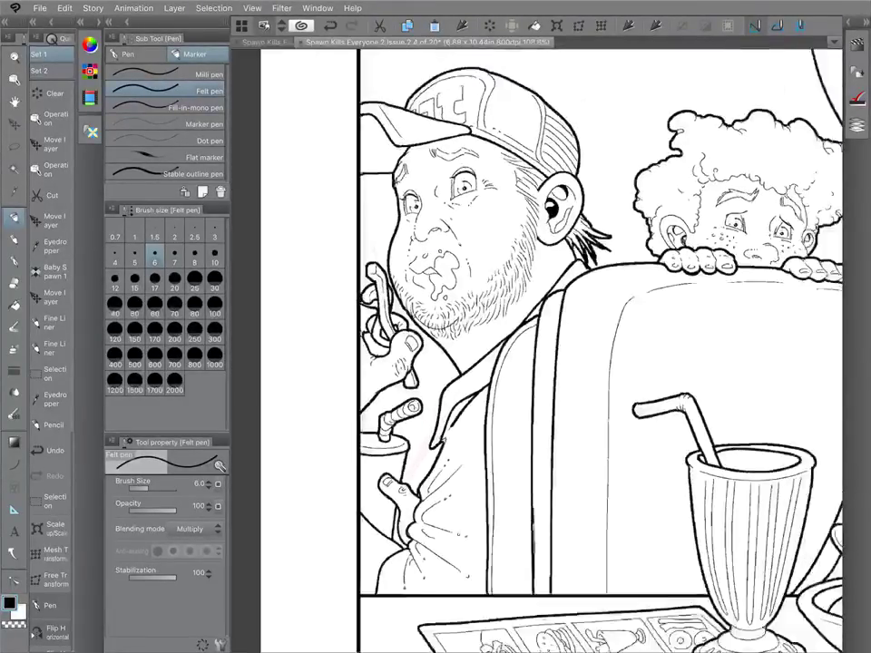
pyautogui.scroll(-5, 537, 350)
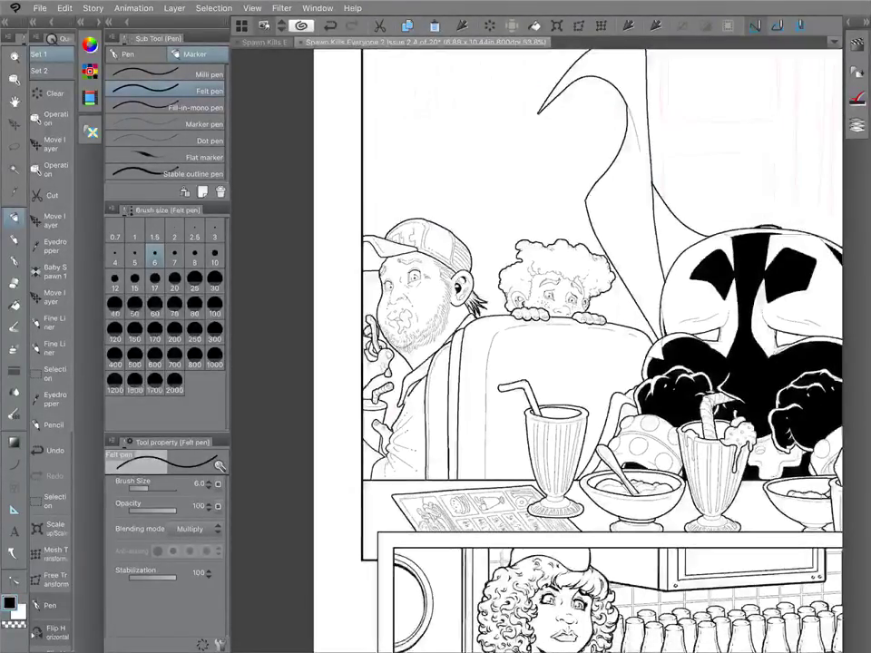
pyautogui.scroll(-5, 537, 350)
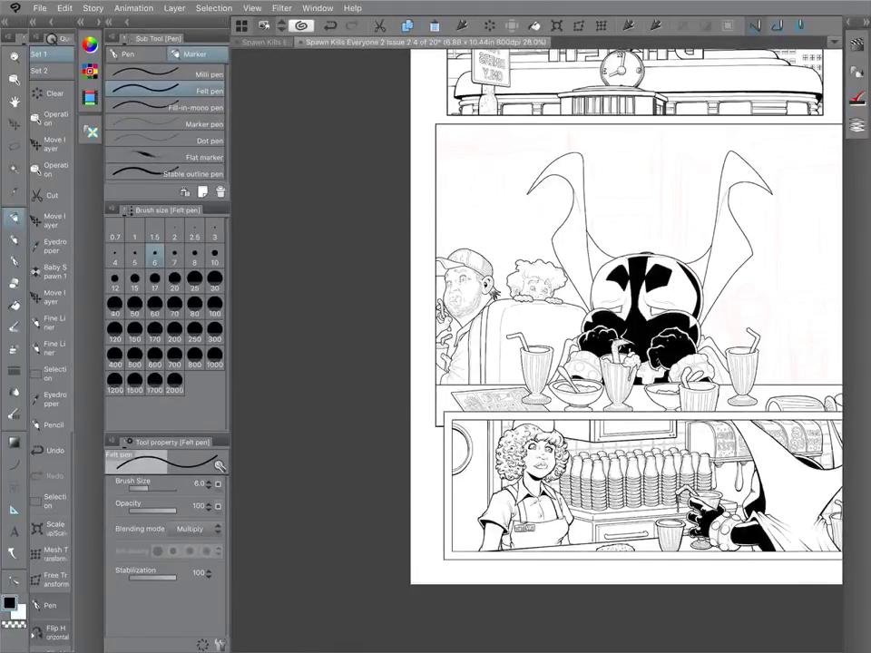
pyautogui.click(51, 633)
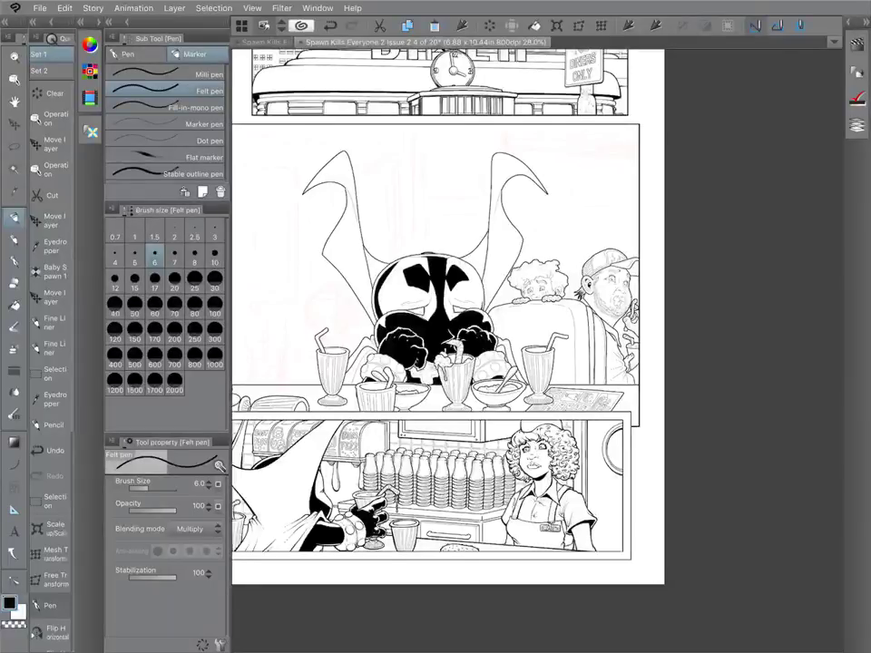
pyautogui.scroll(-3, 539, 326)
pyautogui.scroll(2, 539, 327)
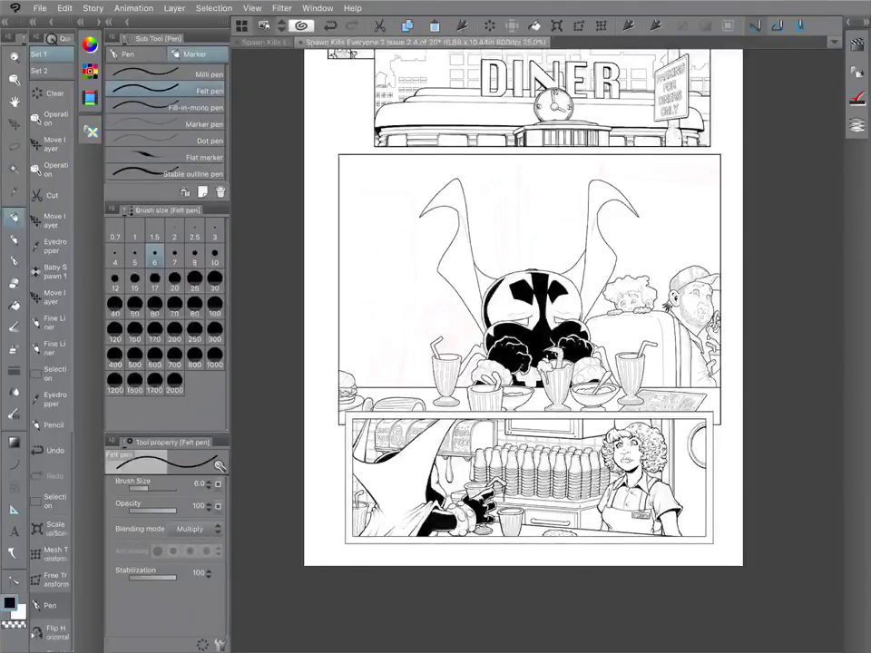
pyautogui.scroll(2, 408, 290)
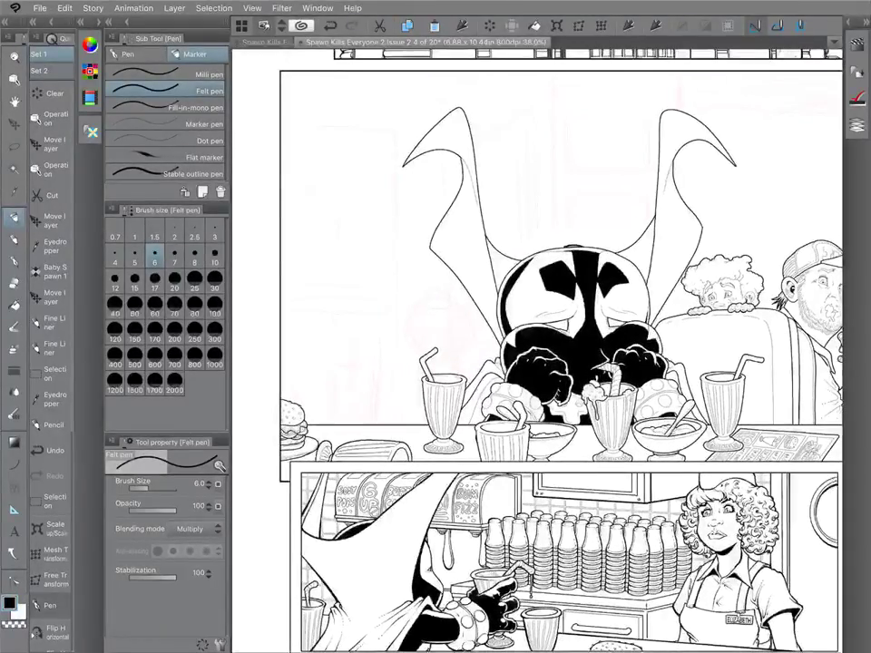
# Switch from the finished diners' layer folder to the folder below it and make its Lines Copy layer active.
pyautogui.click(850, 22)
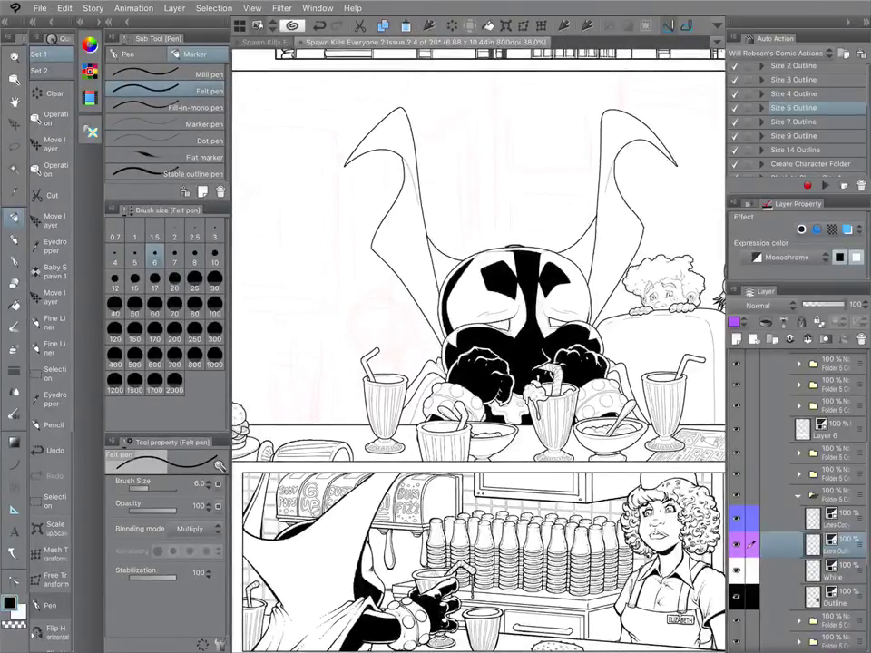
pyautogui.click(798, 496)
pyautogui.click(798, 516)
pyautogui.click(836, 567)
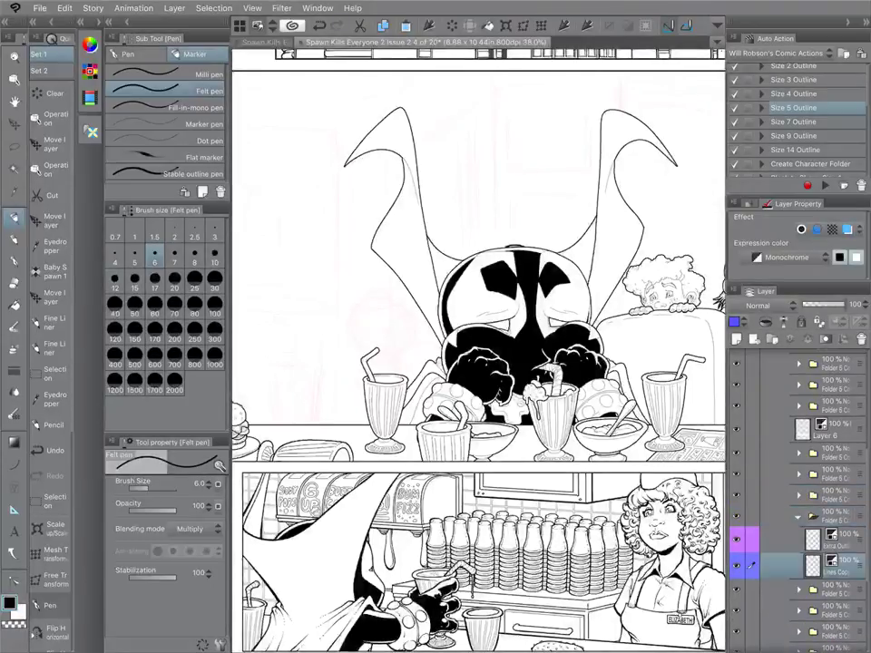
pyautogui.click(849, 22)
# Draw the round globe sketched behind the milkshake glass as an outline with the Ellipse tool at brush size 3.
pyautogui.scroll(5, 431, 321)
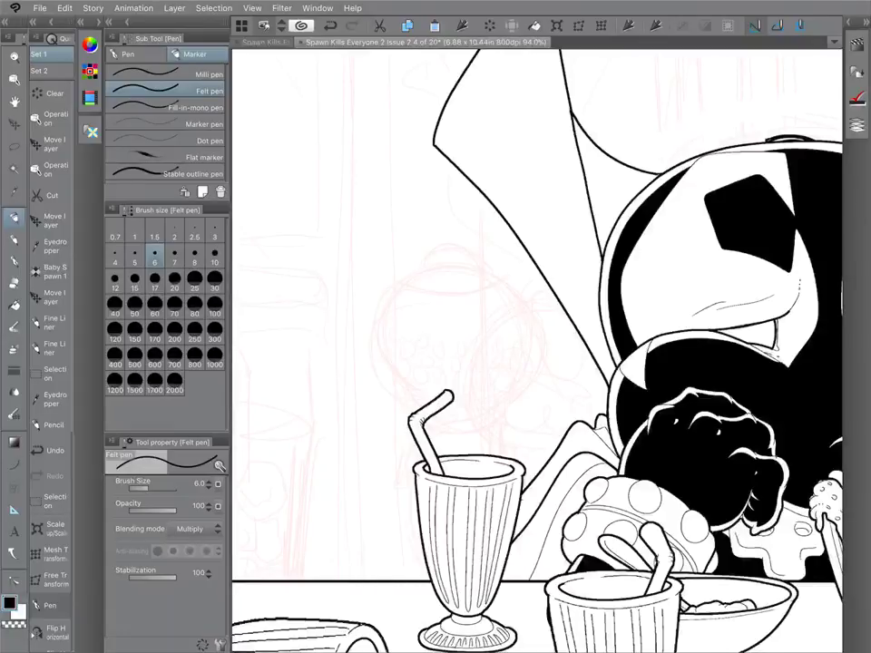
pyautogui.click(14, 464)
pyautogui.click(172, 164)
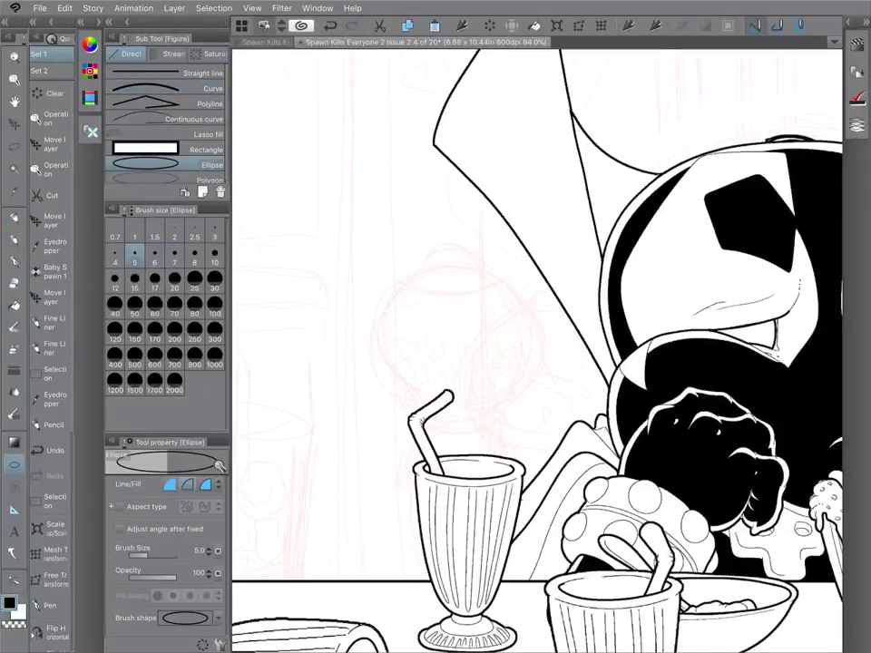
pyautogui.click(214, 231)
pyautogui.moveTo(375, 270)
pyautogui.mouseDown()
pyautogui.moveTo(519, 418)
pyautogui.moveTo(541, 420)
pyautogui.mouseUp()
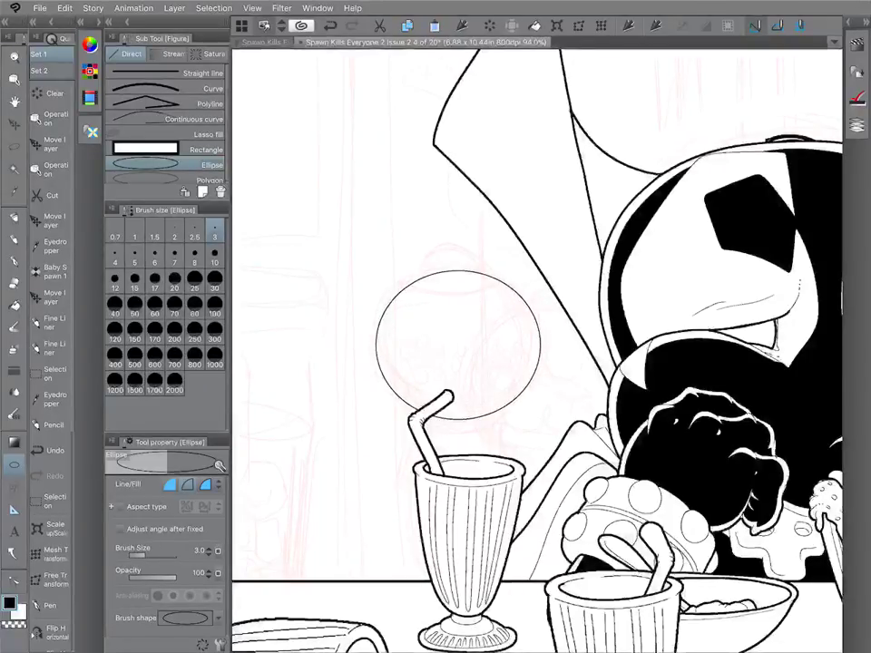
pyautogui.hotkey('ctrl', 'z')
pyautogui.moveTo(364, 271)
pyautogui.mouseDown()
pyautogui.moveTo(508, 379)
pyautogui.moveTo(540, 422)
pyautogui.mouseUp()
pyautogui.scroll(3, 489, 295)
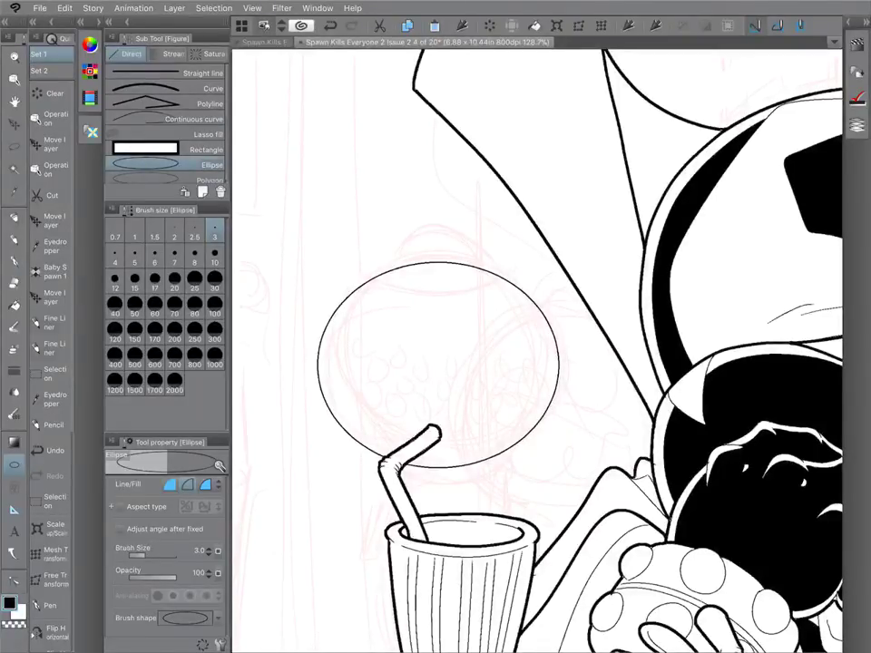
# Ink the curved rim line across the upper part of the globe with the Fine Liner at size 2.
pyautogui.press('p')
pyautogui.moveTo(435, 181); pyautogui.dragTo(602, 251)
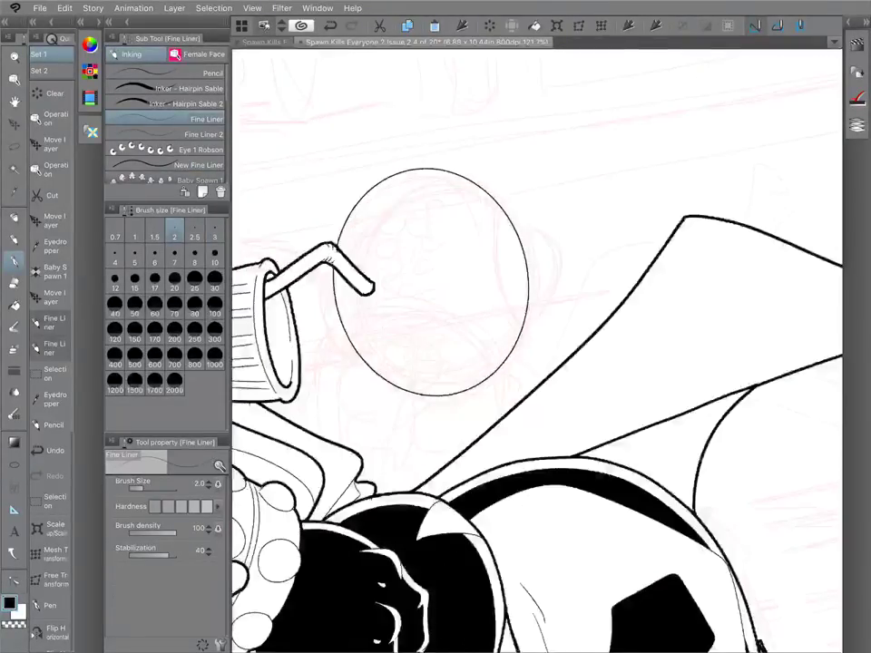
pyautogui.moveTo(493, 197); pyautogui.dragTo(515, 347)
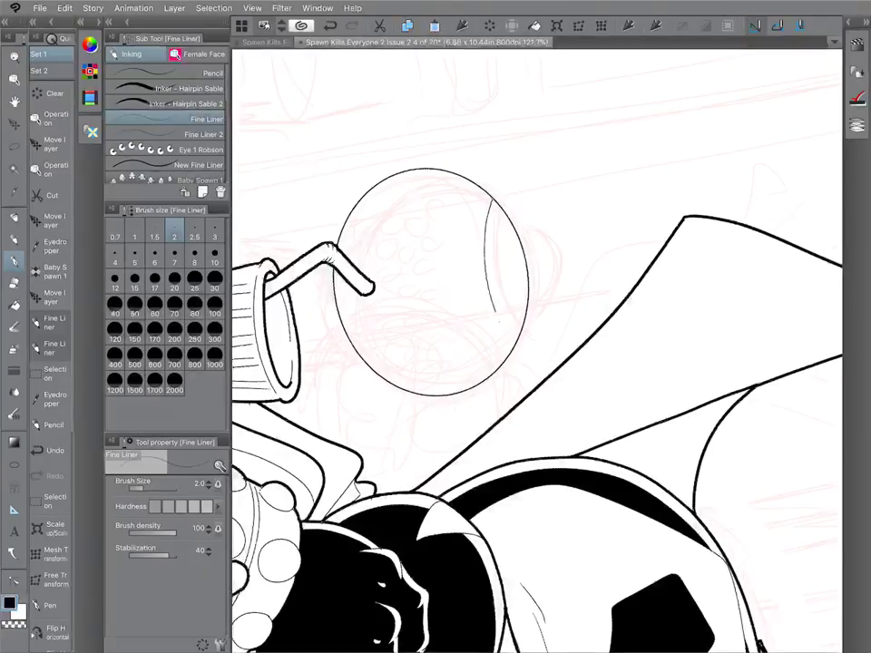
pyautogui.moveTo(431, 282); pyautogui.dragTo(484, 346)
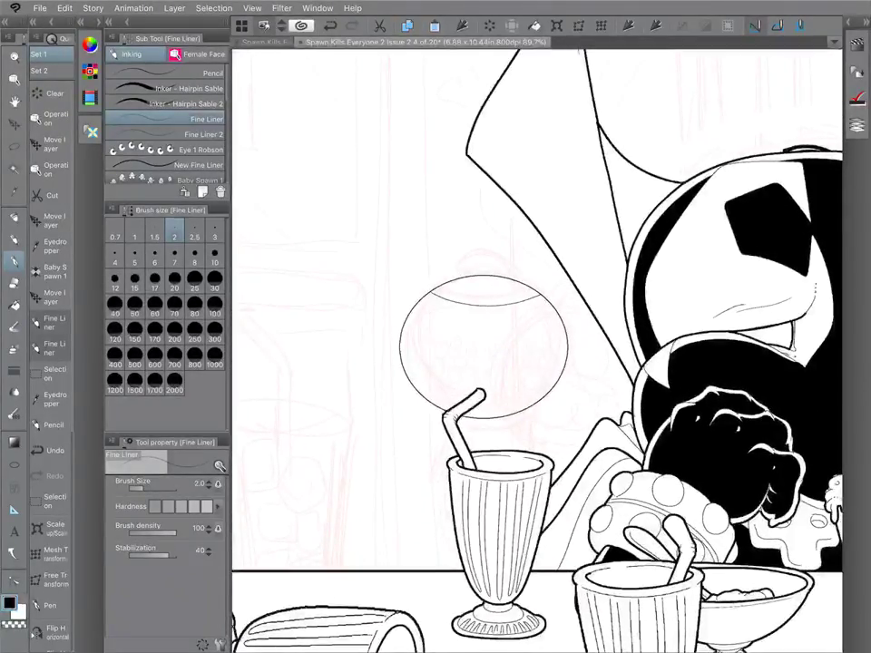
# Erase the globe's outline above its rim line and ink a second rim line parallel above it with Fine Liner 2 at size 2.
pyautogui.press('e')
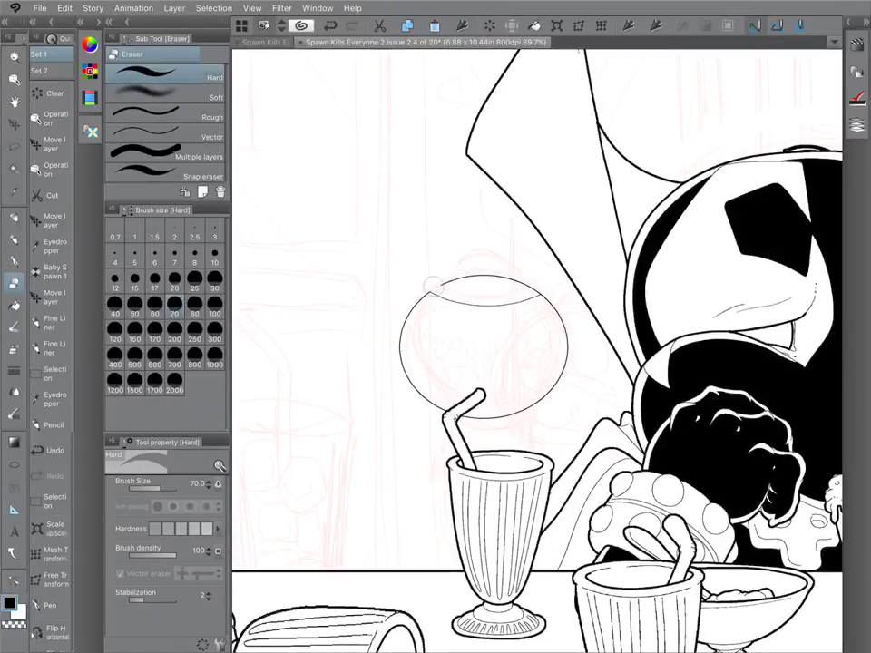
pyautogui.moveTo(434, 287); pyautogui.dragTo(534, 286)
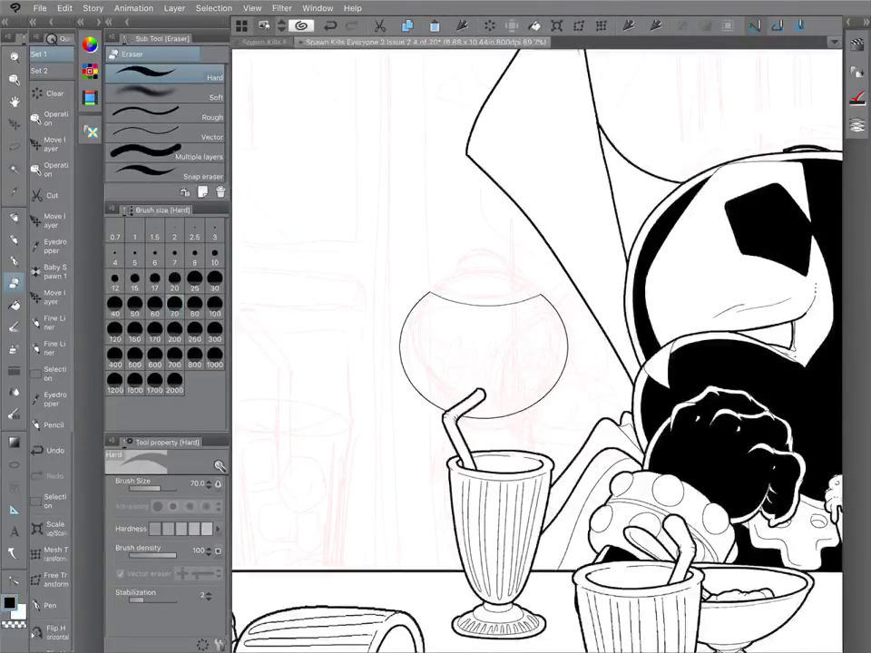
pyautogui.press('p')
pyautogui.press('p')
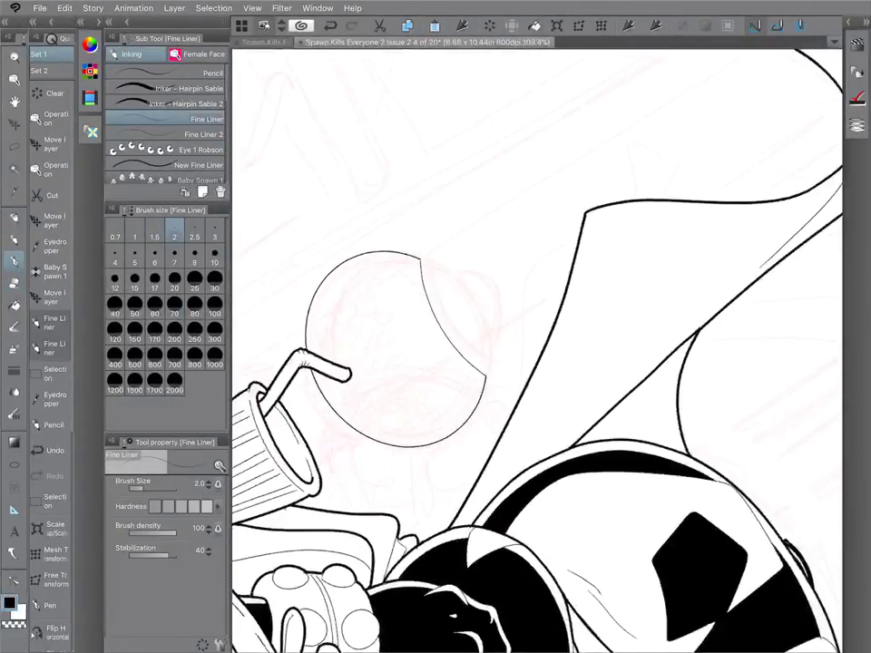
pyautogui.scroll(3, 437, 270)
pyautogui.click(173, 134)
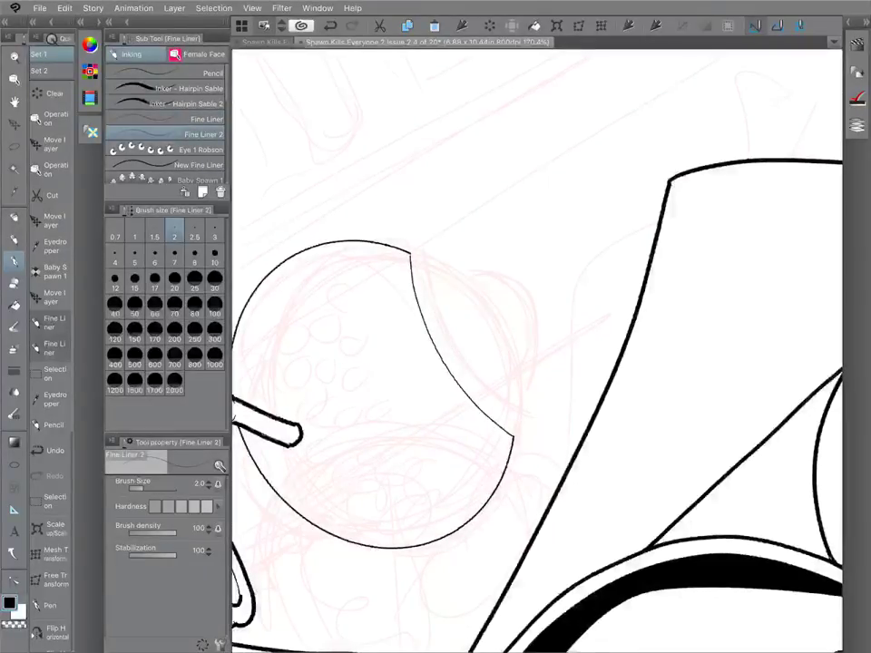
pyautogui.moveTo(414, 253)
pyautogui.mouseDown()
pyautogui.moveTo(420, 292)
pyautogui.moveTo(497, 416)
pyautogui.moveTo(519, 429)
pyautogui.mouseUp()
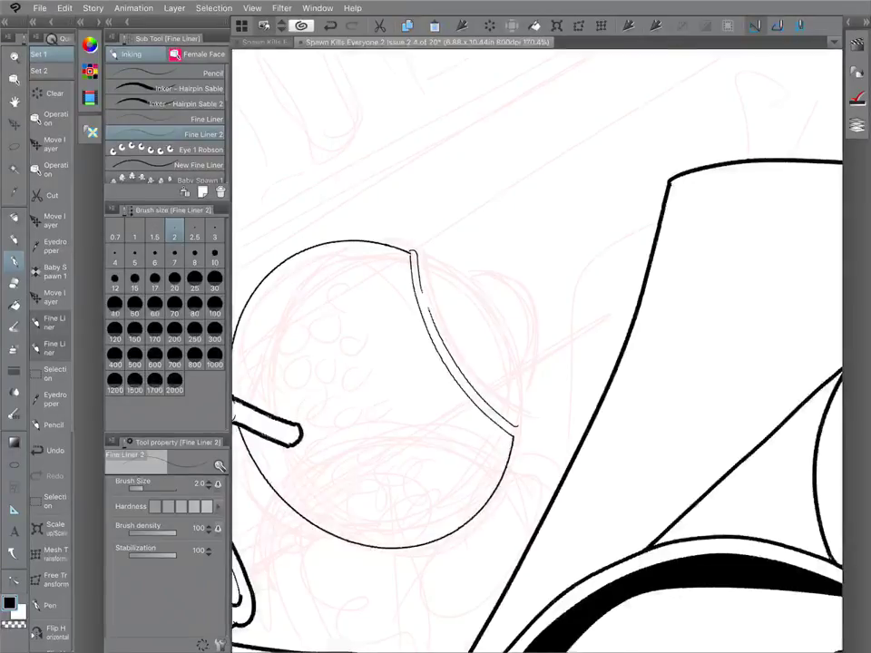
# Ink a domed lid over the globe's rim, joining the curve to both ends of the rim.
pyautogui.scroll(-3, 508, 362)
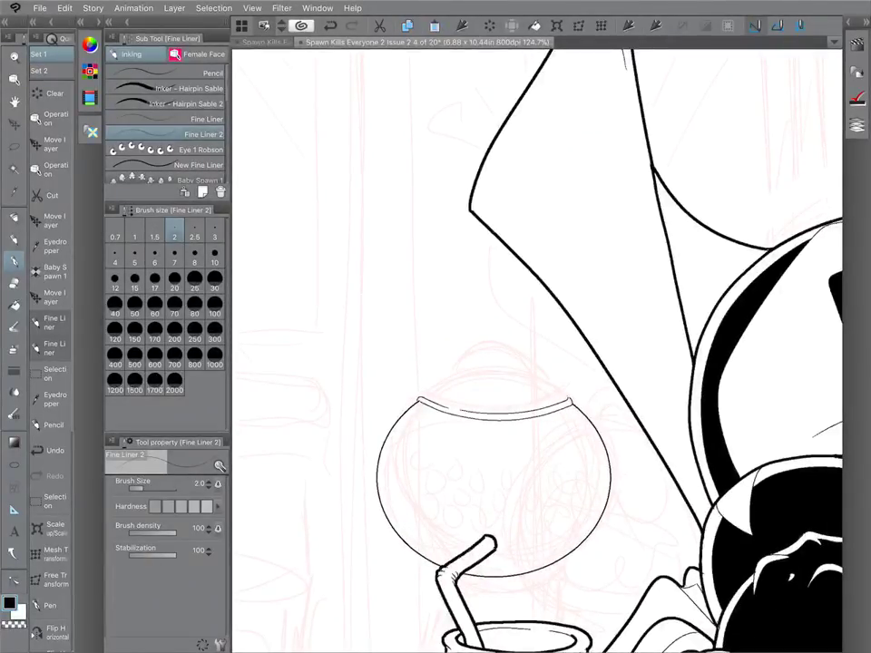
pyautogui.scroll(-3, 535, 362)
pyautogui.scroll(3, 535, 363)
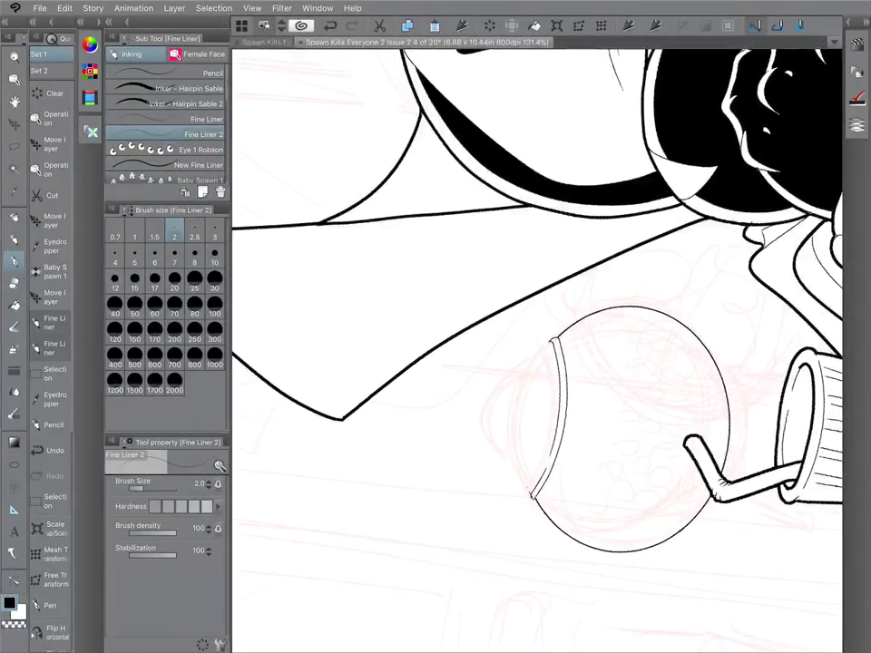
pyautogui.moveTo(555, 341); pyautogui.dragTo(531, 497)
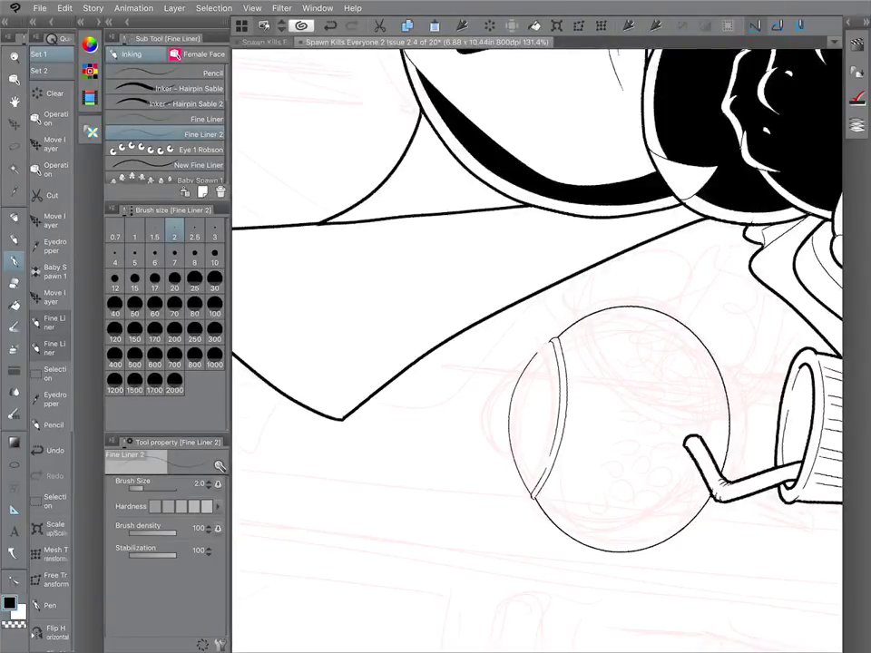
pyautogui.moveTo(536, 354); pyautogui.dragTo(554, 340)
# Ink a small oval knob on top of the lid and erase the lid line that crosses it.
pyautogui.scroll(-3, 535, 362)
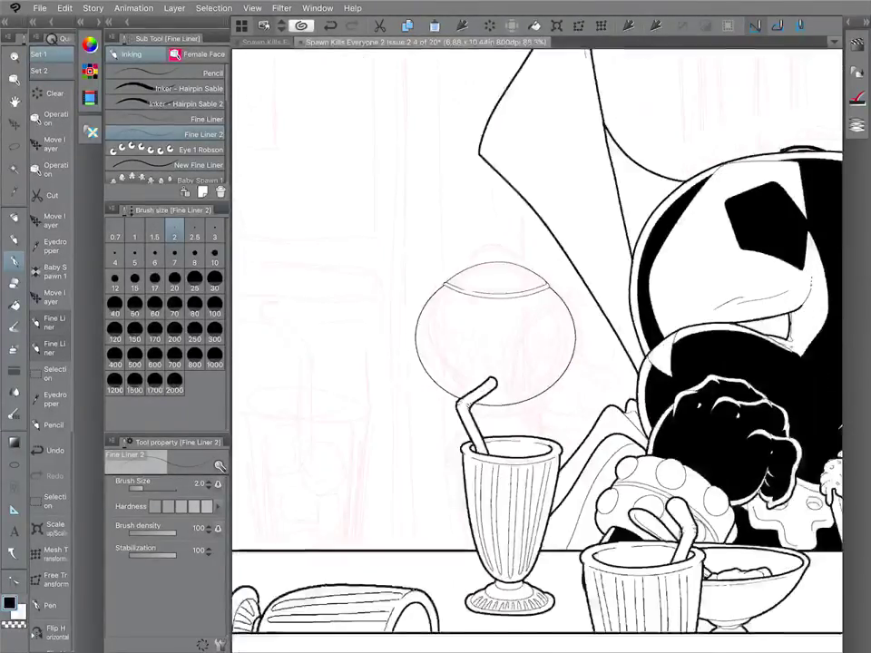
pyautogui.scroll(3, 510, 227)
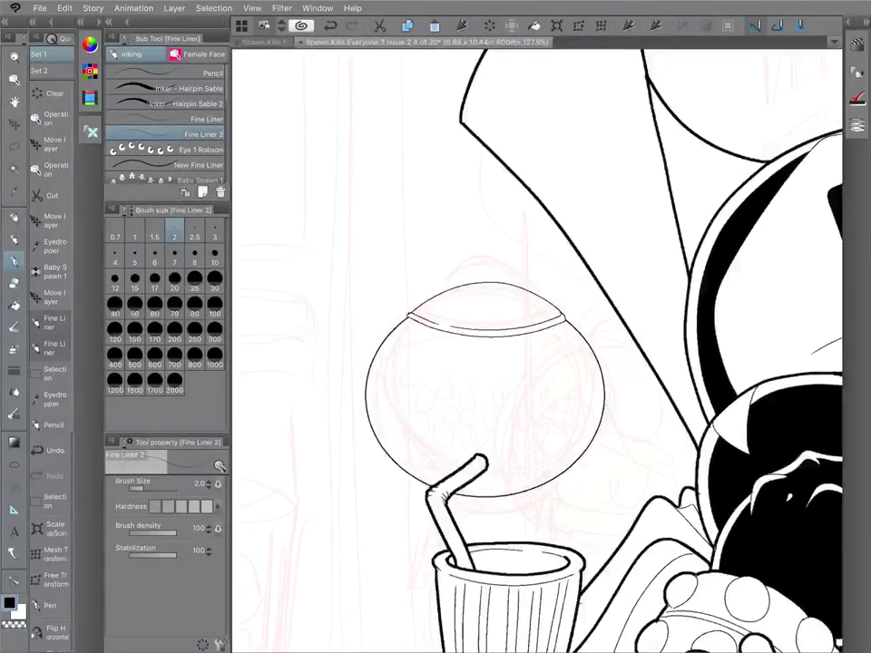
pyautogui.moveTo(470, 289)
pyautogui.mouseDown()
pyautogui.moveTo(506, 285)
pyautogui.moveTo(471, 291)
pyautogui.mouseUp()
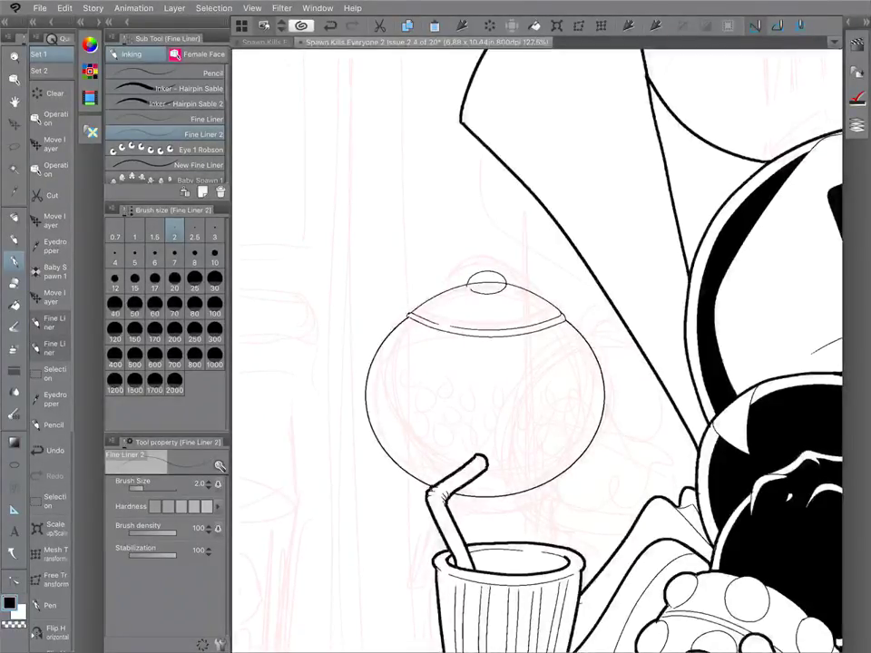
pyautogui.press('e')
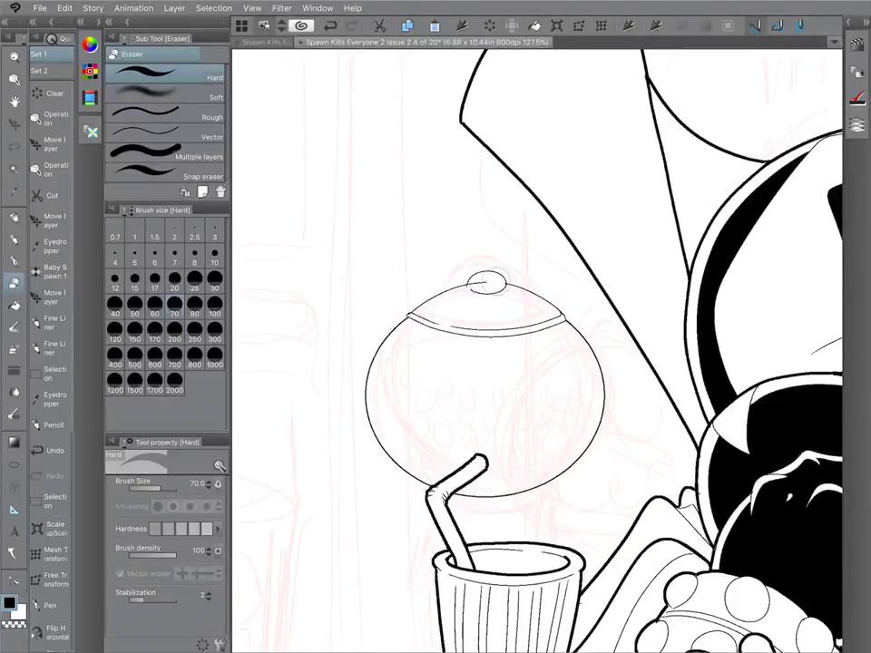
pyautogui.moveTo(495, 280); pyautogui.dragTo(476, 282)
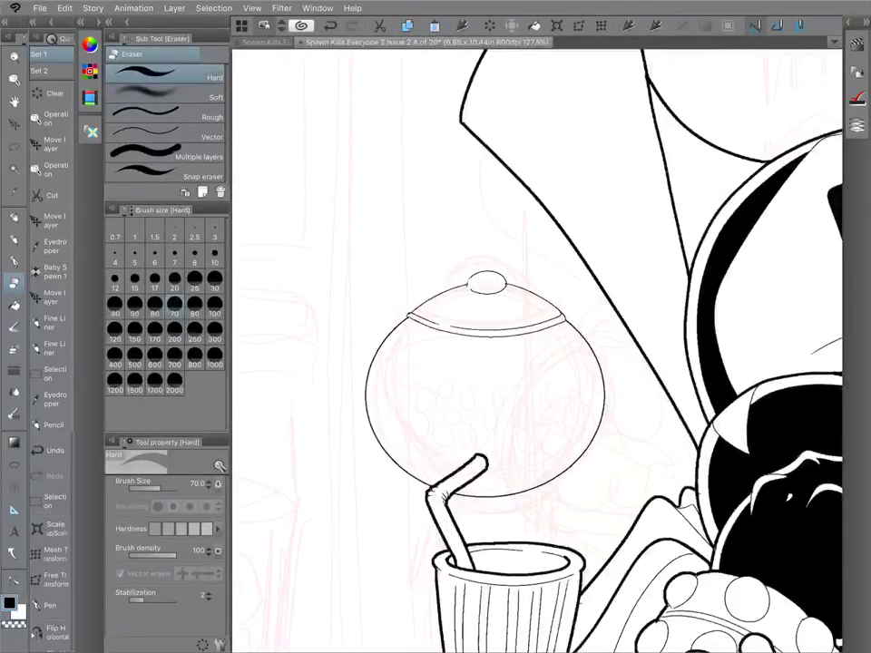
# Ink an inner contour parallel to the globe's outline on both sides with Fine Liner 2 at size 2.
pyautogui.press('p')
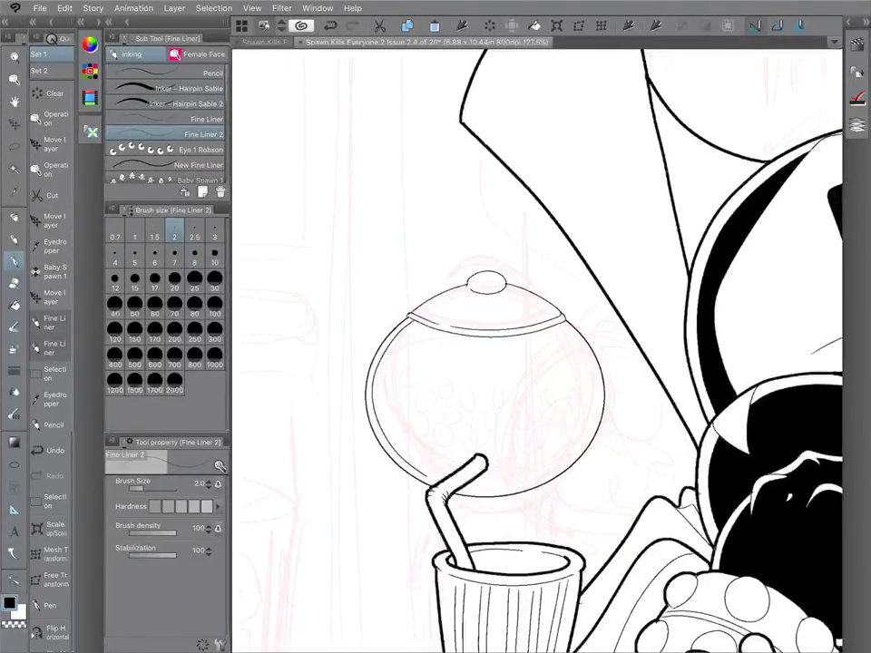
pyautogui.press('^')
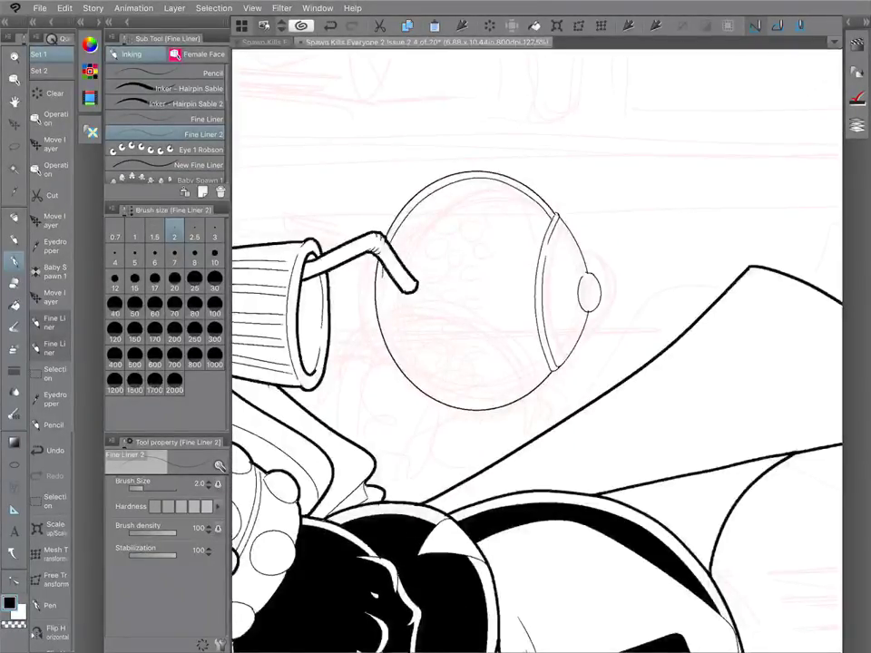
pyautogui.moveTo(382, 264)
pyautogui.mouseDown()
pyautogui.moveTo(388, 323)
pyautogui.moveTo(408, 365)
pyautogui.moveTo(446, 396)
pyautogui.moveTo(514, 395)
pyautogui.mouseUp()
# Ink the stepped collar under the globe as two stacked curved bands, replacing the first oversized curve.
pyautogui.scroll(-4, 499, 318)
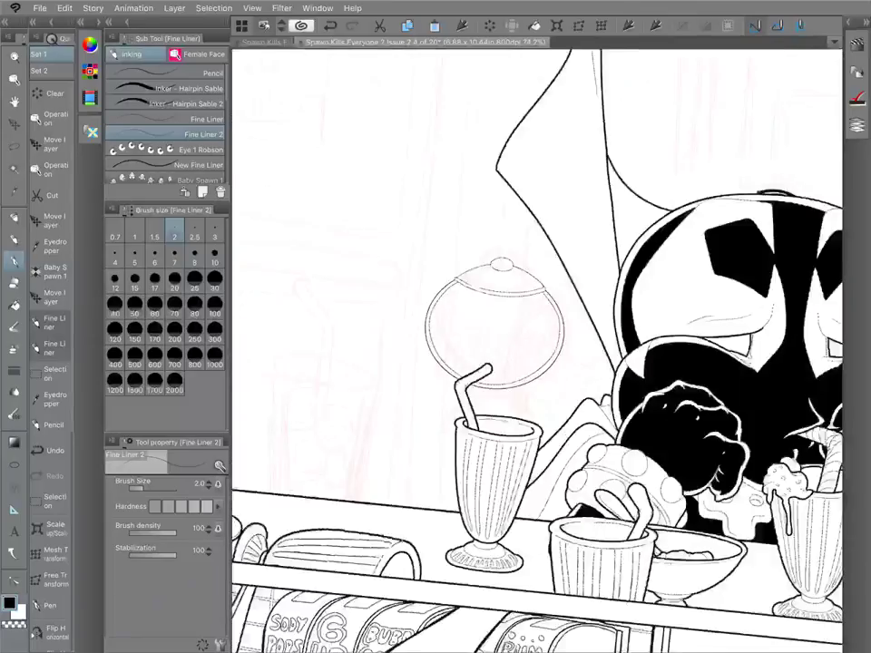
pyautogui.scroll(3, 535, 344)
pyautogui.scroll(1, 575, 419)
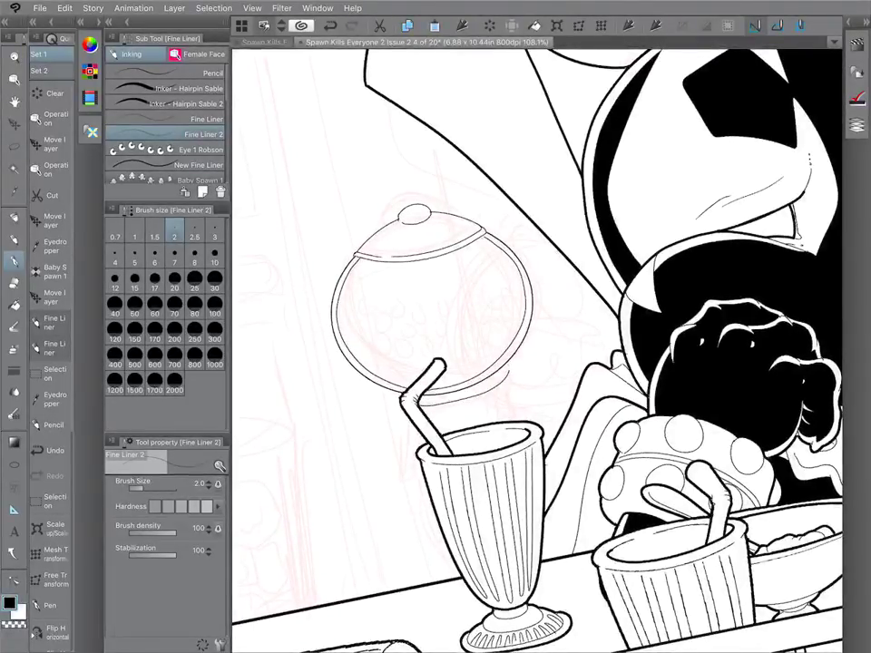
pyautogui.scroll(-3, 471, 345)
pyautogui.scroll(4, 508, 363)
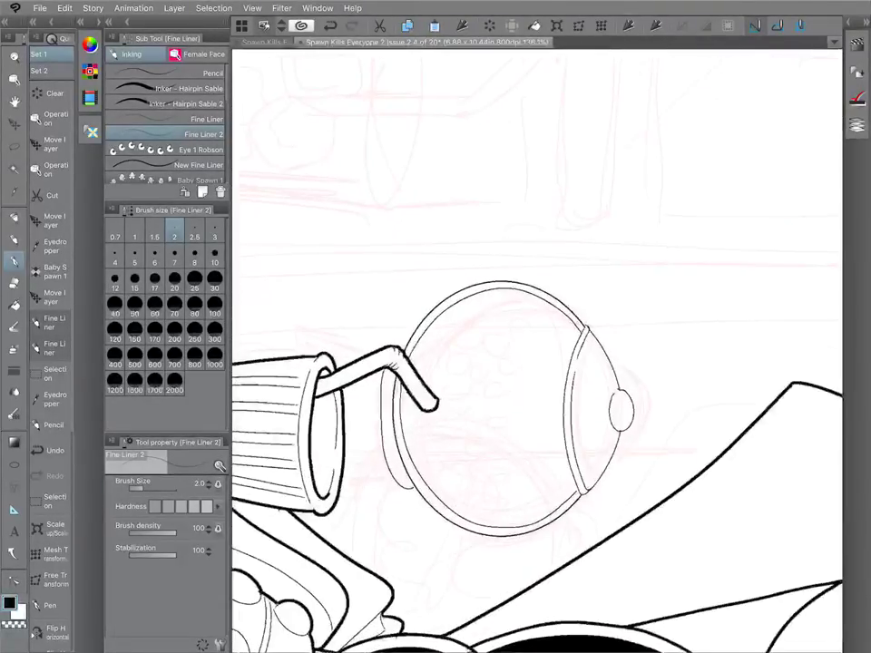
pyautogui.hotkey('ctrl', 'z')
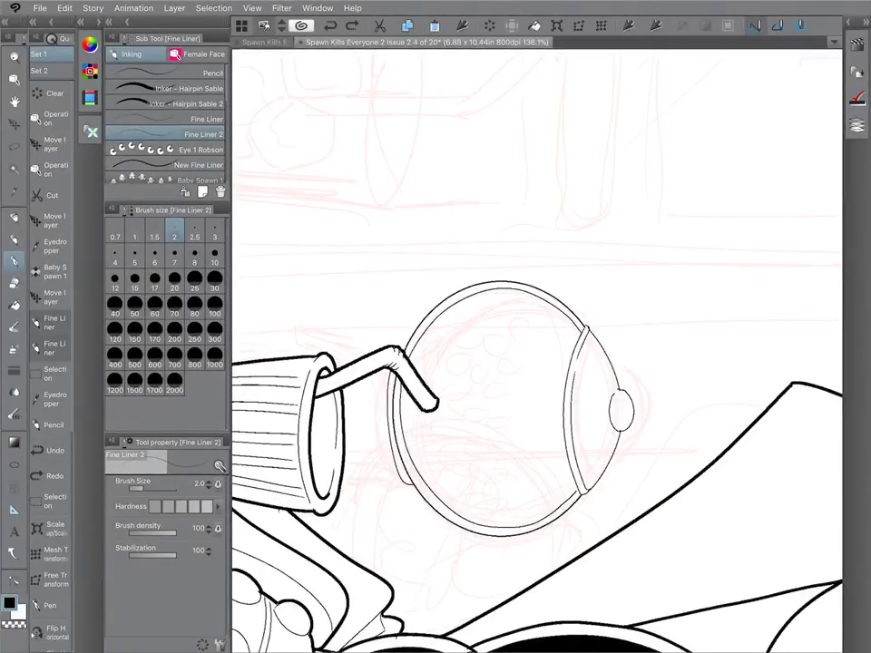
pyautogui.hotkey('ctrl', 'y')
pyautogui.moveTo(397, 479); pyautogui.dragTo(380, 444)
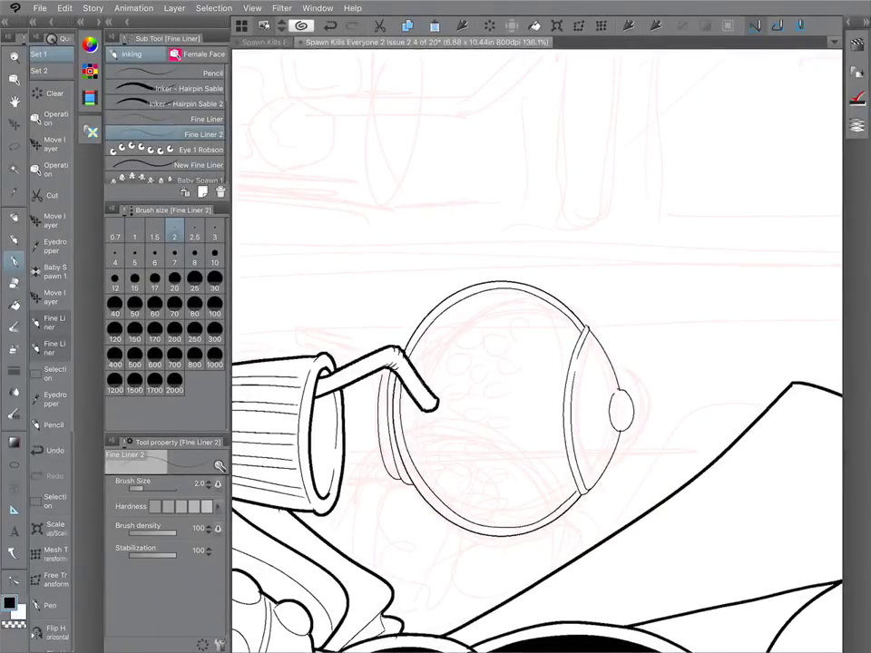
# Ink the slanted chute beside the milkshake glass and the vertical edge of the base below the globe's collar.
pyautogui.scroll(-5, 536, 351)
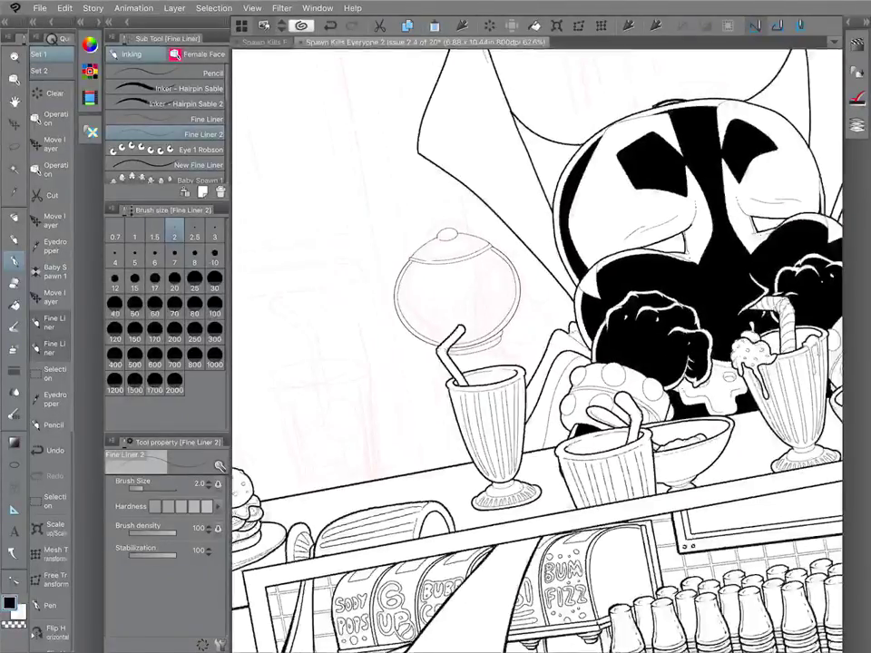
pyautogui.scroll(3, 508, 263)
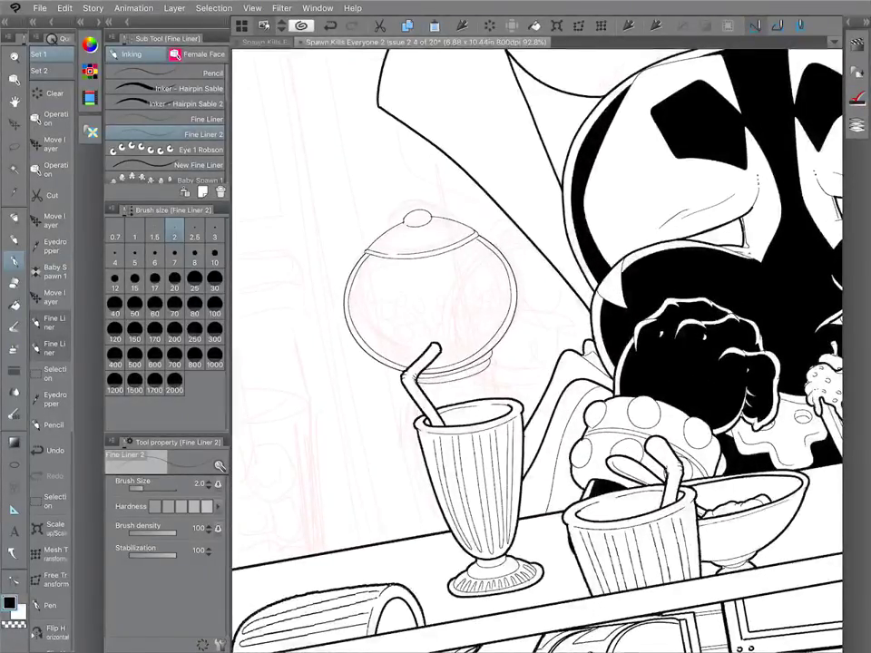
pyautogui.moveTo(409, 403); pyautogui.dragTo(403, 431)
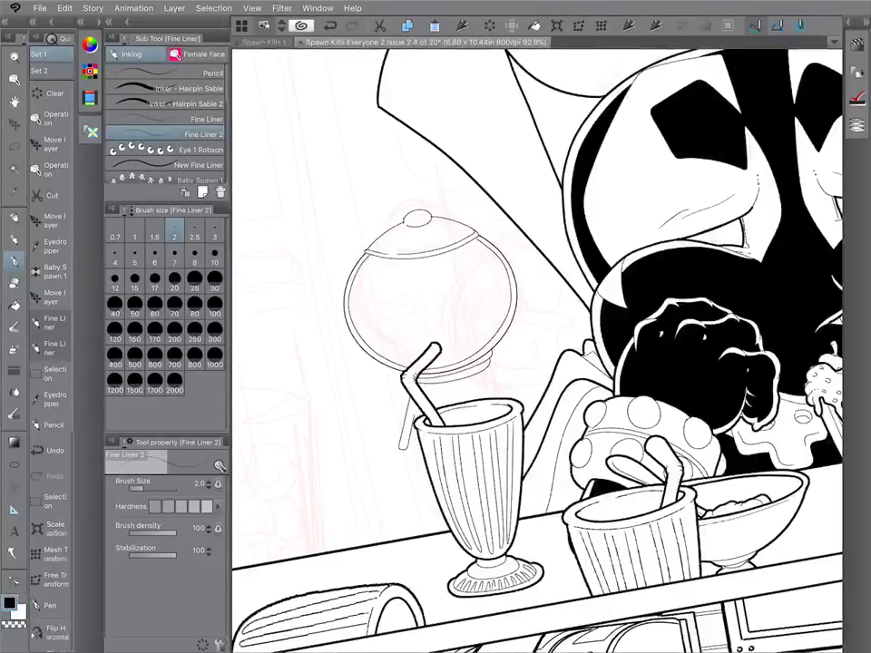
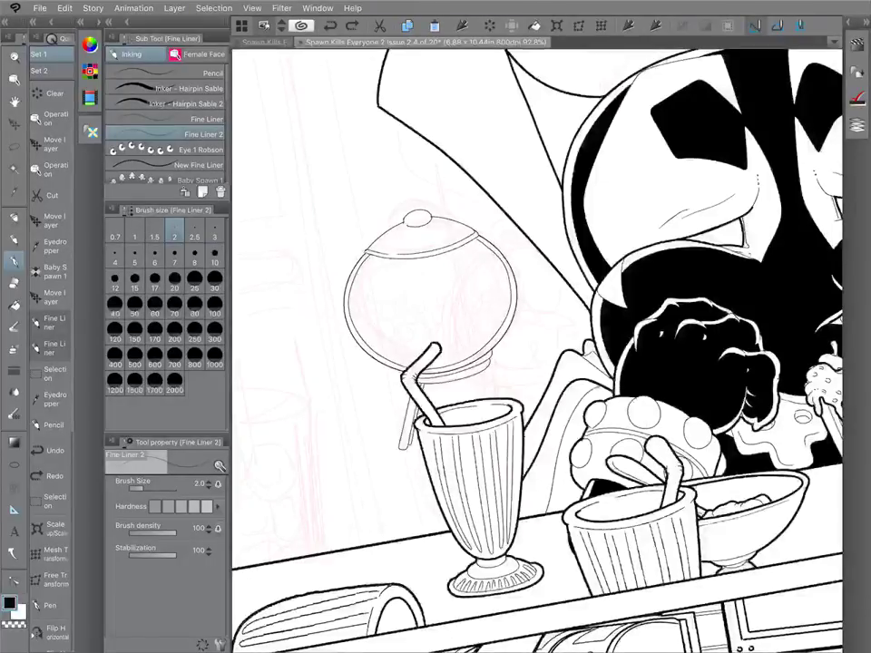
pyautogui.moveTo(490, 365); pyautogui.dragTo(488, 399)
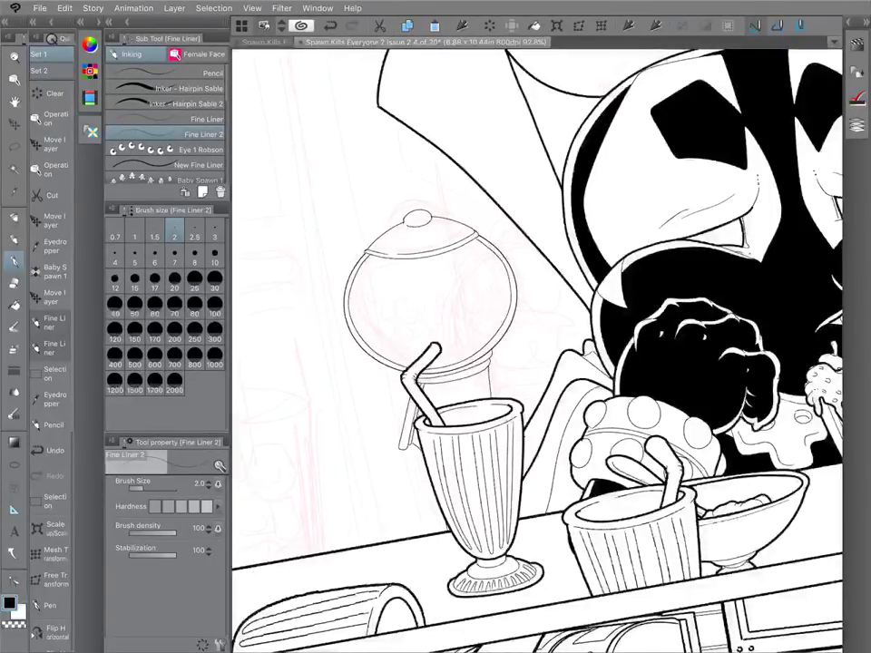
pyautogui.scroll(-4, 551, 261)
pyautogui.scroll(1, 489, 227)
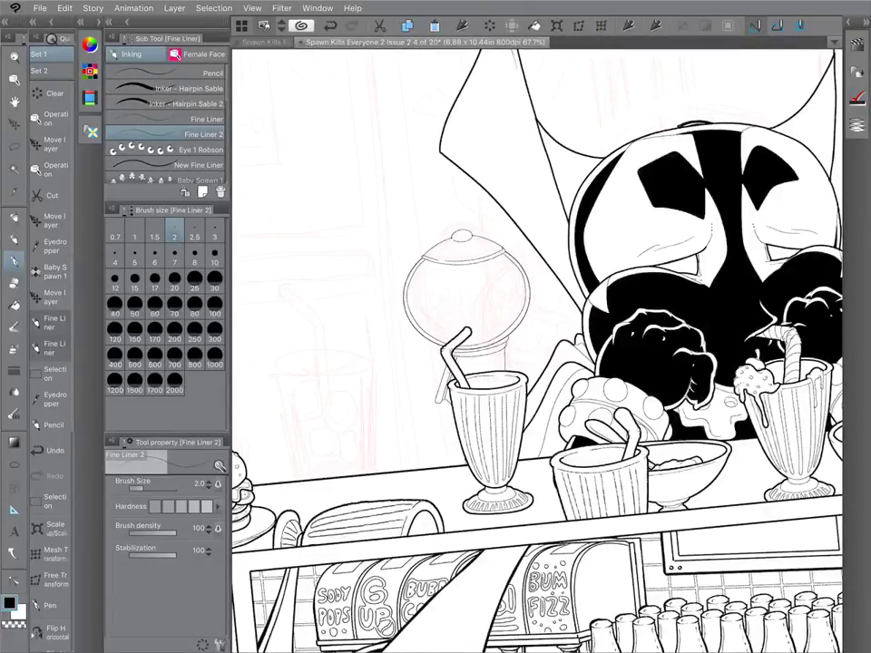
# Try to draw a small gumball circle inside the globe's lower edge with the Ellipse tool at brush size 3.
pyautogui.press('u')
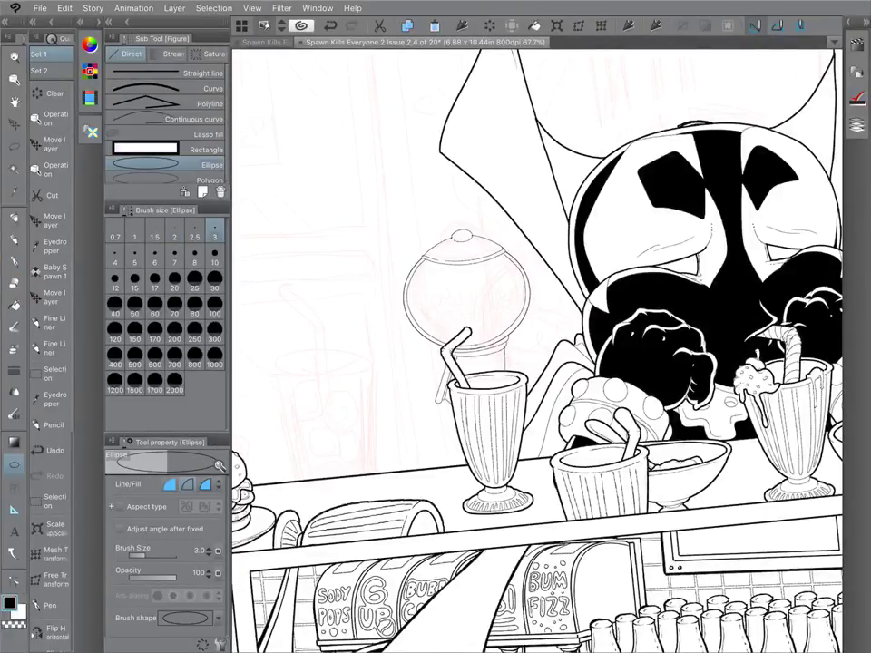
pyautogui.scroll(5, 546, 299)
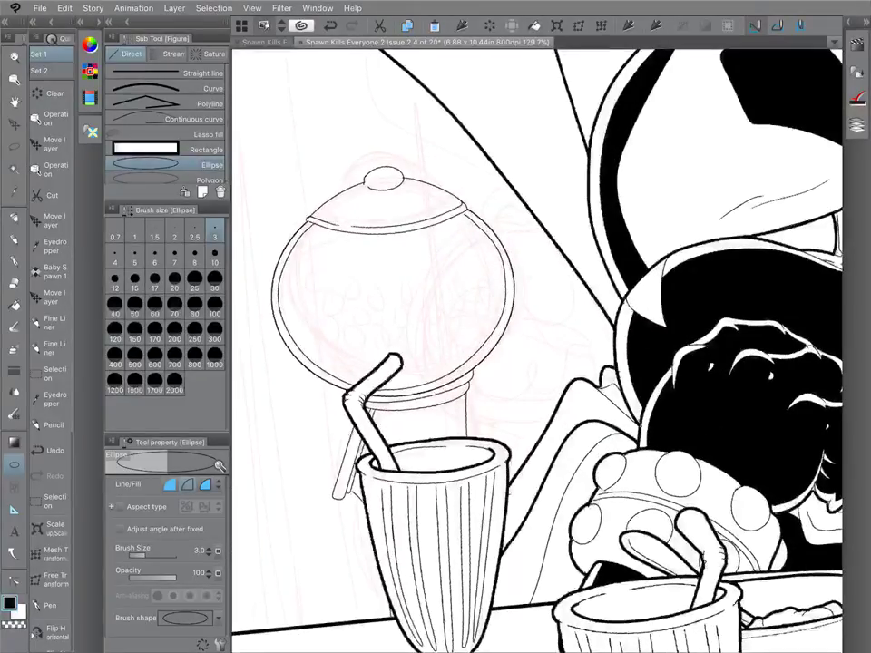
pyautogui.moveTo(298, 332); pyautogui.dragTo(305, 338)
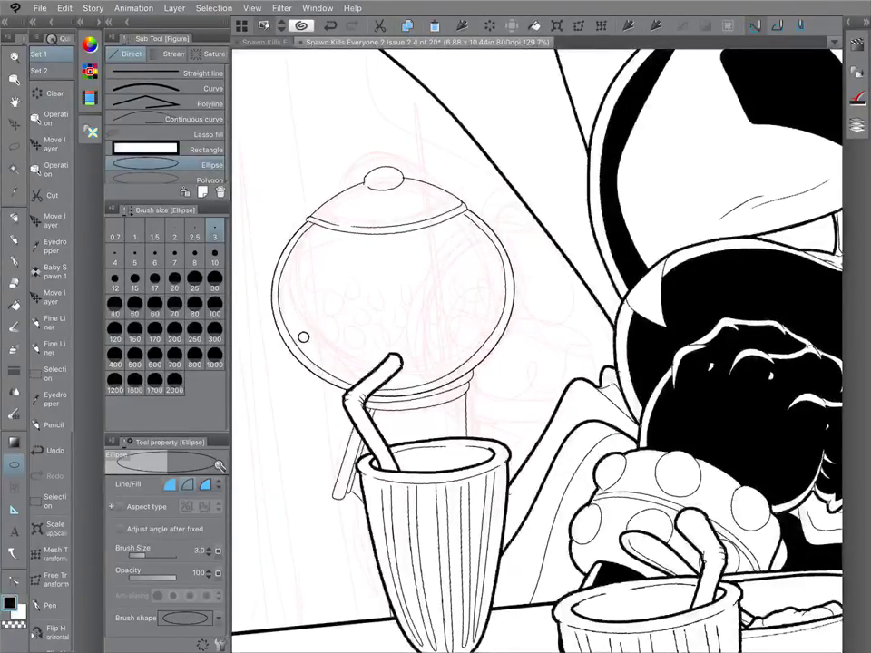
pyautogui.scroll(-3, 489, 329)
pyautogui.scroll(1, 490, 345)
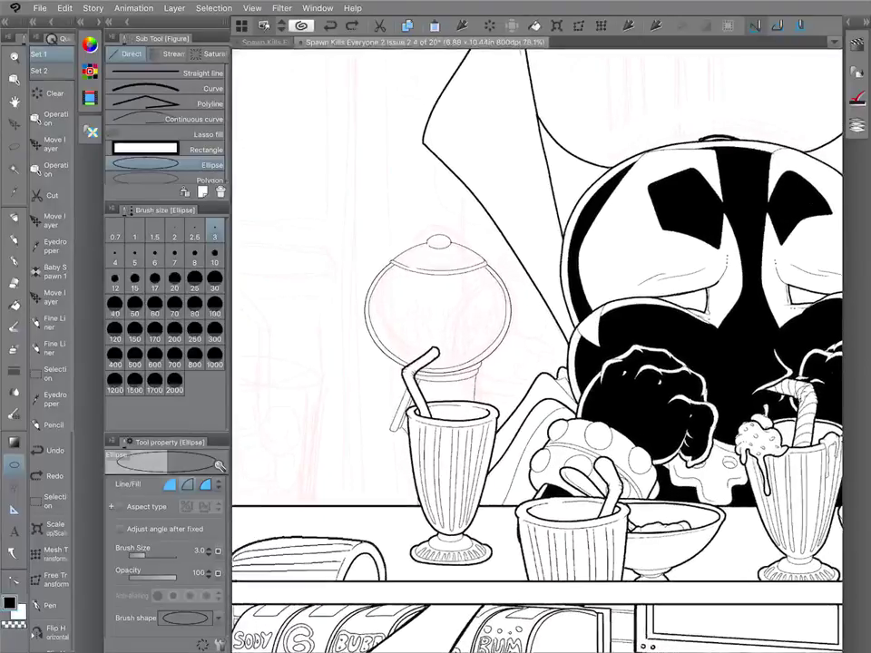
# Make the layer directly above Lines Copy in the open folder the active layer.
pyautogui.click(850, 22)
pyautogui.click(836, 535)
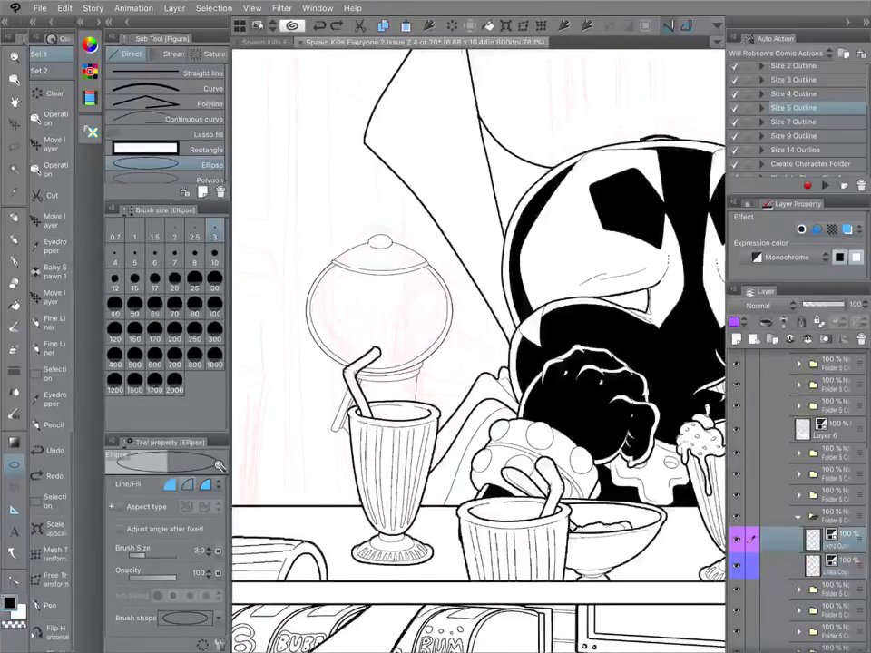
pyautogui.click(851, 22)
# Choose the Felt pen and set its brush size to 50 for stamping gumballs.
pyautogui.press('p')
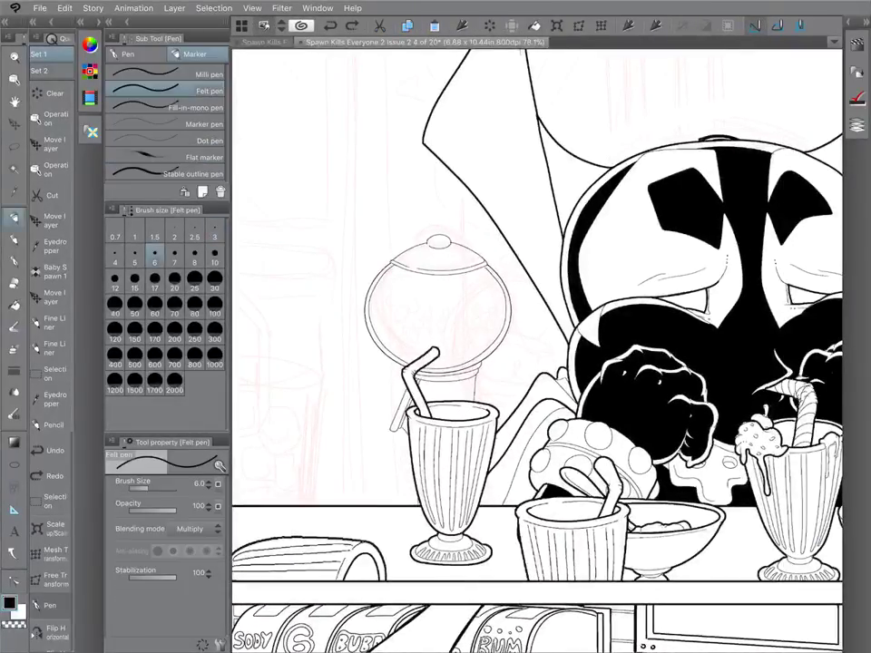
pyautogui.press(']')
pyautogui.press(']')
pyautogui.press(']')
pyautogui.press(']')
pyautogui.press(']')
pyautogui.press(']')
pyautogui.press(']')
pyautogui.press(']')
pyautogui.press(']')
pyautogui.press(']')
pyautogui.press(']')
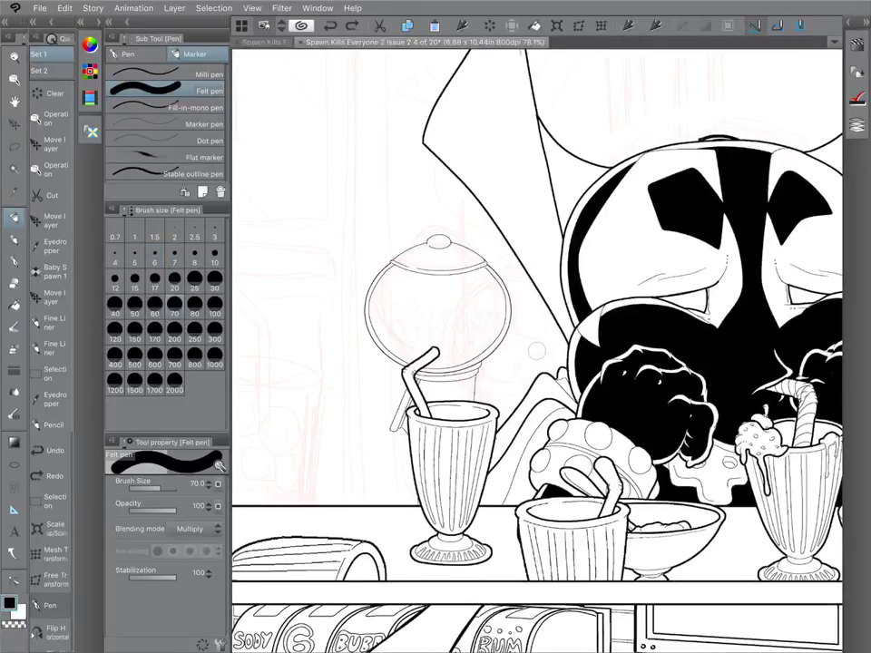
pyautogui.press('[')
pyautogui.press('[')
pyautogui.press('[')
pyautogui.press('[')
pyautogui.press(']')
pyautogui.press(']')
pyautogui.press(']')
pyautogui.press(']')
pyautogui.press(']')
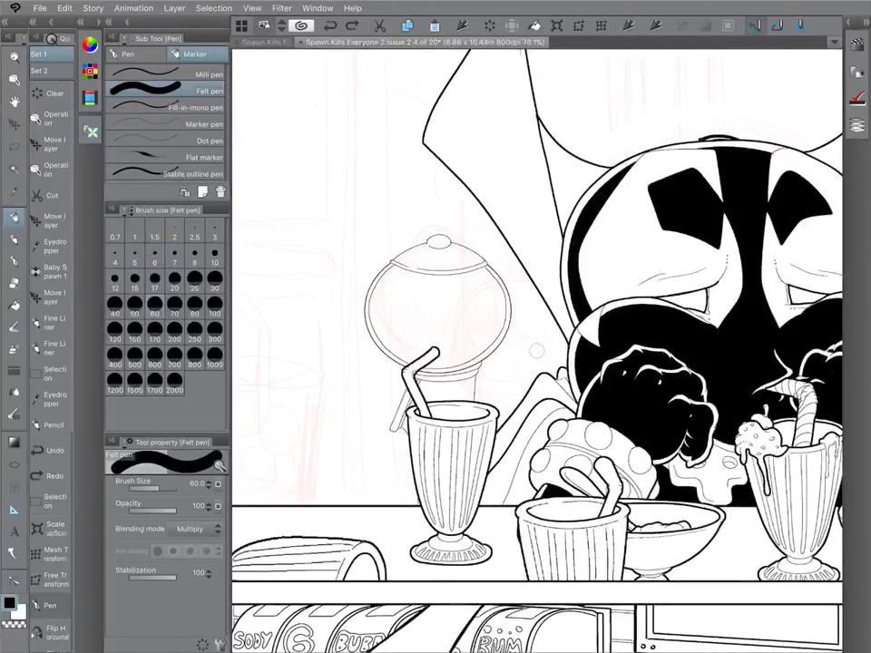
pyautogui.press('[')
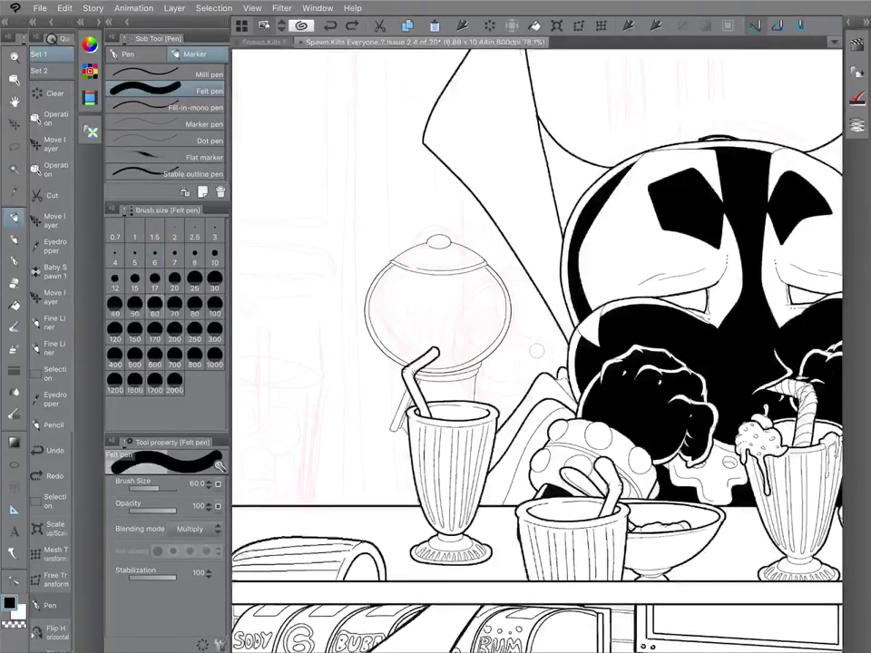
# Stamp solid black gumball dots across the globe, from its left side to its right, around the tip of the straw.
pyautogui.click(390, 333)
pyautogui.click(396, 314)
pyautogui.click(408, 324)
pyautogui.click(414, 308)
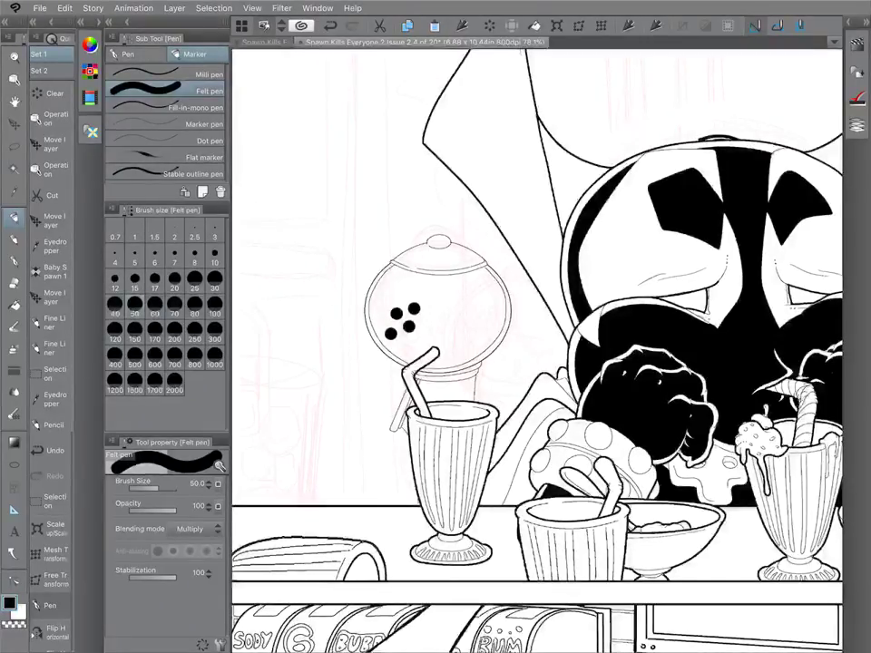
pyautogui.click(425, 326)
pyautogui.click(411, 342)
pyautogui.click(441, 351)
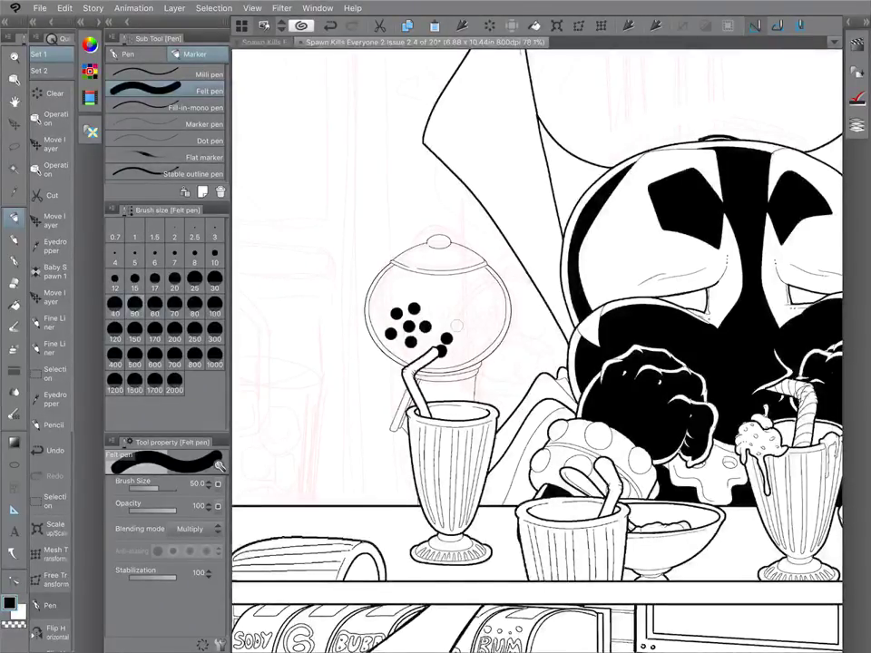
pyautogui.click(456, 325)
pyautogui.click(465, 340)
pyautogui.click(478, 327)
pyautogui.click(467, 314)
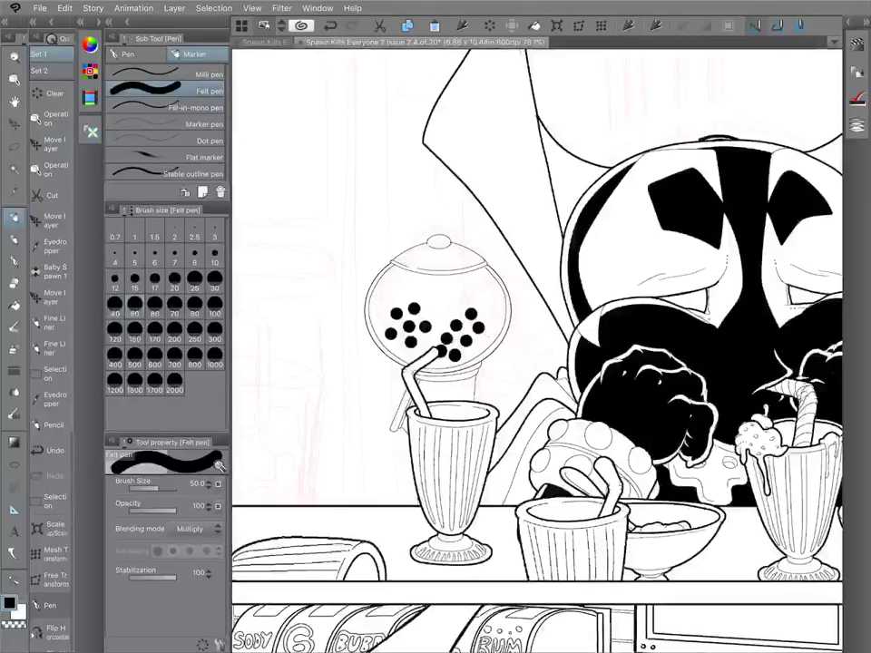
pyautogui.click(438, 316)
pyautogui.click(479, 299)
pyautogui.click(489, 314)
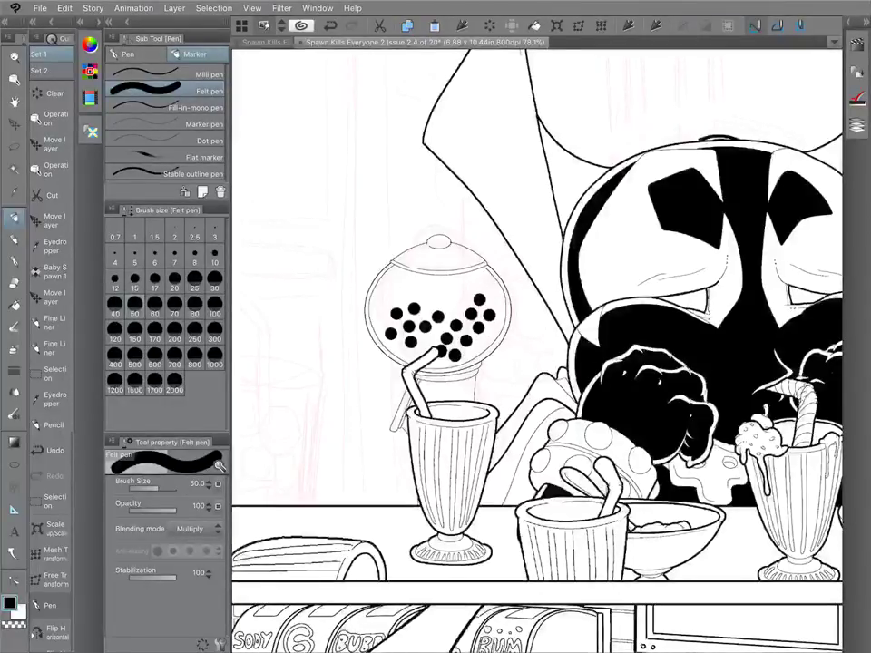
pyautogui.click(451, 306)
pyautogui.click(388, 297)
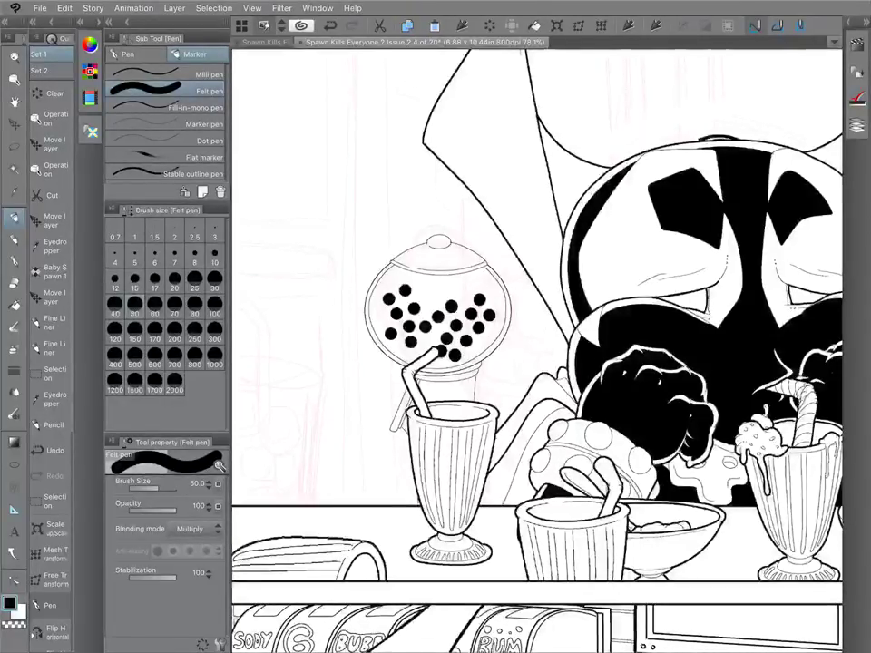
pyautogui.click(404, 290)
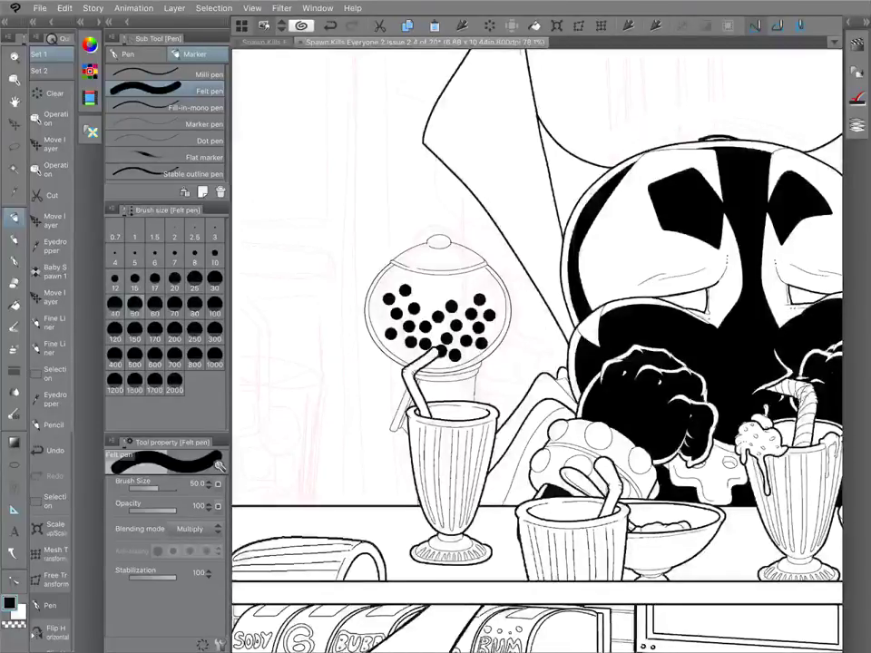
# Select all black gumball dots by color with an error margin of 10.00 and shrink the selection by 3 px.
pyautogui.click(214, 8)
pyautogui.click(257, 133)
pyautogui.click(438, 316)
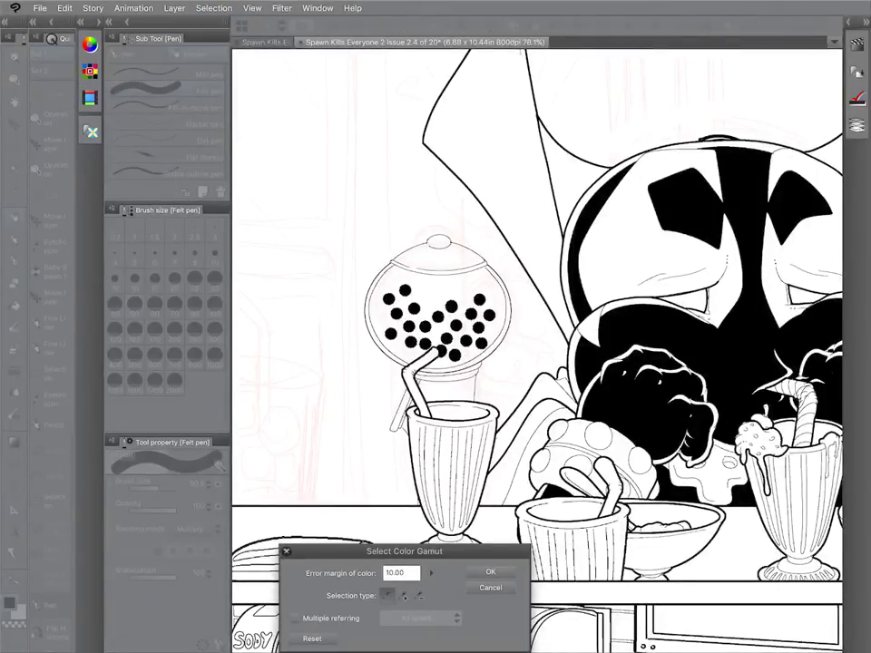
pyautogui.click(490, 571)
pyautogui.click(399, 382)
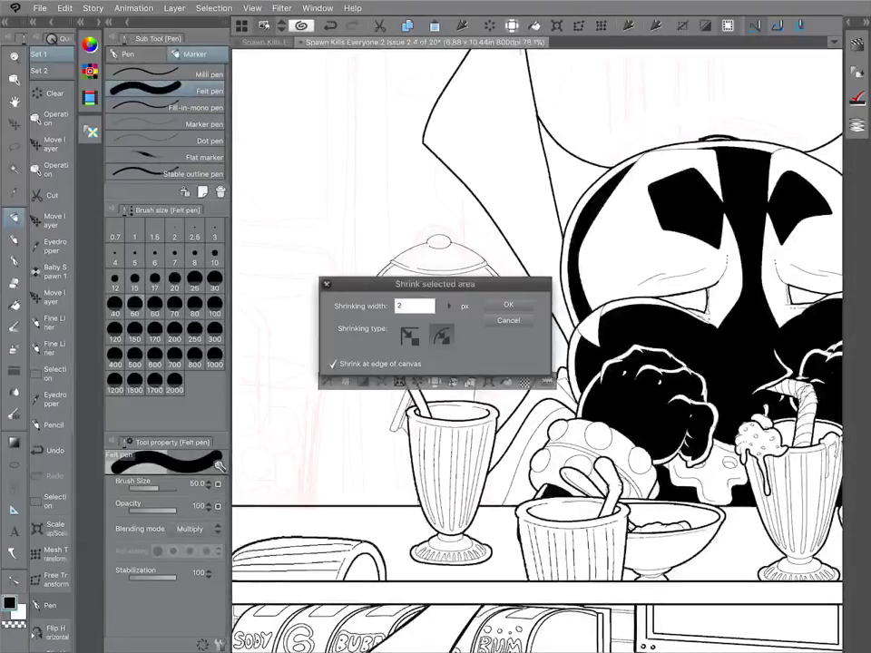
pyautogui.click(449, 306)
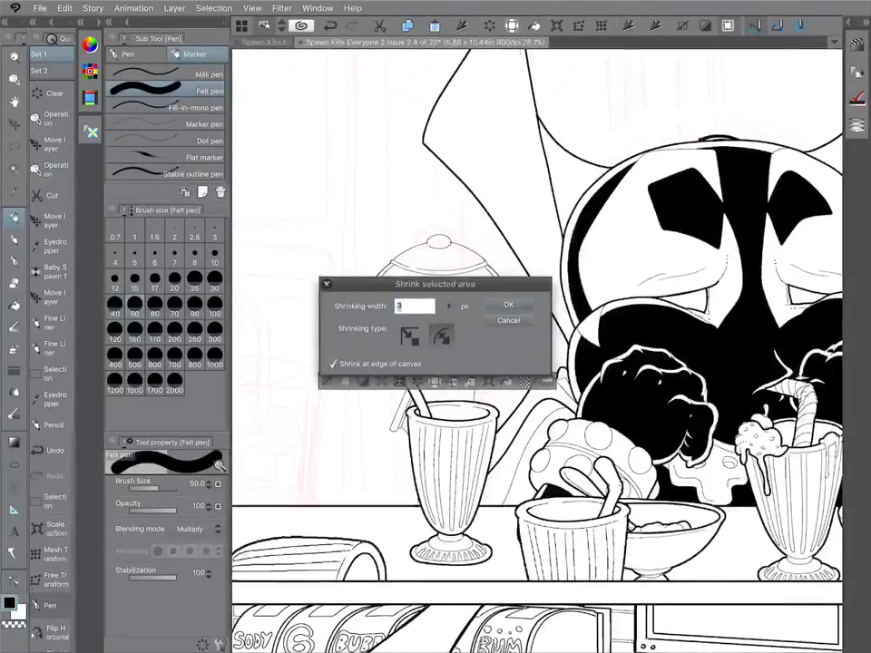
pyautogui.click(508, 305)
# Fill the shrunken selection with white to turn the dots into outlined gumballs, and deselect.
pyautogui.press('x')
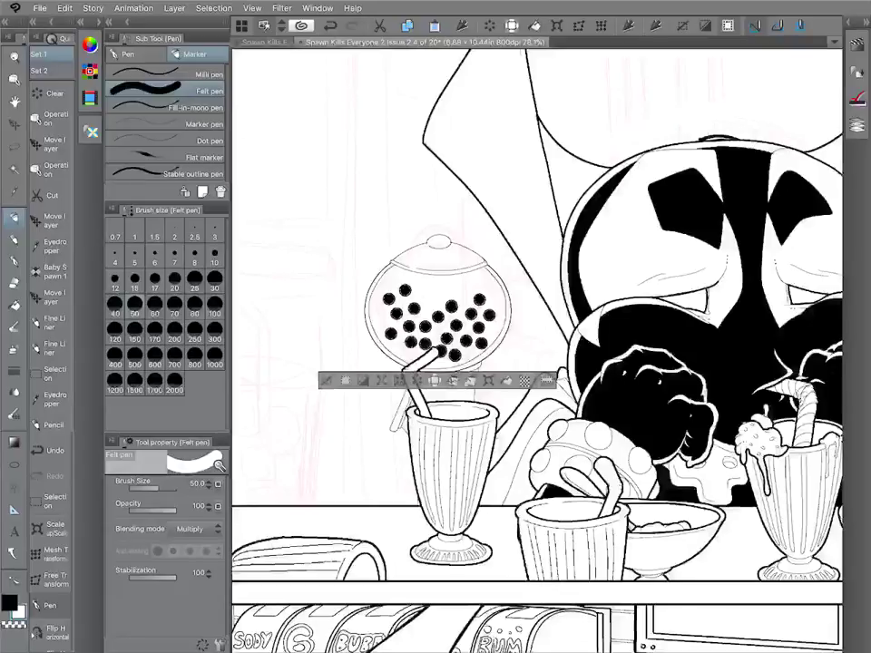
pyautogui.hotkey('alt', 'Delete')
pyautogui.hotkey('ctrl', 'd')
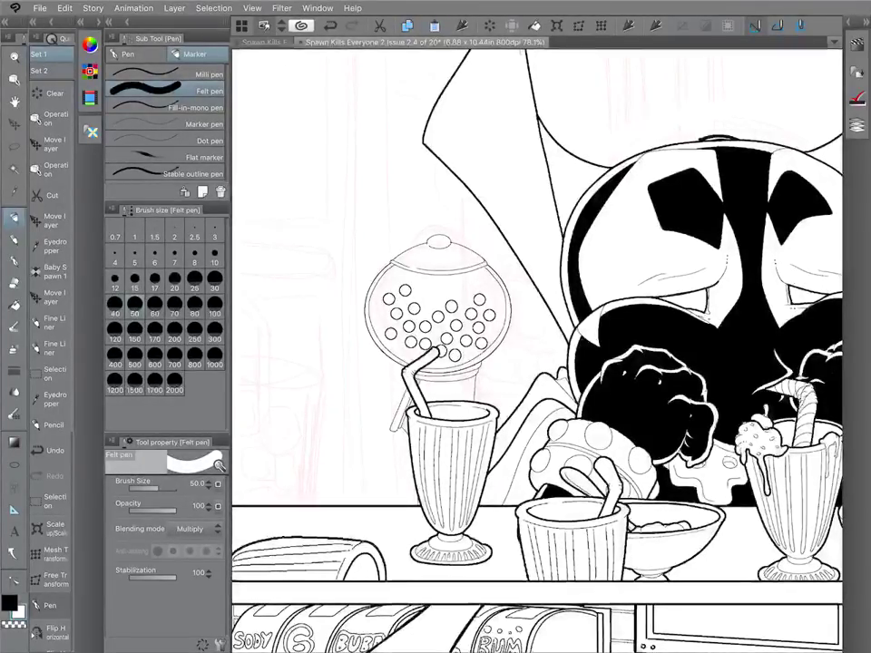
# Flip the duplicate gumball layer horizontally and shift it slightly right and down inside the globe.
pyautogui.click(64, 9)
pyautogui.click(98, 236)
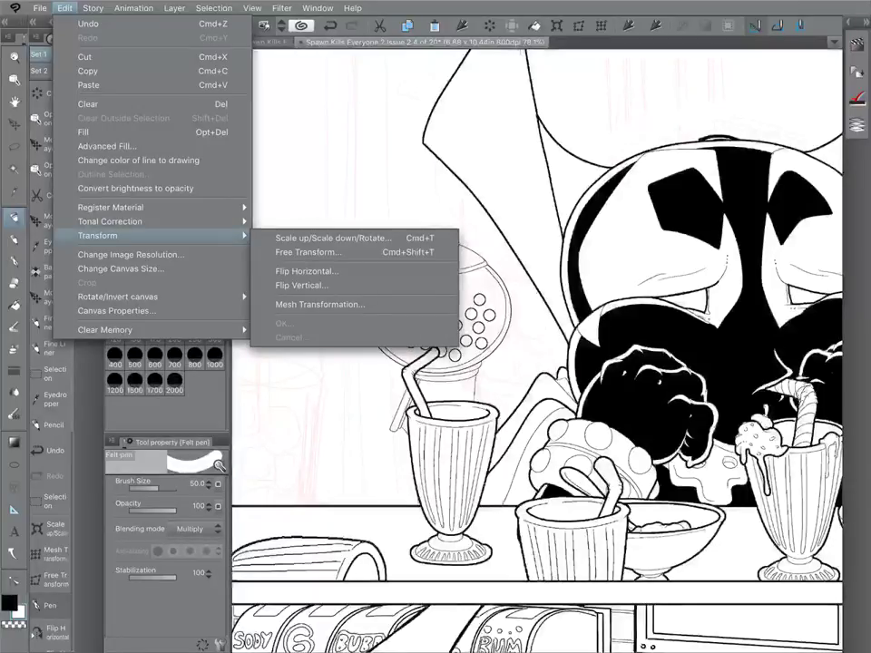
pyautogui.click(306, 270)
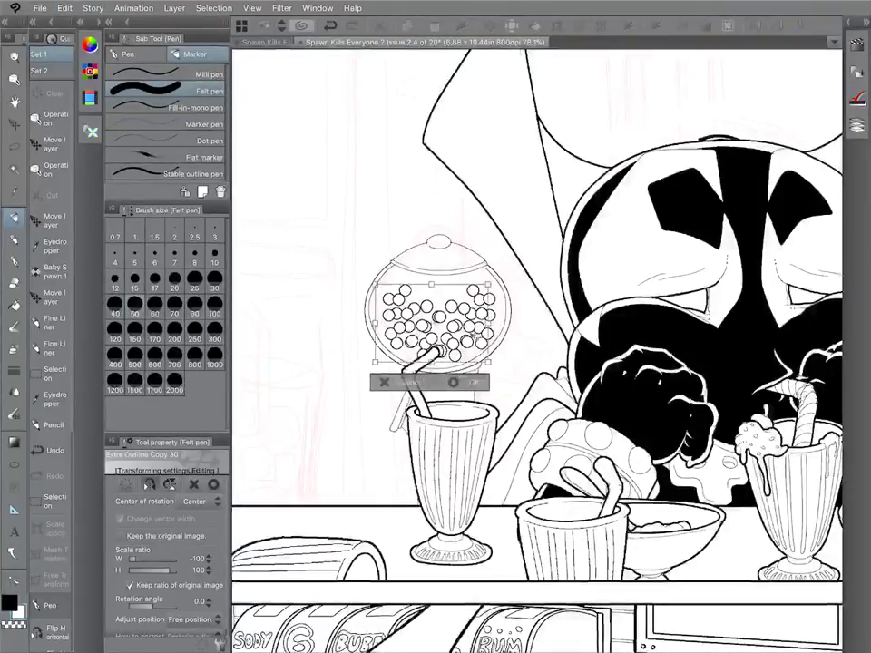
pyautogui.moveTo(429, 326); pyautogui.dragTo(440, 330)
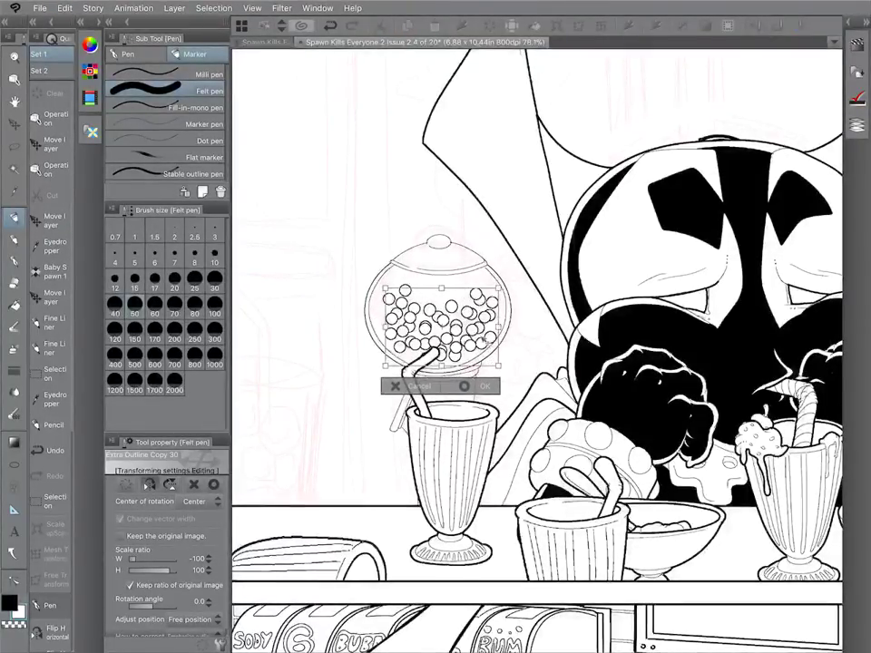
pyautogui.press('Return')
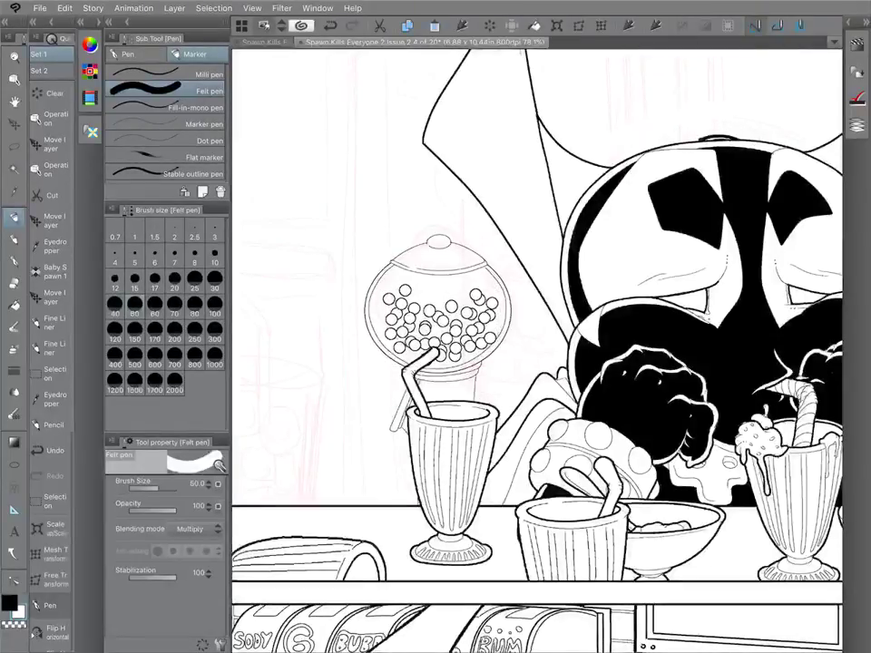
# Rotate the duplicate gumball cluster by 177.8 degrees and place it in the empty space above and left of the globe.
pyautogui.press('k')
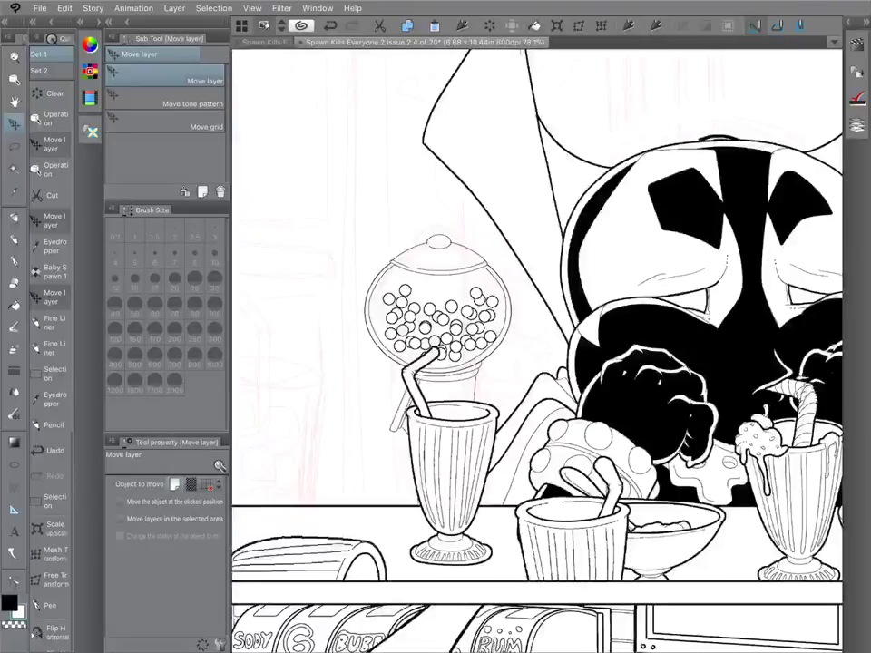
pyautogui.hotkey('ctrl', 't')
pyautogui.moveTo(385, 395); pyautogui.dragTo(380, 392)
pyautogui.moveTo(442, 326); pyautogui.dragTo(444, 315)
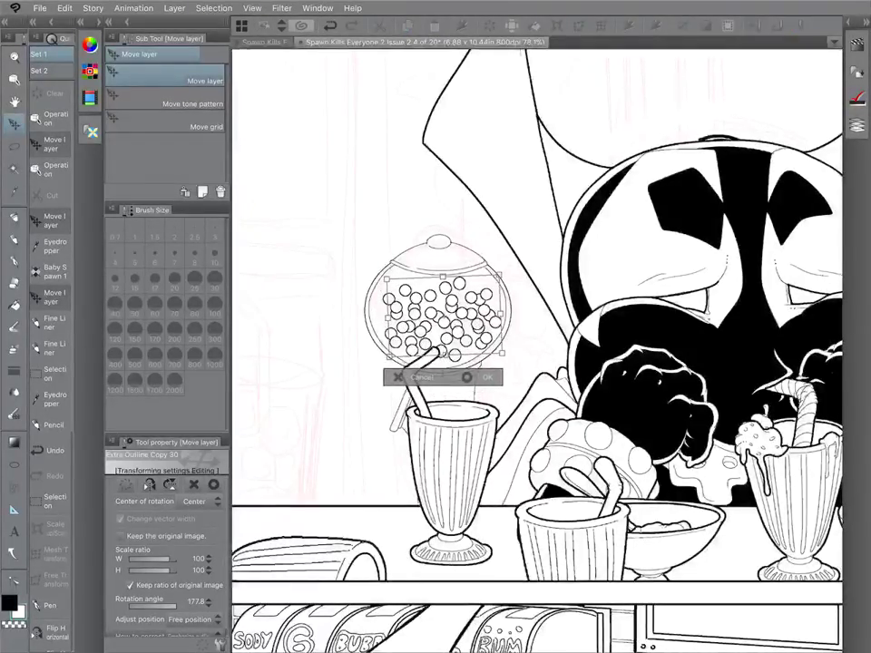
pyautogui.moveTo(473, 350); pyautogui.dragTo(356, 199)
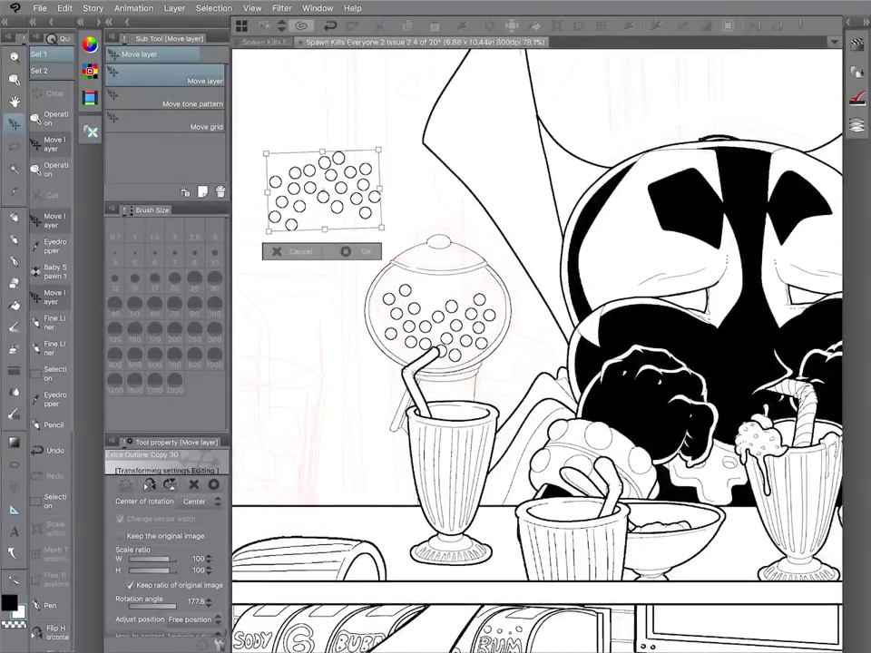
pyautogui.click(362, 252)
# Lasso the lowest gumball of the spare cluster and move it into the gap at the globe's lower left.
pyautogui.press('m')
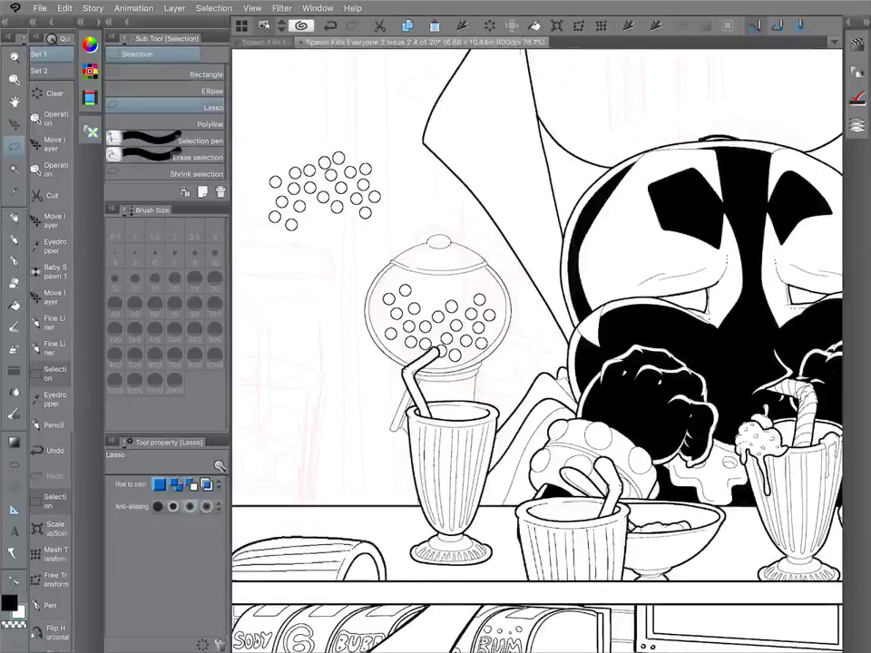
pyautogui.moveTo(297, 244)
pyautogui.mouseDown()
pyautogui.moveTo(301, 218)
pyautogui.moveTo(381, 270)
pyautogui.mouseUp()
pyautogui.hotkey('ctrl', 't')
pyautogui.press('Escape')
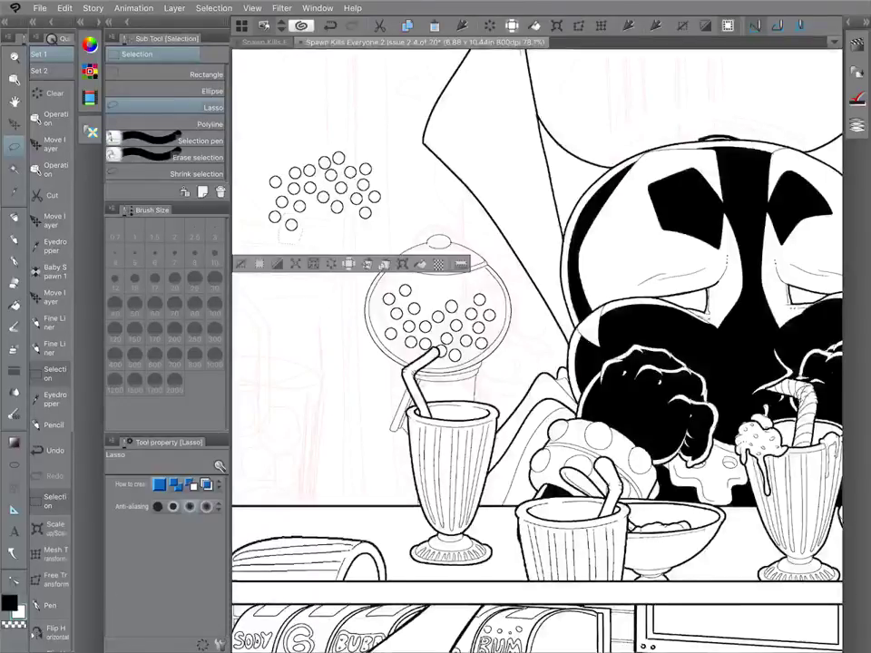
pyautogui.press('k')
pyautogui.moveTo(333, 324)
pyautogui.mouseDown()
pyautogui.moveTo(467, 393)
pyautogui.moveTo(338, 307)
pyautogui.moveTo(335, 325)
pyautogui.mouseUp()
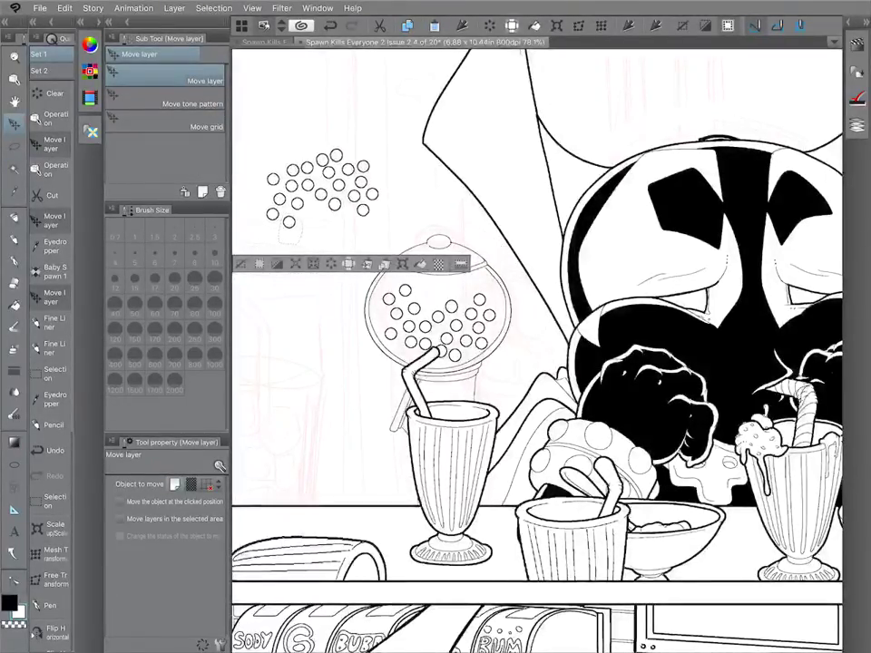
pyautogui.hotkey('ctrl', 't')
pyautogui.moveTo(290, 228)
pyautogui.mouseDown()
pyautogui.moveTo(407, 297)
pyautogui.moveTo(405, 351)
pyautogui.mouseUp()
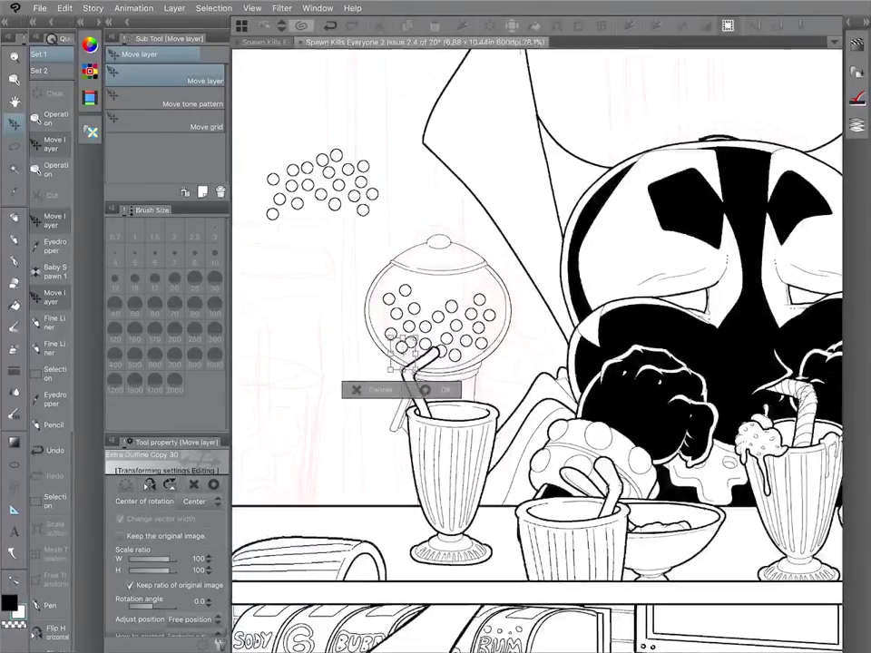
pyautogui.press('Return')
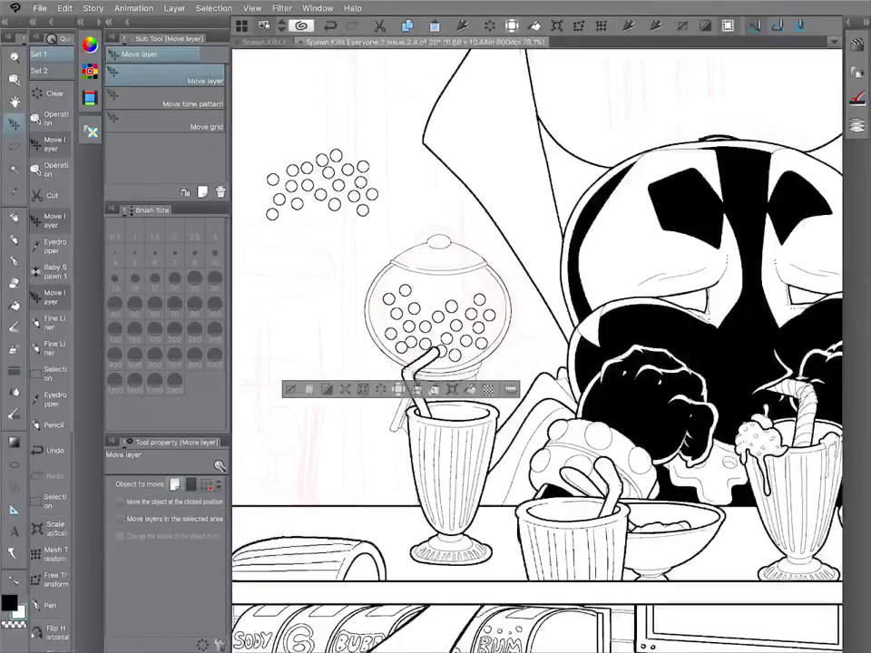
pyautogui.moveTo(256, 210); pyautogui.dragTo(279, 215)
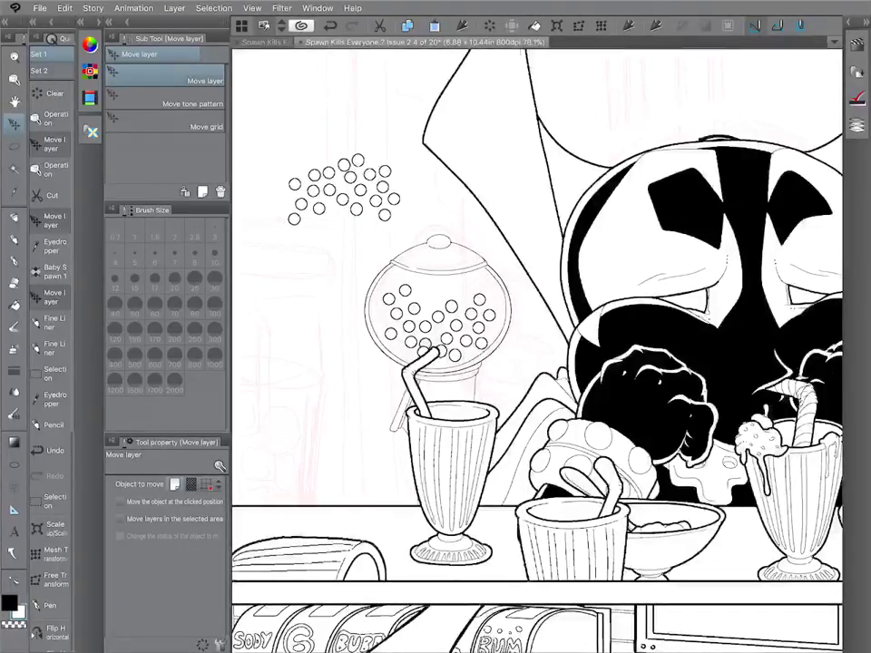
pyautogui.hotkey('ctrl', 'z')
# Move the lower-right gumball of the spare cluster into the middle of the globe, just above the straw tip, and deselect.
pyautogui.press('m')
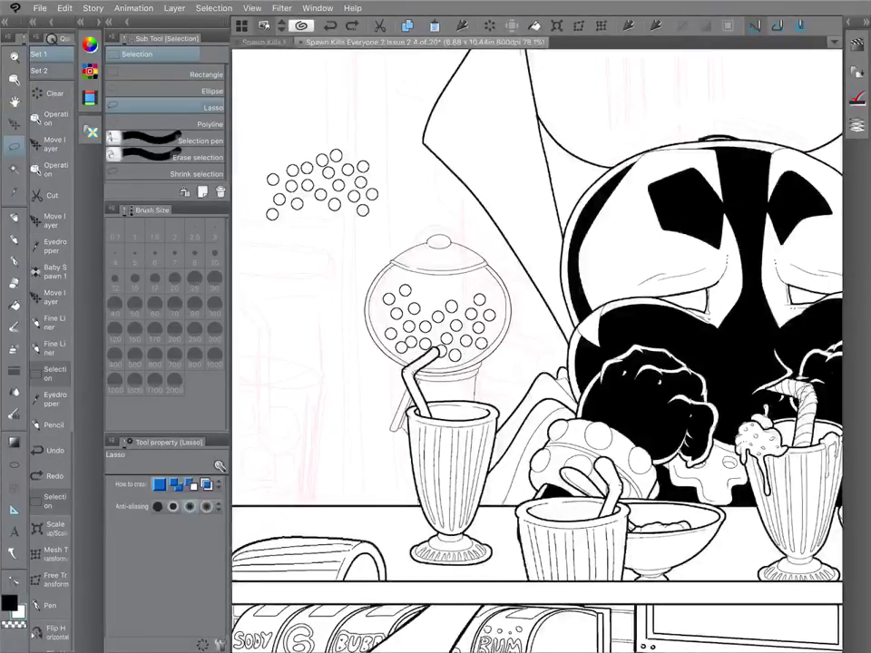
pyautogui.moveTo(363, 209); pyautogui.dragTo(445, 341)
pyautogui.hotkey('ctrl', 't')
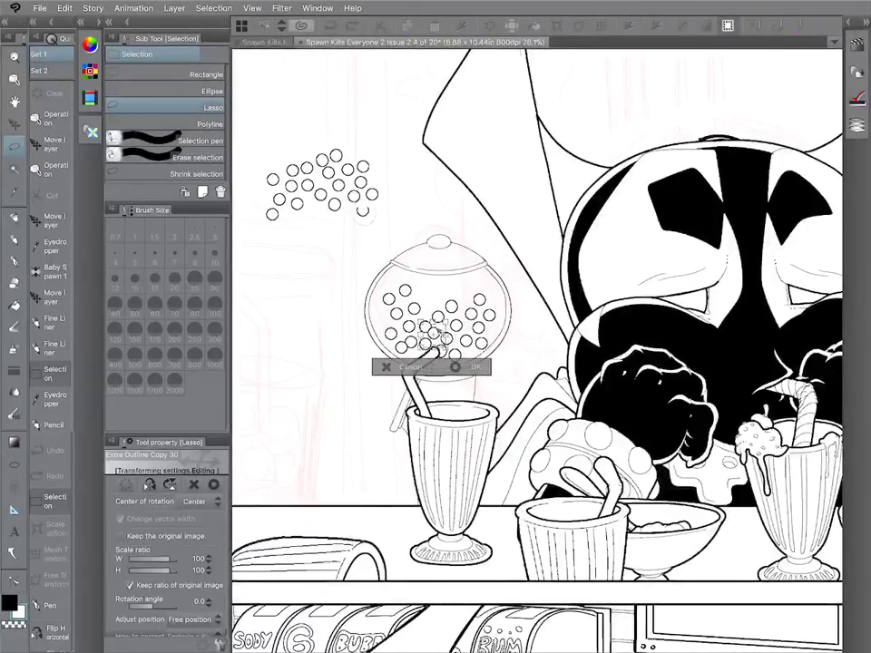
pyautogui.click(466, 367)
pyautogui.hotkey('ctrl', 'd')
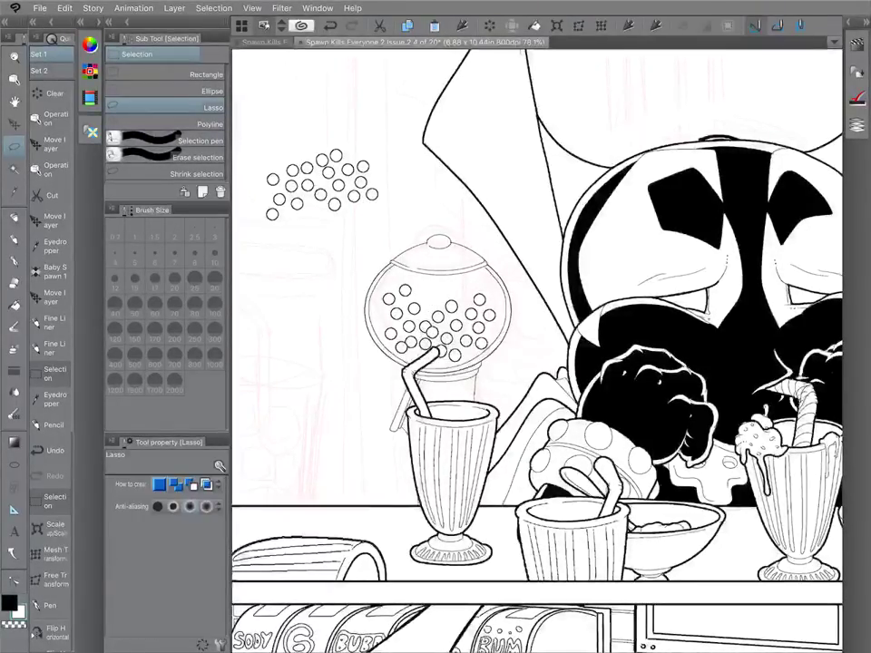
# Move the spare cluster's lower-left gumball against the left side of the globe's gumball pile and deselect.
pyautogui.moveTo(262, 210)
pyautogui.mouseDown()
pyautogui.moveTo(282, 213)
pyautogui.moveTo(395, 318)
pyautogui.moveTo(381, 325)
pyautogui.mouseUp()
pyautogui.hotkey('ctrl', 't')
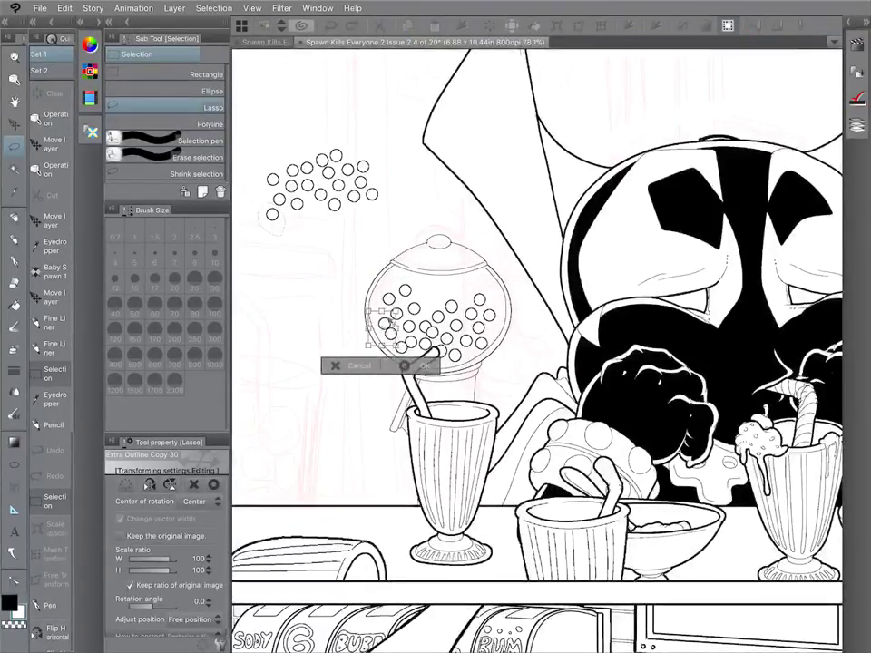
pyautogui.click(417, 365)
pyautogui.hotkey('ctrl', 'd')
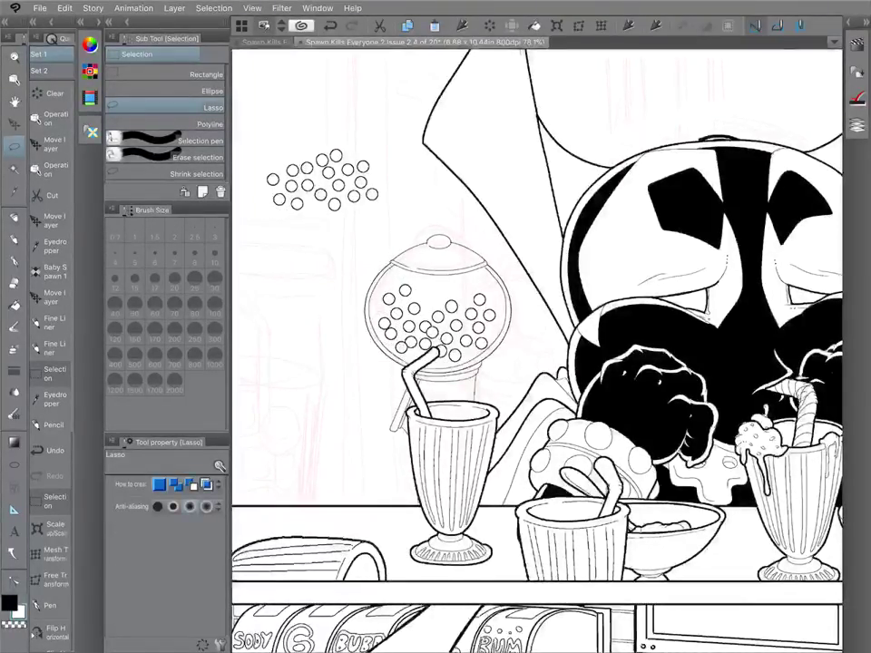
# Move the lower-left gumball of the spare cluster into the middle of the globe's pile, above the straw tip.
pyautogui.moveTo(265, 187); pyautogui.dragTo(370, 261)
pyautogui.hotkey('ctrl', 't')
pyautogui.press('Escape')
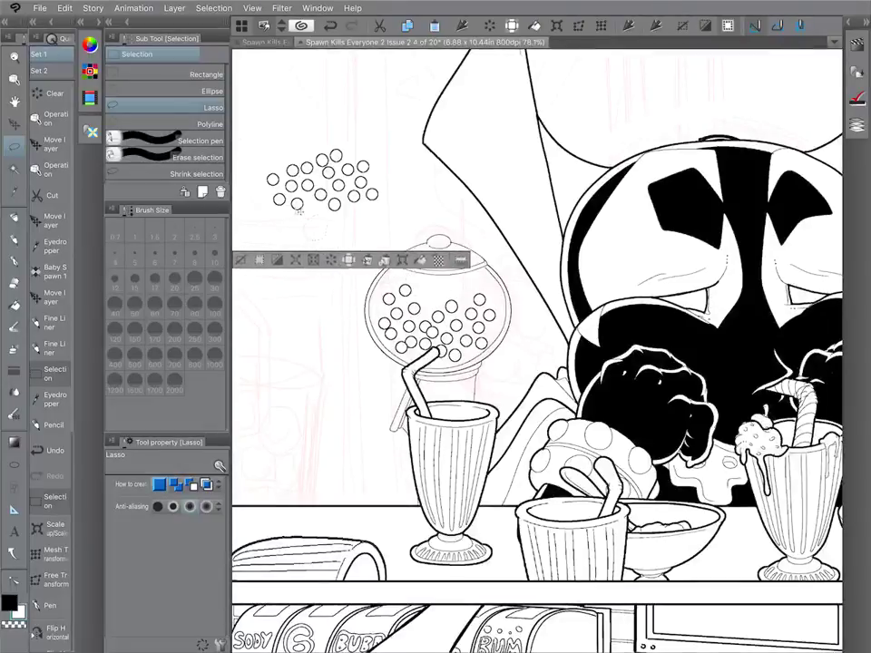
pyautogui.hotkey('ctrl', 't')
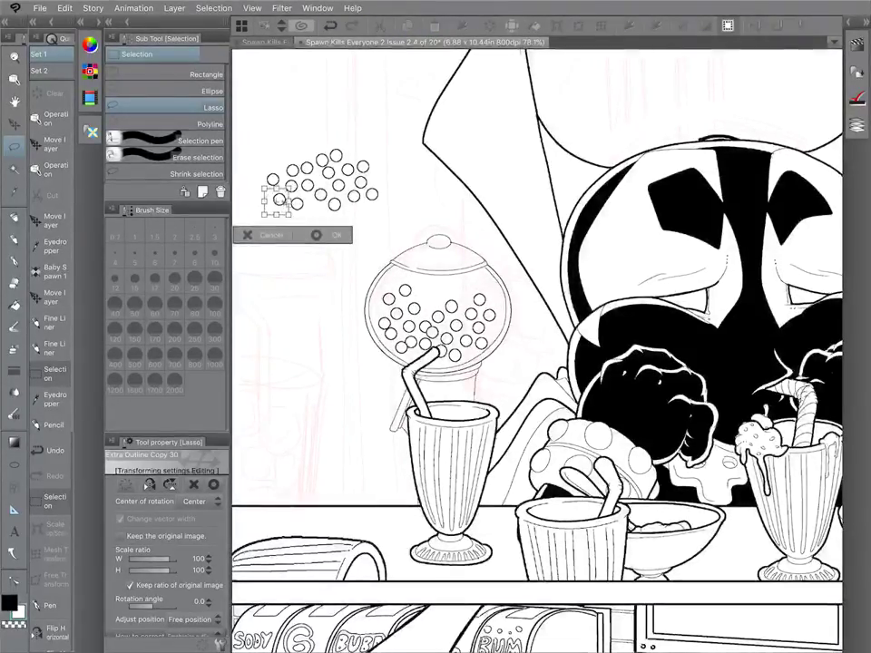
pyautogui.moveTo(276, 200); pyautogui.dragTo(397, 303)
pyautogui.moveTo(450, 331); pyautogui.dragTo(445, 329)
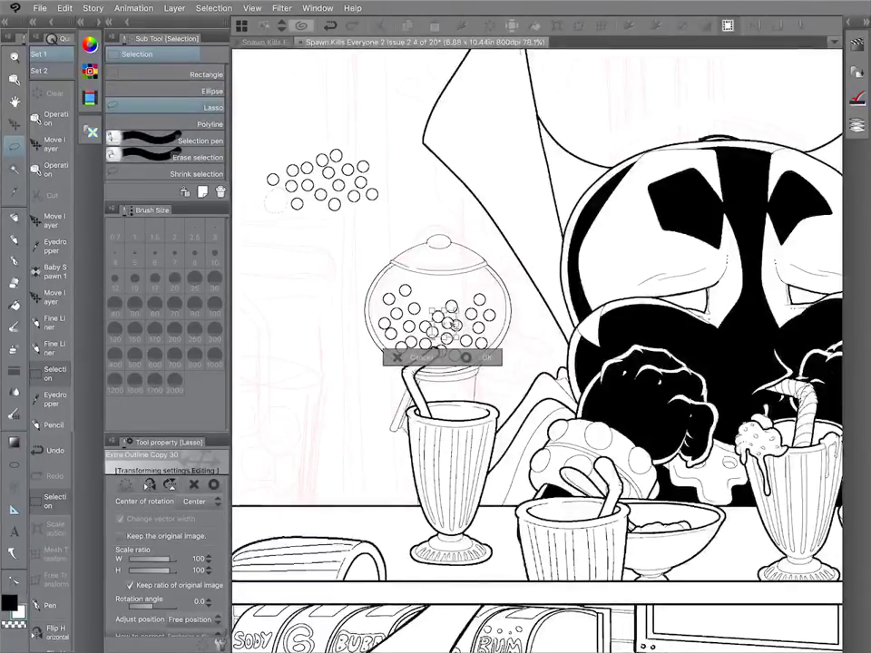
pyautogui.press('Return')
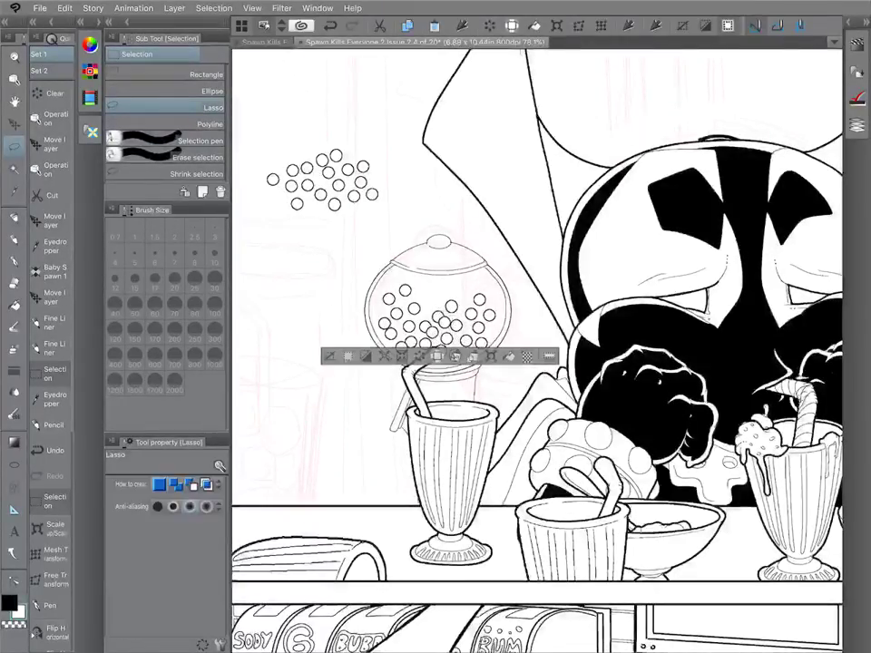
# Move the spare cluster's two lowest gumballs into the globe, one at its right edge and one at its bottom beside the straw tip, and deselect.
pyautogui.moveTo(308, 198)
pyautogui.mouseDown()
pyautogui.moveTo(293, 193)
pyautogui.moveTo(478, 328)
pyautogui.mouseUp()
pyautogui.hotkey('ctrl', 't')
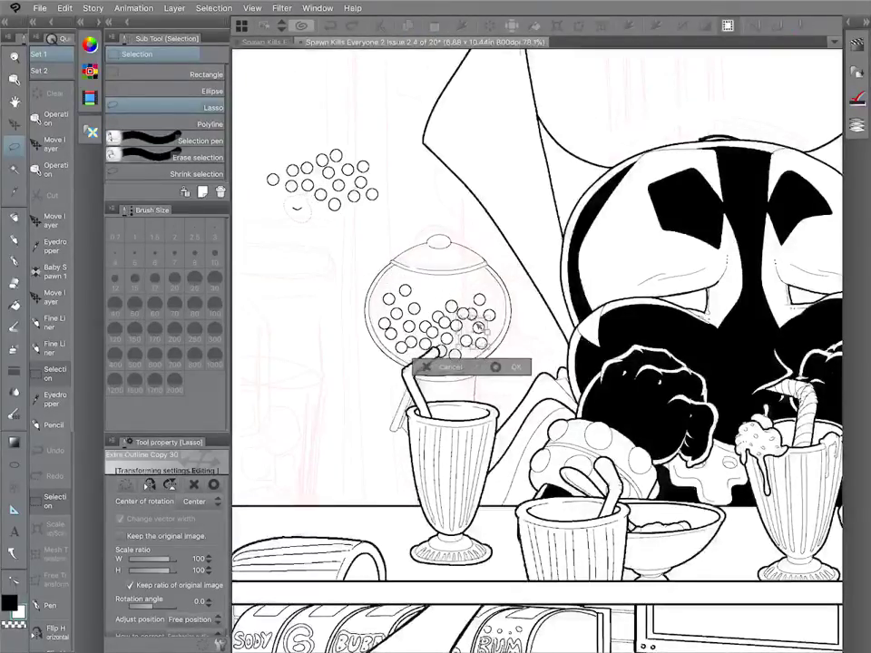
pyautogui.press('Return')
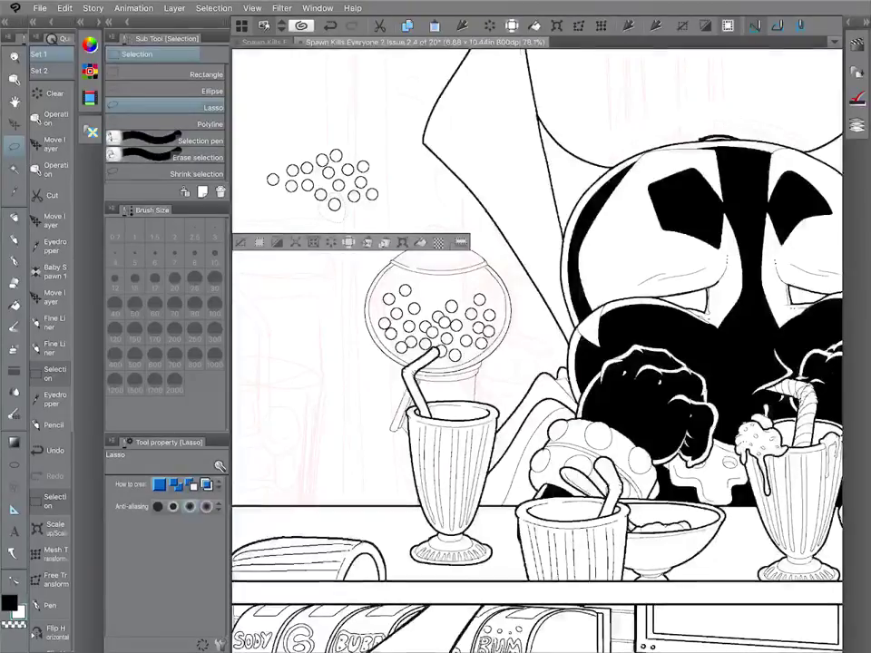
pyautogui.hotkey('ctrl', 't')
pyautogui.moveTo(338, 209); pyautogui.dragTo(464, 360)
pyautogui.press('Return')
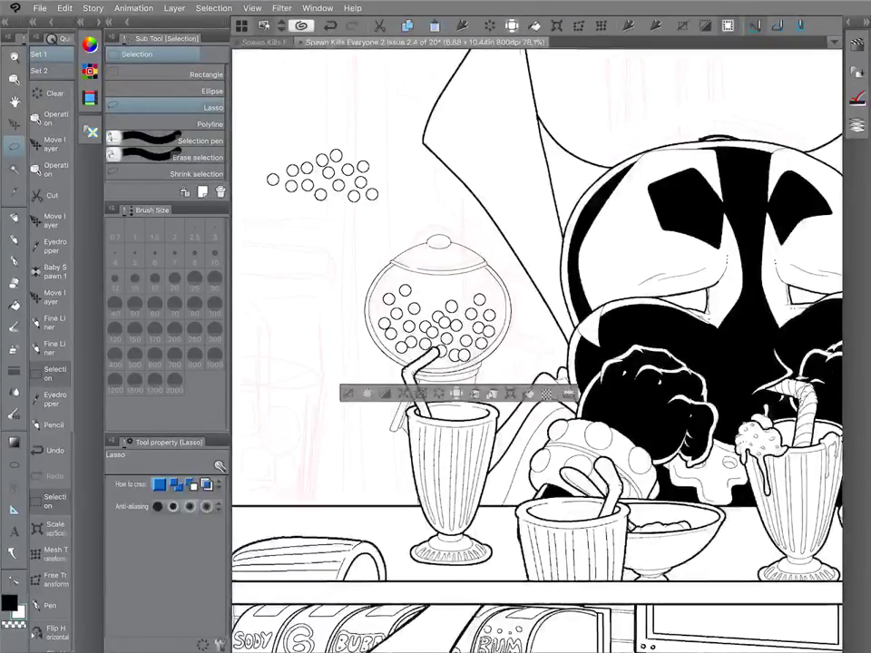
pyautogui.hotkey('ctrl', 'd')
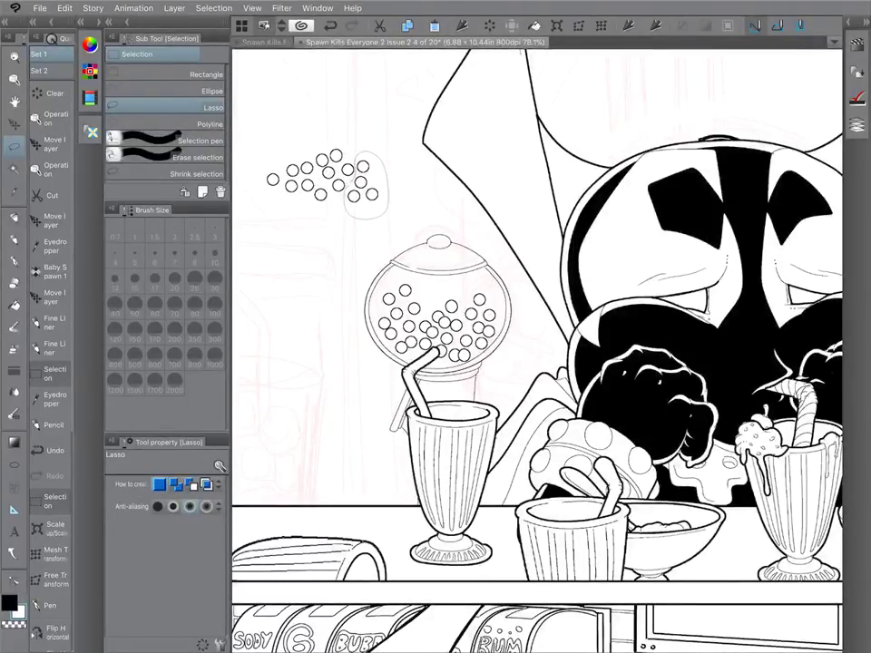
# Rotate the four rightmost gumballs of the spare cluster by 107.7 degrees, place them in the left half of the globe's pile, and deselect.
pyautogui.moveTo(348, 178)
pyautogui.mouseDown()
pyautogui.moveTo(352, 163)
pyautogui.moveTo(416, 168)
pyautogui.moveTo(438, 344)
pyautogui.moveTo(414, 336)
pyautogui.mouseUp()
pyautogui.hotkey('ctrl', 't')
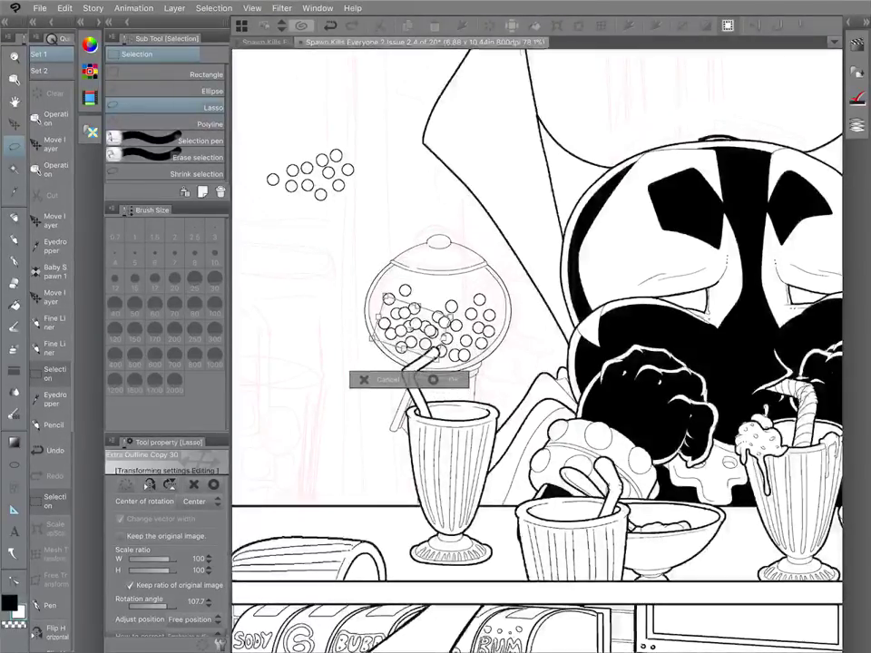
pyautogui.press('Return')
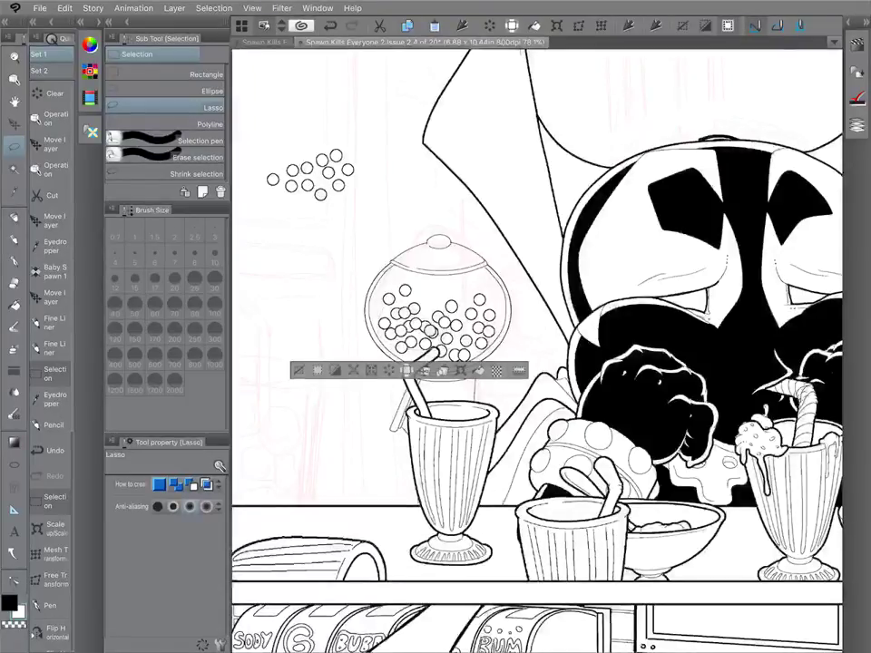
pyautogui.hotkey('ctrl', 'd')
# Try to enlarge the gumball just above the straw tip to 123 percent.
pyautogui.moveTo(424, 341); pyautogui.dragTo(434, 348)
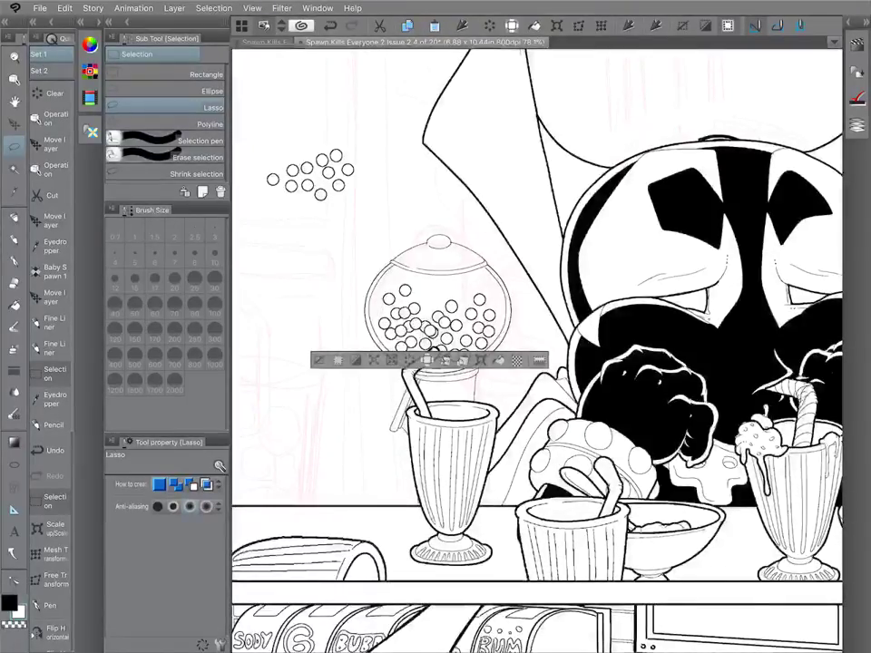
pyautogui.hotkey('ctrl', 't')
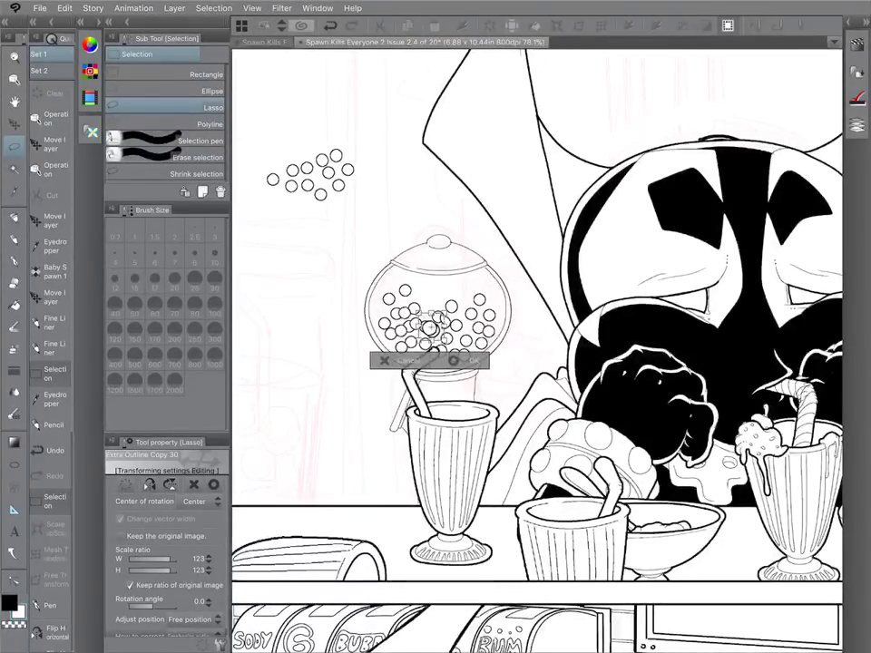
pyautogui.press('Return')
pyautogui.hotkey('ctrl', 'd')
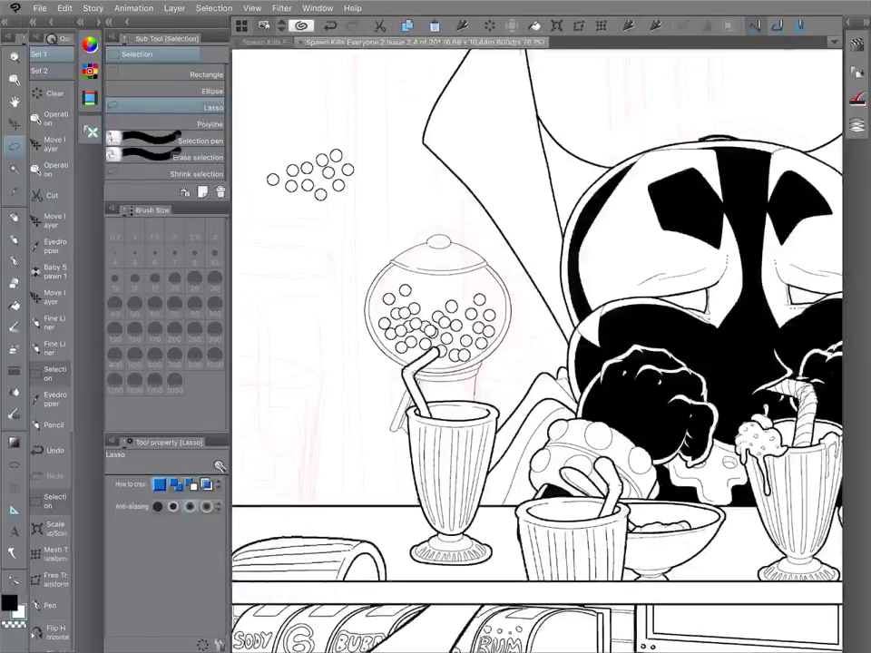
# Move the five gumballs at the right end of the spare cluster into the right half of the globe's pile and deselect.
pyautogui.moveTo(314, 147)
pyautogui.mouseDown()
pyautogui.moveTo(325, 134)
pyautogui.moveTo(479, 317)
pyautogui.mouseUp()
pyautogui.click(402, 223)
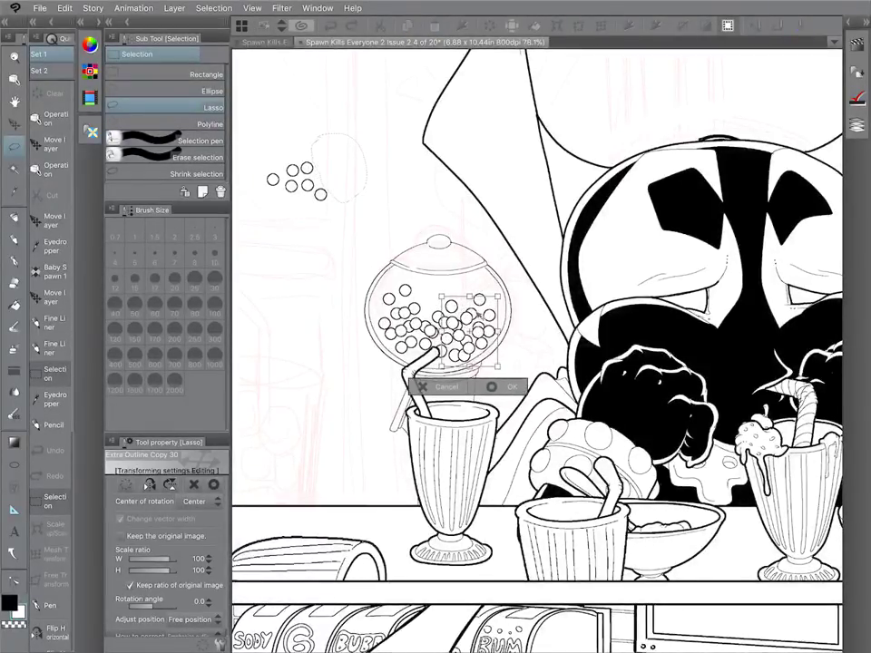
pyautogui.press('Return')
pyautogui.hotkey('ctrl', 'd')
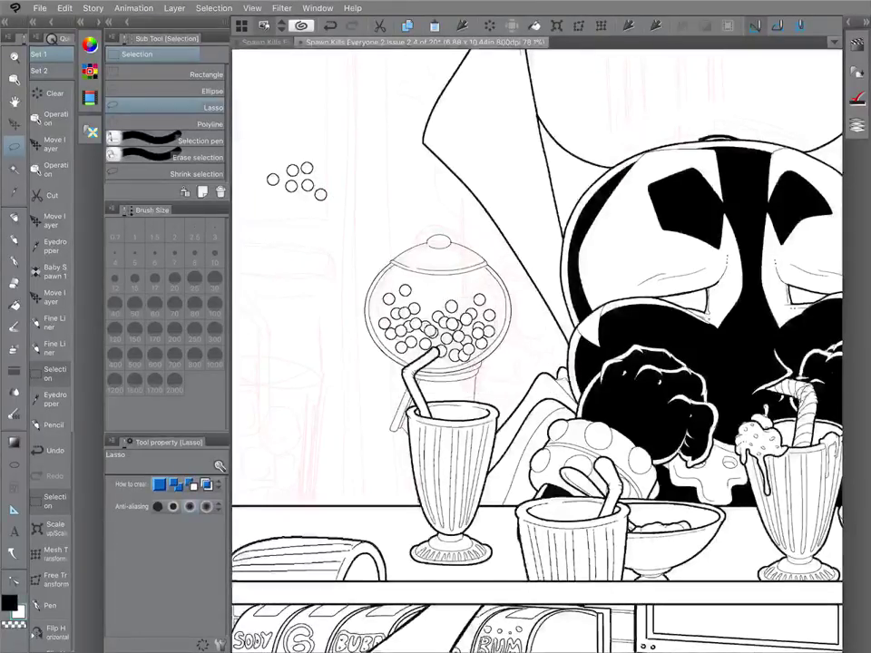
# Try placing the six remaining spare gumballs around the straw tip at the globe's bottom, including repositioning the lowest one.
pyautogui.moveTo(351, 197)
pyautogui.mouseDown()
pyautogui.moveTo(258, 149)
pyautogui.moveTo(385, 239)
pyautogui.moveTo(440, 334)
pyautogui.mouseUp()
pyautogui.hotkey('ctrl', 't')
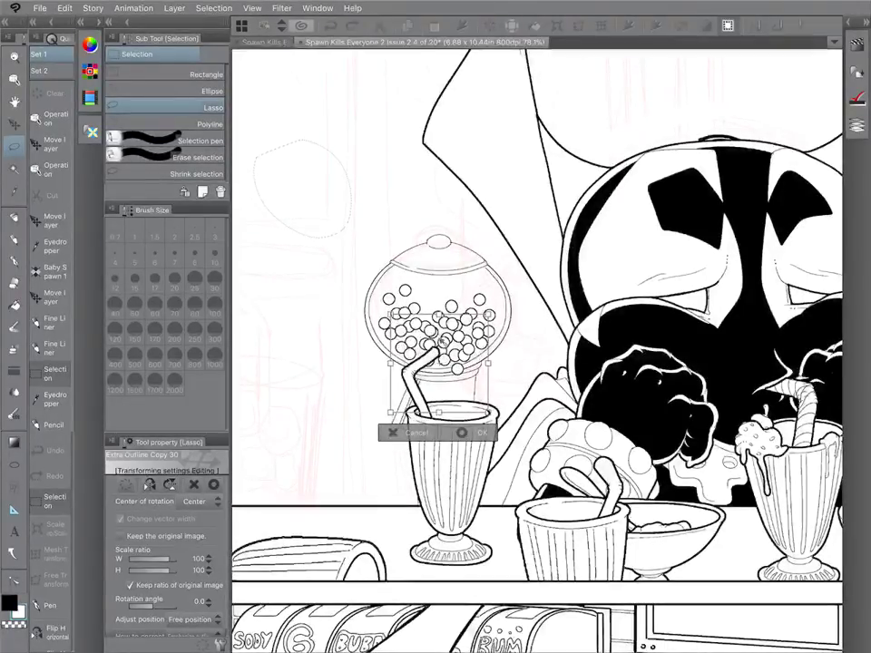
pyautogui.press('Return')
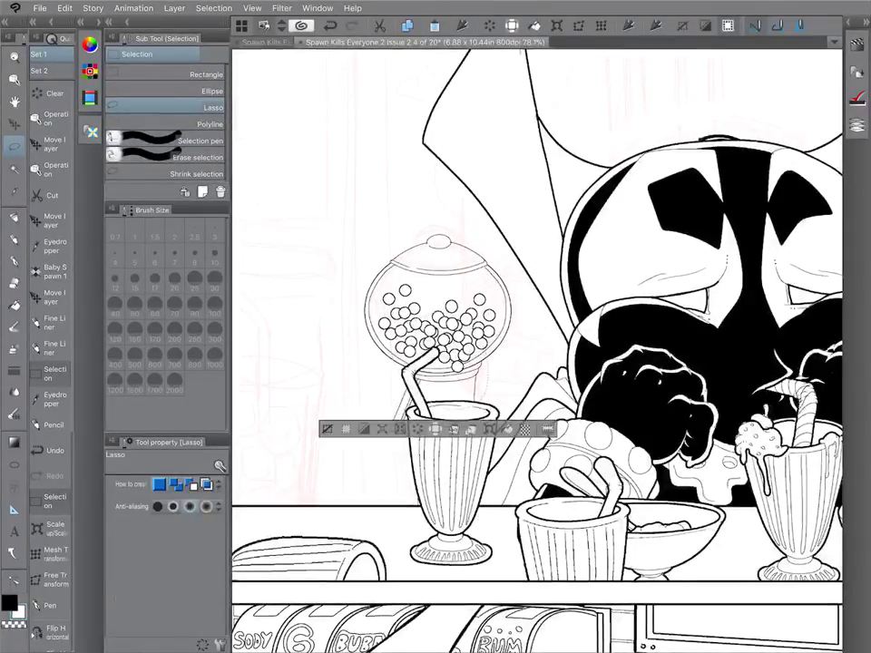
pyautogui.hotkey('ctrl', 'd')
pyautogui.moveTo(450, 360); pyautogui.dragTo(455, 357)
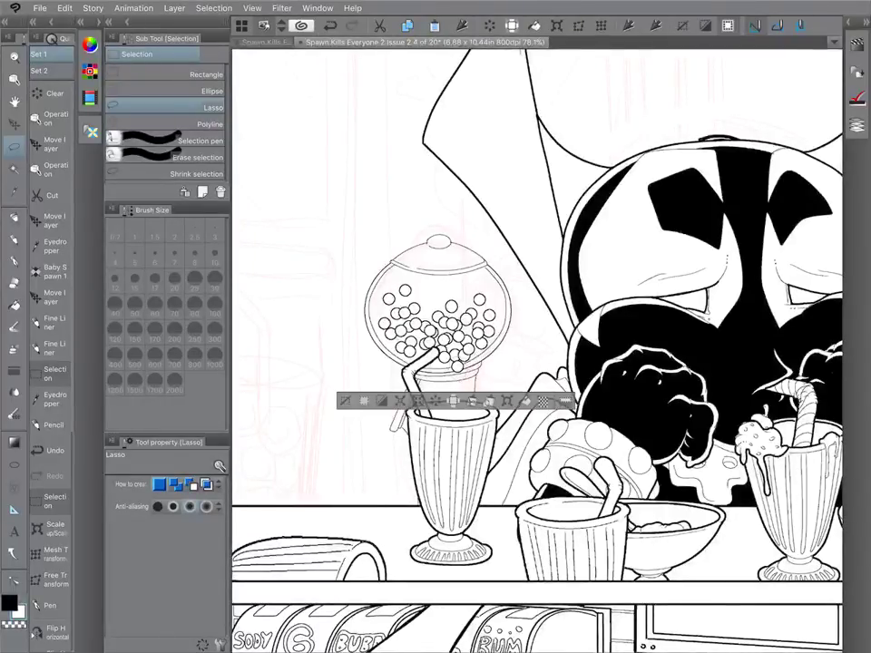
pyautogui.hotkey('ctrl', 't')
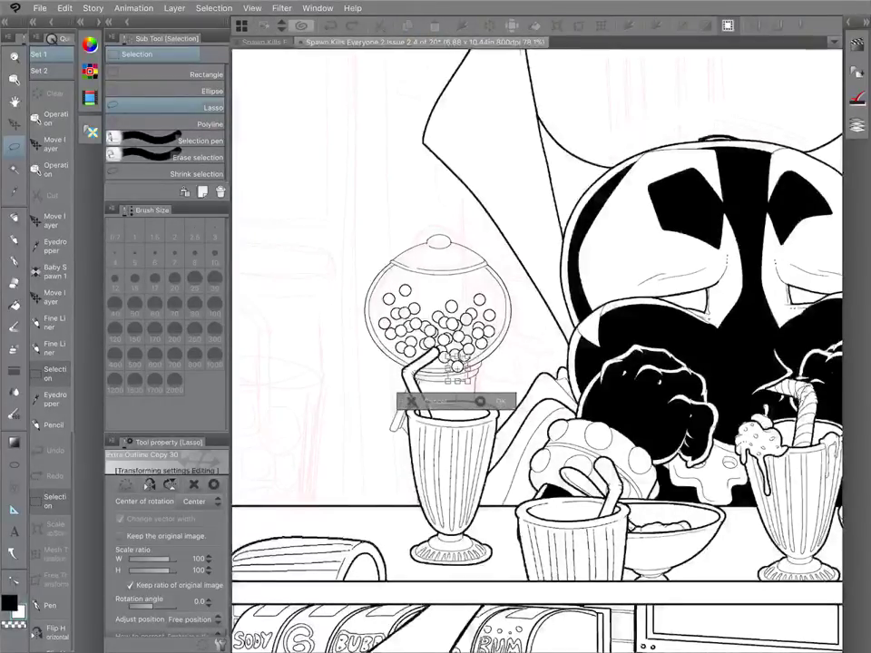
pyautogui.press('Return')
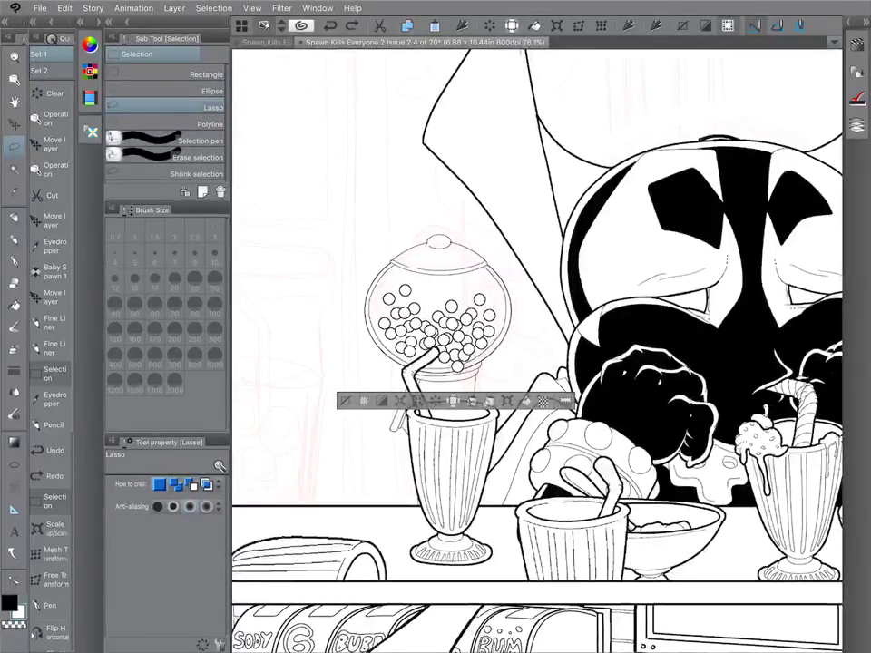
# Undo the placement of the last six spare gumballs and deselect.
pyautogui.hotkey('ctrl', 'd')
pyautogui.hotkey('ctrl', 'z')
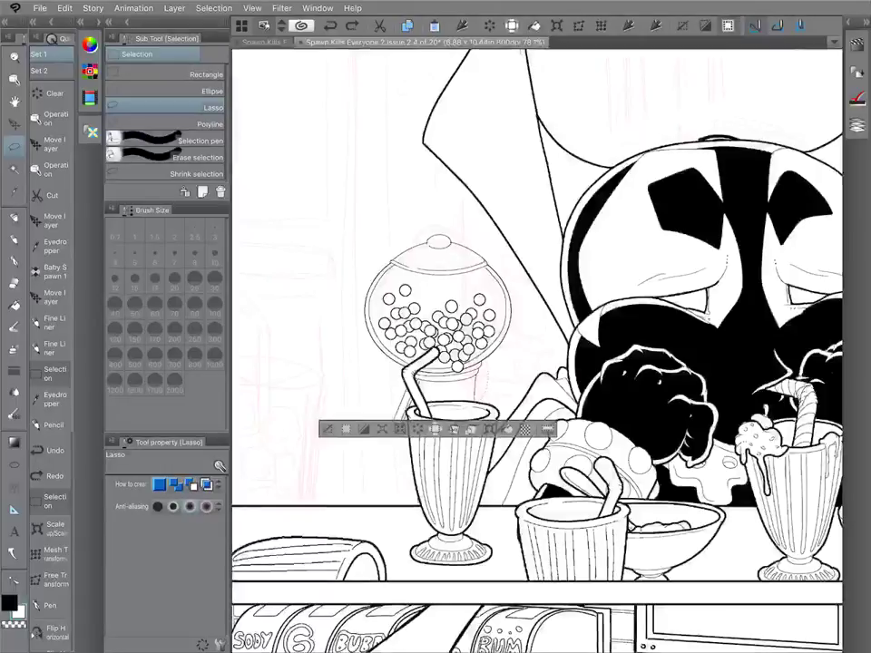
pyautogui.hotkey('ctrl', 'z')
pyautogui.hotkey('ctrl', 'd')
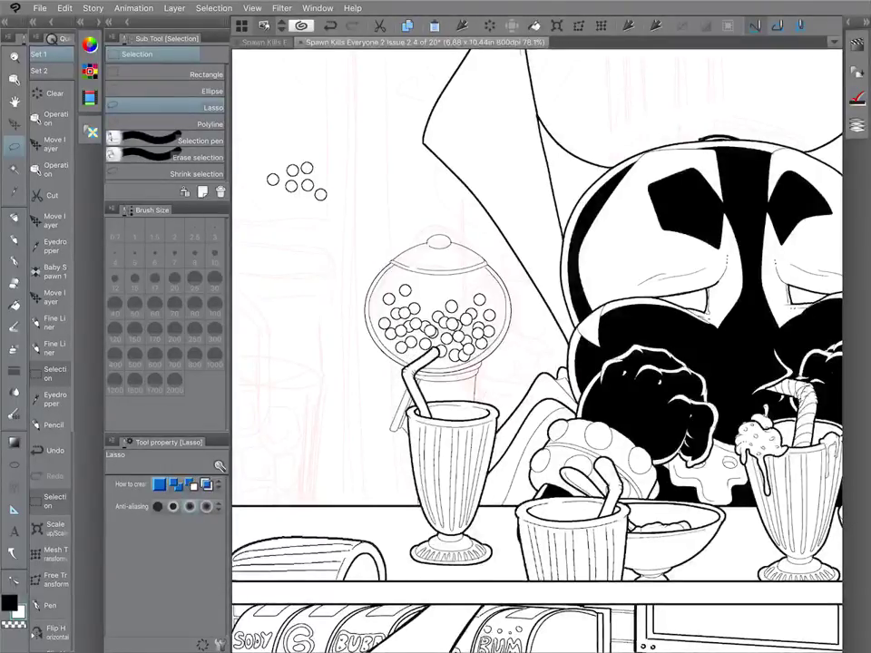
# Separate the lowest gumball of the spare cluster onto its own layer and move it into the clear space left of the globe.
pyautogui.moveTo(315, 203); pyautogui.dragTo(324, 178)
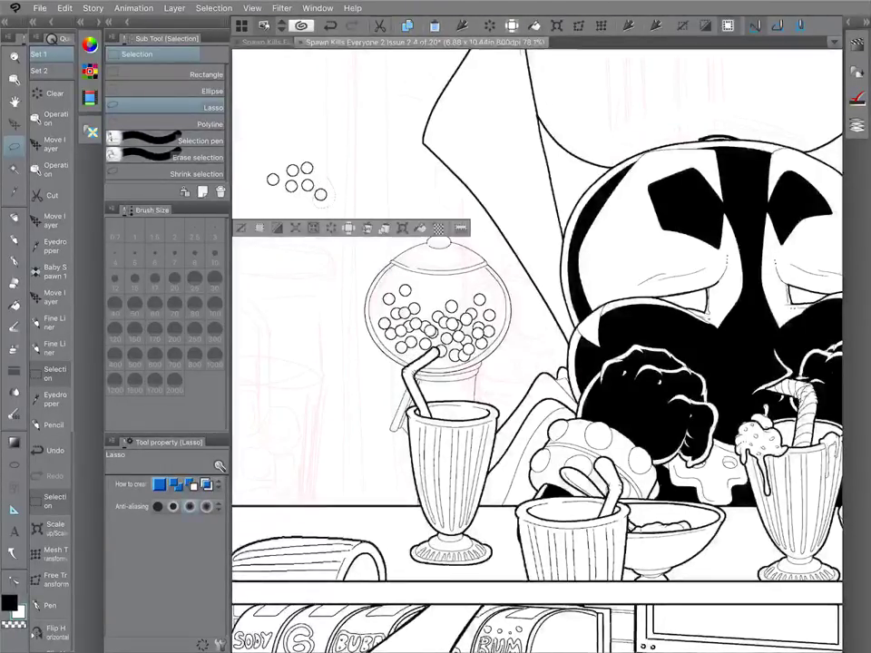
pyautogui.press('Delete')
pyautogui.hotkey('ctrl', 'z')
pyautogui.hotkey('ctrl', 'd')
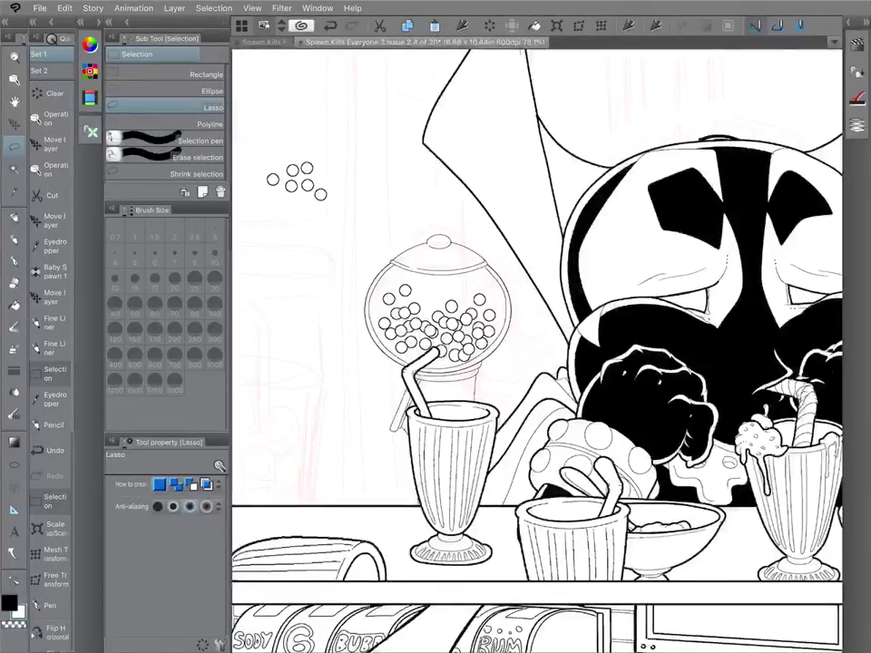
pyautogui.press('k')
pyautogui.moveTo(335, 387); pyautogui.dragTo(345, 375)
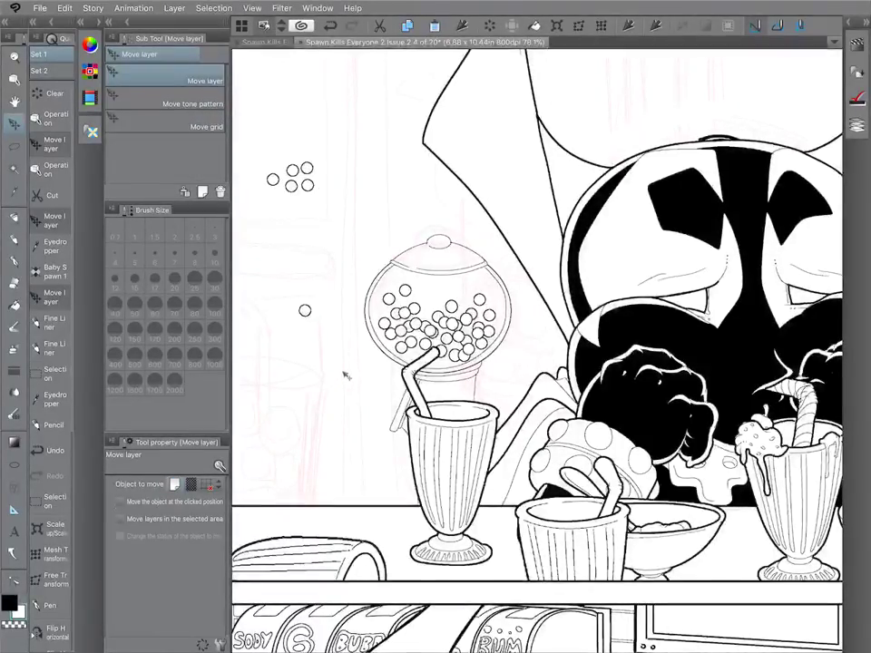
pyautogui.click(65, 8)
pyautogui.click(87, 70)
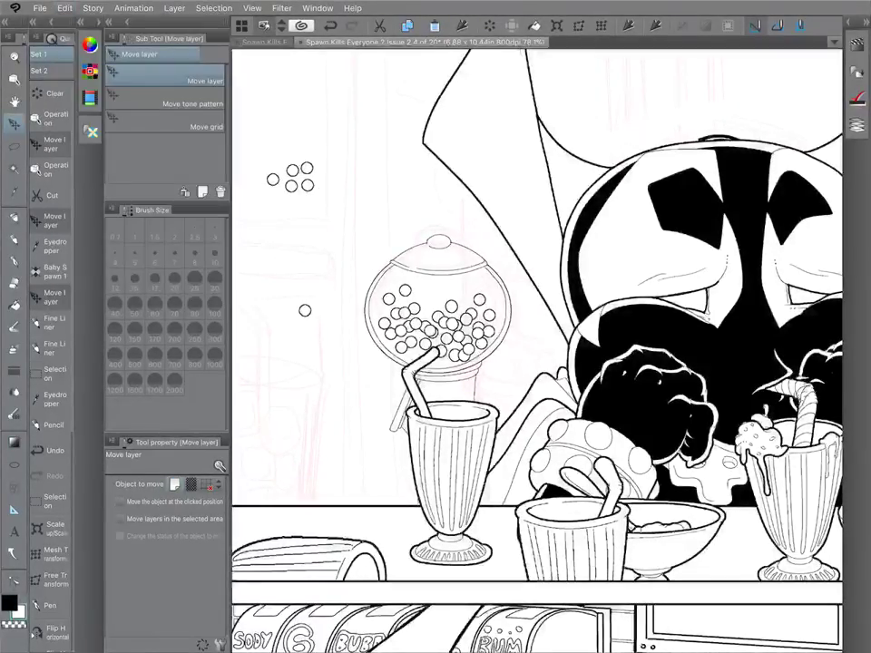
pyautogui.moveTo(326, 350); pyautogui.dragTo(335, 323)
# Start registering the lone gumball layer as an image material and name the material Gum Ball.
pyautogui.click(65, 8)
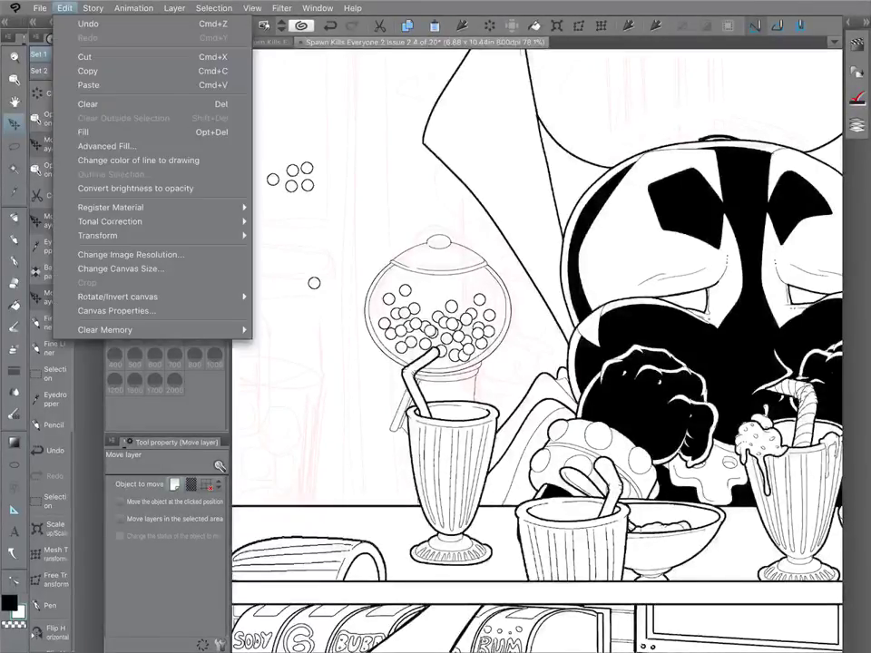
pyautogui.click(127, 208)
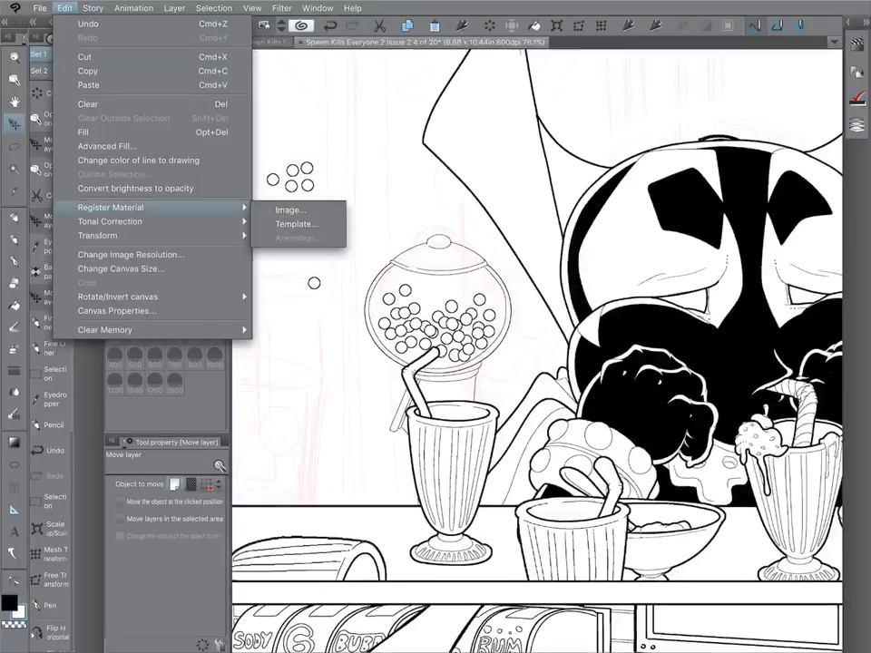
pyautogui.click(291, 210)
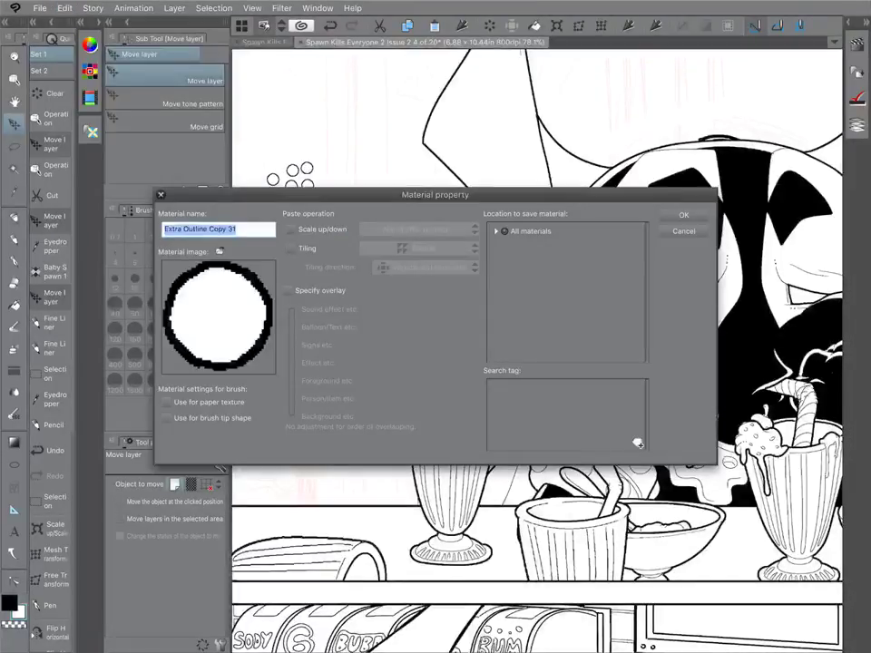
pyautogui.click(243, 229)
pyautogui.press('BackSpace')
pyautogui.press('BackSpace')
pyautogui.press('BackSpace')
pyautogui.press('BackSpace')
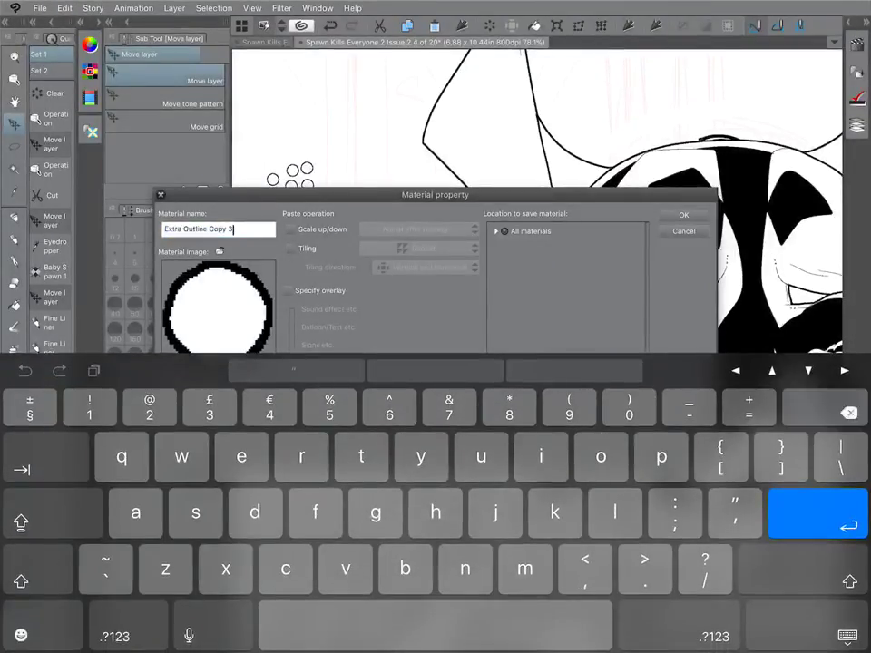
pyautogui.press('BackSpace')
pyautogui.press('BackSpace')
pyautogui.press('BackSpace')
pyautogui.press('BackSpace')
pyautogui.press('BackSpace')
pyautogui.press('BackSpace')
pyautogui.press('BackSpace')
pyautogui.press('BackSpace')
pyautogui.press('BackSpace')
pyautogui.press('BackSpace')
pyautogui.press('BackSpace')
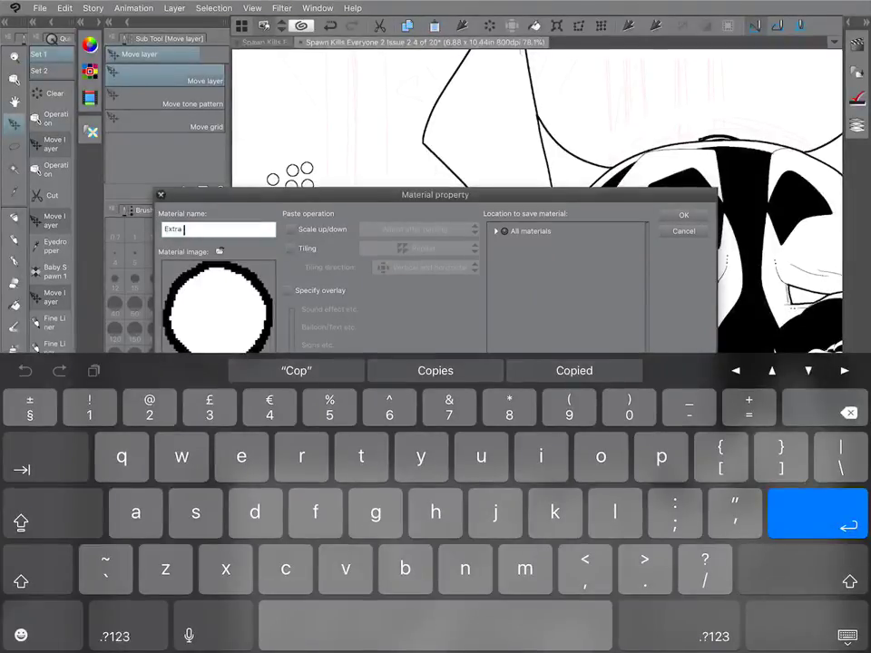
pyautogui.press('BackSpace')
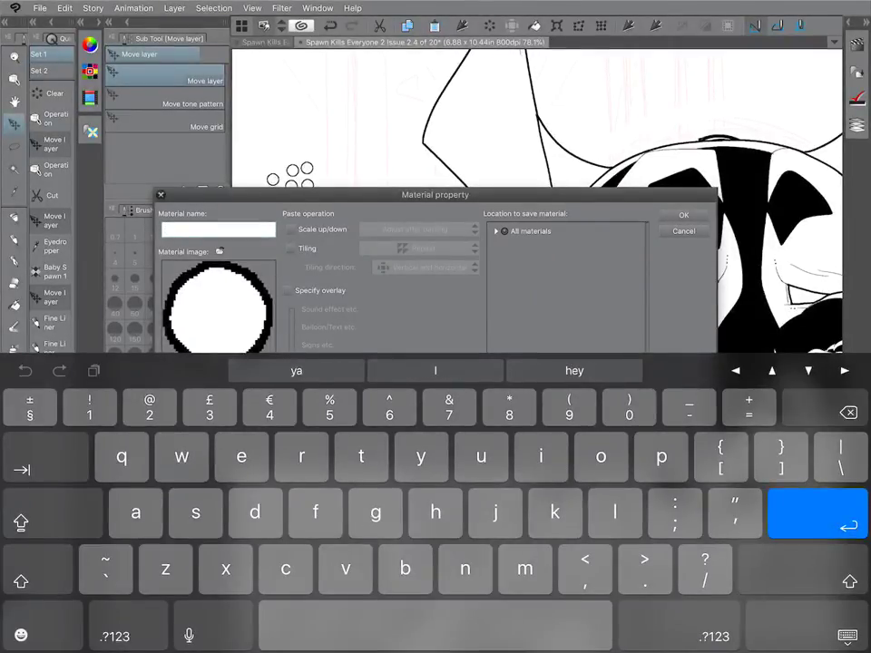
pyautogui.write('Gu')
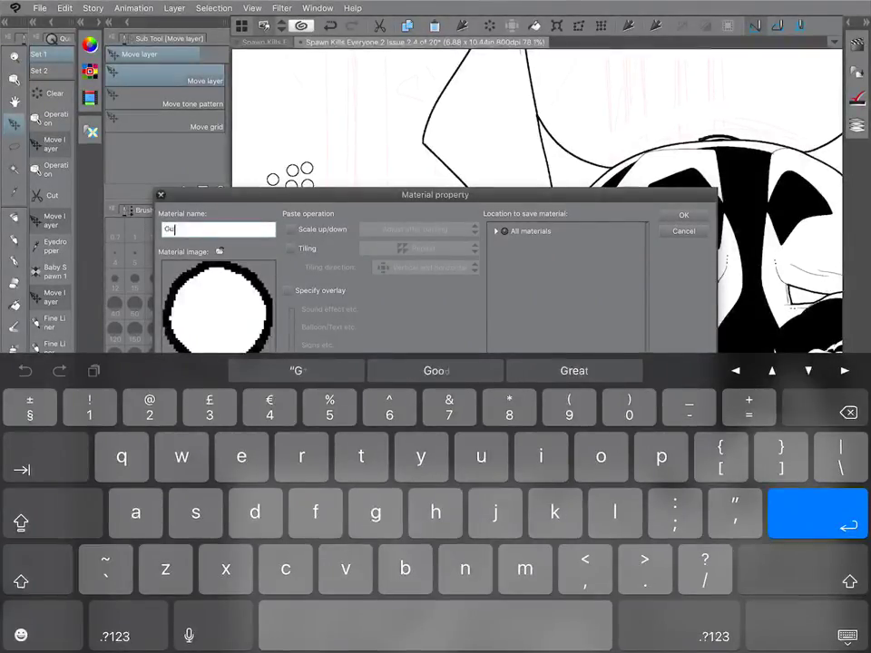
pyautogui.write('m Ba')
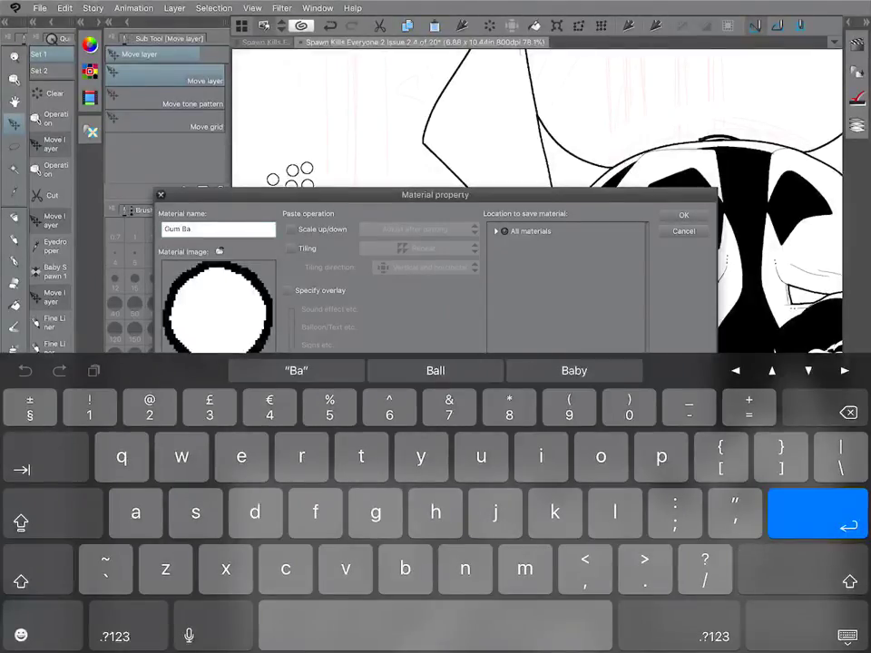
pyautogui.write('ll')
pyautogui.press('Return')
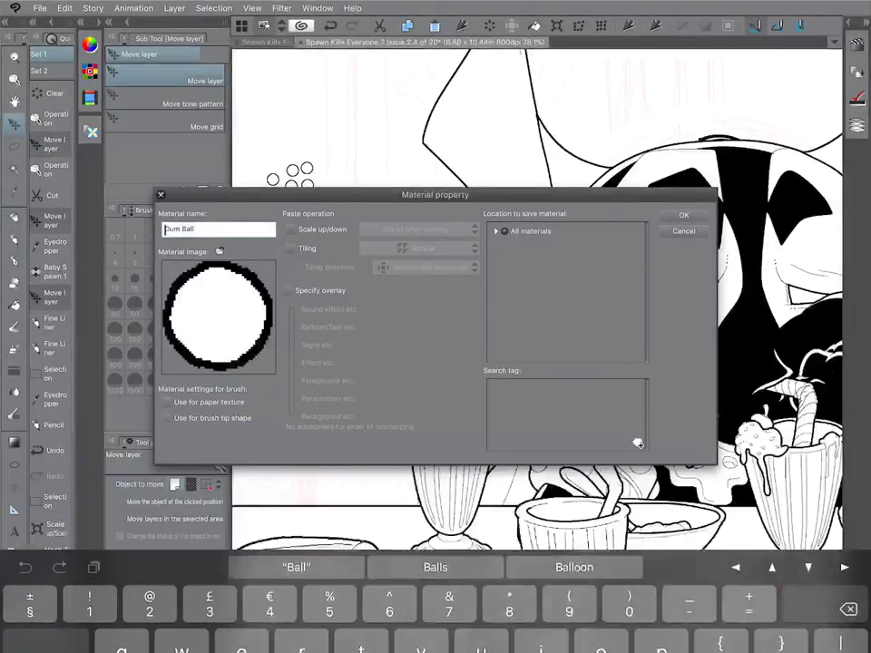
# Enable the Gum Ball material as a brush tip shape and save it under Image material.
pyautogui.click(164, 228)
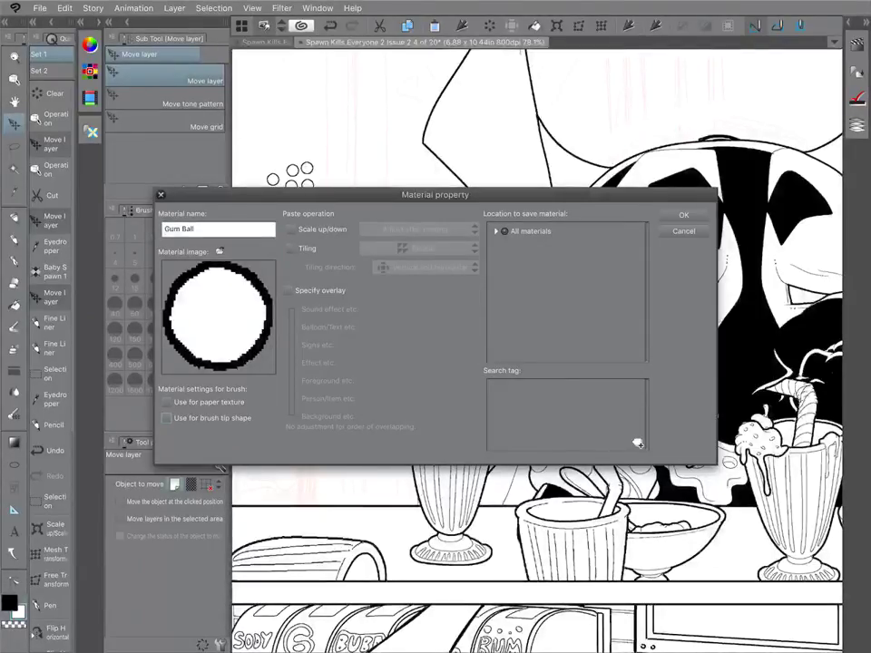
pyautogui.click(166, 418)
pyautogui.click(496, 232)
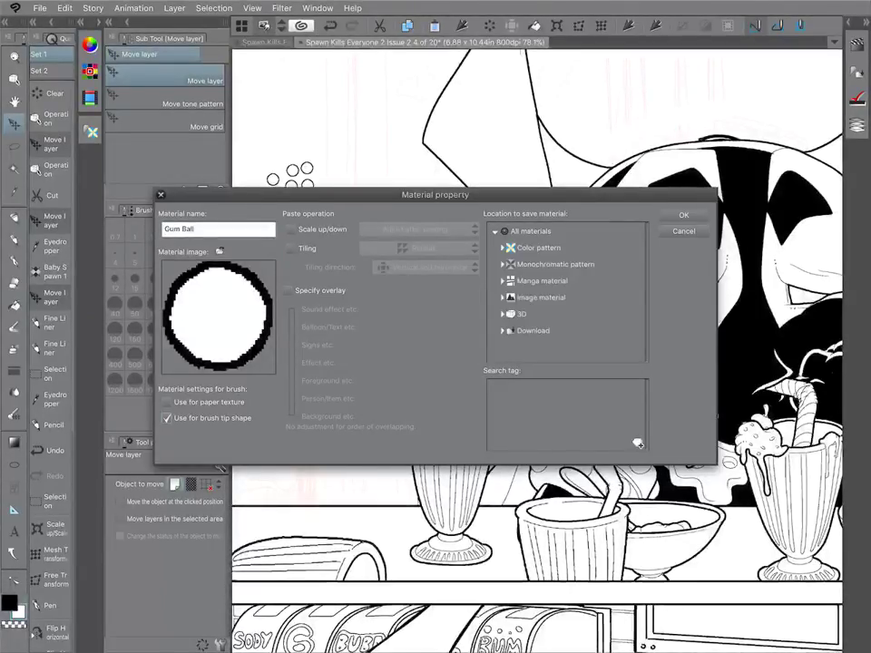
pyautogui.click(540, 297)
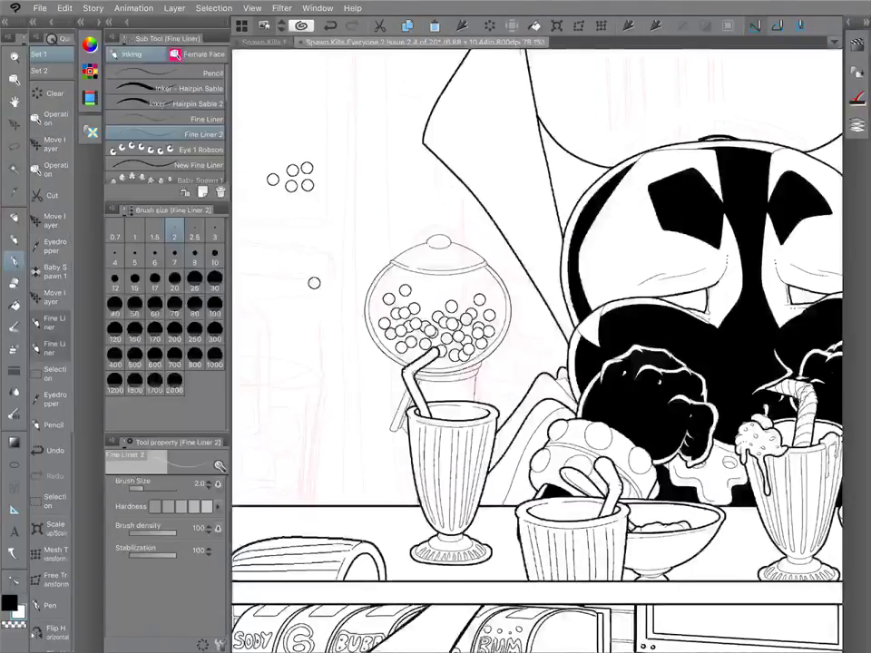
# Duplicate the Eye 1 Robson brush as Gum Ball Robson, keeping the Pattern tool icon.
pyautogui.click(168, 149)
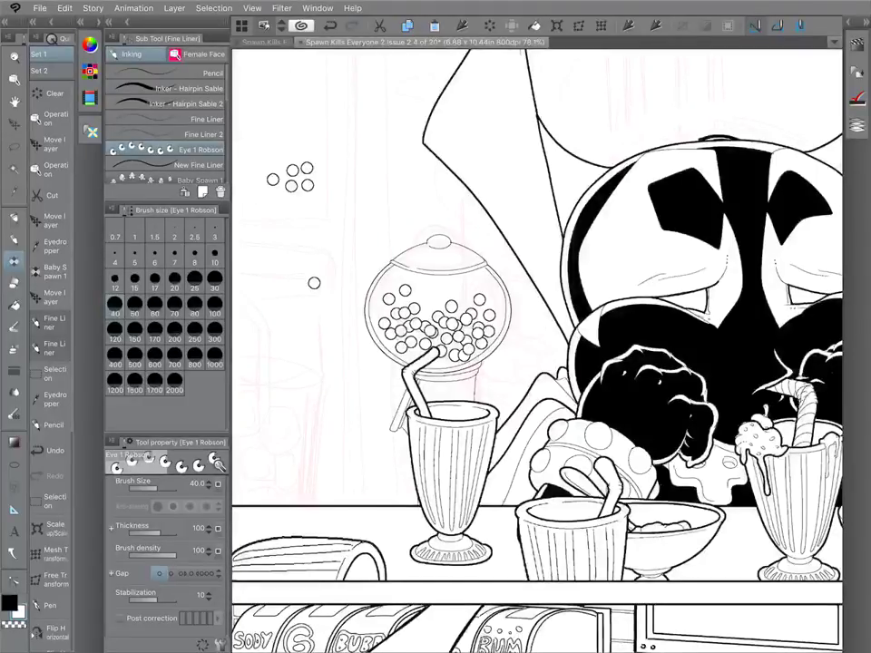
pyautogui.click(112, 38)
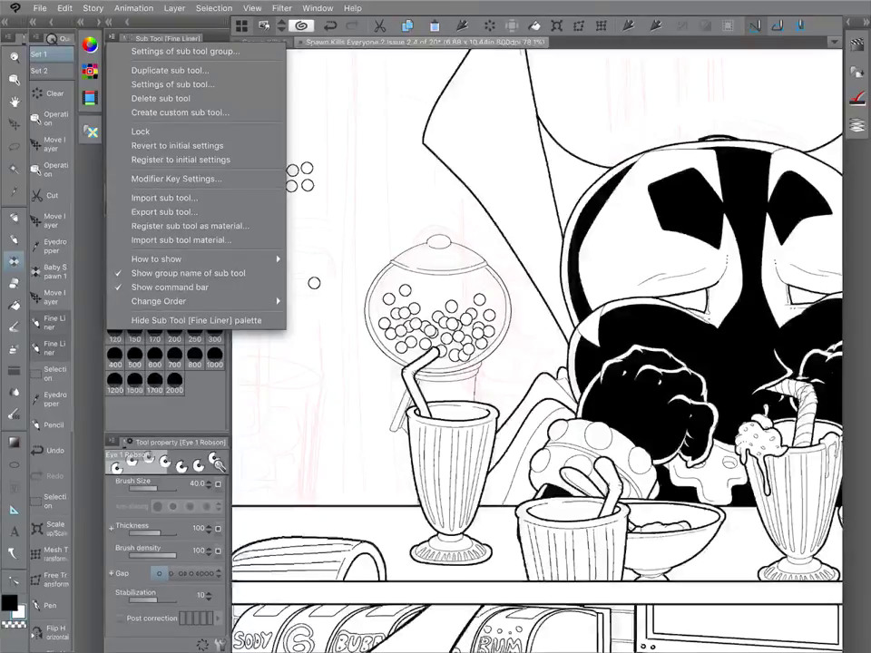
pyautogui.click(170, 70)
pyautogui.doubleClick(417, 326)
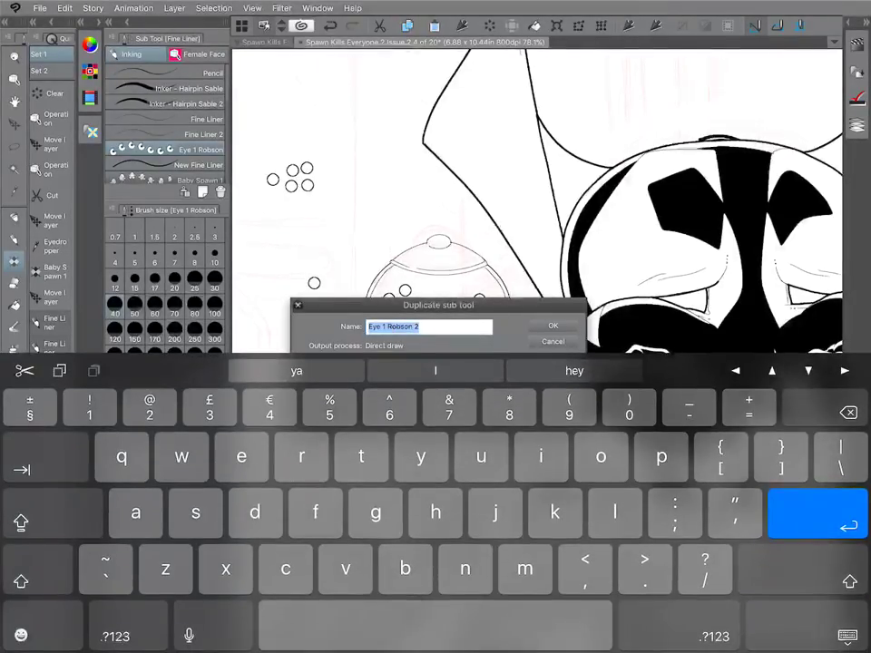
pyautogui.write('Gum')
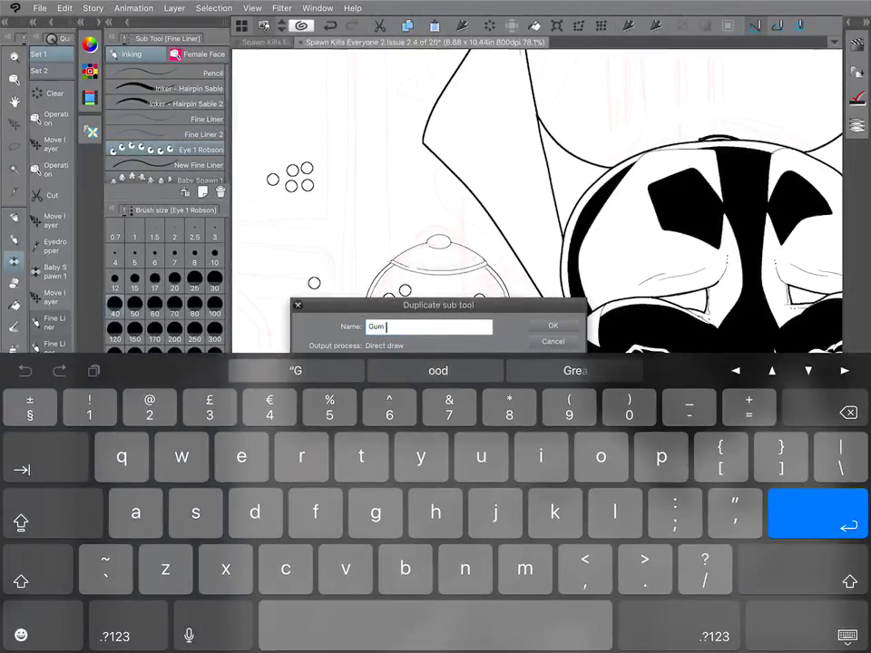
pyautogui.press('shift')
pyautogui.write('Ball')
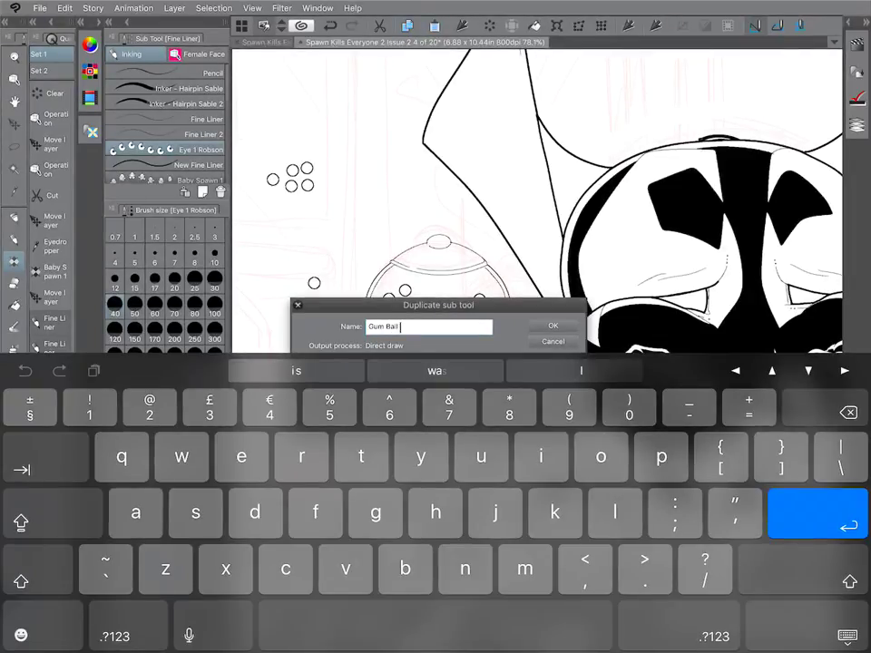
pyautogui.write(' Robs')
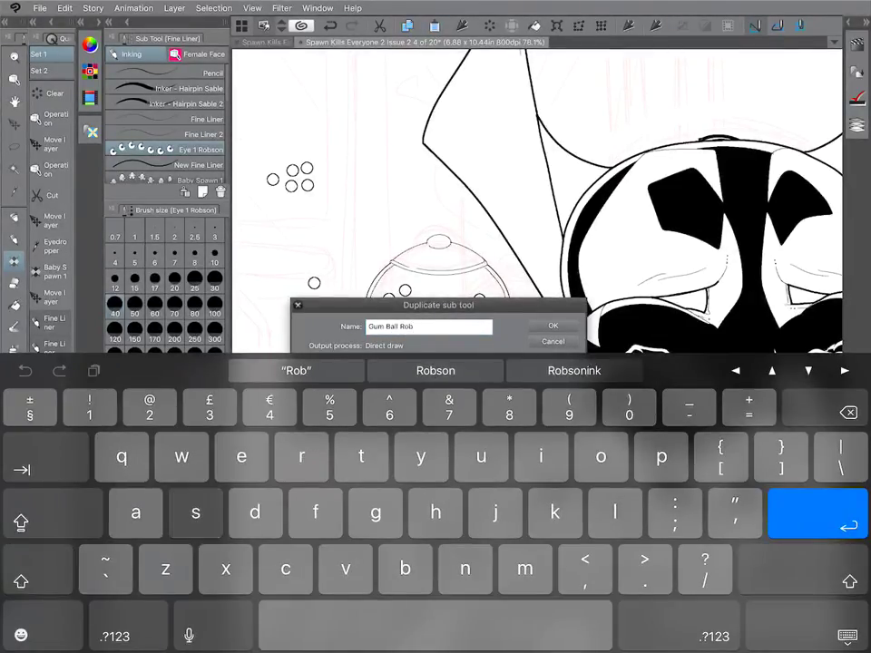
pyautogui.write('on')
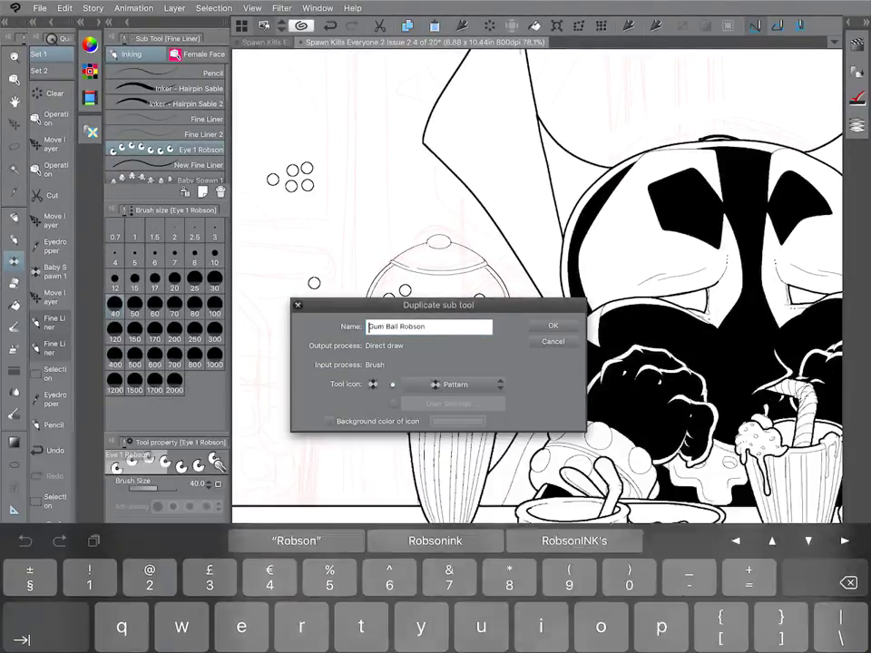
pyautogui.click(454, 385)
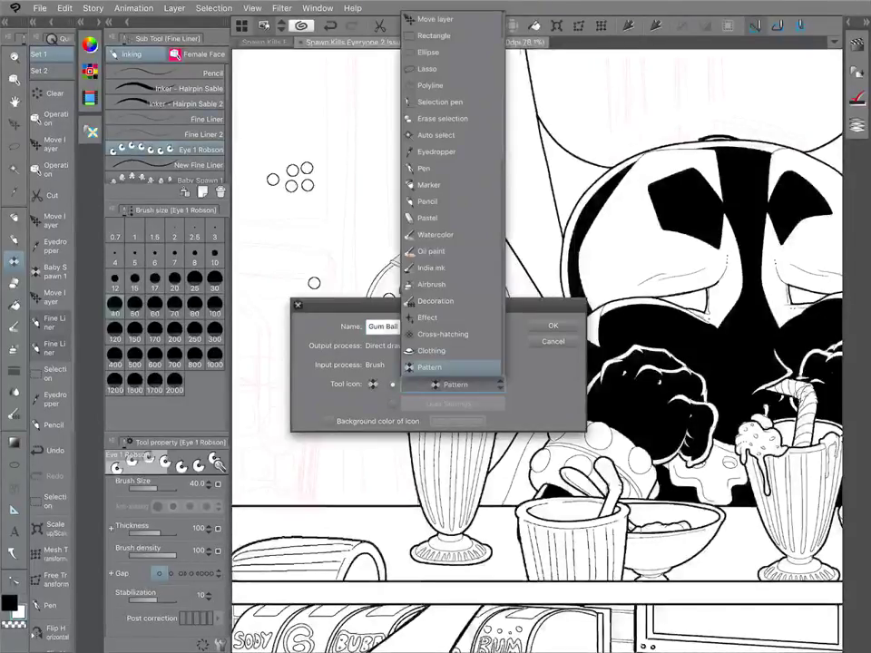
pyautogui.click(552, 325)
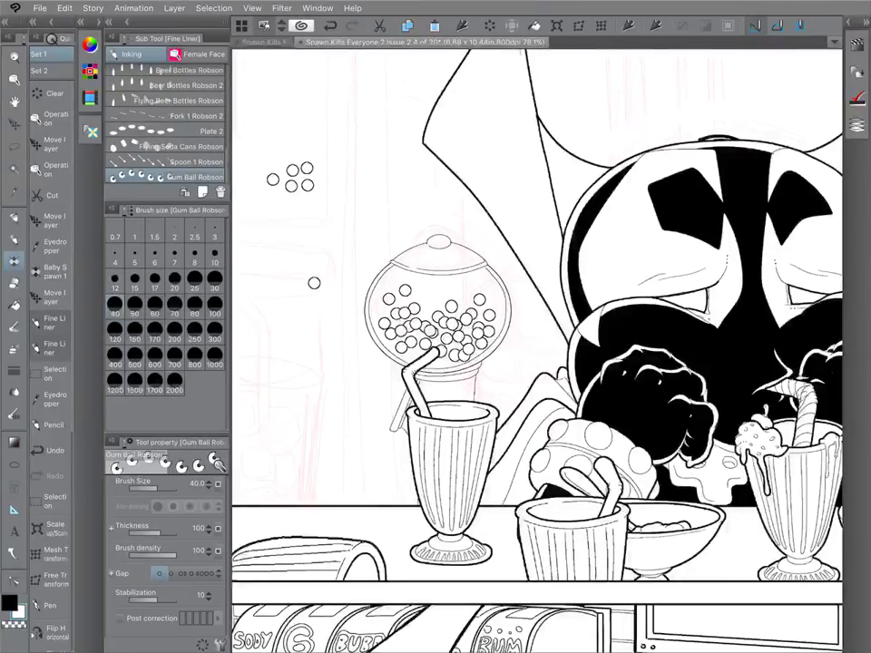
# Replace the Gum Ball Robson brush's eye tip with the Gum Ball material found by searching for "gum".
pyautogui.click(220, 645)
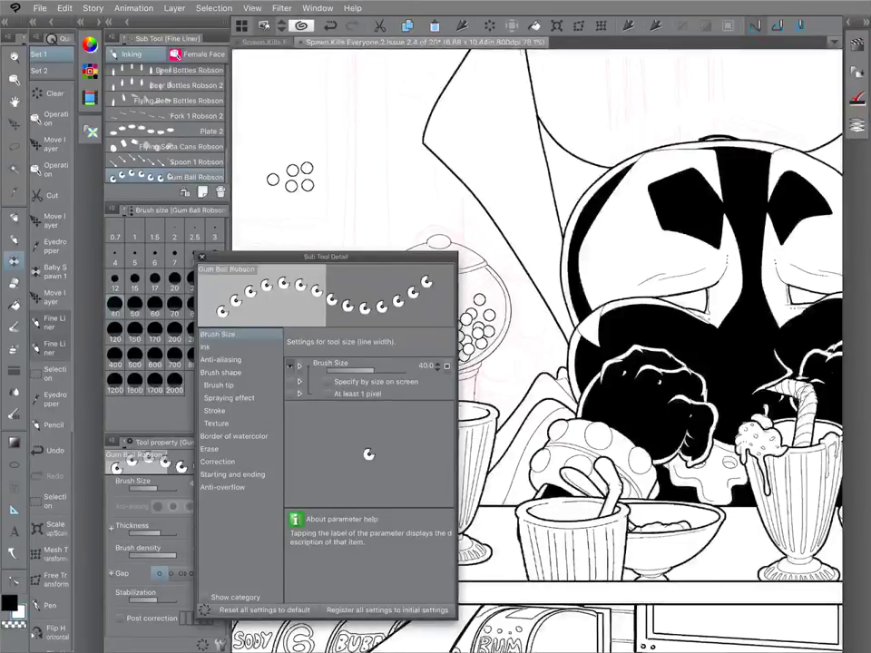
pyautogui.click(229, 398)
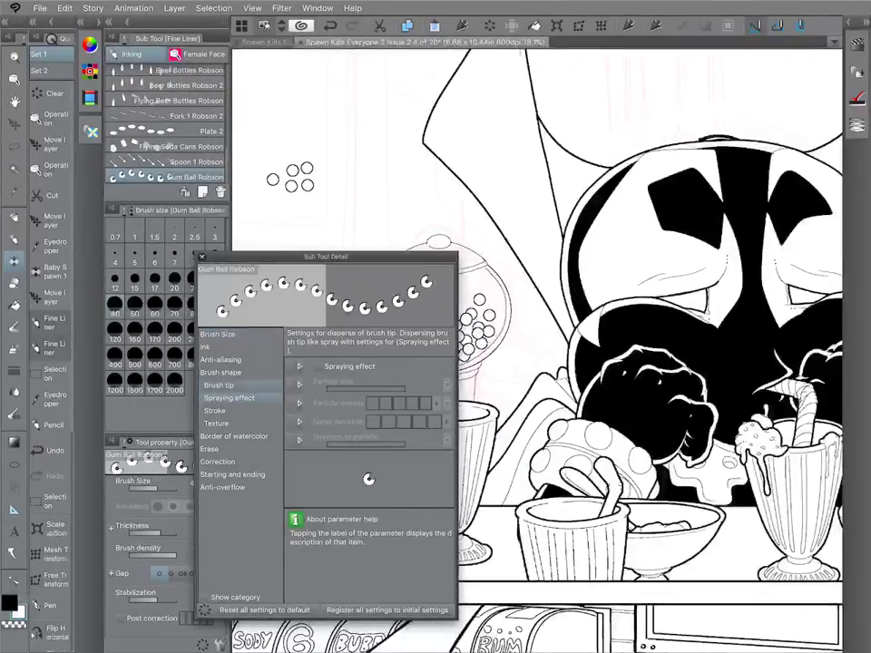
pyautogui.click(218, 386)
pyautogui.click(442, 410)
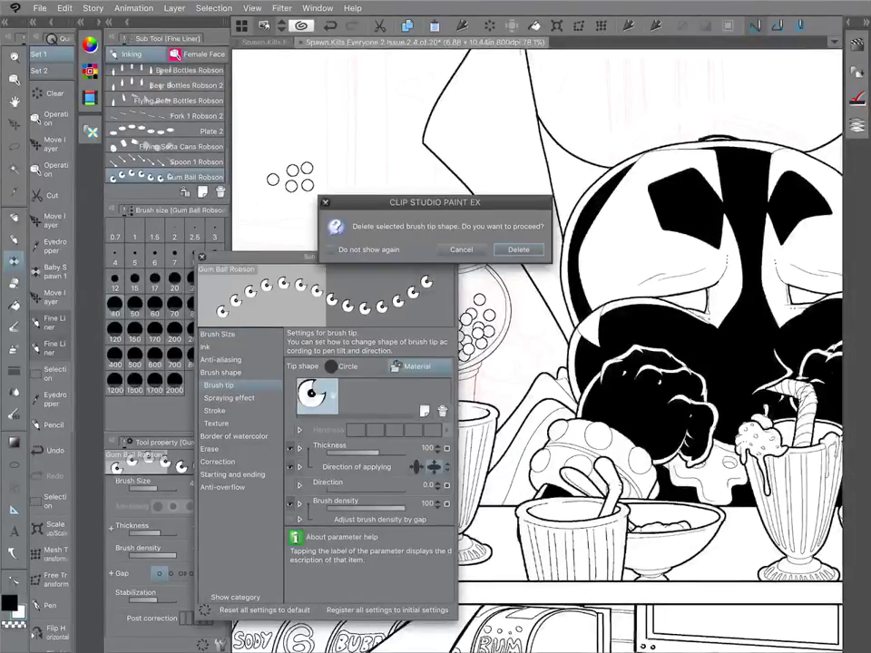
pyautogui.click(518, 249)
pyautogui.click(372, 394)
pyautogui.click(299, 187)
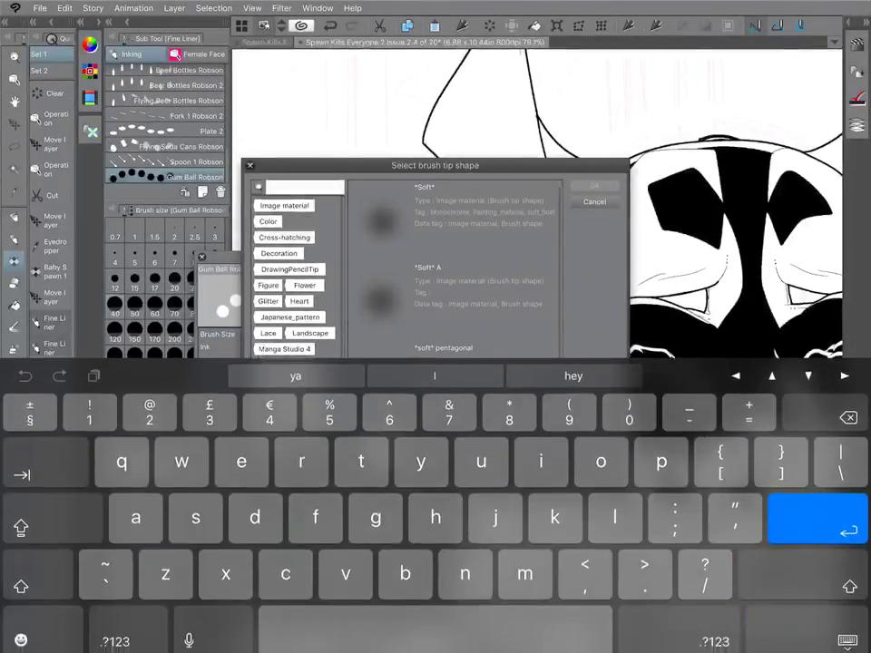
pyautogui.write('gum')
pyautogui.press('Return')
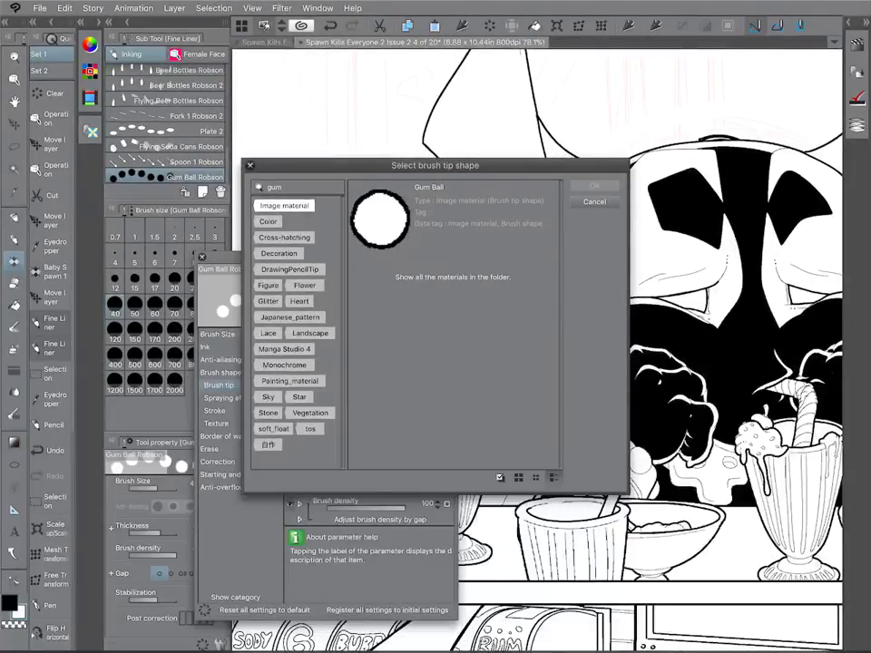
pyautogui.click(453, 220)
pyautogui.click(594, 186)
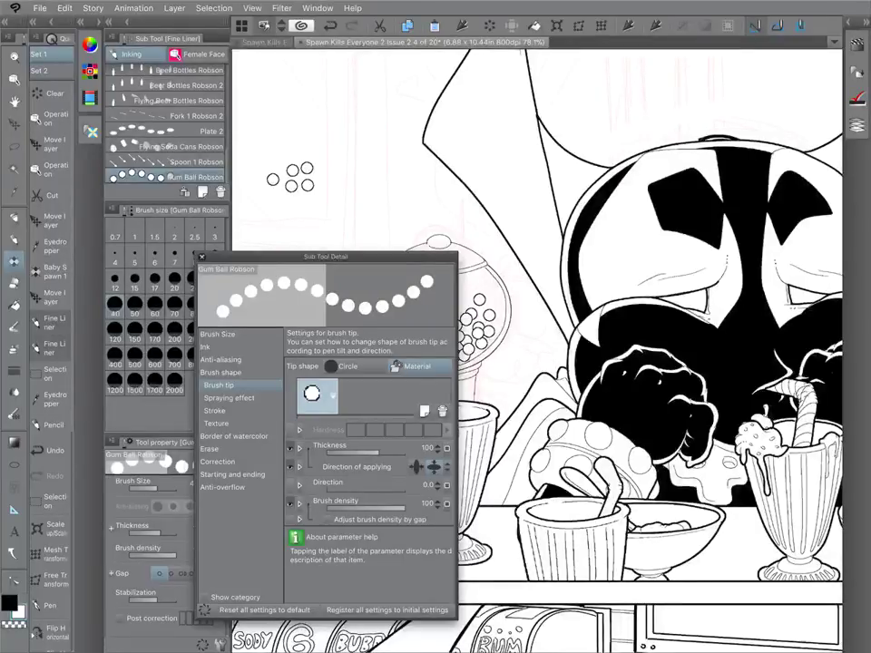
# Try out the gumball brush, make black the active drawing colour, and close the detailed brush settings.
pyautogui.click(214, 231)
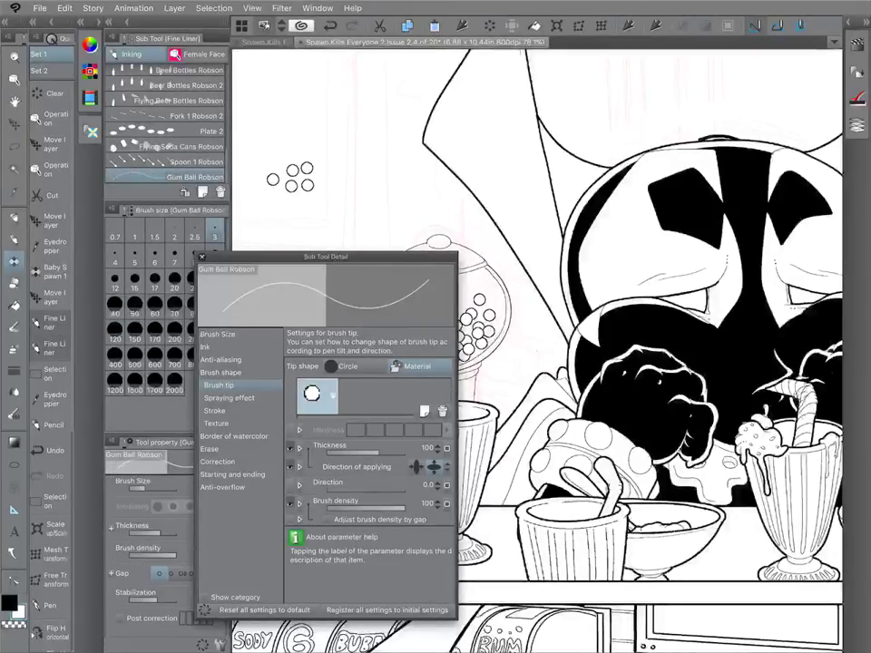
pyautogui.moveTo(537, 351); pyautogui.dragTo(555, 351)
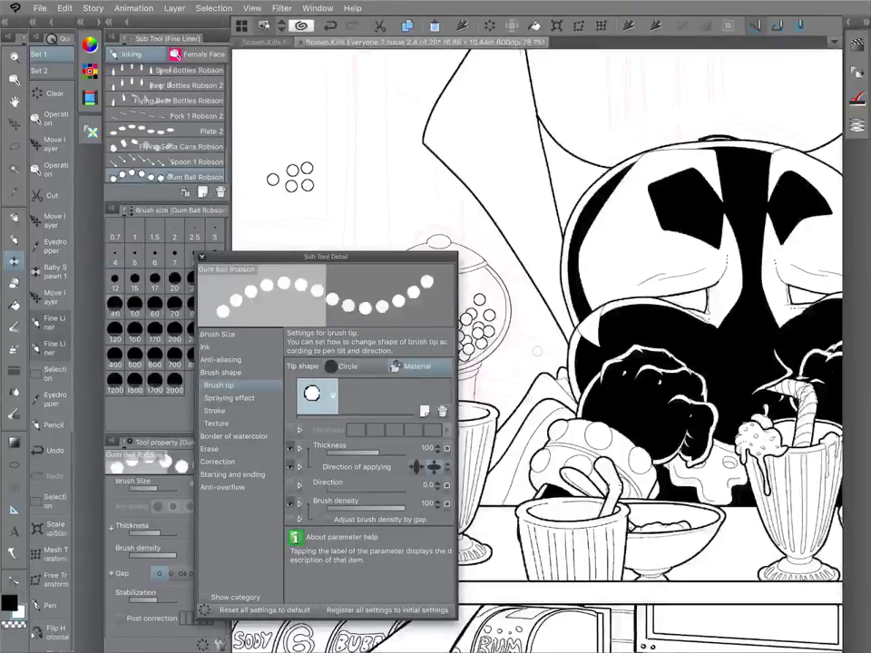
pyautogui.click(9, 602)
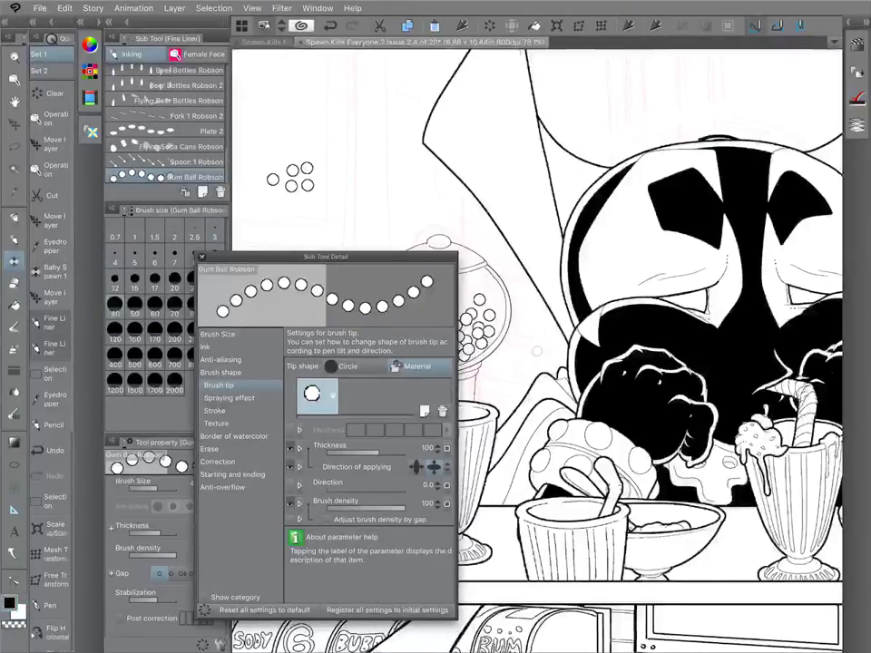
pyautogui.click(201, 258)
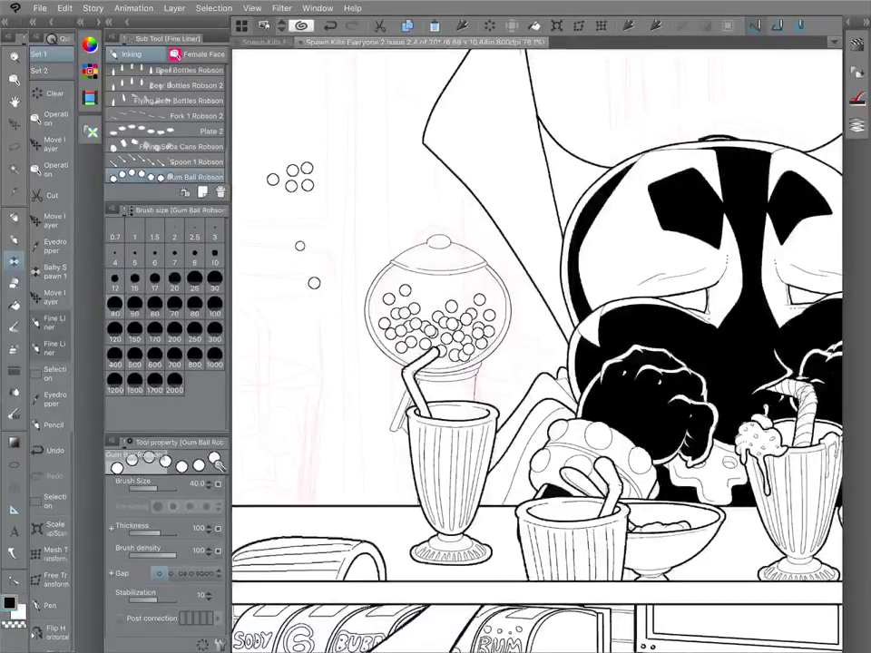
# Stamp test gumballs beside the lone gumball at different sizes, settling on brush size 50.
pyautogui.press(']')
pyautogui.press(']')
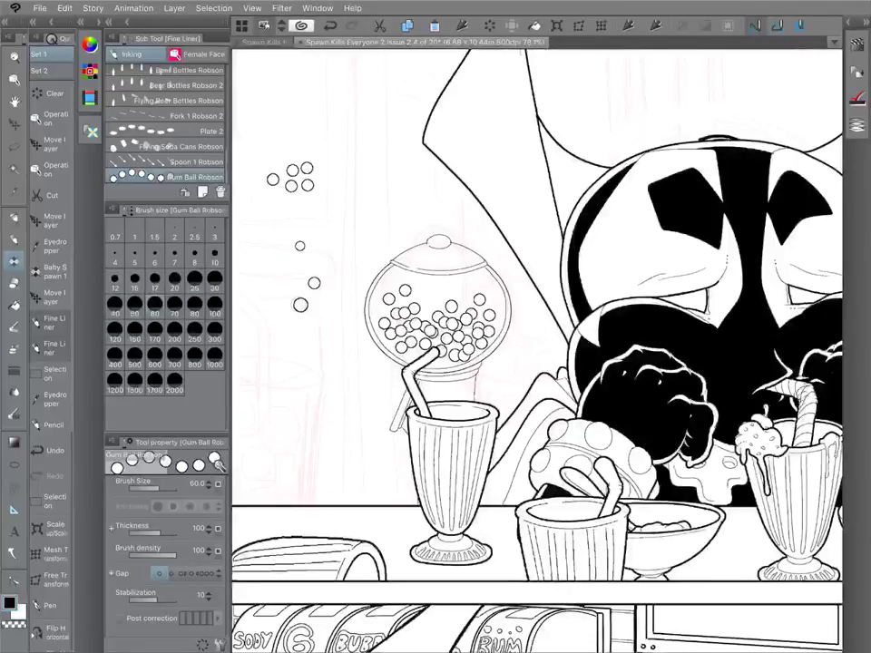
pyautogui.press('[')
pyautogui.click(277, 275)
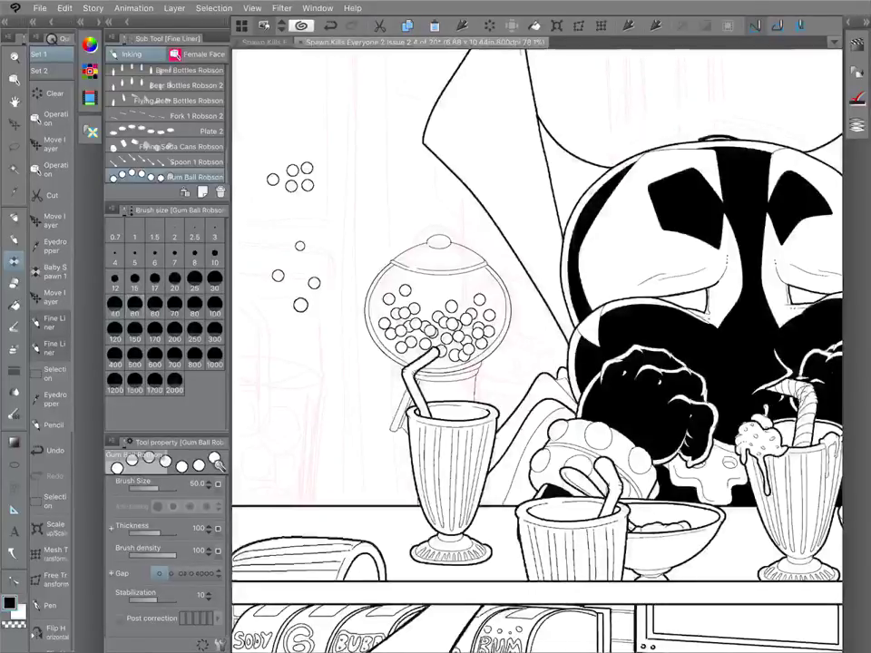
# Lasso the test gumballs together with the lone gumball left of the globe, delete them and deselect.
pyautogui.press('m')
pyautogui.moveTo(289, 225)
pyautogui.mouseDown()
pyautogui.moveTo(339, 243)
pyautogui.moveTo(292, 224)
pyautogui.mouseUp()
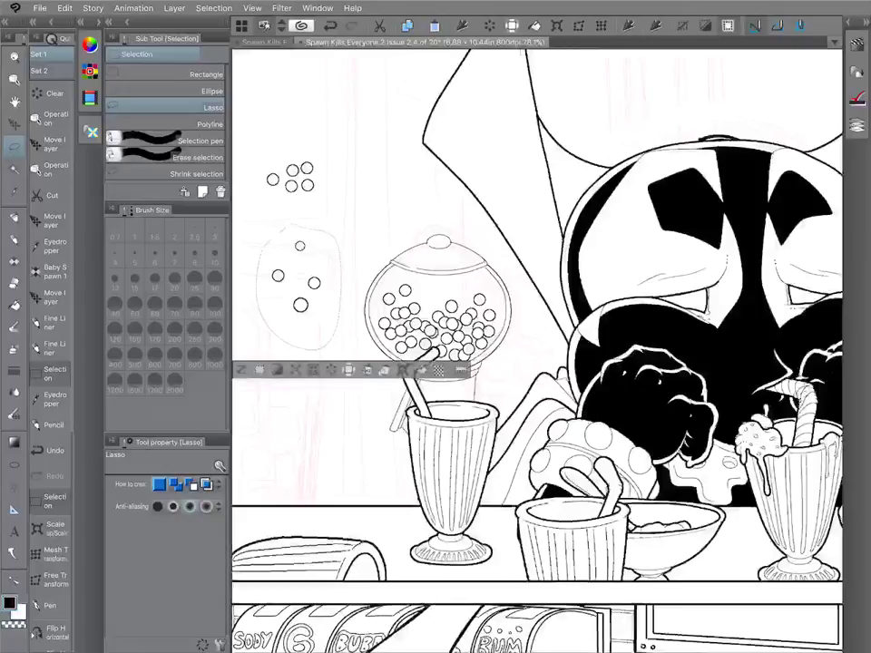
pyautogui.press('Delete')
pyautogui.hotkey('ctrl', 'd')
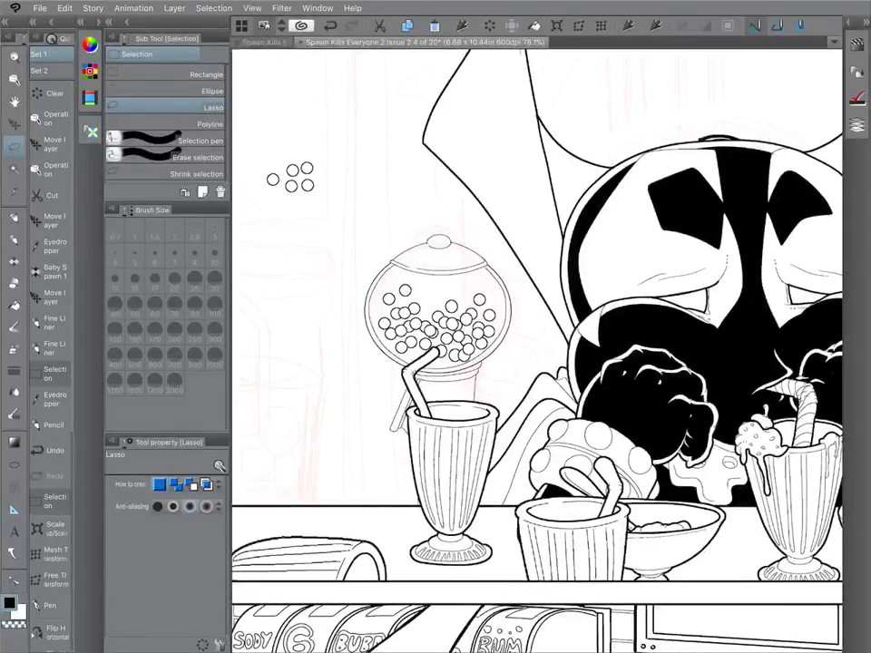
# Stamp overlapping gumballs with the size 50 Gum Ball Robson brush to fill the globe's lower half around the straw.
pyautogui.press('b')
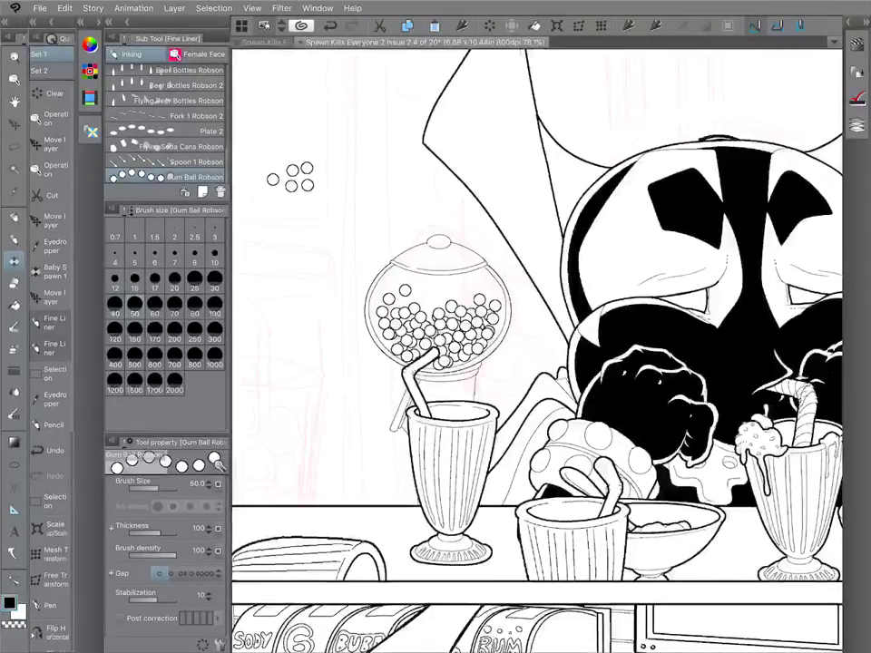
pyautogui.hotkey('ctrl', 'z')
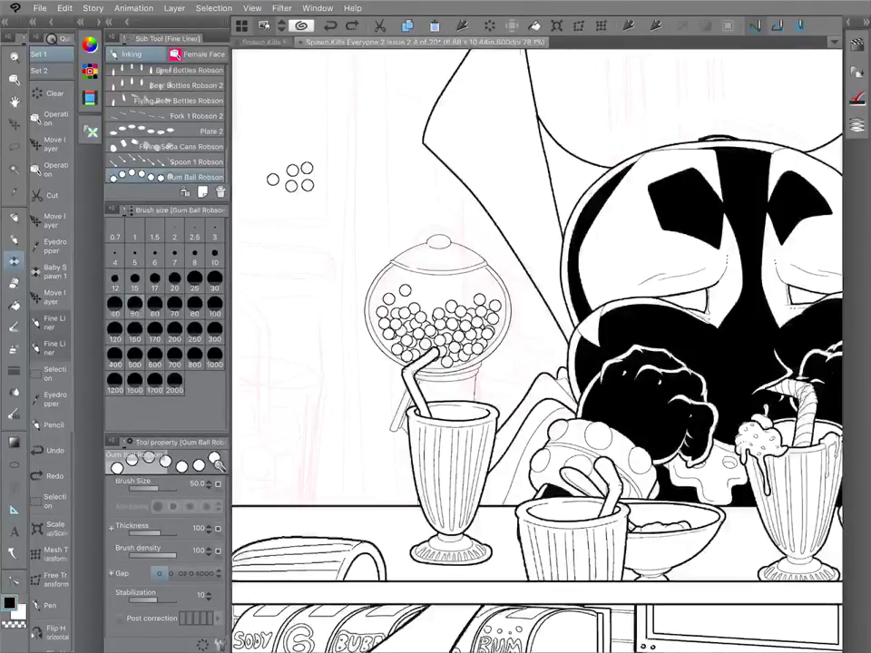
pyautogui.hotkey('ctrl', 'y')
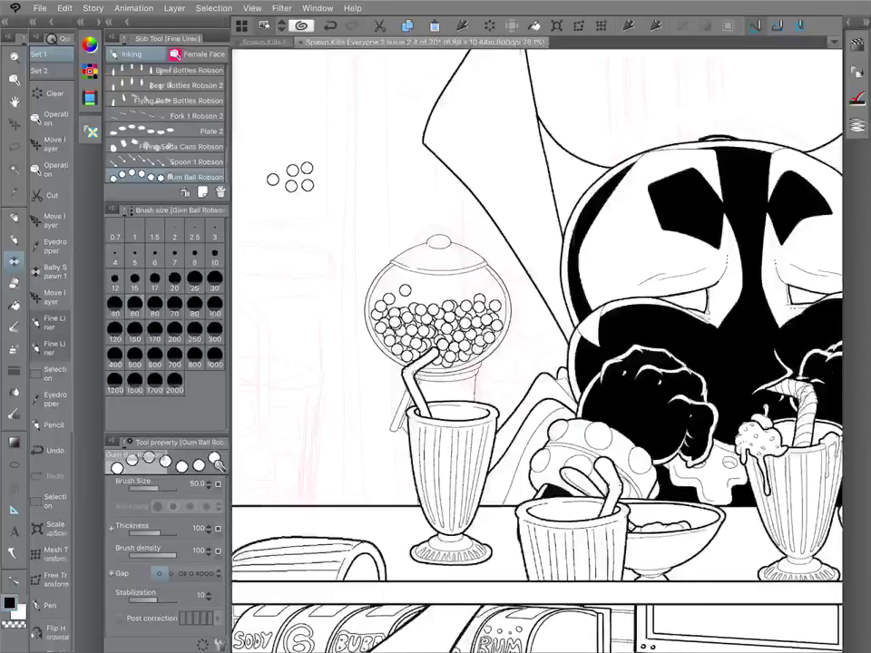
# Lasso the spare gumball cluster left of the globe, delete it from its Extra Outlines layer and deselect.
pyautogui.scroll(-3, 535, 345)
pyautogui.press('m')
pyautogui.moveTo(341, 179); pyautogui.dragTo(404, 186)
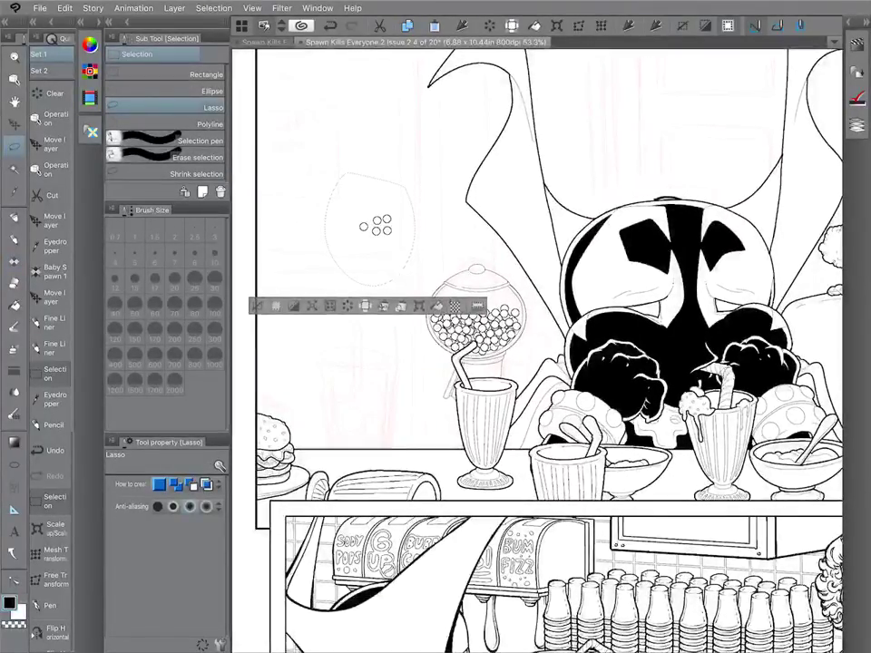
pyautogui.click(850, 22)
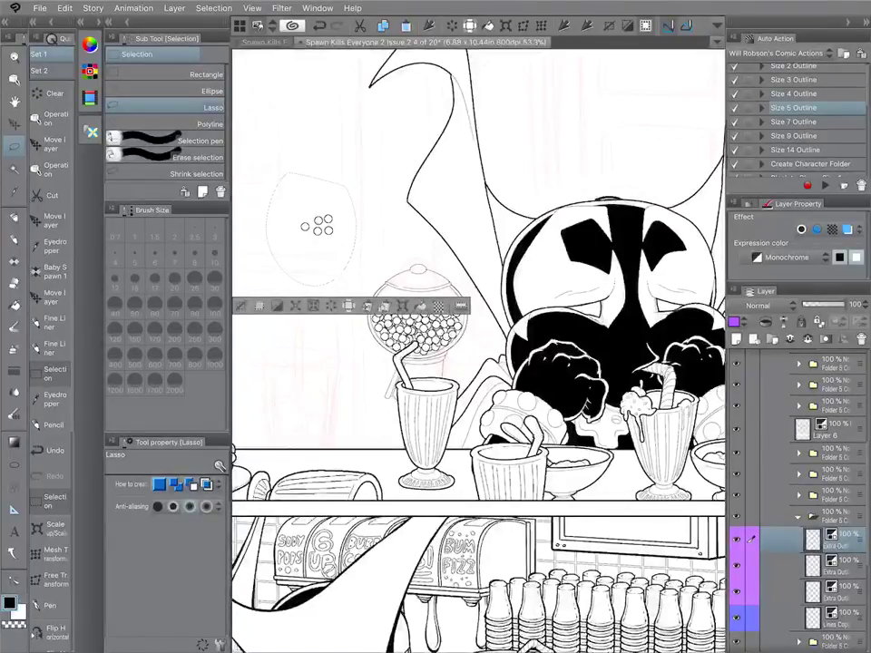
pyautogui.click(836, 567)
pyautogui.hotkey('ctrl', 'd')
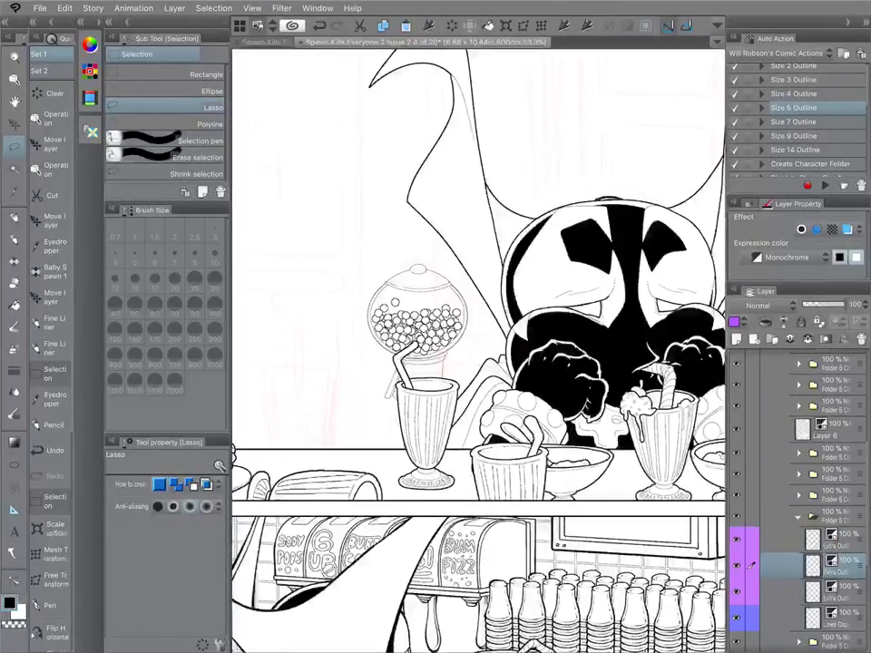
# Erase the stray gumball above the pile in the globe on its layer with the Hard eraser at size 70.
pyautogui.click(836, 593)
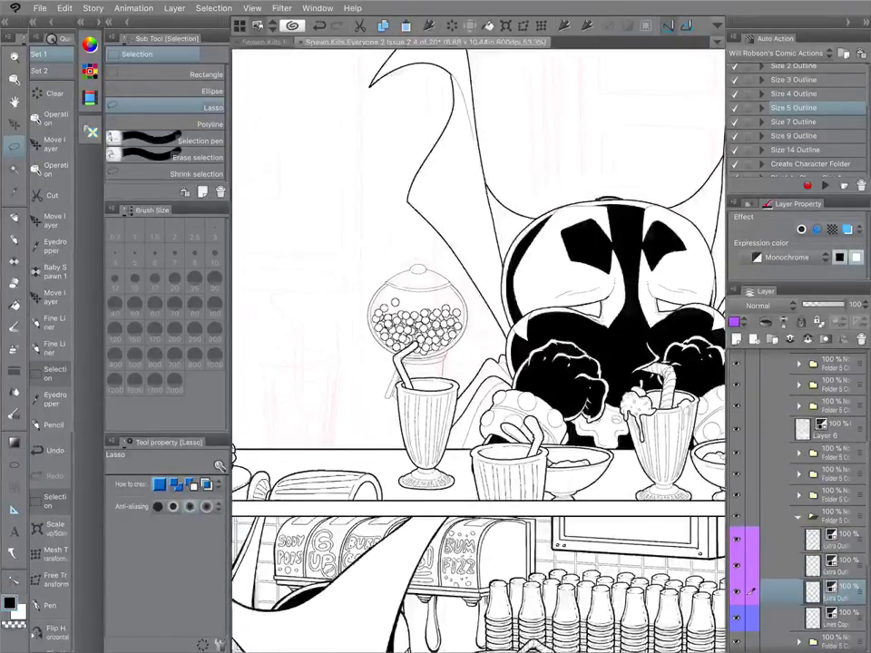
pyautogui.press('e')
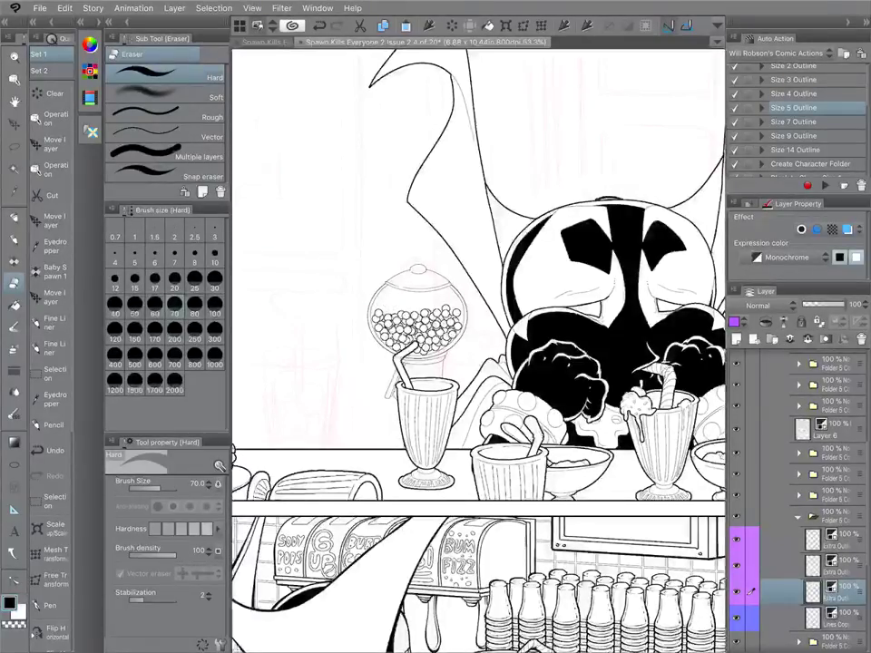
pyautogui.scroll(-5, 478, 351)
pyautogui.scroll(3, 478, 351)
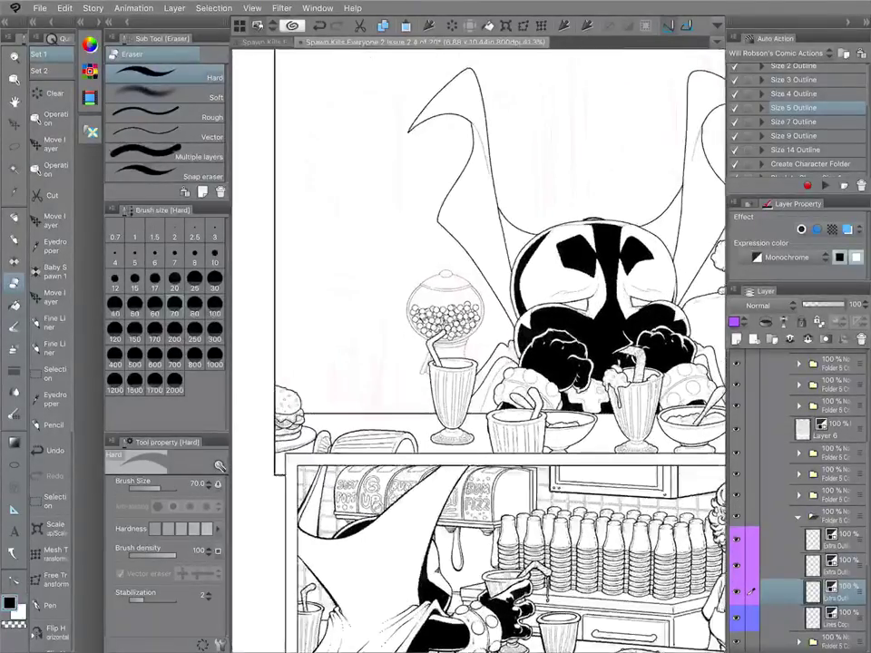
# On the gumball machine's Lines Copy layer, auto-select the area around the machine and run the Size 5 Outline action.
pyautogui.scroll(1, 515, 308)
pyautogui.click(832, 617)
pyautogui.press('Delete')
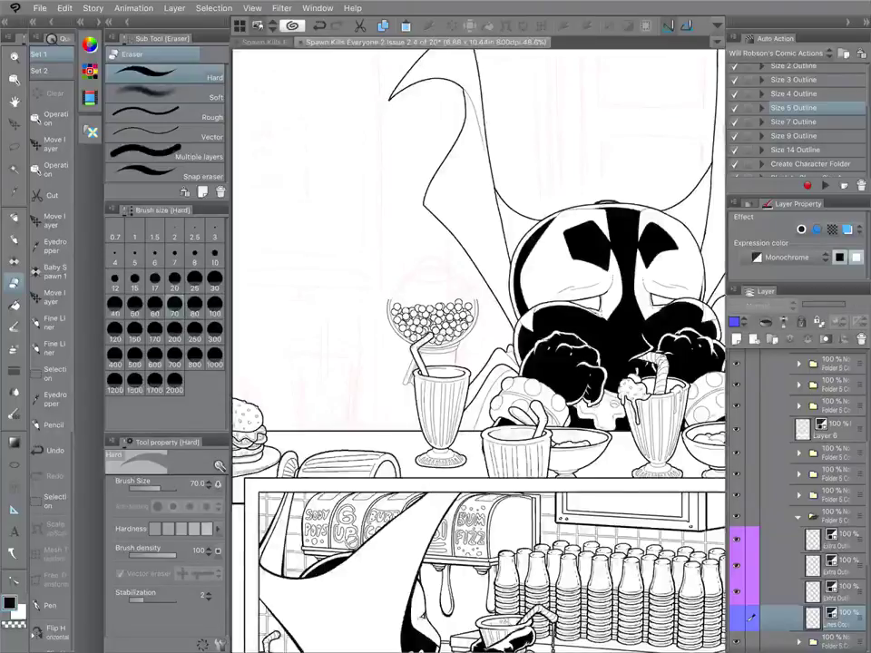
pyautogui.press('w')
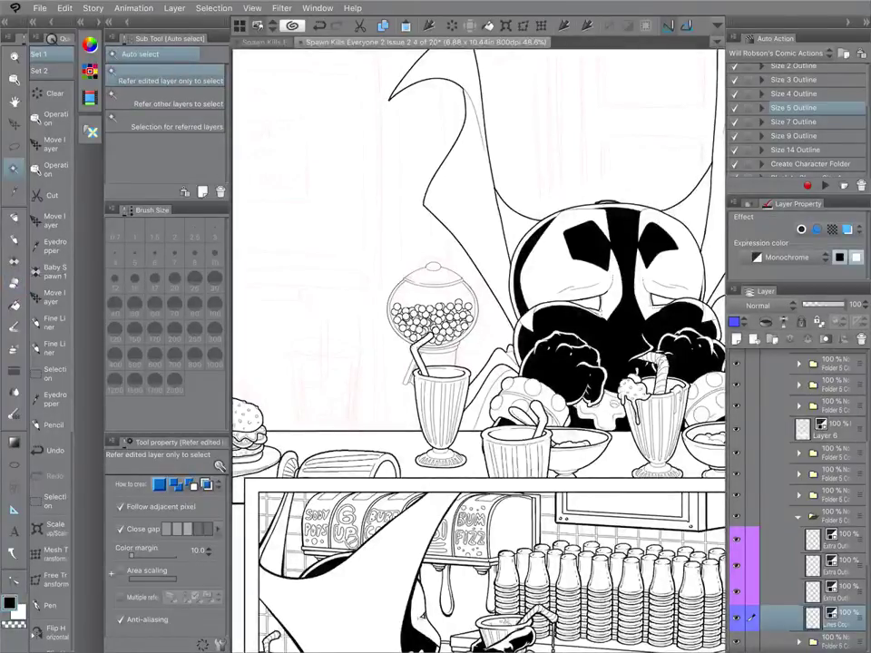
pyautogui.click(361, 292)
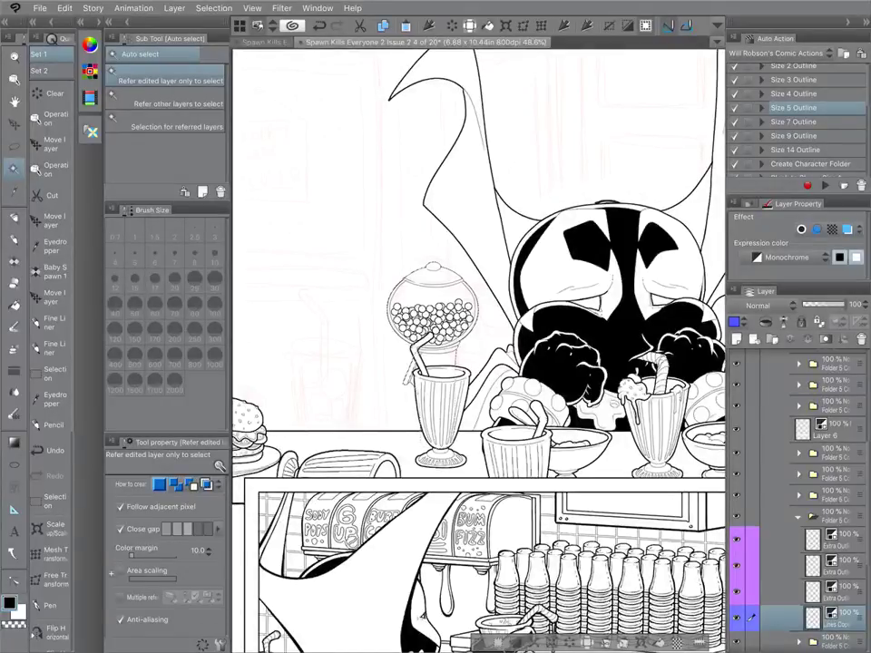
pyautogui.press('F5')
# Move the White and Outline layers together below the Lines Copy layer in the gumball machine's folder.
pyautogui.scroll(-3, 829, 544)
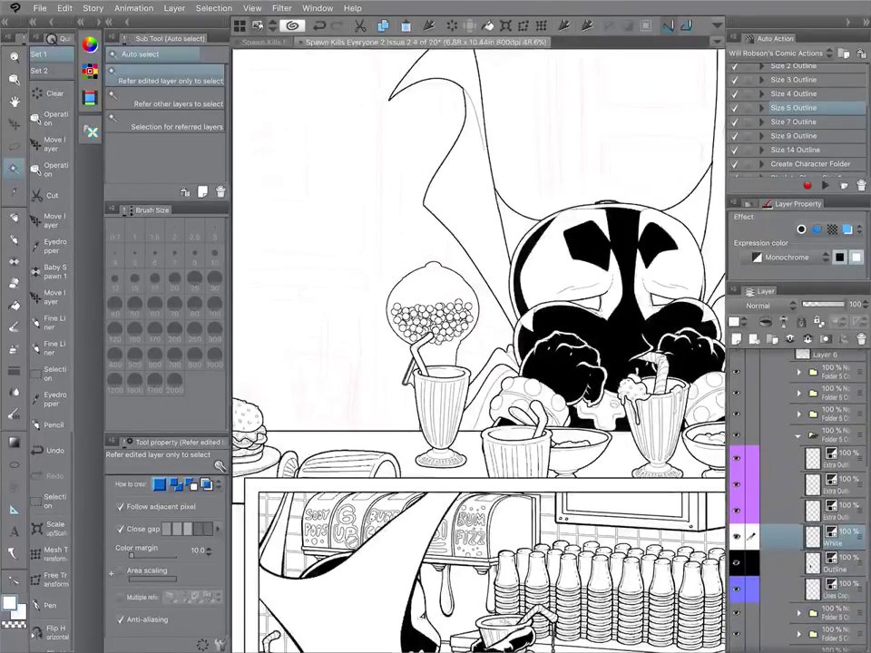
pyautogui.keyDown('shift'); pyautogui.click(832, 563); pyautogui.keyUp('shift')
pyautogui.moveTo(832, 564); pyautogui.dragTo(832, 600)
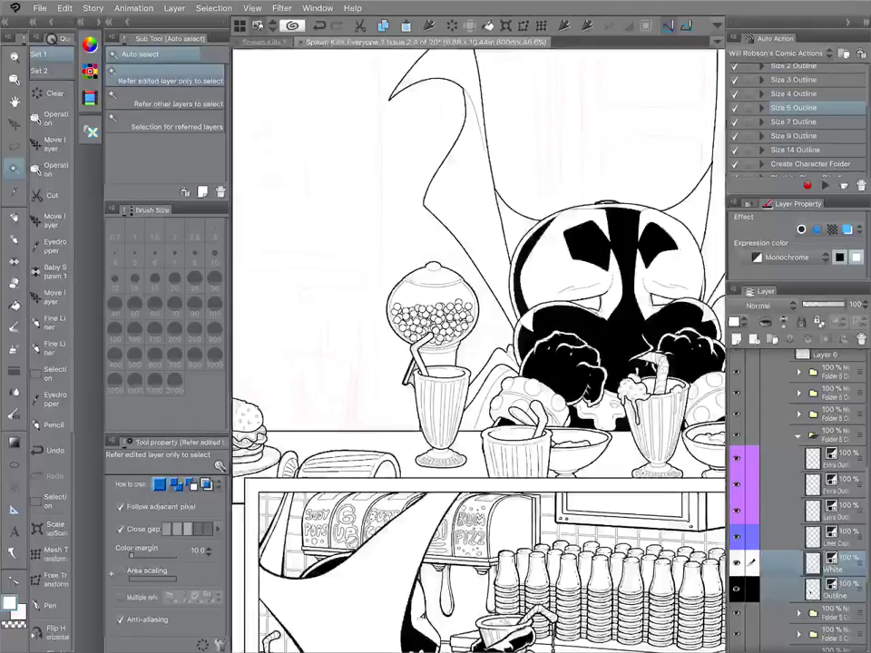
# On the Lines Copy layer, thicken the gumball machine's lid rim and collar lines in black with the Curve tool at size 6.
pyautogui.click(832, 458)
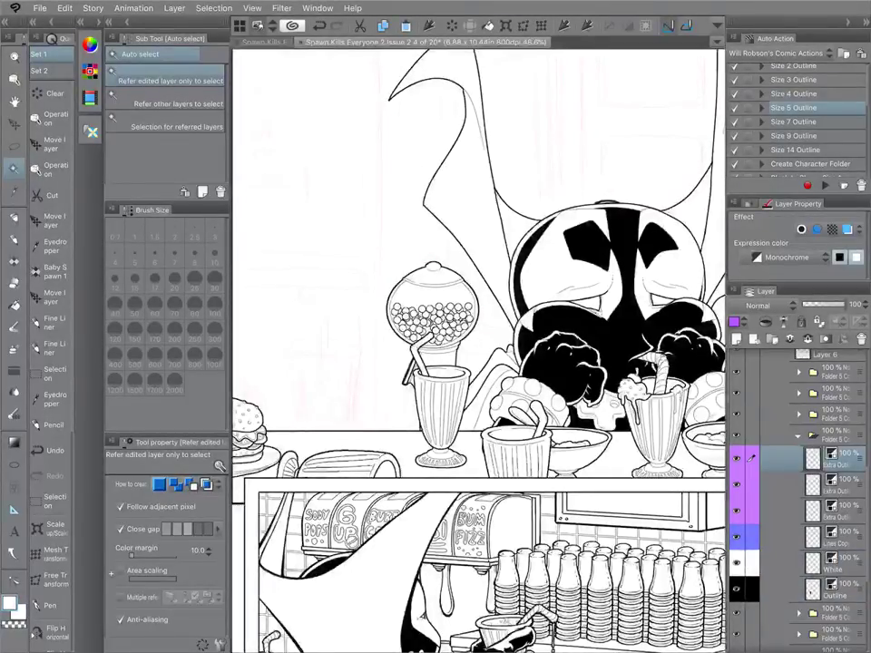
pyautogui.click(833, 537)
pyautogui.scroll(5, 435, 318)
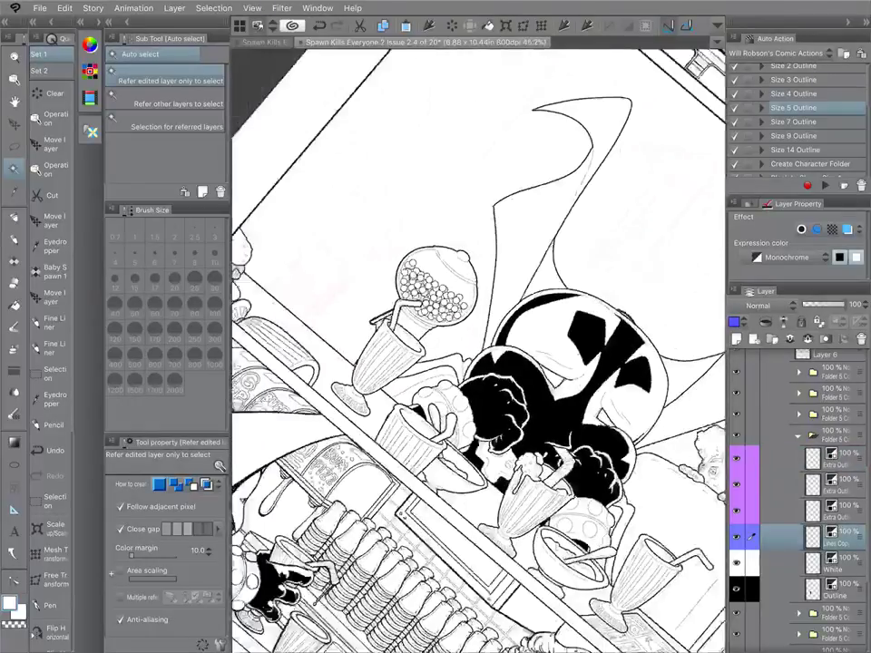
pyautogui.click(13, 464)
pyautogui.click(167, 89)
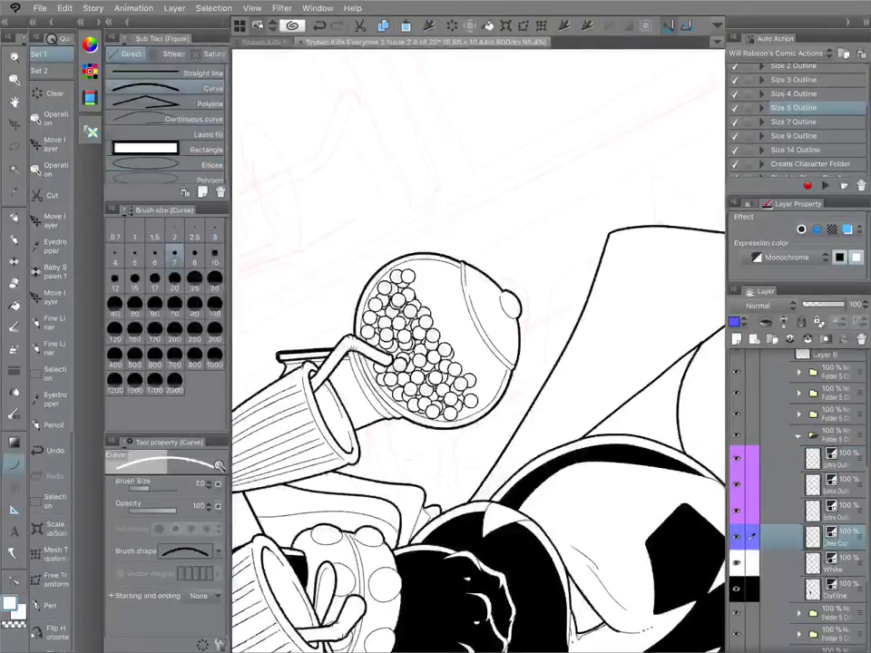
pyautogui.doubleClick(9, 603)
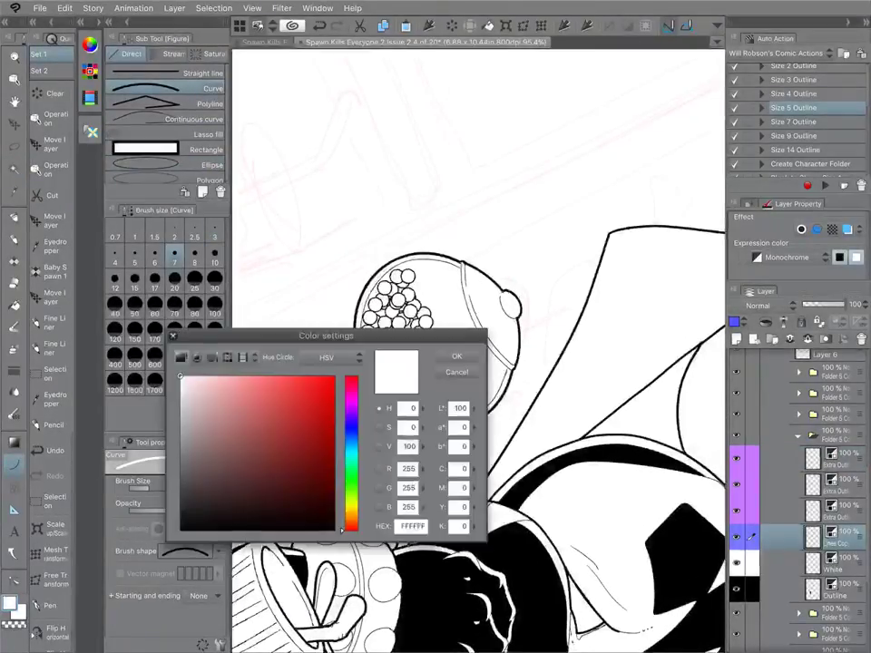
pyautogui.click(180, 529)
pyautogui.click(456, 357)
pyautogui.click(155, 255)
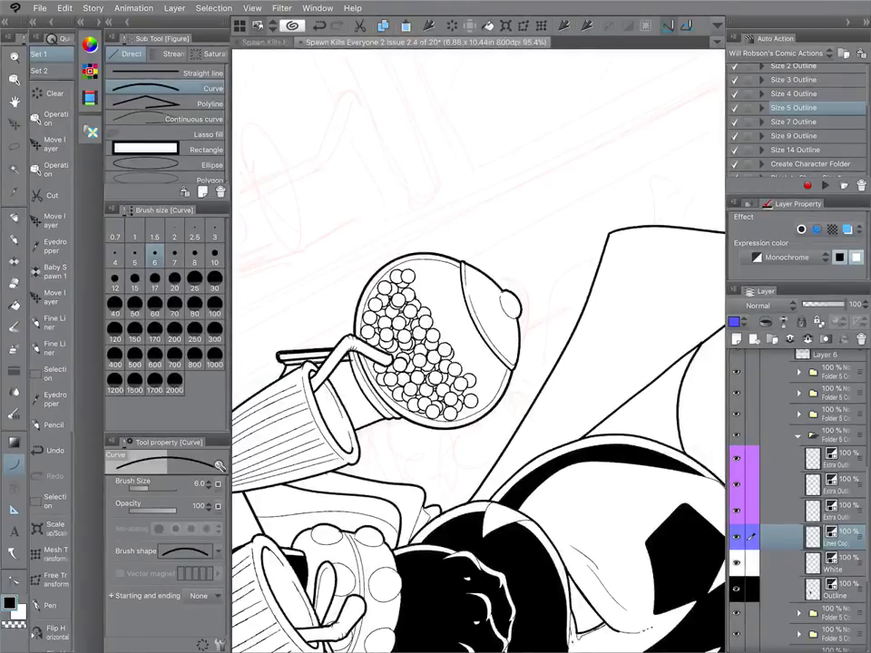
# Collapse the gumball machine's layer folder and duplicate it.
pyautogui.scroll(-5, 478, 351)
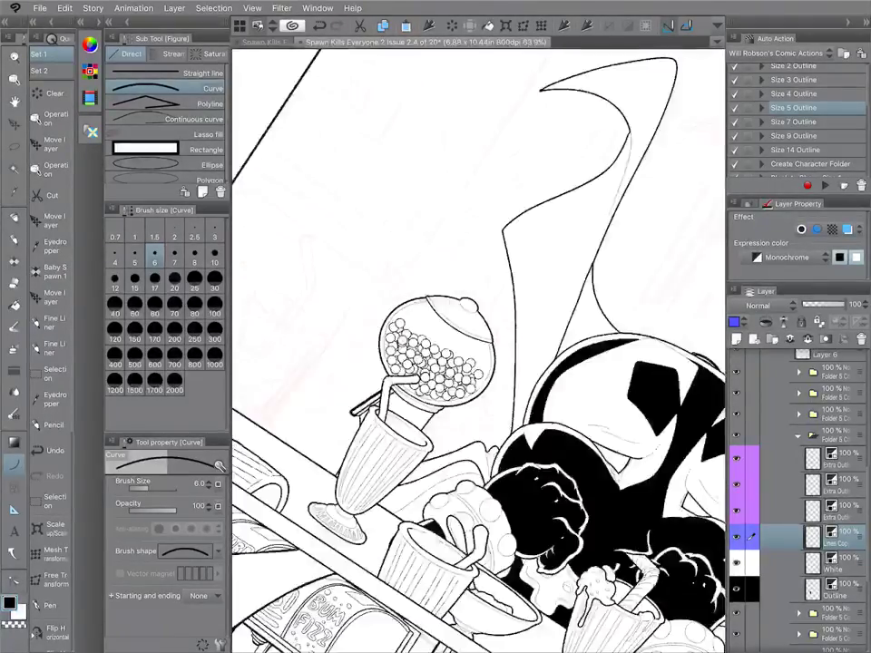
pyautogui.scroll(1, 478, 345)
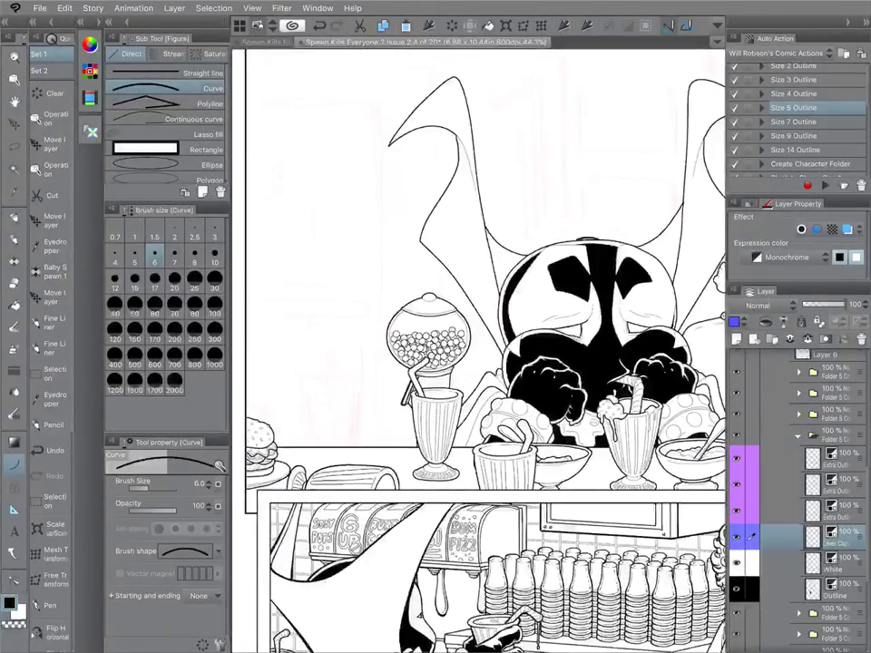
pyautogui.click(798, 437)
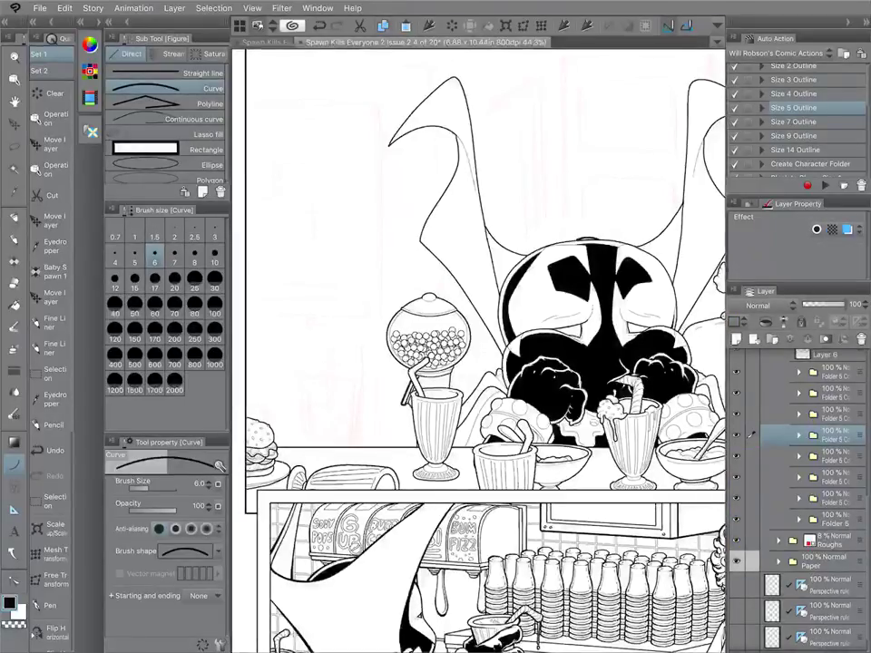
pyautogui.hotkey('ctrl', 'v')
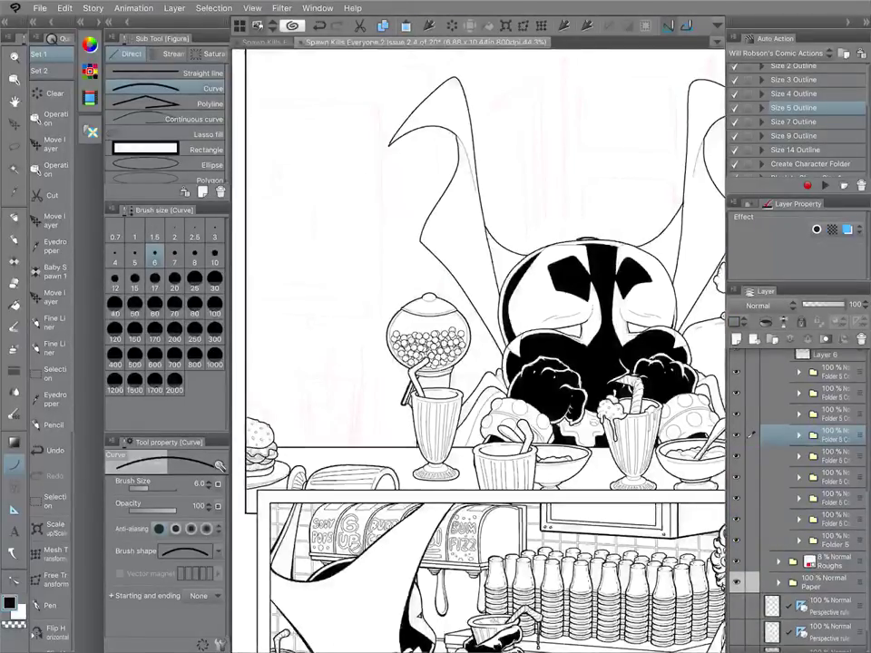
# Scale one gumball machine folder to 106% and place it beside the other machine, partly behind the cape.
pyautogui.hotkey('ctrl', 't')
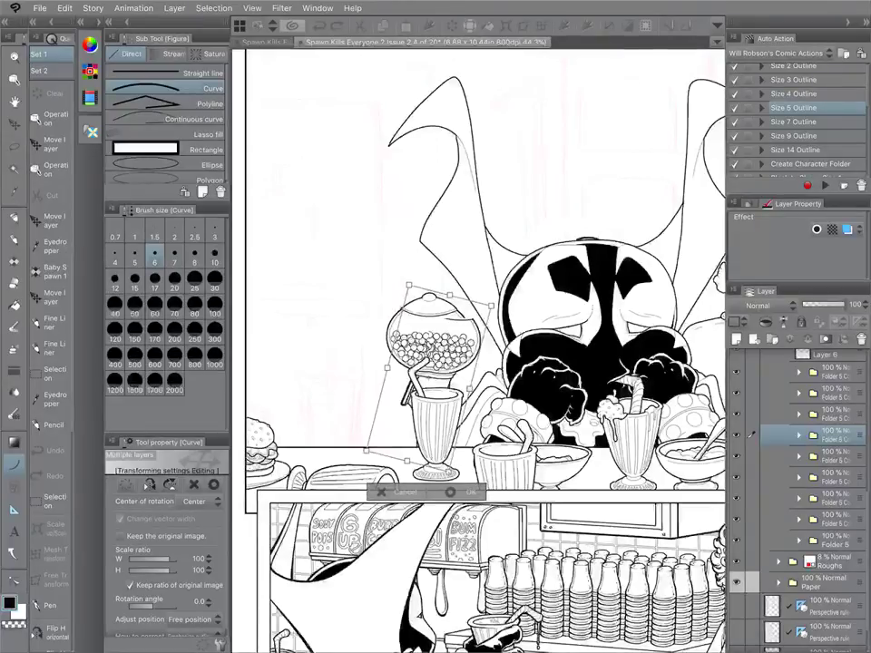
pyautogui.hotkey('ctrl', 'z')
pyautogui.scroll(-5, 391, 431)
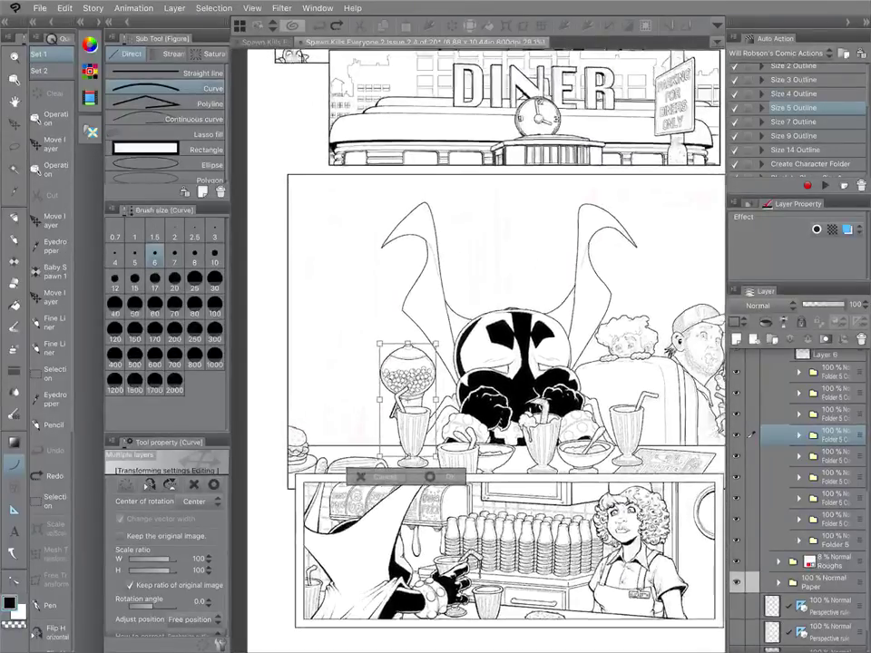
pyautogui.moveTo(408, 385); pyautogui.dragTo(440, 396)
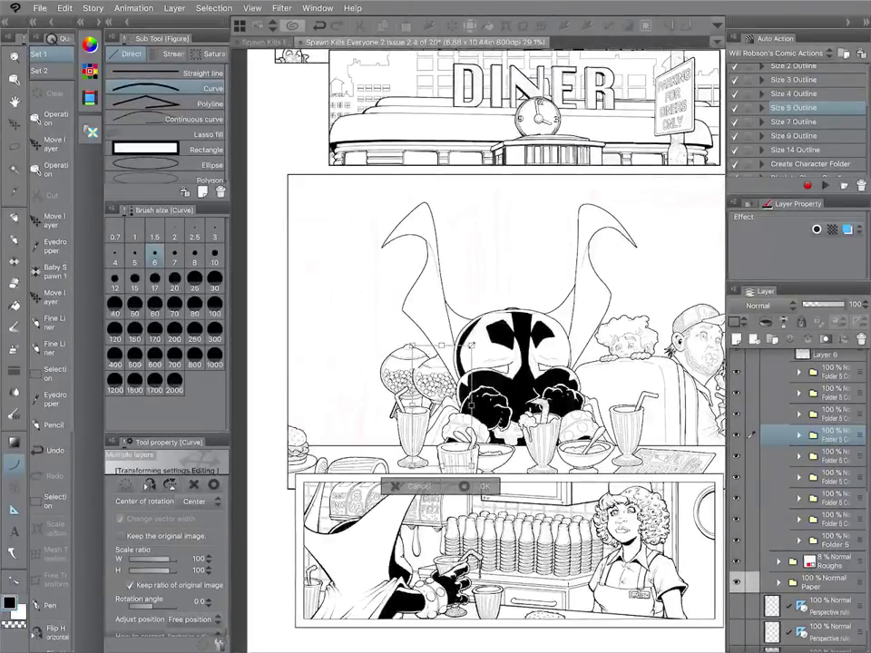
pyautogui.moveTo(467, 353); pyautogui.dragTo(474, 339)
pyautogui.moveTo(441, 391); pyautogui.dragTo(437, 396)
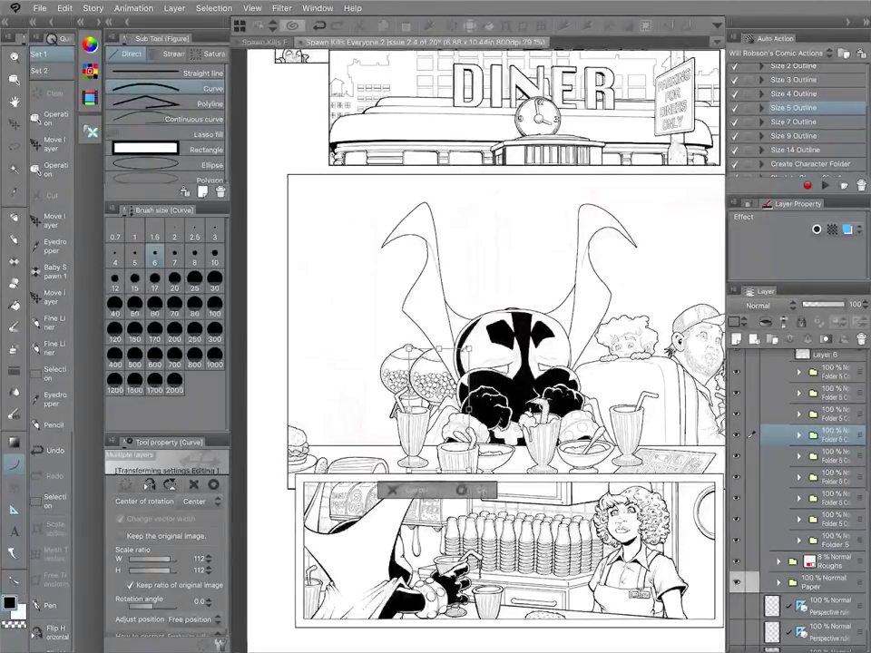
pyautogui.moveTo(472, 344); pyautogui.dragTo(468, 351)
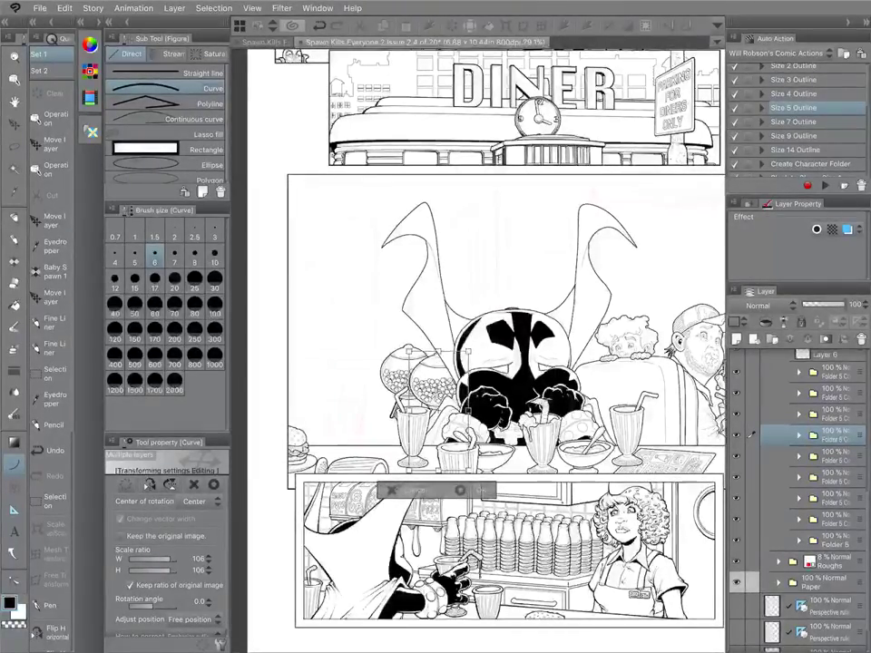
pyautogui.moveTo(437, 396)
pyautogui.mouseDown()
pyautogui.moveTo(456, 400)
pyautogui.moveTo(438, 394)
pyautogui.mouseUp()
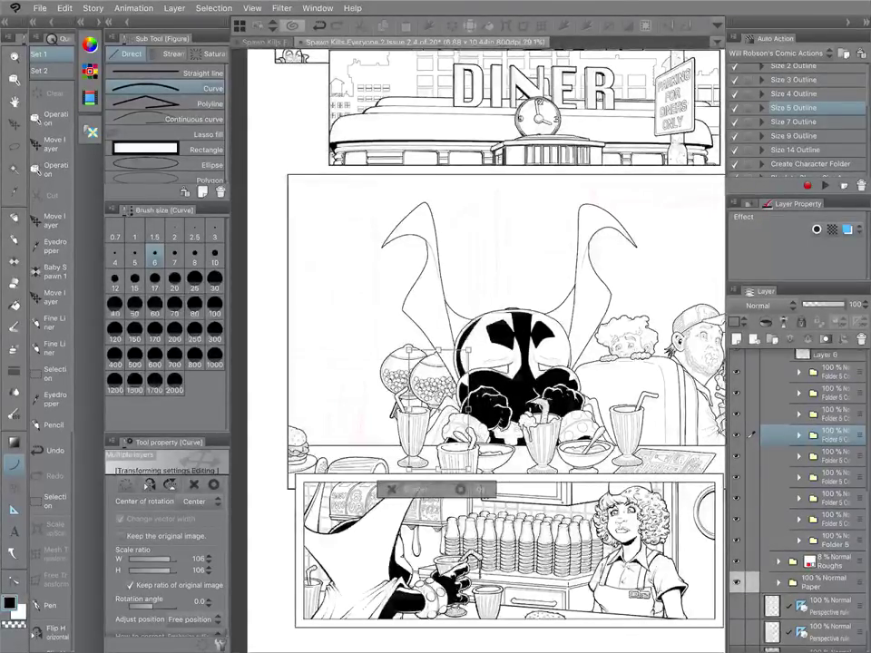
pyautogui.press('Return')
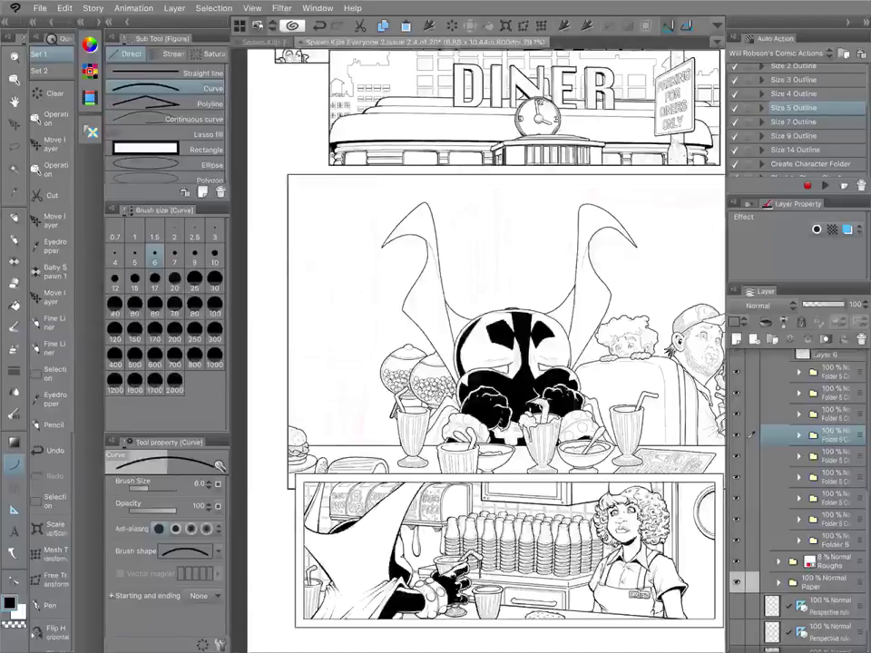
# Hide the three Extra Outlines layers holding the gumballs in the second gumball machine's folder.
pyautogui.click(798, 435)
pyautogui.click(751, 458)
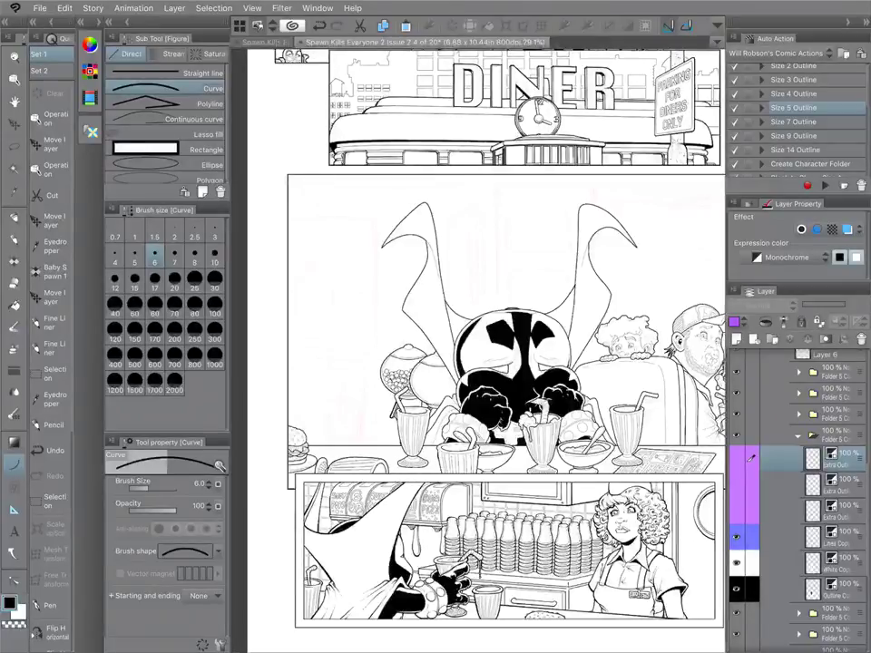
pyautogui.scroll(-3, 508, 358)
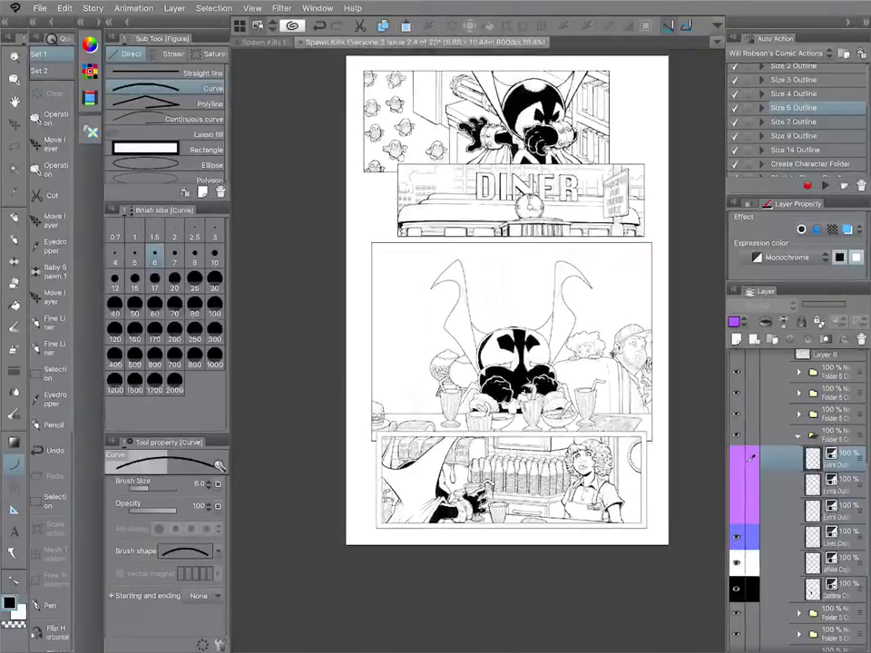
pyautogui.scroll(6, 426, 399)
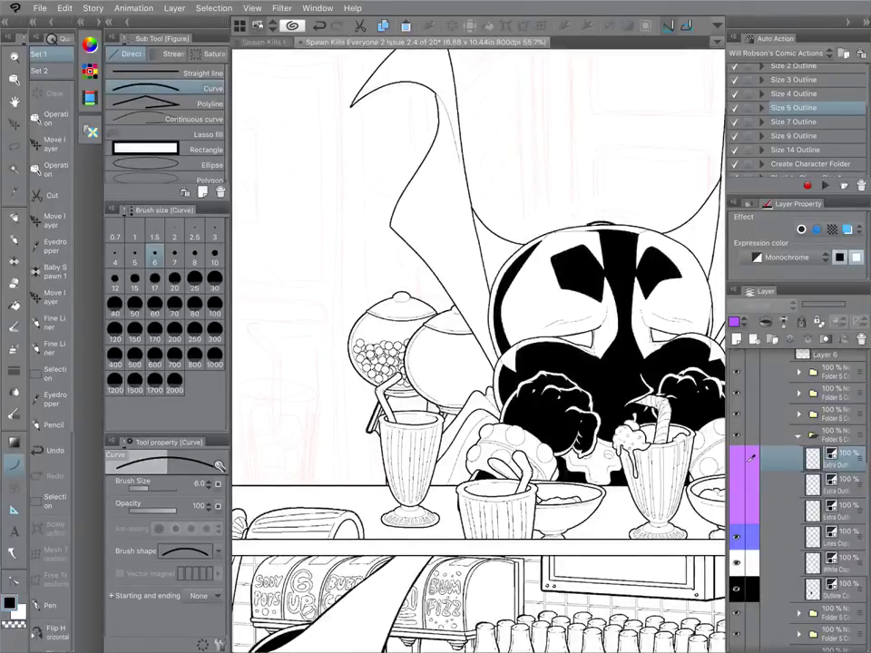
pyautogui.scroll(1, 403, 368)
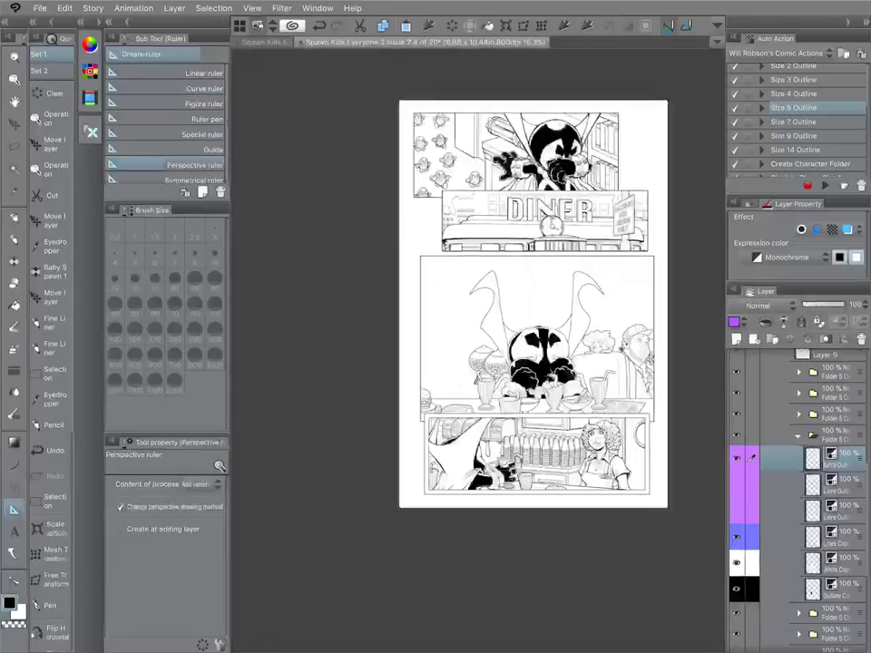
# Switch to the Perspective ruler and save the comic page.
pyautogui.scroll(4, 557, 350)
pyautogui.scroll(1, 504, 335)
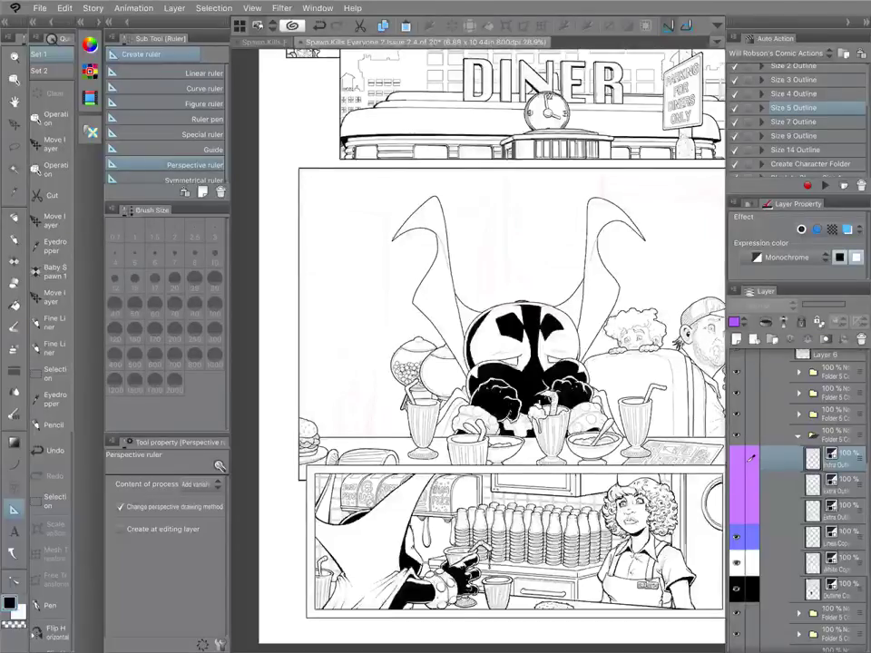
pyautogui.click(40, 8)
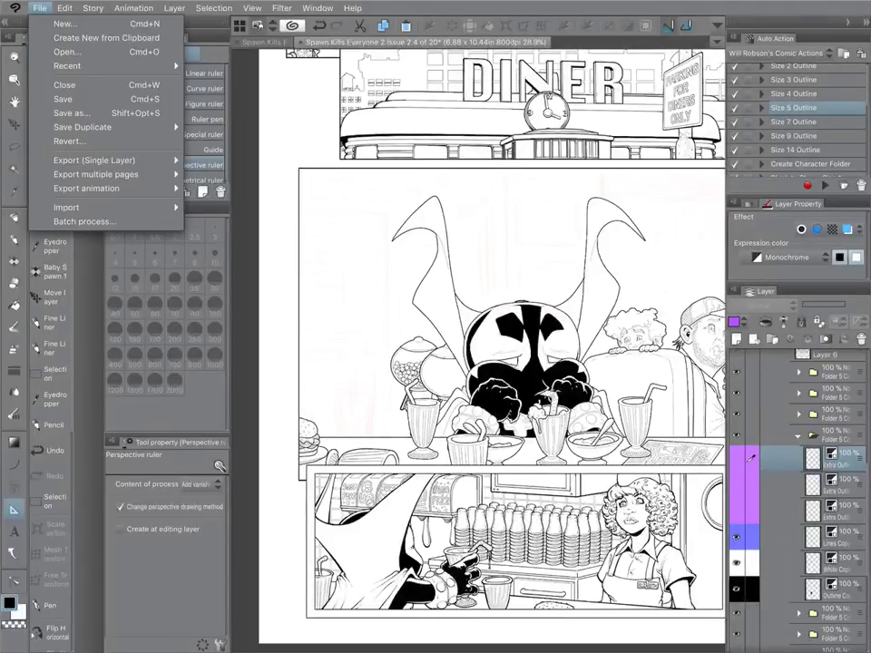
pyautogui.click(63, 99)
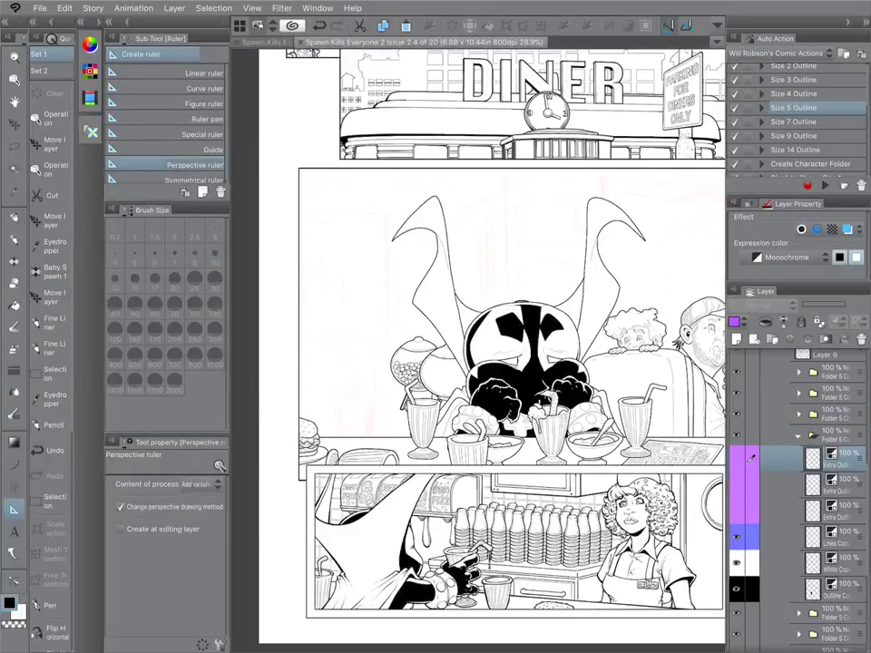
# Collapse the second gumball machine's folder and create a perspective ruler for the diner panel with its vanishing point left of the page.
pyautogui.scroll(-5, 472, 356)
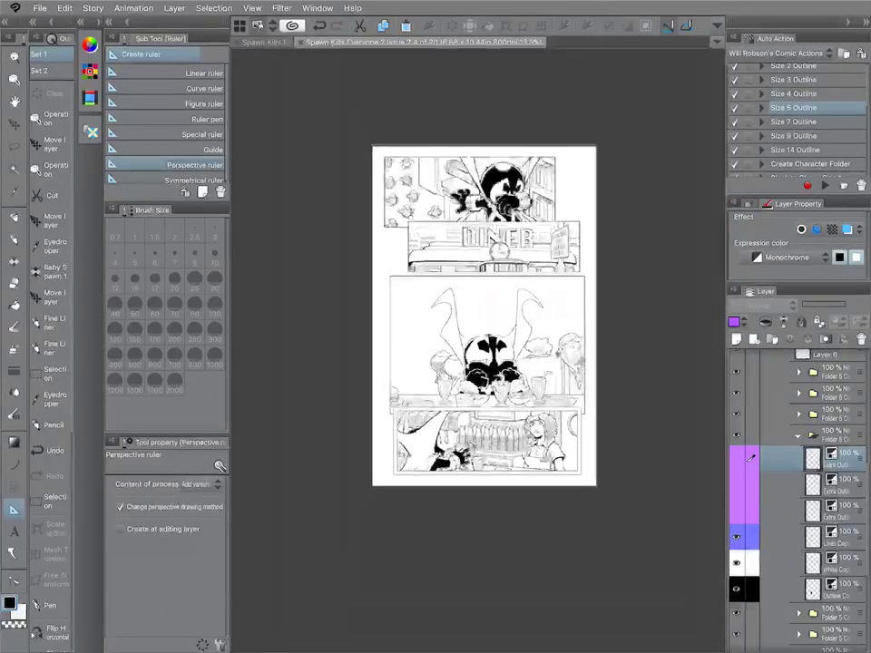
pyautogui.scroll(6, 490, 356)
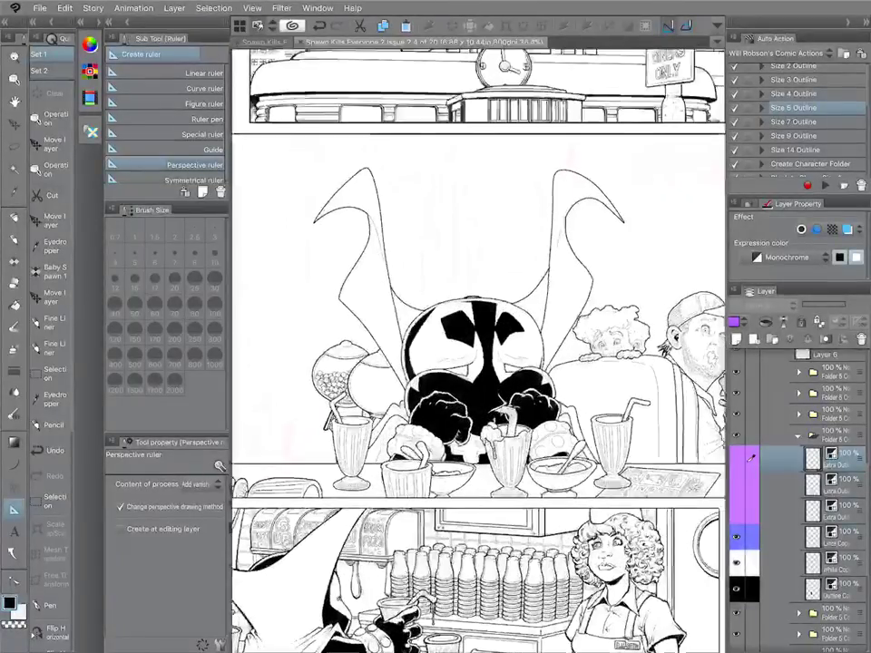
pyautogui.hotkey('ctrl', '-')
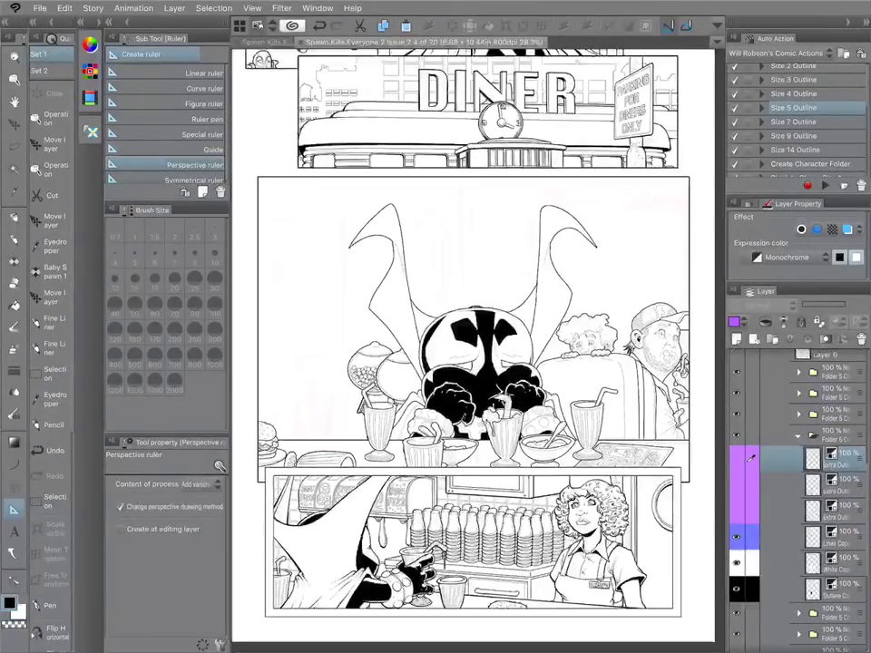
pyautogui.press('u')
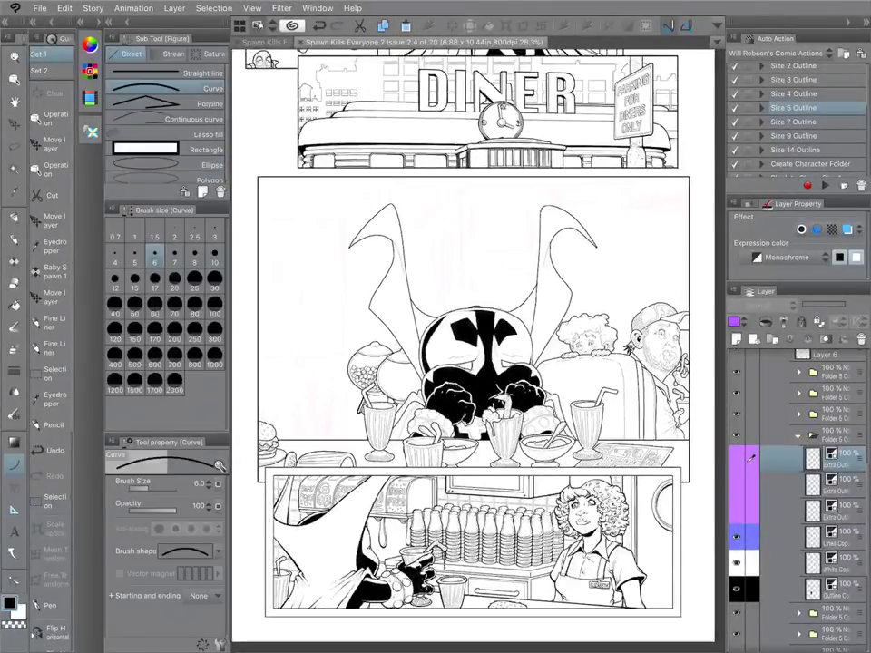
pyautogui.press('u')
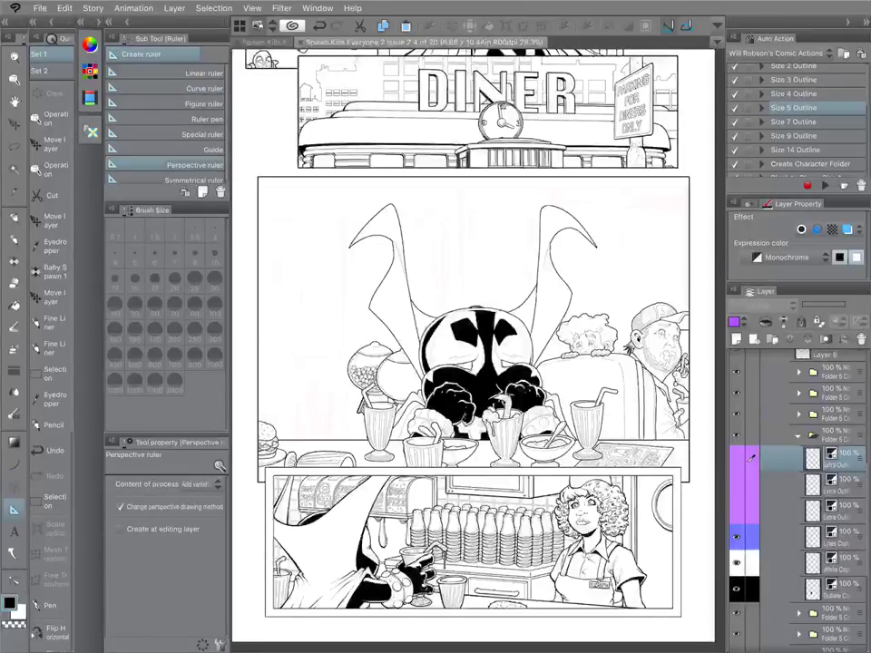
pyautogui.click(798, 436)
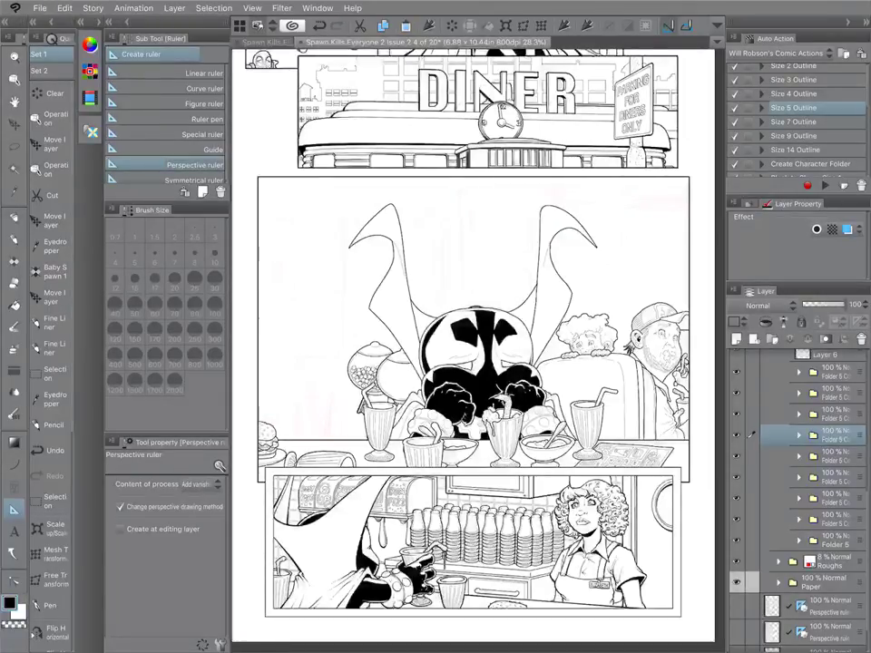
pyautogui.moveTo(308, 371); pyautogui.dragTo(575, 360)
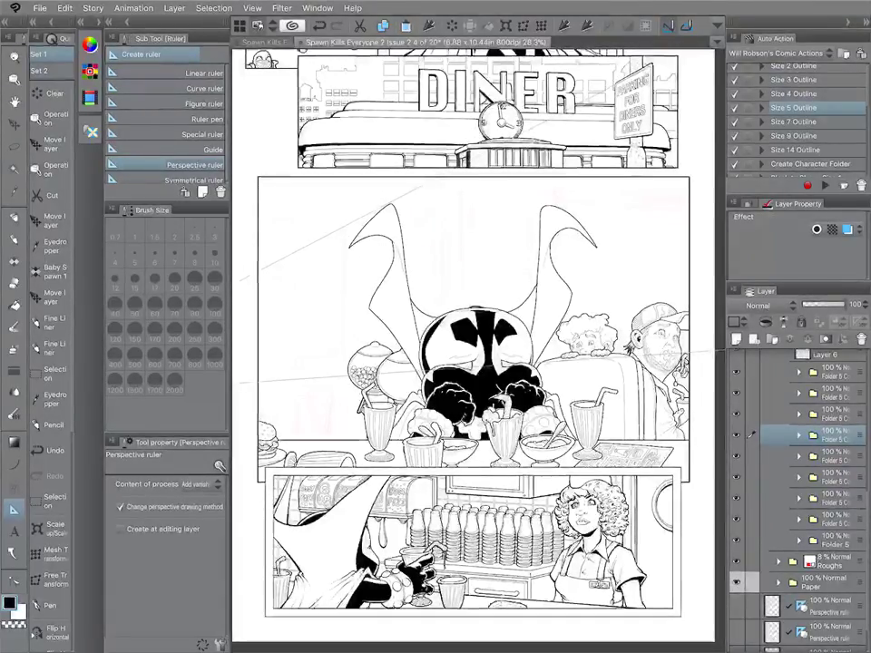
pyautogui.moveTo(631, 355); pyautogui.dragTo(633, 355)
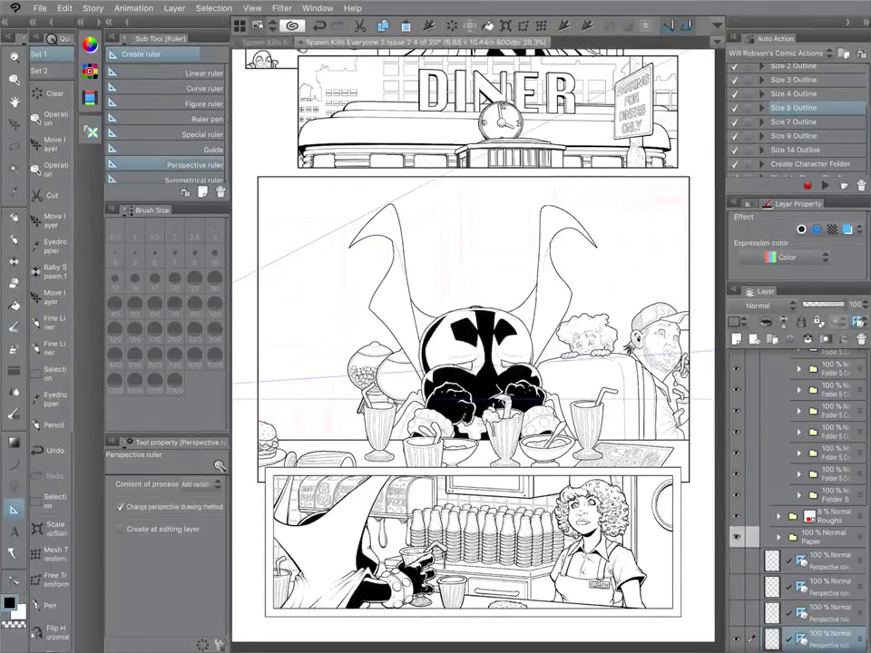
# Identify the background folder below the gumball machine folders and assign it the Red palette color.
pyautogui.scroll(2, 798, 499)
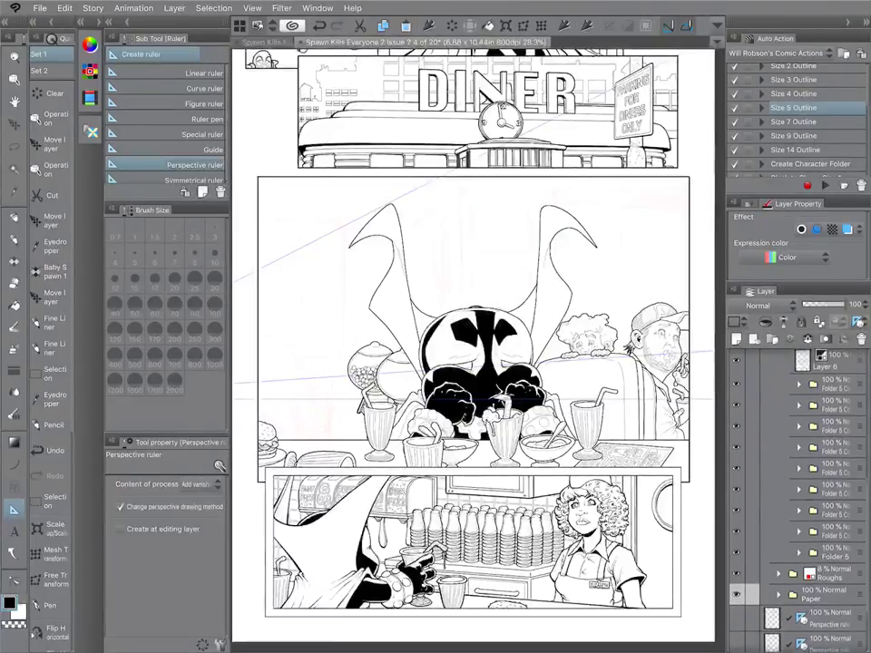
pyautogui.scroll(-1, 798, 499)
pyautogui.click(736, 446)
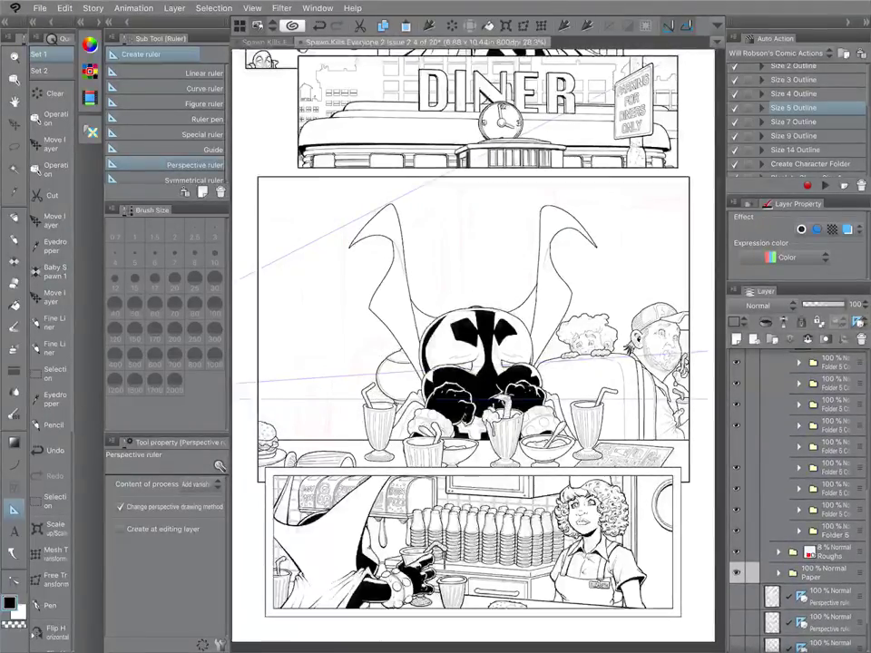
pyautogui.click(736, 467)
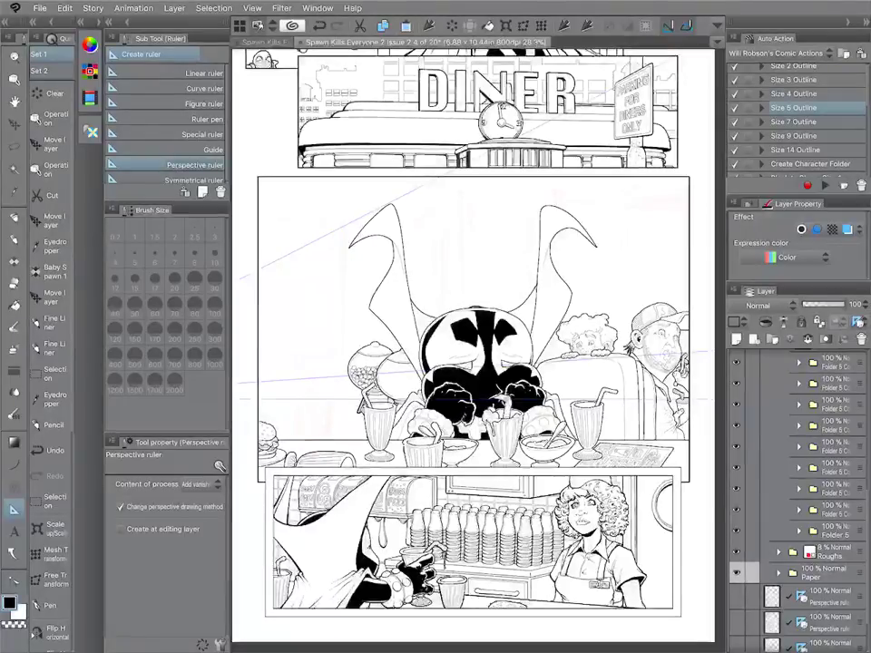
pyautogui.click(830, 468)
pyautogui.click(737, 321)
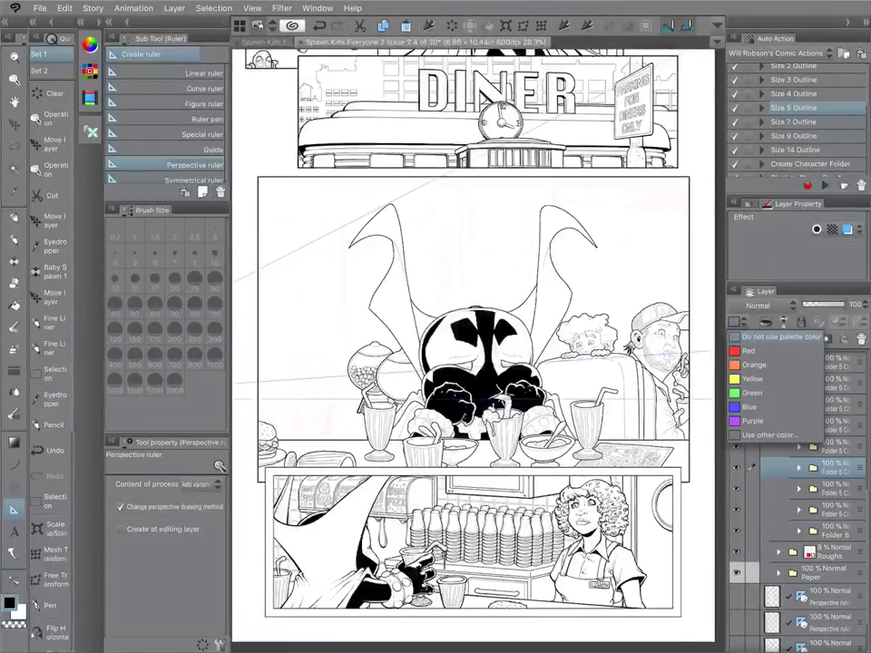
pyautogui.click(748, 350)
# Expand the red folder, select its Lines Copy layer, collapse the side palettes, and switch to the Felt pen.
pyautogui.click(798, 468)
pyautogui.click(834, 518)
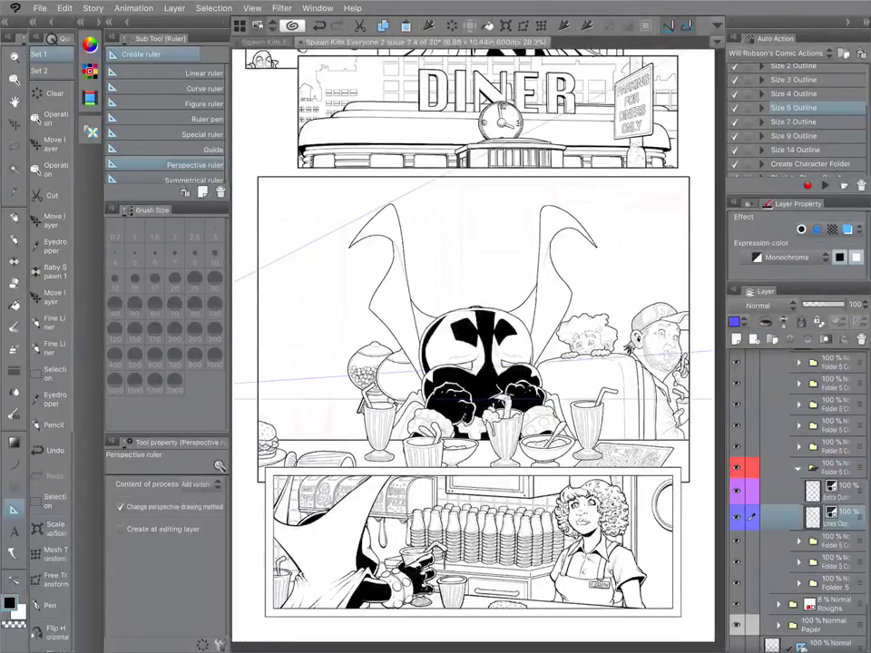
pyautogui.click(866, 22)
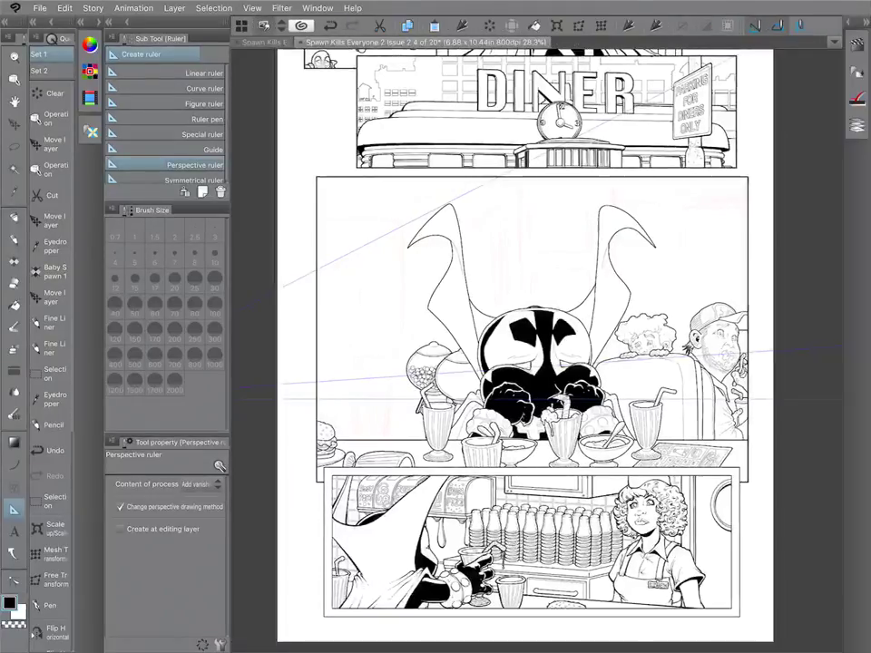
pyautogui.click(13, 217)
pyautogui.scroll(3, 614, 255)
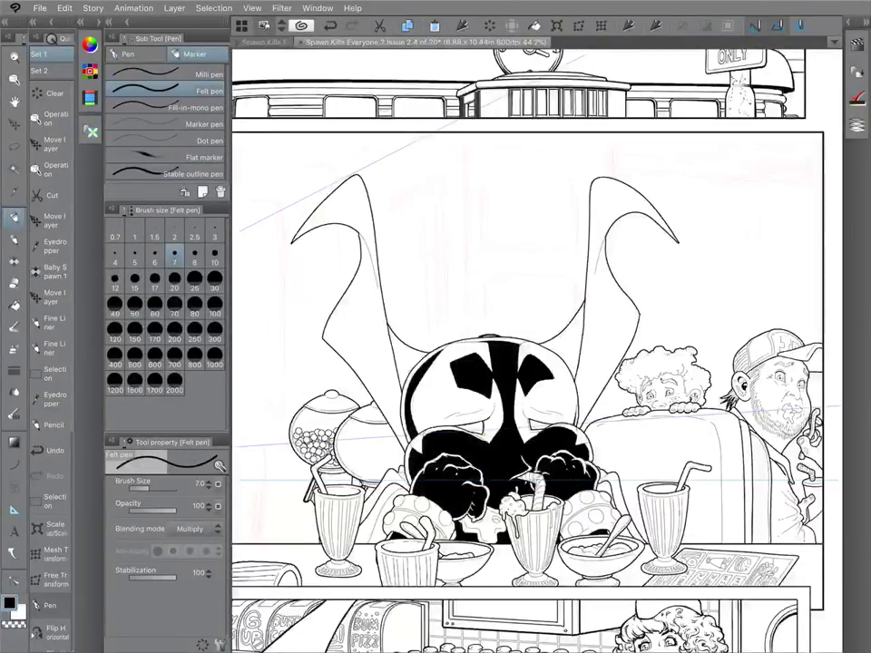
# Export the Gum Ball Robson fine liner sub tool as a sub tool file named Gum Ball Robson.
pyautogui.click(14, 261)
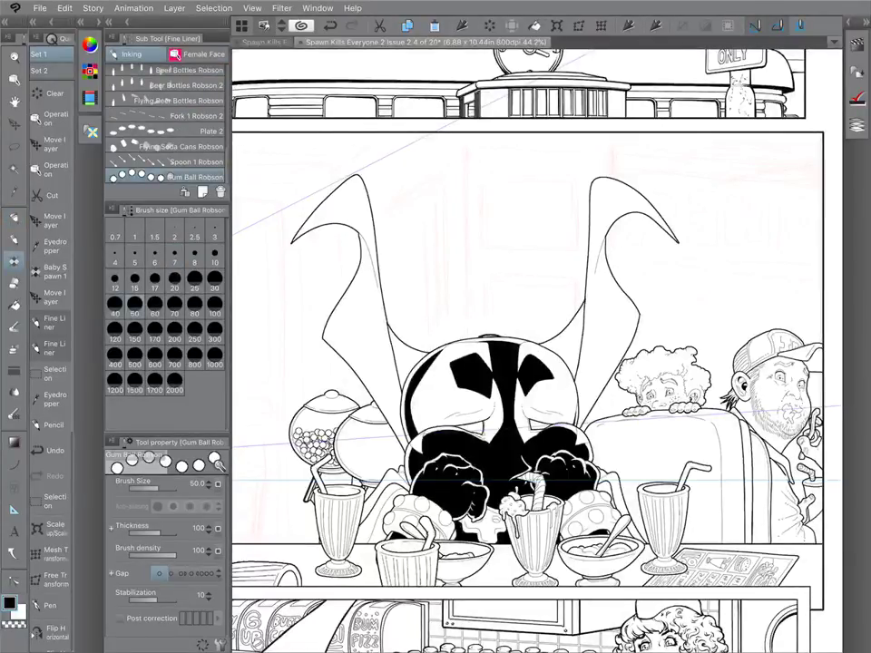
pyautogui.click(111, 38)
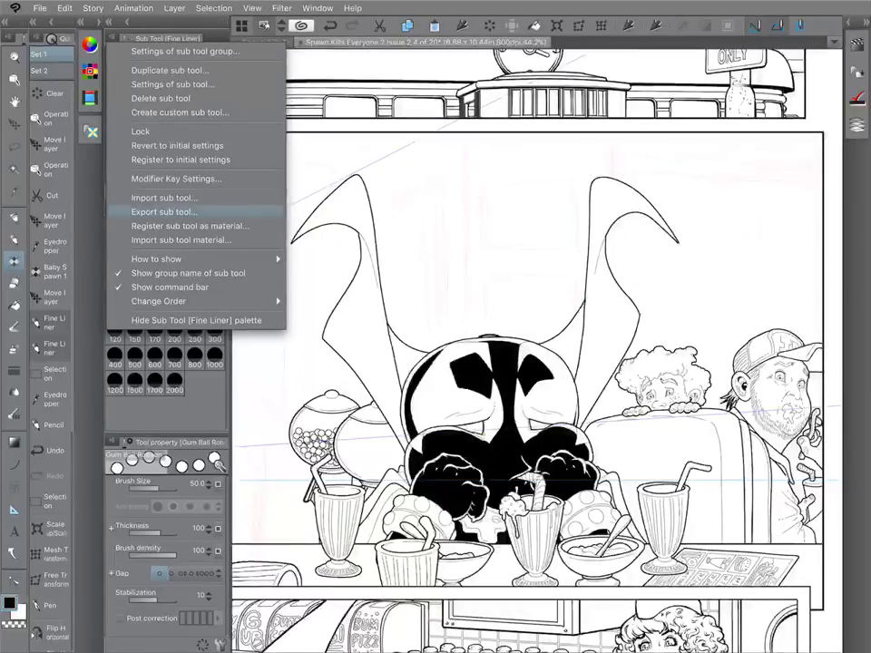
pyautogui.click(163, 212)
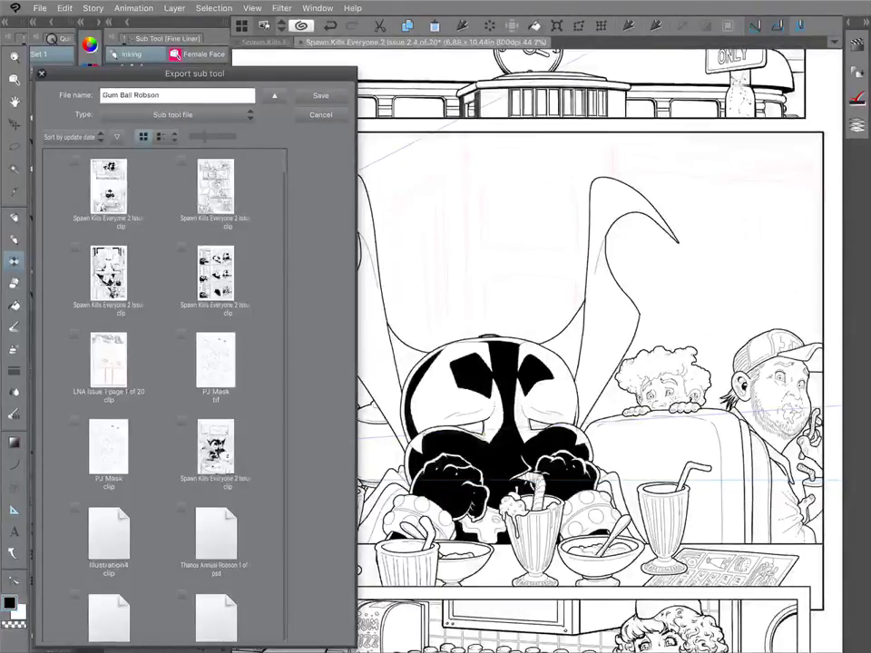
pyautogui.click(320, 95)
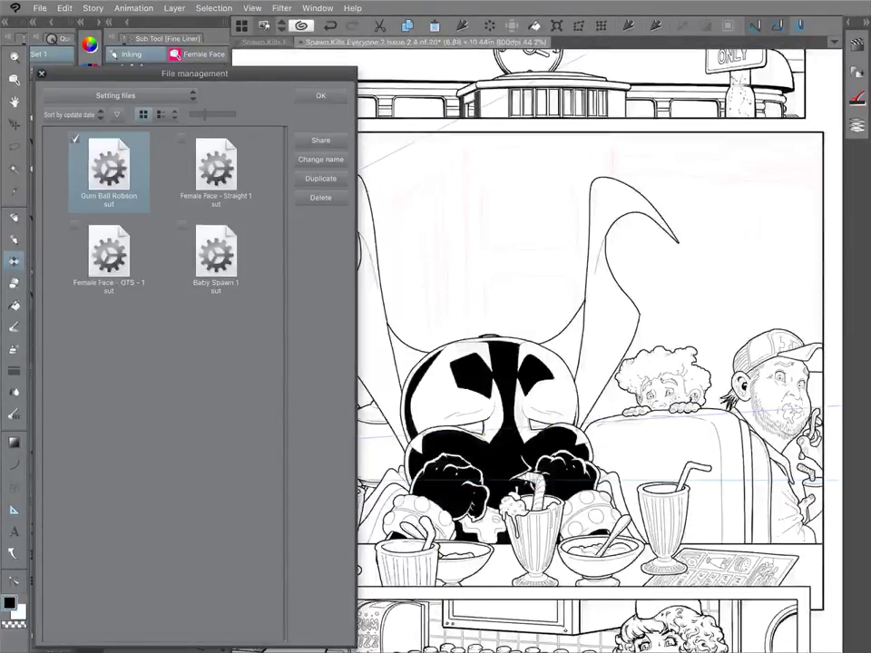
# Share the exported Gum Ball Robson file using Save to Files and expand the Drive location.
pyautogui.click(321, 140)
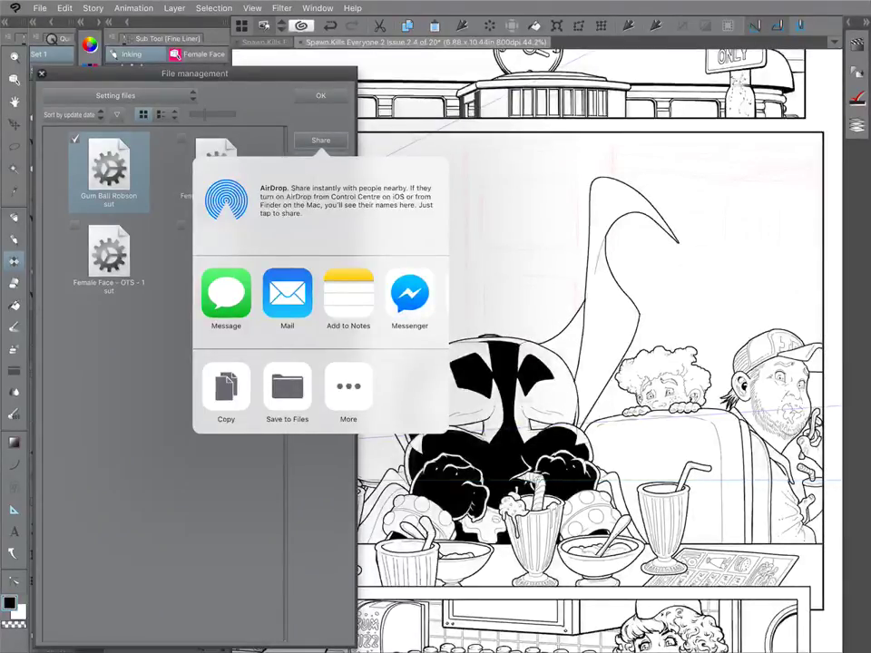
pyautogui.click(286, 388)
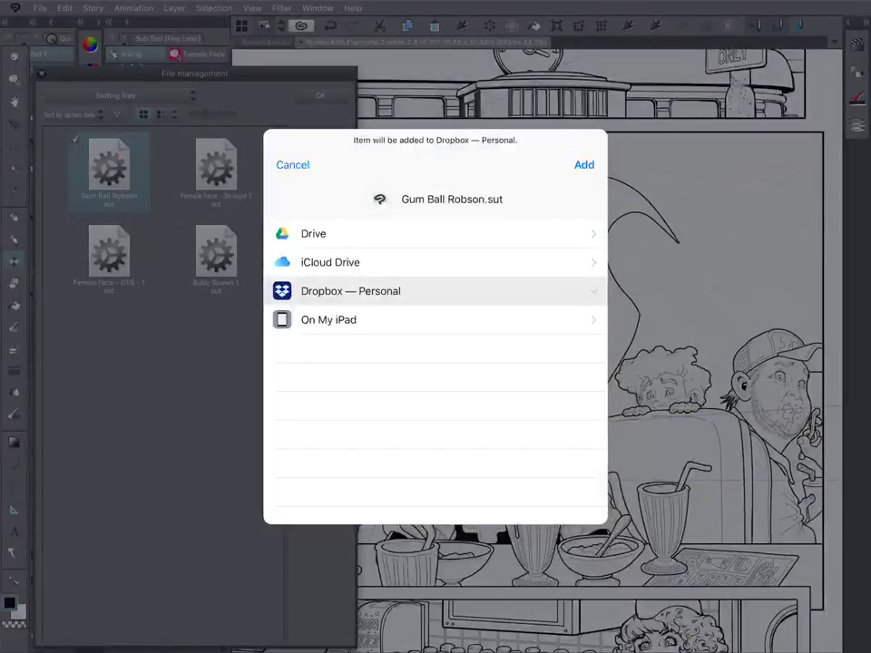
pyautogui.click(313, 234)
pyautogui.click(348, 371)
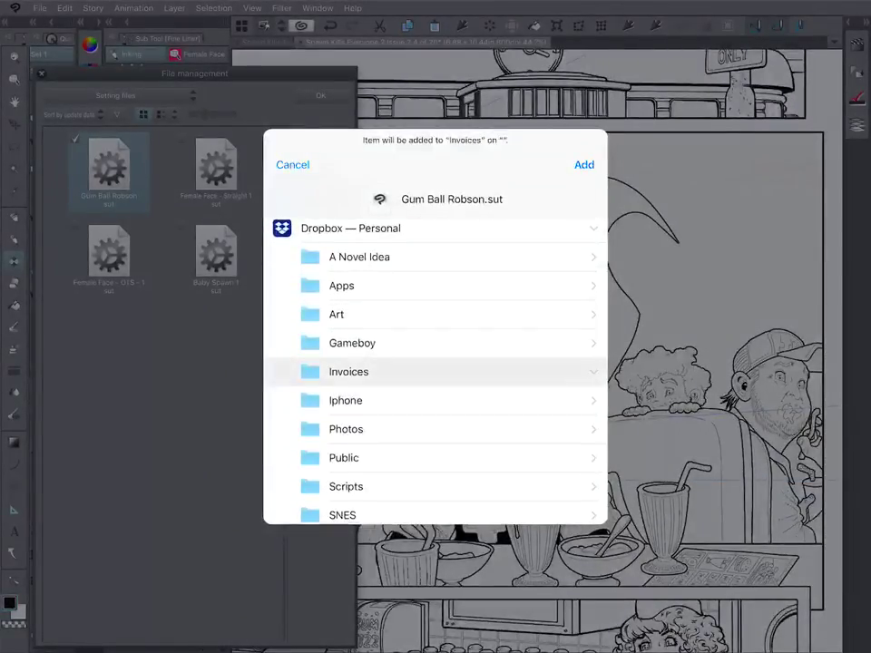
pyautogui.scroll(-5, 436, 372)
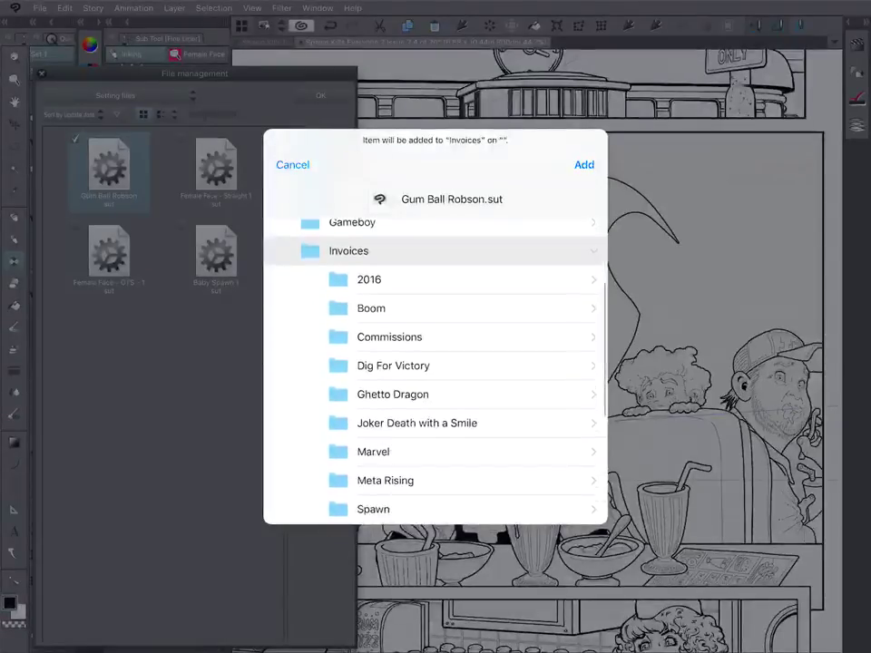
pyautogui.scroll(-2, 435, 372)
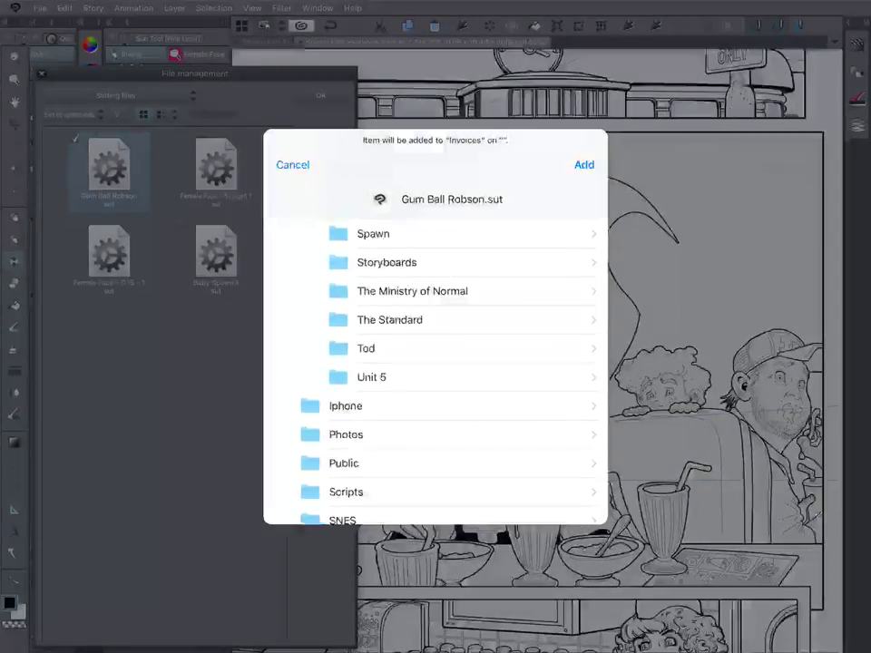
pyautogui.scroll(4, 436, 372)
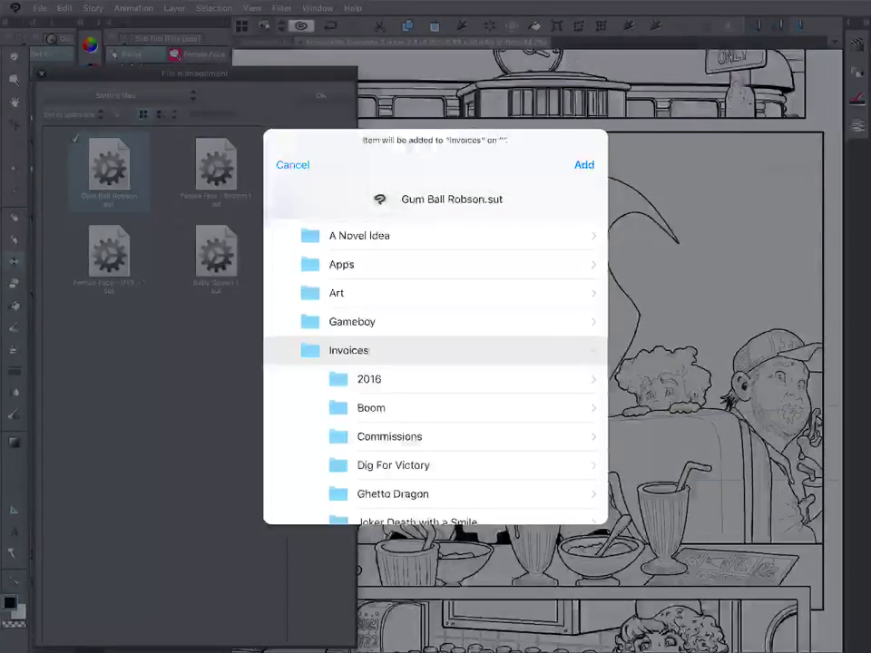
pyautogui.click(336, 293)
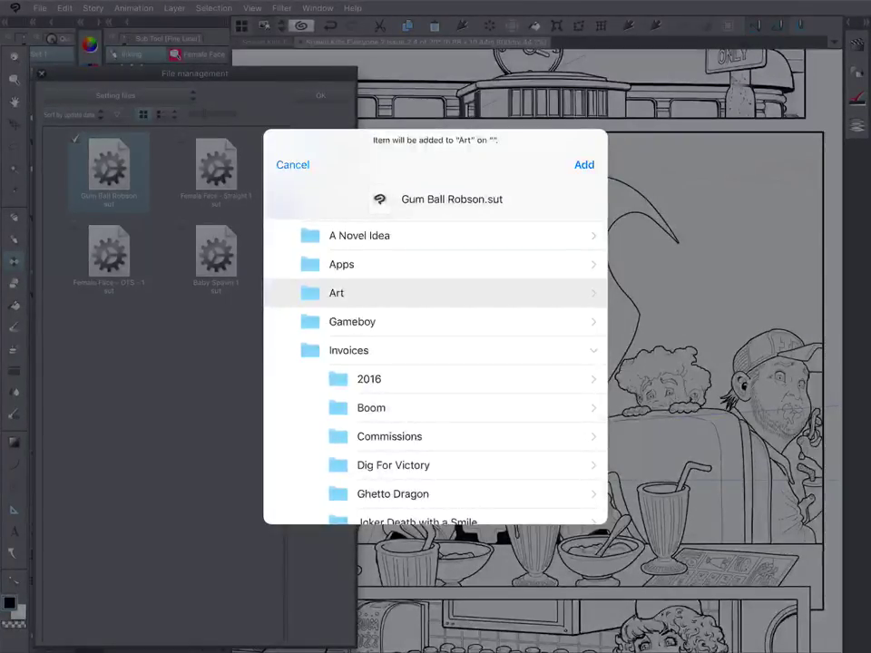
pyautogui.click(352, 322)
pyautogui.click(336, 293)
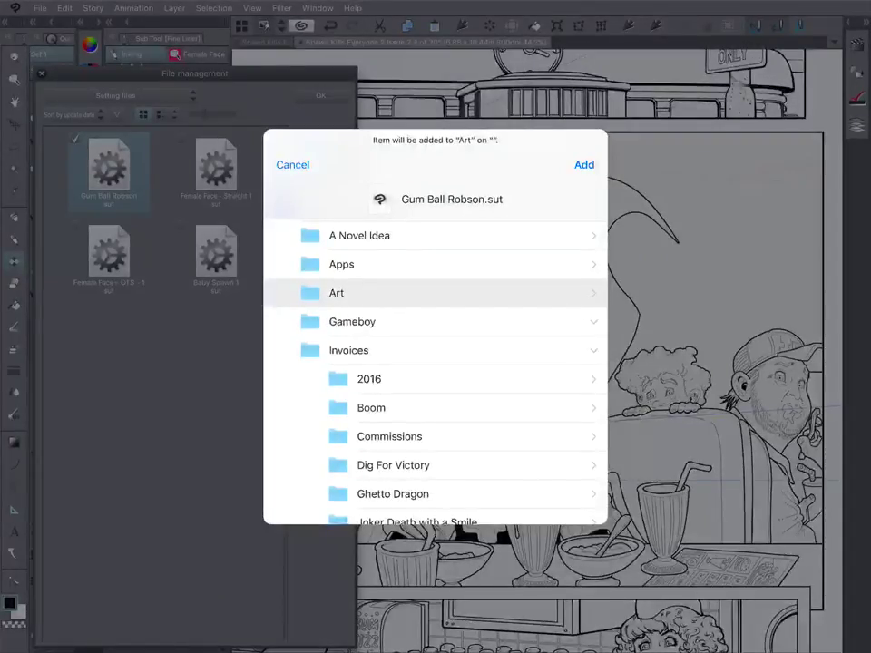
pyautogui.click(348, 350)
pyautogui.click(336, 313)
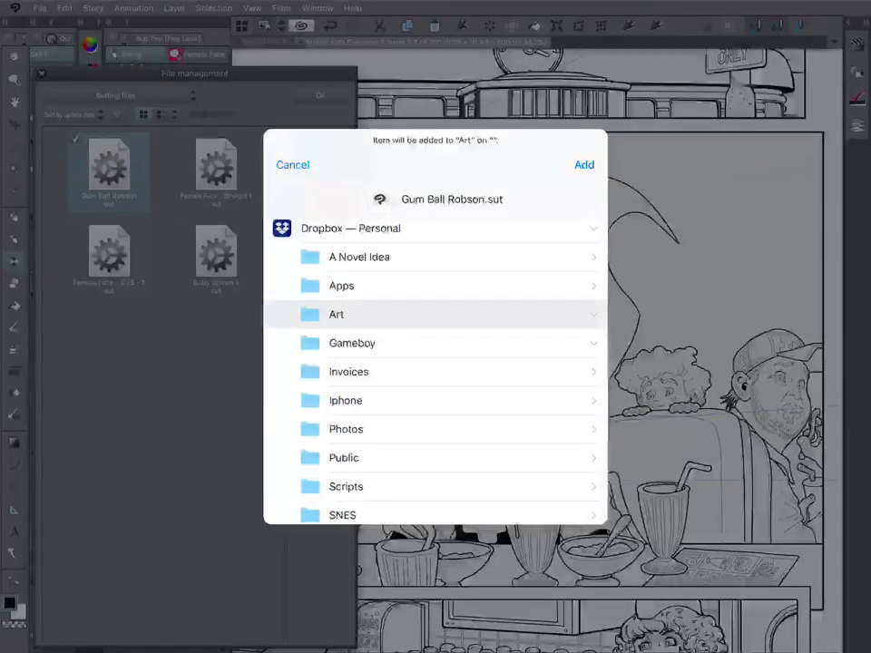
pyautogui.scroll(5, 436, 371)
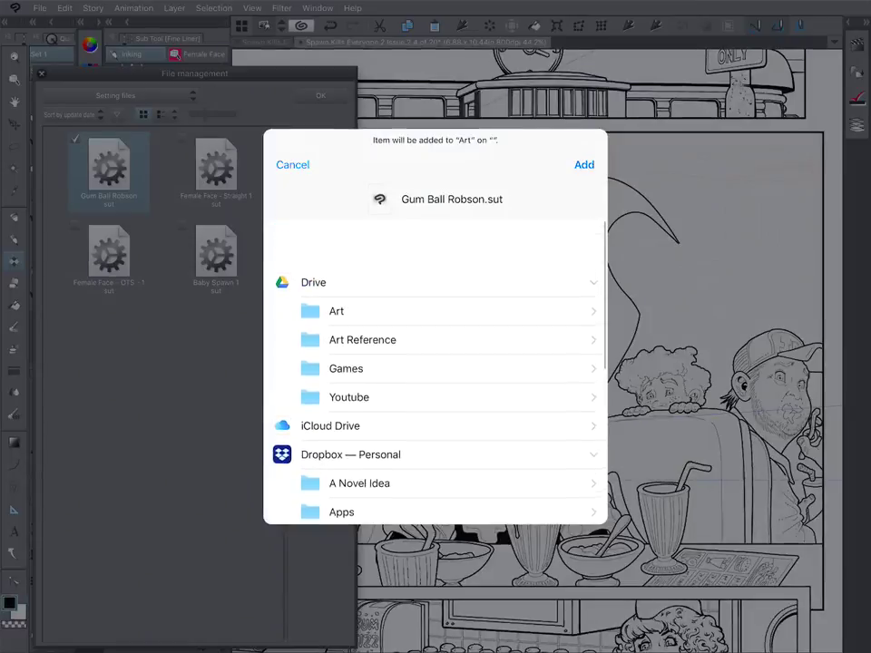
# Try to add Gum Ball Robson.sut to the Robson Brushes folder inside Art and MS Brushes Custom on Drive.
pyautogui.click(336, 262)
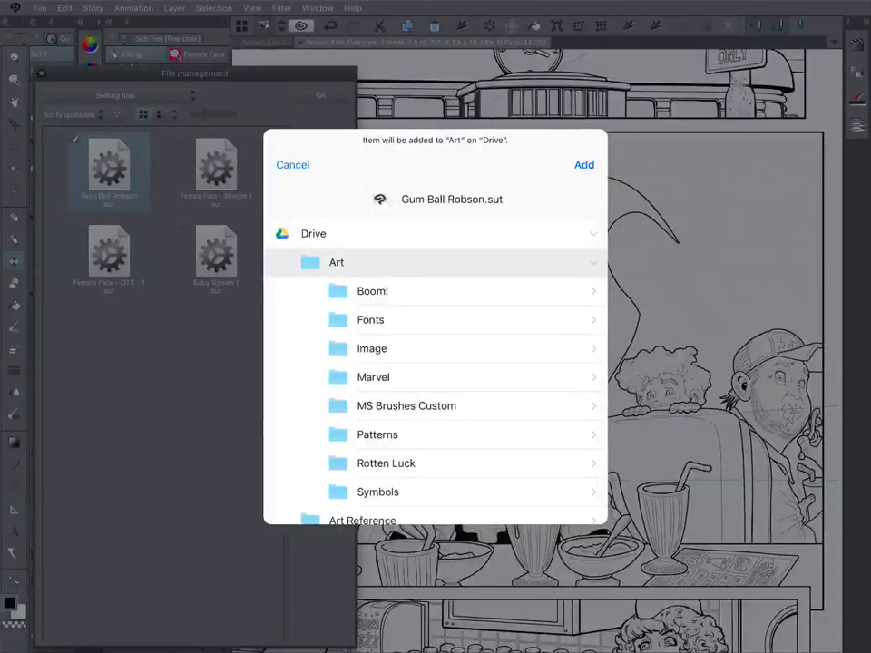
pyautogui.click(406, 405)
pyautogui.click(424, 458)
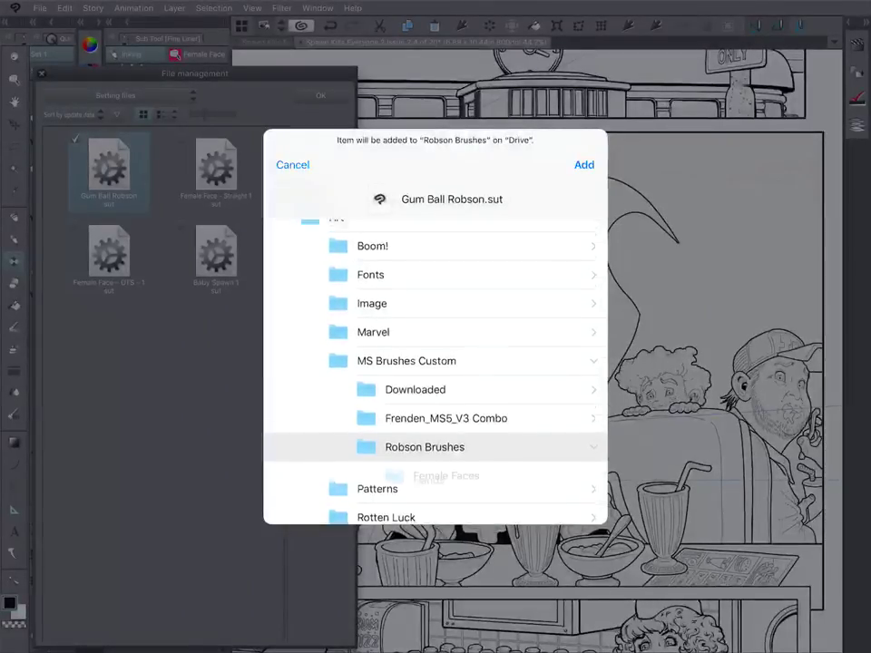
pyautogui.click(425, 372)
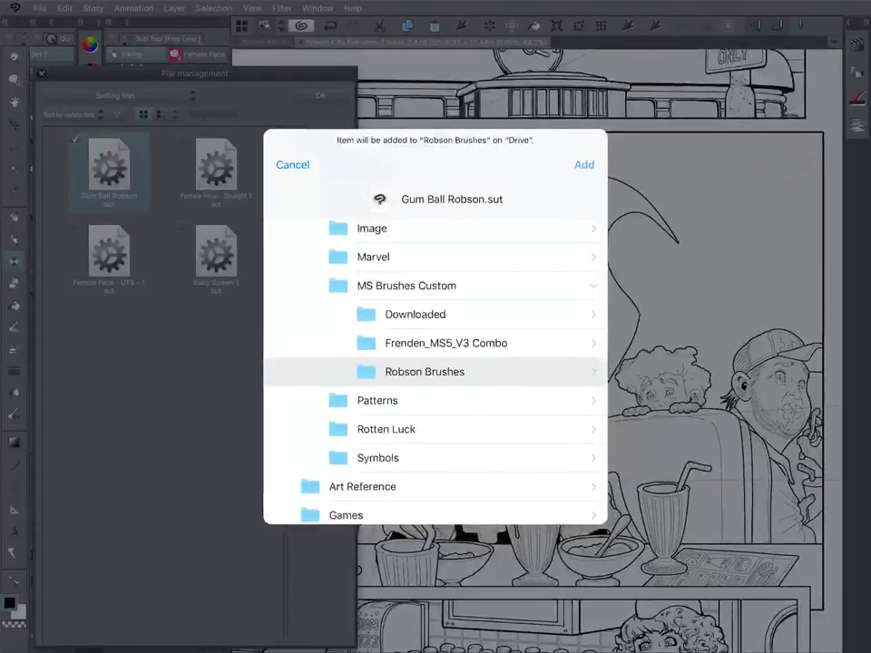
pyautogui.click(584, 165)
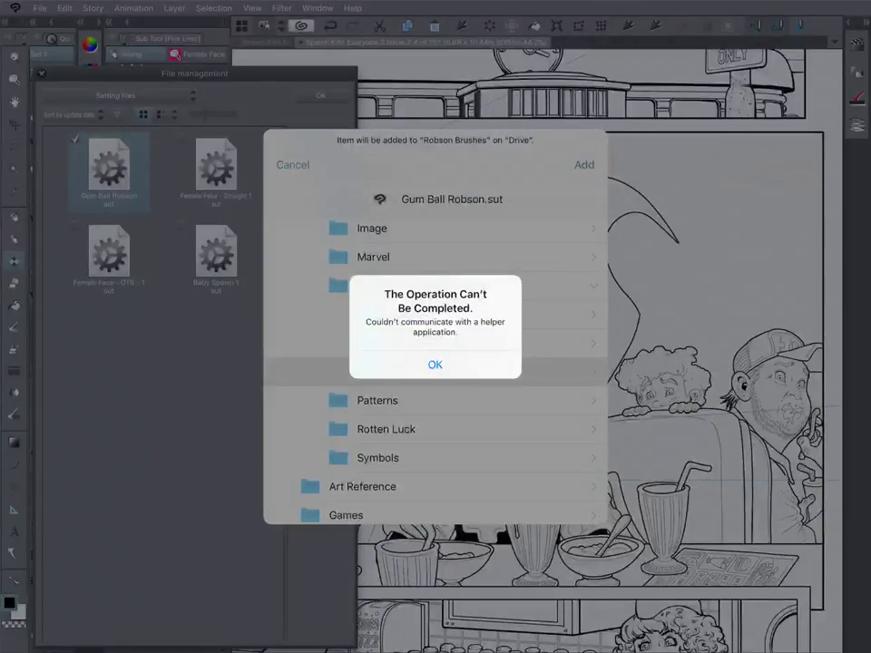
pyautogui.click(435, 365)
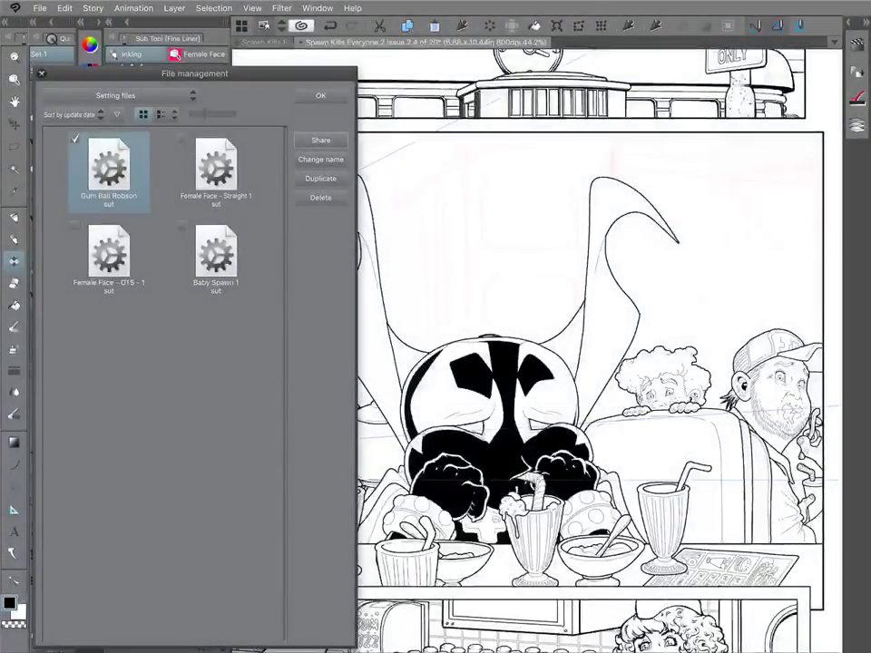
# Try again to save the shared Gum Ball Robson.sut to Drive's Robson Brushes folder, and close file management.
pyautogui.click(320, 140)
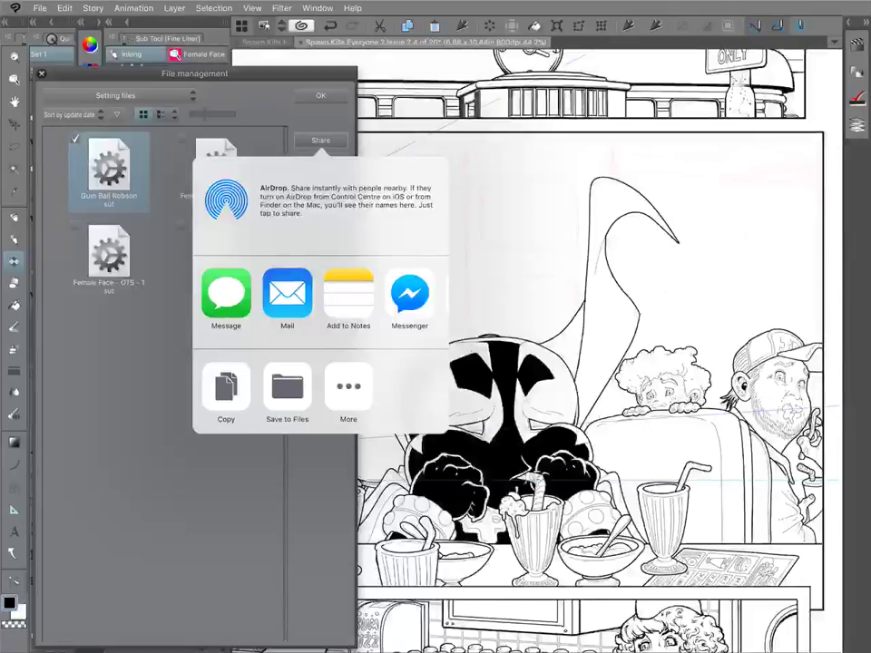
pyautogui.click(287, 388)
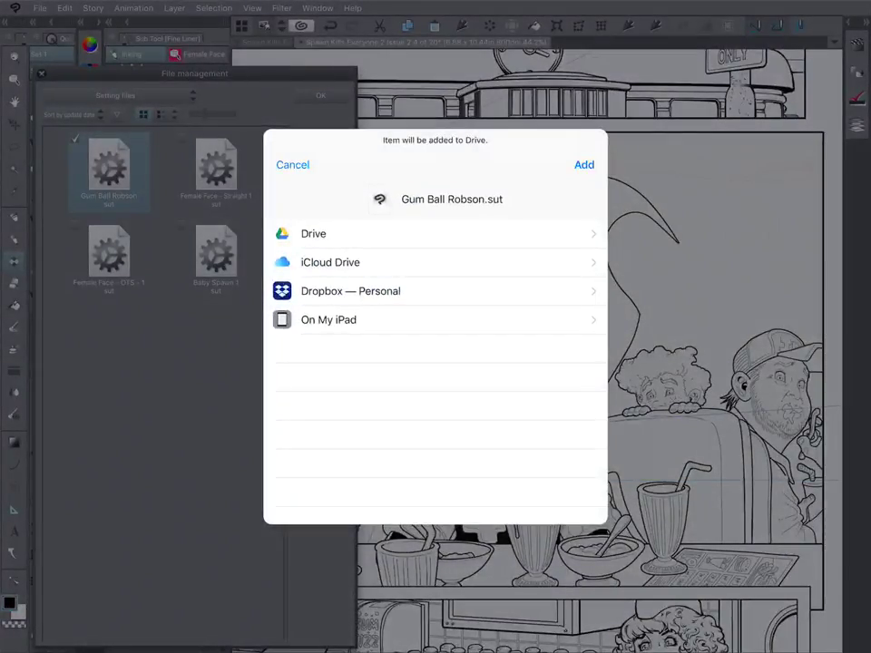
pyautogui.click(436, 234)
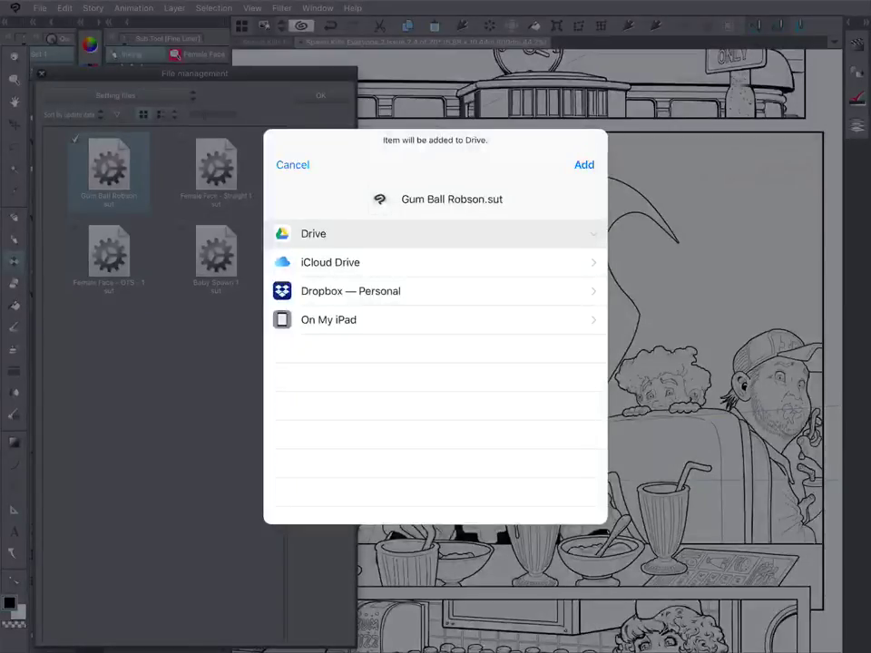
pyautogui.click(435, 262)
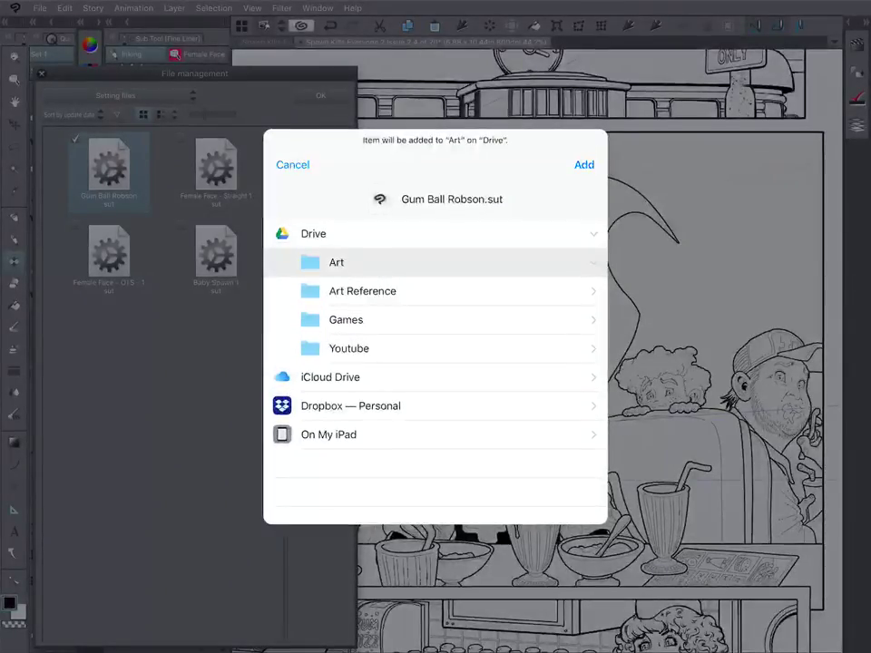
pyautogui.click(407, 406)
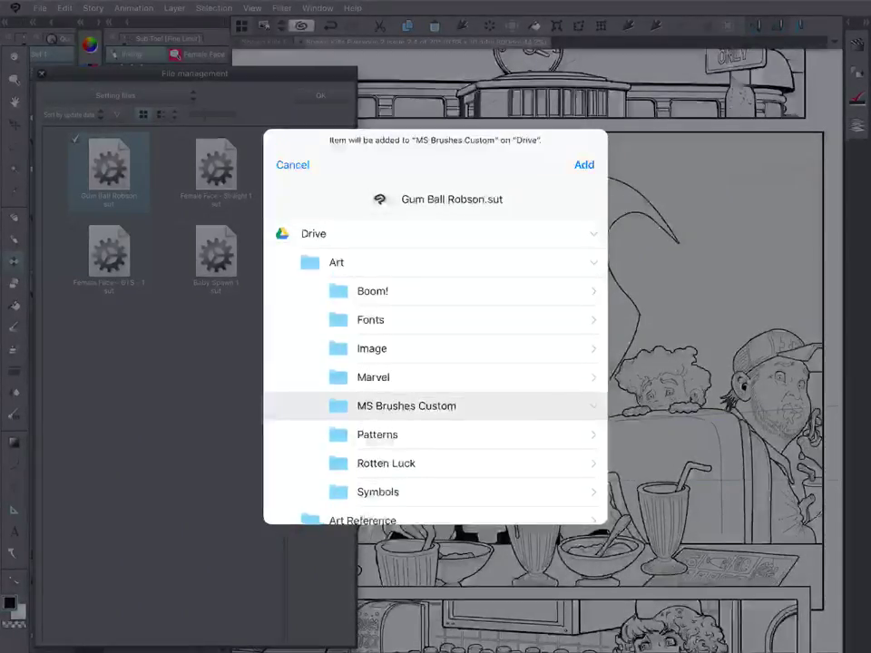
pyautogui.click(425, 457)
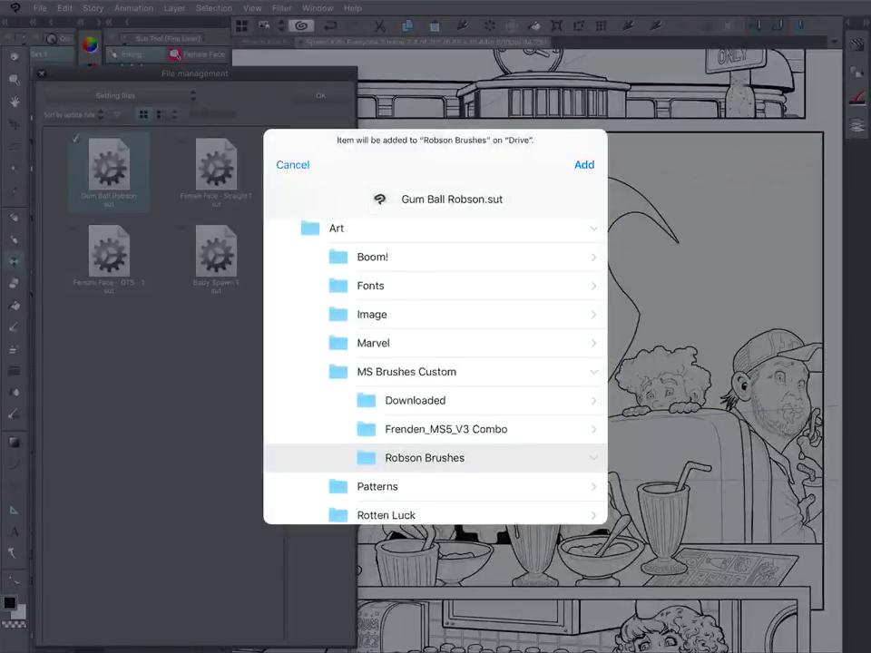
pyautogui.click(584, 164)
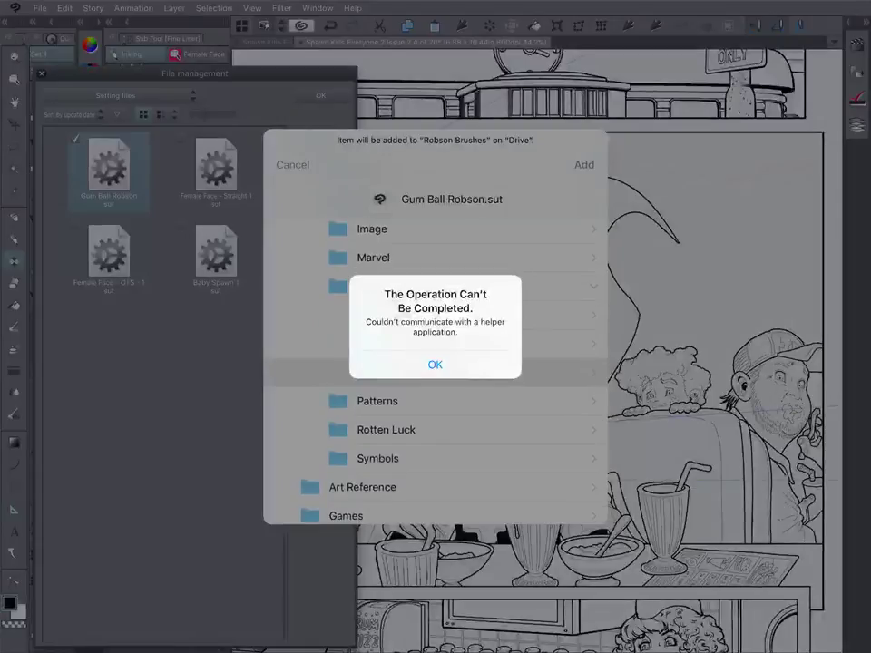
pyautogui.click(435, 364)
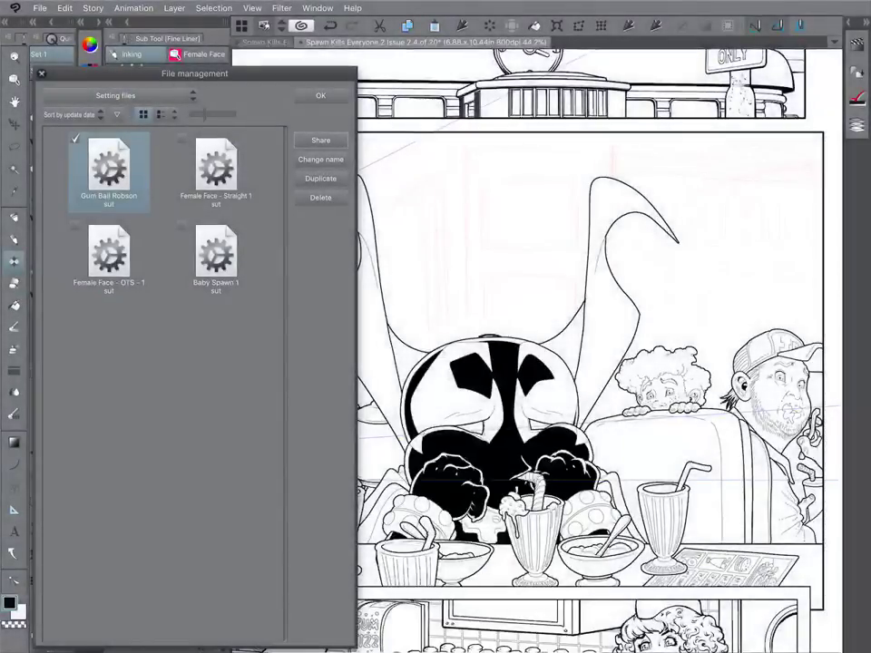
pyautogui.click(320, 95)
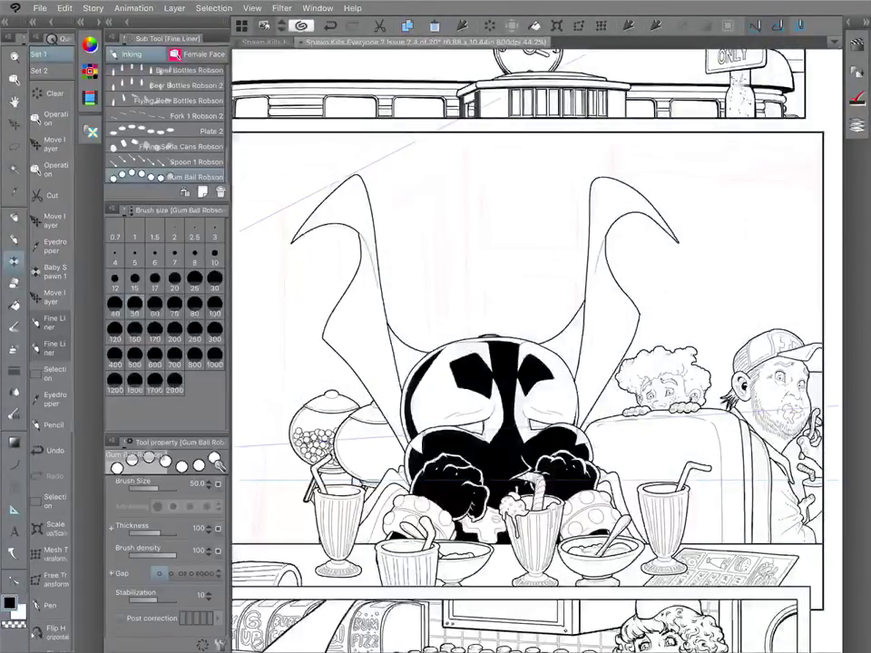
# Ink the vertical right edge of the wall block behind the caped character with the Felt pen and shift it slightly left.
pyautogui.click(13, 218)
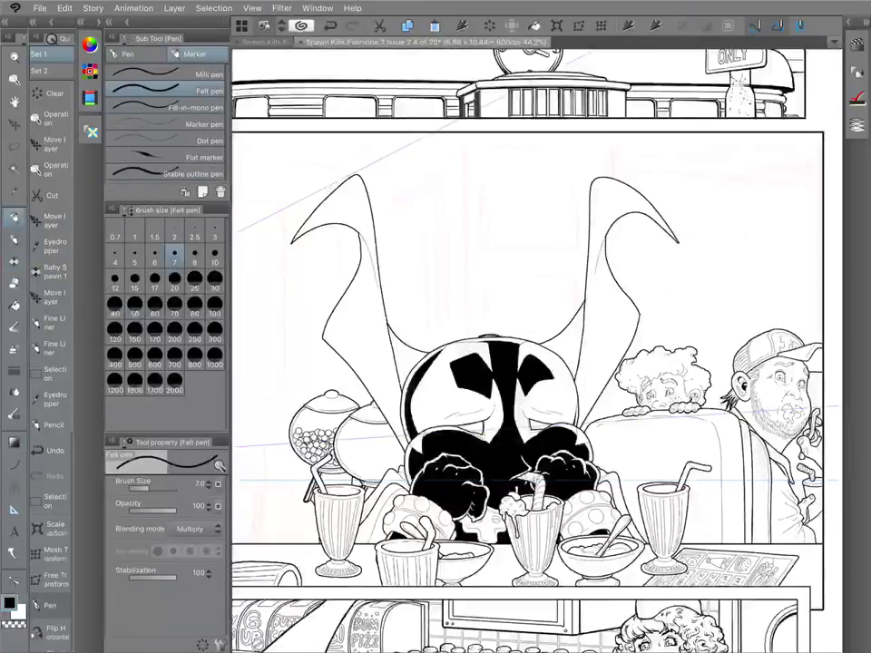
pyautogui.moveTo(581, 317); pyautogui.dragTo(489, 327)
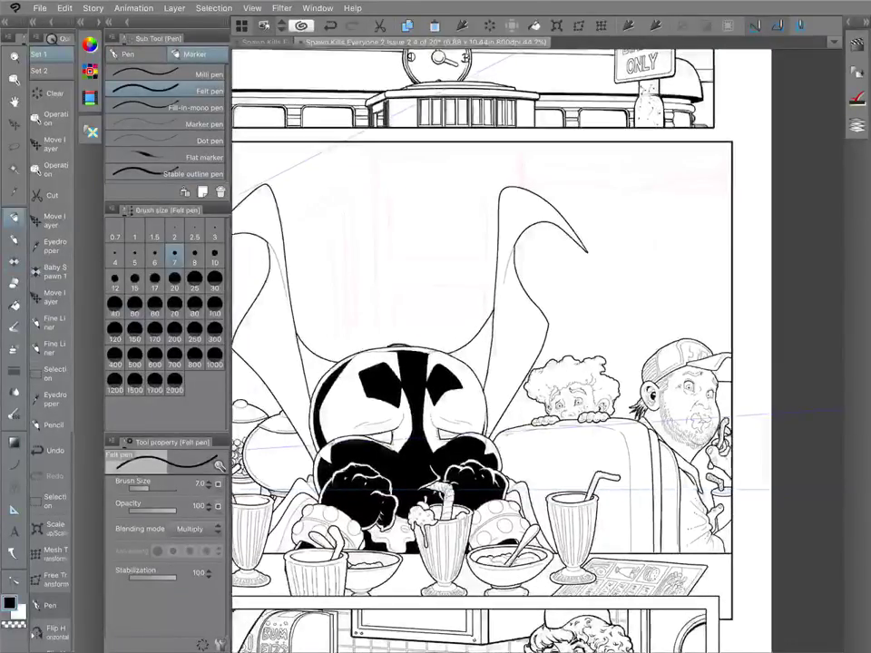
pyautogui.moveTo(523, 150); pyautogui.dragTo(523, 426)
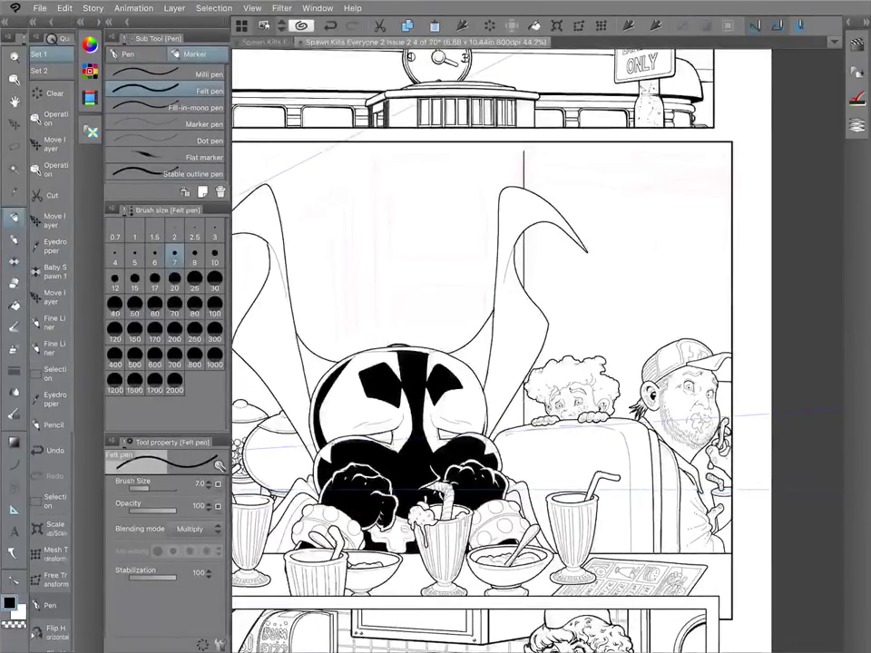
pyautogui.press('k')
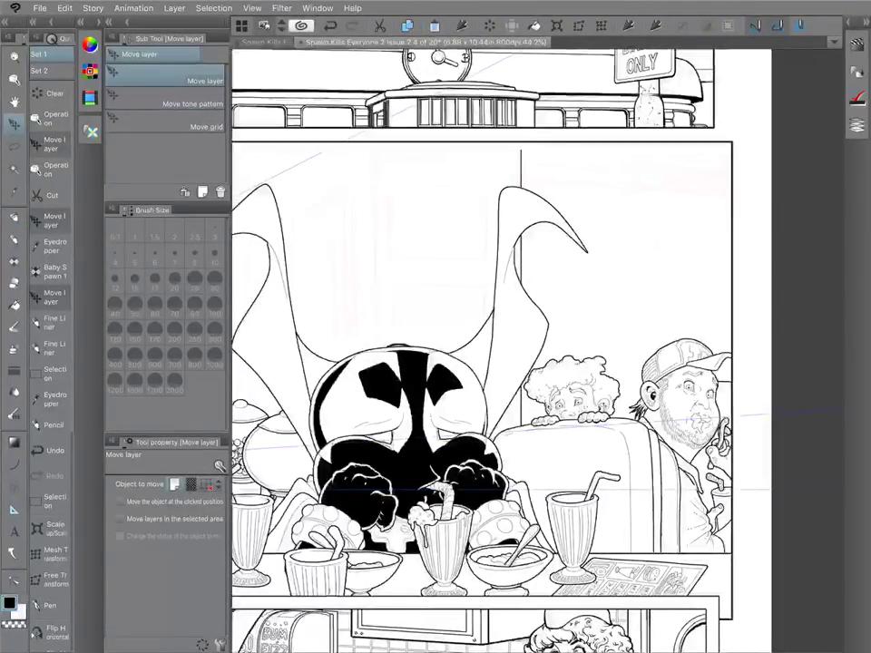
pyautogui.press('p')
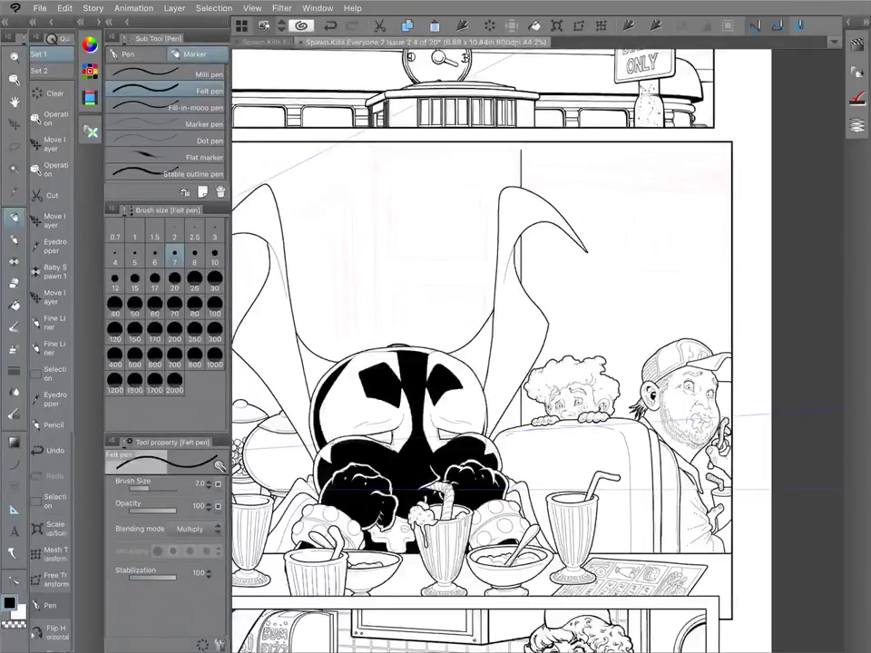
# Ink the wall block's horizontal top edge and its vertical front corner, using brush size 5 for the corner line.
pyautogui.moveTo(468, 148)
pyautogui.mouseDown()
pyautogui.moveTo(379, 148)
pyautogui.moveTo(370, 349)
pyautogui.mouseUp()
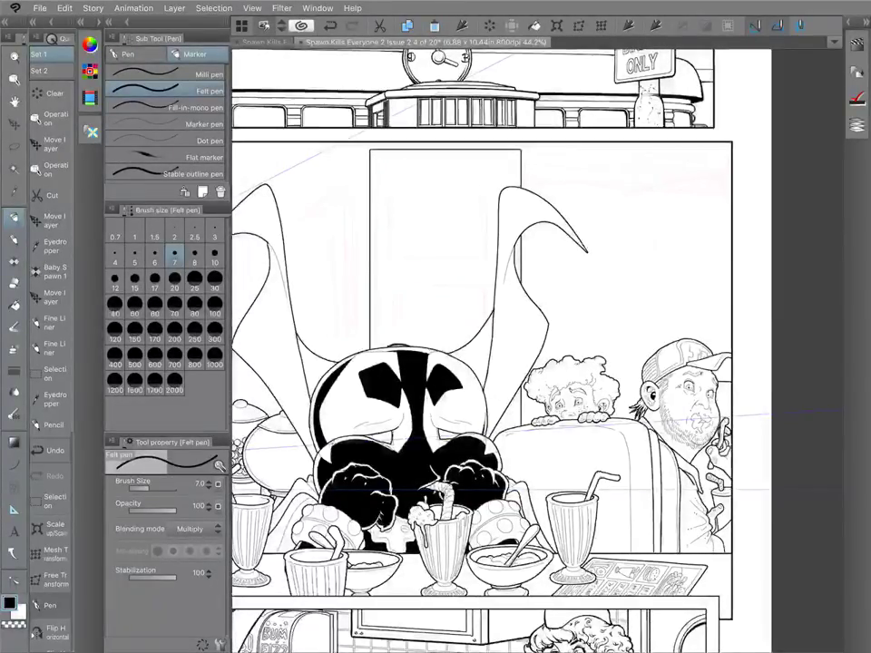
pyautogui.hotkey('ctrl', 'z')
pyautogui.click(134, 257)
pyautogui.moveTo(371, 190); pyautogui.dragTo(371, 308)
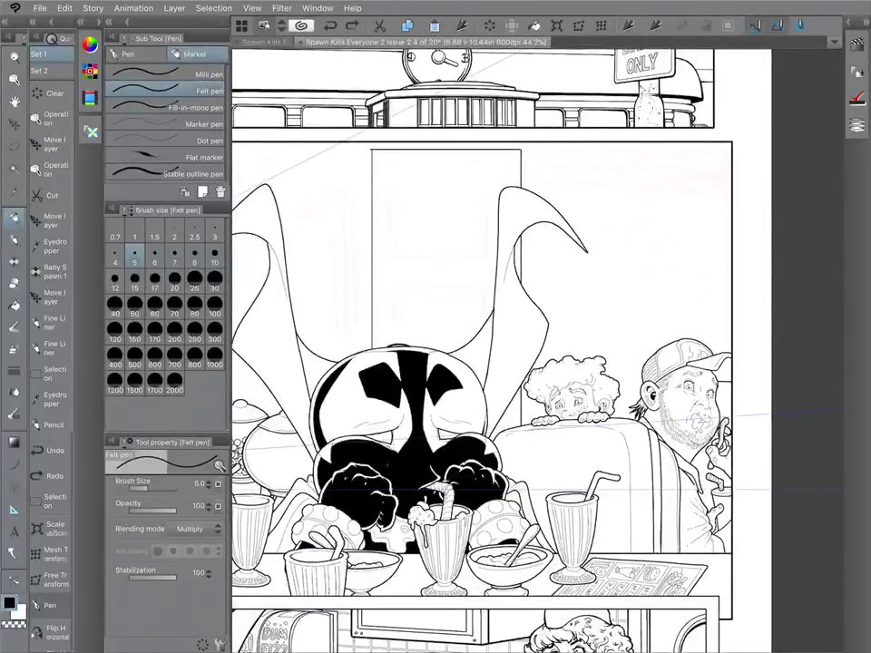
pyautogui.hotkey('ctrl', 'z')
pyautogui.hotkey('ctrl', 'y')
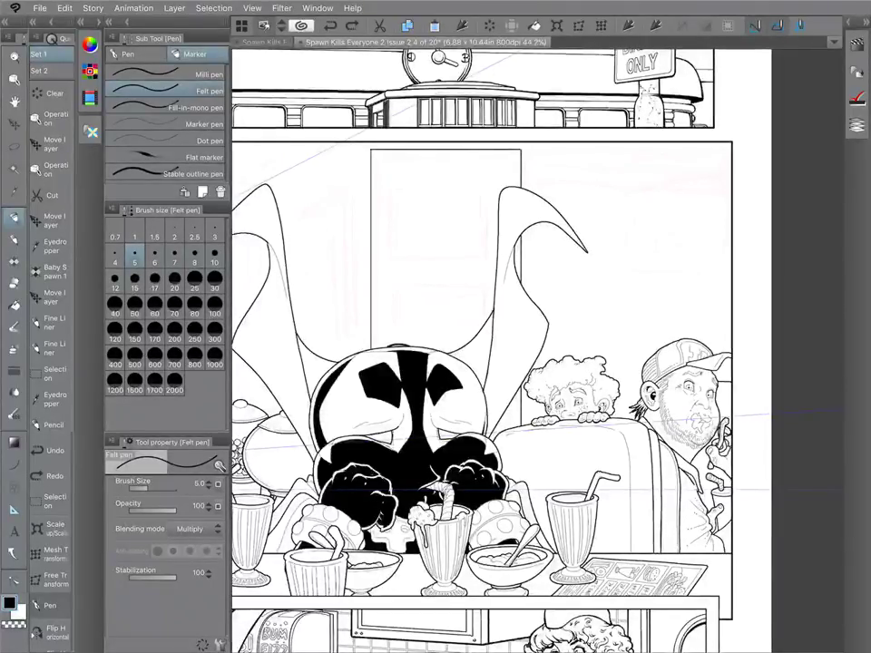
# Ink the wall block's receding left face and the horizontal wall line to its left with the Felt pen at size 7.
pyautogui.click(174, 257)
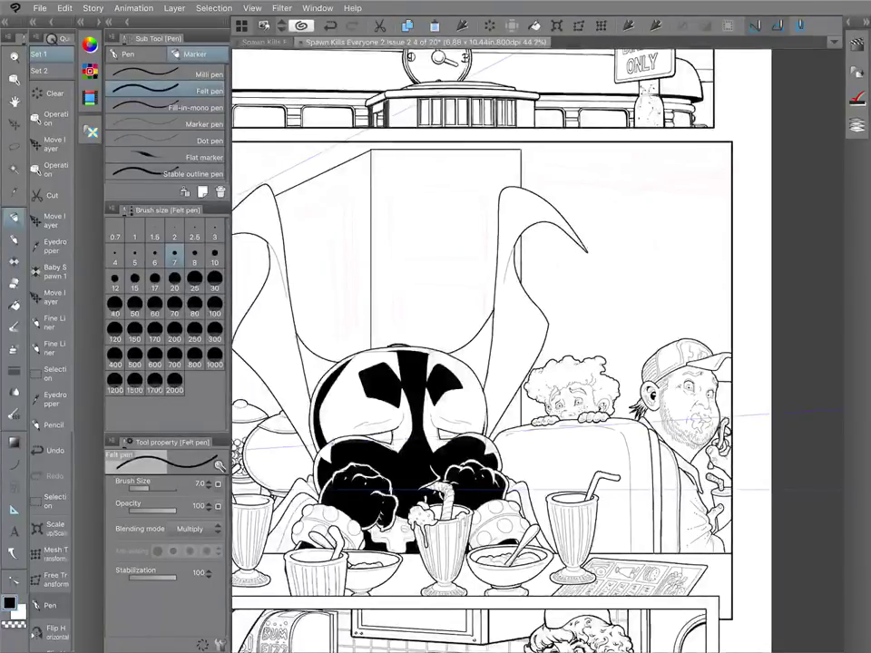
pyautogui.scroll(-3, 537, 350)
pyautogui.scroll(3, 537, 350)
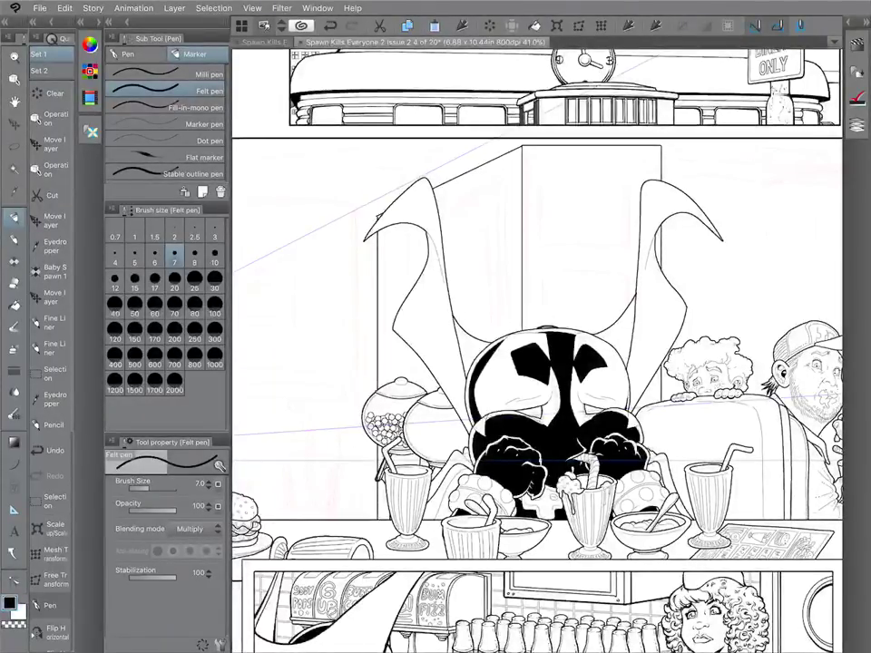
pyautogui.hotkey('ctrl', 'z')
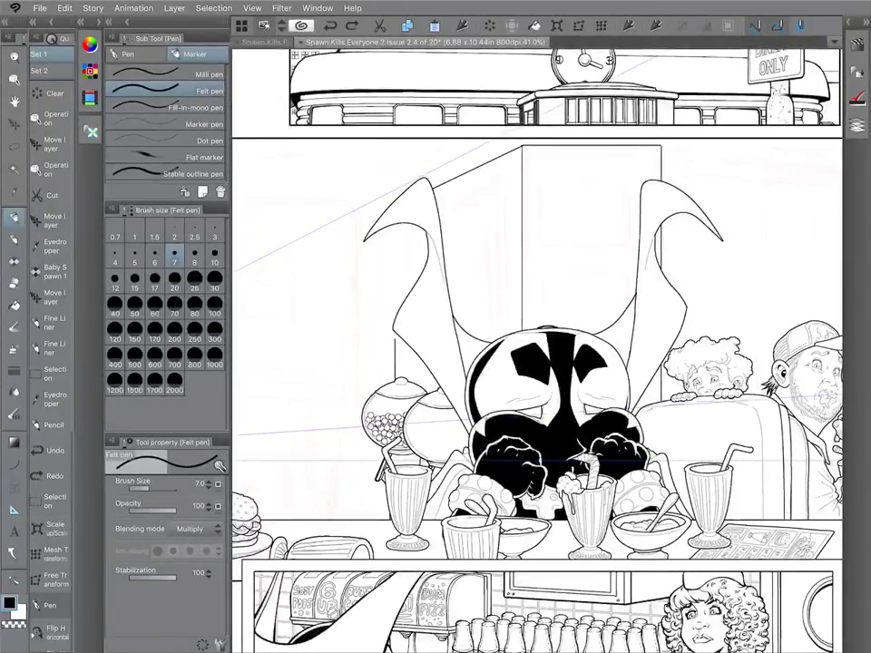
pyautogui.hotkey('ctrl', 'y')
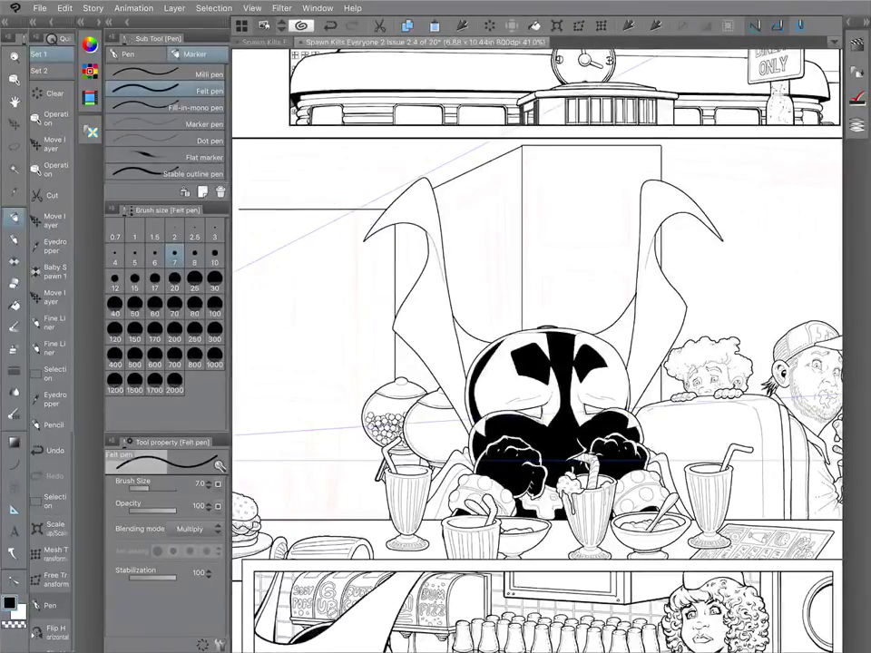
# Ink the matching horizontal wall line from the right cape tip to the panel's right border, keeping it off the wall block.
pyautogui.scroll(-3, 548, 388)
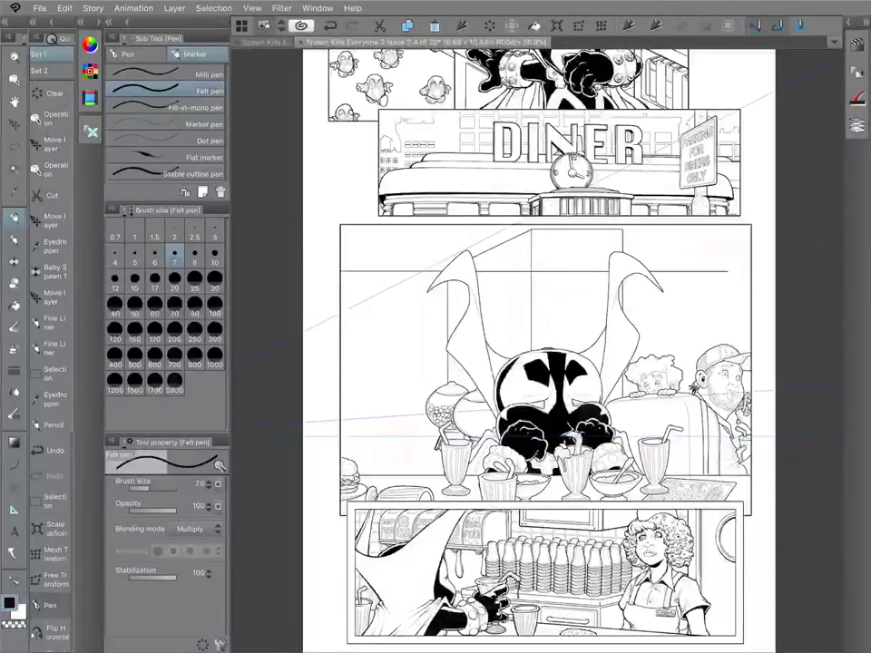
pyautogui.scroll(3, 535, 350)
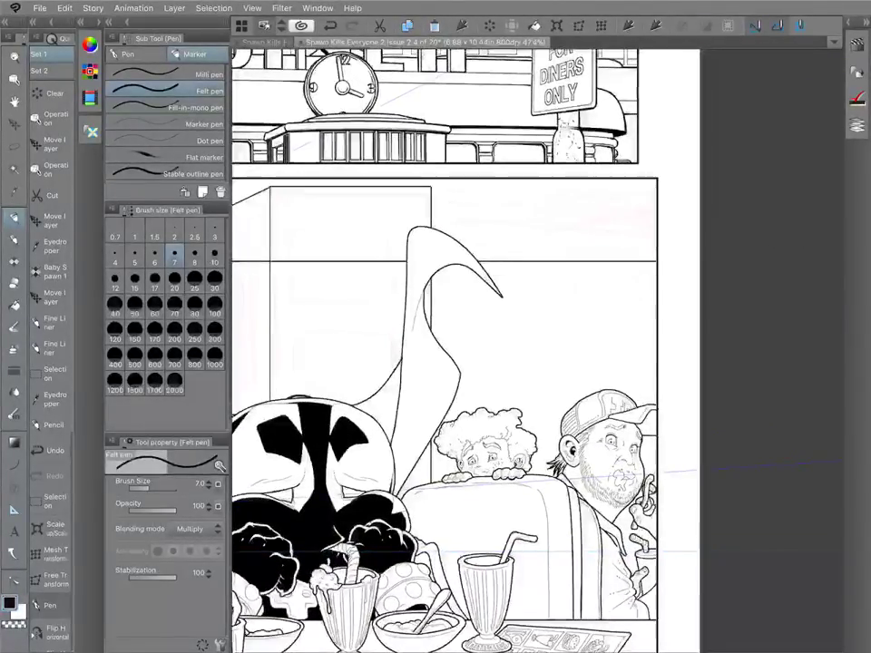
pyautogui.hotkey('ctrl', 'z')
pyautogui.scroll(-5, 535, 349)
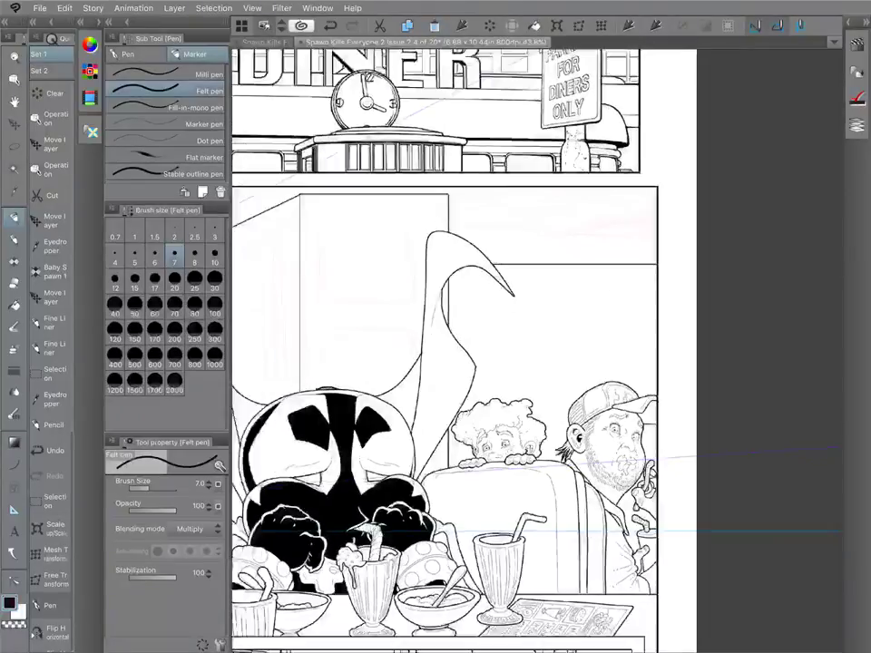
pyautogui.scroll(2, 560, 360)
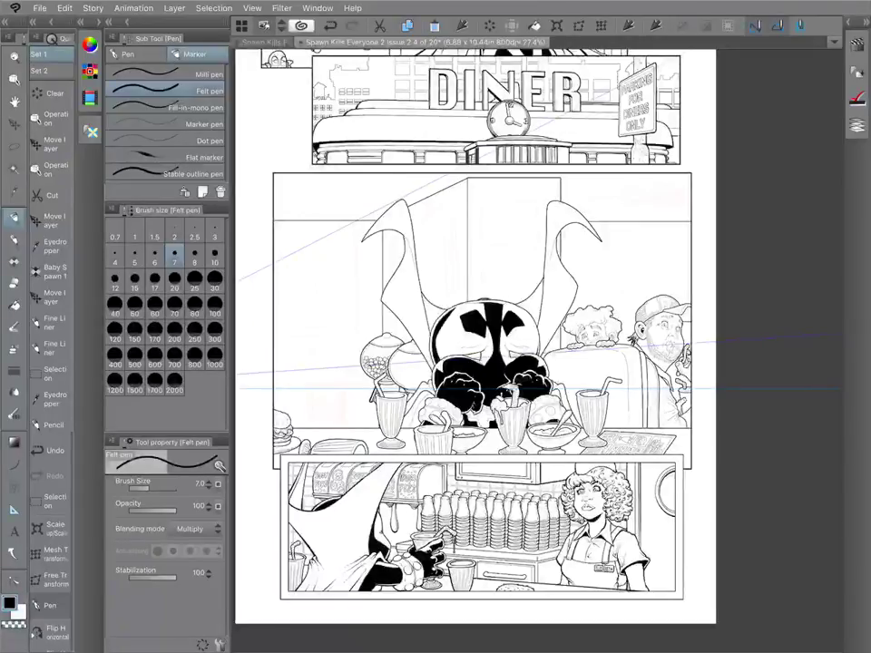
pyautogui.scroll(2, 548, 190)
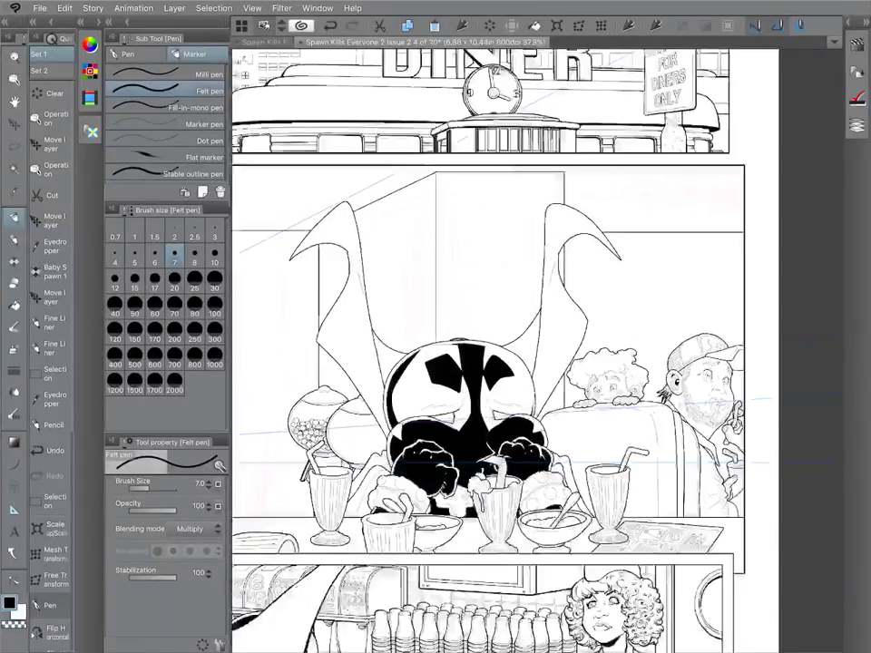
# Ink an inset frame on the wall block's left face with two vertical sides and a top edge following the perspective.
pyautogui.scroll(2, 522, 164)
pyautogui.scroll(-2, 590, 209)
pyautogui.scroll(2, 317, 313)
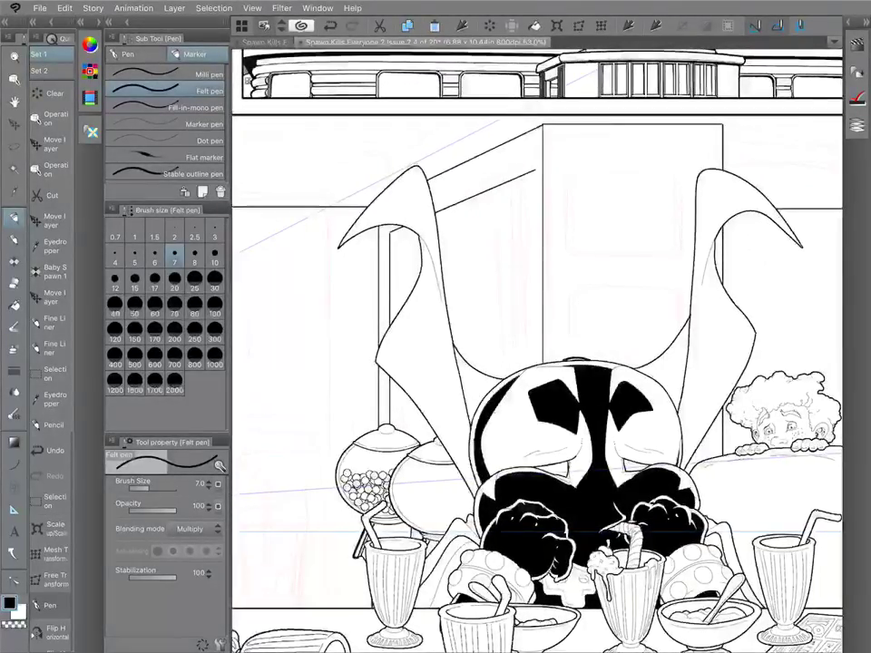
pyautogui.hotkey('ctrl', 'z')
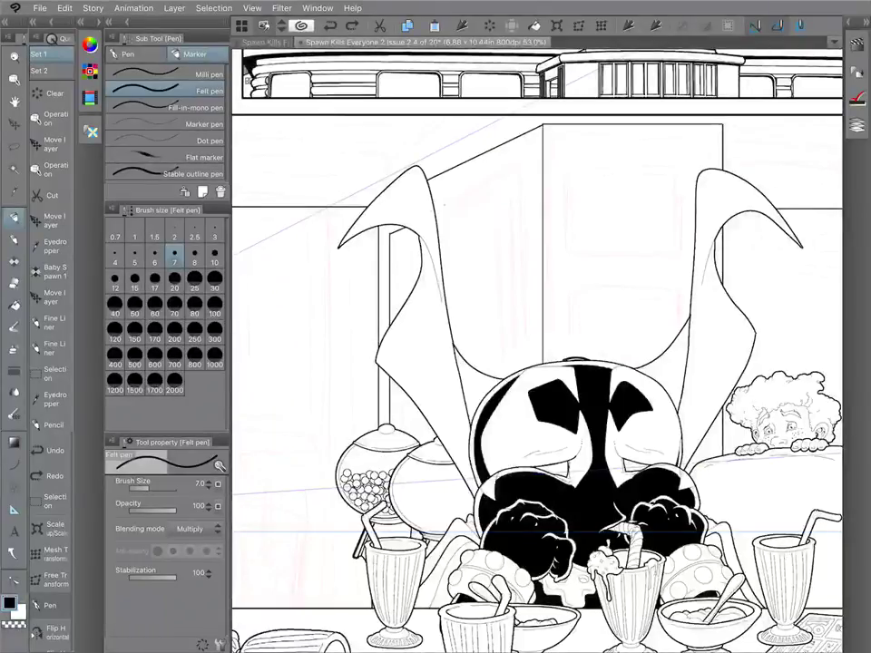
pyautogui.hotkey('ctrl', 'y')
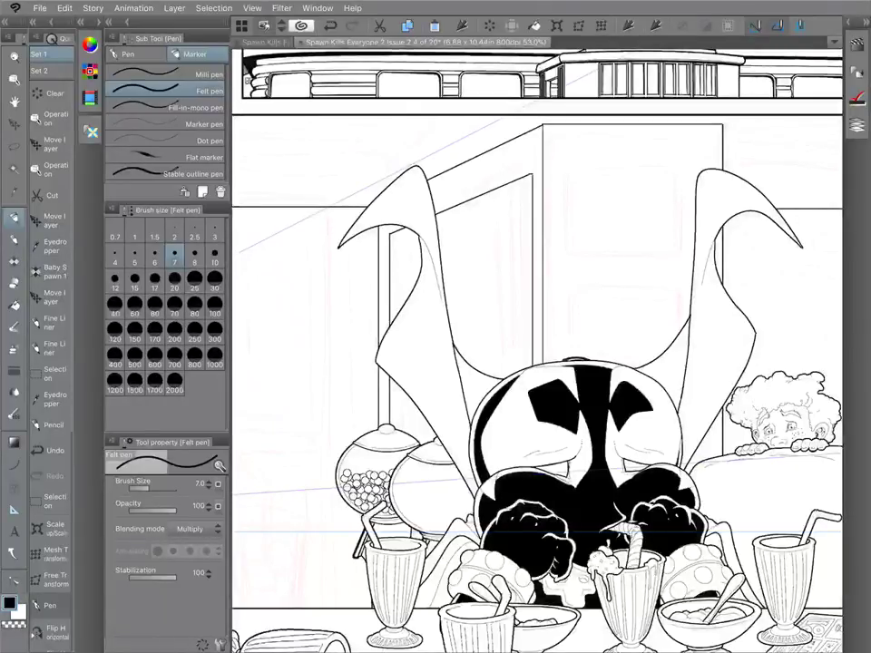
# Add a thin parallel vertical line just inside the inset frame's right side with the Felt pen at size 5.
pyautogui.click(134, 257)
pyautogui.moveTo(529, 175); pyautogui.dragTo(530, 366)
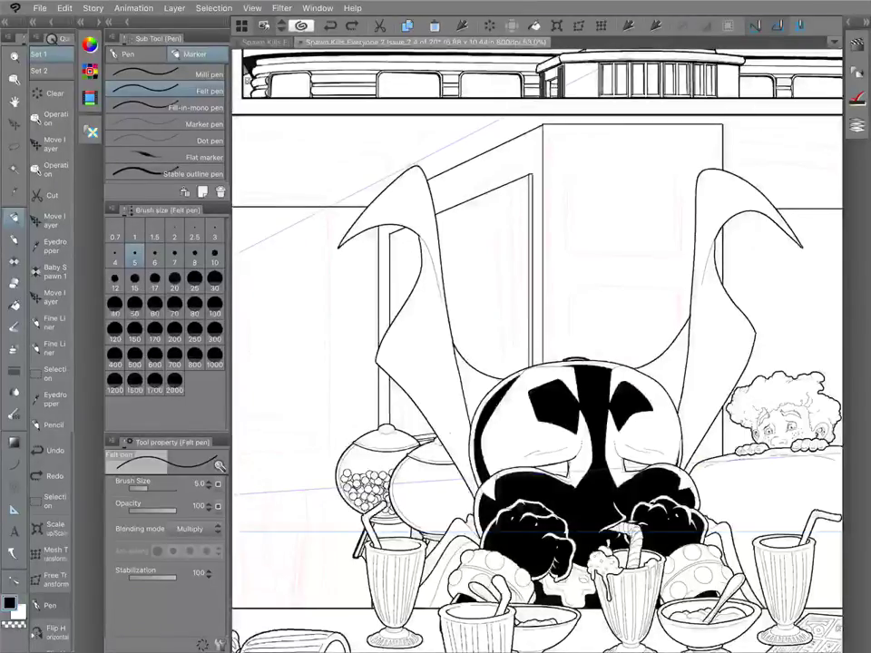
pyautogui.hotkey('ctrl', 'y')
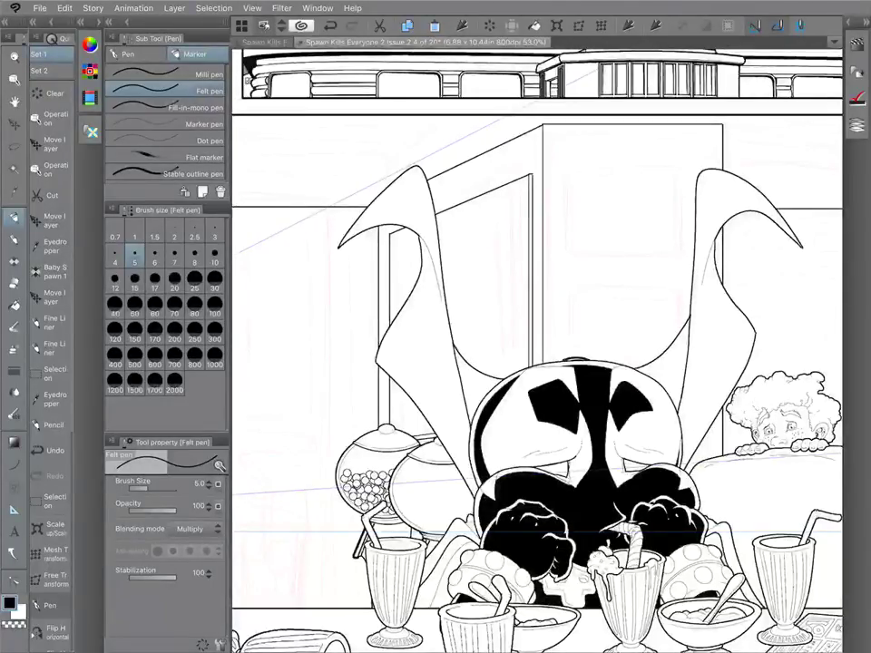
# Ink a rectangular panel on the upper part of the wall block's front face with the Felt pen at size 7.
pyautogui.moveTo(544, 345); pyautogui.dragTo(464, 361)
pyautogui.click(174, 256)
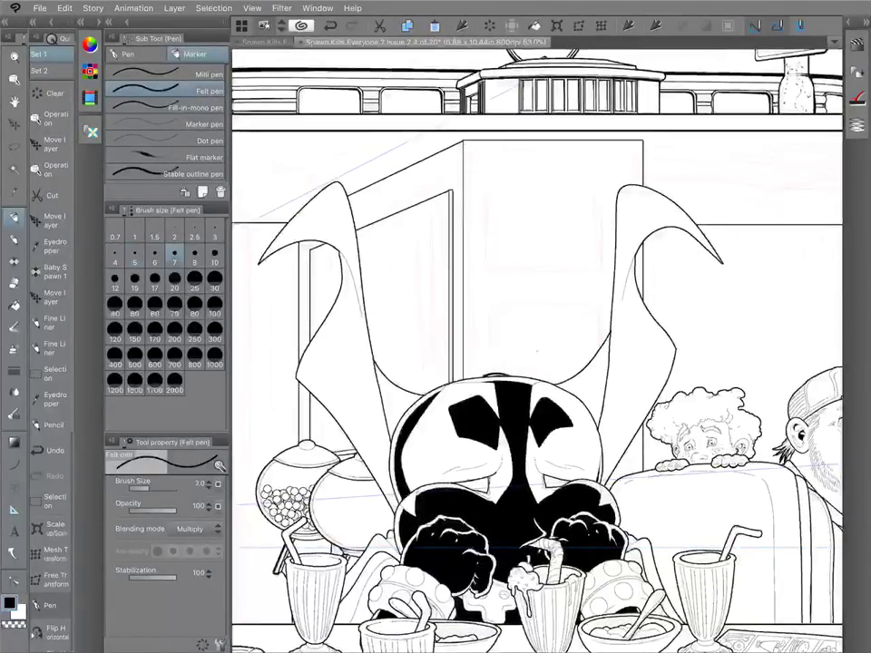
pyautogui.moveTo(484, 187); pyautogui.dragTo(491, 273)
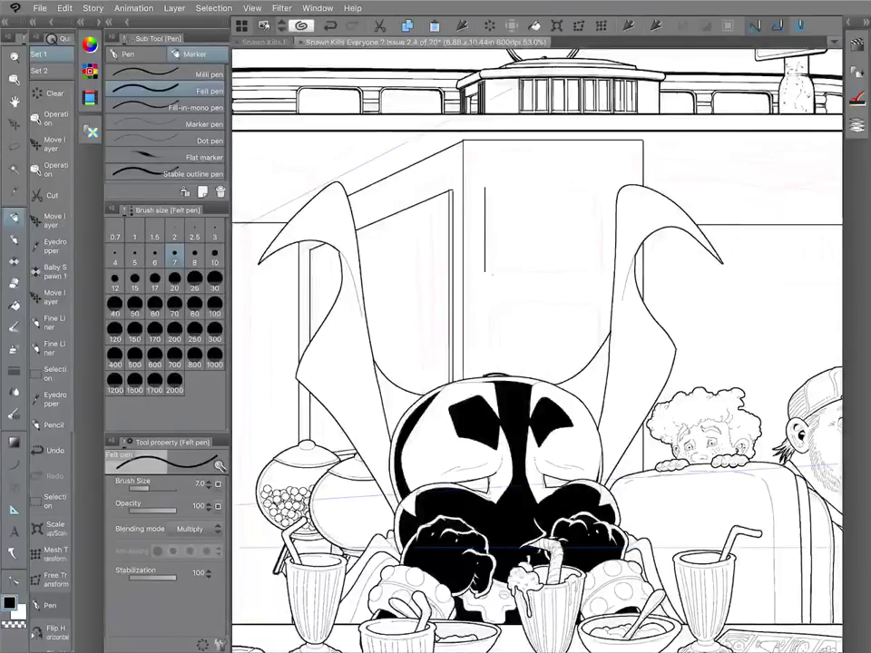
pyautogui.moveTo(484, 190); pyautogui.dragTo(622, 185)
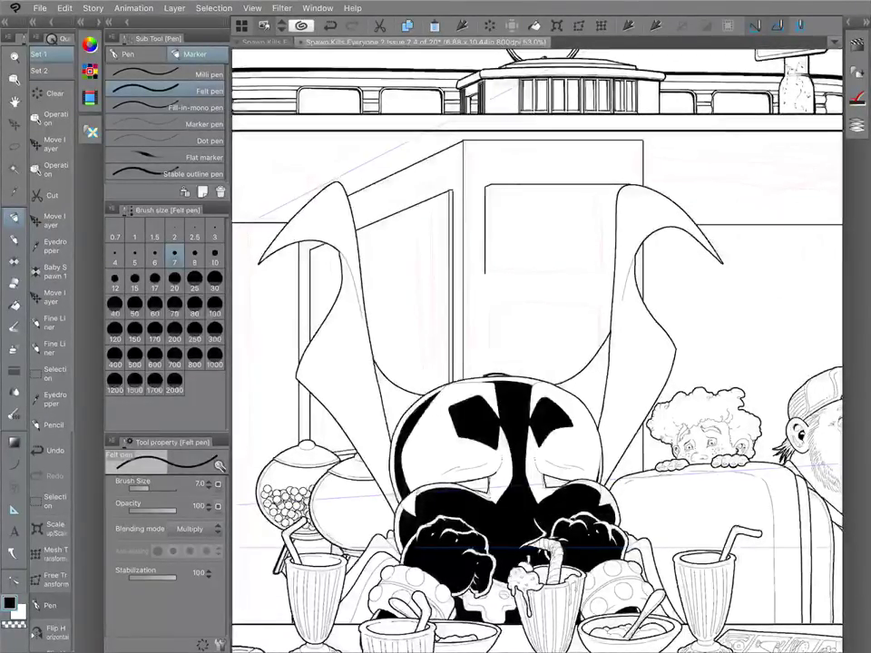
pyautogui.moveTo(485, 273); pyautogui.dragTo(611, 273)
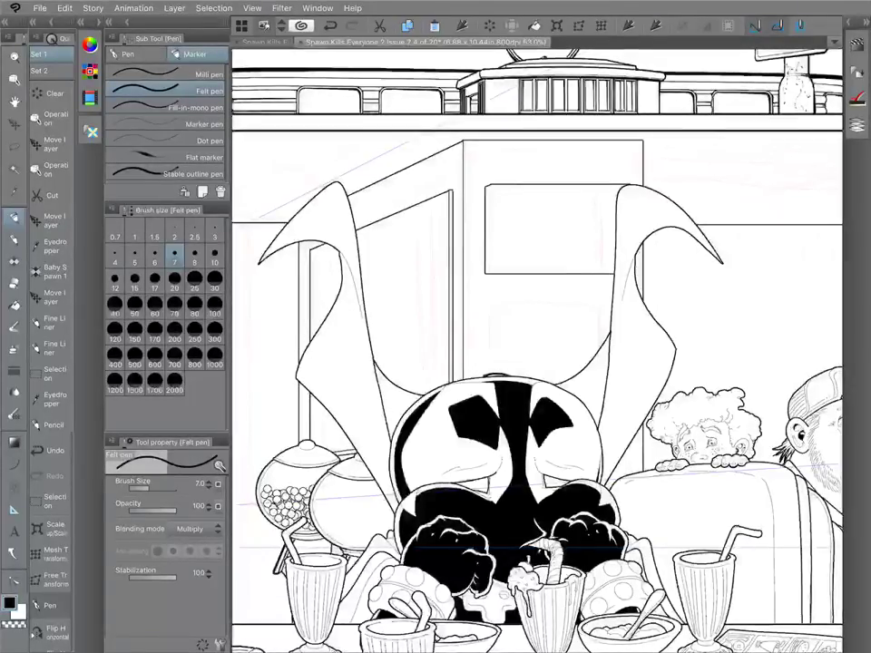
# Ink the left and top edges of a second rectangular panel on the wall block's front face, below the upper one.
pyautogui.moveTo(485, 317); pyautogui.dragTo(485, 375)
pyautogui.moveTo(486, 317); pyautogui.dragTo(609, 314)
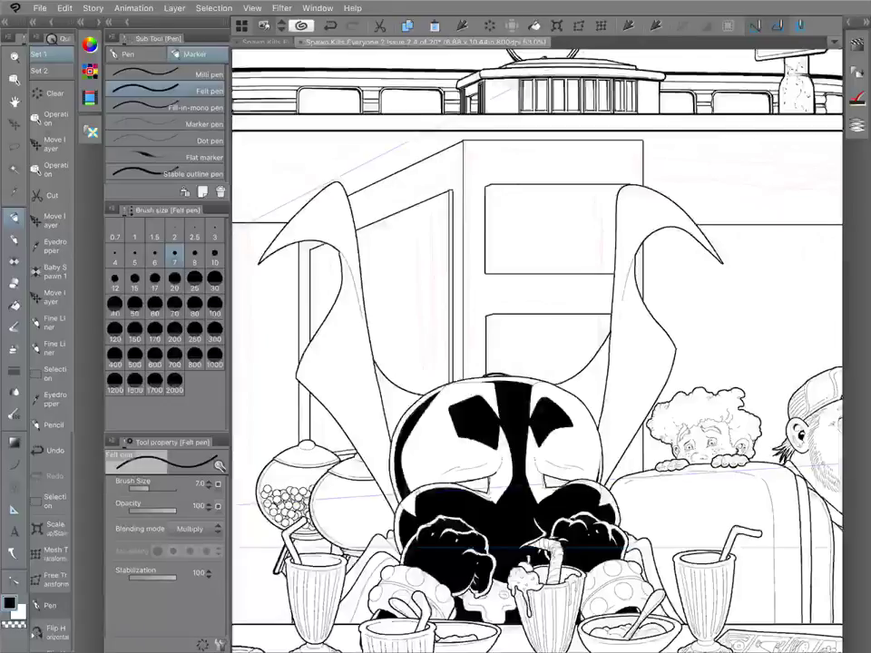
# Ink bevelled edges and double inner frames inside both front-face panels with the Felt pen at size 5.
pyautogui.scroll(3, 650, 258)
pyautogui.press('[')
pyautogui.press('[')
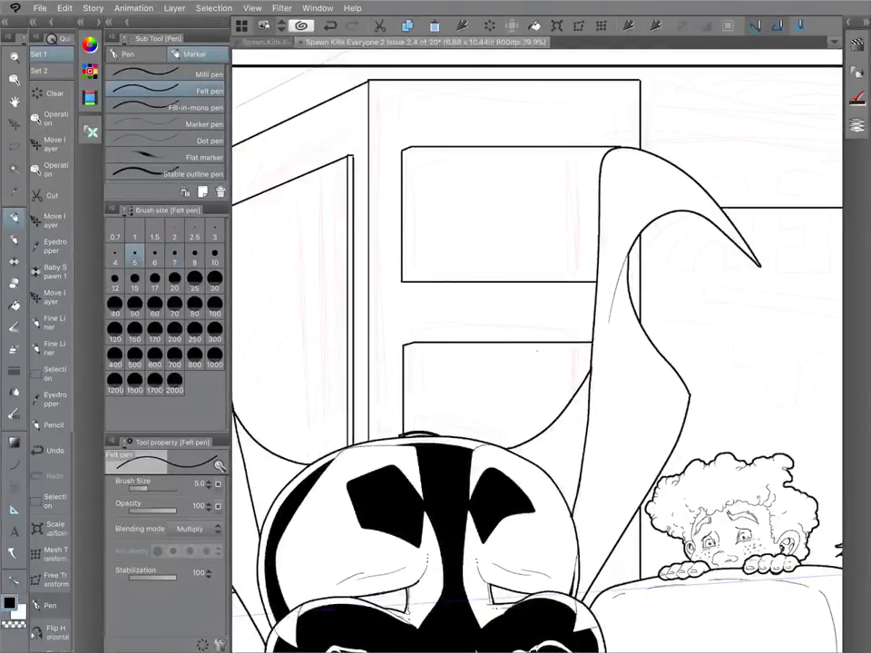
pyautogui.moveTo(412, 149); pyautogui.dragTo(413, 281)
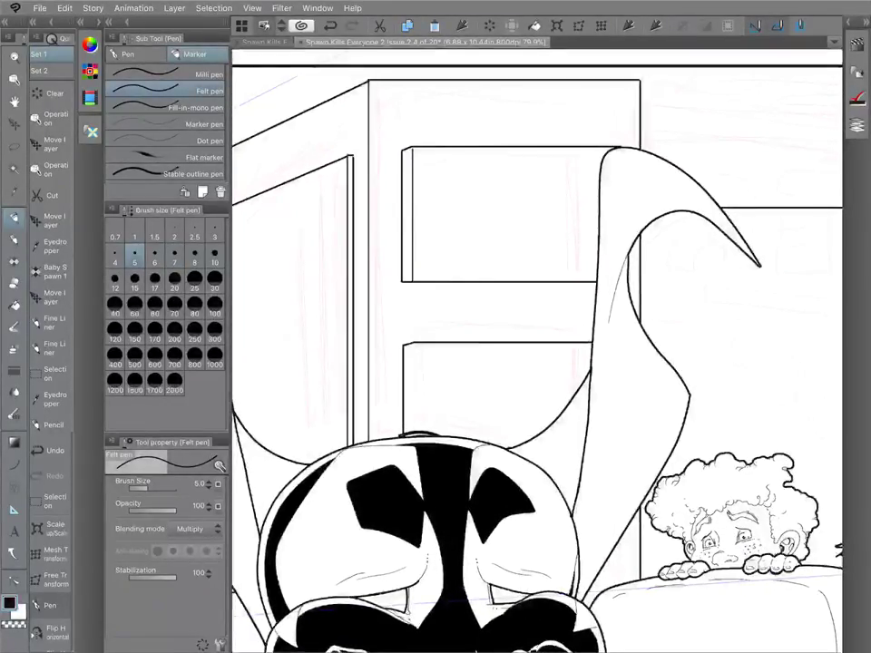
pyautogui.moveTo(425, 160); pyautogui.dragTo(424, 268)
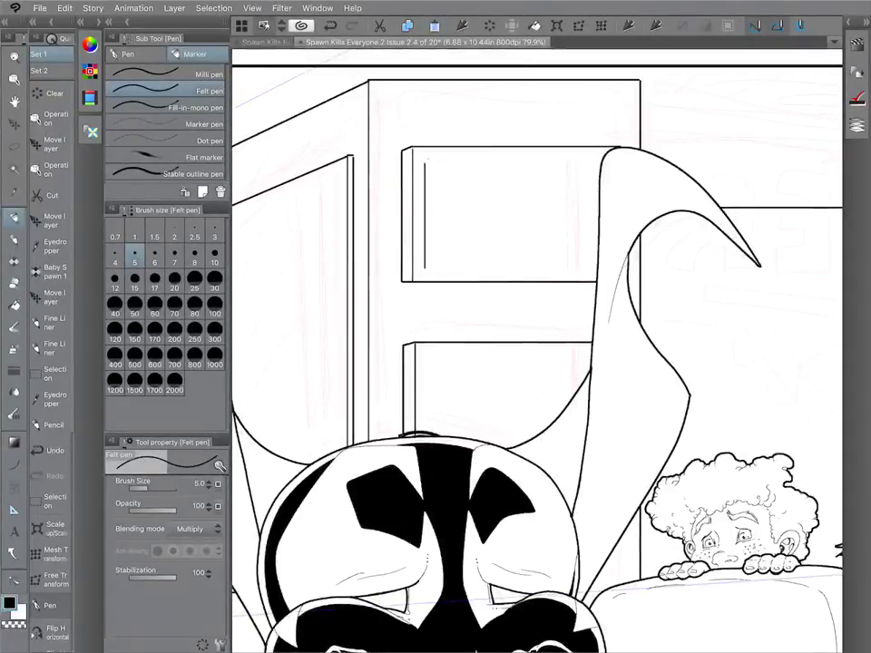
pyautogui.moveTo(425, 160); pyautogui.dragTo(599, 162)
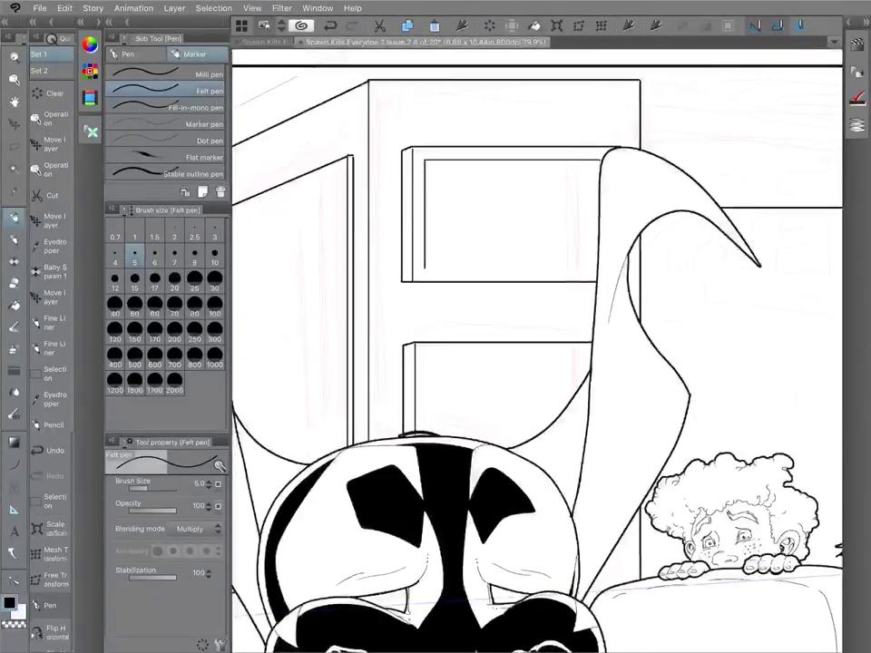
pyautogui.moveTo(425, 268); pyautogui.dragTo(597, 269)
pyautogui.moveTo(429, 164); pyautogui.dragTo(429, 261)
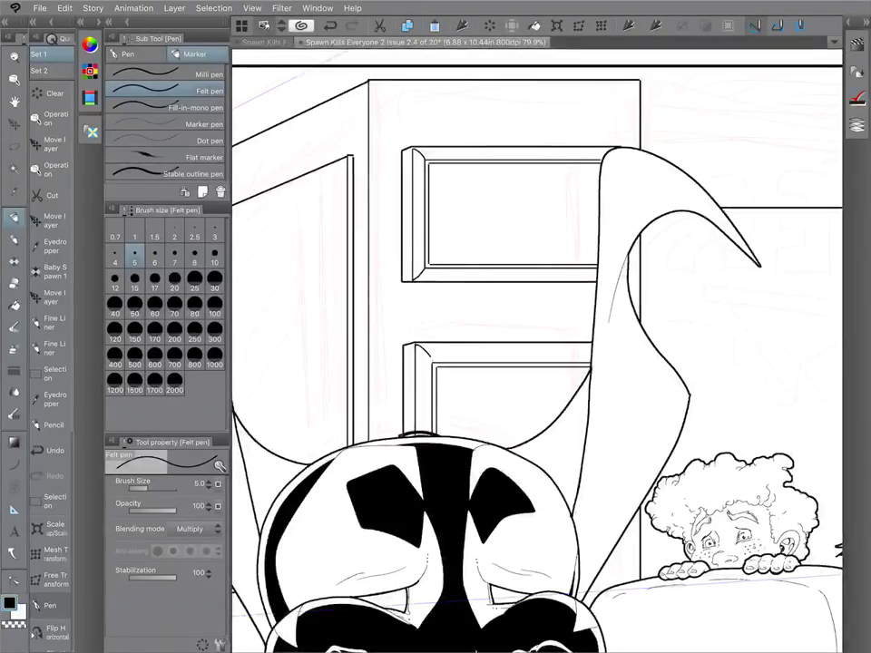
# Ink an inner frame inside the left face's inset, trim its overshooting corners, and add a thin parallel outline with the Felt pen at size 4.
pyautogui.scroll(-4, 632, 295)
pyautogui.scroll(-2, 658, 263)
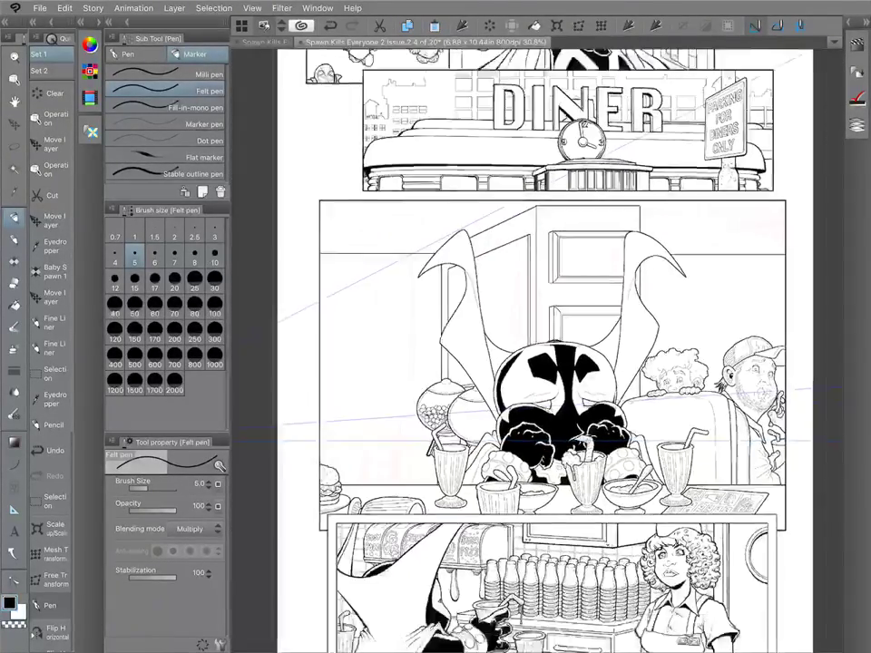
pyautogui.scroll(3, 680, 245)
pyautogui.scroll(-4, 670, 260)
pyautogui.scroll(5, 635, 227)
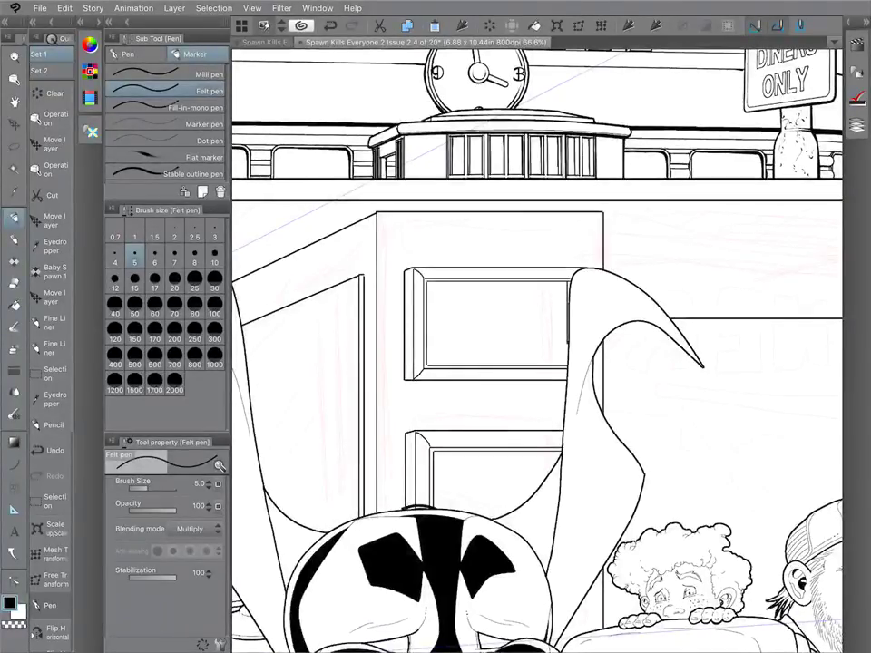
pyautogui.scroll(-5, 626, 272)
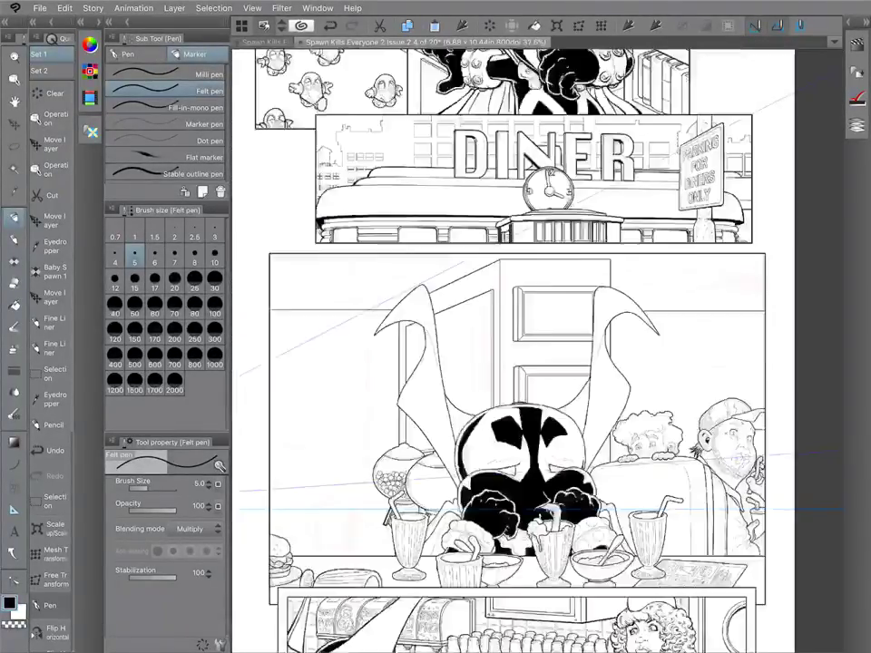
pyautogui.scroll(2, 540, 304)
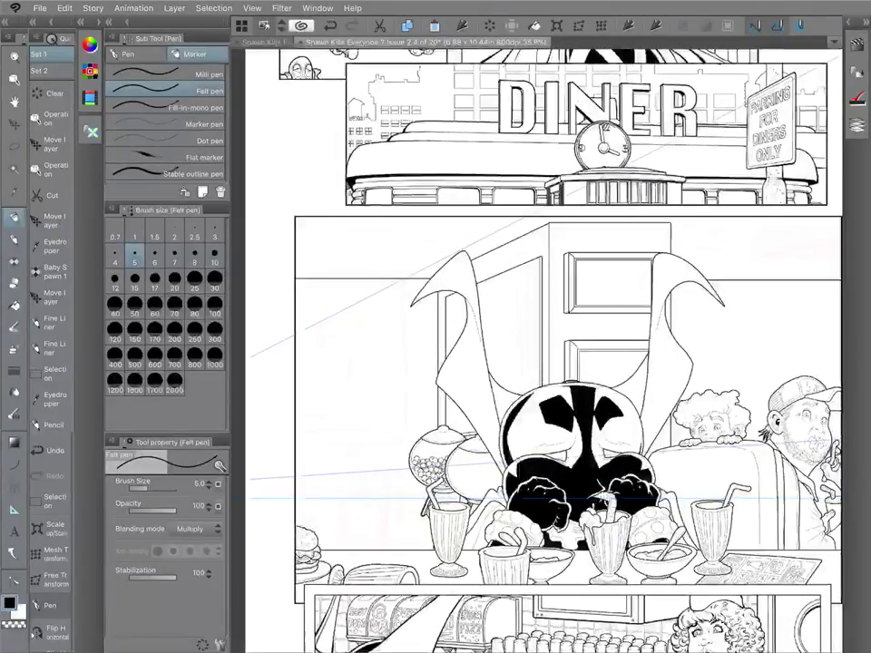
pyautogui.scroll(1, 528, 310)
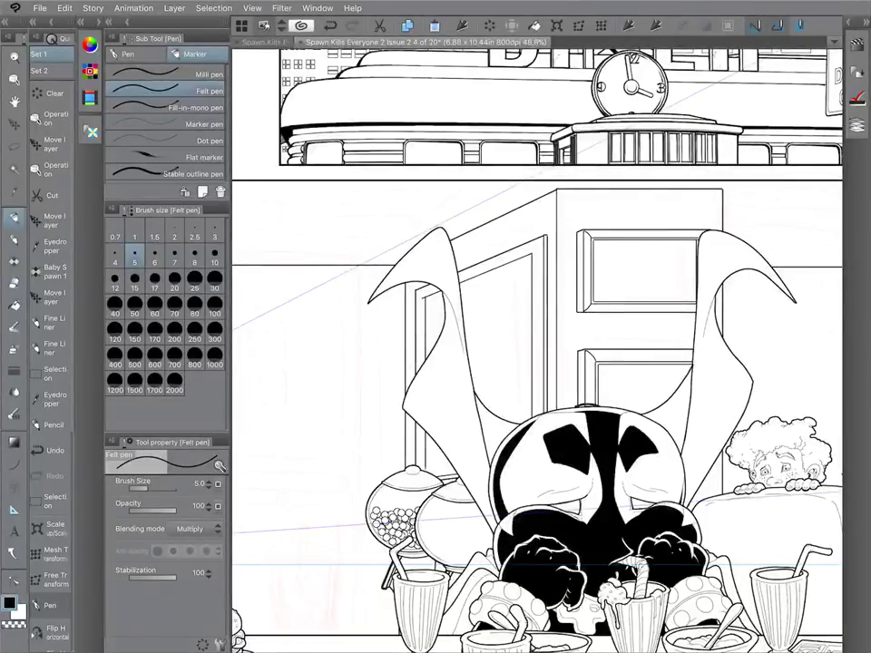
pyautogui.scroll(5, 483, 423)
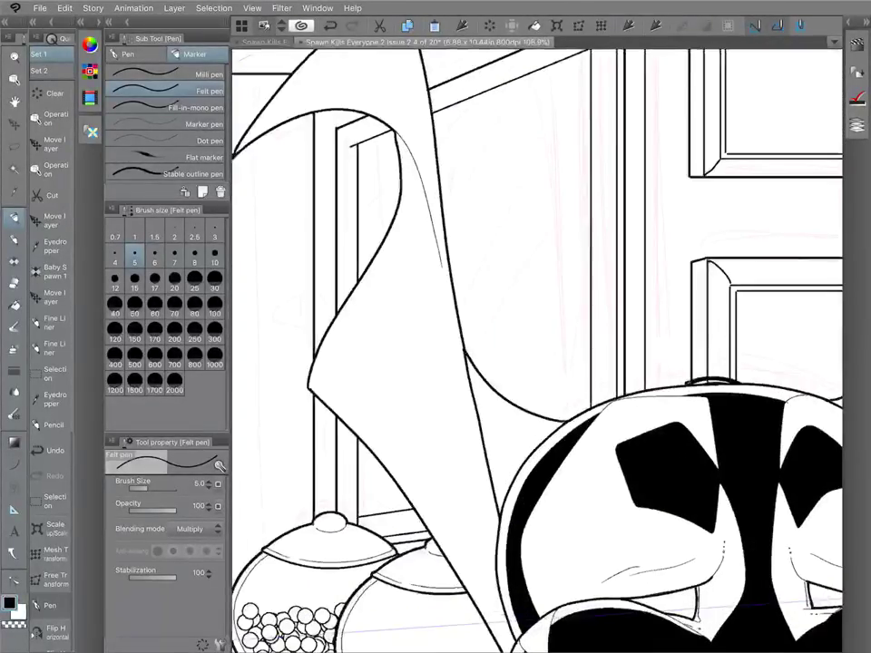
pyautogui.press('e')
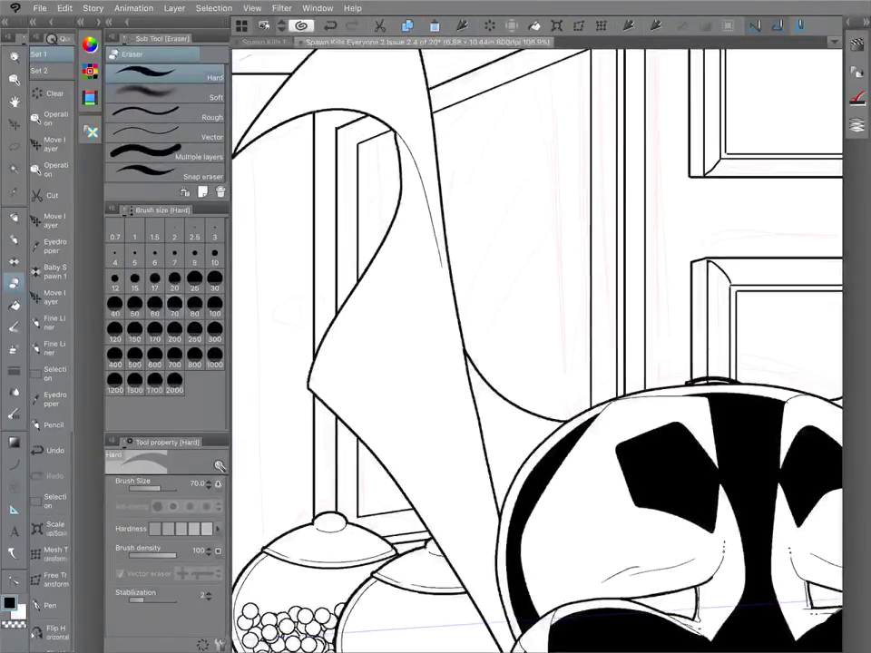
pyautogui.press('p')
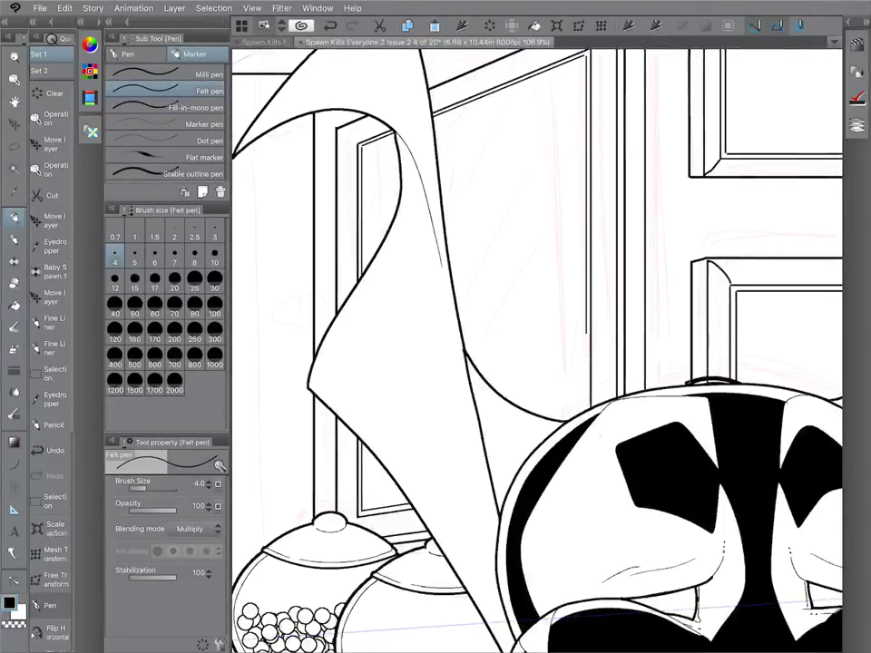
# Ink short strokes above the wall line by the left cape tip and at the wall block's upper front corner with the Felt pen at size 4.
pyautogui.scroll(-5, 537, 351)
pyautogui.scroll(2, 537, 351)
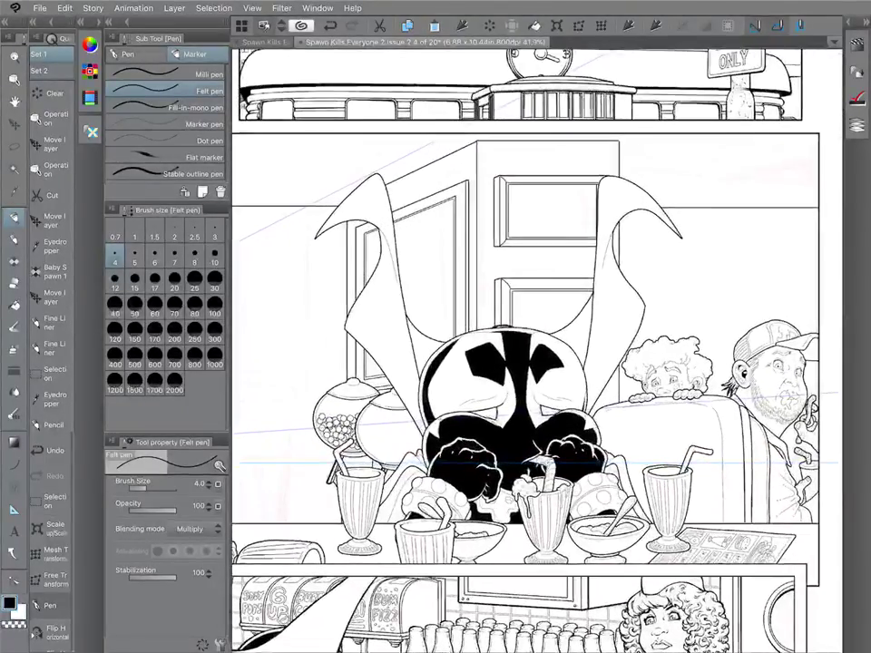
pyautogui.scroll(3, 537, 351)
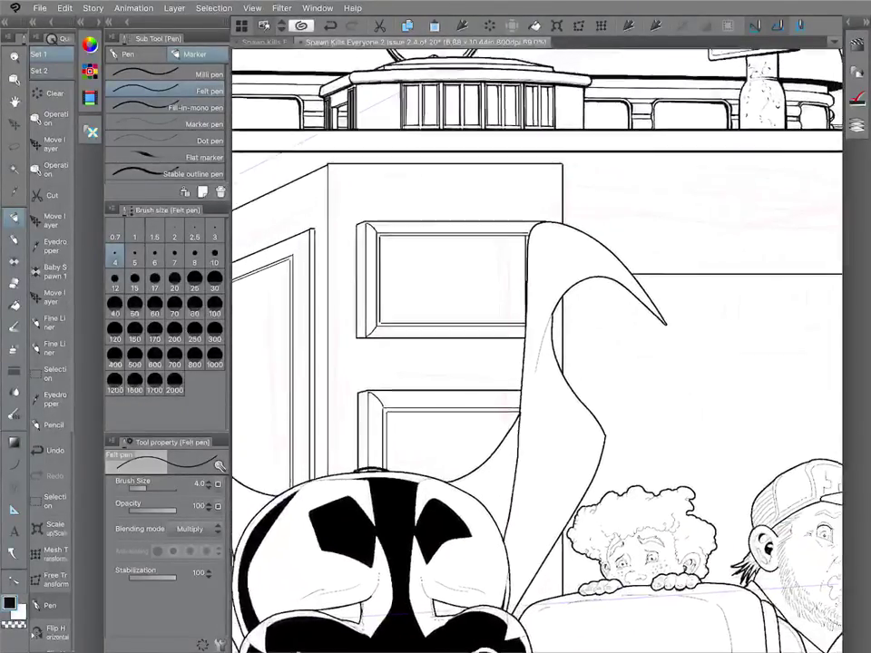
pyautogui.scroll(-5, 537, 351)
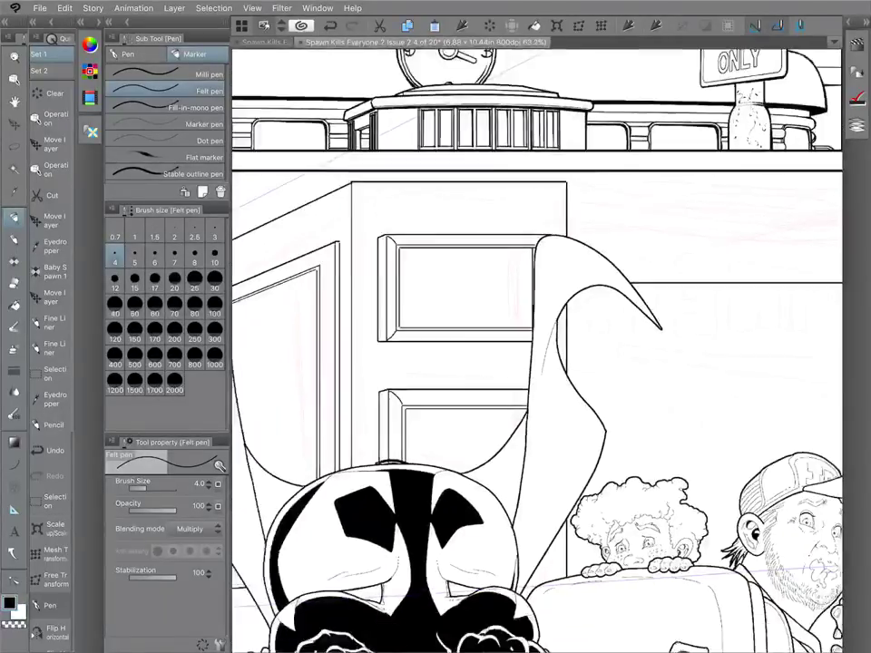
pyautogui.scroll(2, 537, 350)
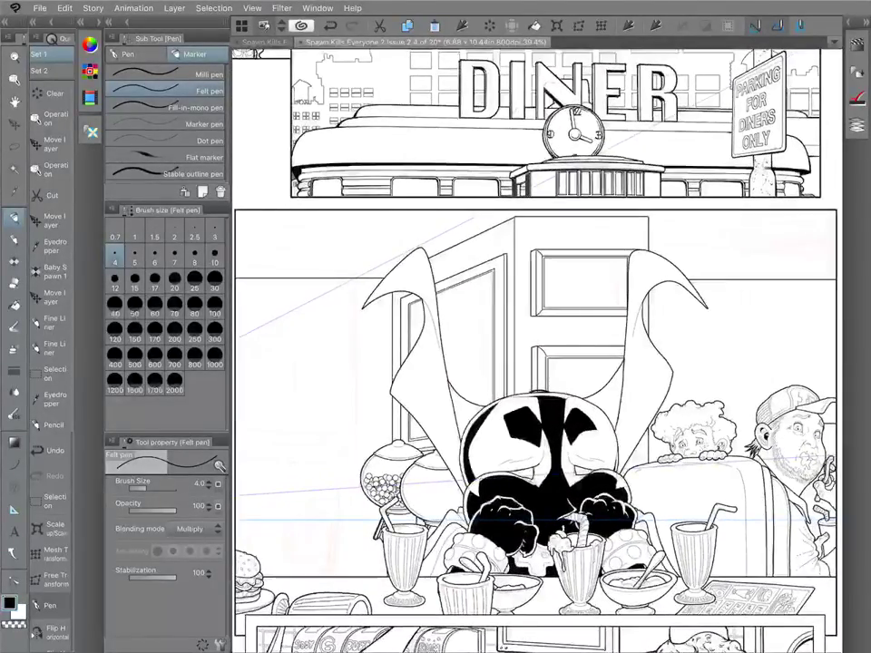
pyautogui.scroll(2, 626, 213)
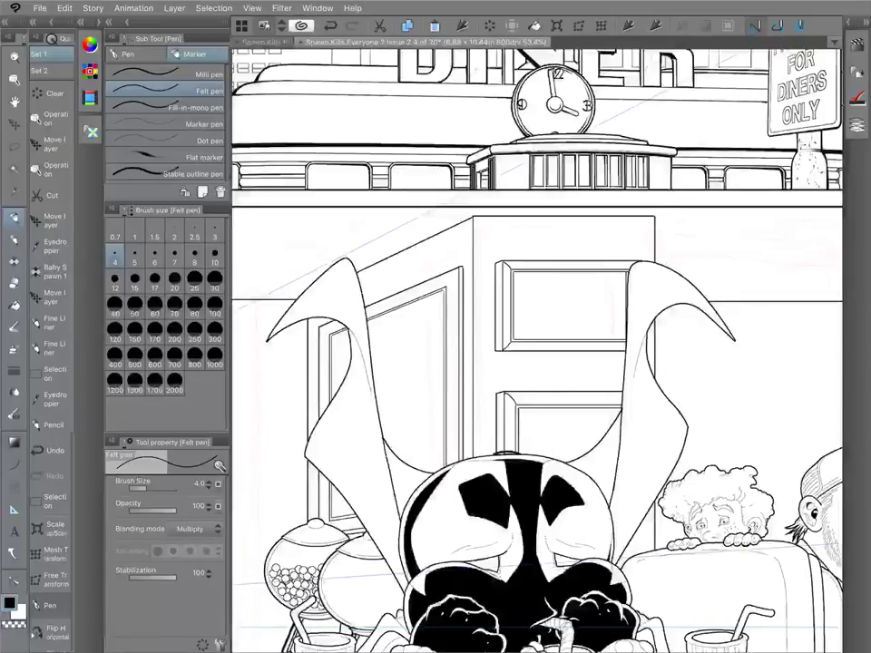
pyautogui.scroll(-2, 689, 272)
pyautogui.scroll(2, 453, 163)
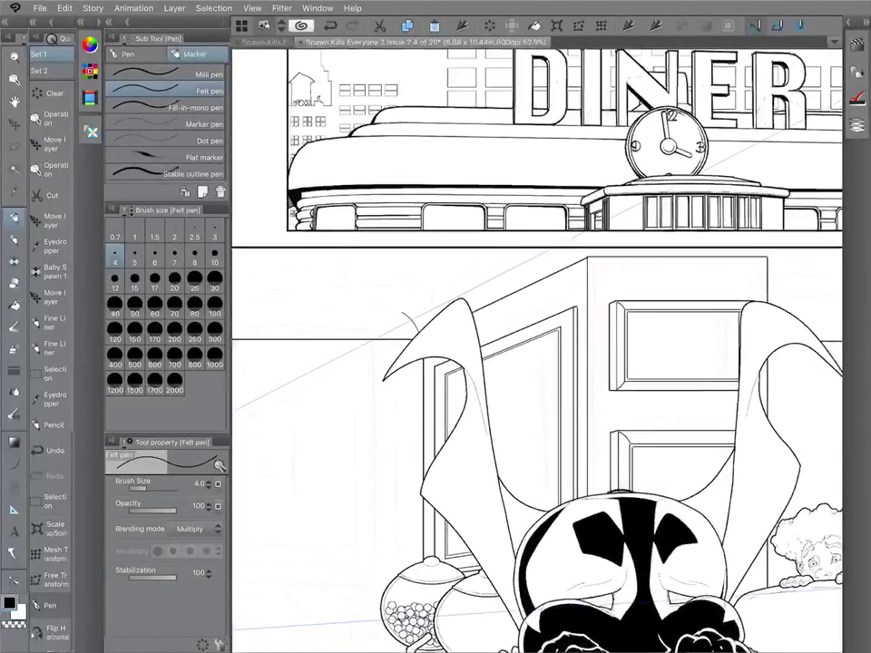
pyautogui.scroll(2, 535, 272)
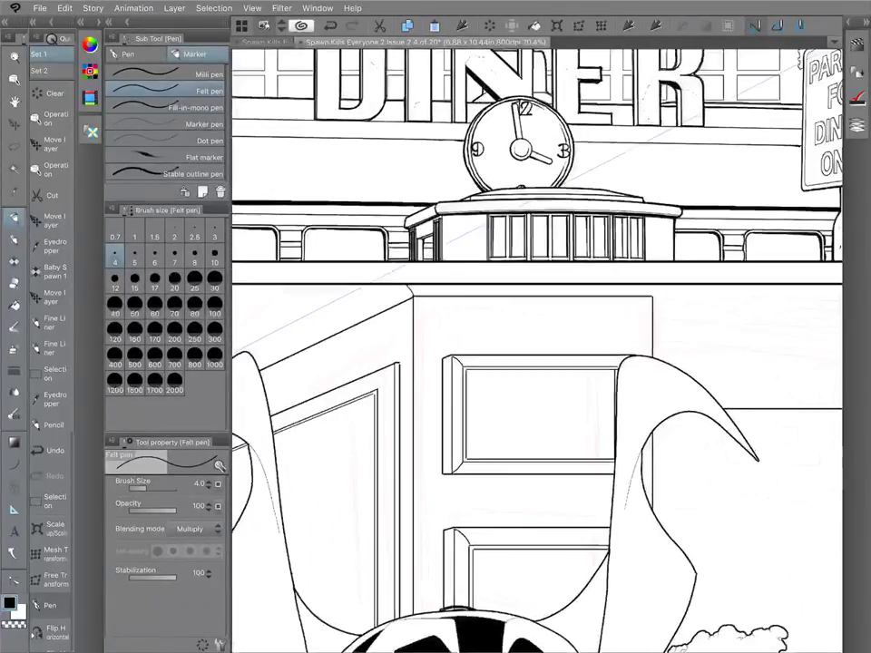
# Ink the upper edges of the ceiling molding on the left wall behind the cape with the Felt pen at size 6.
pyautogui.scroll(-2, 535, 344)
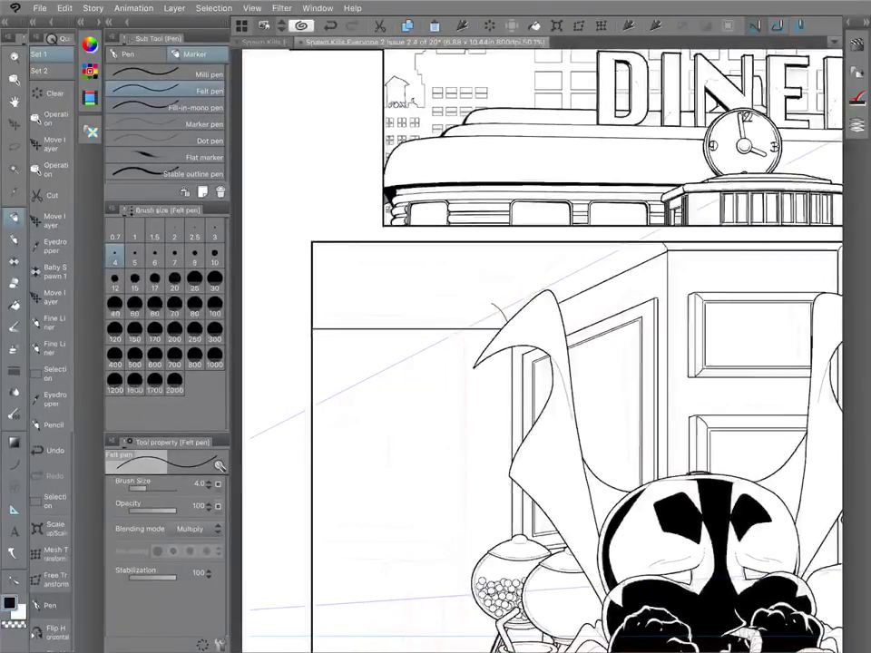
pyautogui.click(155, 257)
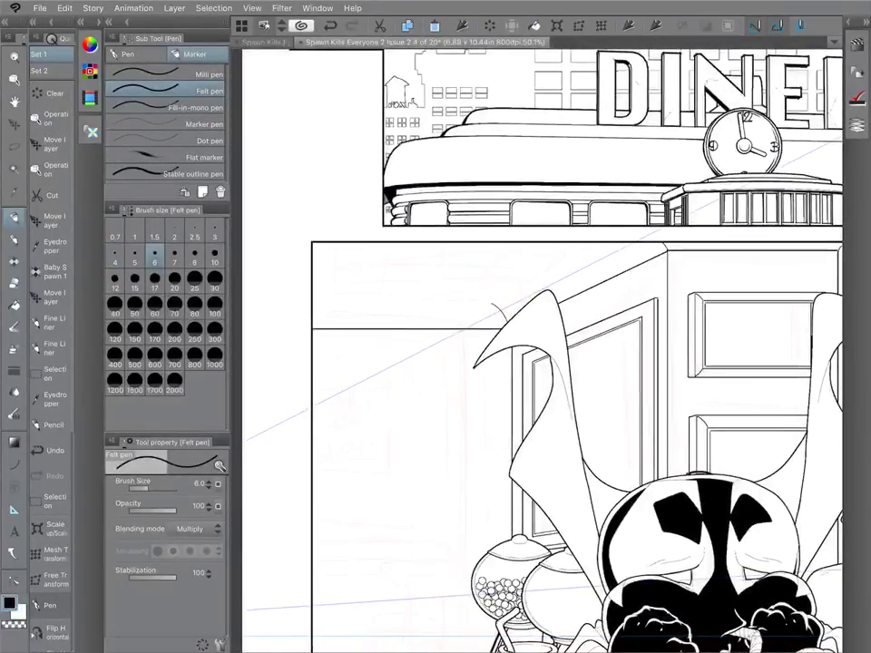
pyautogui.moveTo(491, 303); pyautogui.dragTo(605, 243)
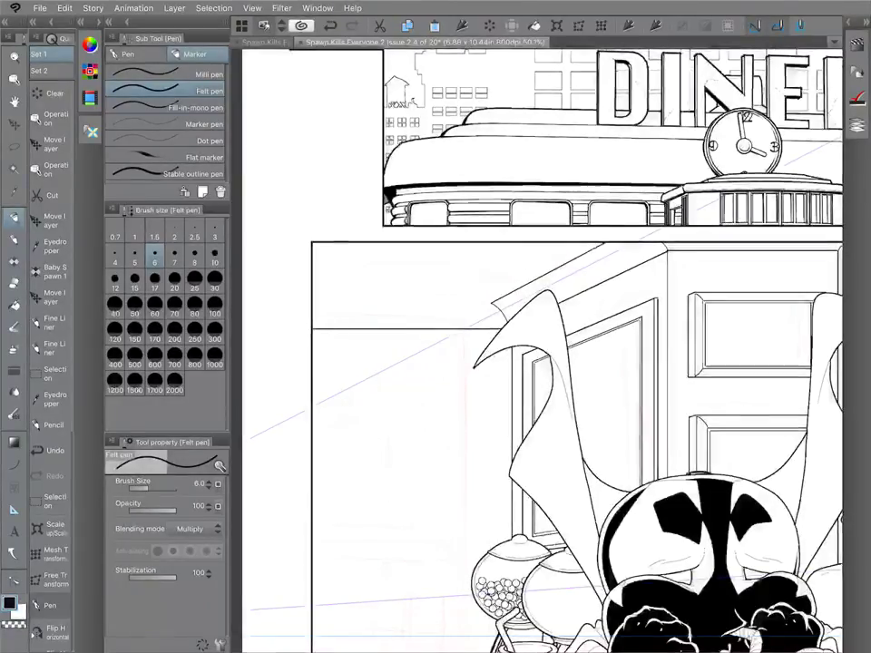
pyautogui.moveTo(491, 304); pyautogui.dragTo(313, 303)
# Add closely spaced parallel lines along the left wall's ceiling molding, from the wall corner out to the panel border.
pyautogui.scroll(-5, 537, 345)
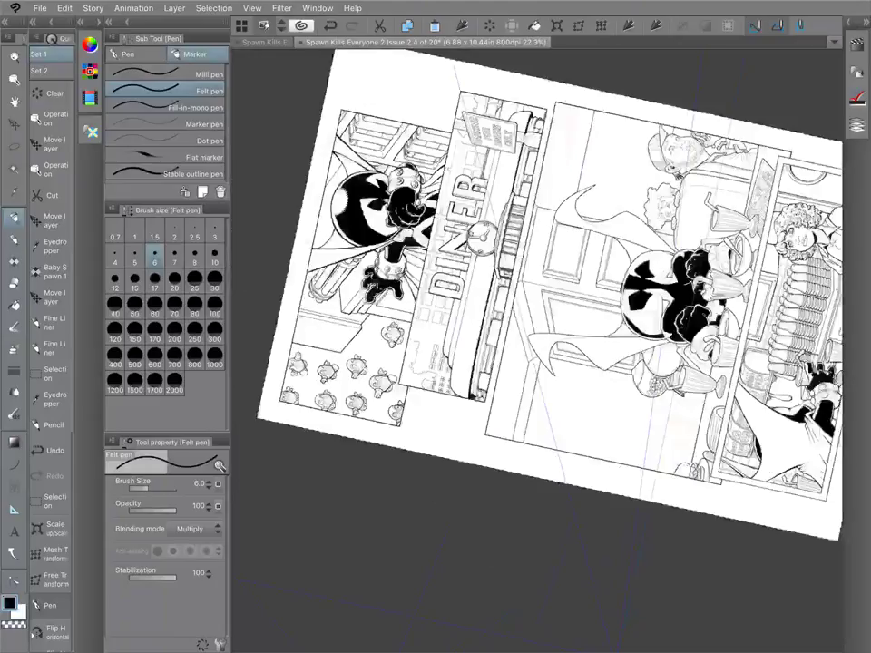
pyautogui.scroll(3, 537, 345)
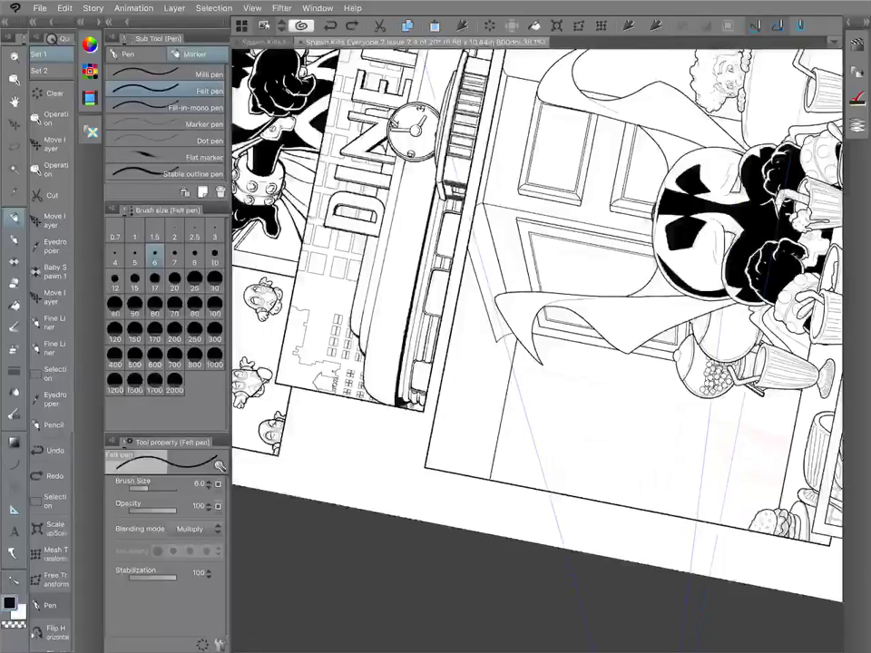
pyautogui.scroll(3, 564, 385)
pyautogui.moveTo(453, 306); pyautogui.dragTo(453, 408)
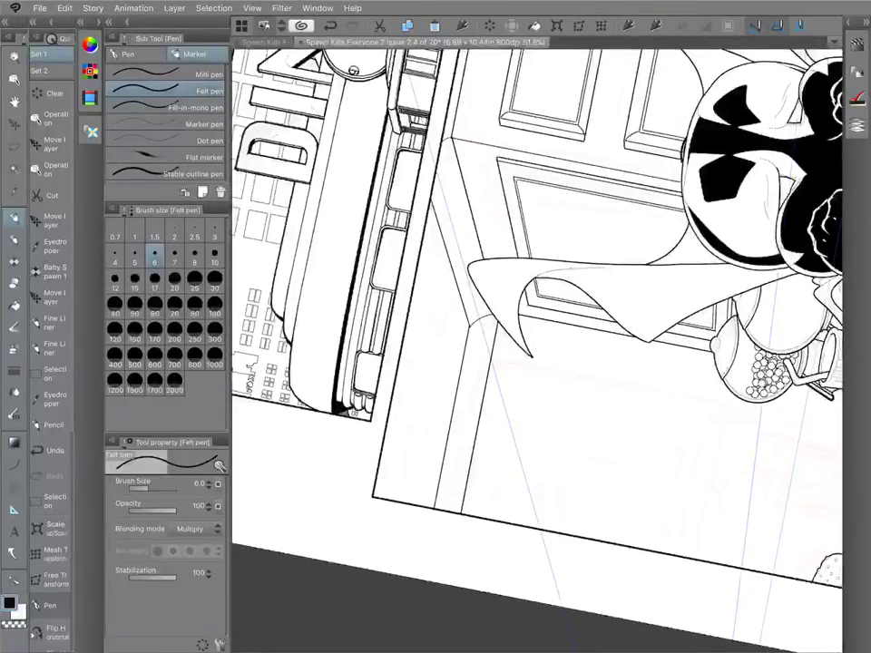
pyautogui.moveTo(469, 323); pyautogui.dragTo(431, 508)
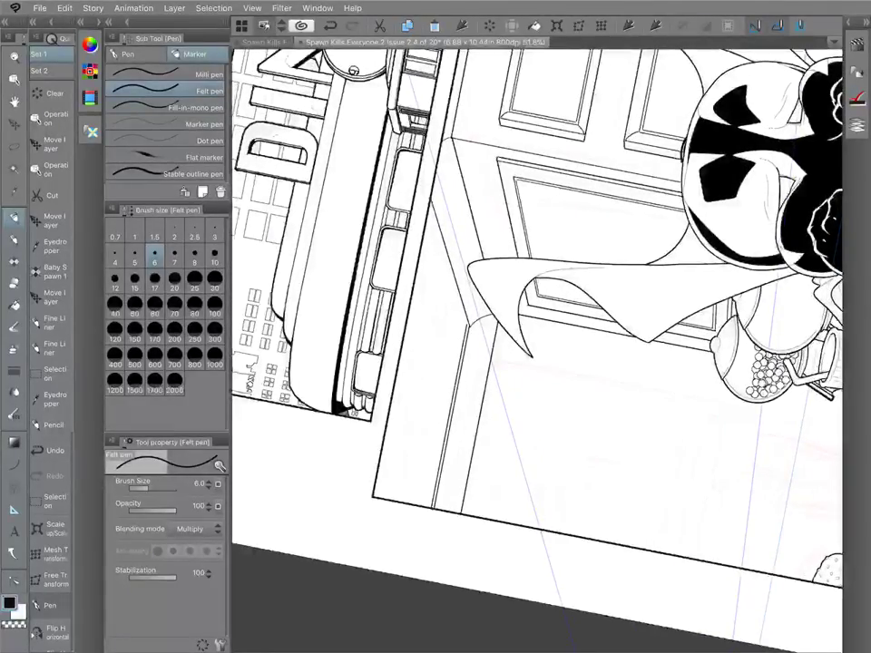
pyautogui.moveTo(431, 209)
pyautogui.mouseDown()
pyautogui.moveTo(468, 325)
pyautogui.moveTo(480, 442)
pyautogui.moveTo(467, 516)
pyautogui.mouseUp()
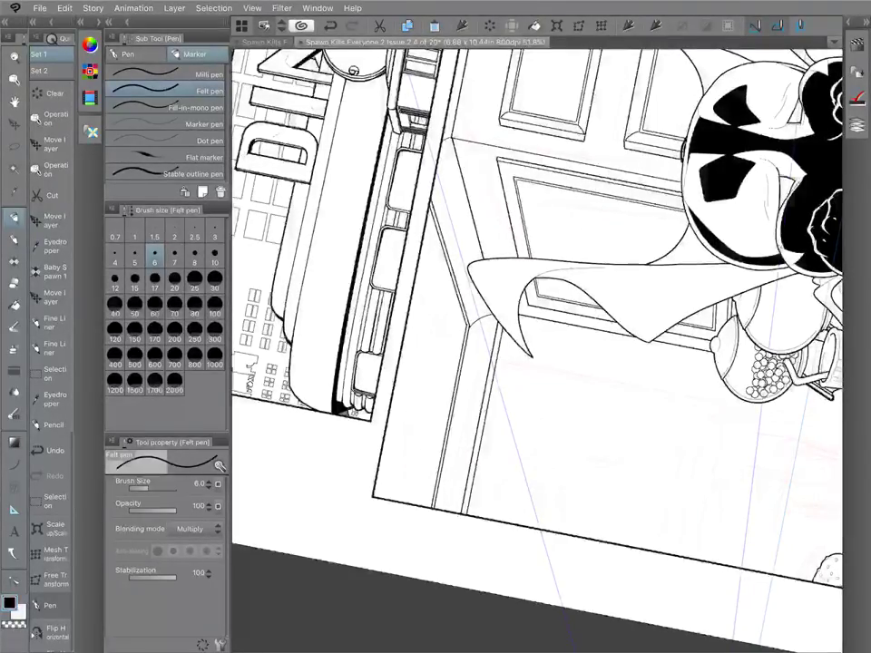
# Ink the nested door frame lines on the left wall below the ceiling molding, dropping the surplus inner stroke.
pyautogui.scroll(-1, 580, 363)
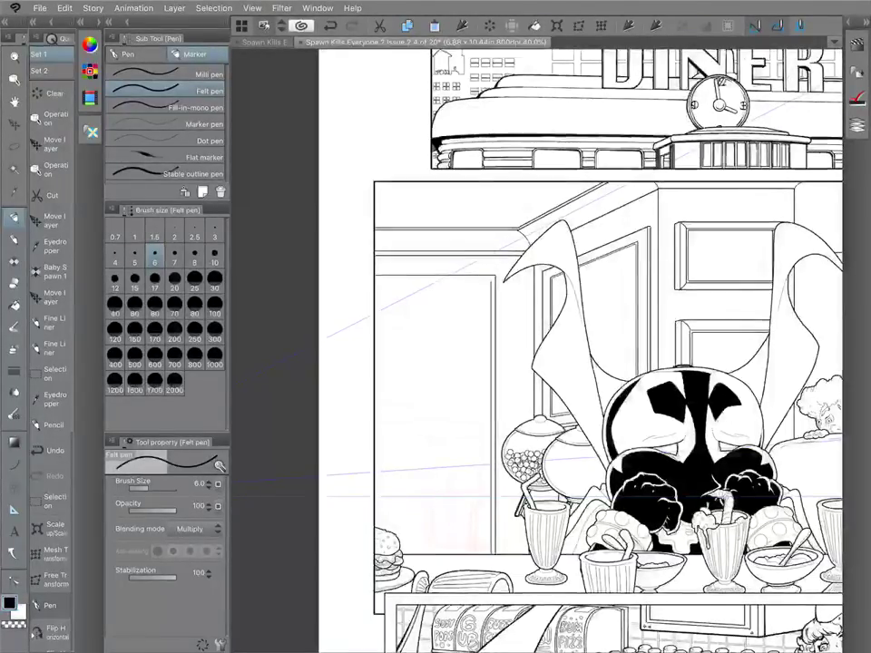
pyautogui.moveTo(469, 302); pyautogui.dragTo(470, 422)
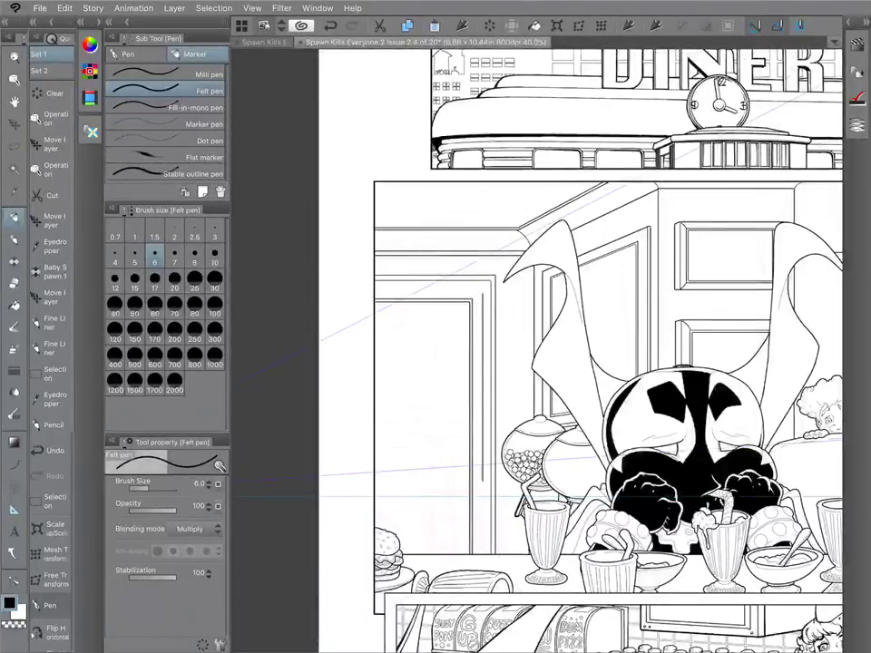
pyautogui.hotkey('ctrl', 'z')
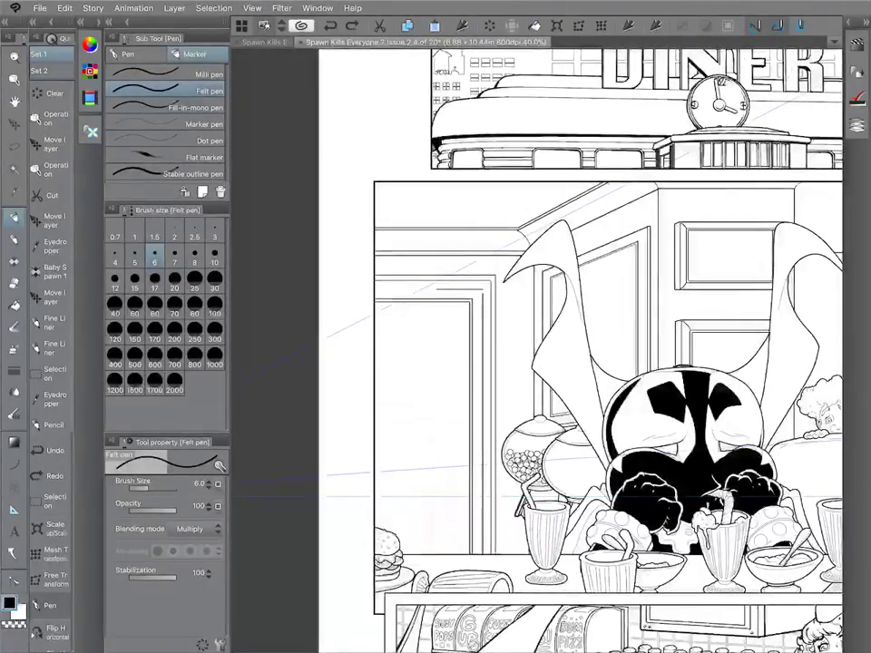
pyautogui.hotkey('ctrl', 'y')
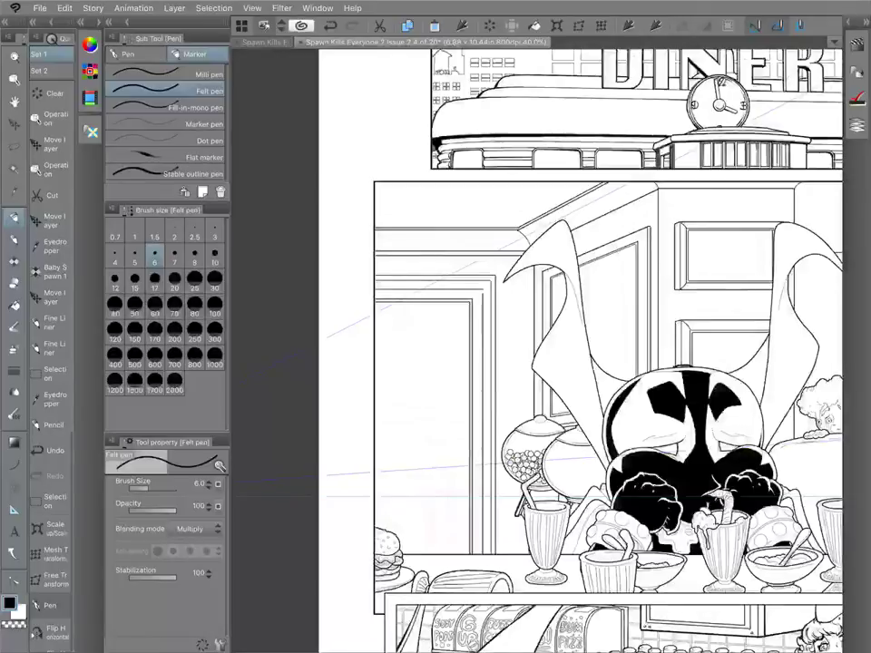
pyautogui.scroll(6, 517, 282)
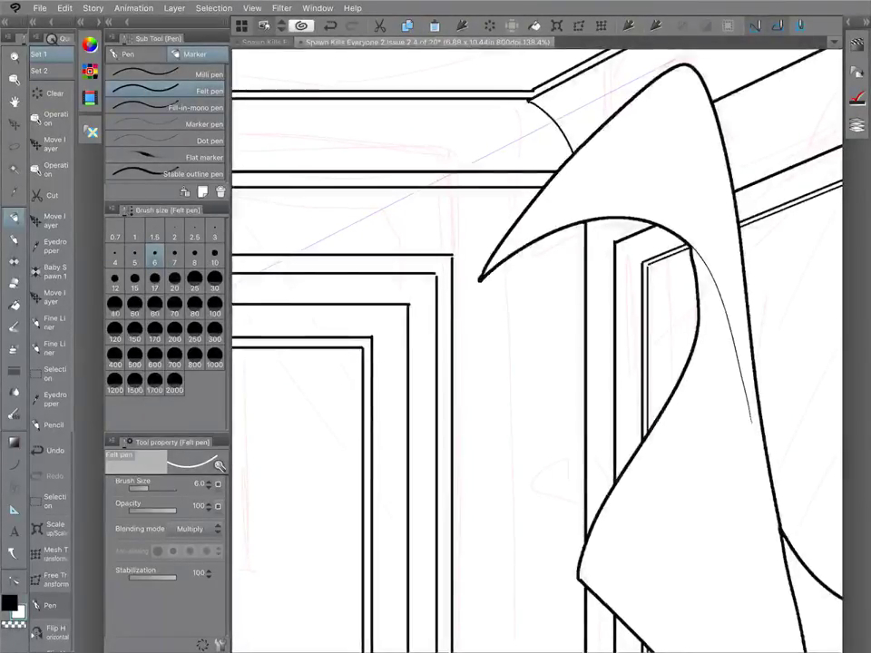
pyautogui.scroll(-8, 537, 351)
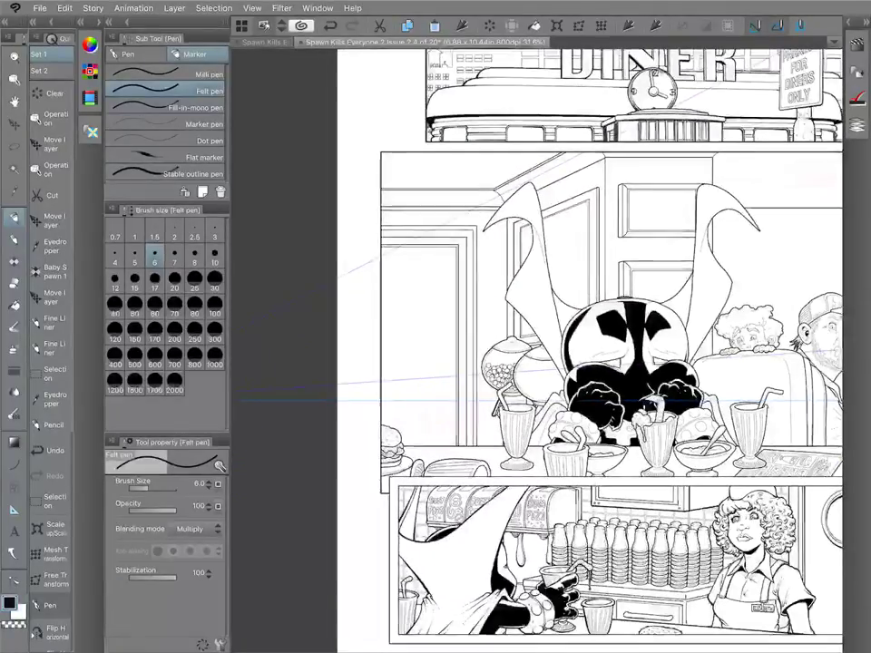
# Ink two cross lines dividing the left door into upper and lower panels, and erase the frame lines between them.
pyautogui.scroll(3, 408, 340)
pyautogui.moveTo(484, 387); pyautogui.dragTo(366, 396)
pyautogui.scroll(3, 508, 351)
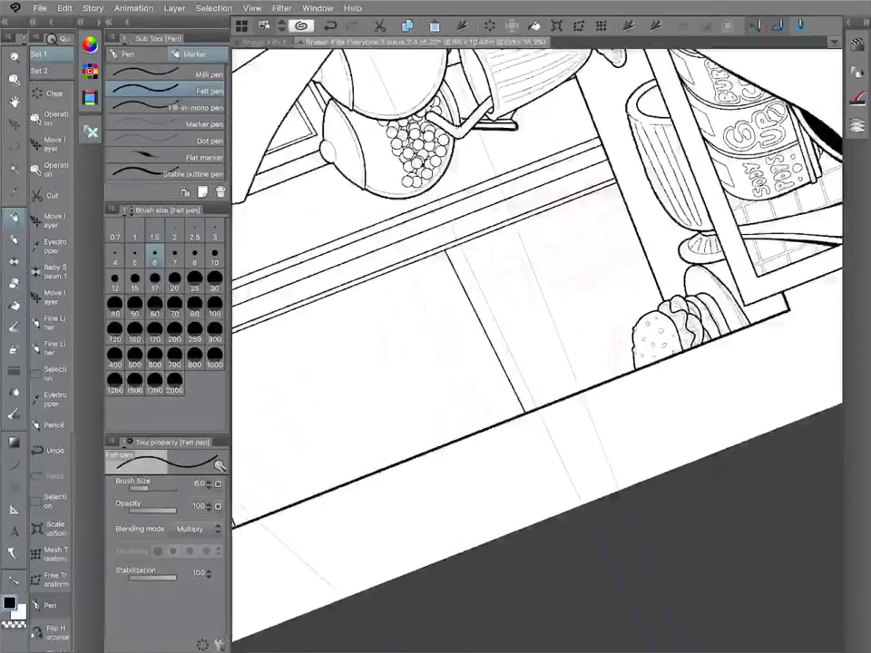
pyautogui.hotkey('ctrl', 'z')
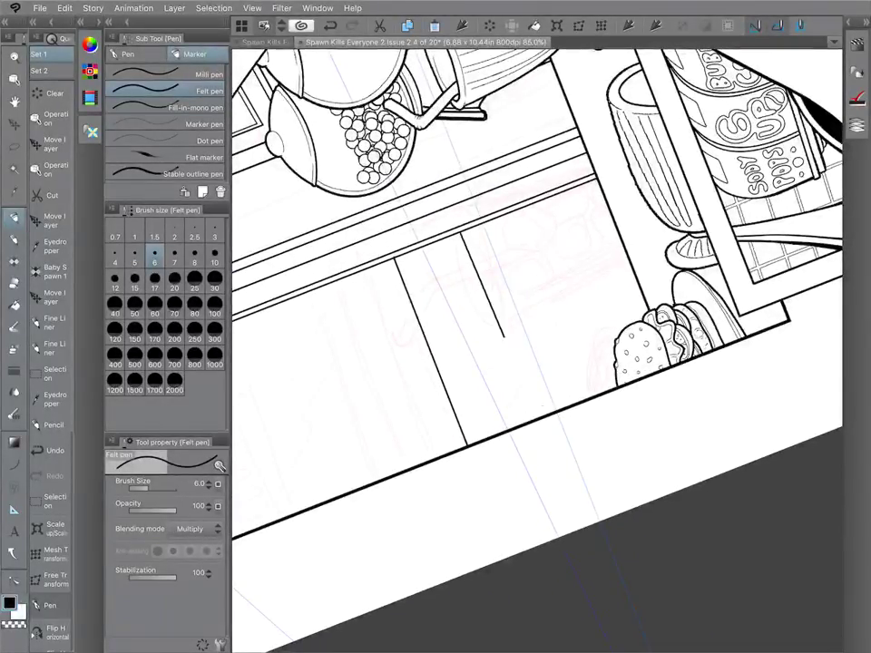
pyautogui.moveTo(503, 335); pyautogui.dragTo(538, 417)
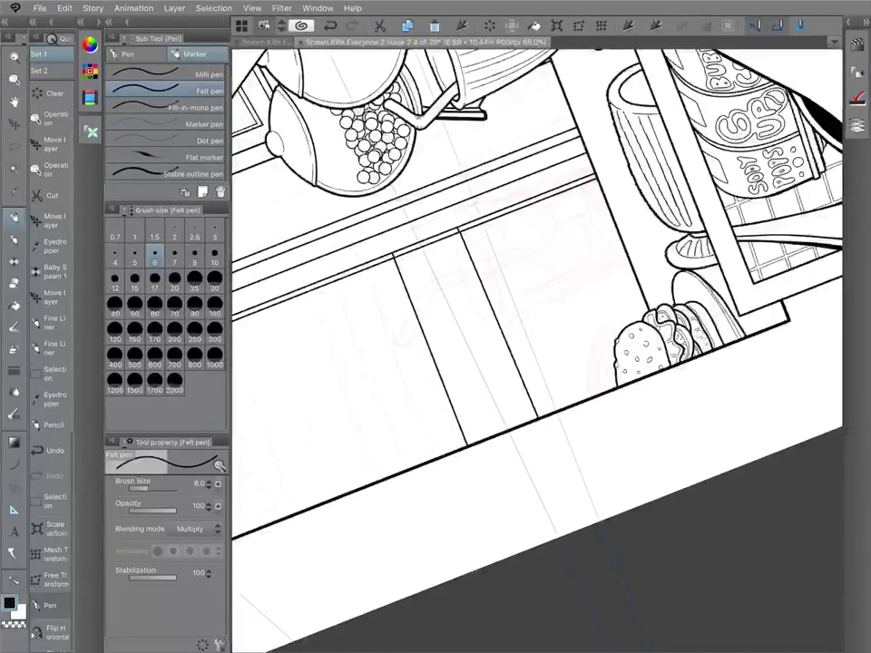
pyautogui.press('e')
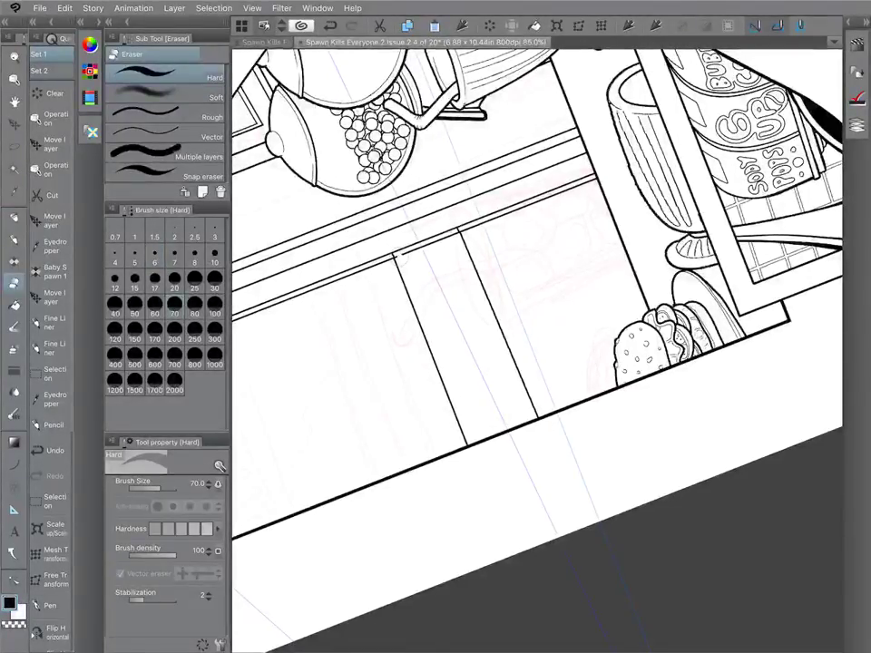
pyautogui.moveTo(397, 247); pyautogui.dragTo(412, 260)
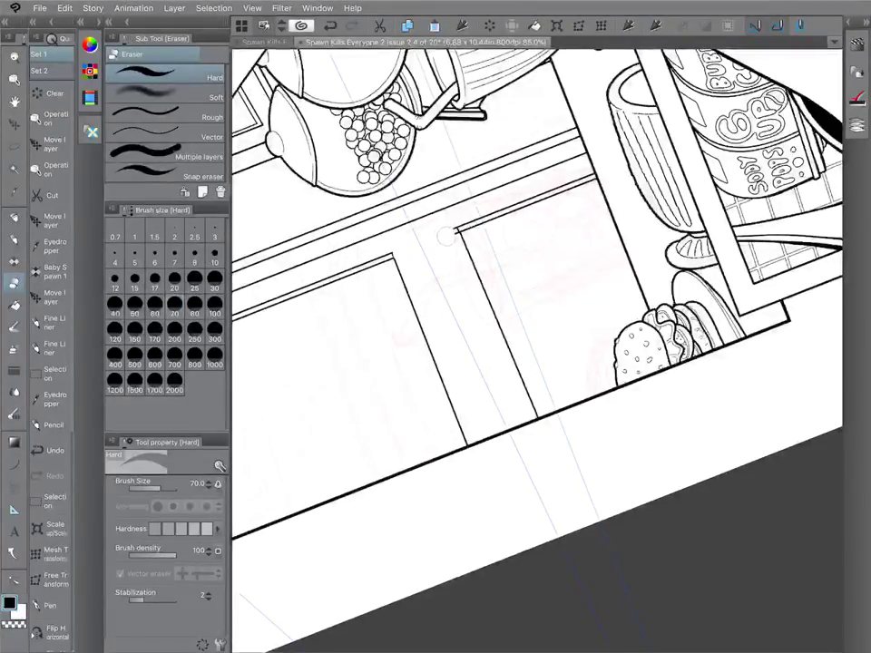
# Ink the inner bevel lines of the left door's upper and lower panels with the Felt pen.
pyautogui.scroll(-5, 537, 351)
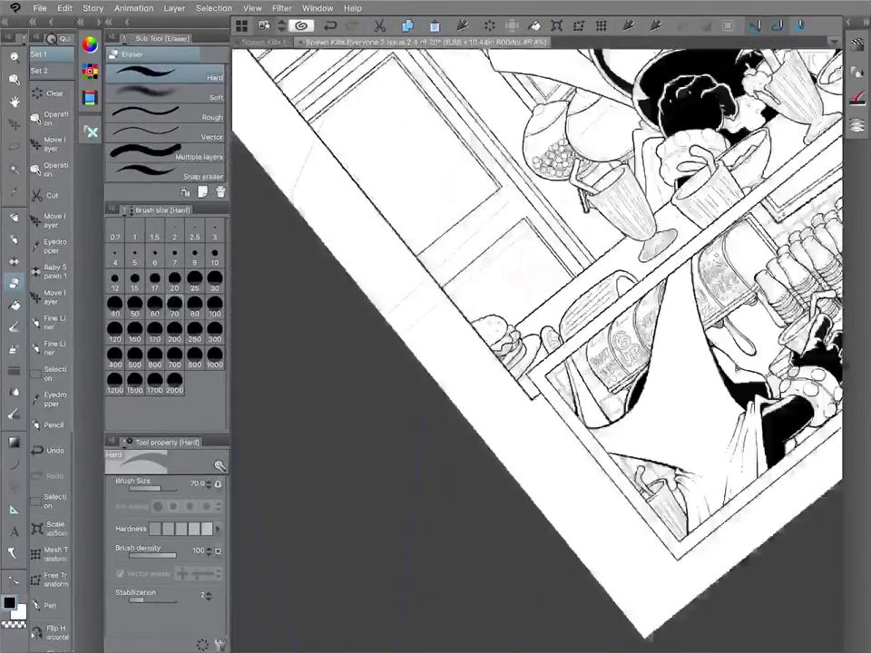
pyautogui.scroll(4, 536, 351)
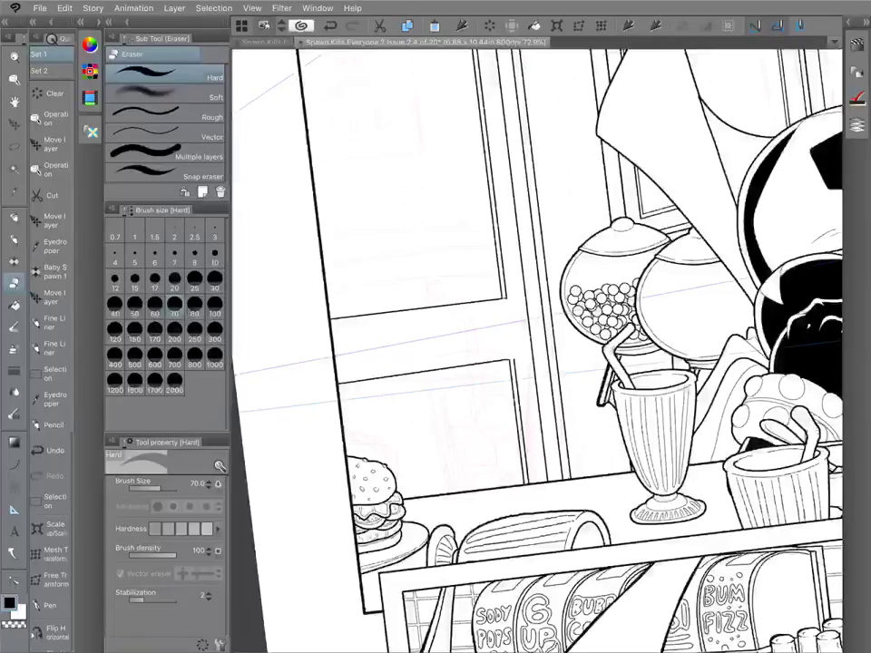
pyautogui.press('p')
pyautogui.hotkey('ctrl', 'z')
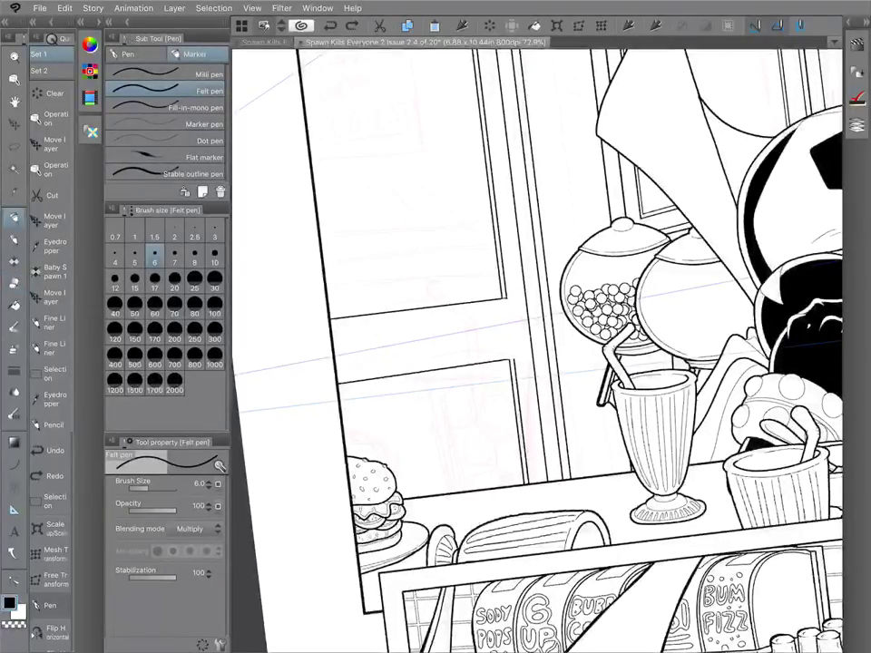
pyautogui.scroll(-5, 537, 351)
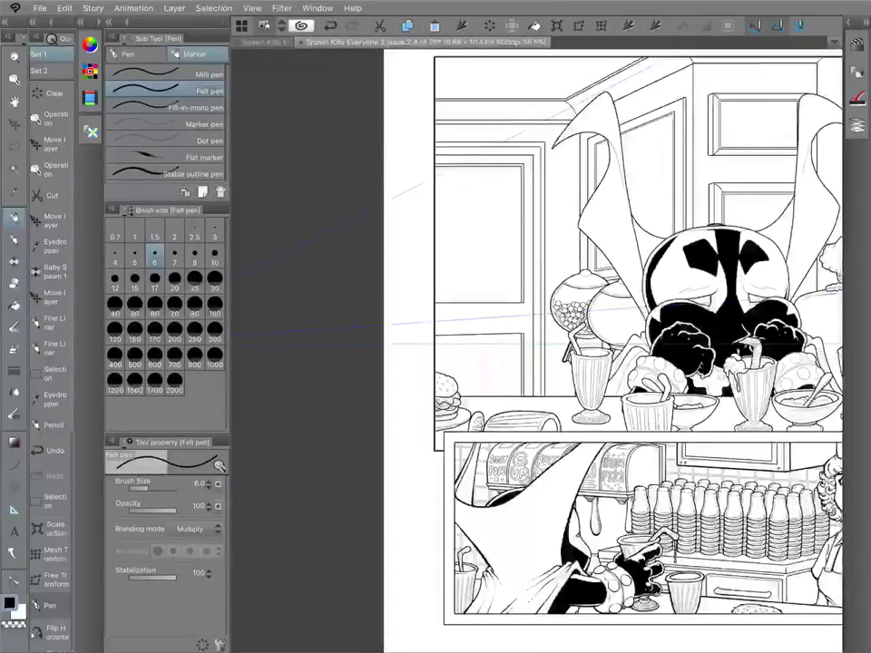
pyautogui.scroll(2, 575, 256)
pyautogui.moveTo(497, 310)
pyautogui.mouseDown()
pyautogui.moveTo(395, 321)
pyautogui.moveTo(395, 312)
pyautogui.mouseUp()
pyautogui.hotkey('ctrl', 'z')
pyautogui.moveTo(499, 312)
pyautogui.mouseDown()
pyautogui.moveTo(500, 146)
pyautogui.moveTo(444, 146)
pyautogui.mouseUp()
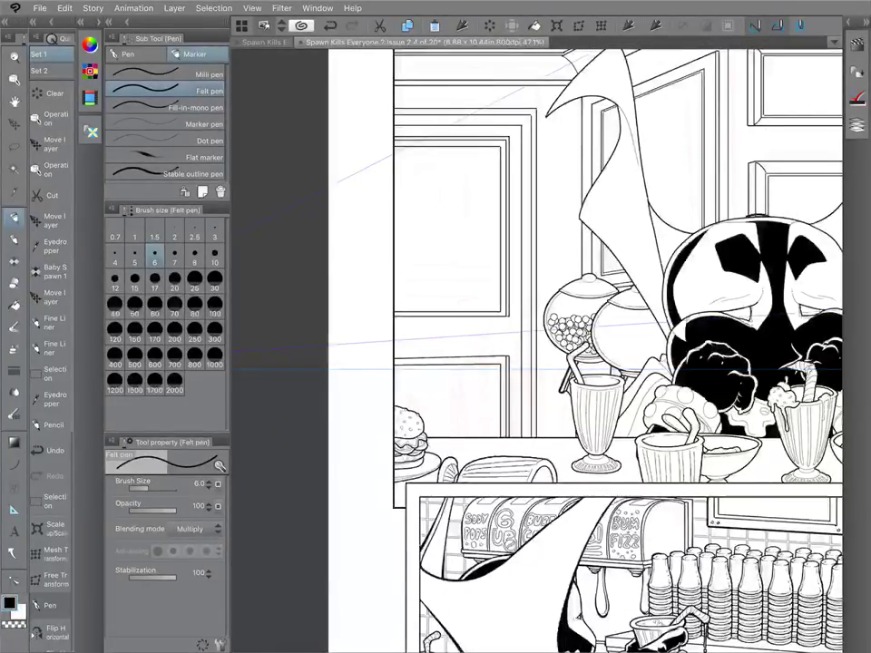
pyautogui.scroll(-5, 526, 340)
pyautogui.scroll(2, 562, 340)
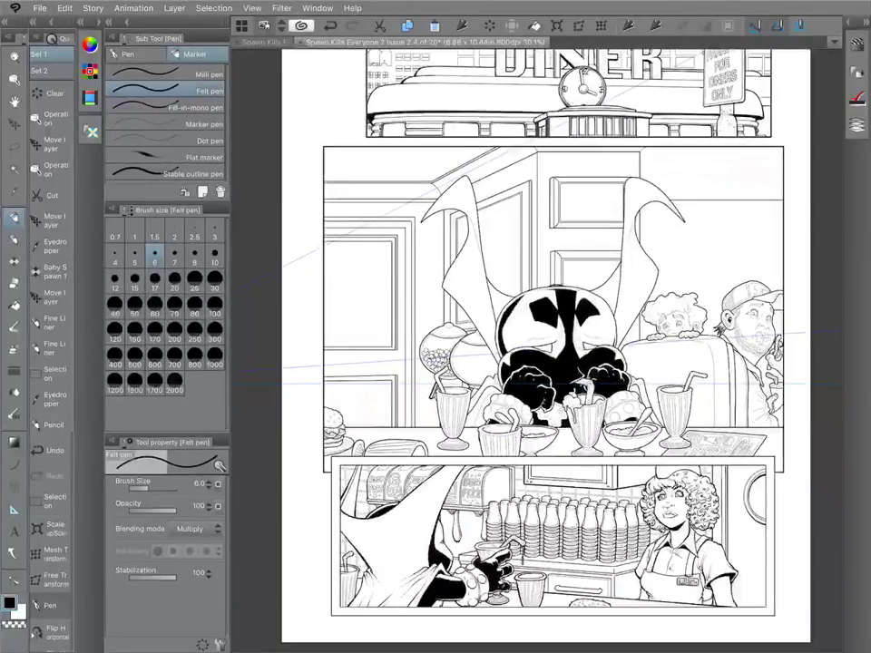
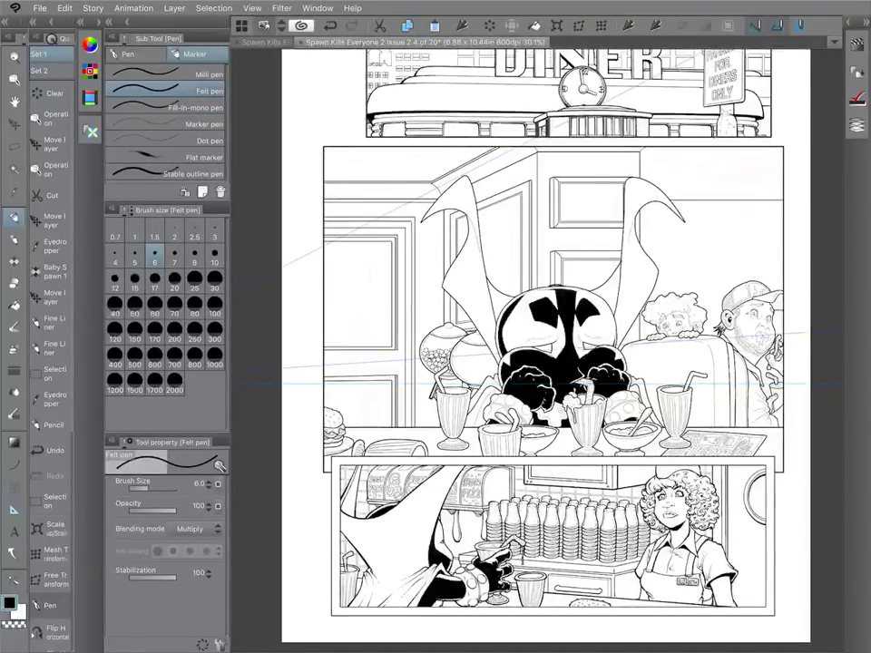
# Undo the last stroke and strengthen the inner edge of the character's right-hand cape point with the Felt pen.
pyautogui.hotkey('ctrl', 'z')
pyautogui.scroll(5, 549, 257)
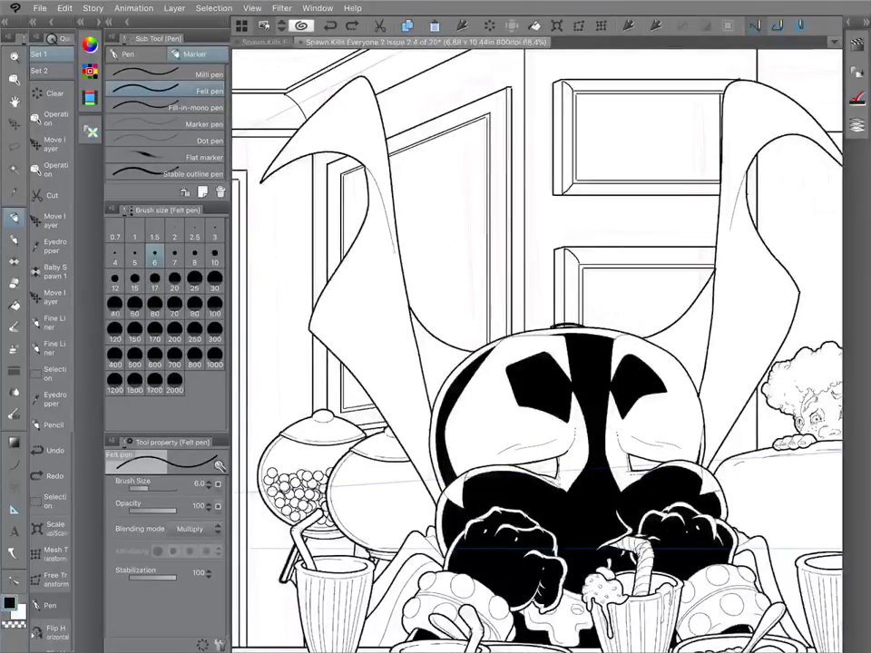
pyautogui.moveTo(748, 173); pyautogui.dragTo(754, 223)
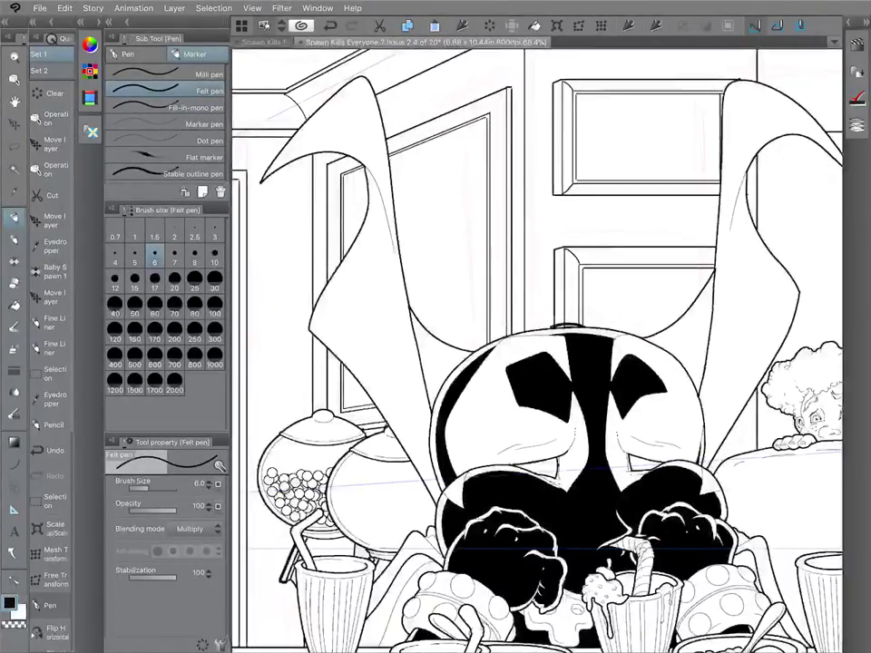
pyautogui.moveTo(336, 426); pyautogui.dragTo(625, 278)
pyautogui.scroll(-2, 454, 290)
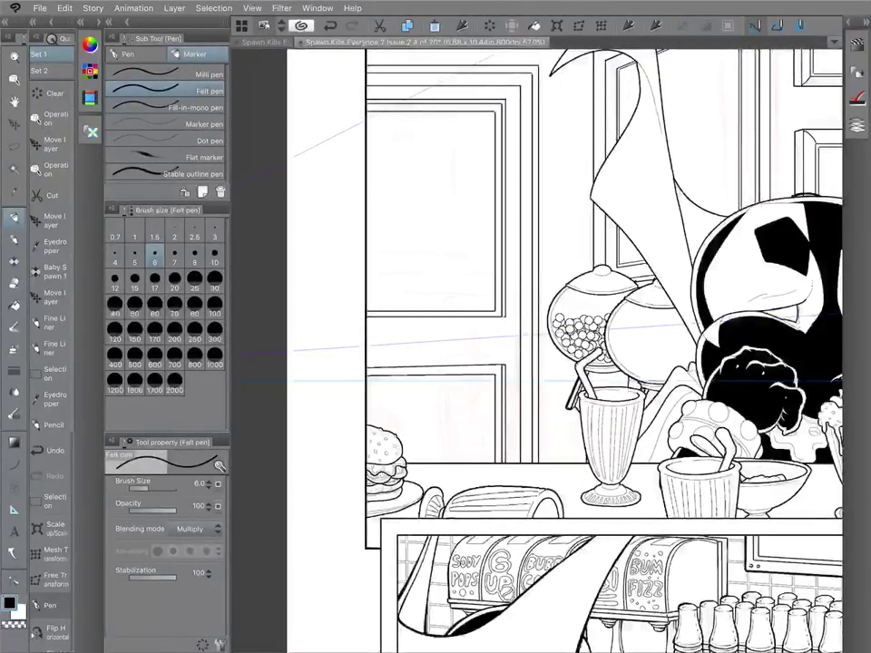
# Ink the ceiling molding line across the right wall from the panel border to the wall corner, undoing the misplaced attempts.
pyautogui.scroll(-5, 537, 351)
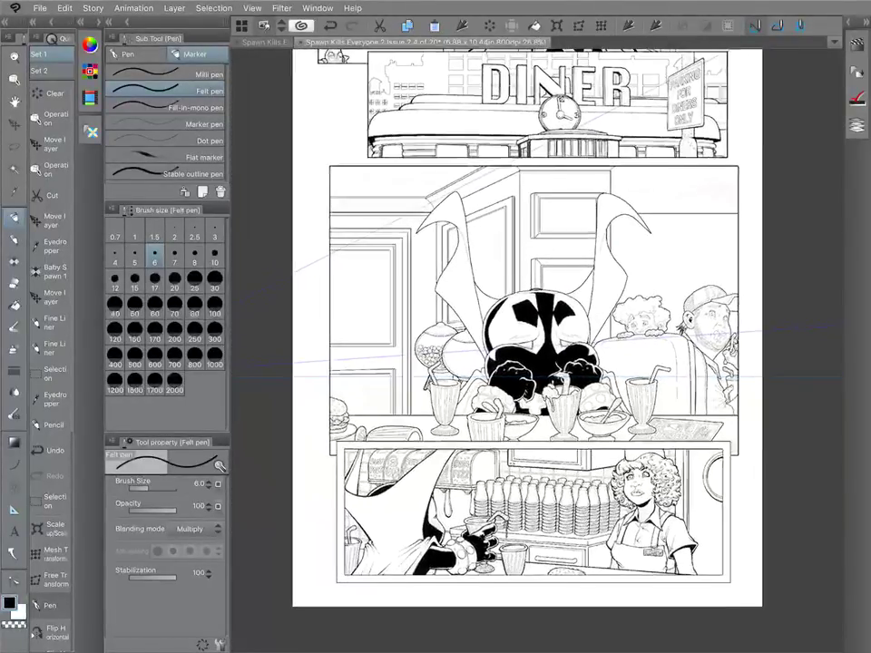
pyautogui.scroll(1, 524, 335)
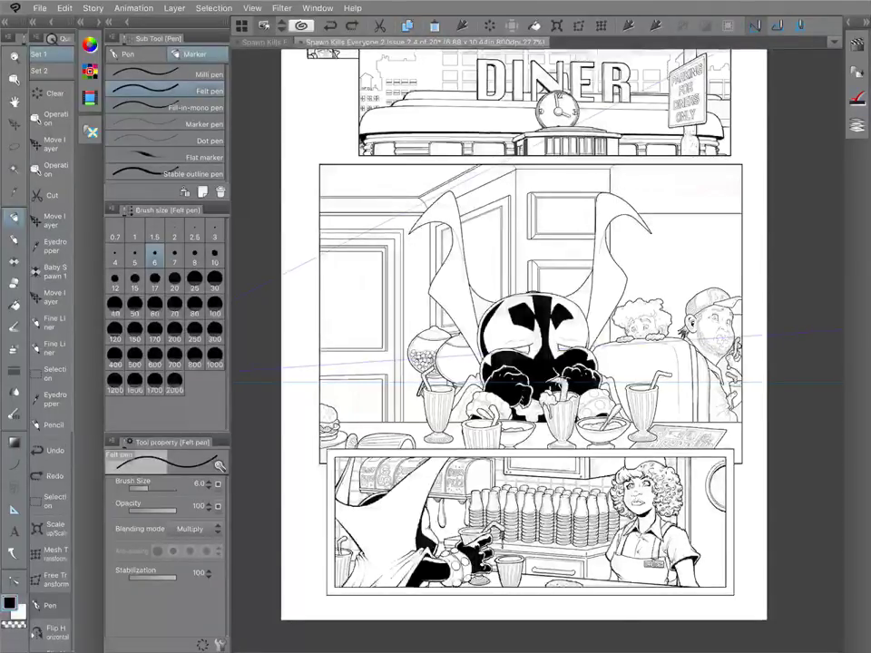
pyautogui.hotkey('ctrl', 'z')
pyautogui.hotkey('ctrl', 'z')
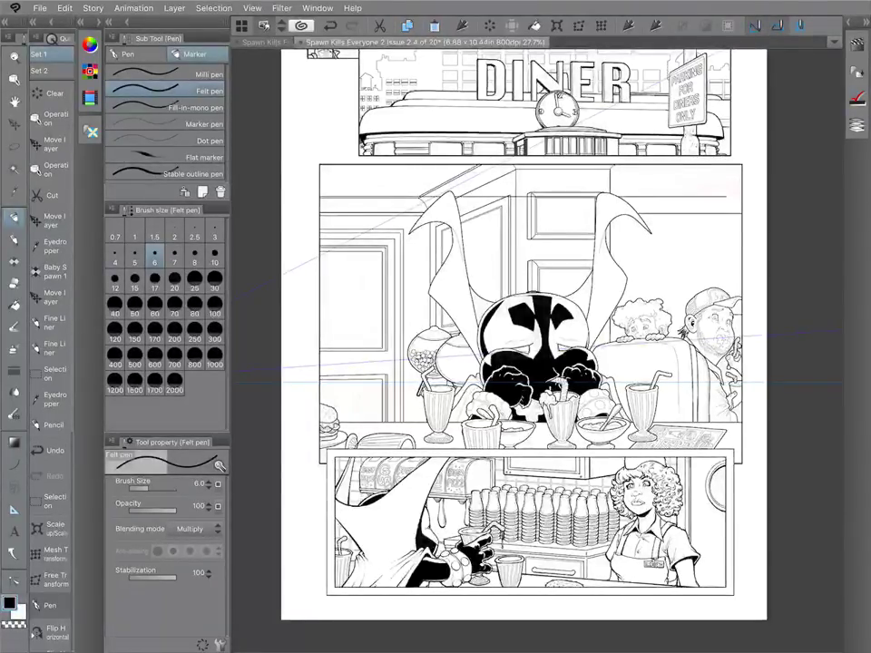
pyautogui.moveTo(712, 317); pyautogui.dragTo(726, 220)
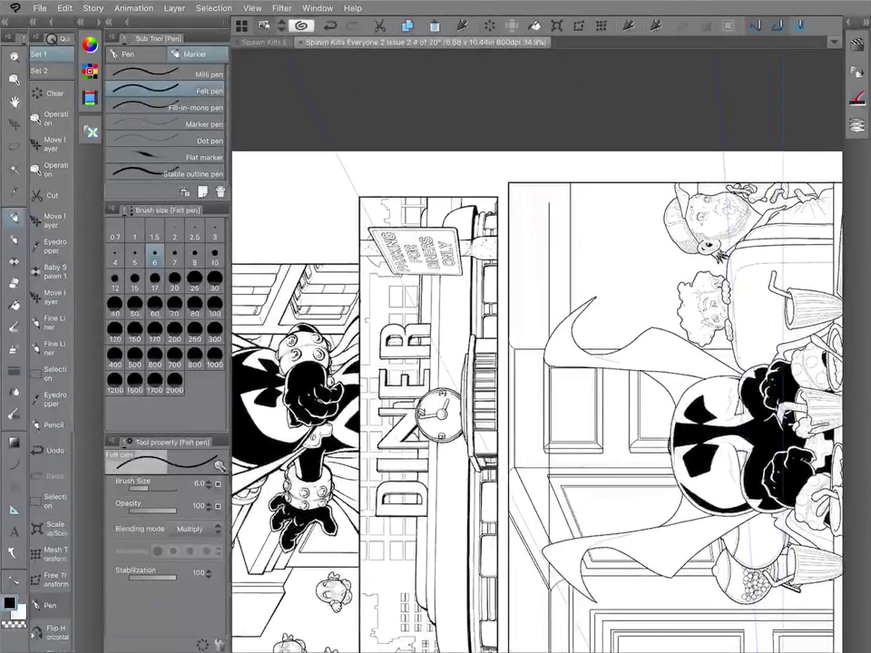
pyautogui.hotkey('ctrl', 'z')
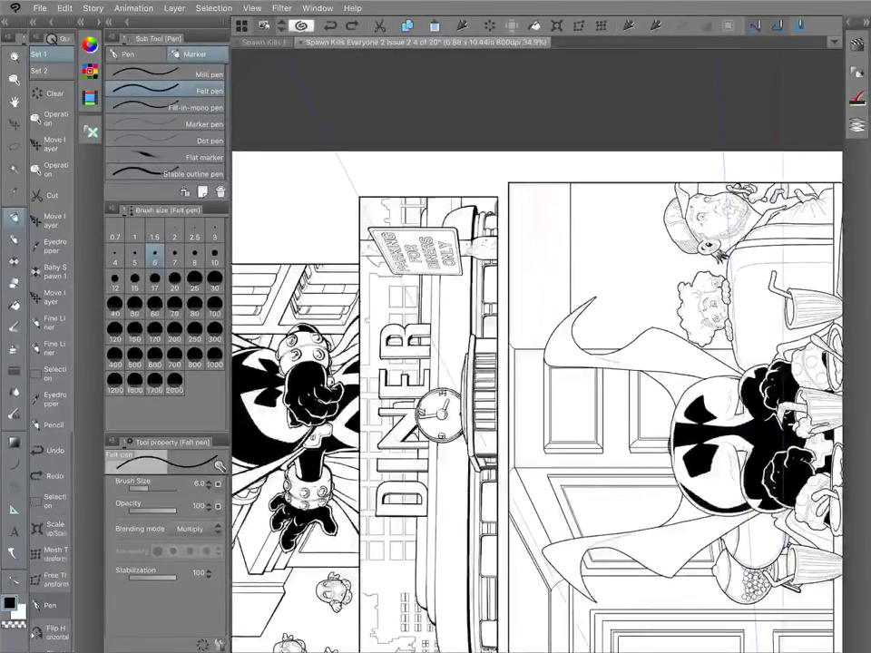
pyautogui.moveTo(546, 185); pyautogui.dragTo(546, 349)
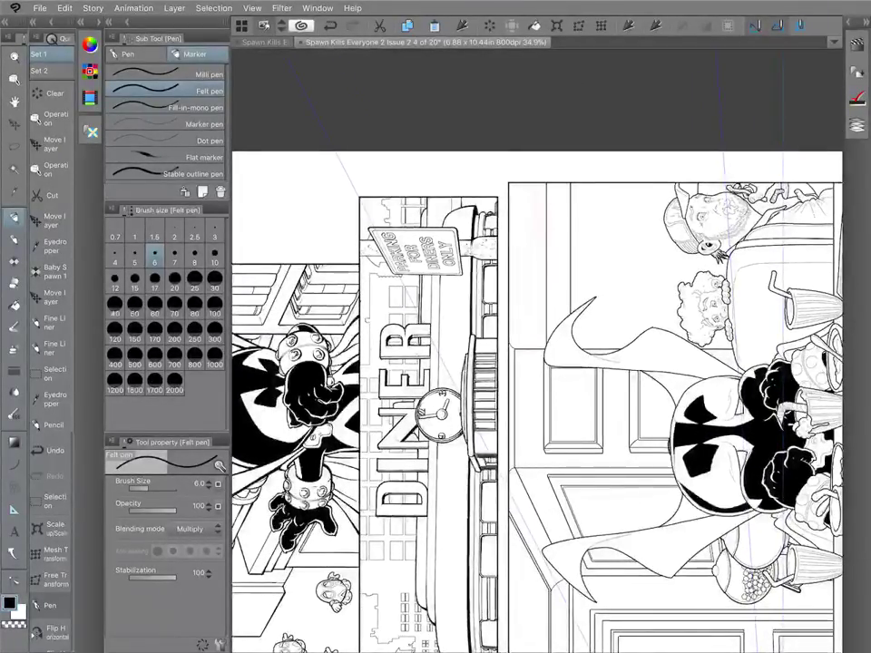
# Add a new monochrome layer at the top of the large panel's open layer folder with the Monochrome Layer auto action.
pyautogui.moveTo(712, 444); pyautogui.dragTo(533, 356)
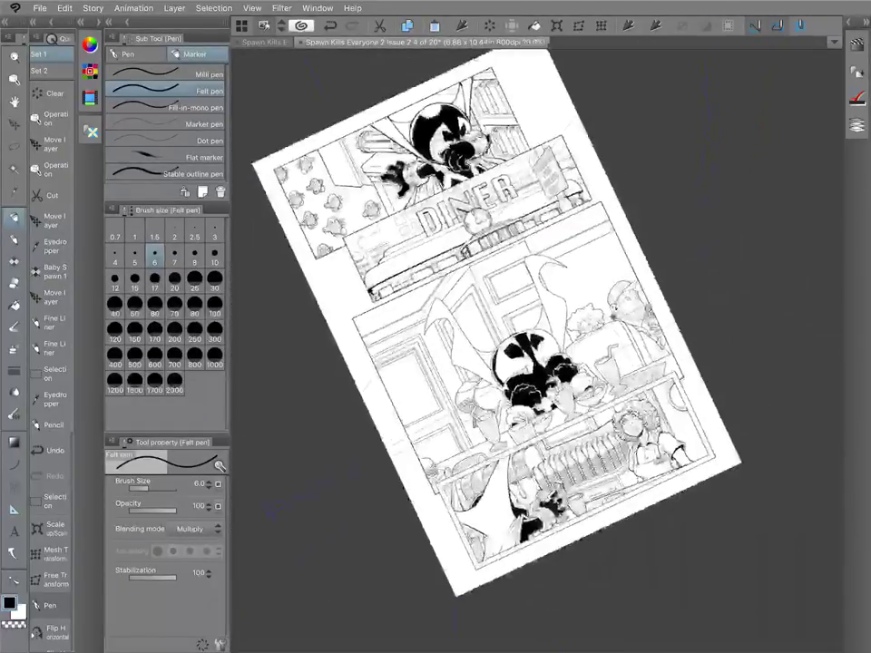
pyautogui.scroll(3, 537, 349)
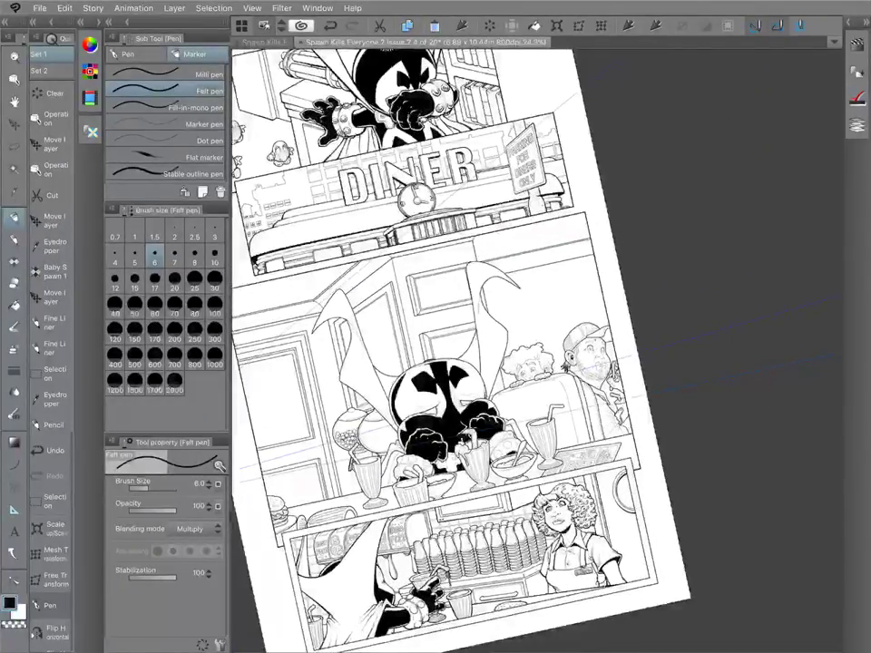
pyautogui.scroll(-5, 508, 308)
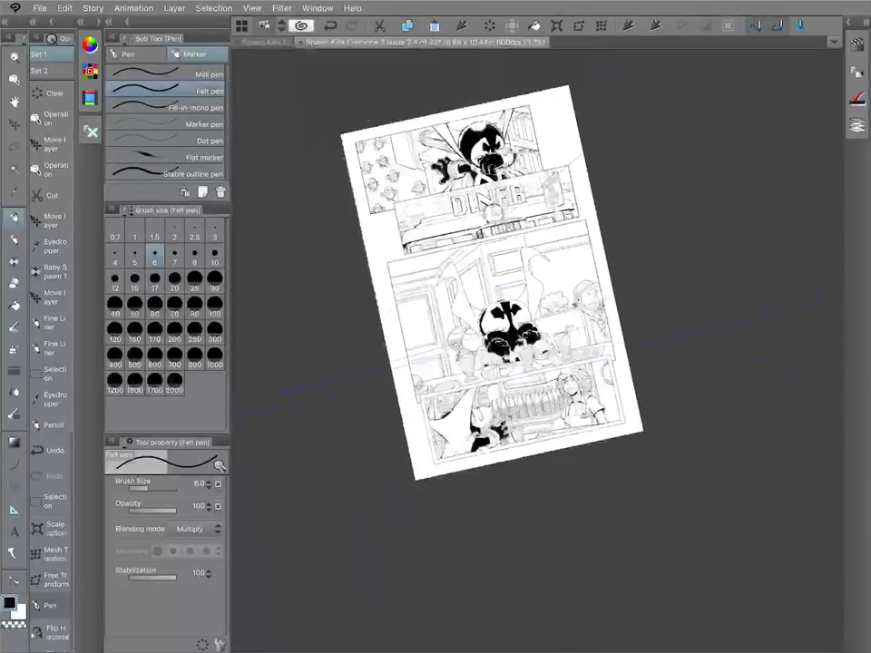
pyautogui.scroll(4, 508, 326)
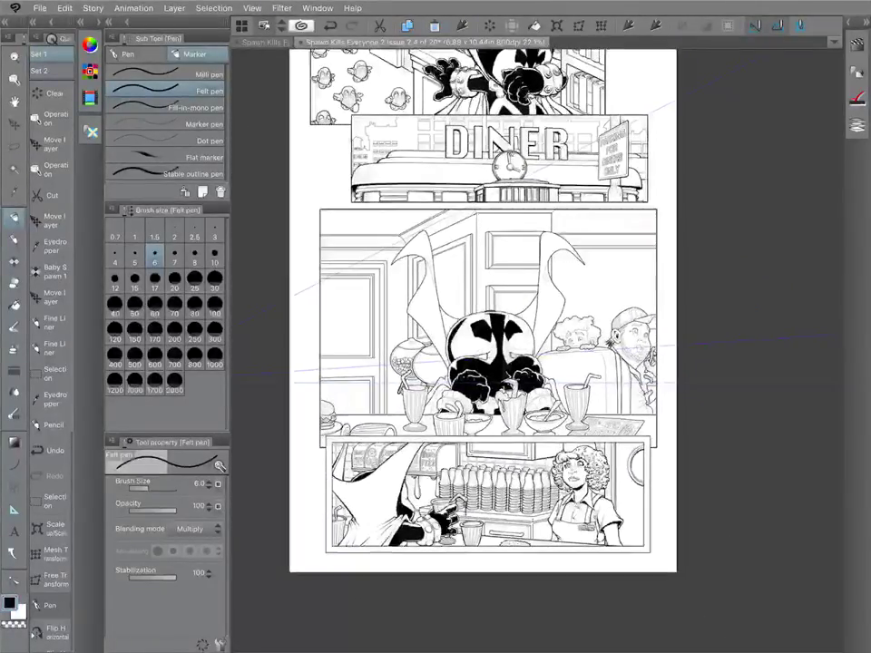
pyautogui.click(850, 22)
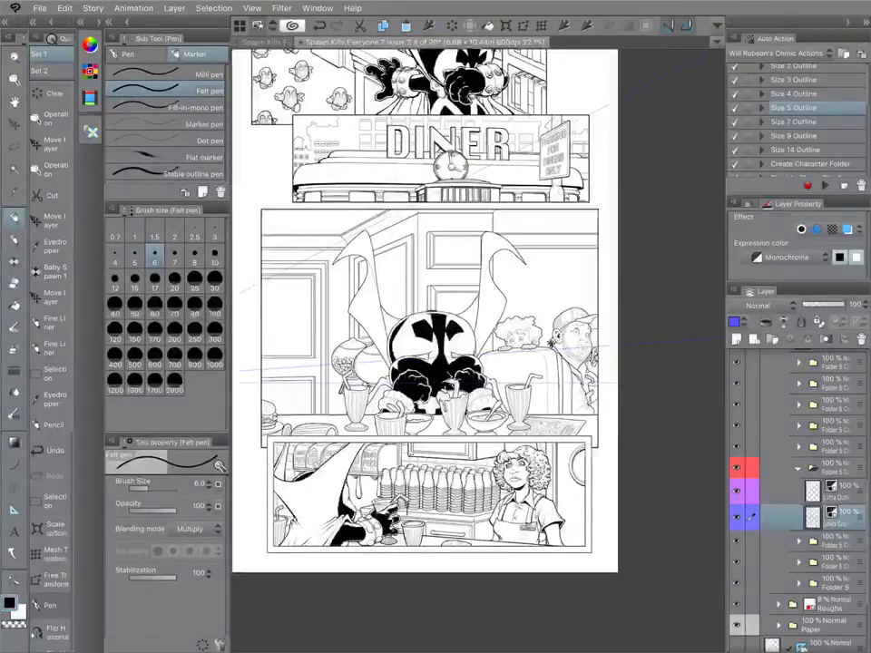
pyautogui.click(832, 468)
pyautogui.scroll(-5, 796, 118)
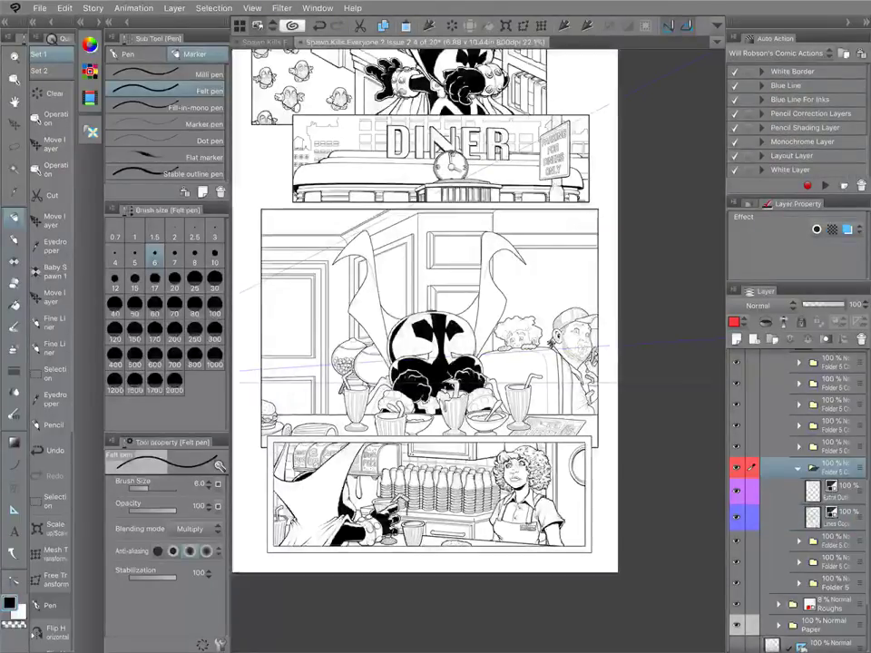
pyautogui.doubleClick(802, 141)
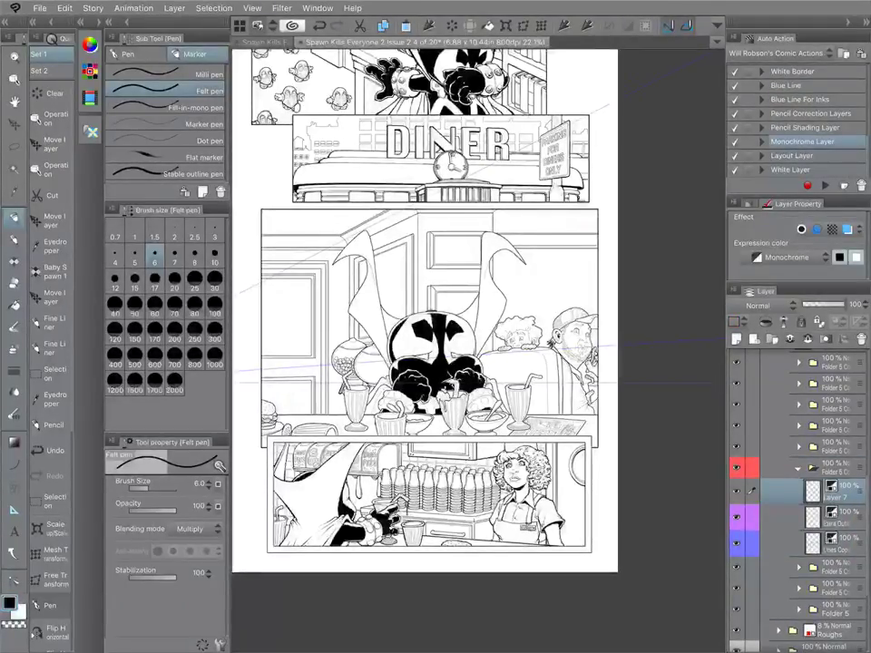
# Stamp a ceiling fan with the Ceiling Fan Robson brush at size 1200 in the large panel's upper-right corner.
pyautogui.click(13, 262)
pyautogui.moveTo(225, 150); pyautogui.dragTo(226, 154)
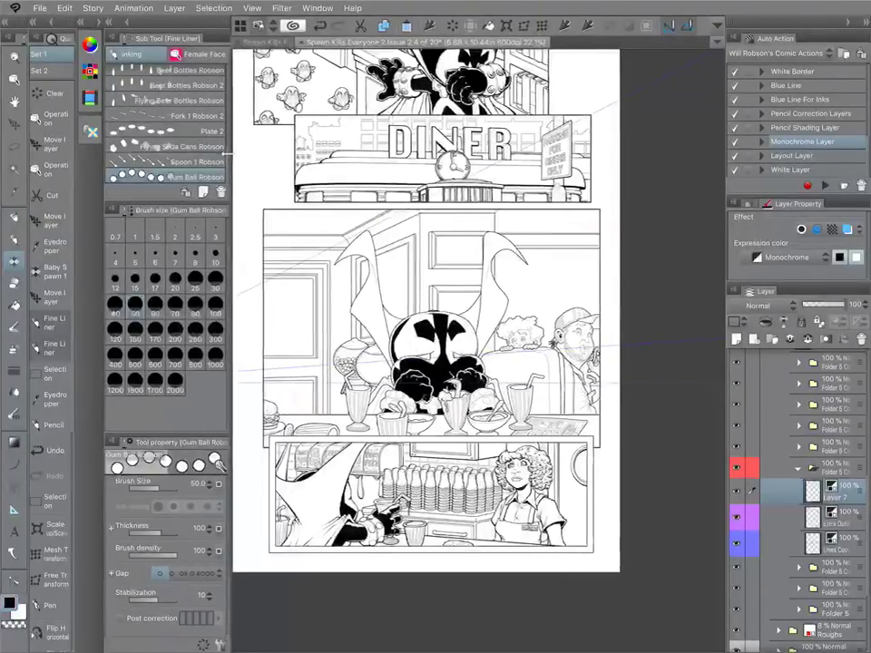
pyautogui.scroll(-5, 154, 127)
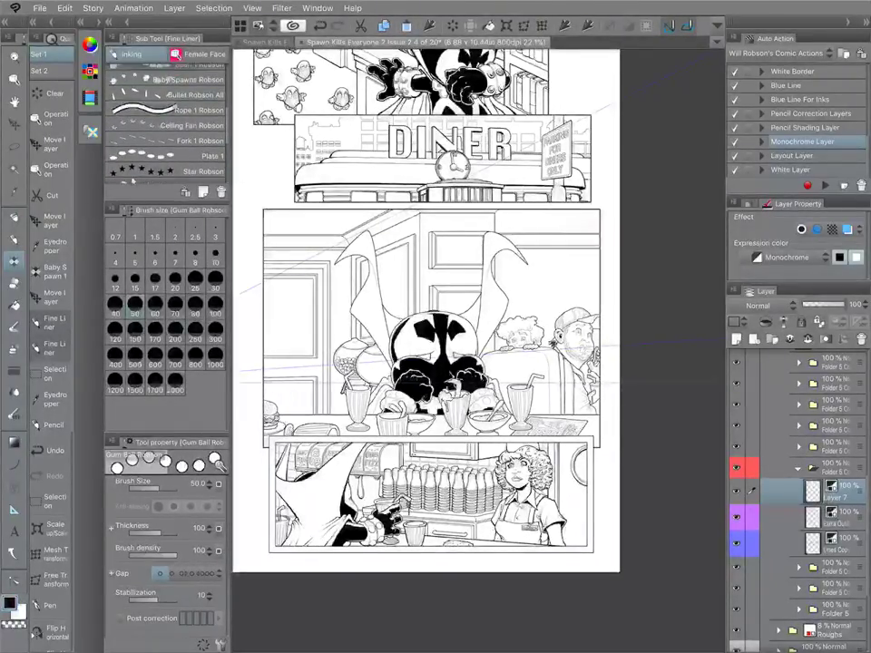
pyautogui.click(182, 125)
pyautogui.scroll(3, 478, 349)
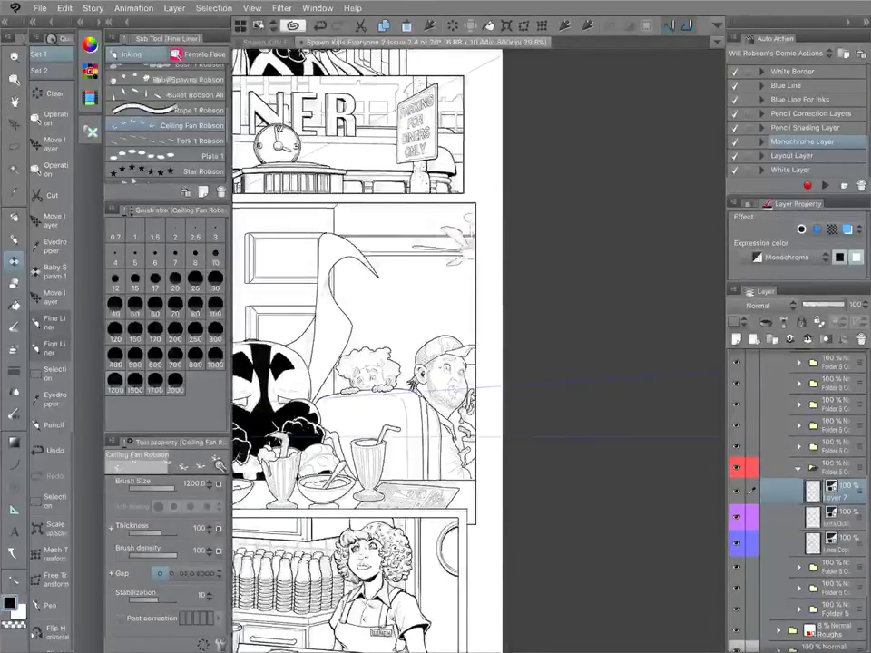
# Try enlarging the stamped ceiling fan to 165 percent, rotating it by -1.4 degrees and fitting it into the panel's upper-right corner.
pyautogui.hotkey('ctrl', 't')
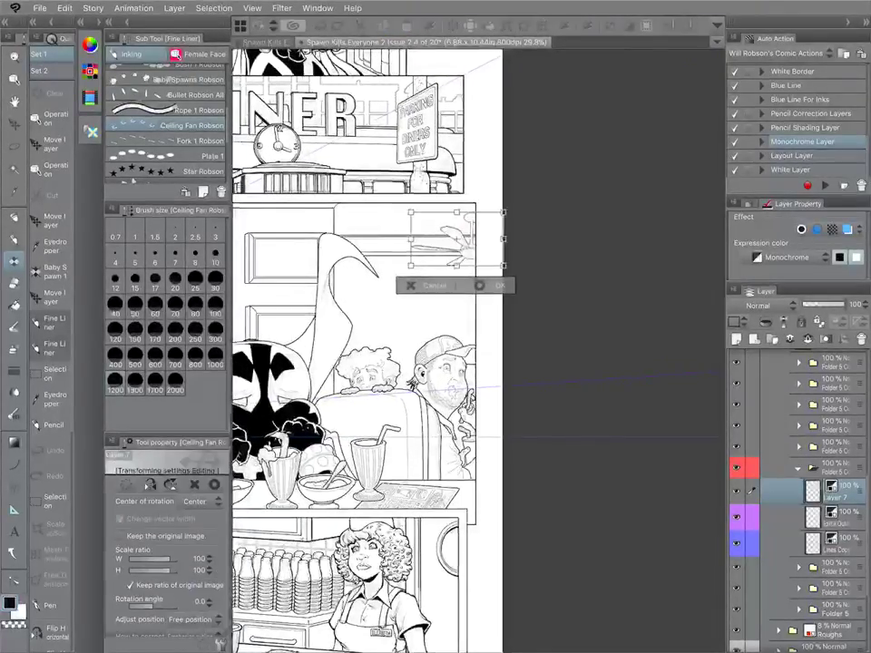
pyautogui.moveTo(457, 212); pyautogui.dragTo(457, 179)
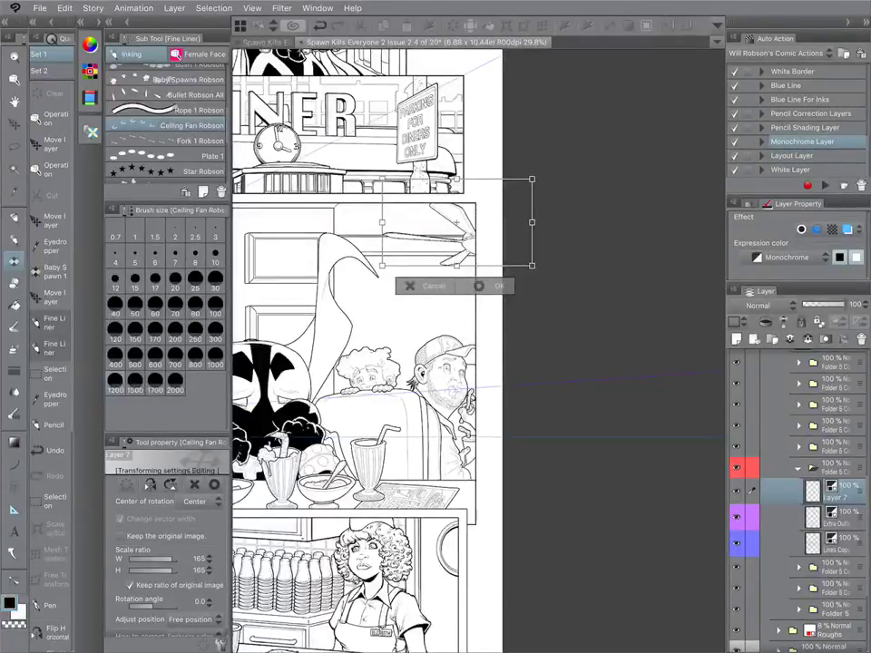
pyautogui.moveTo(457, 223); pyautogui.dragTo(441, 239)
pyautogui.moveTo(520, 179); pyautogui.dragTo(517, 172)
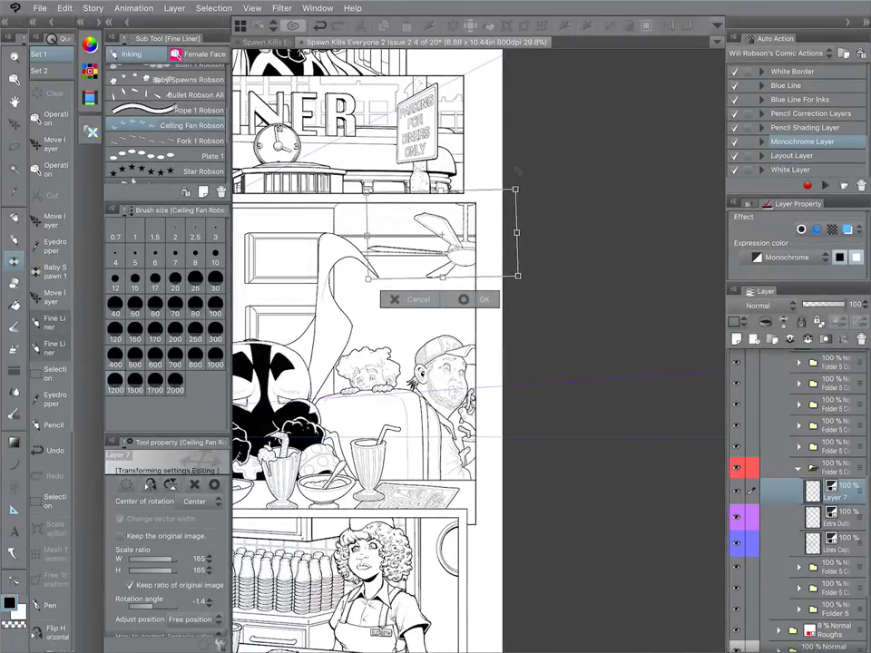
pyautogui.moveTo(483, 207); pyautogui.dragTo(482, 213)
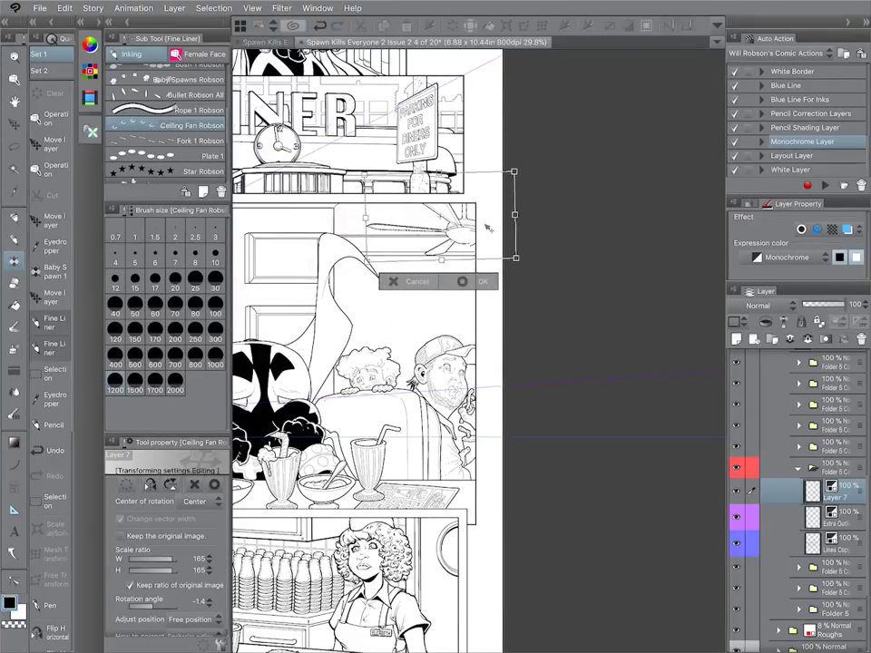
pyautogui.press('Return')
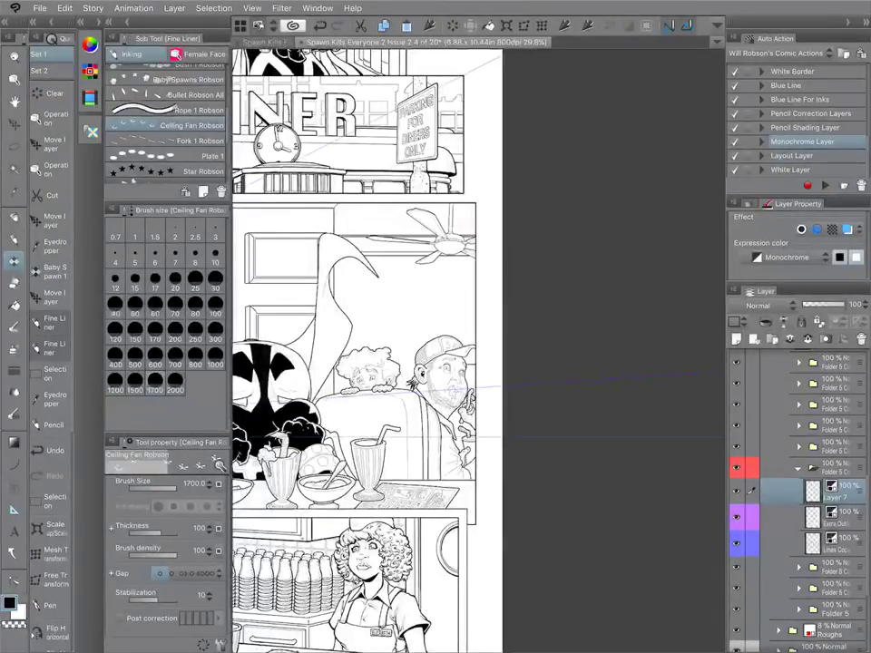
# Move the ceiling fan's layer up and outward so the fan is cropped by the large panel's right border.
pyautogui.press('k')
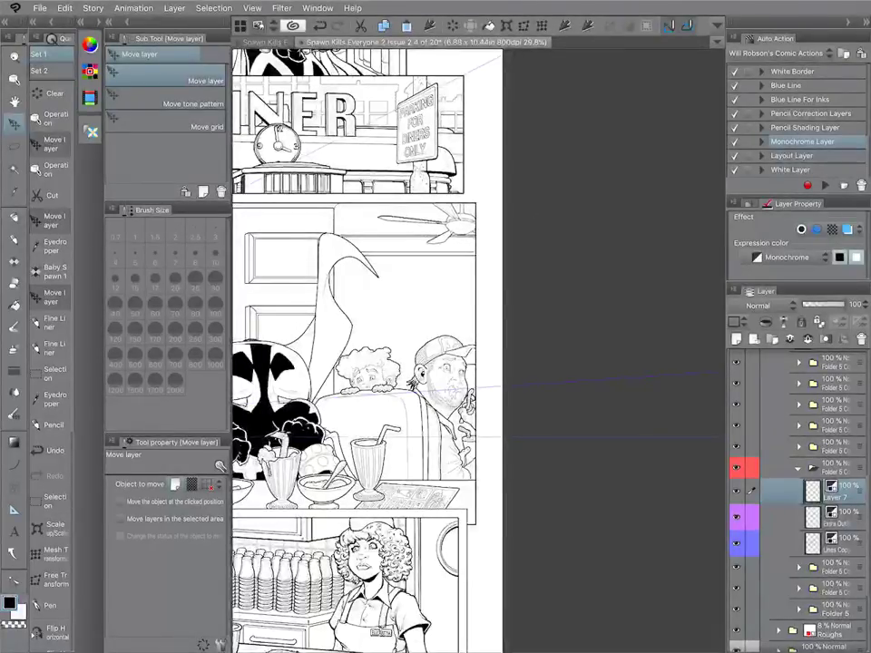
pyautogui.scroll(-3, 533, 210)
pyautogui.scroll(2, 529, 186)
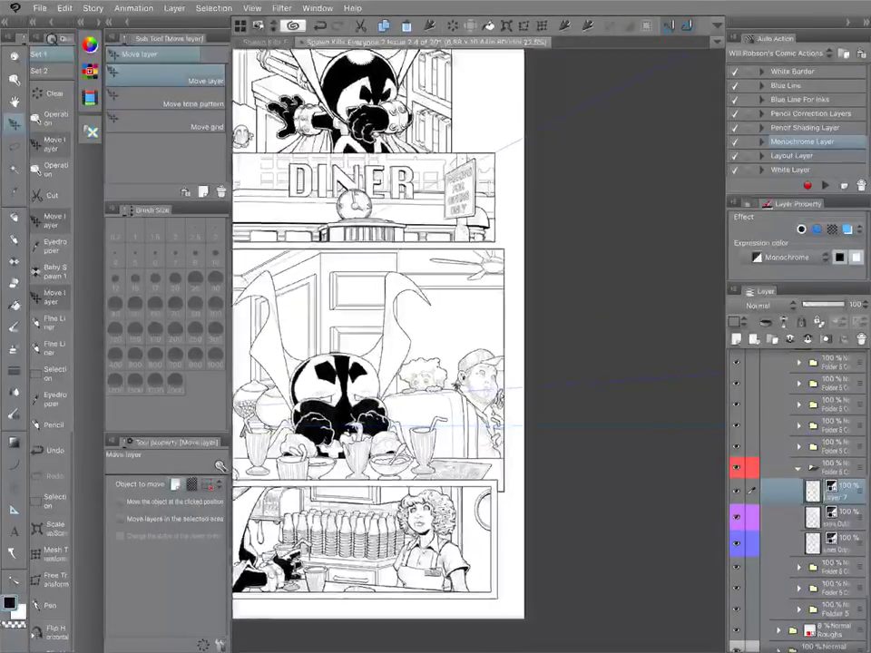
pyautogui.press('p')
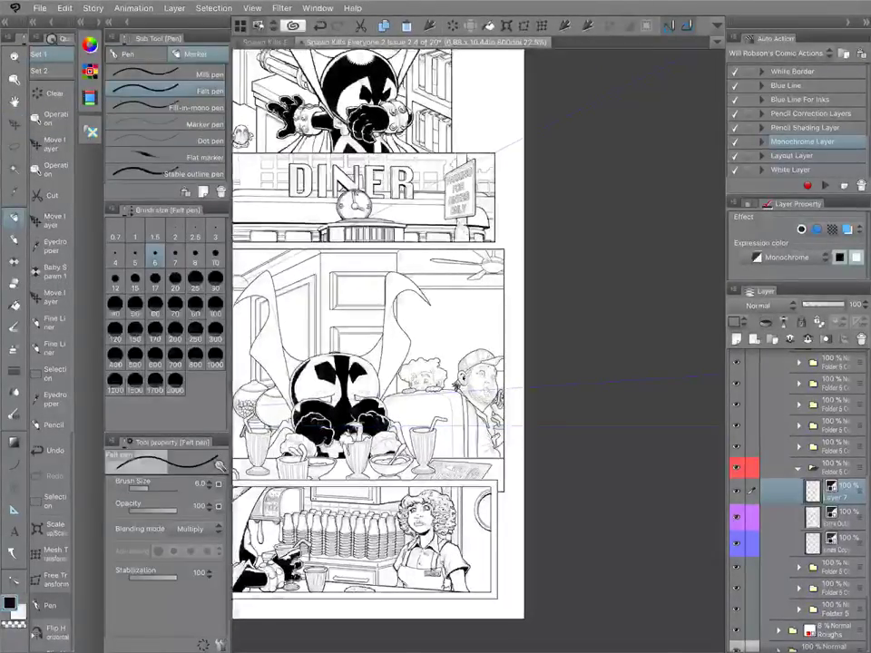
pyautogui.scroll(-3, 612, 239)
pyautogui.scroll(3, 467, 288)
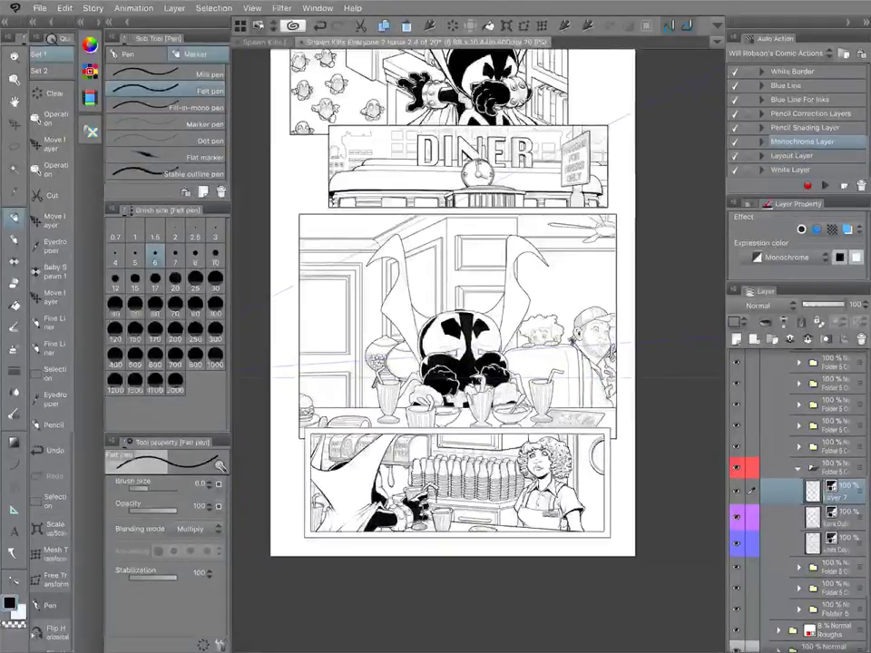
# Stamp a second ceiling fan at brush size 1700 in the large panel's upper-left corner, then lasso and reposition it against the ceiling.
pyautogui.press('b')
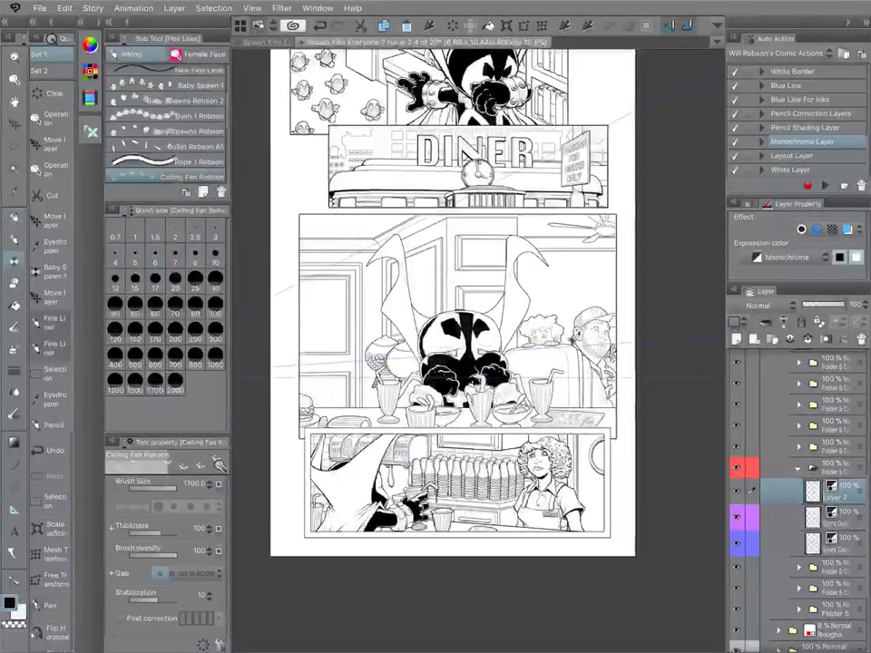
pyautogui.click(318, 221)
pyautogui.press('m')
pyautogui.moveTo(292, 105)
pyautogui.mouseDown()
pyautogui.moveTo(278, 303)
pyautogui.moveTo(313, 102)
pyautogui.mouseUp()
pyautogui.hotkey('ctrl', 't')
pyautogui.moveTo(336, 217); pyautogui.dragTo(351, 231)
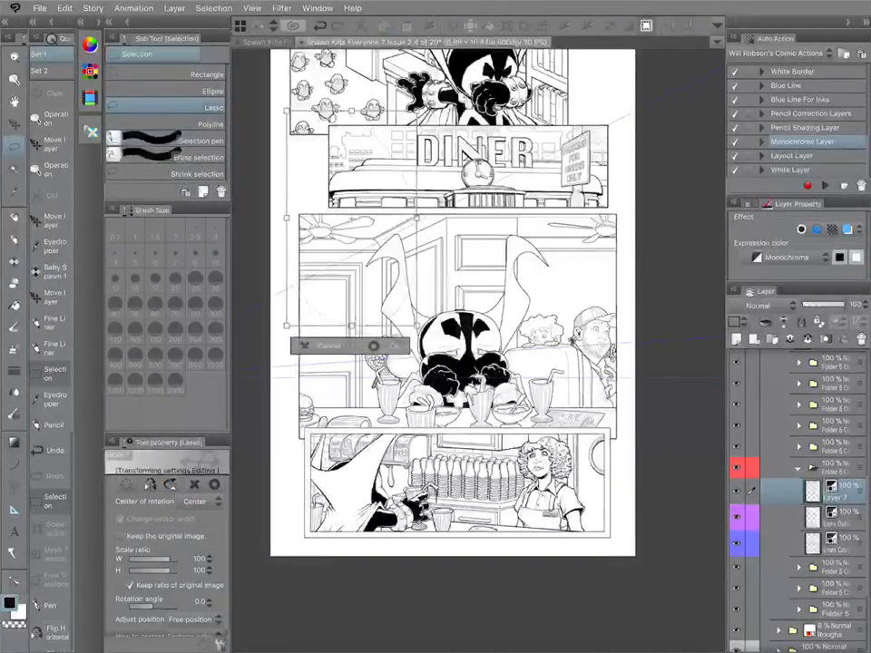
pyautogui.press('Return')
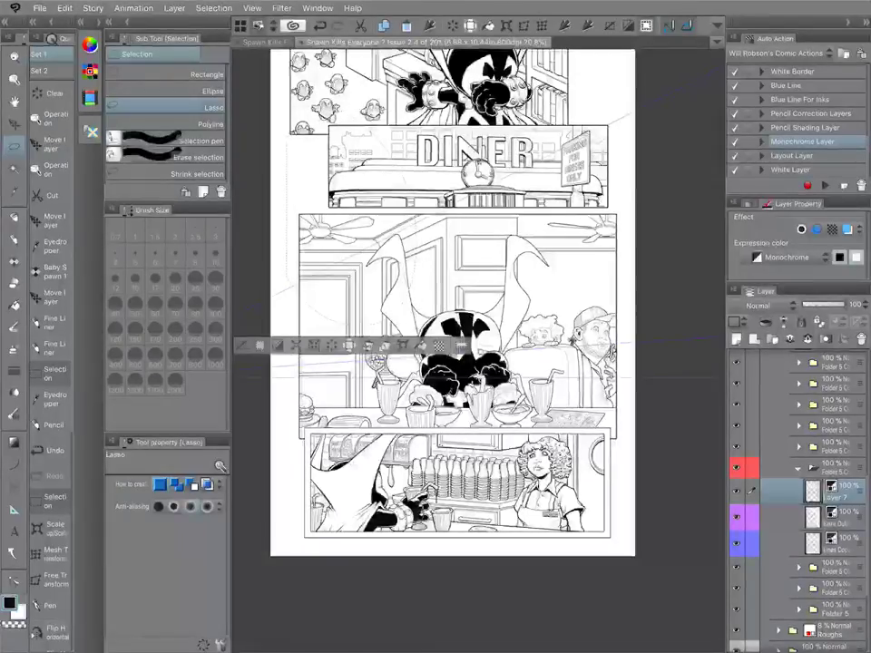
pyautogui.hotkey('ctrl', 'd')
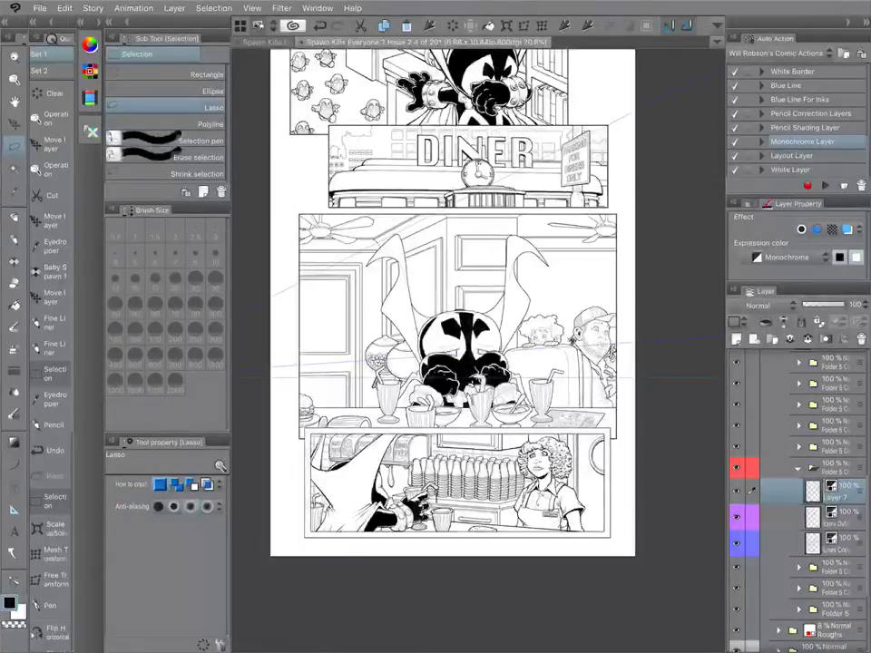
# Lasso the right-hand ceiling fan, nudge it slightly toward the panel's right border, and clear the selection.
pyautogui.moveTo(650, 273); pyautogui.dragTo(527, 189)
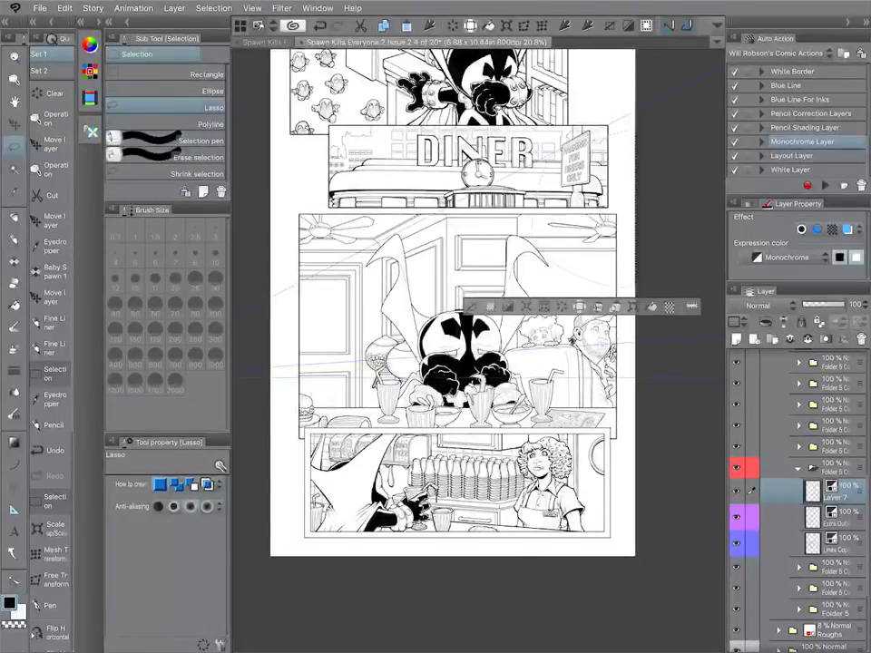
pyautogui.press('k')
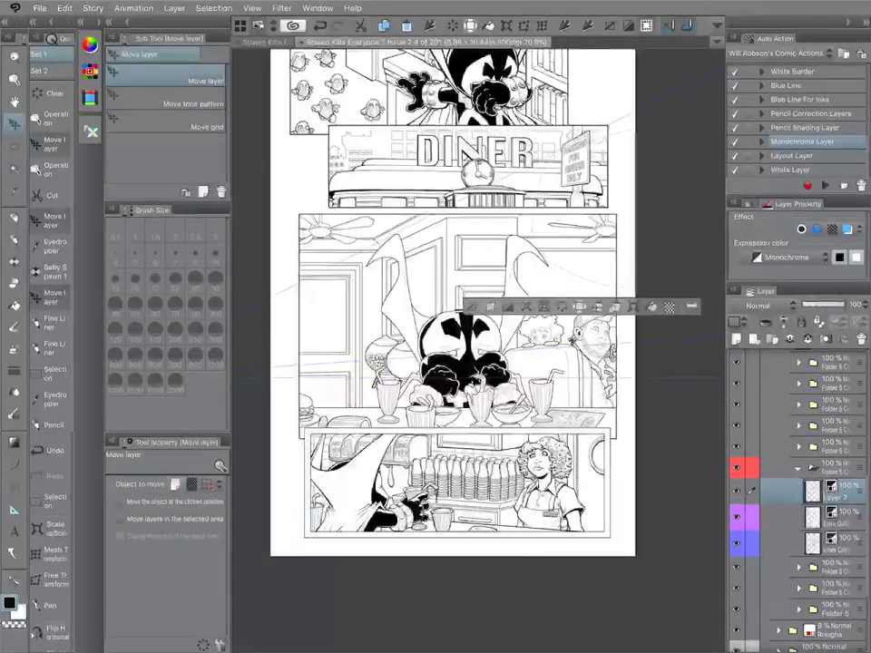
pyautogui.moveTo(633, 241); pyautogui.dragTo(636, 243)
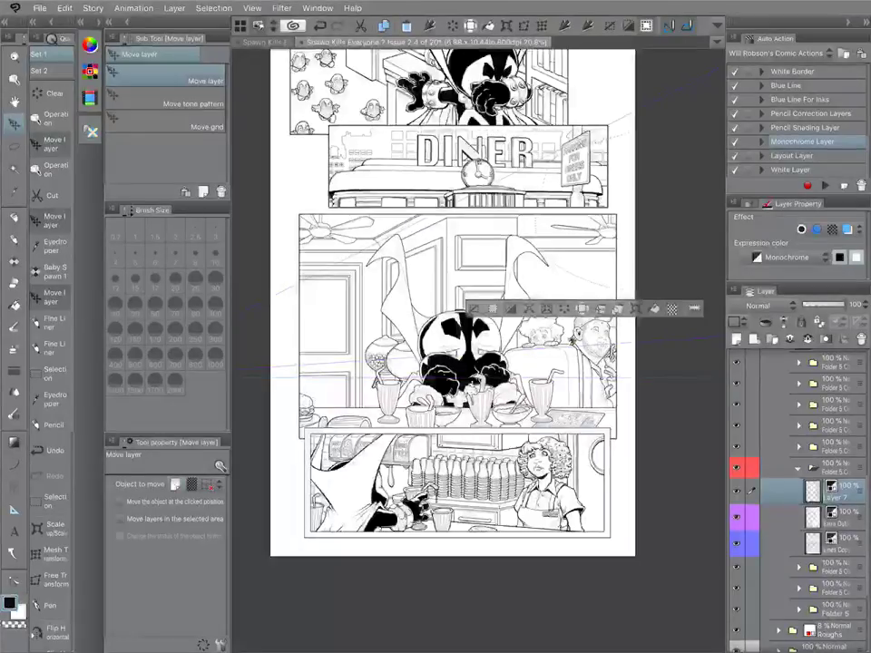
pyautogui.hotkey('ctrl', 'd')
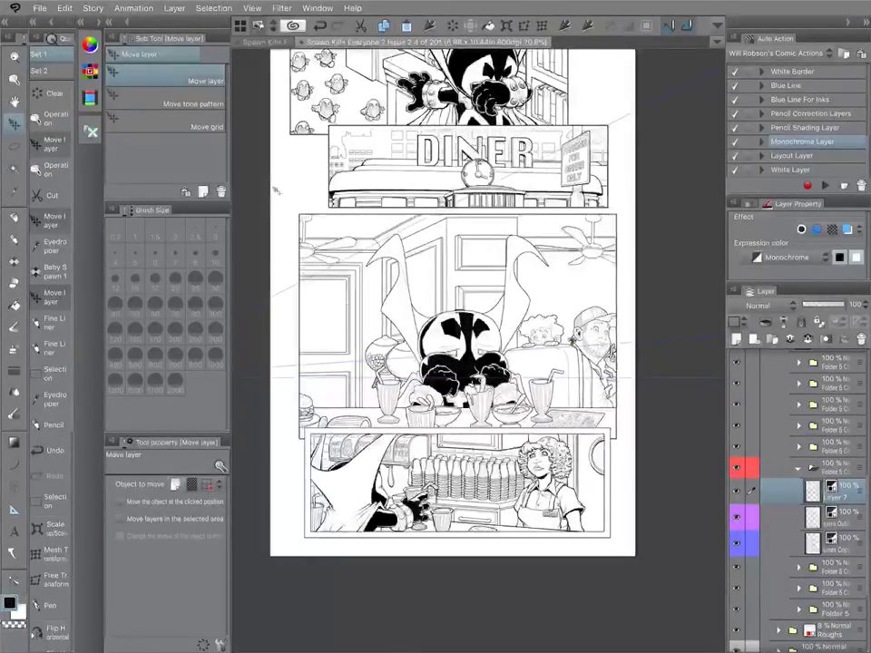
pyautogui.moveTo(291, 174); pyautogui.dragTo(396, 208)
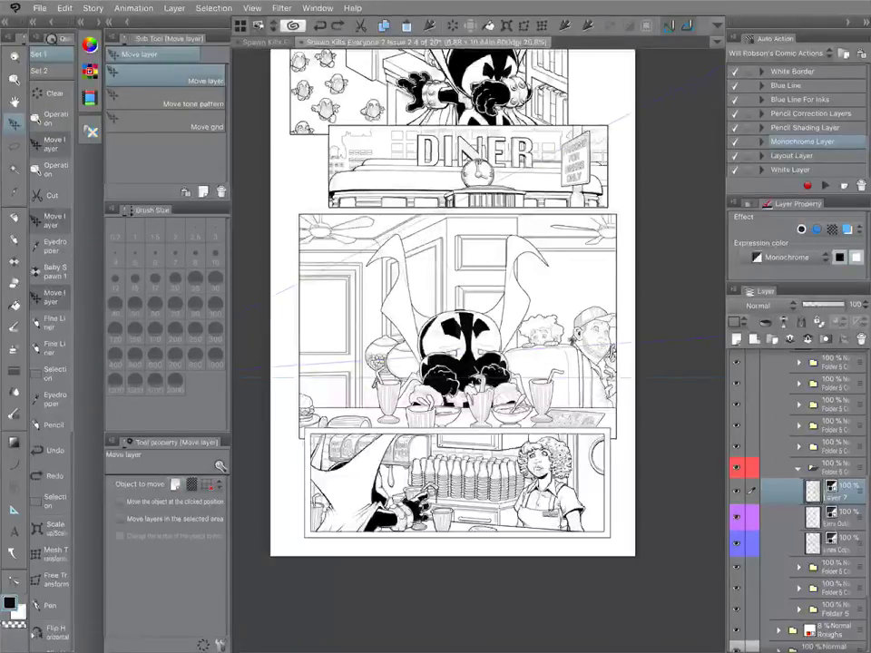
# Make the Lines Copy layer of the large diner panel active and ready the Fill tool, referring only to the editing layer.
pyautogui.scroll(-5, 585, 342)
pyautogui.scroll(3, 598, 381)
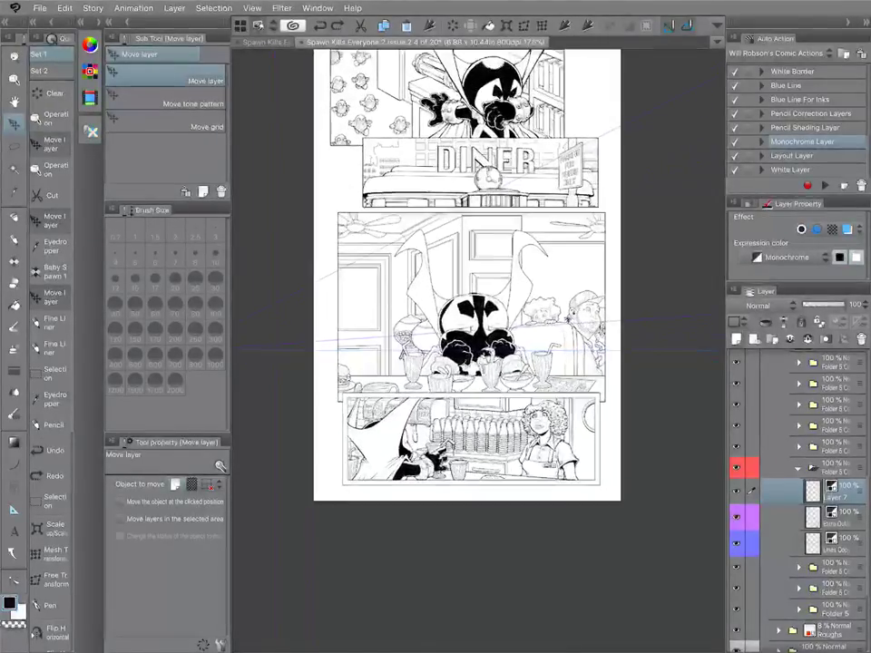
pyautogui.scroll(1, 608, 363)
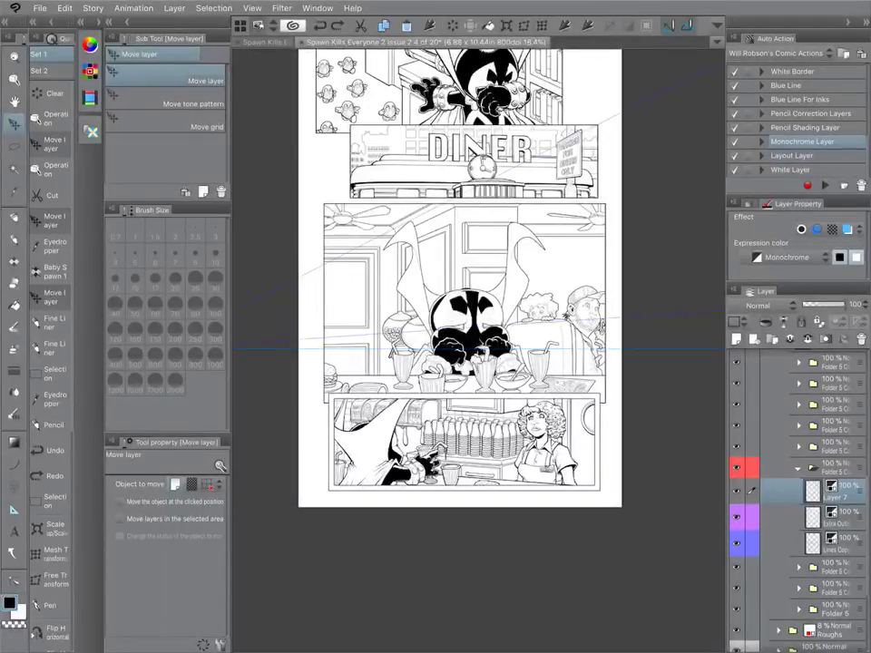
pyautogui.click(835, 517)
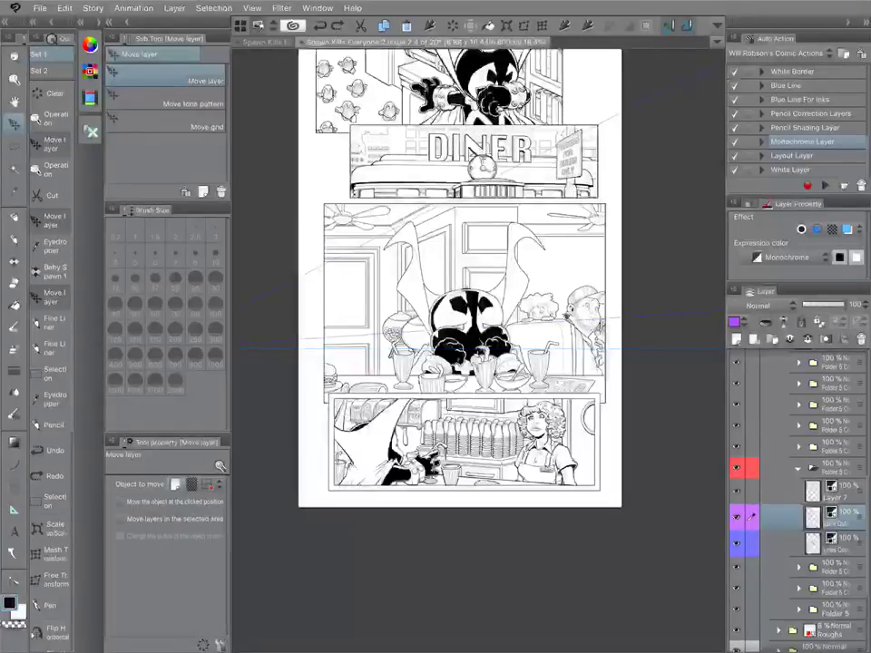
pyautogui.click(835, 544)
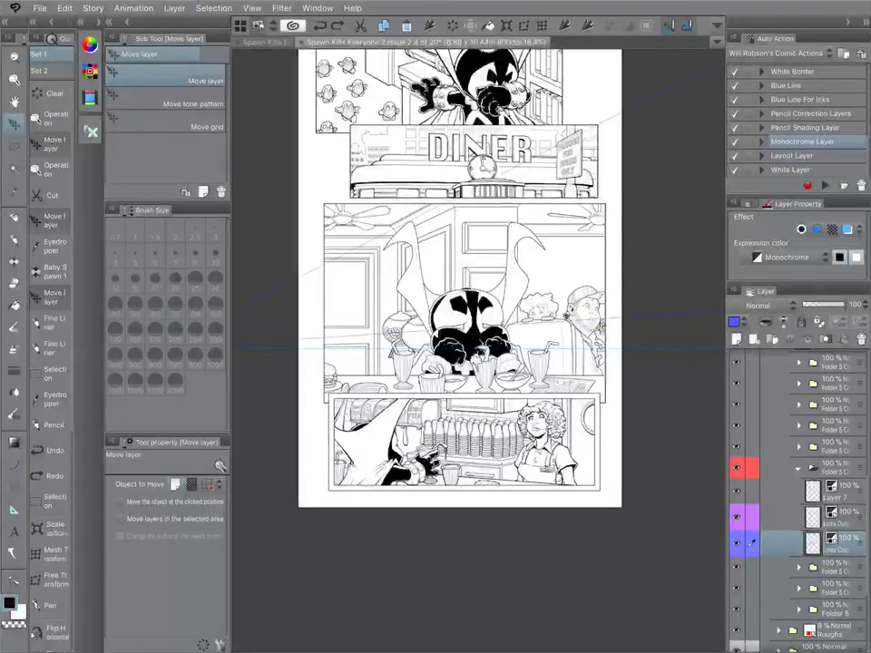
pyautogui.scroll(5, 479, 350)
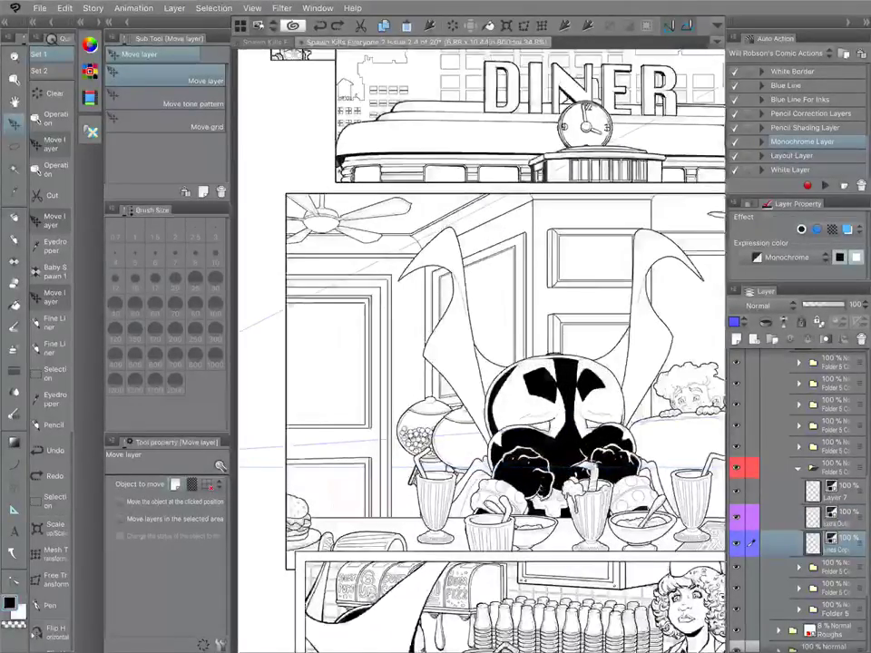
pyautogui.press('g')
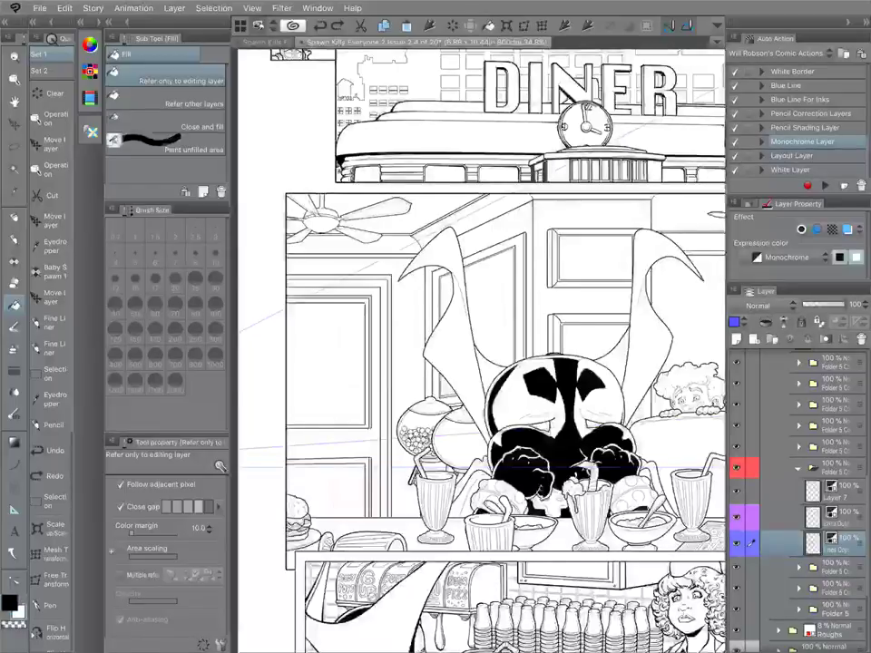
pyautogui.scroll(5, 374, 314)
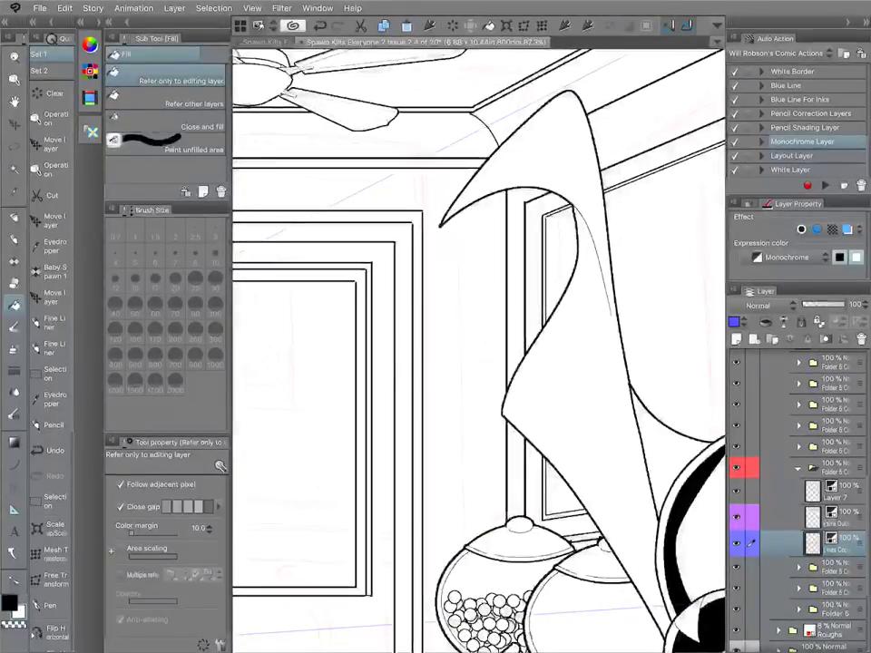
# Undo the last fill and apply a fill at the upper door panel's inner edge where it meets the right-hand cape point.
pyautogui.moveTo(544, 317); pyautogui.dragTo(430, 369)
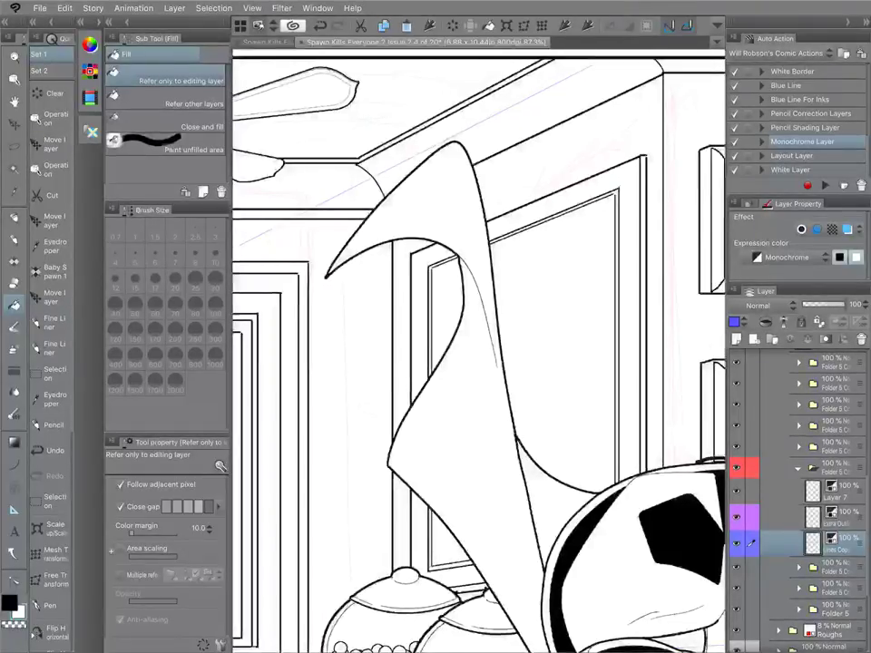
pyautogui.scroll(-2, 479, 354)
pyautogui.moveTo(545, 317); pyautogui.dragTo(391, 379)
pyautogui.scroll(2, 657, 262)
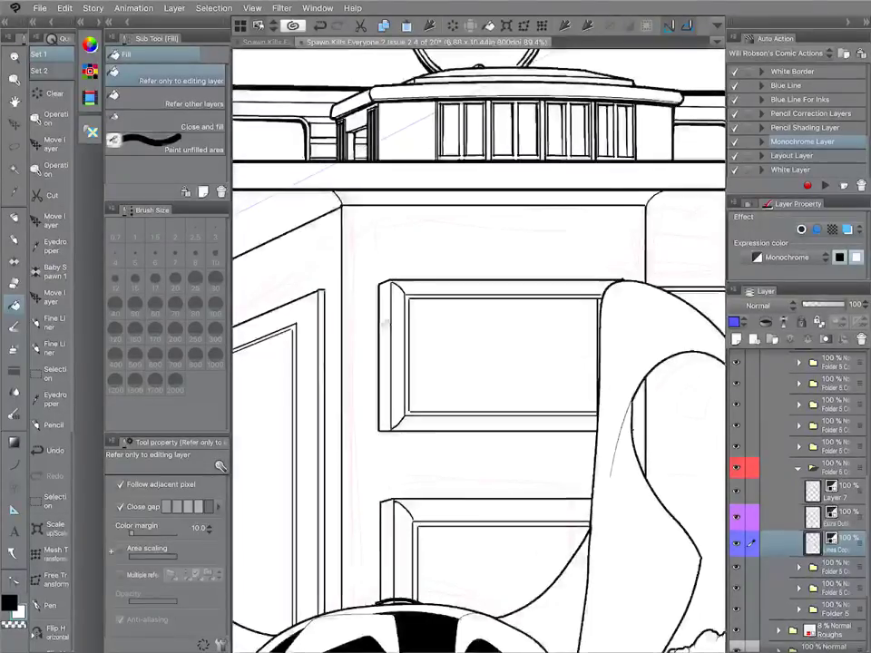
pyautogui.scroll(3, 466, 378)
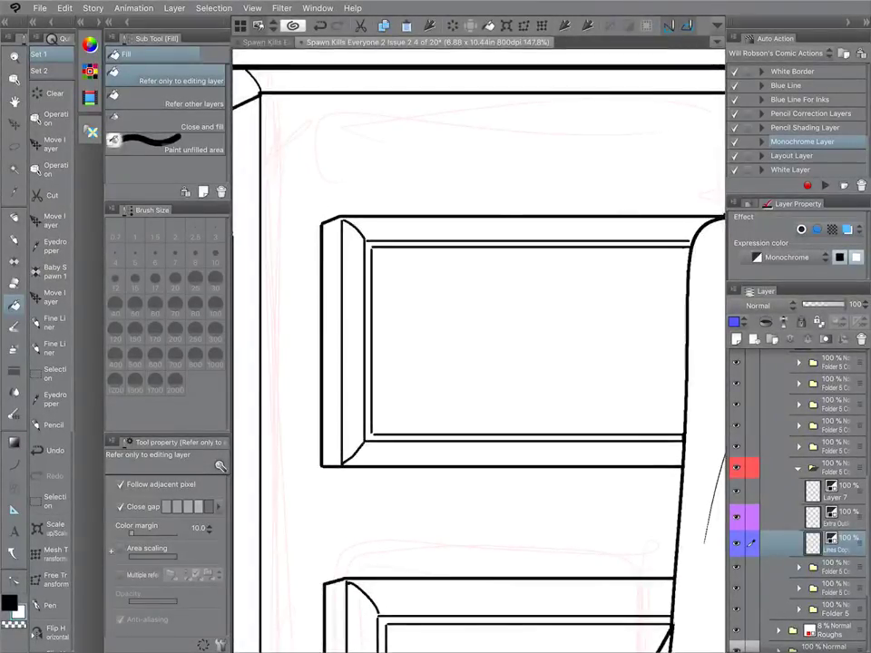
pyautogui.hotkey('ctrl', 'z')
pyautogui.click(687, 304)
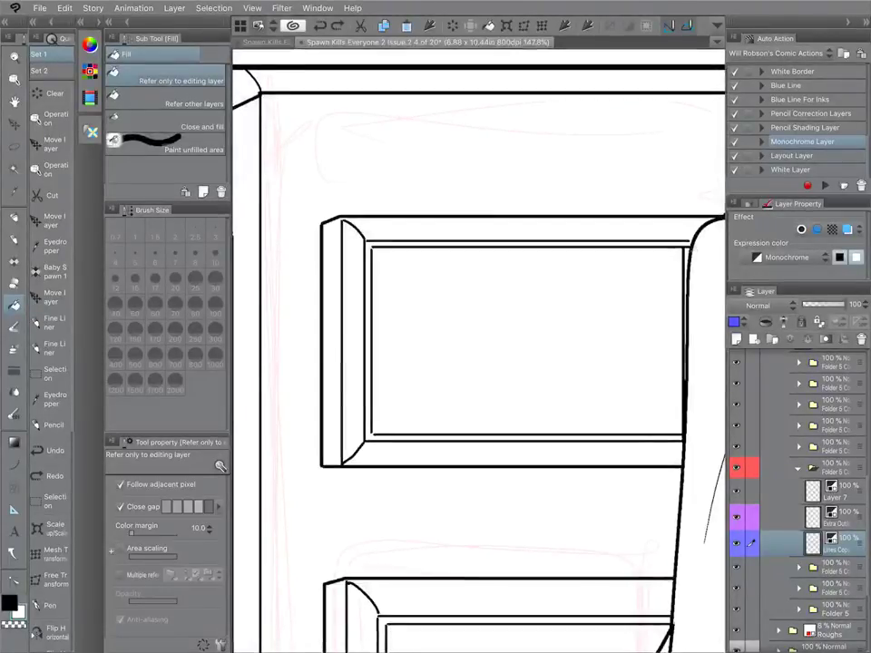
# Ink the lower wall molding line up to the large panel's right border with the Felt pen at size 6.
pyautogui.scroll(-4, 443, 351)
pyautogui.scroll(3, 513, 514)
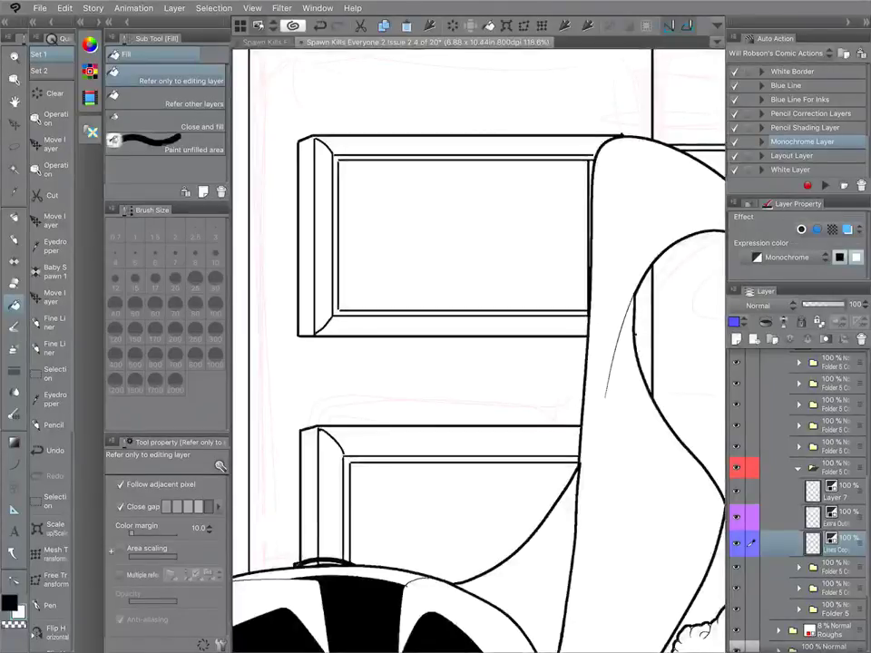
pyautogui.scroll(-3, 479, 345)
pyautogui.hscroll(3, 478, 351)
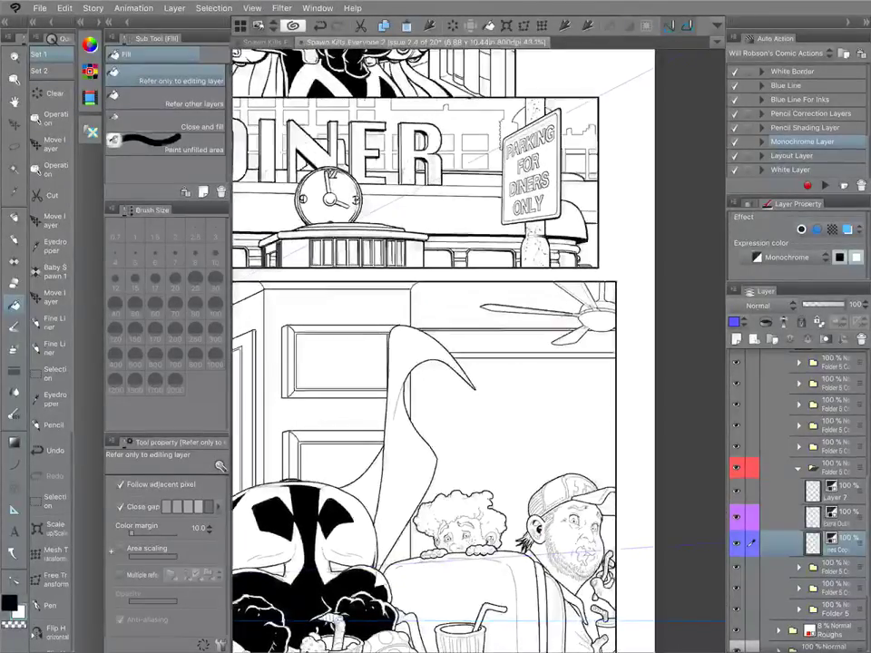
pyautogui.scroll(2, 594, 358)
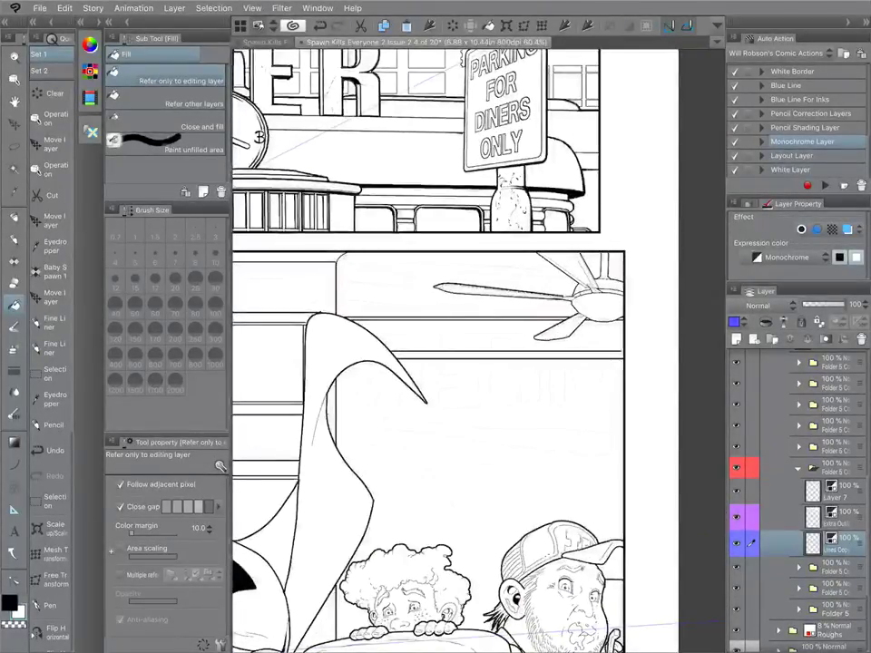
pyautogui.scroll(-2, 478, 351)
pyautogui.scroll(4, 545, 351)
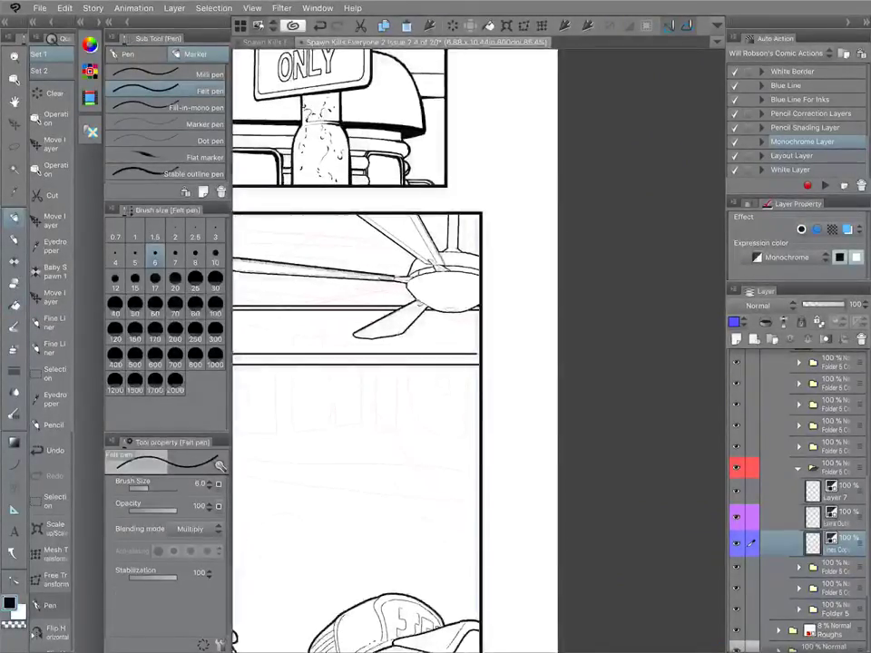
pyautogui.moveTo(234, 364); pyautogui.dragTo(479, 364)
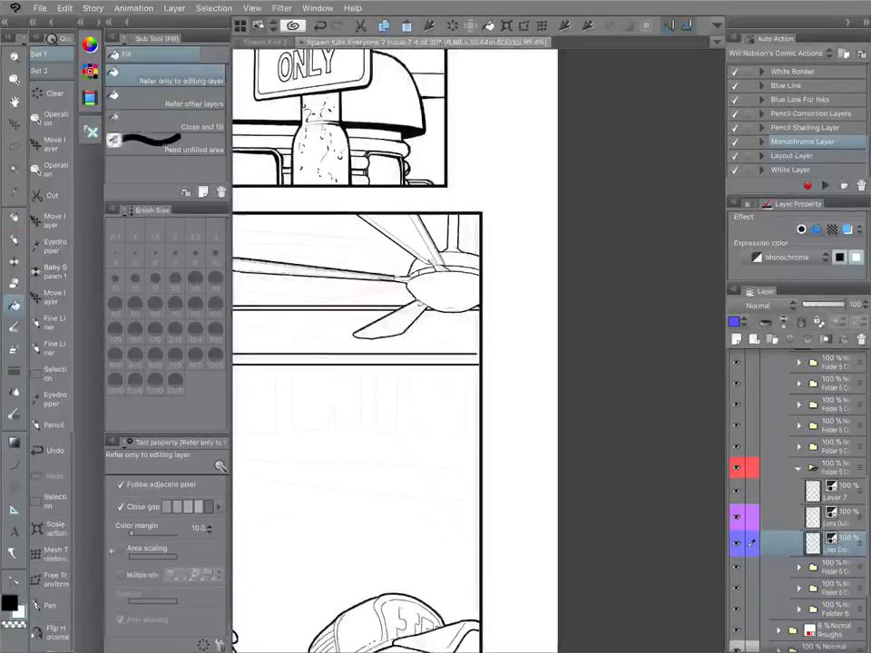
pyautogui.scroll(-5, 478, 351)
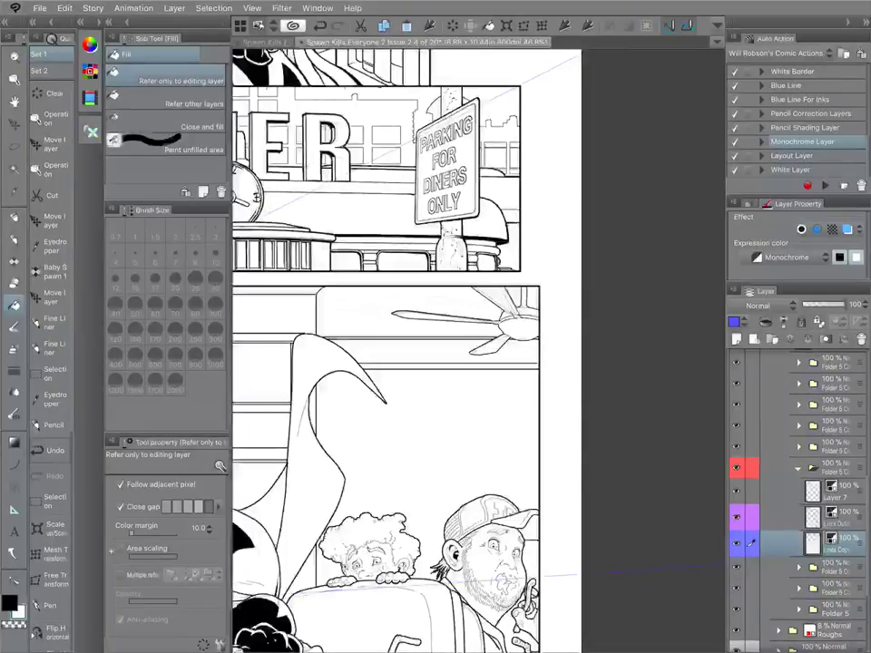
# Ink the short vertical wall-corner line between the panel's top border and the right-hand cape point with the Felt pen.
pyautogui.press('p')
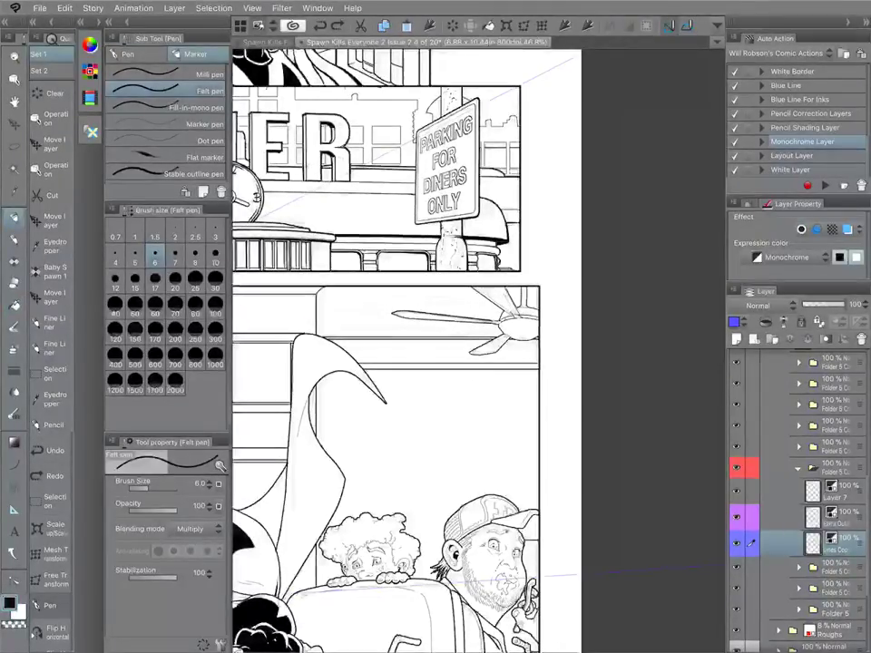
pyautogui.moveTo(316, 289); pyautogui.dragTo(316, 341)
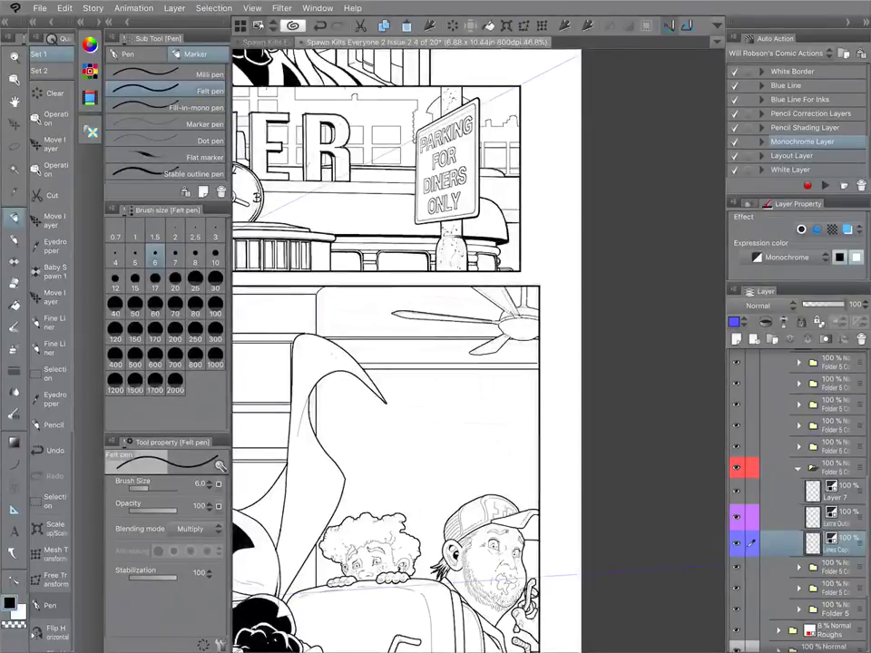
pyautogui.press('e')
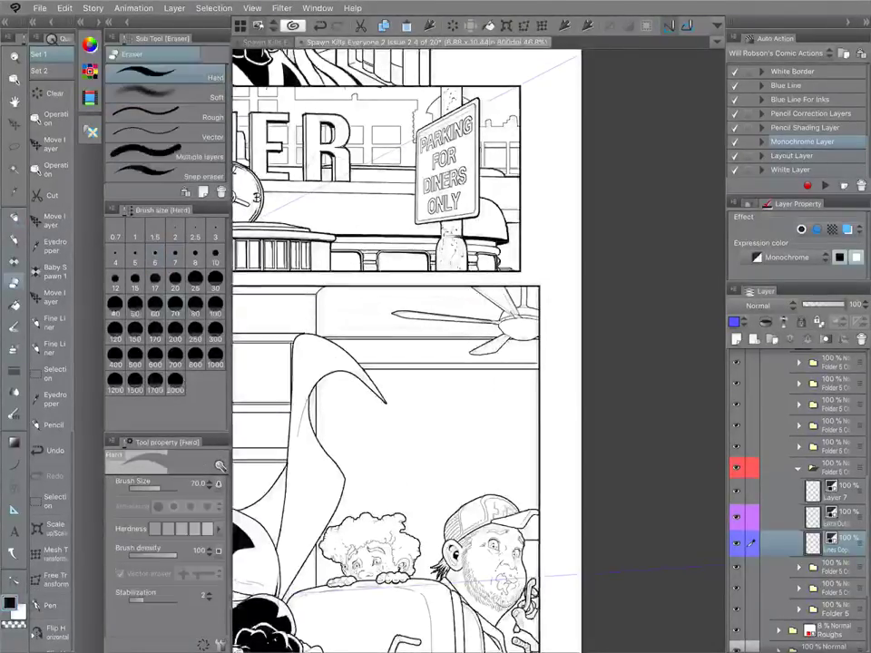
pyautogui.press('g')
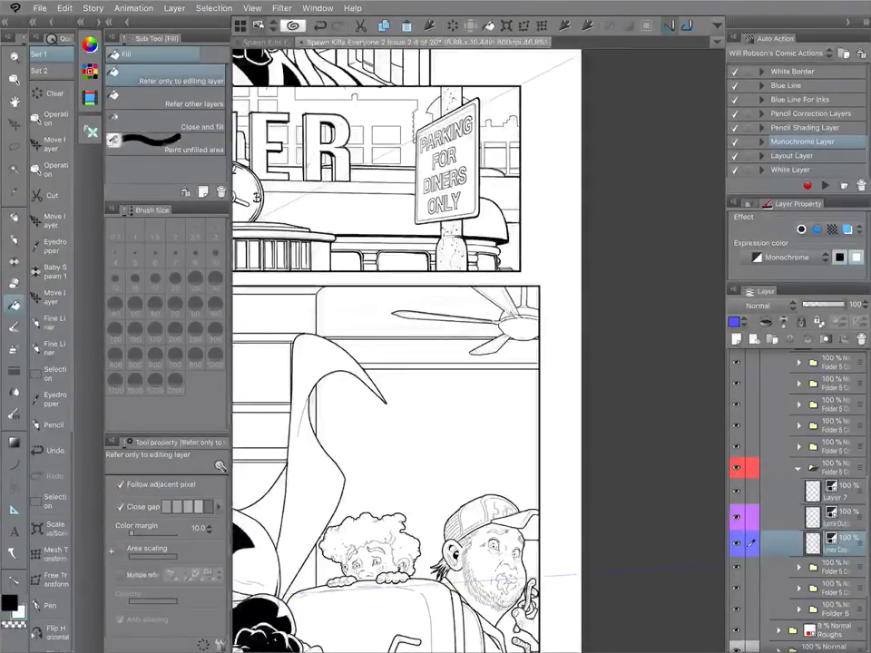
# Undo the last change and ink the short molding joint at the wall corner under the panel's top border, using the size 6 Felt pen.
pyautogui.scroll(4, 458, 316)
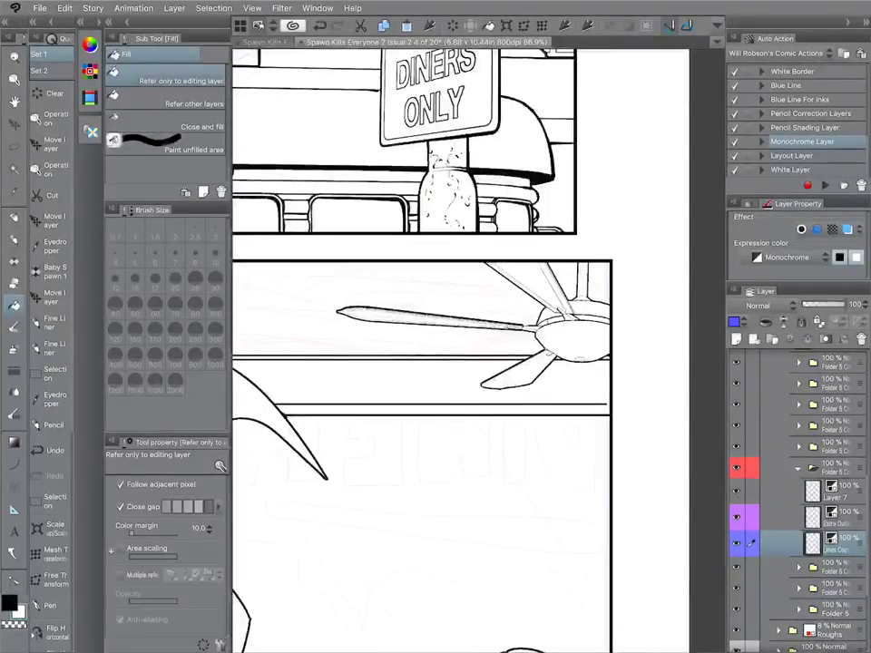
pyautogui.scroll(3, 541, 283)
pyautogui.scroll(-1, 486, 308)
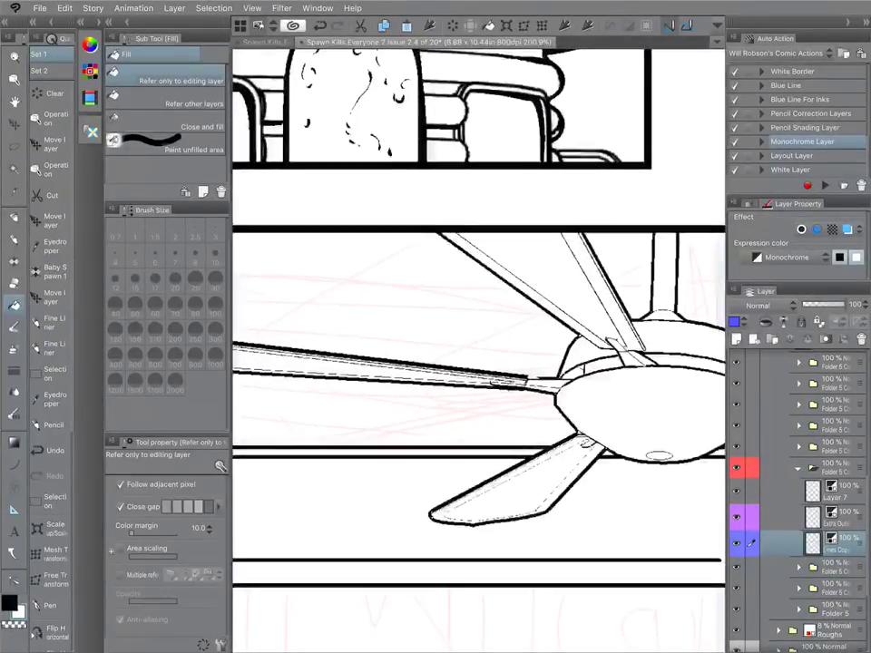
pyautogui.scroll(-2, 486, 308)
pyautogui.scroll(-5, 486, 308)
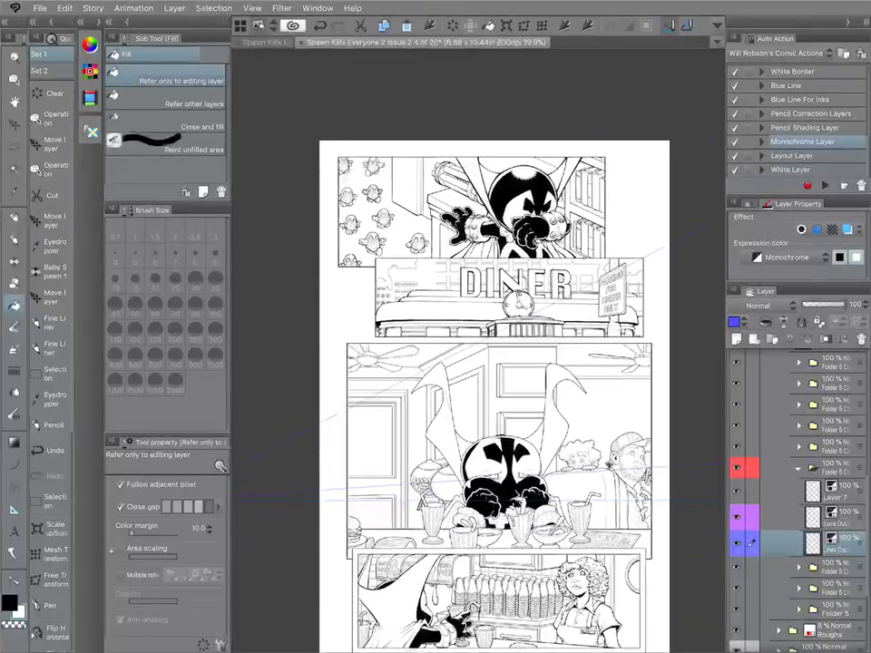
pyautogui.scroll(3, 438, 368)
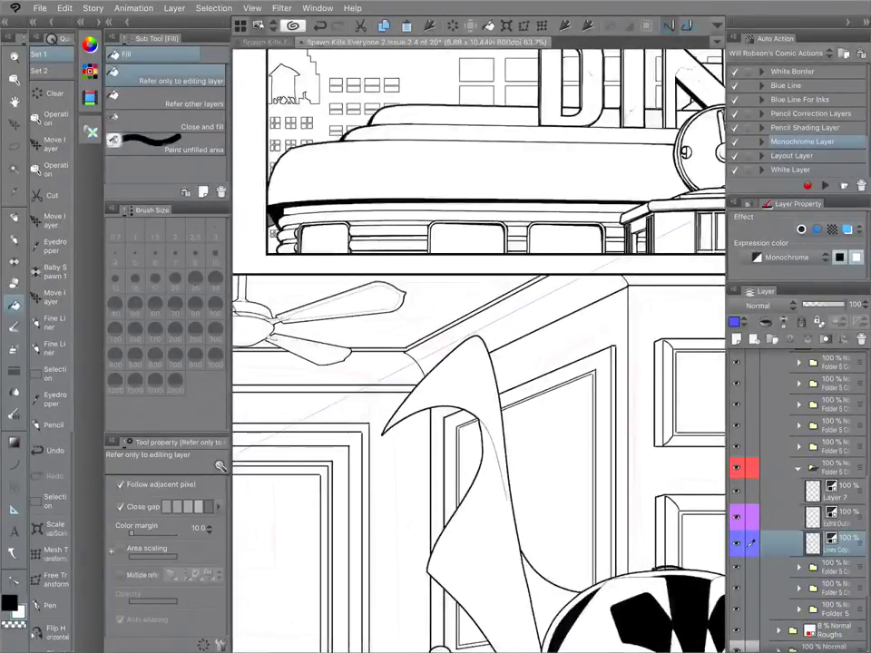
pyautogui.hotkey('ctrl', 'z')
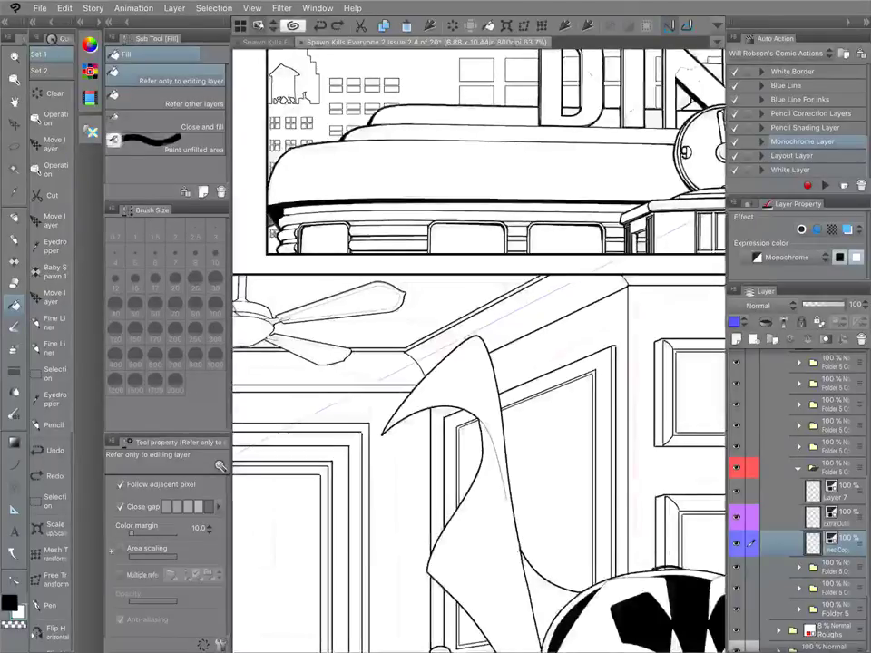
pyautogui.press('p')
pyautogui.press('c')
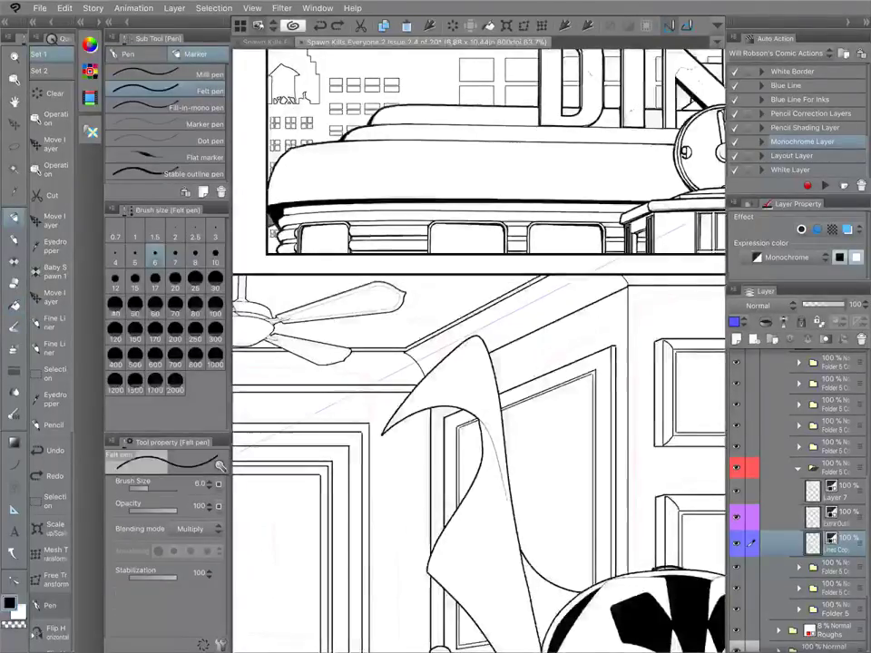
pyautogui.scroll(3, 479, 351)
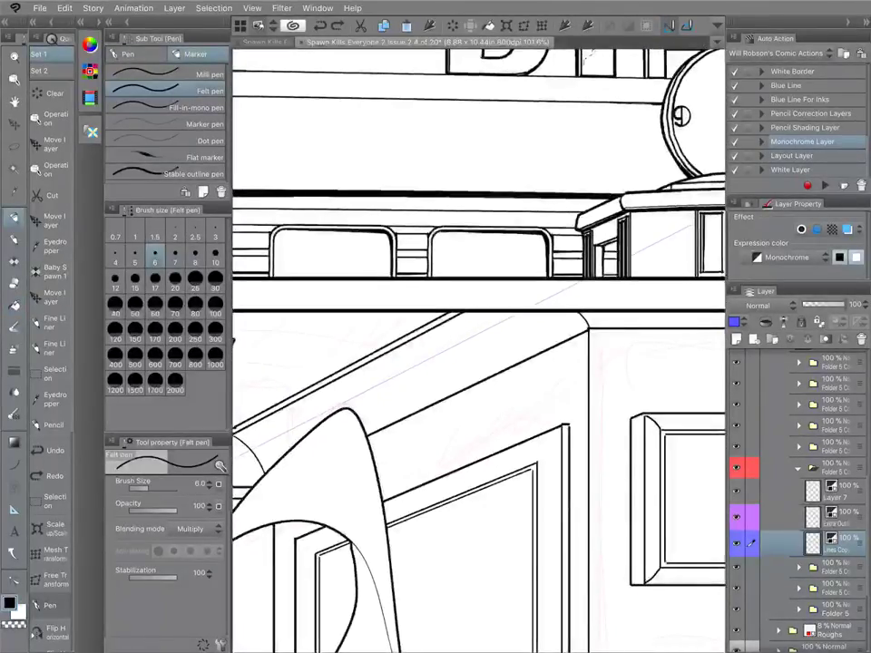
pyautogui.moveTo(578, 313); pyautogui.dragTo(589, 328)
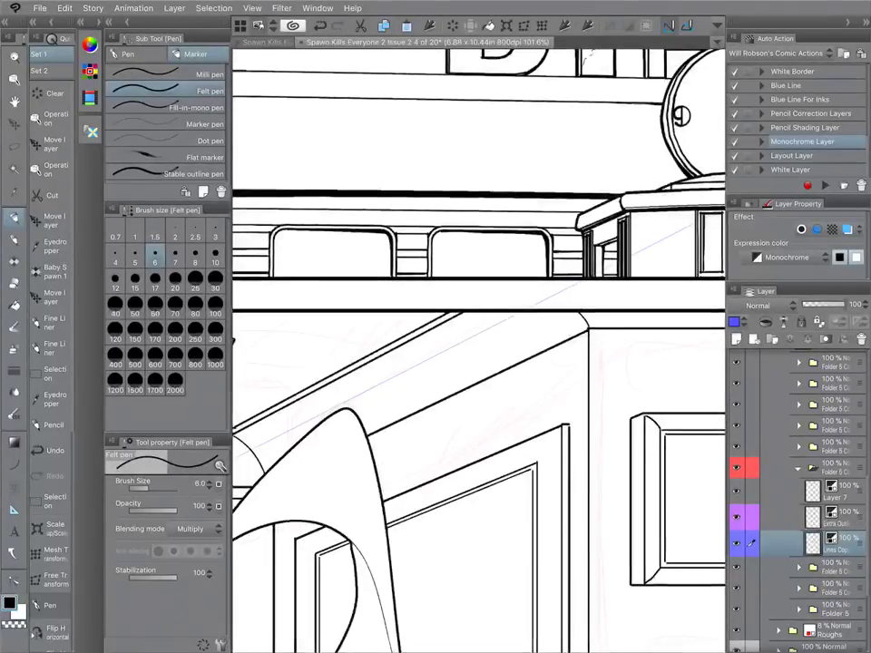
pyautogui.scroll(-3, 479, 351)
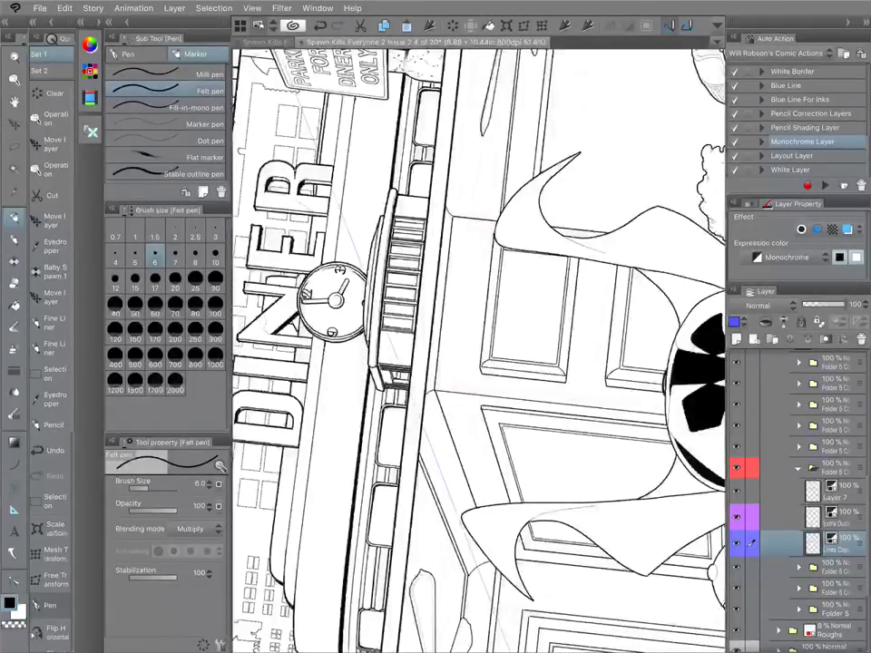
pyautogui.moveTo(479, 435); pyautogui.dragTo(419, 269)
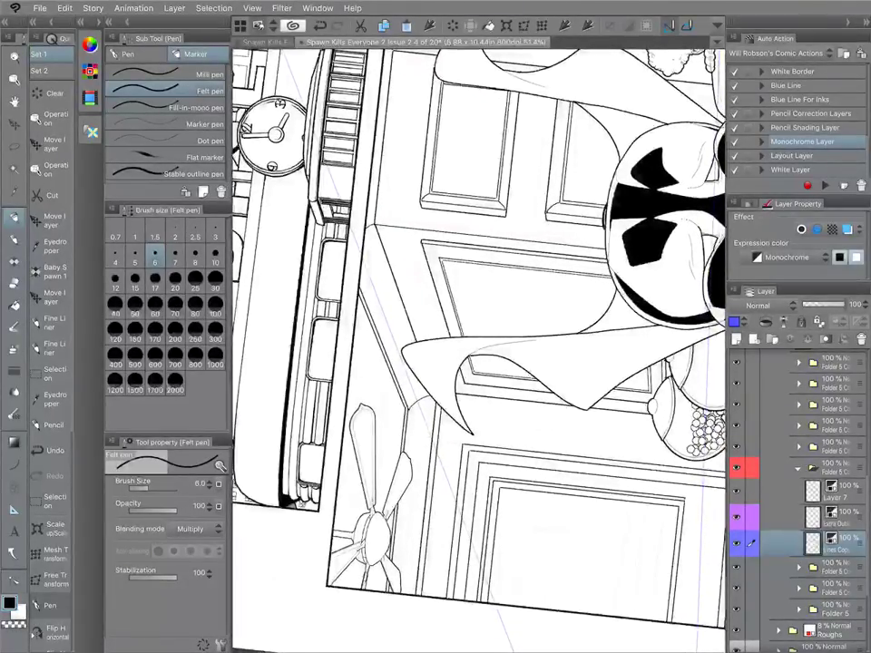
pyautogui.moveTo(544, 272); pyautogui.dragTo(544, 432)
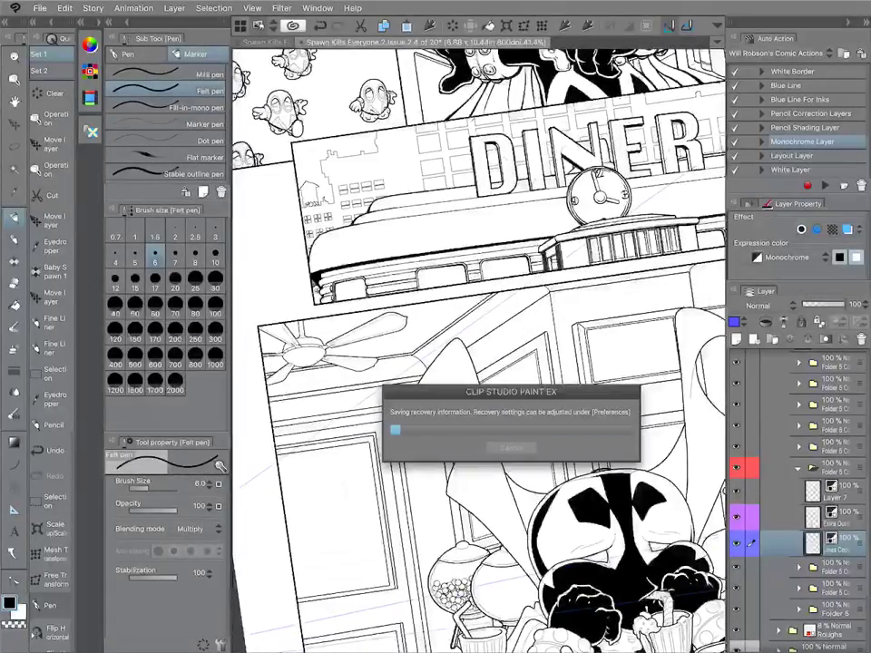
pyautogui.moveTo(315, 507); pyautogui.dragTo(354, 483)
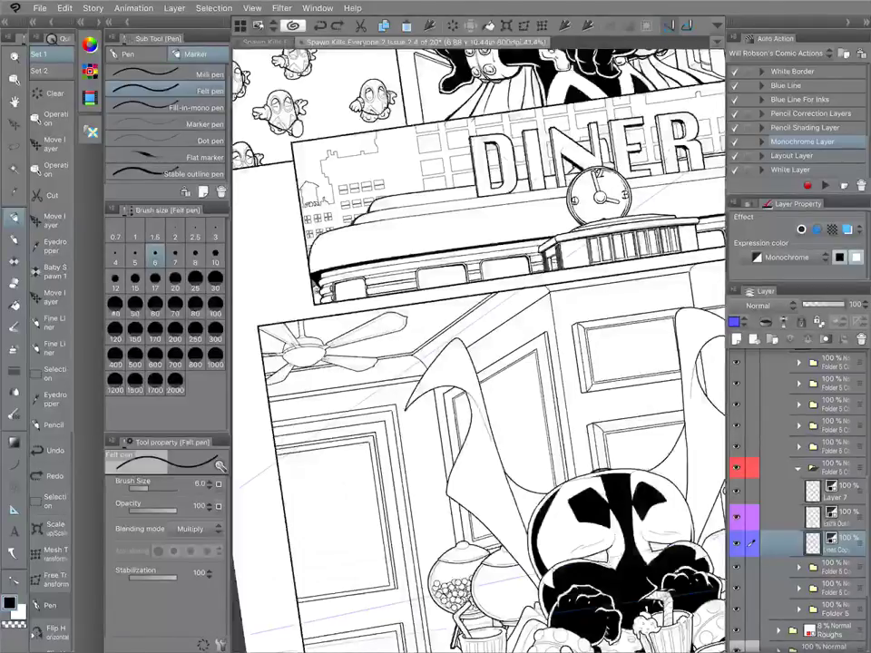
pyautogui.press('g')
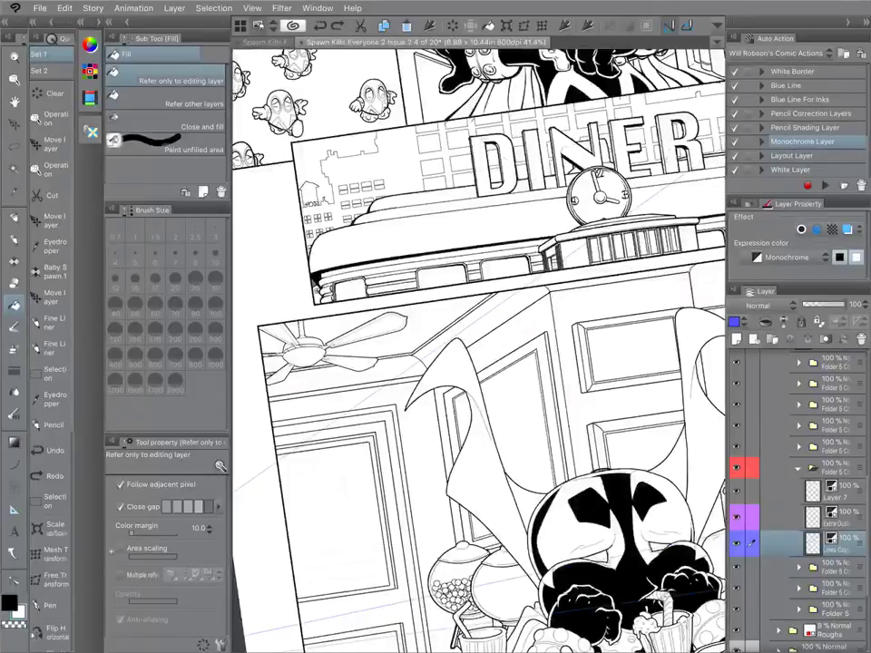
pyautogui.press('c')
pyautogui.scroll(5, 393, 372)
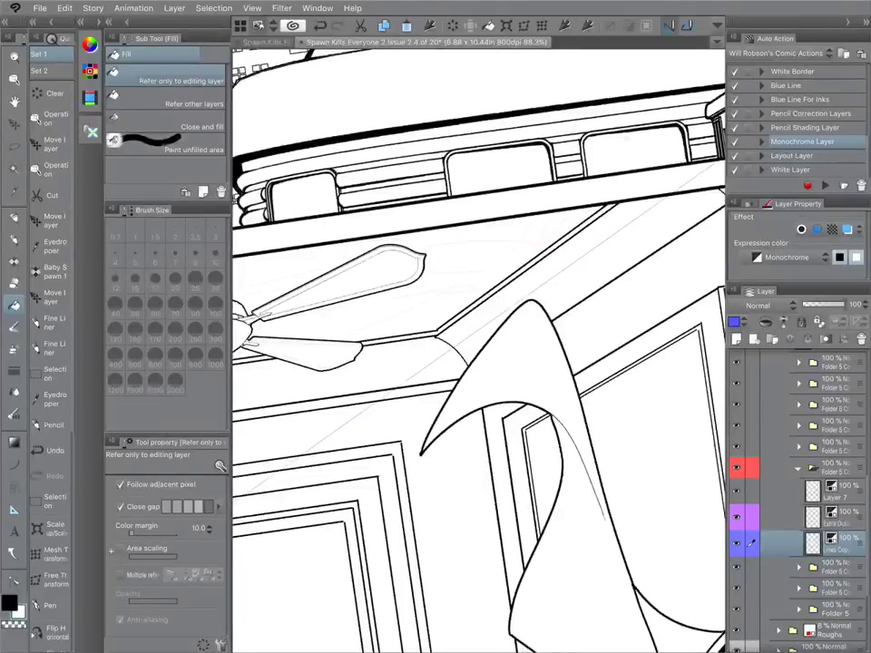
pyautogui.hotkey('ctrl', 'z')
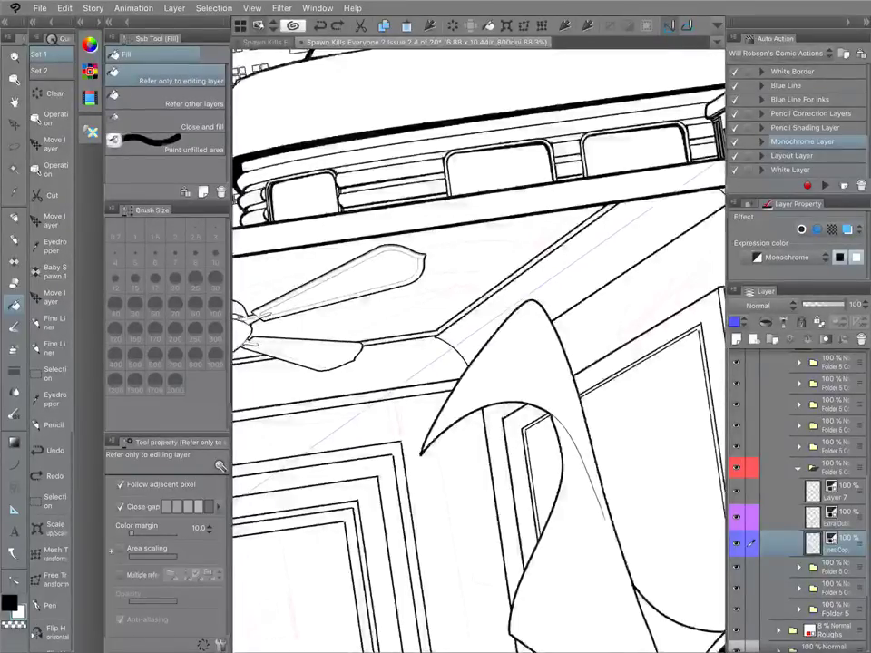
pyautogui.scroll(-4, 508, 344)
pyautogui.scroll(4, 392, 356)
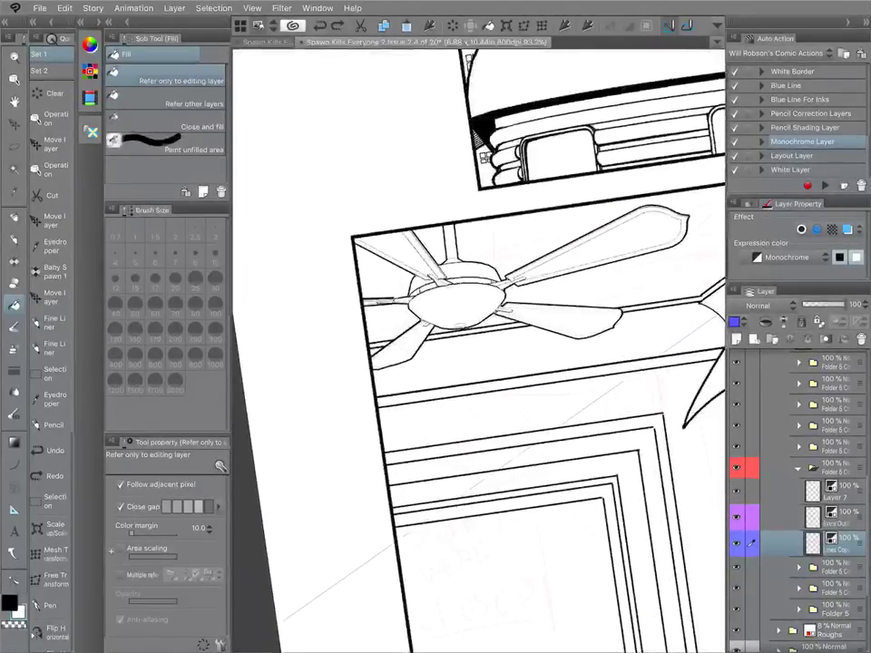
pyautogui.press('p')
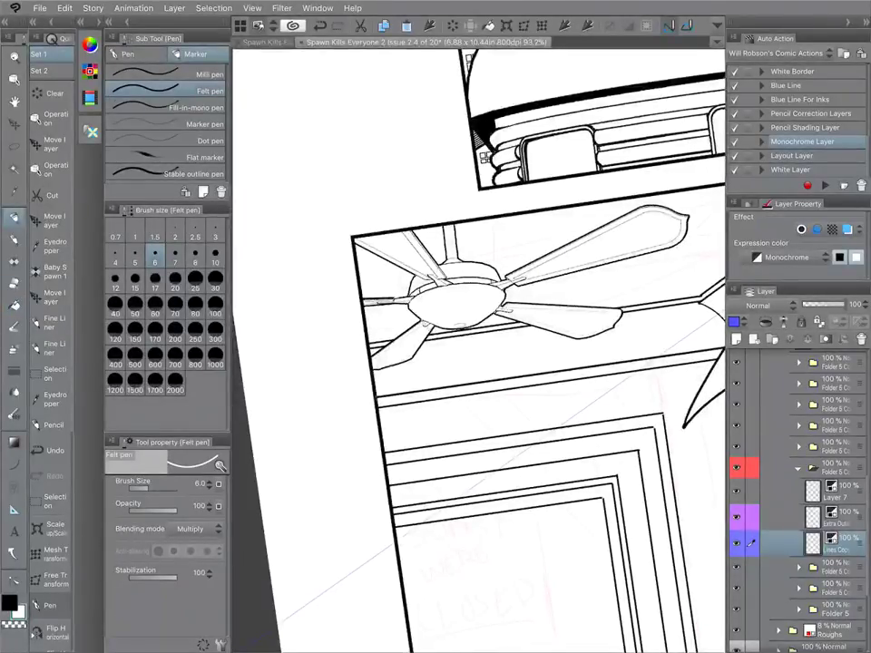
pyautogui.press('g')
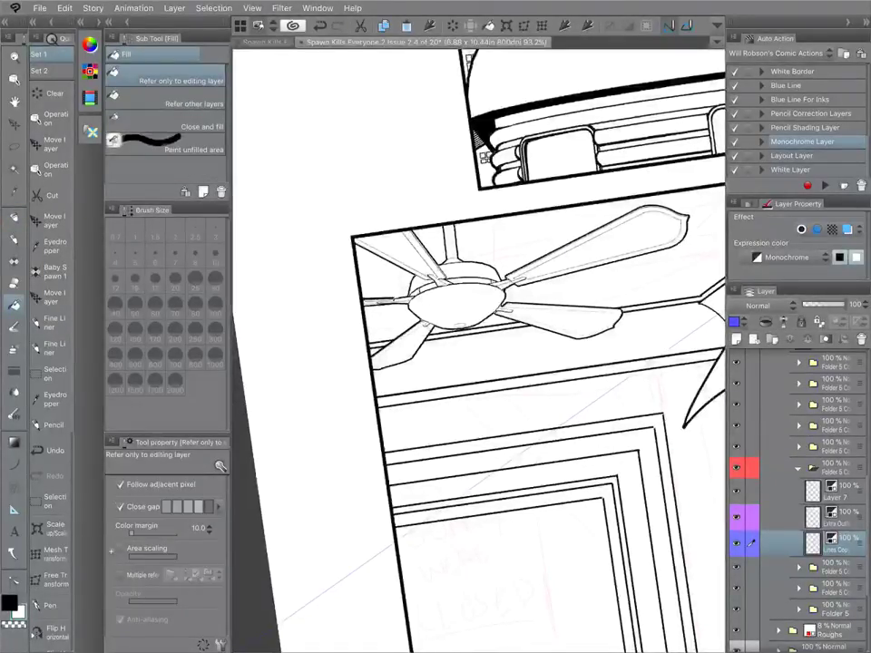
pyautogui.moveTo(662, 345); pyautogui.dragTo(310, 365)
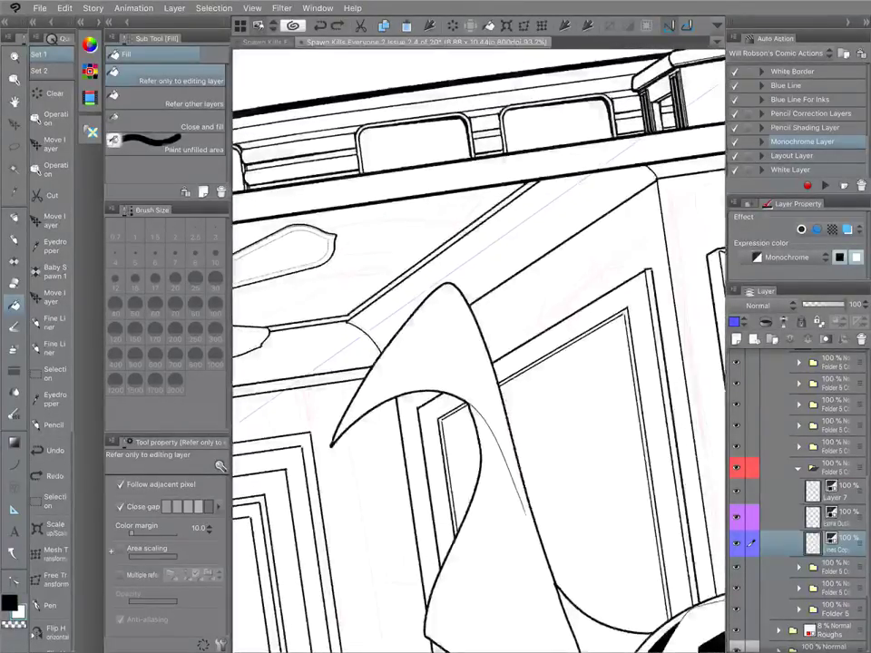
pyautogui.scroll(-5, 462, 390)
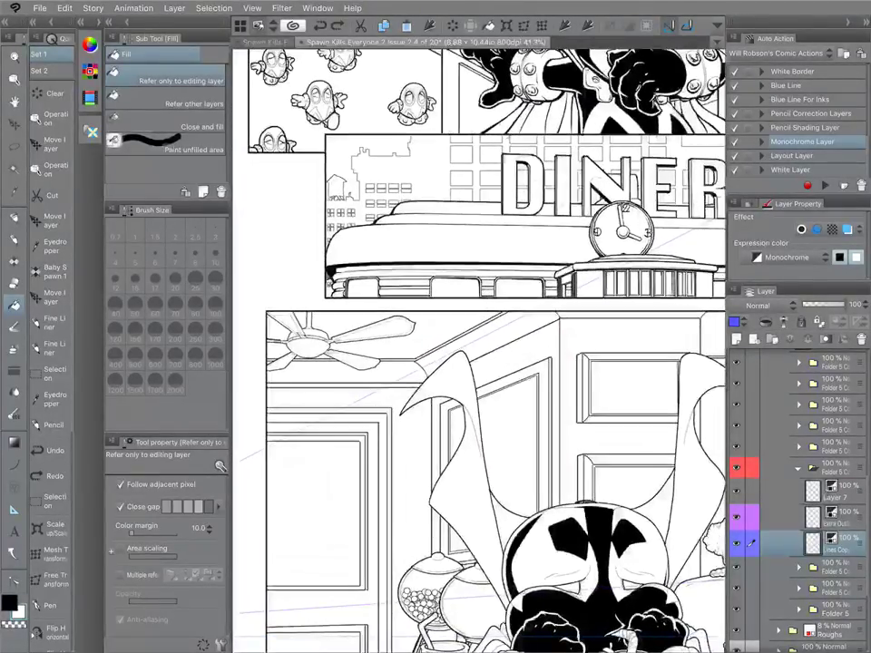
# Move the extra outlines layer below the Lines Copy layer and set the Felt pen to size 20.
pyautogui.click(836, 518)
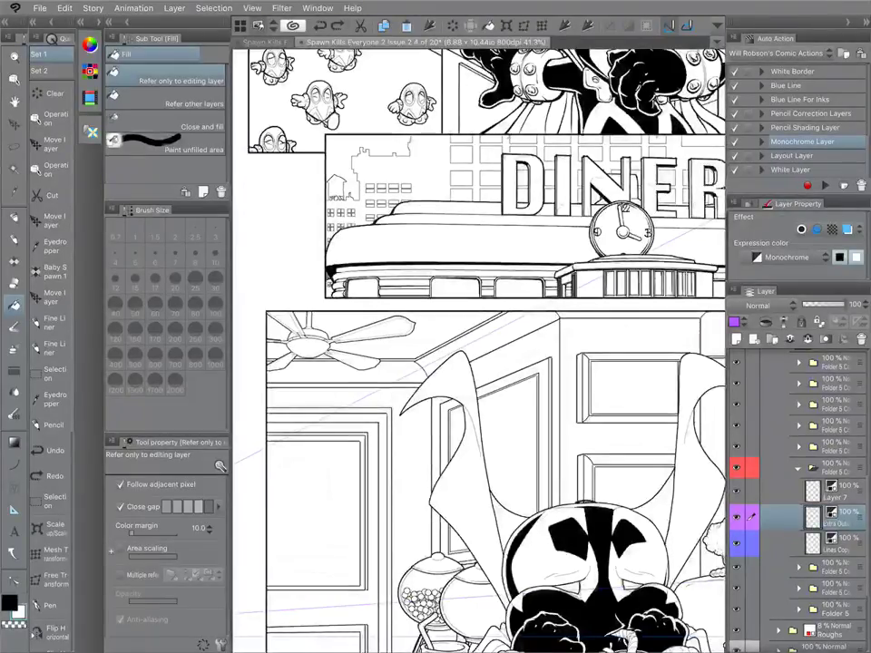
pyautogui.moveTo(836, 517); pyautogui.dragTo(836, 552)
pyautogui.click(14, 217)
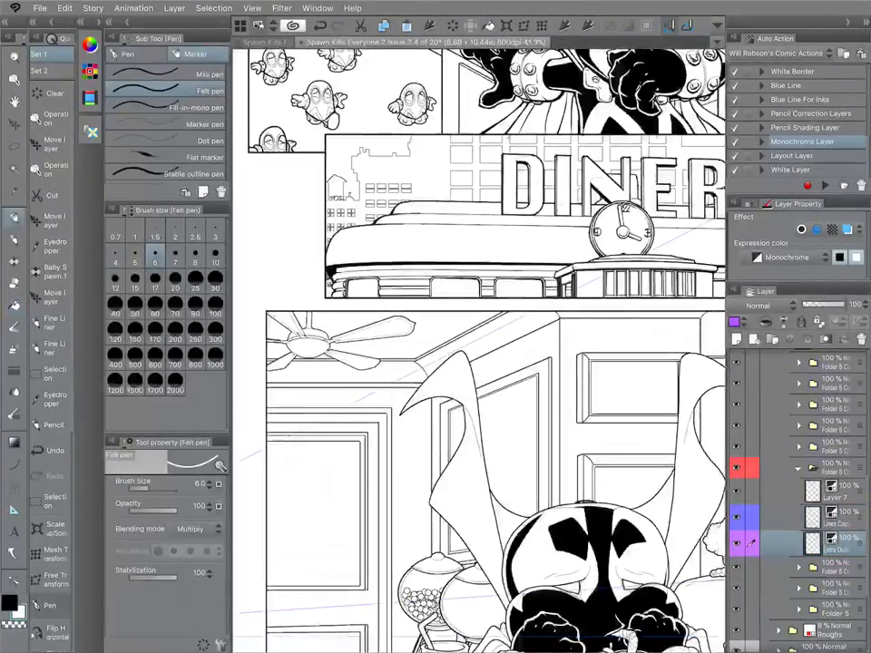
pyautogui.click(175, 281)
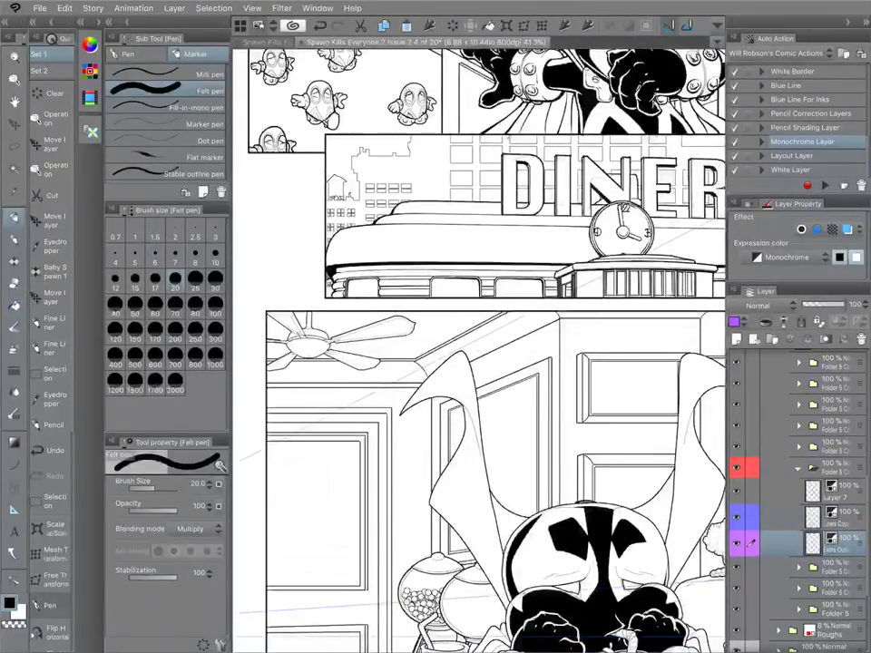
# Ink thick size 20 lines over the two moldings above the left door and down the wall edge beside its frame.
pyautogui.scroll(-3, 479, 351)
pyautogui.scroll(3, 479, 351)
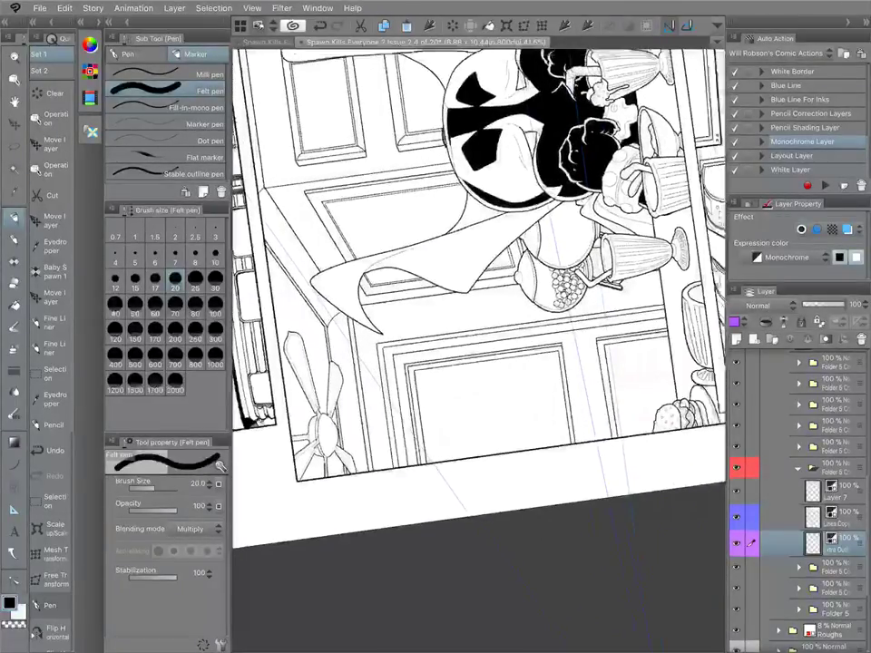
pyautogui.scroll(3, 381, 395)
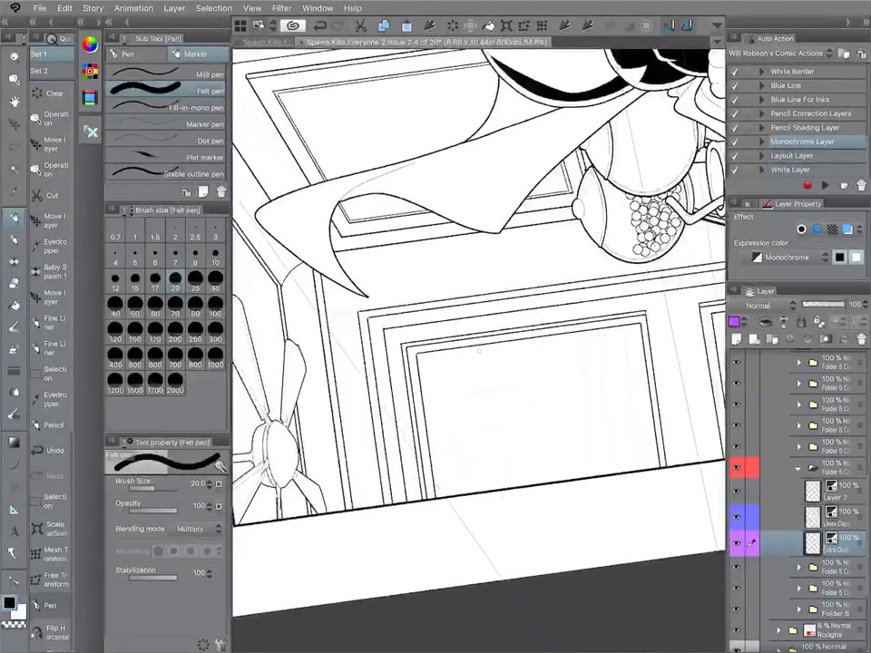
pyautogui.moveTo(342, 288); pyautogui.dragTo(353, 371)
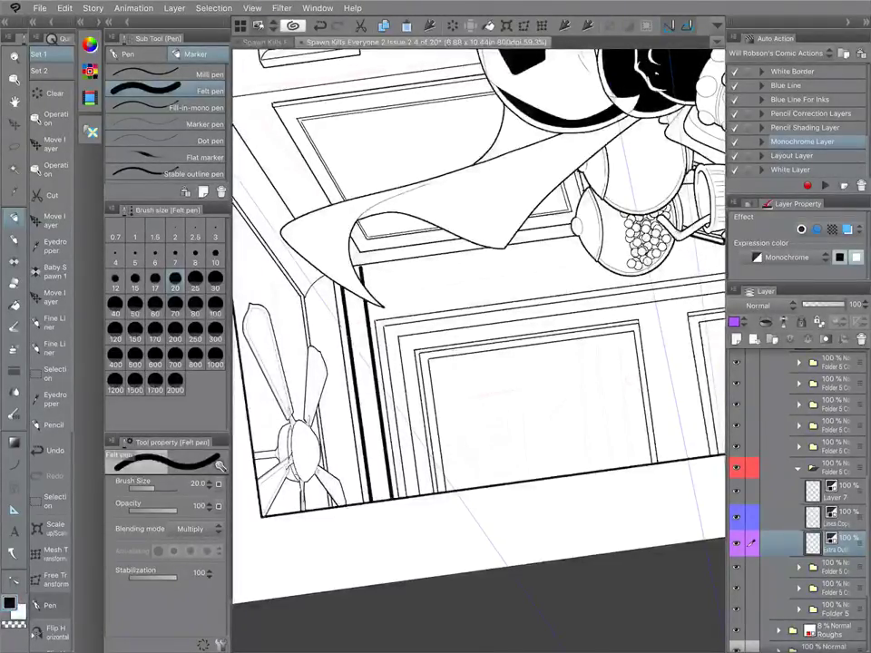
pyautogui.moveTo(648, 240); pyautogui.dragTo(433, 487)
pyautogui.moveTo(404, 192); pyautogui.dragTo(433, 418)
# Ink evenly spaced horizontal slats from the left cape point downward, across the strip between the door frame and the wall edge.
pyautogui.scroll(-4, 479, 352)
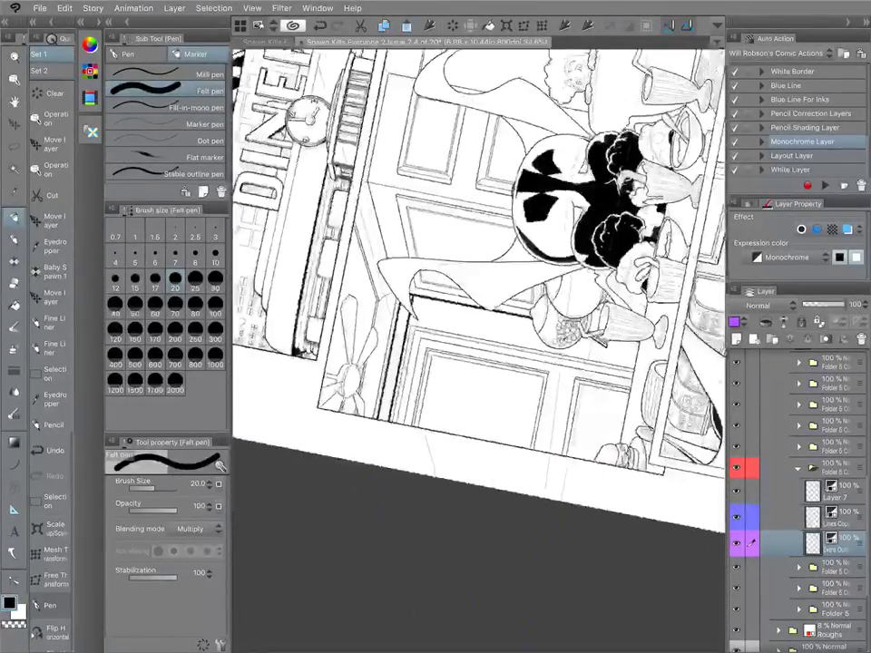
pyautogui.scroll(3, 479, 352)
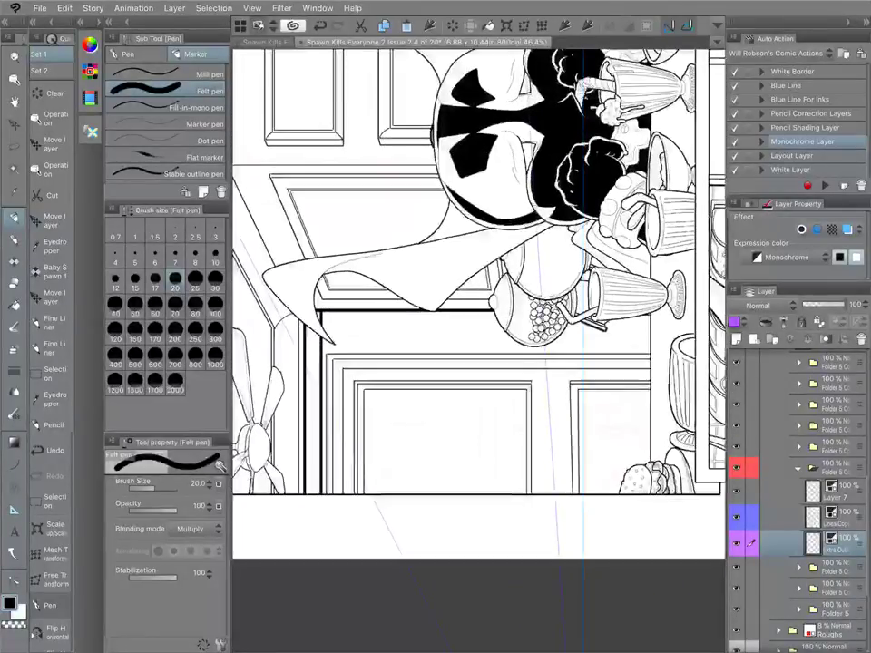
pyautogui.moveTo(340, 311); pyautogui.dragTo(340, 353)
pyautogui.moveTo(360, 311)
pyautogui.mouseDown()
pyautogui.moveTo(360, 353)
pyautogui.moveTo(379, 353)
pyautogui.mouseUp()
pyautogui.moveTo(398, 311); pyautogui.dragTo(397, 353)
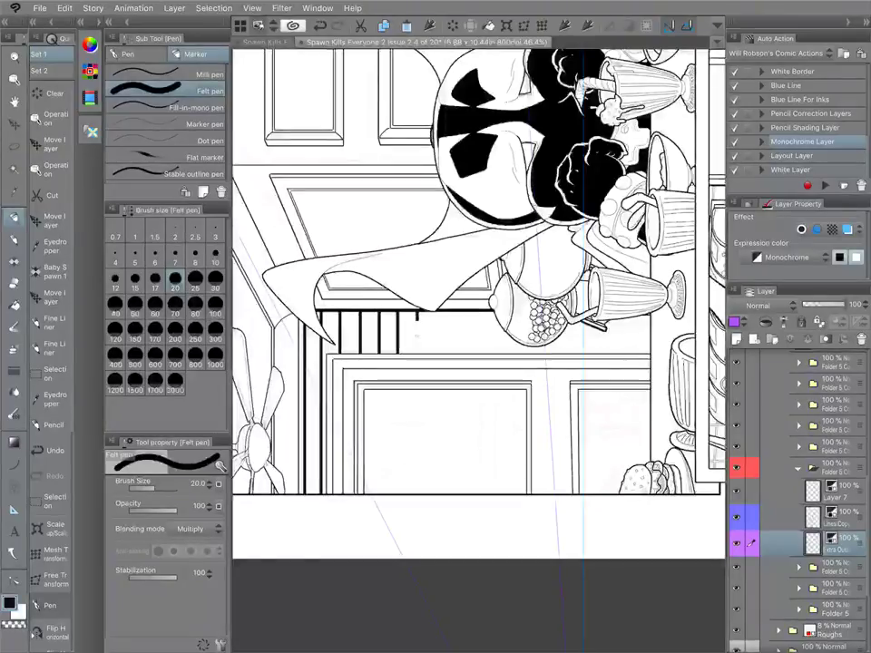
pyautogui.moveTo(418, 311)
pyautogui.mouseDown()
pyautogui.moveTo(417, 353)
pyautogui.moveTo(437, 336)
pyautogui.moveTo(437, 354)
pyautogui.mouseUp()
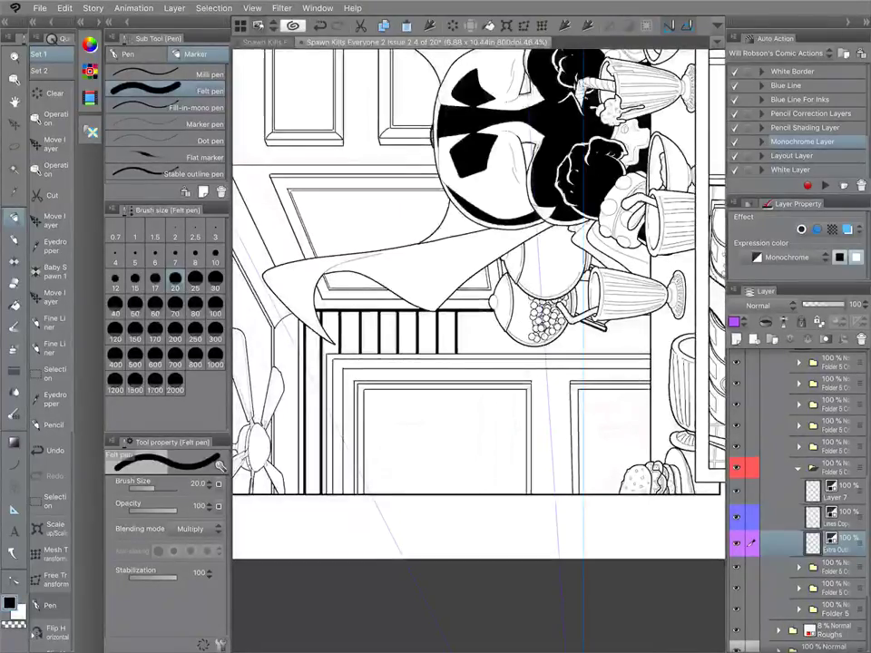
# Undo the misplaced slat and continue the evenly spaced slats down the strip to beside the candy jar.
pyautogui.moveTo(458, 310)
pyautogui.mouseDown()
pyautogui.moveTo(458, 352)
pyautogui.moveTo(480, 352)
pyautogui.mouseUp()
pyautogui.hotkey('ctrl', 'z')
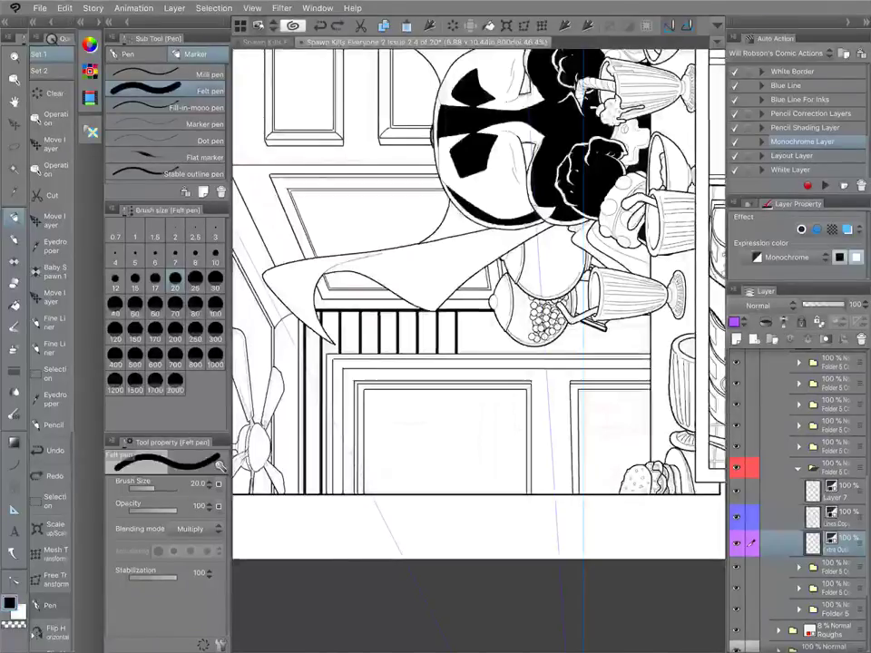
pyautogui.moveTo(474, 310); pyautogui.dragTo(474, 351)
pyautogui.moveTo(493, 310)
pyautogui.mouseDown()
pyautogui.moveTo(493, 352)
pyautogui.moveTo(528, 353)
pyautogui.mouseUp()
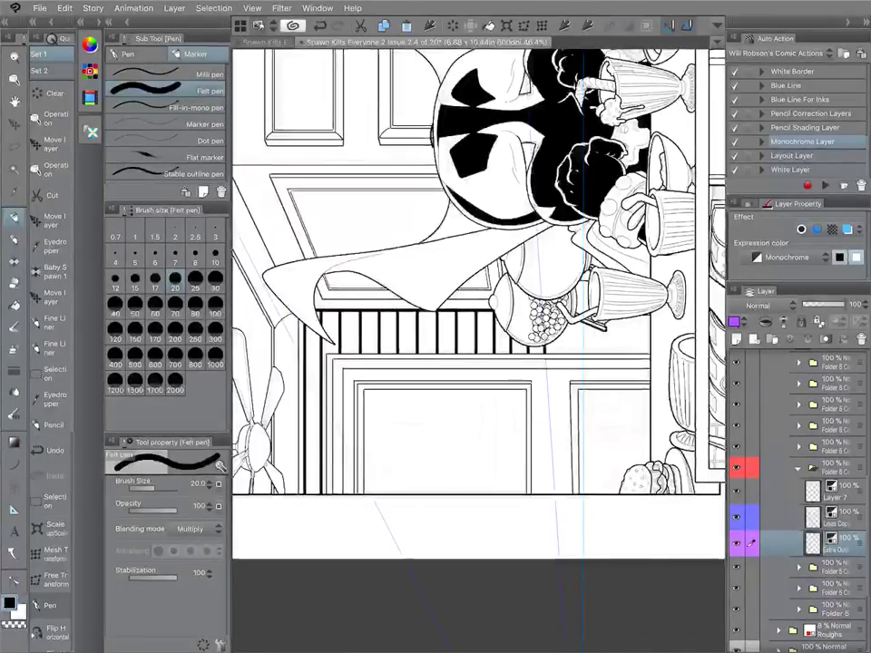
# Rework the slats beside the candy jar, undoing and restoring strokes until they keep the even spacing.
pyautogui.hotkey('ctrl', 'z')
pyautogui.hotkey('ctrl', 'z')
pyautogui.moveTo(508, 363); pyautogui.dragTo(447, 357)
pyautogui.hotkey('ctrl', 'z')
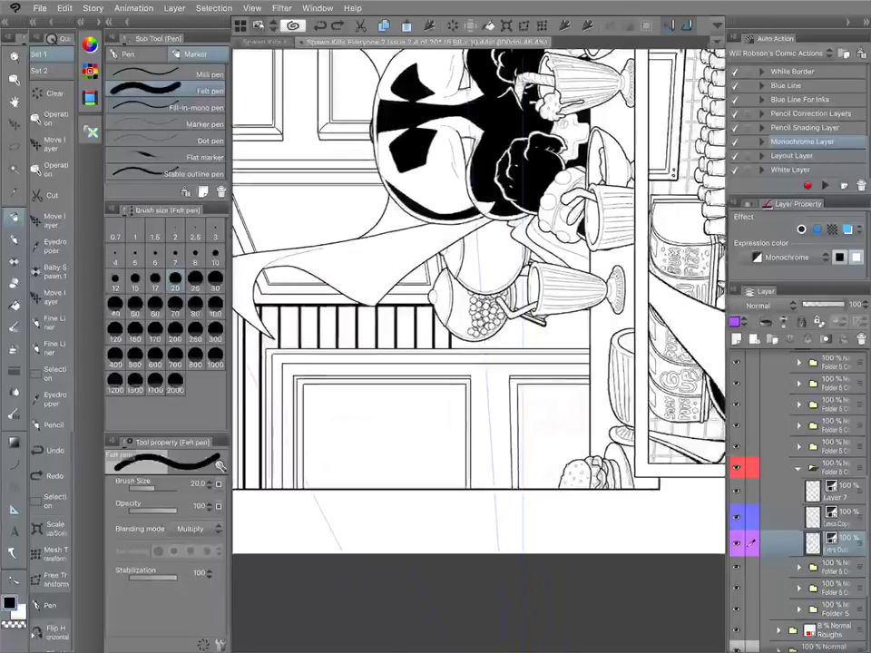
pyautogui.hotkey('ctrl', 'y')
pyautogui.hotkey('ctrl', 'y')
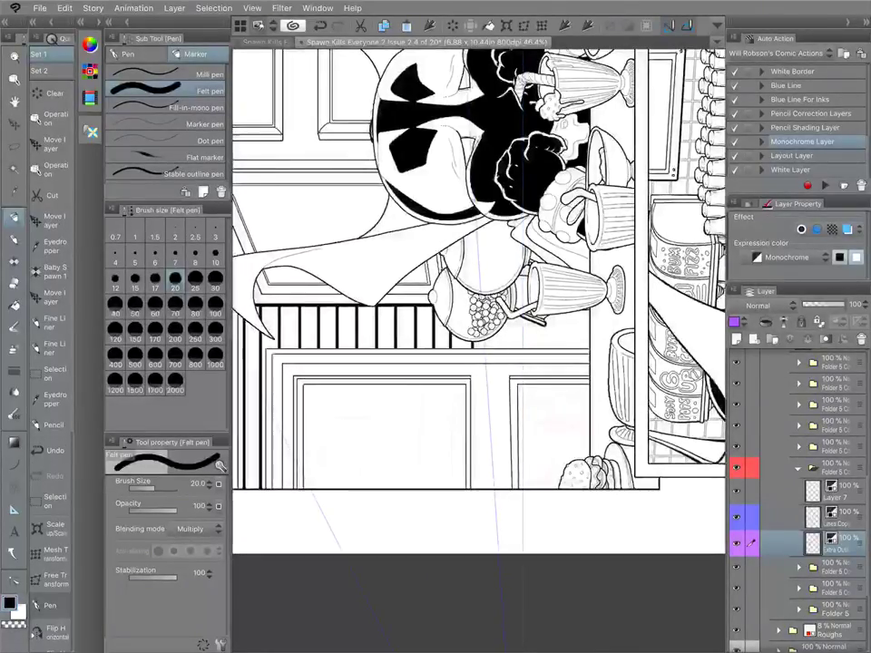
pyautogui.hotkey('ctrl', 'z')
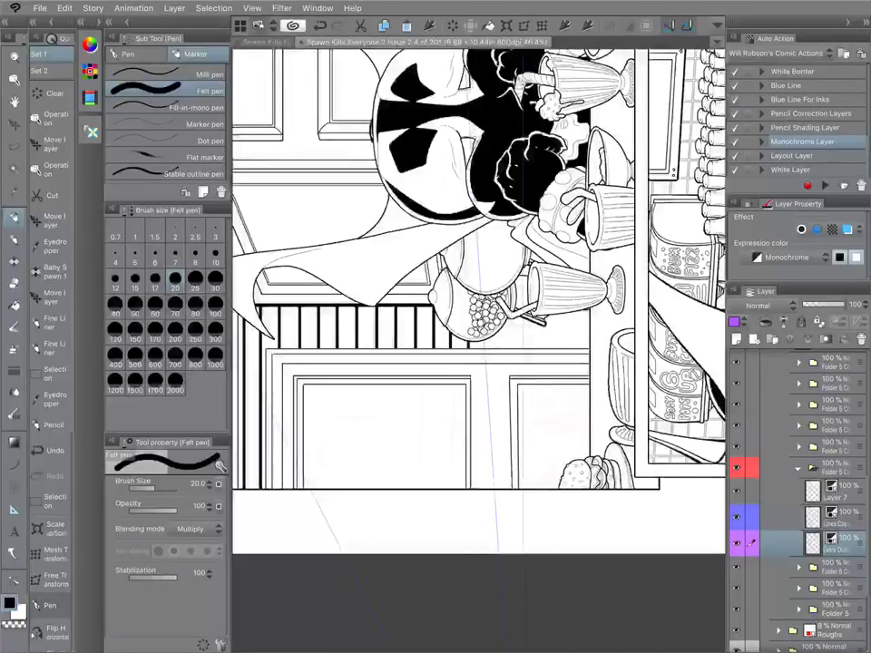
pyautogui.hotkey('ctrl', 'y')
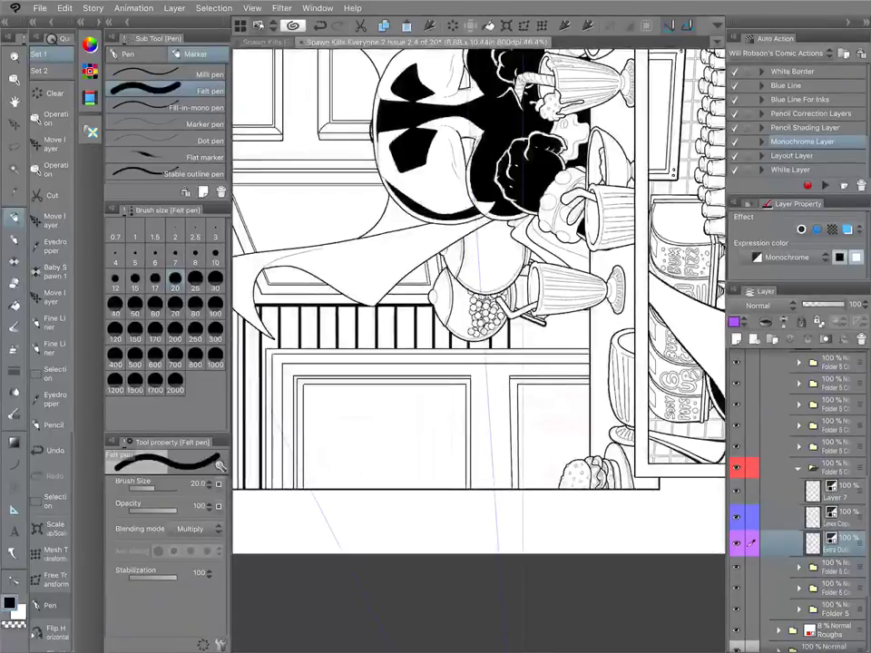
# Correct the slats below the candy jar and ink the remaining ones down to the counter with the size 20 Felt pen.
pyautogui.moveTo(509, 318)
pyautogui.mouseDown()
pyautogui.moveTo(508, 348)
pyautogui.moveTo(547, 349)
pyautogui.mouseUp()
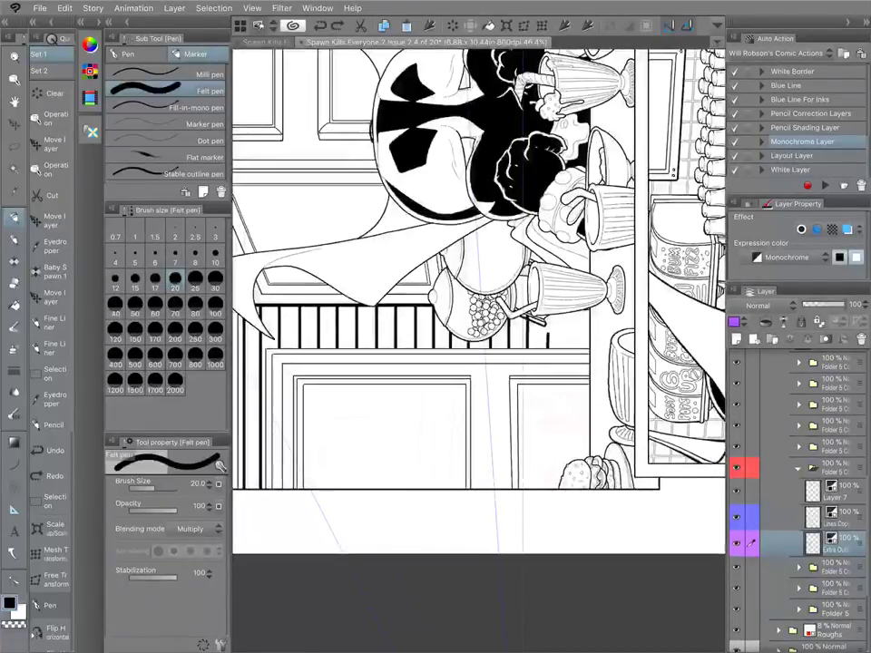
pyautogui.hotkey('ctrl', 'z')
pyautogui.hotkey('ctrl', 'z')
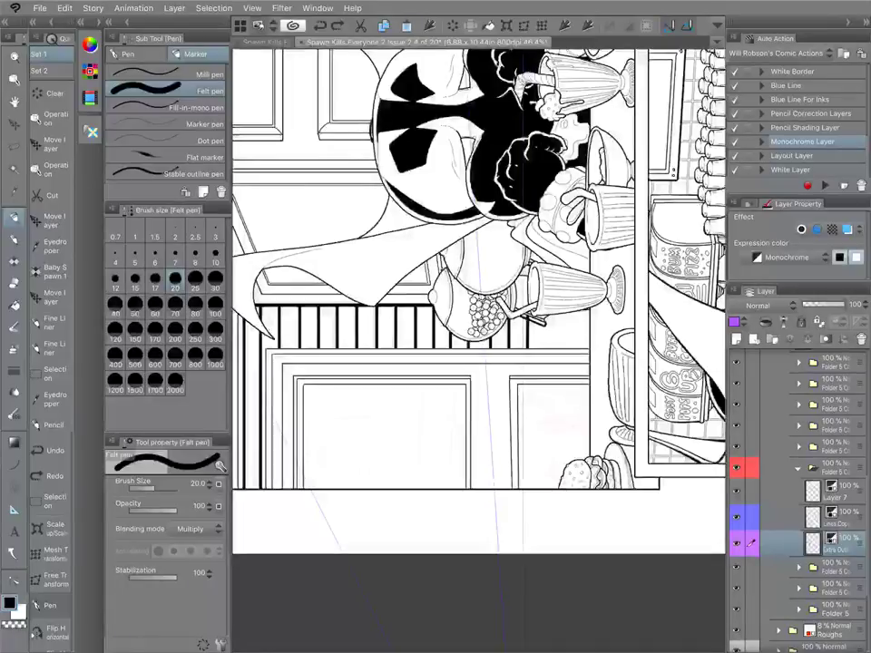
pyautogui.moveTo(548, 317); pyautogui.dragTo(548, 348)
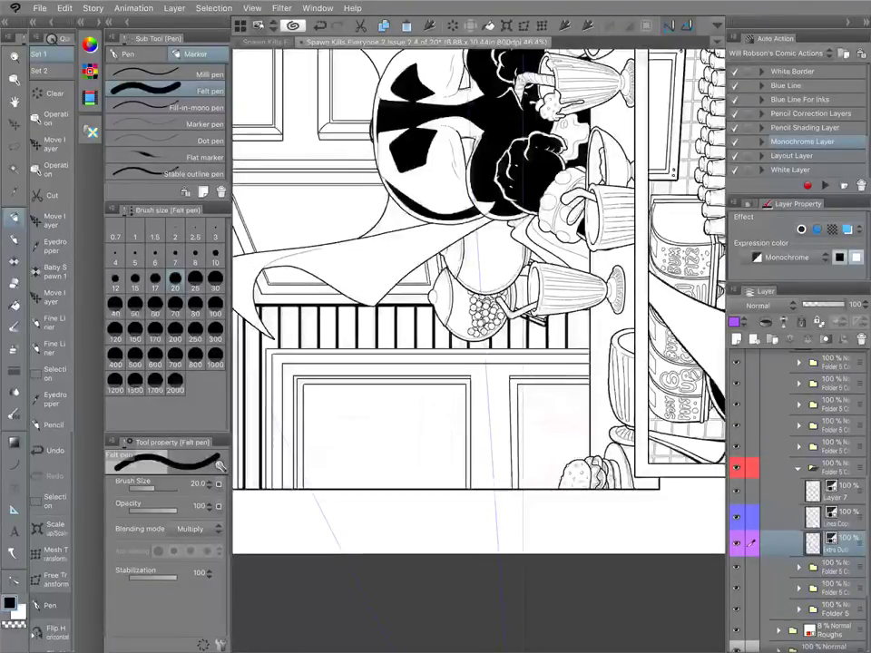
pyautogui.moveTo(568, 307); pyautogui.dragTo(568, 349)
# Try a thick vertical line down the middle of the slatted strip beside the door frame, and undo it.
pyautogui.moveTo(479, 490); pyautogui.dragTo(342, 385)
pyautogui.moveTo(490, 363); pyautogui.dragTo(469, 390)
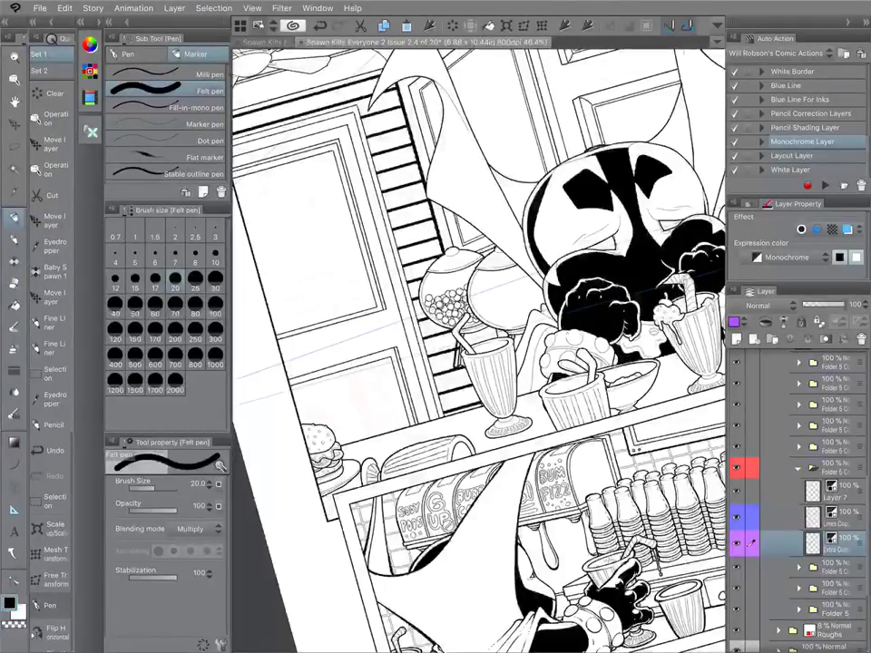
pyautogui.moveTo(449, 263); pyautogui.dragTo(458, 291)
pyautogui.moveTo(396, 85); pyautogui.dragTo(419, 253)
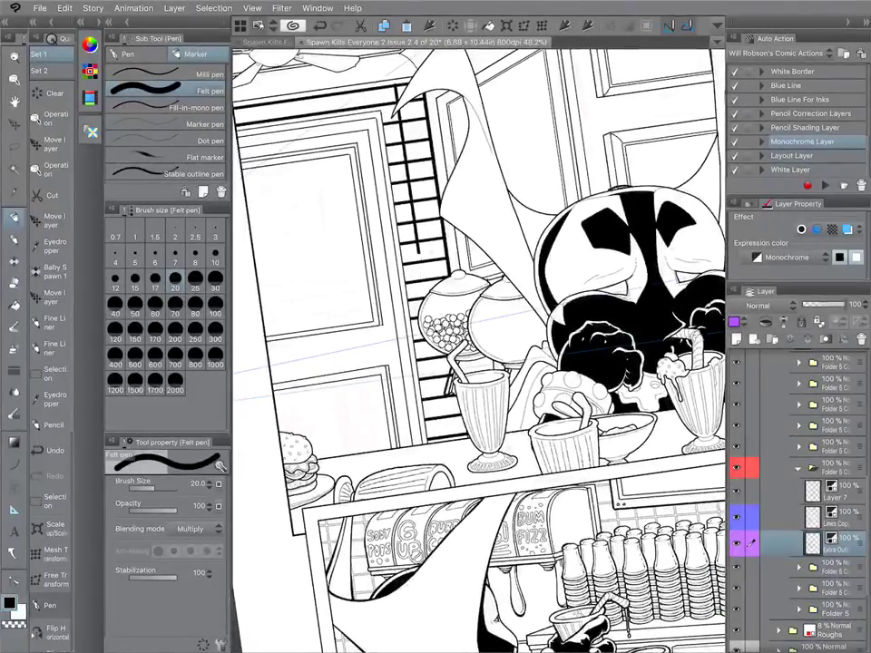
pyautogui.hotkey('ctrl', 'z')
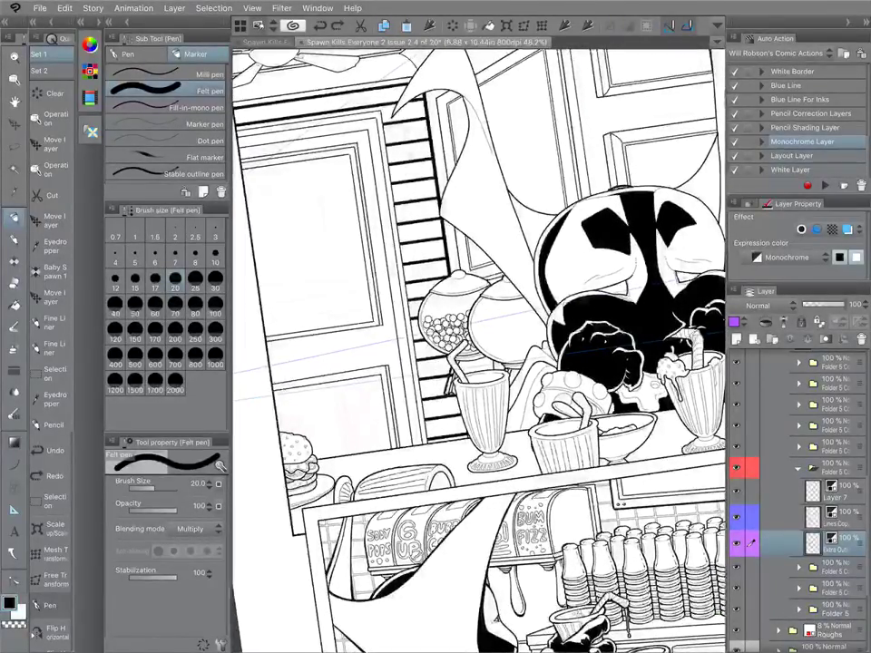
pyautogui.scroll(1, 478, 350)
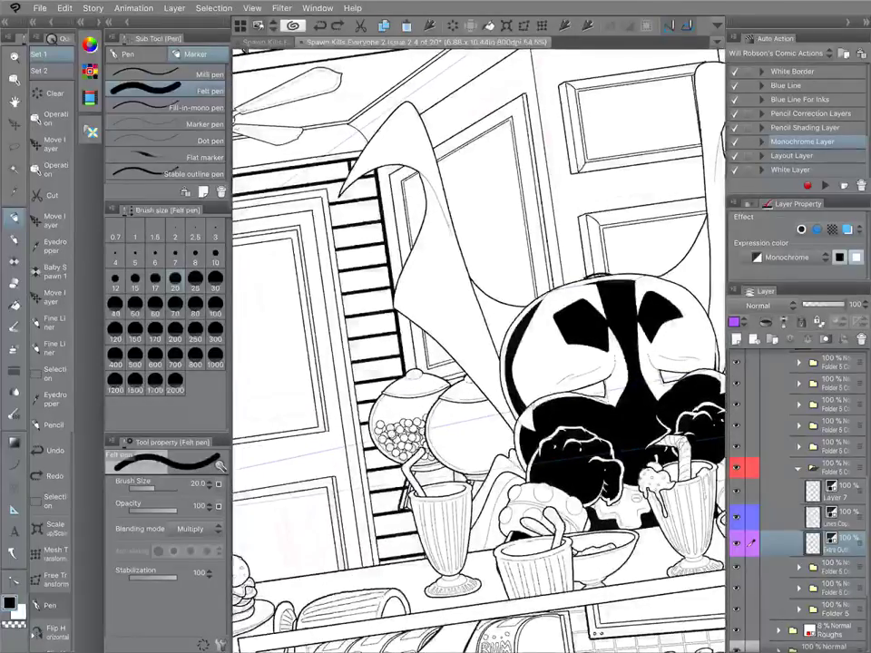
# Restore the thick line down the middle of the slatted strip and divide the band above the door into tiles.
pyautogui.hotkey('ctrl', 'y')
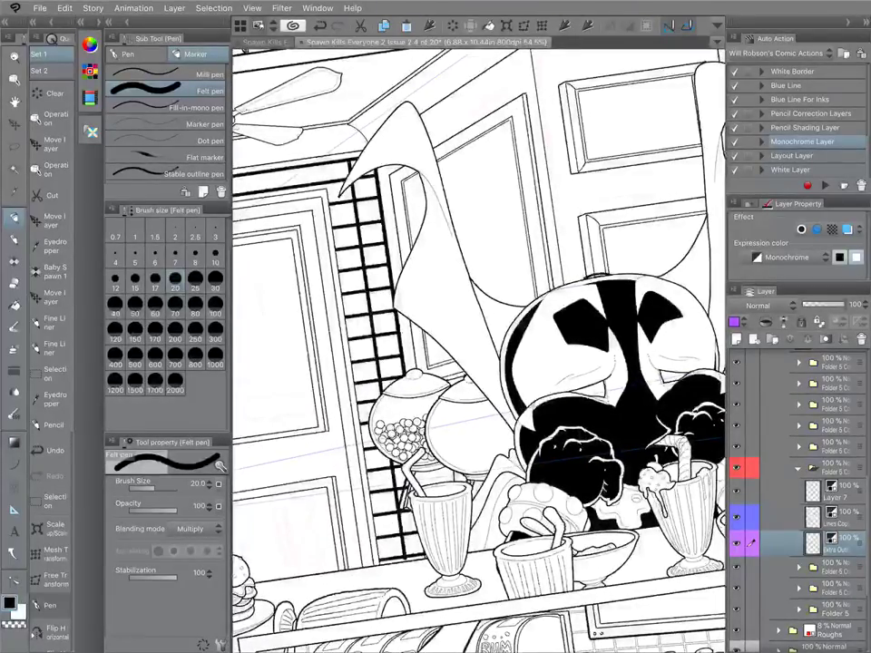
pyautogui.hotkey('ctrl', 'z')
pyautogui.hotkey('ctrl', 'y')
pyautogui.hotkey('ctrl', 'z')
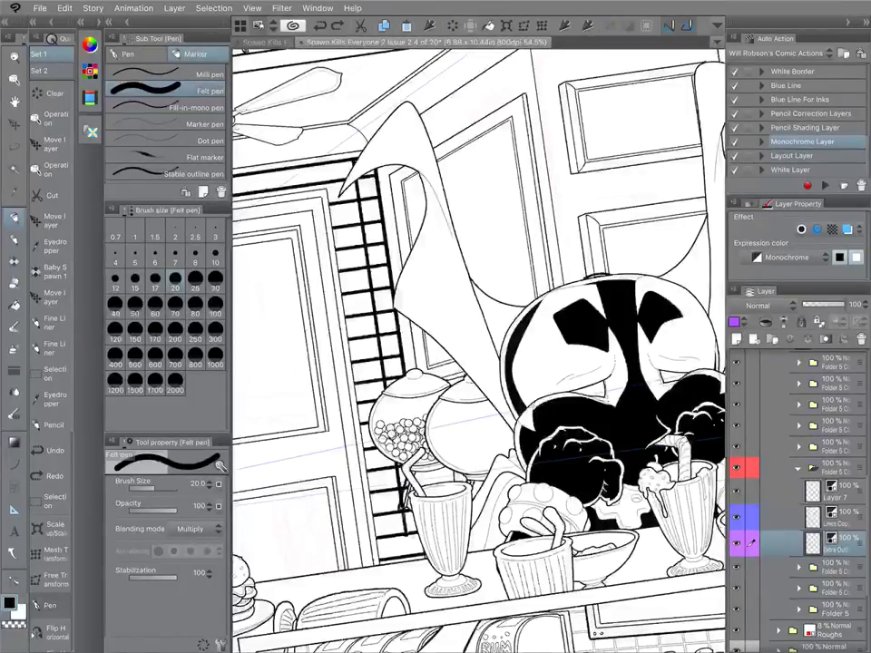
pyautogui.hotkey('ctrl', 'y')
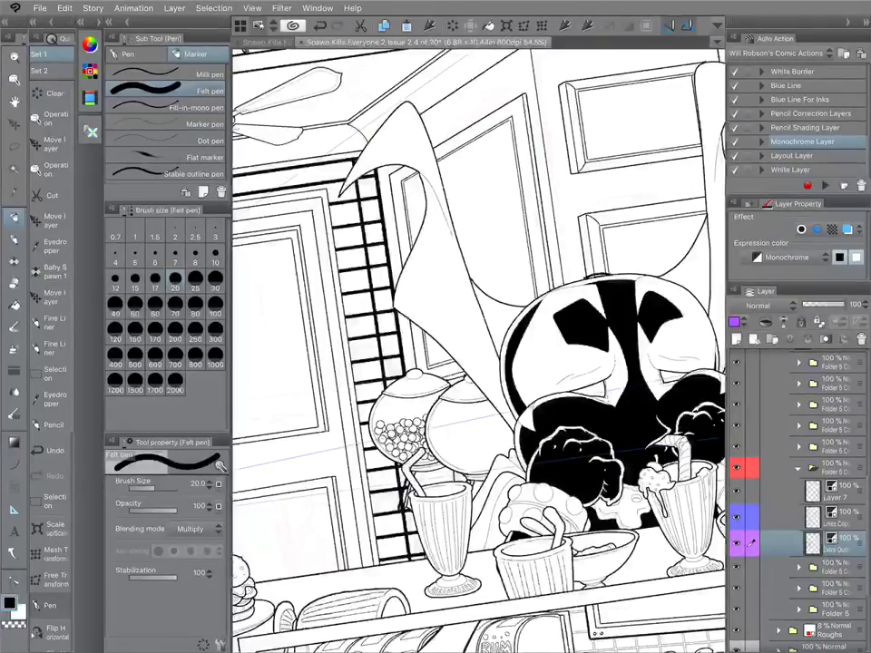
pyautogui.moveTo(334, 163); pyautogui.dragTo(391, 561)
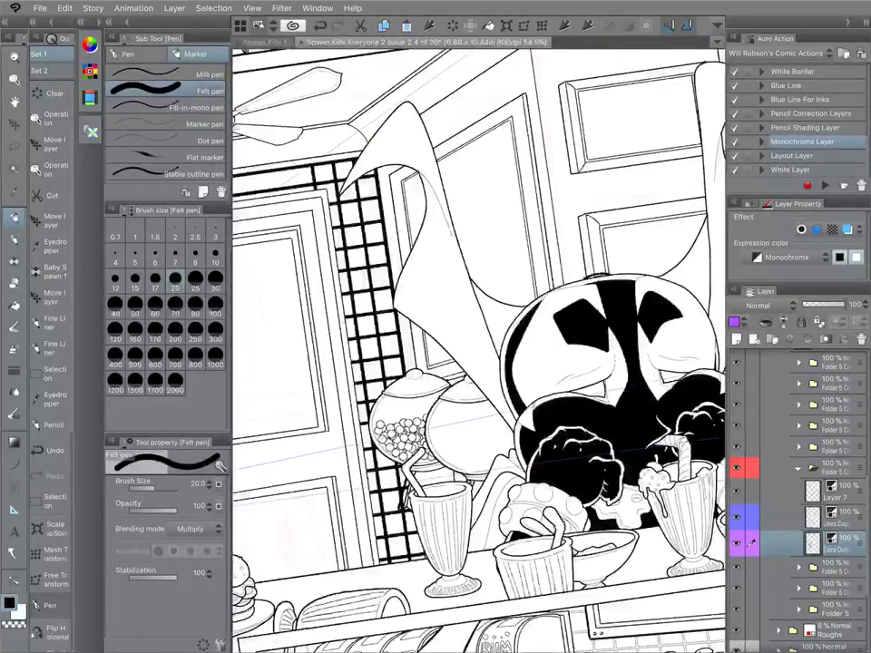
pyautogui.moveTo(408, 363); pyautogui.dragTo(547, 347)
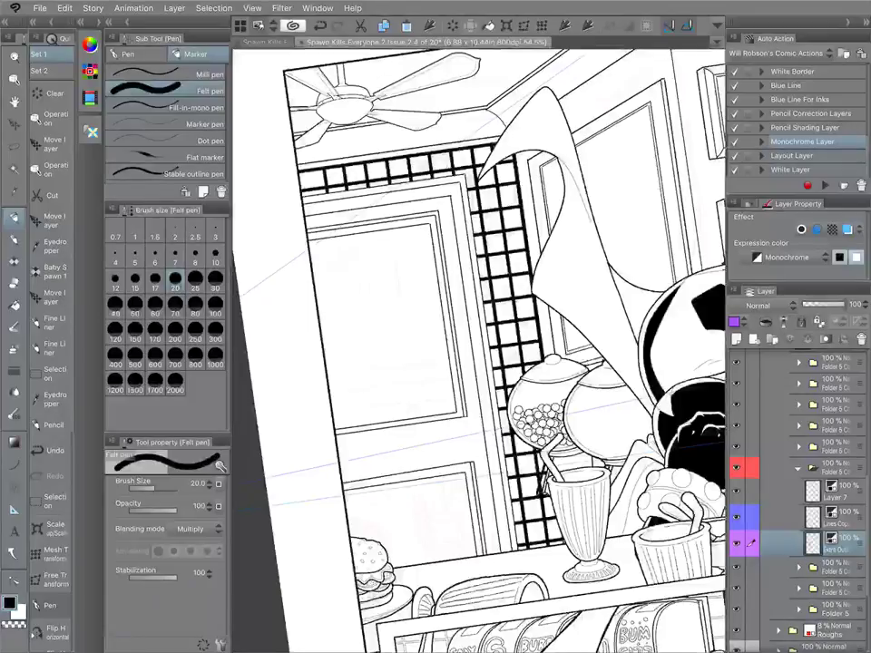
# Ink a thick line along the ceiling edge of the angled wall behind the cape, redoing the first attempt.
pyautogui.moveTo(544, 344)
pyautogui.mouseDown()
pyautogui.moveTo(407, 364)
pyautogui.moveTo(588, 299)
pyautogui.moveTo(631, 355)
pyautogui.mouseUp()
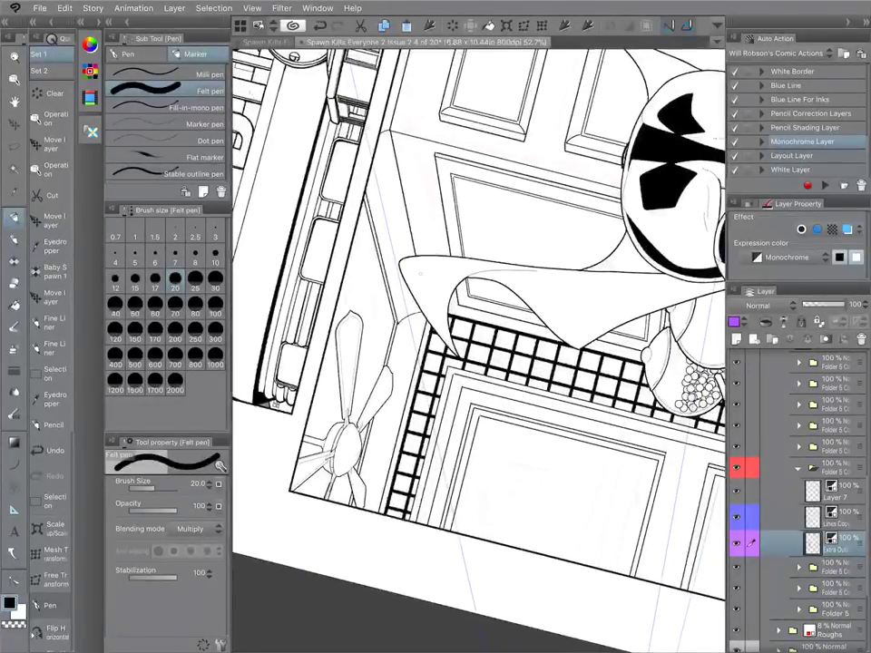
pyautogui.moveTo(403, 160); pyautogui.dragTo(423, 252)
pyautogui.hotkey('ctrl', 'z')
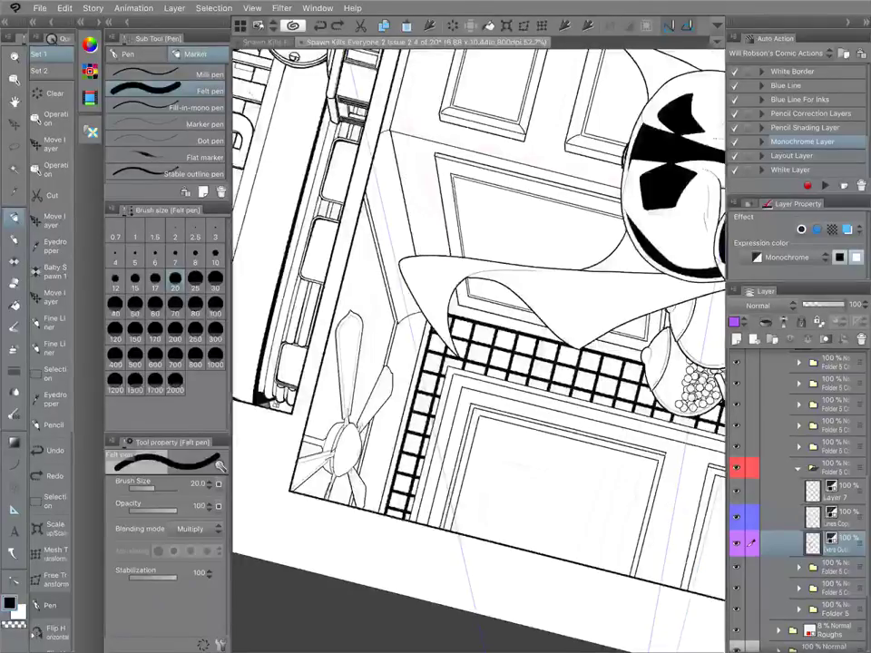
pyautogui.moveTo(391, 134); pyautogui.dragTo(417, 255)
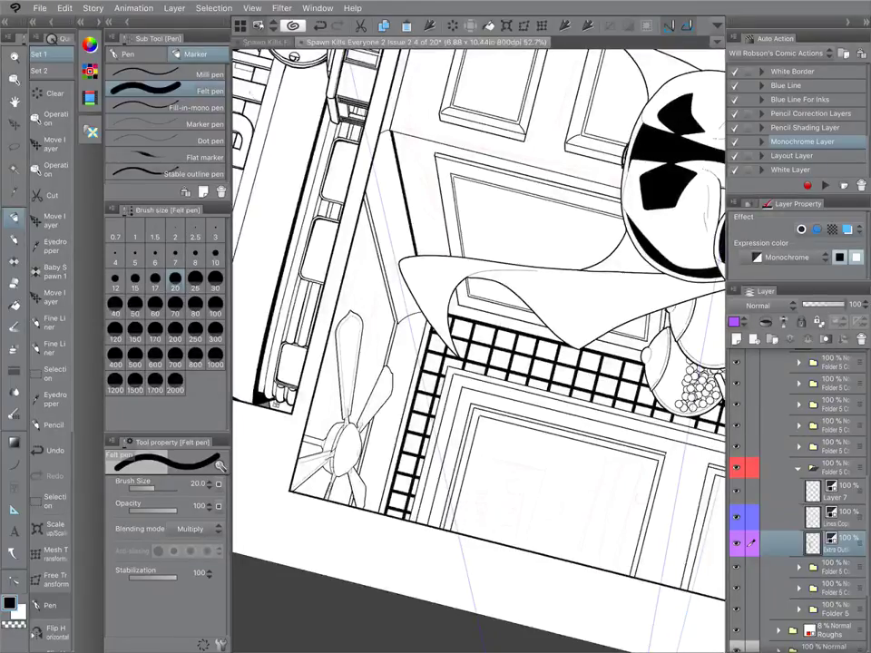
pyautogui.scroll(2, 479, 345)
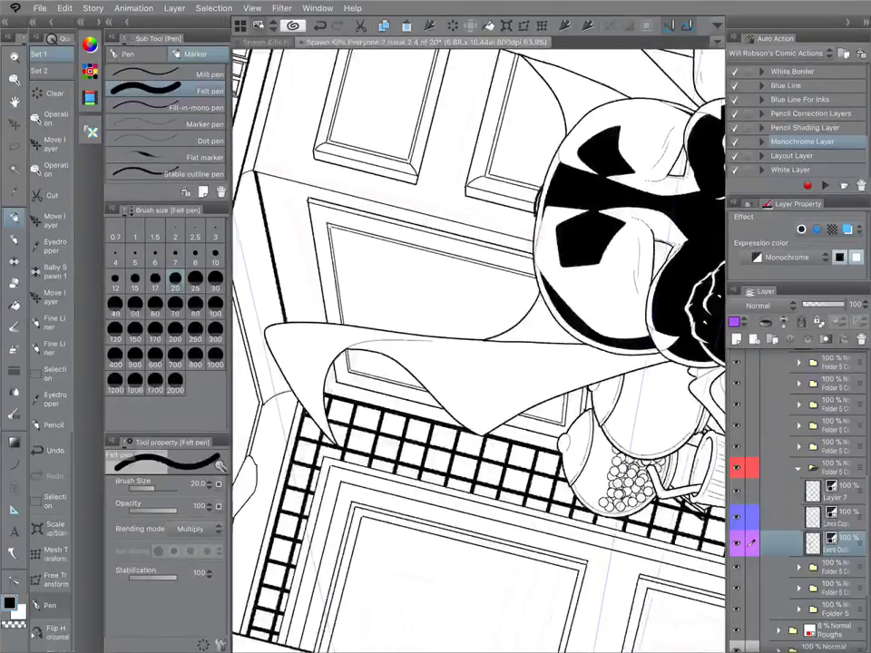
# Ink a parallel line below the angled wall's ceiling edge and short tile divisions along the side of its panel.
pyautogui.moveTo(330, 395); pyautogui.dragTo(296, 185)
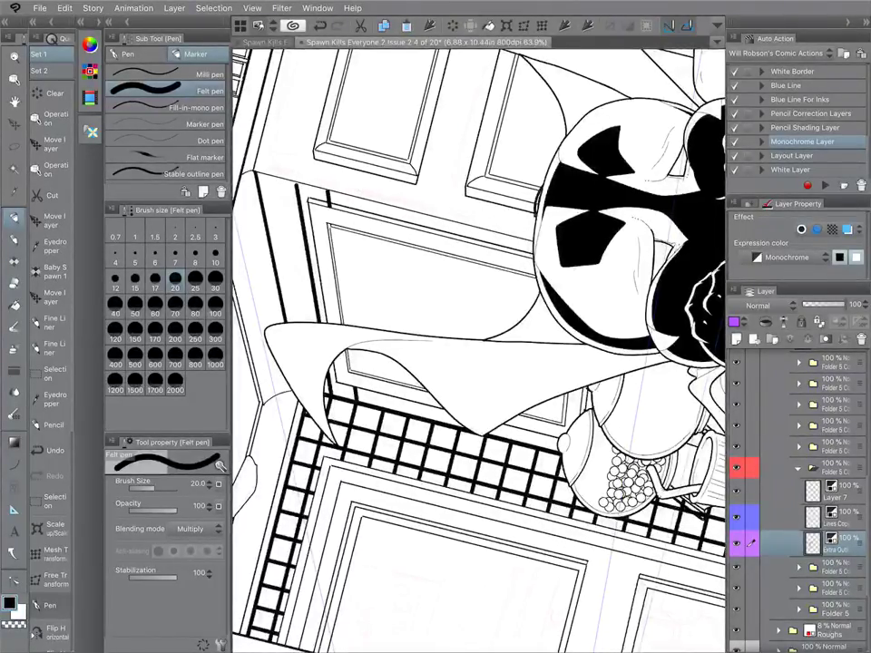
pyautogui.moveTo(360, 214); pyautogui.dragTo(359, 192)
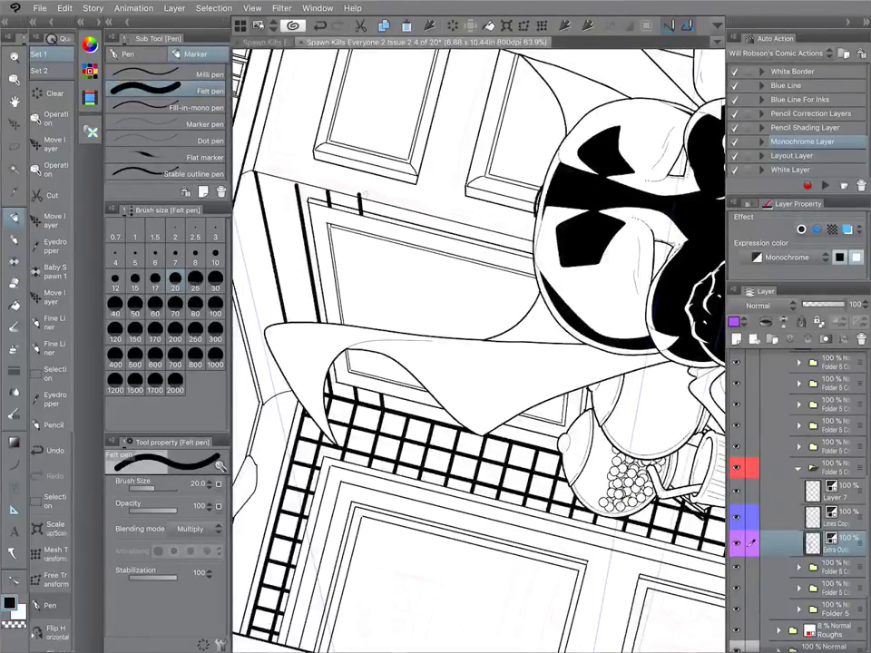
pyautogui.moveTo(407, 417); pyautogui.dragTo(408, 403)
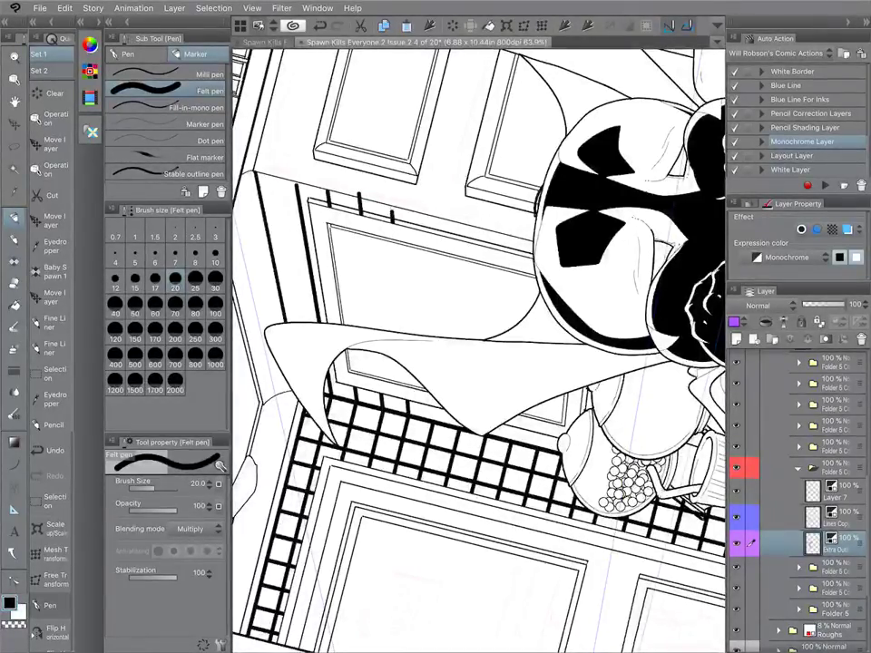
pyautogui.moveTo(392, 211); pyautogui.dragTo(365, 190)
pyautogui.press('e')
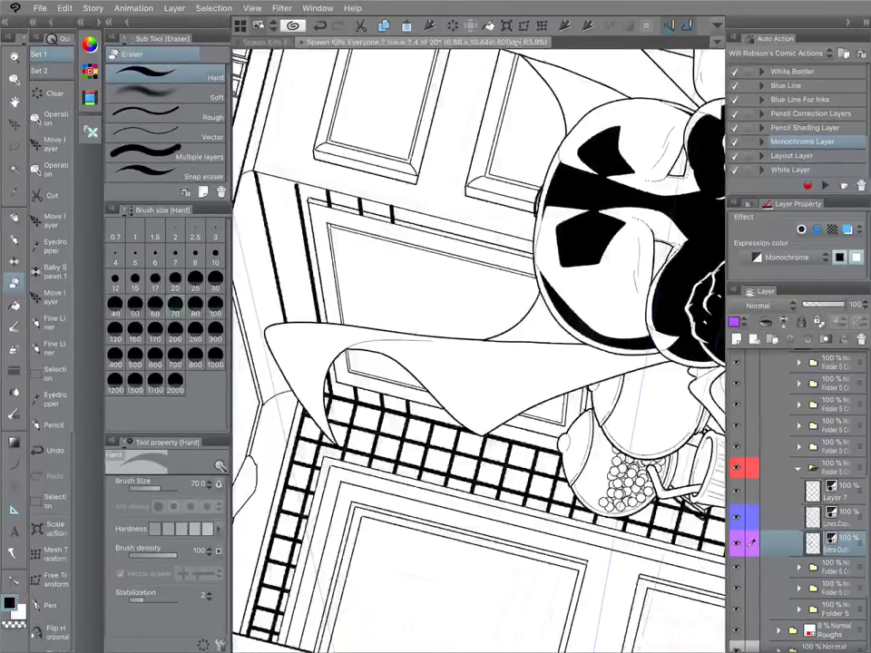
pyautogui.press('b')
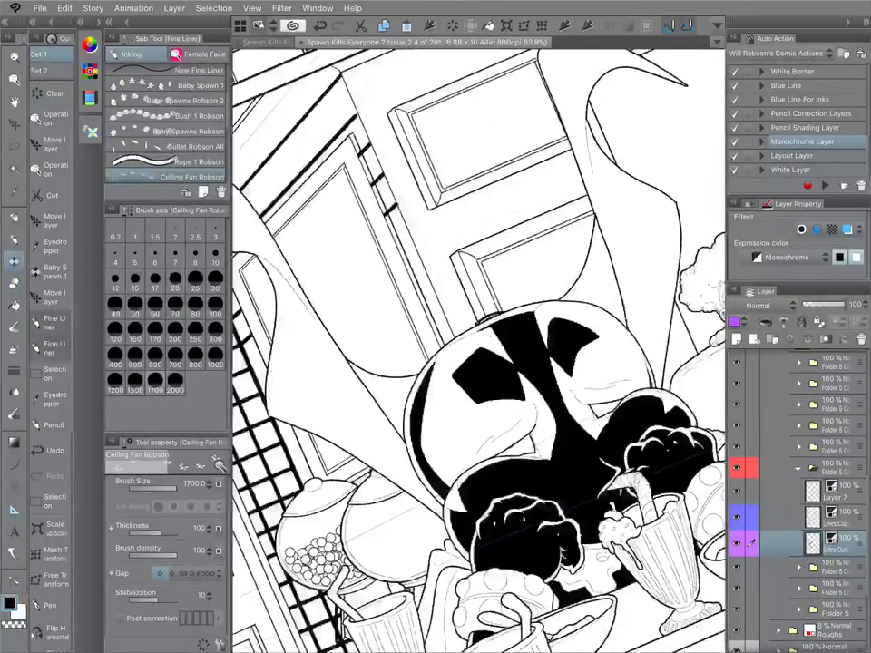
pyautogui.press('p')
pyautogui.scroll(2, 479, 349)
pyautogui.scroll(-3, 449, 363)
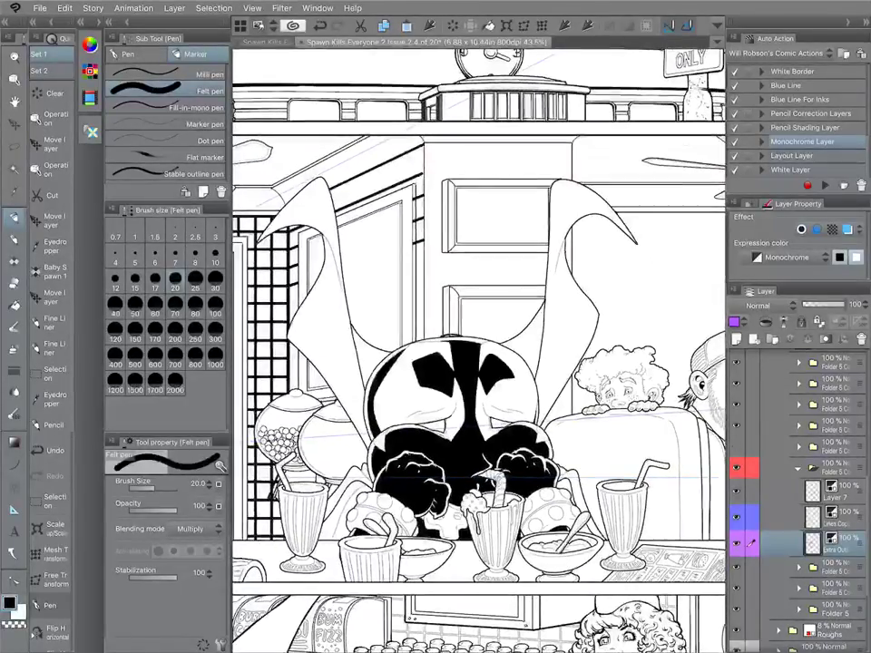
# Toggle the visibility of the neighbouring Folder 5 layer folders to check which artwork each one holds.
pyautogui.click(736, 425)
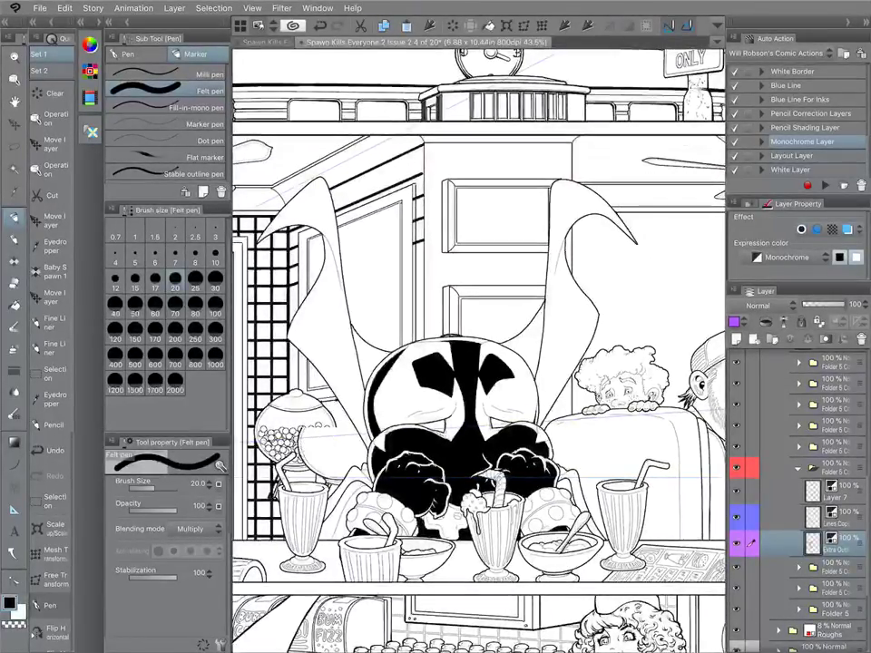
pyautogui.click(736, 404)
pyautogui.click(735, 405)
pyautogui.click(735, 384)
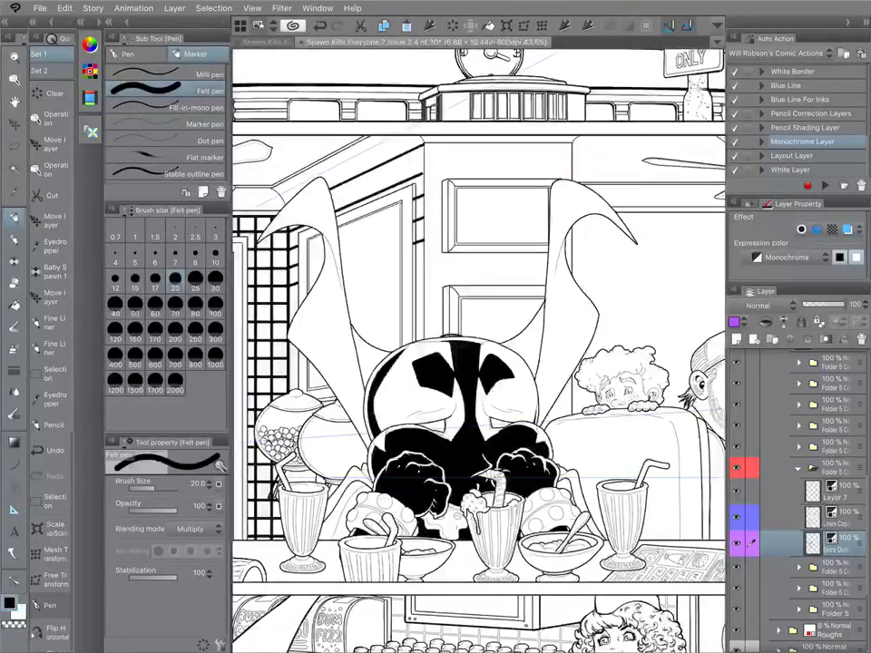
pyautogui.click(833, 518)
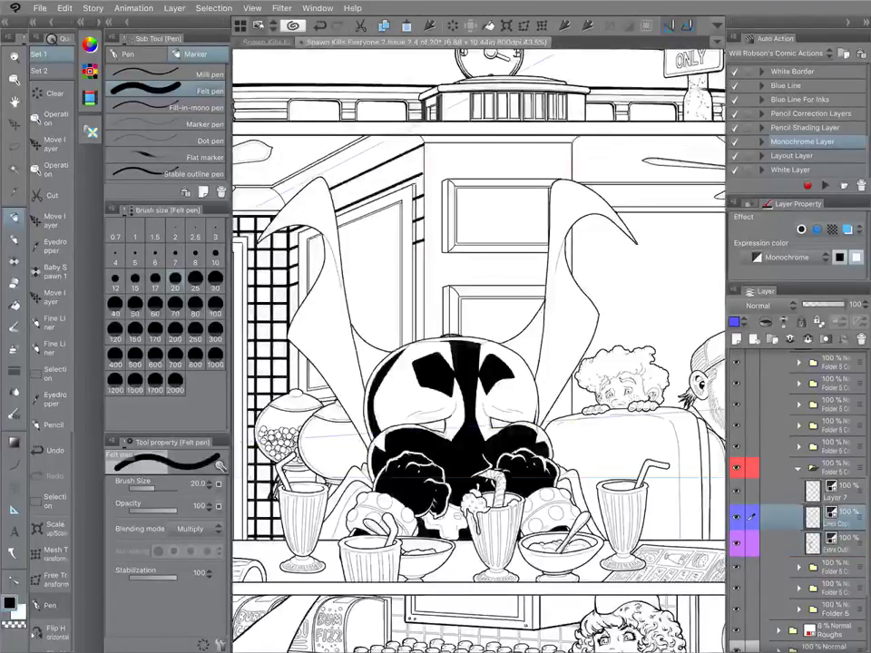
pyautogui.press('g')
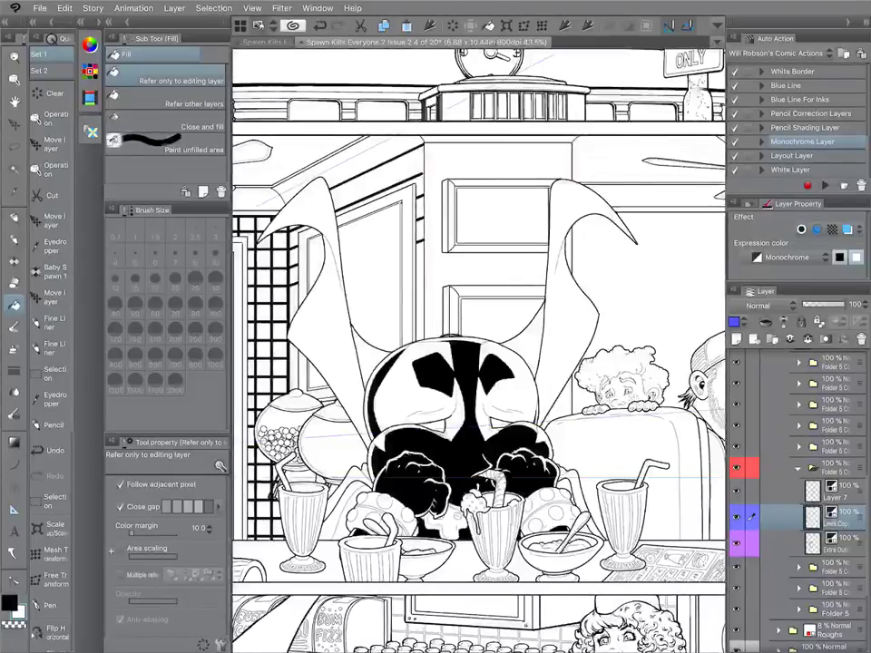
pyautogui.click(837, 545)
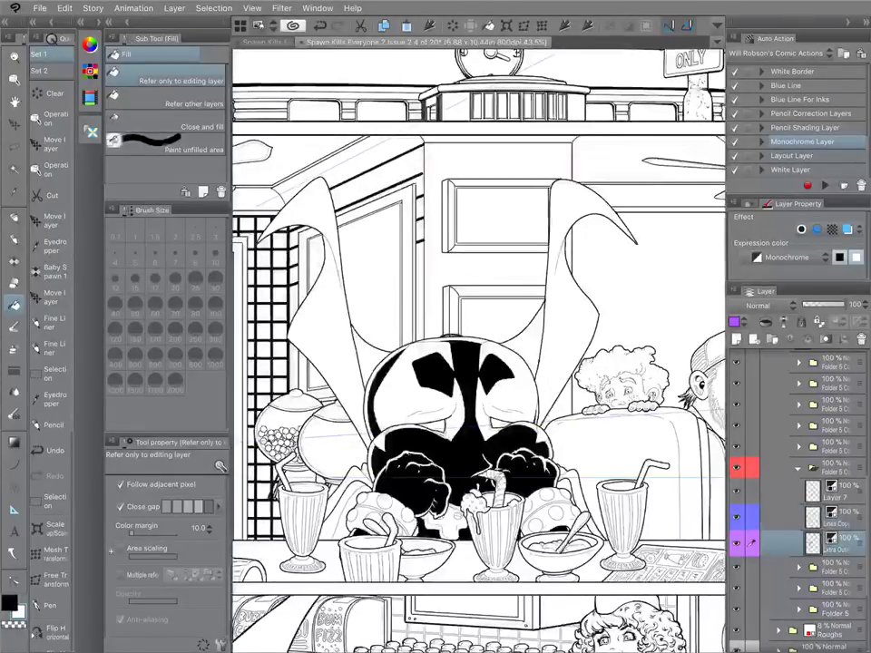
# Ink the thick vertical corner line between the angled wall and the middle wall with the size 20 Felt pen.
pyautogui.press('p')
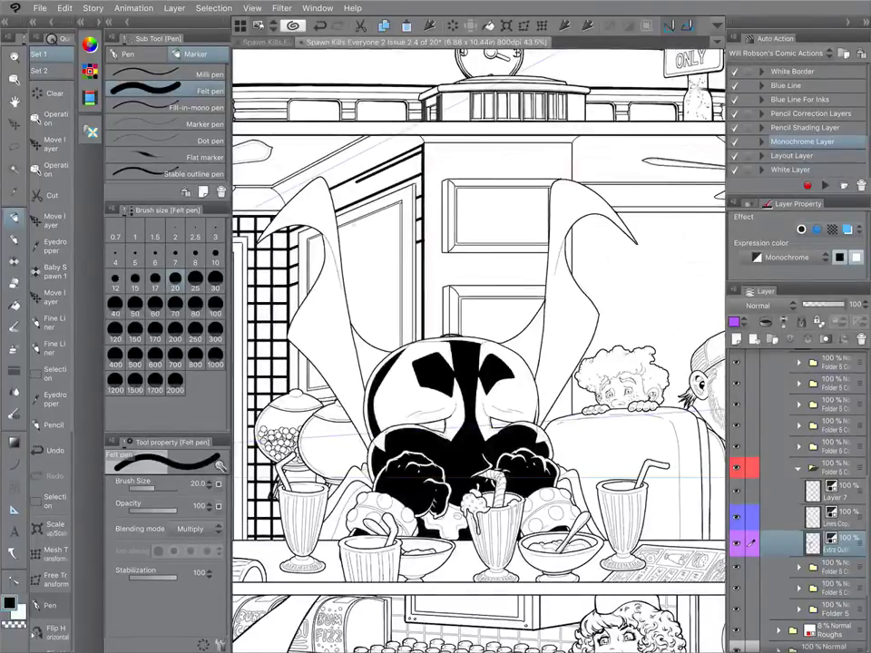
pyautogui.moveTo(454, 390); pyautogui.dragTo(535, 204)
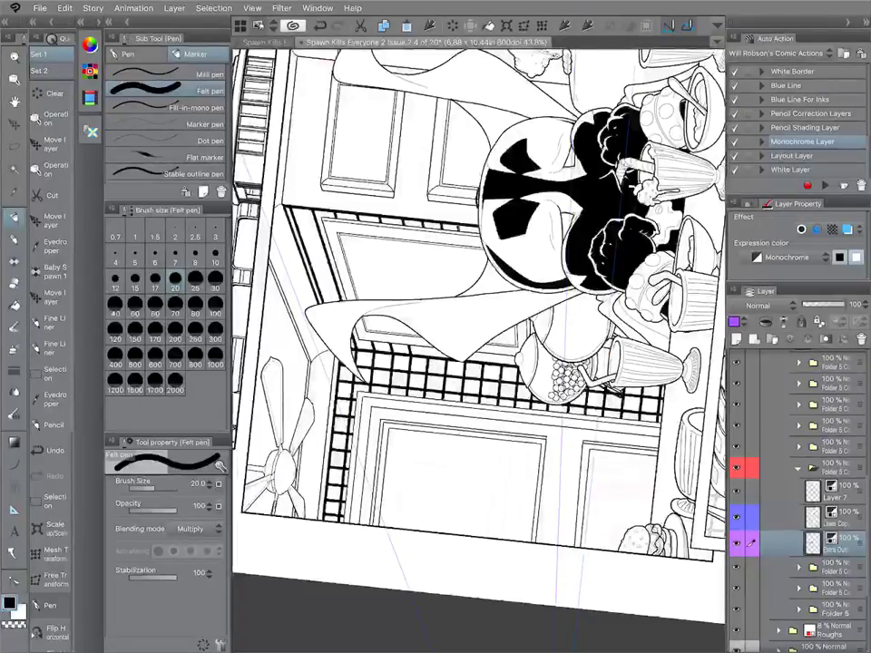
pyautogui.hotkey('ctrl', 'z')
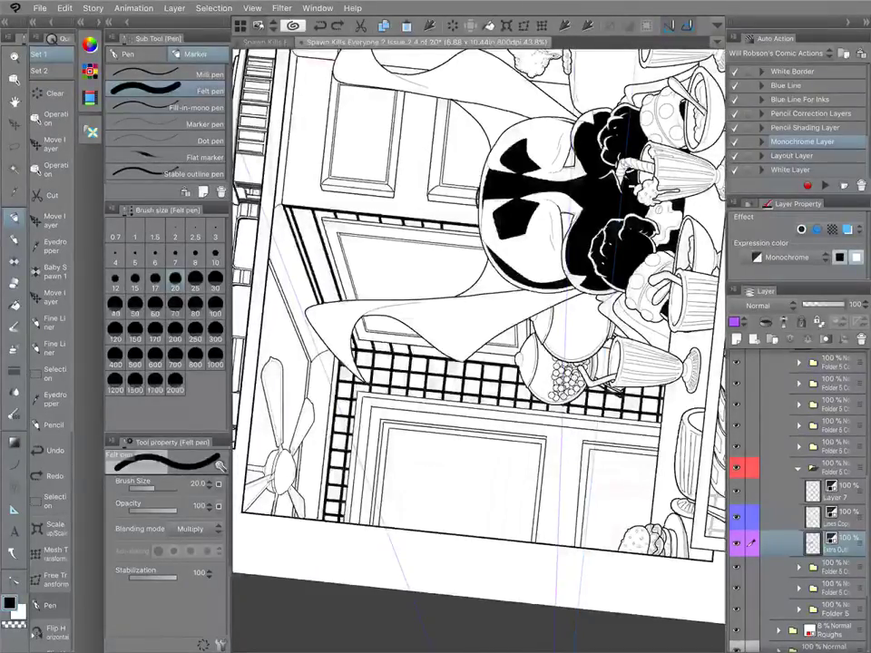
pyautogui.hotkey('ctrl', 'y')
# Ink thick lines along the middle wall's ceiling edge and down its far side edge behind the cape.
pyautogui.moveTo(535, 204); pyautogui.dragTo(644, 297)
pyautogui.moveTo(394, 274); pyautogui.dragTo(386, 240)
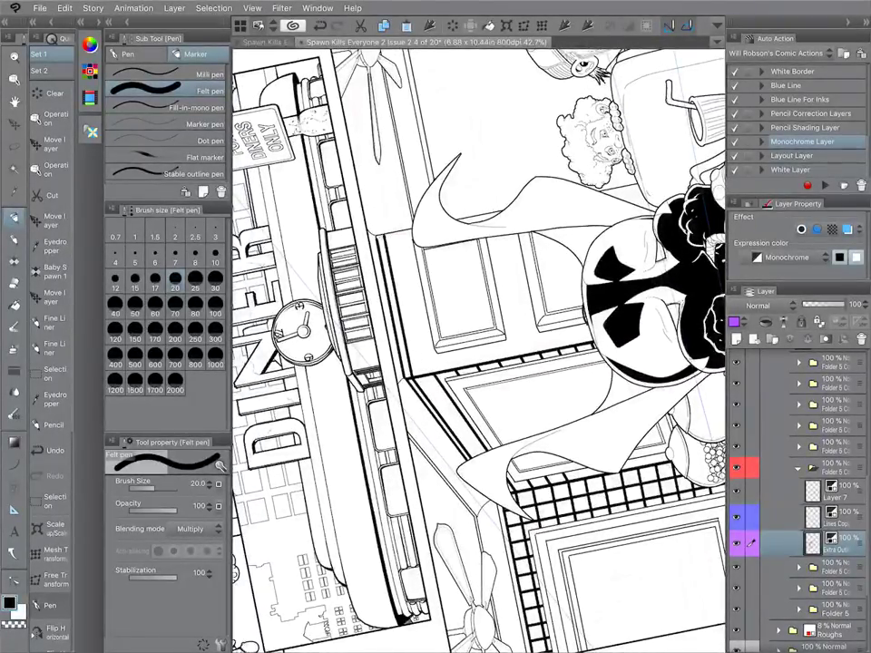
pyautogui.moveTo(377, 236); pyautogui.dragTo(503, 211)
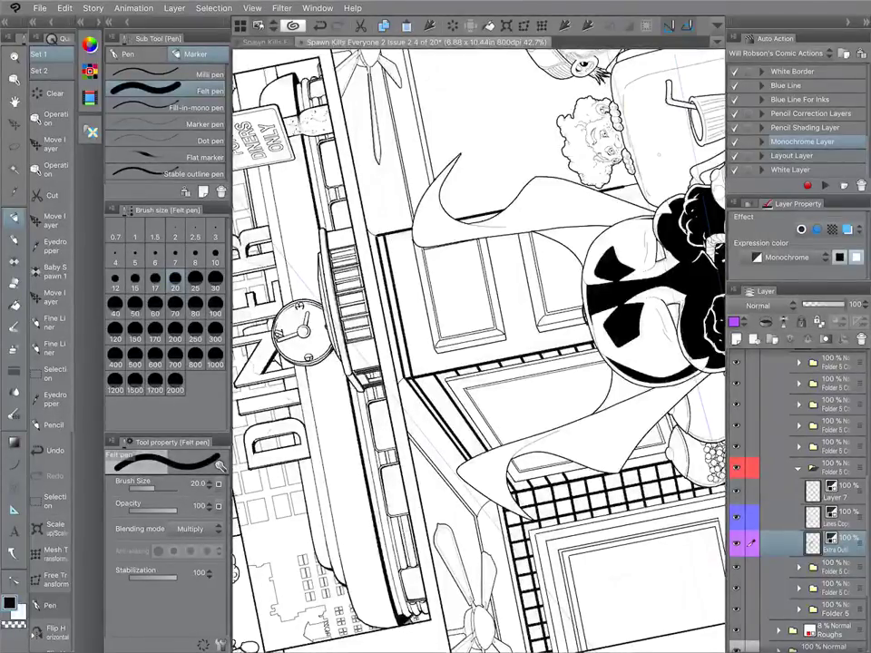
# Ink the thick horizontal tile lines above and between the middle wall's panels, correcting a misplaced stroke.
pyautogui.moveTo(426, 329); pyautogui.dragTo(408, 250)
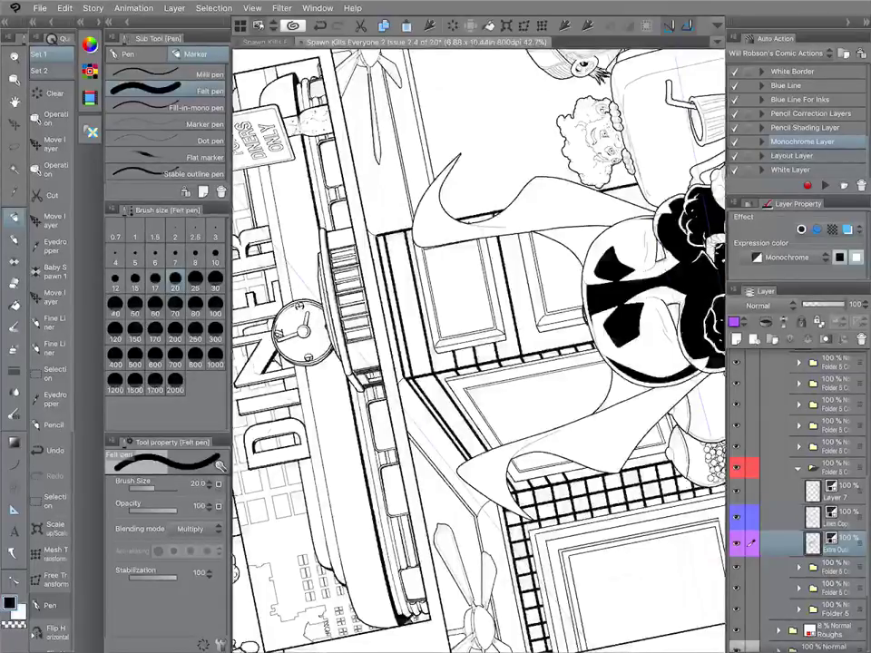
pyautogui.hotkey('ctrl', 'z')
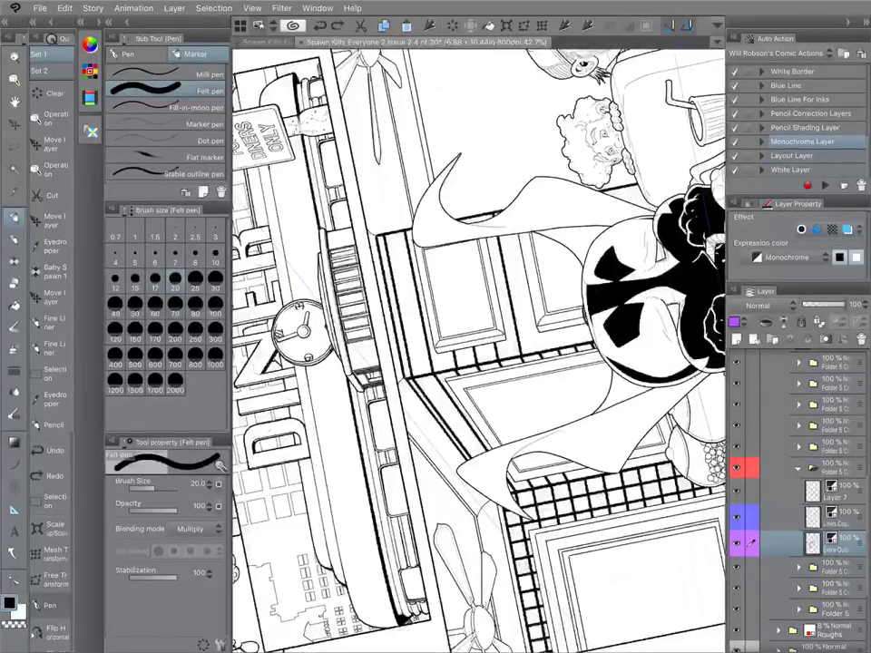
pyautogui.moveTo(352, 370); pyautogui.dragTo(373, 386)
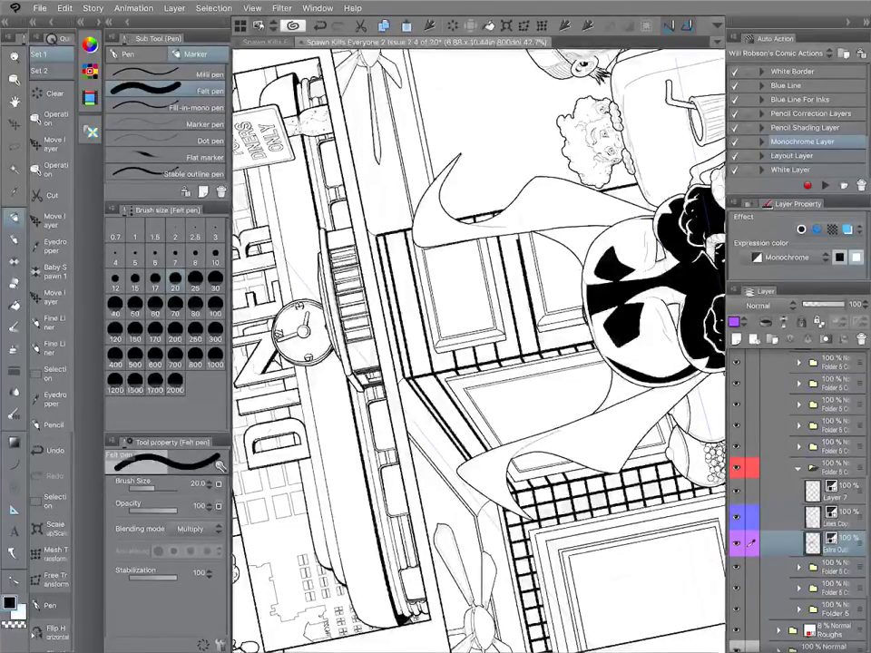
pyautogui.moveTo(522, 232); pyautogui.dragTo(536, 349)
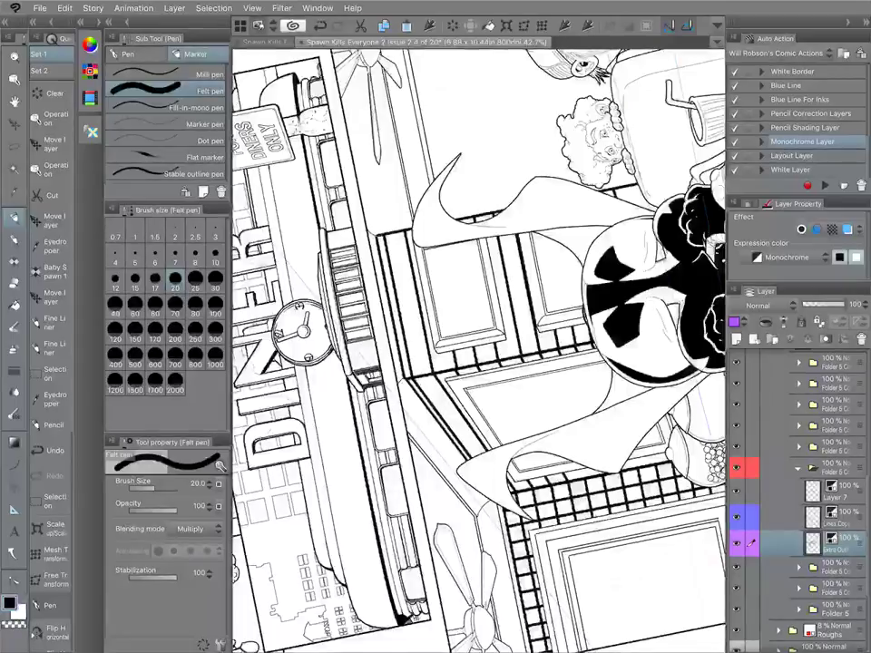
# Ink the short cross lines that divide the middle wall's upper band and the band between its panels into tiles.
pyautogui.scroll(-3, 479, 350)
pyautogui.moveTo(324, 232); pyautogui.dragTo(467, 163)
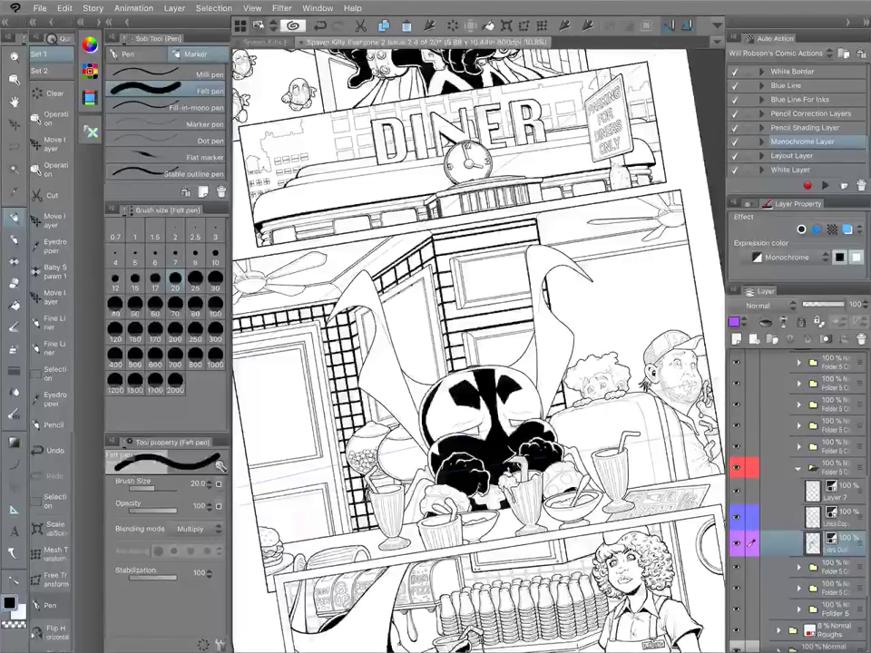
pyautogui.press('x')
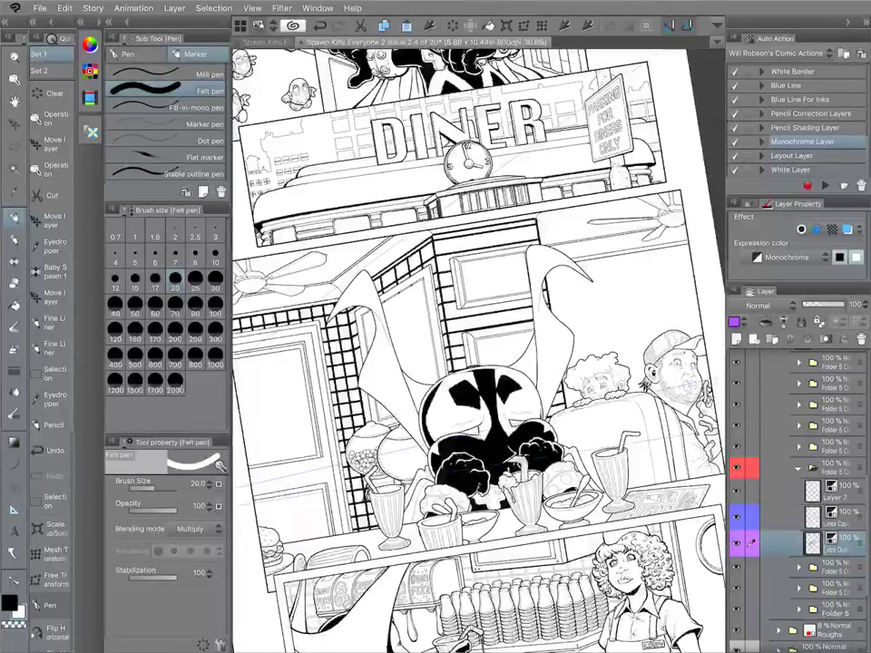
pyautogui.press('c')
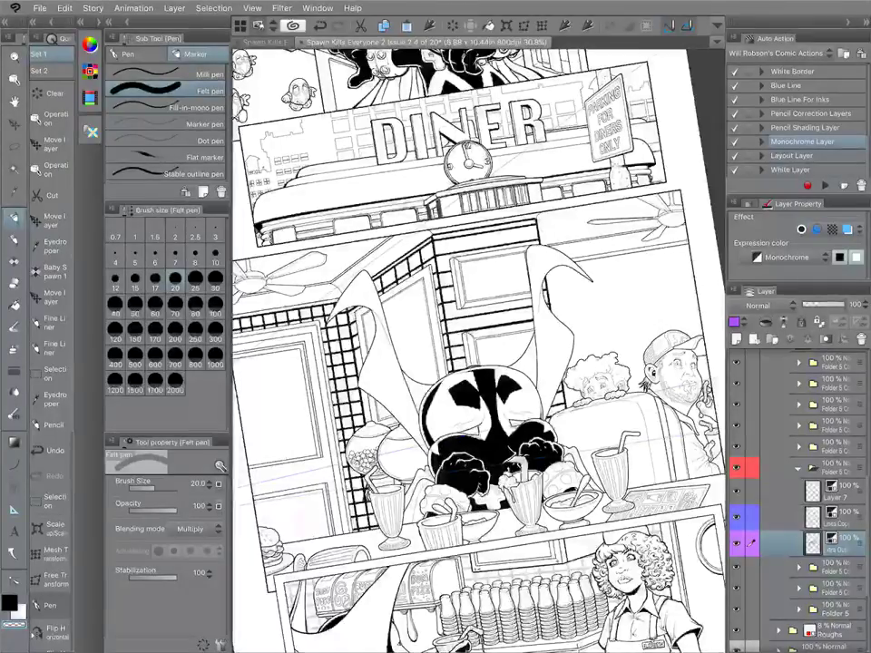
pyautogui.press('c')
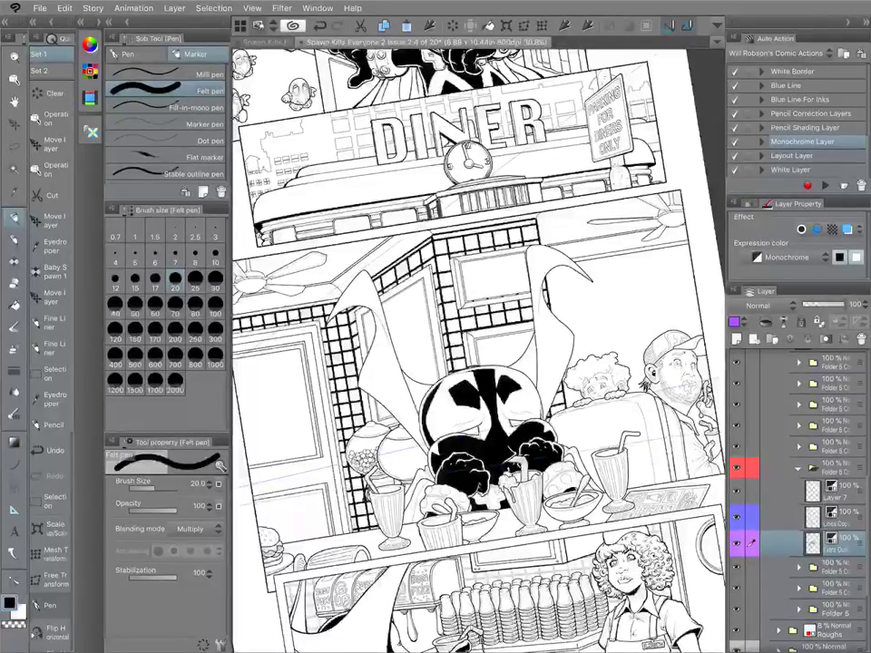
pyautogui.scroll(-3, 478, 345)
pyautogui.scroll(3, 479, 345)
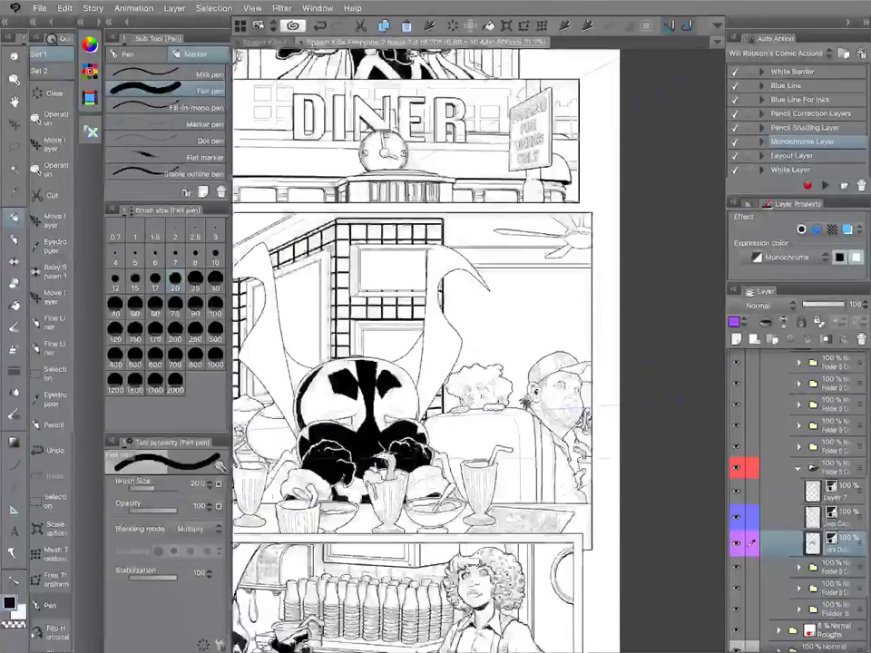
pyautogui.scroll(3, 478, 344)
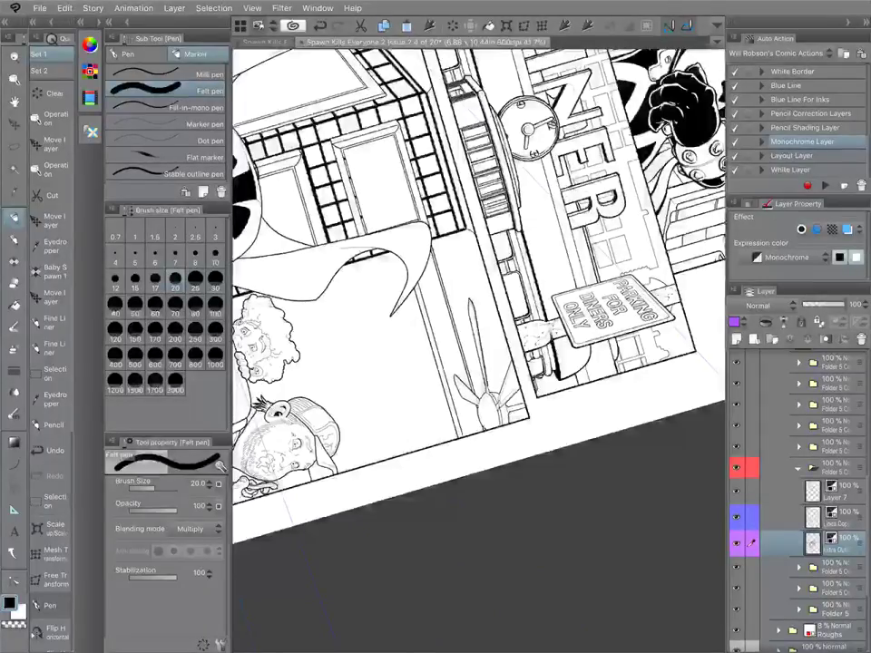
pyautogui.scroll(-5, 479, 344)
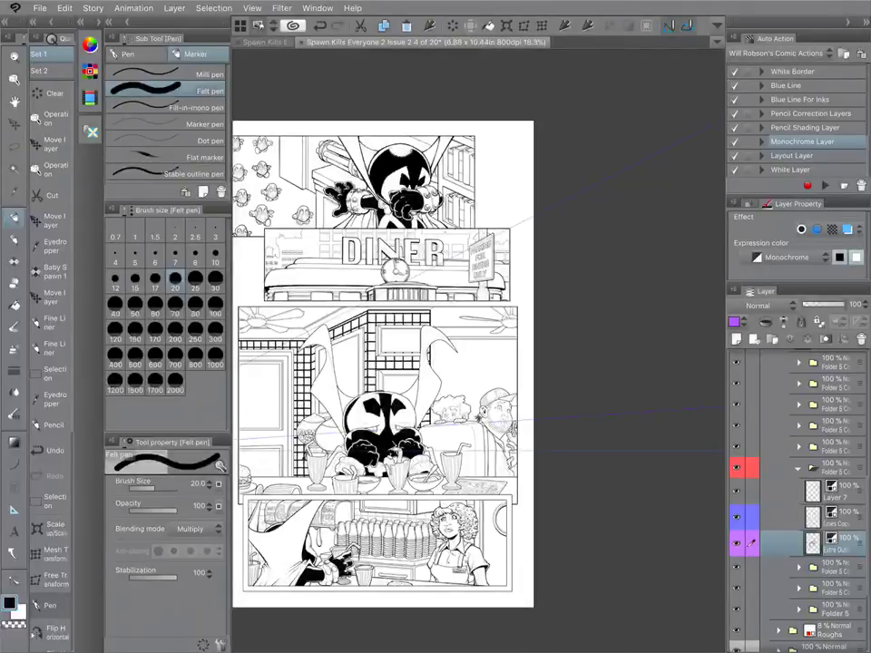
pyautogui.scroll(-2, 428, 344)
pyautogui.scroll(2, 428, 345)
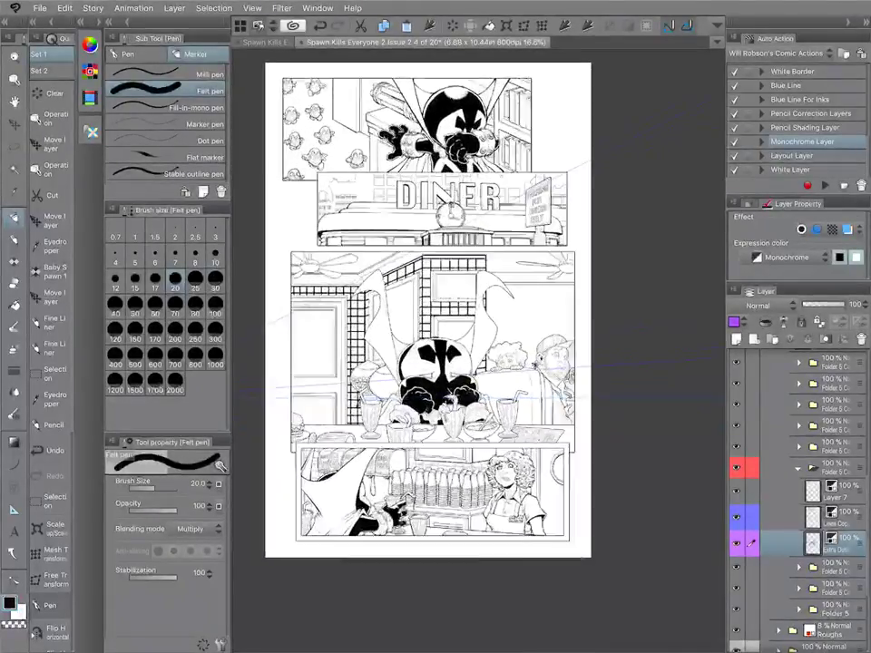
pyautogui.scroll(4, 503, 263)
pyautogui.scroll(-4, 503, 263)
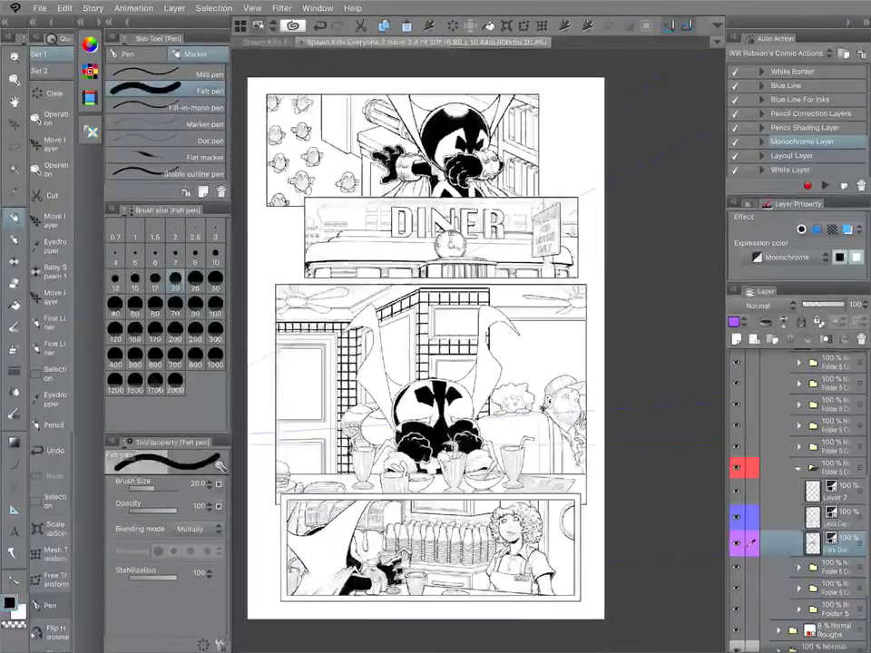
pyautogui.scroll(3, 381, 331)
pyautogui.click(214, 8)
pyautogui.click(254, 134)
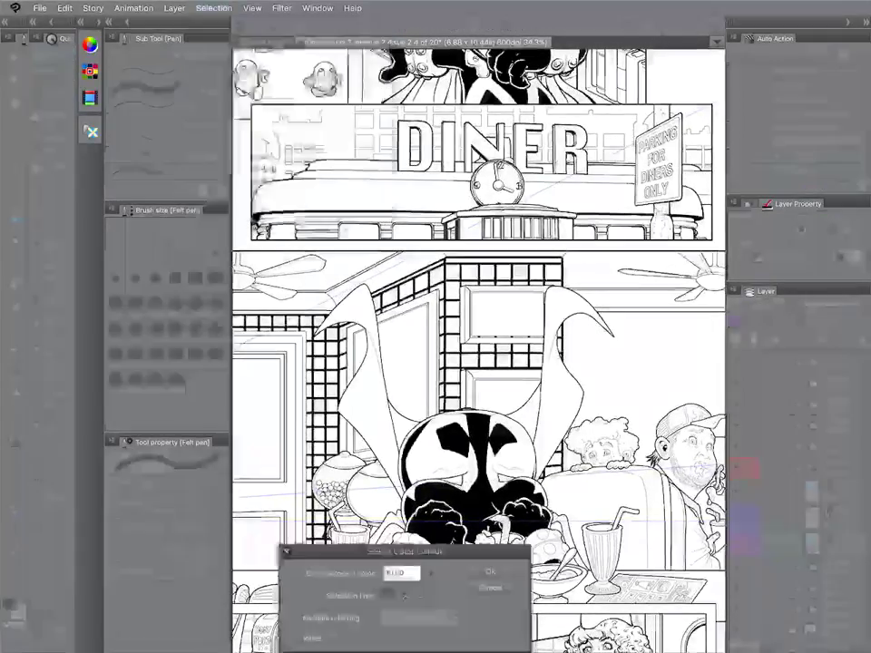
pyautogui.scroll(4, 446, 269)
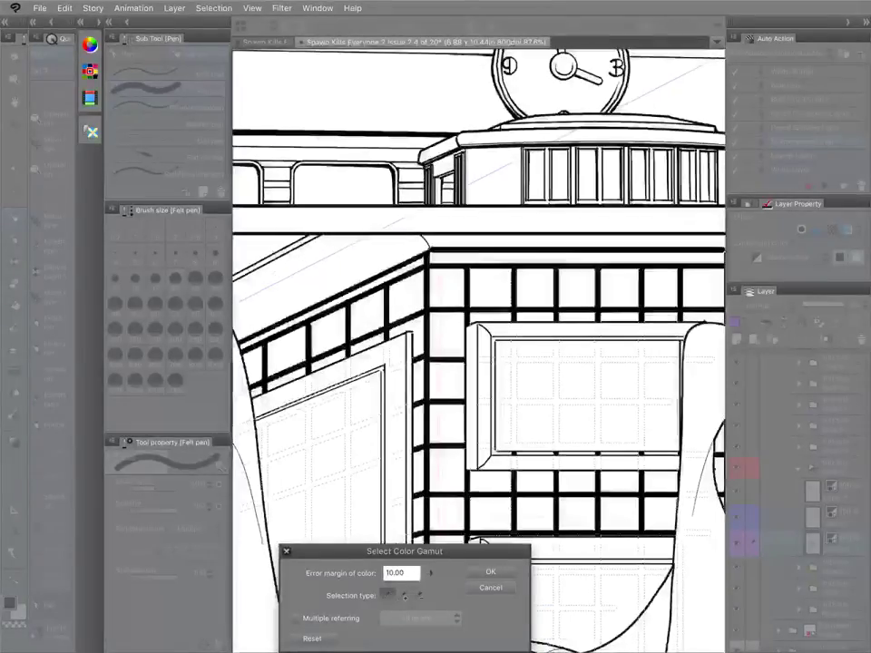
pyautogui.click(491, 572)
pyautogui.click(416, 642)
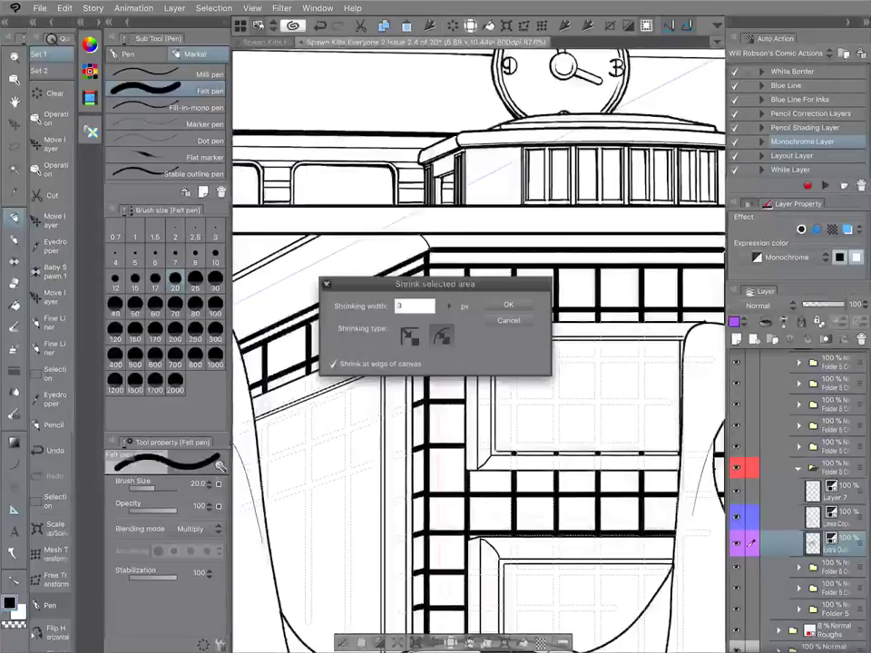
pyautogui.press('Return')
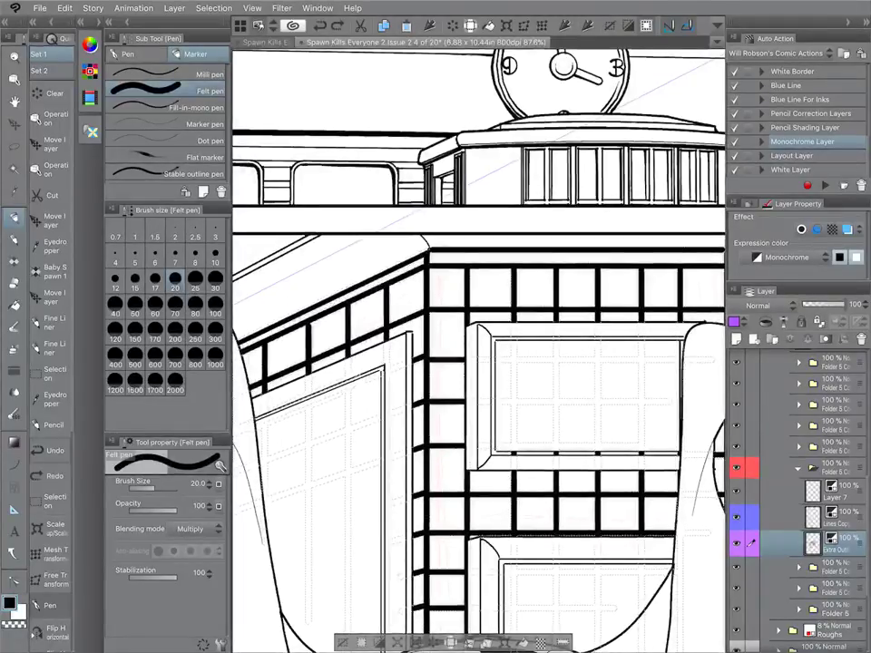
pyautogui.hotkey('ctrl', 'z')
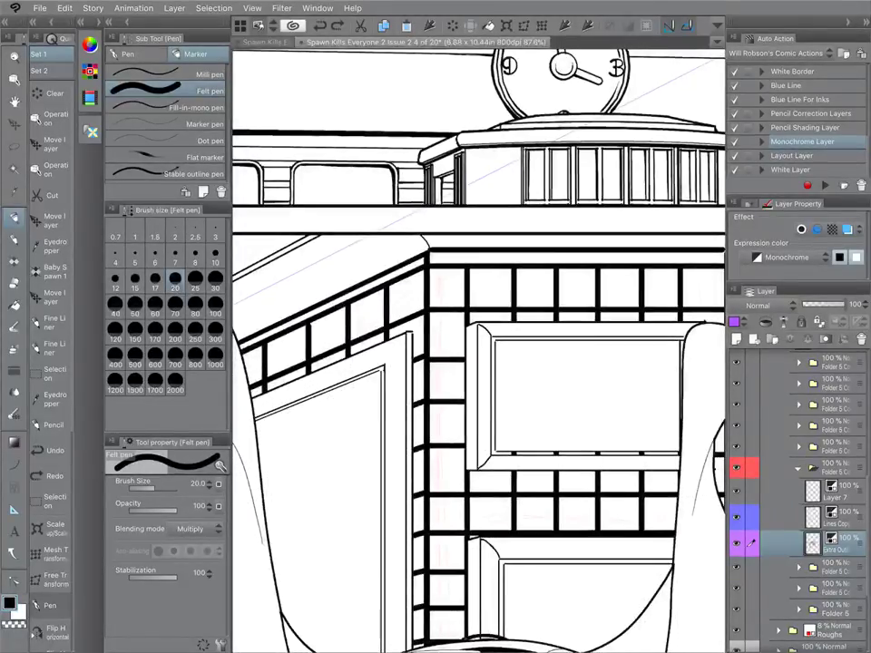
# Hollow out the thick black wall and tile lines by selecting them by color gamut, shrinking the selection and filling it with white.
pyautogui.click(214, 9)
pyautogui.click(255, 133)
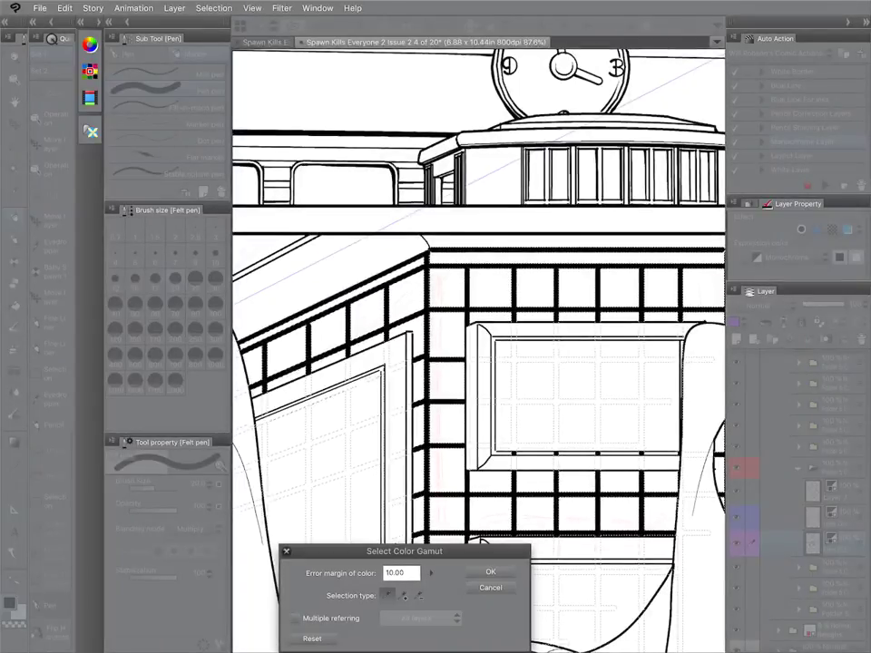
pyautogui.press('Return')
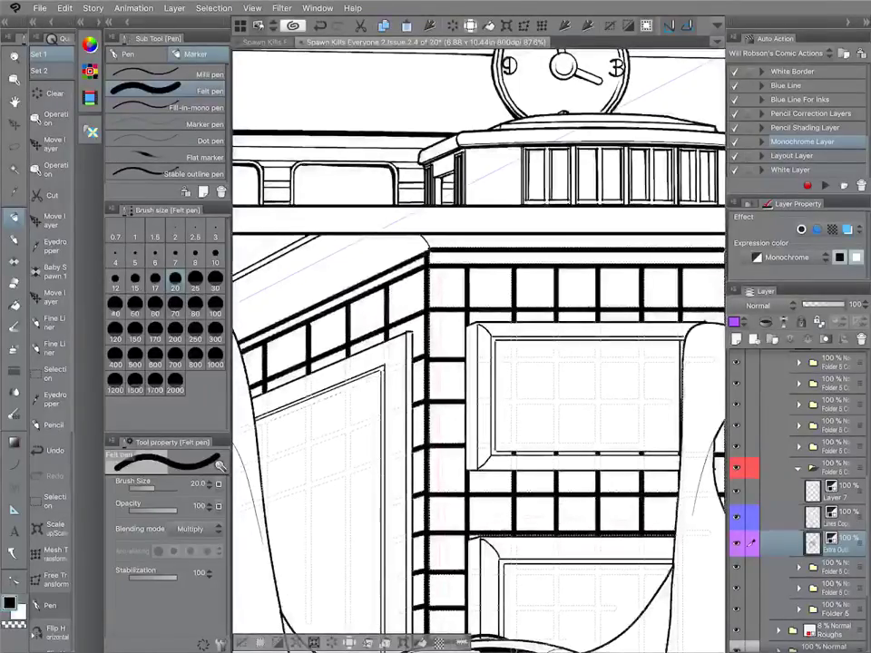
pyautogui.click(314, 642)
pyautogui.click(508, 304)
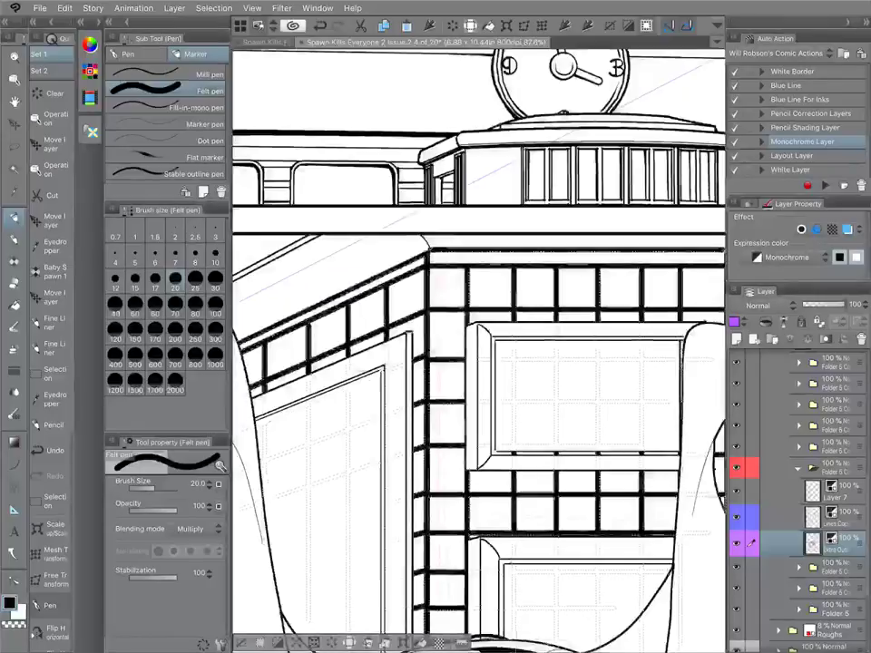
pyautogui.click(19, 613)
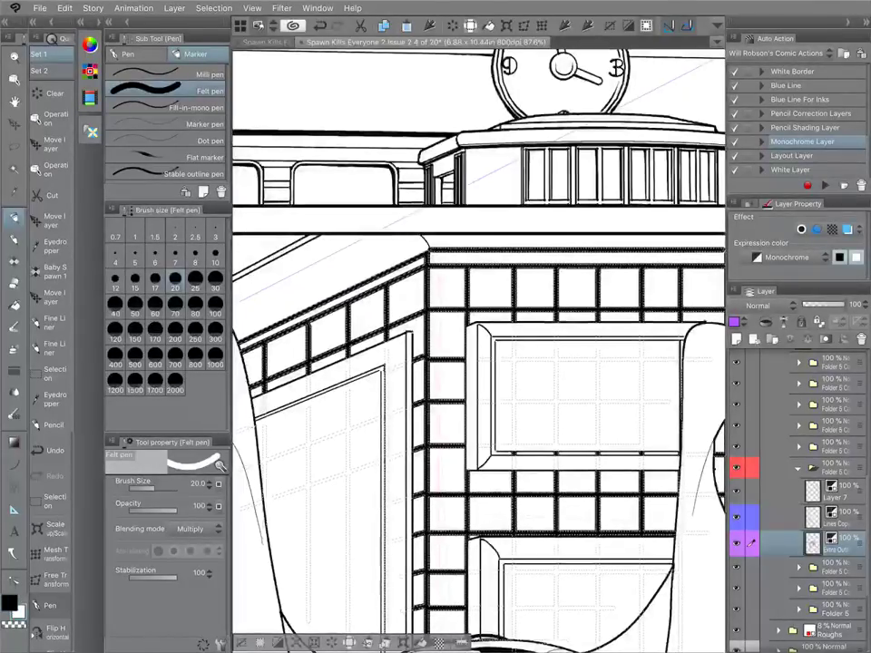
pyautogui.click(421, 642)
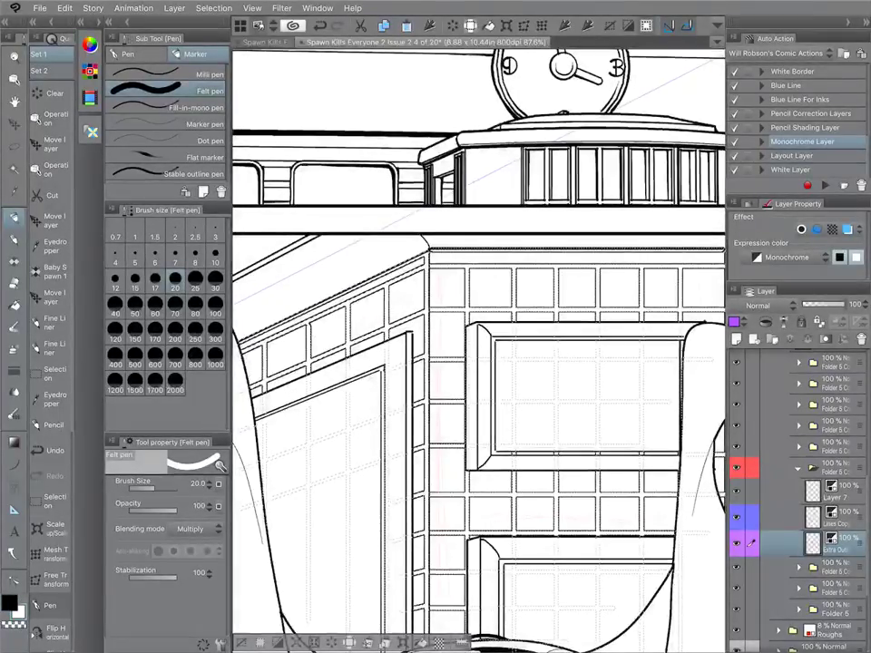
pyautogui.hotkey('ctrl', '0')
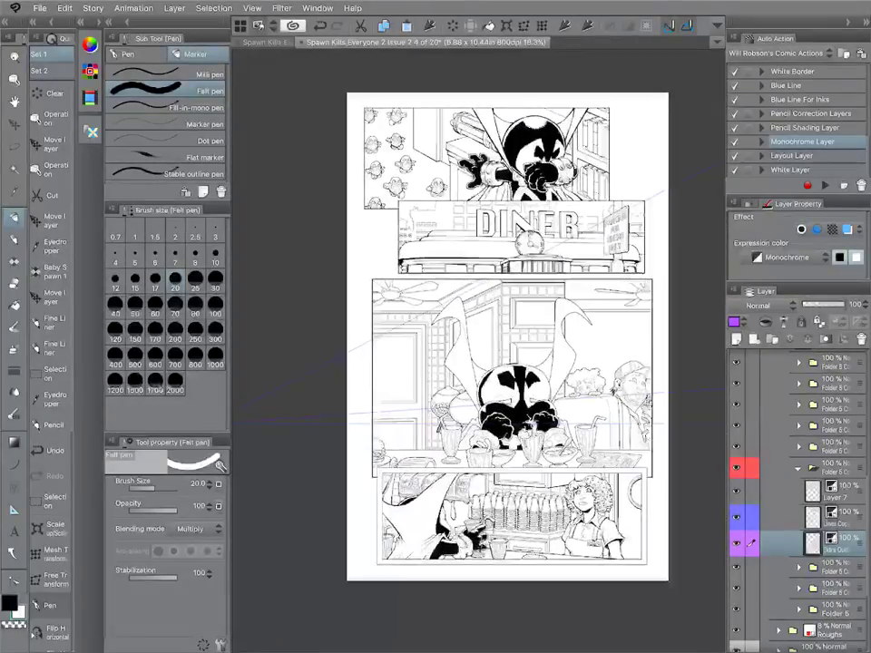
# Add a new layer directly above the extra outlines layer in the open panel folder.
pyautogui.scroll(2, 479, 345)
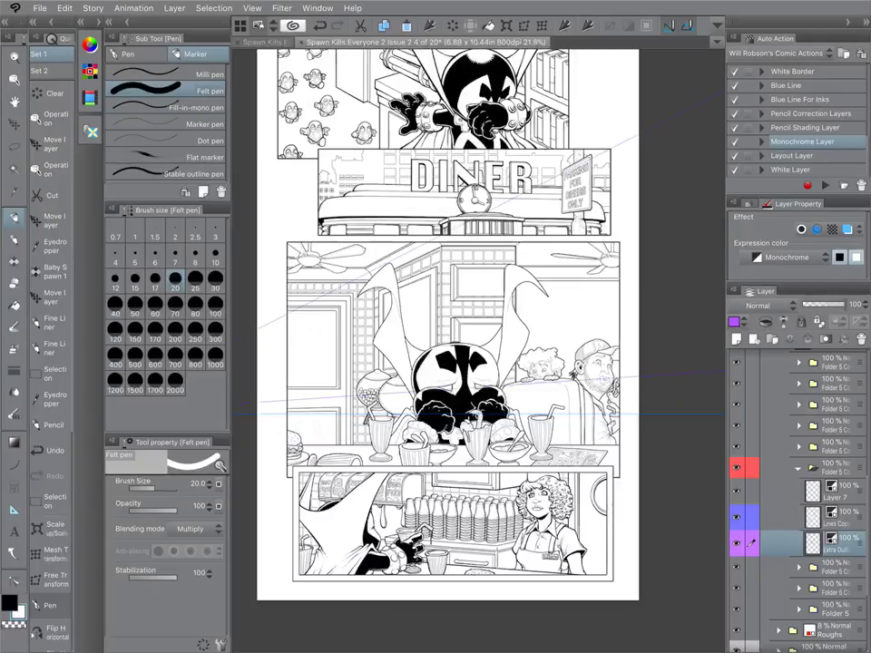
pyautogui.scroll(4, 479, 344)
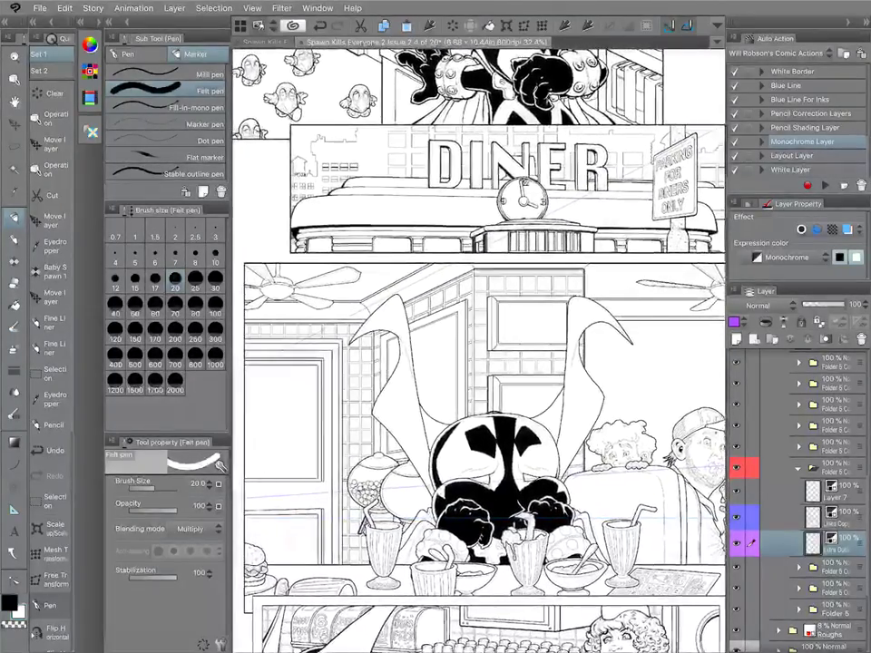
pyautogui.scroll(1, 479, 345)
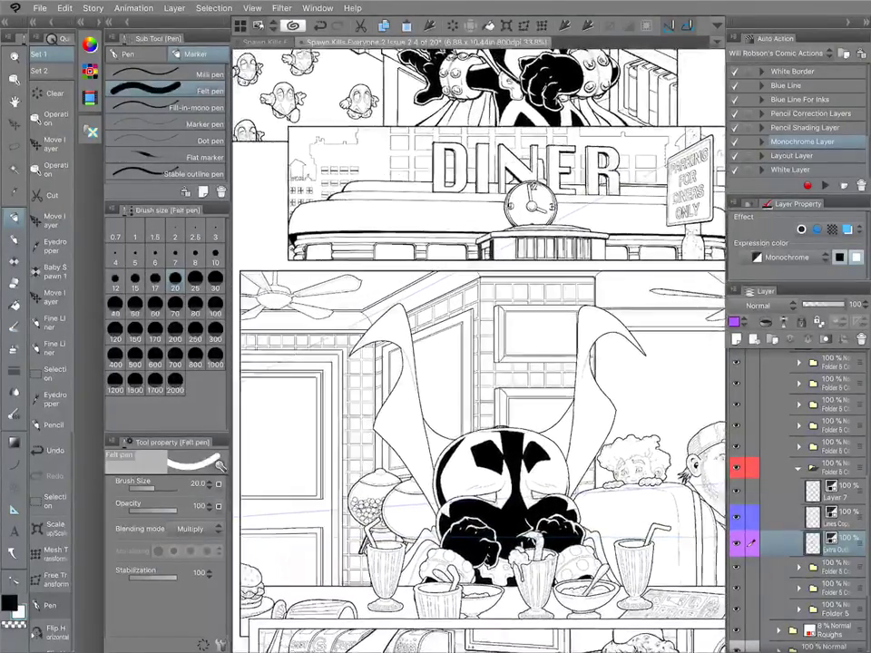
pyautogui.scroll(-3, 480, 345)
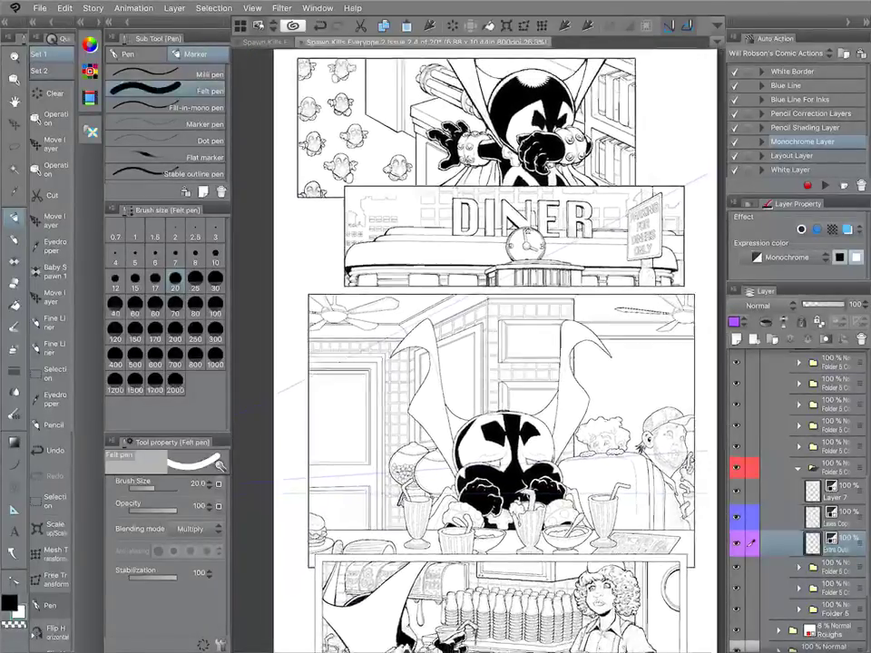
pyautogui.hscroll(1, 479, 344)
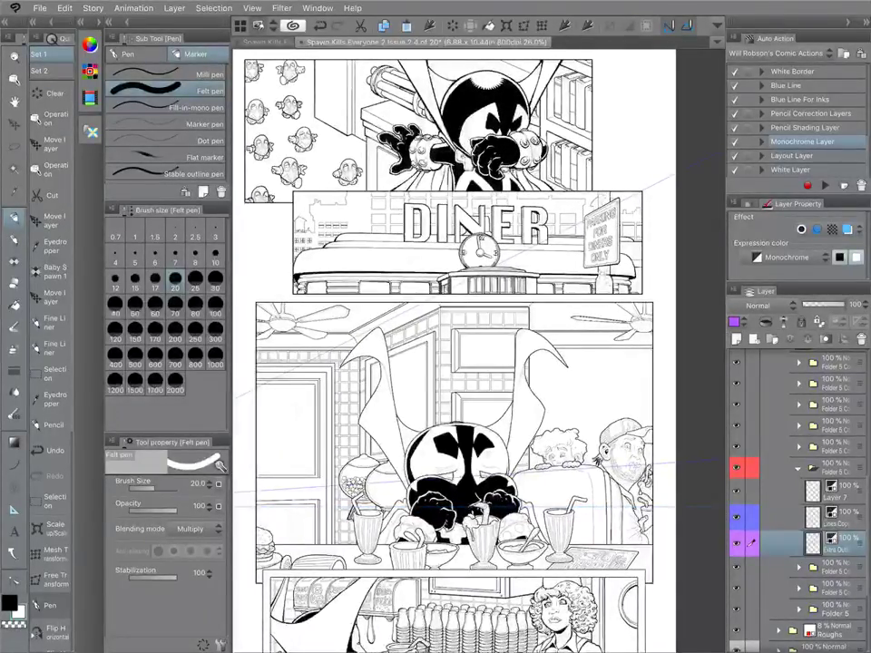
pyautogui.hotkey('ctrl', 'shift', 'n')
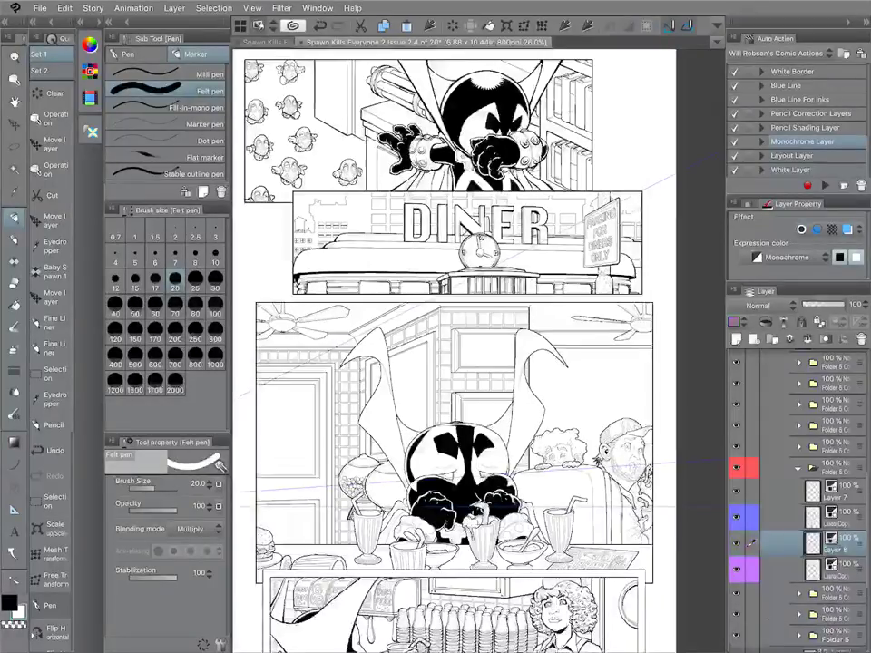
# Activate the extra outlines layer in the next folder down, with black as the drawing color.
pyautogui.click(798, 468)
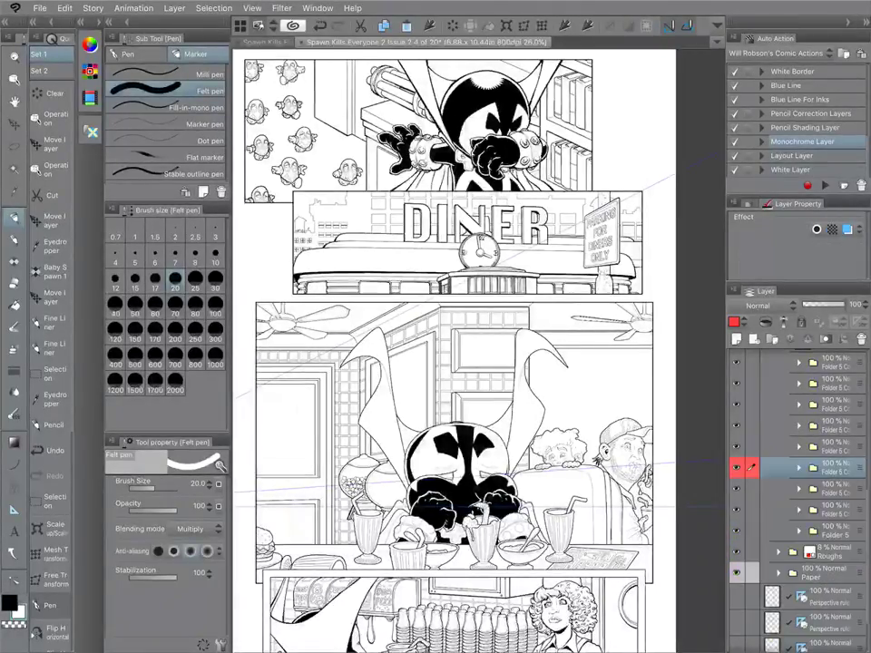
pyautogui.click(798, 489)
pyautogui.click(836, 512)
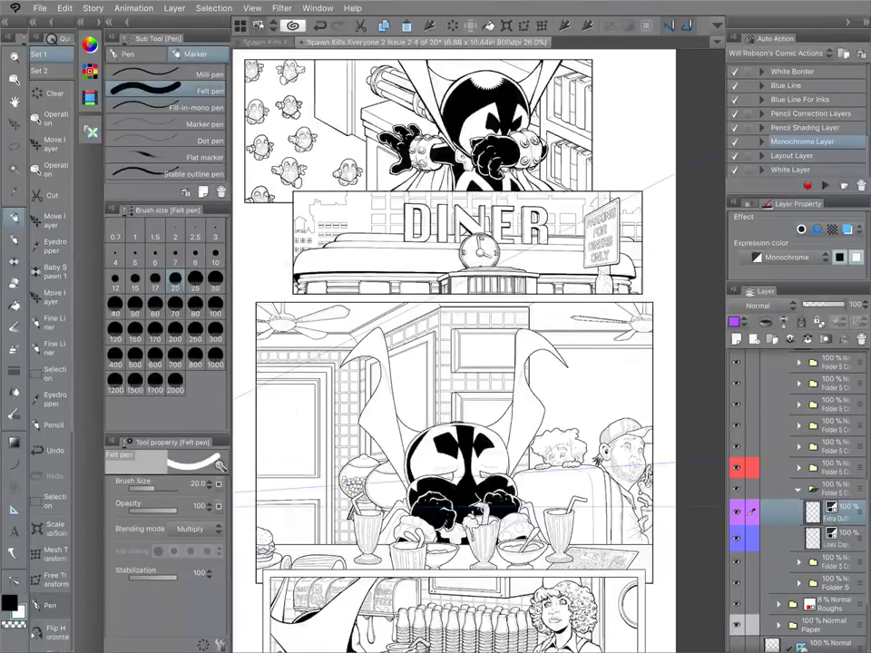
pyautogui.click(865, 22)
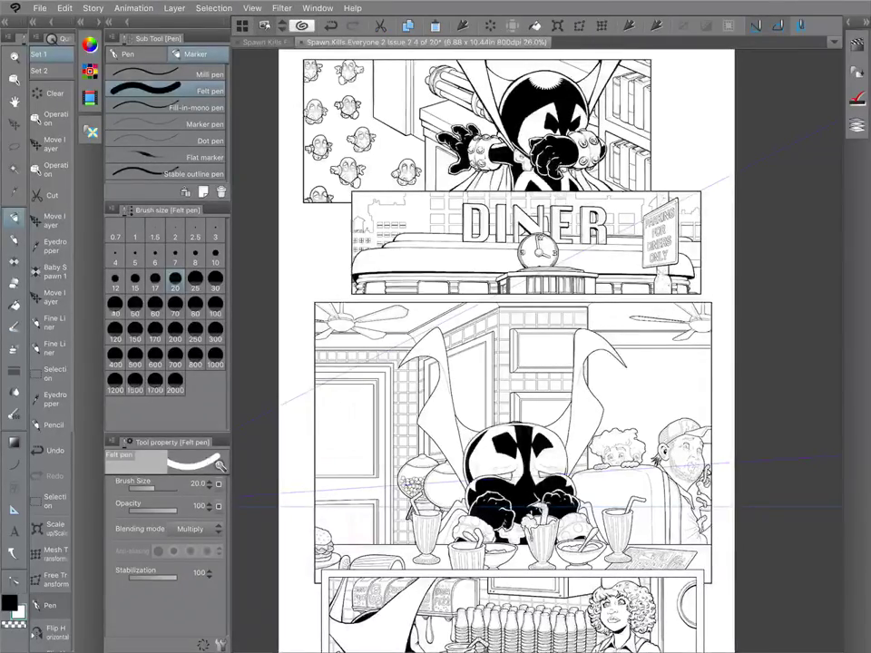
pyautogui.click(9, 602)
# Ink the thick ceiling edge lines that meet at the corner near the door-side ceiling fan with the size 20 Felt pen.
pyautogui.scroll(3, 535, 363)
pyautogui.scroll(-3, 535, 363)
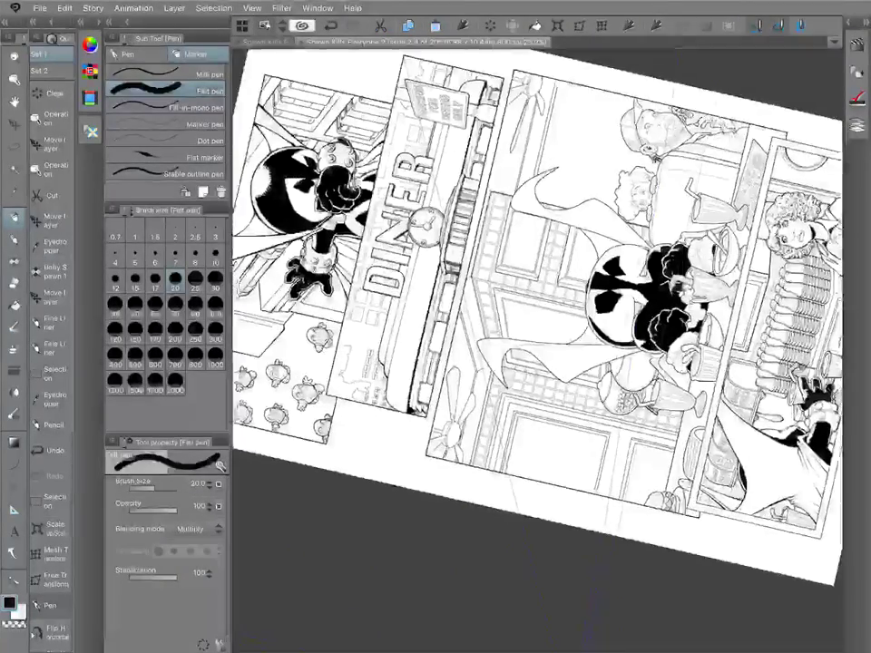
pyautogui.scroll(3, 508, 321)
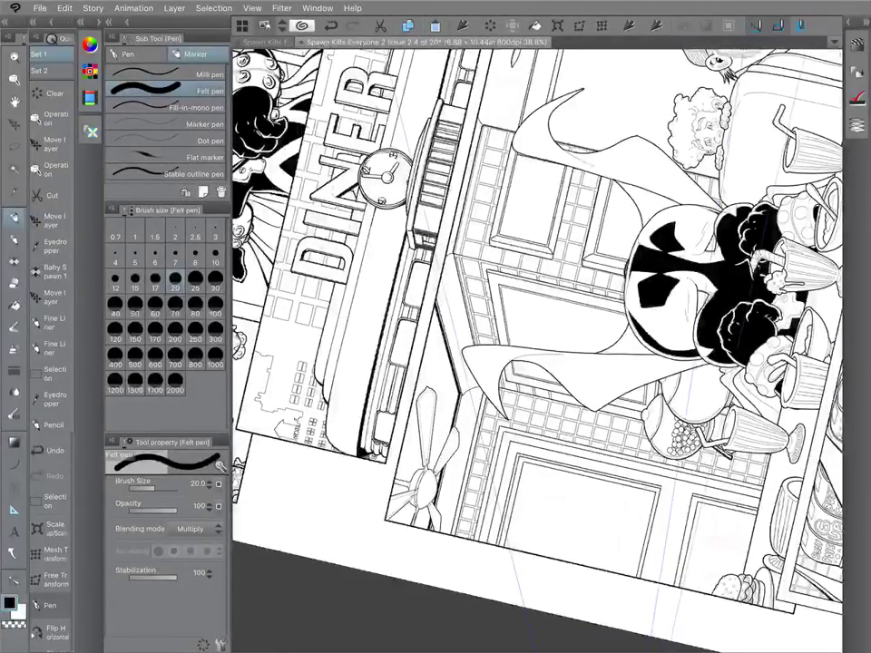
pyautogui.scroll(3, 526, 372)
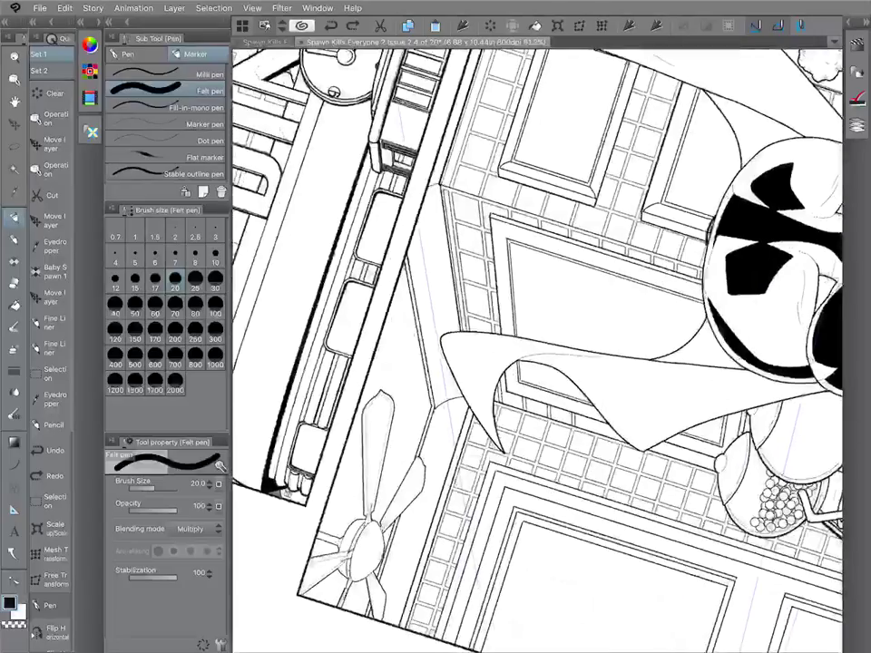
pyautogui.hotkey('ctrl', 'z')
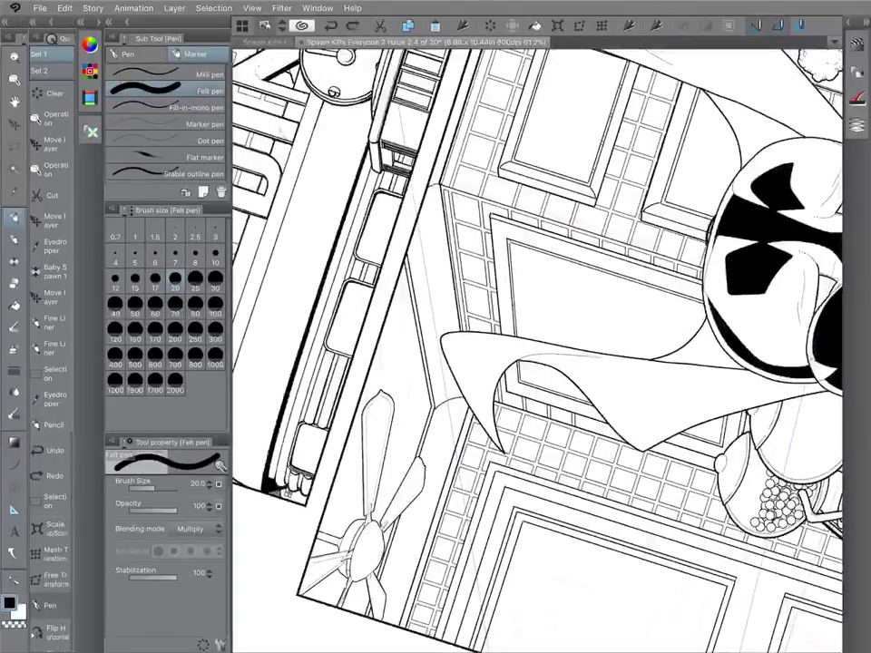
pyautogui.moveTo(403, 272); pyautogui.dragTo(429, 407)
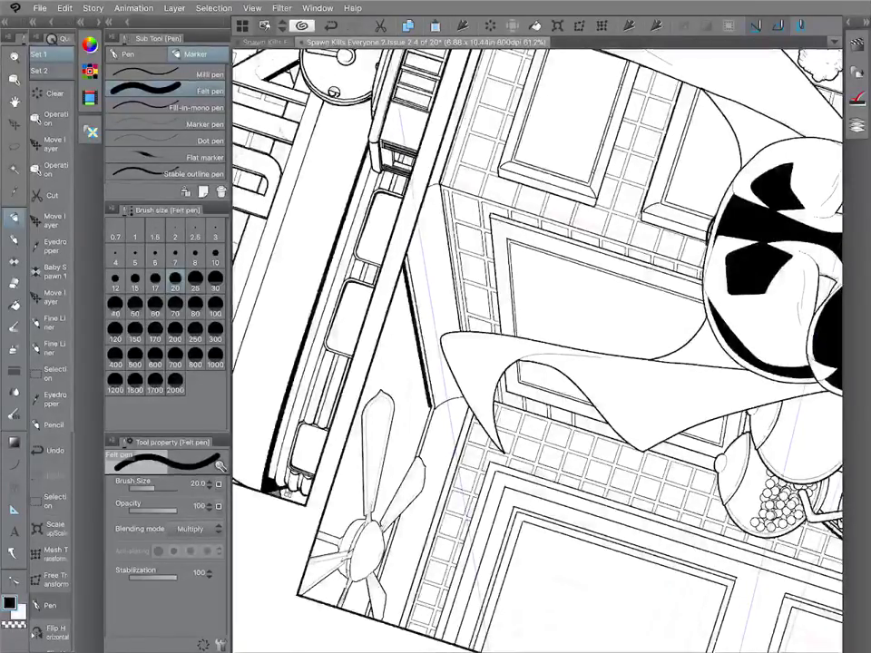
pyautogui.hotkey('ctrl', 'z')
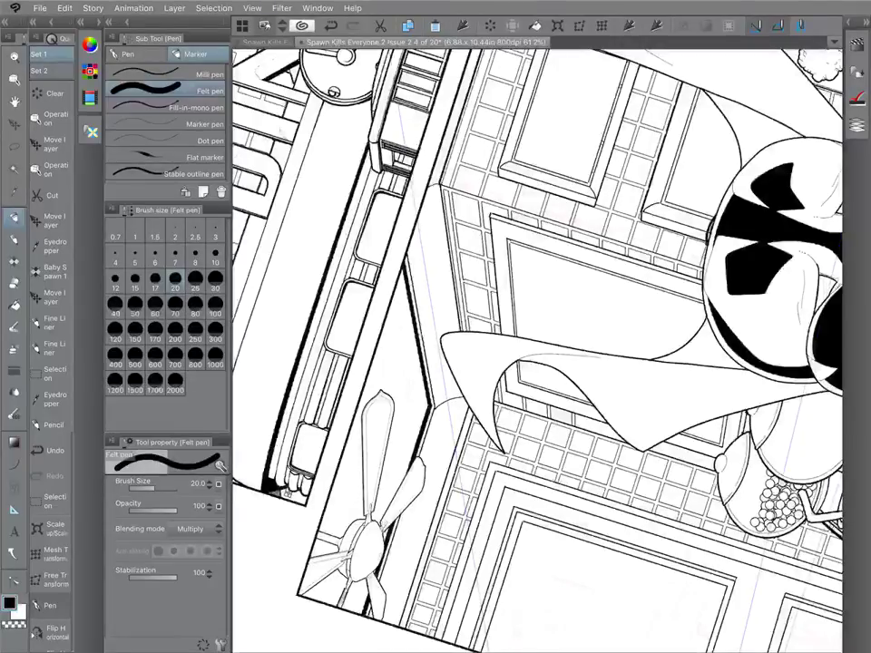
# Ink thick diagonal ceiling lines between and behind the blades of the fan above the door.
pyautogui.moveTo(438, 184); pyautogui.dragTo(626, 249)
pyautogui.moveTo(469, 355); pyautogui.dragTo(424, 443)
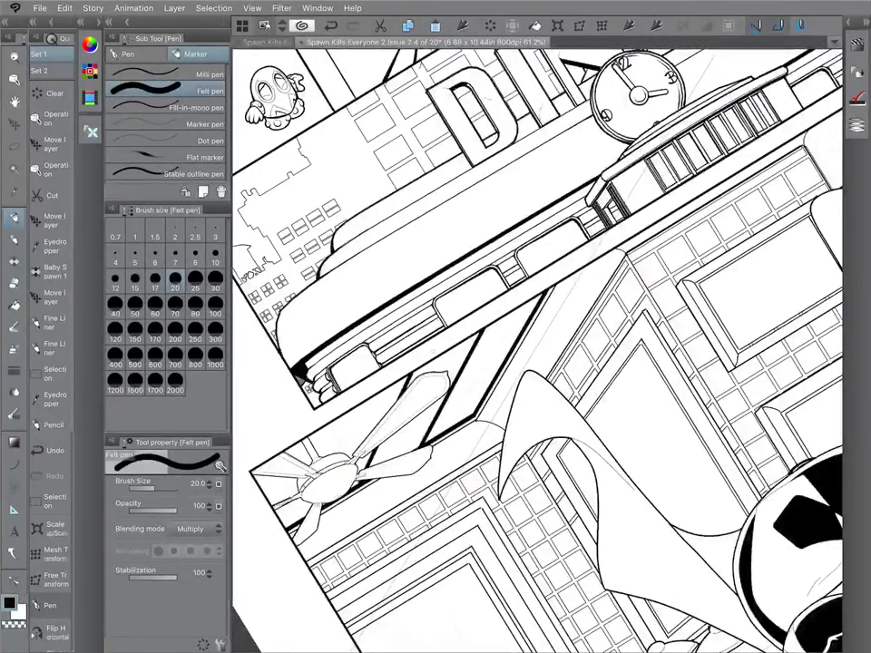
pyautogui.moveTo(347, 427); pyautogui.dragTo(335, 453)
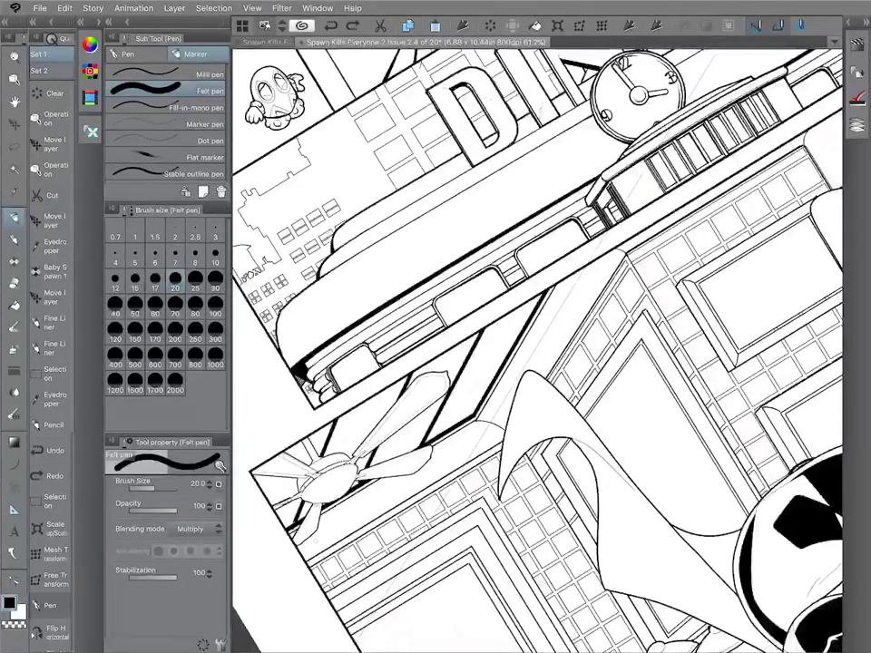
# Ink the thick ceiling edge and diagonal ceiling lines around the fan above the booth customers.
pyautogui.scroll(-3, 536, 345)
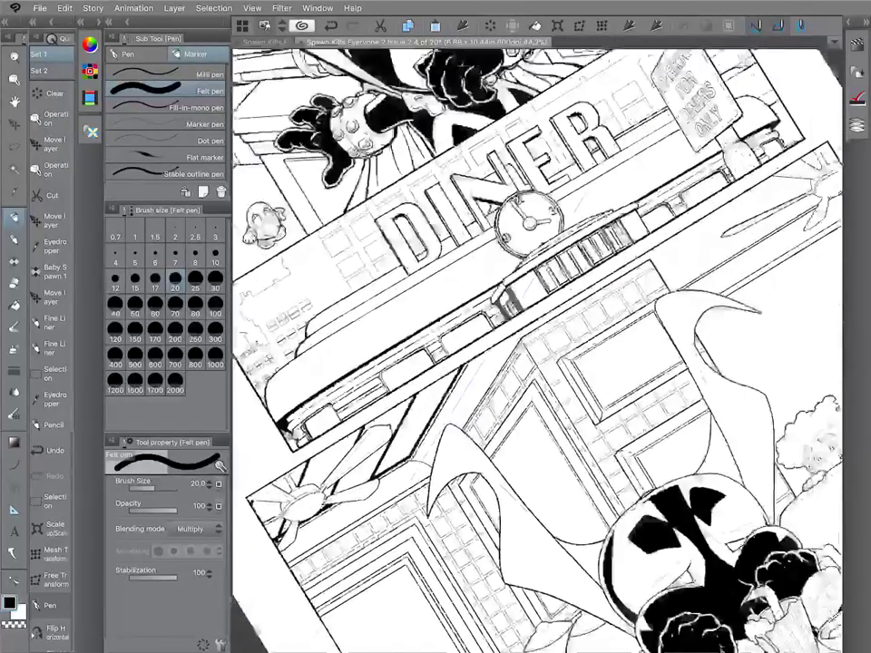
pyautogui.hscroll(5, 536, 345)
pyautogui.moveTo(440, 420); pyautogui.dragTo(509, 337)
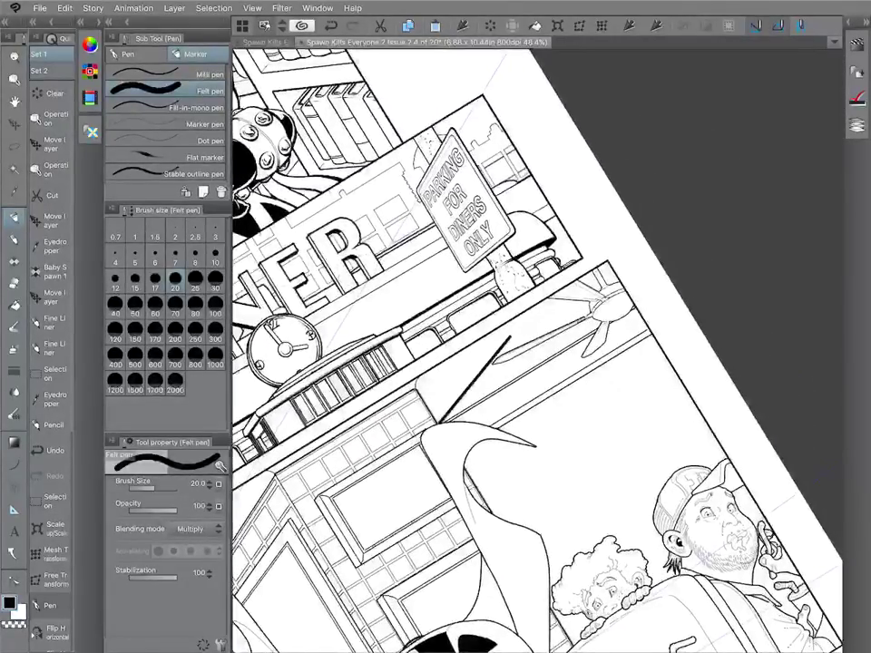
pyautogui.moveTo(442, 422); pyautogui.dragTo(598, 339)
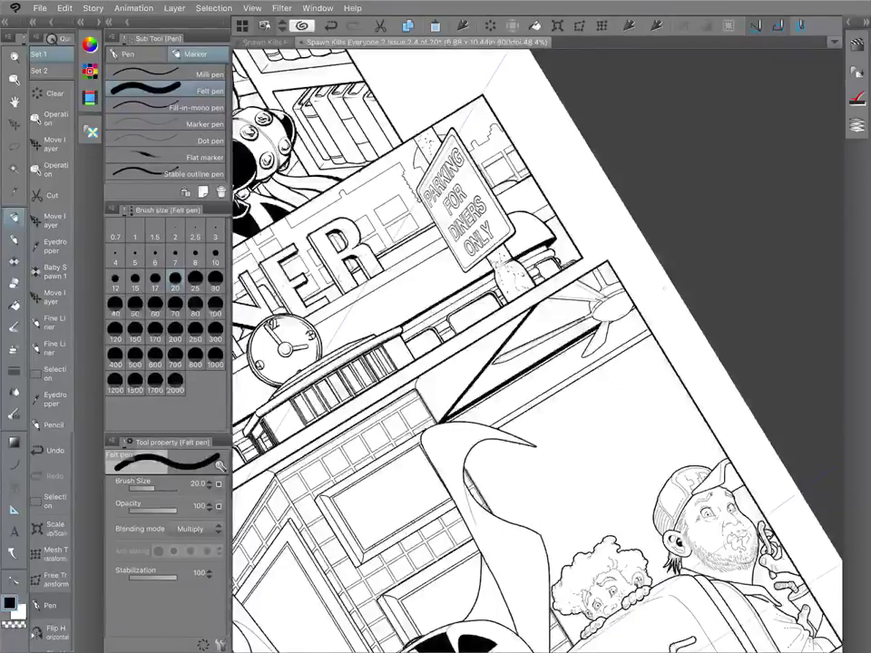
pyautogui.moveTo(518, 374); pyautogui.dragTo(536, 354)
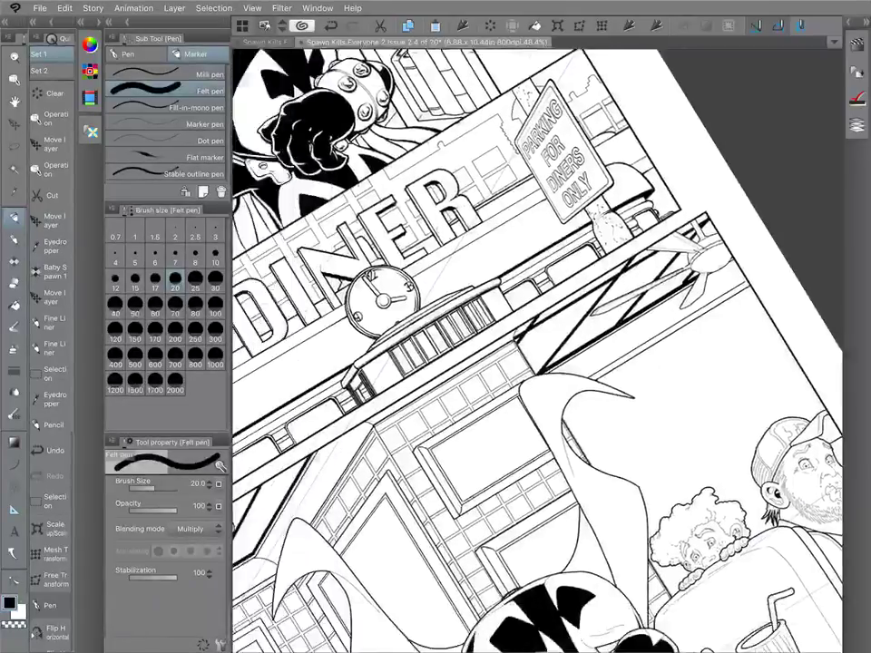
# Hollow the thick ceiling lines into outlines by selecting them with Select Color Gamut, shrinking the selection 3 px, clearing it and deselecting.
pyautogui.moveTo(363, 435); pyautogui.dragTo(754, 254)
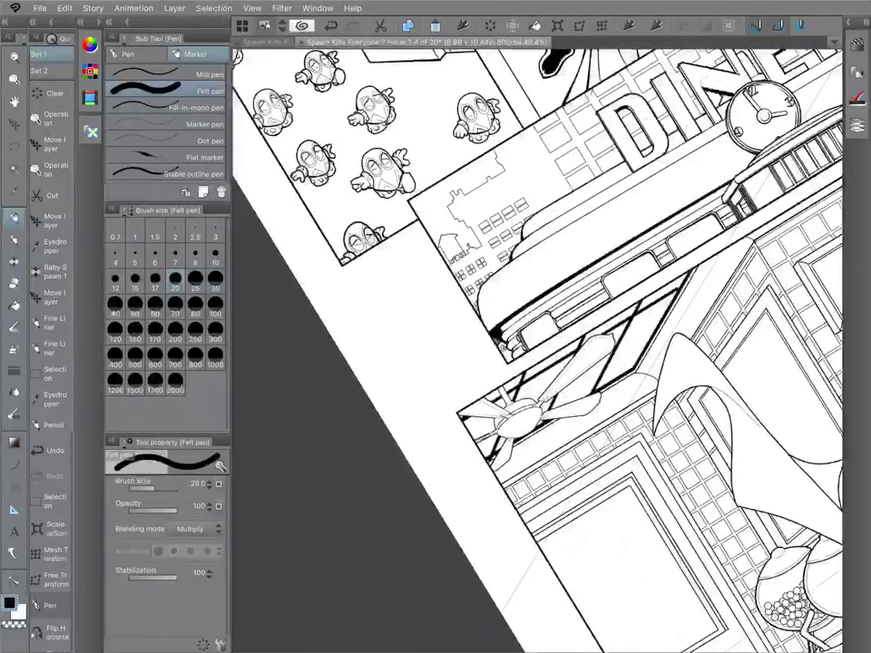
pyautogui.moveTo(764, 116); pyautogui.dragTo(796, 442)
pyautogui.scroll(1, 490, 167)
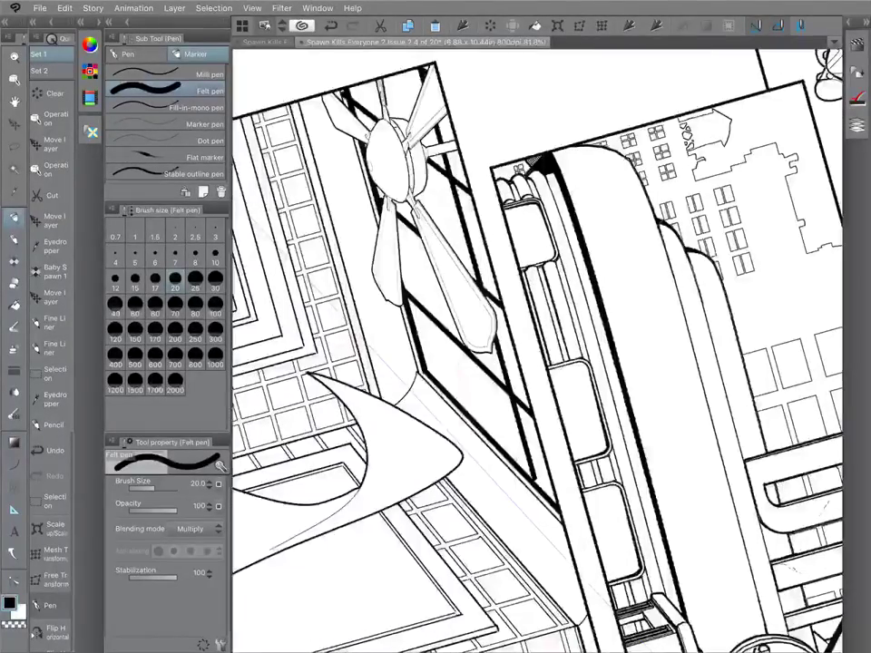
pyautogui.scroll(-5, 536, 351)
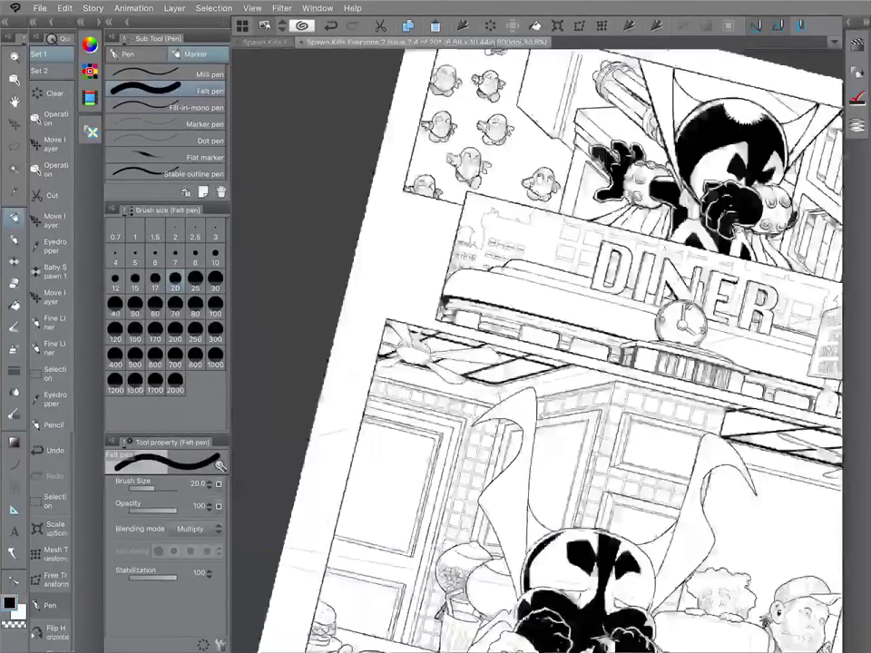
pyautogui.moveTo(612, 297); pyautogui.dragTo(509, 443)
pyautogui.scroll(3, 537, 351)
pyautogui.moveTo(578, 534); pyautogui.dragTo(538, 387)
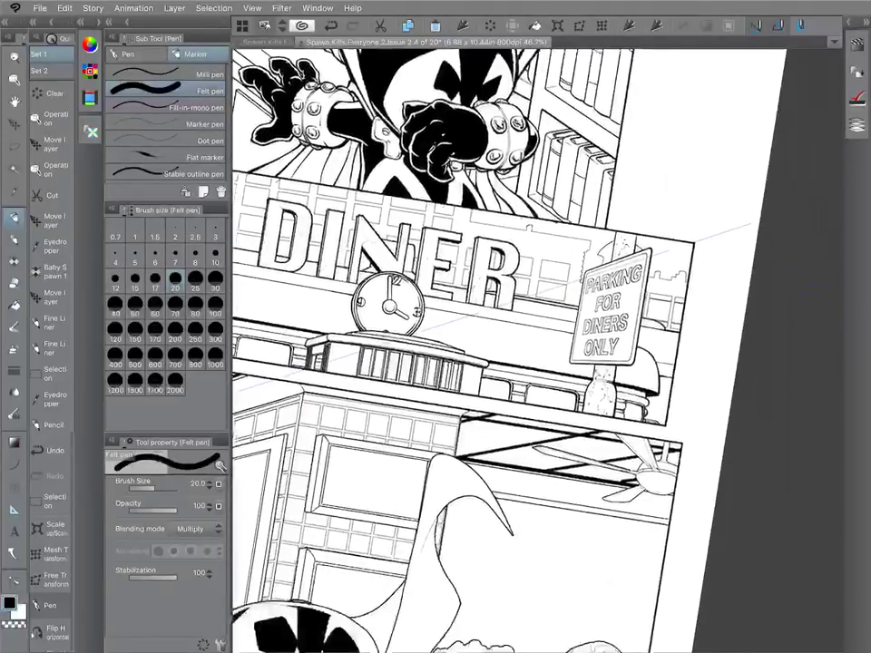
pyautogui.scroll(3, 538, 388)
pyautogui.click(214, 8)
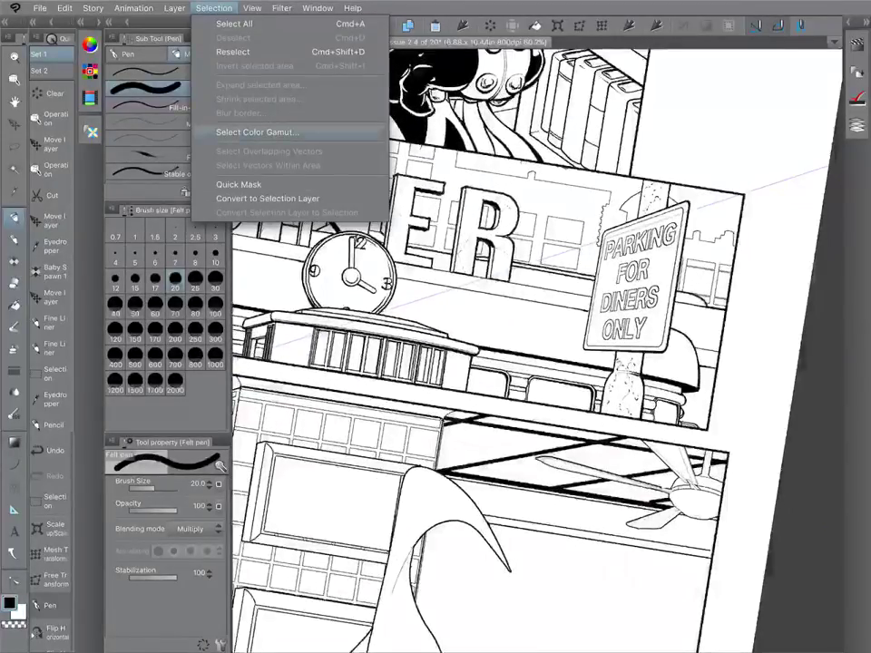
pyautogui.click(257, 132)
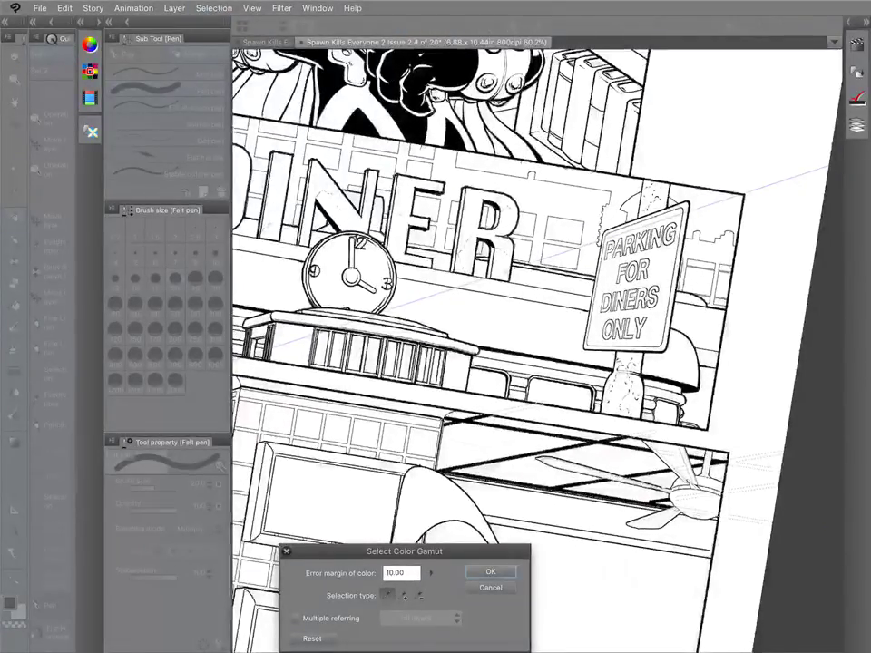
pyautogui.click(490, 572)
pyautogui.click(314, 553)
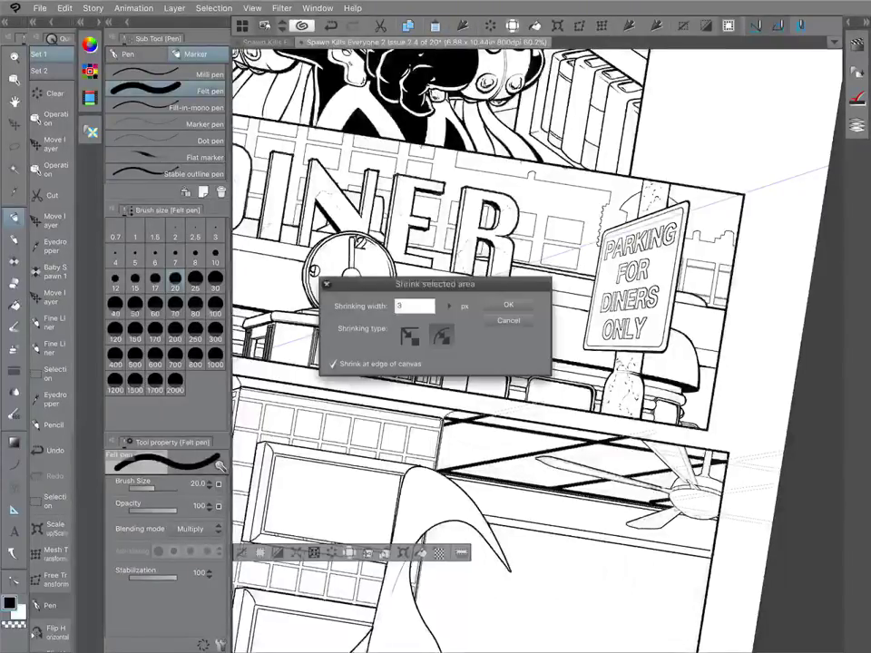
pyautogui.press('Return')
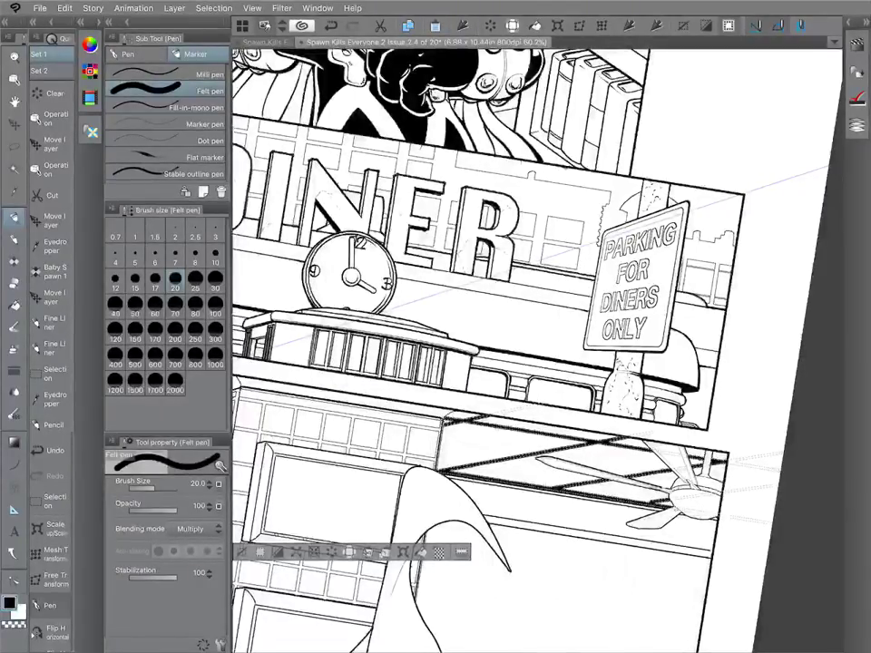
pyautogui.press('x')
pyautogui.press('Delete')
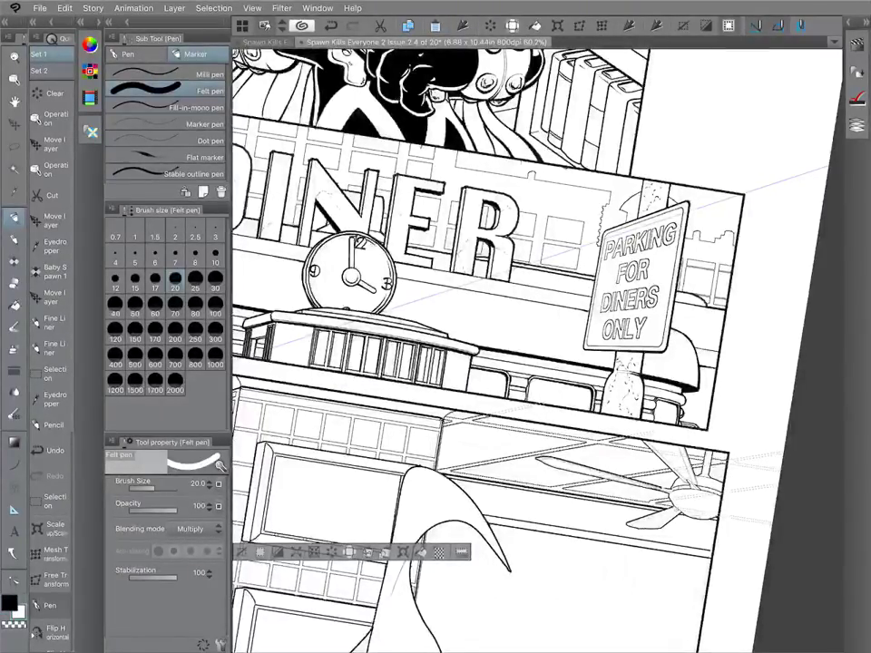
pyautogui.hotkey('ctrl', 'd')
# Look over the page and the diner interior panel to check the hollowed ceiling lines around both fans.
pyautogui.scroll(-4, 537, 350)
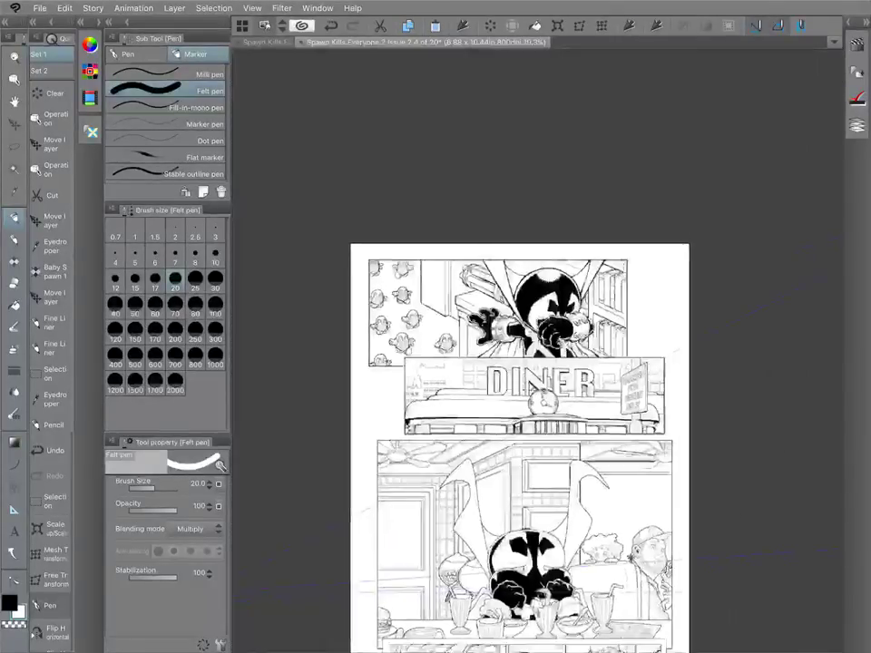
pyautogui.scroll(1, 625, 462)
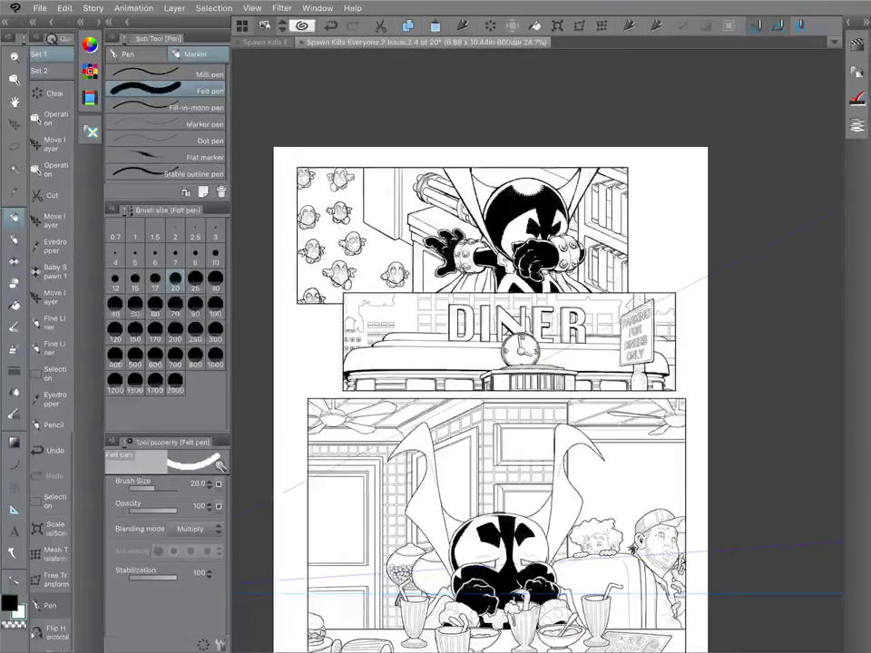
pyautogui.scroll(3, 664, 482)
pyautogui.scroll(2, 617, 404)
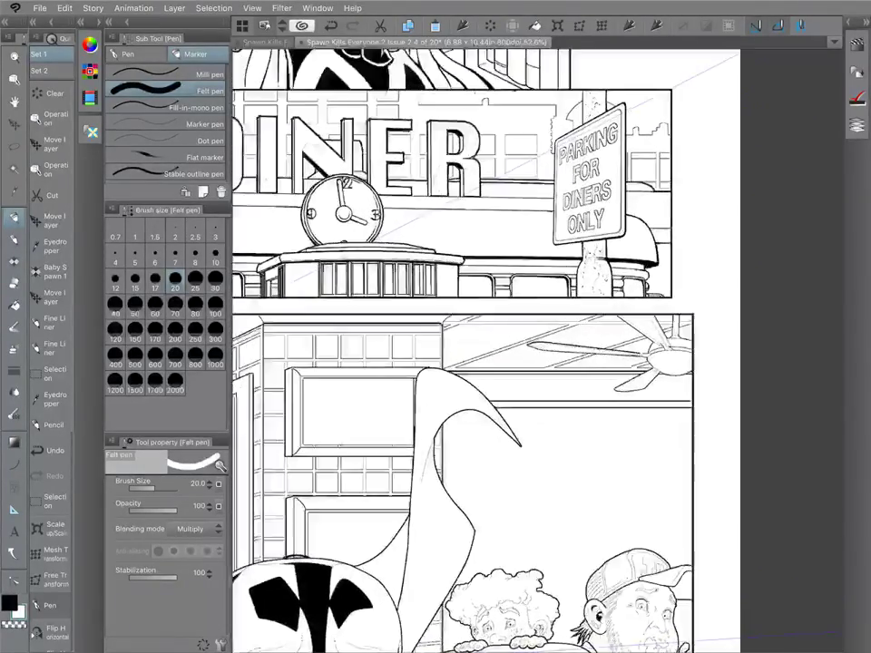
pyautogui.scroll(-5, 704, 405)
pyautogui.scroll(1, 634, 454)
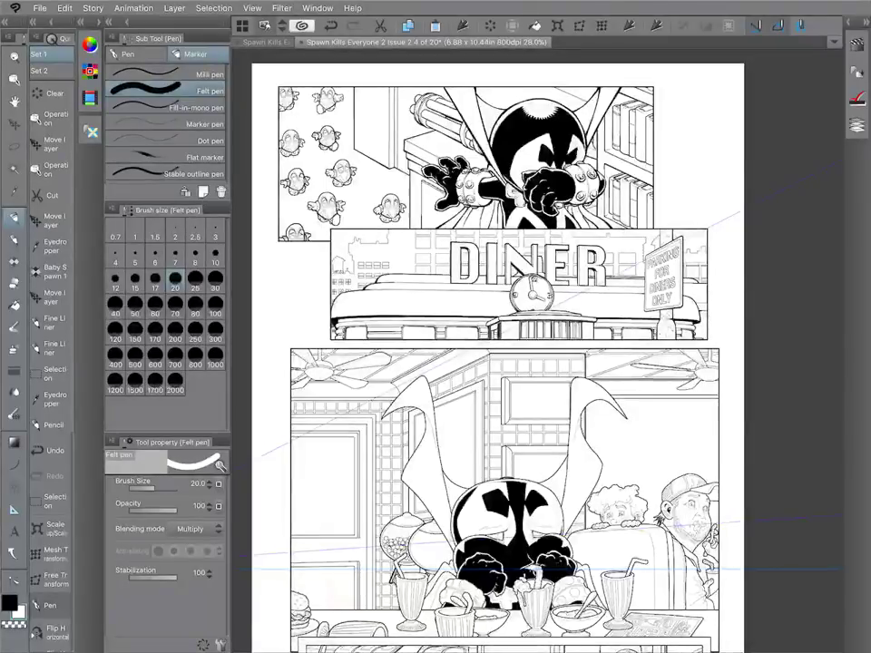
pyautogui.scroll(-2, 544, 363)
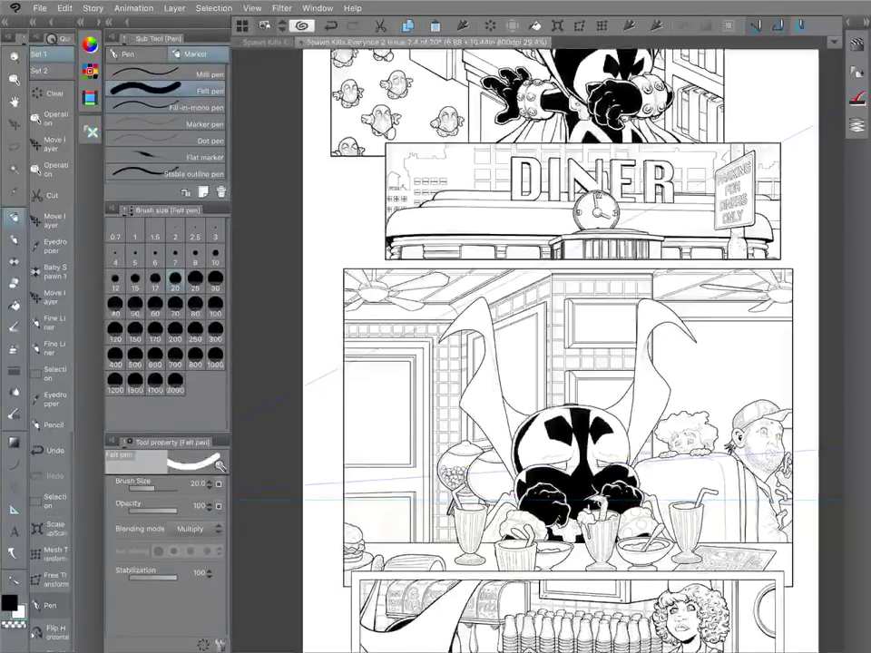
# Draw a black-outlined, white-filled rectangle for a sign in the door's upper window with line size 7, running into the panel border.
pyautogui.scroll(3, 305, 388)
pyautogui.scroll(2, 263, 418)
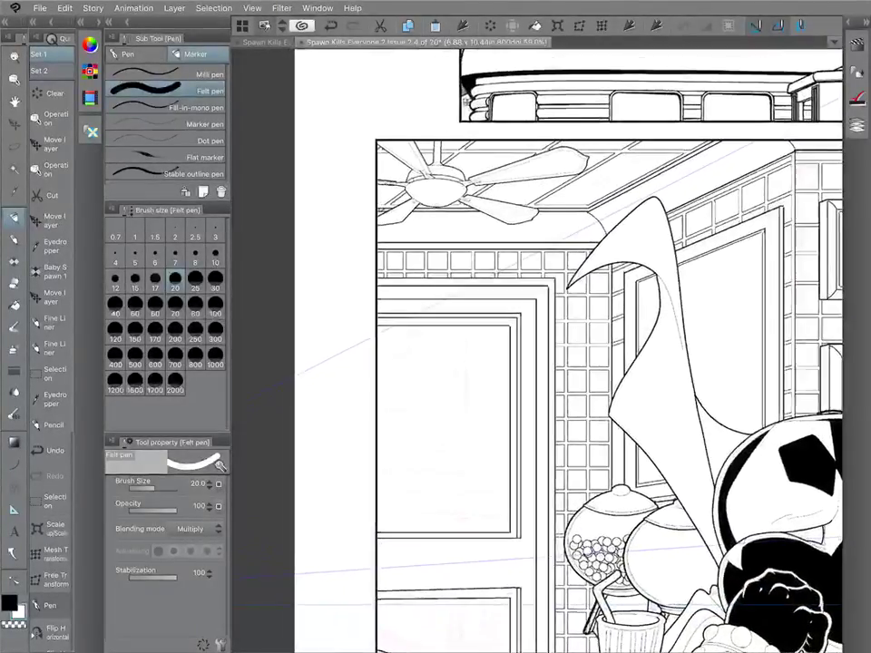
pyautogui.press('u')
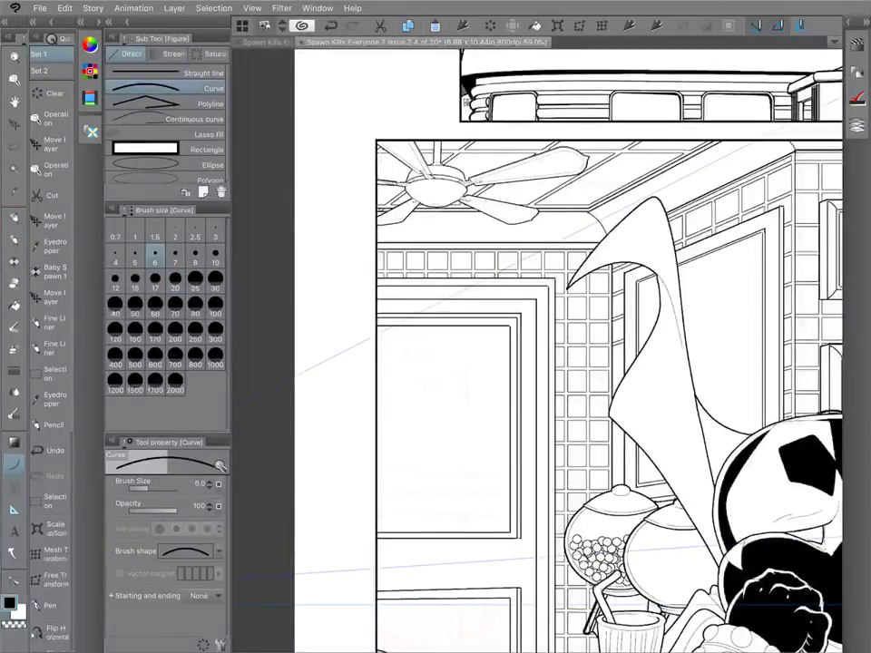
pyautogui.click(181, 149)
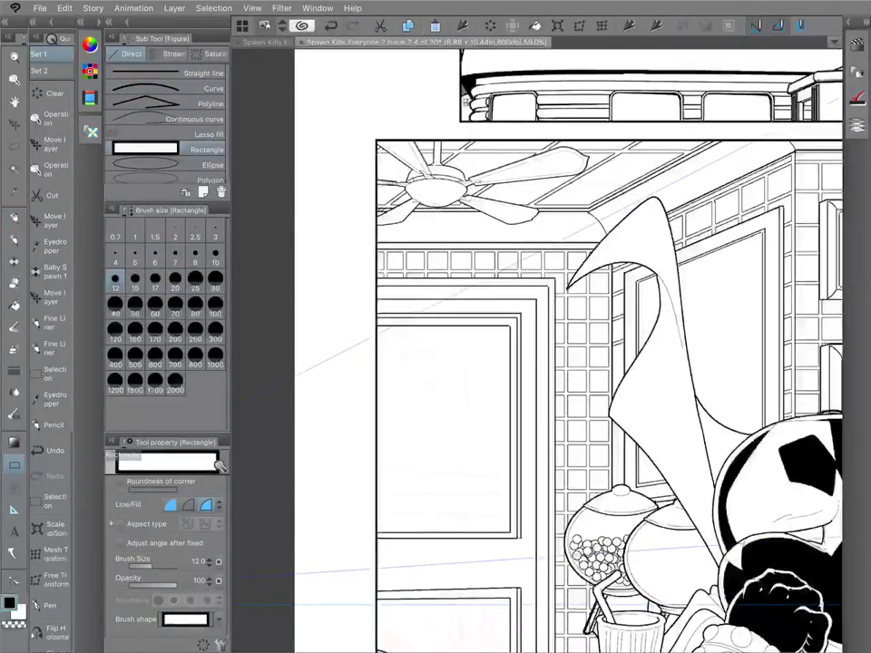
pyautogui.press('[')
pyautogui.press('[')
pyautogui.press('[')
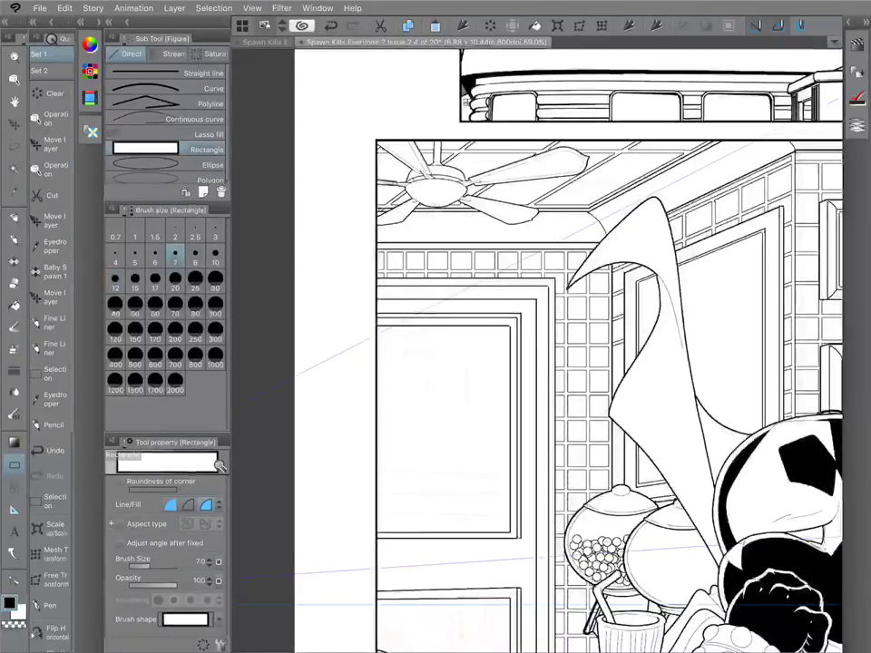
pyautogui.moveTo(365, 369); pyautogui.dragTo(482, 465)
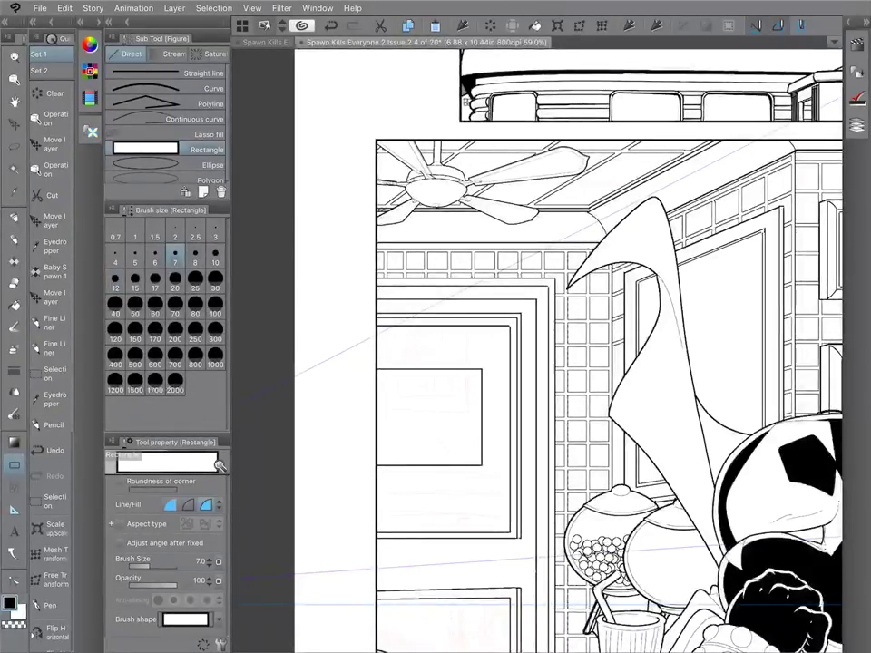
# Ink the sign's hanging cord with the size 7 Felt pen, rising from its upper corner to a rounded peak and down to the panel border.
pyautogui.scroll(3, 448, 385)
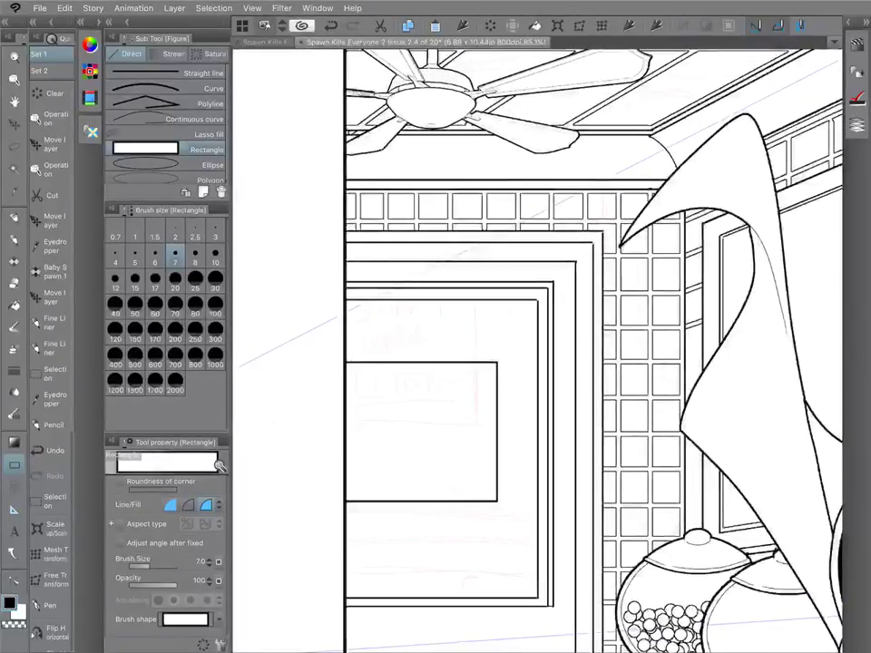
pyautogui.press('p')
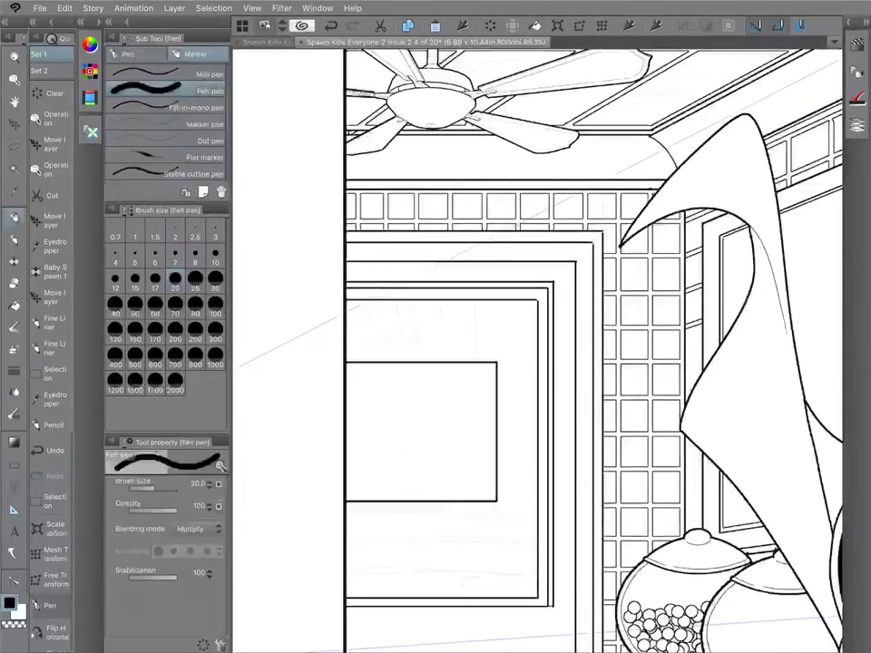
pyautogui.press('u')
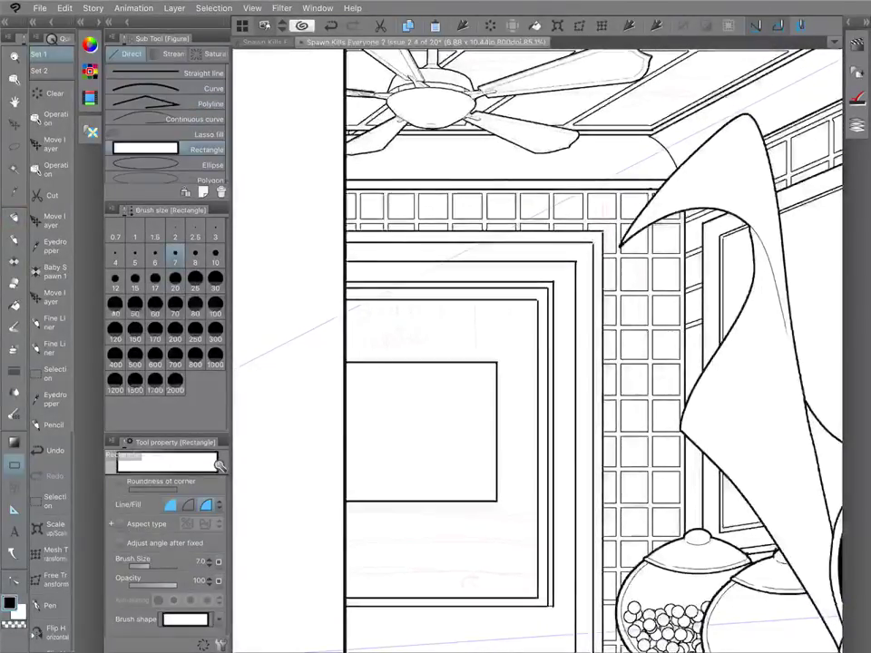
pyautogui.click(167, 88)
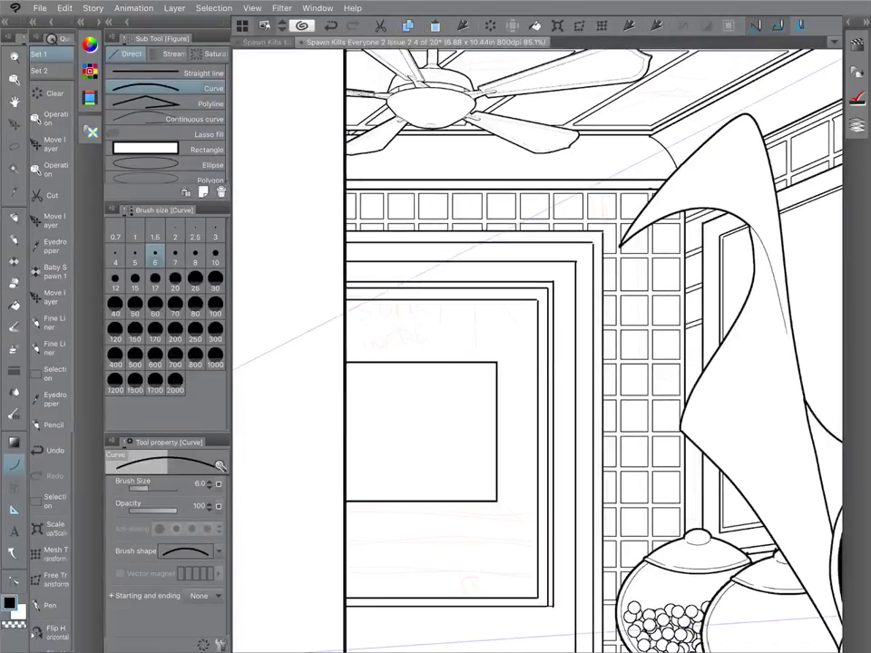
pyautogui.press('p')
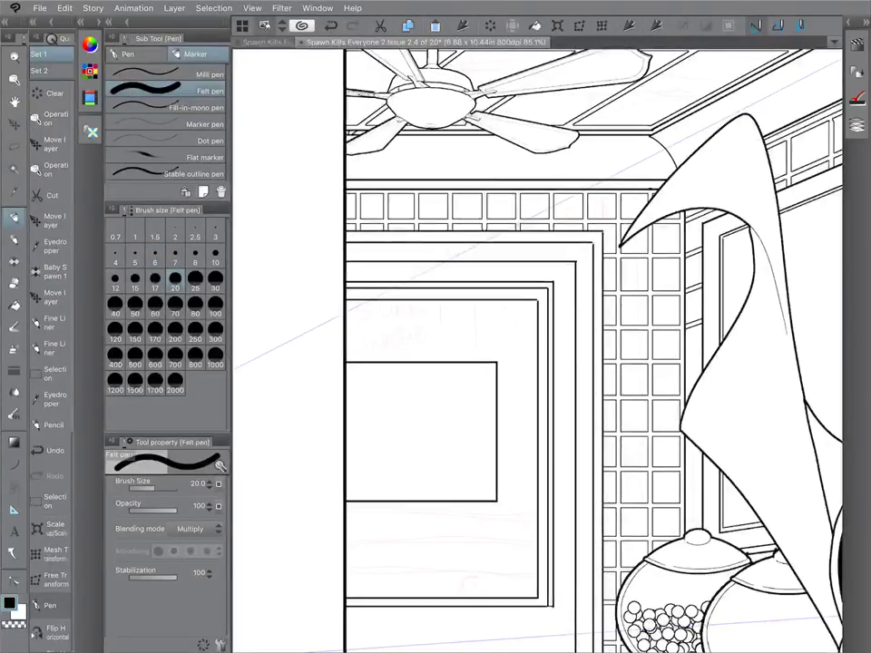
pyautogui.click(175, 256)
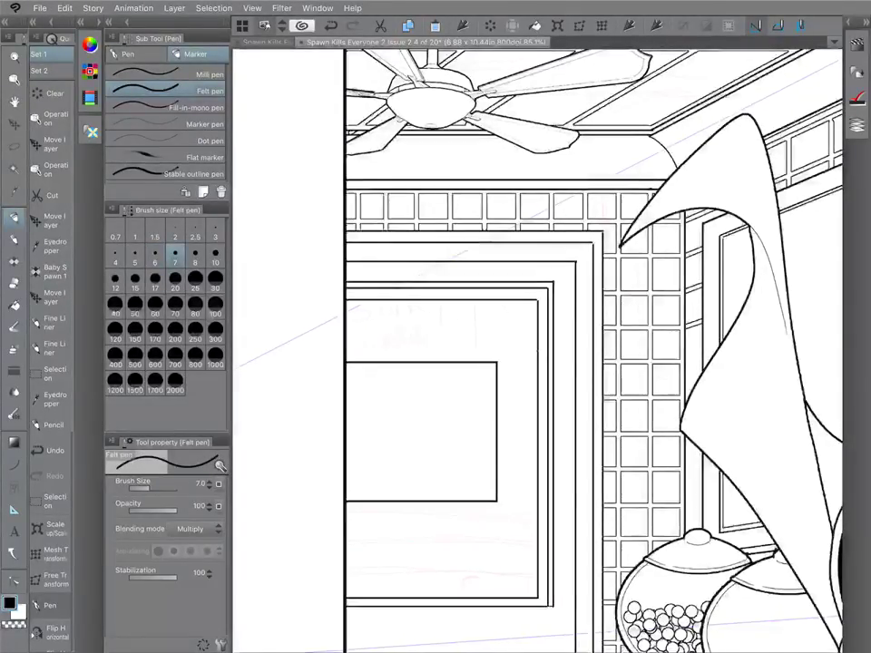
pyautogui.moveTo(496, 361)
pyautogui.mouseDown()
pyautogui.moveTo(434, 317)
pyautogui.moveTo(397, 308)
pyautogui.moveTo(405, 309)
pyautogui.mouseUp()
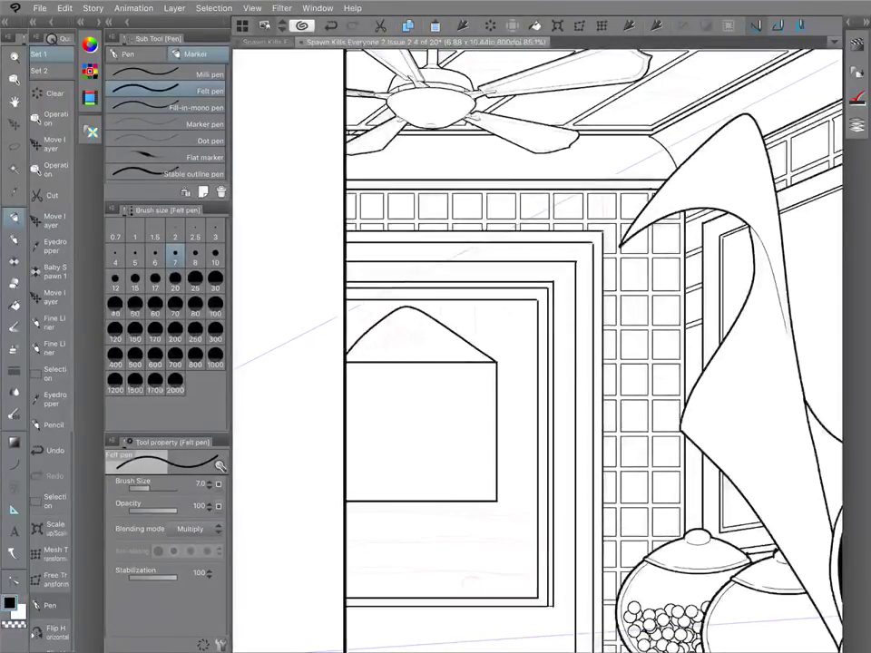
# Draw a small white-filled ellipse with line size 7 at the peak of the cord as the sign's nail.
pyautogui.scroll(-5, 537, 352)
pyautogui.scroll(3, 536, 352)
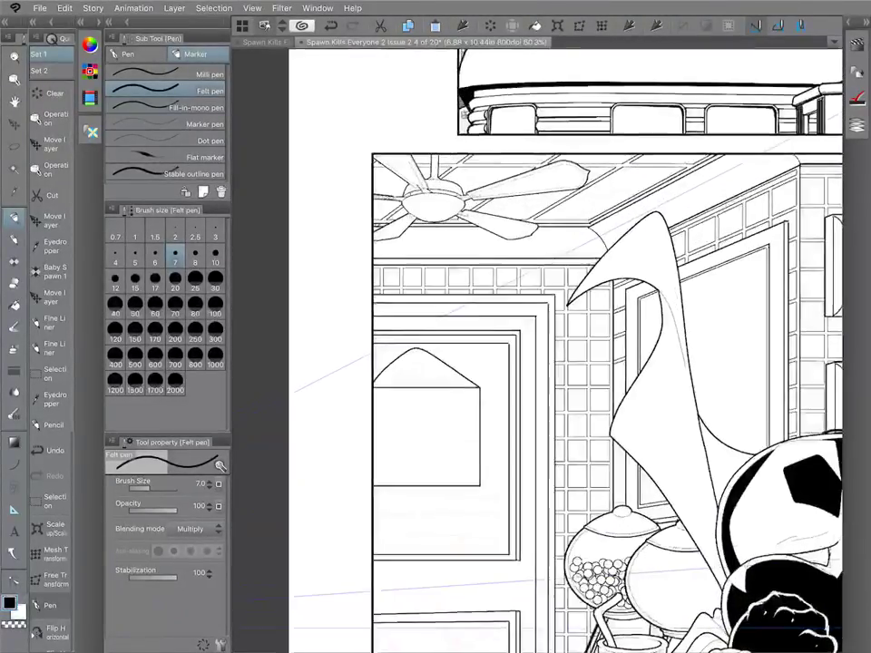
pyautogui.scroll(4, 486, 332)
pyautogui.press('u')
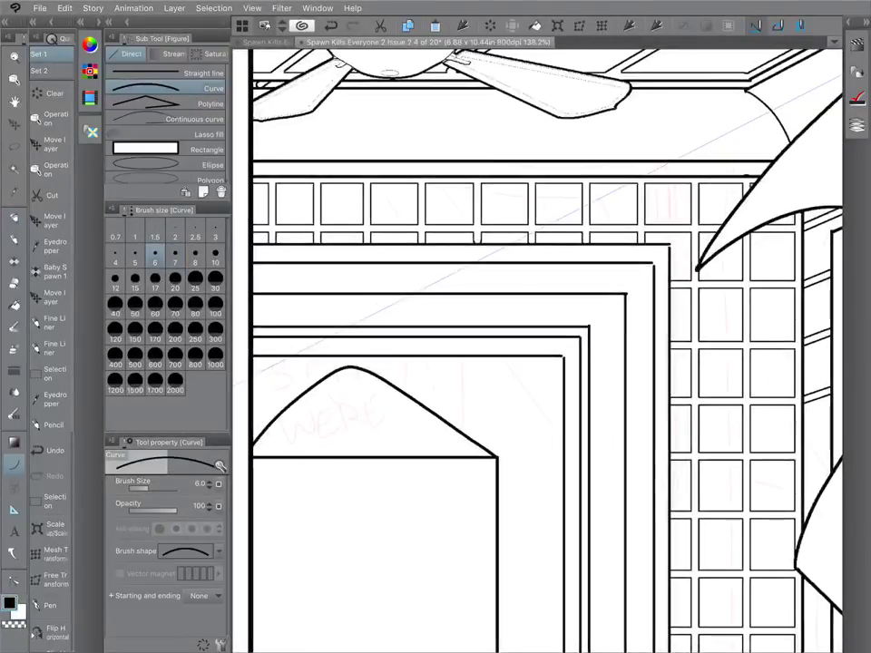
pyautogui.click(168, 149)
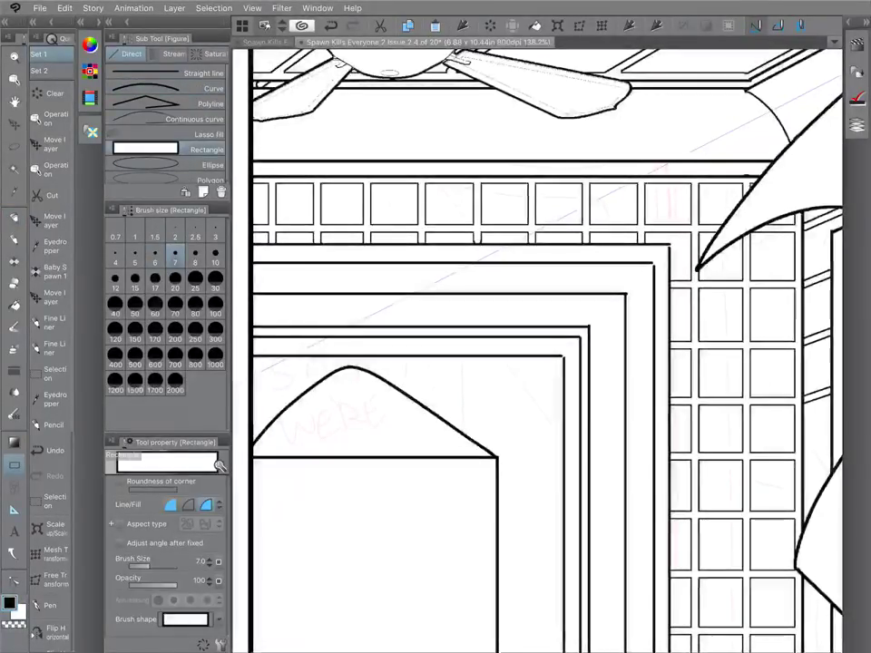
pyautogui.click(168, 165)
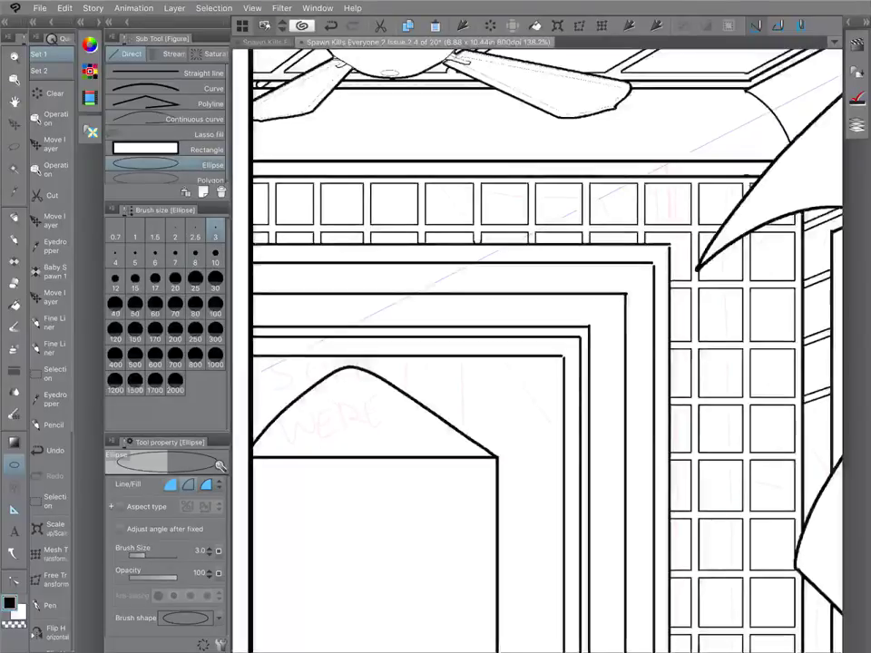
pyautogui.click(175, 256)
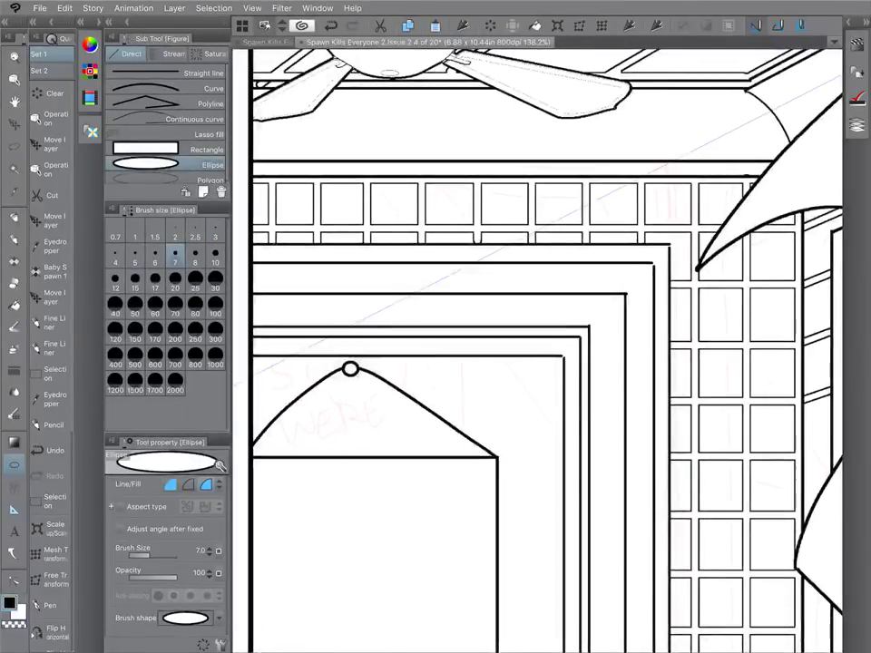
# Add the two-line text "Sorry, we're closed" in Anime Ace 2.0 BB at size 6.0, just below the hanging sign on the door.
pyautogui.scroll(-5, 469, 346)
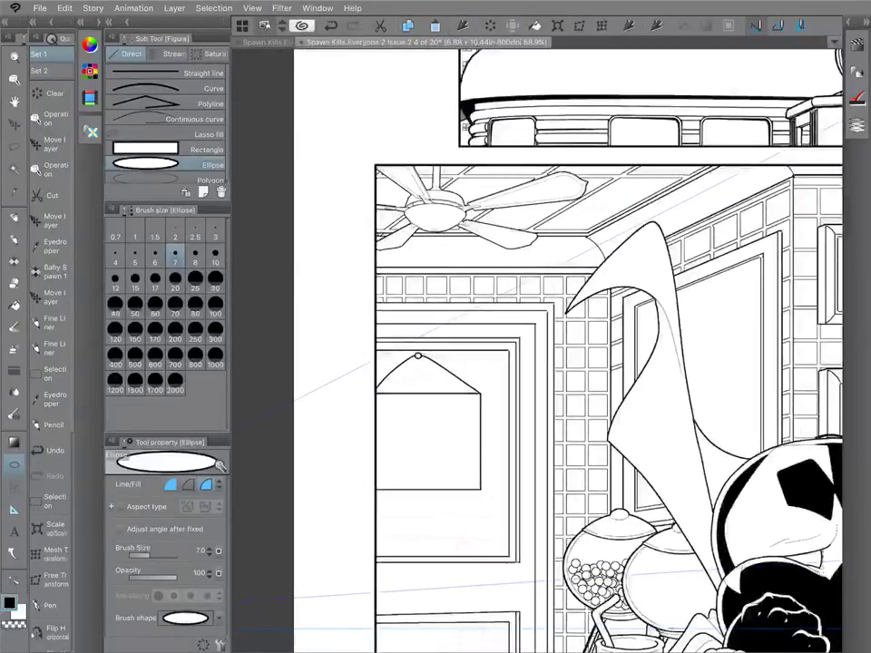
pyautogui.scroll(-2, 533, 368)
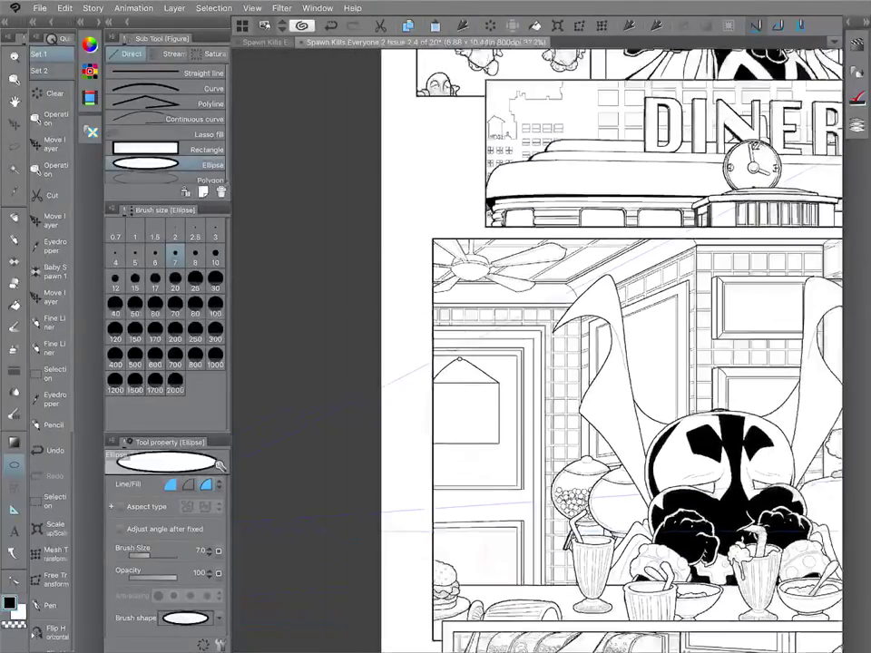
pyautogui.scroll(2, 499, 328)
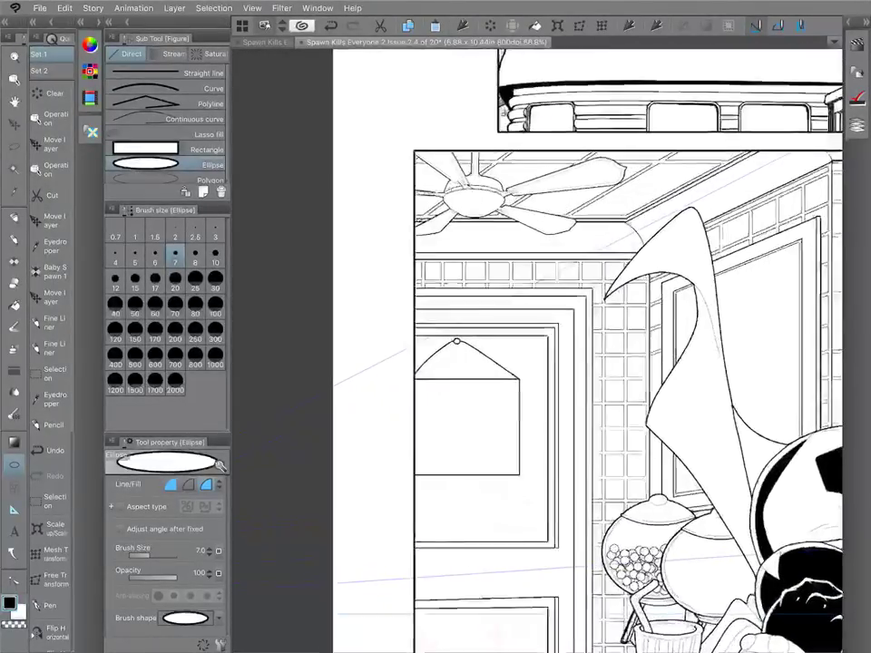
pyautogui.press('t')
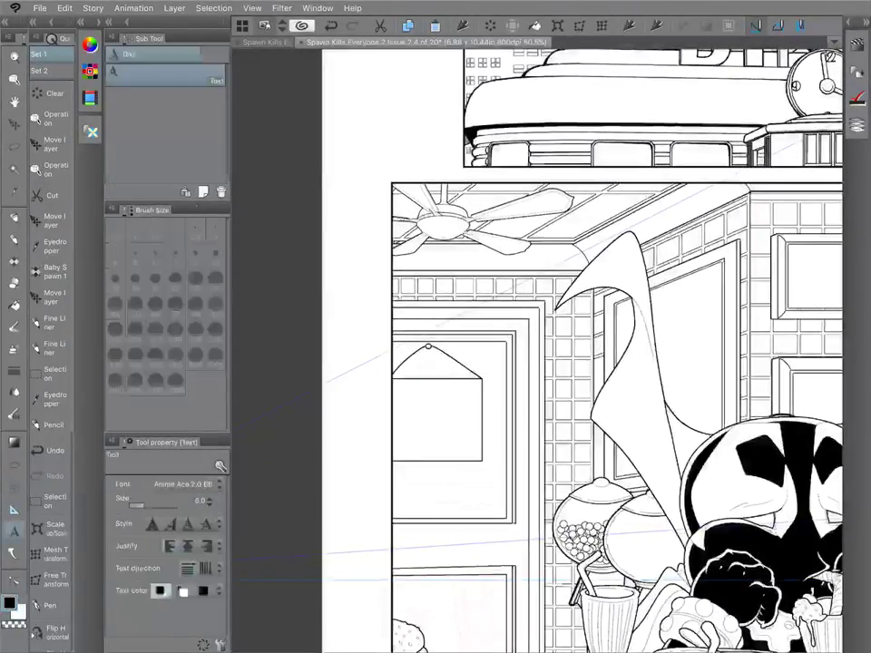
pyautogui.scroll(-1, 580, 381)
pyautogui.click(417, 509)
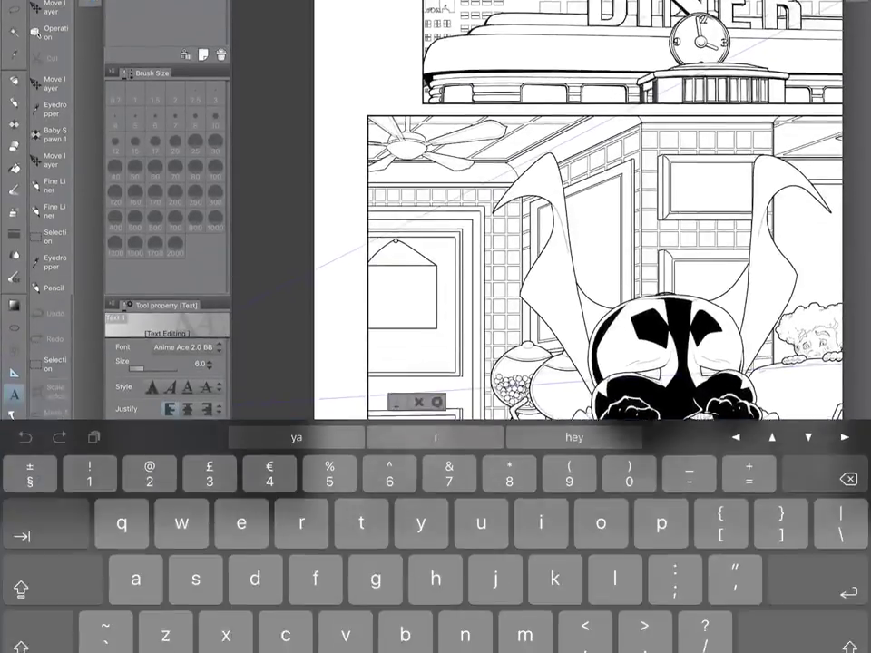
pyautogui.write('s')
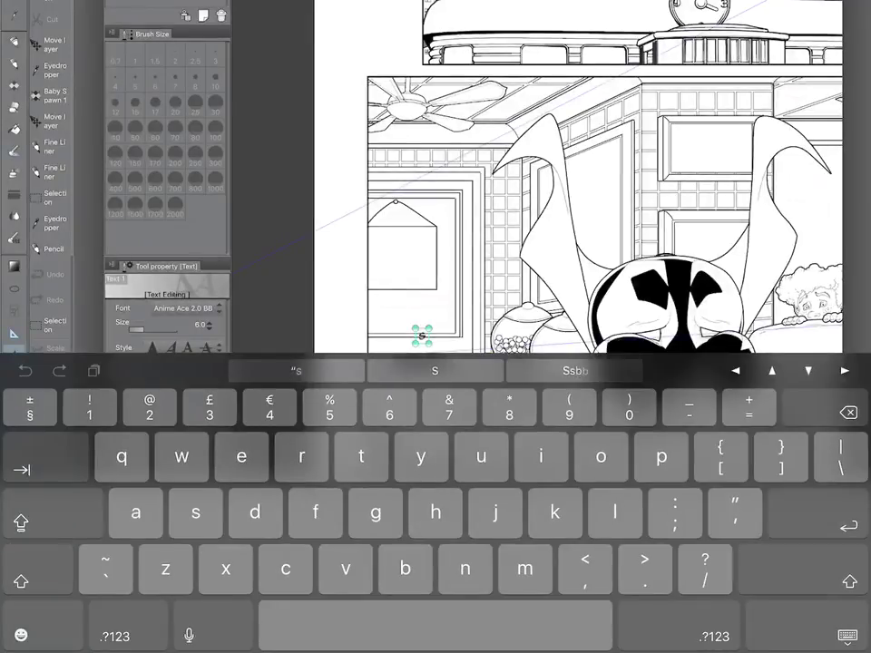
pyautogui.write('or')
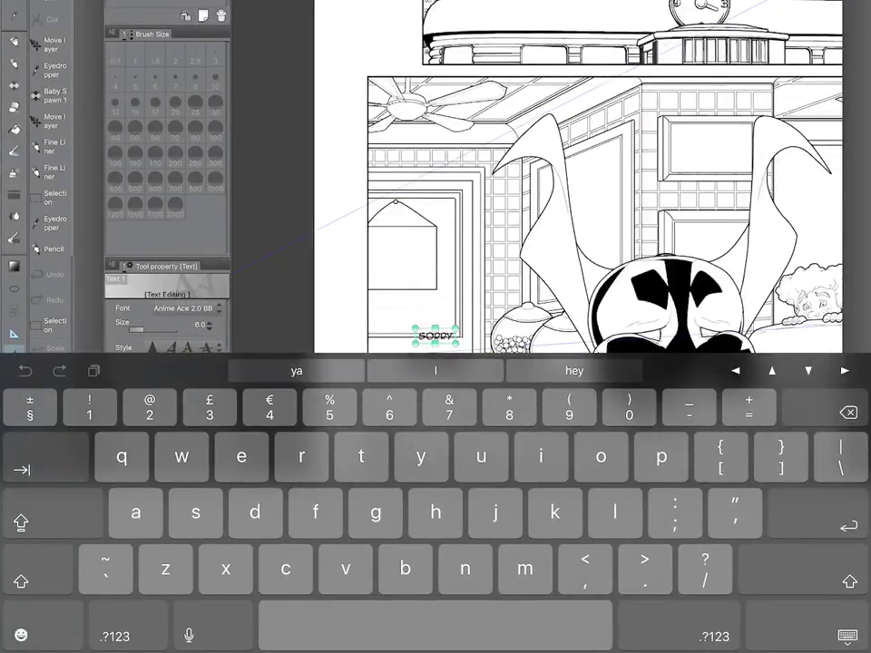
pyautogui.press('BackSpace')
pyautogui.press('Return')
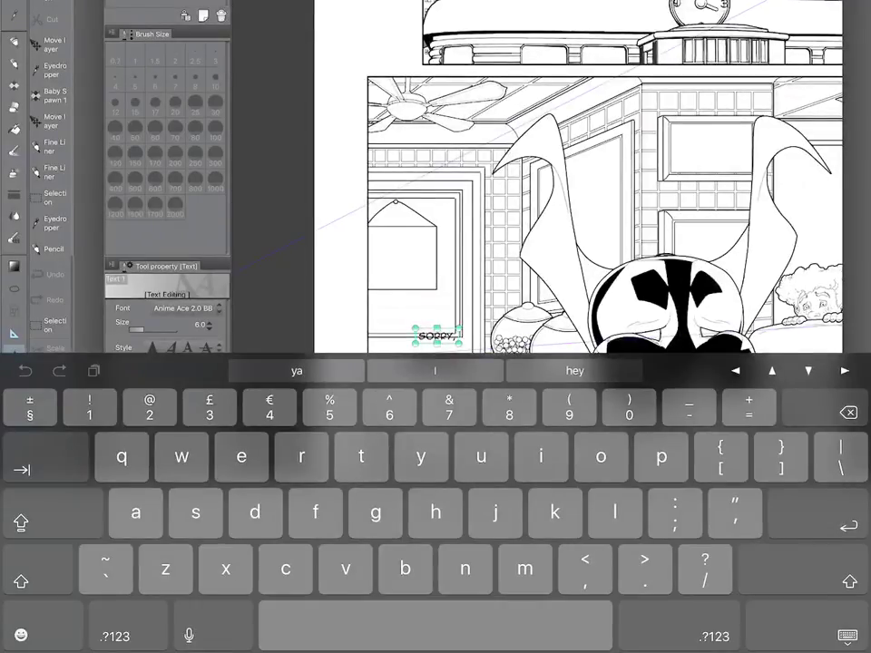
pyautogui.write('re ')
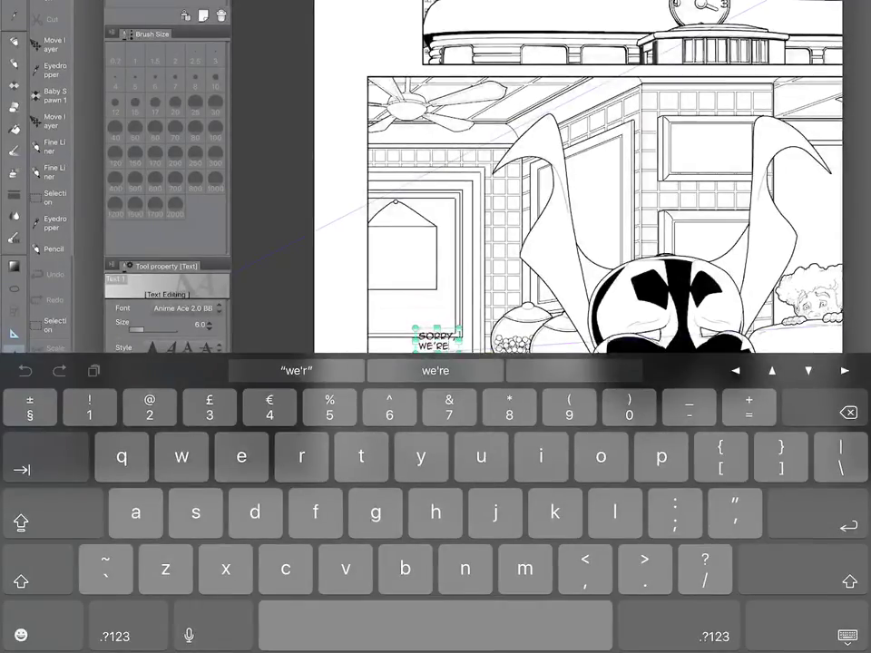
pyautogui.write('closed')
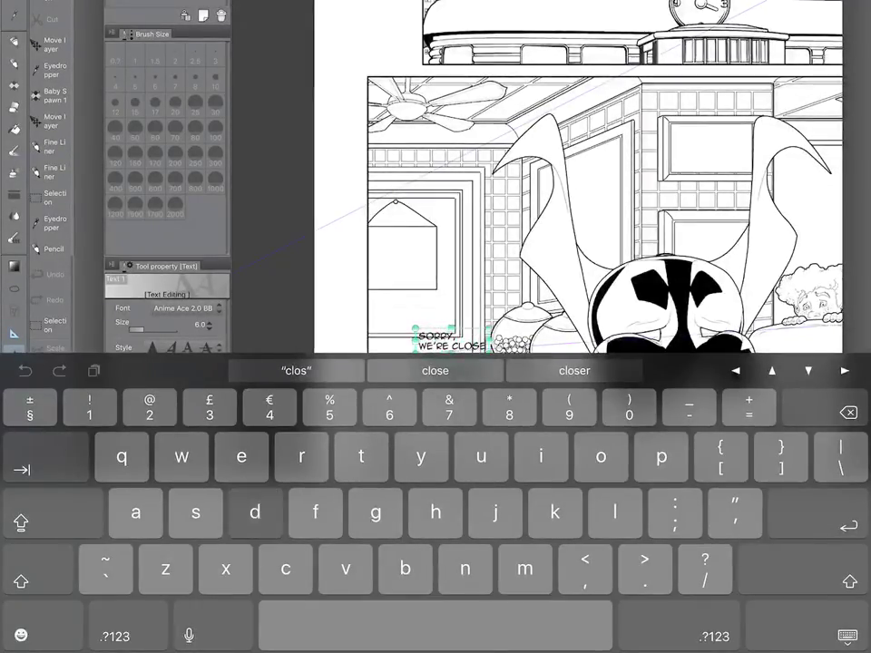
pyautogui.scroll(3, 450, 229)
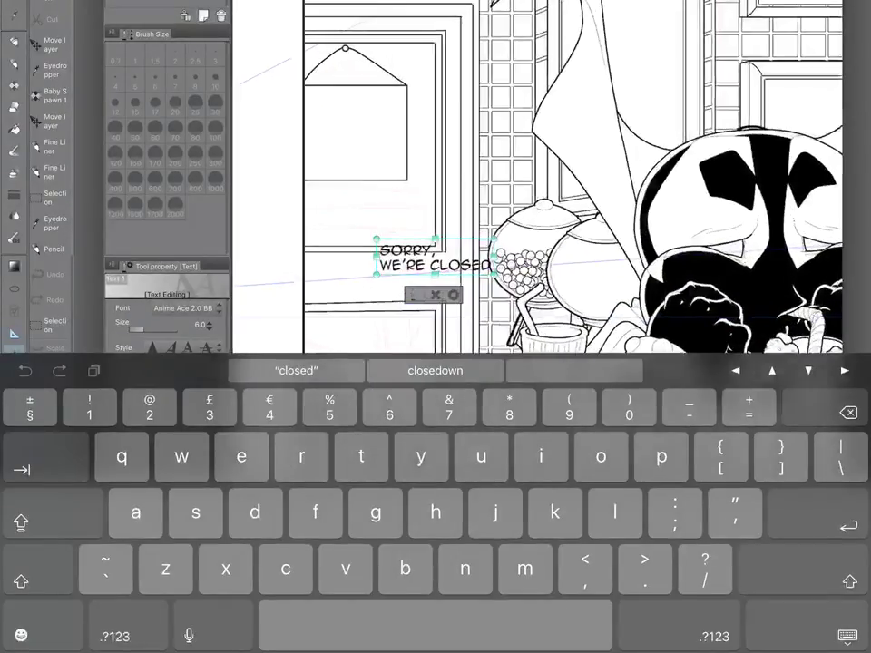
# Centre-align the two lines of sign text and enlarge them to size 16.7.
pyautogui.click(847, 637)
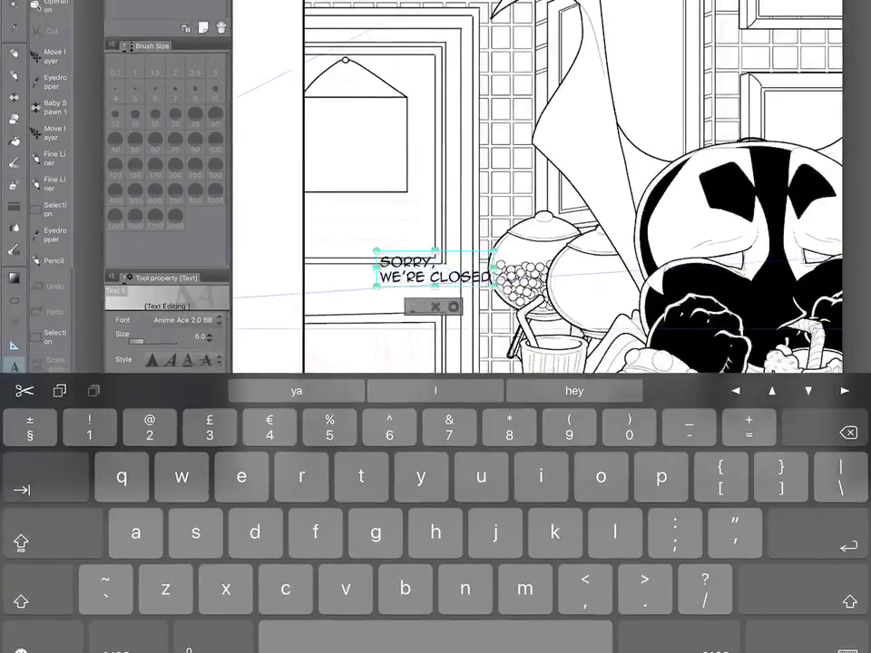
pyautogui.click(435, 433)
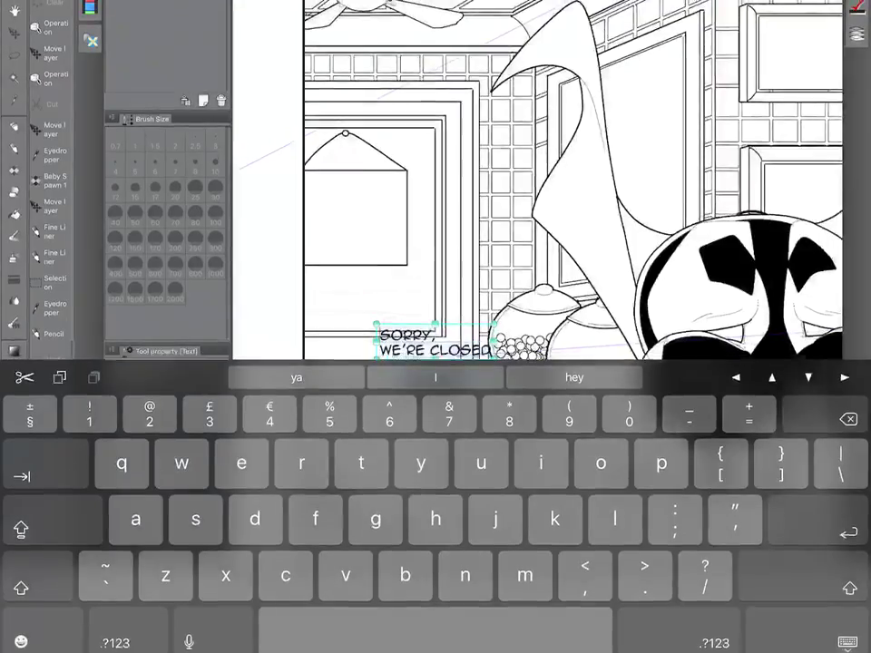
pyautogui.click(847, 636)
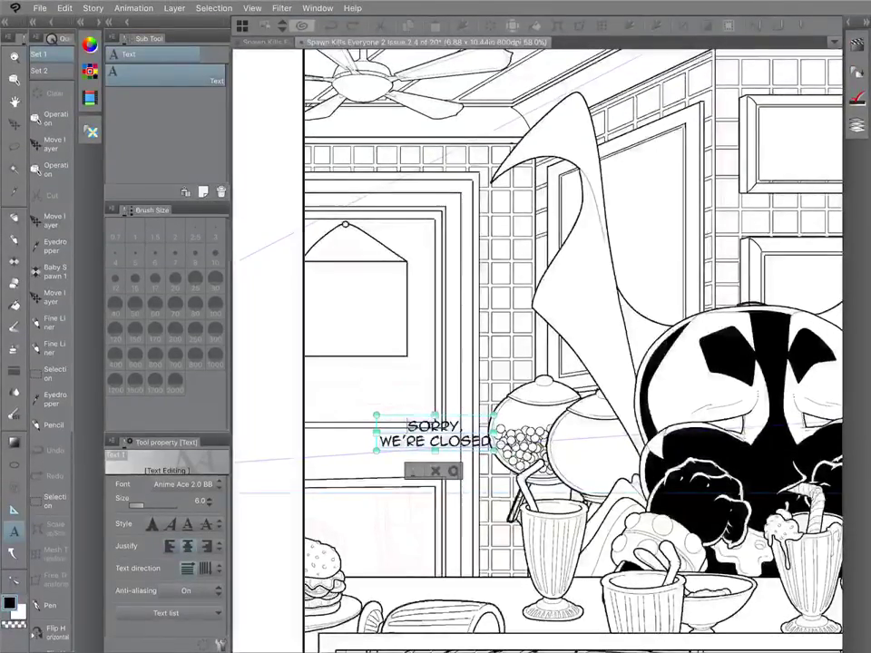
pyautogui.moveTo(436, 416); pyautogui.dragTo(435, 362)
# Set the font of the sign text's first line, "Sorry,", to Baskerville SemiBold.
pyautogui.click(504, 388)
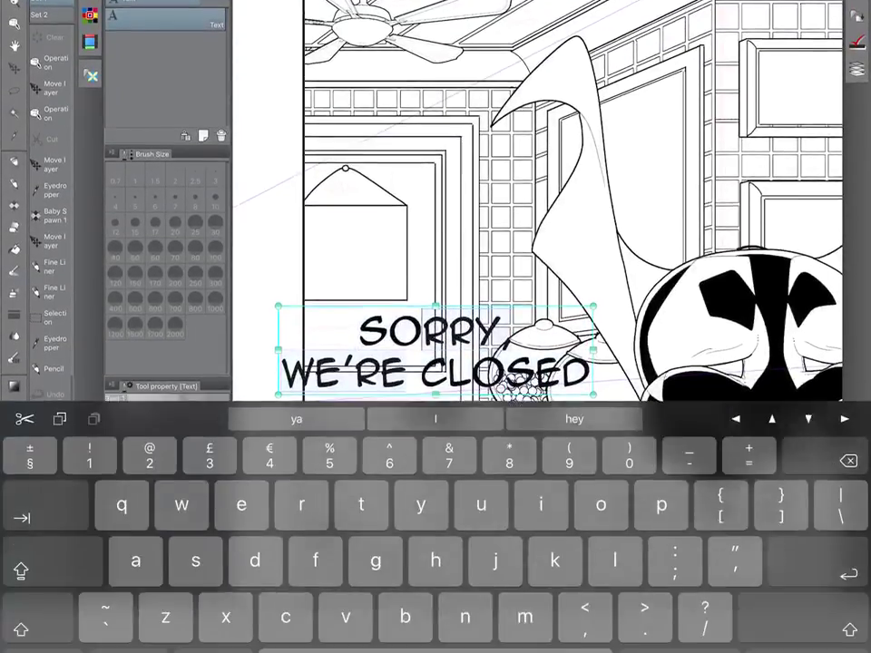
pyautogui.press('BackSpace')
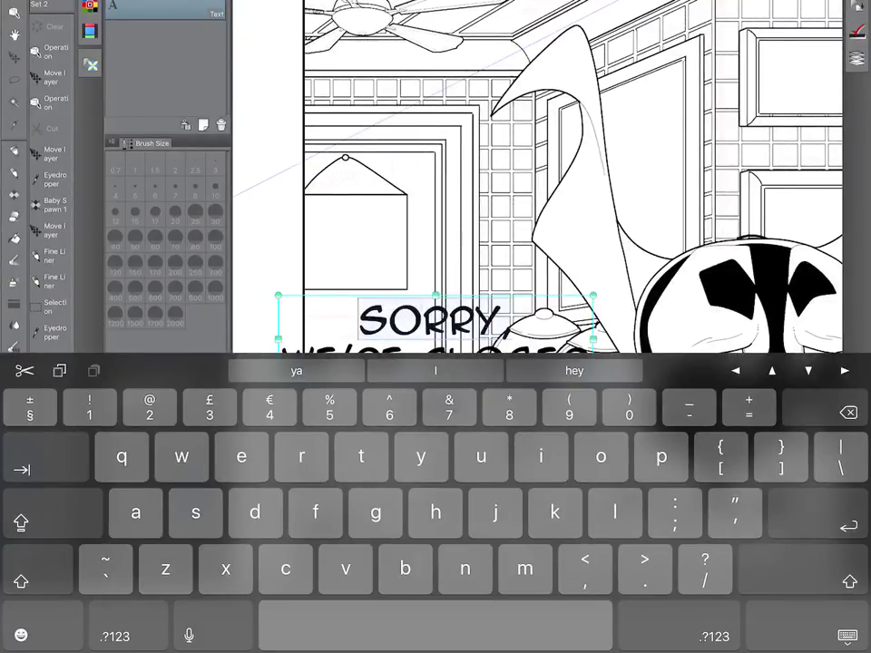
pyautogui.write(',')
pyautogui.click(846, 635)
pyautogui.click(185, 484)
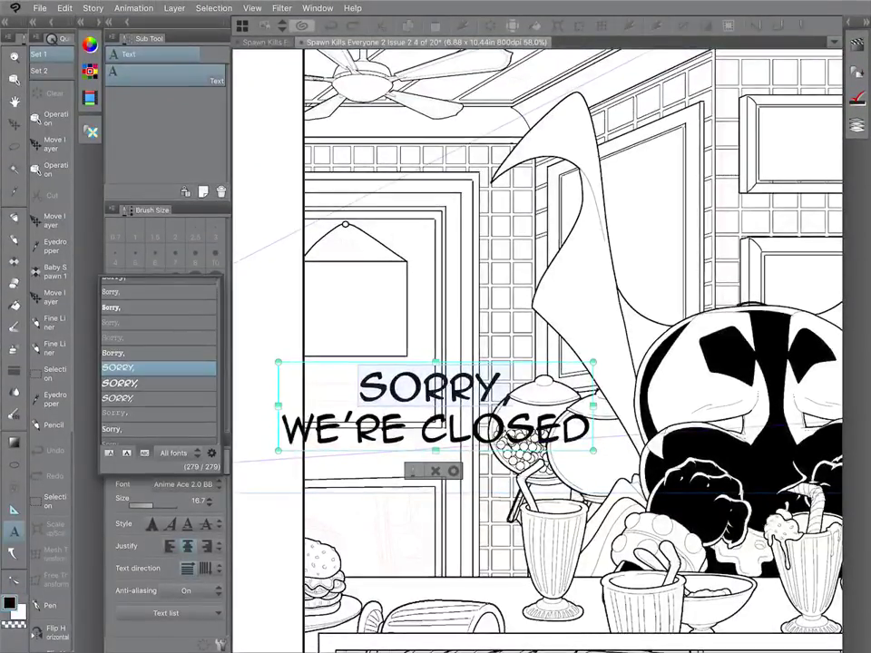
pyautogui.moveTo(223, 278); pyautogui.dragTo(220, 278)
pyautogui.scroll(2, 158, 363)
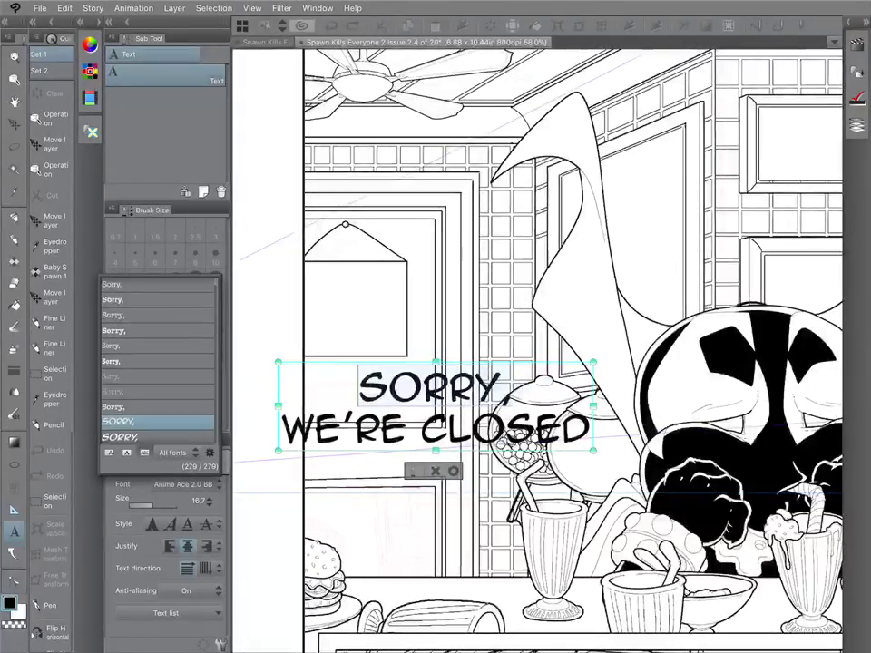
pyautogui.scroll(-10, 158, 363)
pyautogui.scroll(-4, 158, 363)
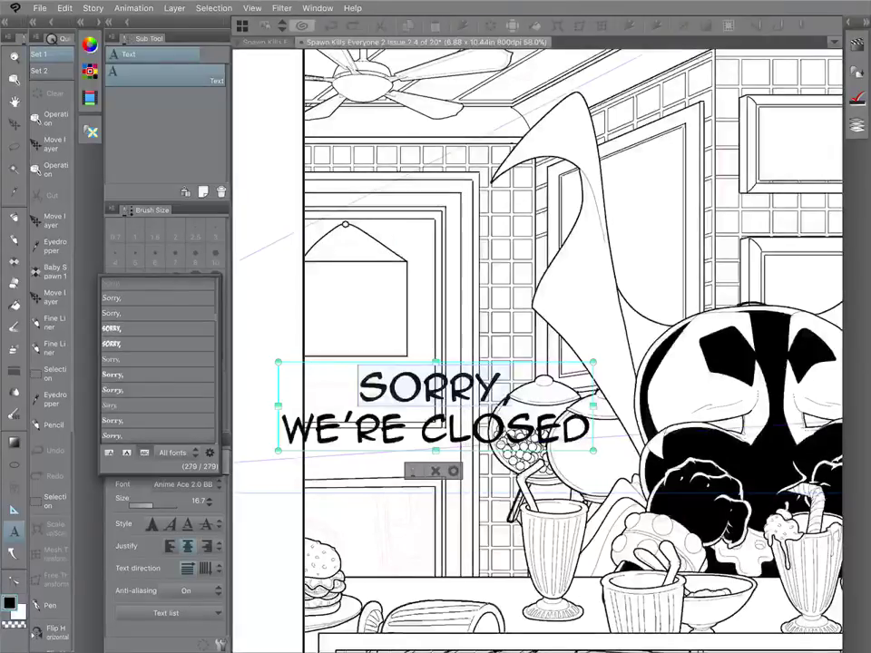
pyautogui.click(158, 420)
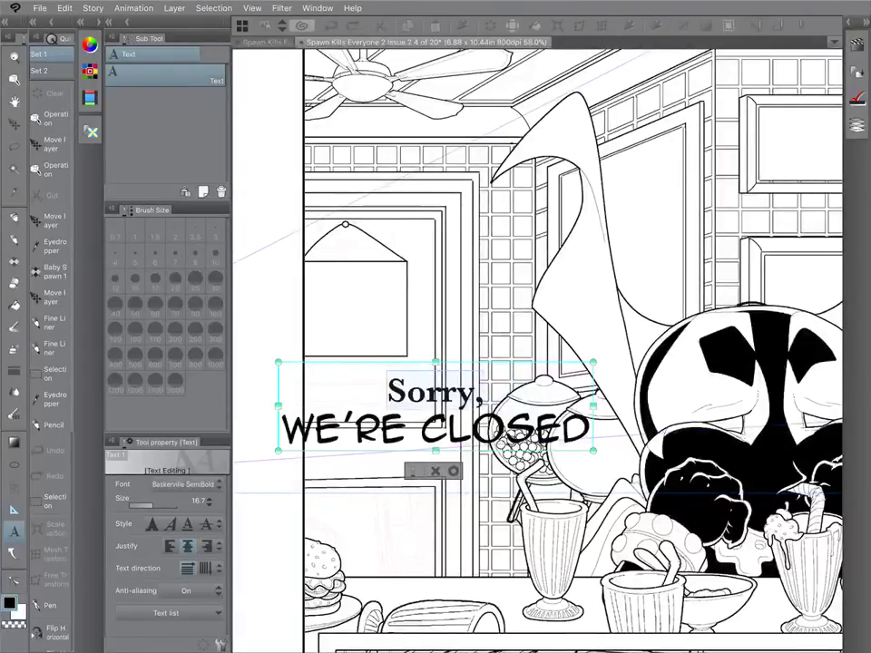
# Select the second line, "we're closed", and try it in the American Typewriter font.
pyautogui.moveTo(284, 430); pyautogui.dragTo(599, 436)
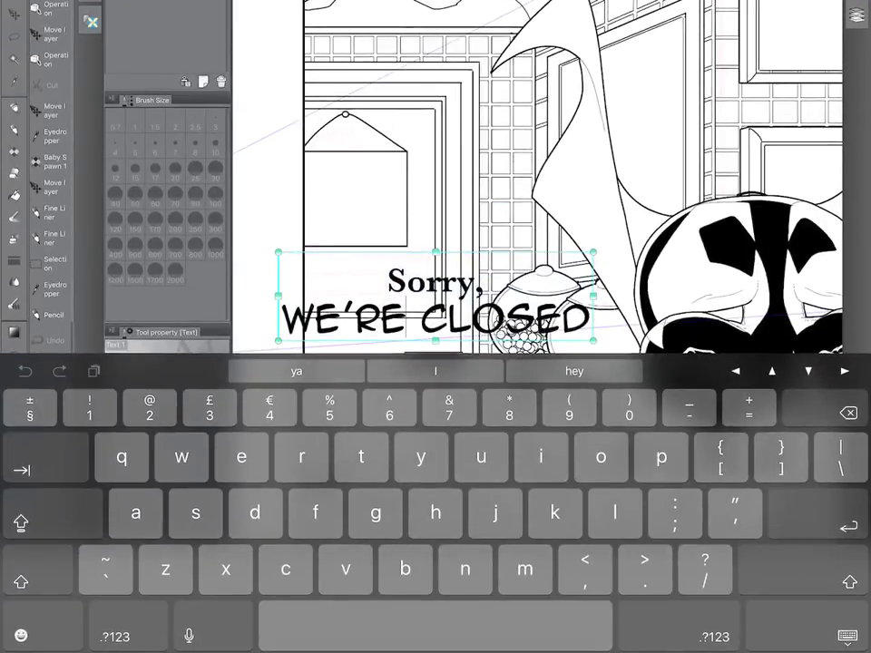
pyautogui.click(847, 637)
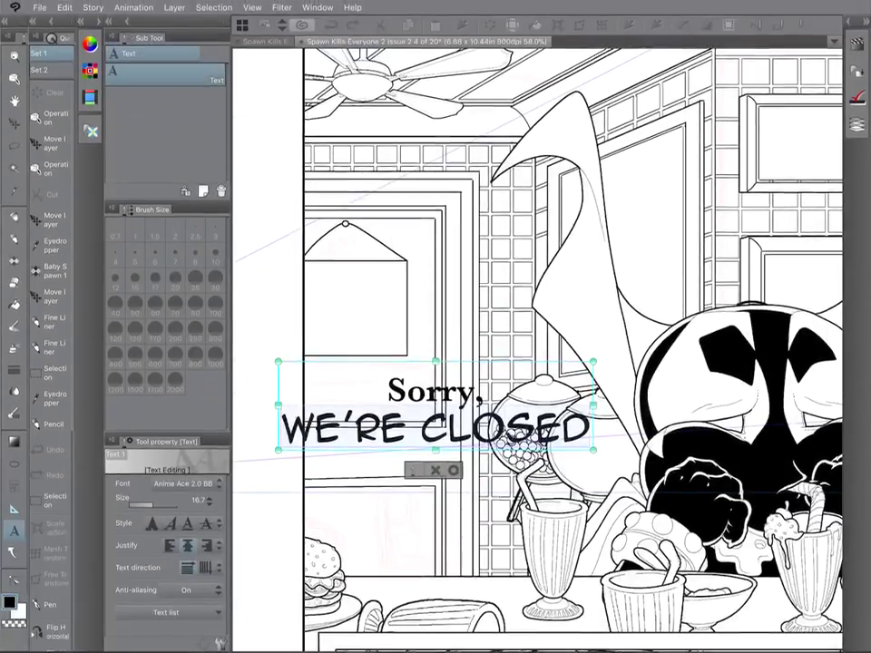
pyautogui.click(183, 484)
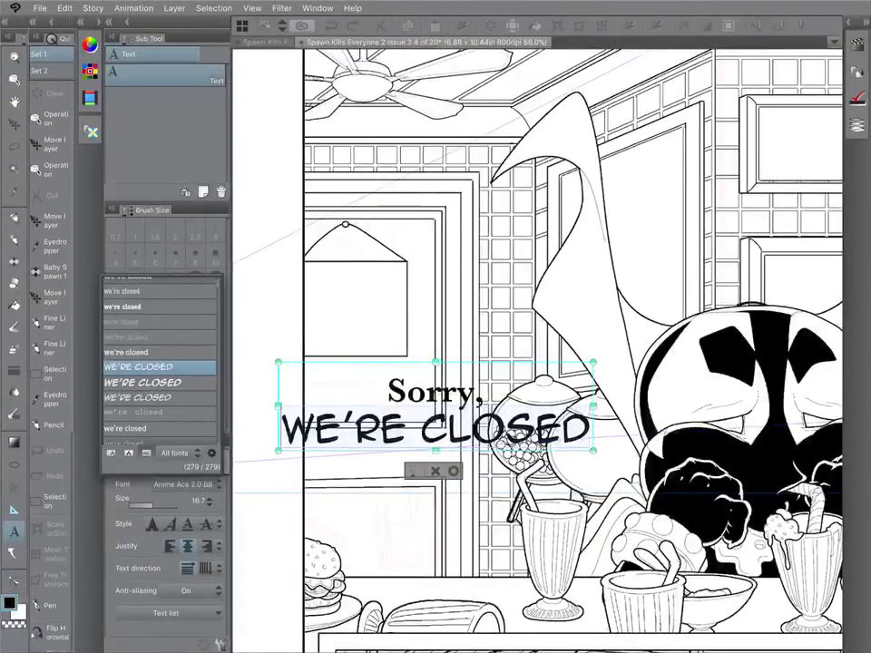
pyautogui.click(136, 352)
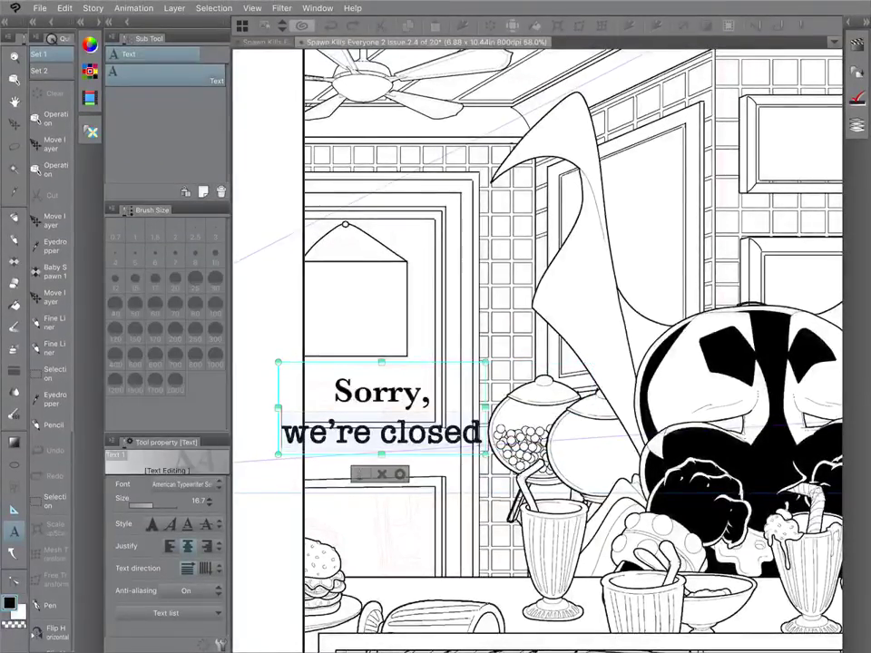
pyautogui.click(182, 484)
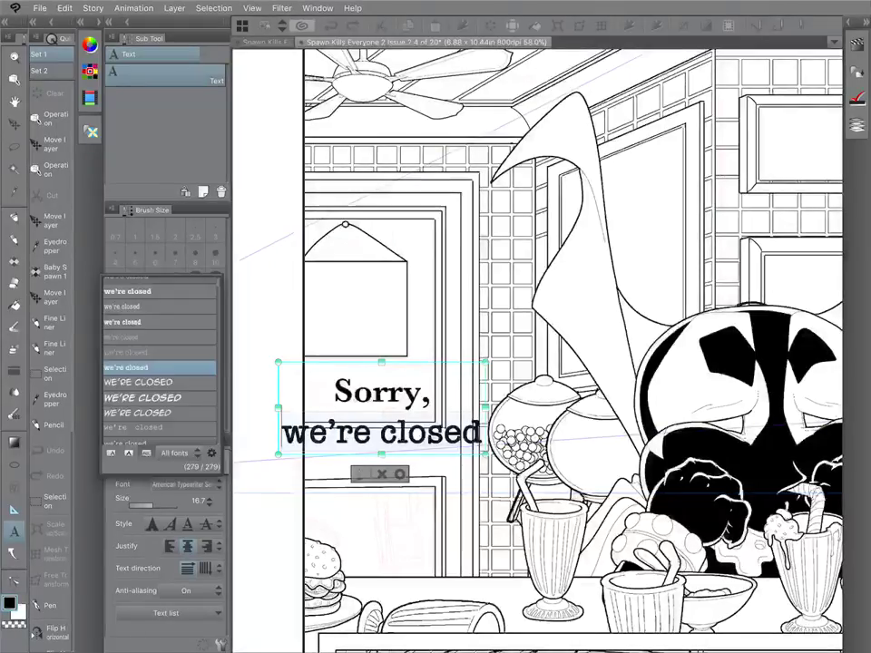
pyautogui.click(136, 367)
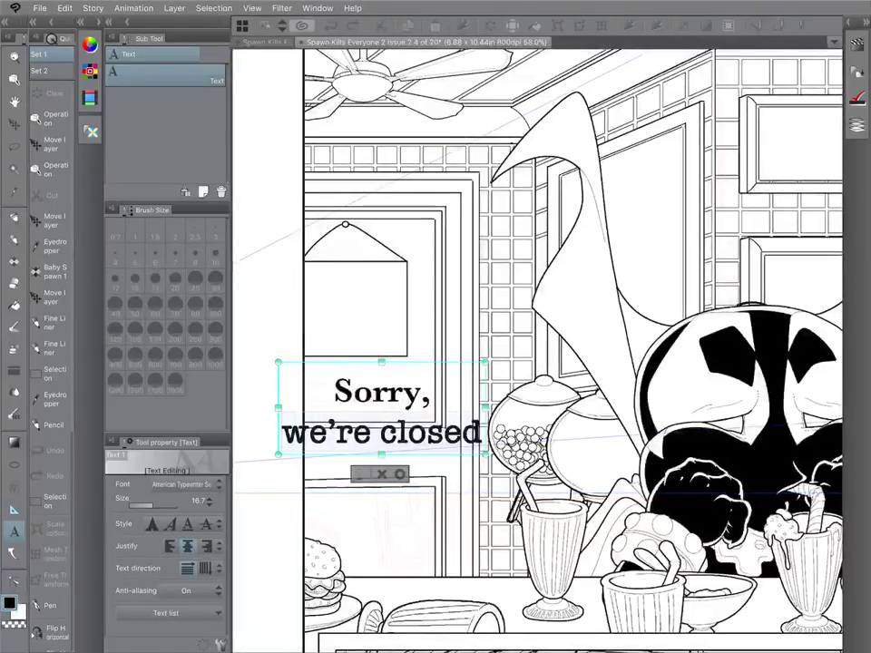
# Set the font of the "we're closed" line to bold CCMarianChurchland.
pyautogui.click(181, 484)
pyautogui.click(181, 484)
pyautogui.click(182, 484)
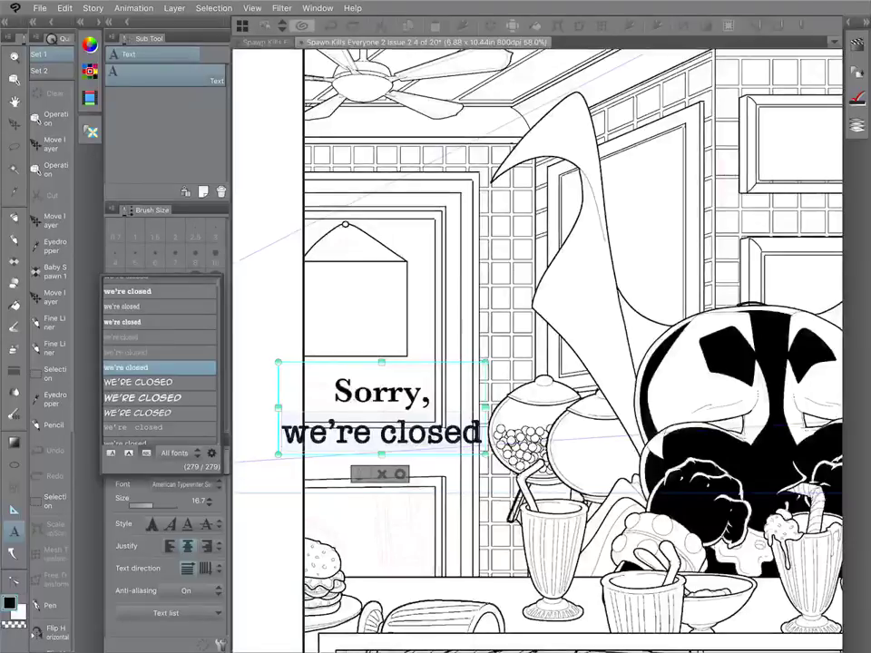
pyautogui.scroll(-3, 159, 363)
pyautogui.scroll(-10, 160, 363)
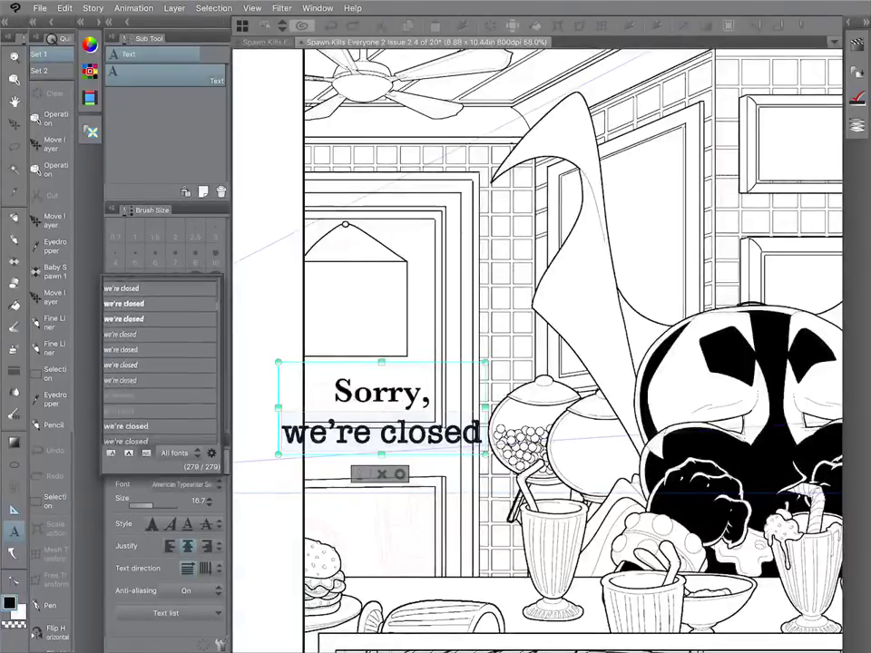
pyautogui.scroll(-8, 159, 362)
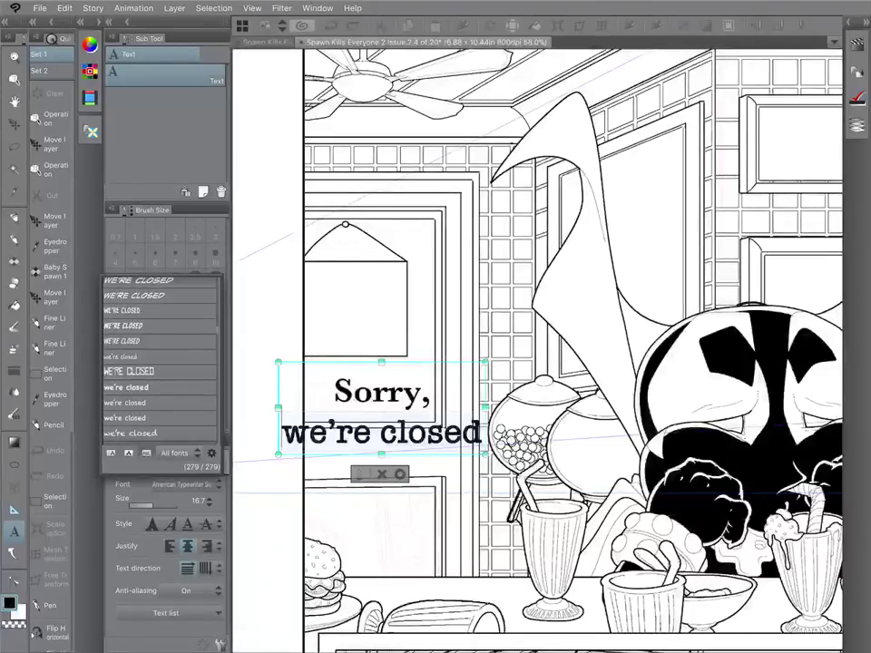
pyautogui.click(123, 325)
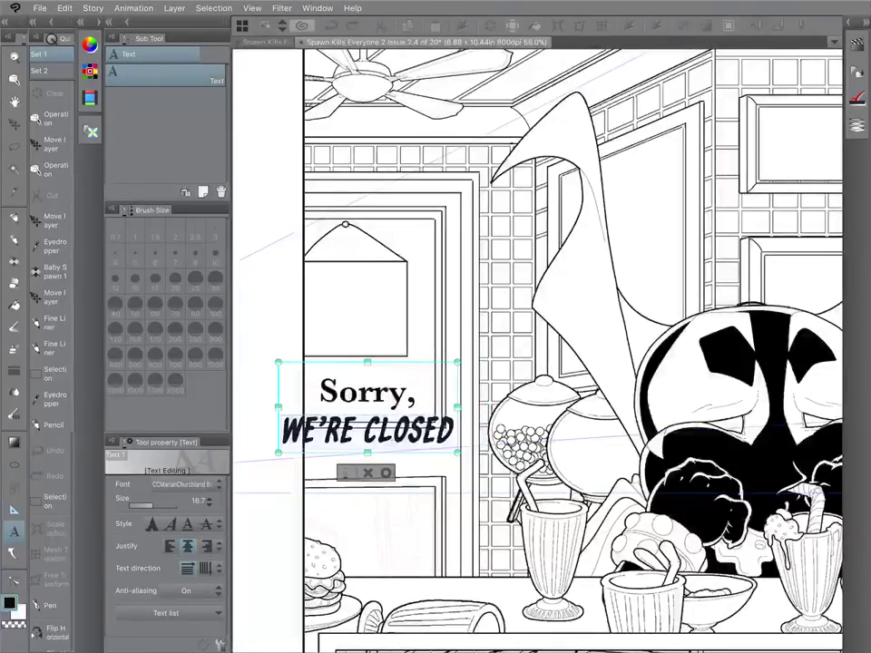
# Set both lines of the sign text, "Sorry, we're closed", to the CCMarianChurchland Italic font and commit the text.
pyautogui.click(372, 392)
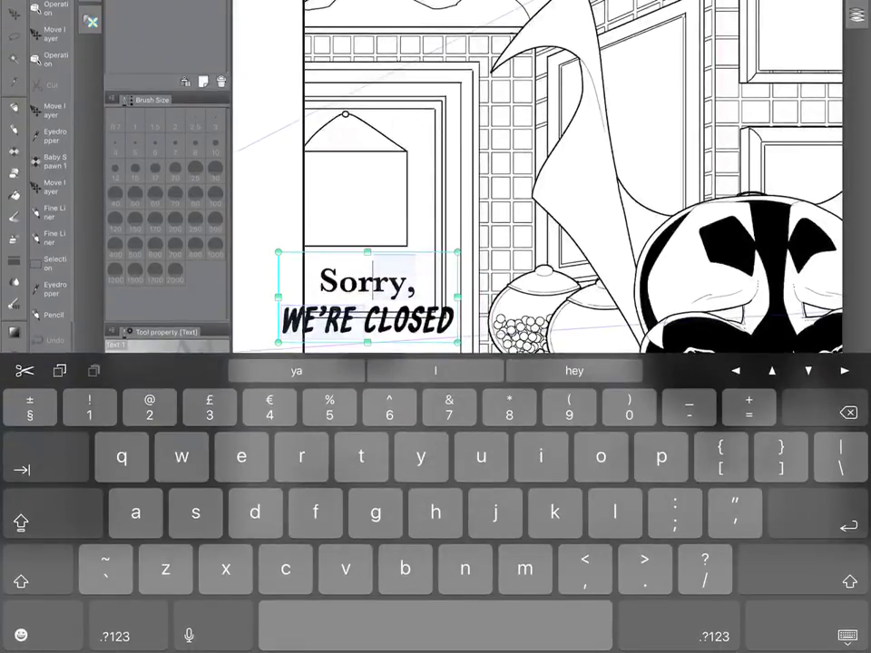
pyautogui.click(394, 321)
pyautogui.click(847, 636)
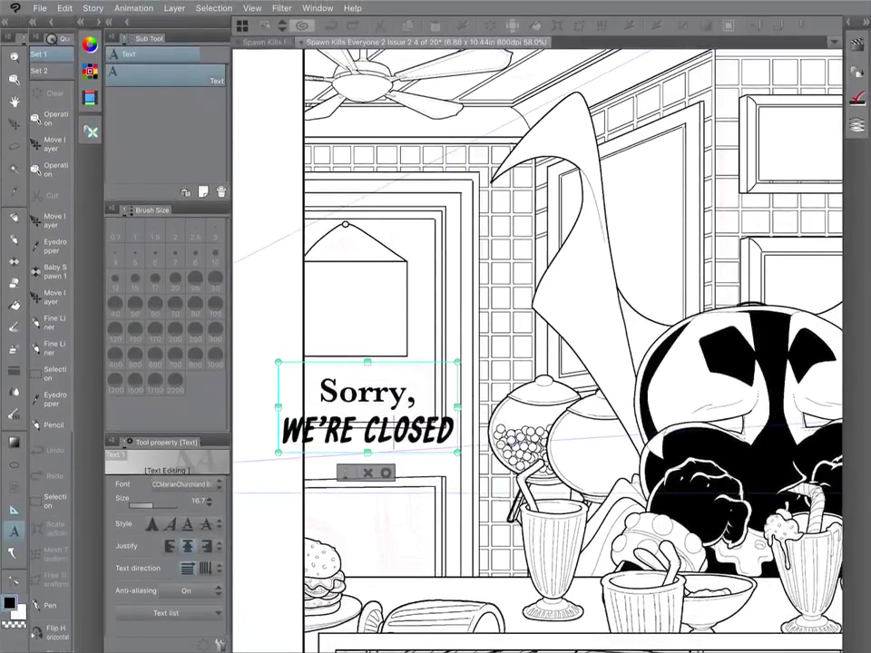
pyautogui.click(357, 392)
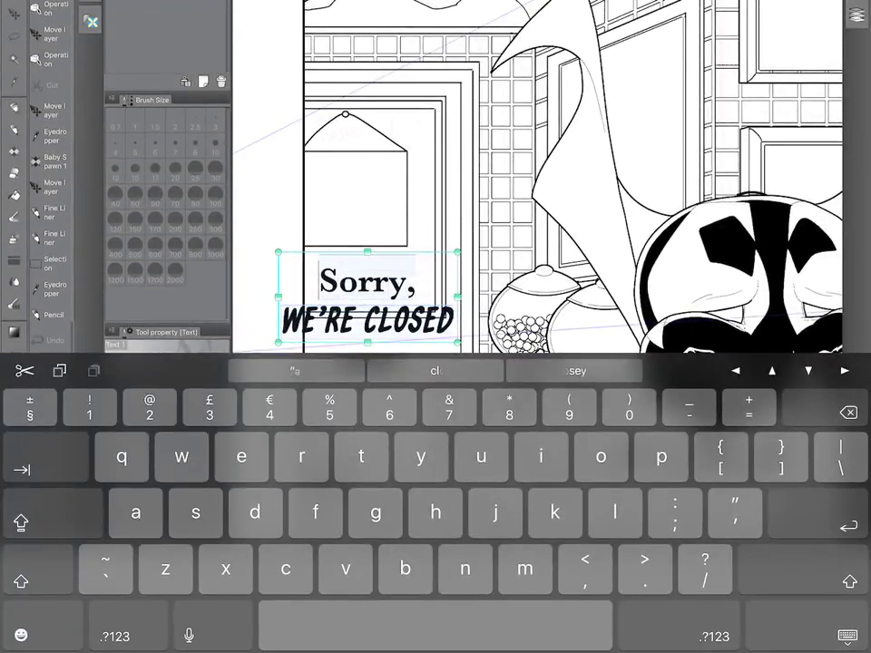
pyautogui.click(847, 637)
pyautogui.moveTo(451, 430); pyautogui.dragTo(319, 390)
pyautogui.click(847, 641)
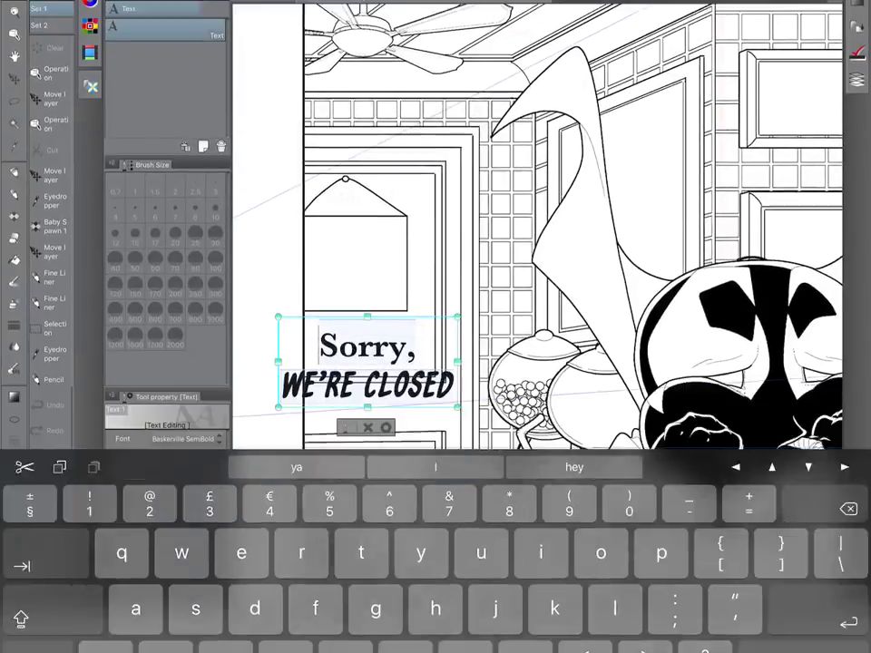
pyautogui.click(185, 484)
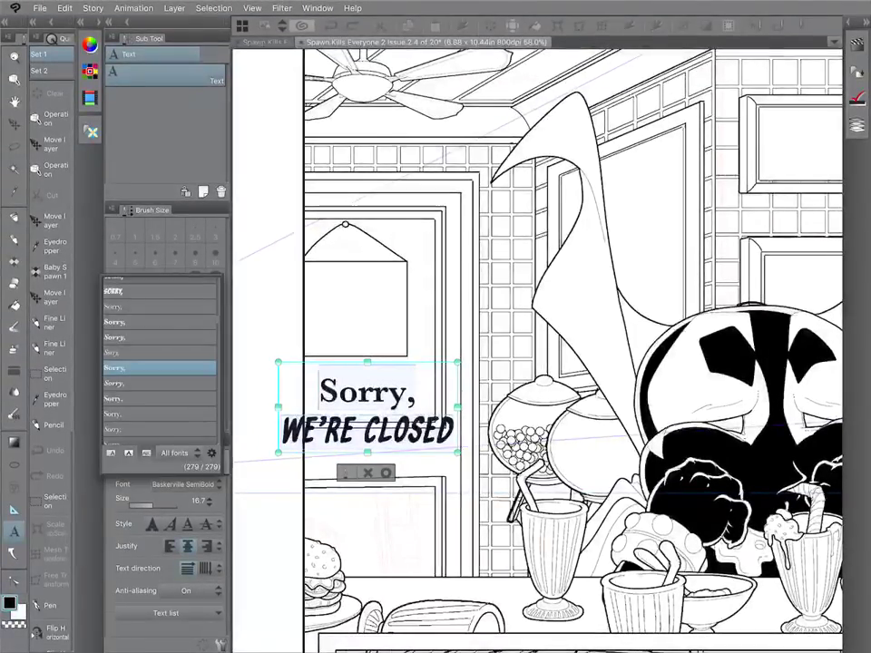
pyautogui.scroll(-5, 160, 368)
pyautogui.scroll(3, 161, 368)
pyautogui.click(146, 452)
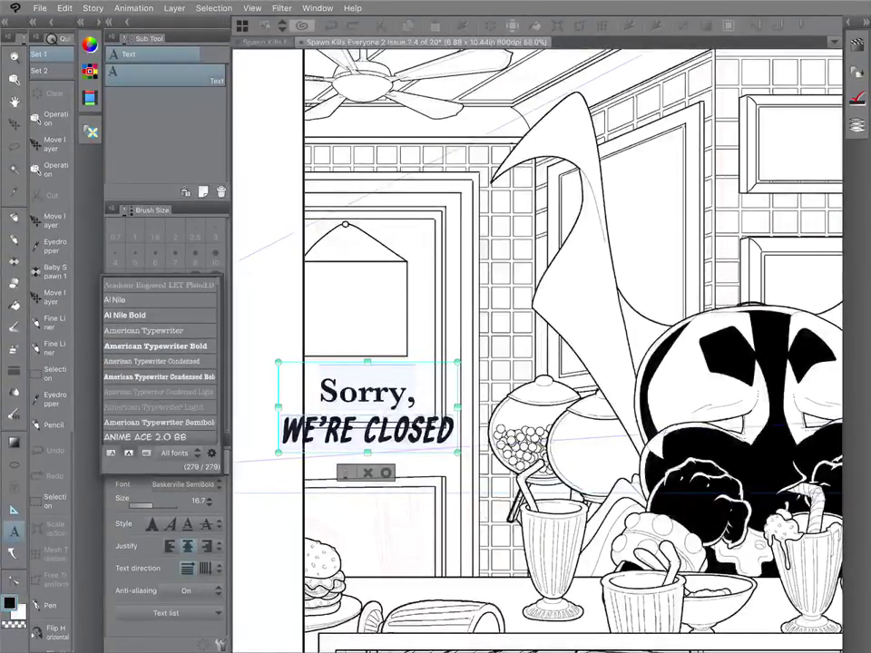
pyautogui.scroll(-10, 159, 363)
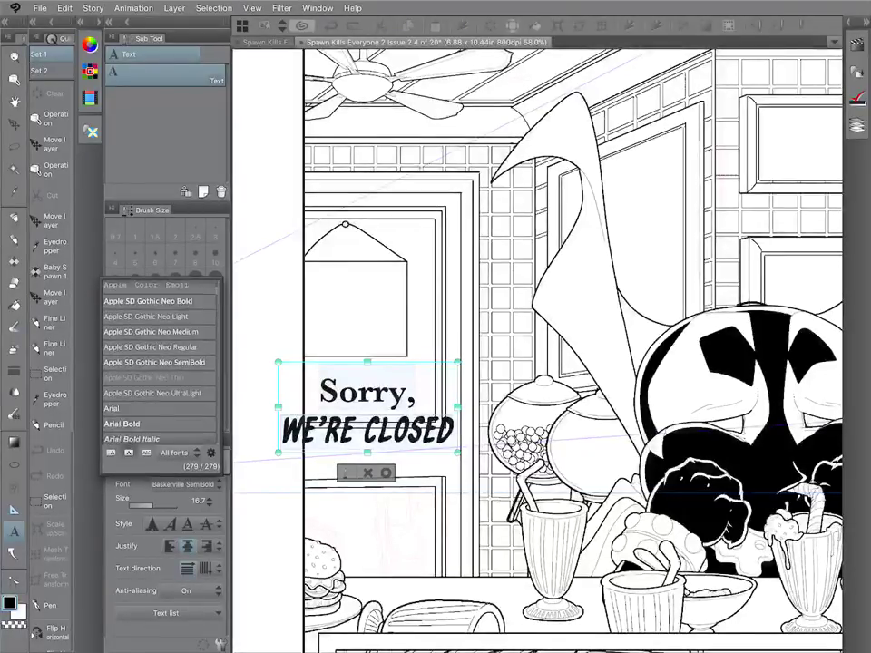
pyautogui.scroll(-15, 159, 363)
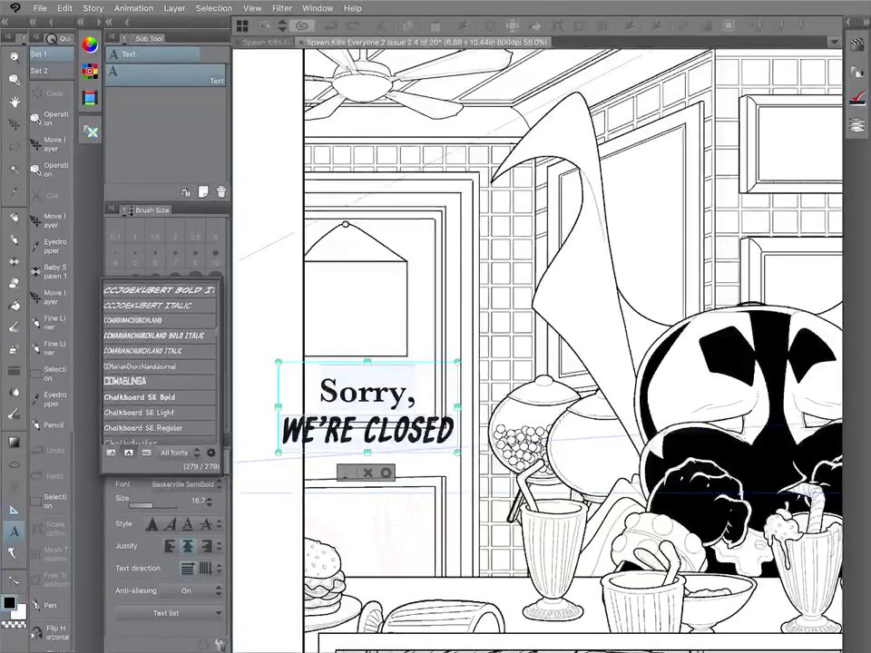
pyautogui.scroll(3, 160, 363)
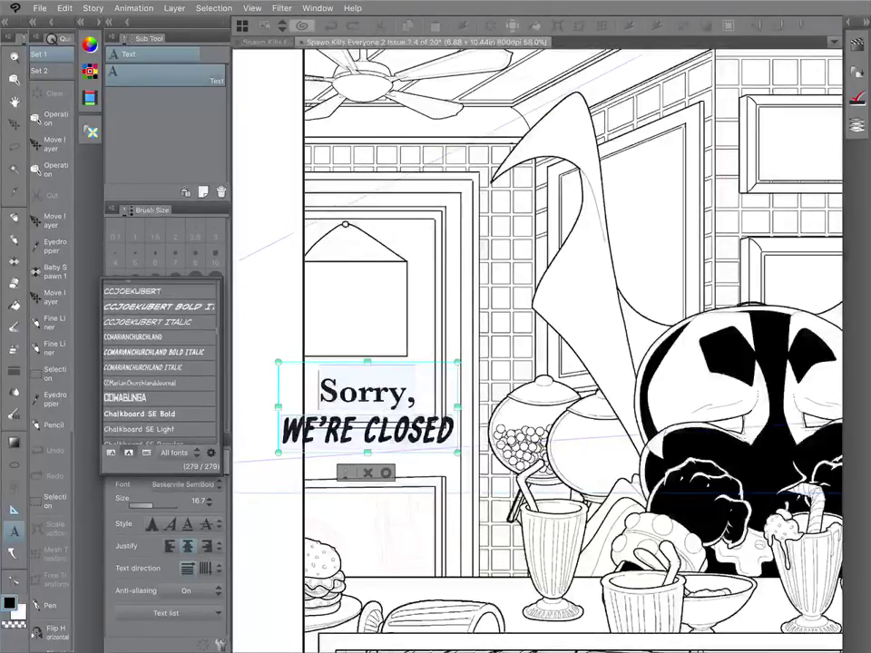
pyautogui.click(145, 367)
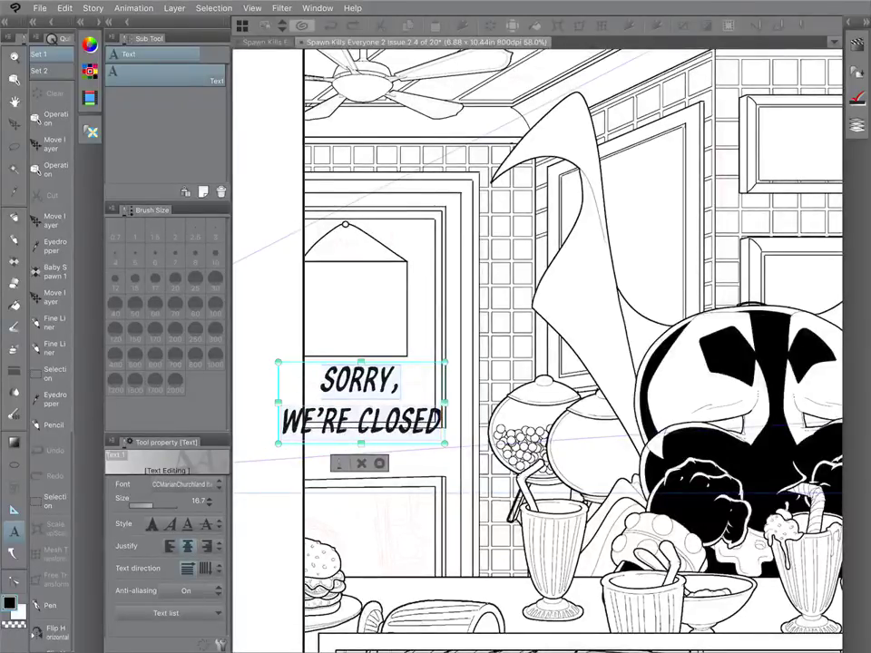
pyautogui.click(379, 464)
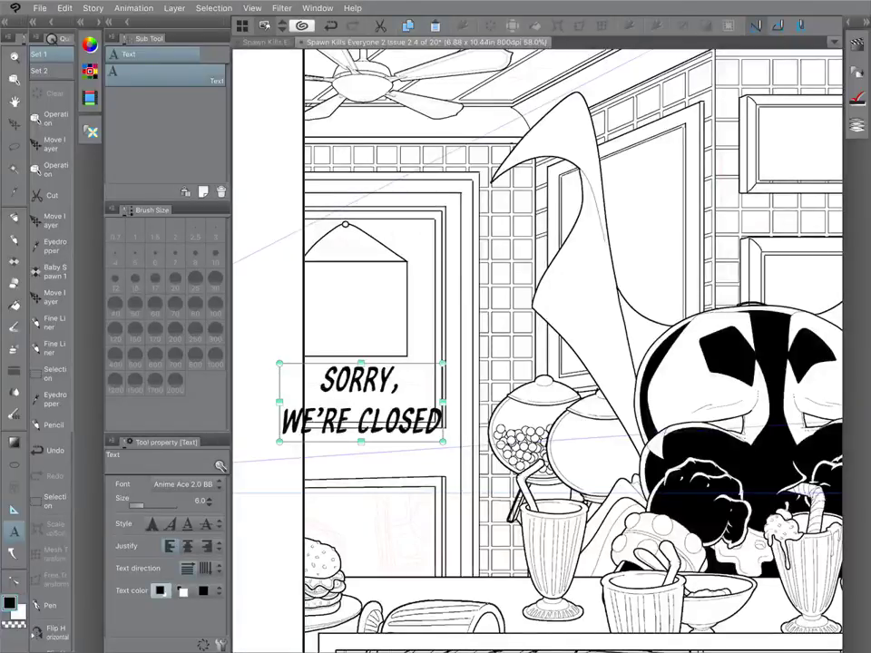
# Rasterize the "Sorry, we're closed" text layer and move it into the Panel 3 inks folder, just above the red-labelled folder.
pyautogui.click(851, 21)
pyautogui.rightClick(816, 366)
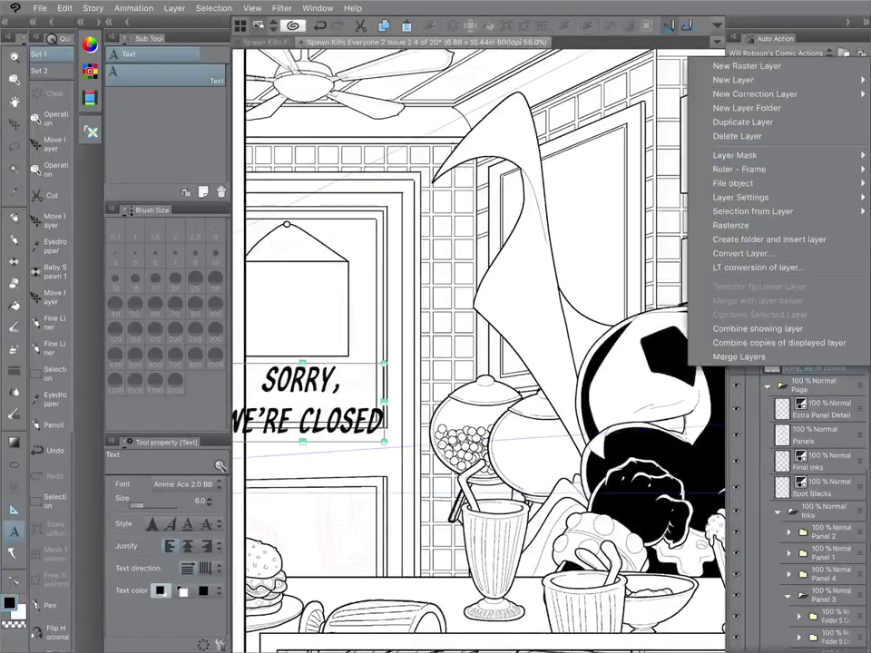
pyautogui.click(730, 225)
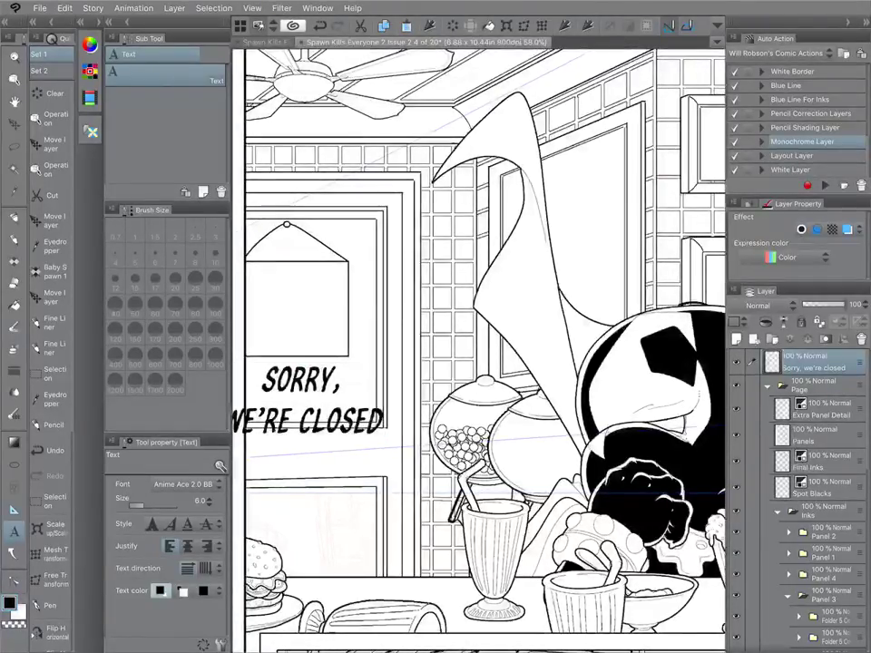
pyautogui.moveTo(816, 363); pyautogui.dragTo(816, 574)
pyautogui.moveTo(798, 624); pyautogui.dragTo(798, 555)
pyautogui.scroll(-3, 478, 363)
pyautogui.scroll(1, 478, 363)
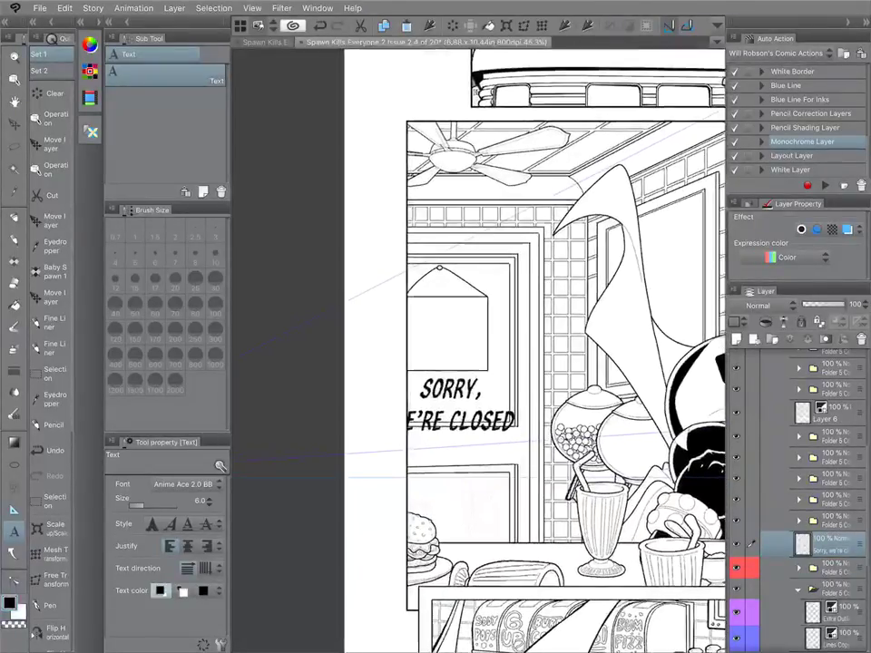
# Move the lettering onto the door's hanging sign and narrow the "we're closed" line to fit inside the sign's edge.
pyautogui.press('k')
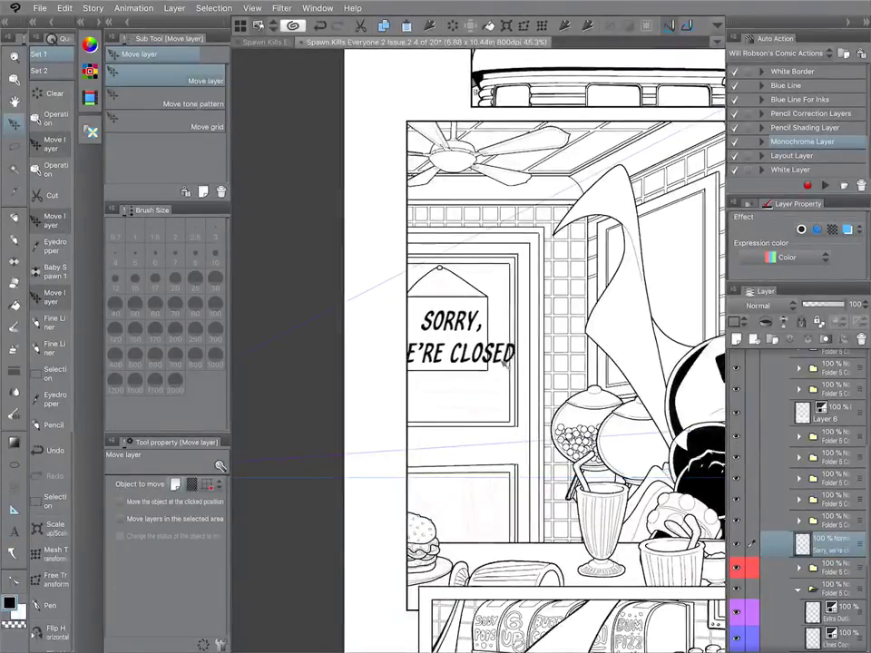
pyautogui.moveTo(506, 358); pyautogui.dragTo(496, 360)
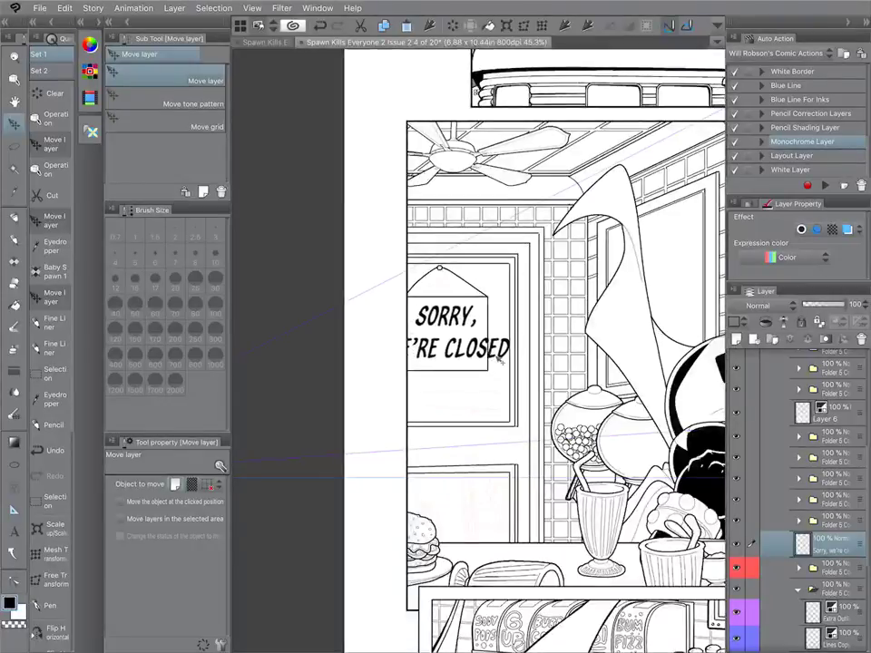
pyautogui.press('m')
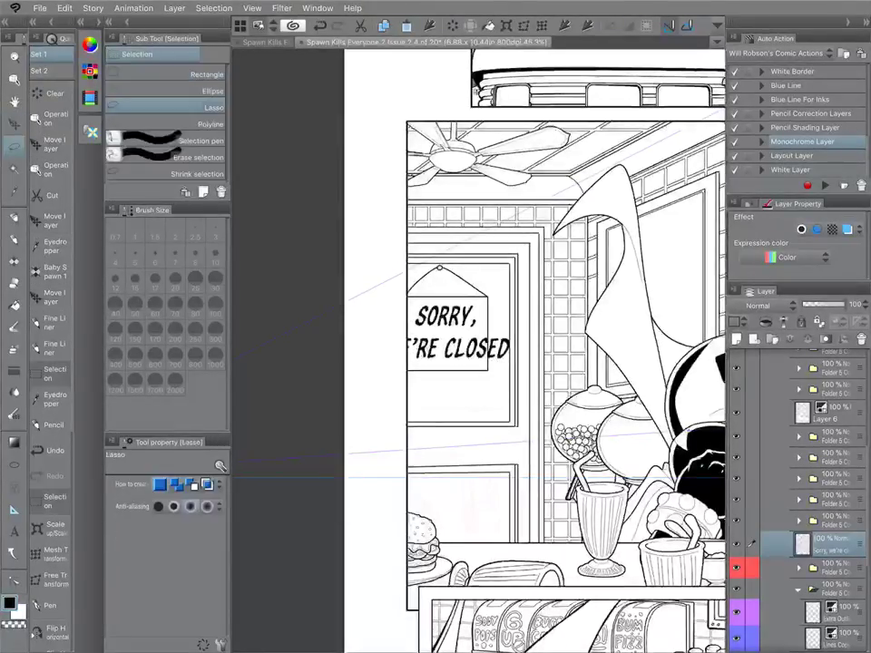
pyautogui.moveTo(499, 386); pyautogui.dragTo(491, 391)
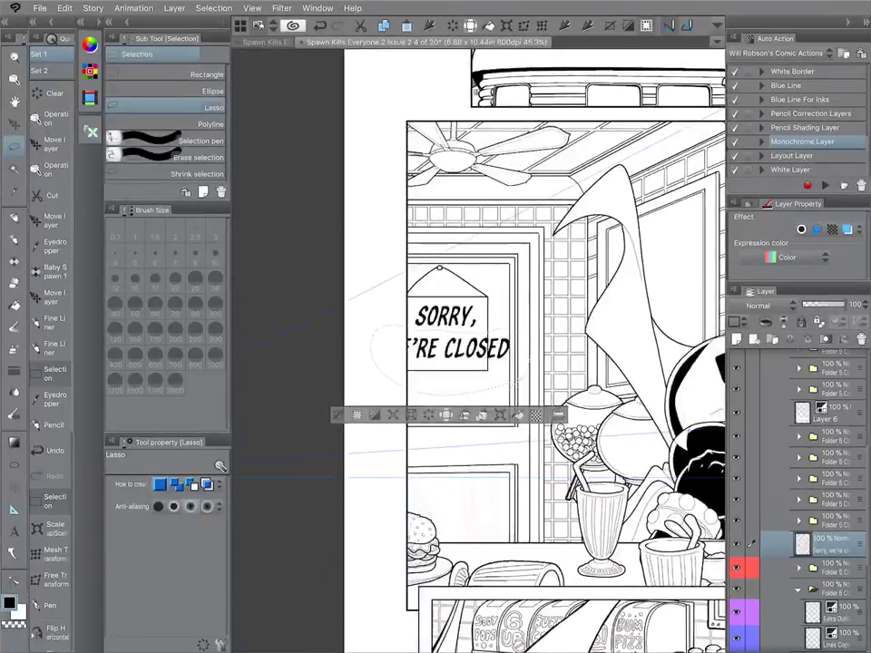
pyautogui.hotkey('ctrl', 'shift', 't')
pyautogui.scroll(4, 487, 343)
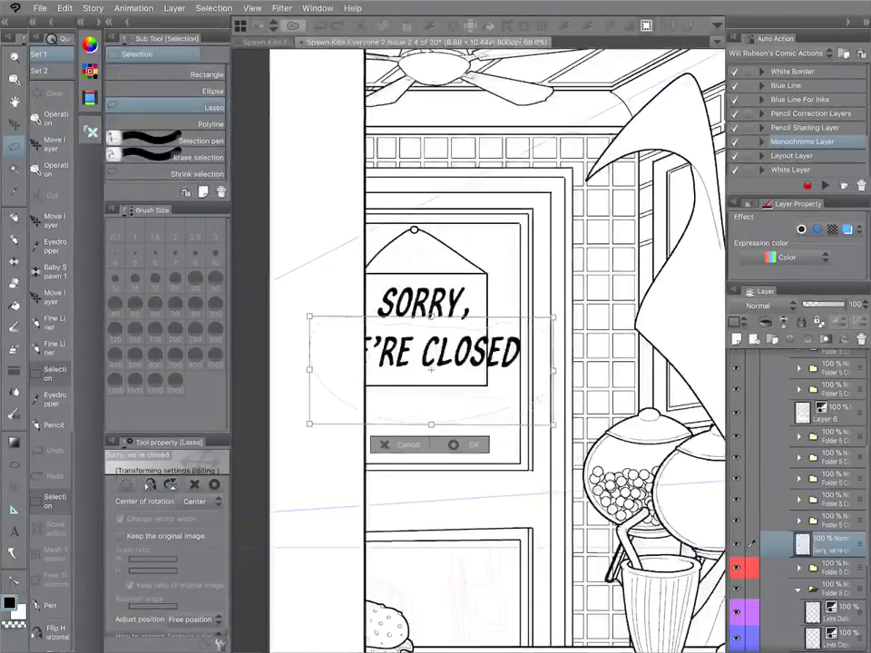
pyautogui.moveTo(551, 369); pyautogui.dragTo(487, 362)
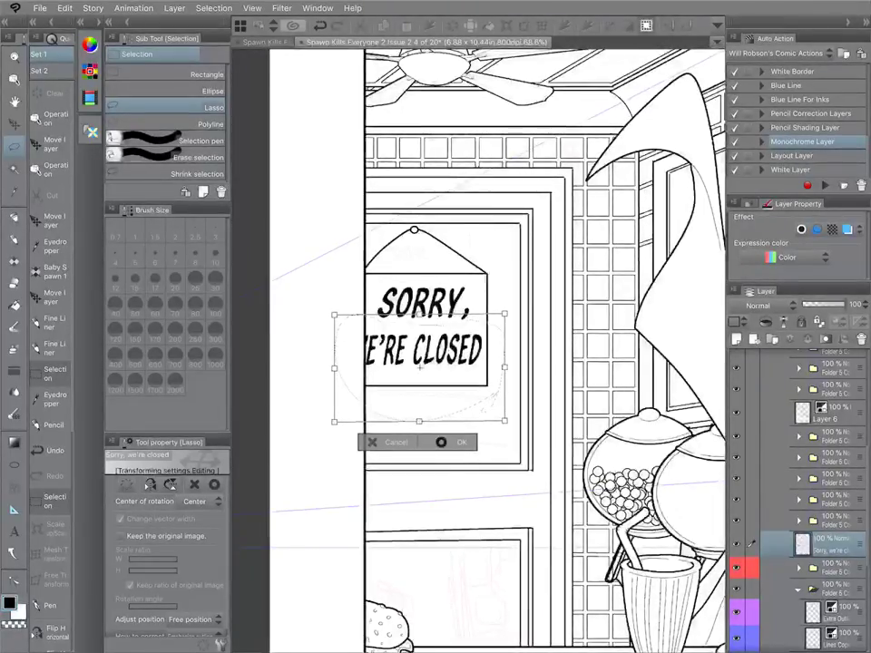
pyautogui.click(455, 441)
pyautogui.click(308, 440)
# Draw a thin rectangular border just inside the edge of the hanging sign with the Rectangle tool at brush size 3.
pyautogui.click(13, 464)
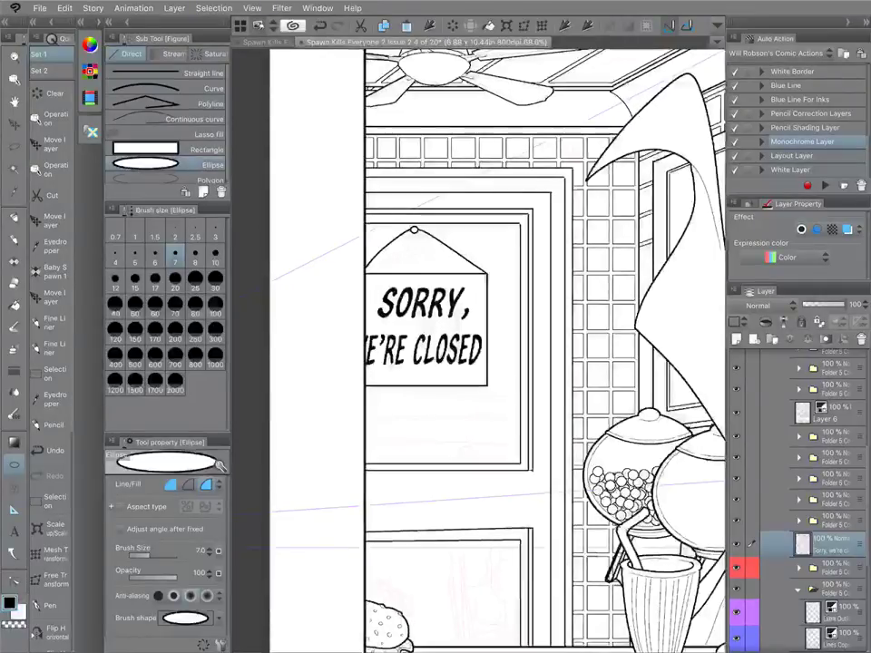
pyautogui.click(207, 150)
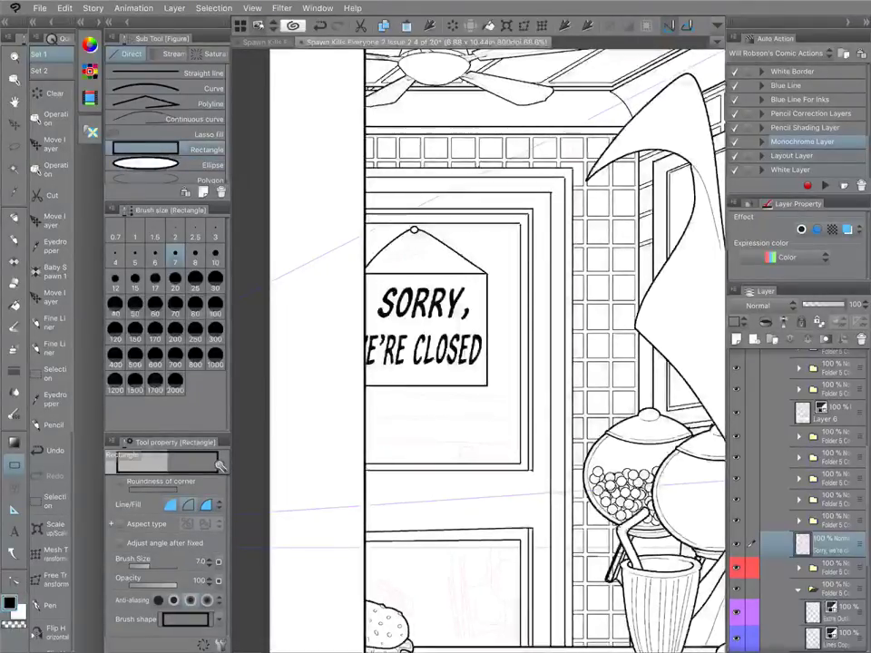
pyautogui.click(215, 232)
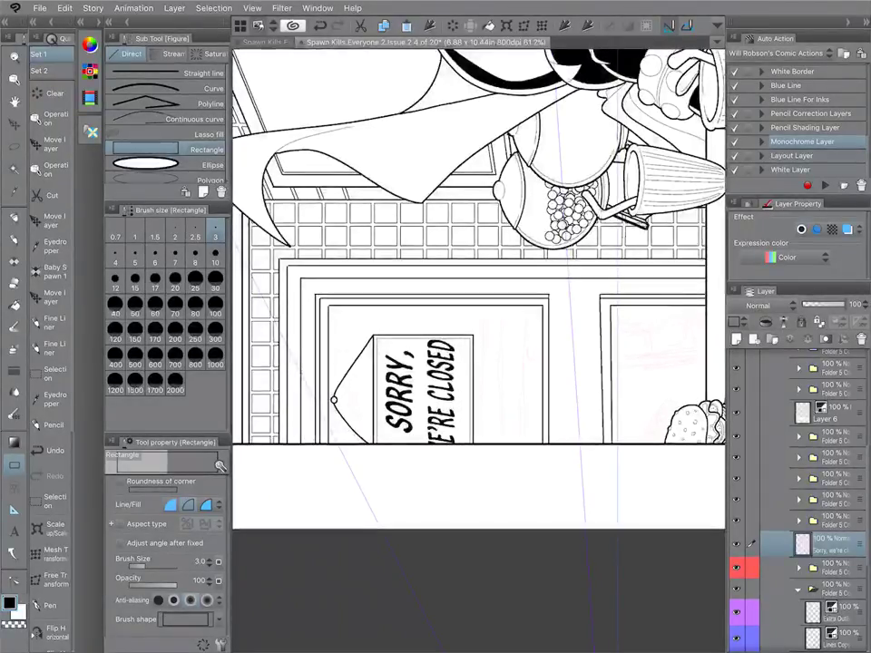
pyautogui.scroll(-5, 479, 350)
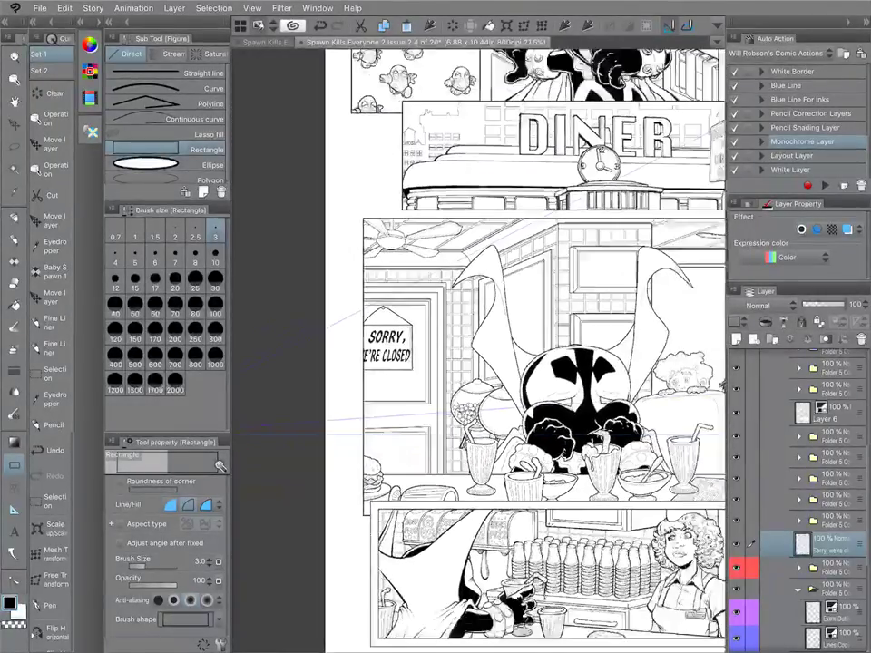
pyautogui.scroll(7, 397, 336)
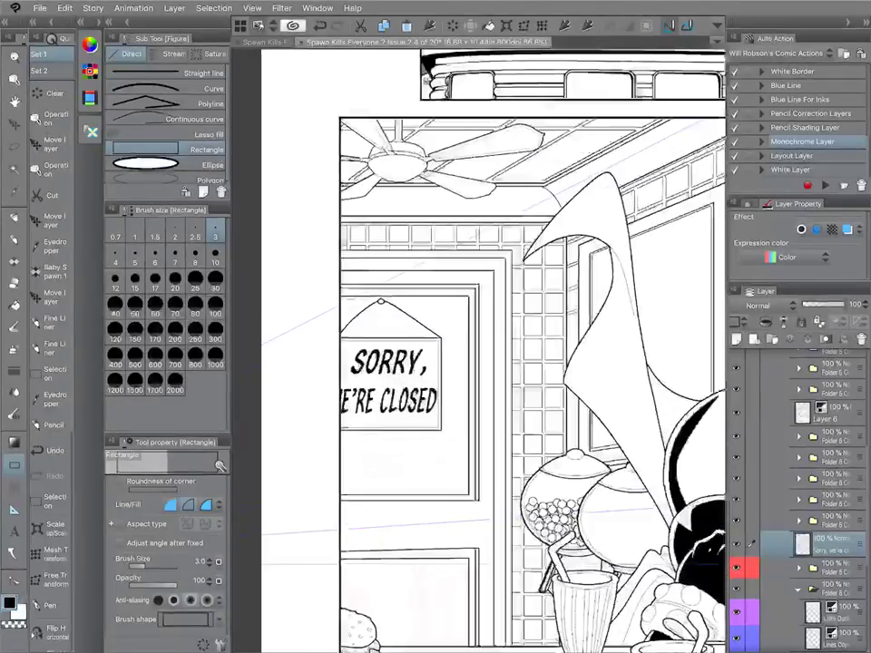
# Hollow the sign's lettering into outlines by selecting it by color gamut, shrinking the selection by 2 px and deleting its contents.
pyautogui.click(214, 8)
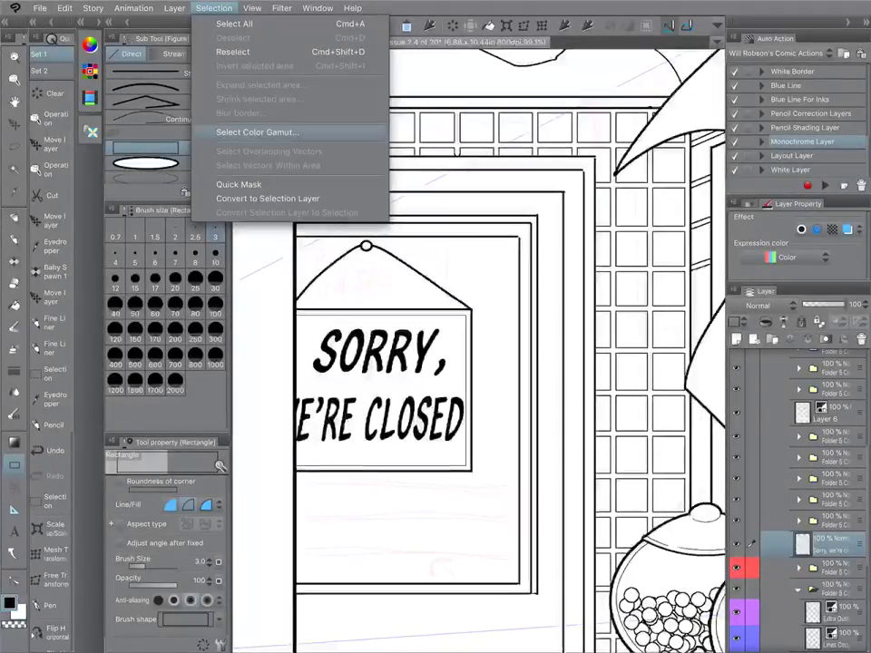
pyautogui.click(257, 132)
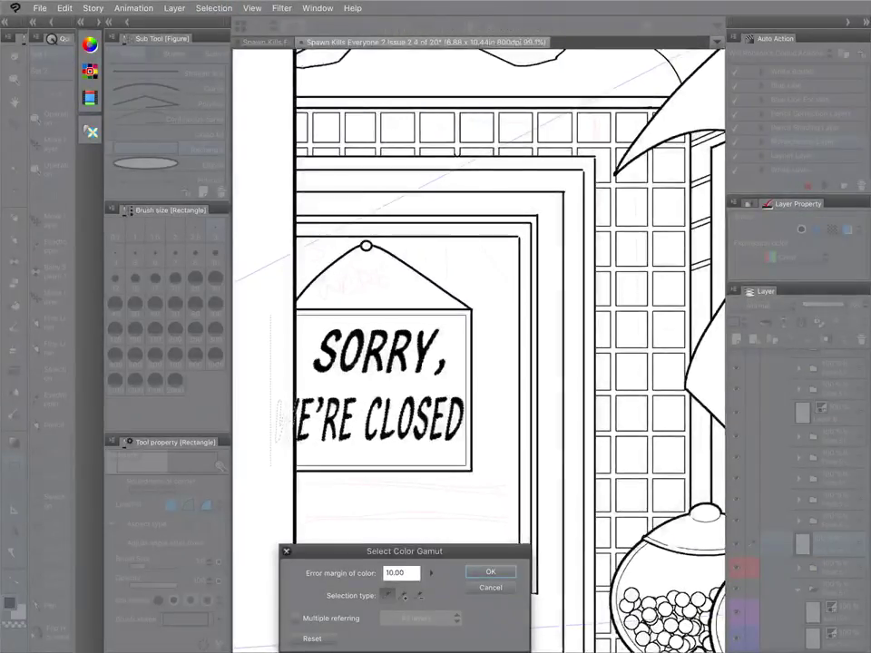
pyautogui.click(490, 572)
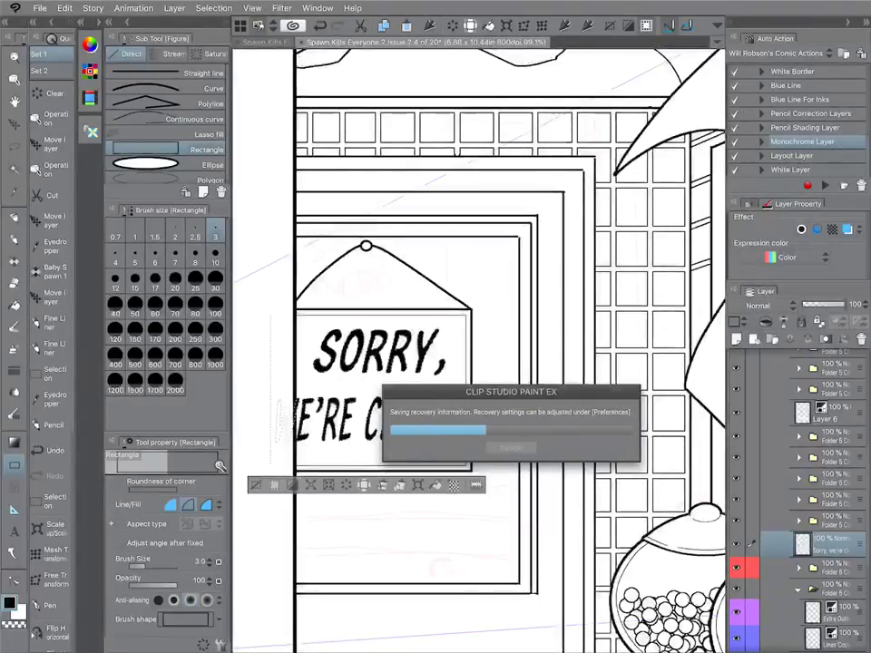
pyautogui.click(328, 485)
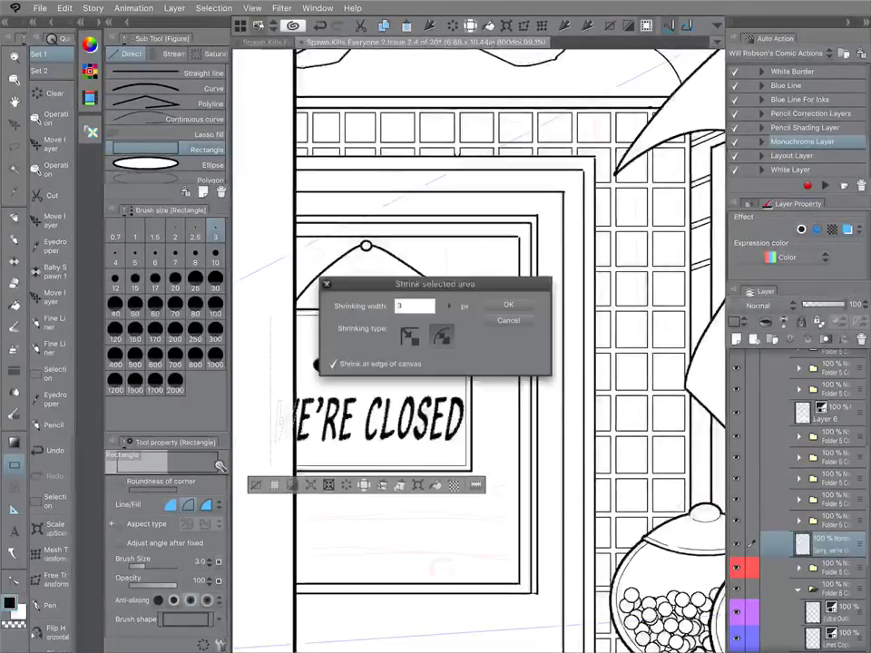
pyautogui.click(449, 306)
pyautogui.click(461, 299)
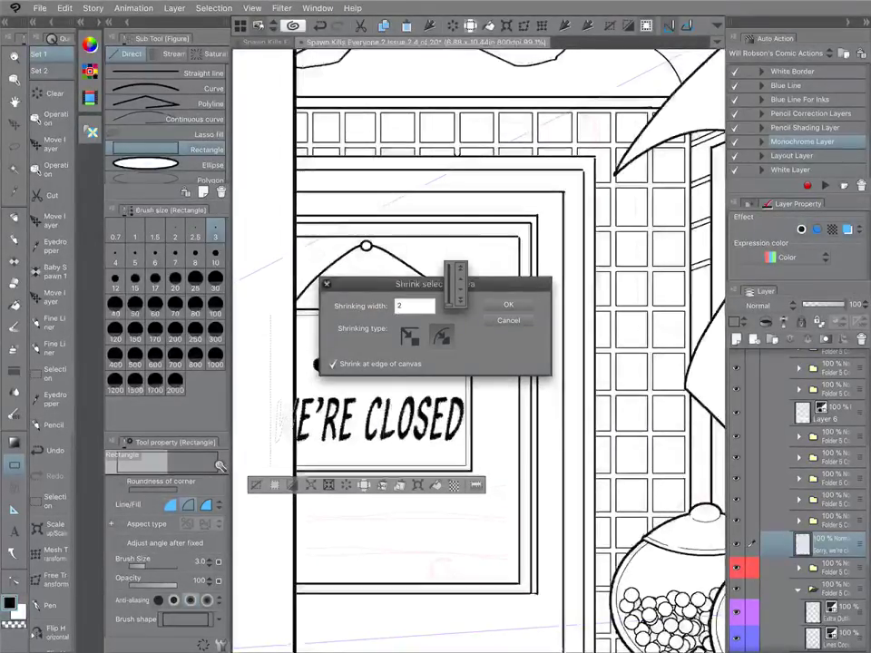
pyautogui.press('Return')
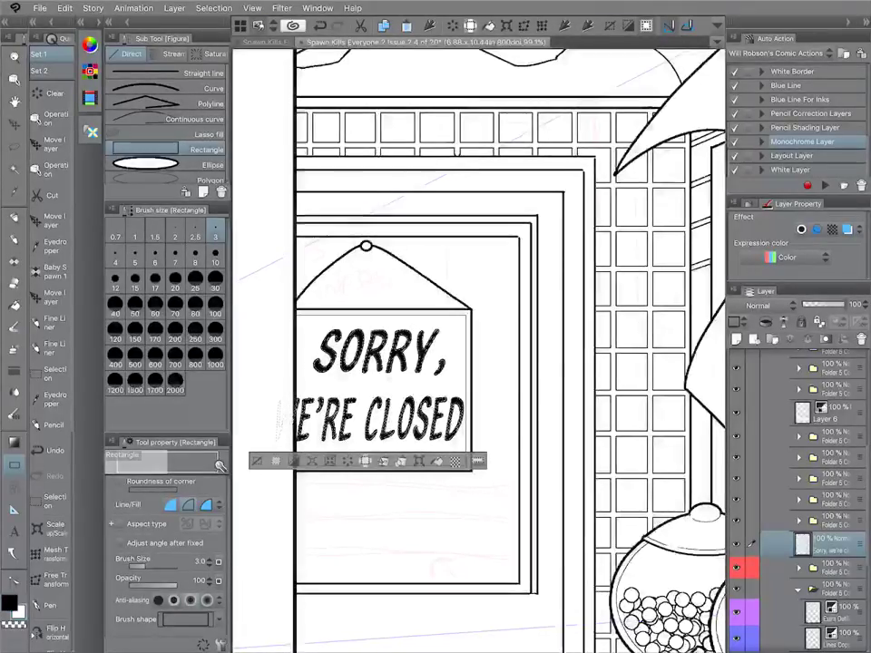
pyautogui.press('Delete')
pyautogui.hotkey('ctrl', 'd')
pyautogui.scroll(-8, 470, 395)
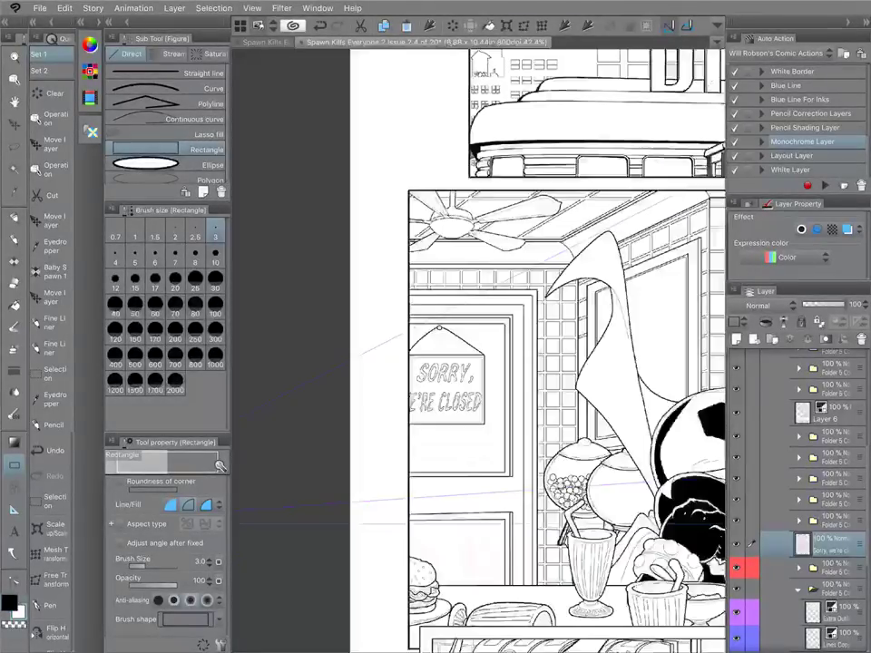
pyautogui.scroll(-1, 479, 363)
pyautogui.hscroll(2, 479, 363)
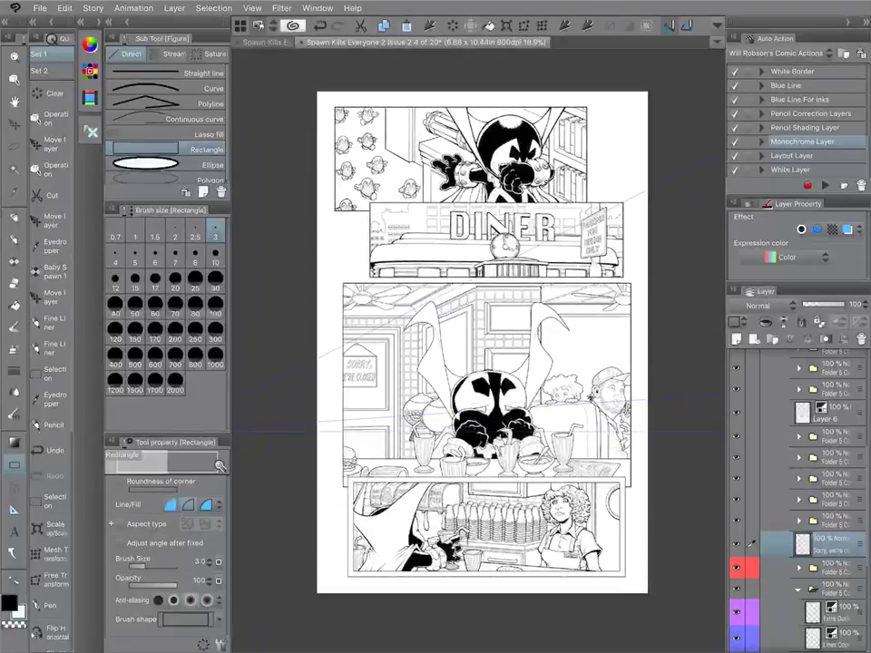
# Cover the whole third panel with a filled, outline-free rectangle on the blue-labelled lines copy layer.
pyautogui.scroll(-3, 798, 499)
pyautogui.click(836, 529)
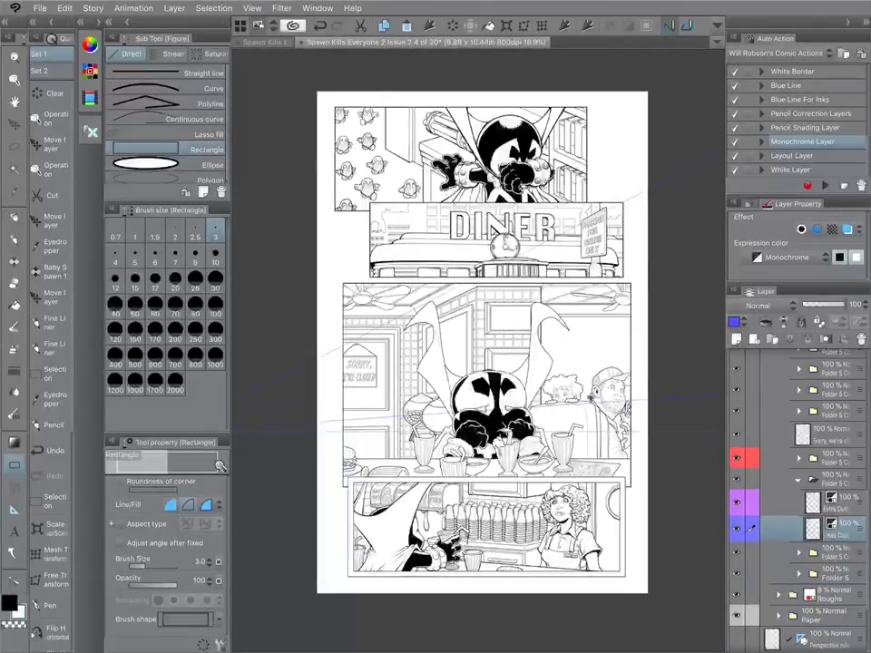
pyautogui.click(170, 505)
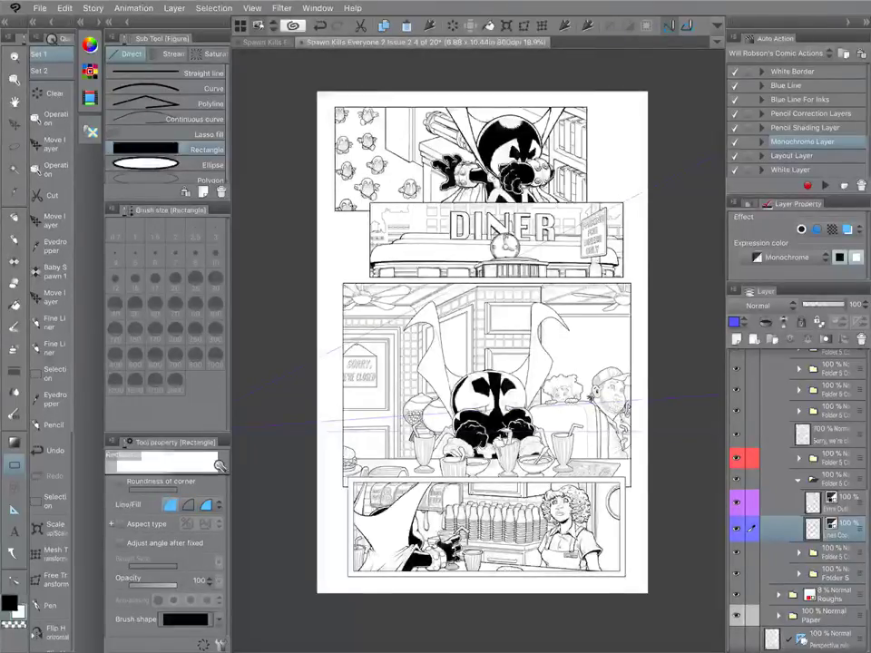
pyautogui.moveTo(340, 277); pyautogui.dragTo(635, 491)
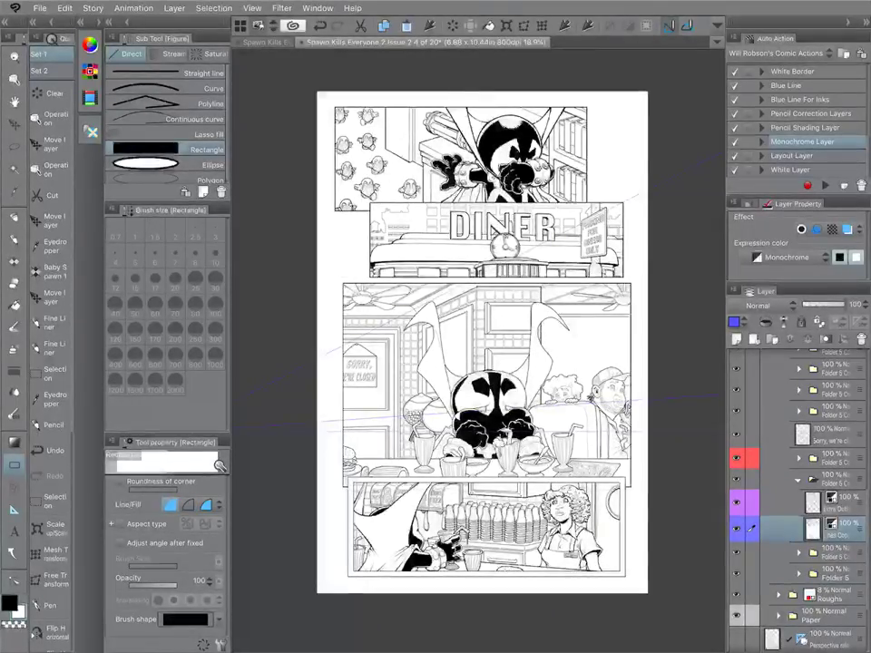
# Collapse the Panel 3 inks folder, make Final Inks the active layer and save the page.
pyautogui.scroll(-3, 798, 498)
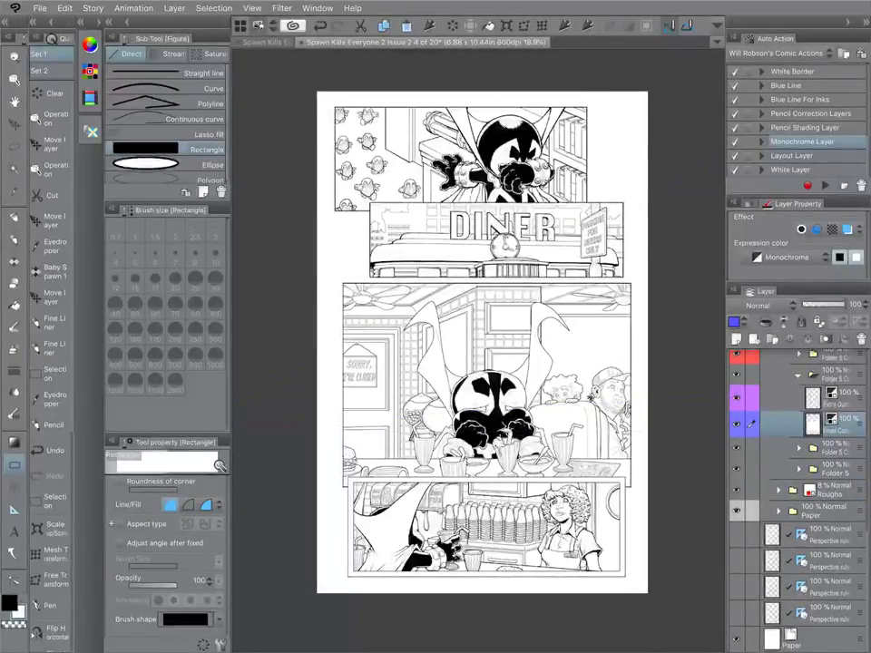
pyautogui.scroll(3, 798, 463)
pyautogui.click(797, 470)
pyautogui.scroll(8, 798, 480)
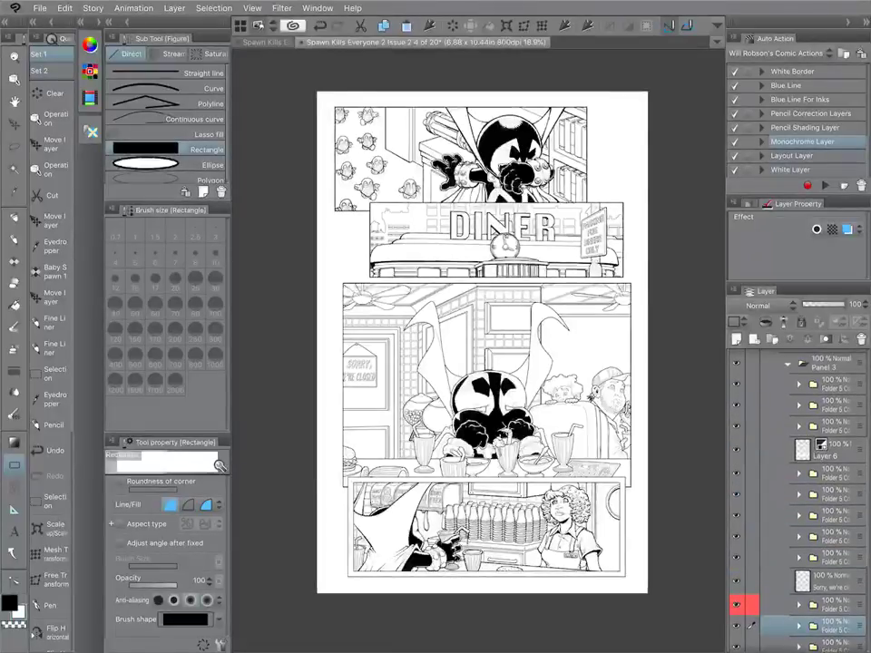
pyautogui.click(787, 462)
pyautogui.scroll(3, 798, 490)
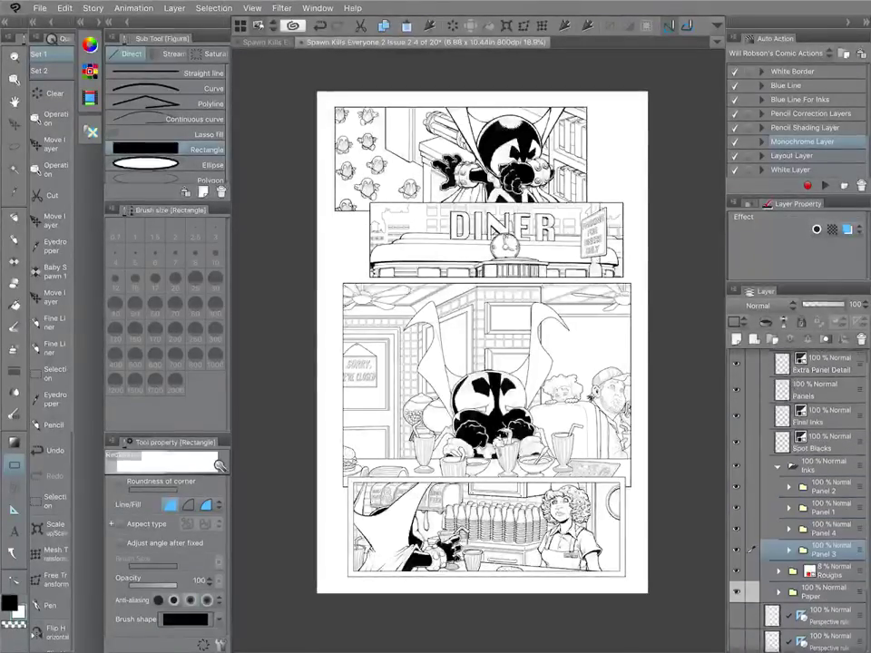
pyautogui.click(824, 435)
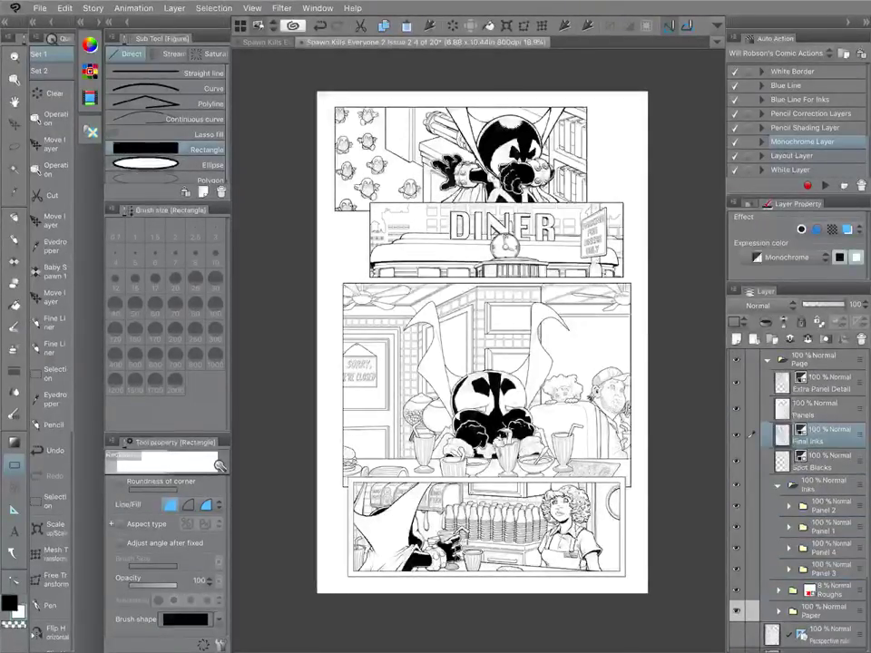
pyautogui.click(40, 8)
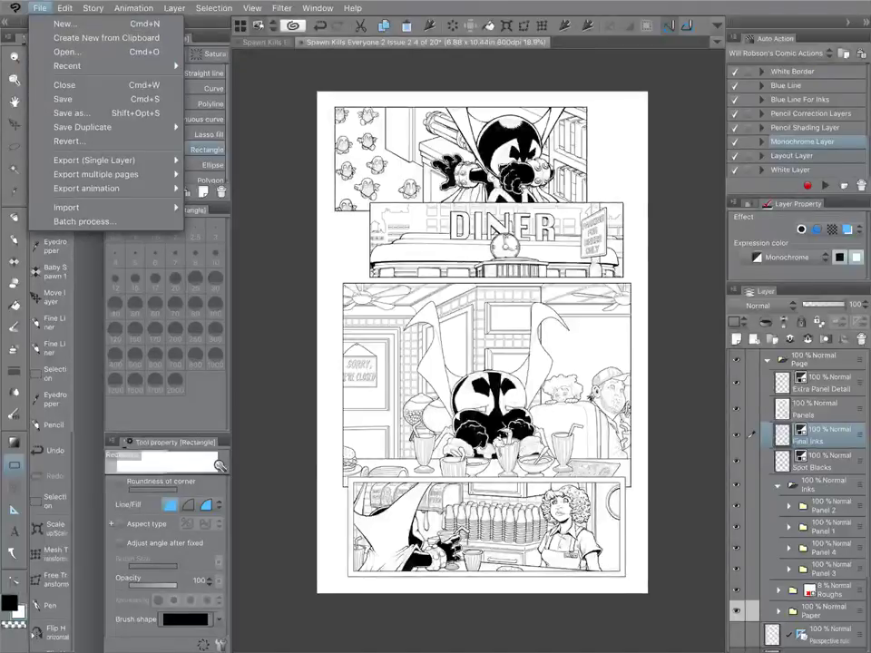
pyautogui.click(63, 98)
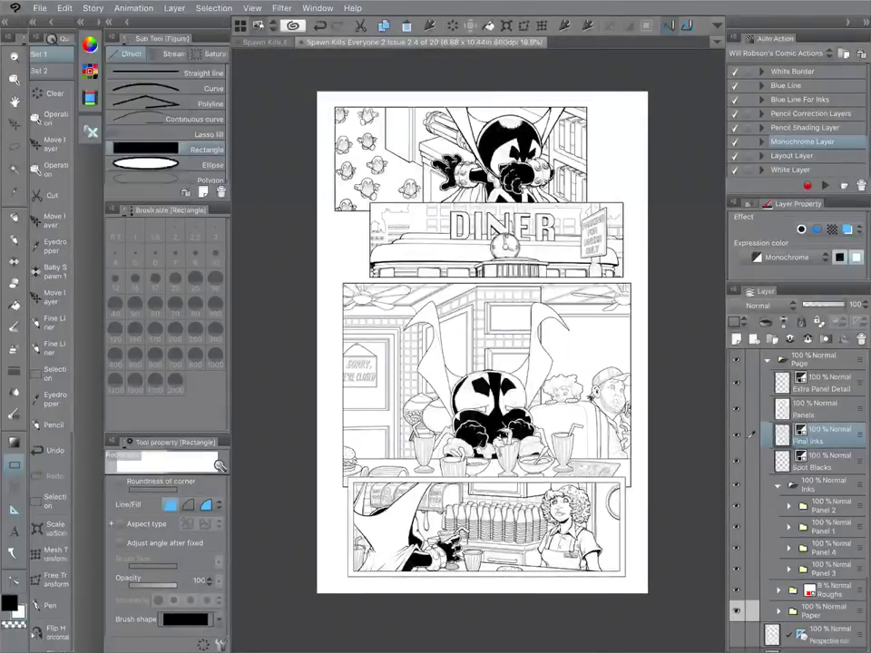
# Thicken the lower outer edge of the cape's left side with the Inker - Hairpin Sable 2 brush at size 10.
pyautogui.scroll(2, 508, 390)
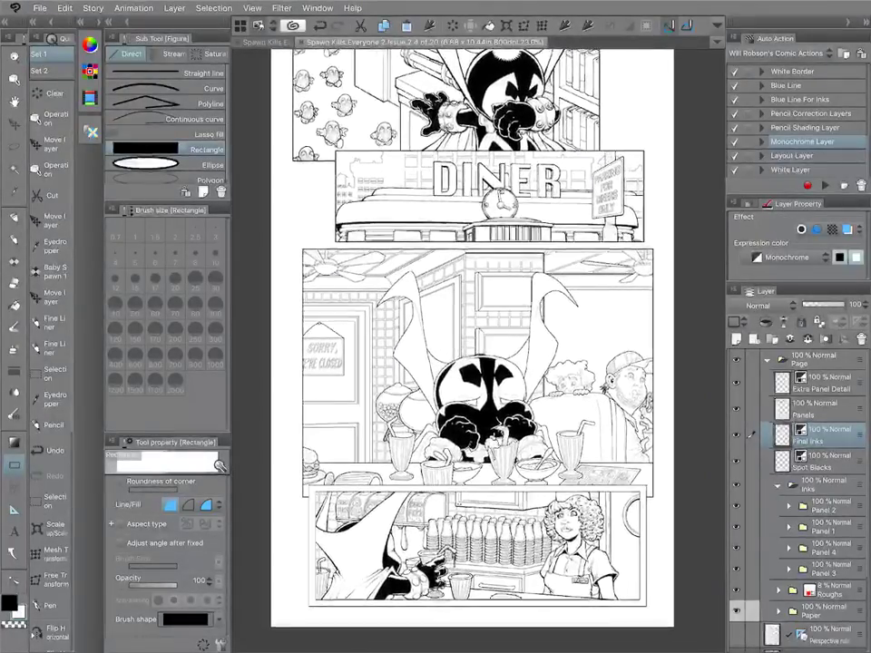
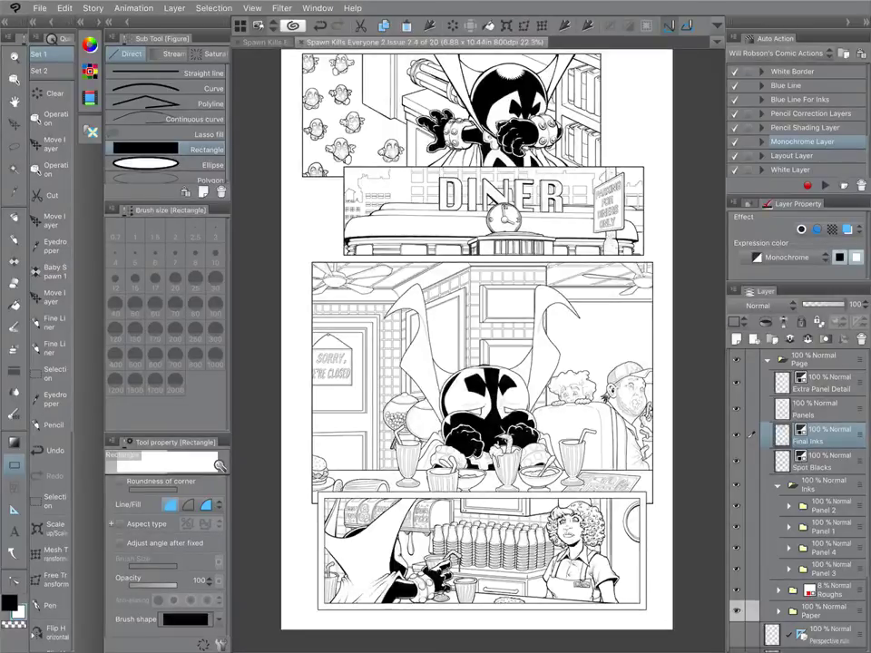
pyautogui.click(849, 22)
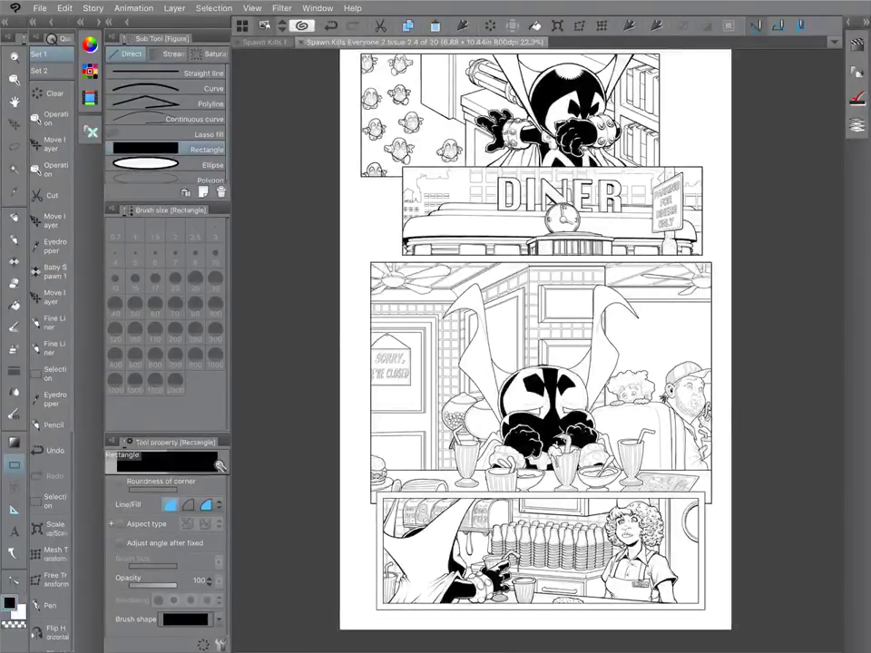
pyautogui.click(14, 261)
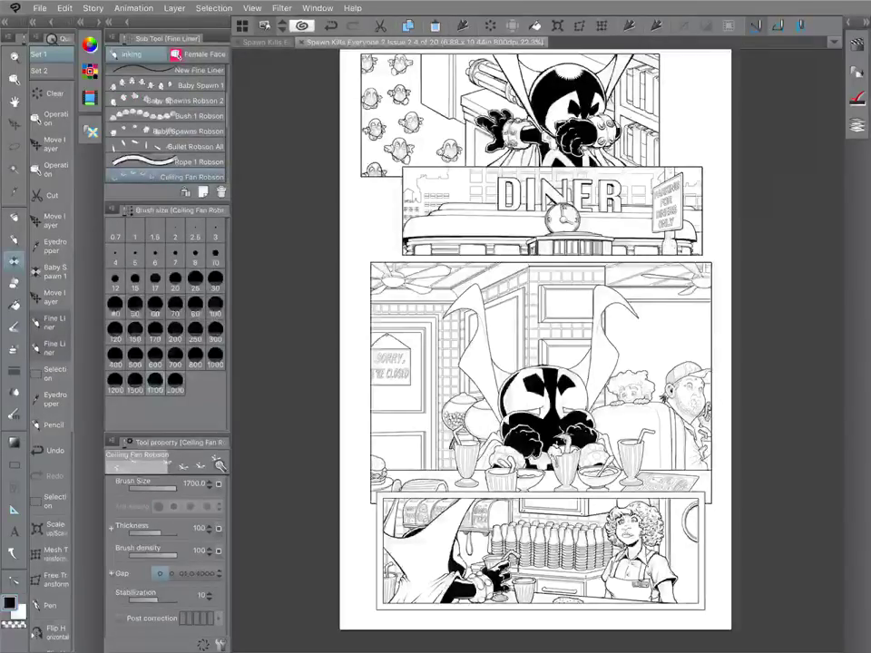
pyautogui.scroll(5, 166, 116)
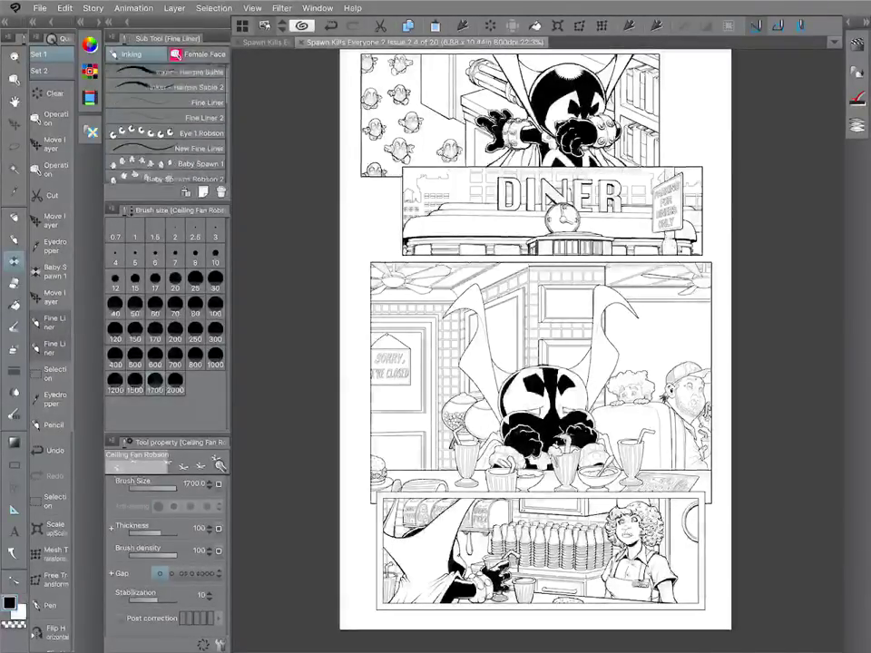
pyautogui.click(168, 103)
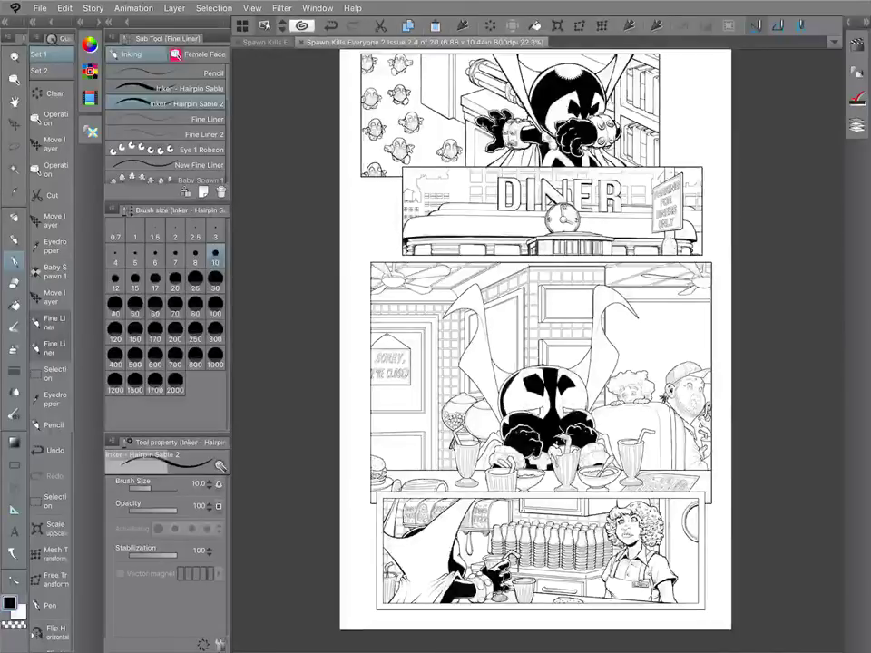
pyautogui.scroll(5, 537, 363)
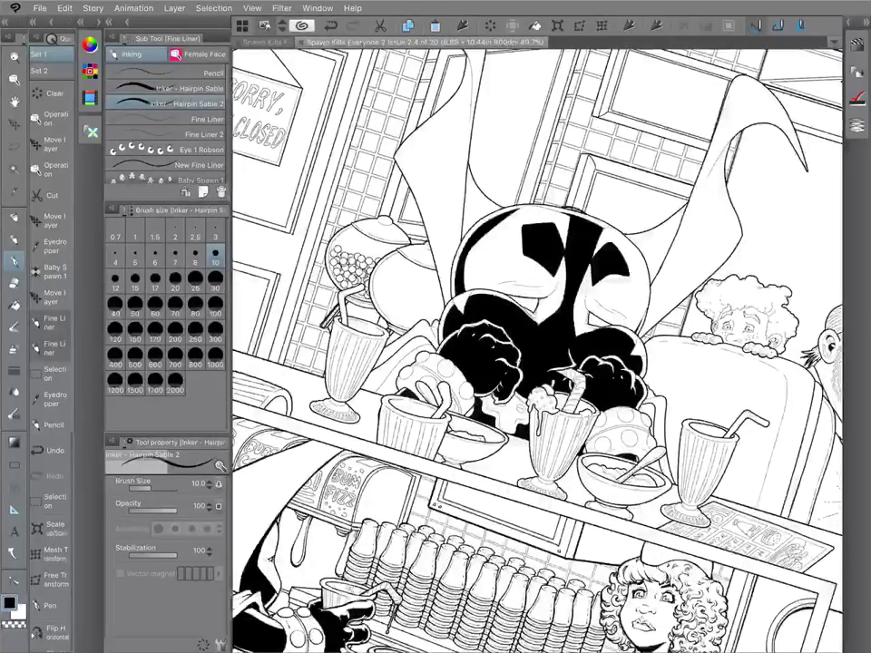
pyautogui.scroll(3, 537, 352)
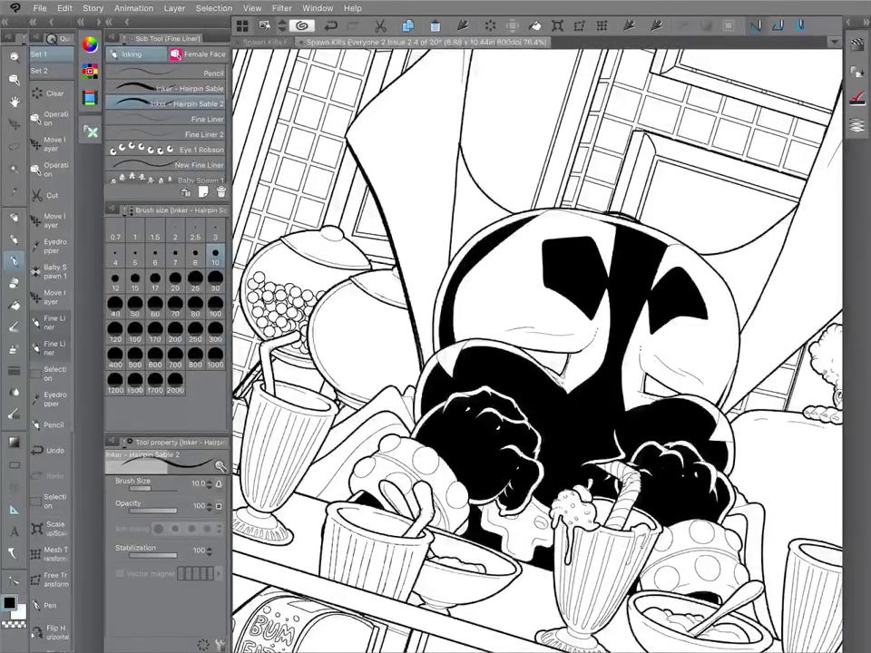
pyautogui.moveTo(395, 250); pyautogui.dragTo(424, 345)
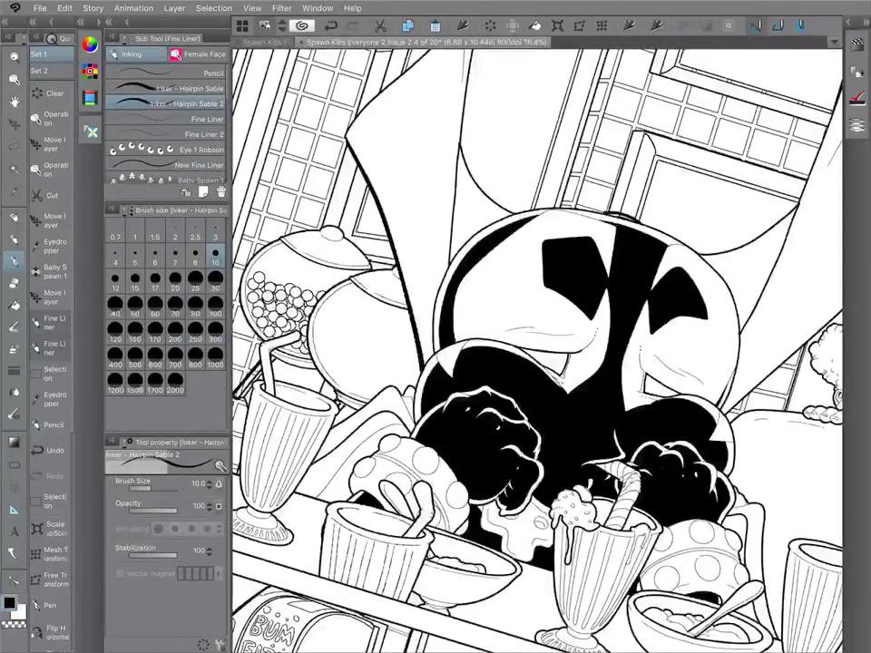
# Ink reflection shapes inside the studs of the character's left-hand wristband, switching to the Inker - Hairpin Sable brush at size 12.
pyautogui.scroll(-1, 535, 349)
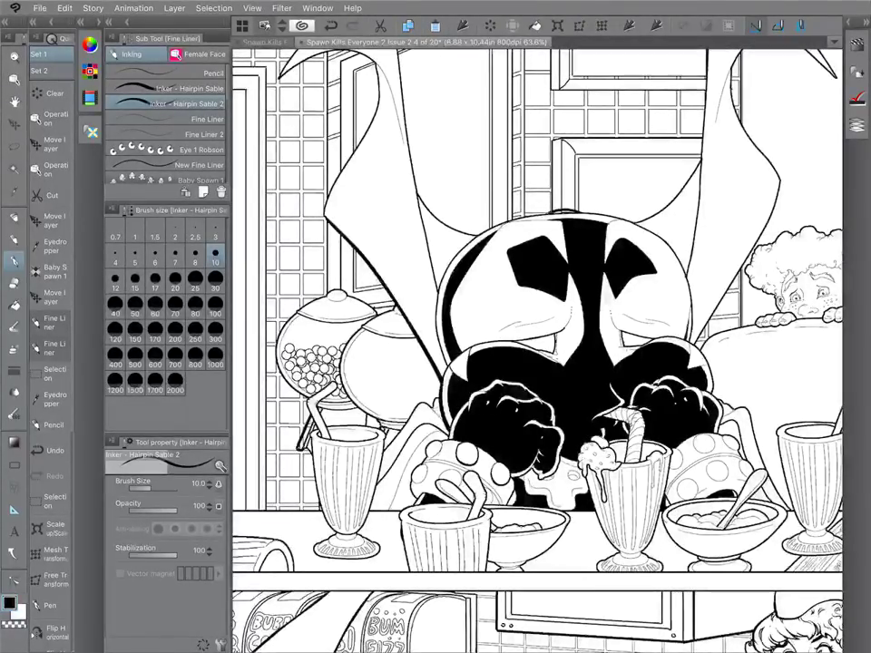
pyautogui.scroll(5, 471, 489)
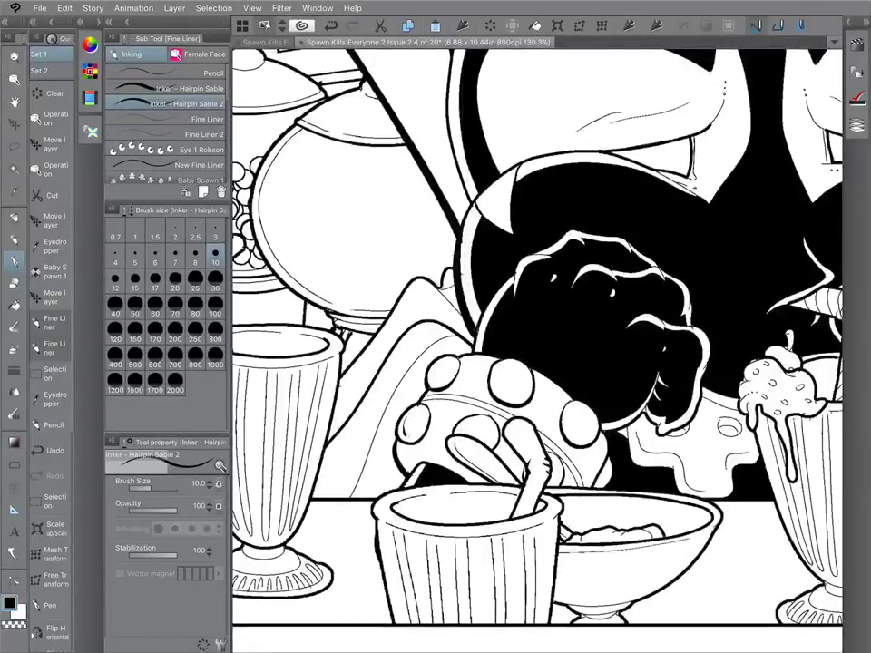
pyautogui.moveTo(408, 418)
pyautogui.mouseDown()
pyautogui.moveTo(423, 419)
pyautogui.moveTo(415, 430)
pyautogui.mouseUp()
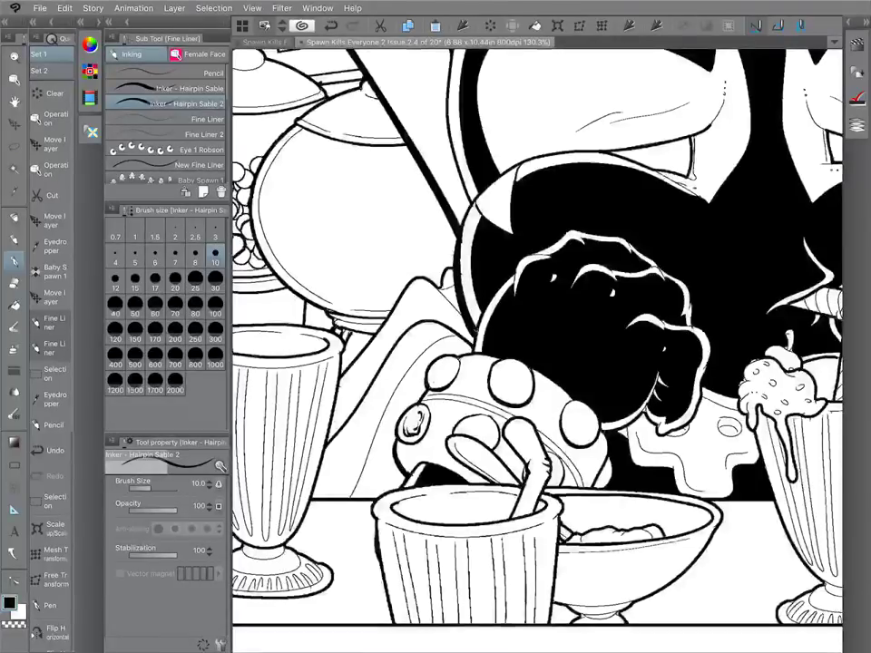
pyautogui.click(172, 88)
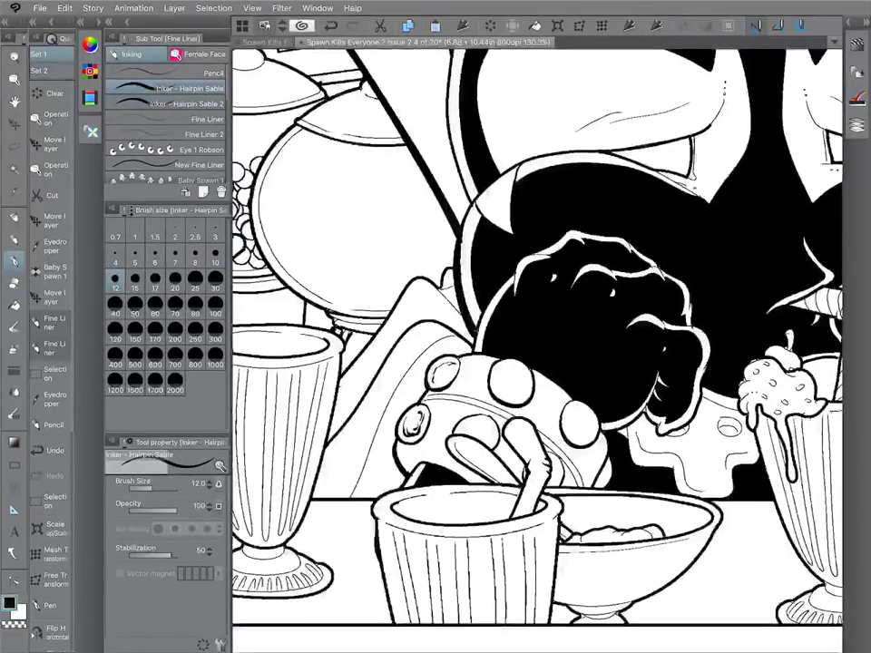
pyautogui.moveTo(449, 365); pyautogui.dragTo(439, 381)
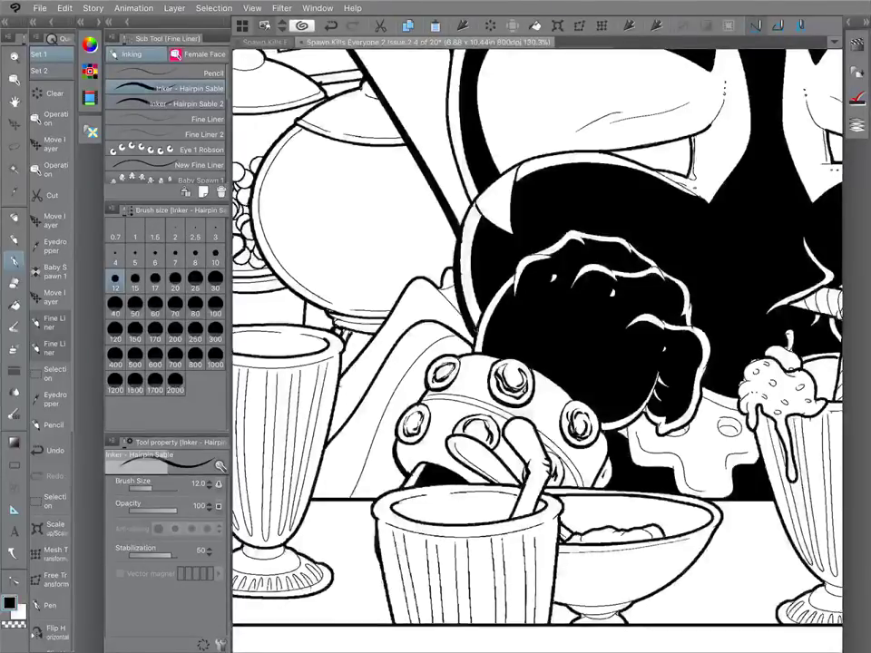
# Ink reflection shapes inside the central and lower studs of the wristband behind the dessert bowl with the spoon.
pyautogui.moveTo(755, 406); pyautogui.dragTo(292, 308)
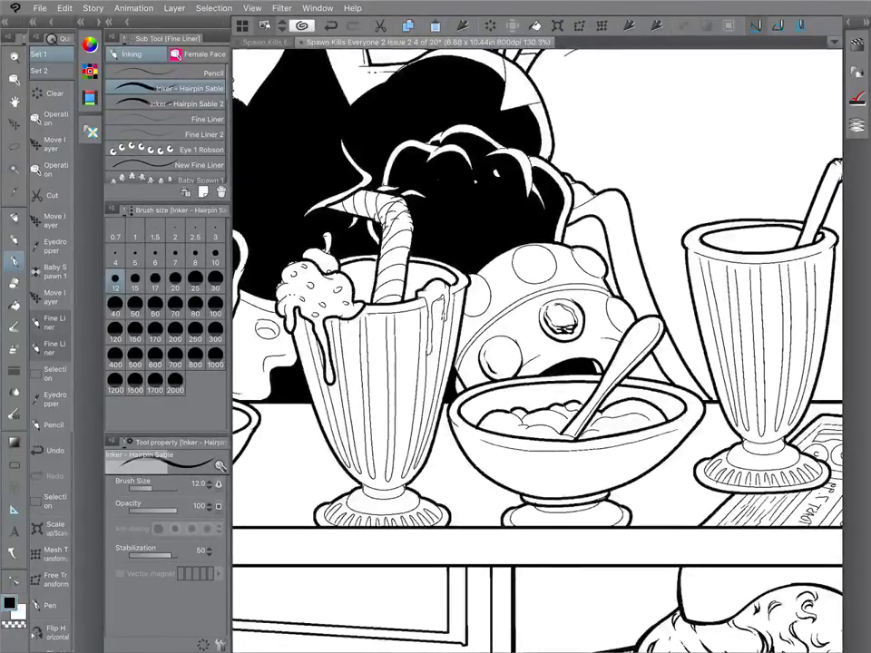
pyautogui.moveTo(494, 342); pyautogui.dragTo(509, 369)
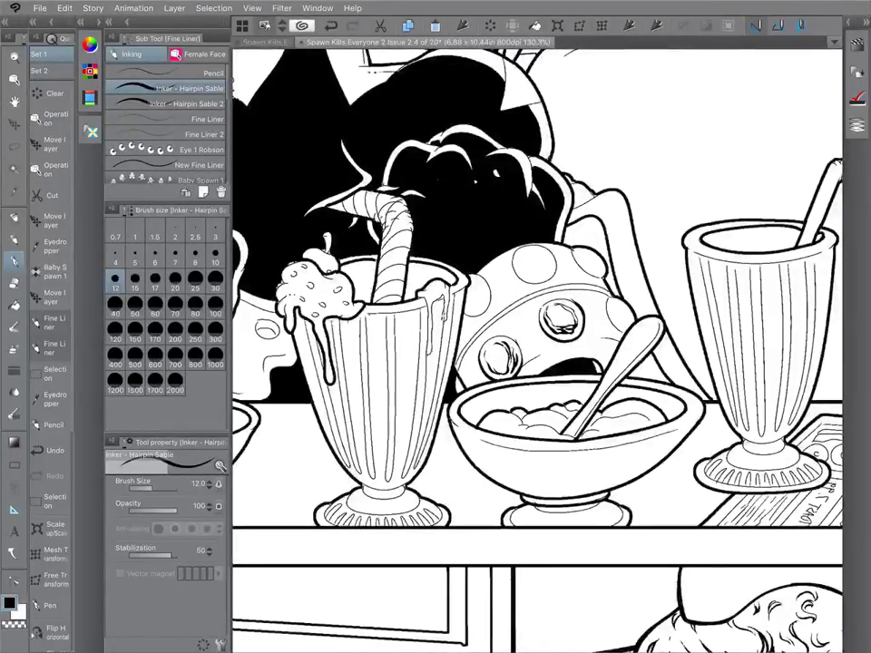
pyautogui.moveTo(537, 345)
pyautogui.mouseDown()
pyautogui.moveTo(566, 442)
pyautogui.moveTo(580, 409)
pyautogui.moveTo(532, 415)
pyautogui.moveTo(543, 425)
pyautogui.mouseUp()
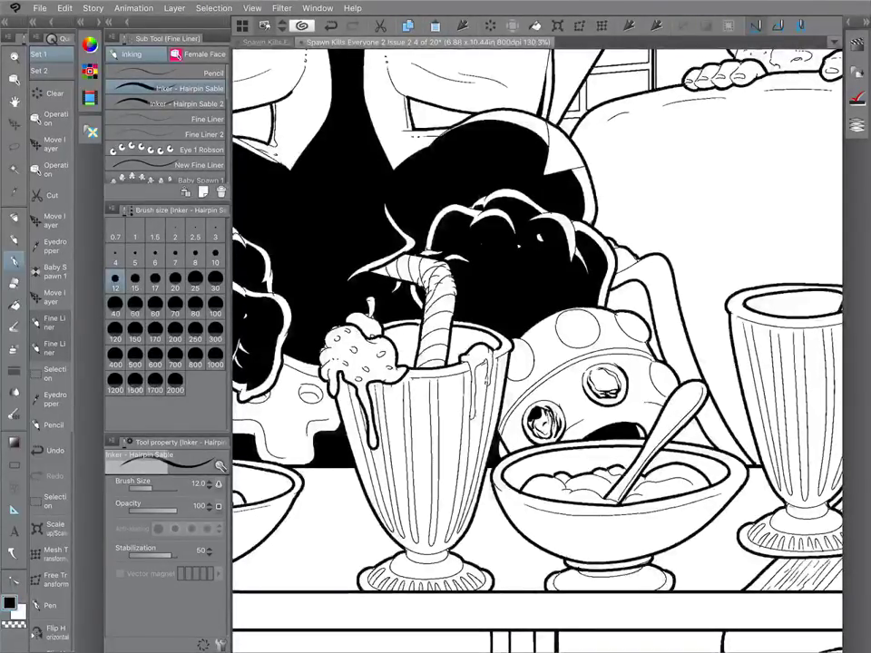
pyautogui.hotkey('ctrl', 'z')
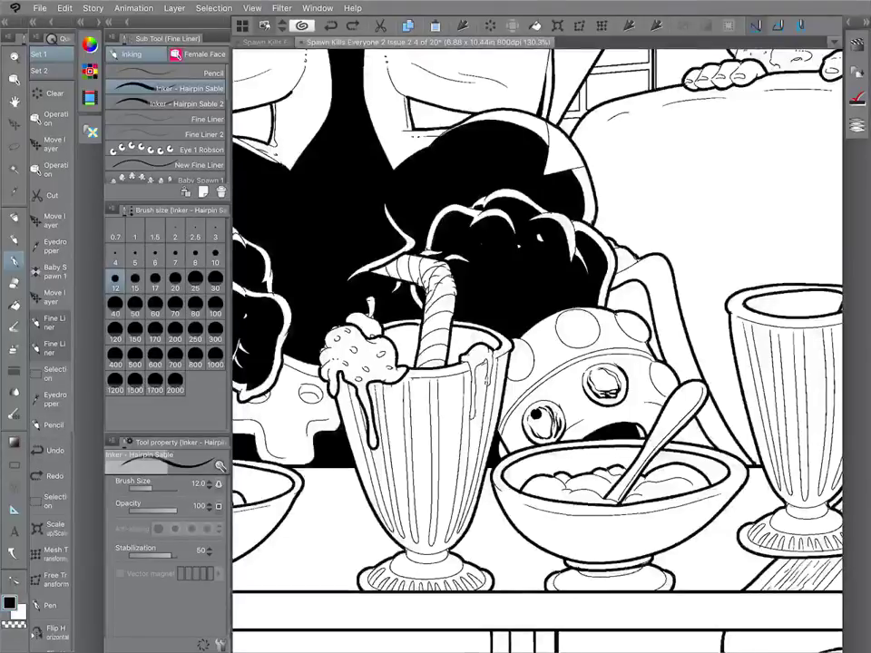
pyautogui.press('p')
pyautogui.hotkey('ctrl', 'y')
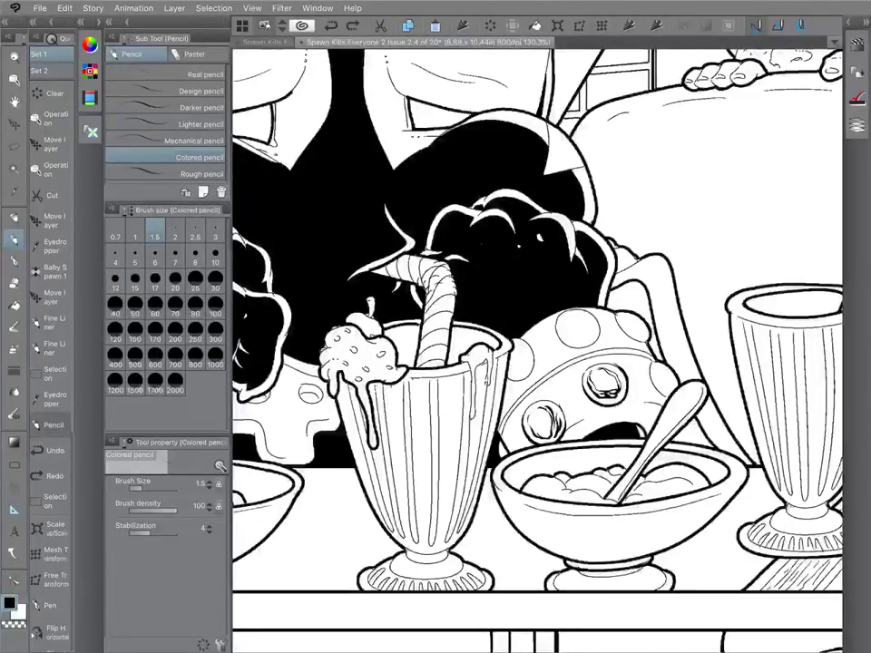
pyautogui.press('p')
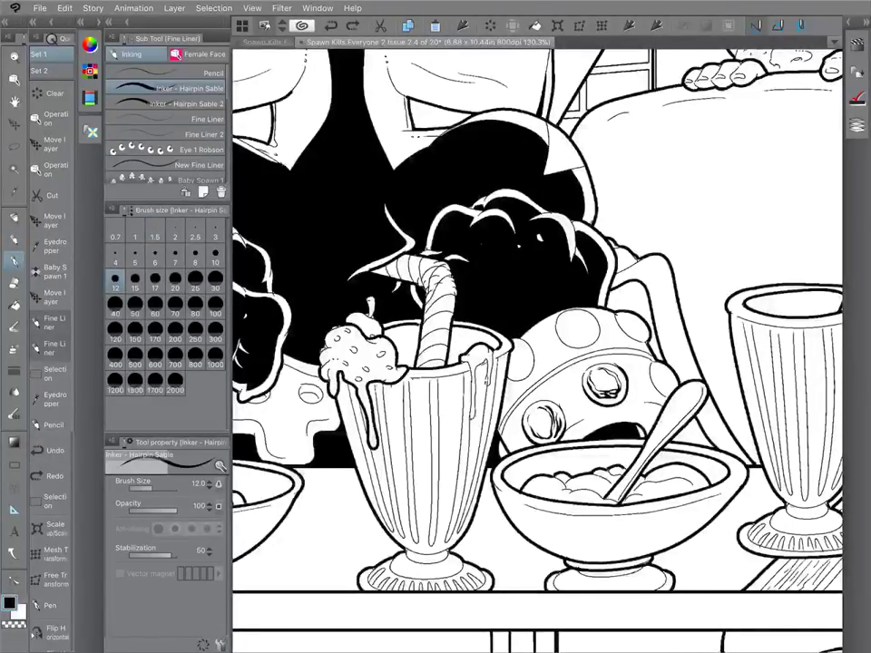
pyautogui.hotkey('ctrl', 'z')
pyautogui.moveTo(531, 413); pyautogui.dragTo(547, 430)
pyautogui.moveTo(547, 413); pyautogui.dragTo(531, 430)
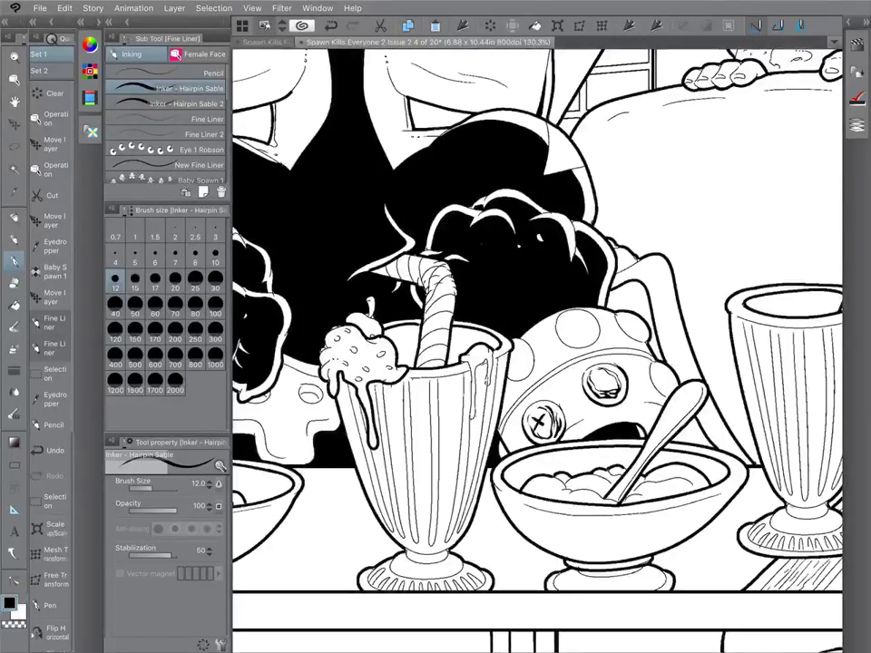
pyautogui.hotkey('ctrl', 'z')
pyautogui.hotkey('ctrl', 'z')
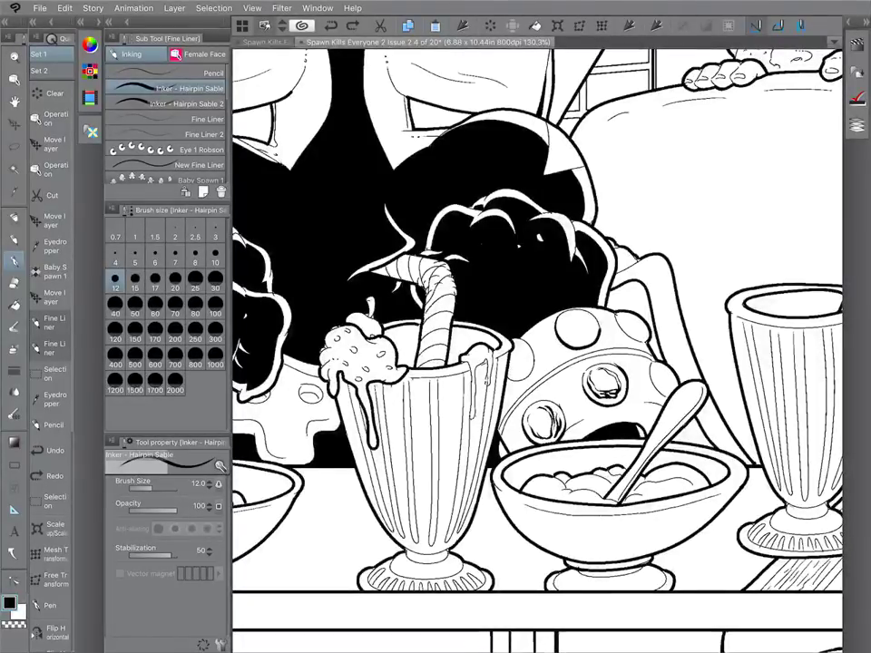
# Ink reflection shapes inside the remaining studs of the wristband behind the spoon bowl, and add a jagged mouth mark to the skull buckle.
pyautogui.moveTo(533, 410); pyautogui.dragTo(540, 439)
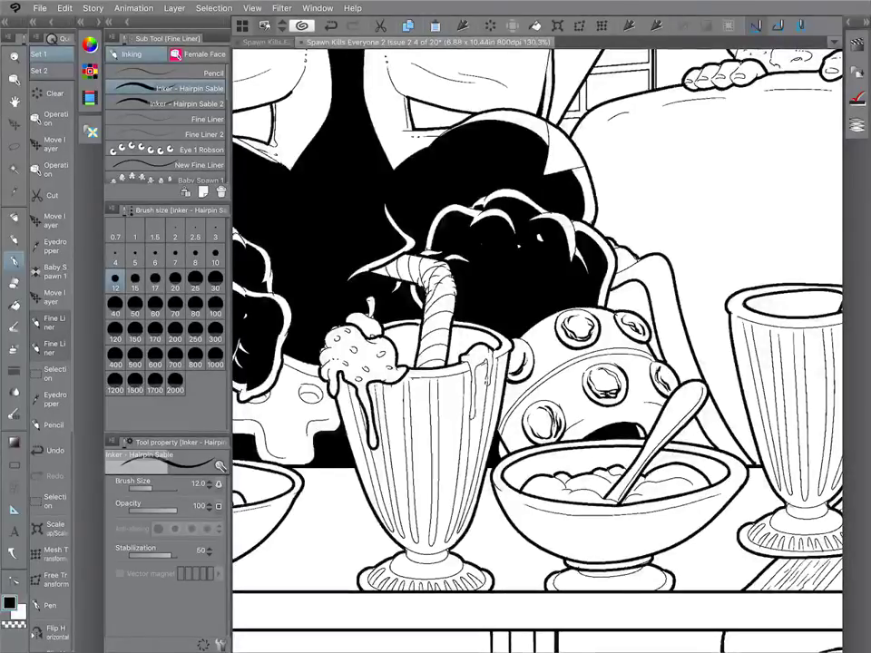
pyautogui.scroll(-6, 648, 295)
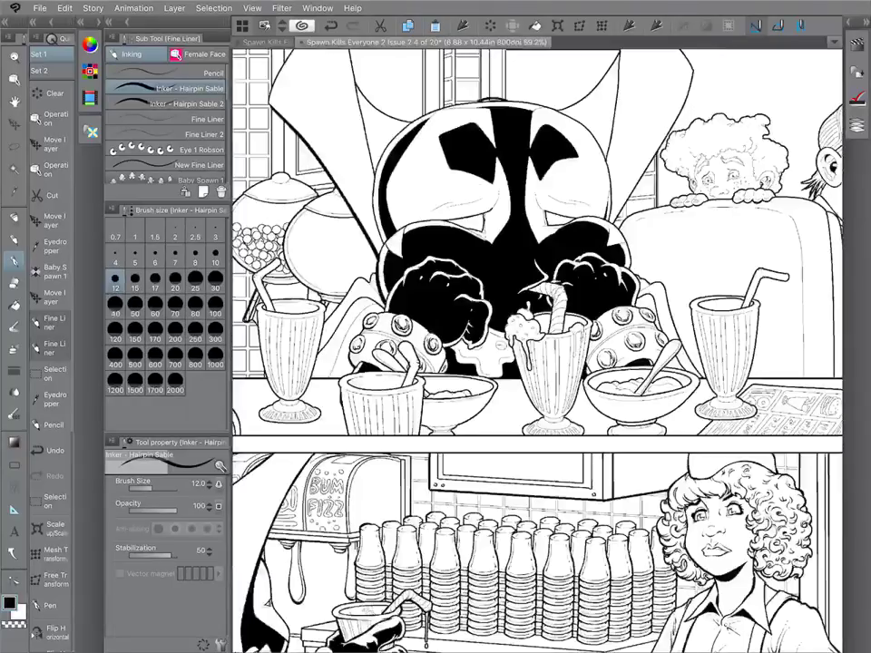
pyautogui.scroll(10, 527, 277)
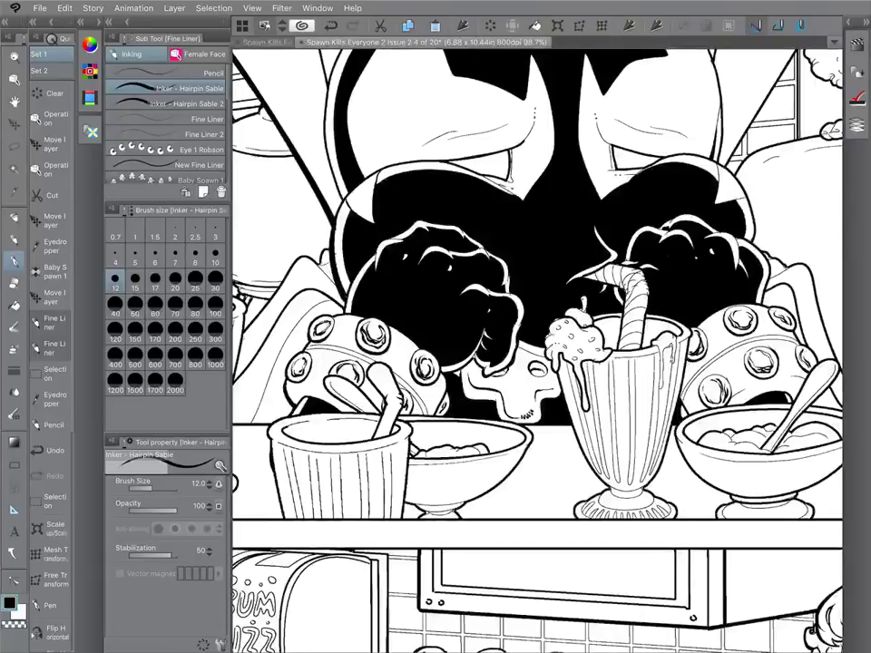
# Thicken the outer contour of the studded wristband behind the ribbed cup with the Inker - Hairpin Sable brush at size 12.
pyautogui.scroll(3, 535, 363)
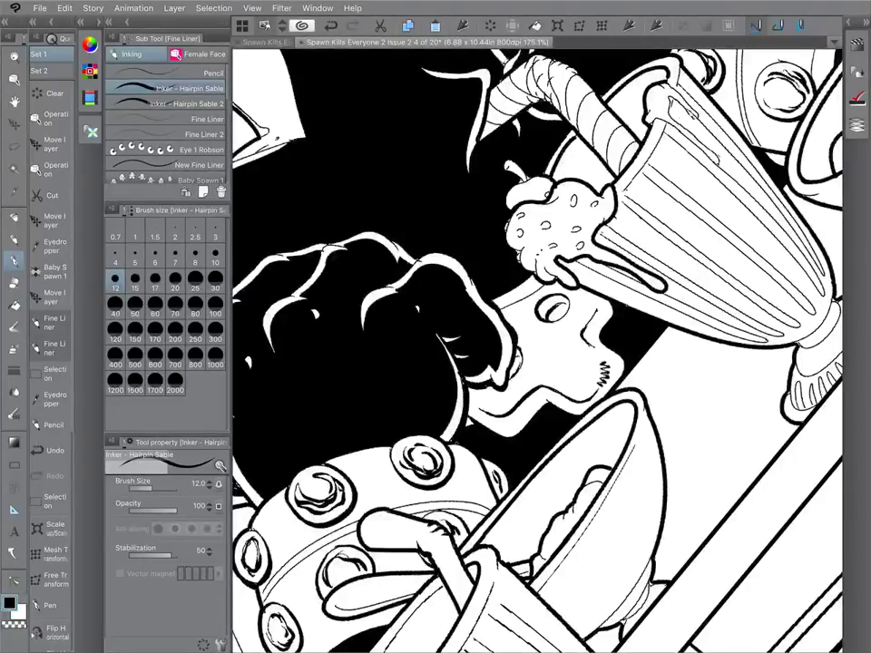
pyautogui.scroll(-3, 535, 353)
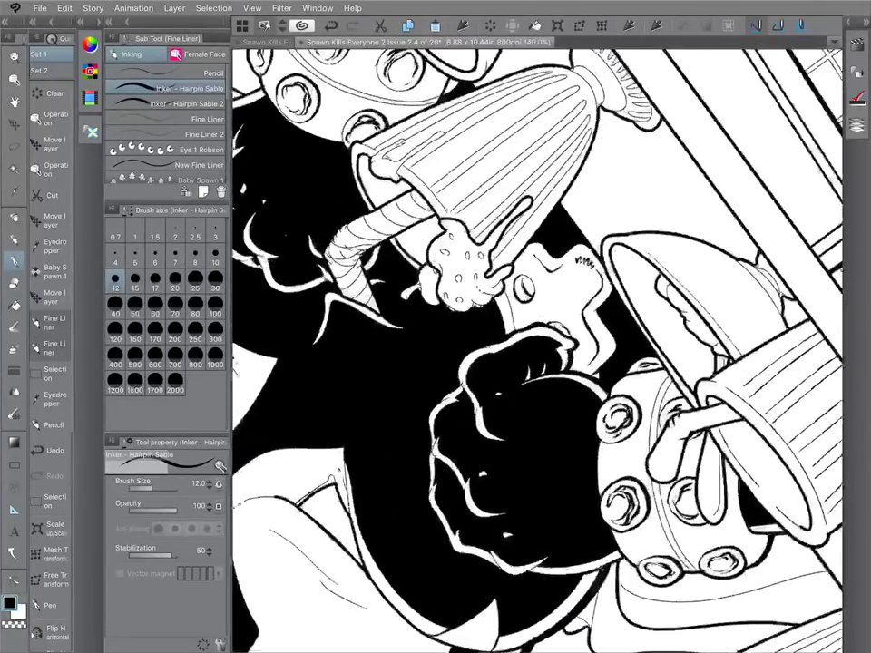
pyautogui.scroll(1, 503, 335)
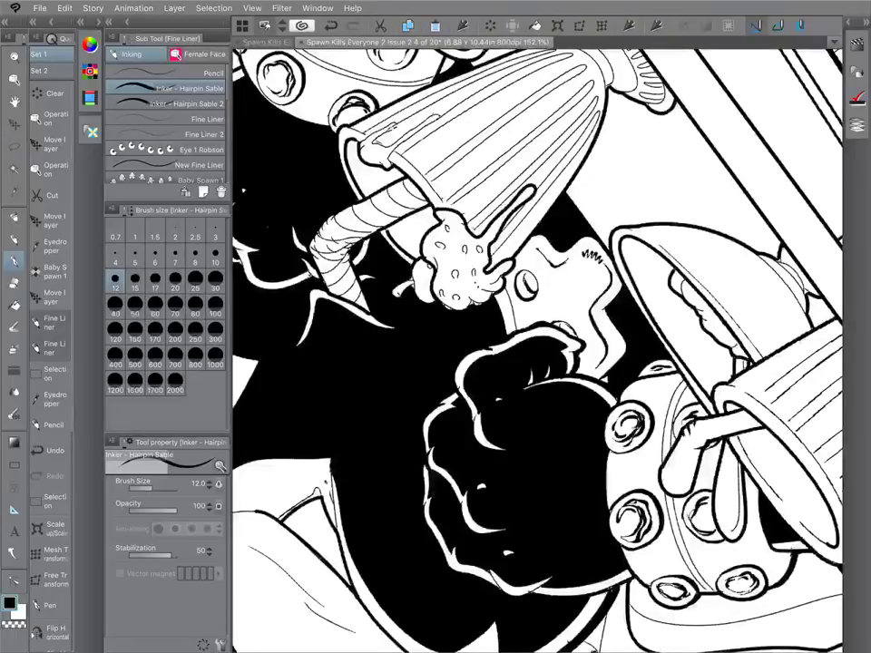
pyautogui.moveTo(508, 363); pyautogui.dragTo(571, 273)
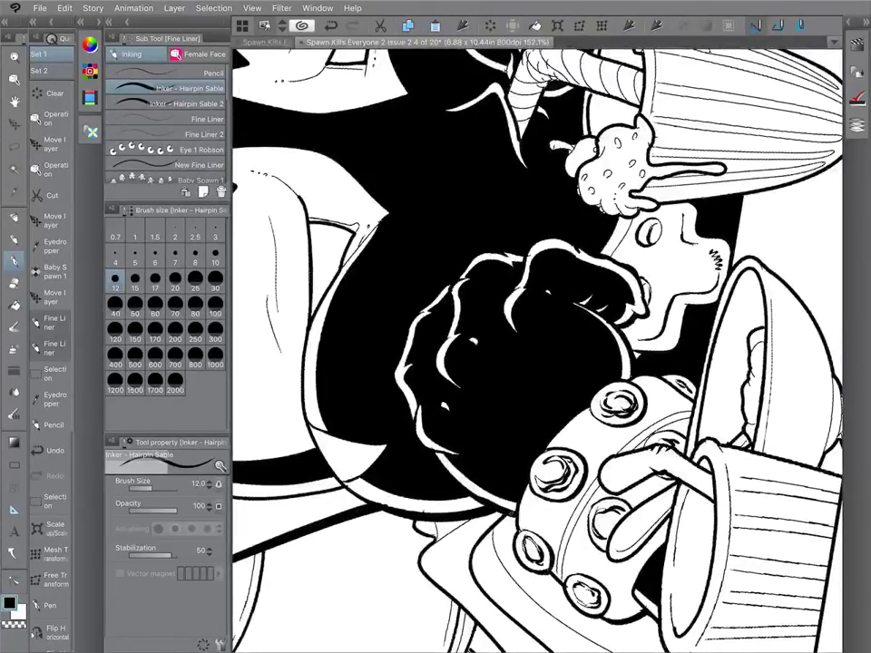
pyautogui.scroll(-3, 522, 340)
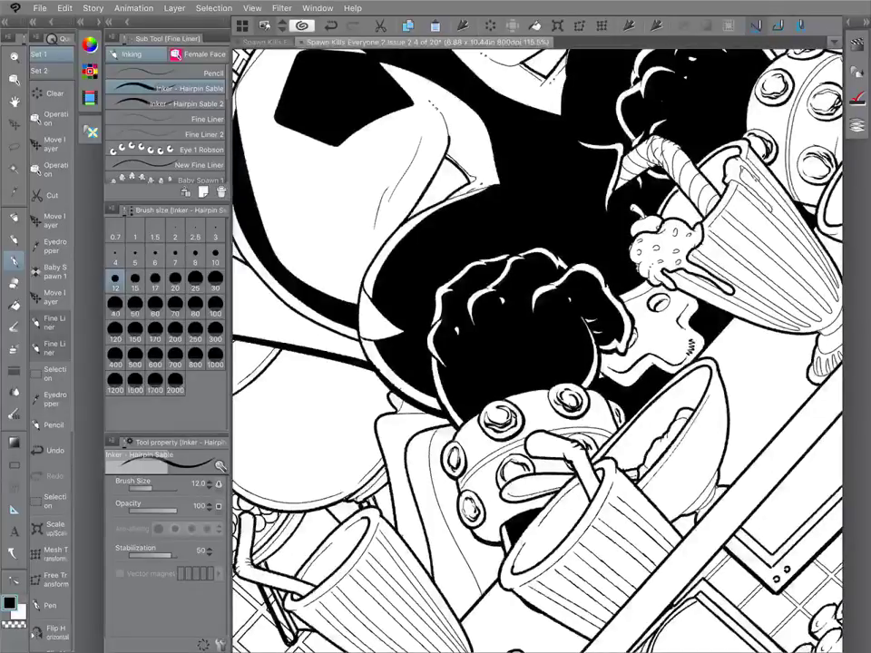
pyautogui.scroll(2, 537, 350)
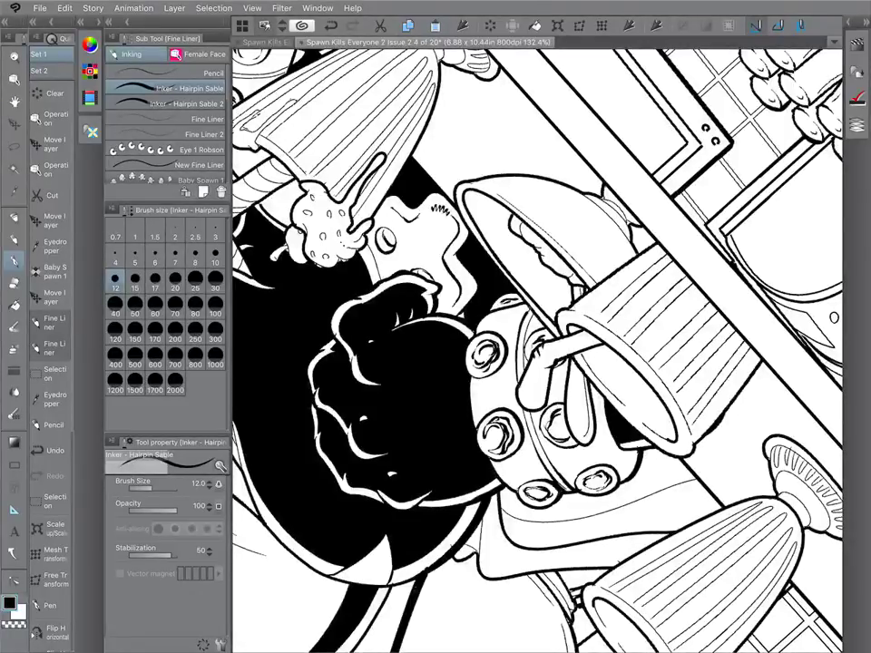
pyautogui.moveTo(408, 399); pyautogui.dragTo(468, 164)
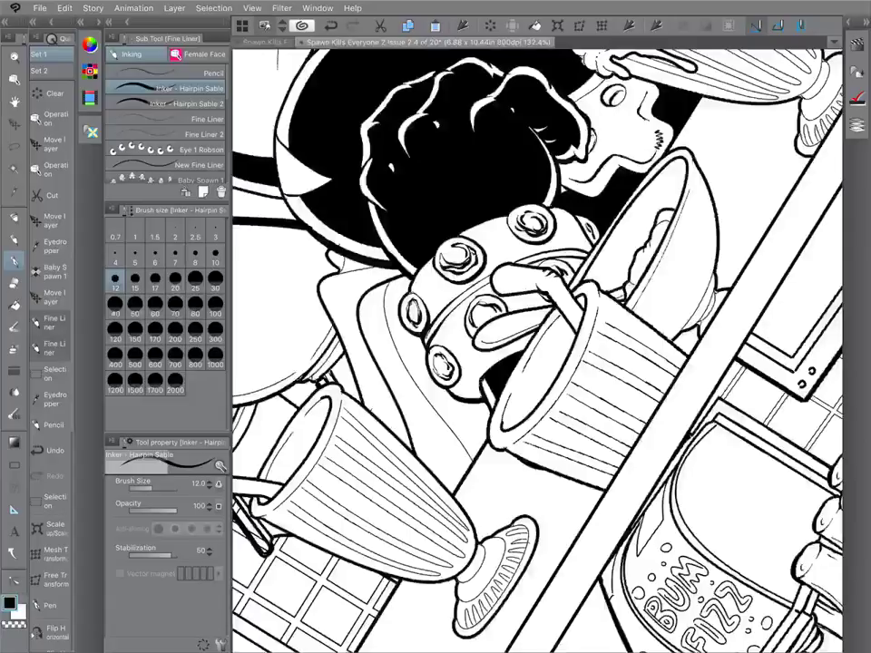
# Redo the ribbed cup's left edge, thicken its rim and right side, and ink stripes along its bent straw.
pyautogui.moveTo(458, 258); pyautogui.dragTo(595, 210)
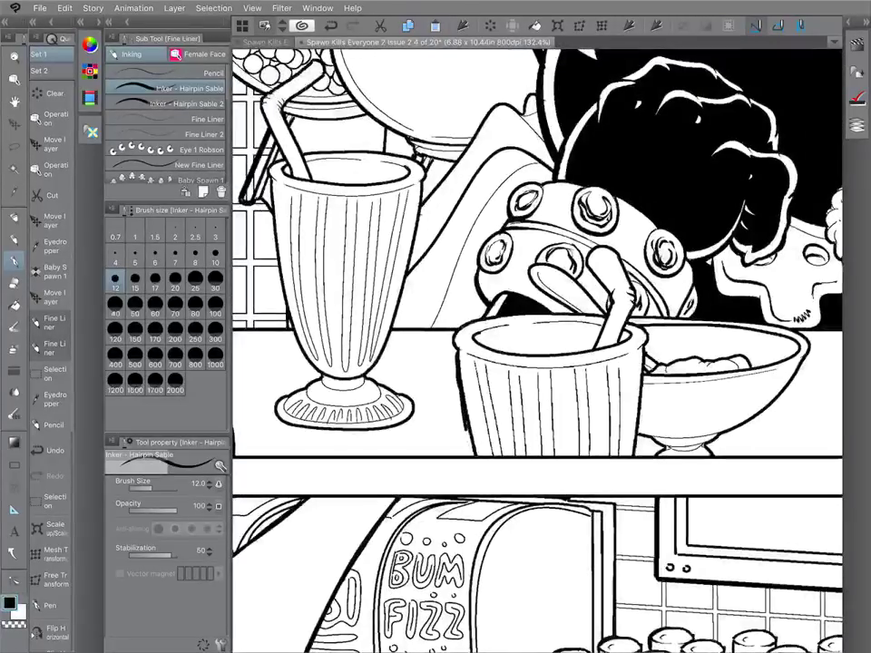
pyautogui.hotkey('ctrl', 'z')
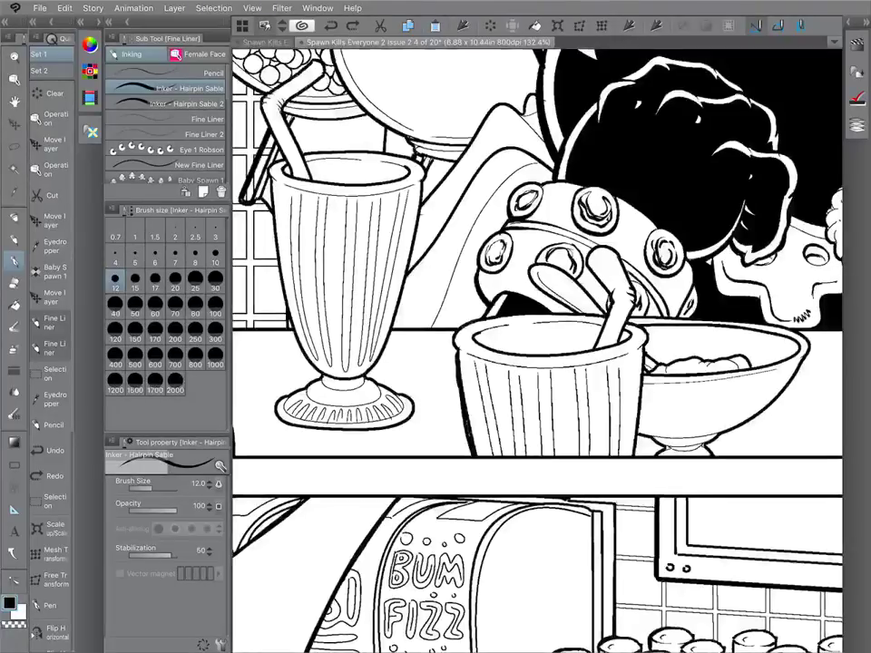
pyautogui.moveTo(457, 364); pyautogui.dragTo(472, 453)
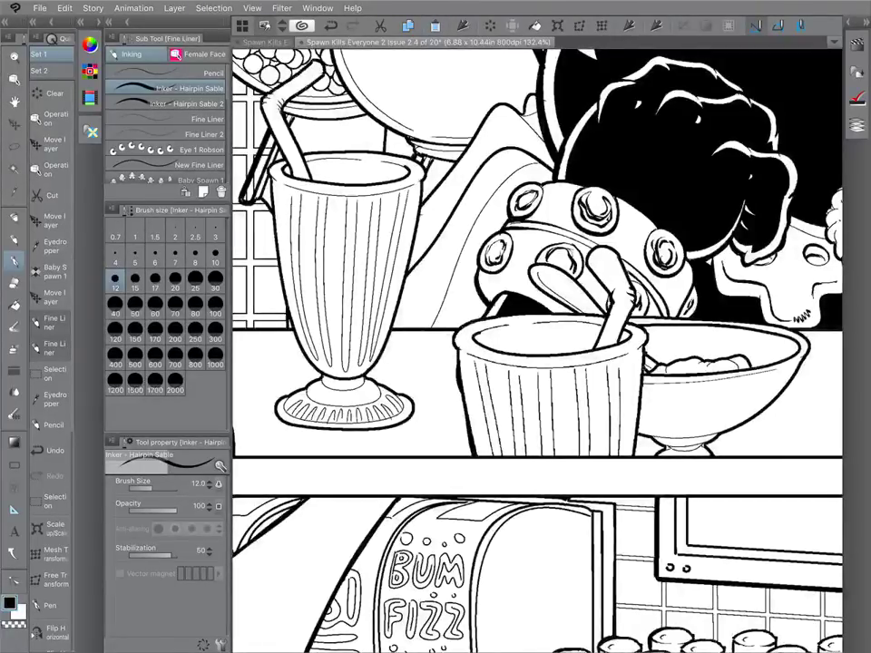
pyautogui.moveTo(643, 361)
pyautogui.mouseDown()
pyautogui.moveTo(636, 453)
pyautogui.moveTo(481, 404)
pyautogui.mouseUp()
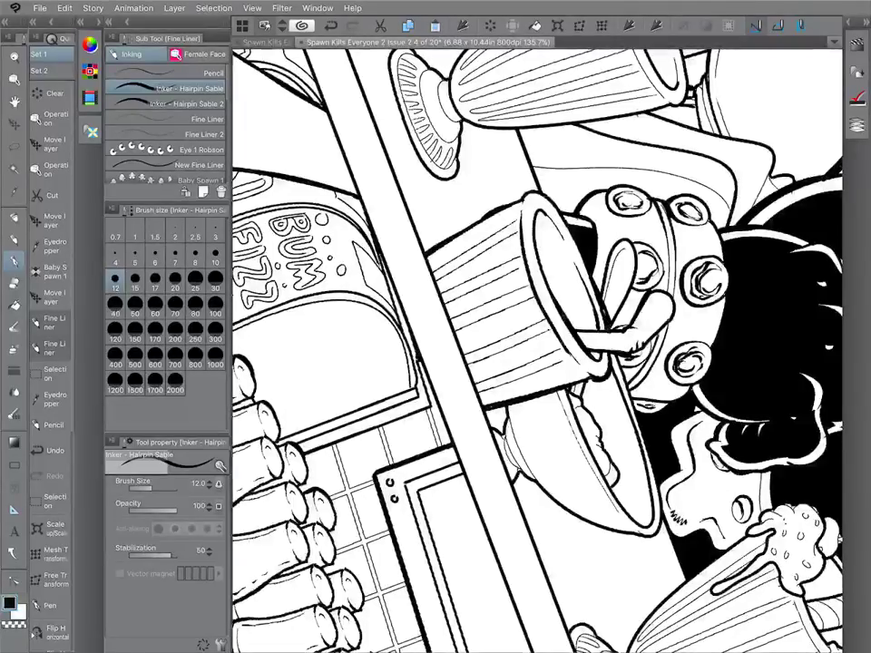
pyautogui.moveTo(517, 300); pyautogui.dragTo(547, 431)
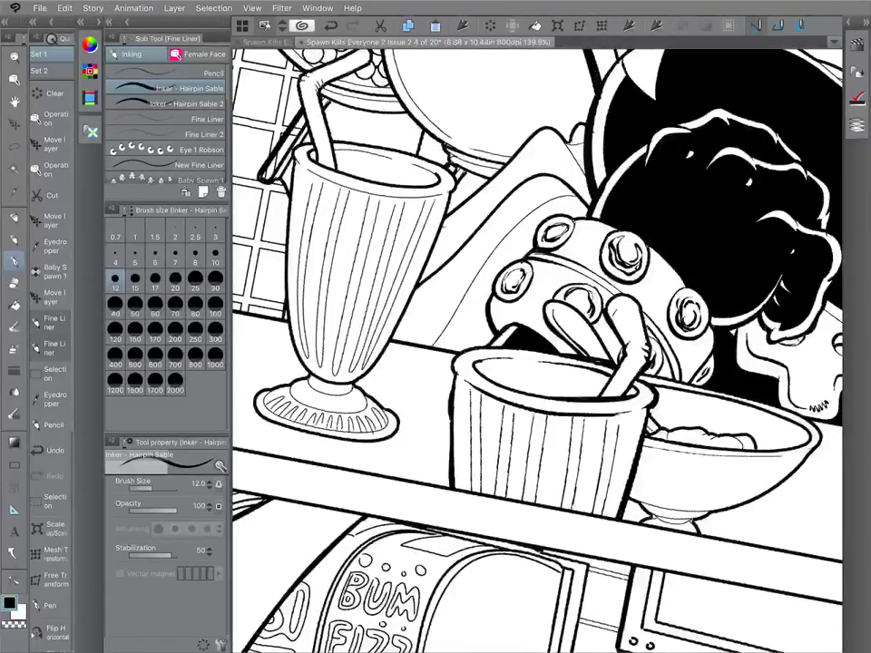
pyautogui.moveTo(628, 338)
pyautogui.mouseDown()
pyautogui.moveTo(645, 332)
pyautogui.moveTo(633, 302)
pyautogui.mouseUp()
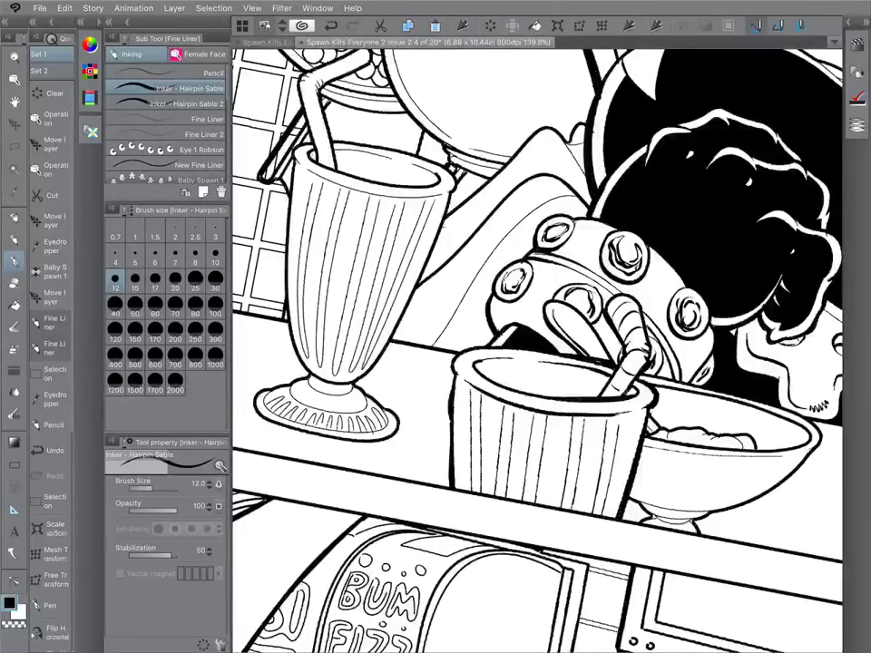
# Thicken the side contours of the tall glass in front of the candy jars, touching up in white where needed.
pyautogui.scroll(-4, 537, 350)
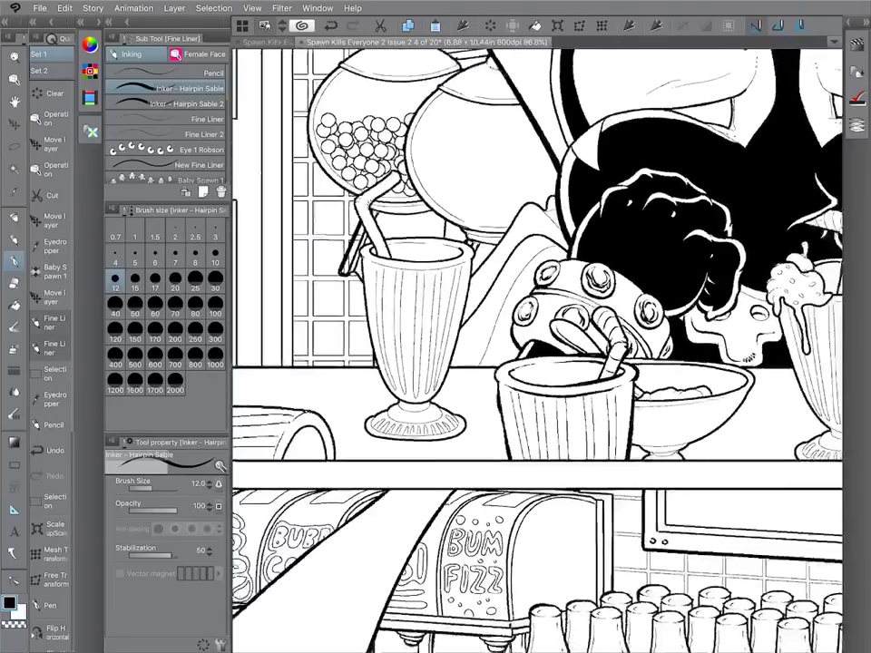
pyautogui.scroll(5, 562, 315)
pyautogui.scroll(-2, 537, 345)
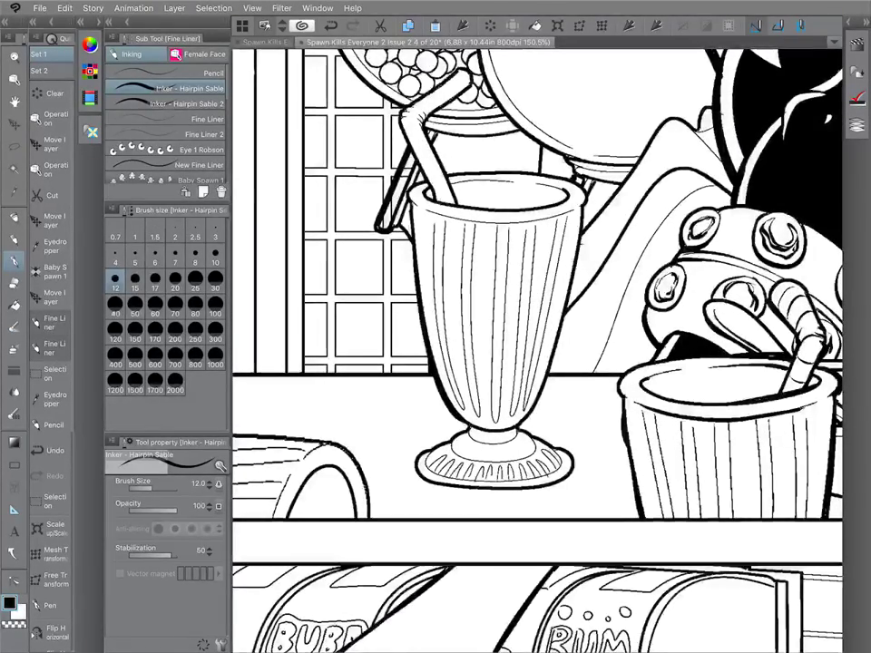
pyautogui.scroll(3, 544, 290)
pyautogui.scroll(1, 537, 350)
pyautogui.press('x')
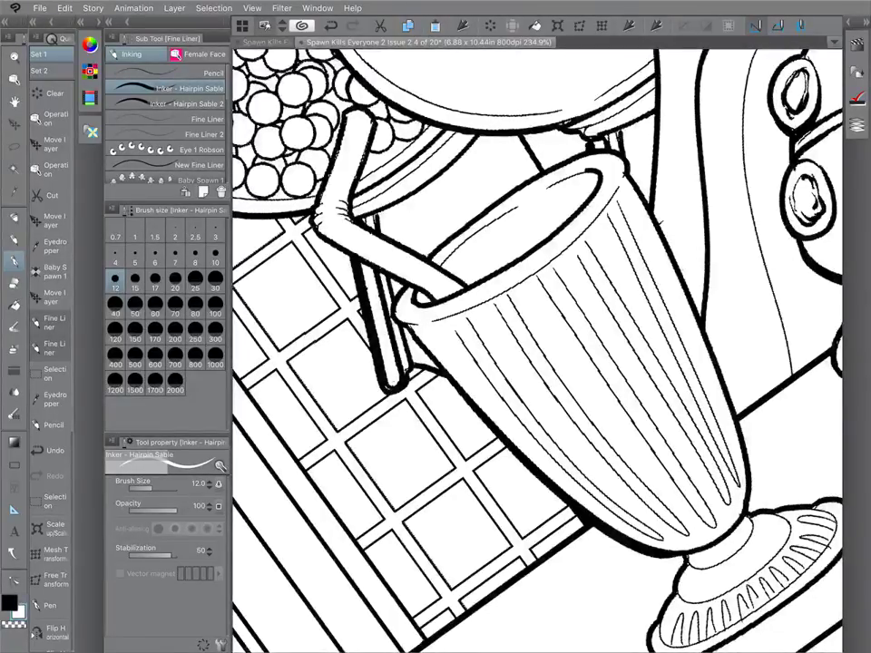
pyautogui.press('x')
pyautogui.scroll(-3, 537, 350)
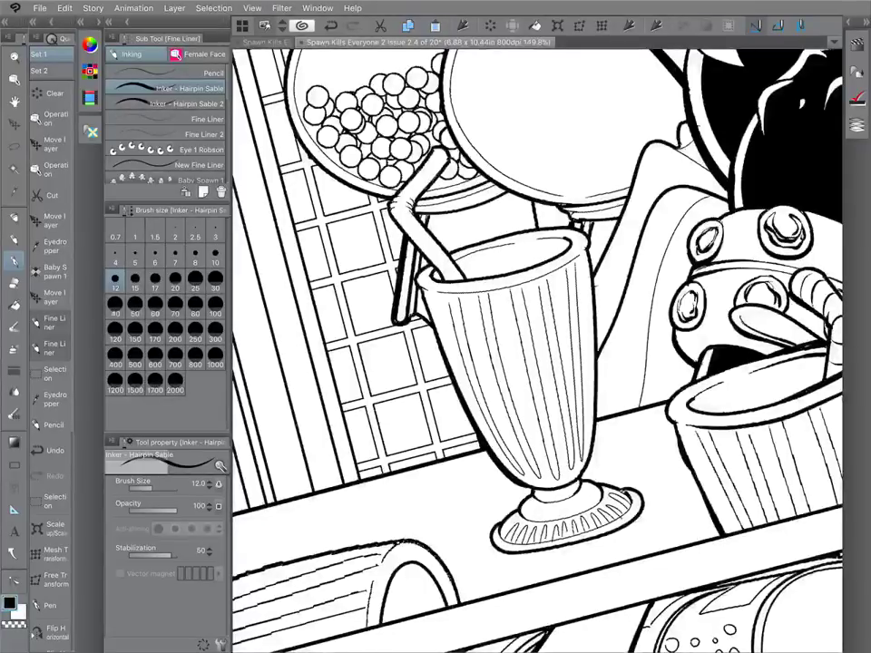
# Thicken the outer edge of the foot of the tall glass in front of the candy jars.
pyautogui.moveTo(444, 154); pyautogui.dragTo(796, 181)
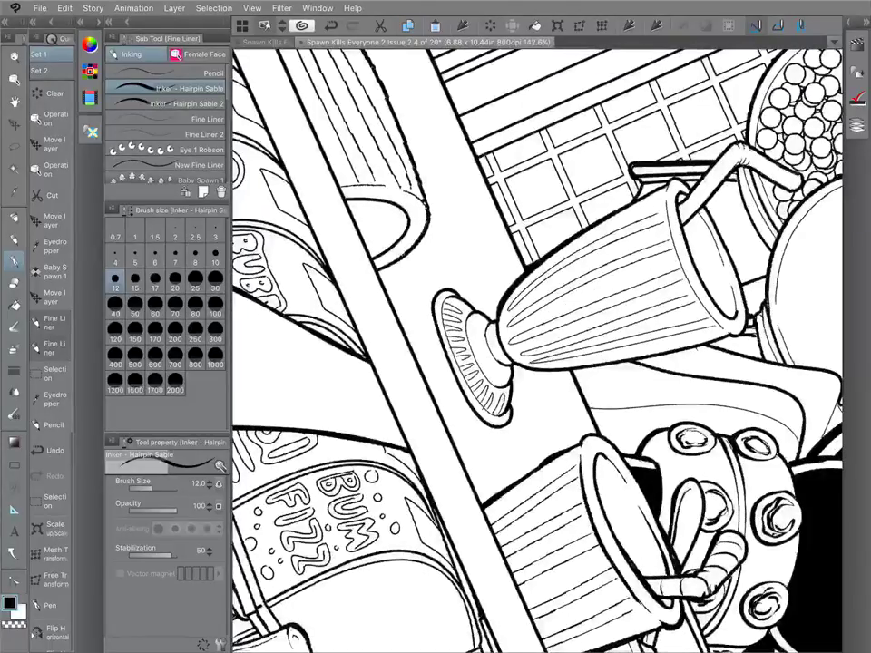
pyautogui.moveTo(437, 330); pyautogui.dragTo(465, 375)
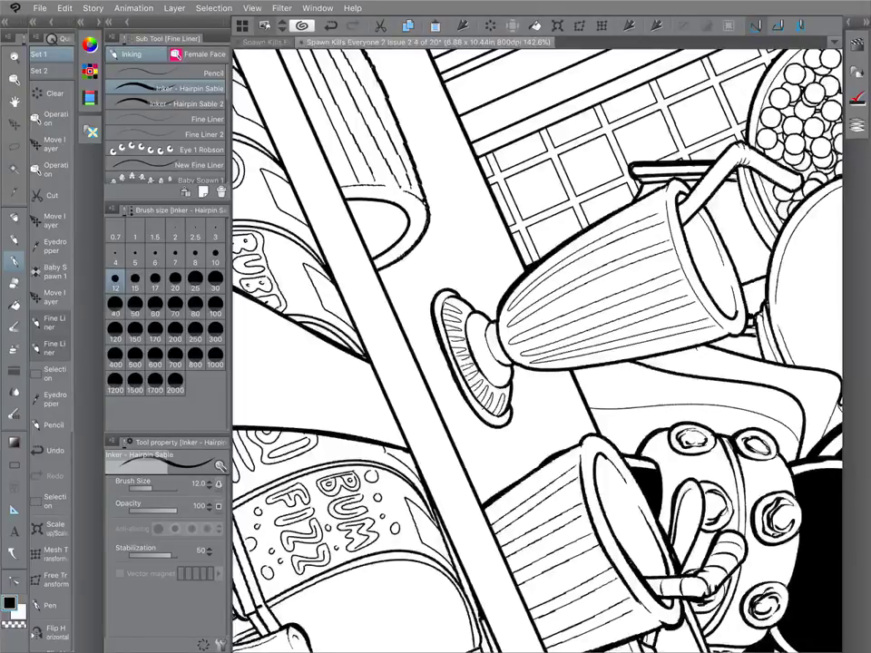
pyautogui.scroll(-3, 537, 351)
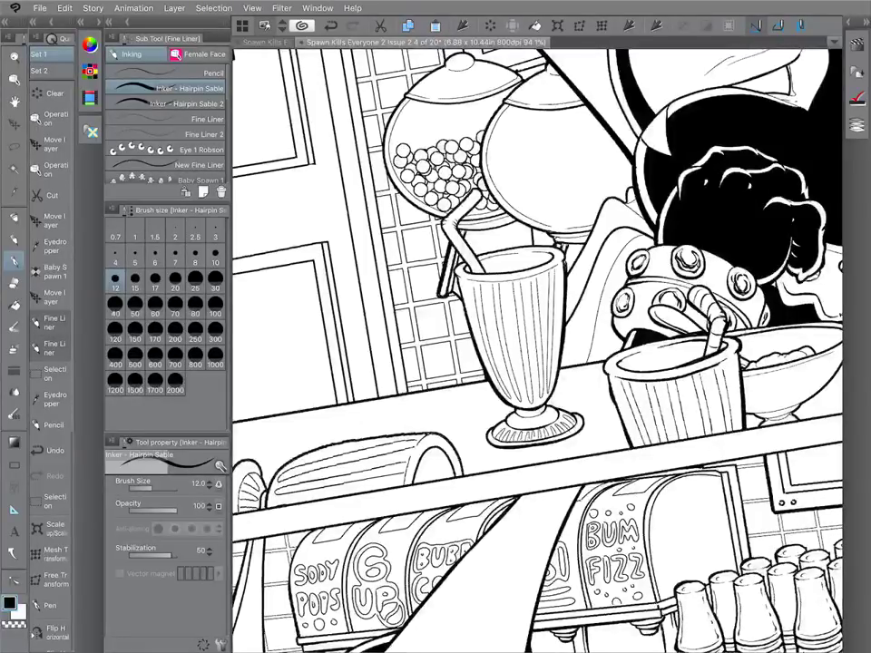
# Strengthen the rim of the tall glass beside the candy jars and ink stripes along its bent straw.
pyautogui.scroll(3, 537, 350)
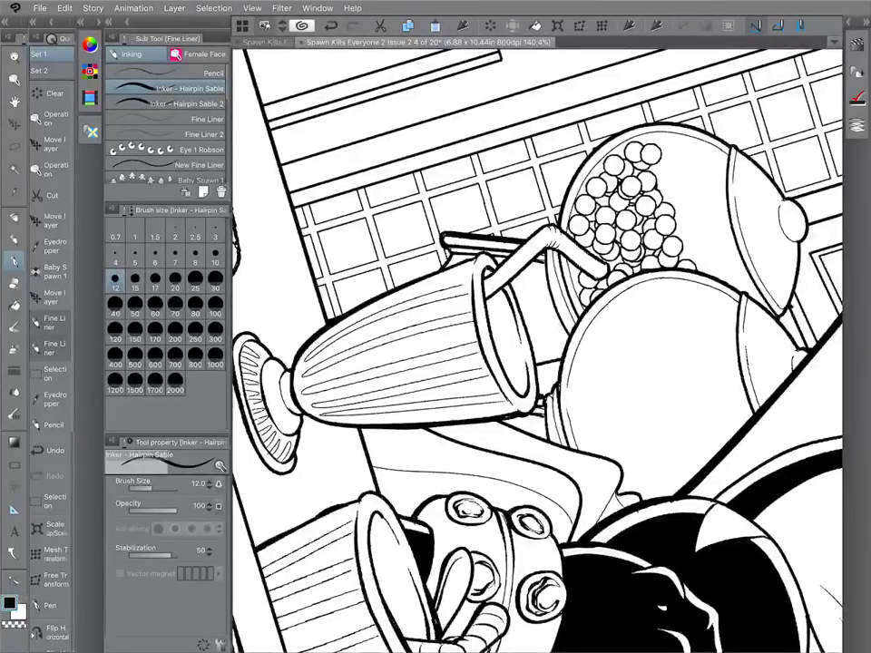
pyautogui.scroll(-3, 537, 350)
pyautogui.scroll(2, 536, 350)
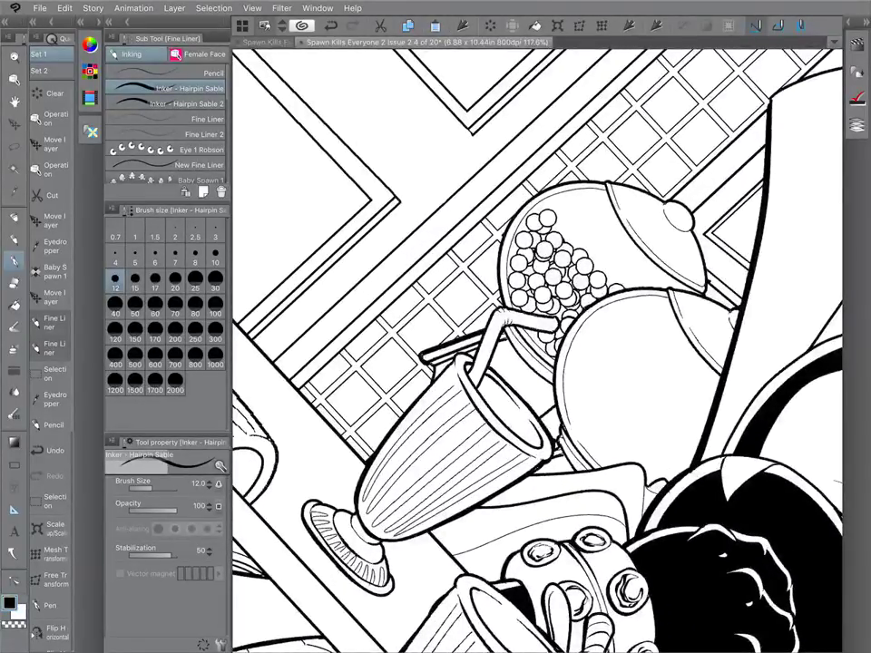
pyautogui.scroll(-3, 536, 350)
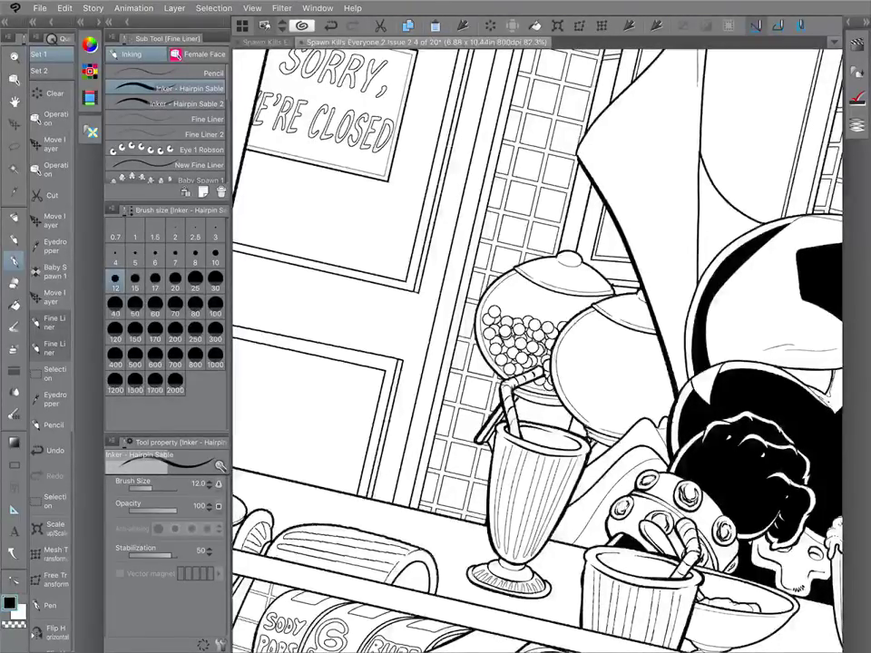
pyautogui.moveTo(569, 258); pyautogui.dragTo(671, 358)
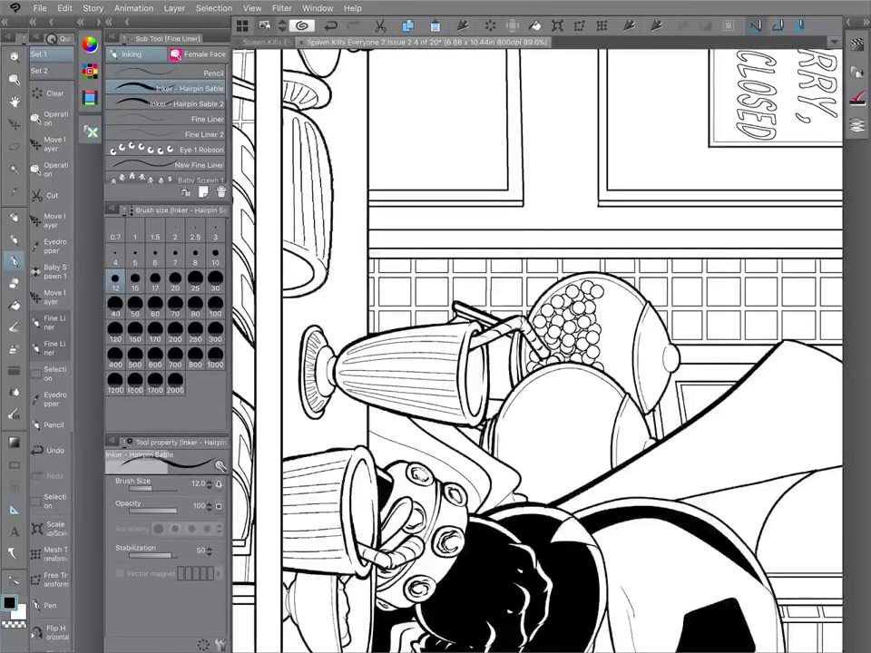
# Thicken the rim and outer contour of the dessert bowl standing behind the ribbed cup.
pyautogui.scroll(-6, 537, 351)
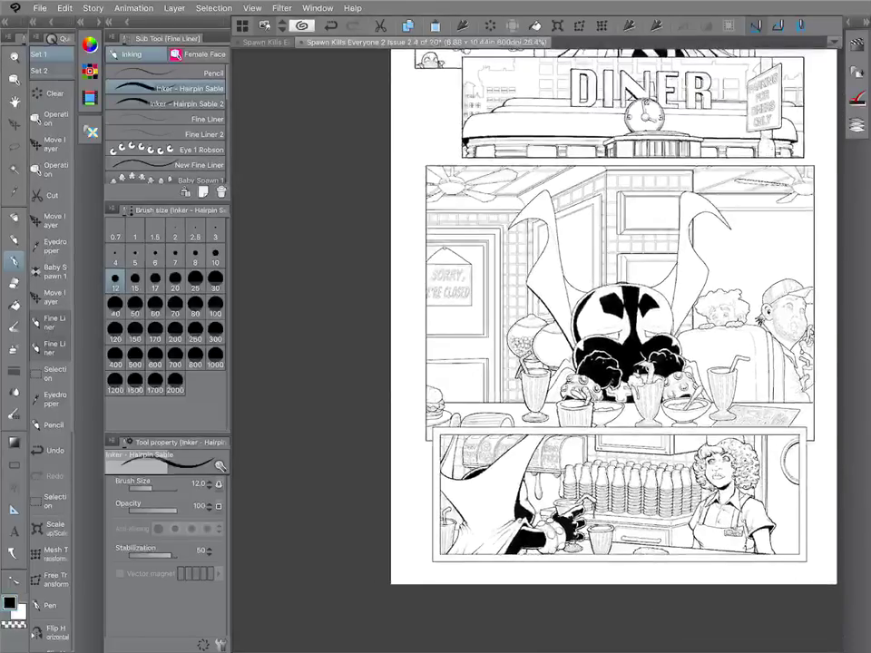
pyautogui.scroll(5, 671, 377)
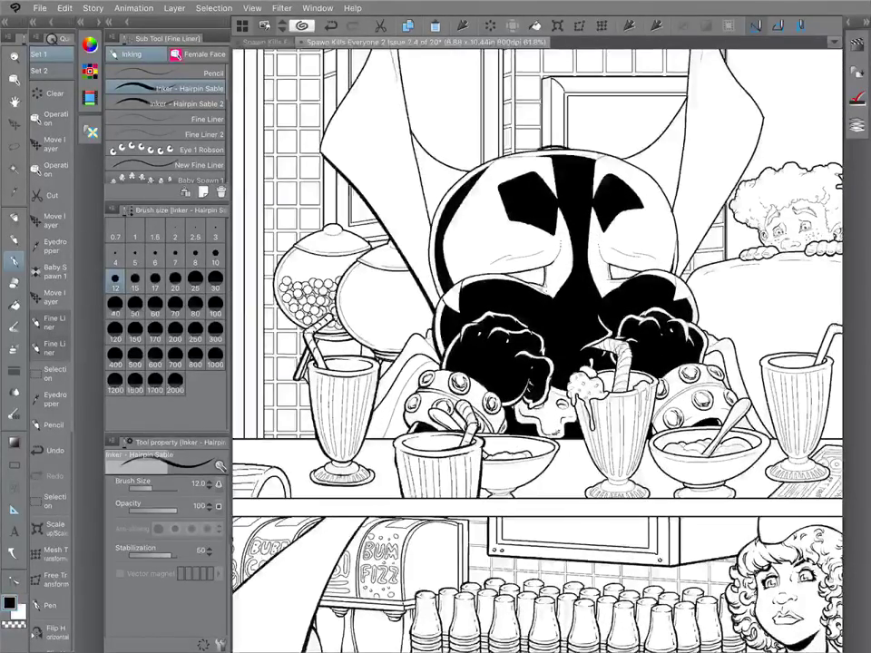
pyautogui.moveTo(562, 218); pyautogui.dragTo(743, 415)
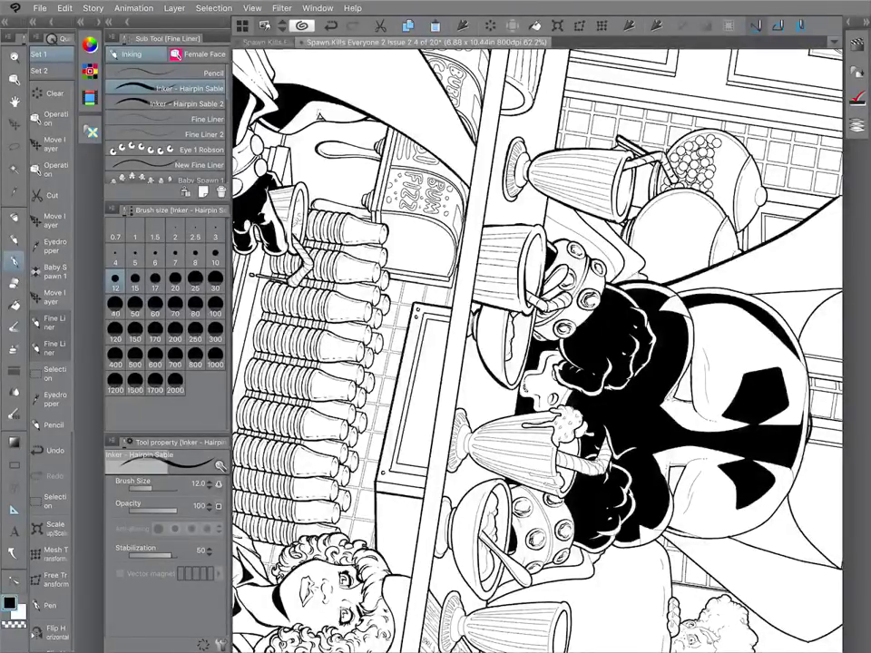
pyautogui.scroll(4, 559, 285)
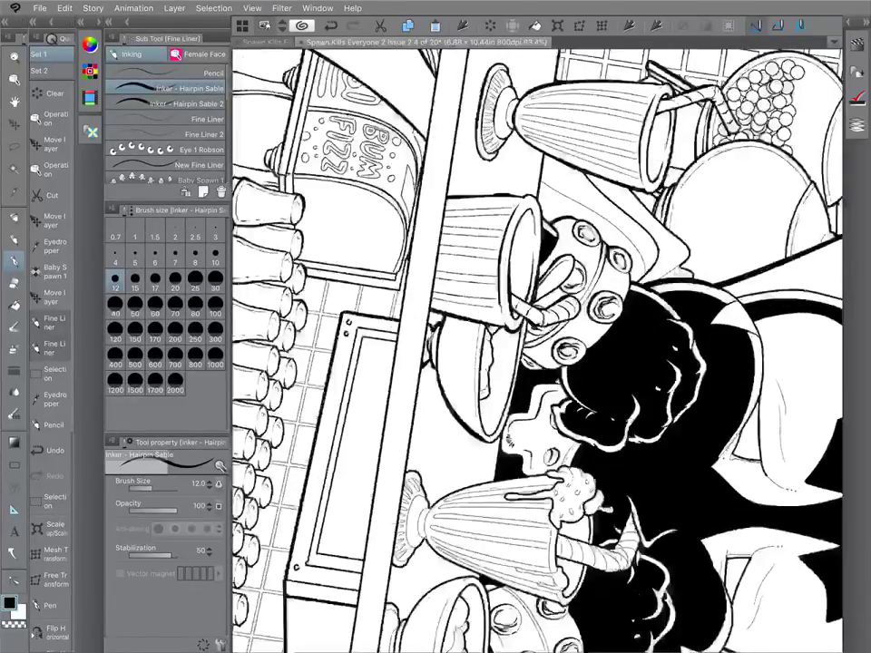
pyautogui.scroll(1, 544, 291)
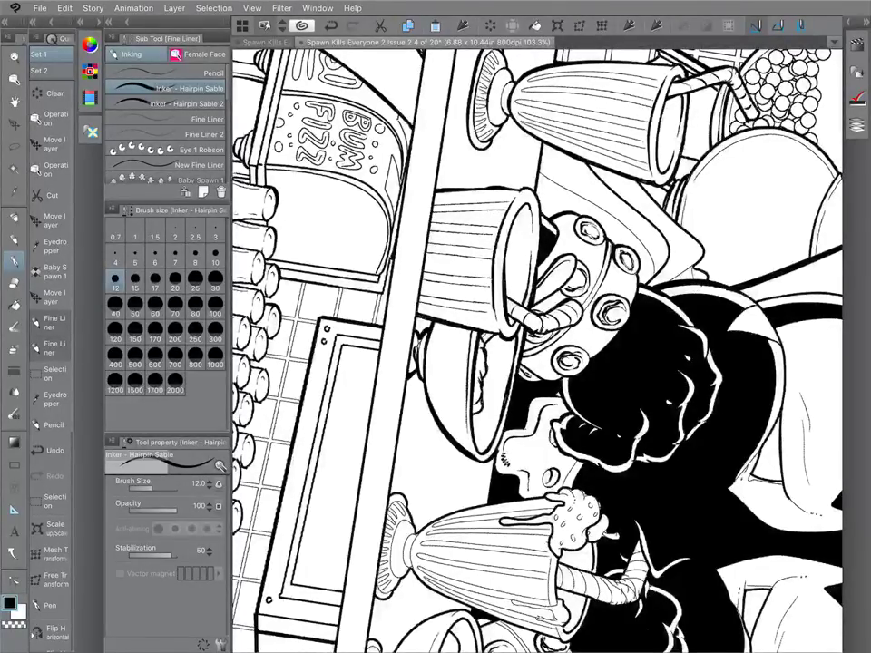
pyautogui.scroll(-3, 535, 309)
pyautogui.scroll(5, 535, 308)
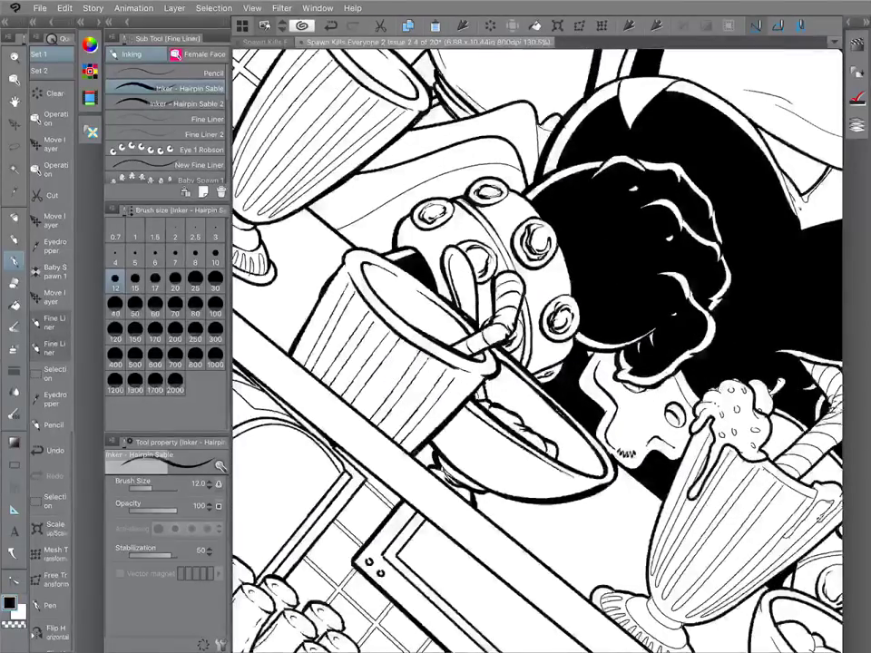
pyautogui.scroll(-5, 535, 350)
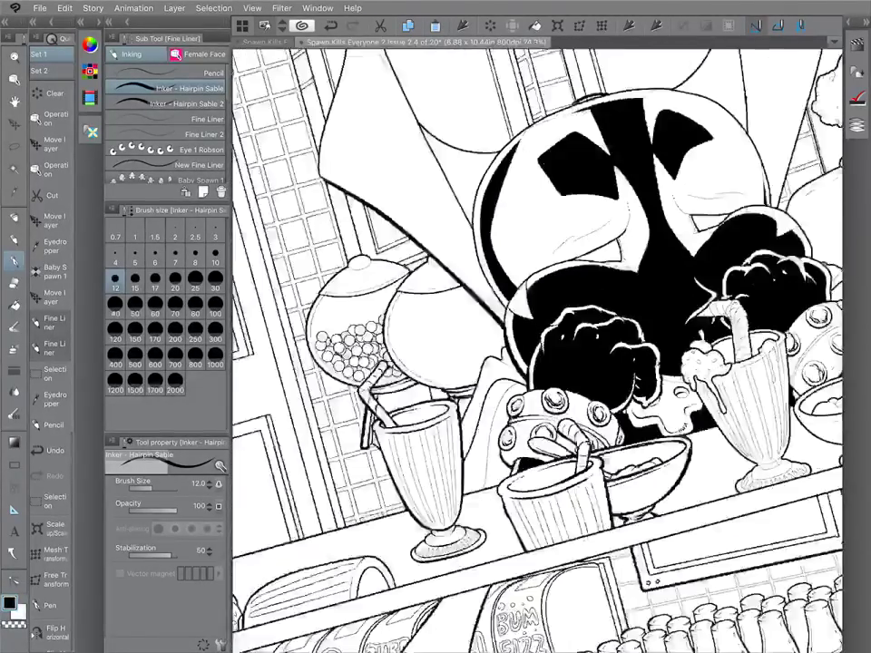
pyautogui.scroll(5, 535, 349)
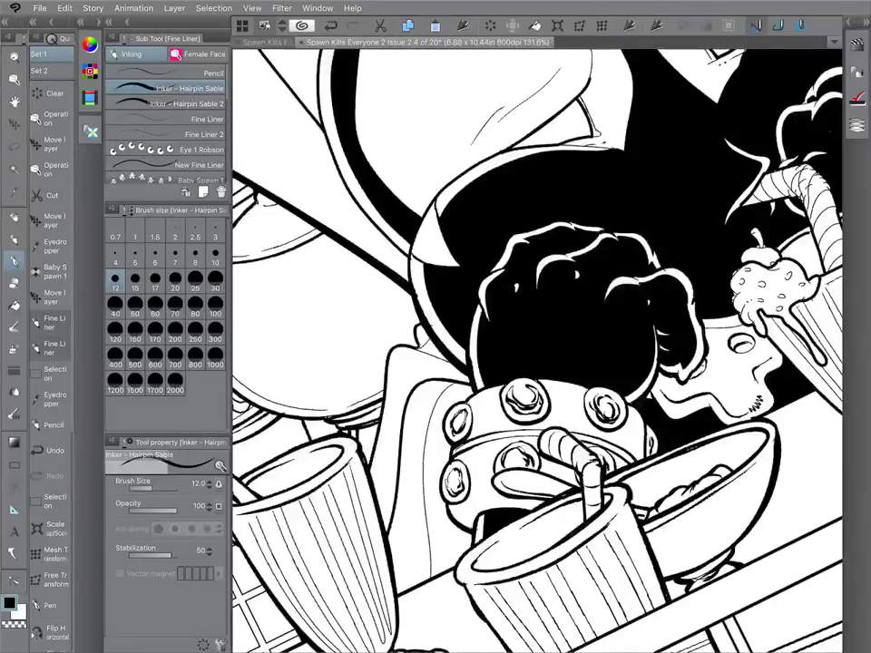
# Thicken the outer contours of the sundae glass in the middle of the counter and the syrup drips over its rim.
pyautogui.scroll(-1, 537, 351)
pyautogui.scroll(-1, 381, 226)
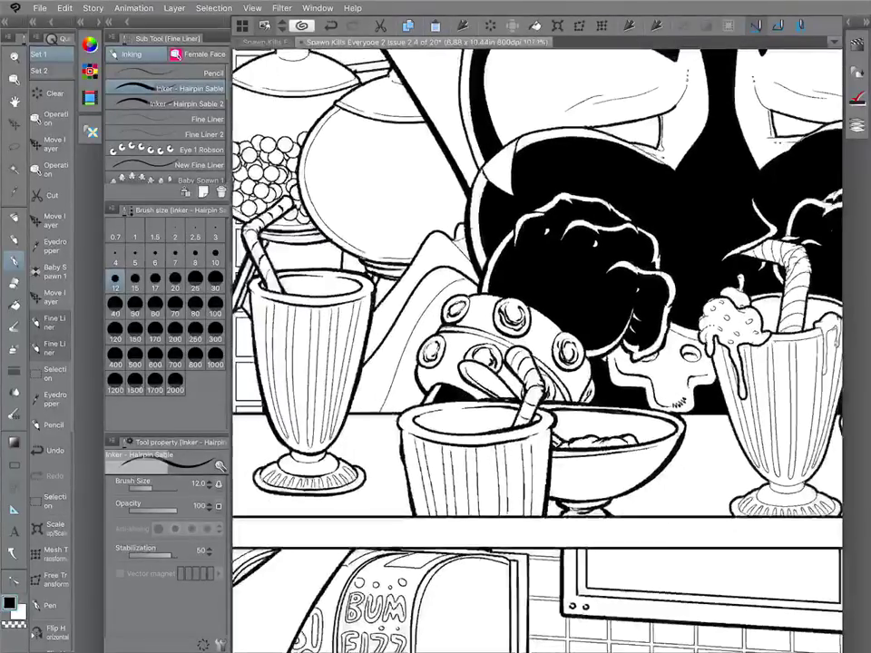
pyautogui.moveTo(634, 351); pyautogui.dragTo(439, 322)
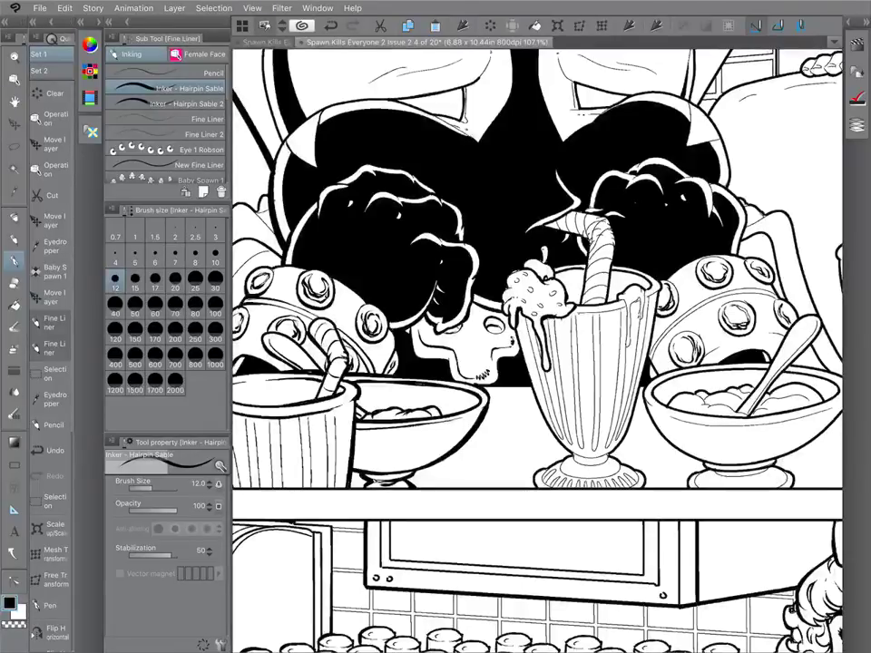
pyautogui.moveTo(544, 345); pyautogui.dragTo(513, 337)
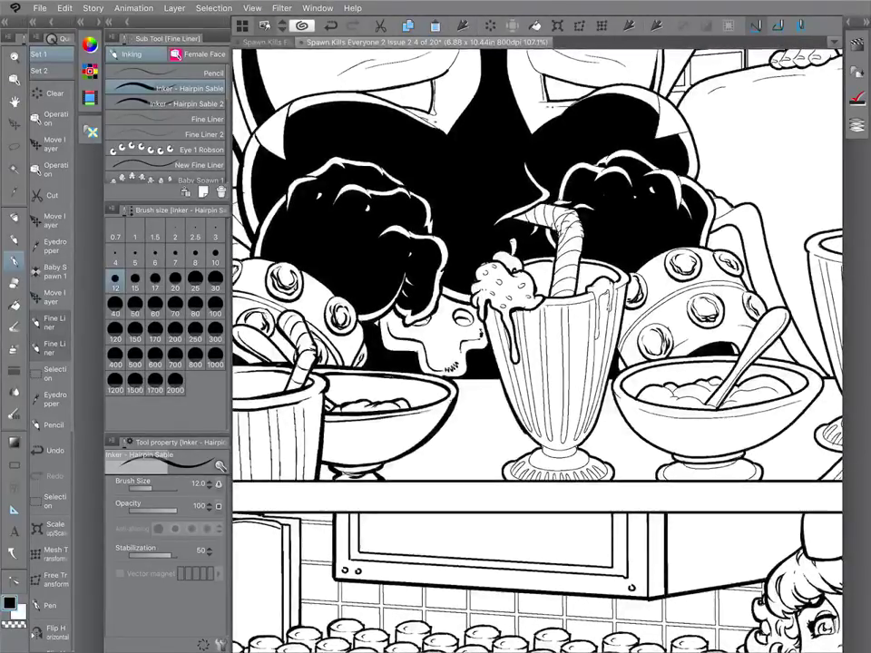
pyautogui.moveTo(716, 362); pyautogui.dragTo(587, 497)
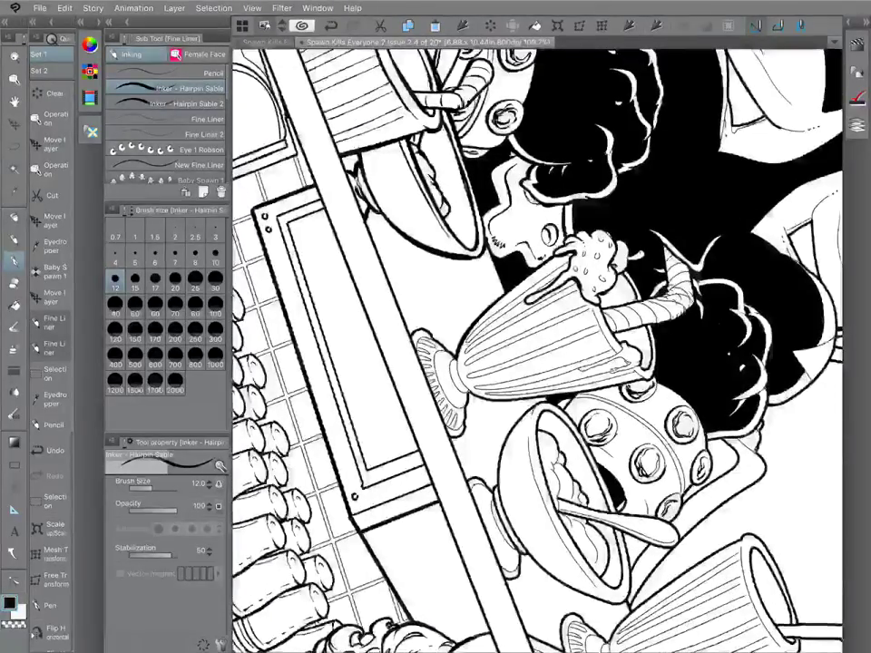
pyautogui.moveTo(680, 272); pyautogui.dragTo(676, 386)
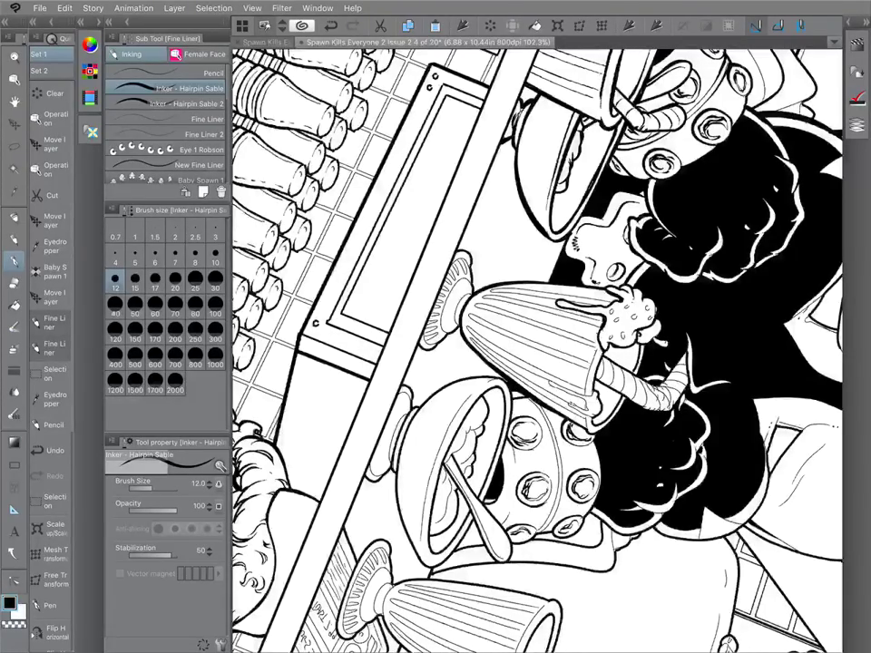
pyautogui.moveTo(680, 371); pyautogui.dragTo(421, 286)
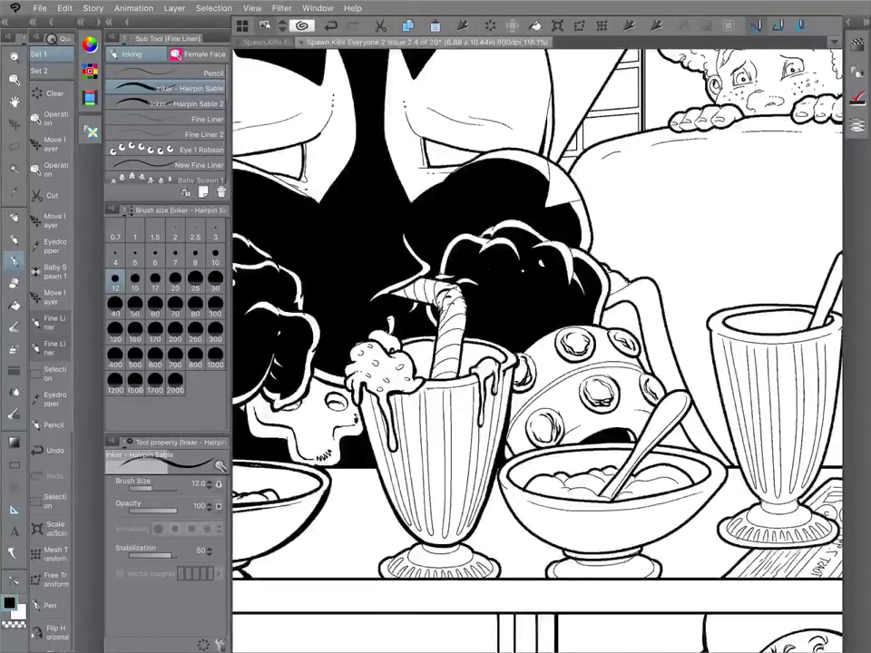
# Strengthen the outer contours and foot edge of the ribbed glass with the bent straw beside the menu.
pyautogui.scroll(-3, 537, 350)
pyautogui.scroll(3, 537, 351)
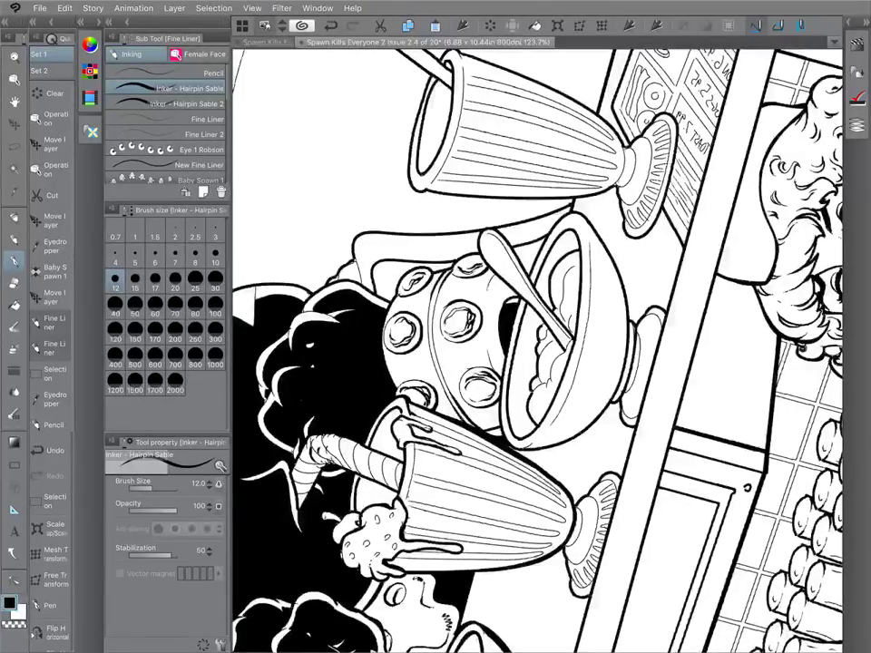
pyautogui.moveTo(657, 172); pyautogui.dragTo(669, 454)
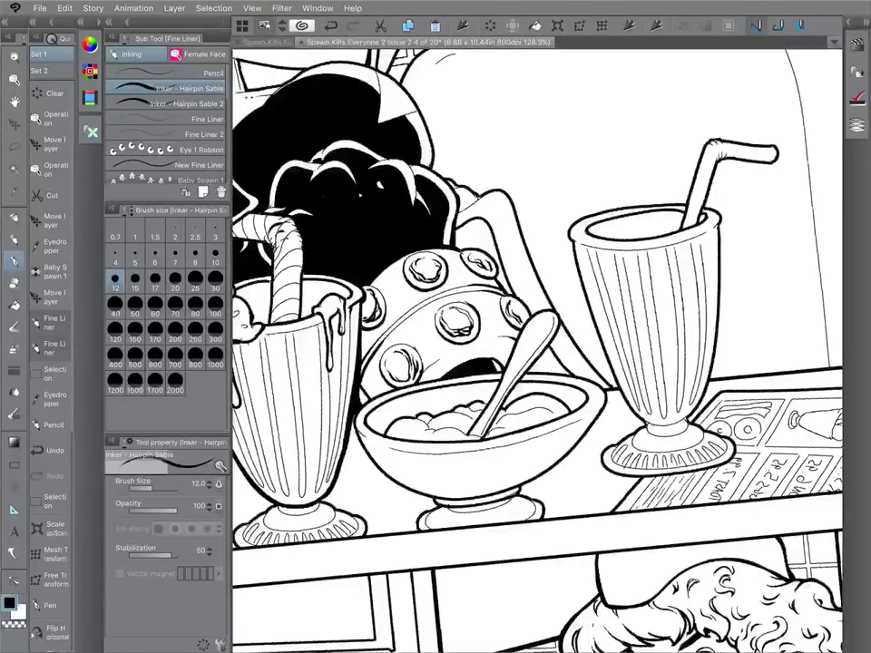
pyautogui.moveTo(716, 218); pyautogui.dragTo(519, 168)
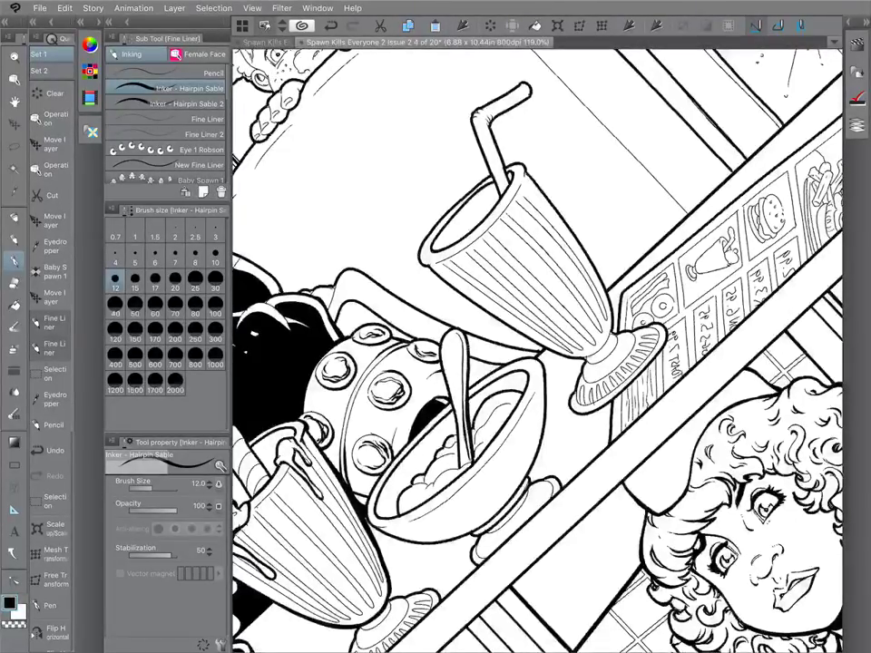
# Thicken the inner rim, outer contour and foot of the dessert bowl holding the spoon.
pyautogui.moveTo(621, 367)
pyautogui.mouseDown()
pyautogui.moveTo(516, 272)
pyautogui.moveTo(517, 241)
pyautogui.mouseUp()
pyautogui.scroll(1, 535, 344)
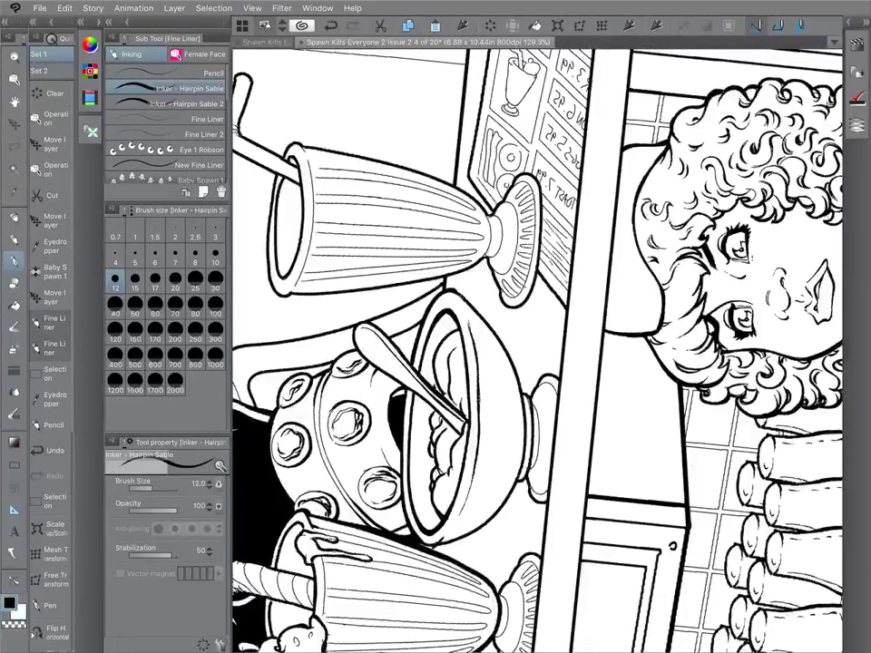
pyautogui.moveTo(771, 290); pyautogui.dragTo(603, 580)
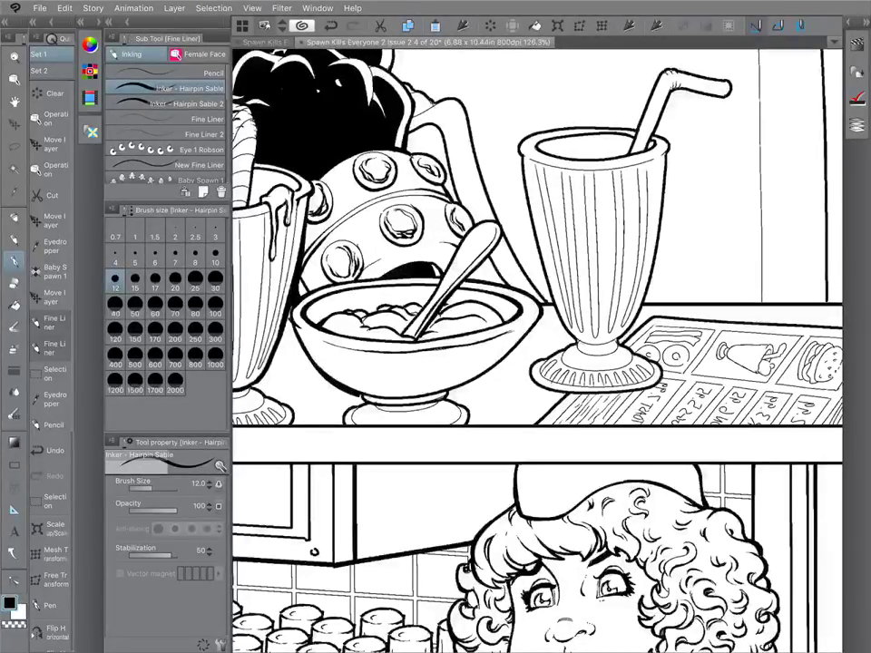
pyautogui.moveTo(594, 254); pyautogui.dragTo(540, 515)
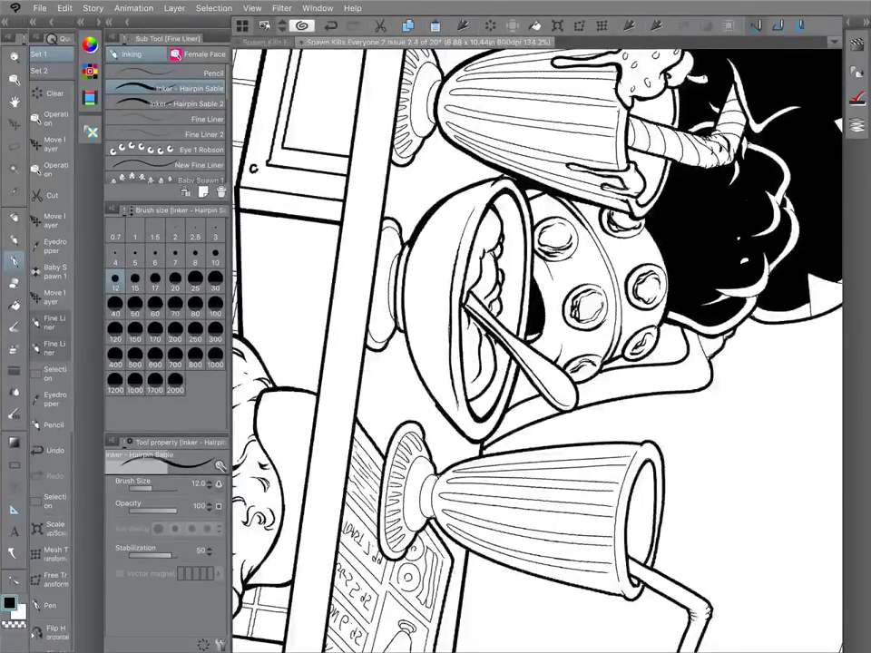
pyautogui.moveTo(413, 234); pyautogui.dragTo(405, 304)
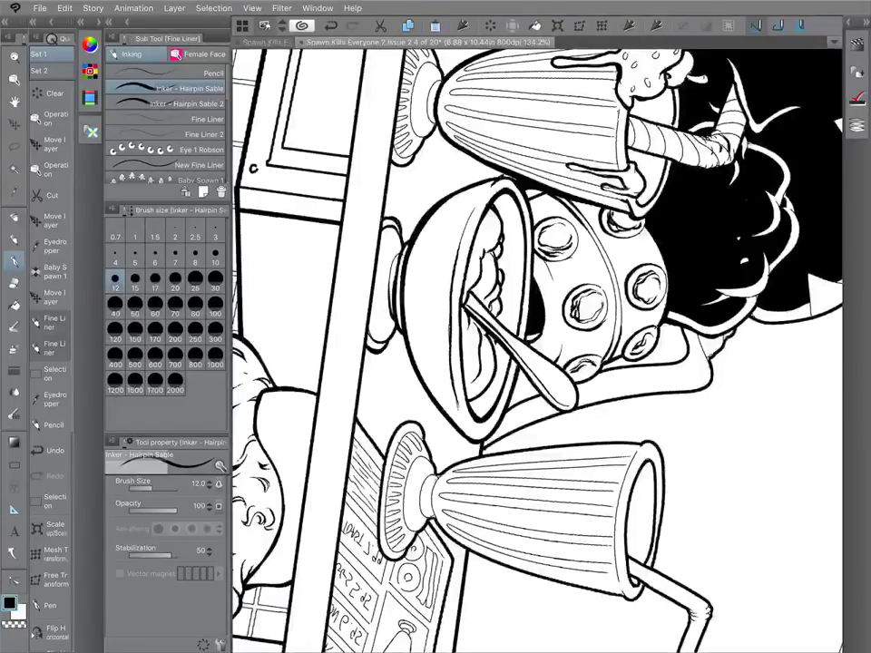
# Thicken the collar lines between the foot and stem of the ribbed glass beside the menu.
pyautogui.scroll(-3, 535, 345)
pyautogui.scroll(1, 535, 344)
pyautogui.scroll(2, 472, 379)
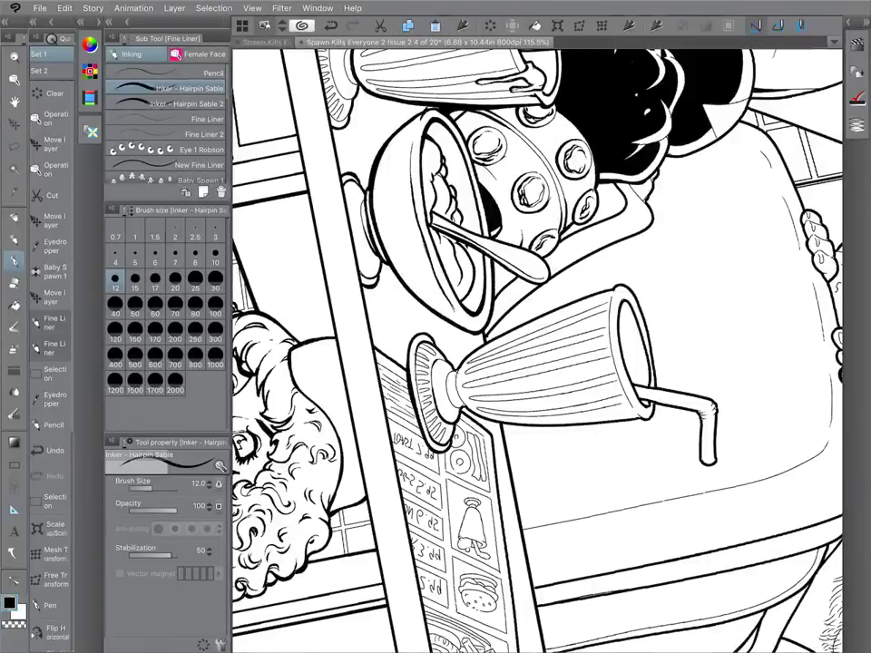
pyautogui.moveTo(496, 258); pyautogui.dragTo(484, 305)
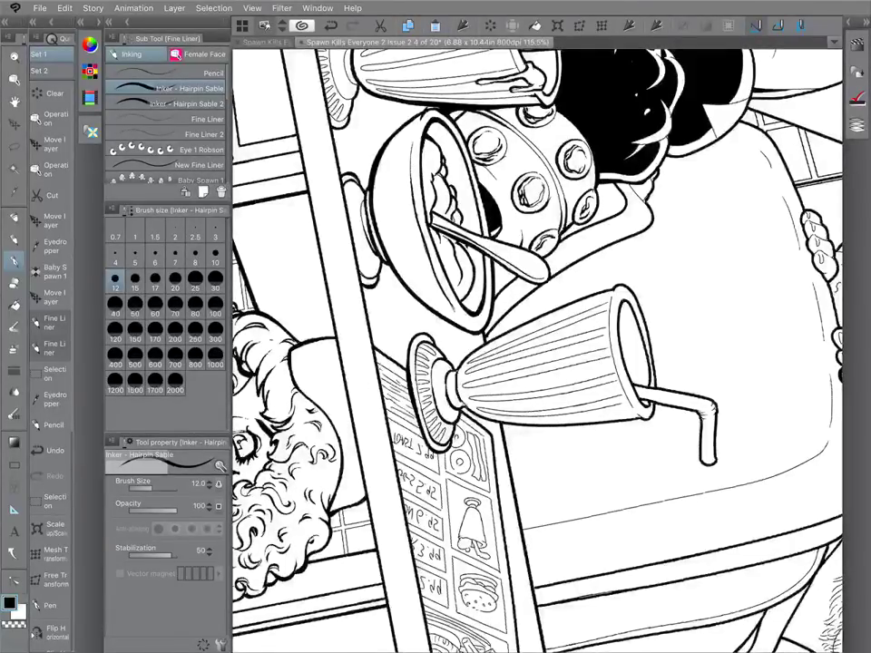
pyautogui.scroll(3, 537, 351)
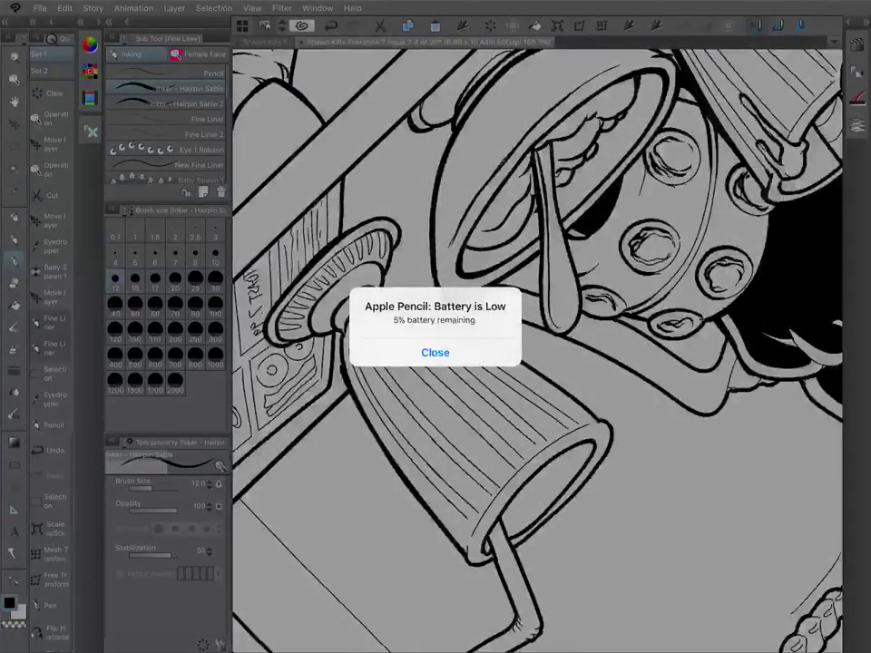
# Dismiss the stylus battery alert and thicken the stem and lower side contours of the glass beside the menu.
pyautogui.click(436, 353)
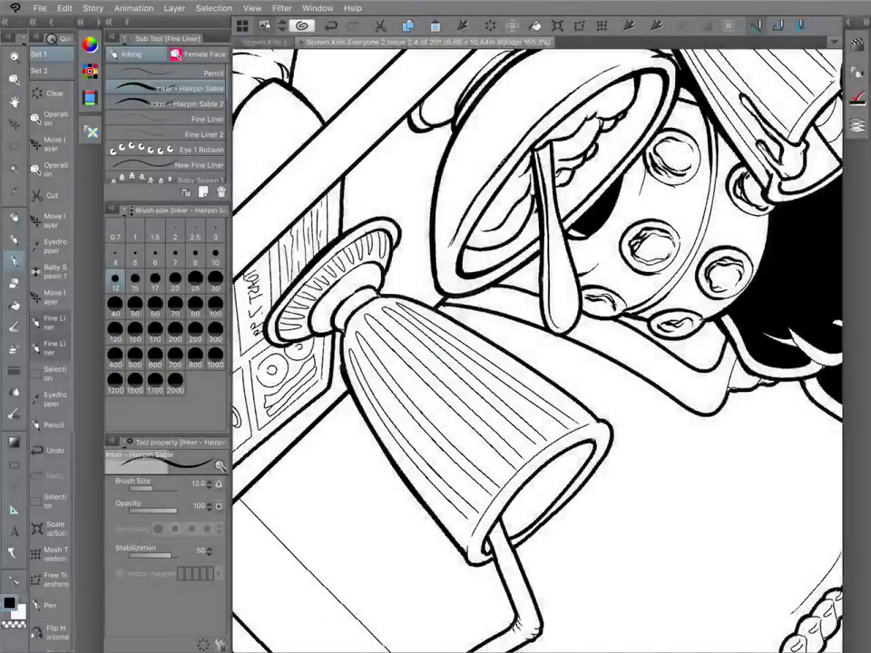
pyautogui.moveTo(343, 328); pyautogui.dragTo(342, 366)
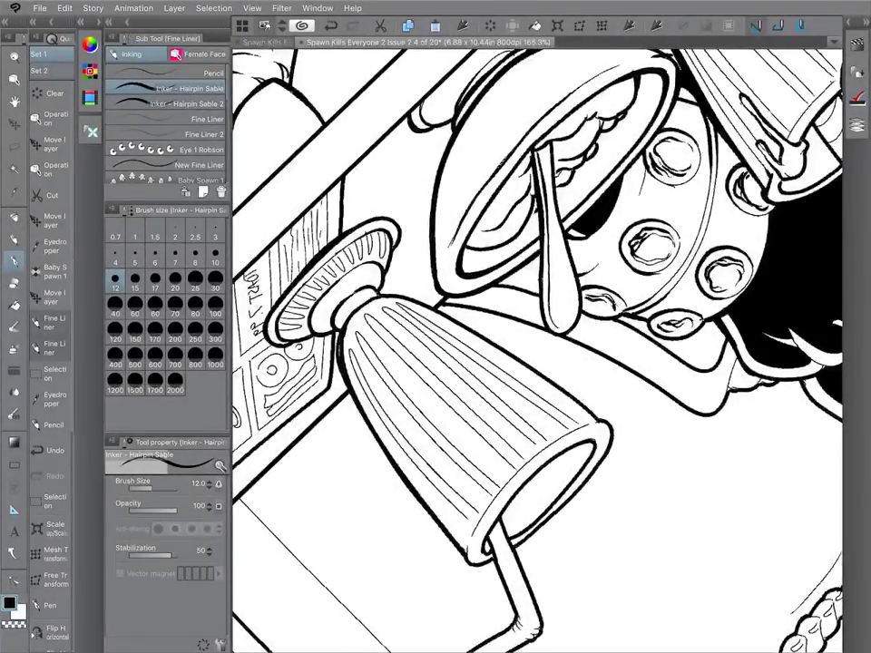
pyautogui.moveTo(348, 319); pyautogui.dragTo(397, 292)
pyautogui.moveTo(608, 426); pyautogui.dragTo(456, 508)
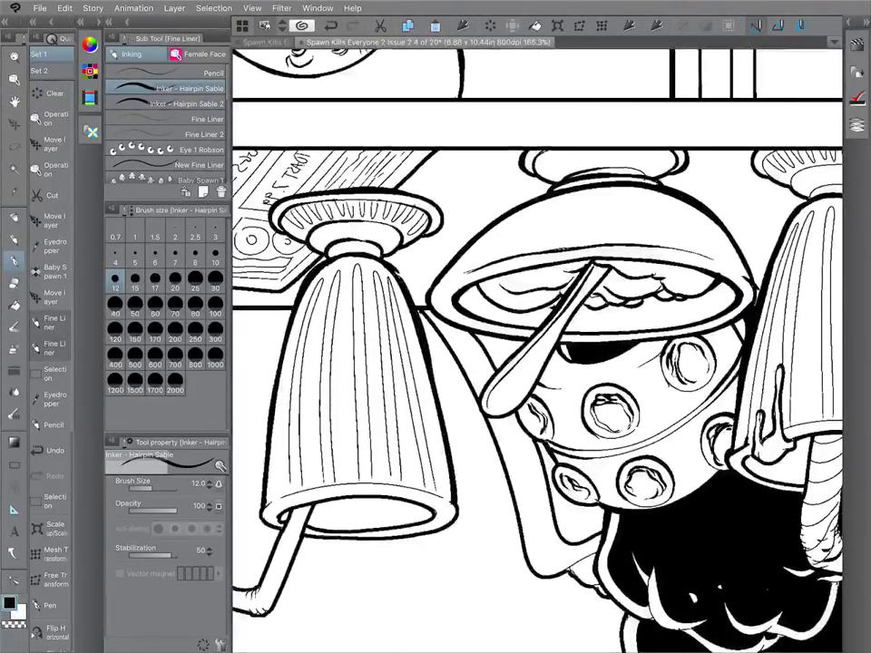
# Examine the booth, counter items and surrounding panels close up and at full-page view to check the inked line weights.
pyautogui.scroll(-5, 537, 352)
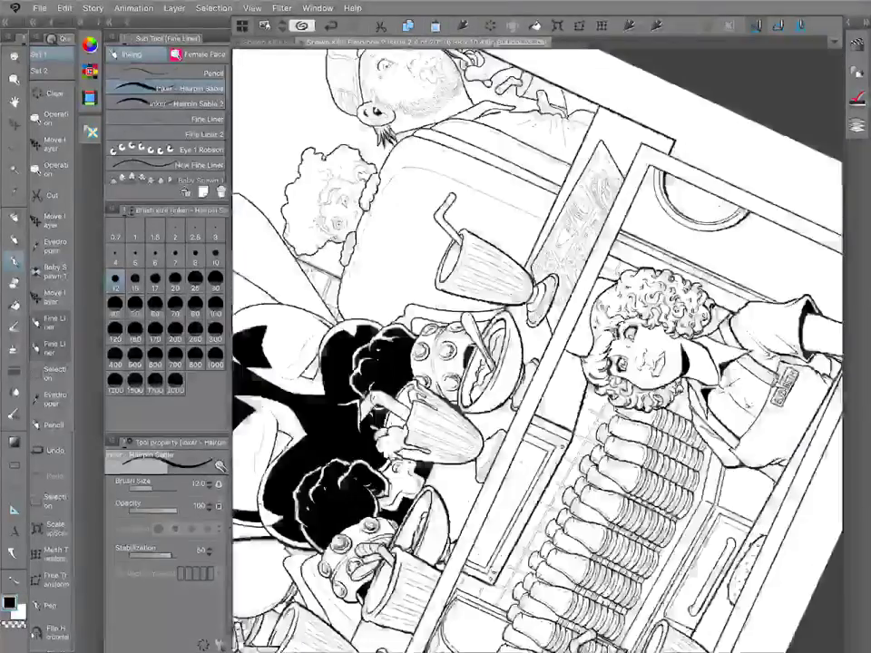
pyautogui.scroll(5, 537, 352)
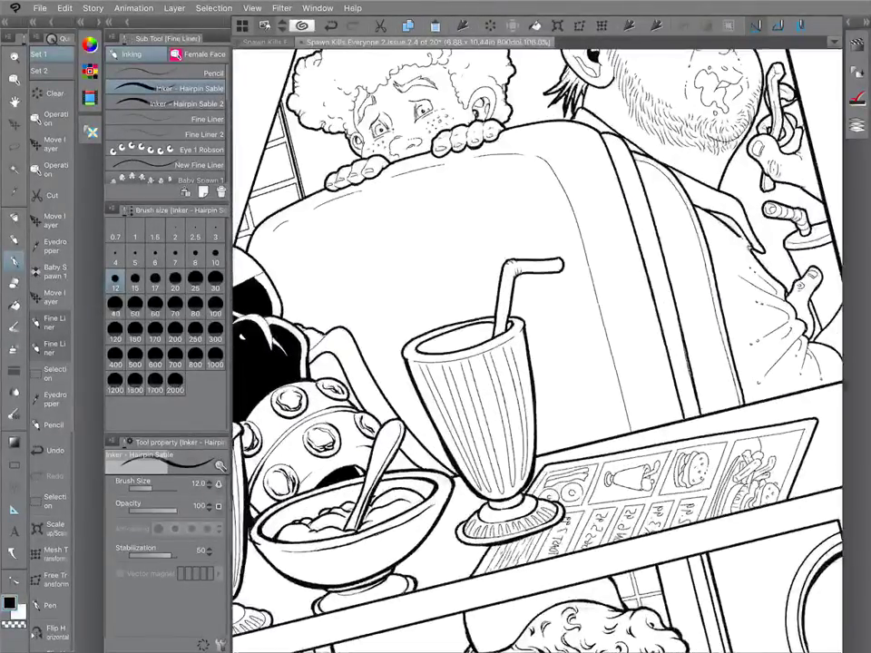
pyautogui.scroll(-5, 536, 352)
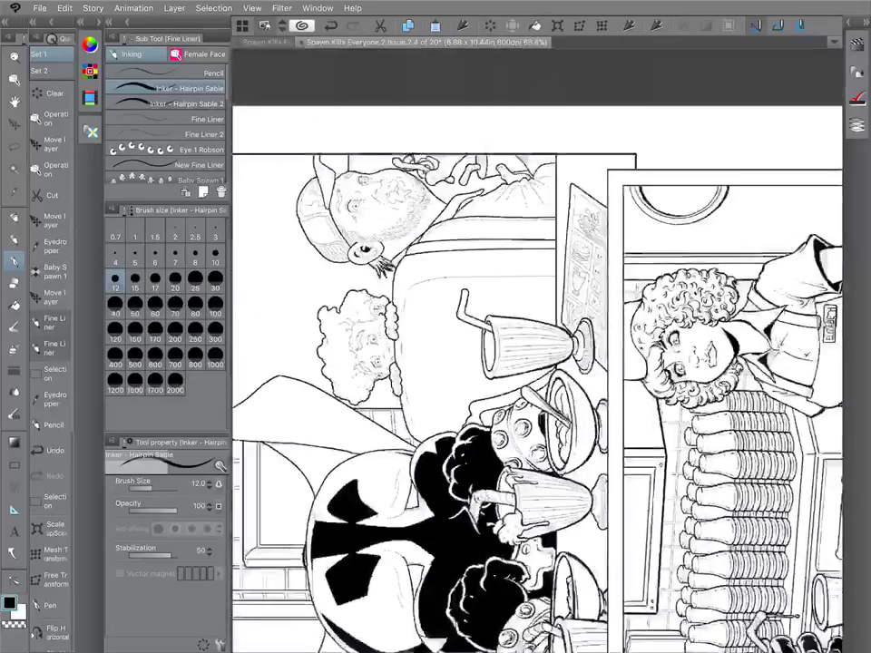
pyautogui.scroll(3, 537, 352)
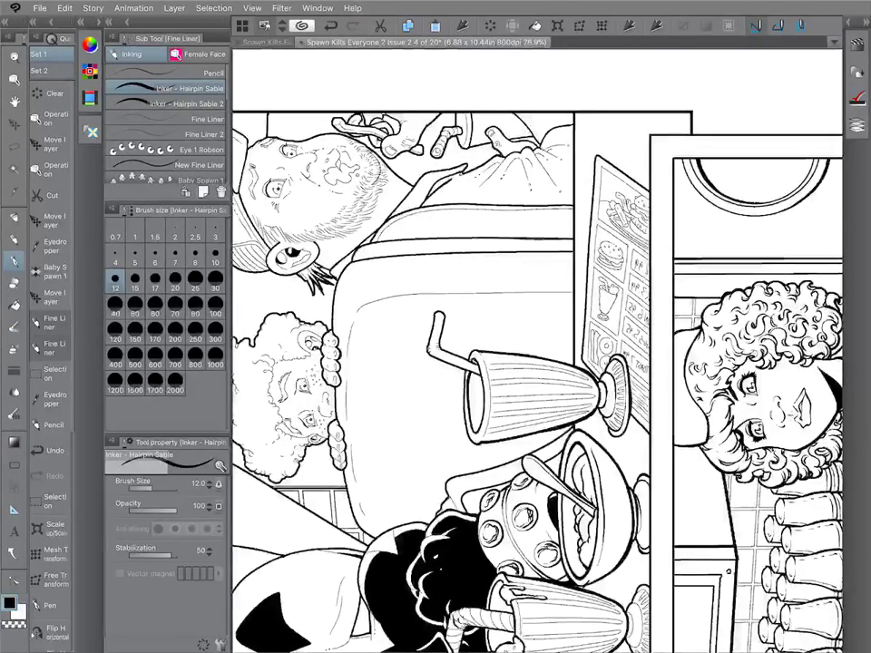
pyautogui.scroll(5, 537, 351)
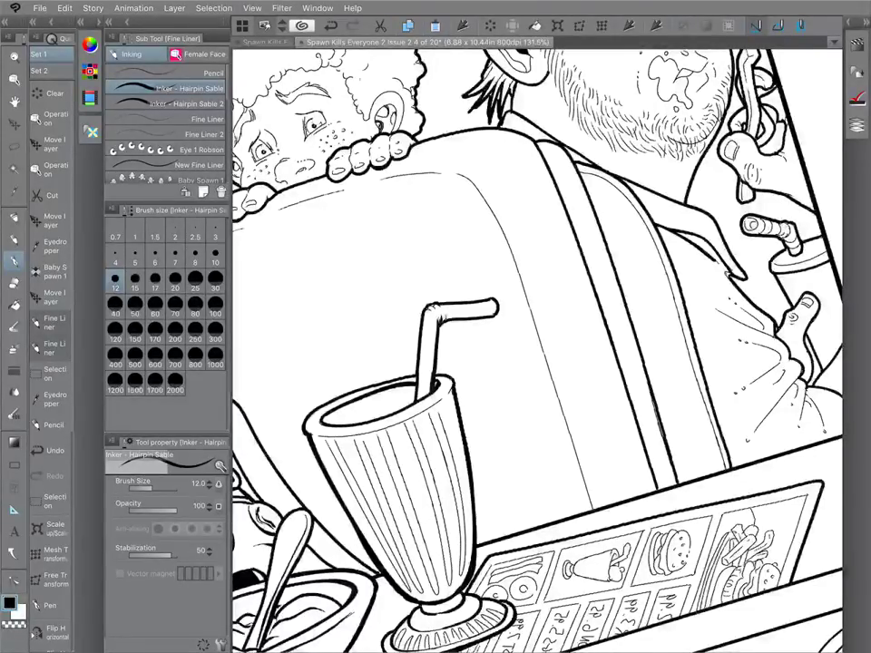
pyautogui.moveTo(635, 272); pyautogui.dragTo(589, 447)
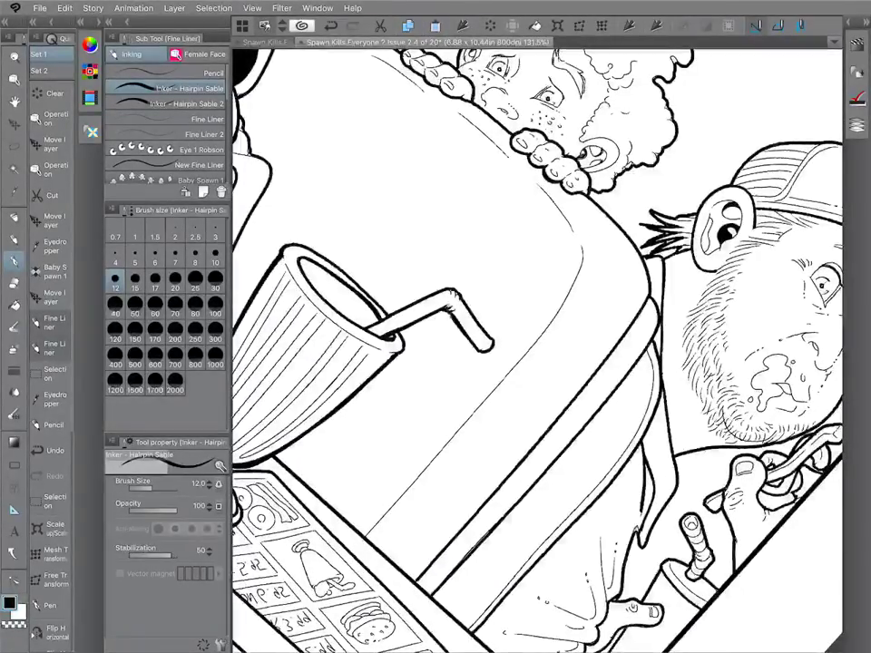
pyautogui.scroll(-2, 519, 297)
pyautogui.scroll(-2, 472, 317)
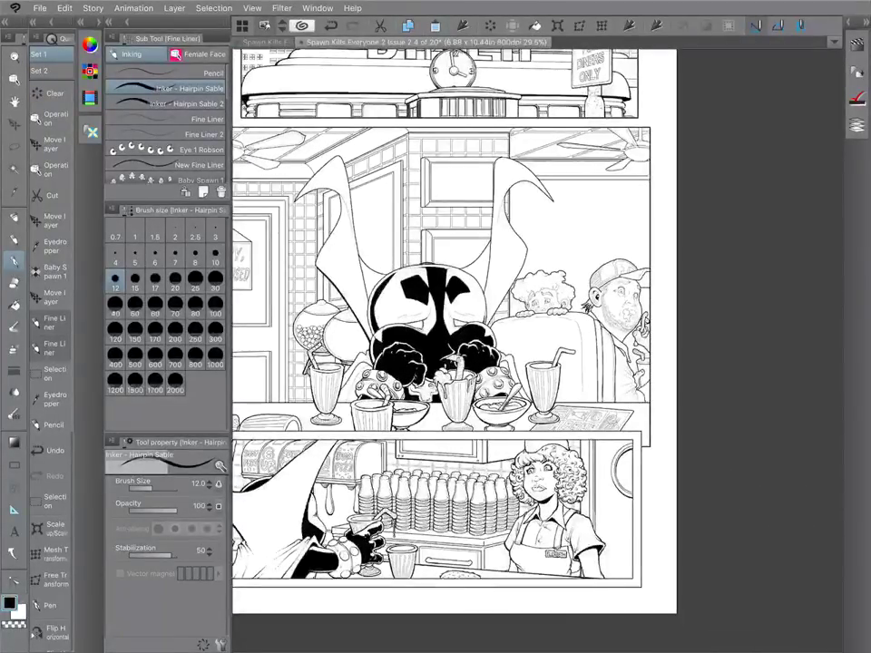
pyautogui.moveTo(454, 326); pyautogui.dragTo(515, 316)
pyautogui.scroll(4, 536, 350)
pyautogui.scroll(-2, 536, 350)
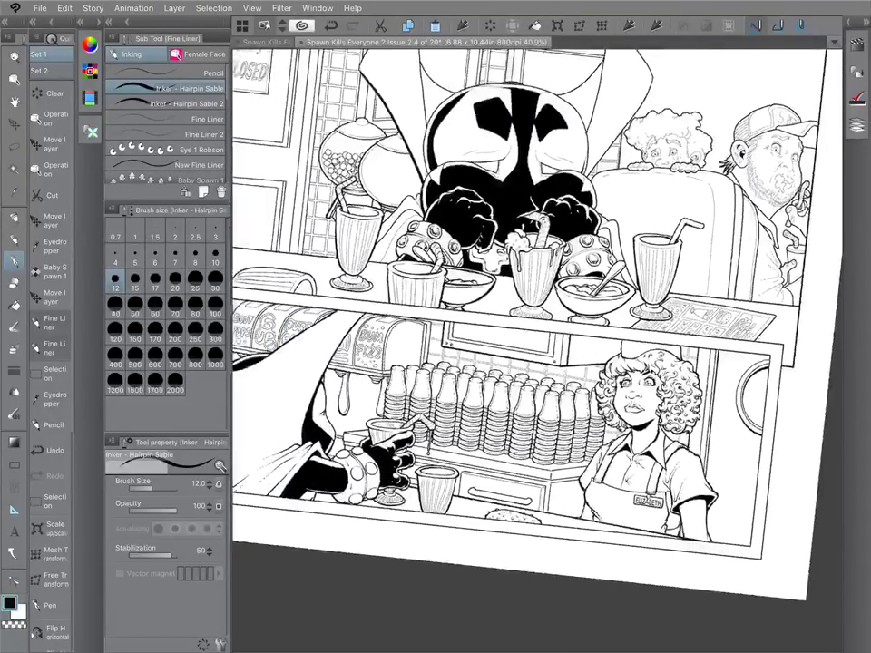
pyautogui.scroll(-2, 535, 345)
pyautogui.scroll(1, 535, 345)
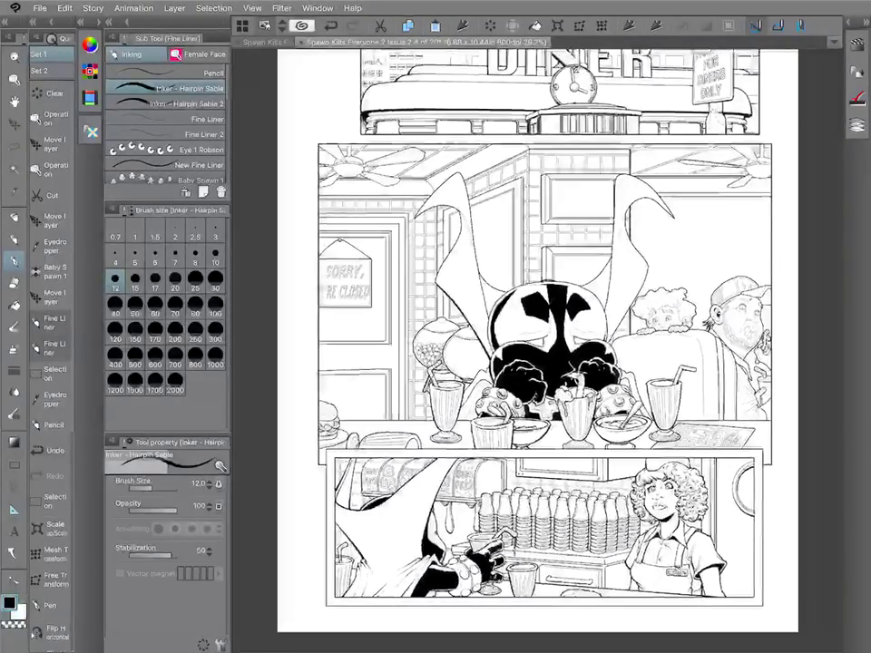
pyautogui.scroll(1, 535, 344)
pyautogui.scroll(-1, 537, 350)
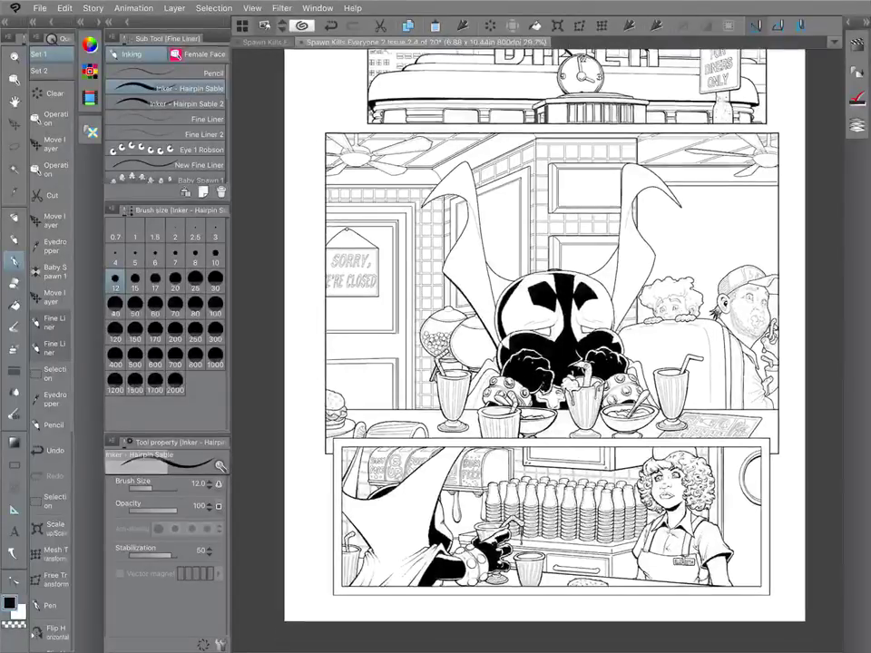
pyautogui.scroll(2, 544, 350)
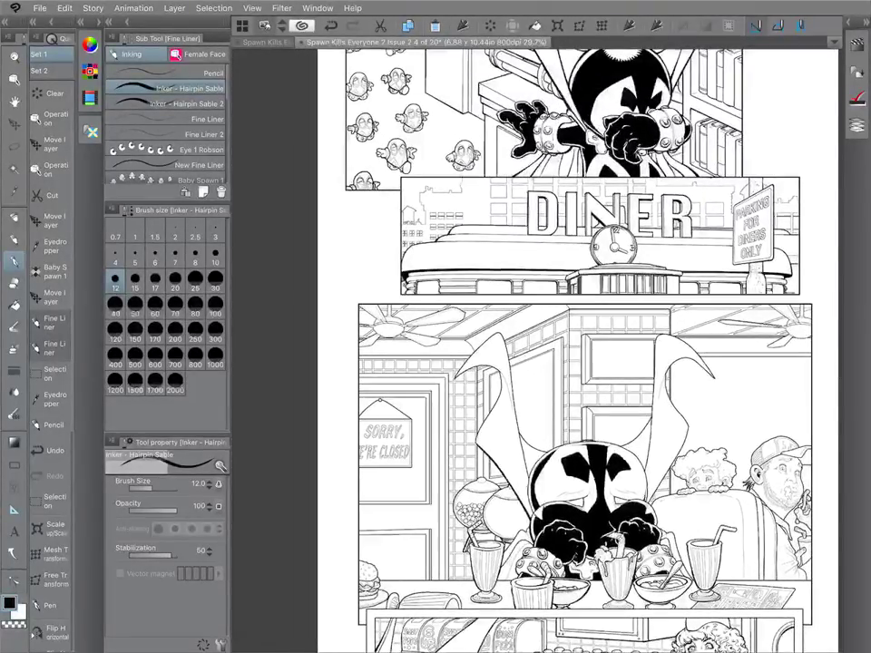
pyautogui.scroll(-5, 562, 345)
pyautogui.scroll(1, 562, 344)
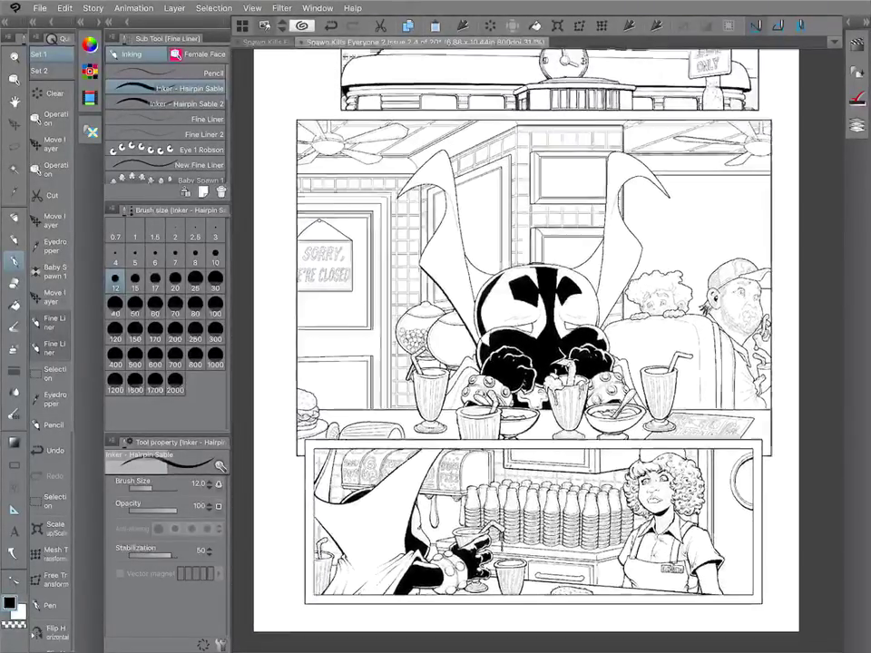
pyautogui.scroll(3, 535, 317)
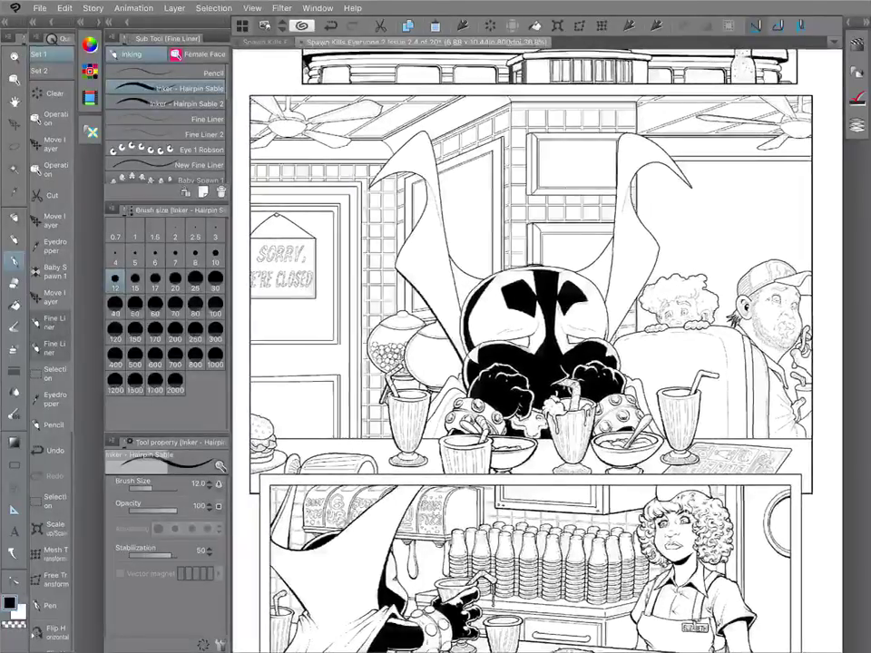
pyautogui.scroll(-2, 535, 344)
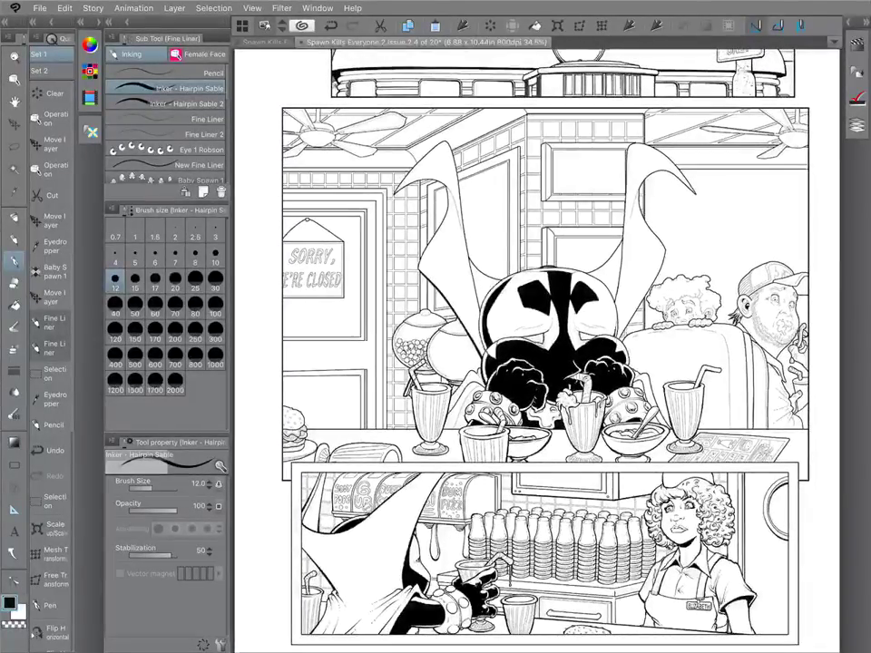